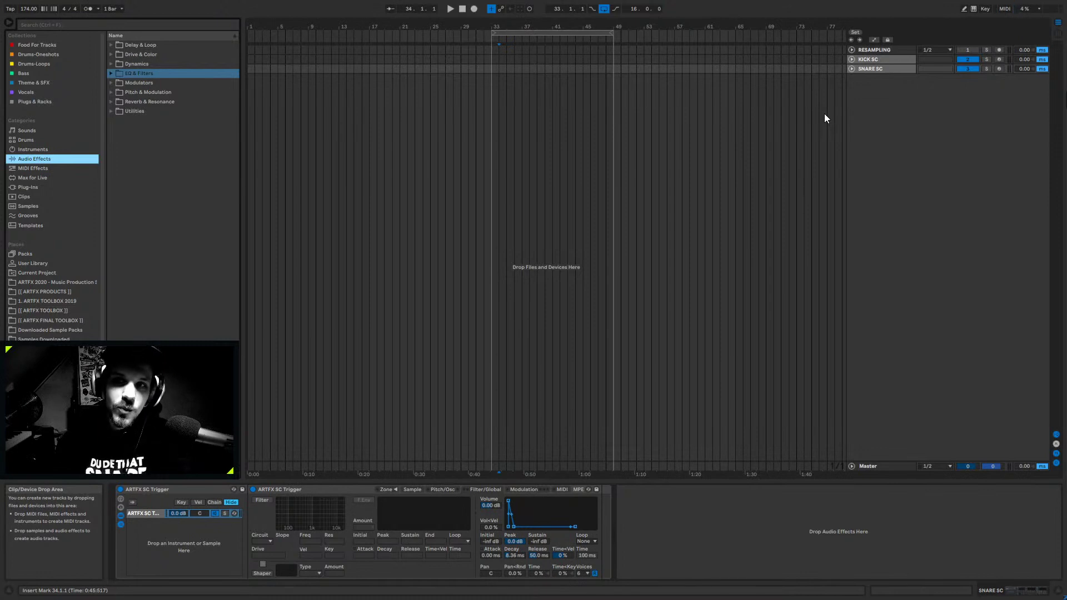
- Open the ARTFX 2020 - Music Production Samples folder in the browser and widen the browser for the file names
left_click(872, 70)
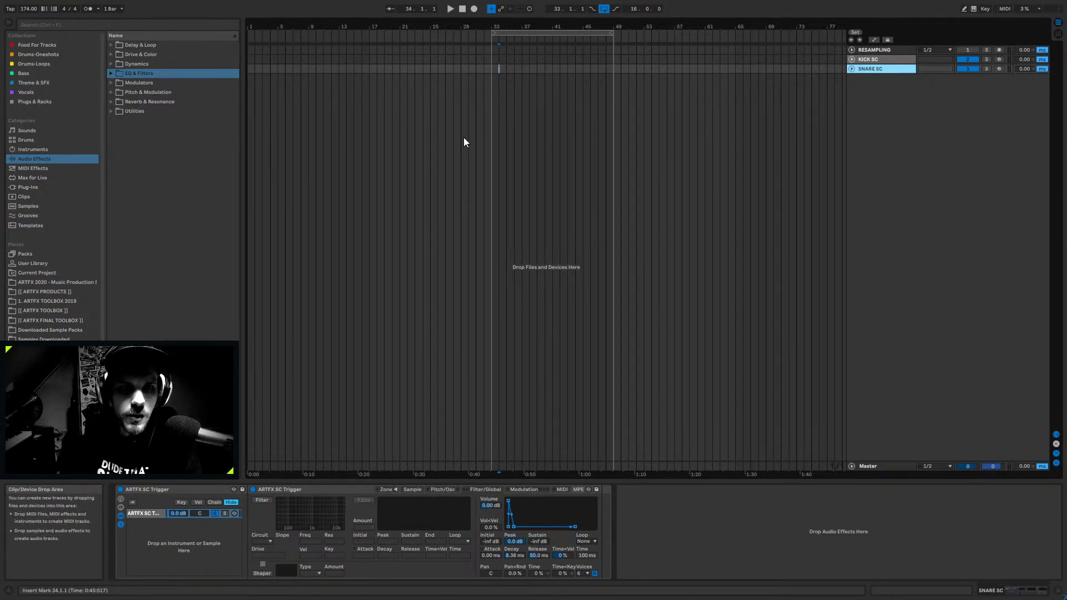
left_click(45, 281)
left_click_drag(242, 214, 317, 215)
- Audition the E_Falcon January 2021 Bounces pad samples, including numbers 6, 7 and 8
scroll(317, 215, "up", 4)
left_click(239, 296)
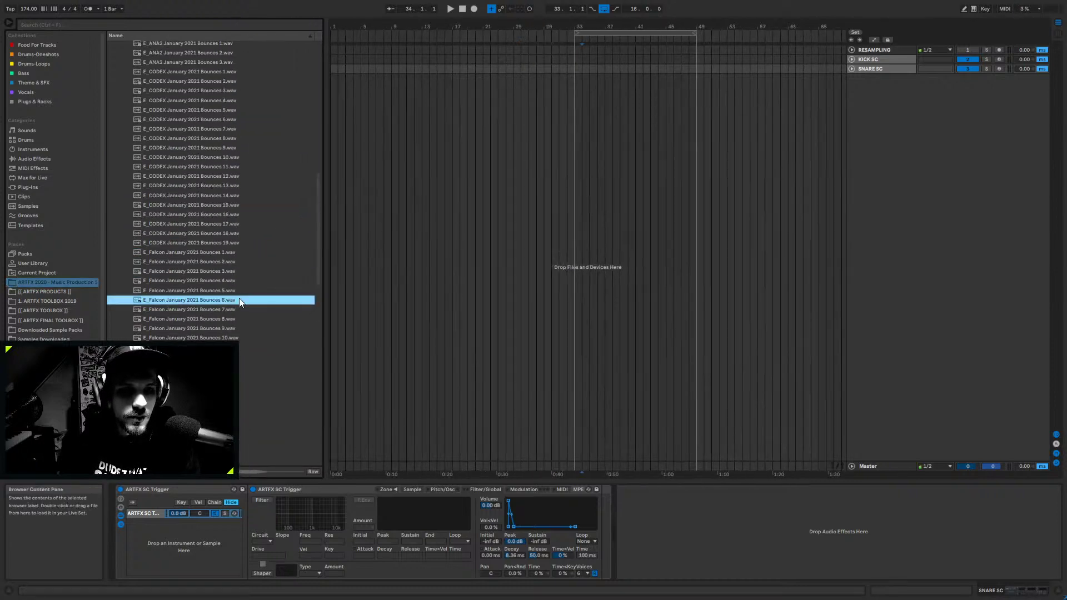
scroll(245, 255, "up", 2)
left_click(213, 215)
left_click(218, 281)
left_click(215, 310)
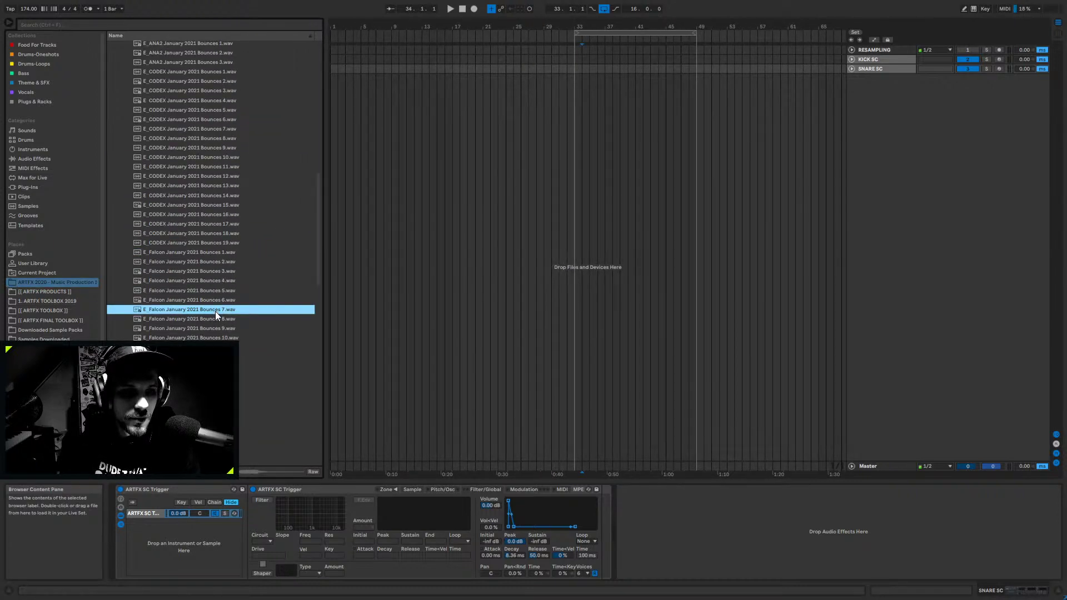
left_click(214, 317)
left_click(61, 284)
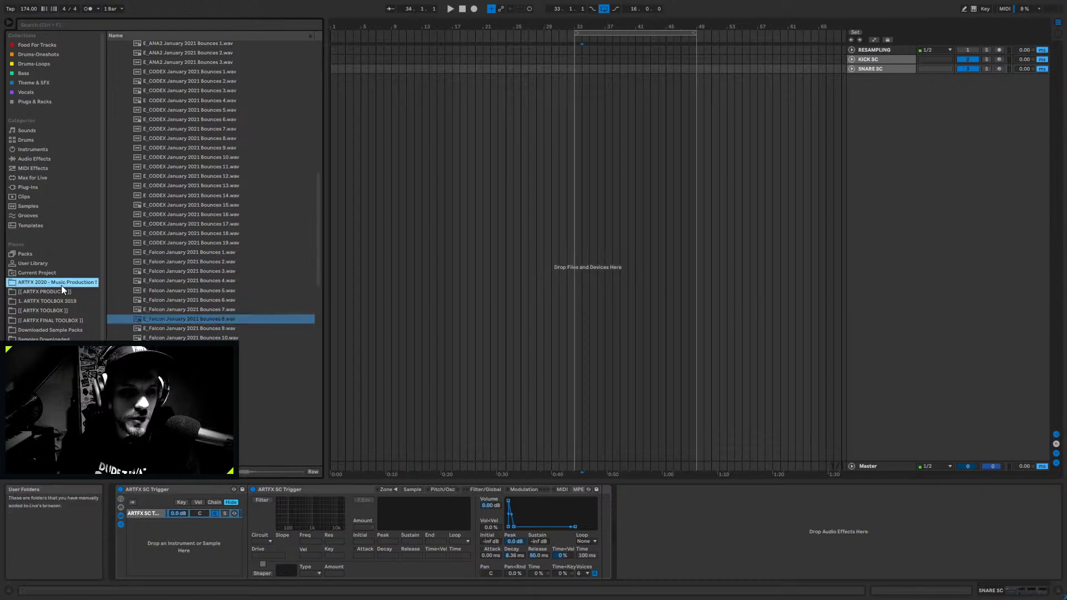
scroll(267, 275, "down", 5)
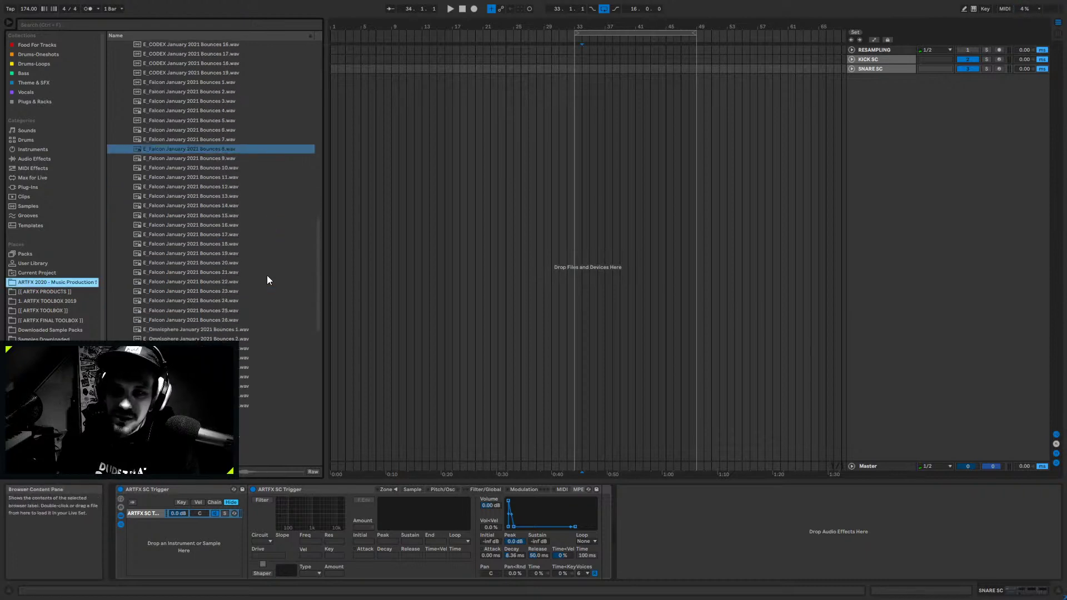
scroll(255, 269, "up", 2)
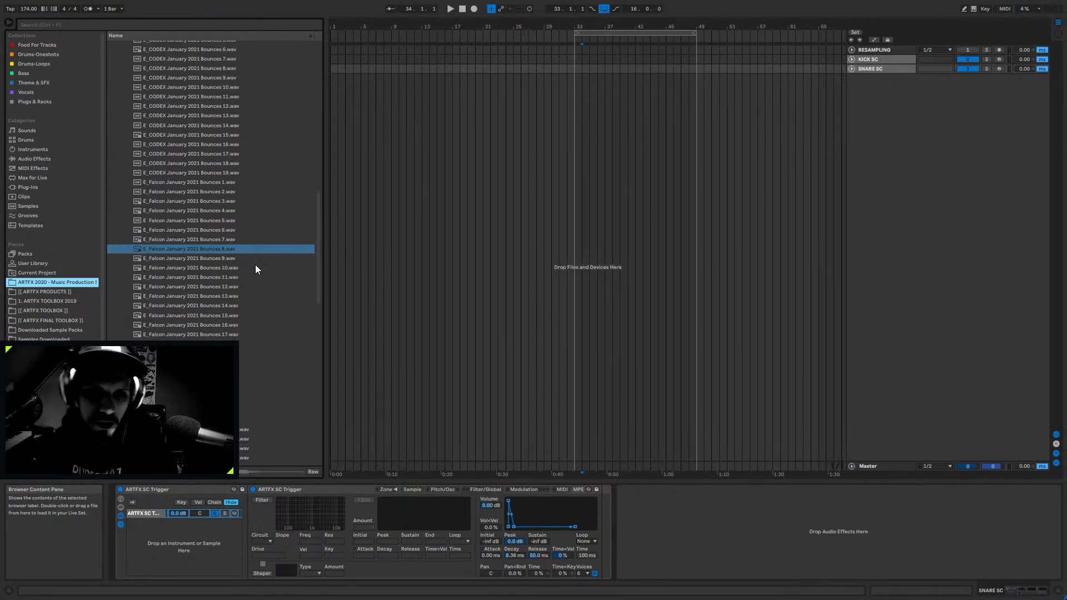
left_click(199, 248)
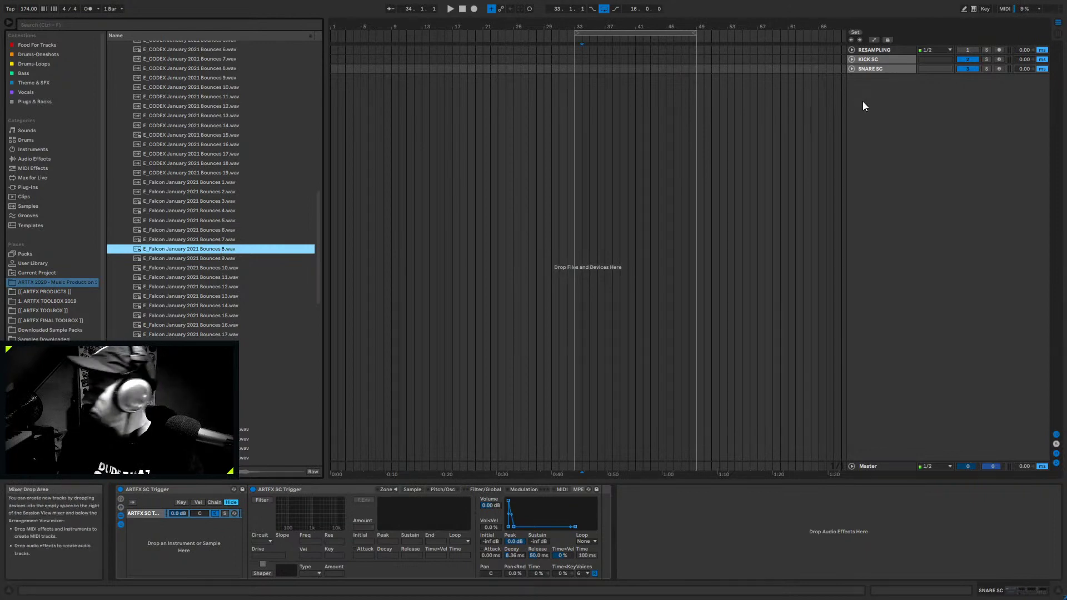
- Insert a MIDI track and load E_Falcon January 2021 Bounces 8.wav onto it as a Simpler instrument
right_click(885, 93)
left_click(906, 103)
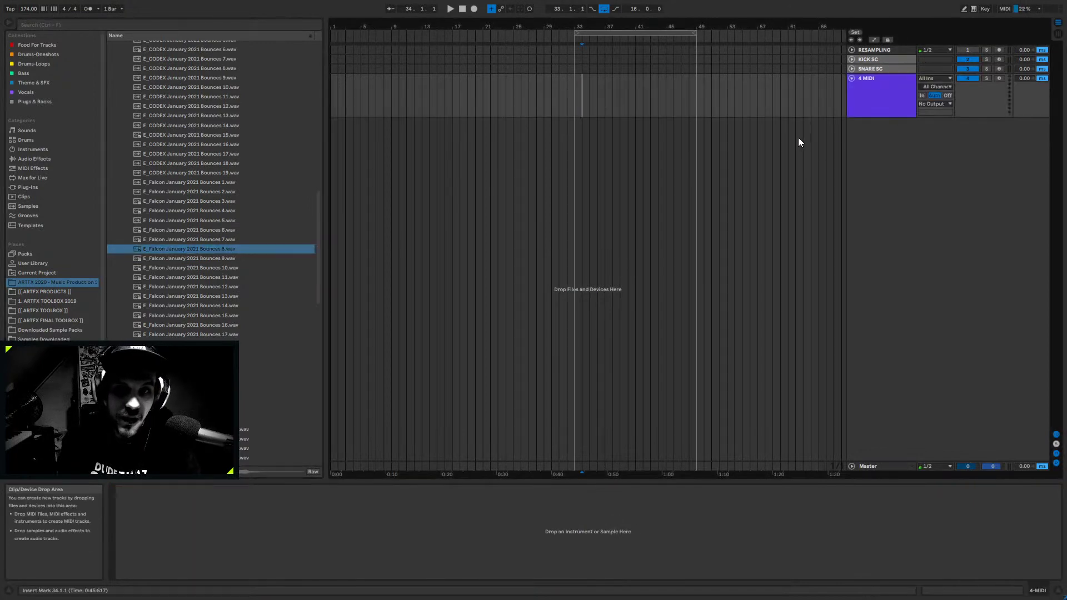
left_click_drag(222, 250, 408, 537)
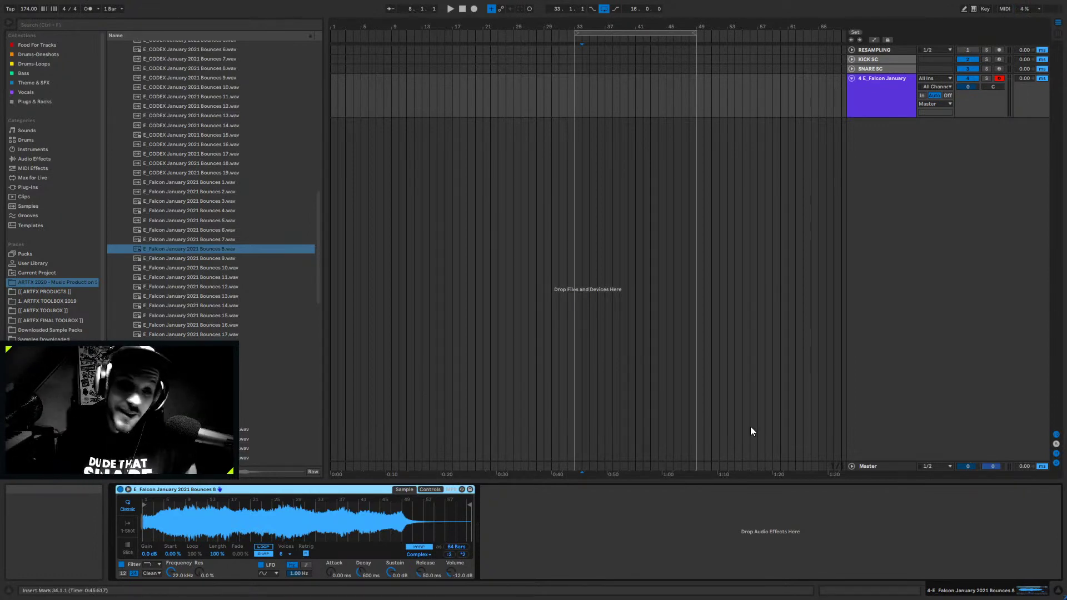
- Convert the Simpler holding the Falcon sample to Sampler and set the sample's root key to E3
right_click(350, 489)
left_click(389, 477)
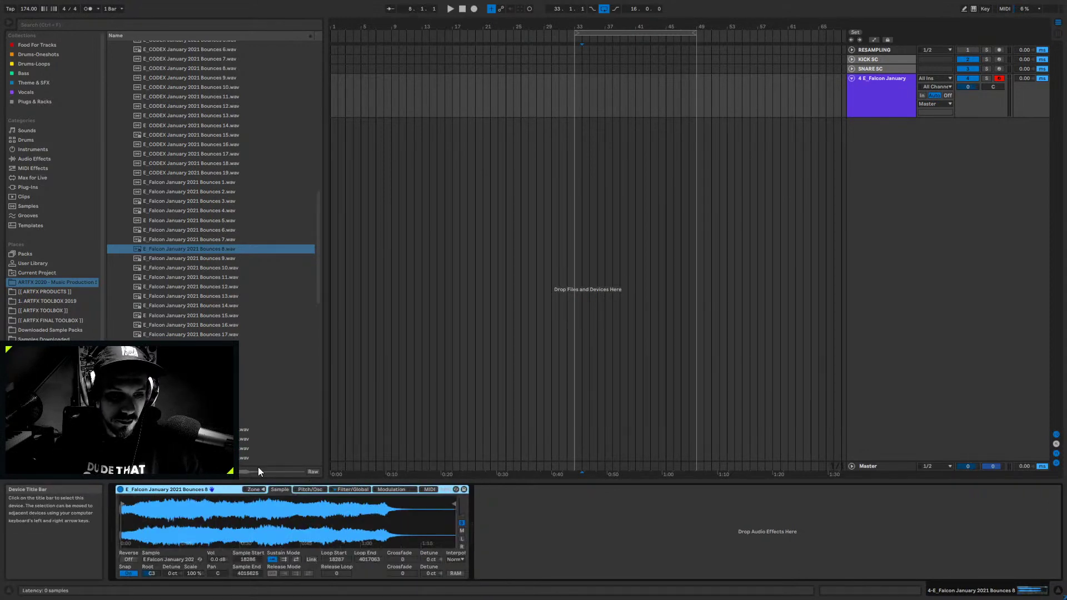
left_click(151, 573)
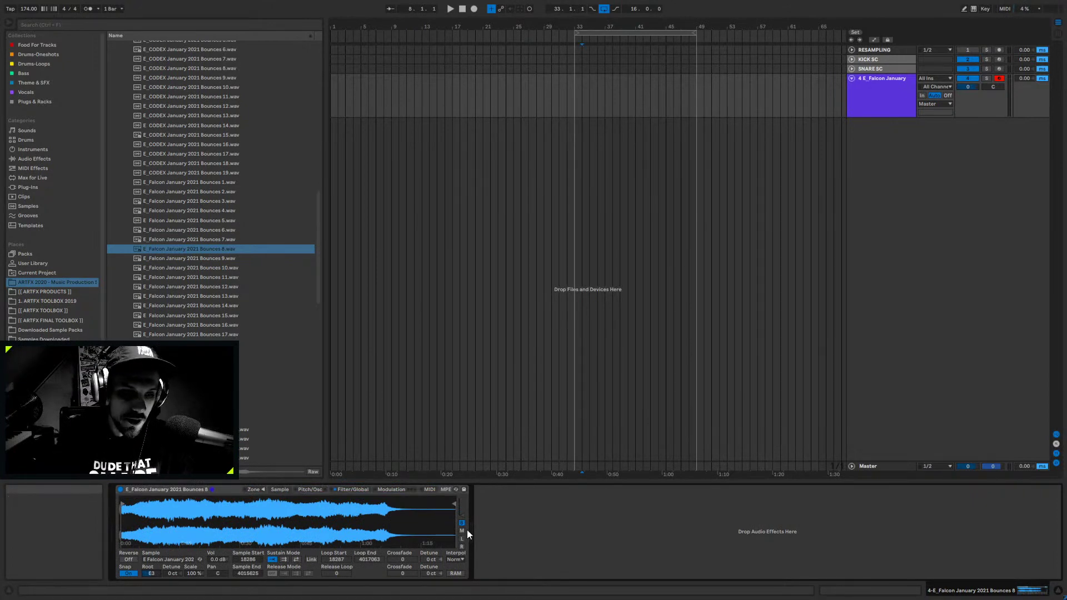
- Create an empty 16-bar MIDI clip on the Falcon track from bar 17 to bar 33
left_click(819, 111)
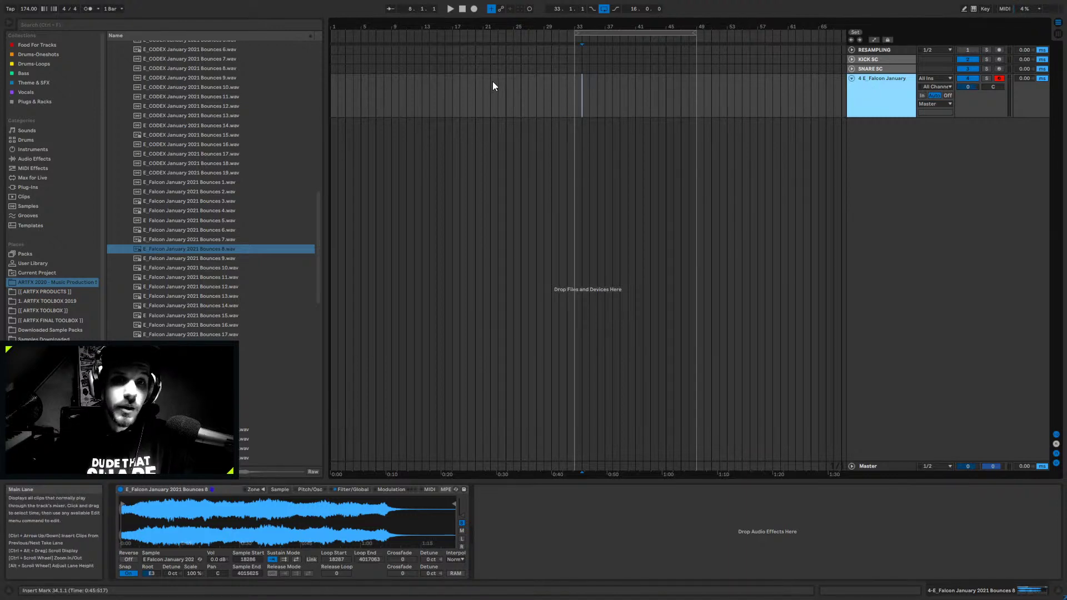
left_click_drag(453, 91, 582, 99)
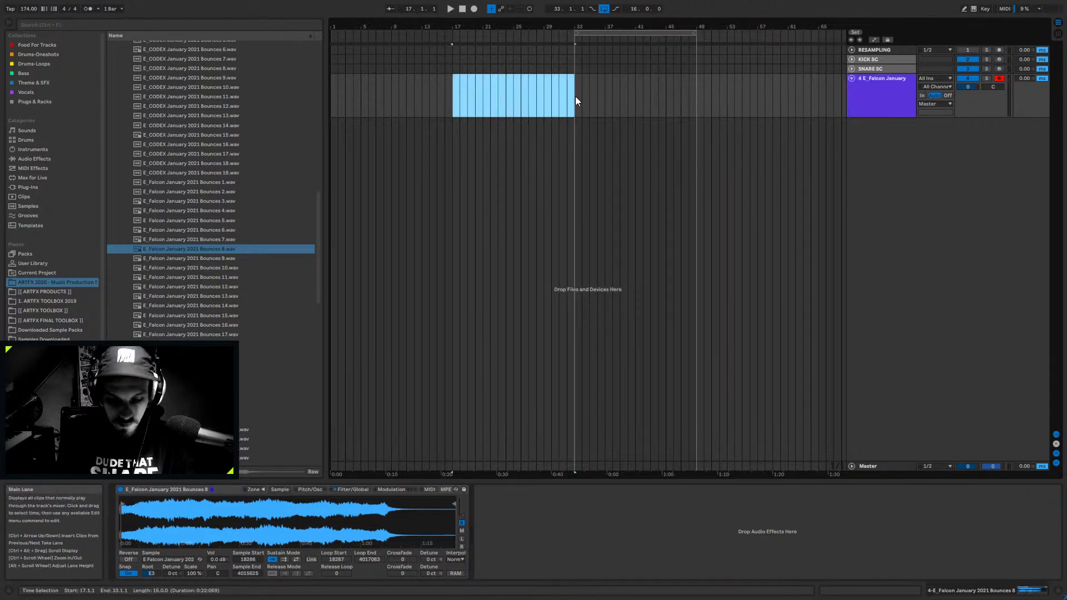
key("ctrl+shift+m")
- Set the clip's adaptive grid to Narrow, fill all 16 bars with one sustained E3 note and play it back
right_click(398, 418)
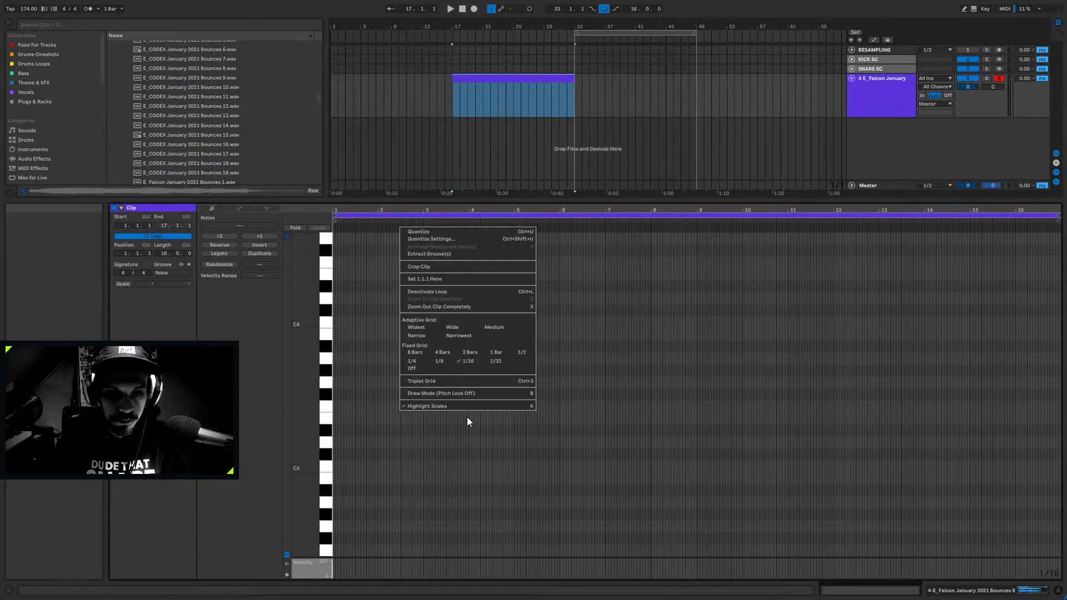
left_click(427, 337)
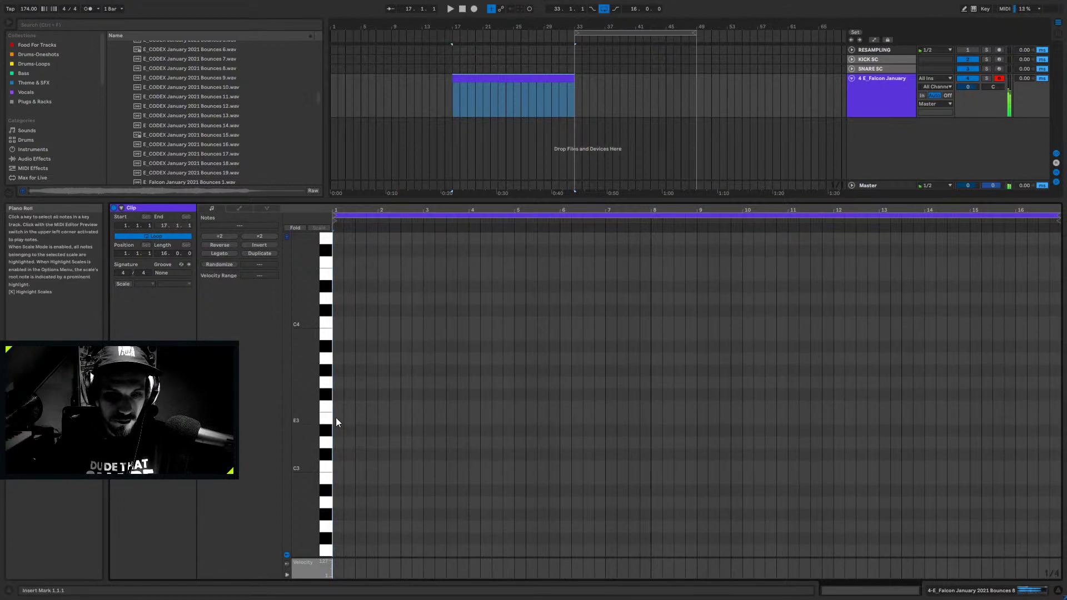
left_click_drag(336, 418, 1056, 425)
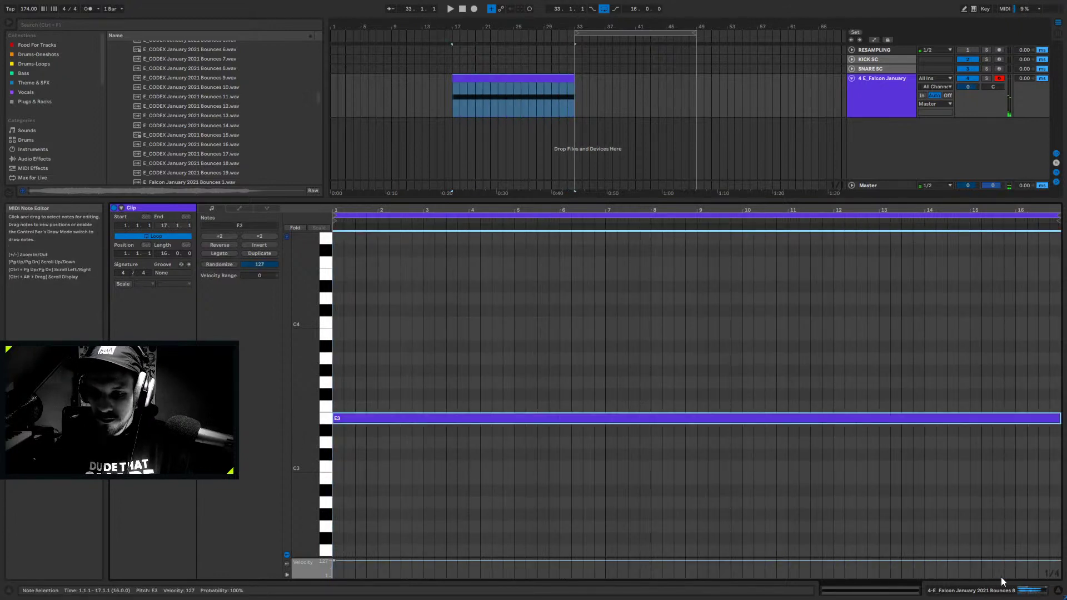
key("shift+Tab")
key("space")
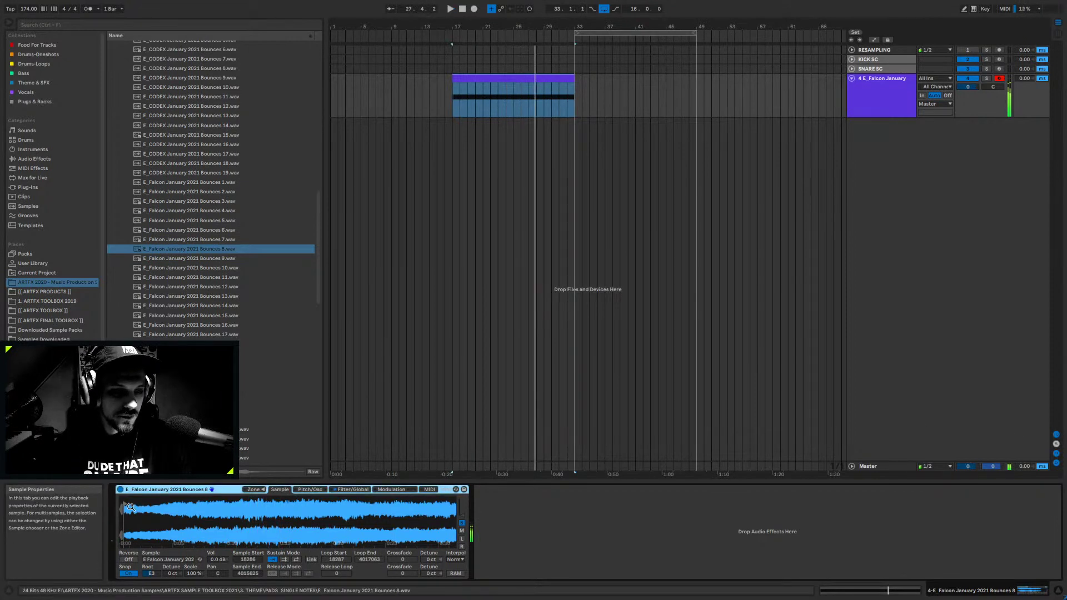
- Insert an audio track, delete the Falcon MIDI track and colour the new track turquoise
right_click(885, 94)
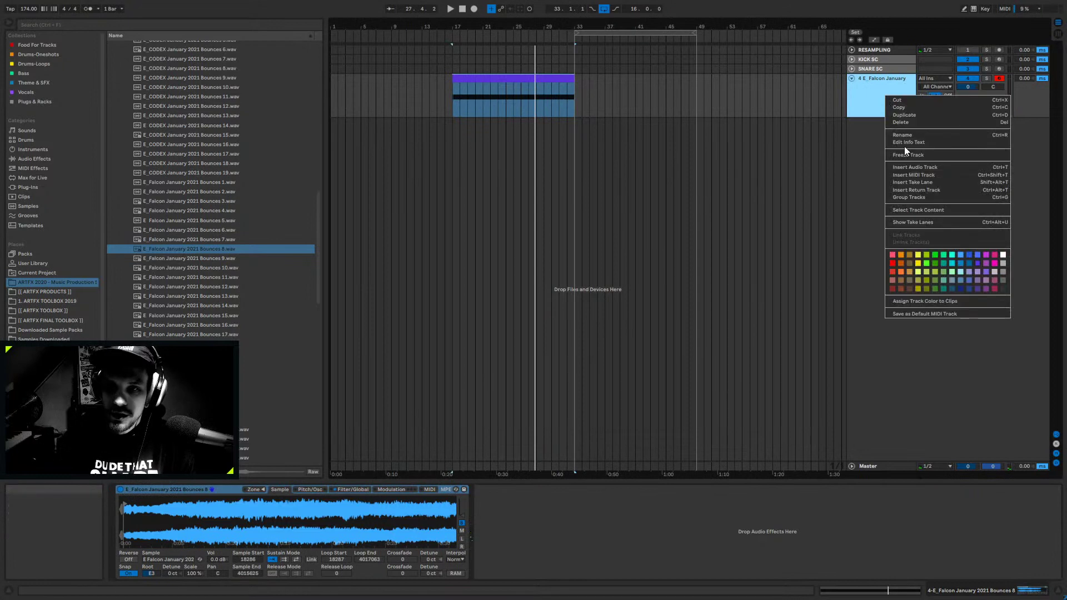
left_click(909, 168)
left_click(872, 94)
key("Delete")
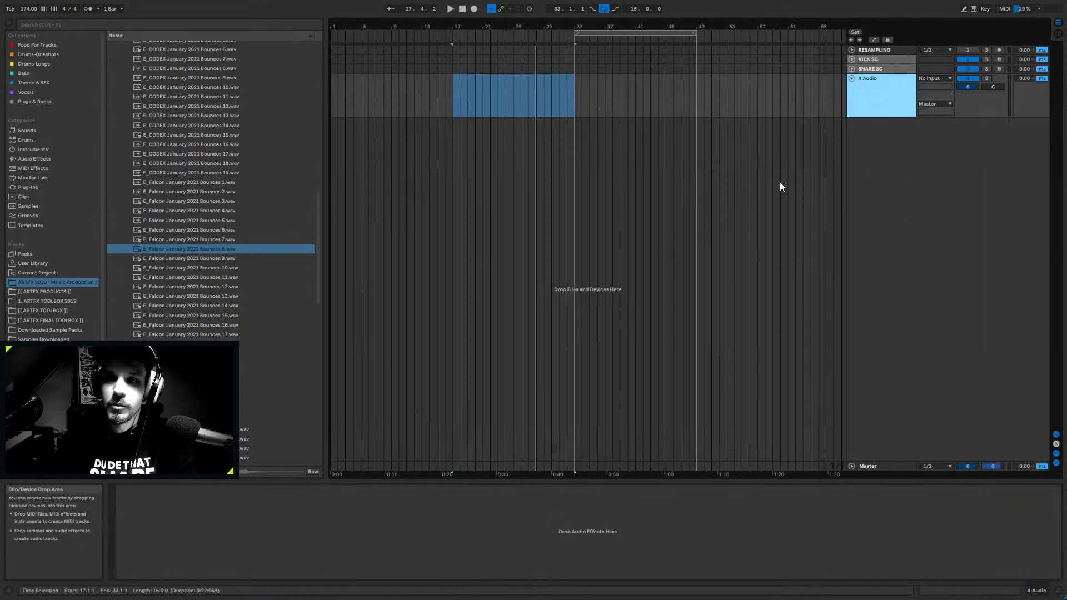
right_click(888, 87)
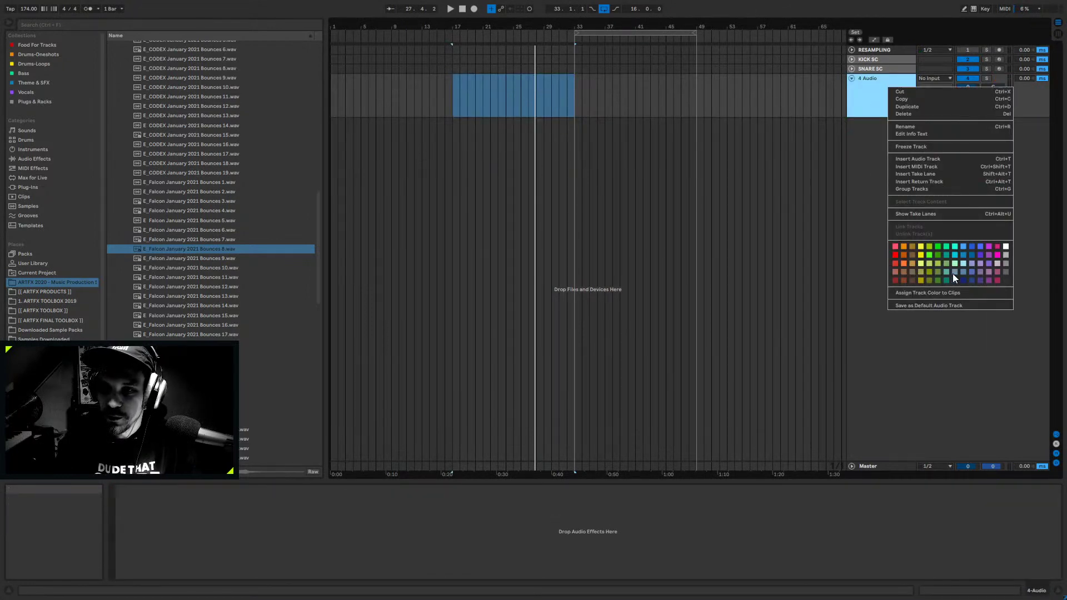
left_click(955, 247)
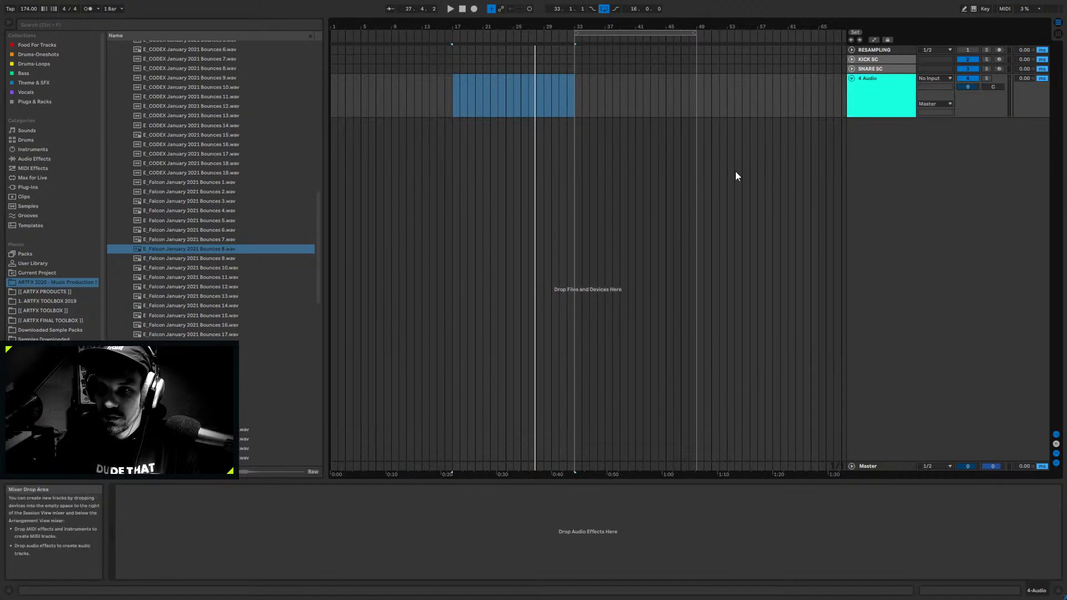
- Audition the E_Falcon January 2021 Bounces samples from 8 through 15, plus number 6
mouse_move(191, 250)
left_mouse_down()
mouse_move(576, 139)
mouse_move(457, 109)
mouse_move(192, 245)
left_mouse_up()
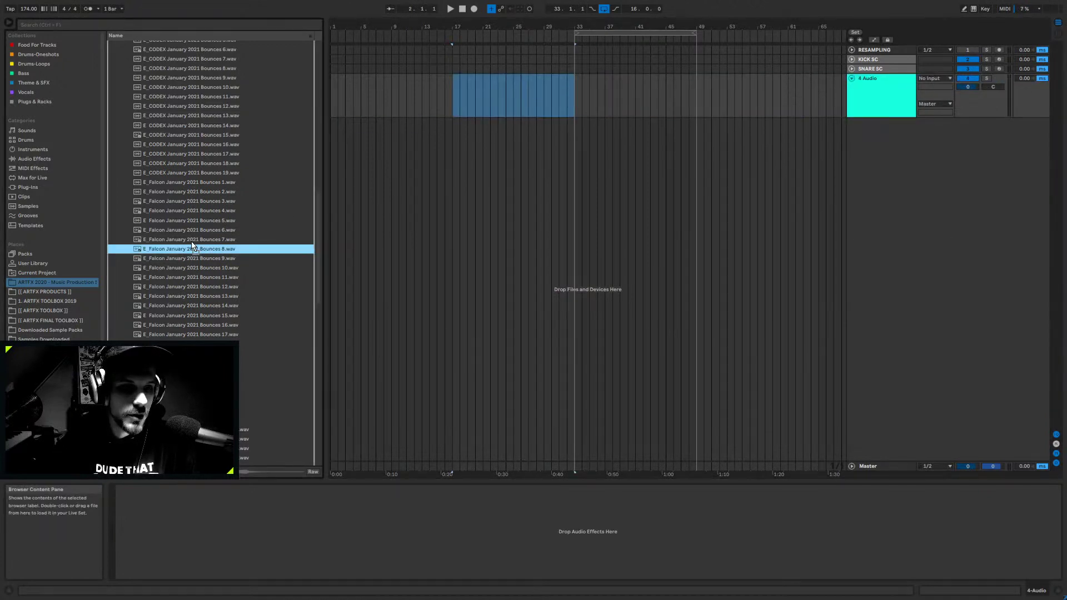
left_click(190, 259)
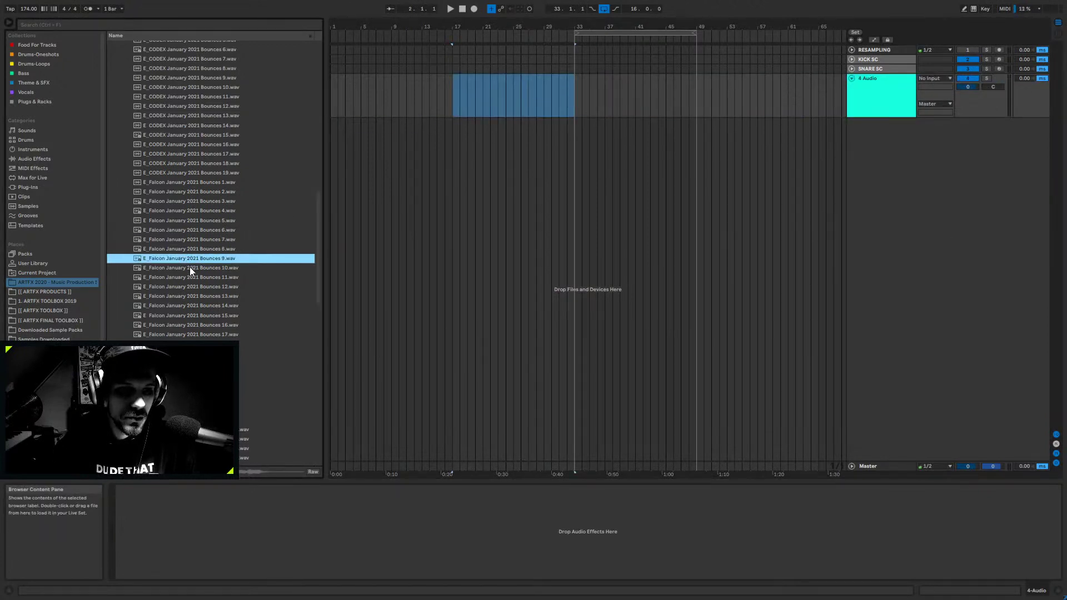
left_click(191, 269)
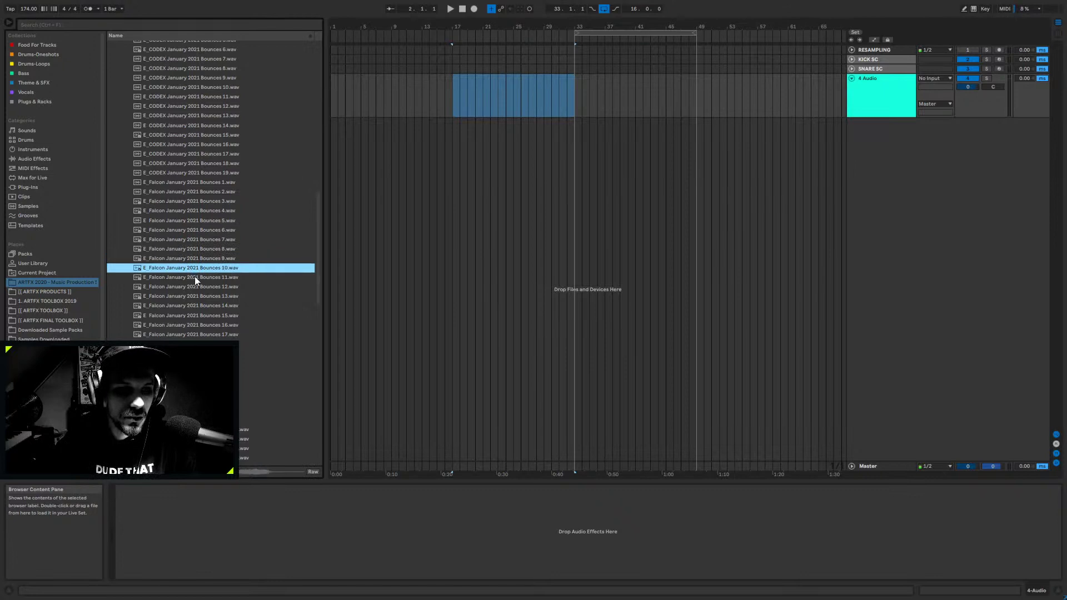
left_click(194, 276)
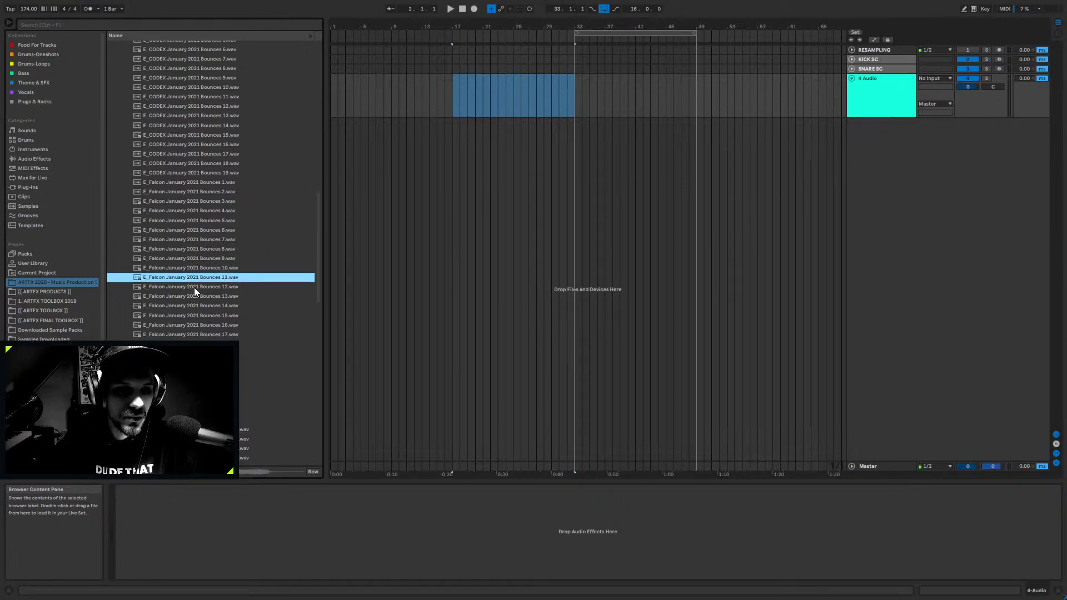
left_click(195, 287)
left_click(195, 296)
left_click(201, 314)
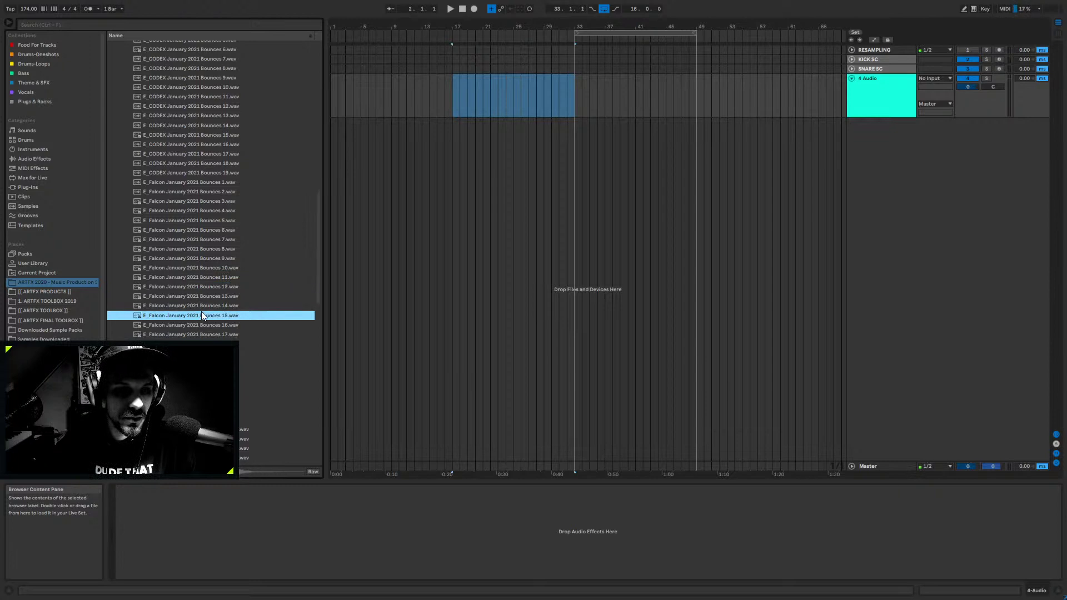
left_click(205, 230)
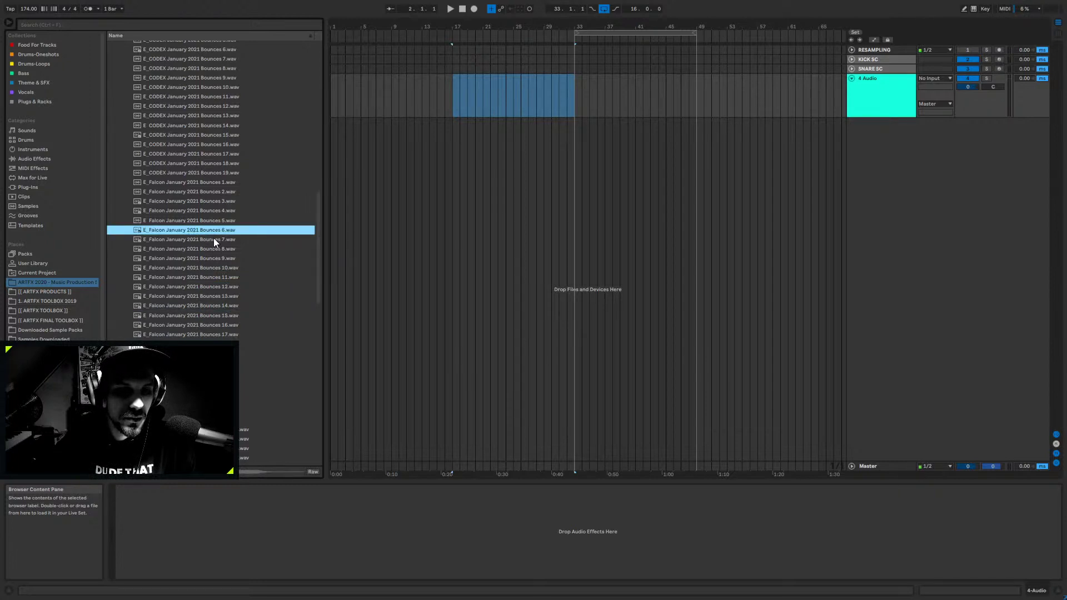
- Place E_Falcon January 2021 Bounces 6.wav on the audio track at bar 17, turn off its warping and shrink the clip view
left_click_drag(205, 233, 452, 90)
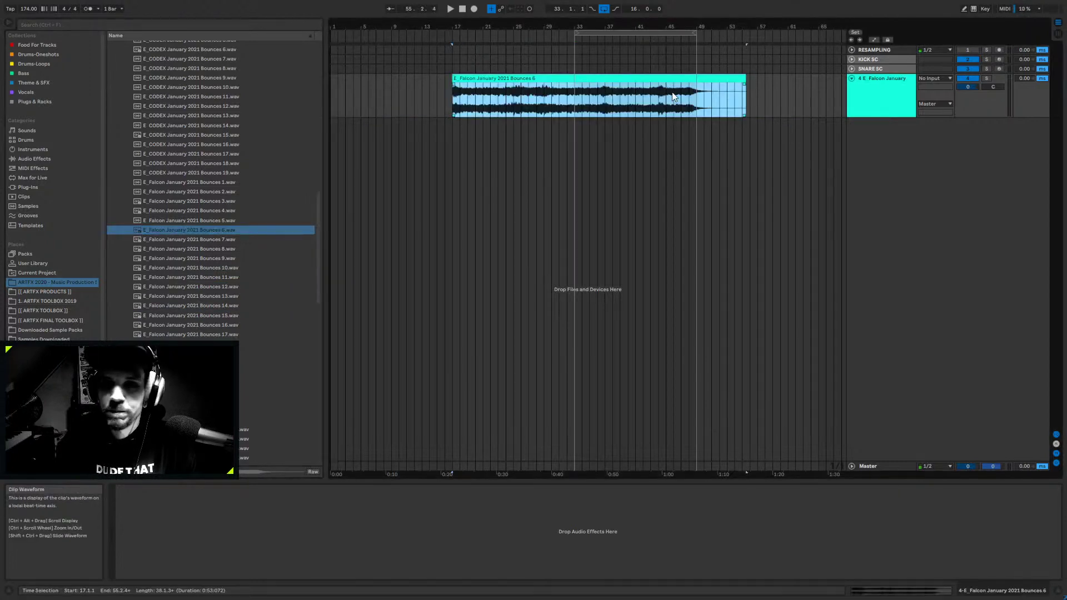
double_click(679, 78)
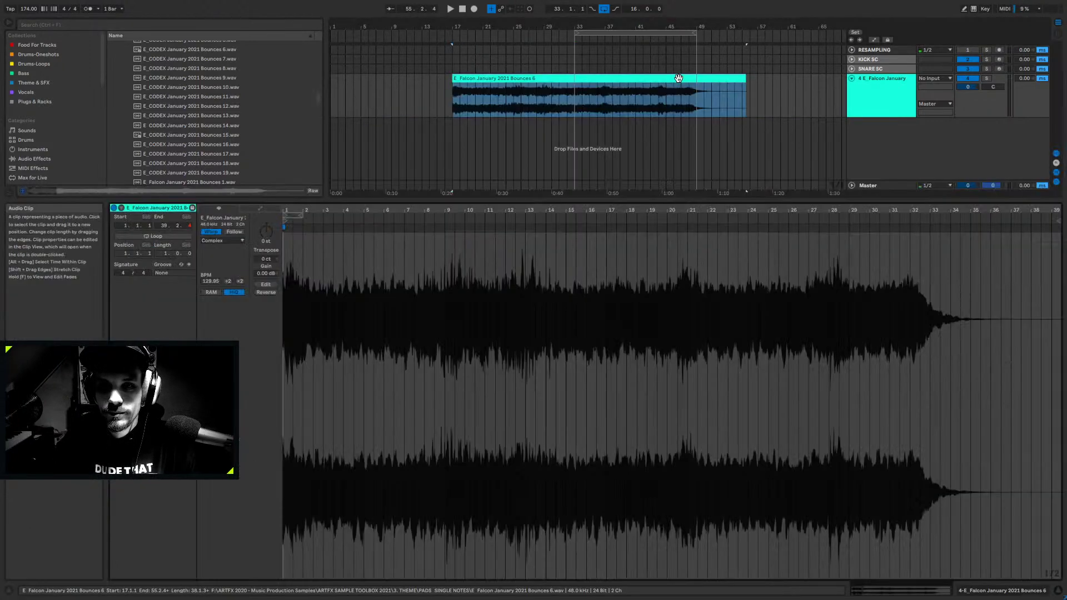
left_click(211, 232)
scroll(492, 150, "up", 3)
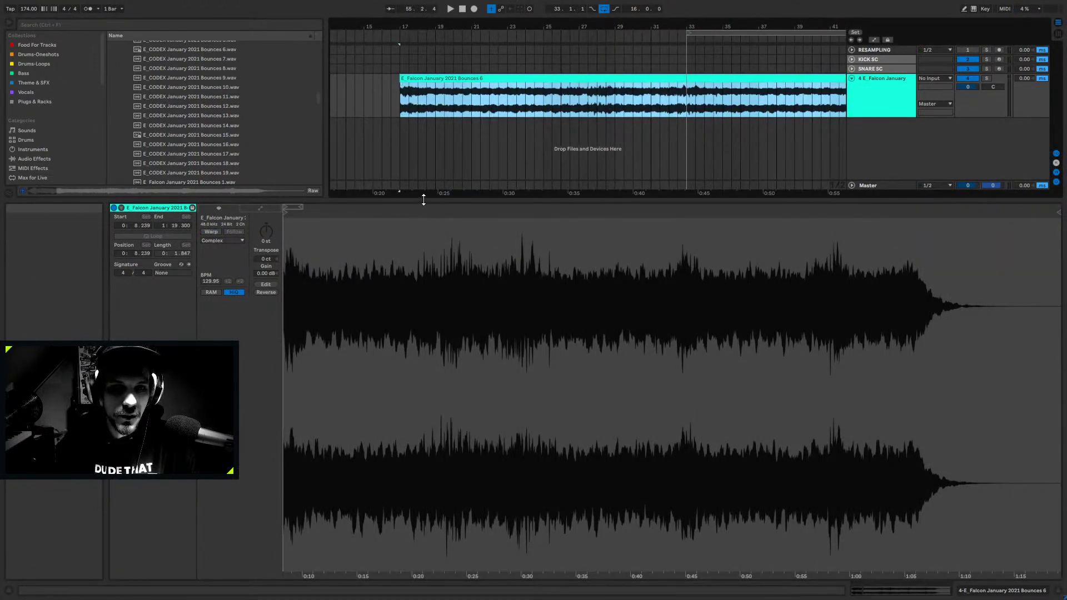
left_click_drag(425, 201, 398, 503)
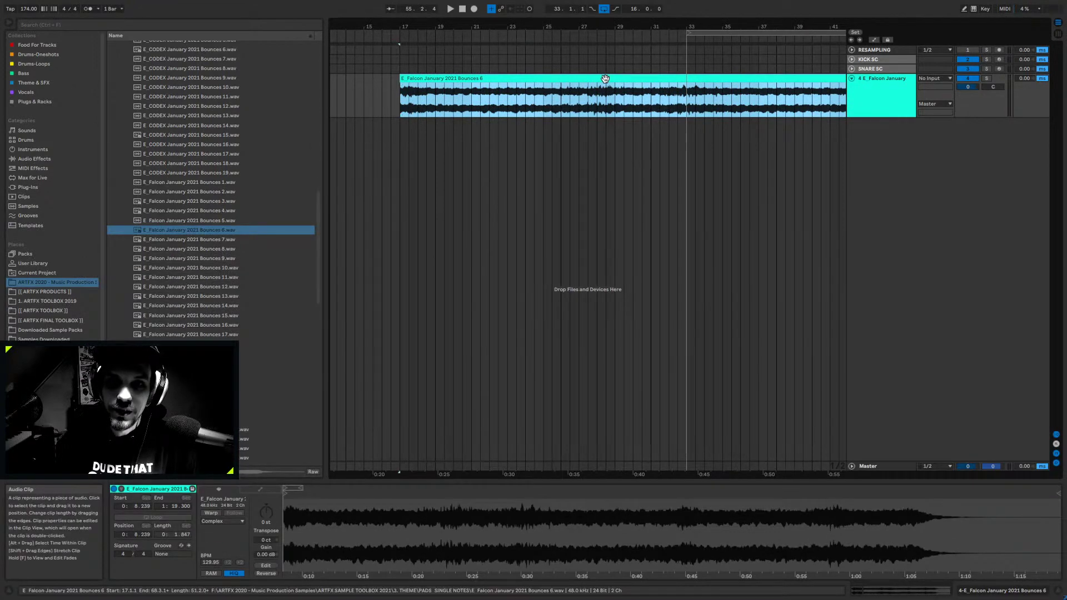
scroll(464, 112, "down", 3)
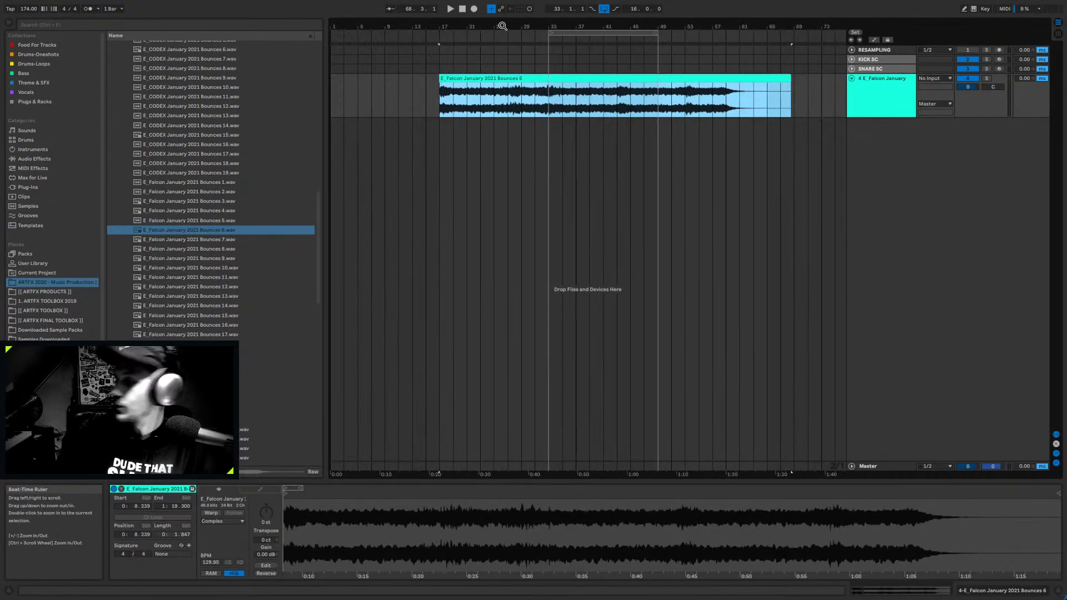
- Play the Falcon clip from bar 17 and open the FabFilter Pro-L 2 limiter on the Master track
left_click(438, 107)
key("space")
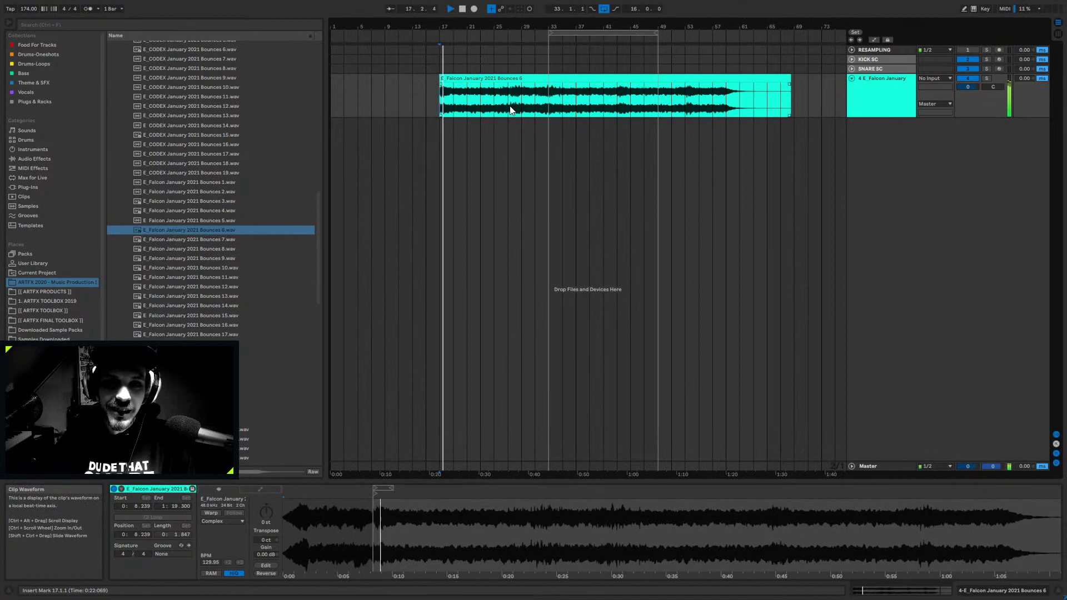
left_click(878, 466)
key("shift+Tab")
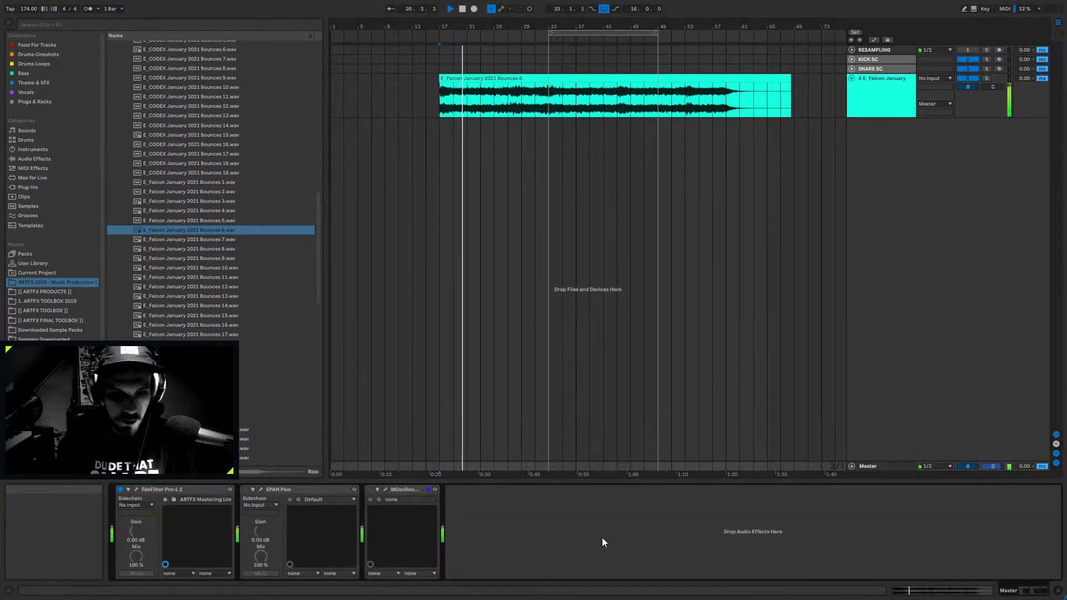
left_click(136, 490)
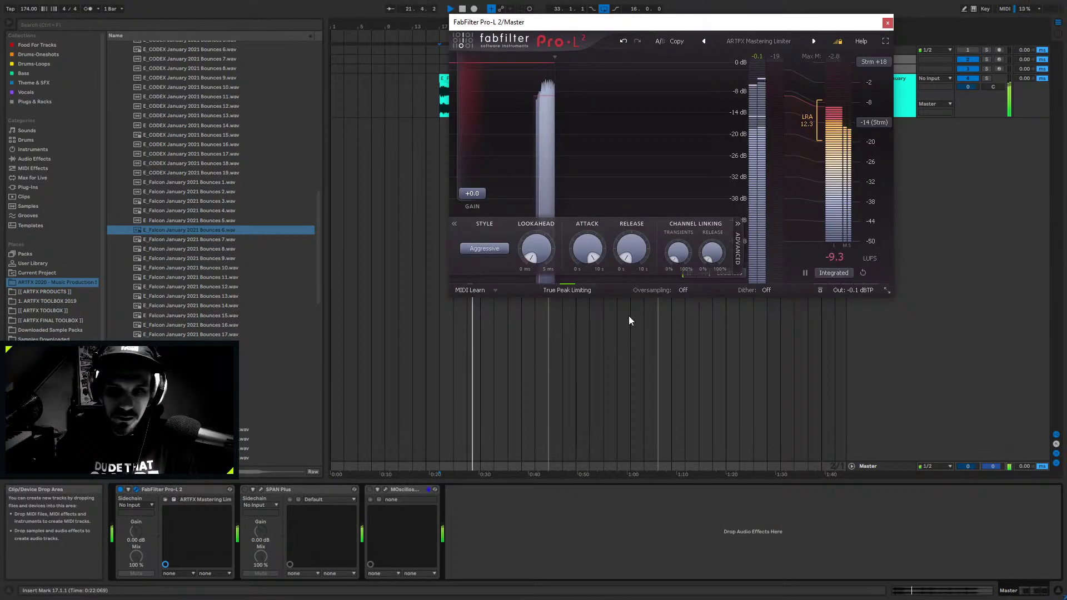
- Close the limiter window, select the Falcon clip and stop playback
left_click(888, 22)
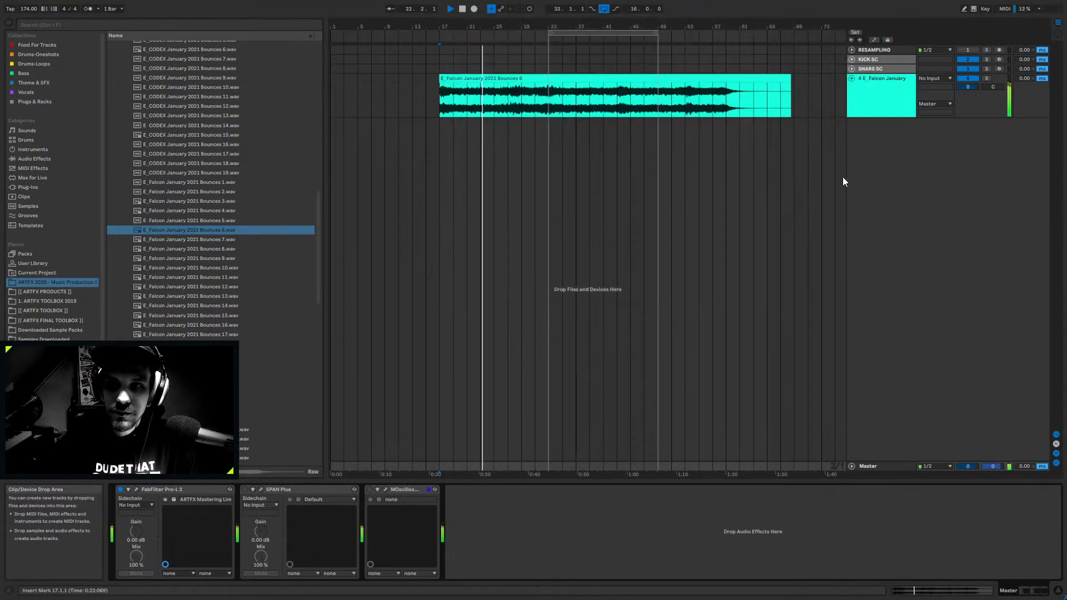
left_click(472, 78)
key("space")
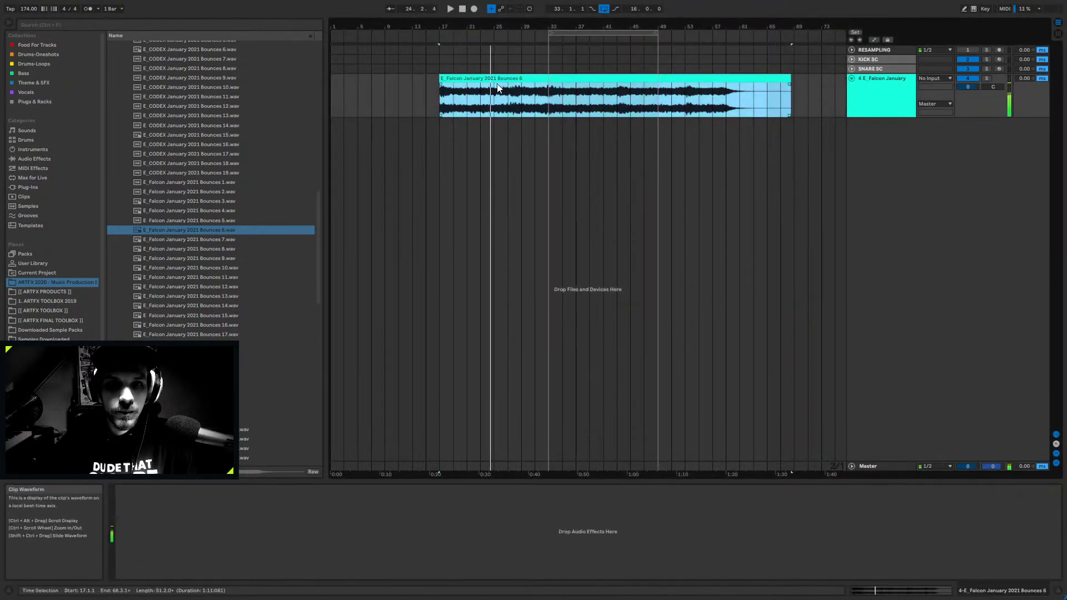
- Examine short sections of the Falcon clip's waveform and loop the arrangement for 8 bars from bar 17
left_click_drag(472, 25, 529, 86)
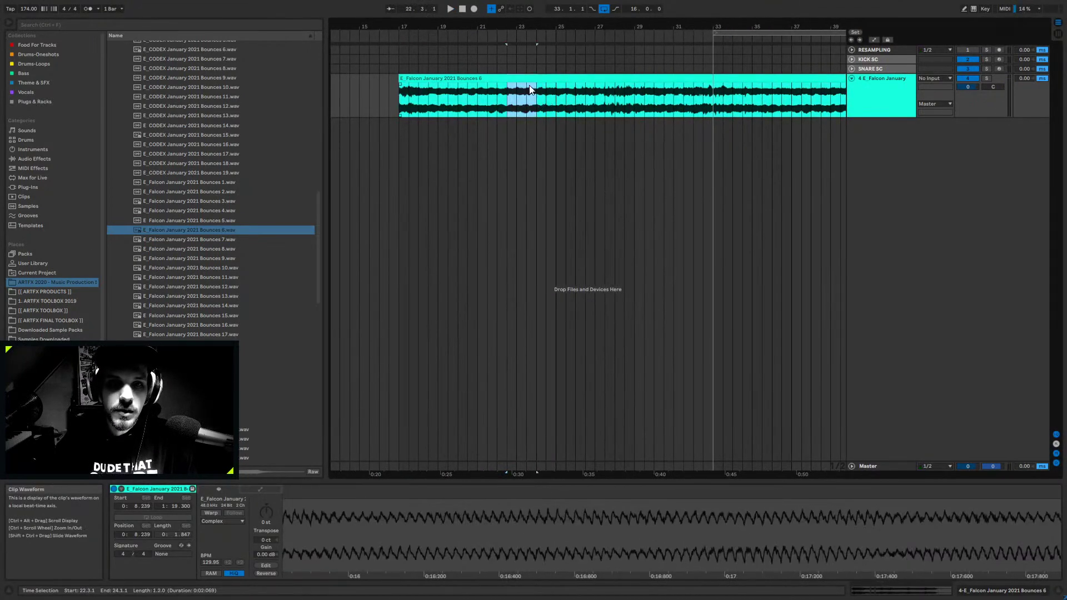
left_click_drag(507, 533, 508, 506)
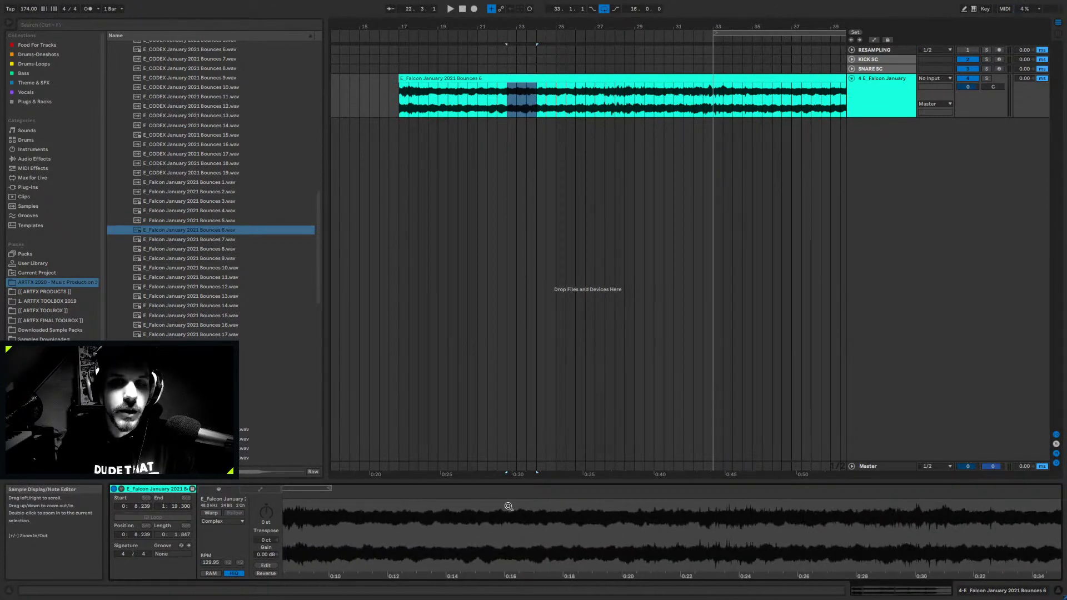
left_click_drag(510, 103, 530, 100)
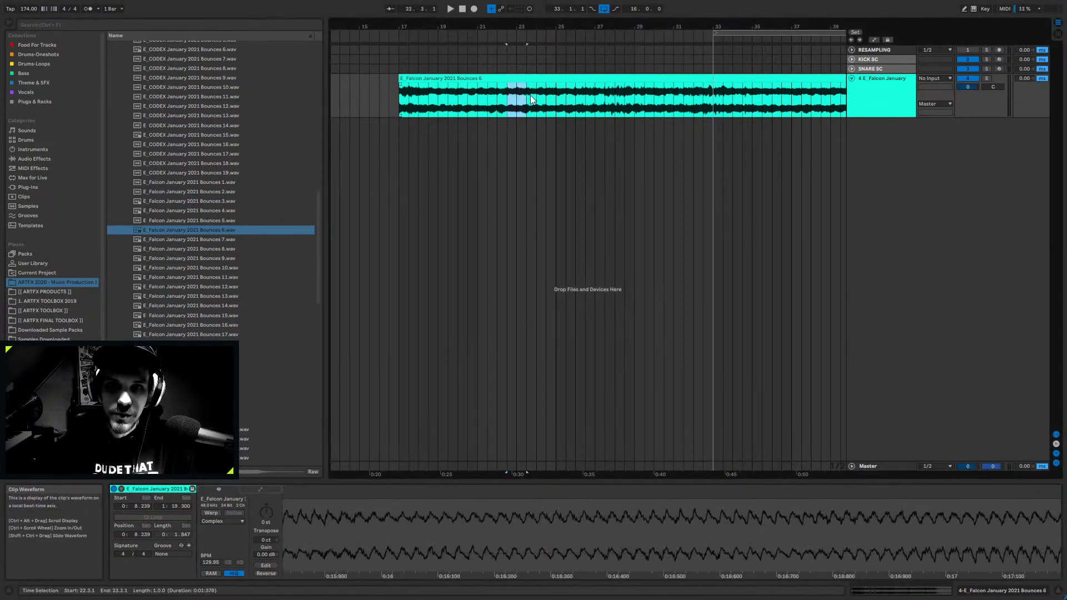
left_click_drag(406, 95, 655, 99)
key("ctrl+l")
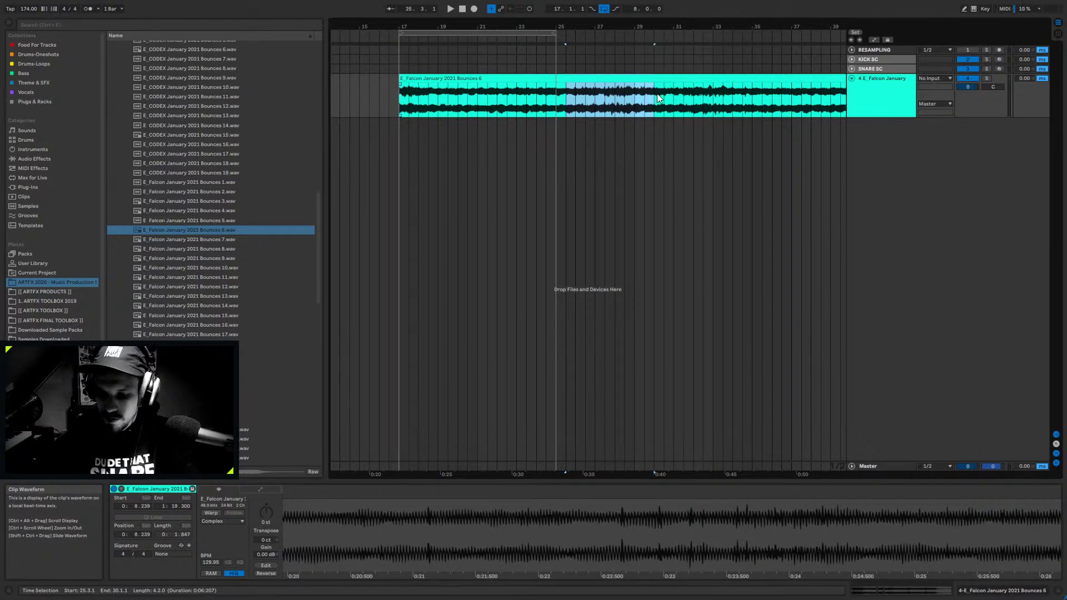
- Try to cut E_Falcon January 2021 Bounces 6 down to a short piece at bar 17 and play it back
key("Delete")
left_click(661, 91)
key("Delete")
left_click_drag(563, 88, 473, 98)
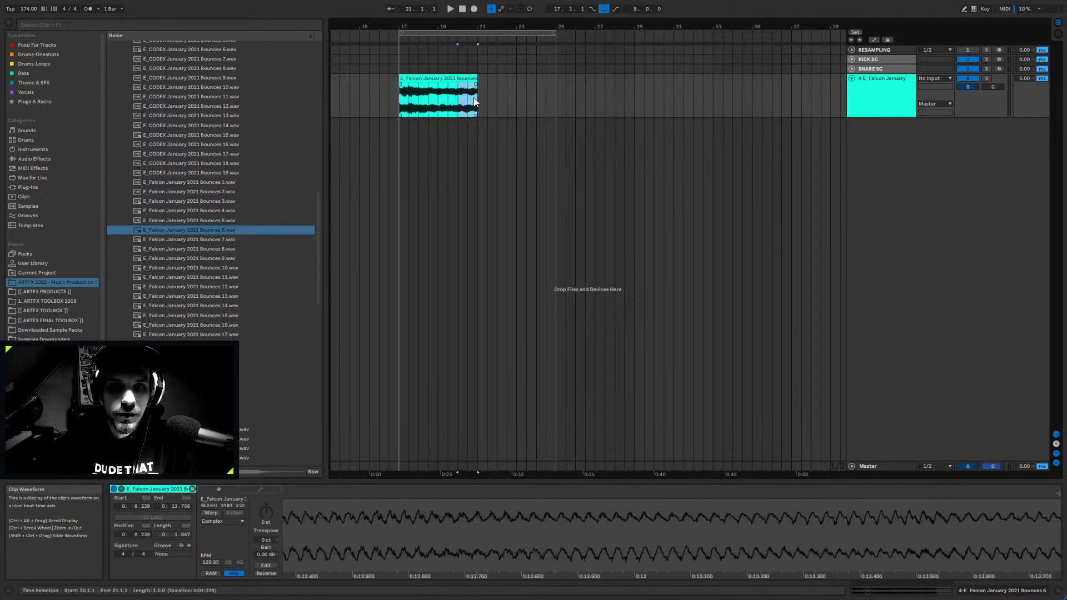
left_click(413, 83)
key("space")
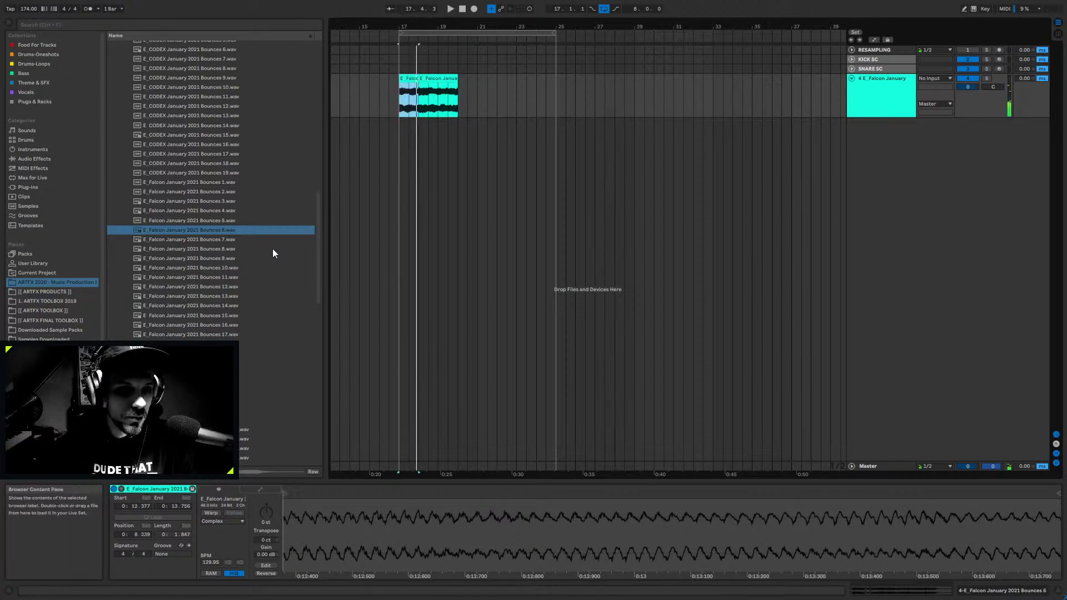
- Audition E_Falcon January 2021 Bounces 1, 3, 5 and 9 in the pad sample folder
left_click(222, 182)
scroll(230, 227, "up", 2)
left_click(222, 262)
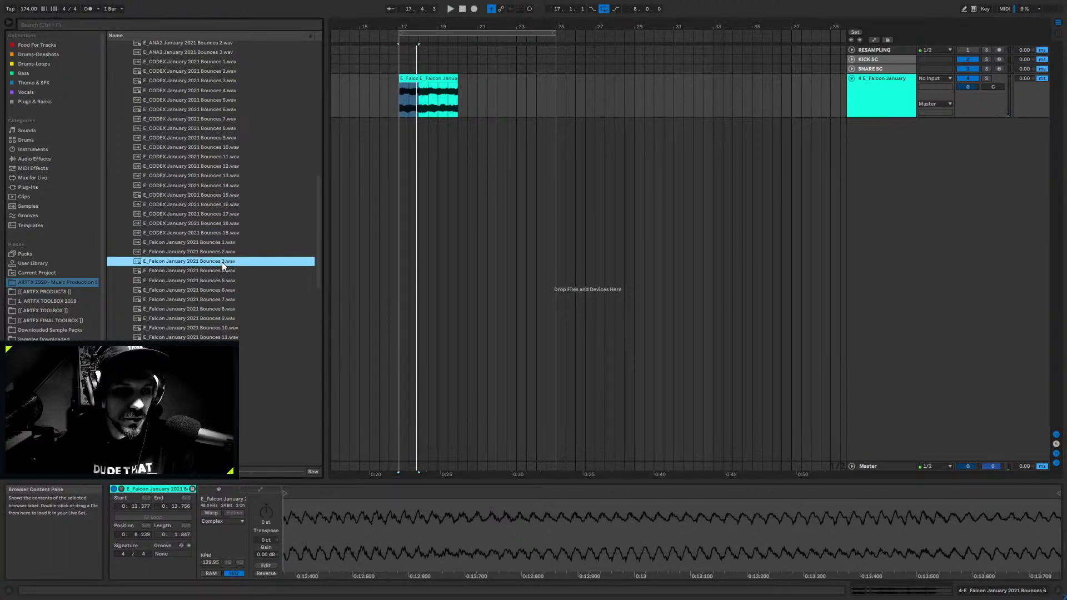
left_click(223, 233)
left_click(222, 281)
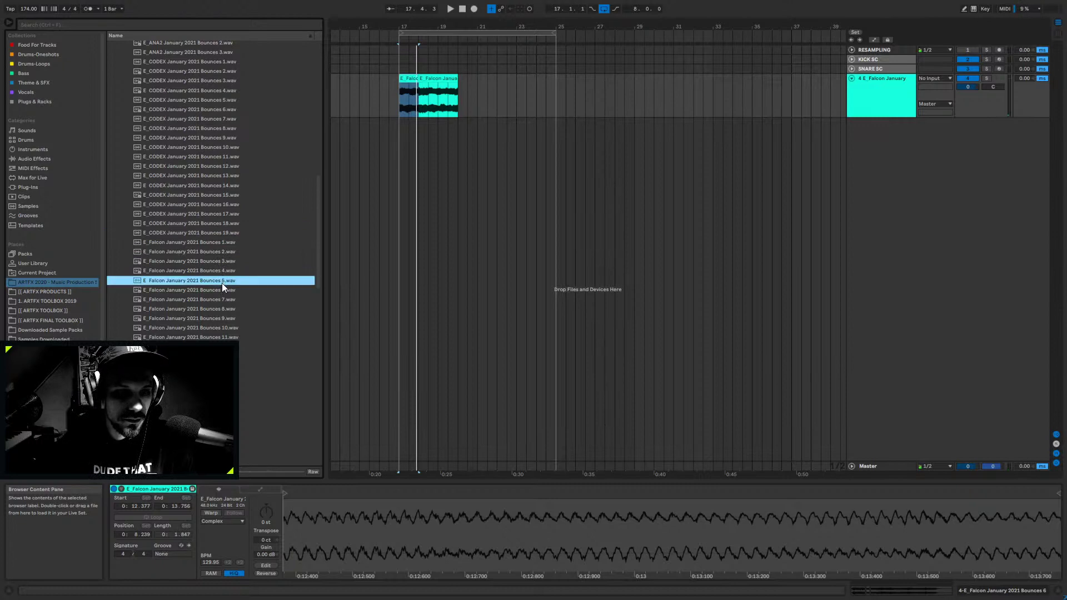
left_click(222, 319)
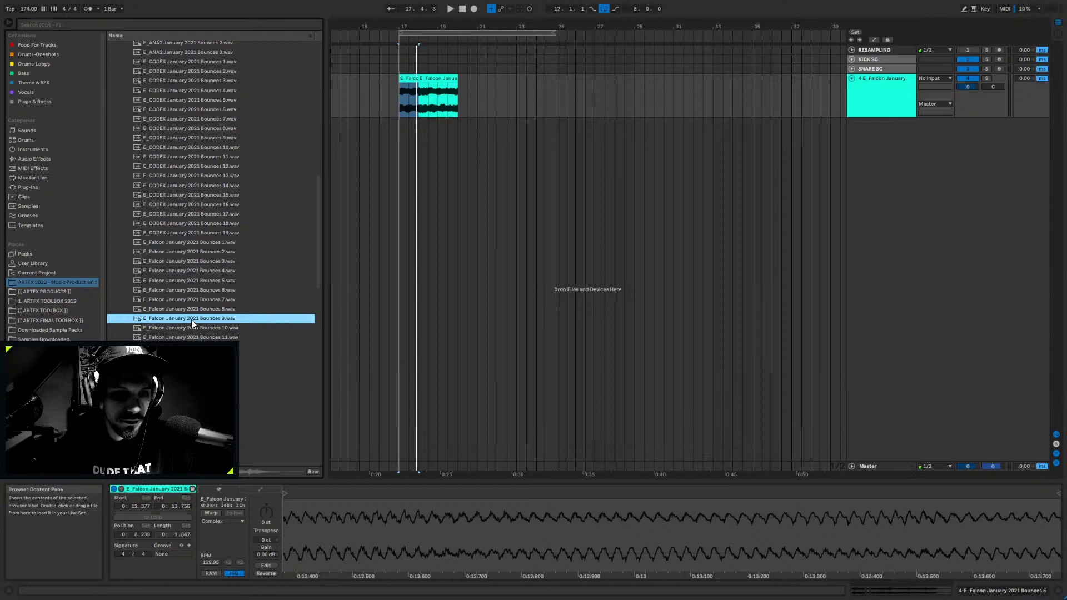
- Replace the clip pieces with E_Falcon January 2021 Bounces 9.wav at bar 17 and toggle warping off and on to reset it to 174 BPM
left_click_drag(191, 319, 399, 96)
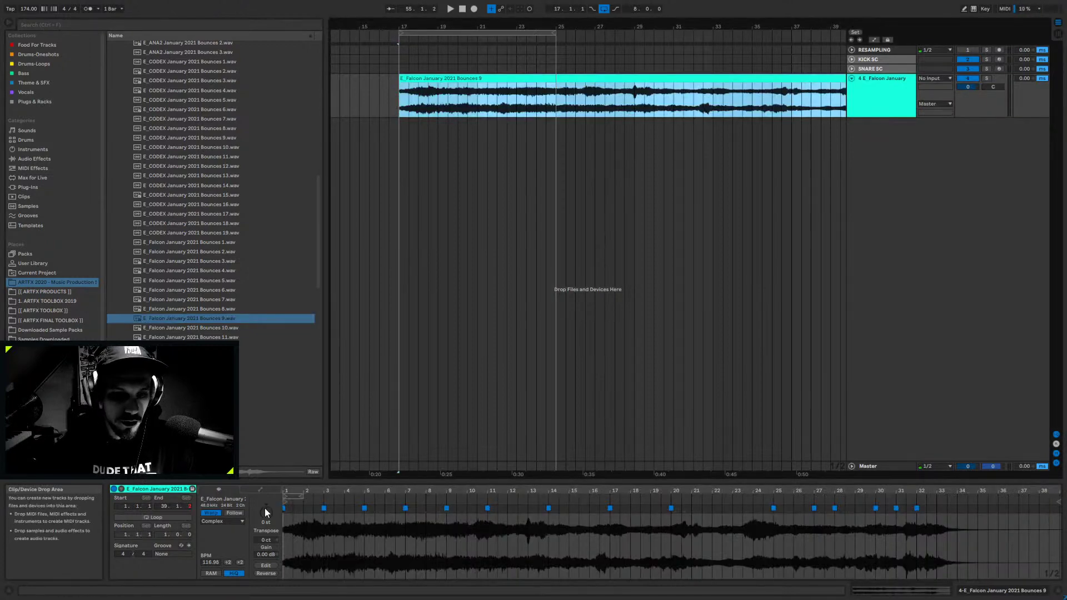
left_click(211, 513)
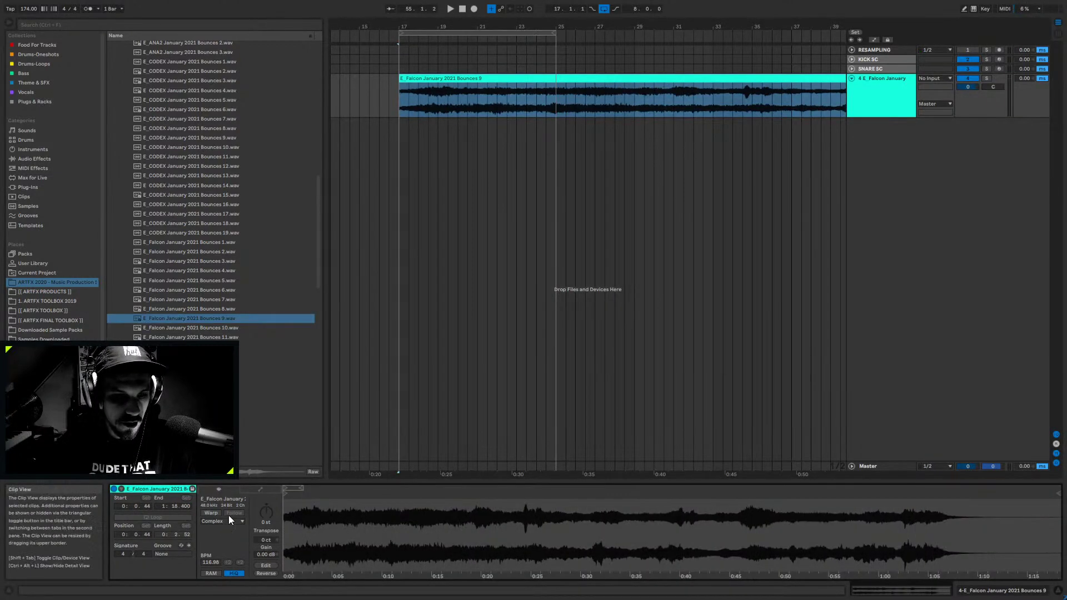
left_click(212, 513)
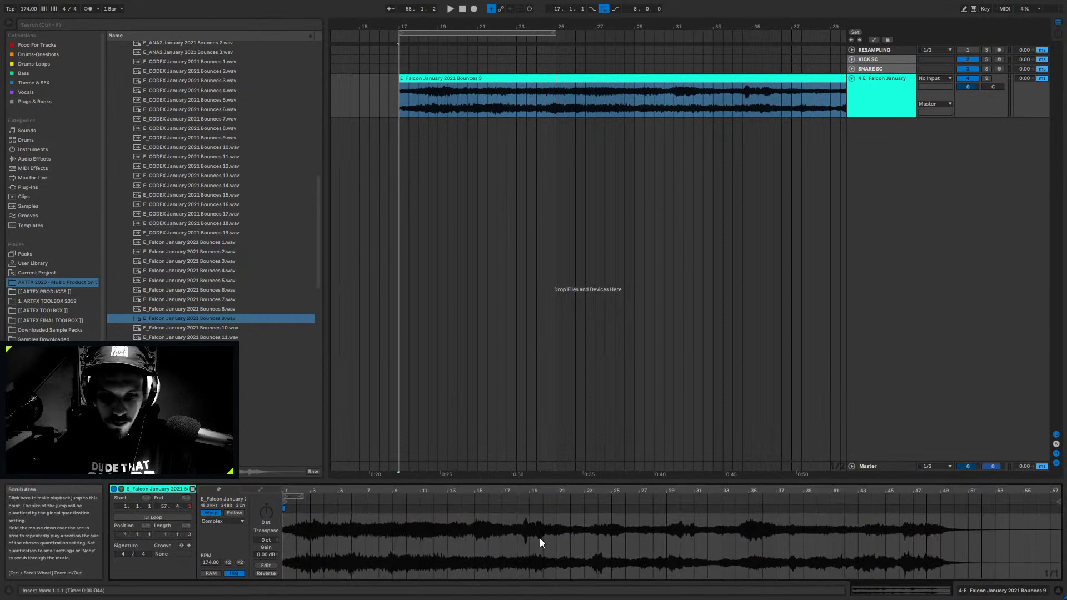
- Loop the new Falcon clip's sample over the two bars from 21 to 23 and play it
left_click_drag(560, 537, 582, 534)
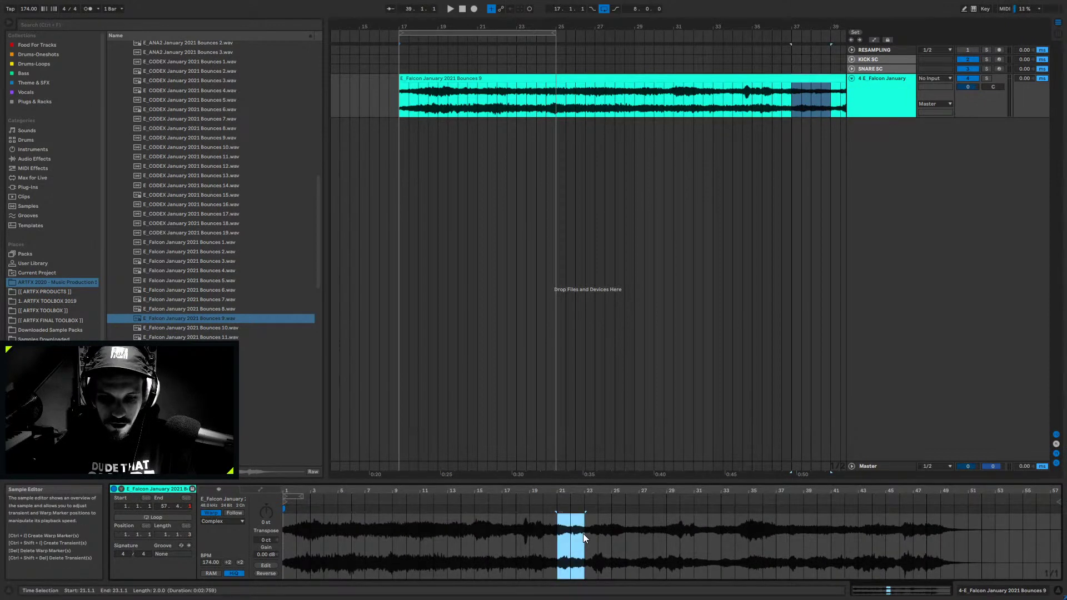
key("ctrl+l")
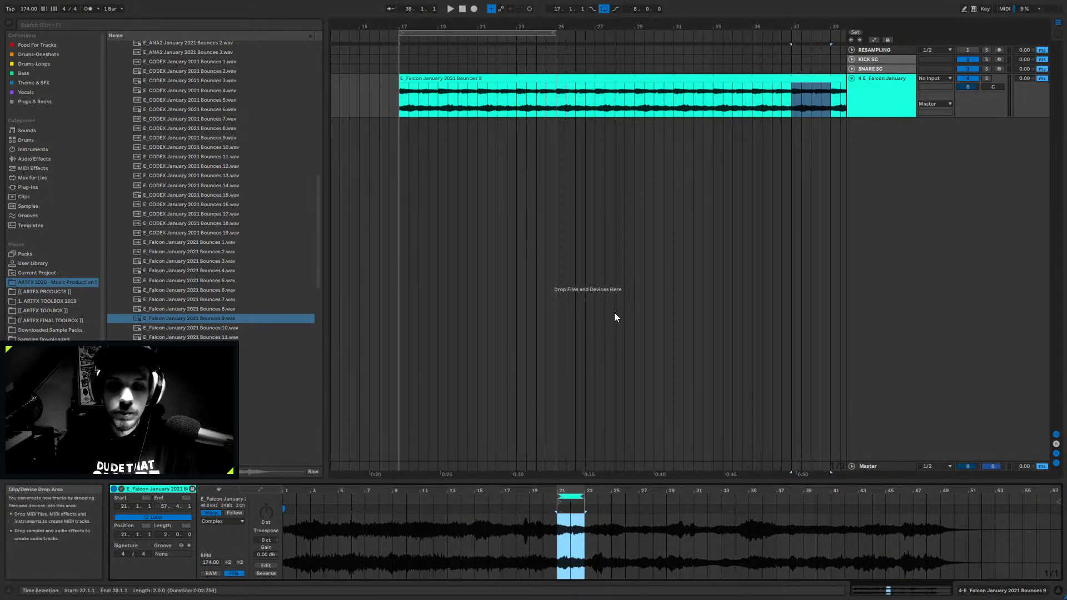
key("space")
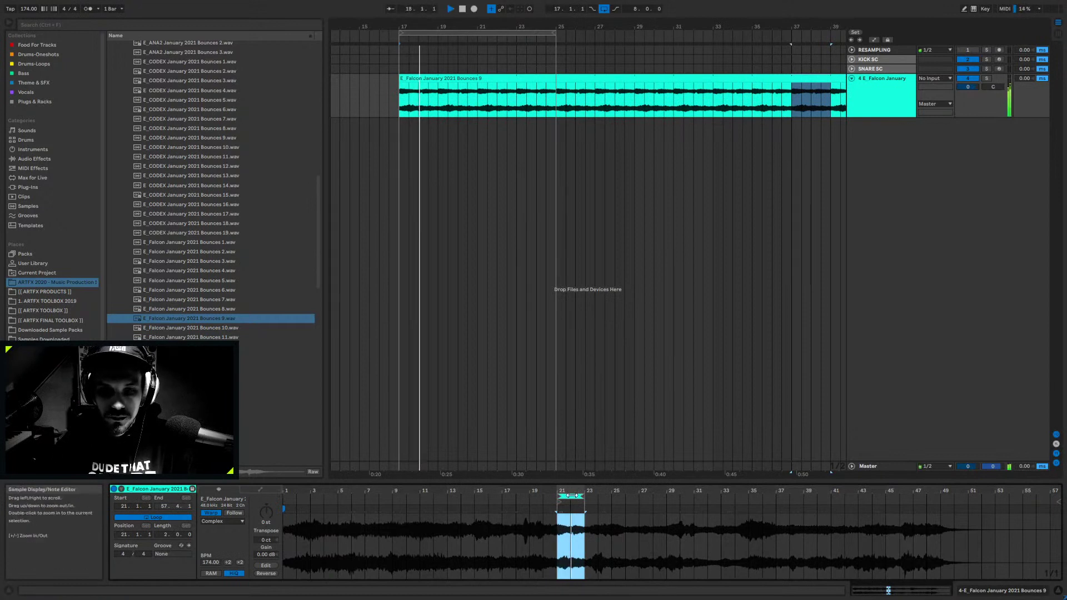
left_click_drag(572, 495, 545, 516)
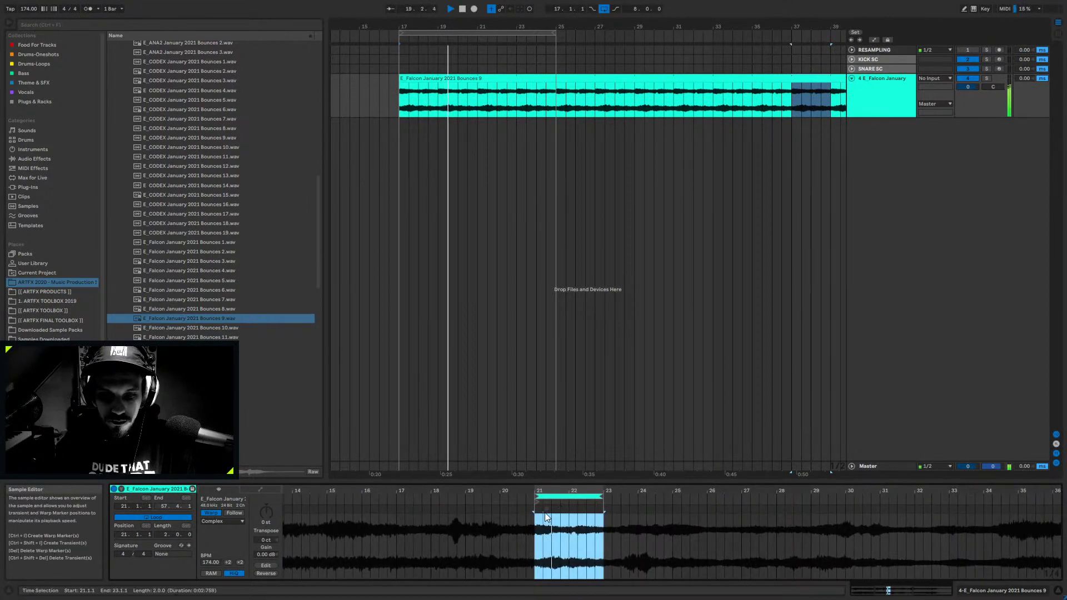
- Set the arrangement loop to 16 bars from bar 17, shorten the Falcon clip to end at bar 33 and listen to it
left_click_drag(492, 27, 533, 37)
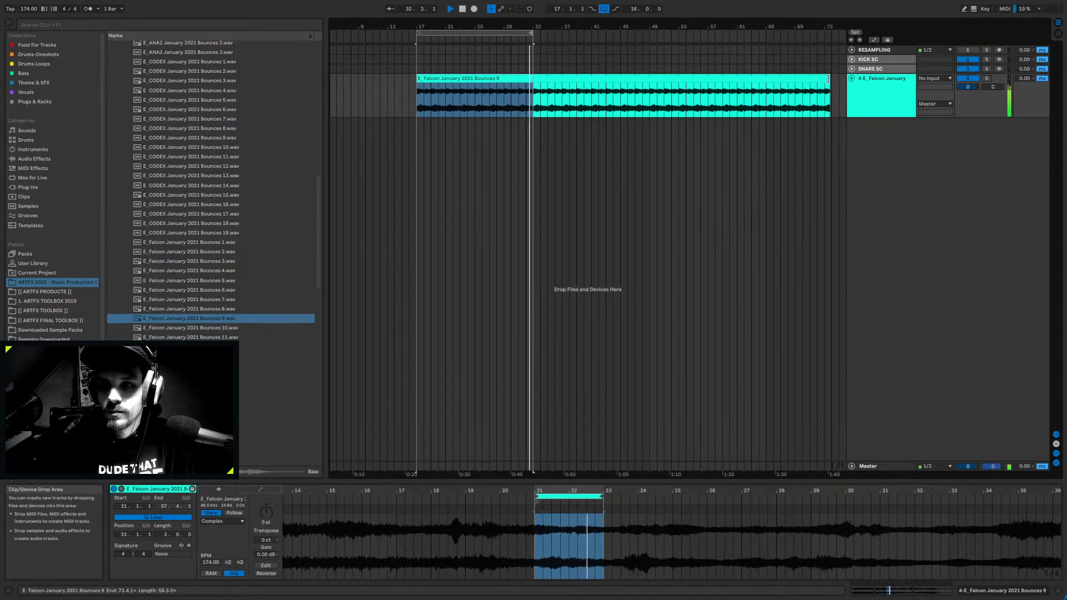
left_click_drag(827, 79, 532, 79)
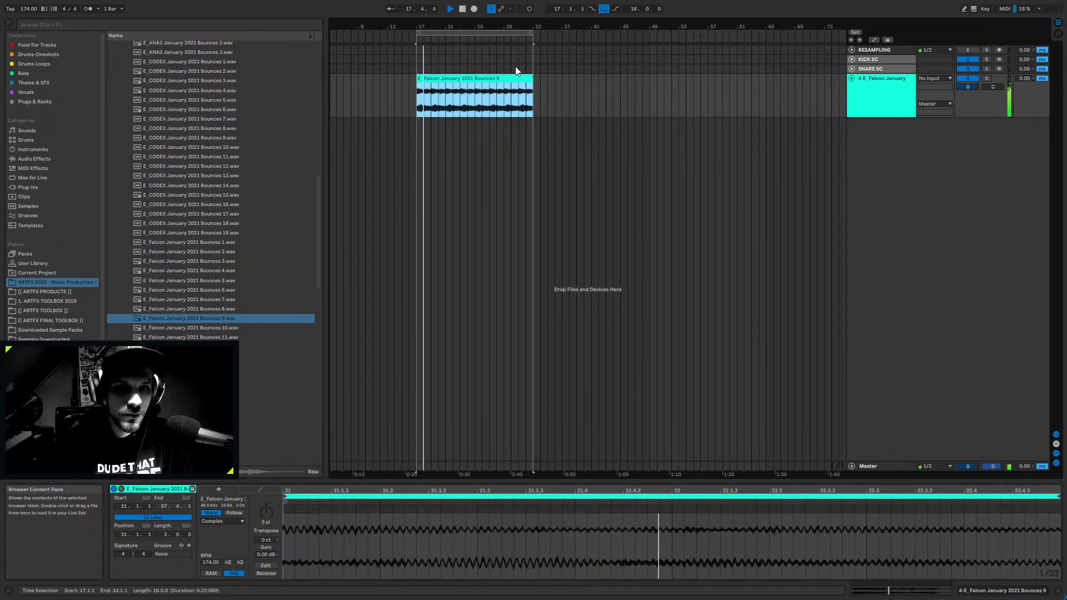
left_click_drag(421, 27, 408, 67)
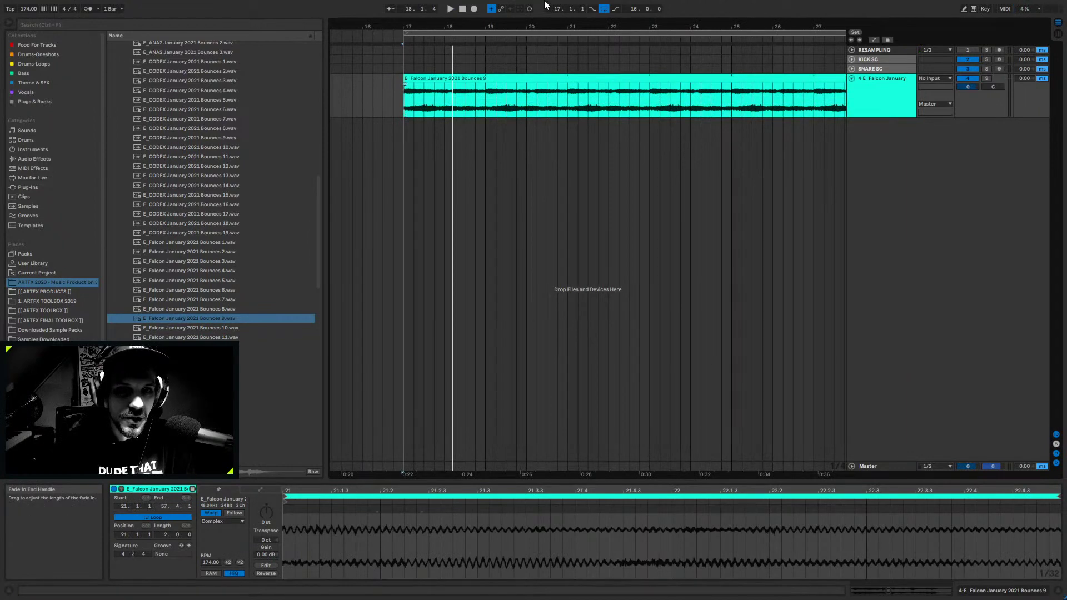
left_click_drag(491, 26, 492, 11)
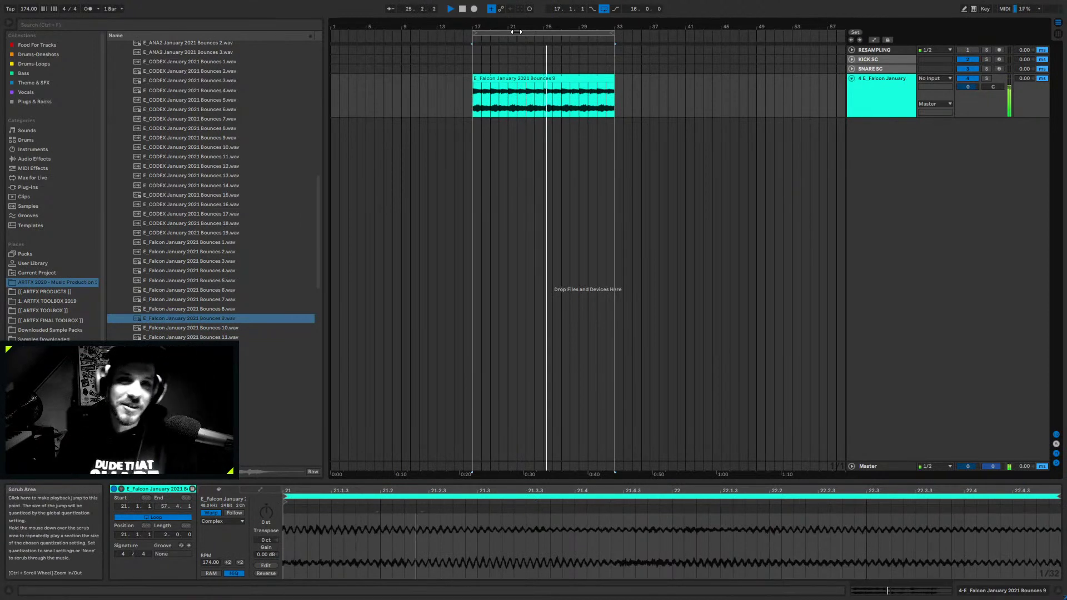
key("space")
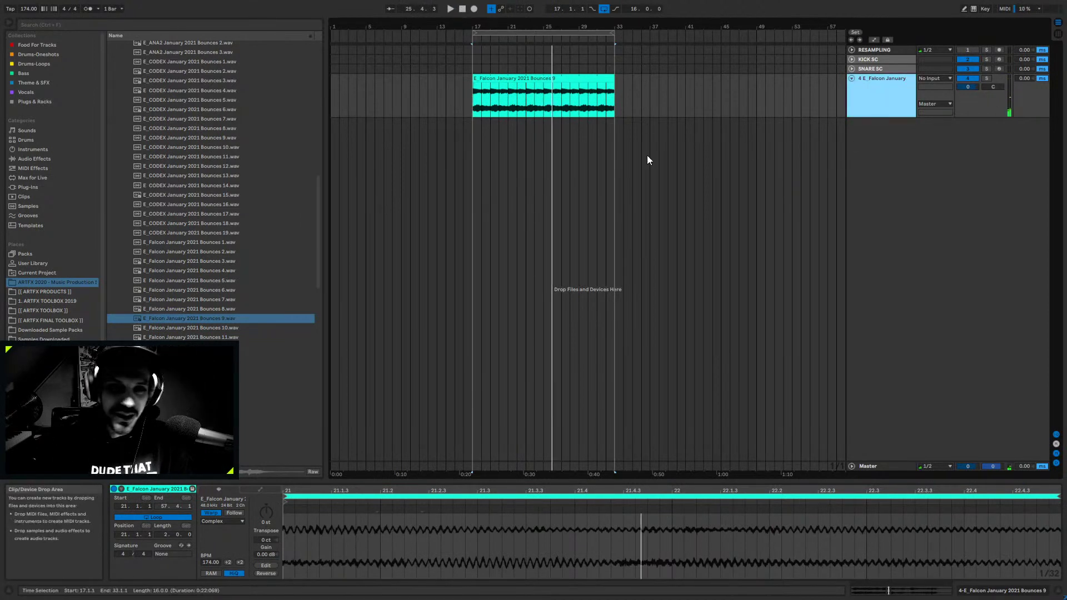
scroll(233, 319, "down", 10)
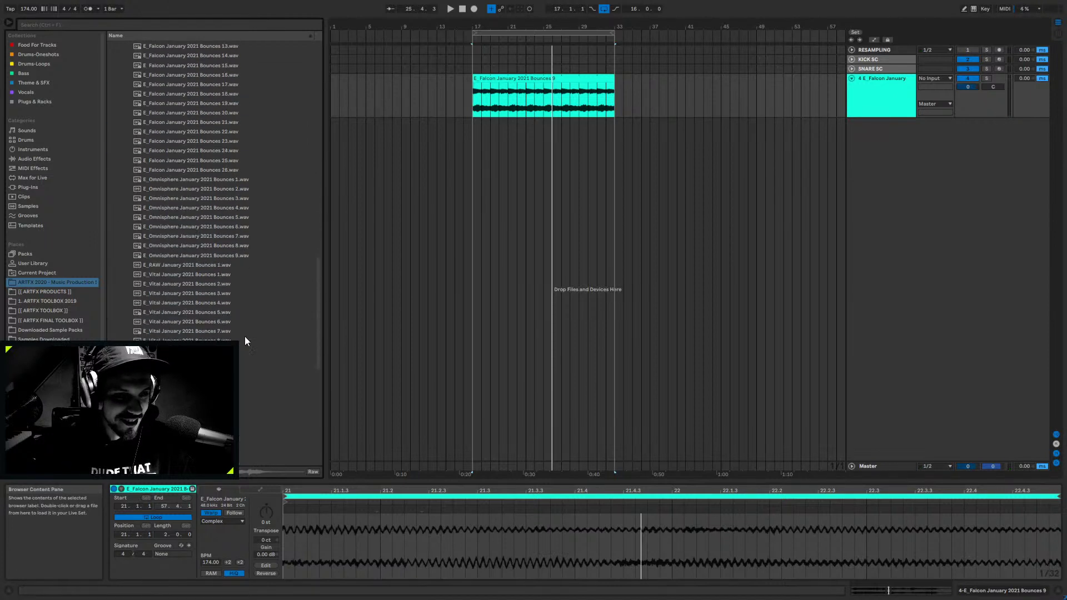
scroll(302, 321, "down", 3)
left_click_drag(319, 316, 322, 171)
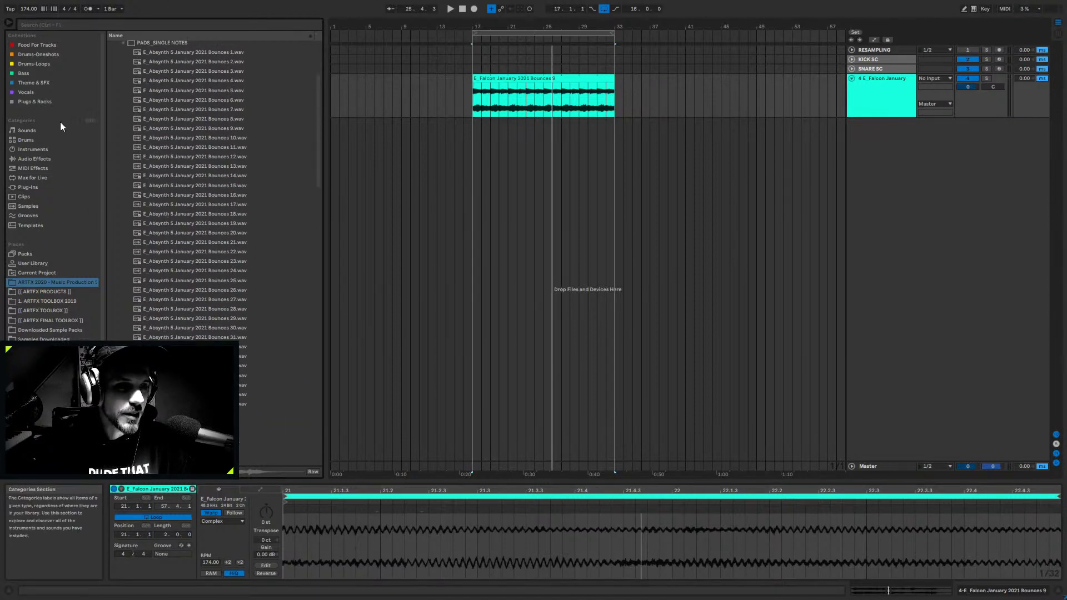
- Audition hi-hat samples in the Drums-Oneshots collection, including HH_MD_WavLayer_005, HH_DanceHall_DM1 and HH_ButtyBreak3
left_click(40, 54)
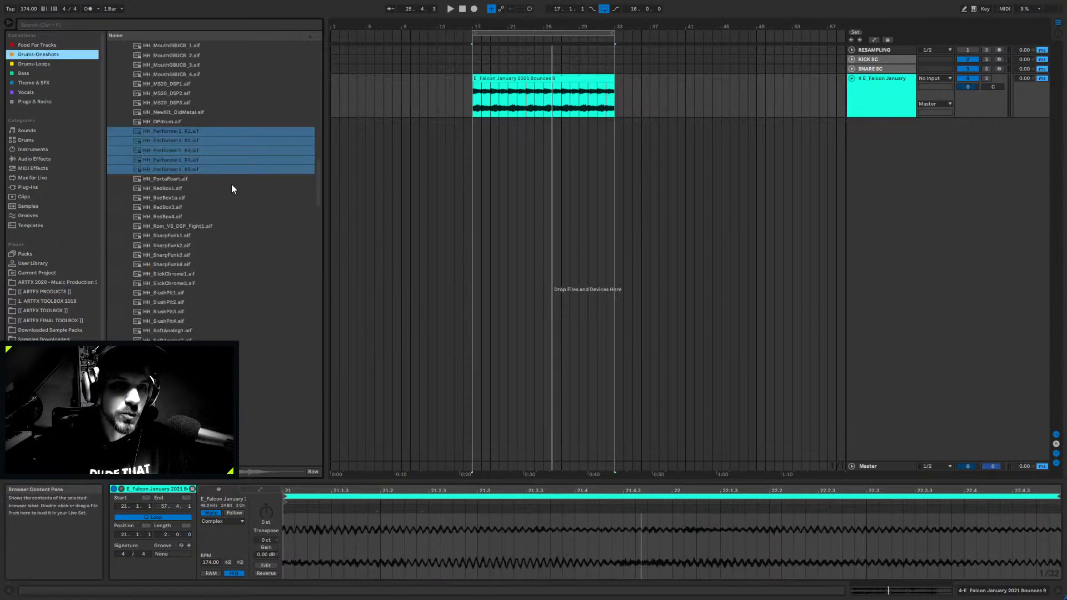
left_click(183, 264)
scroll(186, 278, "up", 5)
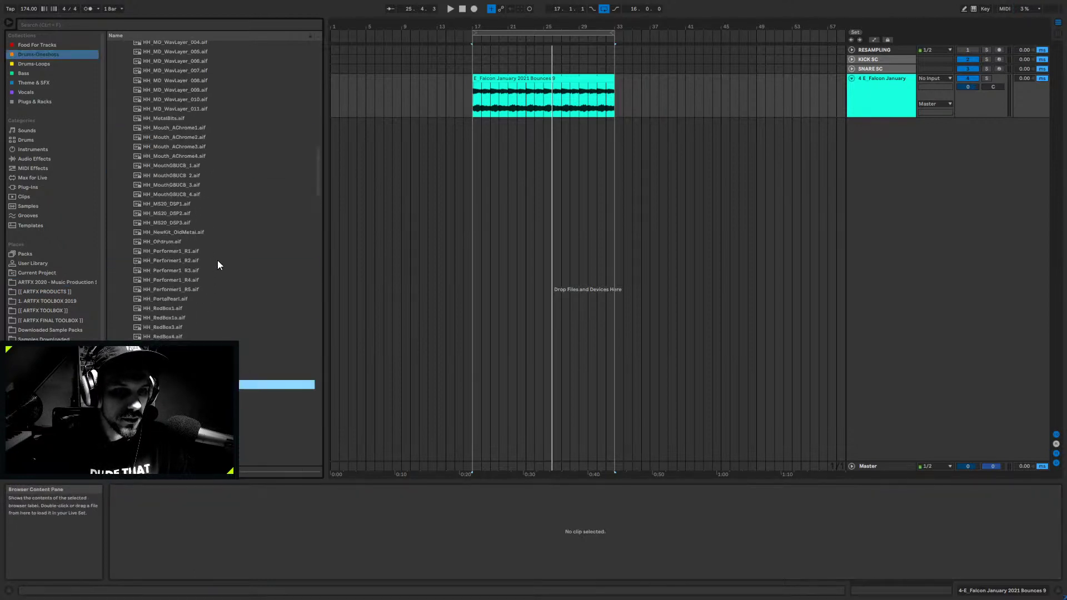
scroll(244, 215, "up", 5)
left_click(212, 262)
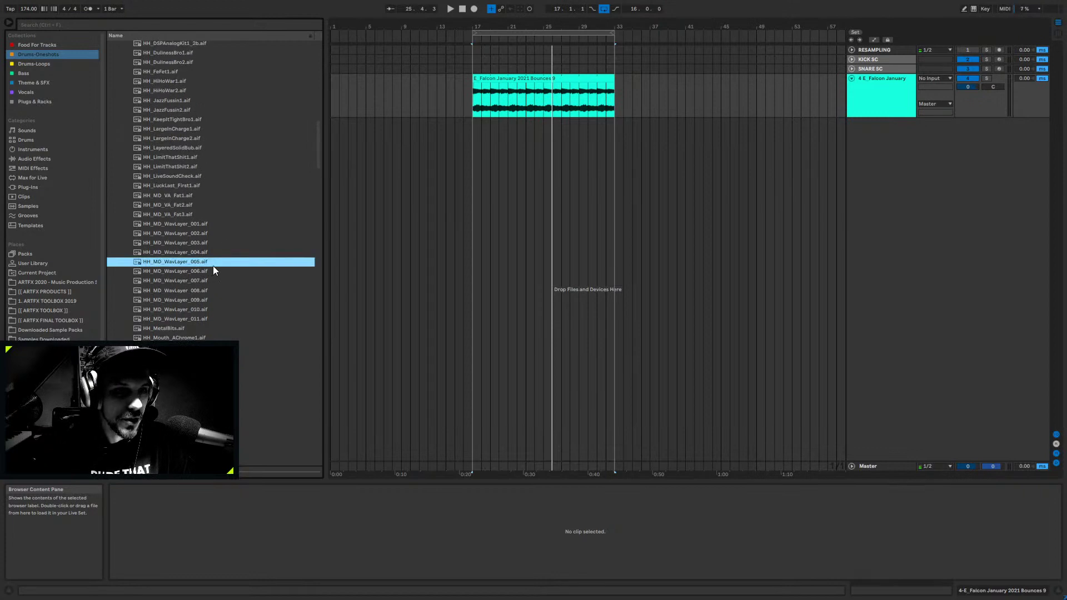
scroll(214, 263, "up", 5)
left_click(196, 268)
scroll(197, 265, "up", 5)
left_click(203, 209)
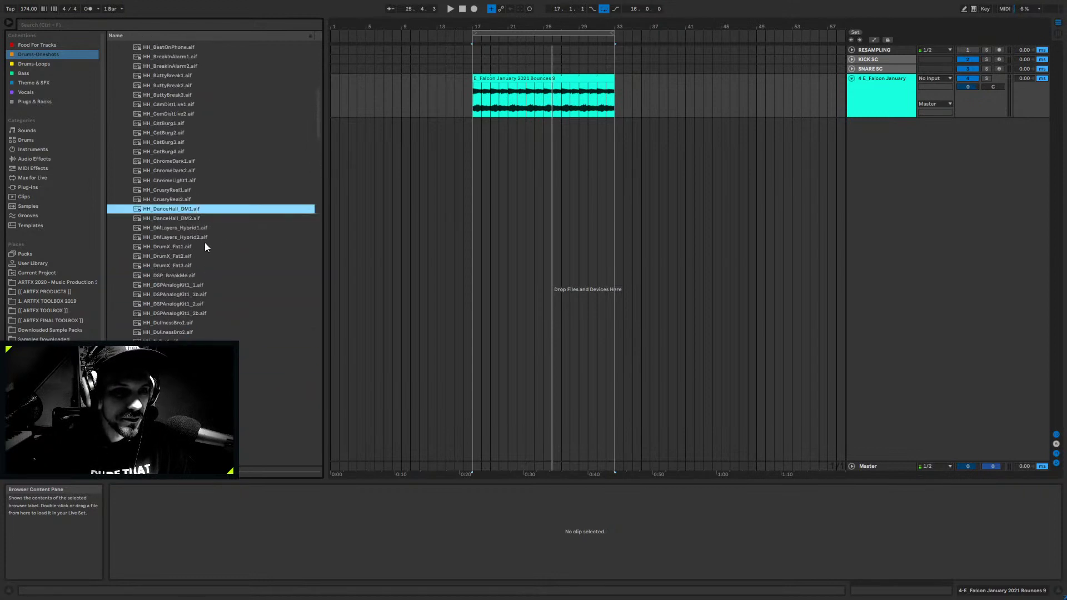
scroll(205, 245, "up", 5)
left_click(206, 215)
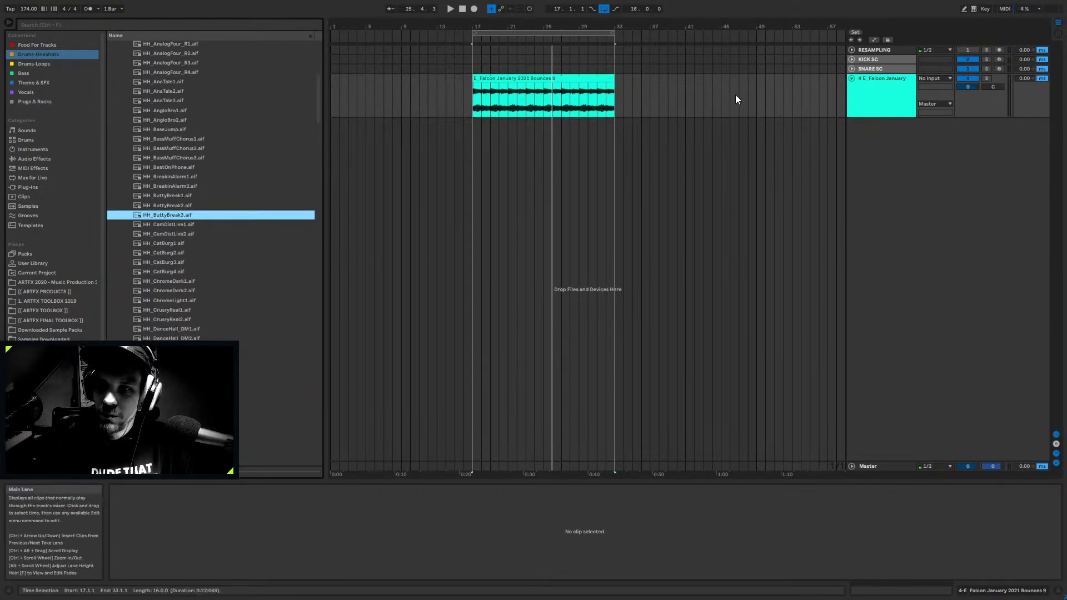
- Insert a MIDI track below the Falcon track, load a Drum Rack onto it and reopen the Drums-Oneshots collection
right_click(888, 105)
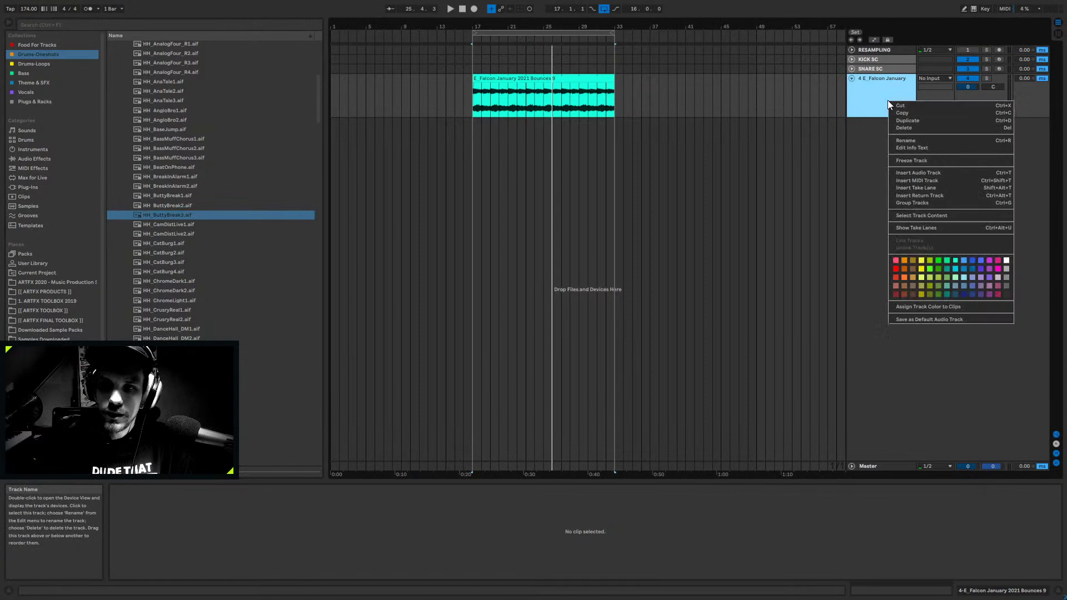
left_click(907, 180)
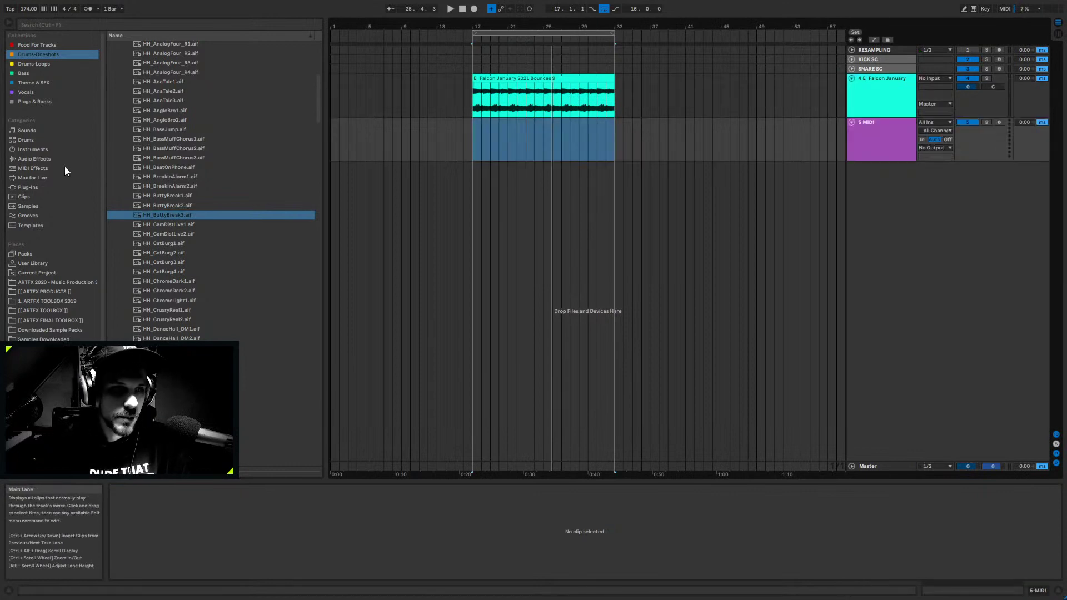
left_click(42, 148)
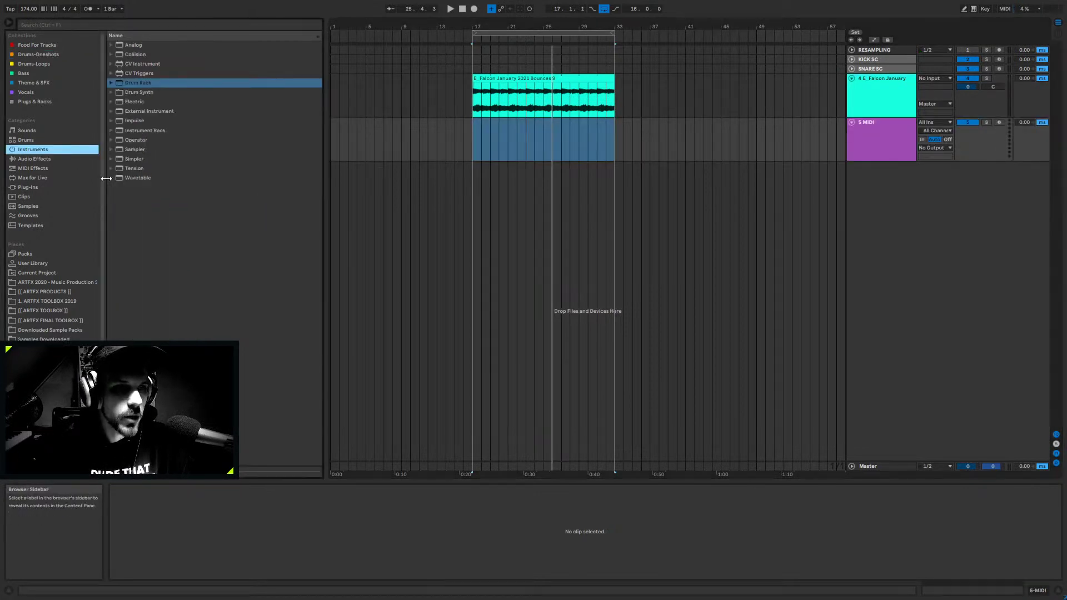
left_click_drag(138, 82, 556, 146)
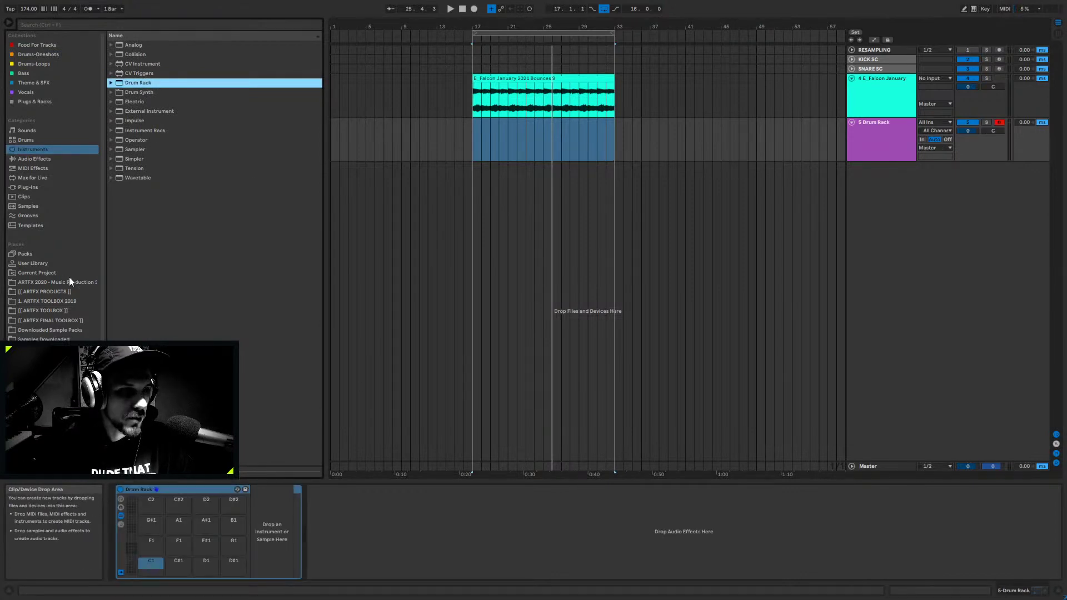
left_click(36, 54)
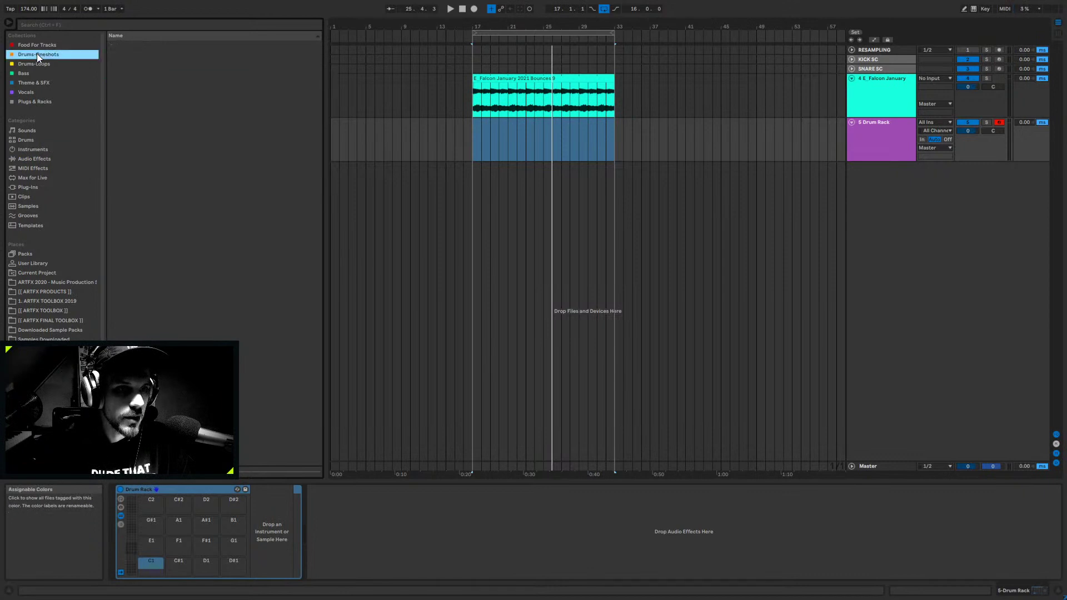
- Select the hi-hat samples from HH_ChromeDark2 to HH_SlushPit3 and load them onto the Drum Rack pads starting at C1
scroll(201, 279, "down", 10)
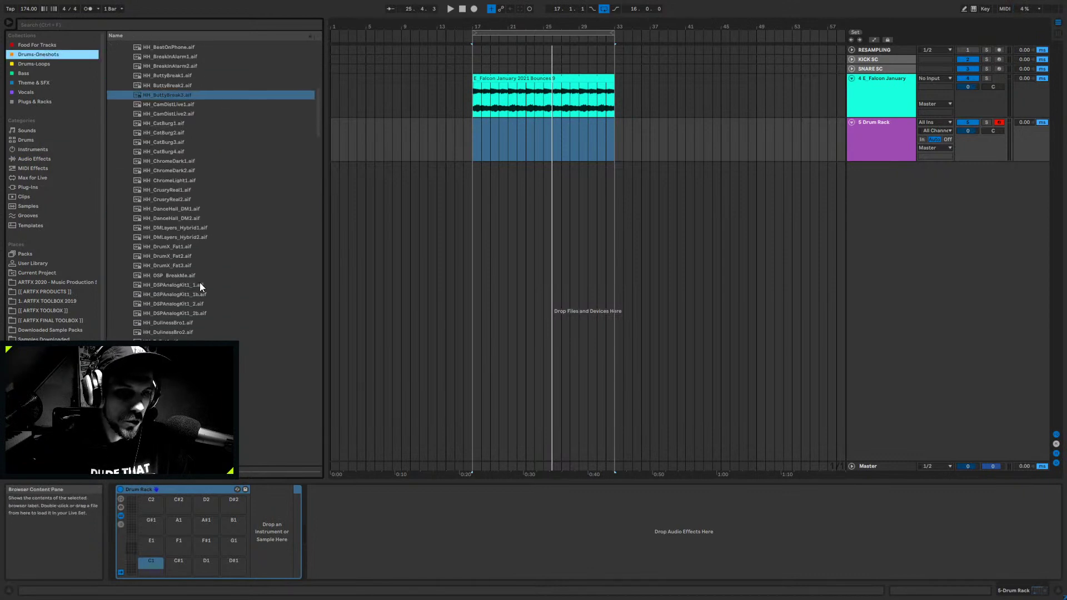
scroll(209, 334, "down", 10)
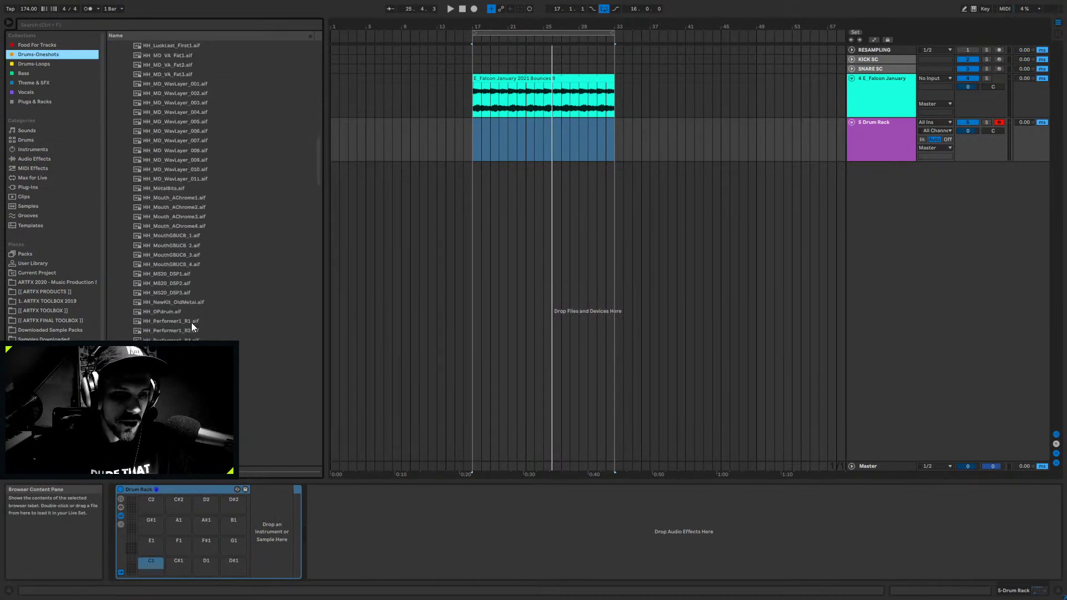
scroll(227, 281, "down", 5)
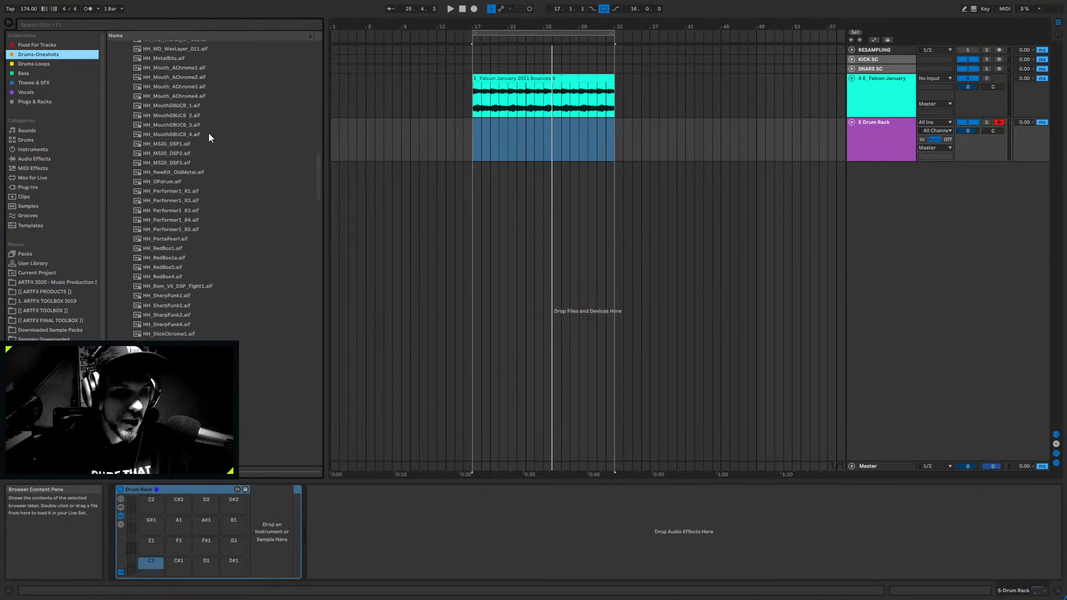
scroll(206, 120, "up", 2)
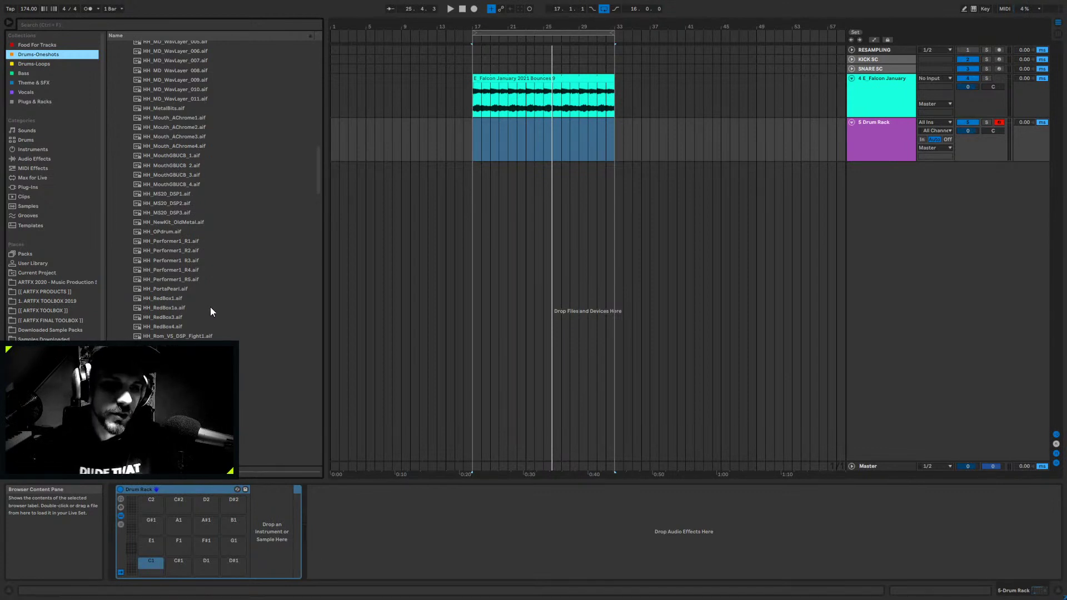
left_click(266, 421)
scroll(250, 322, "up", 7)
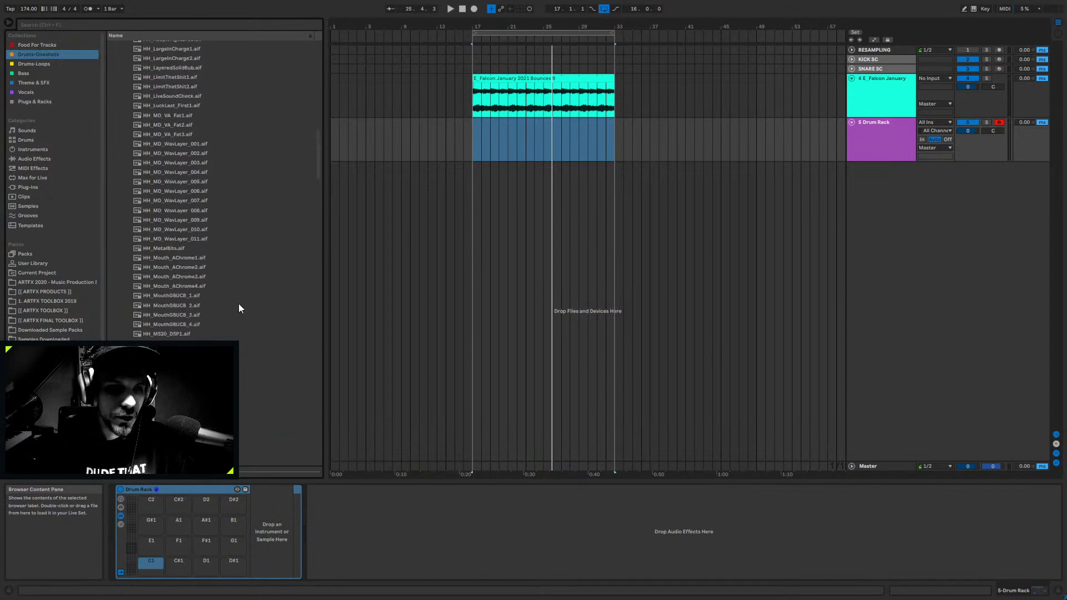
left_click(202, 80, "shift")
scroll(217, 238, "up", 7)
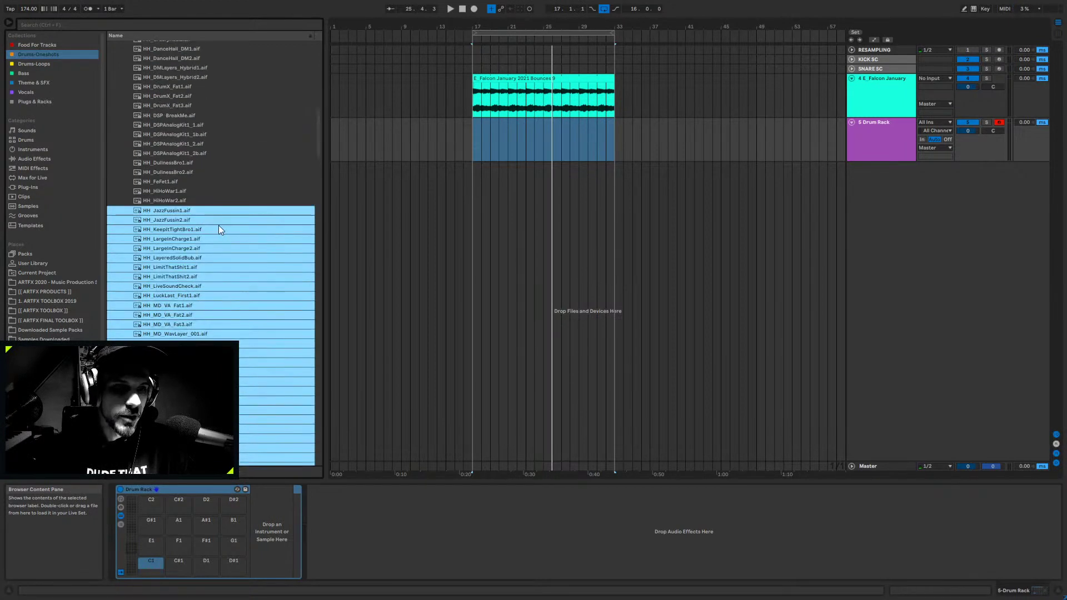
left_click(191, 128, "shift")
left_click(189, 70, "shift")
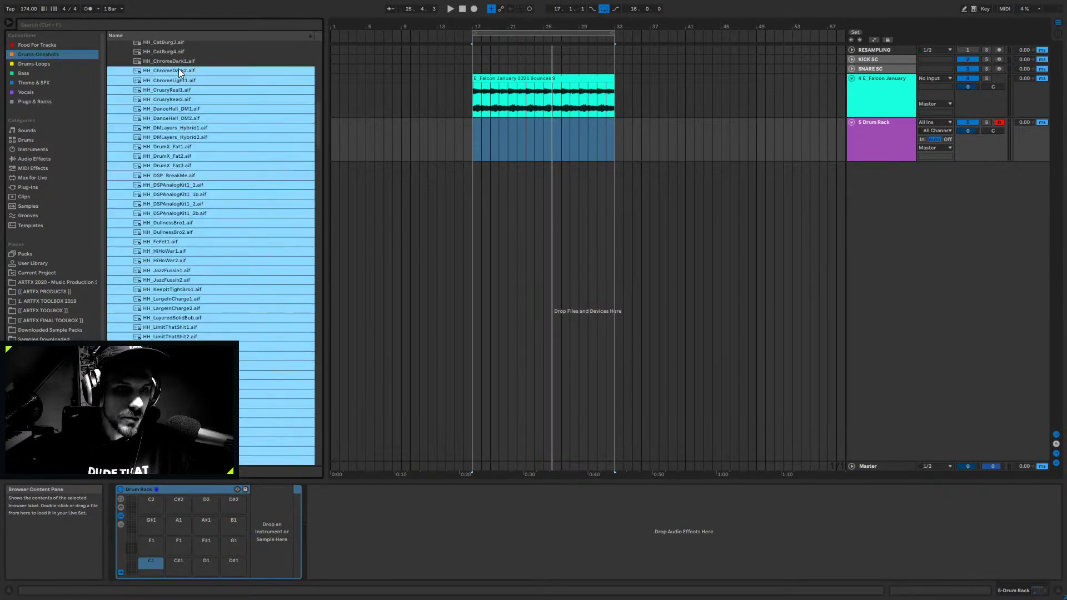
left_click_drag(179, 530, 154, 570)
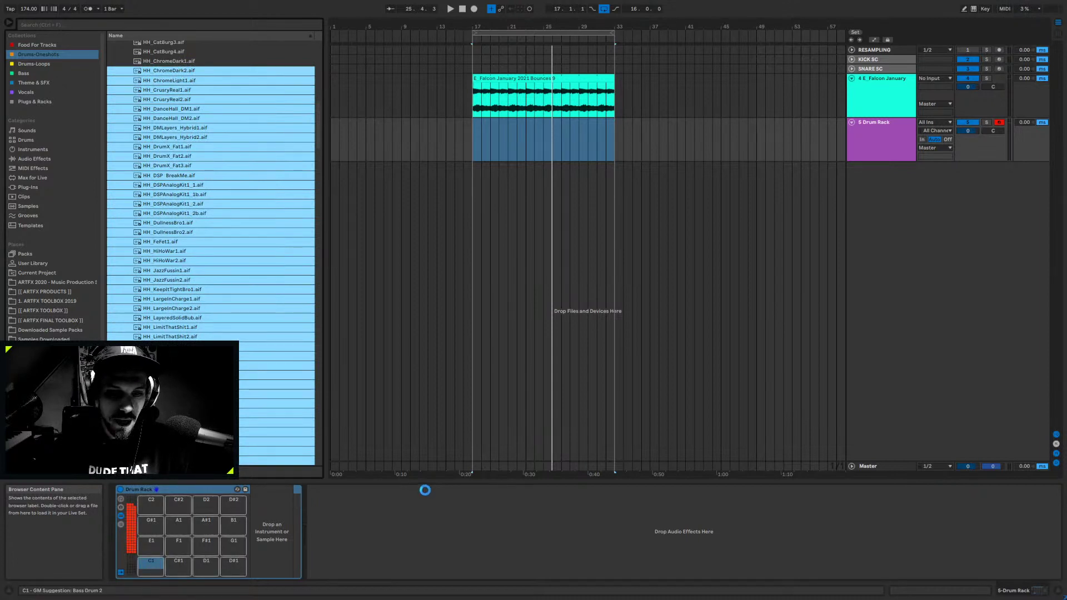
left_click_drag(153, 570, 153, 569)
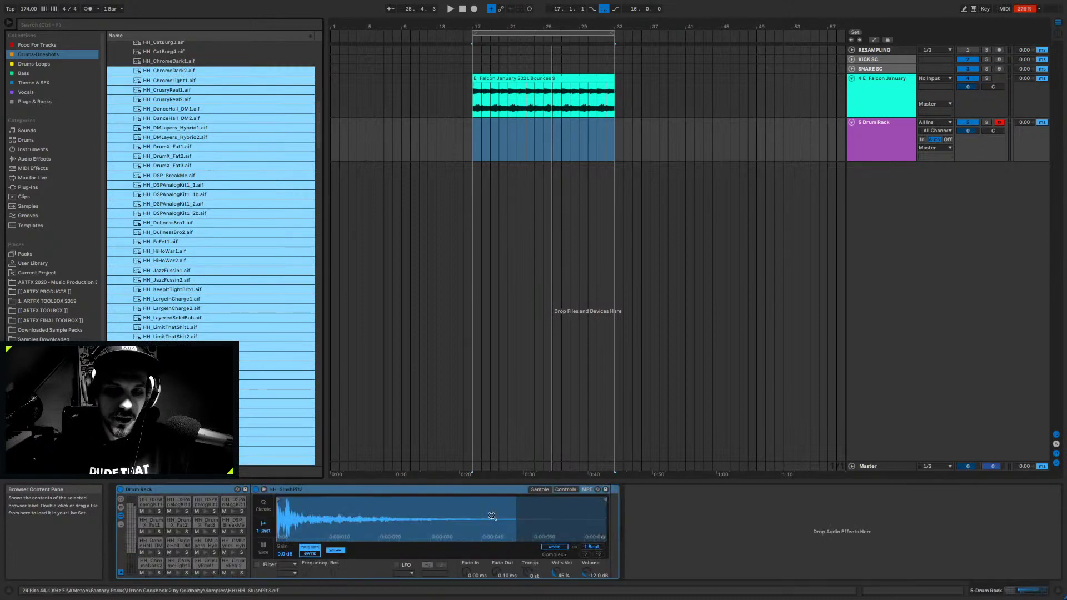
- Turn Snap off for the HH_SlushPit3 sample and copy that value to all its siblings in the Drum Rack
left_click(332, 549)
right_click(332, 549)
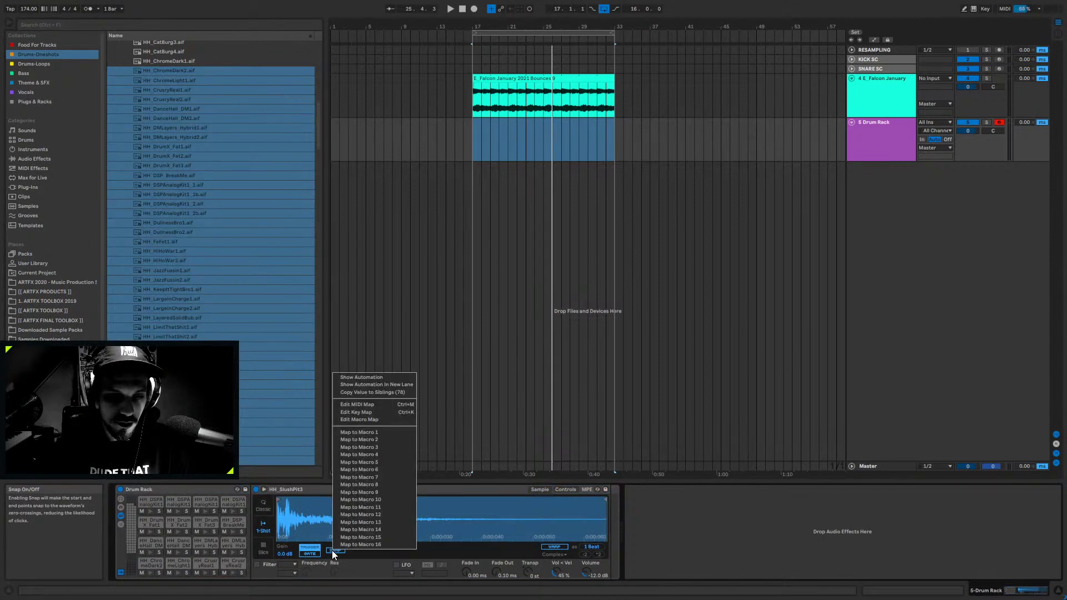
left_click(371, 394)
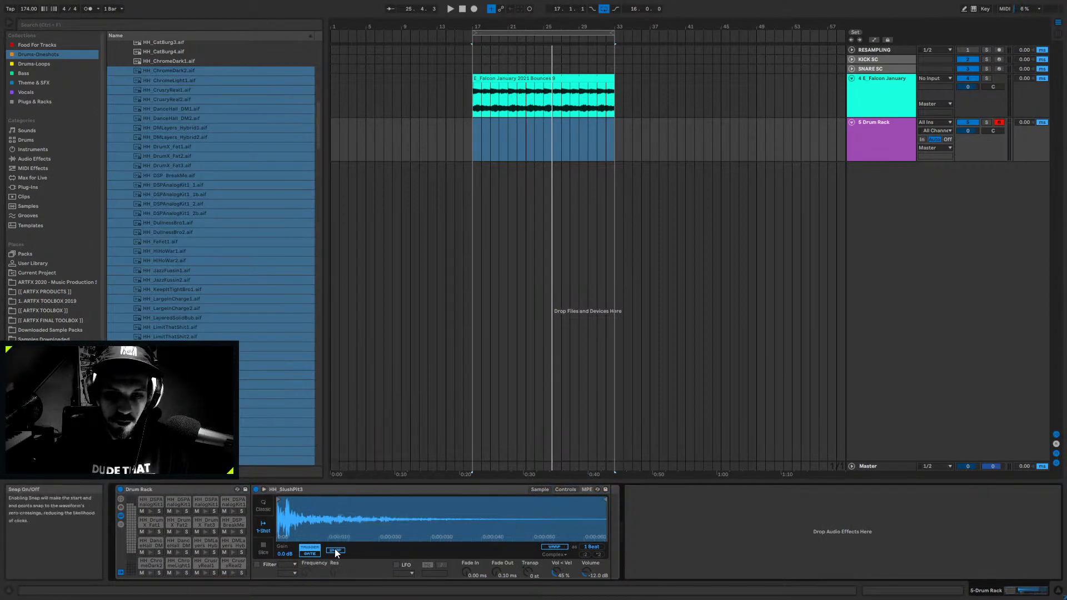
- Turn Snap back on for HH_SlushPit3 and check the setting on the C1, C#1 and D1 pads
left_click(336, 551)
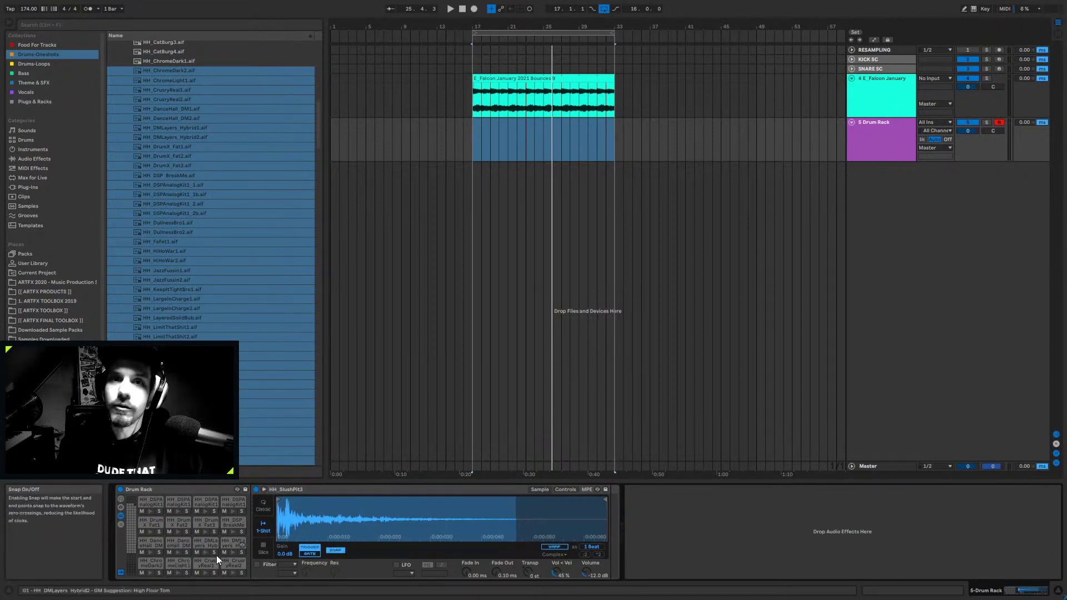
left_click(148, 564)
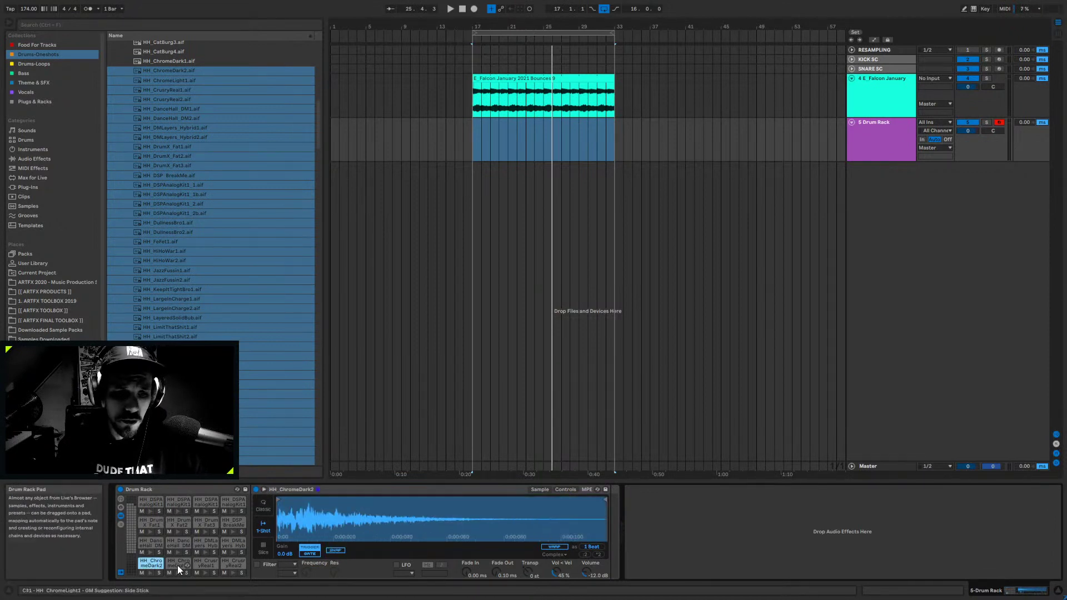
left_click(178, 563)
left_click(205, 563)
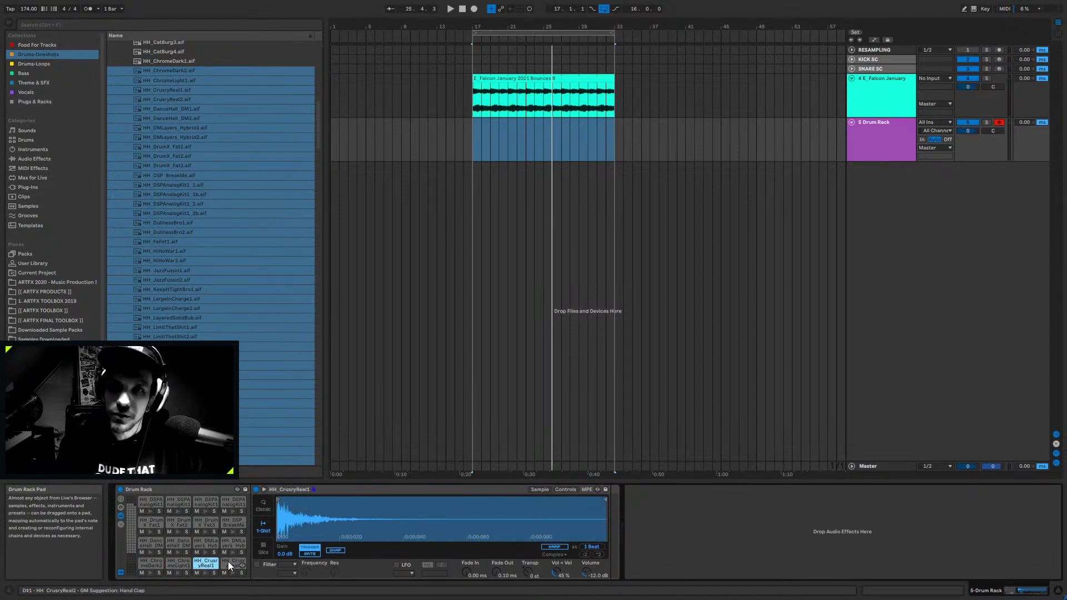
- Toggle Snap on and back off for HH_ChromeDark2 on pad C1, and copy the off value to all its siblings
left_click(148, 563)
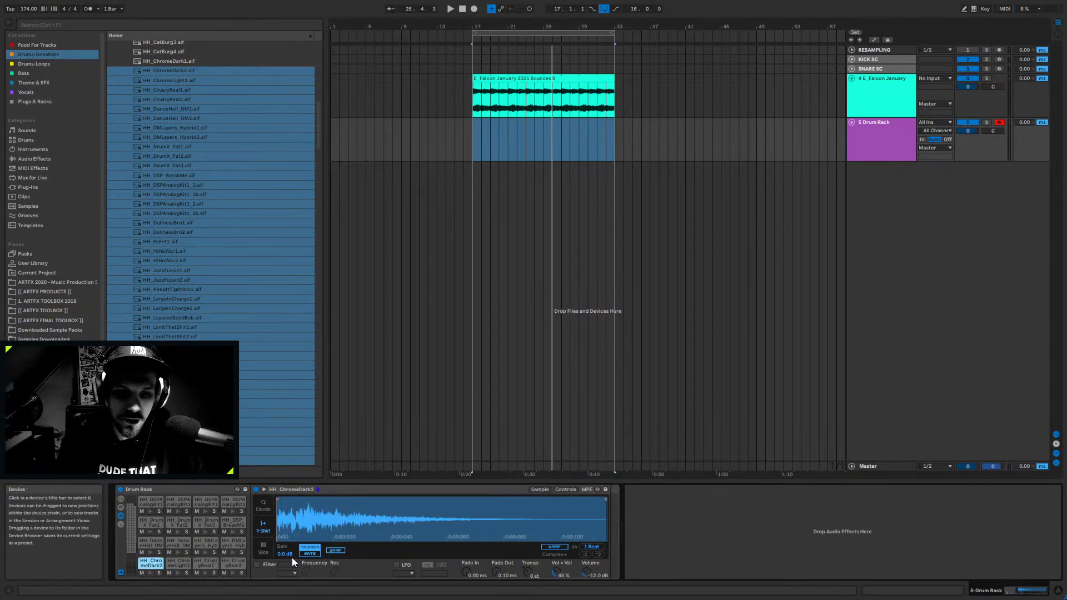
left_click(336, 550)
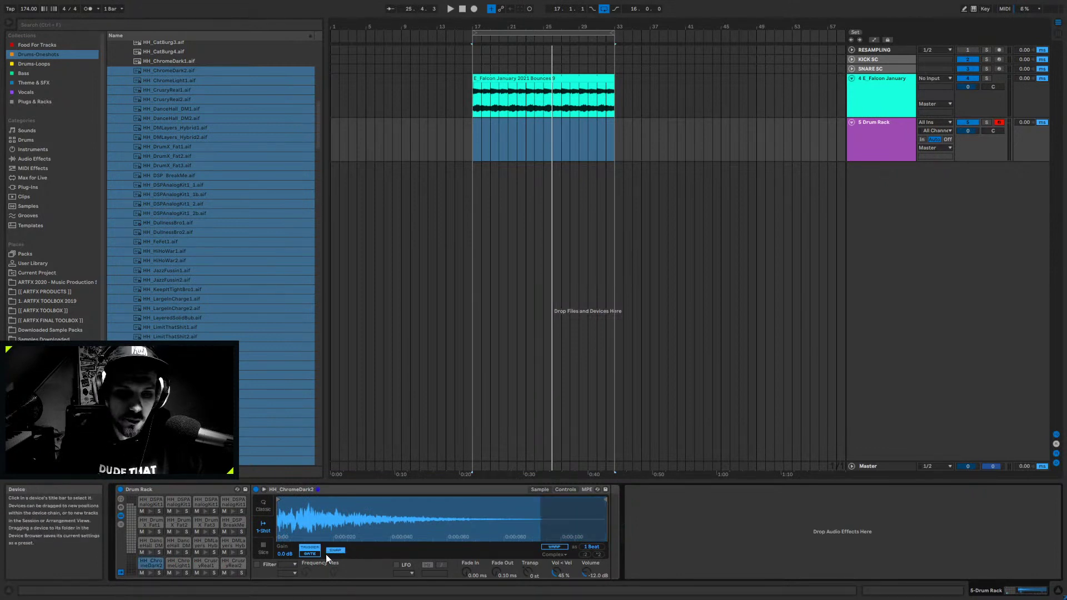
left_click(336, 551)
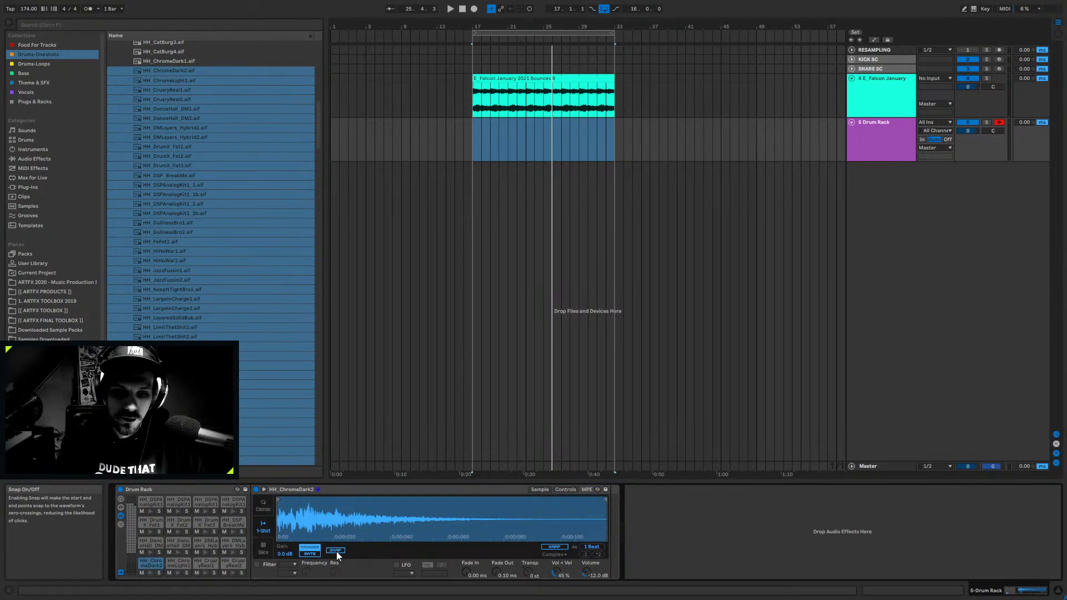
right_click(336, 551)
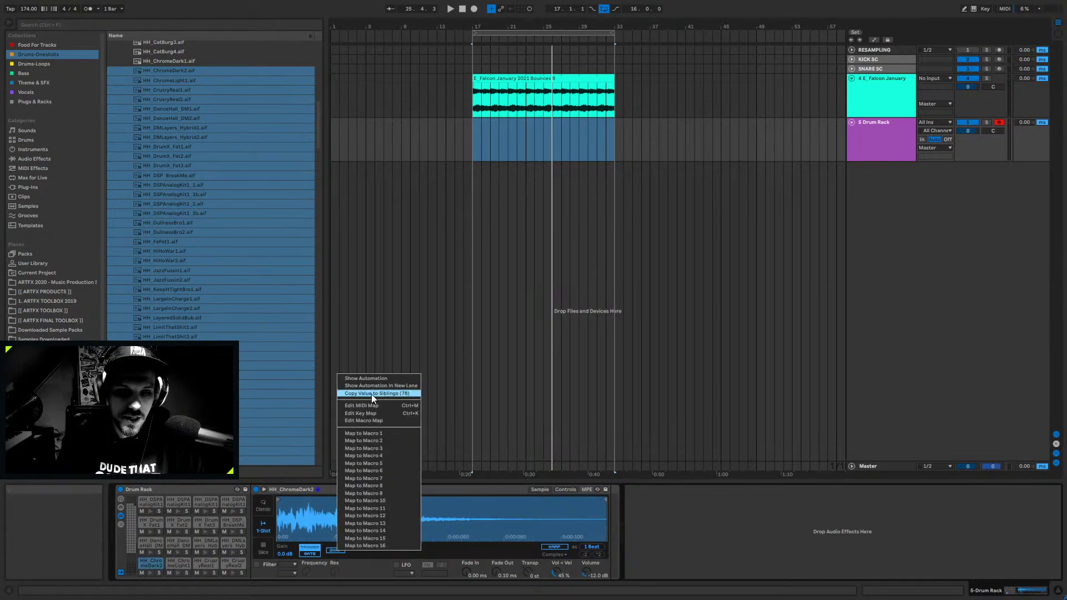
left_click(389, 393)
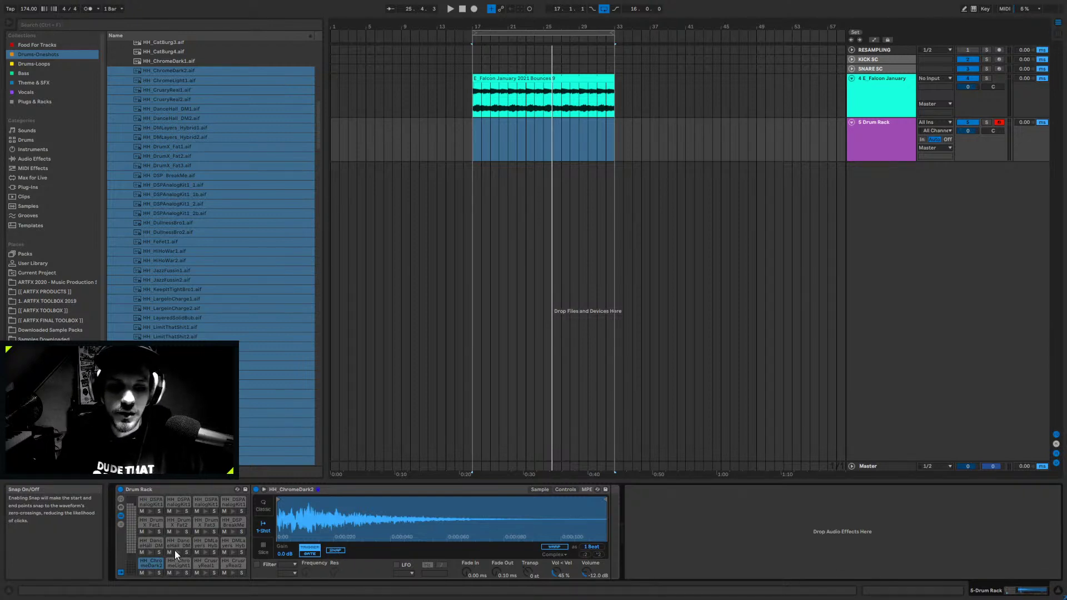
- Go through the Drum Rack pads from C1 to F#1 and G#1 to examine their hi-hat samples and Snap setting
left_click(203, 562)
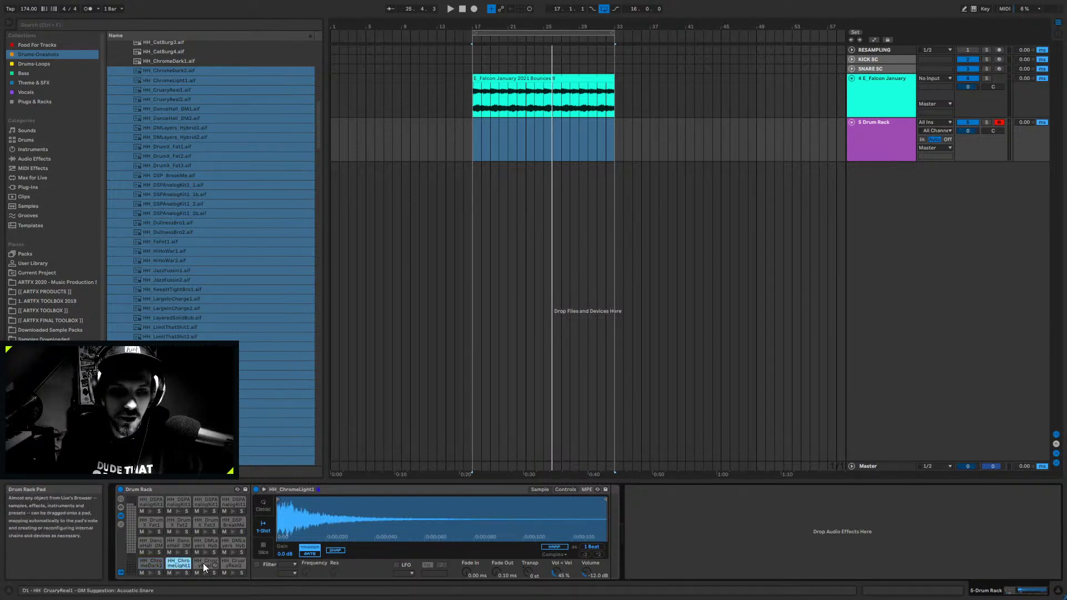
left_click(151, 562)
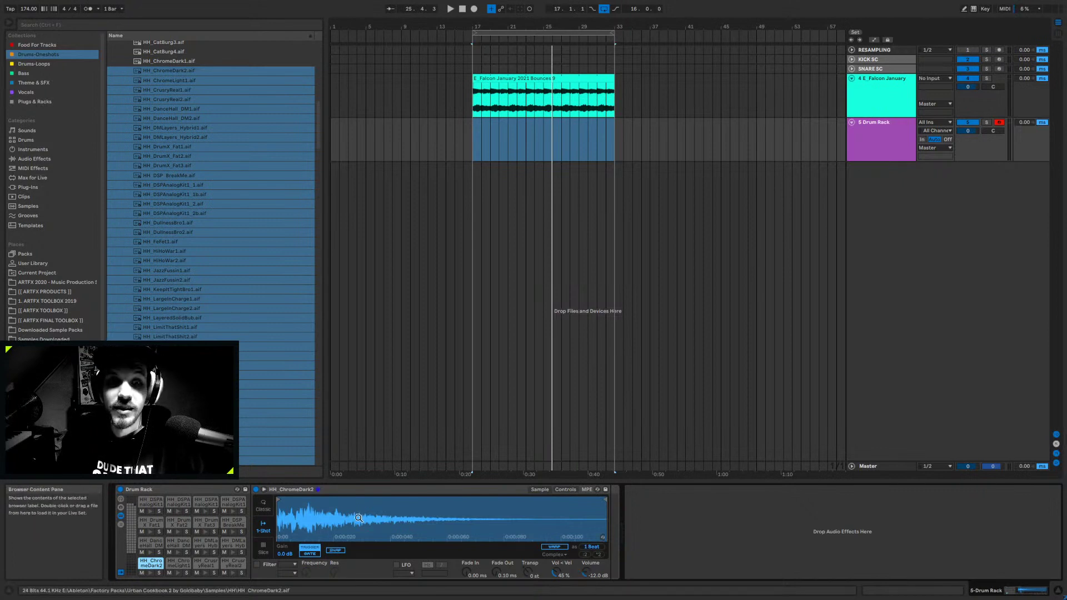
left_click(147, 523)
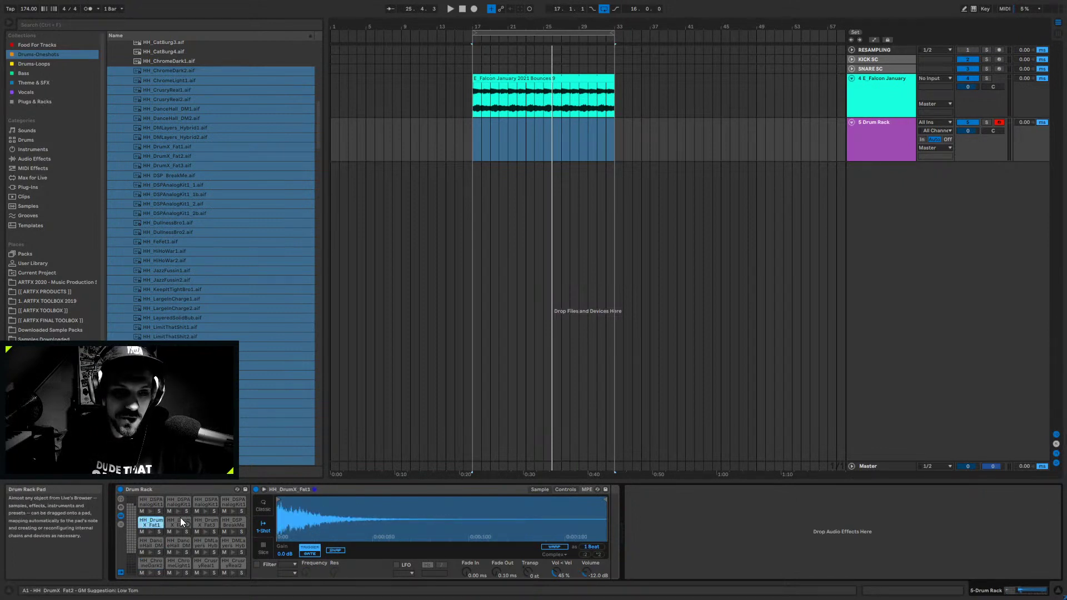
left_click(150, 562)
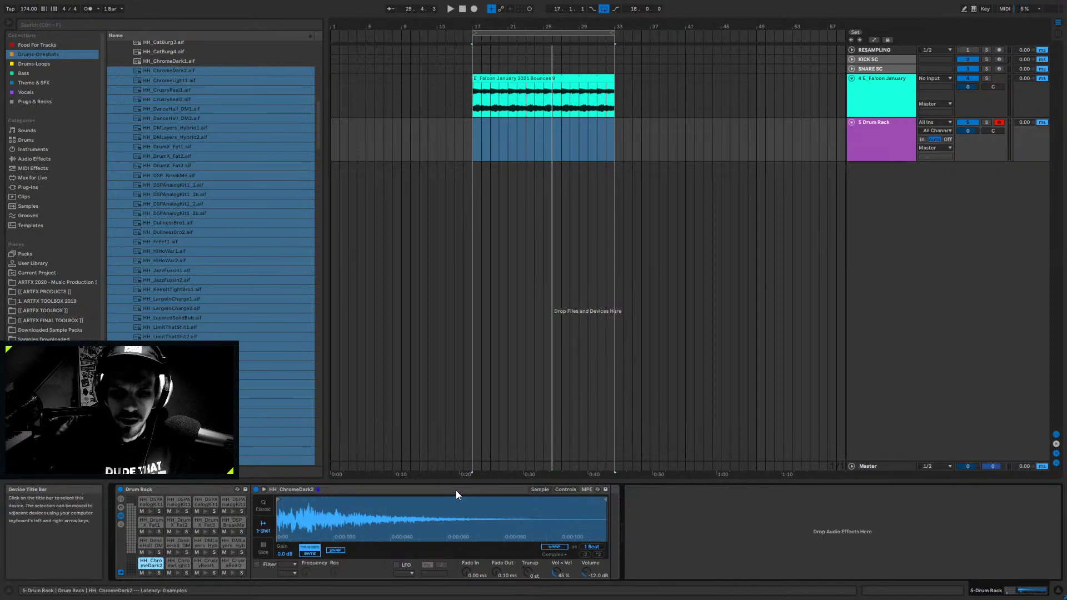
left_click(175, 566)
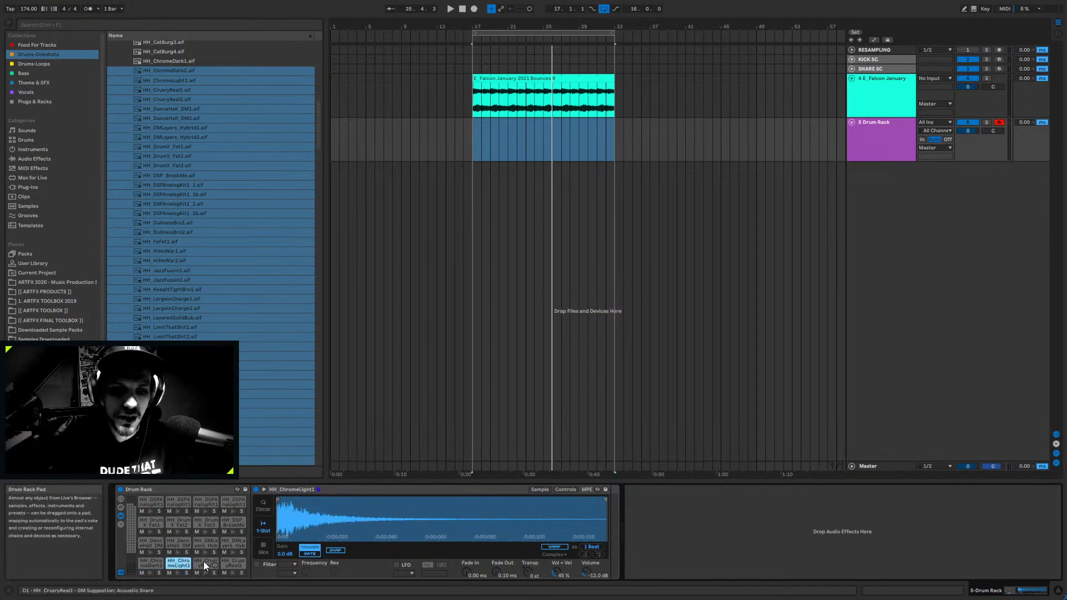
left_click(203, 561)
left_click(229, 562)
left_click(204, 544)
left_click(174, 543)
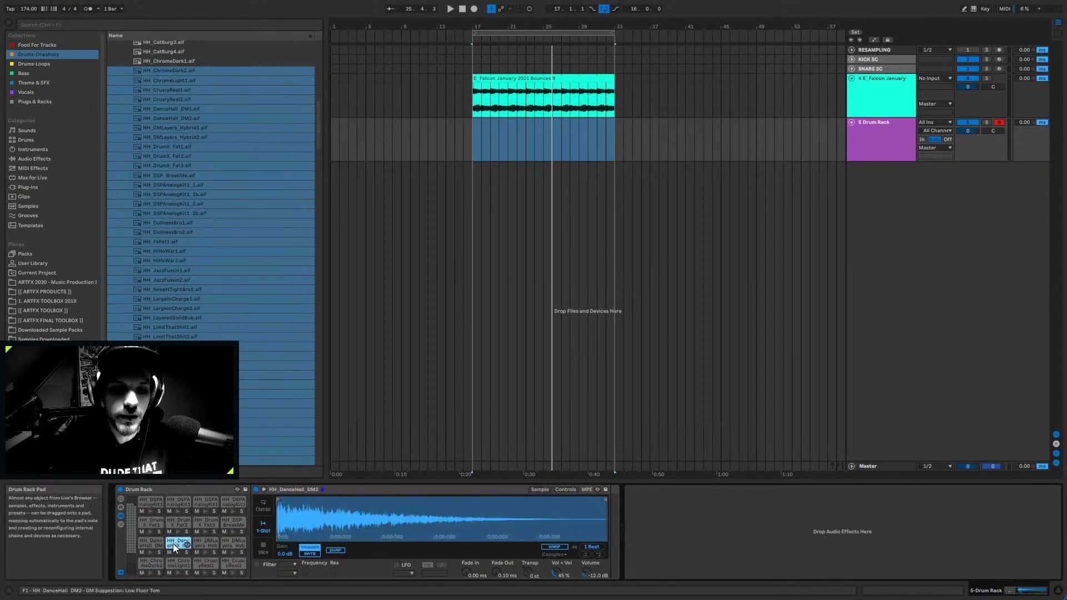
left_click(151, 545)
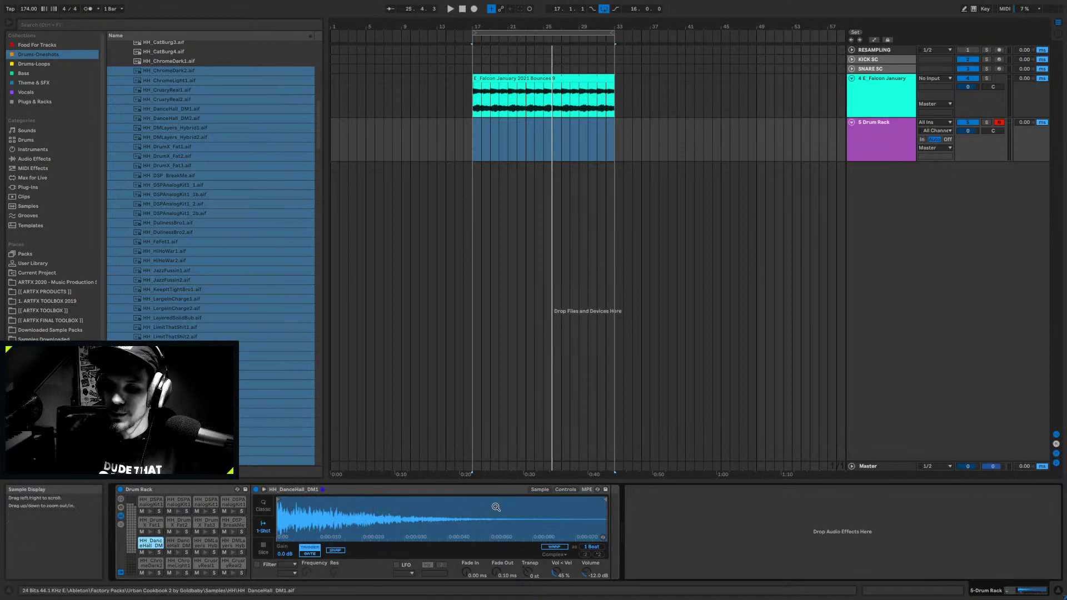
- Create an empty MIDI clip on the Drum Rack track spanning the 16 bars from 17 to 33
left_click(472, 140)
left_click_drag(473, 144, 615, 149)
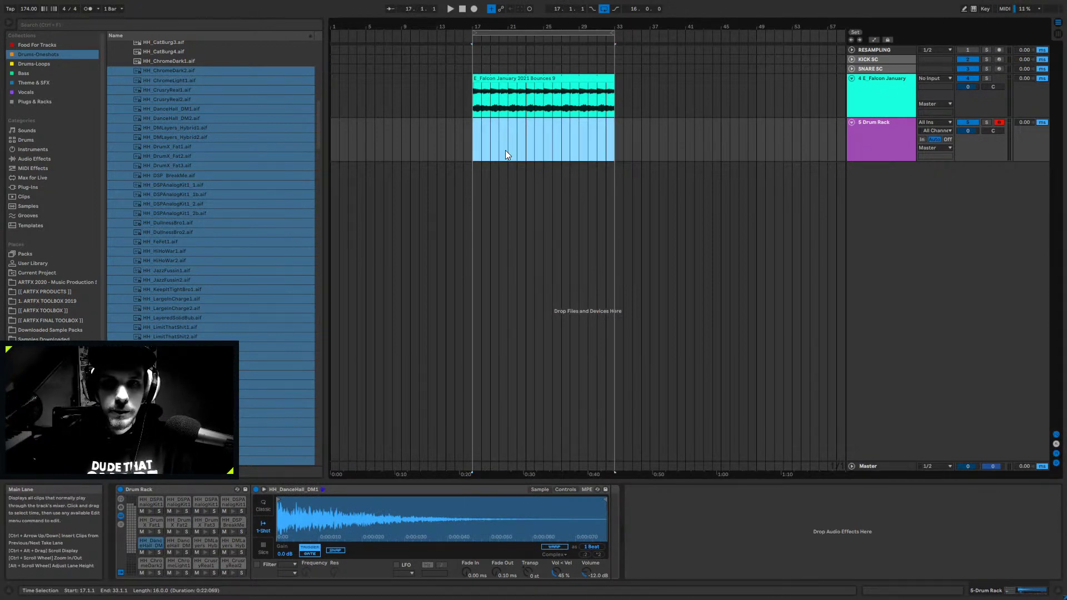
left_click(479, 148)
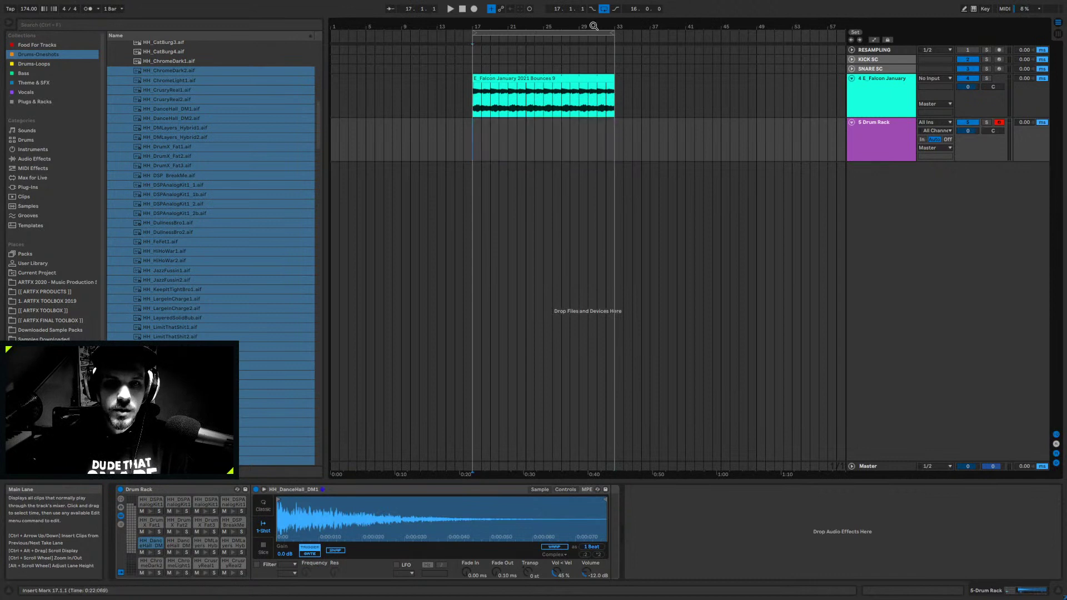
left_click(522, 77)
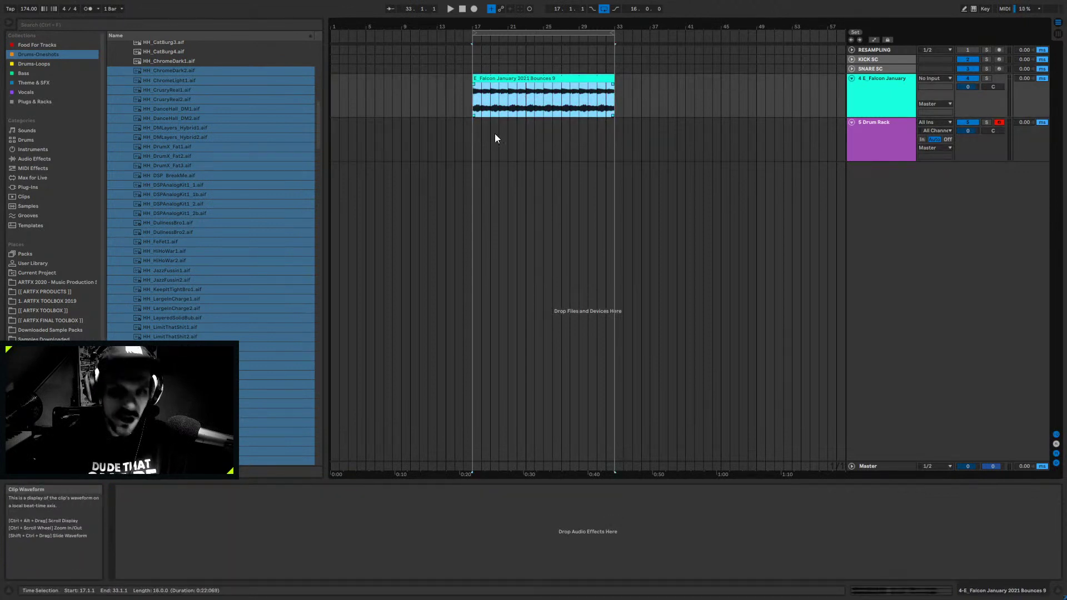
left_click_drag(487, 136, 613, 133)
key("ctrl+shift+m")
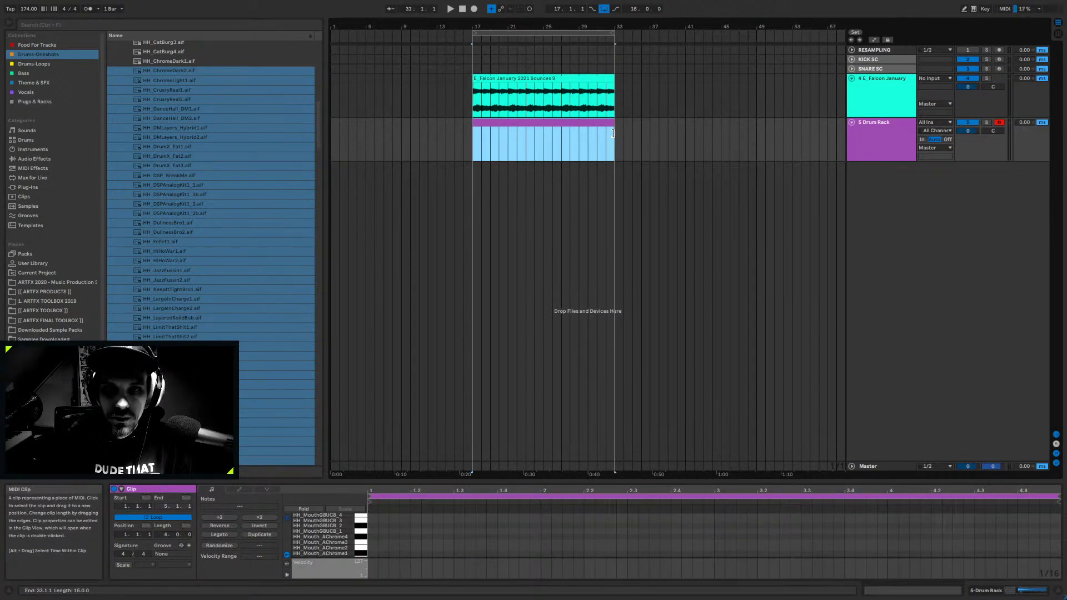
- Enlarge the new clip's note editor and audition hi-hats on its piano roll, including HH_Performer1_R1, HH_Performer1_R2 and HH_Rom_VS_DSP_Fight1
left_click_drag(494, 484, 504, 178)
left_click(427, 449)
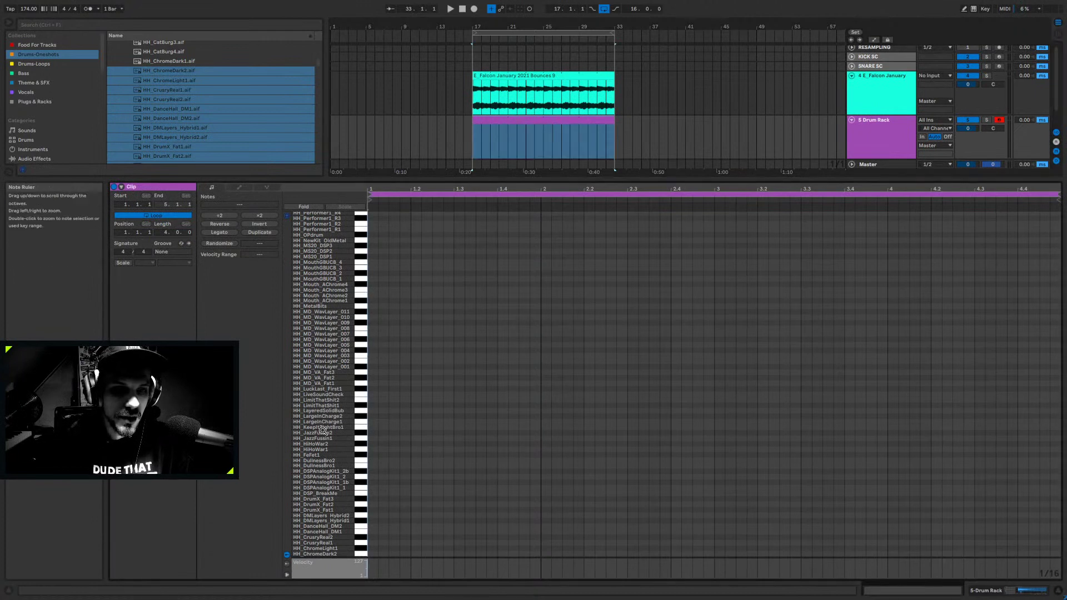
left_click_drag(313, 375, 302, 314)
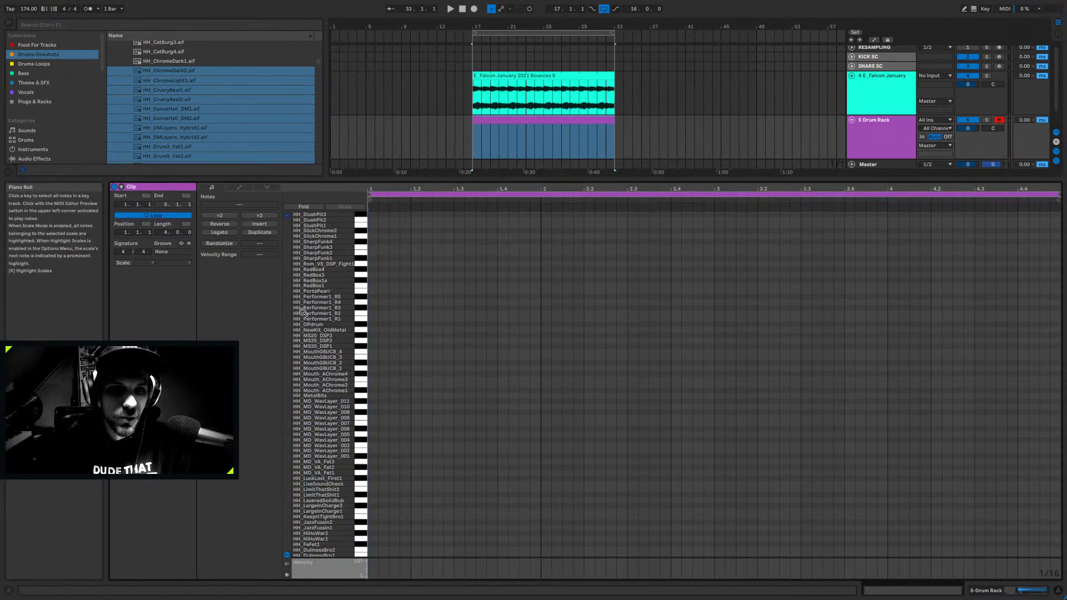
left_click(360, 319)
left_click(360, 321)
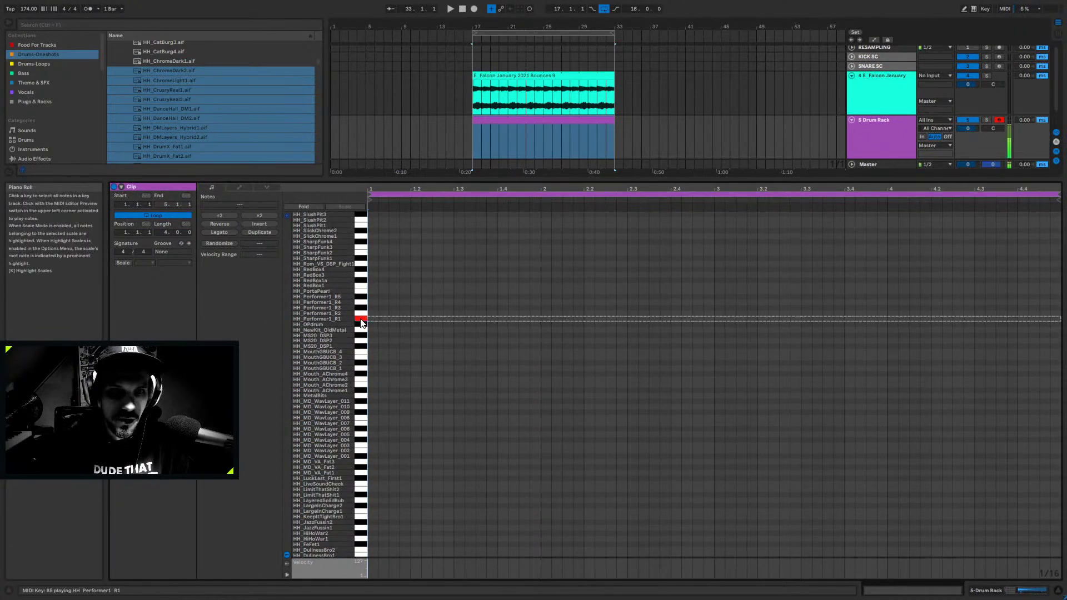
left_click(360, 304)
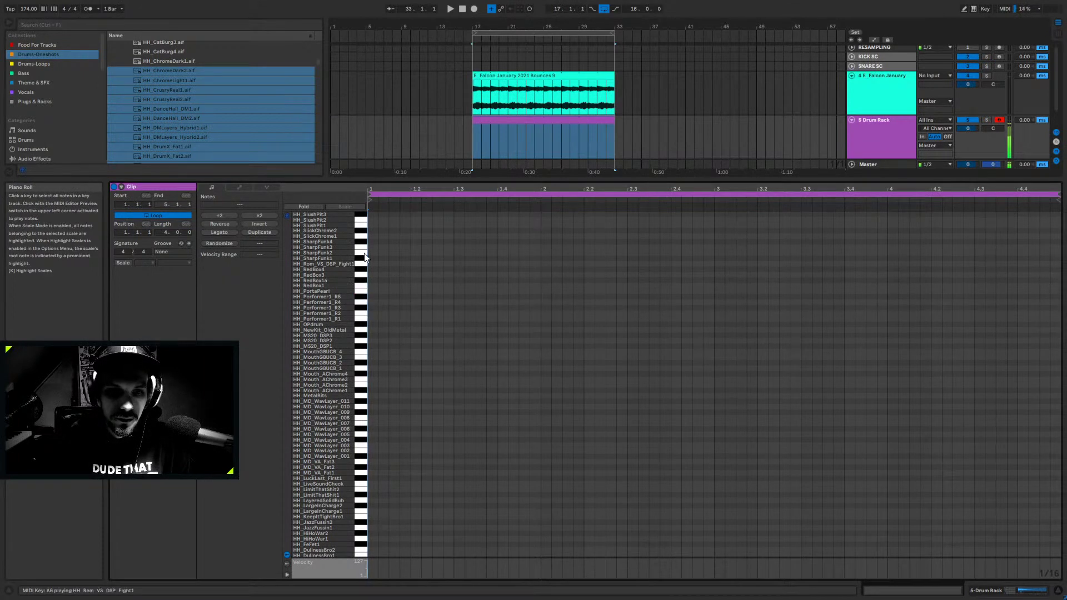
left_click(359, 313)
left_click(360, 319)
left_click(359, 324)
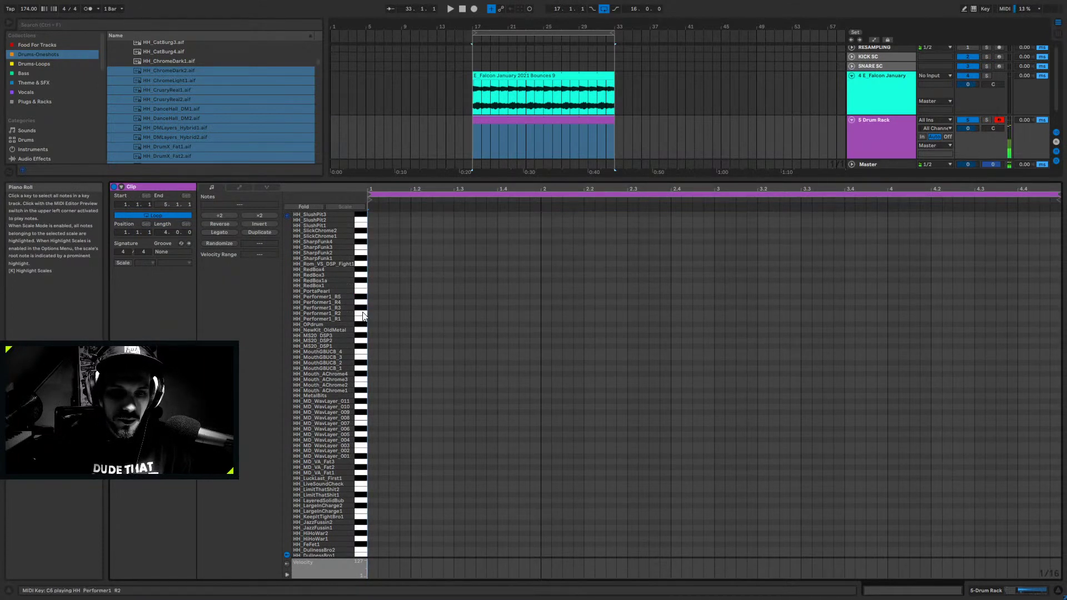
- Program one-beat HH_Performer1_R2 notes on beats 1 and 3 of all four bars in the hi-hat clip, then return to the device view
double_click(373, 313)
left_click_drag(379, 313, 425, 313)
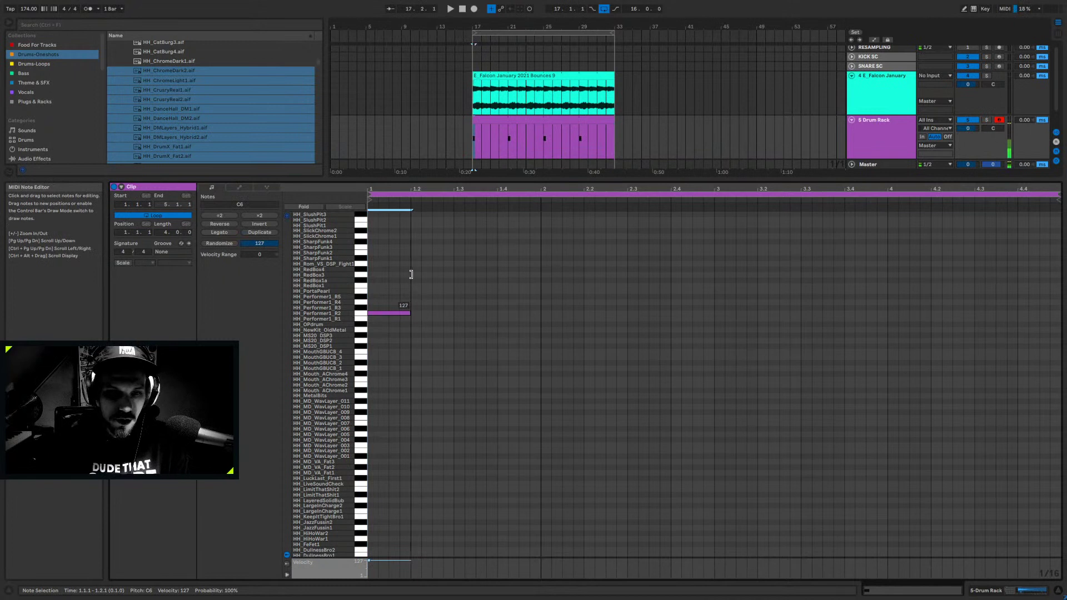
key("space")
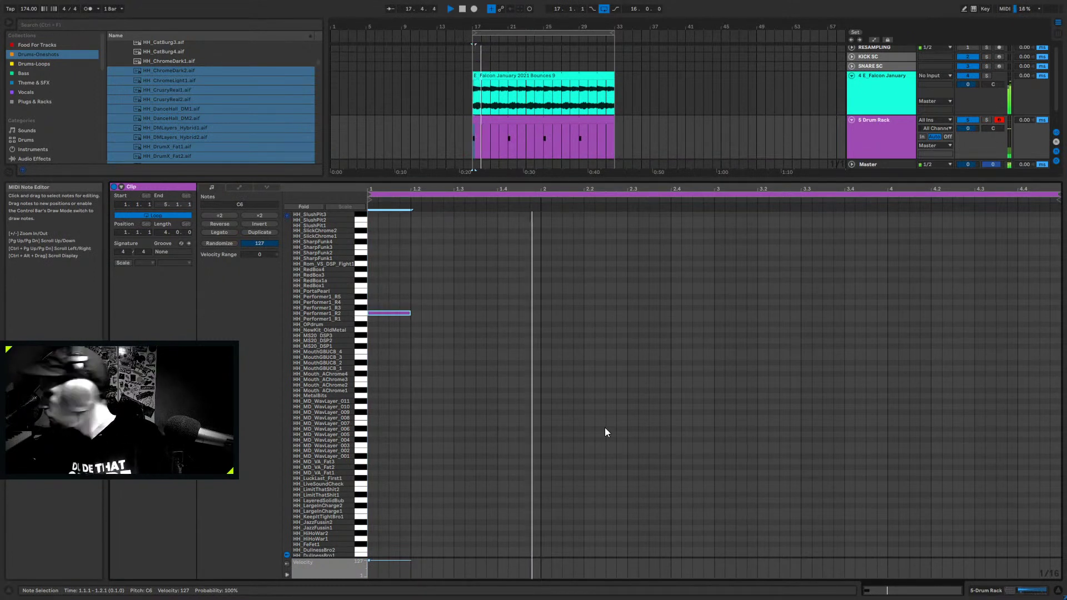
key("space")
left_click_drag(395, 313, 996, 314, "ctrl")
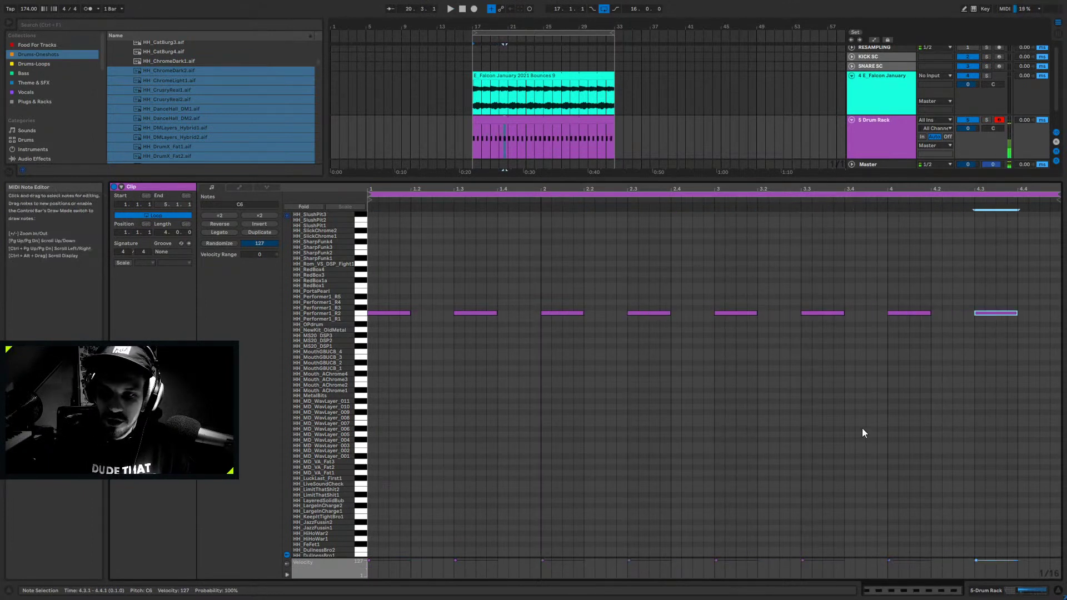
key("shift+Tab")
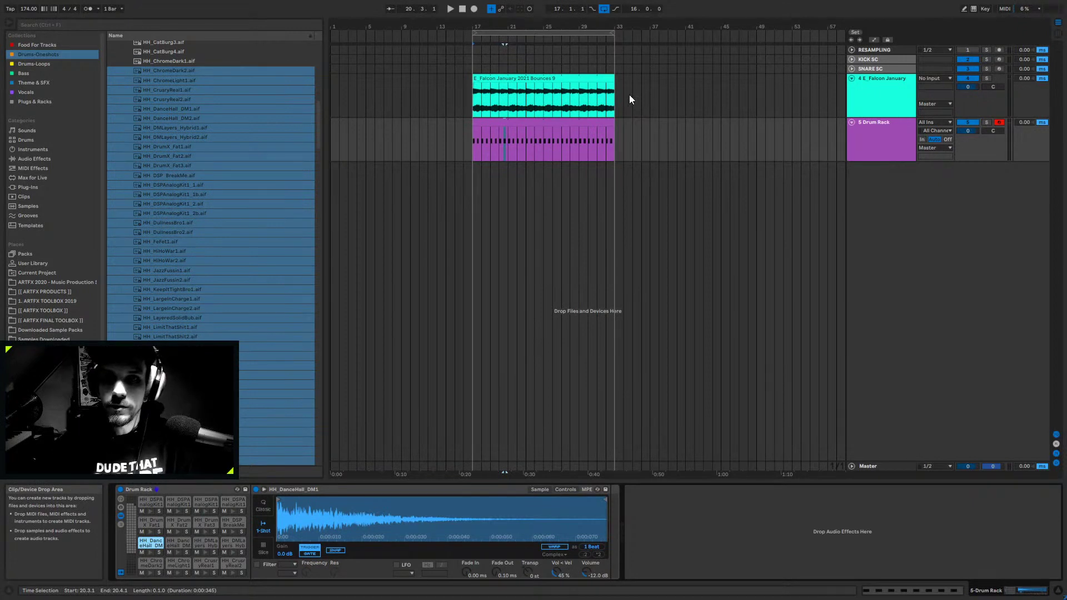
- Play the arrangement from bar 17 to hear the hi-hat pattern together with the pad
left_click(584, 121)
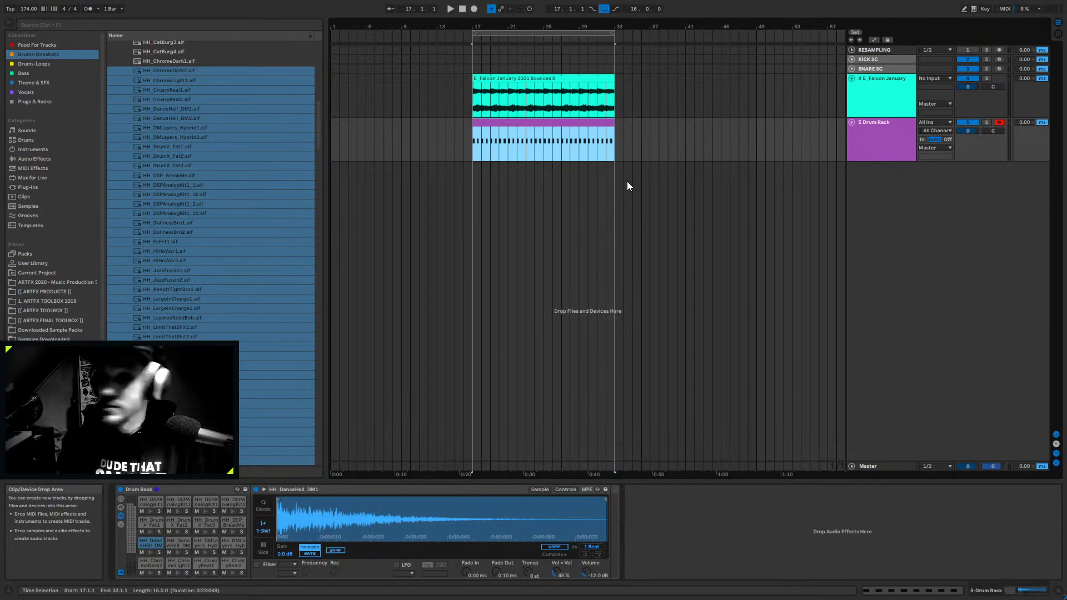
key("space")
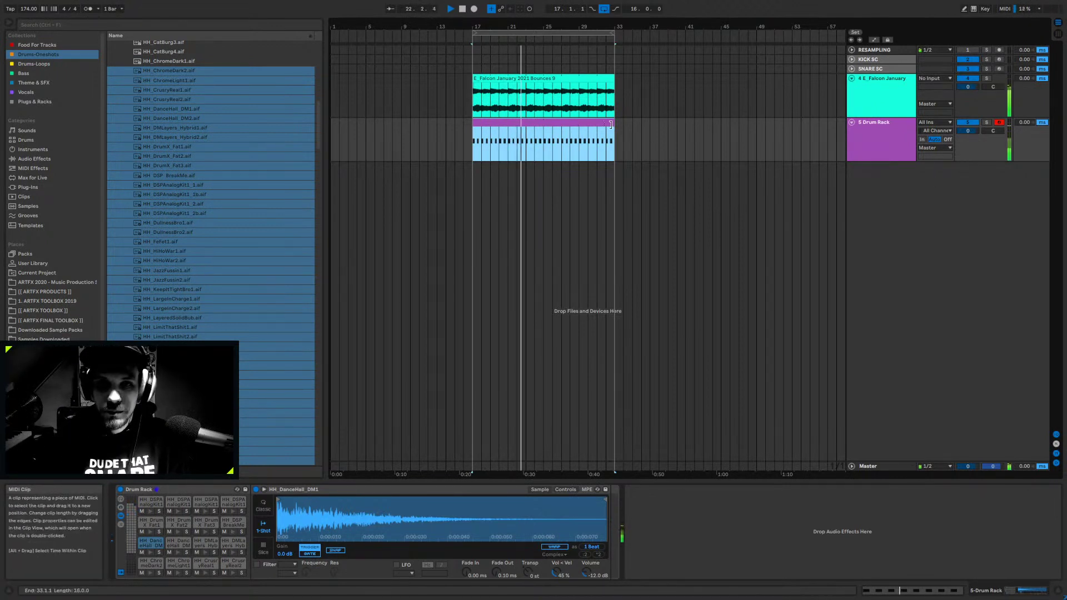
mouse_move(614, 142)
left_mouse_down()
mouse_move(759, 147)
mouse_move(766, 135)
mouse_move(614, 141)
left_mouse_up()
left_click(925, 132)
- Move the Drum Rack track above the E_Falcon pad track and rename it Hats
left_click(891, 136)
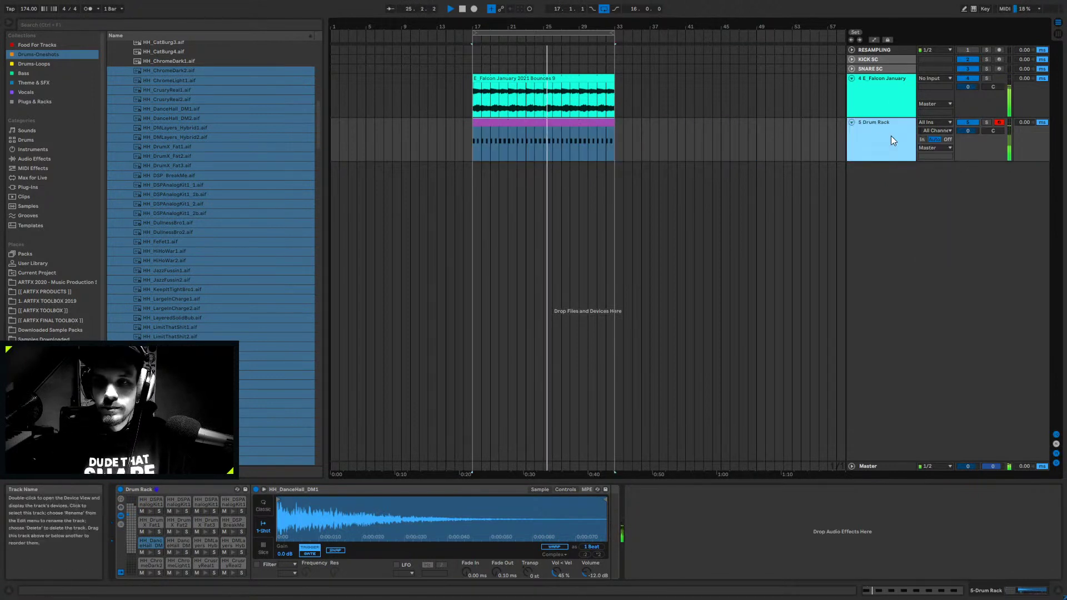
key("Up")
left_click_drag(881, 123, 878, 93)
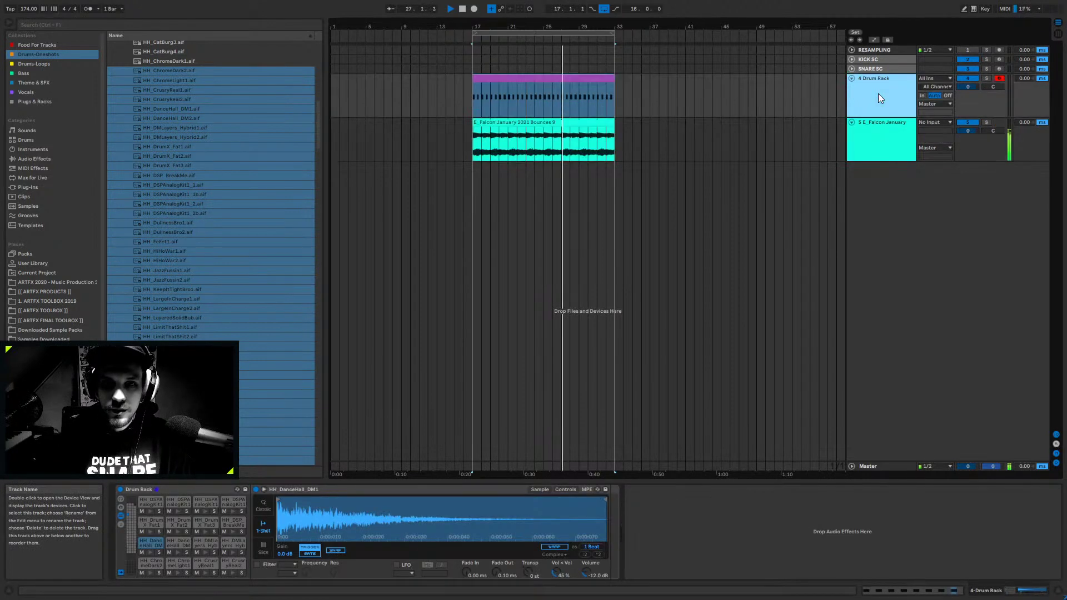
type("Hats")
key("Return")
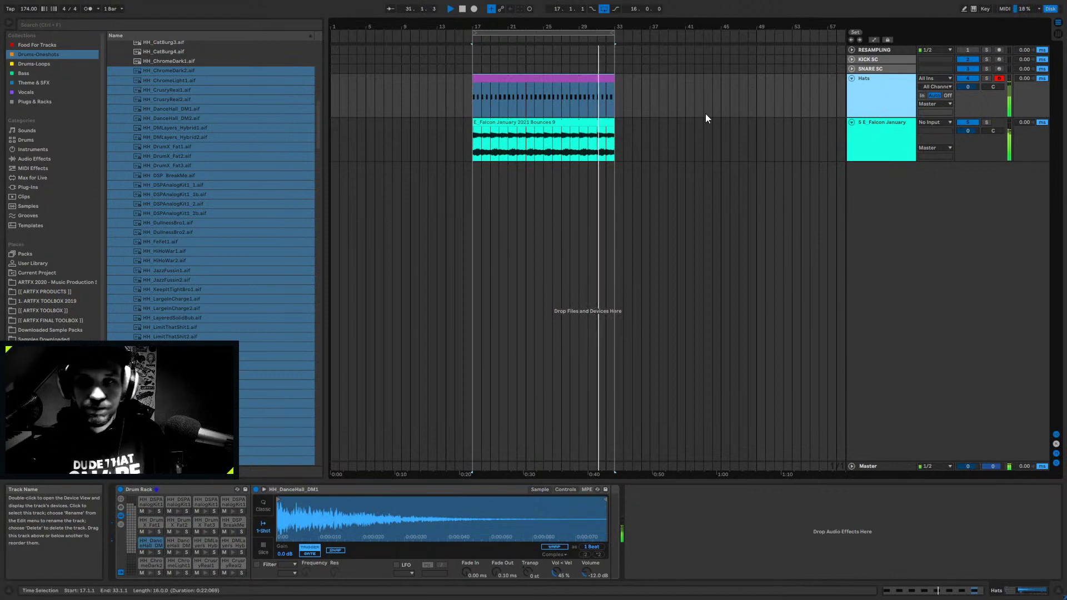
key("space")
- Add EQ Eight to the E_Falcon pad track and low-pass it with band 8 at about 108 Hz
left_click(536, 130)
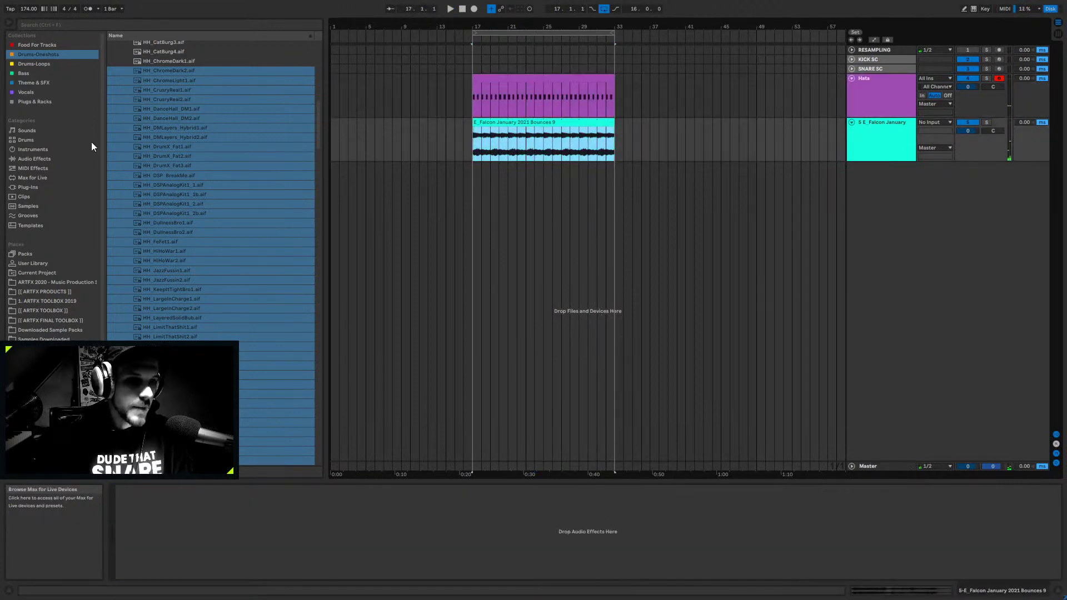
left_click(31, 160)
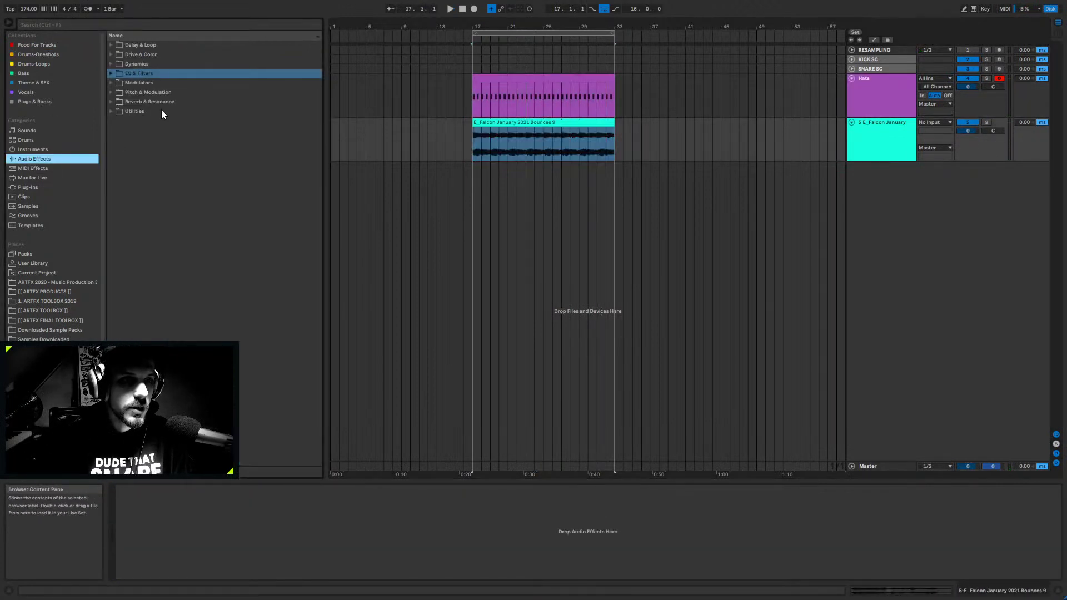
double_click(133, 72)
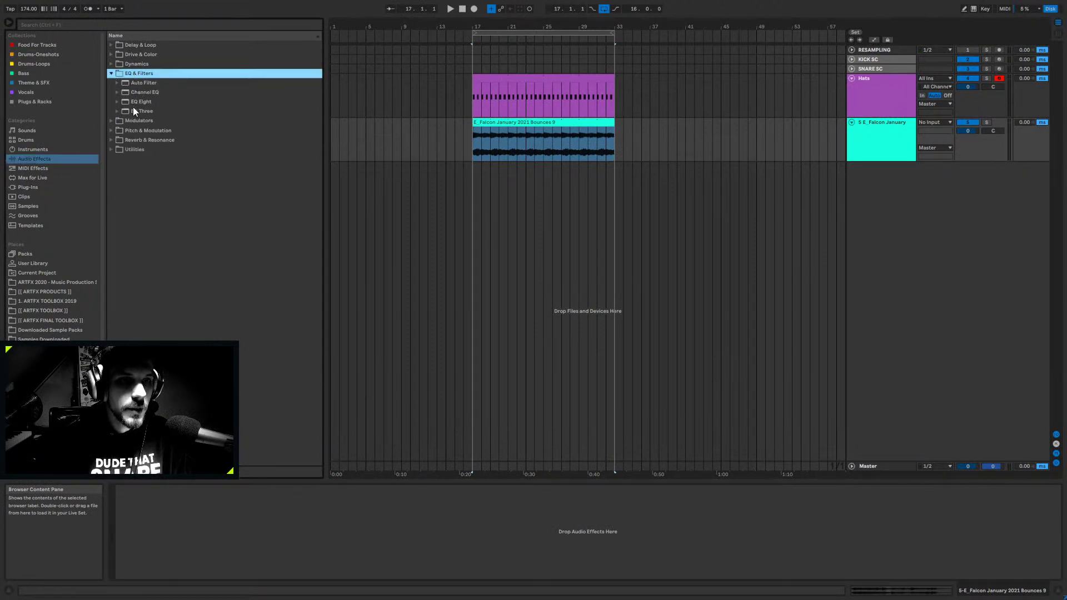
left_click_drag(134, 105, 536, 135)
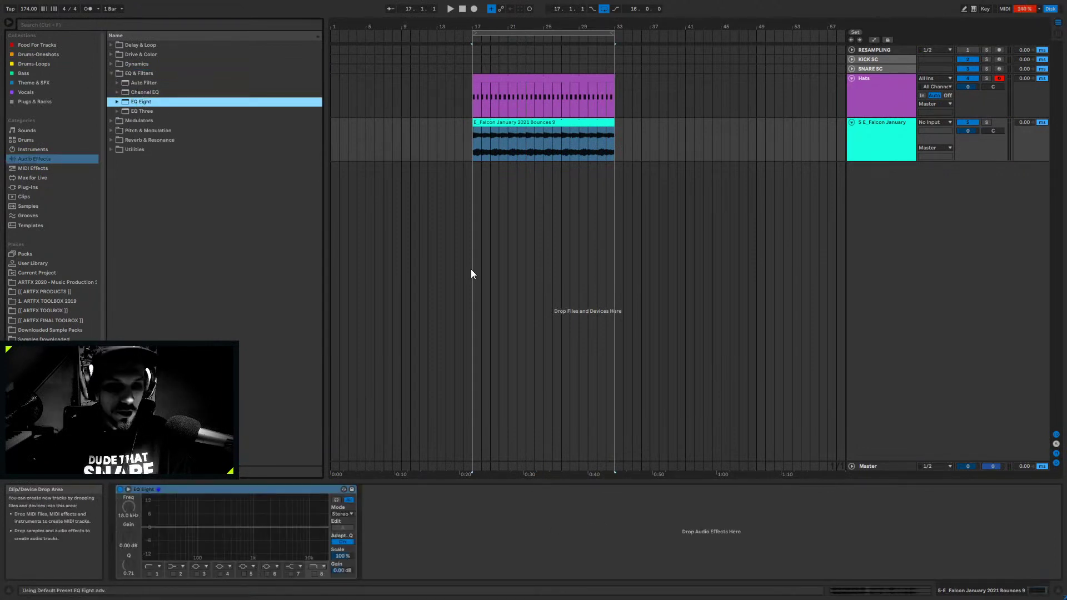
left_click(315, 575)
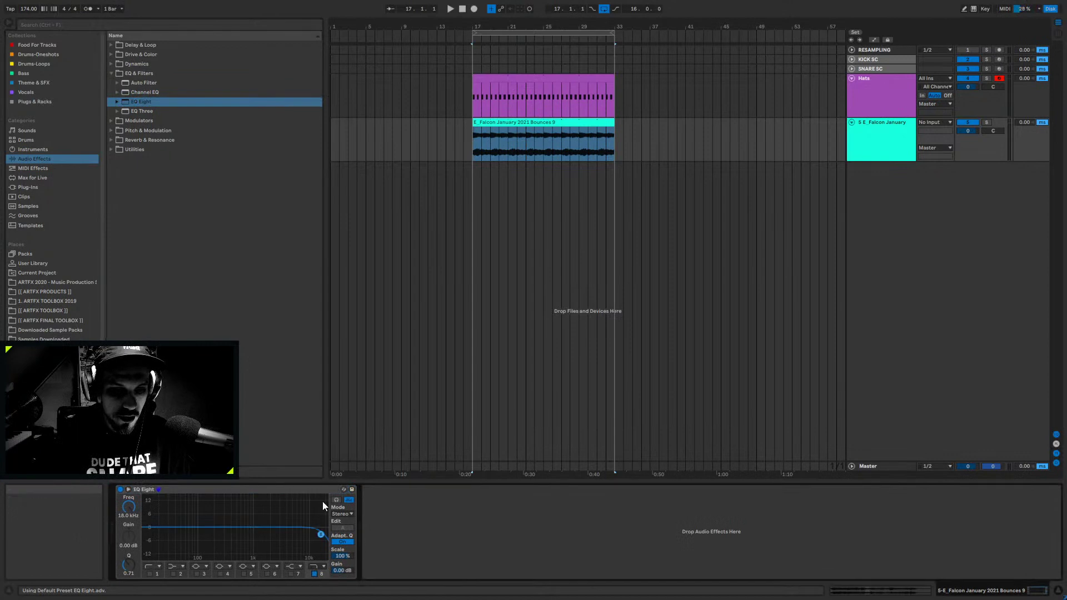
left_click_drag(321, 534, 201, 534)
- Automate the pad's EQ band 8 frequency to rise from about 240 Hz at bar 17 to about 482 Hz at bar 33
key("a")
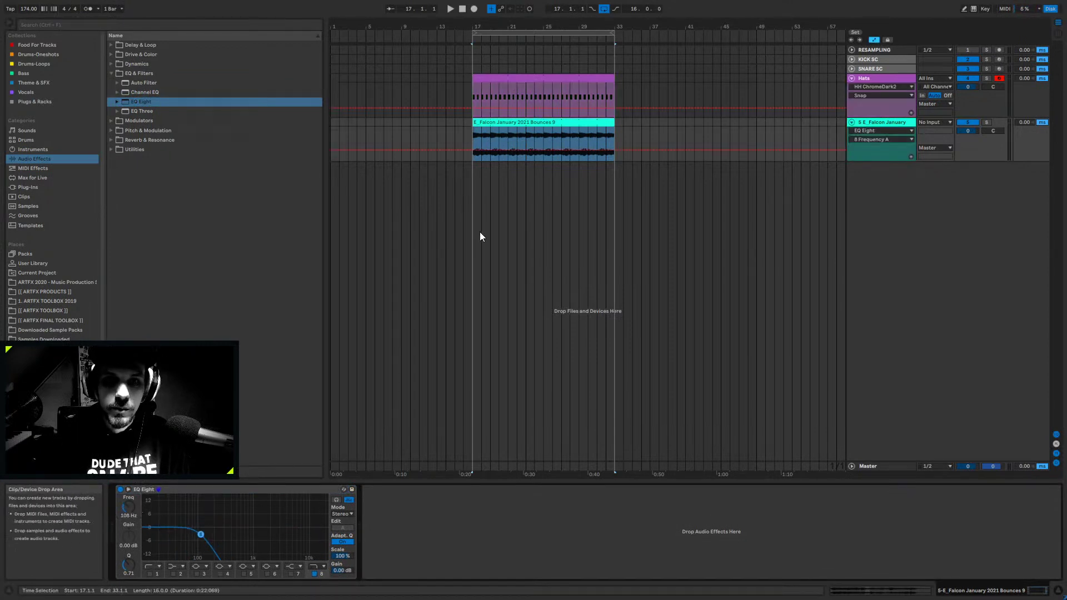
left_click_drag(474, 149, 474, 149)
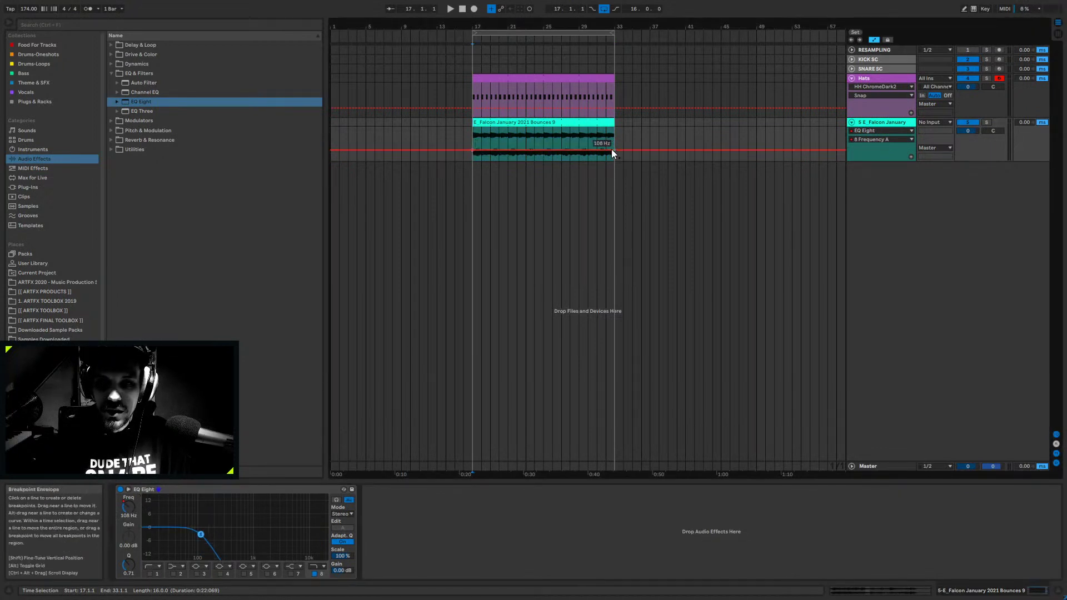
left_click_drag(612, 149, 611, 143)
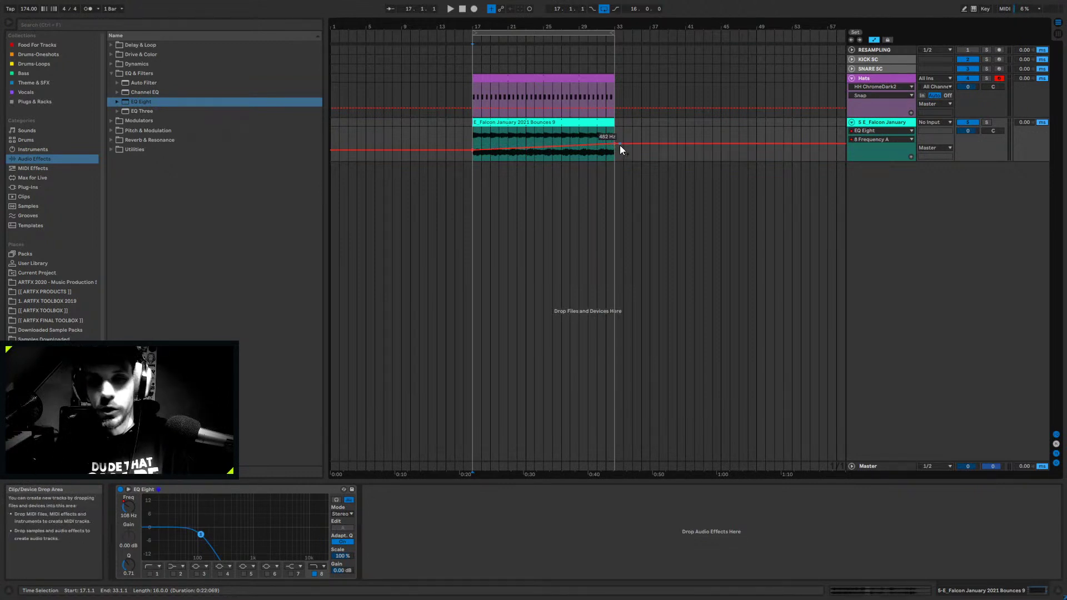
left_click(474, 138)
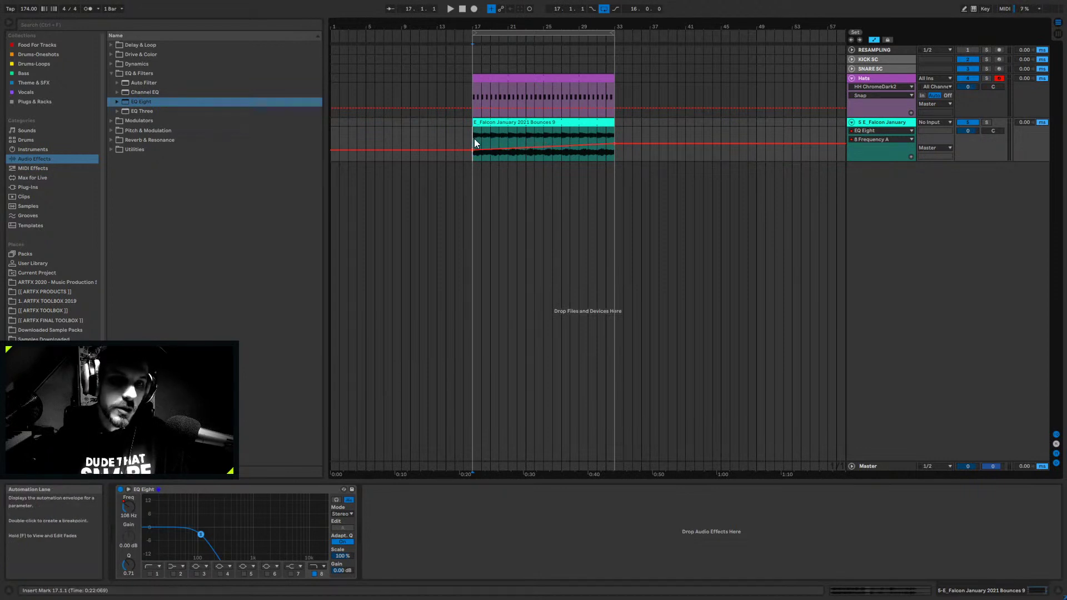
key("space")
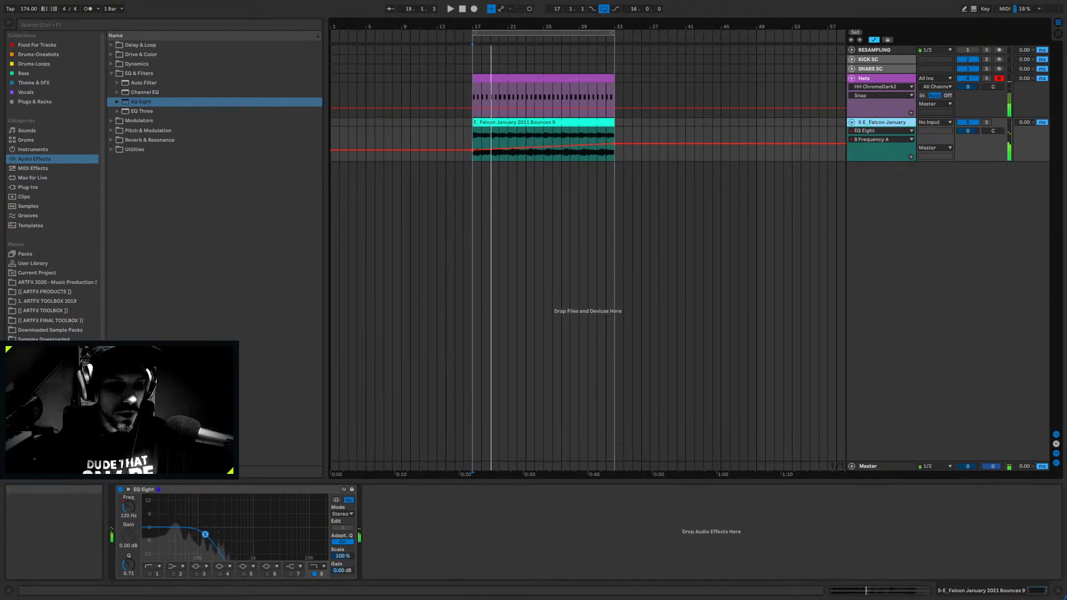
key("space")
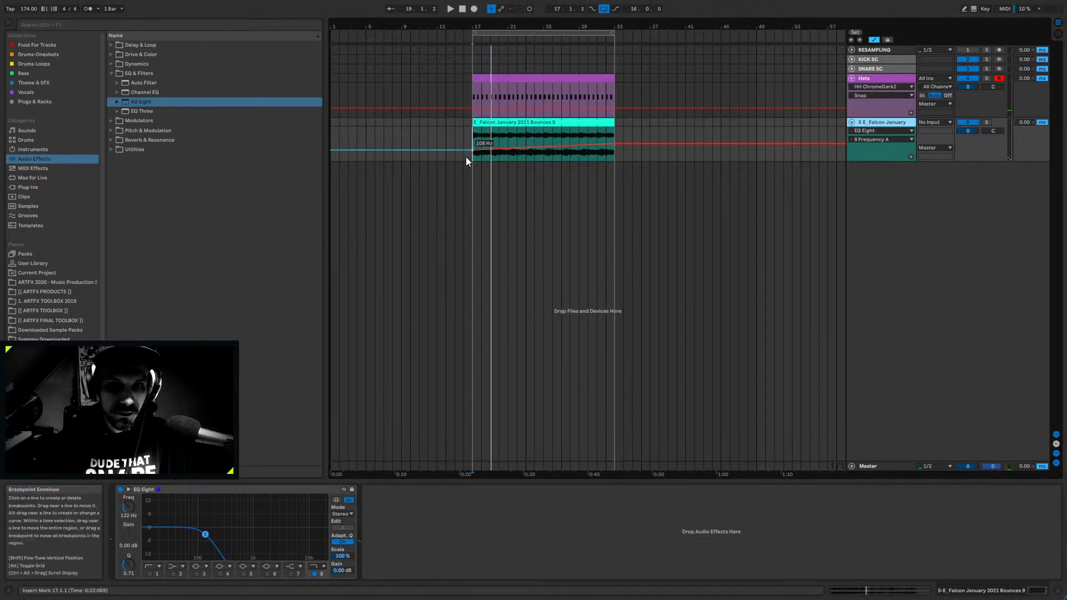
left_click_drag(472, 150, 472, 146)
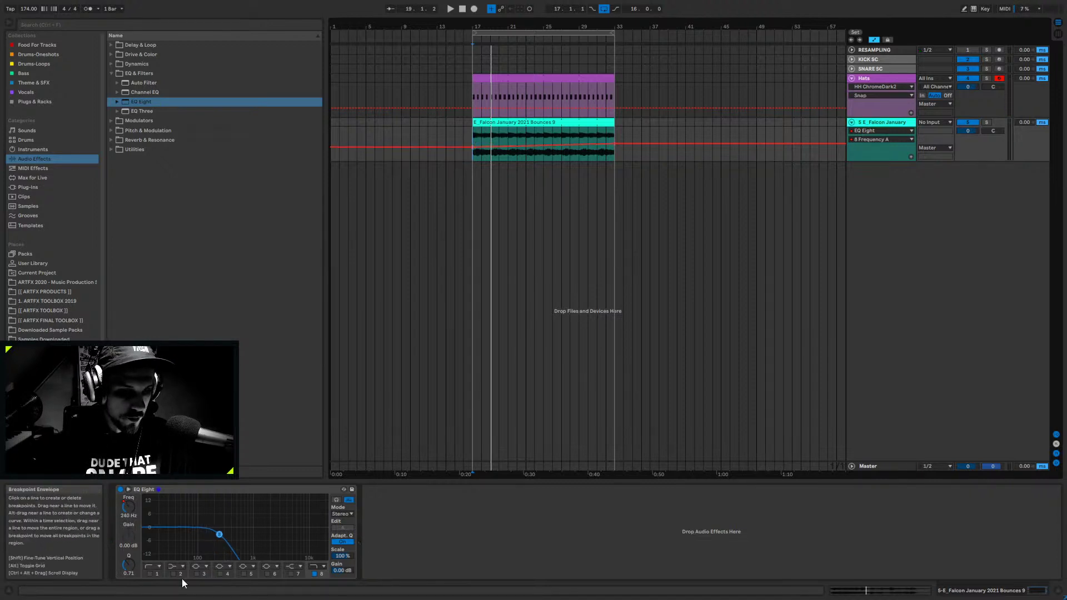
- Enable EQ band 1 on the pad as a steep low cut at about 109 Hz while listening to the loop
left_click(150, 574)
left_click_drag(167, 538, 198, 534)
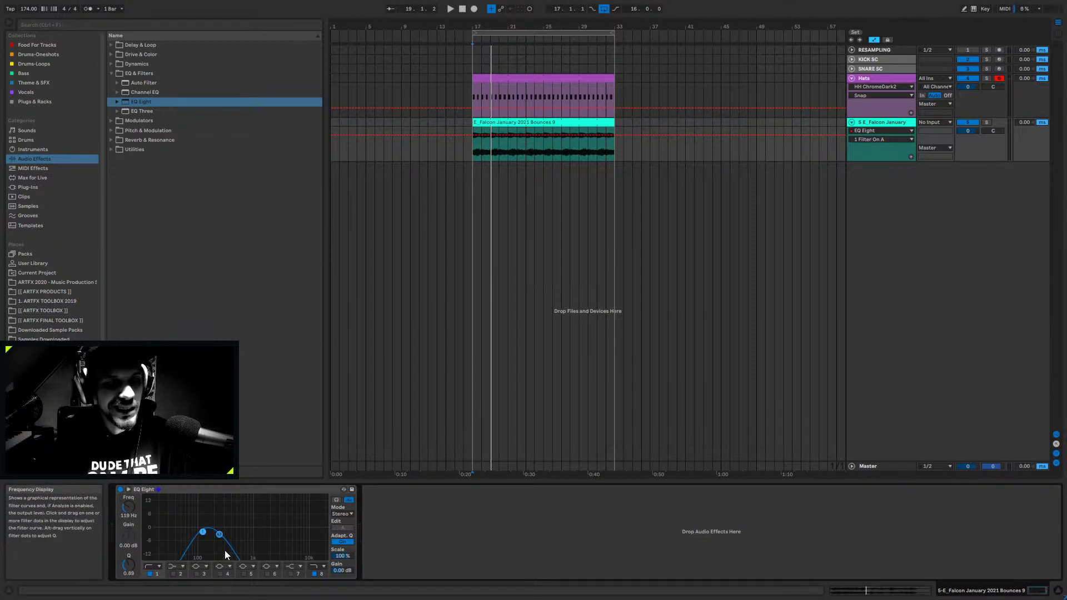
key("space")
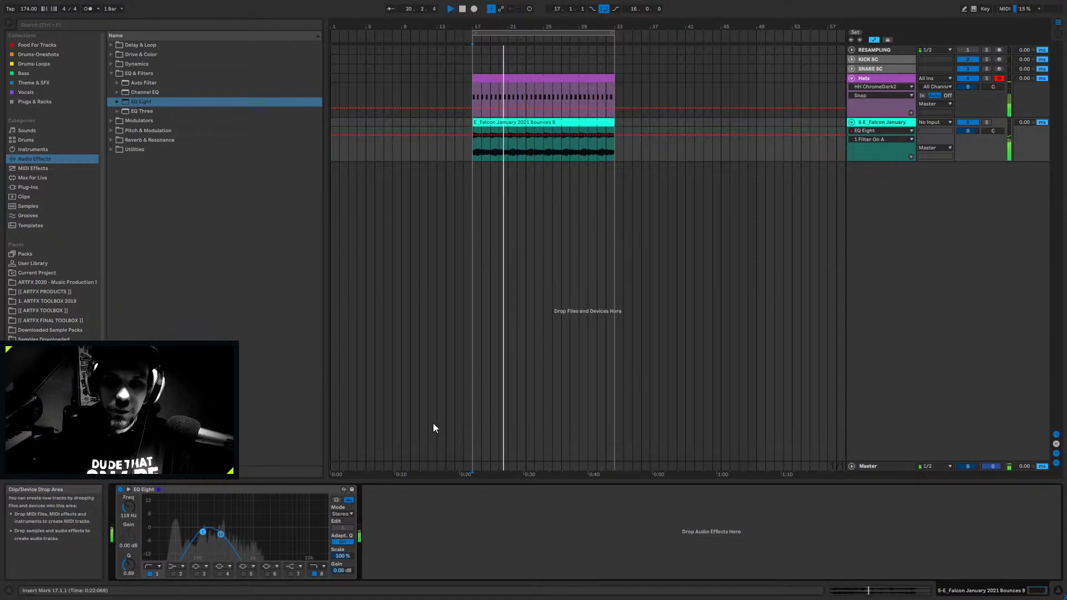
left_click(152, 566)
left_click(155, 506)
left_click_drag(204, 535, 201, 537)
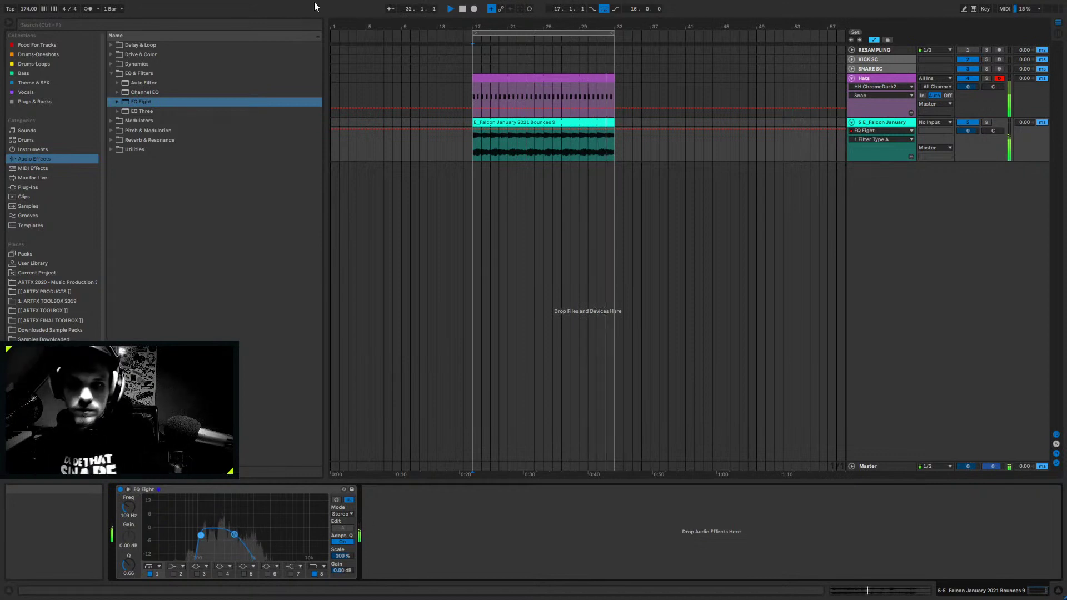
- Hide the automation, extend the pad and Hats clips to bar 49, and set the arrangement loop to bars 17 to 49
key("a")
key("space")
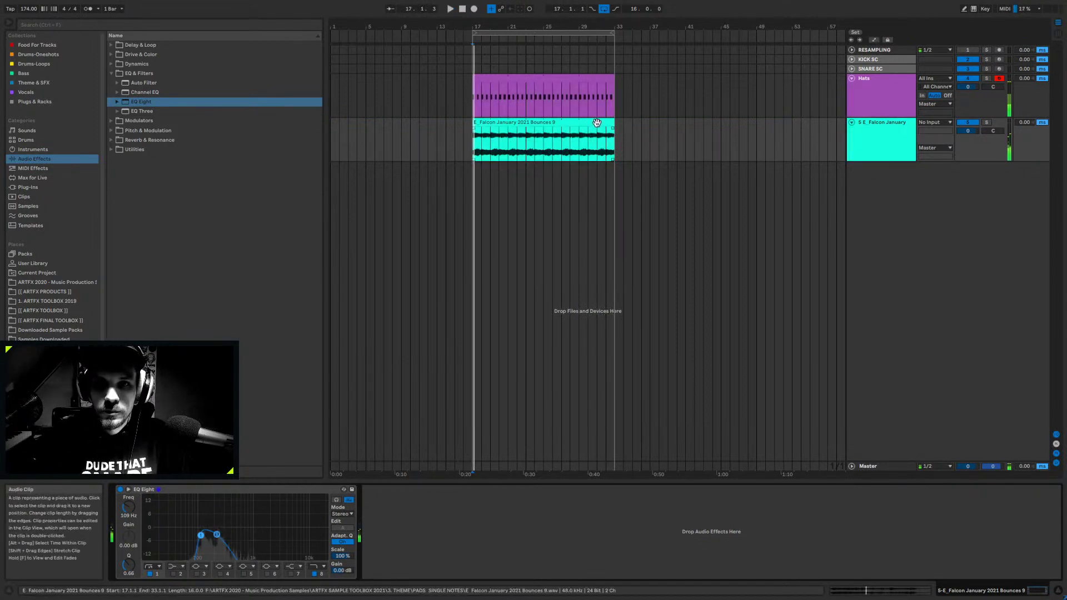
left_click_drag(614, 128, 756, 129)
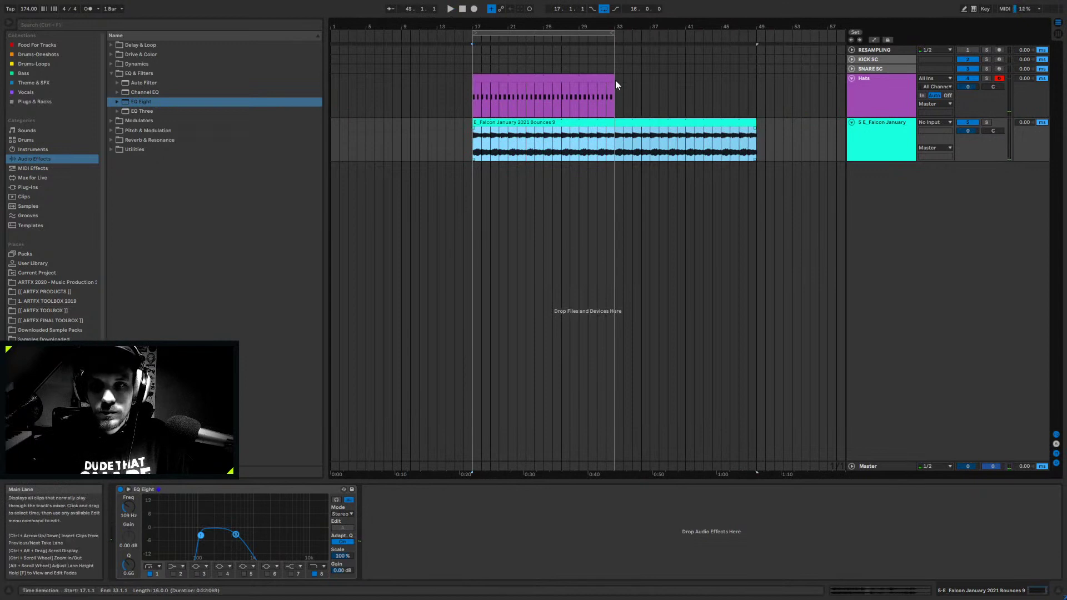
left_click_drag(614, 87, 776, 87)
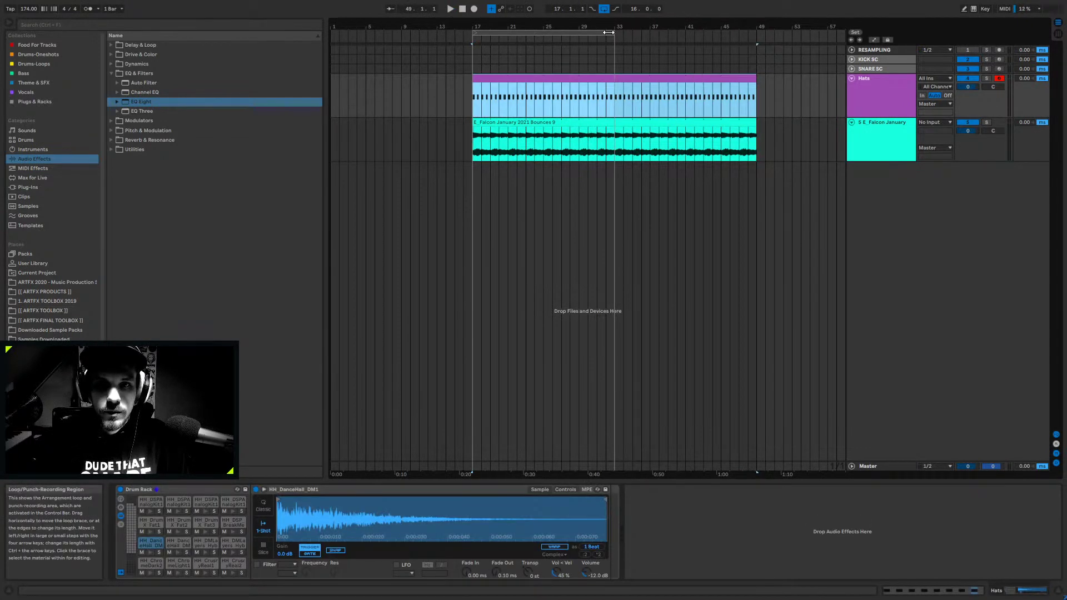
key("ctrl+l")
- Insert a new MIDI track between the SNARE SC and Hats tracks
left_click(870, 77)
left_click(871, 69)
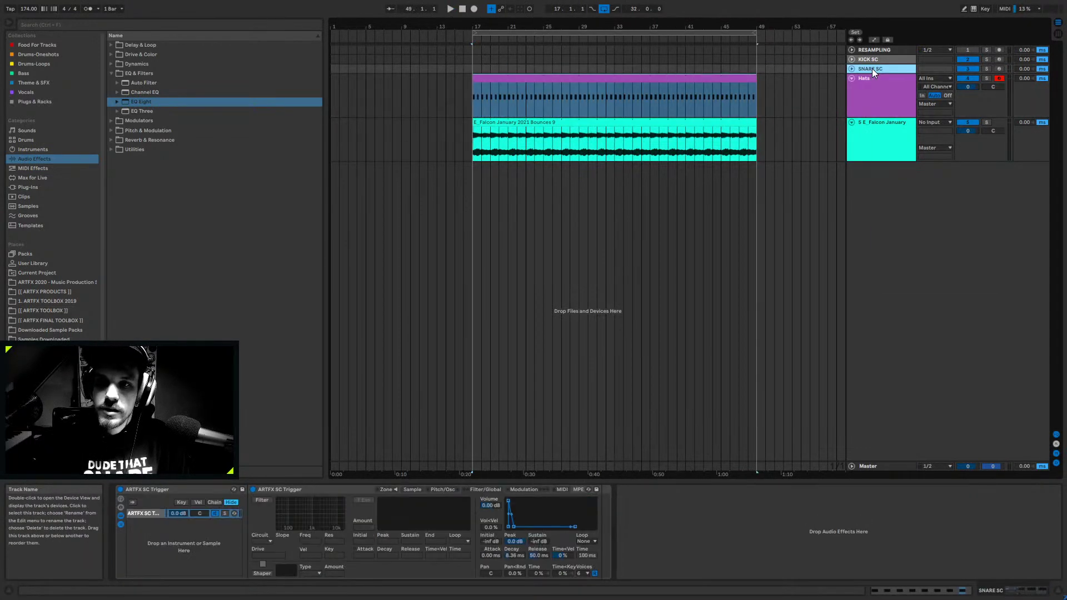
right_click(872, 68)
left_click(813, 156)
key("ctrl+shift+t")
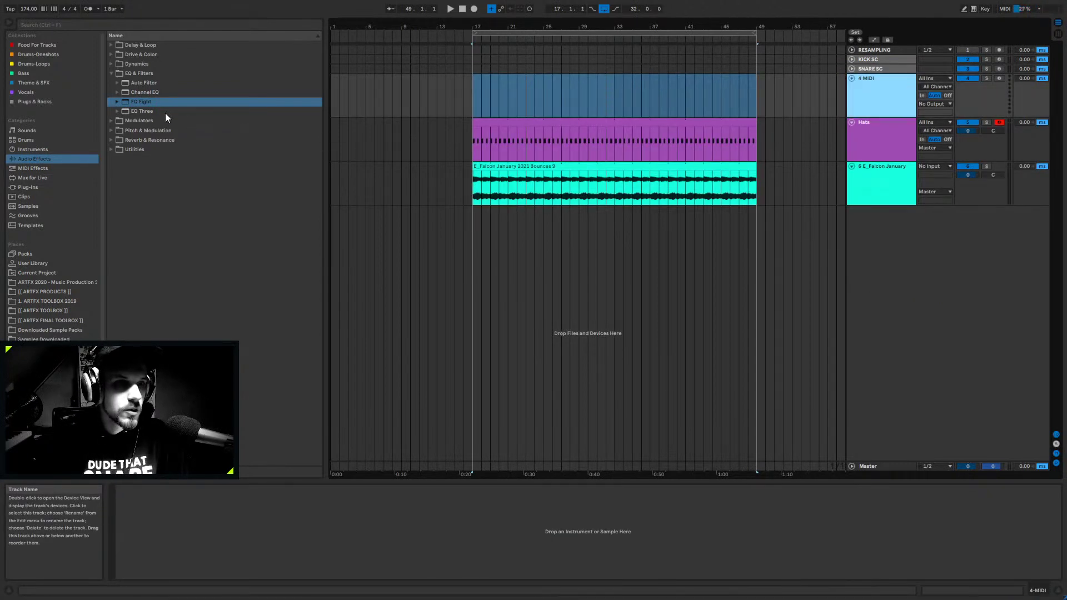
- Open the ONESHOTS_ARTFX PATREON KICKS sample folder under 1. DRUMS in ARTFX SAMPLE TOOLBOX 2021
left_click(66, 284)
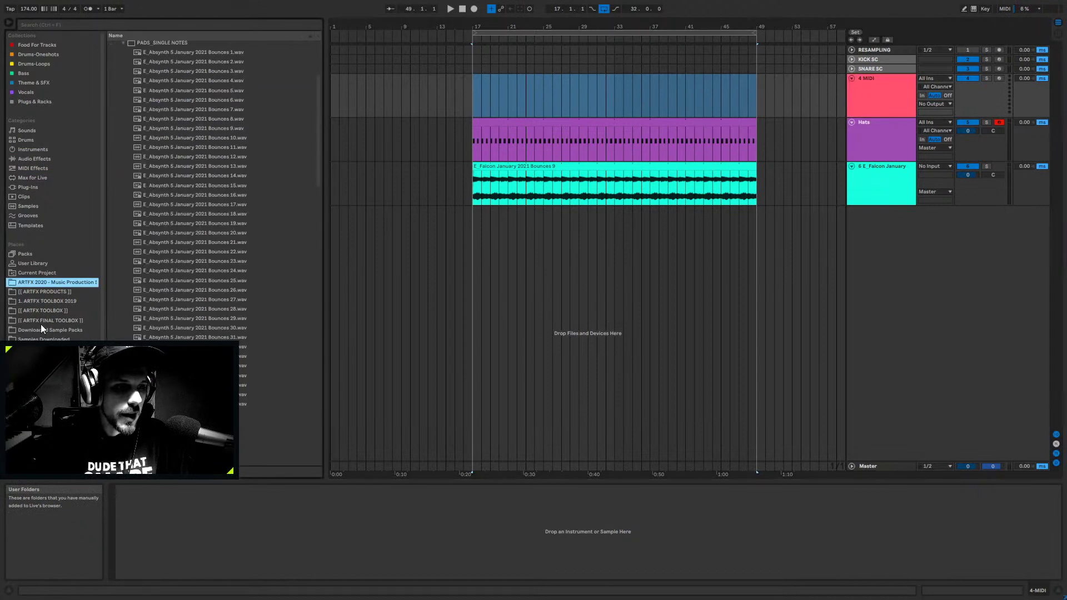
left_click(133, 43)
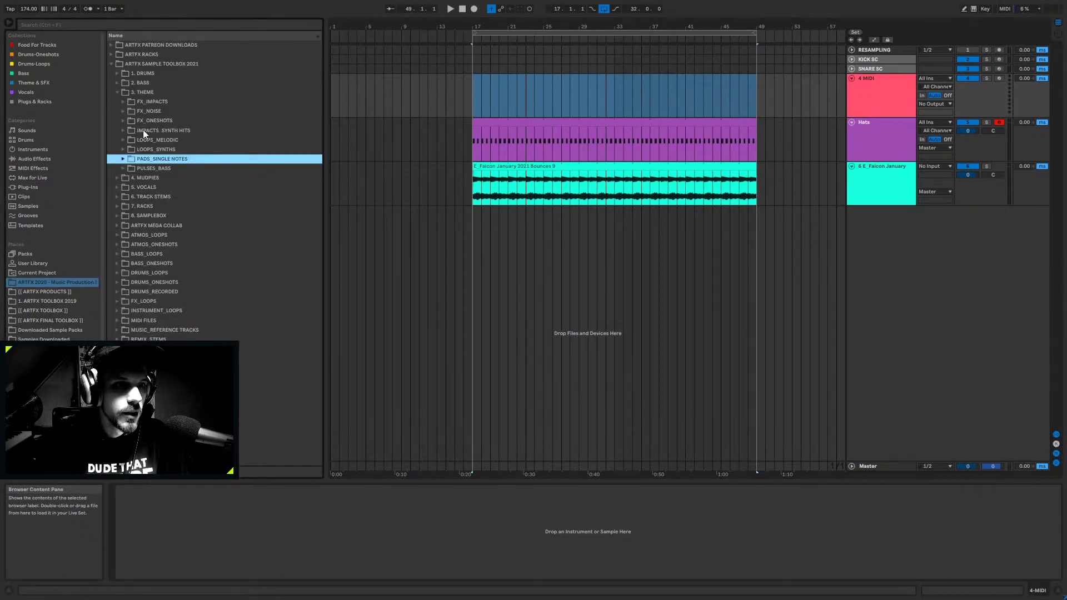
left_click(117, 73)
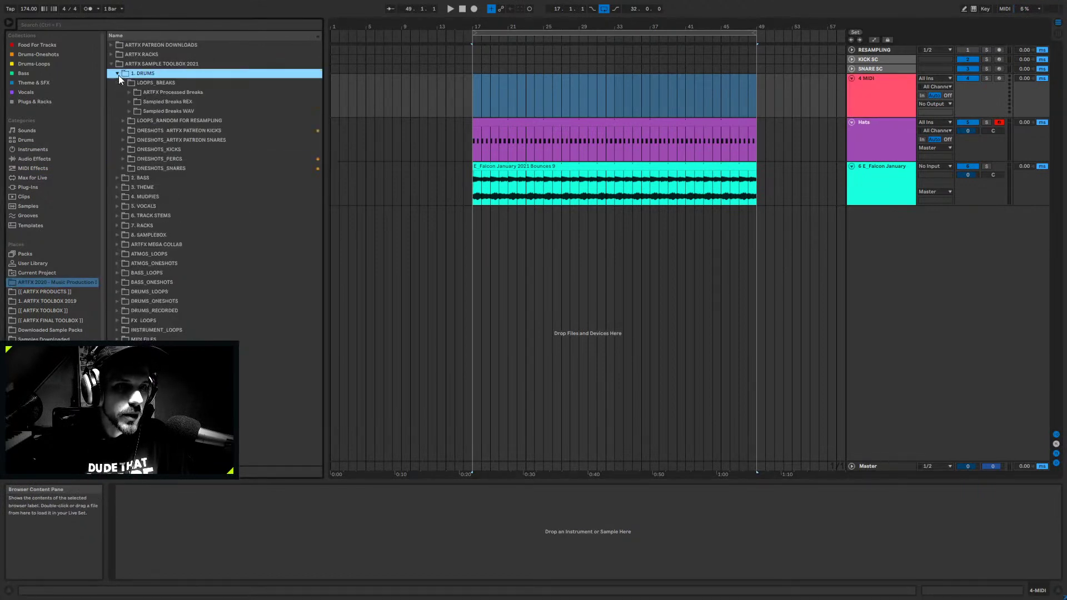
left_click(124, 130)
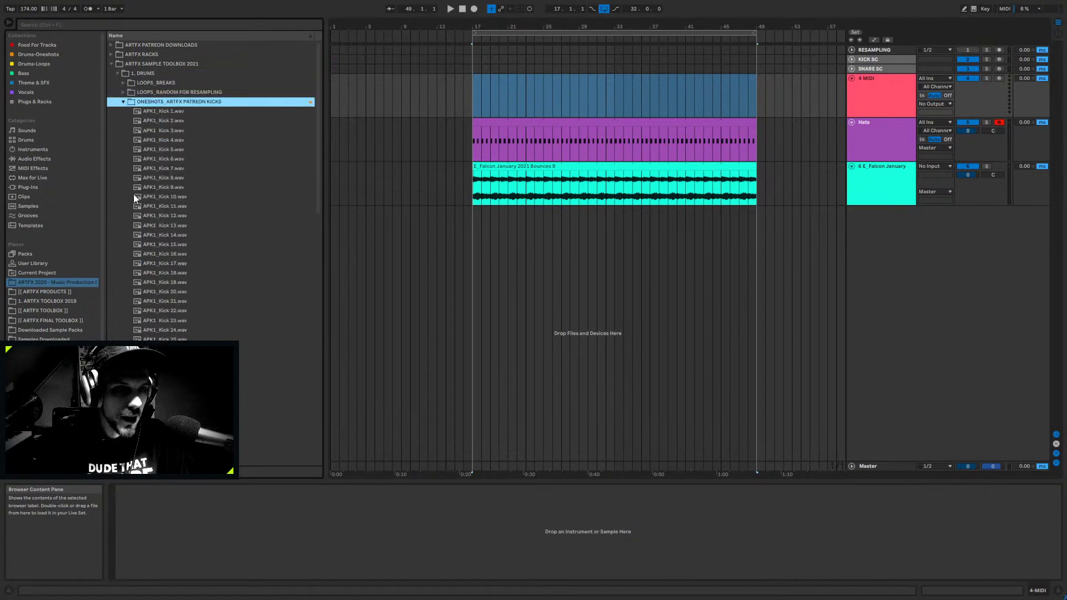
- Audition several APK1 kick samples in the kicks folder, including numbers 16, 17 and 18
left_click(181, 265)
scroll(181, 265, "down", 5)
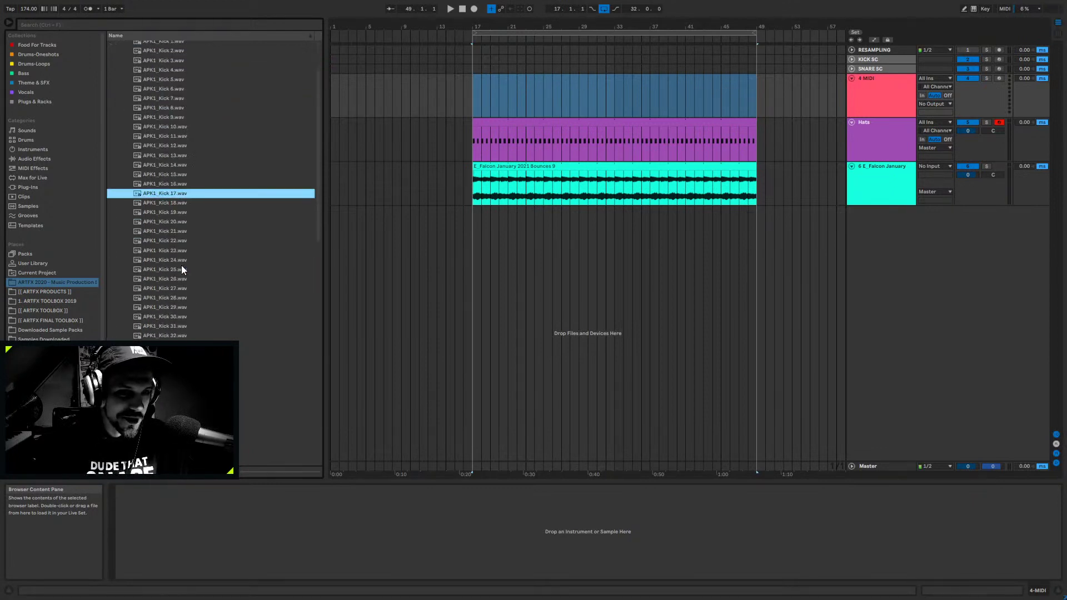
left_click(189, 222)
left_click(183, 141)
left_click(184, 123)
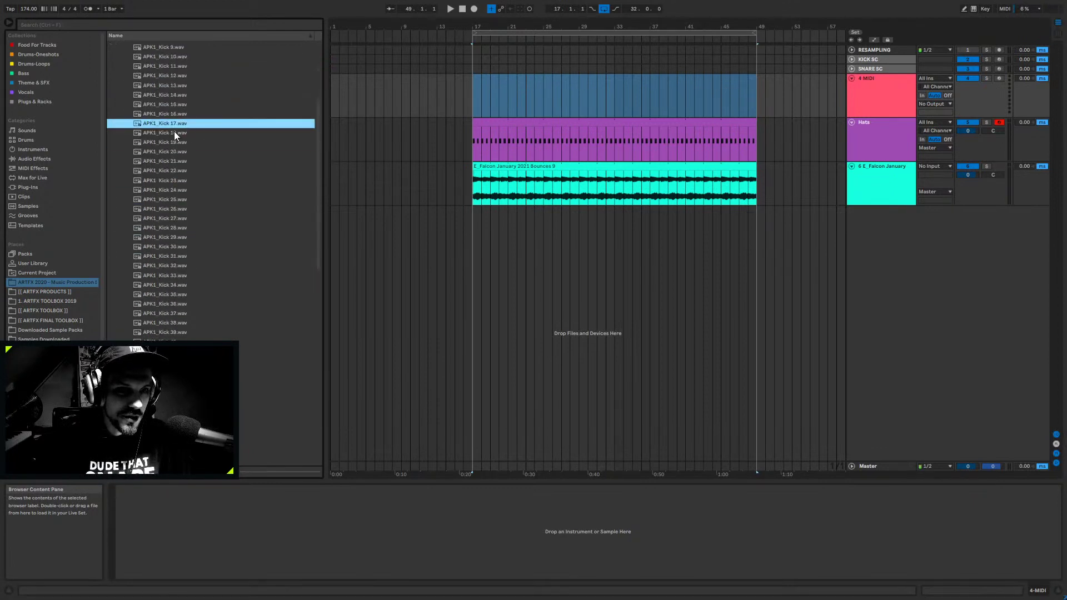
left_click(179, 131)
left_click(178, 115)
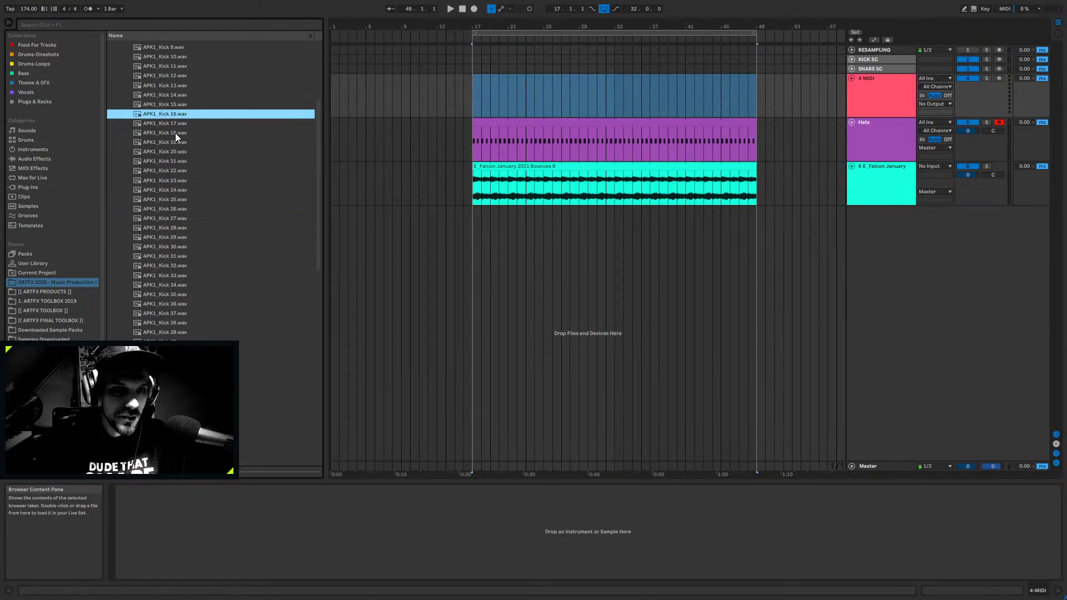
left_click(175, 132)
- Load APK1_Kick 18 onto the new MIDI track and set its sampler to one-shot mode
left_click(790, 132)
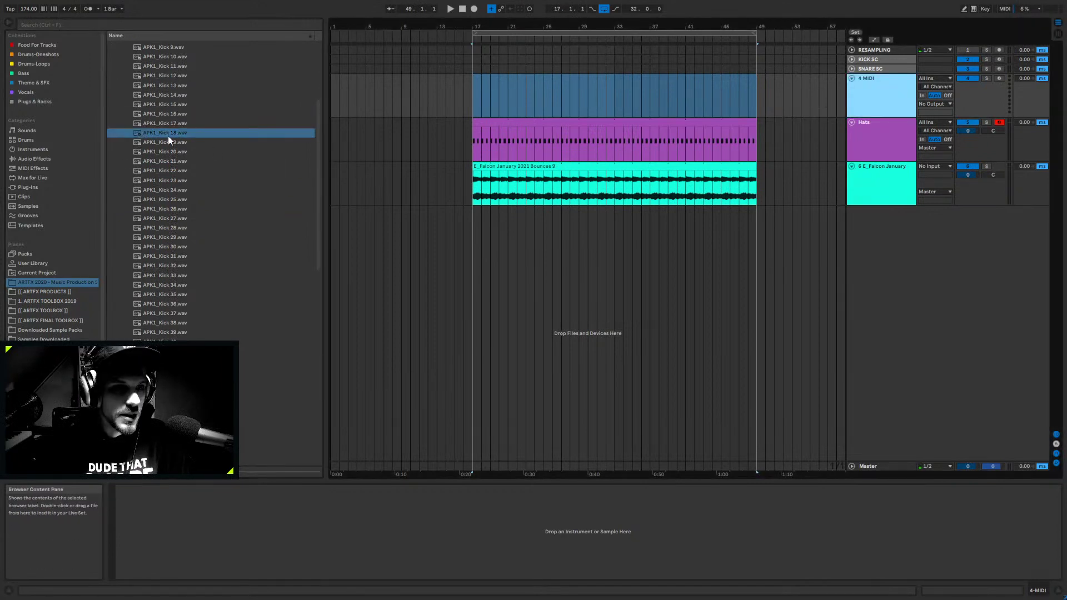
left_click_drag(169, 135, 634, 501)
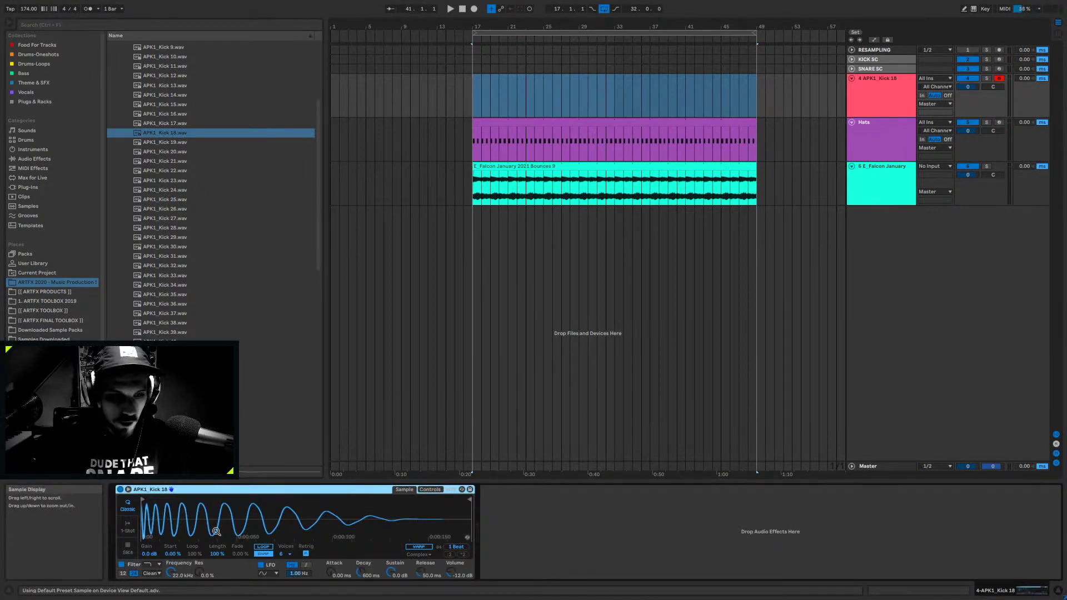
left_click(128, 526)
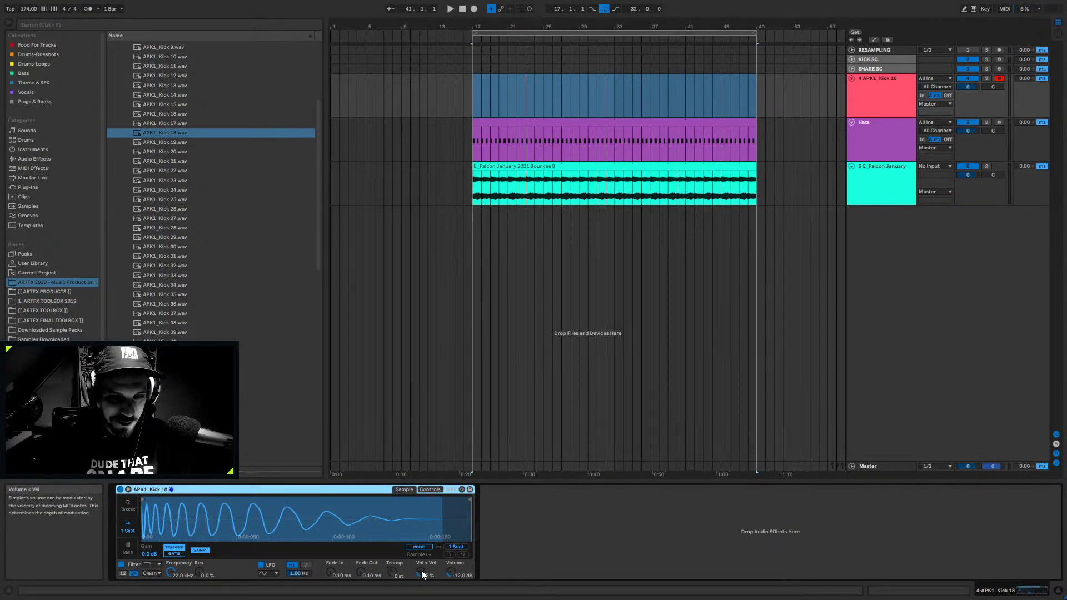
left_click(262, 491)
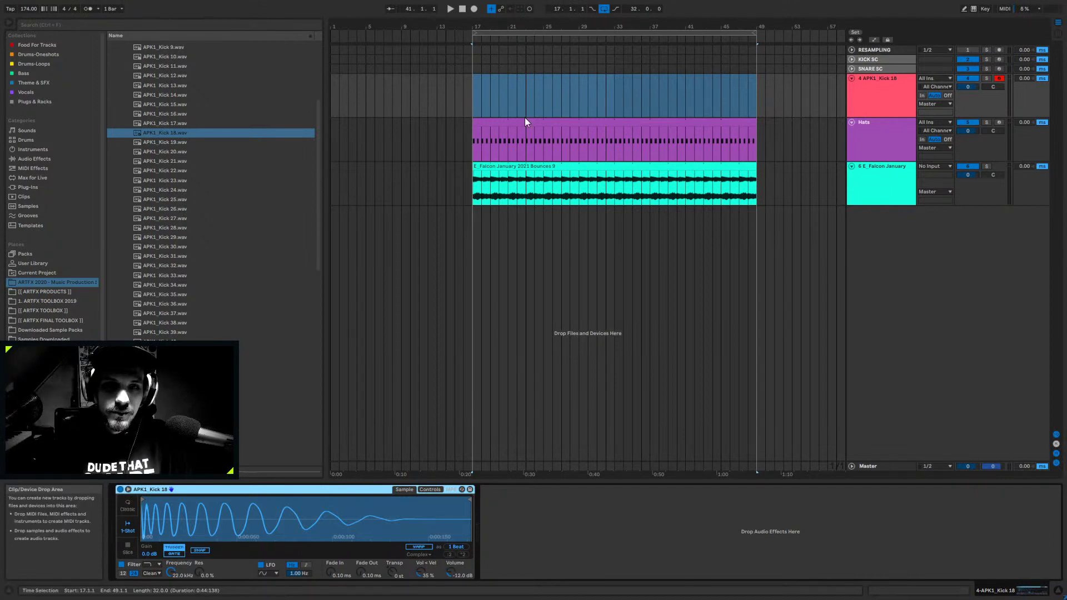
- Insert a one-bar MIDI clip at bar 33 on the kick track and draw an eighth-note C3 at its start
left_click_drag(618, 95, 628, 94)
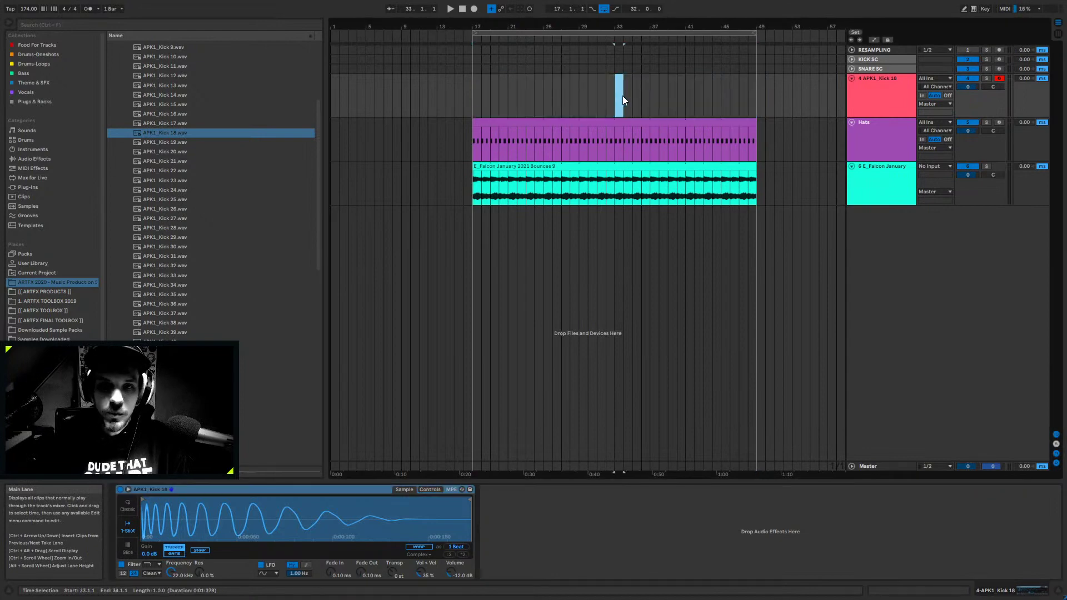
key("ctrl+shift+m")
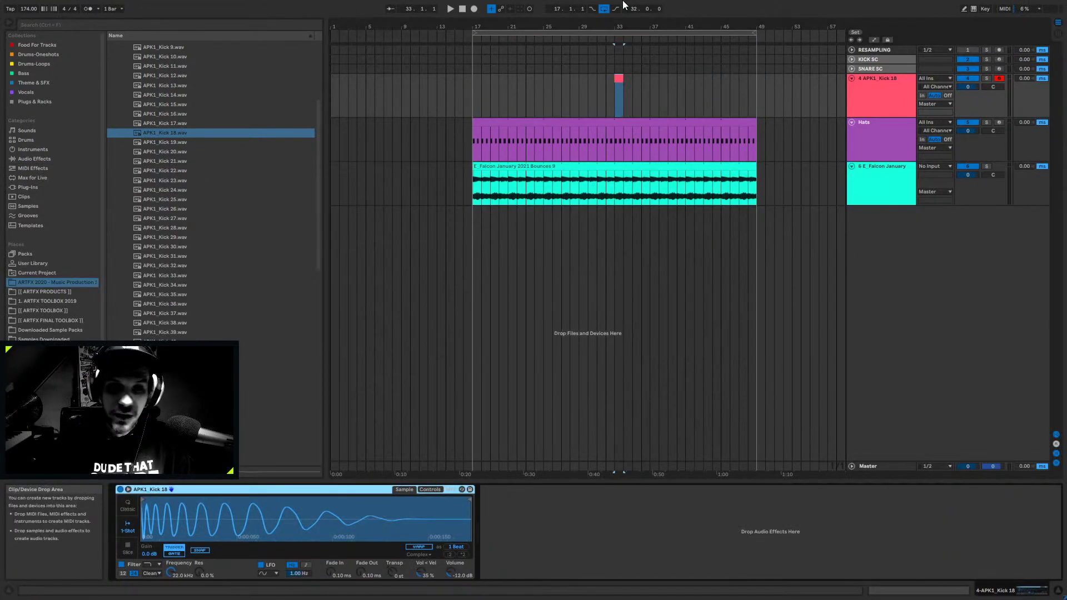
left_click_drag(624, 27, 582, 42)
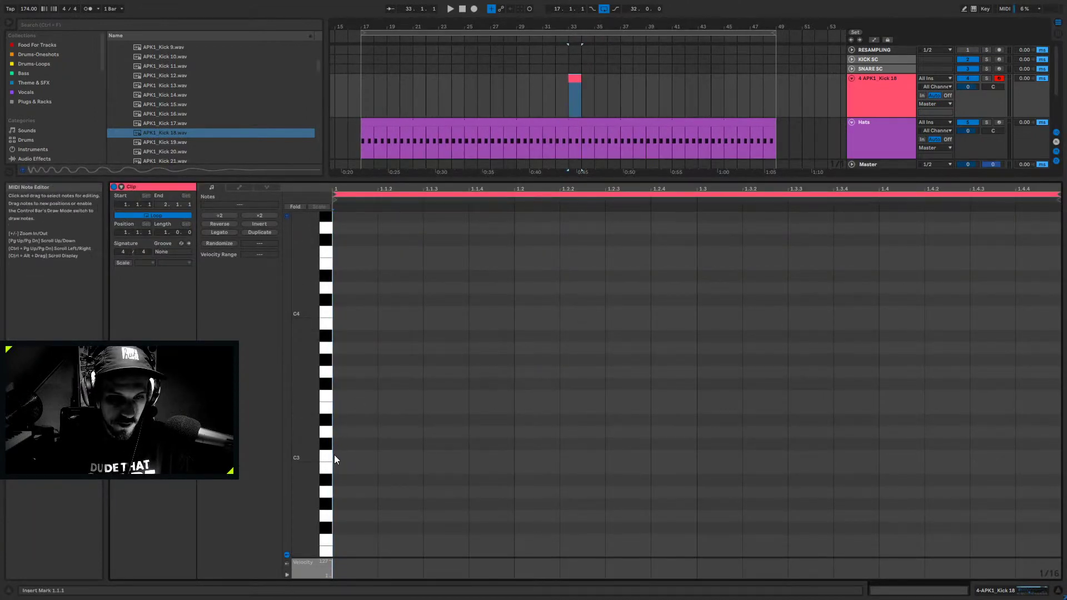
mouse_move(334, 454)
left_mouse_down()
mouse_move(469, 455)
mouse_move(425, 429)
left_mouse_up()
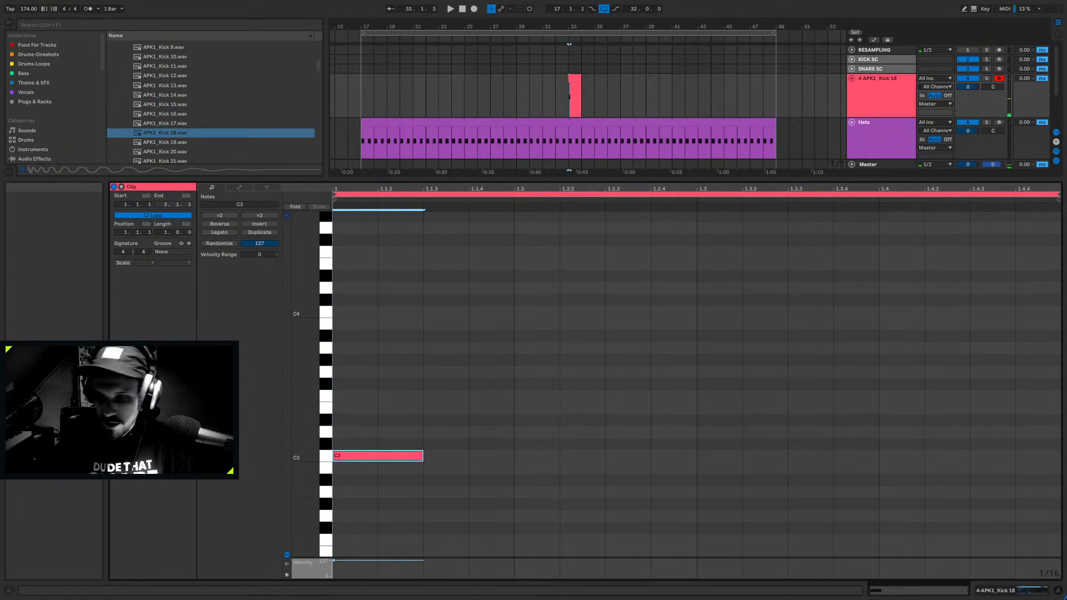
- Shorten the bar 33 kick clip to an eighth note and place a copy of it at 33.3.3
left_click(578, 71)
left_click_drag(573, 31, 537, 61)
left_click_drag(625, 82, 522, 82)
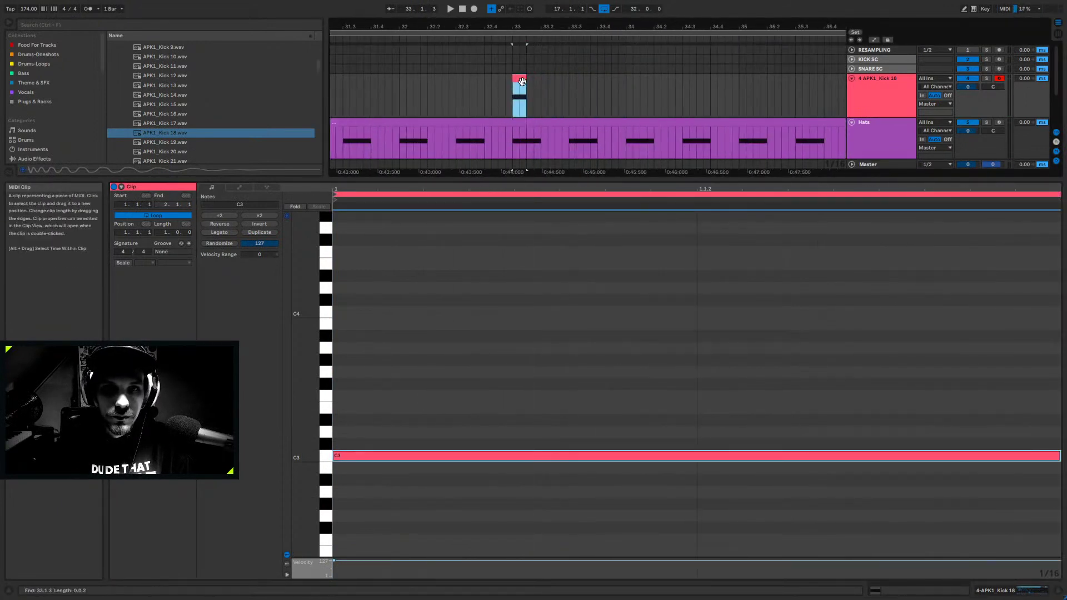
left_click_drag(591, 96, 590, 95)
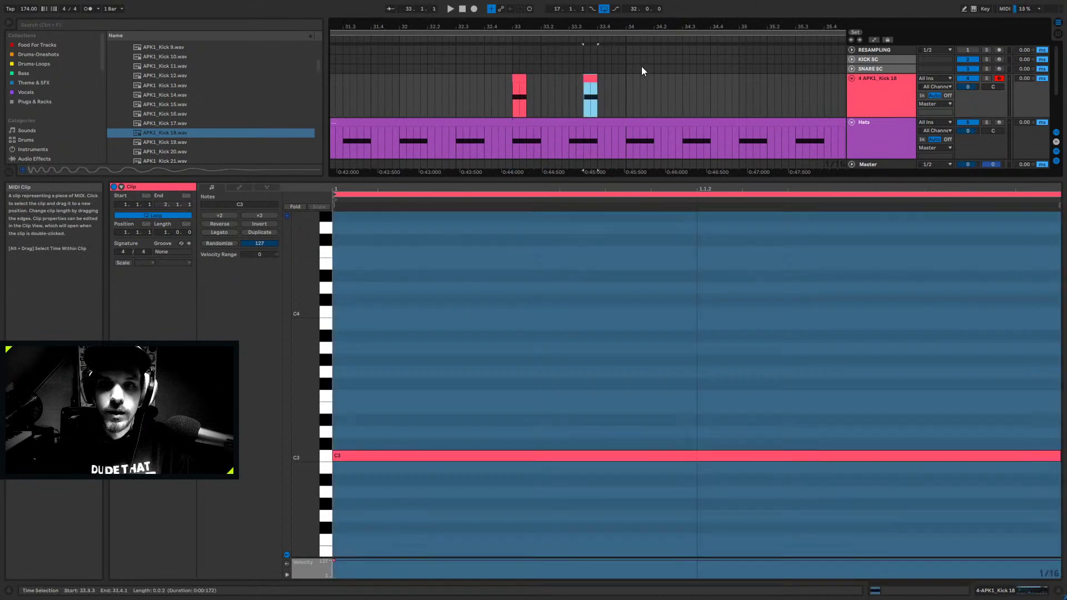
key("minus")
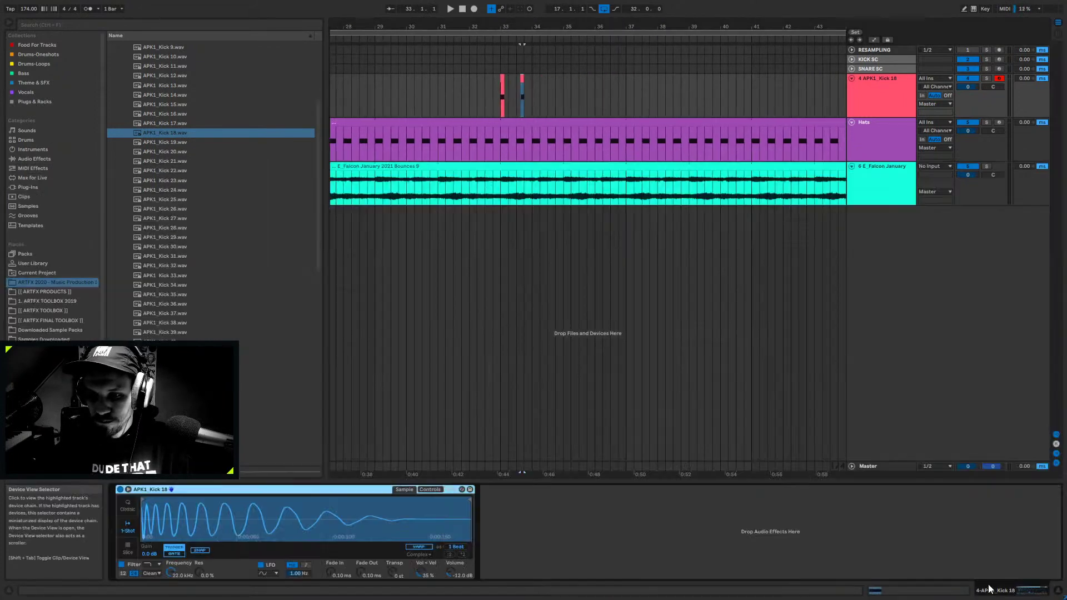
- Play the arrangement from bar 31 and show the pad track's EQ Eight 8 Frequency A automation
left_click(451, 69)
key("space")
key("minus")
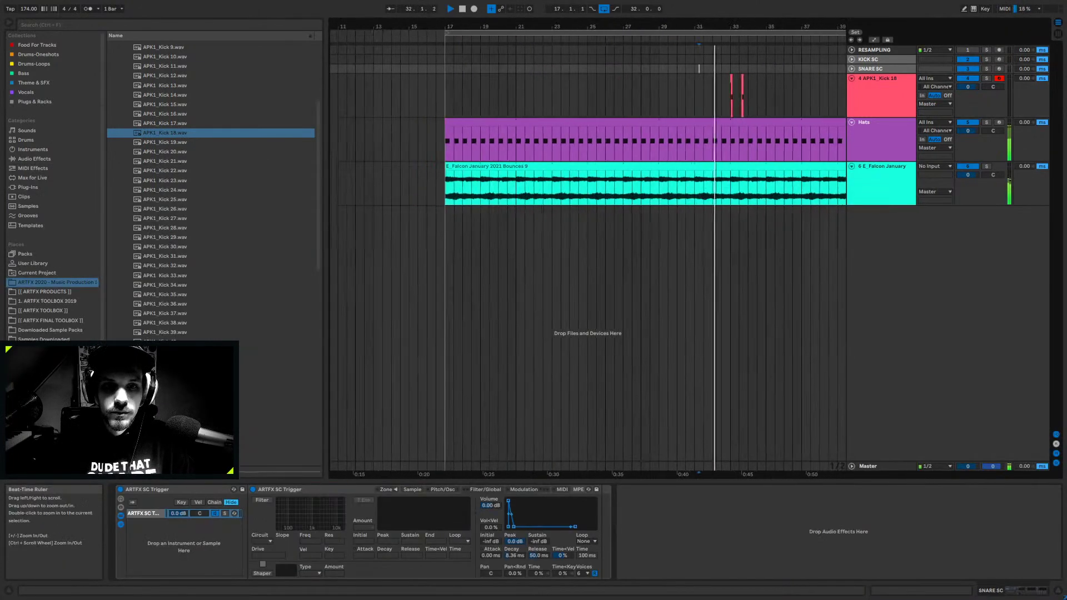
left_click(875, 193)
key("a")
left_click(868, 185)
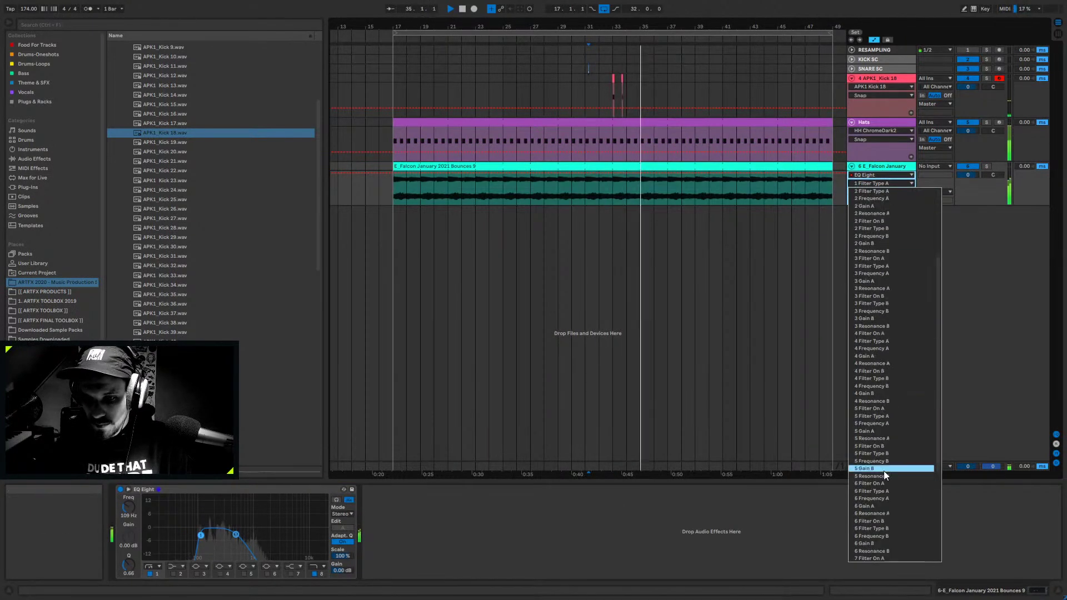
scroll(884, 471, "down", 5)
left_click(879, 499)
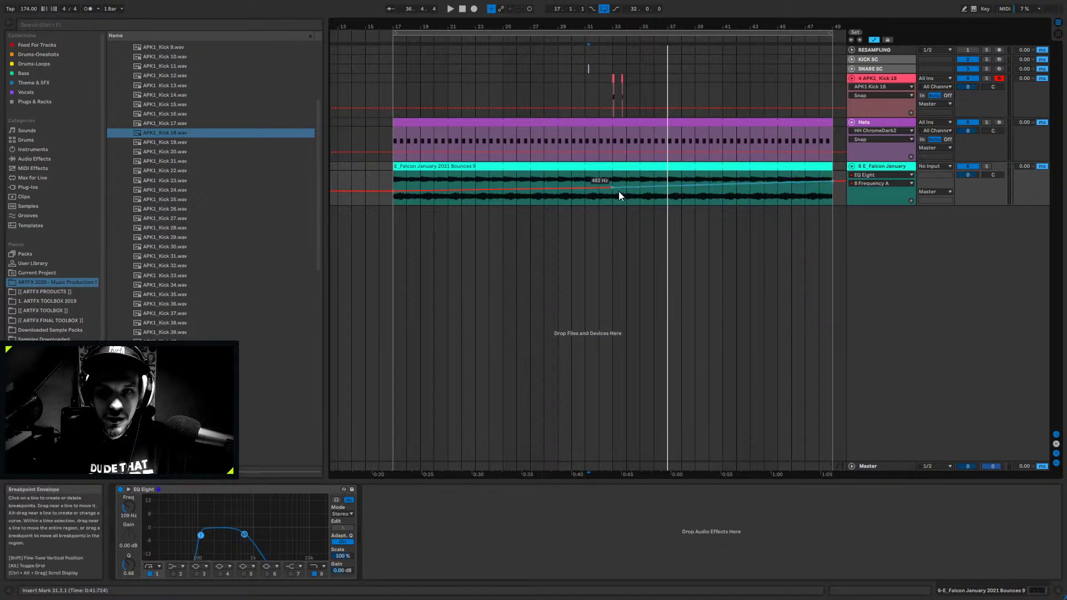
- Lower the pad's frequency breakpoint at bar 33 to about 145 Hz and duplicate the pad's bars 17 to 33 over bars 33 to 49
left_click_drag(611, 186, 612, 191)
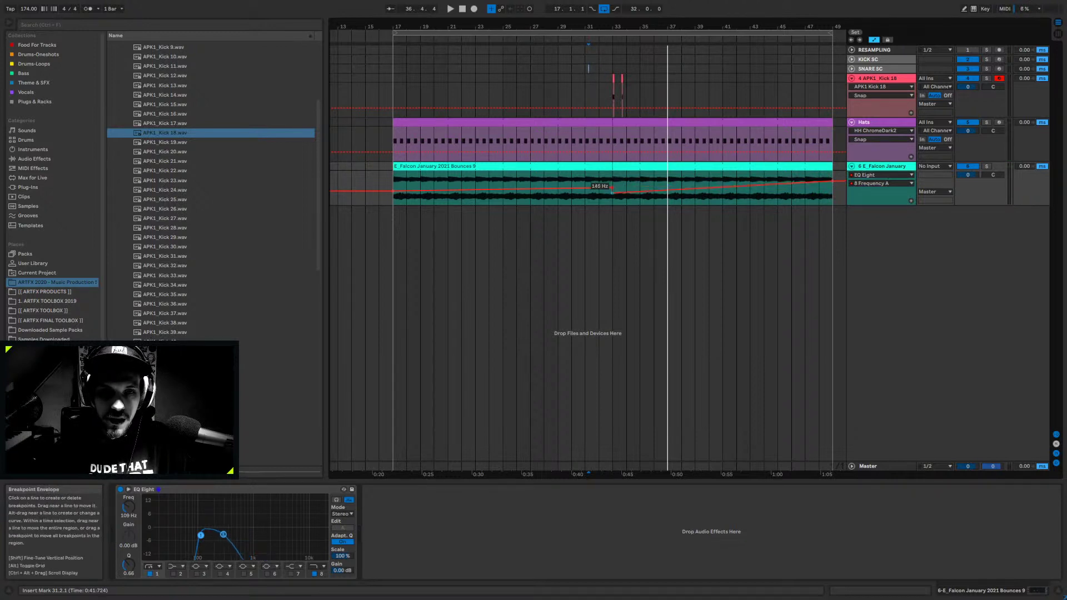
left_click_drag(612, 178, 390, 180)
key("ctrl+d")
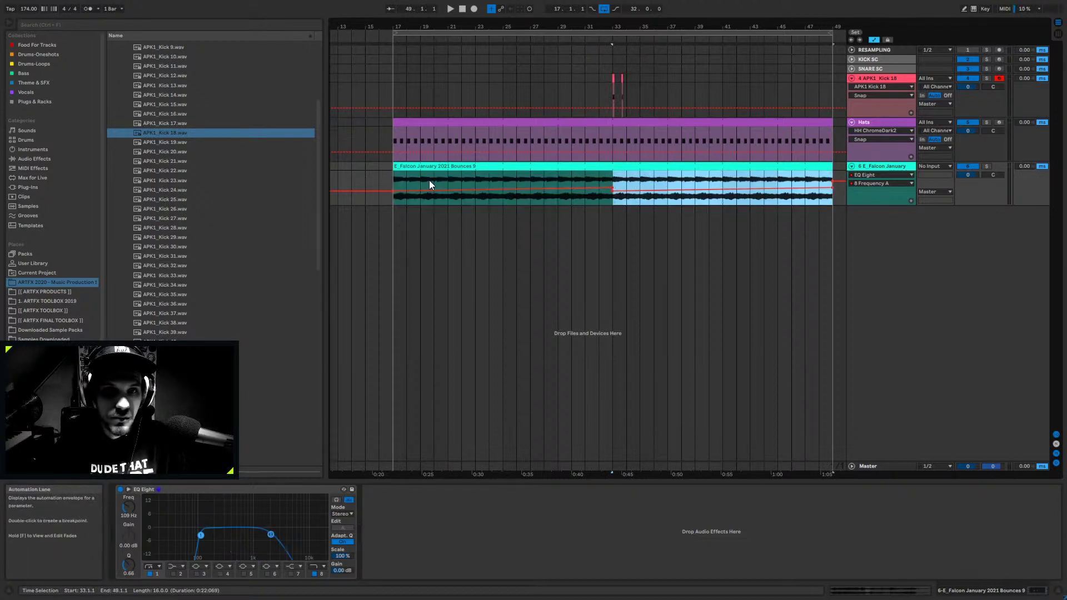
left_click(395, 180)
key("space")
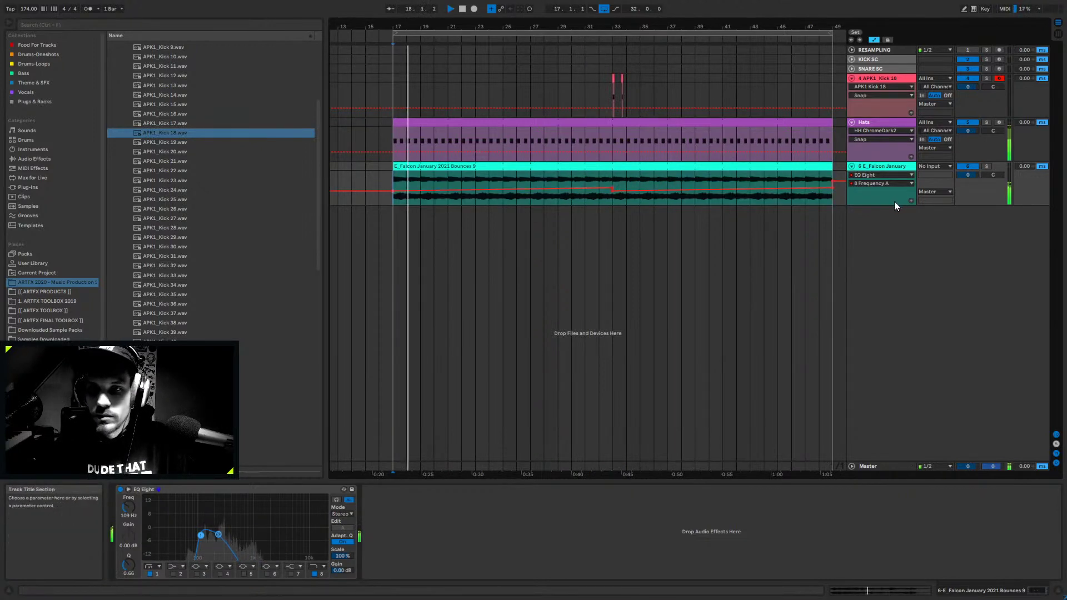
- Add the LFOTool plug-in after EQ Eight on the pad track and set its rate to 1/2
left_click(881, 167)
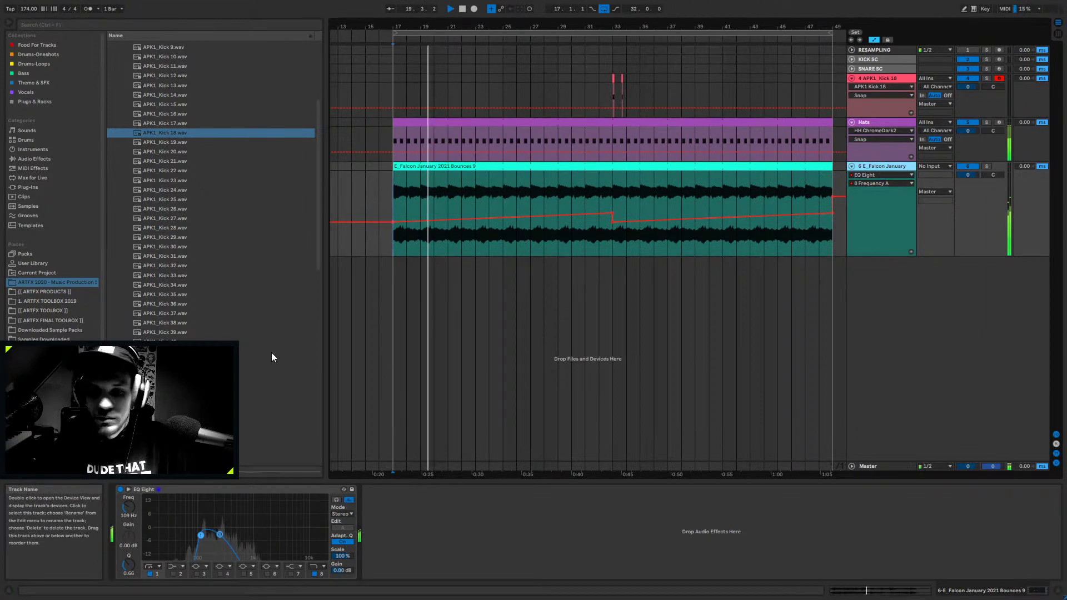
left_click(24, 187)
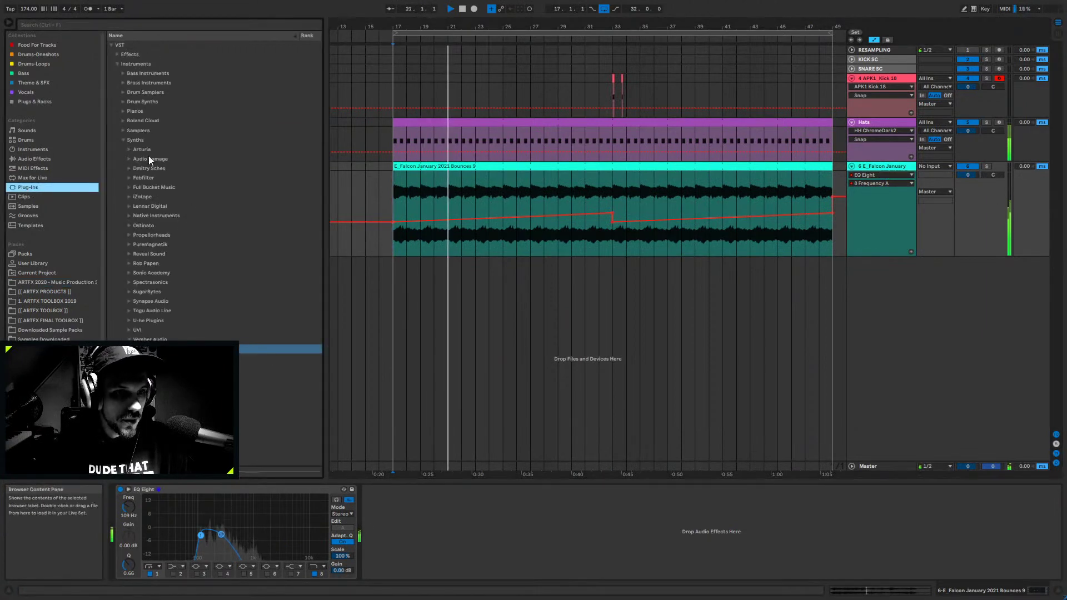
left_click(122, 140)
left_click(118, 54)
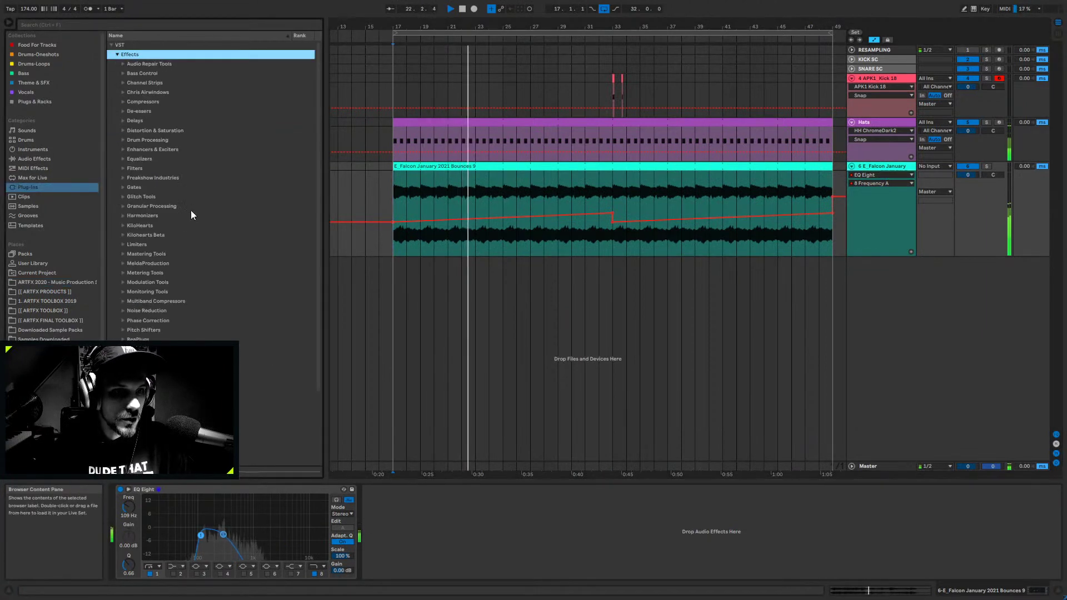
left_click_drag(184, 387, 537, 567)
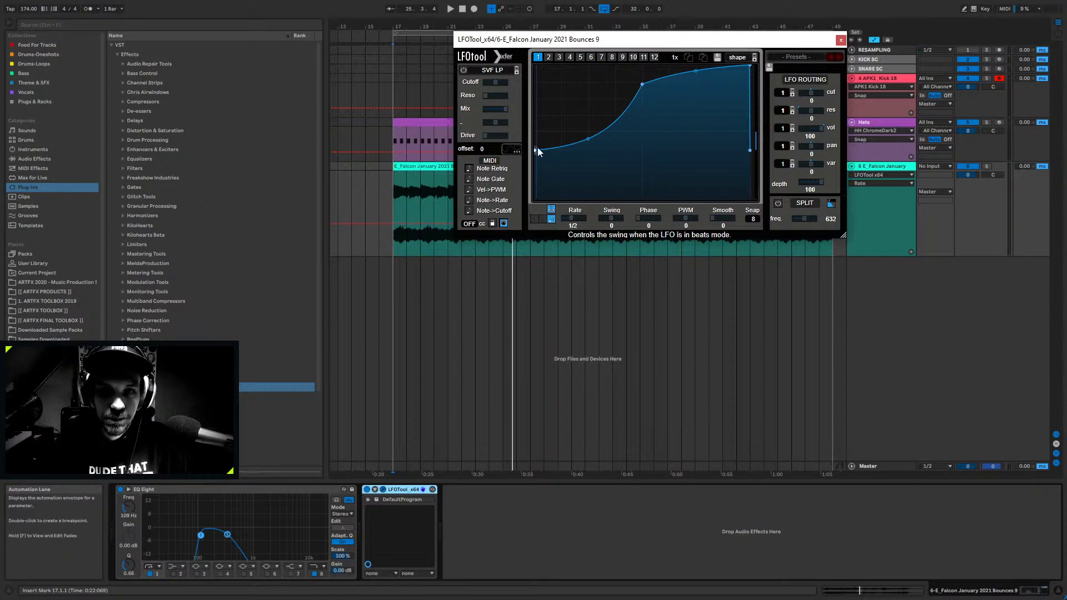
- Reshape the LFOTool curve into a straight rising ramp and set the volume amount to 54 while playing the loop
left_click_drag(535, 149, 534, 198)
double_click(642, 84)
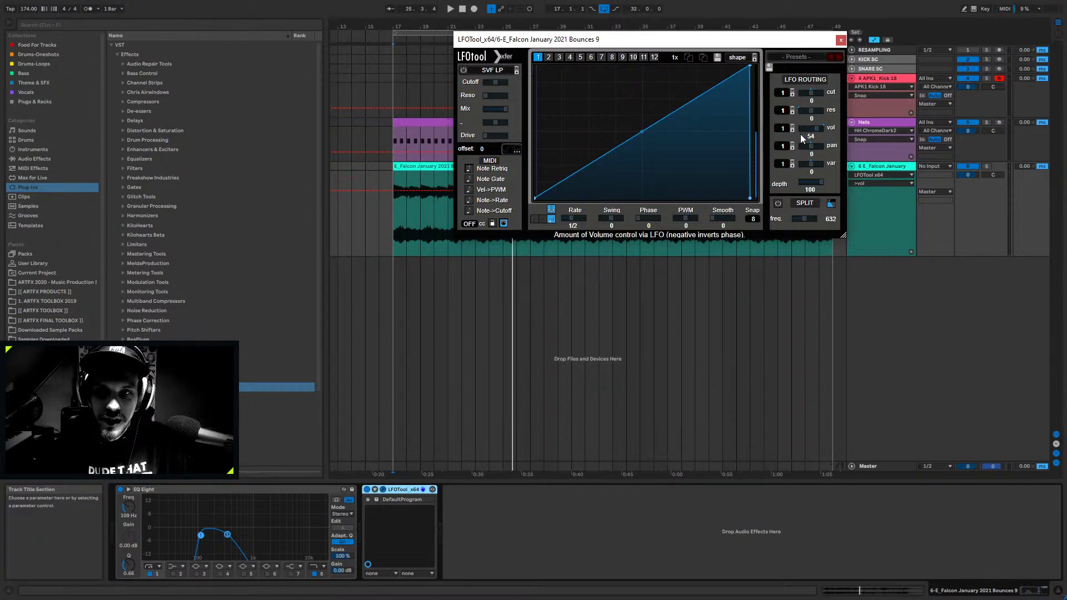
key("space")
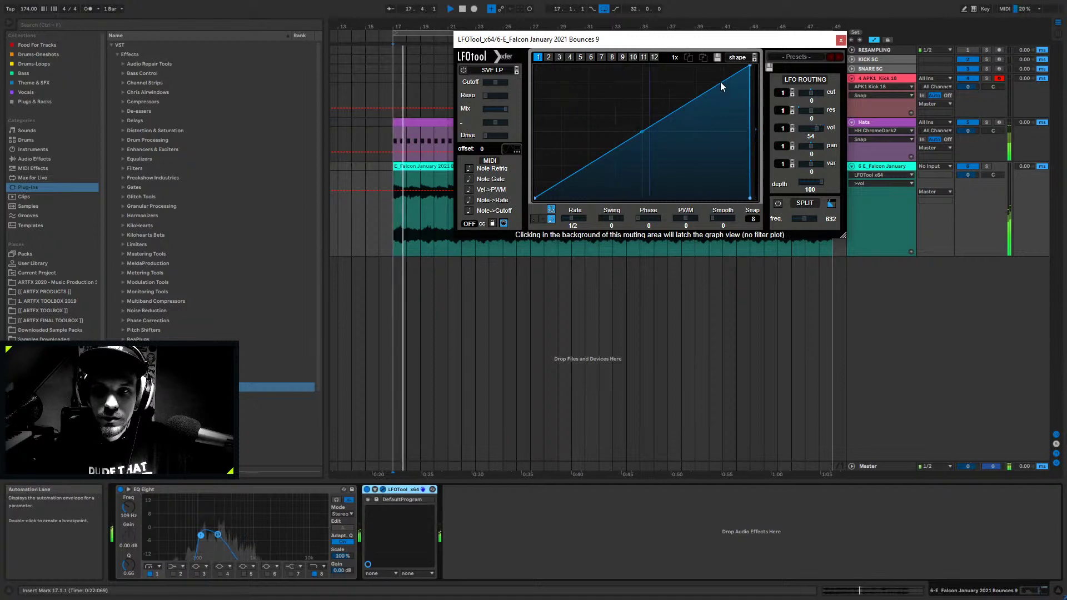
left_click_drag(748, 67, 747, 64)
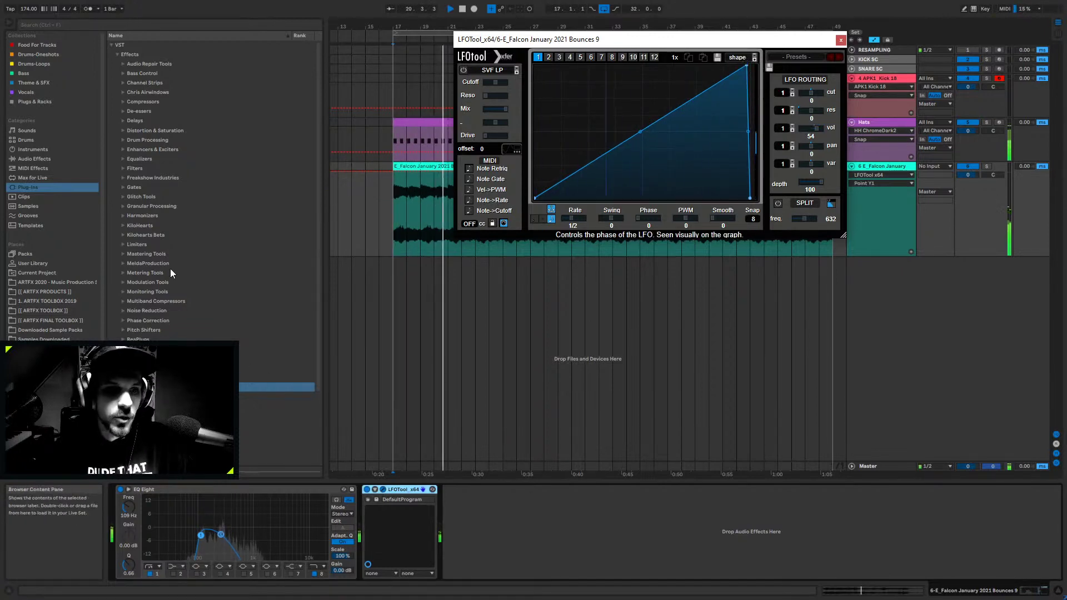
- Add a Utility effect after LFOTool on the pad and raise its gain to about 2.8 dB
left_click(277, 425)
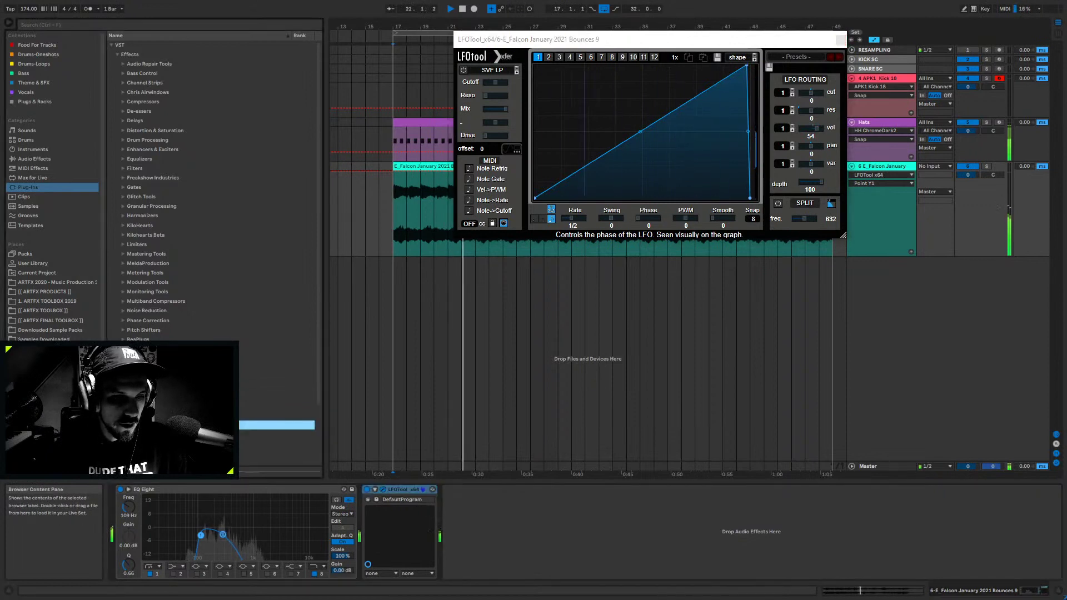
left_click(37, 158)
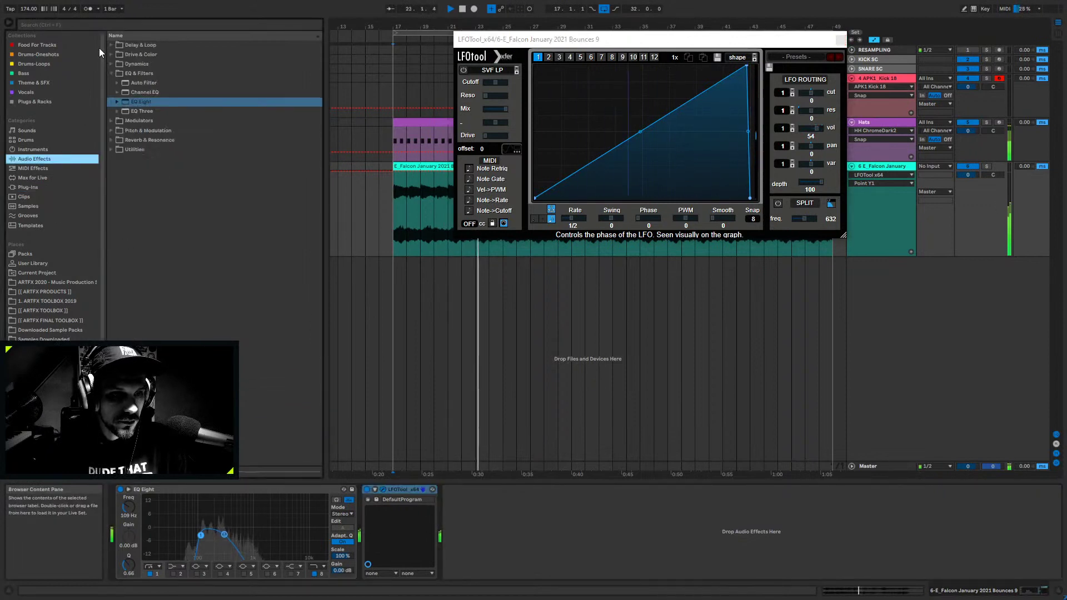
left_click(111, 148)
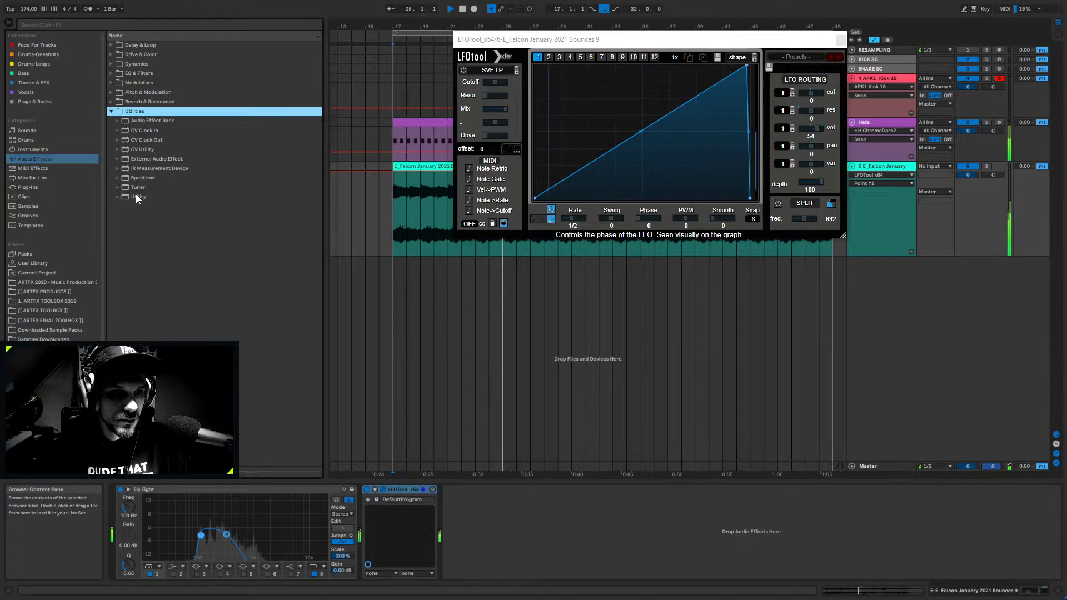
left_click_drag(135, 194, 495, 509)
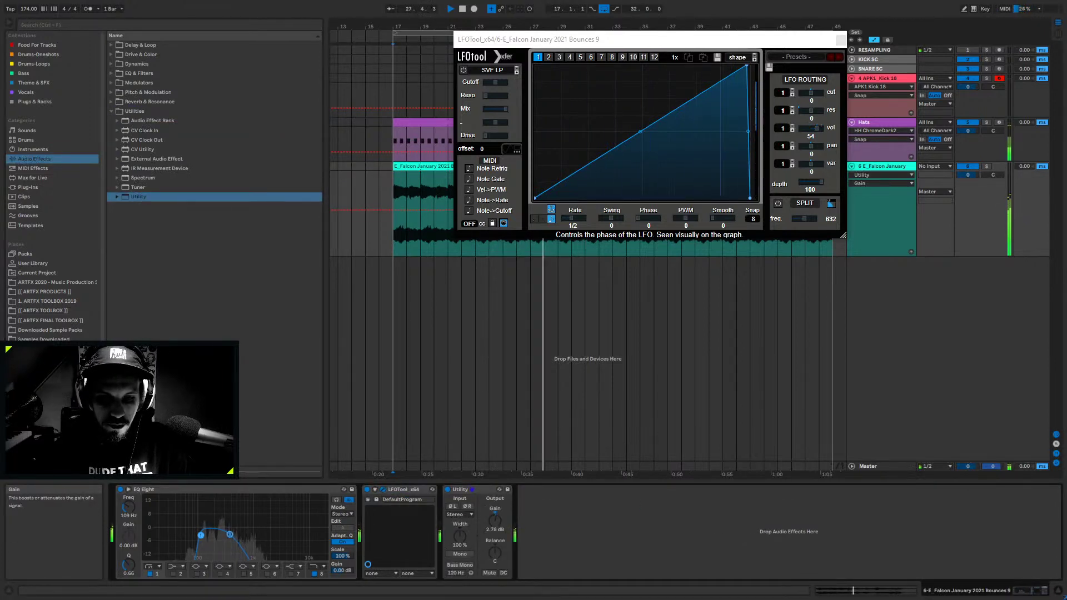
- Set LFOTool's volume amount to 66 and hide the arrangement's automation
left_click(818, 130)
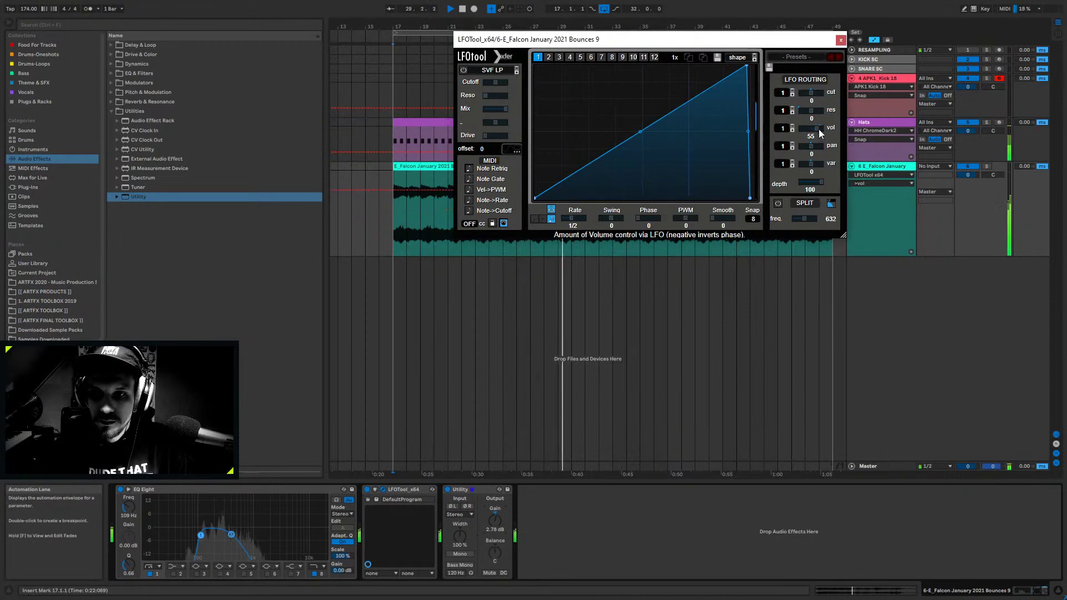
left_click_drag(819, 128, 831, 129)
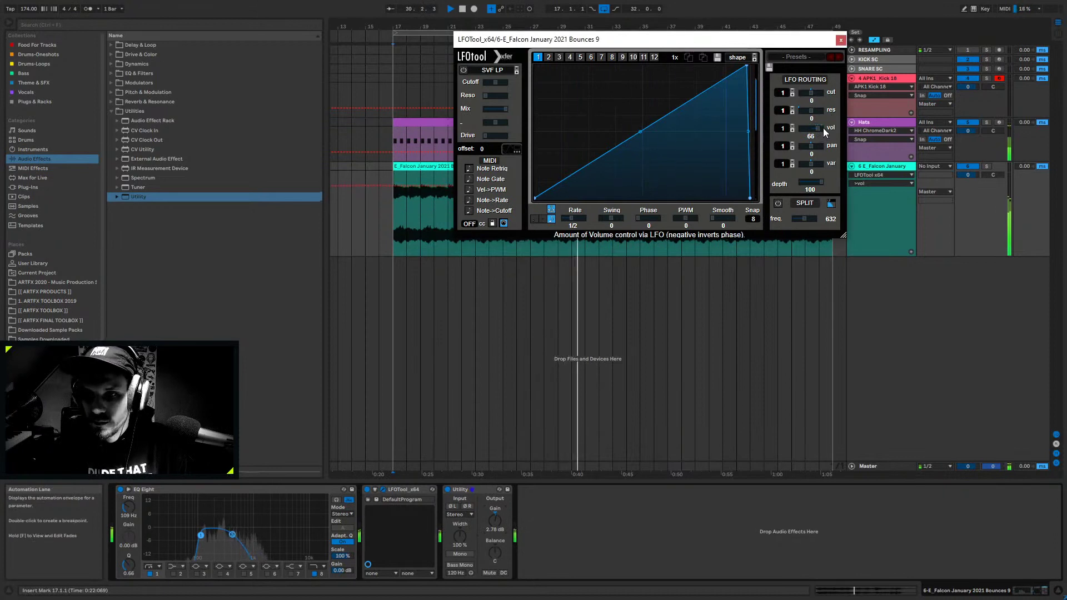
left_click(841, 40)
key("a")
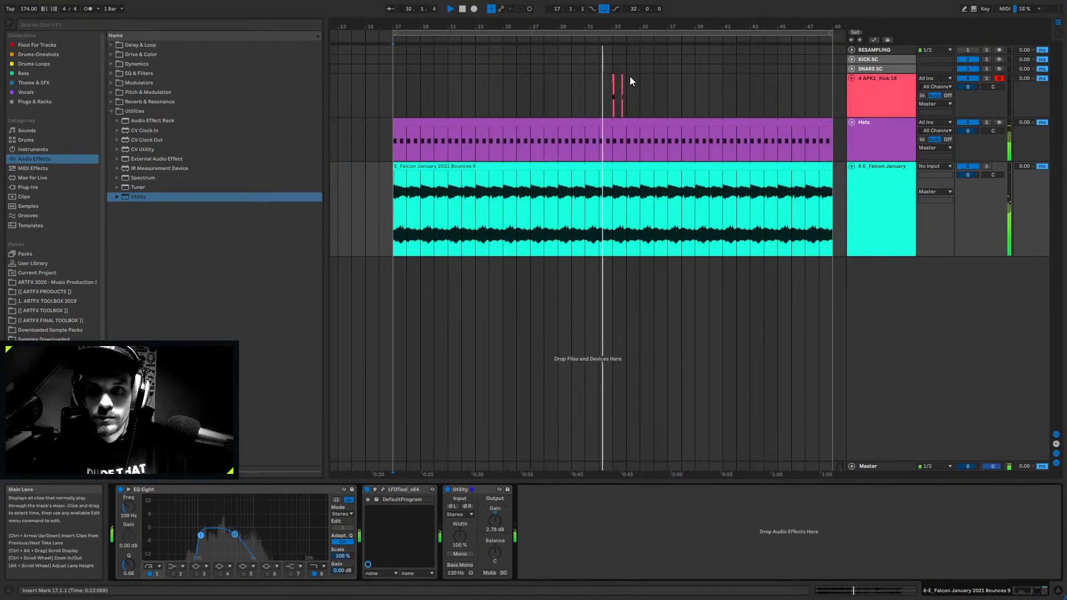
- Duplicate the one-bar kick pattern at bar 33 six times along the kick track
left_click_drag(629, 81, 606, 81)
key("ctrl+d")
key("ctrl+d")
key("ctrl+d")
key("ctrl+d")
key("ctrl+d")
key("ctrl+d")
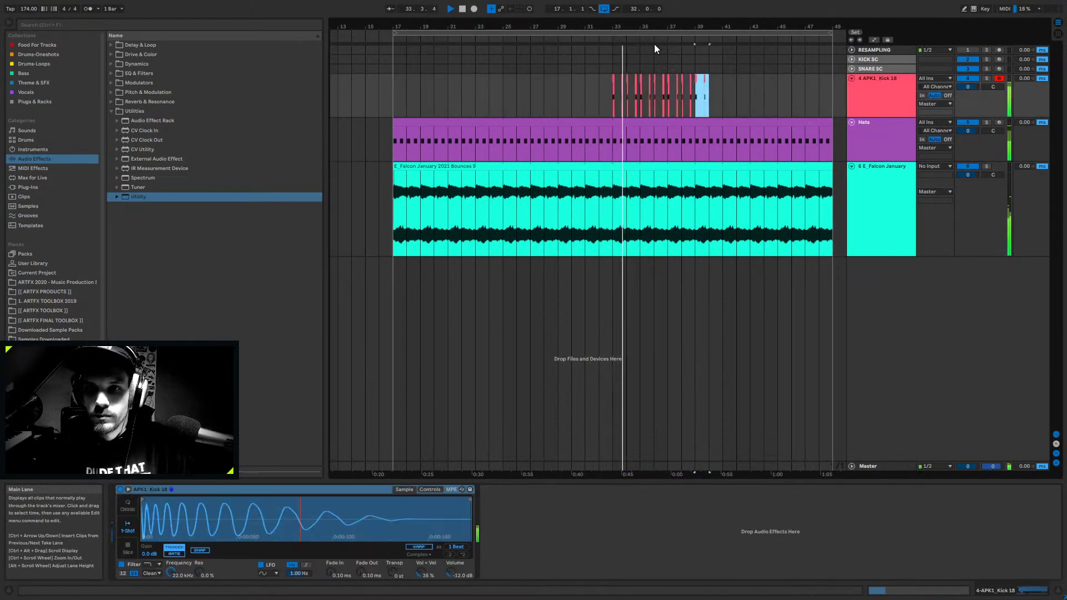
- Duplicate the one-bar kick pattern once more to fill up to bar 41 and select bars 33 to 41
key("ctrl+d")
left_click_drag(654, 45, 647, 238)
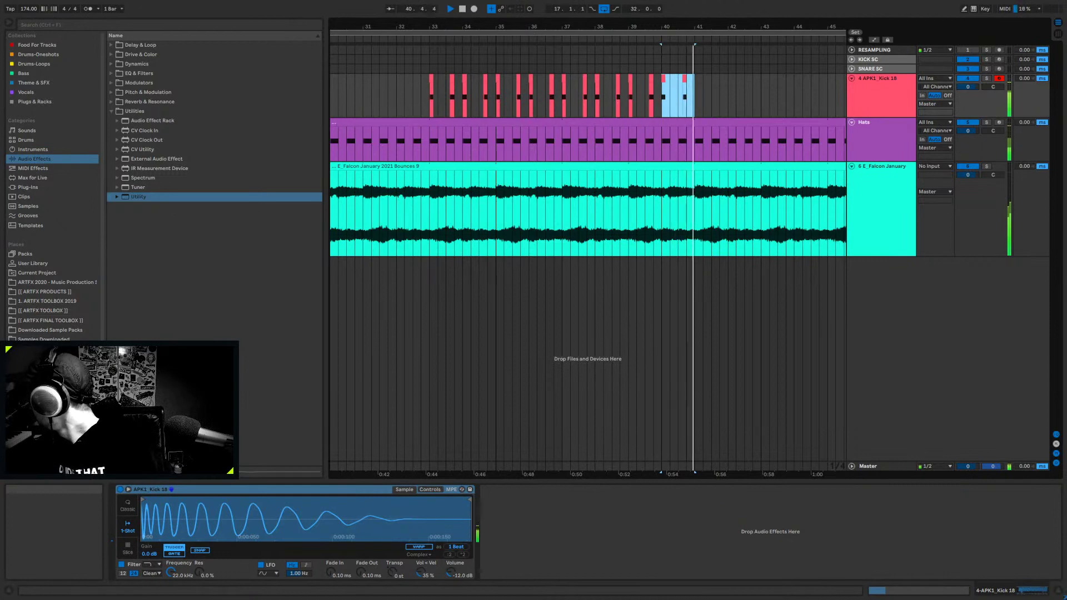
key("space")
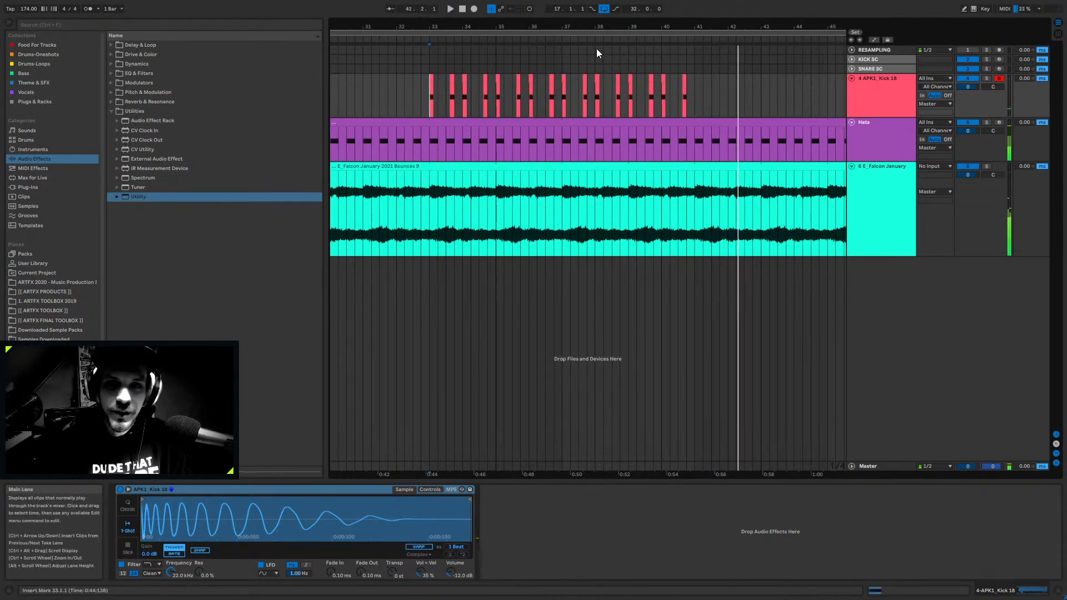
left_click_drag(596, 26, 596, 78)
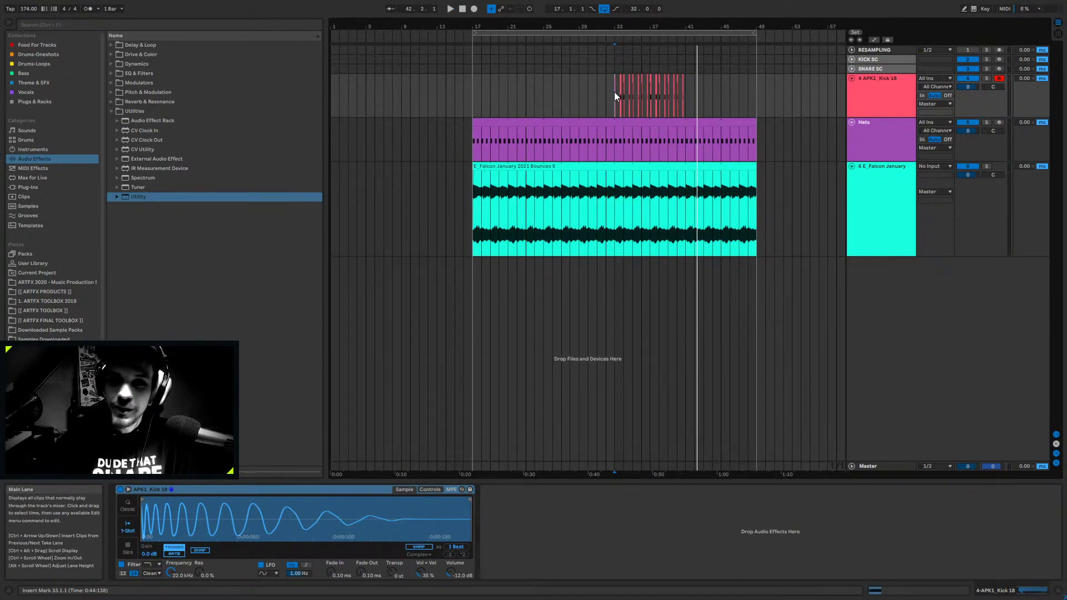
left_click_drag(614, 94, 680, 95)
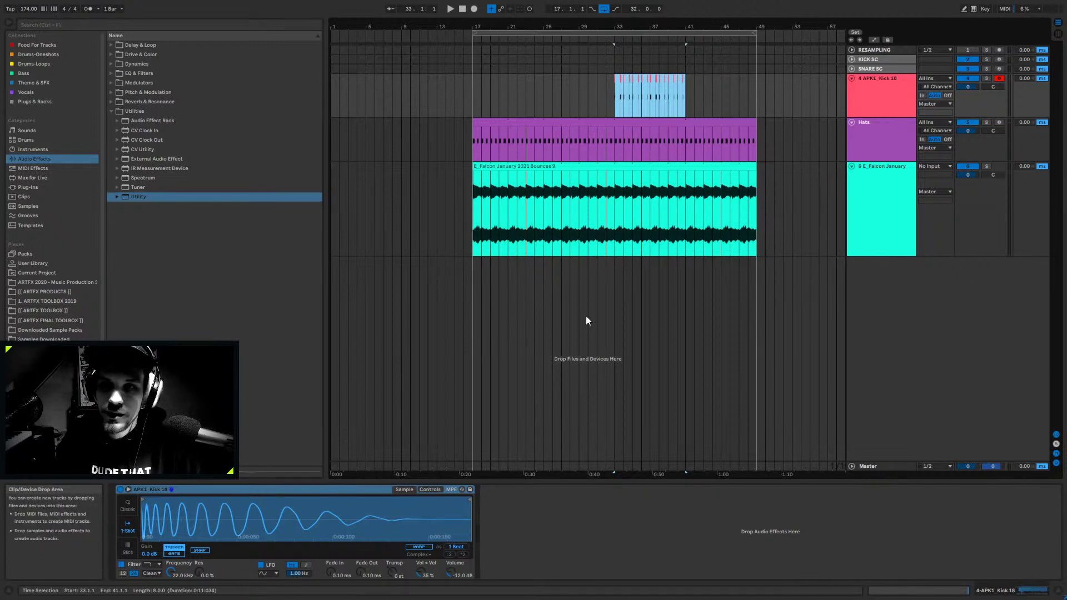
- Play the arrangement from bar 32 and set the kick sampler's Vol < Vel to 0% and its Volume to 0 dB
left_click(883, 103)
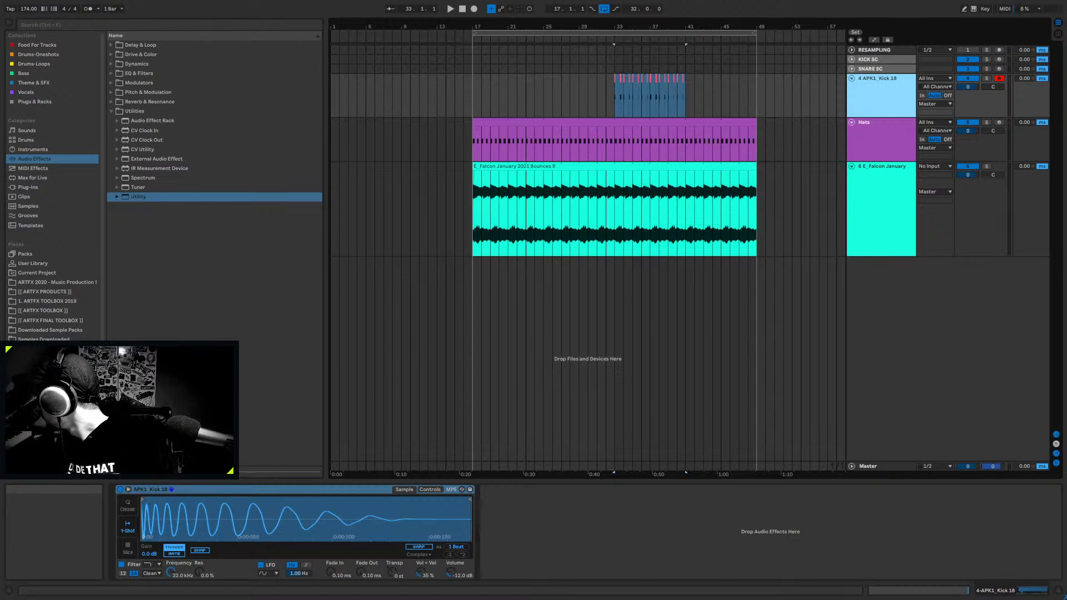
left_click(599, 86)
key("space")
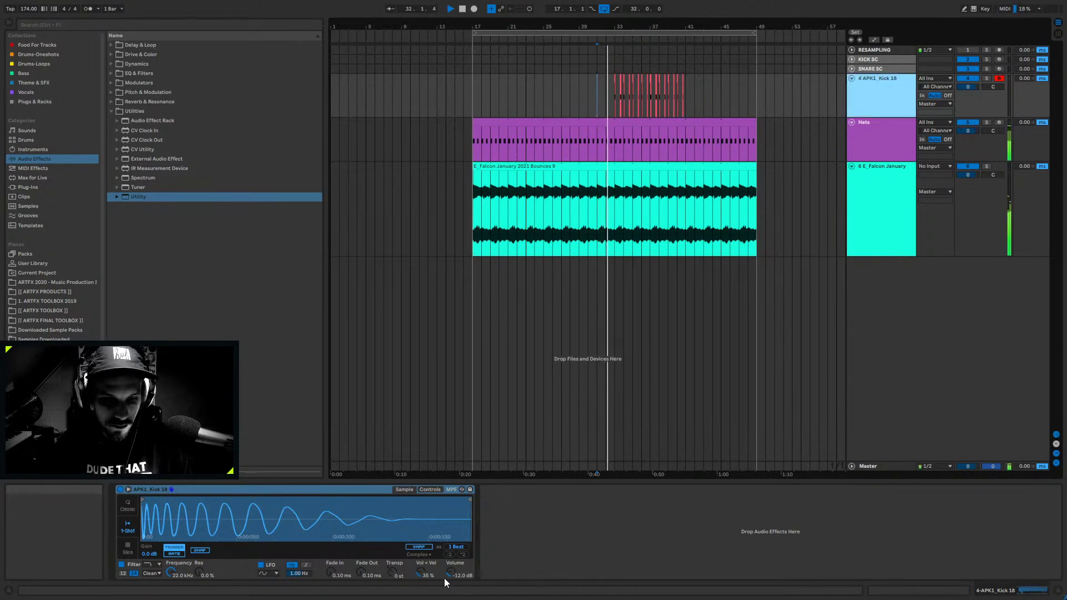
left_click_drag(420, 573, 786, 546)
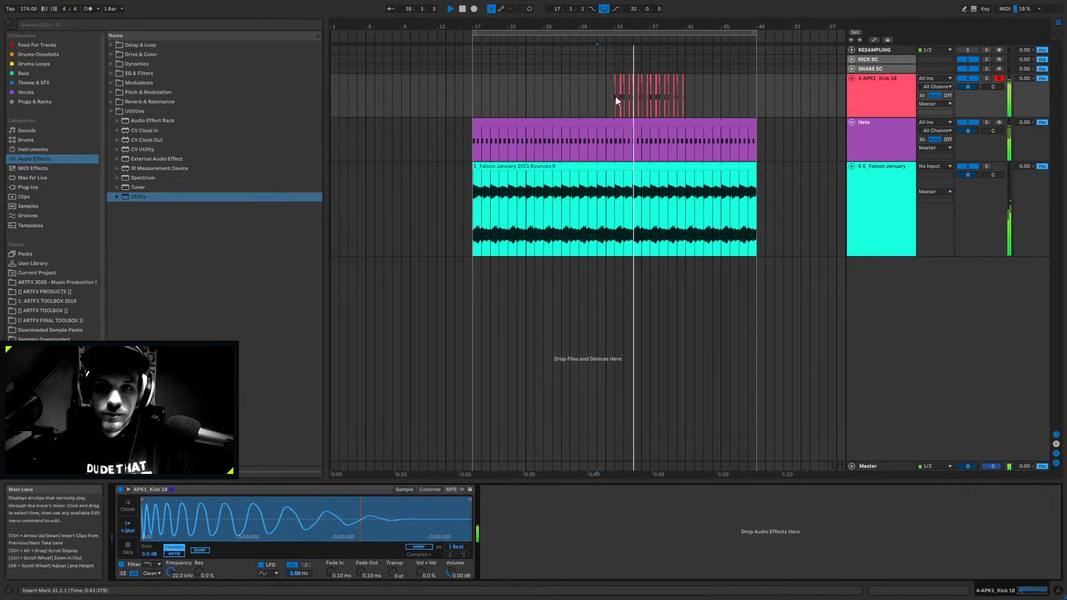
- Duplicate the eight-bar kick pattern to bars 41 to 49 and select all kicks from bar 33 to 49
left_click_drag(615, 96, 686, 92)
key("ctrl+d")
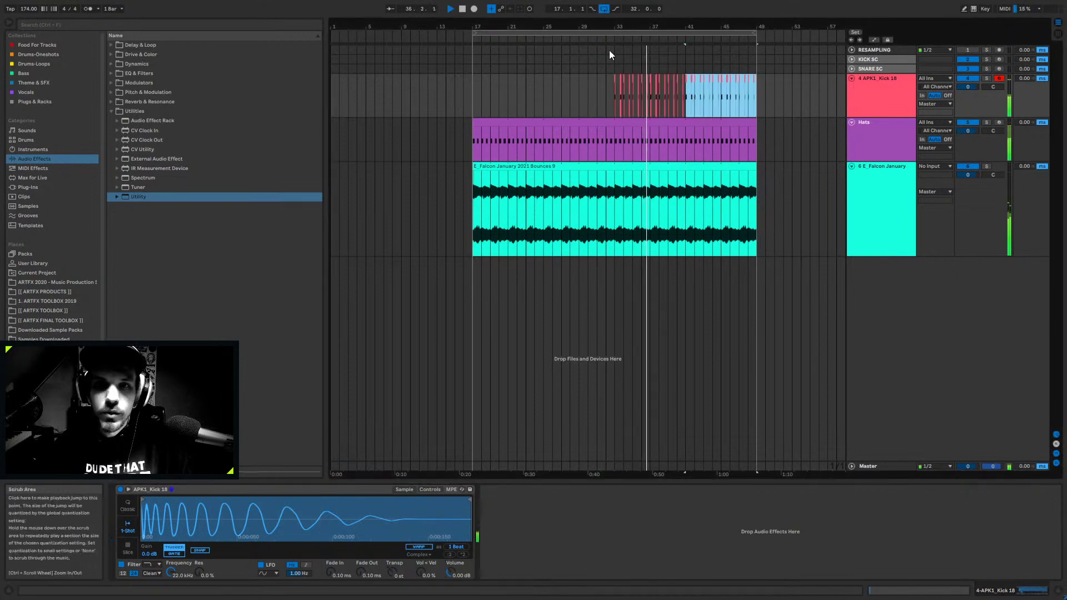
left_click_drag(612, 88, 760, 96)
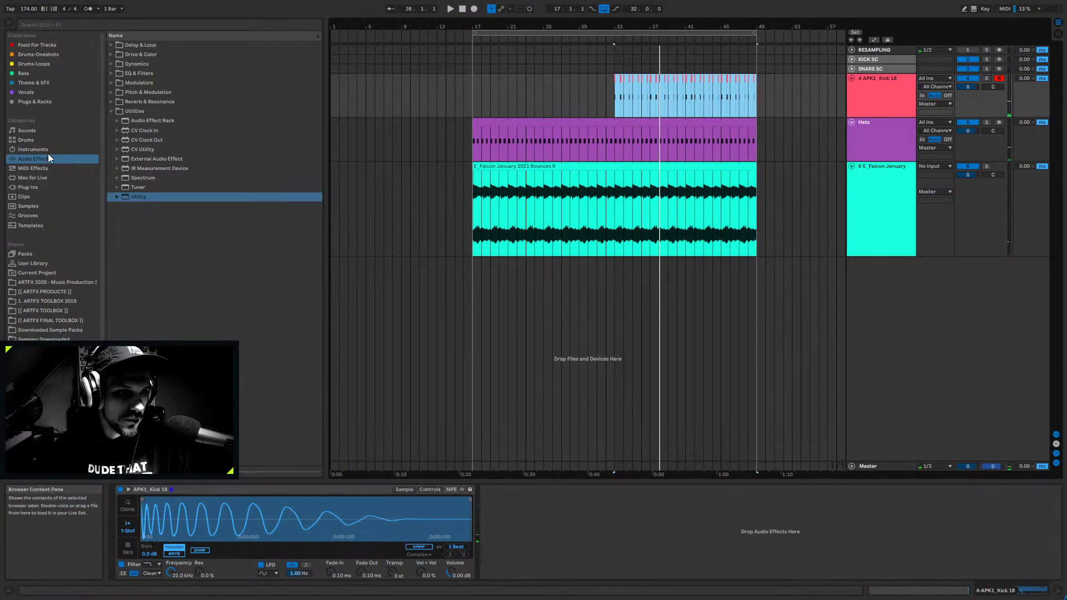
- Audition the APK1 kick samples in the ARTFX 2020 folder to find a replacement for the current kick
left_click(38, 54)
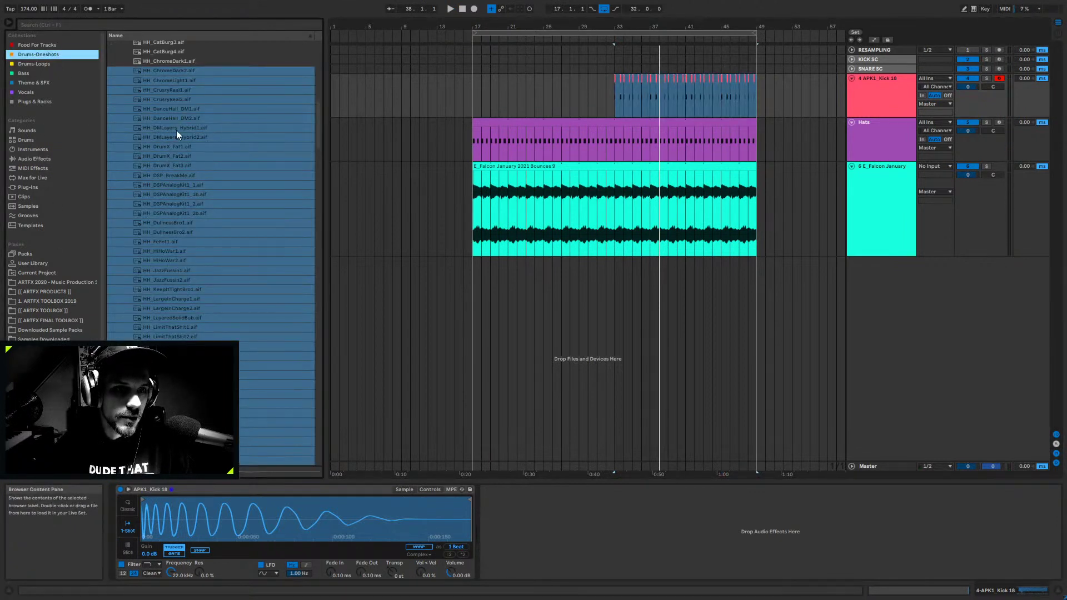
left_click(51, 282)
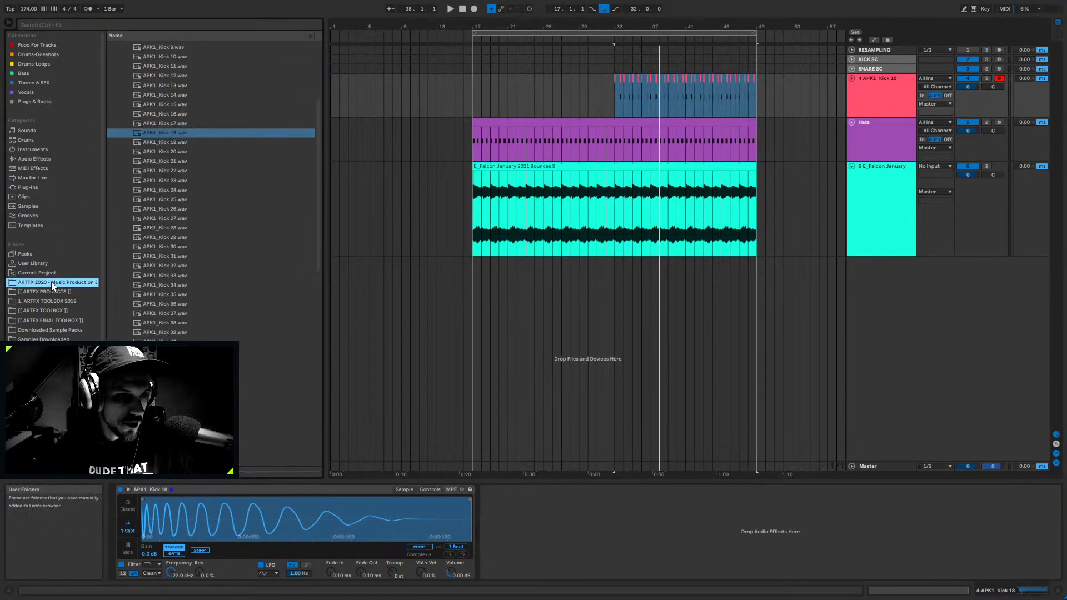
left_click(162, 151)
left_click(179, 199)
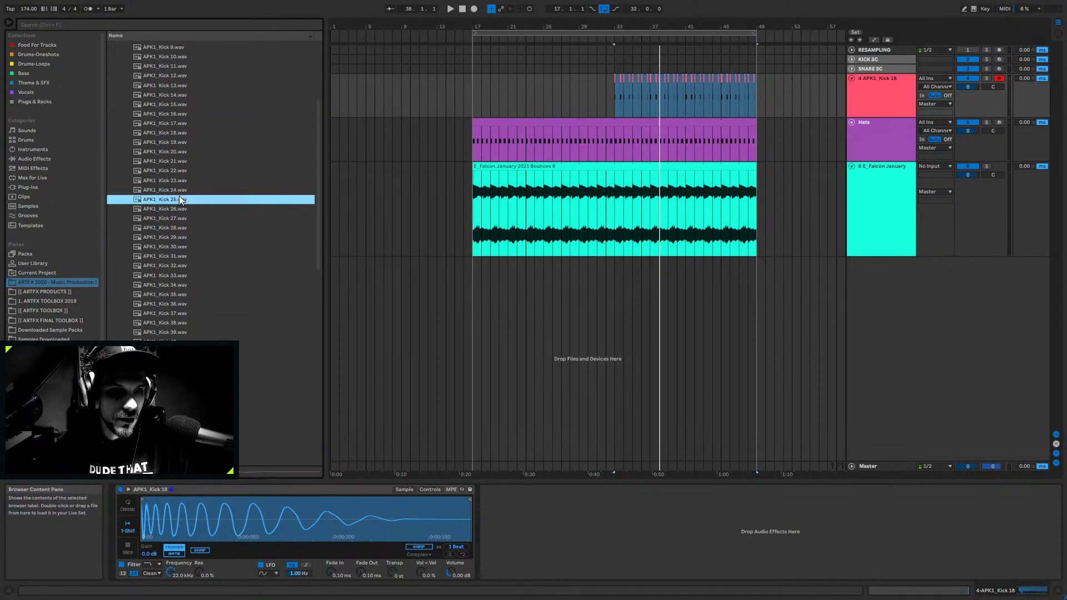
scroll(199, 301, "down", 3)
left_click(186, 225)
scroll(186, 250, "down", 3)
left_click(187, 213)
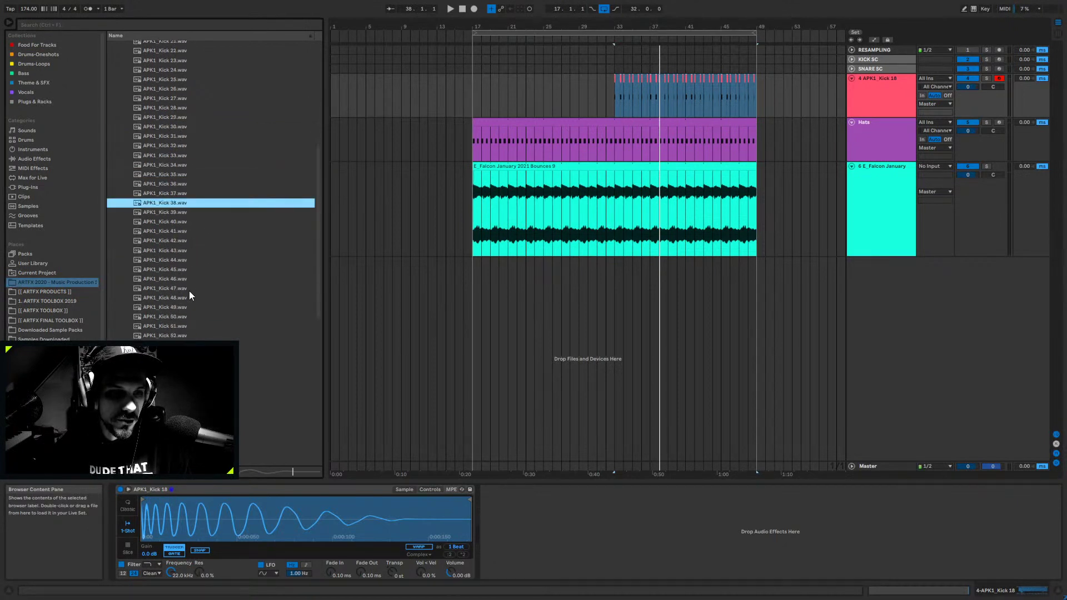
scroll(189, 277, "down", 3)
left_click(181, 238)
scroll(182, 266, "down", 3)
left_click(188, 245)
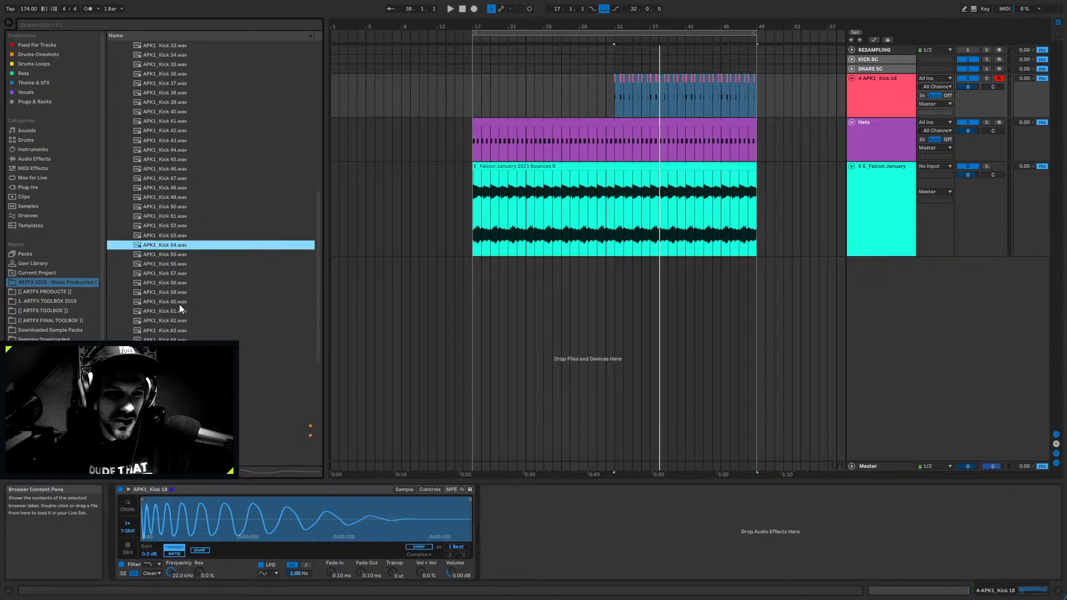
left_click(179, 302)
left_click(177, 275)
left_click(175, 300)
left_click(177, 339)
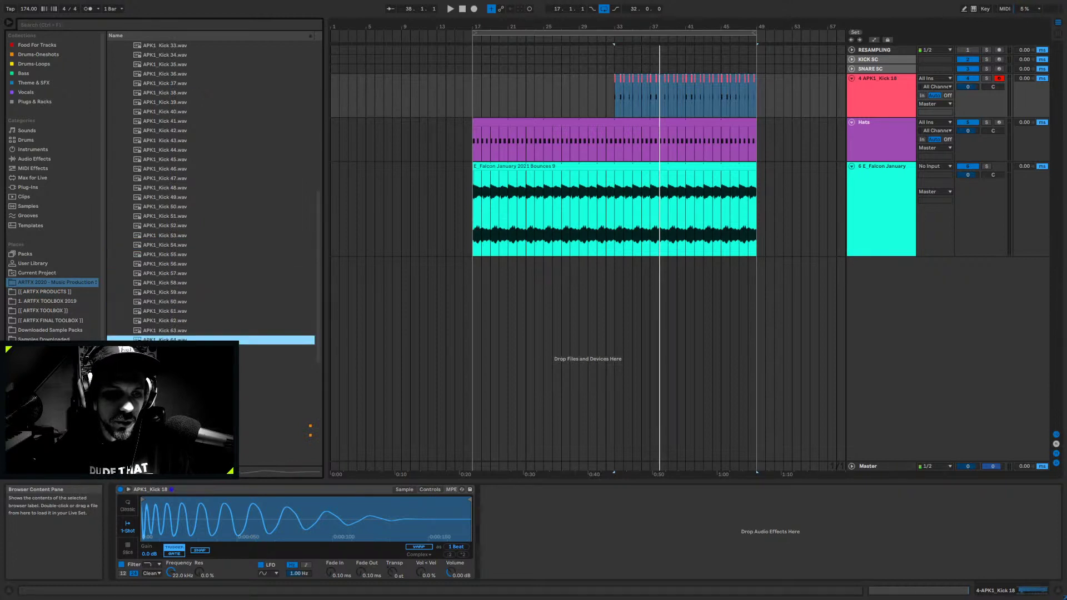
left_click(177, 358)
left_click(172, 246)
scroll(178, 302, "up", 4)
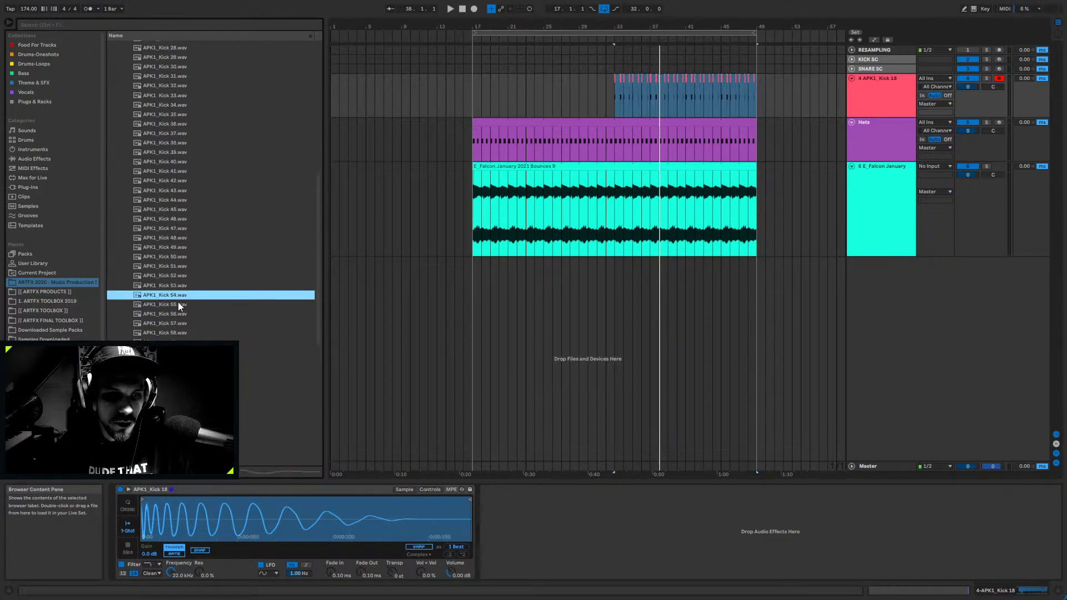
left_click(178, 275)
scroll(178, 274, "up", 2)
left_click(177, 292)
- Replace the kick sampler's sample with APK1_Kick 44.wav and play the arrangement from bar 33
left_click(170, 331)
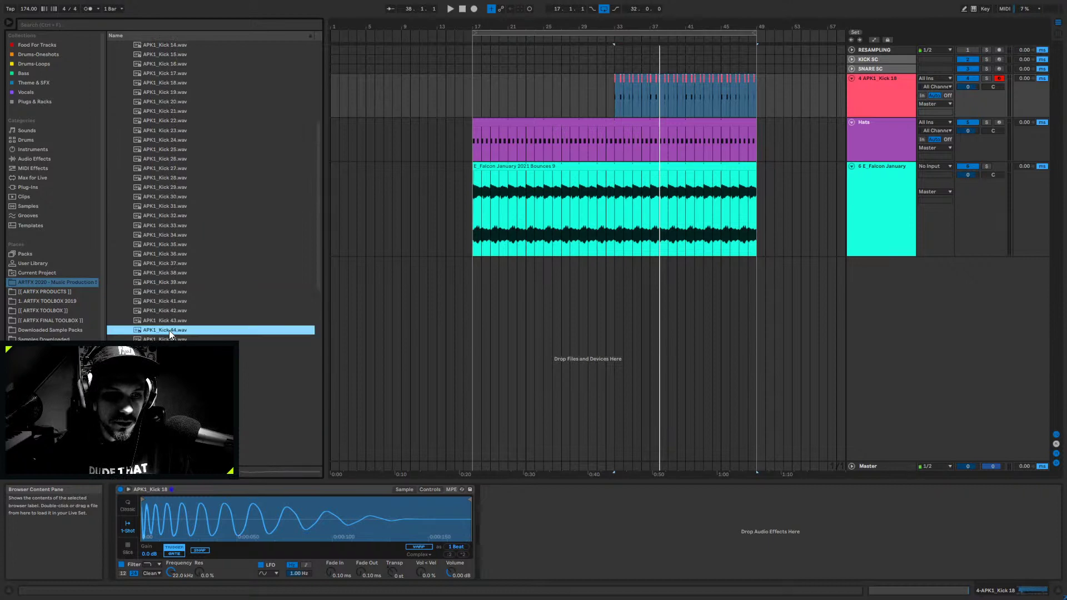
left_click_drag(228, 499, 229, 500)
key("space")
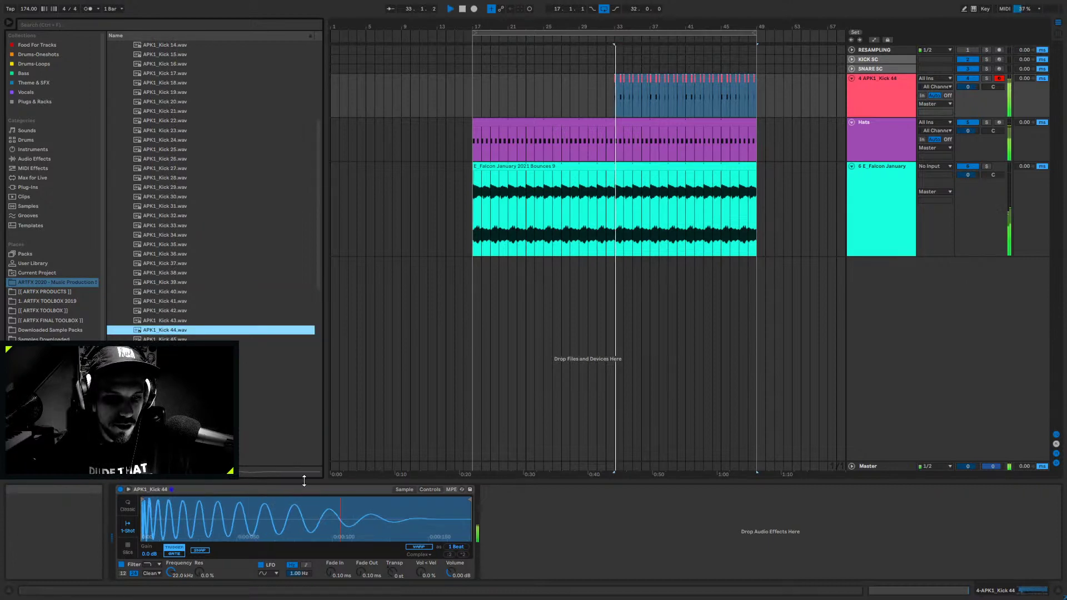
- Add an EQ Eight after the kick sampler and enable band 8 as a high cut at about 3.6 kHz
left_click(14, 158)
left_click(111, 111)
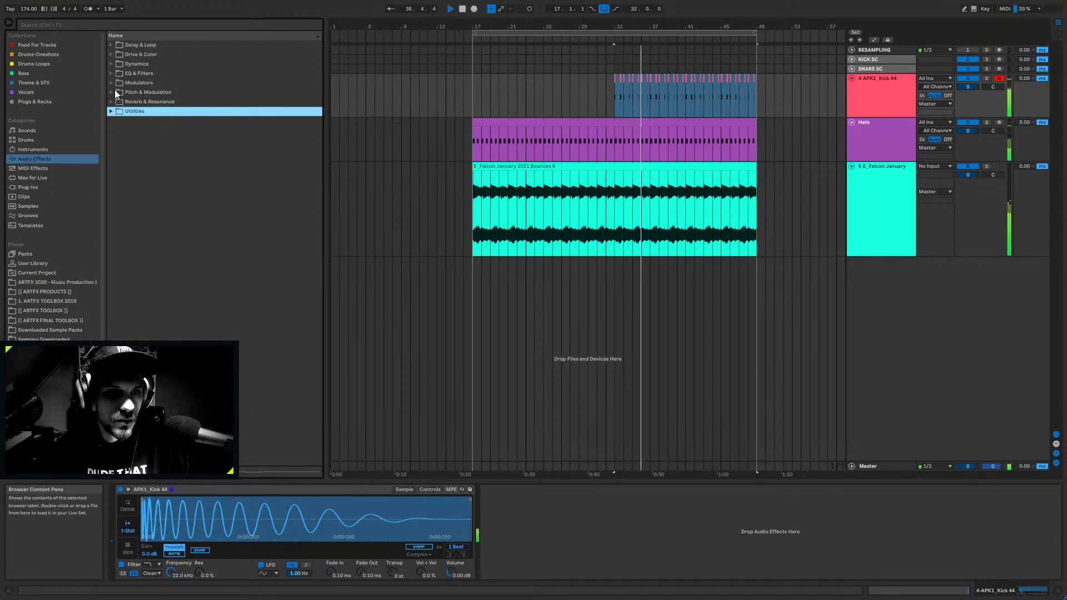
left_click(112, 73)
left_click_drag(135, 101, 666, 536)
left_click(679, 574)
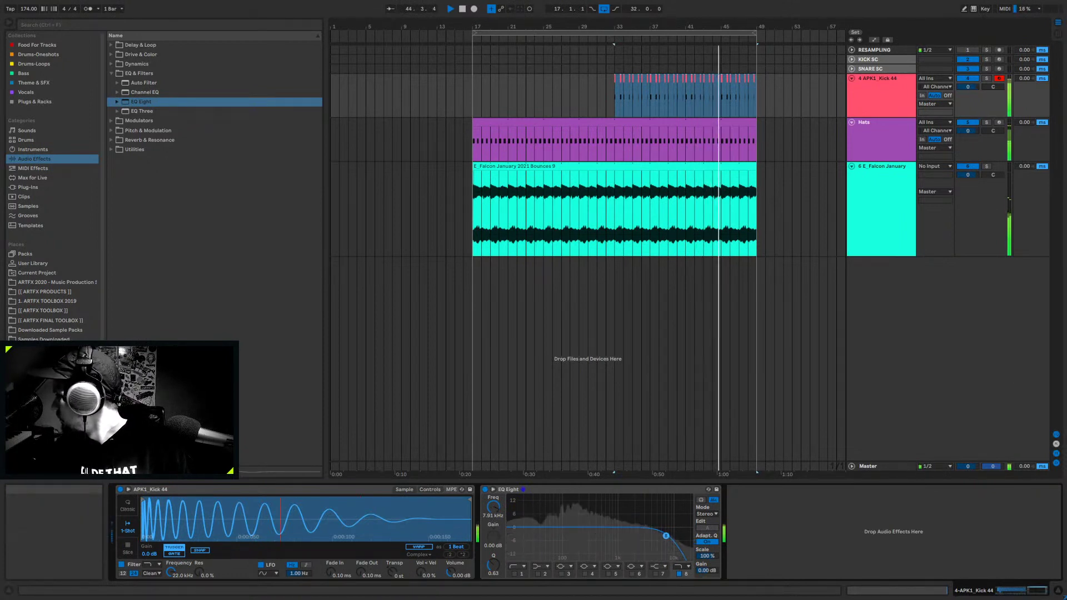
mouse_move(665, 536)
left_mouse_down()
mouse_move(596, 534)
mouse_move(662, 534)
mouse_move(648, 536)
left_mouse_up()
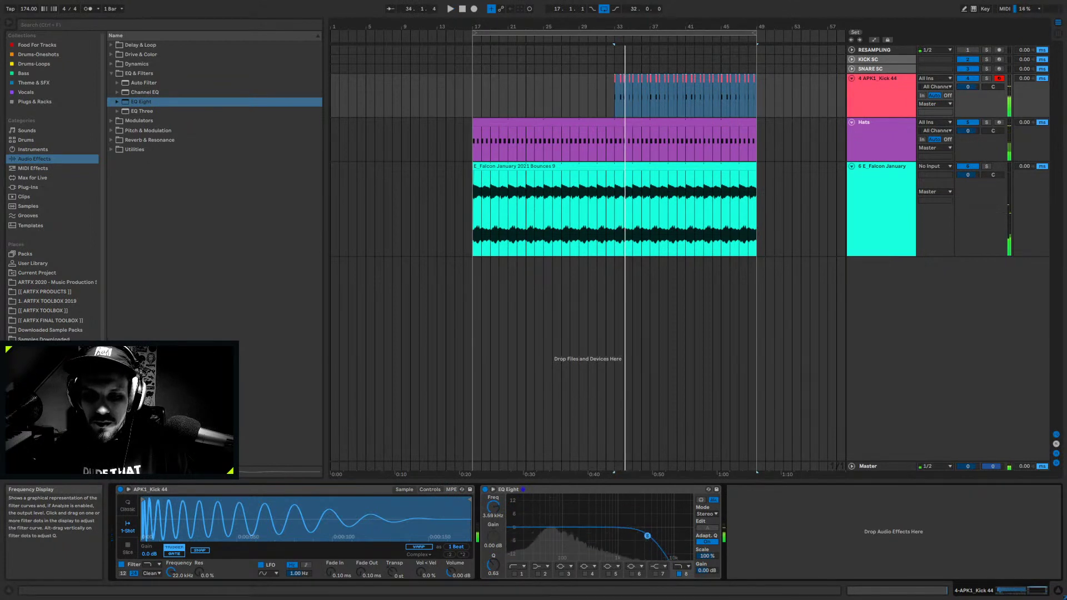
- Enable EQ Eight's band 5 on the kick, cut it about 6.3 dB at 2.55 kHz, and stop playback
left_click(608, 574)
left_click_drag(644, 539, 639, 539)
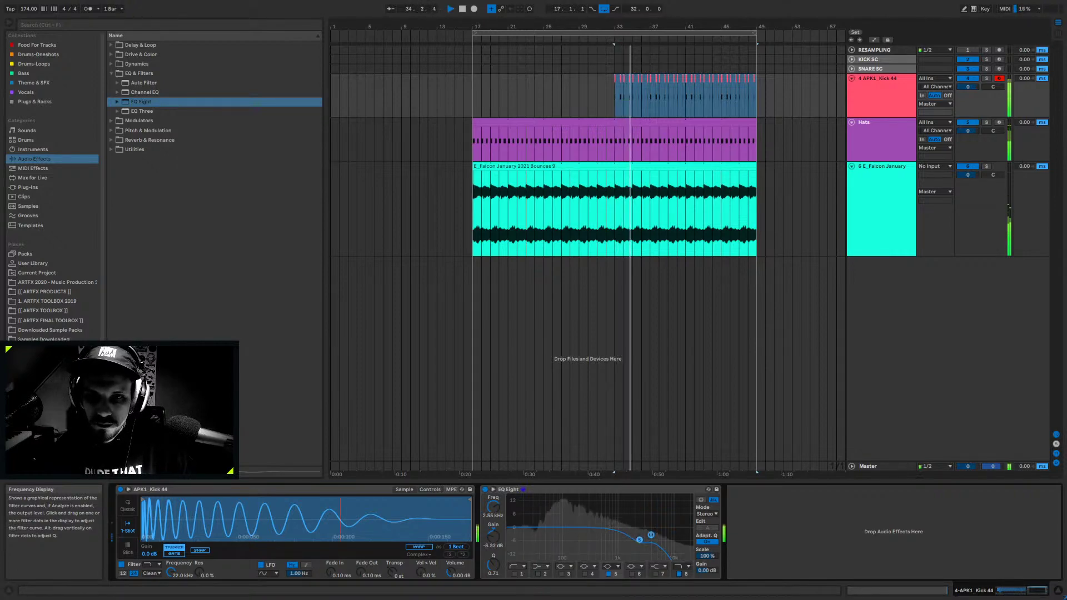
key("space")
- Delete every kick hit after the first one at bar 33
left_click_drag(618, 25, 592, 155)
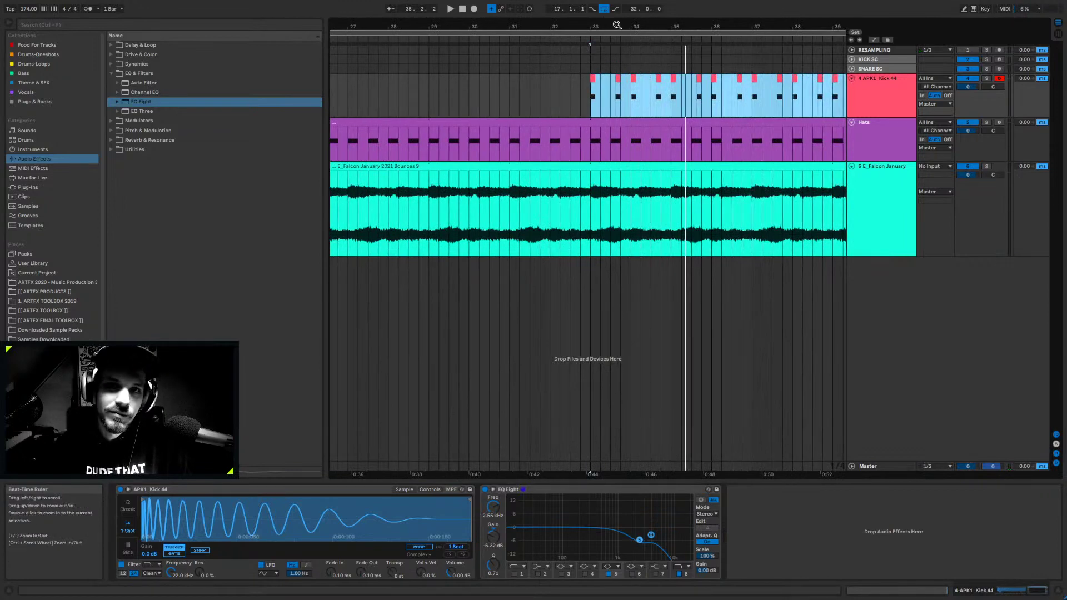
scroll(556, 83, "down", 5)
left_click_drag(520, 100, 688, 103)
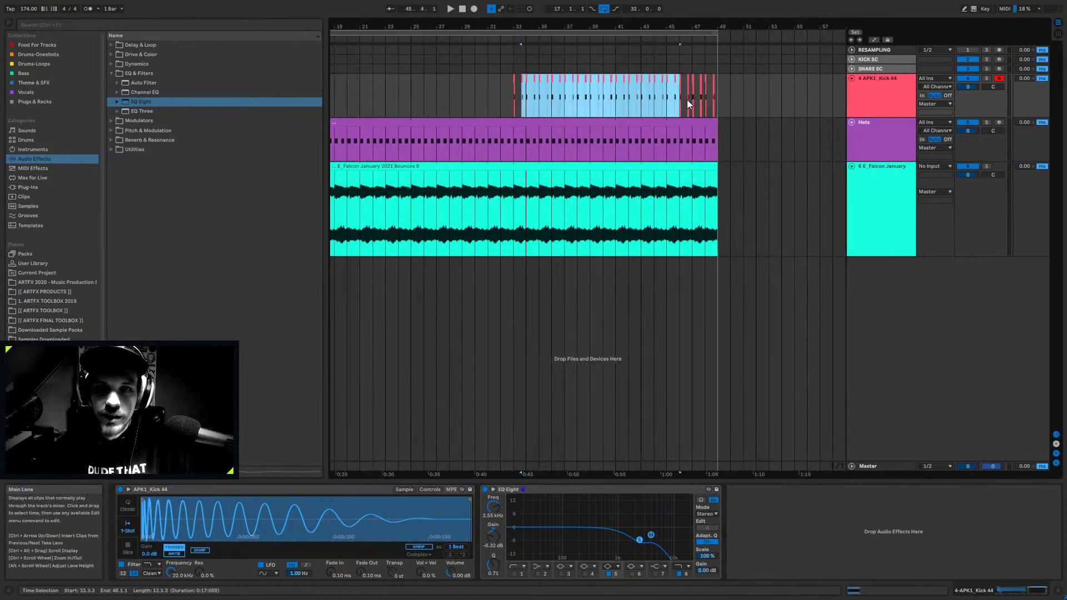
key("Delete")
- Duplicate the bar holding the single kick at bar 33 seven times along the kick track
left_click_drag(521, 91, 509, 91)
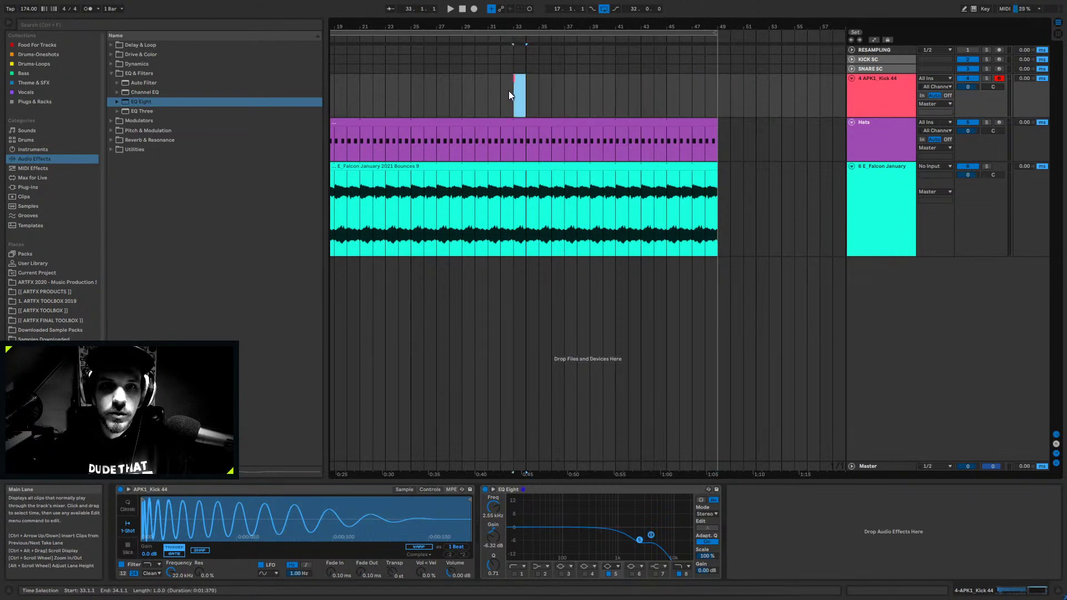
key("ctrl+d")
key("ctrl+d")
key("ctrl+d")
key("ctrl+d")
key("ctrl+d")
key("ctrl+d")
key("ctrl+d")
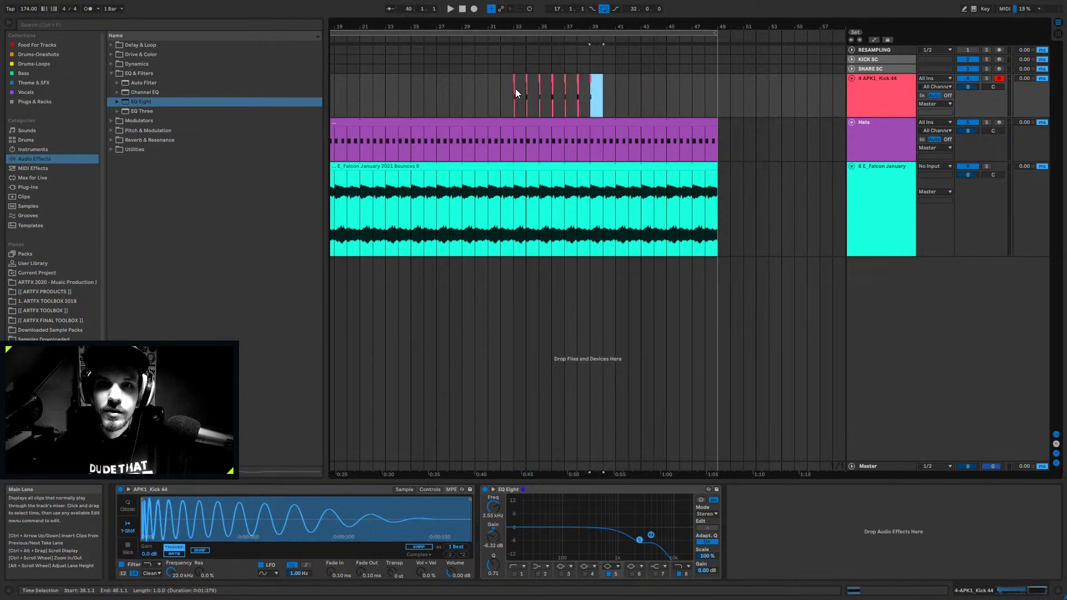
- Play the arrangement from bar 32 to hear one kick per bar against the hats and pad
left_click(499, 95)
key("space")
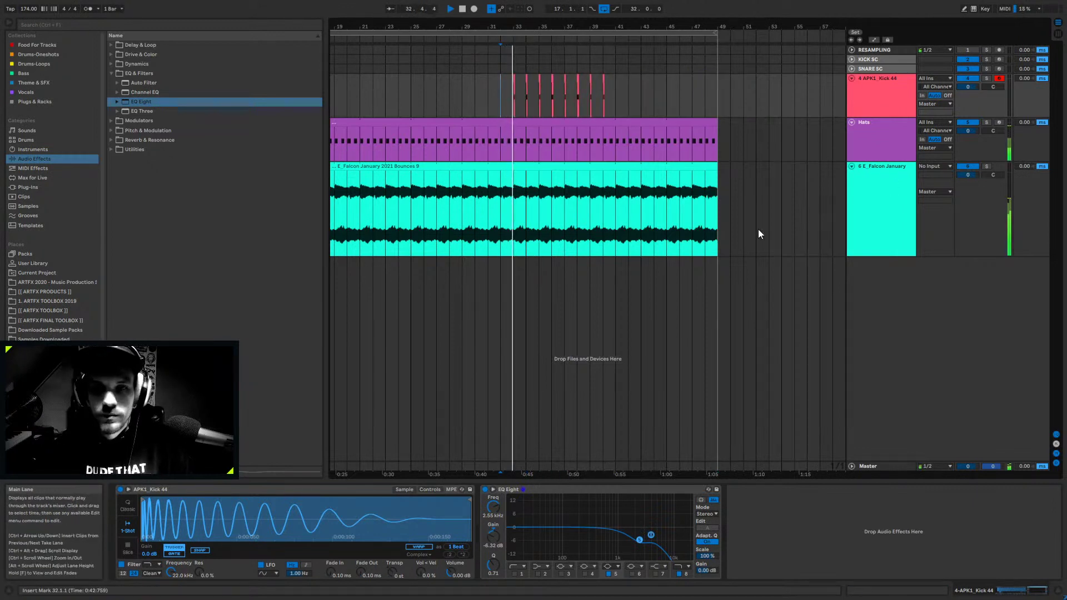
left_click_drag(556, 27, 556, 89)
key("space")
- Undo the single-kick duplications and the deletion of the other kick hits
key("ctrl+z")
key("ctrl+z")
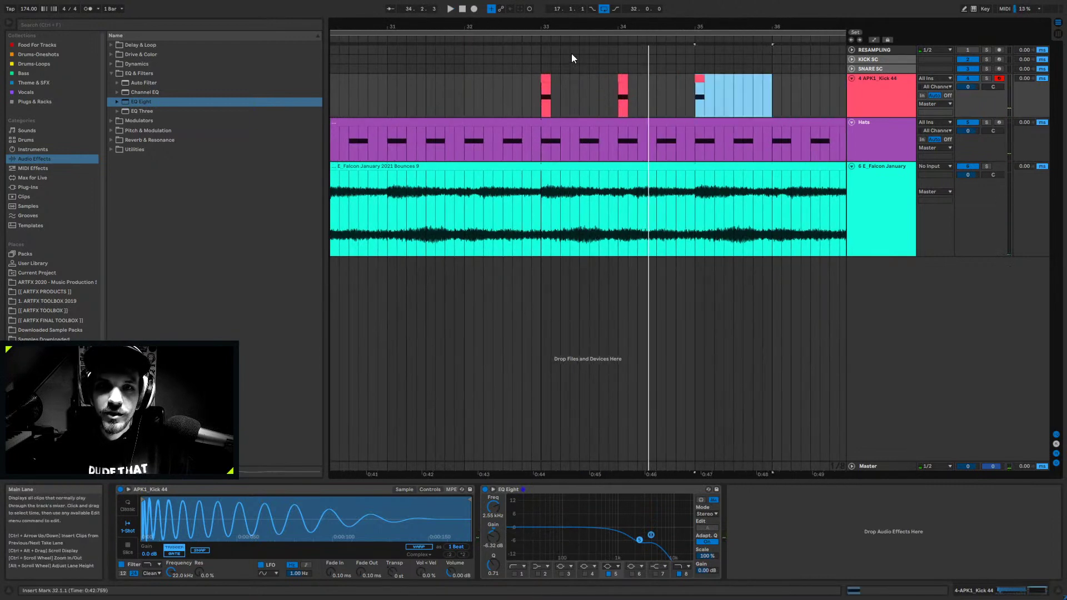
left_click_drag(582, 46, 581, 20)
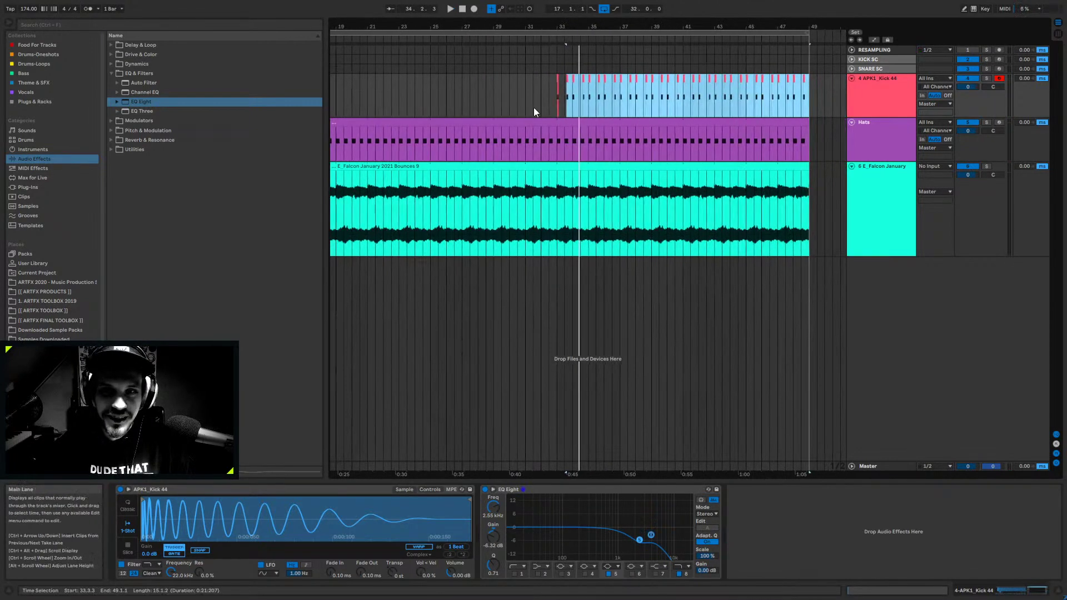
- Play the arrangement from about bar 30 to check the full kick pattern, then return to bar 17 and stop
left_click(518, 106)
key("space")
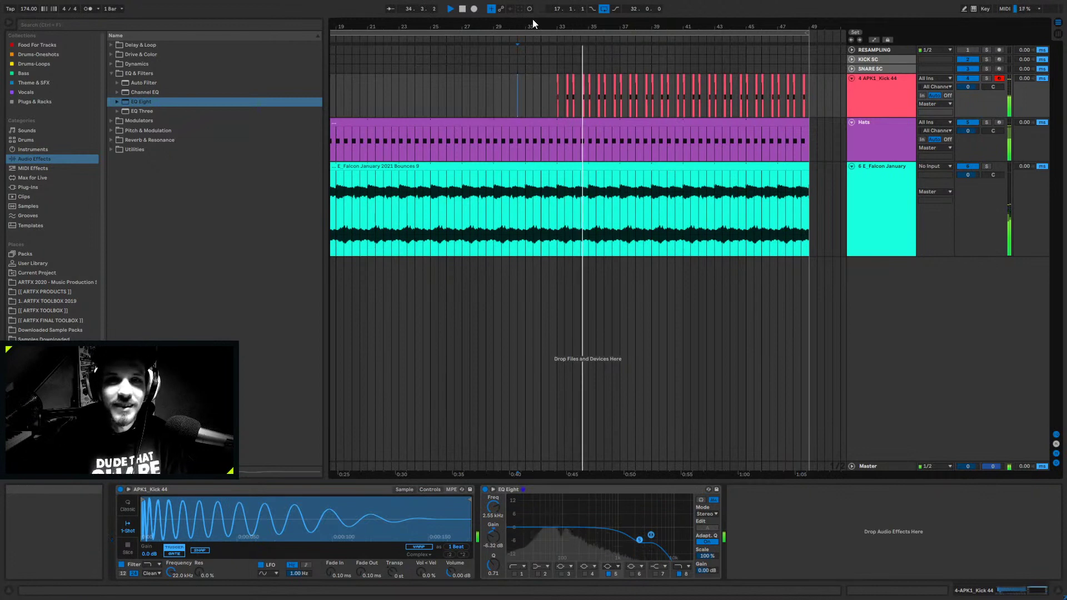
left_click_drag(532, 19, 533, 12)
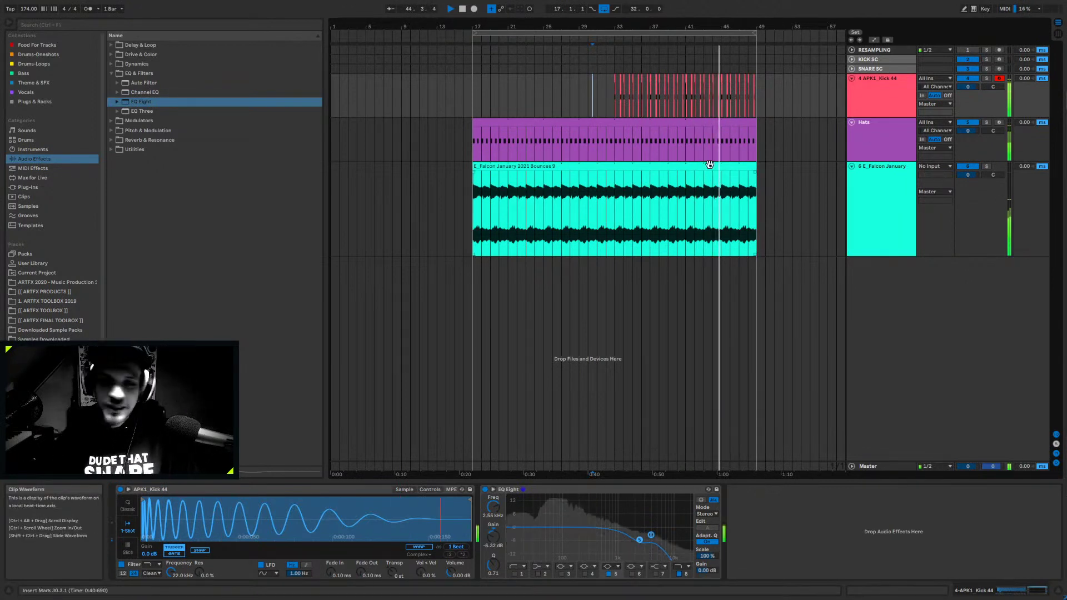
left_click(613, 99)
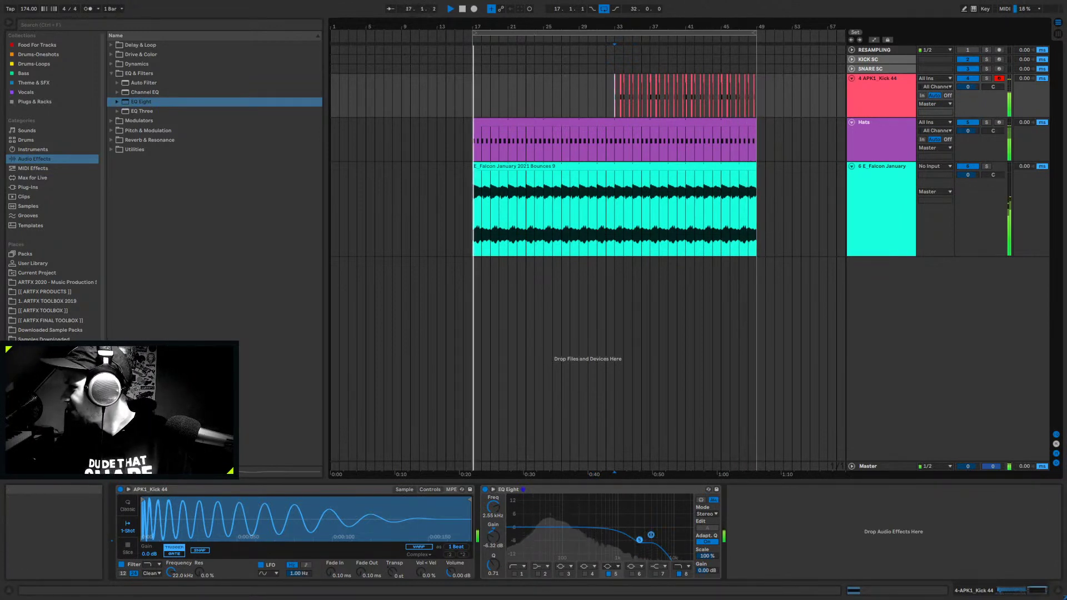
left_click(474, 99)
key("space")
- Reduce the height of the E_Falcon January track and load the Serum_x64 synth onto a new MIDI track below it
left_click(883, 113)
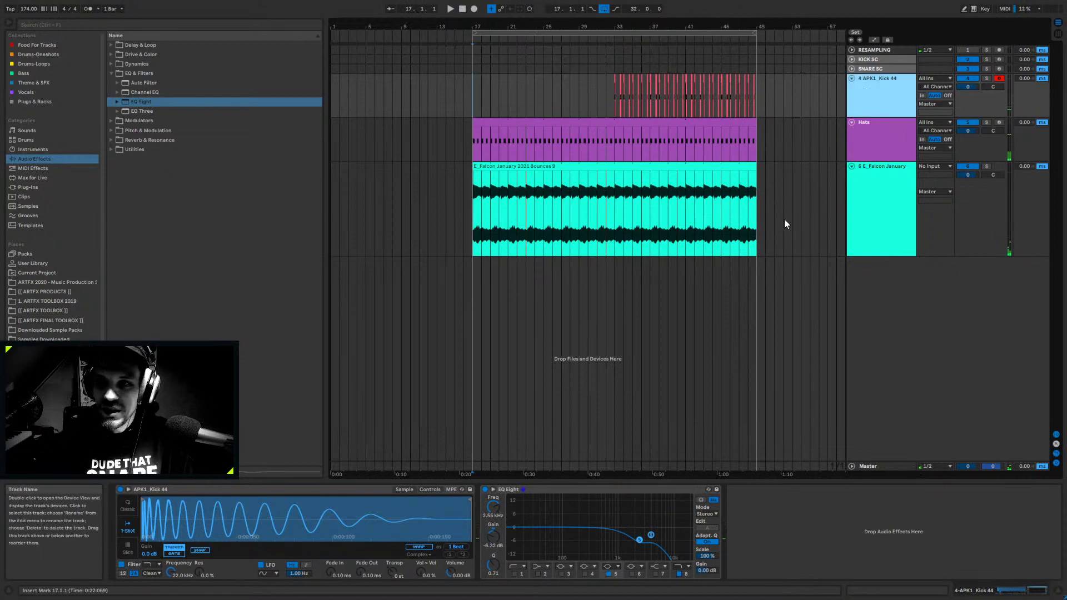
left_click_drag(883, 256, 880, 206)
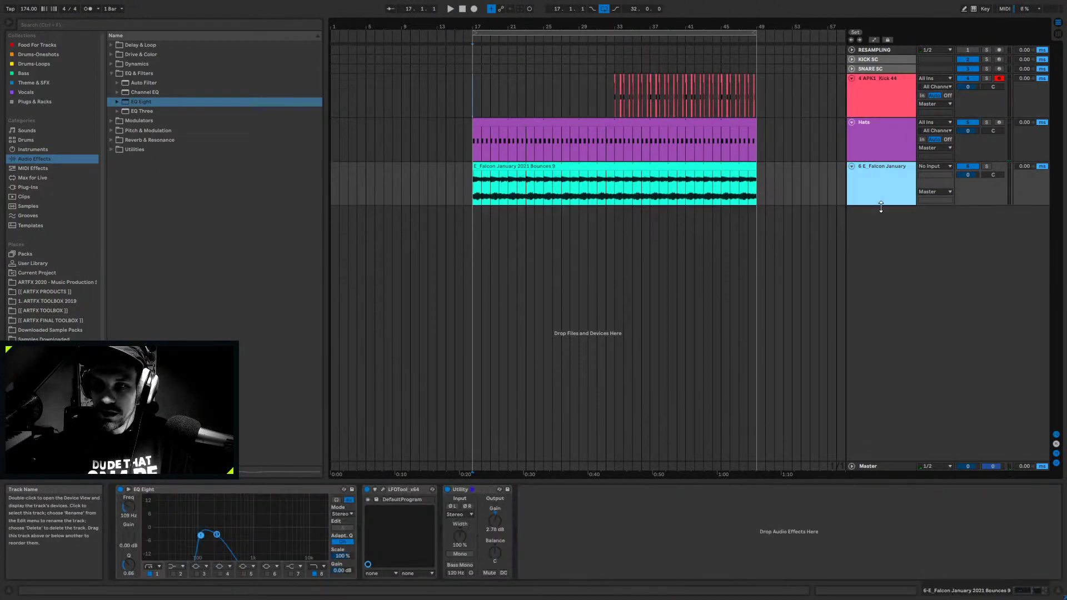
left_click(31, 179)
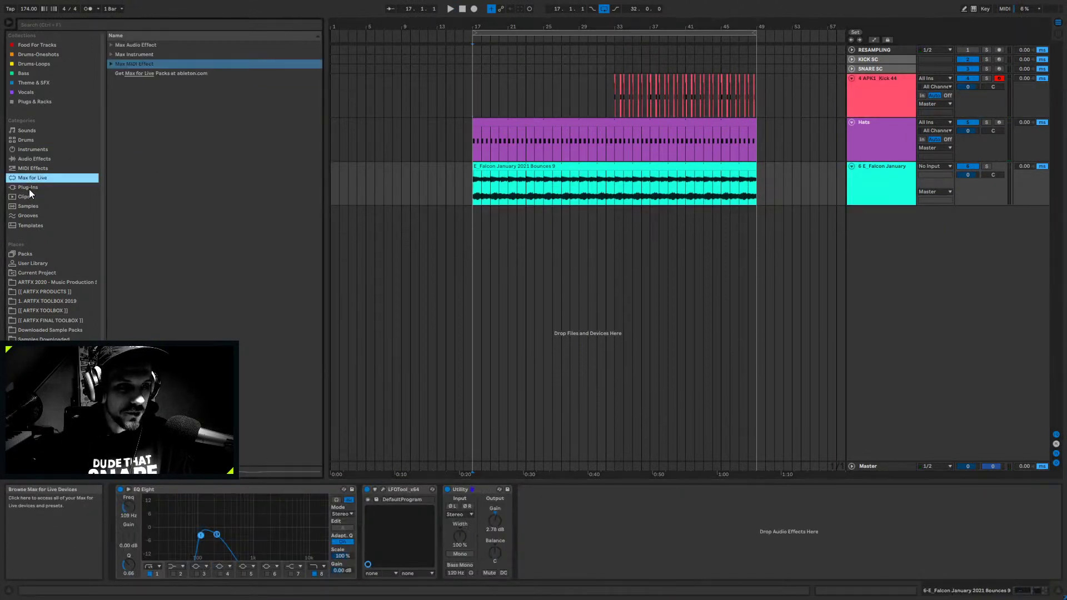
left_click(29, 189)
left_click(117, 55)
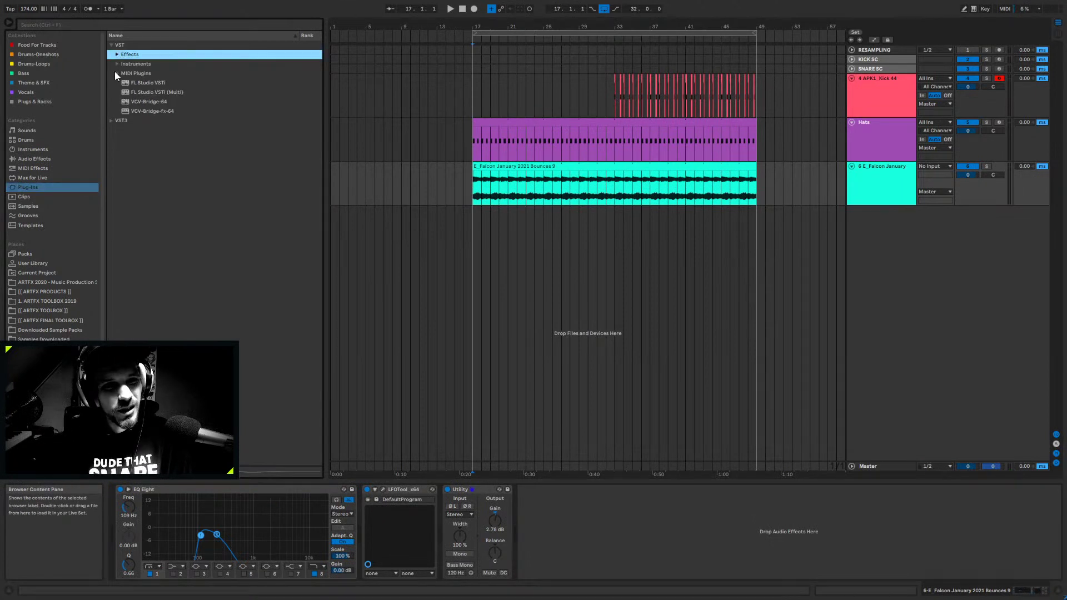
left_click(117, 64)
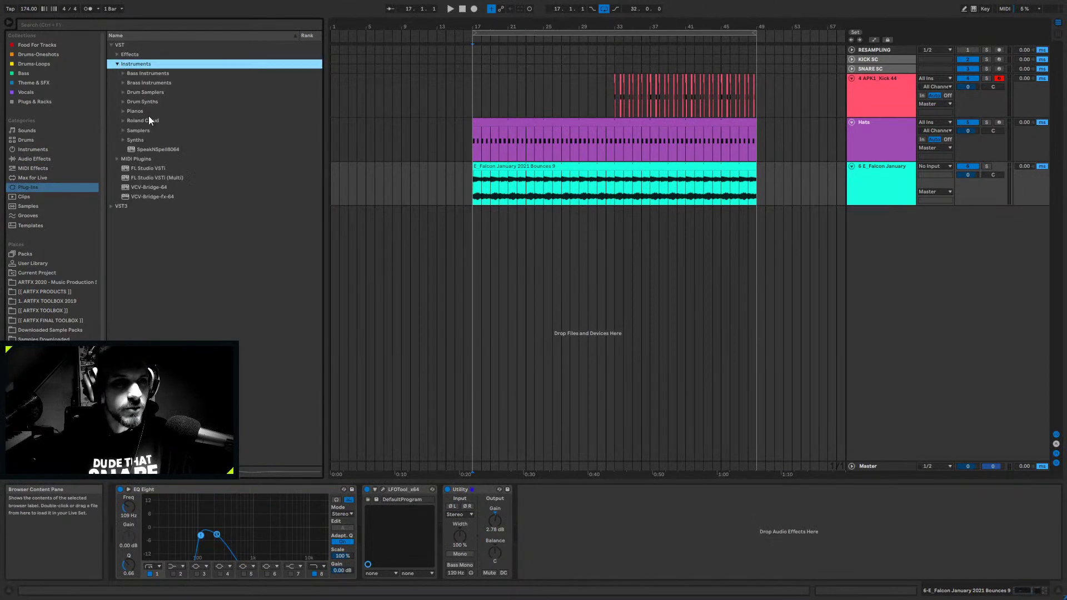
left_click(124, 138)
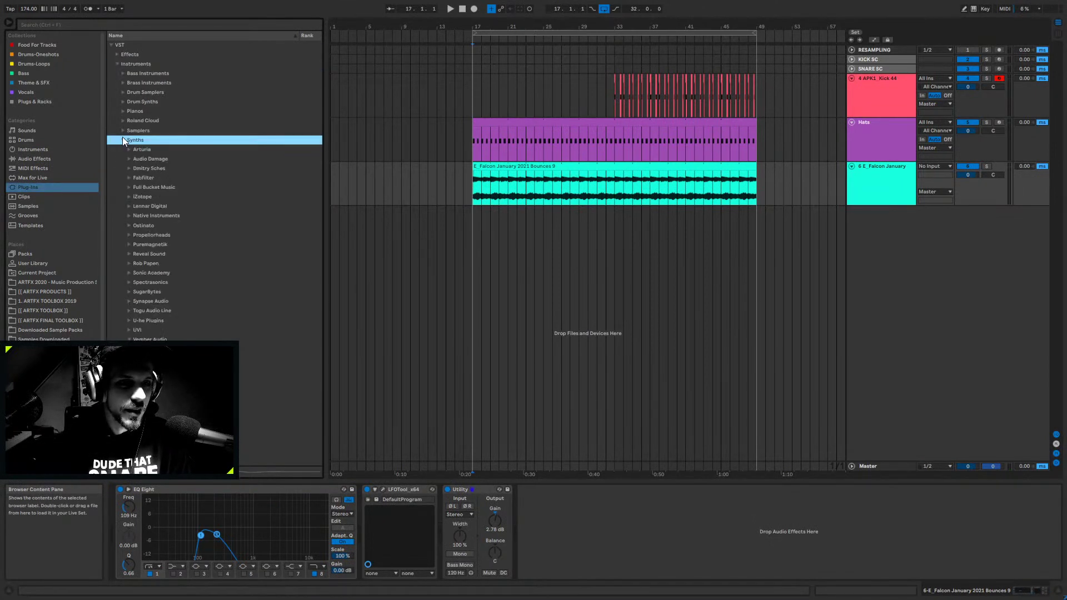
left_click(132, 339)
left_click(139, 378)
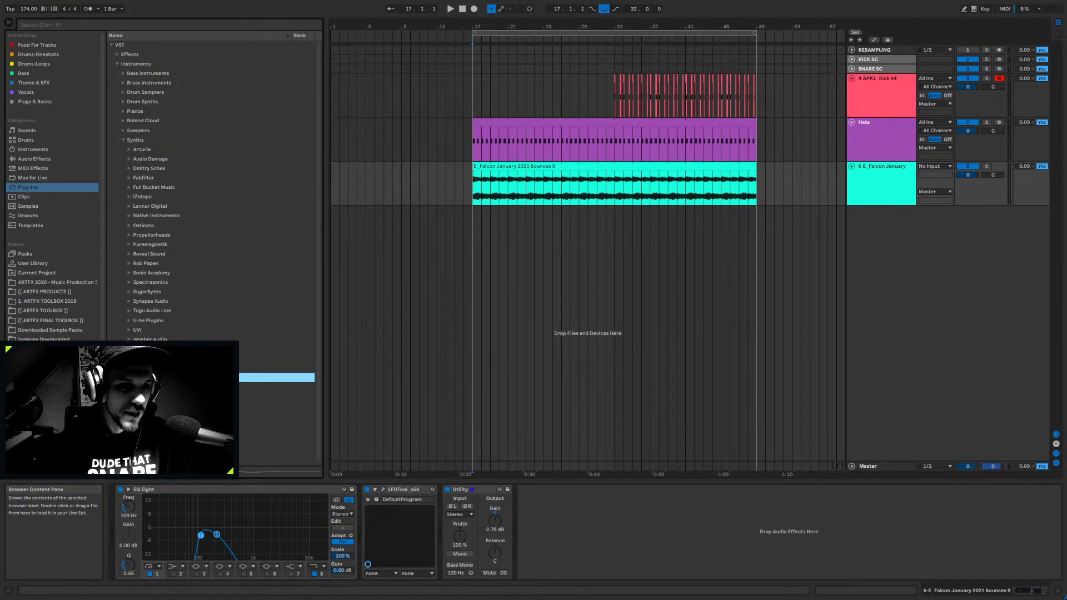
left_click_drag(277, 387, 741, 257)
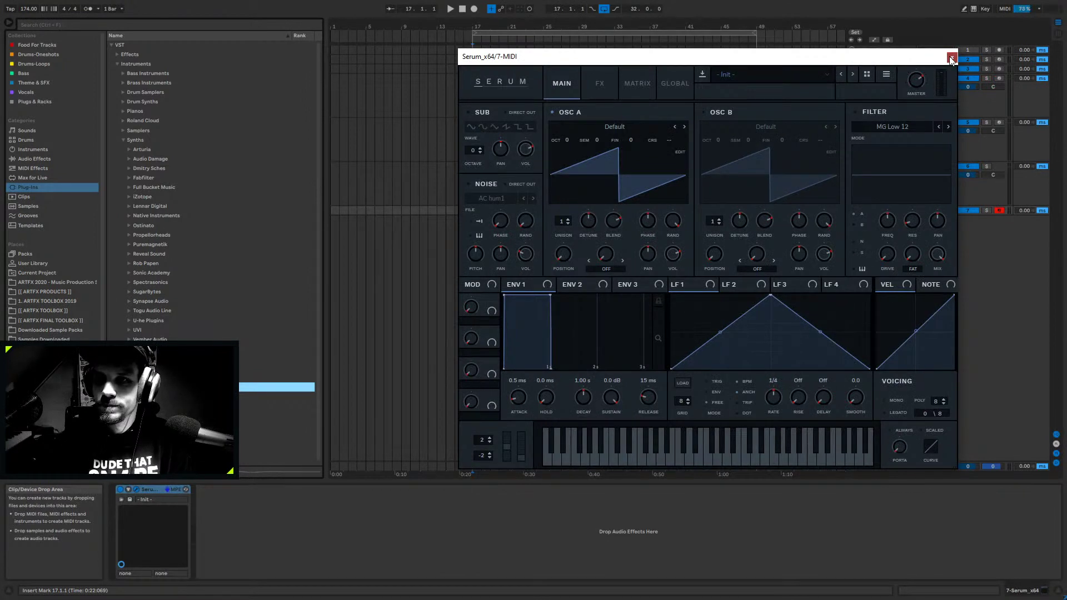
left_click(951, 58)
left_click(851, 211)
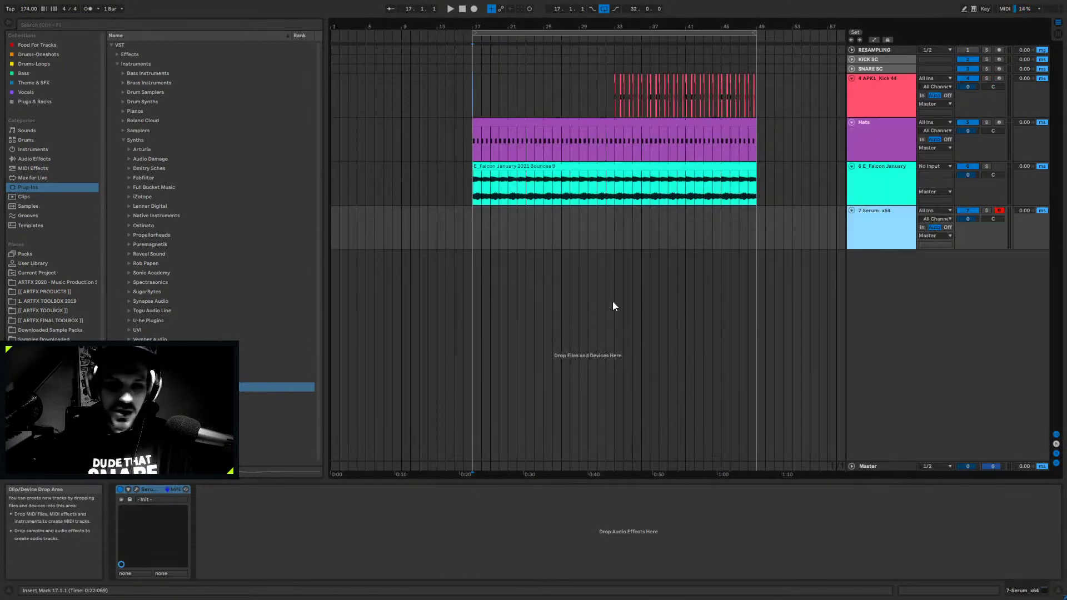
- Copy the kick clips from bars 33 to 49 onto the KICK SC track and assign that track's color to them
left_click(886, 105)
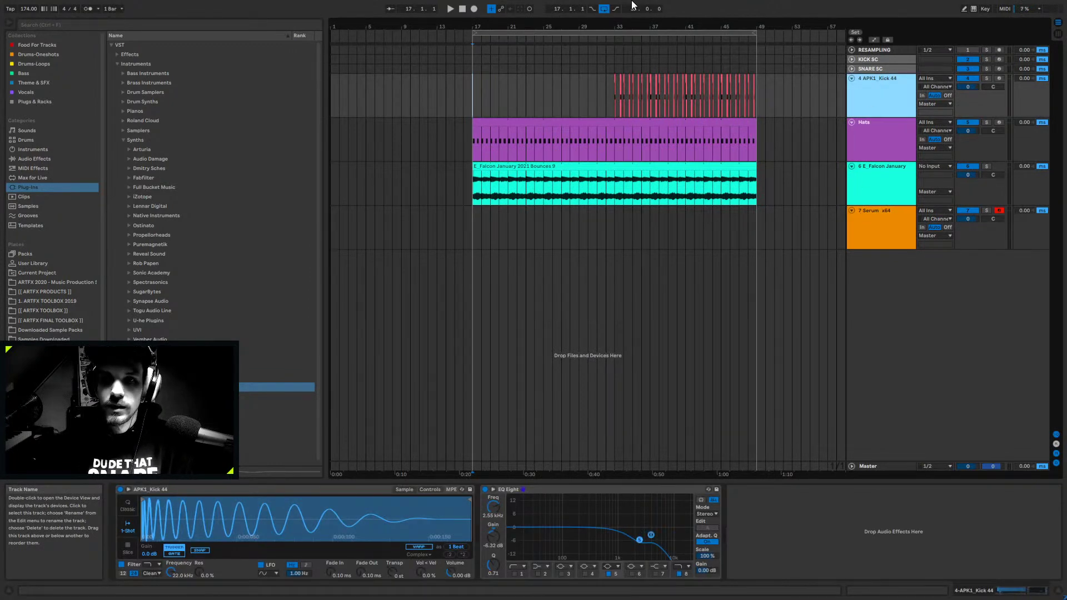
left_click_drag(632, 26, 632, 38)
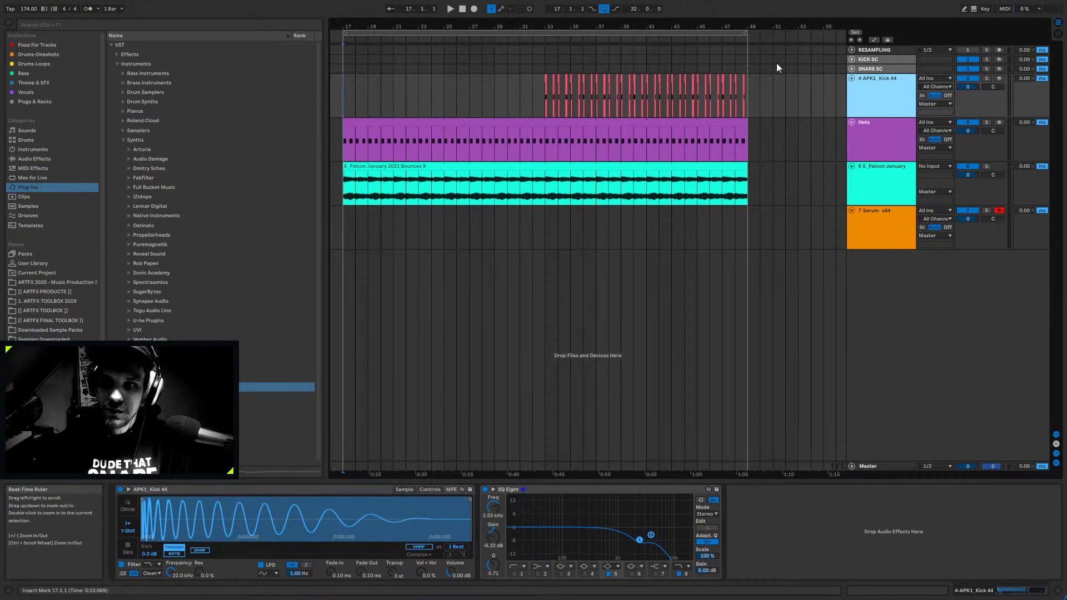
left_click_drag(753, 98, 547, 59)
right_click(870, 61)
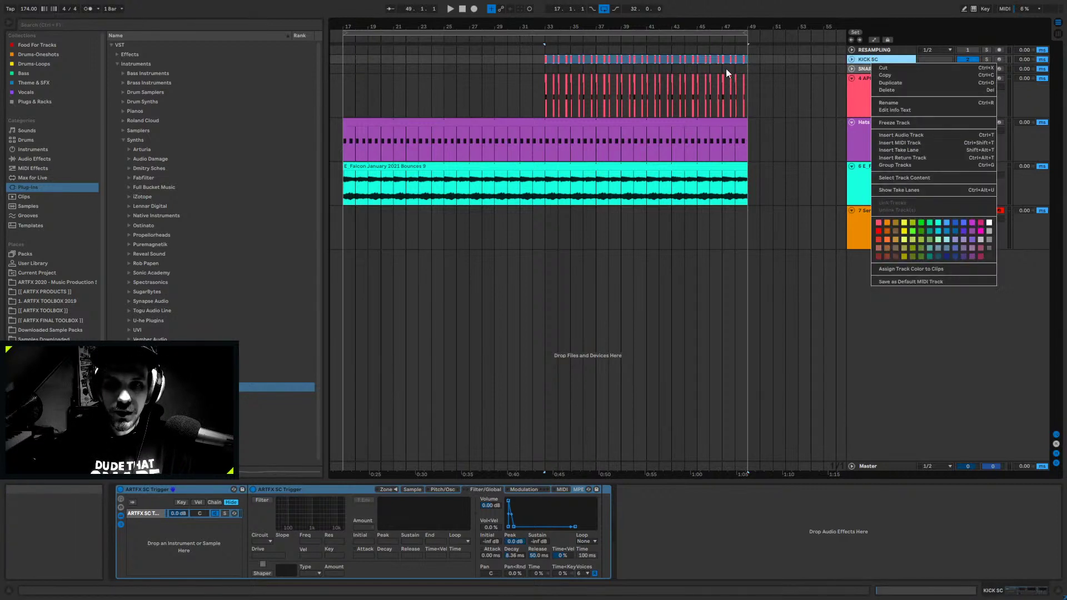
left_click(911, 271)
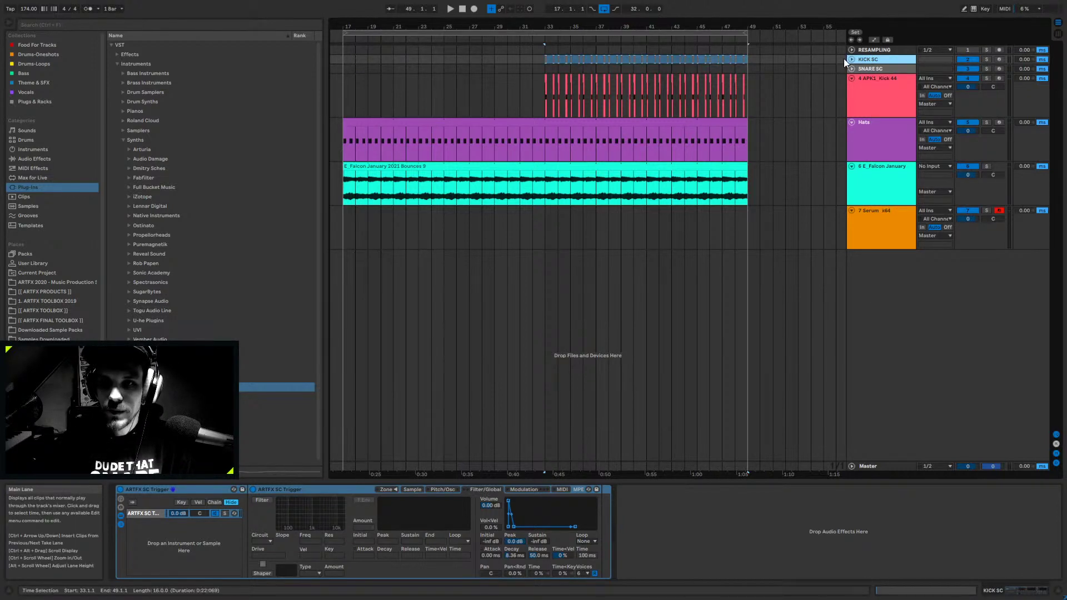
- Unfold the KICK SC track to show its copied trigger clips at full height
left_click(871, 84)
left_click(870, 59)
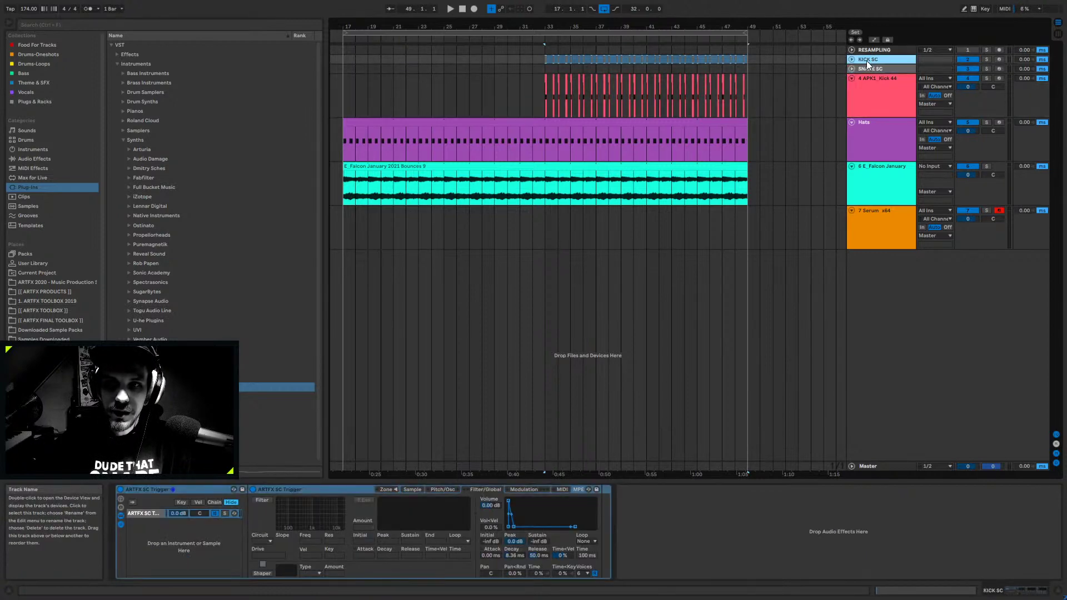
left_click(869, 69)
left_click(871, 58)
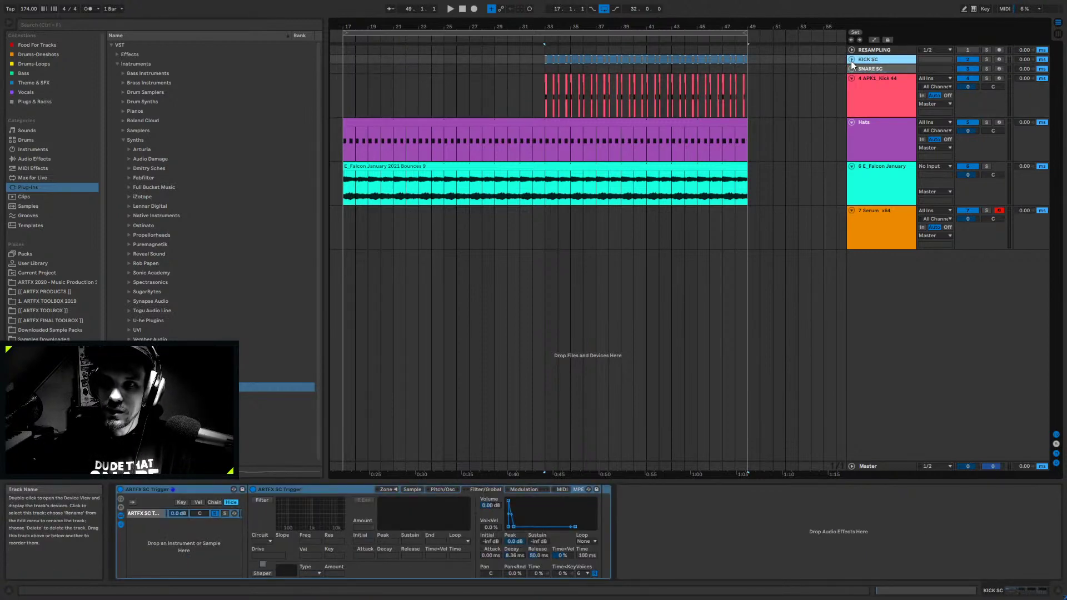
left_click(851, 59)
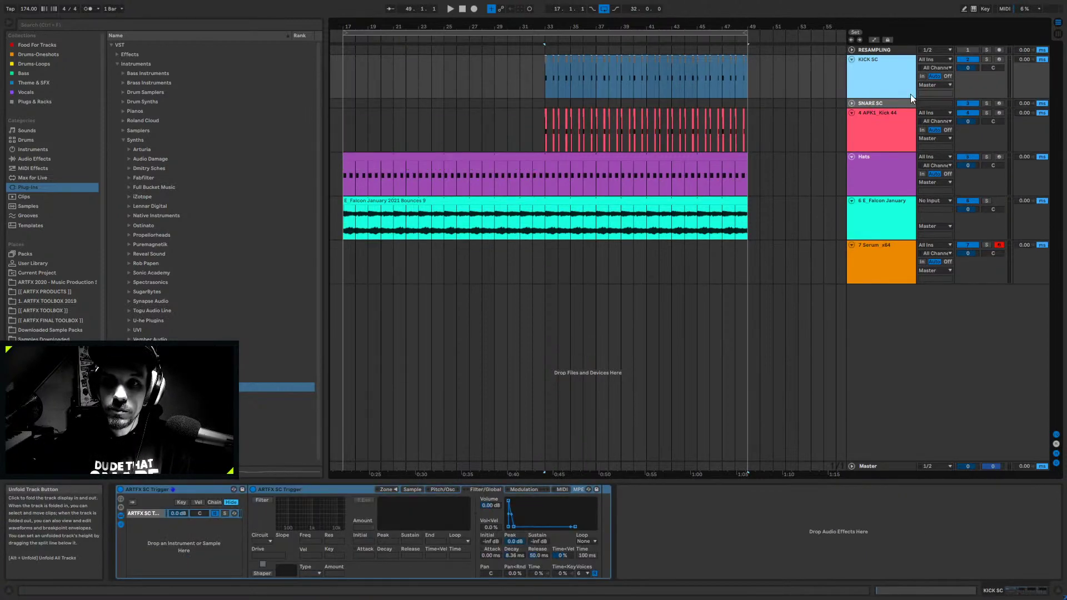
- Inspect the ARTFX SC Trigger's sample and volume envelope, and play the soloed KICK SC track from bar 33
left_click(539, 79)
left_click(281, 487)
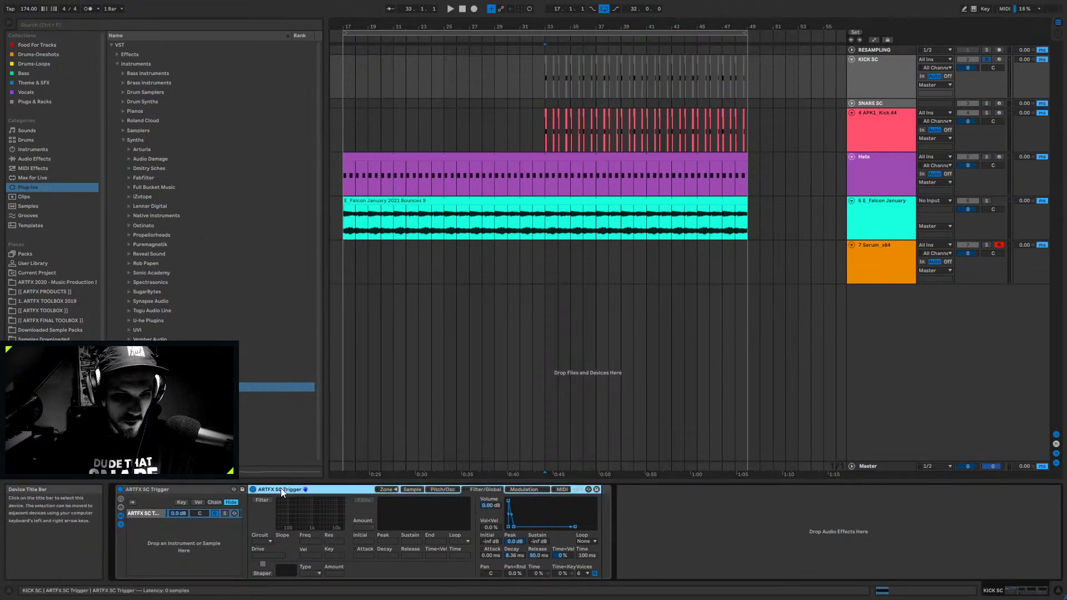
left_click(160, 490)
left_click(411, 490)
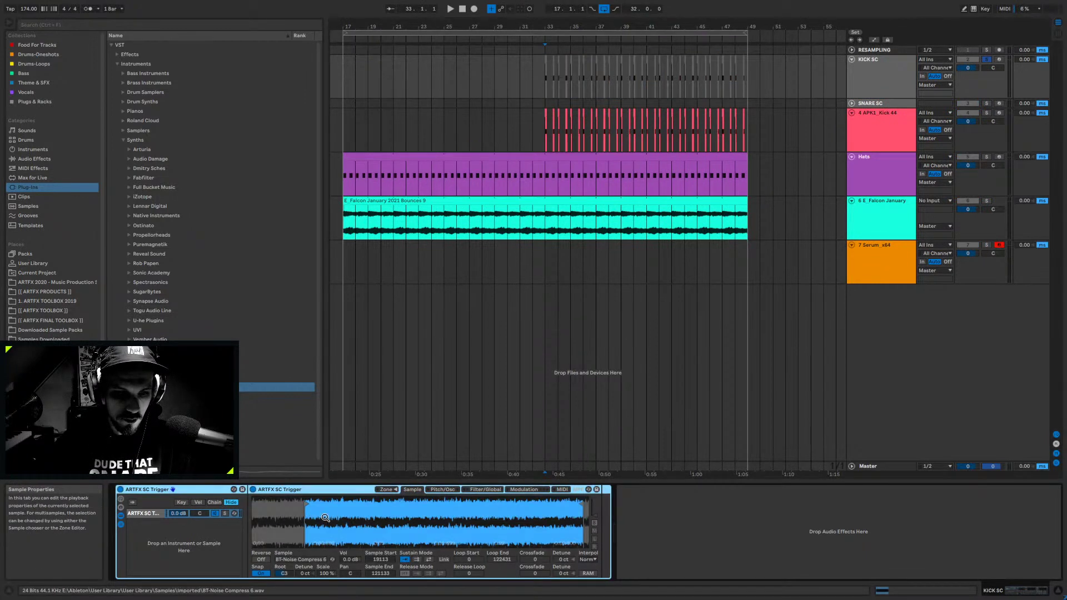
left_click(487, 491)
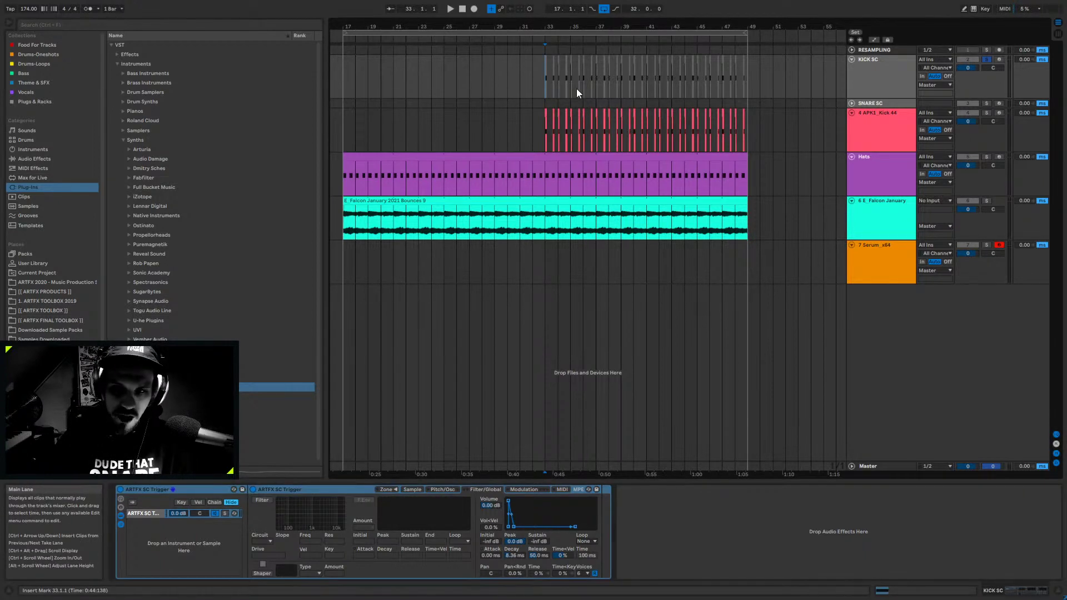
key("space")
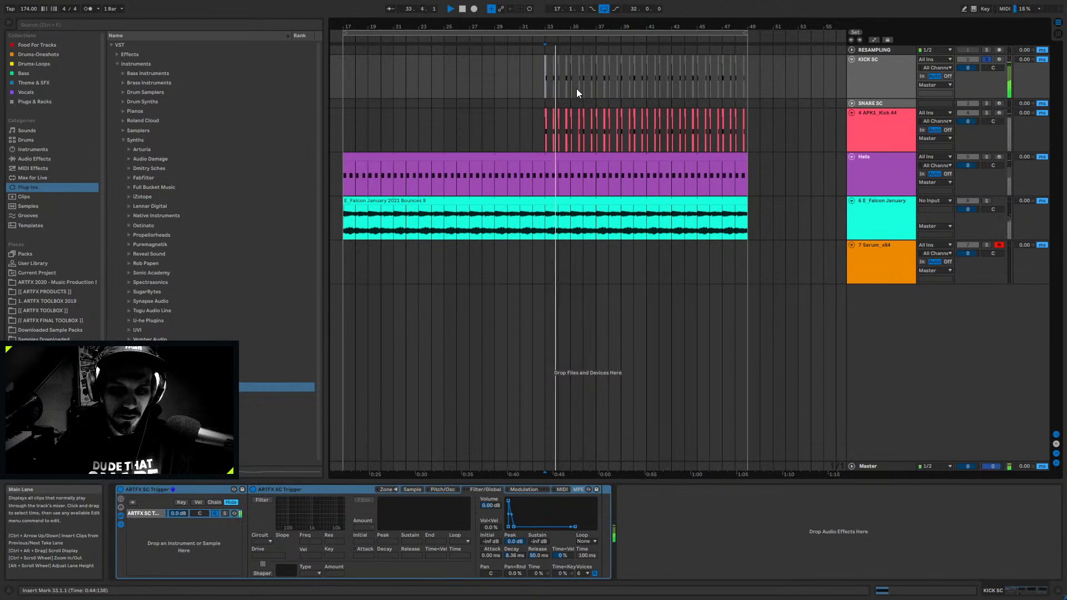
key("space")
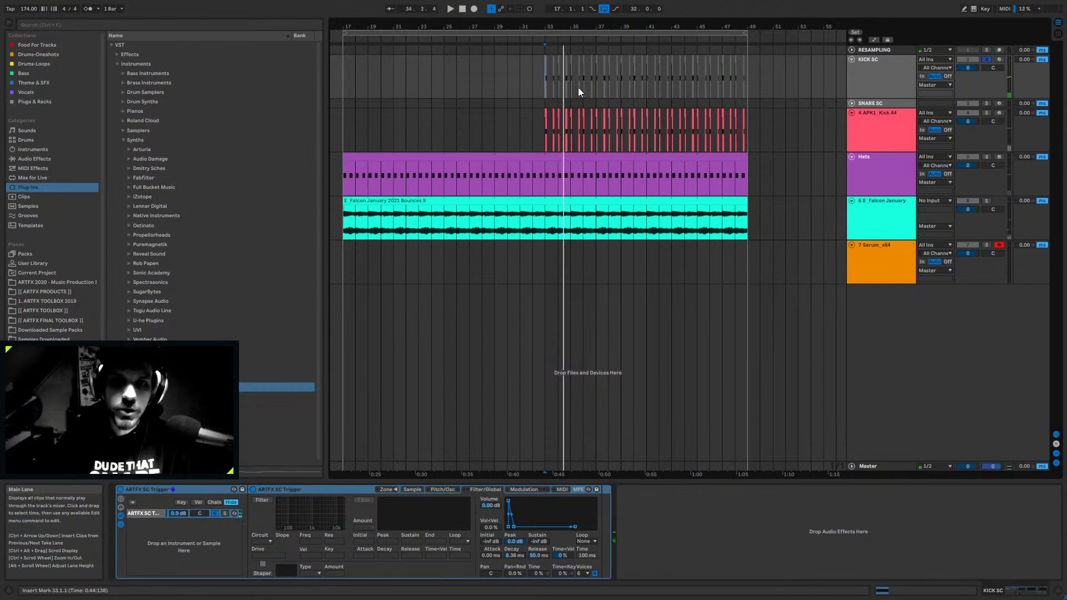
- Unfold the SNARE SC track in the arrangement
left_click(884, 103)
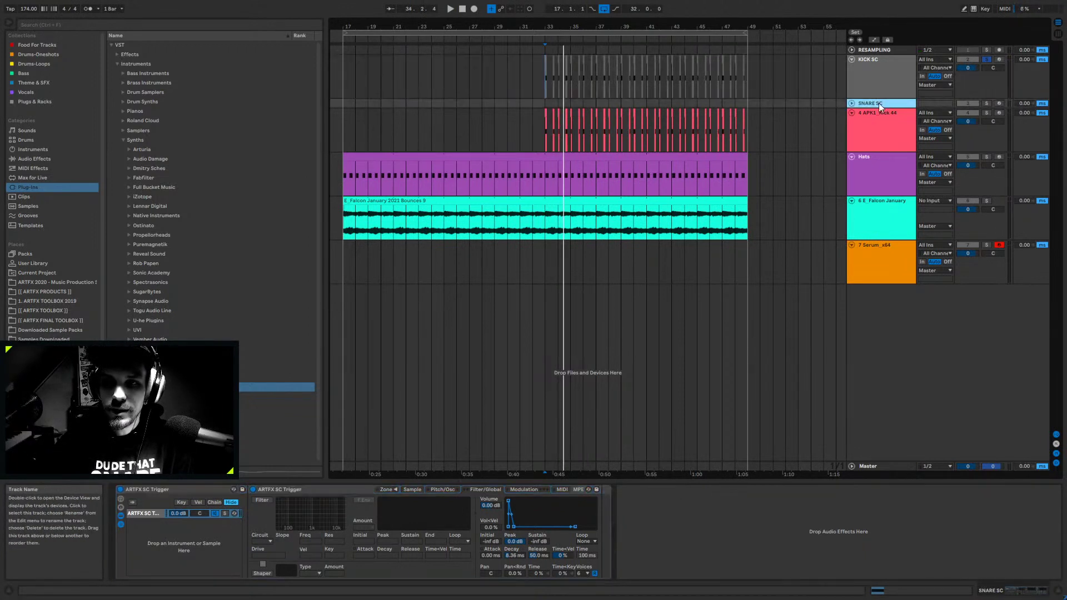
left_click(850, 103)
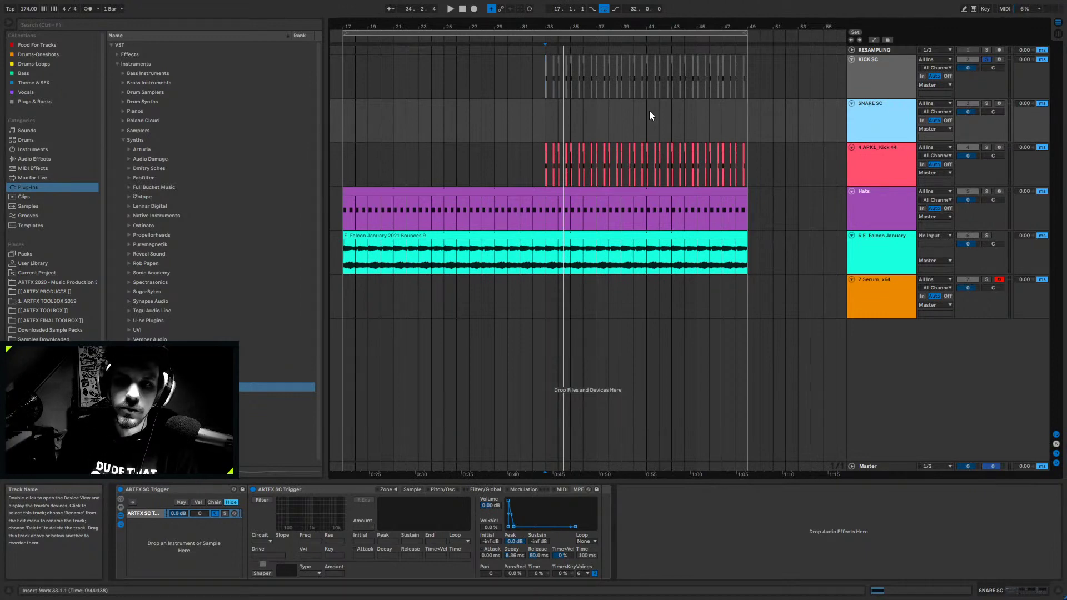
left_click_drag(611, 26, 856, 89)
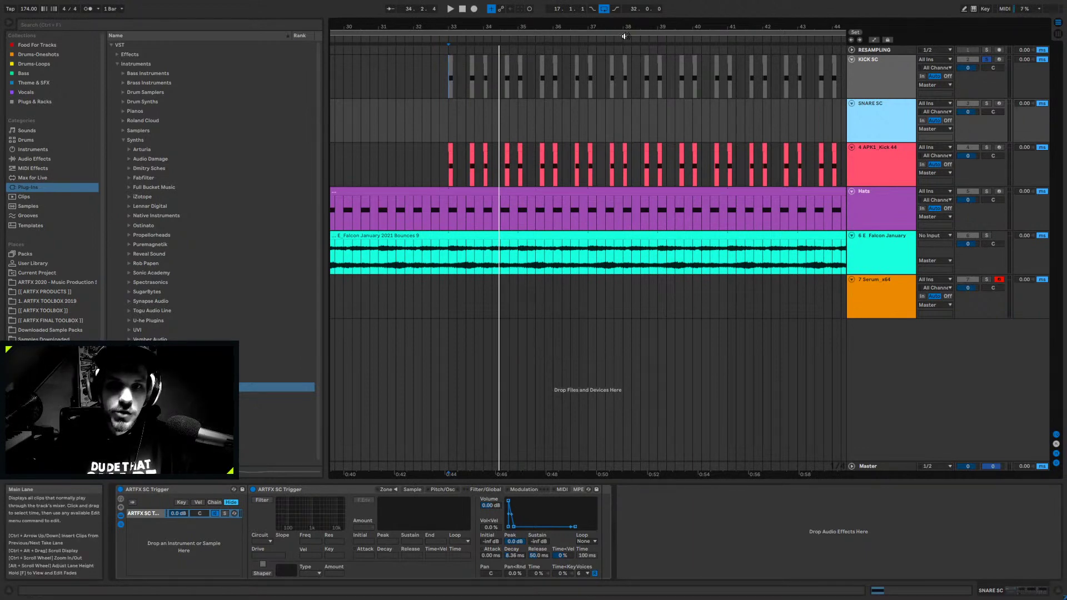
left_click_drag(575, 26, 651, 26)
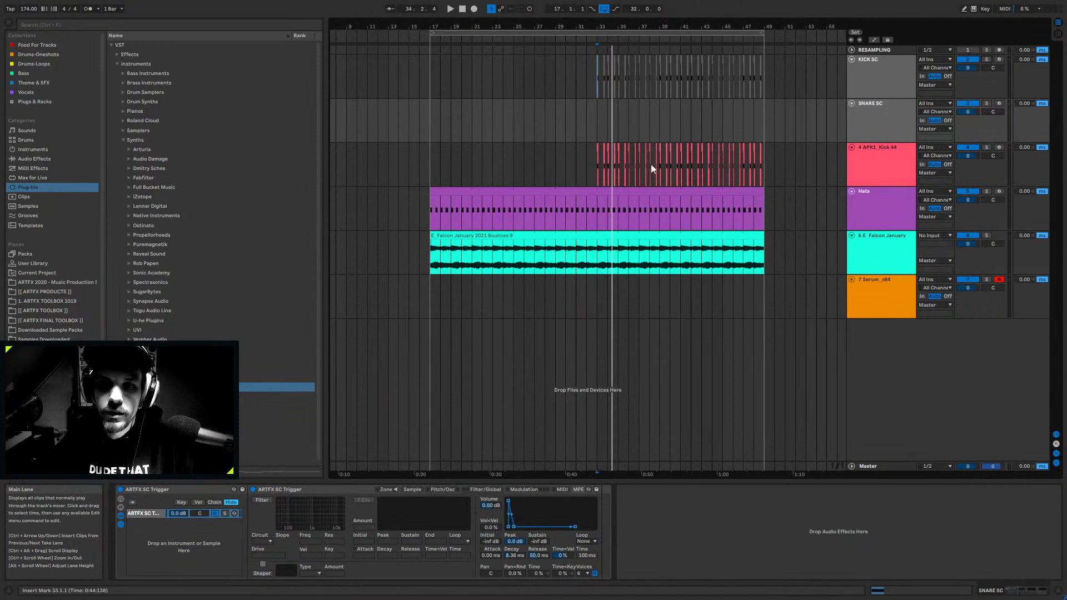
- Move the APK1_Kick 44 track directly below KICK SC and deactivate both the KICK SC and SNARE SC tracks
left_click_drag(882, 149, 879, 82)
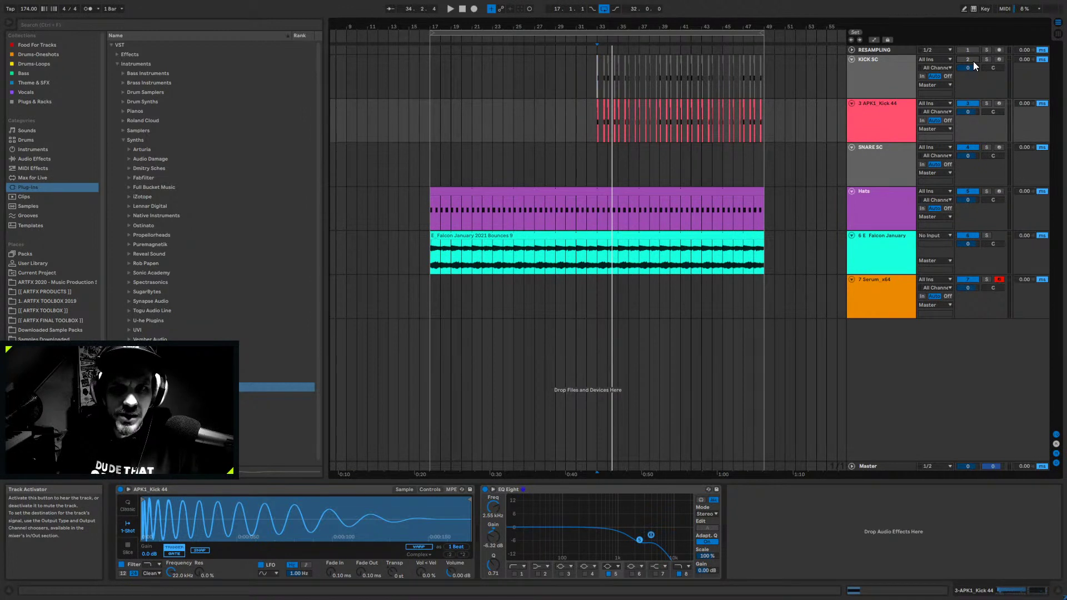
left_click(968, 147)
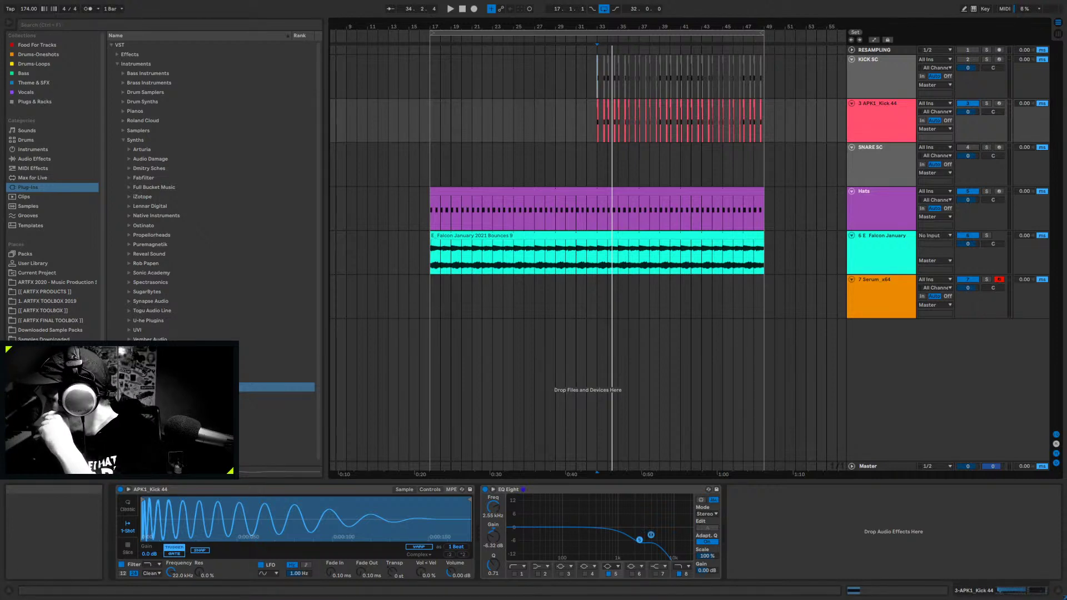
- Add the ARTFX-Sidechain Compressor (Live 8) preset to the end of the E_Falcon January pad track's device chain
left_click_drag(546, 27, 547, 23)
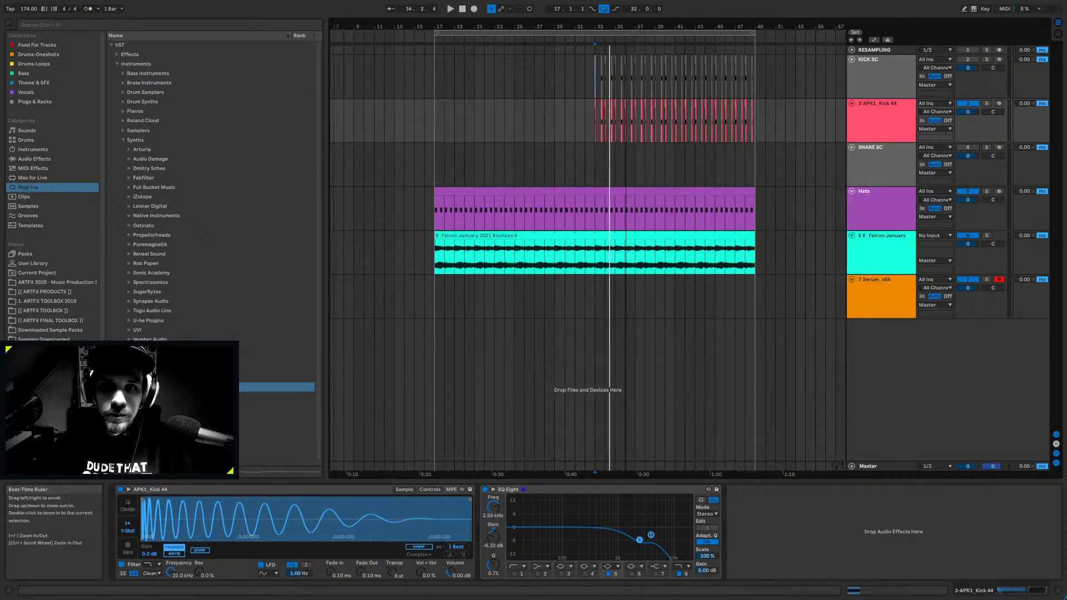
left_click(833, 257)
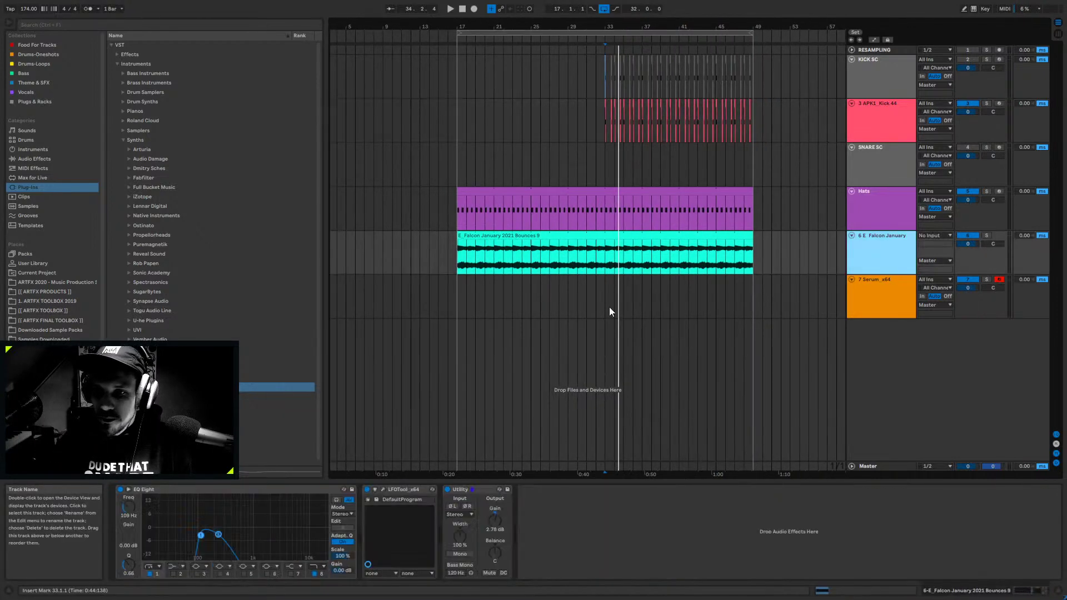
left_click(39, 159)
left_click(112, 73)
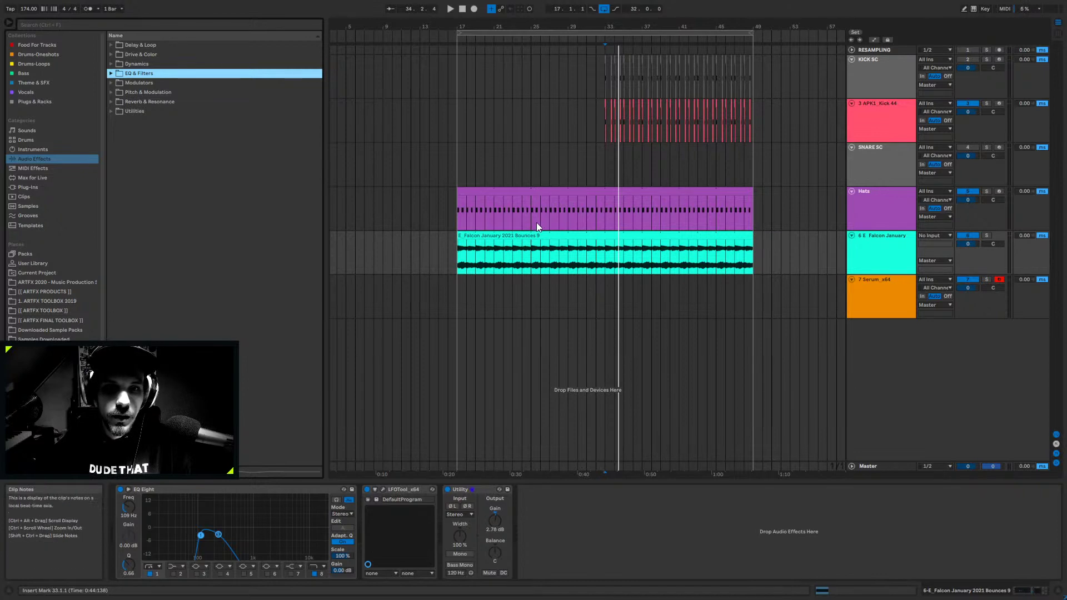
left_click(111, 54)
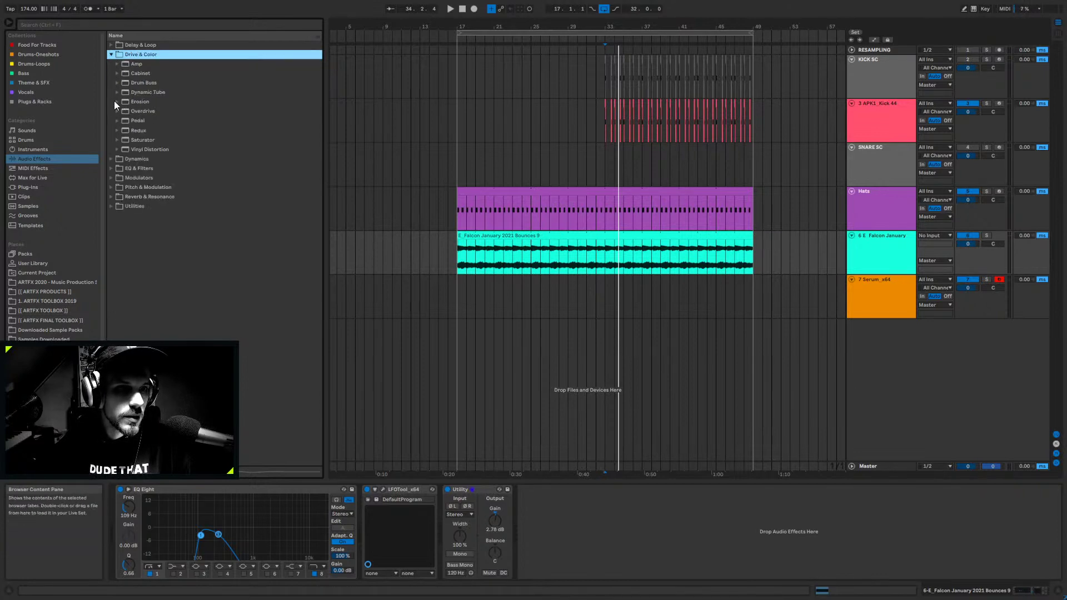
left_click(112, 158)
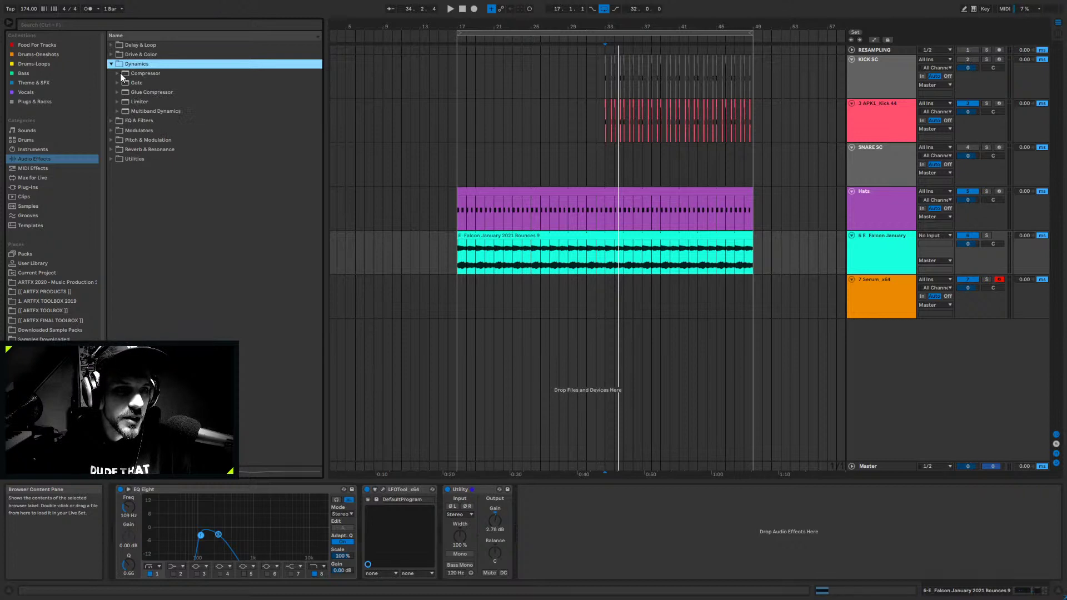
right_click(198, 217)
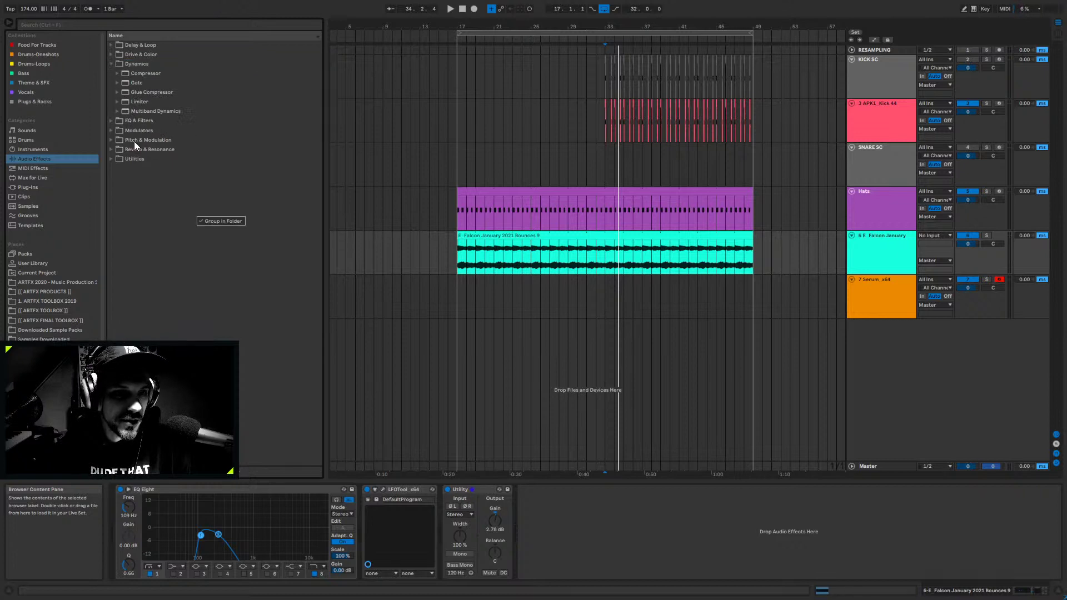
left_click(118, 72)
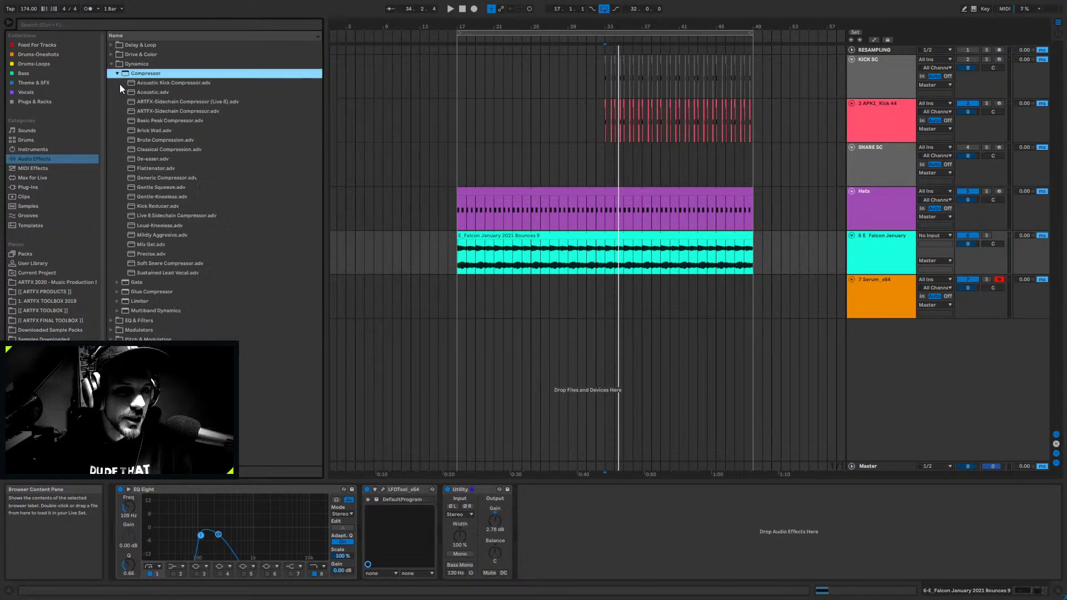
left_click(192, 104)
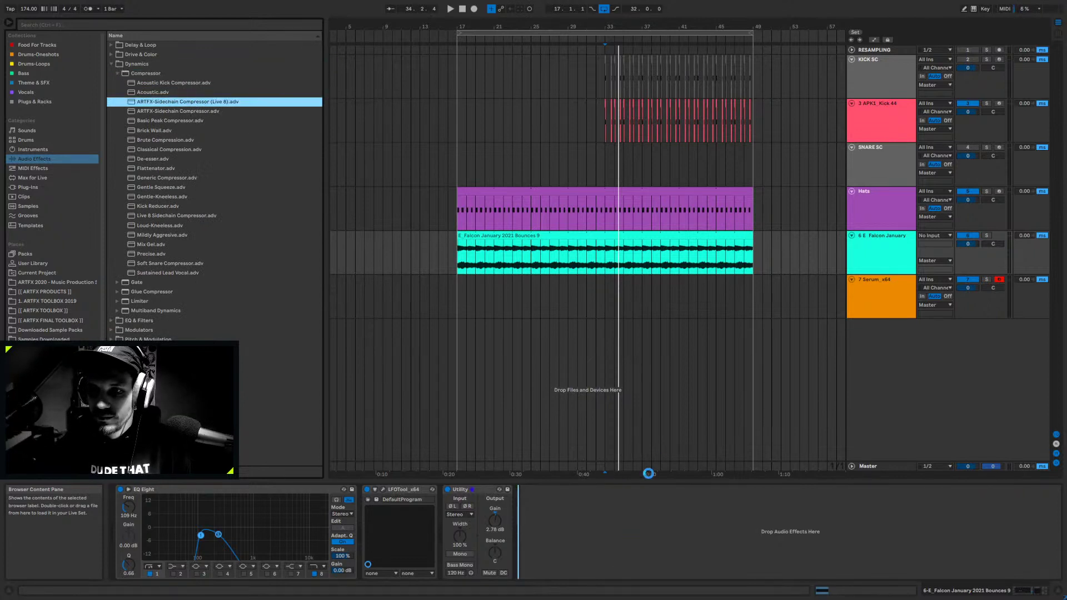
left_click_drag(655, 516, 634, 507)
- Set the pad compressor's sidechain source to the KICK SC track
left_click(536, 514)
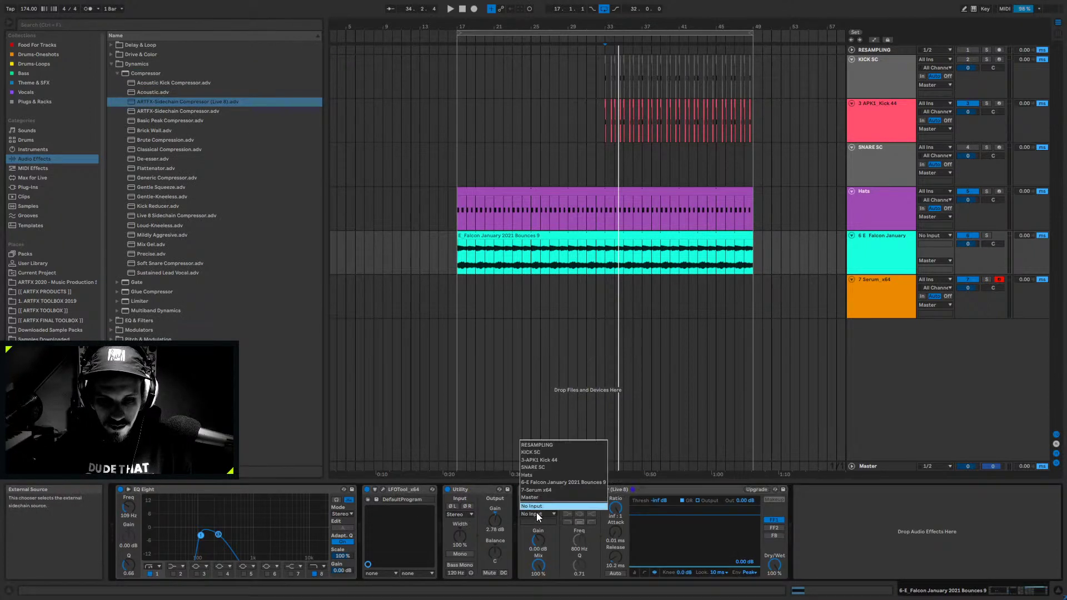
left_click(660, 488)
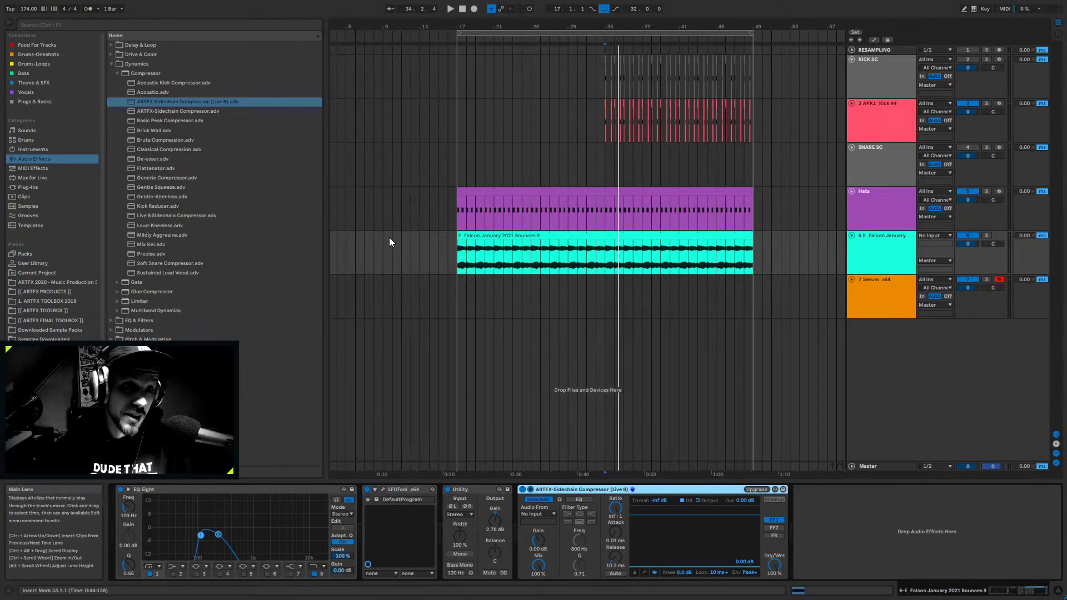
left_click(542, 515)
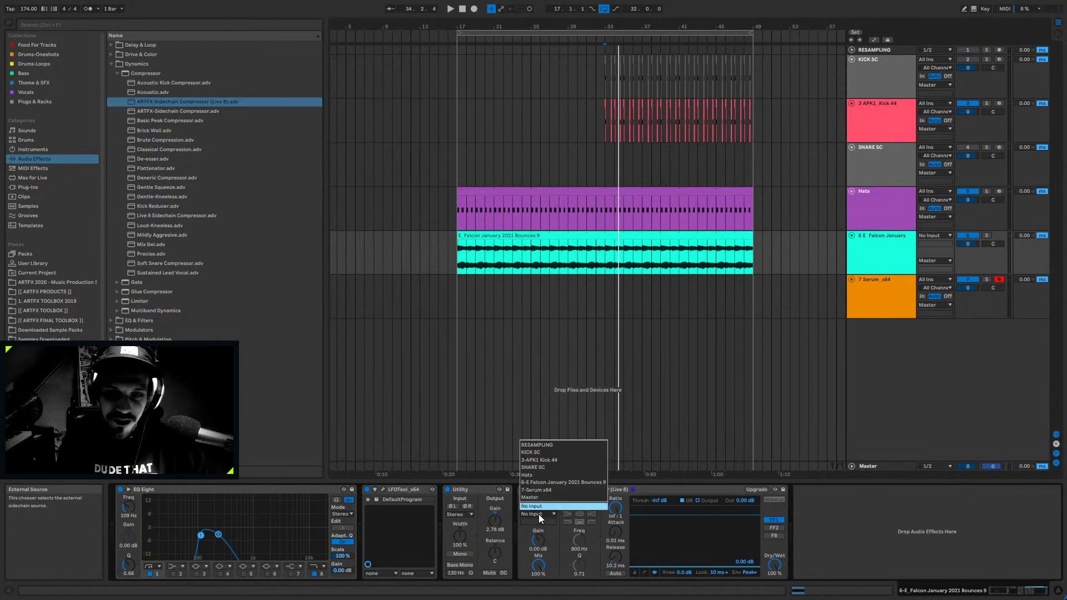
left_click(542, 451)
left_click(703, 487)
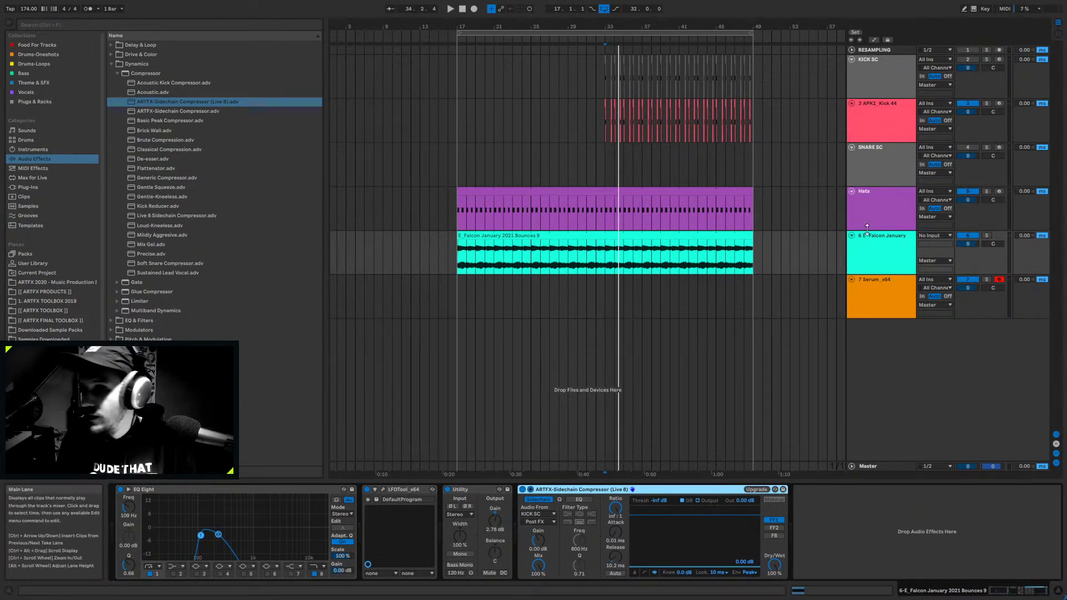
- Play the arrangement from bar 33 with the E_Falcon January pad soloed and its sidechain compressor in view
key("space")
left_click(853, 251)
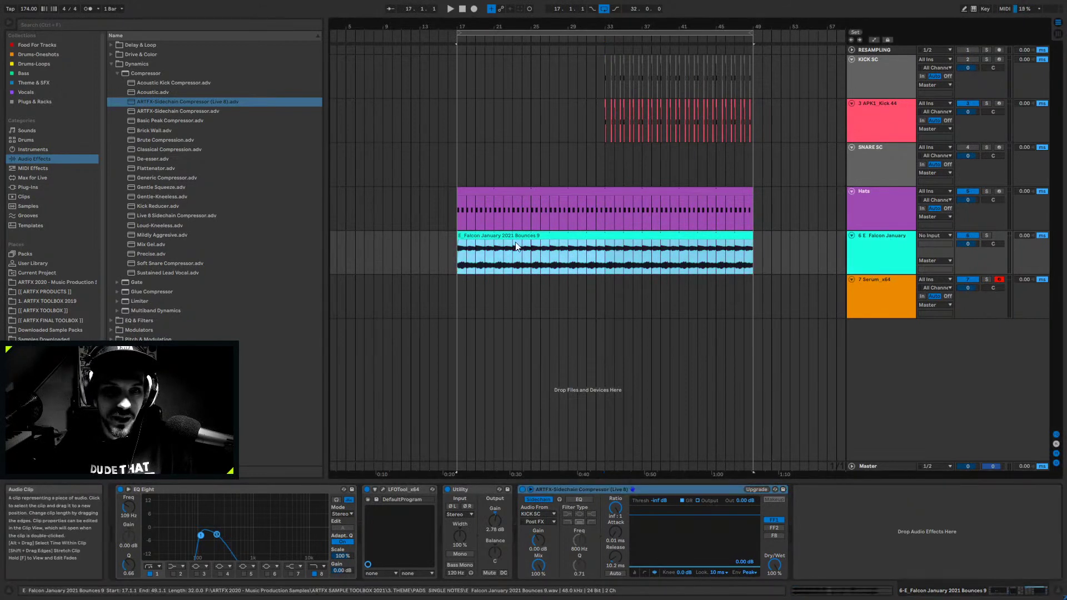
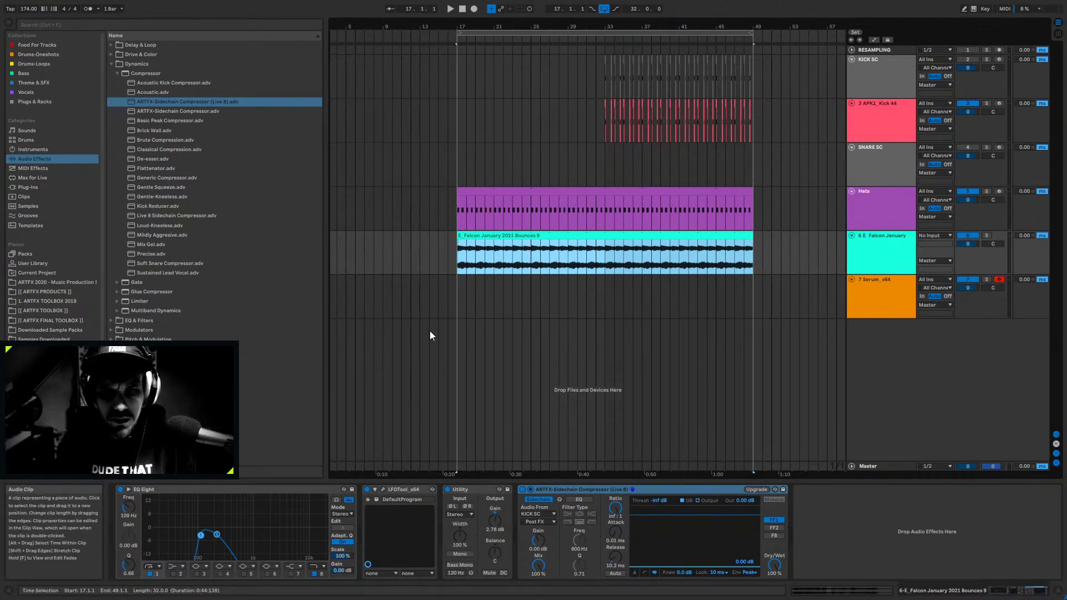
key("space")
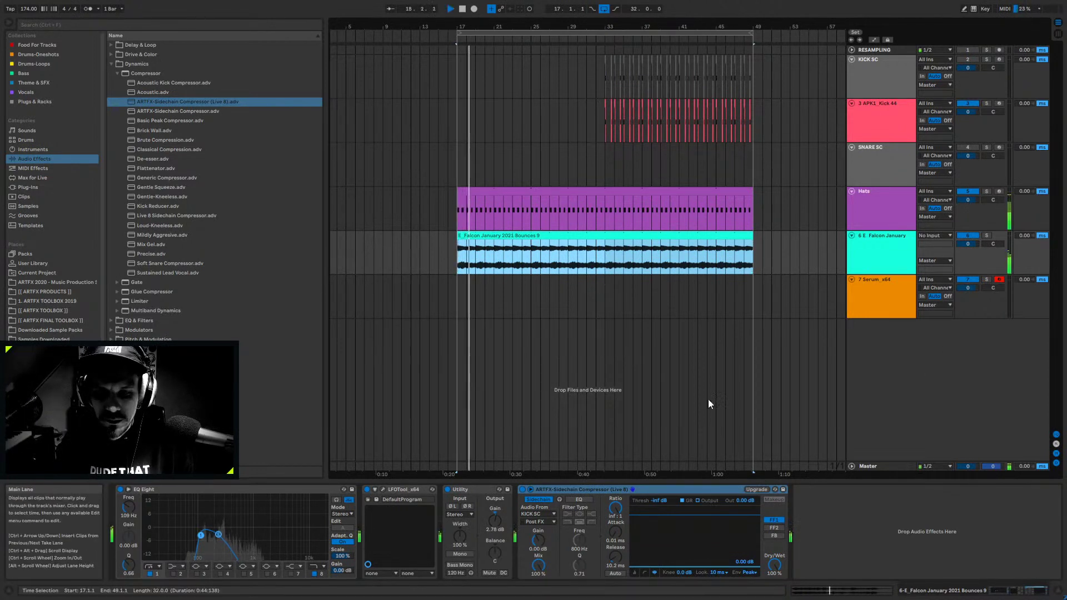
left_click(622, 129)
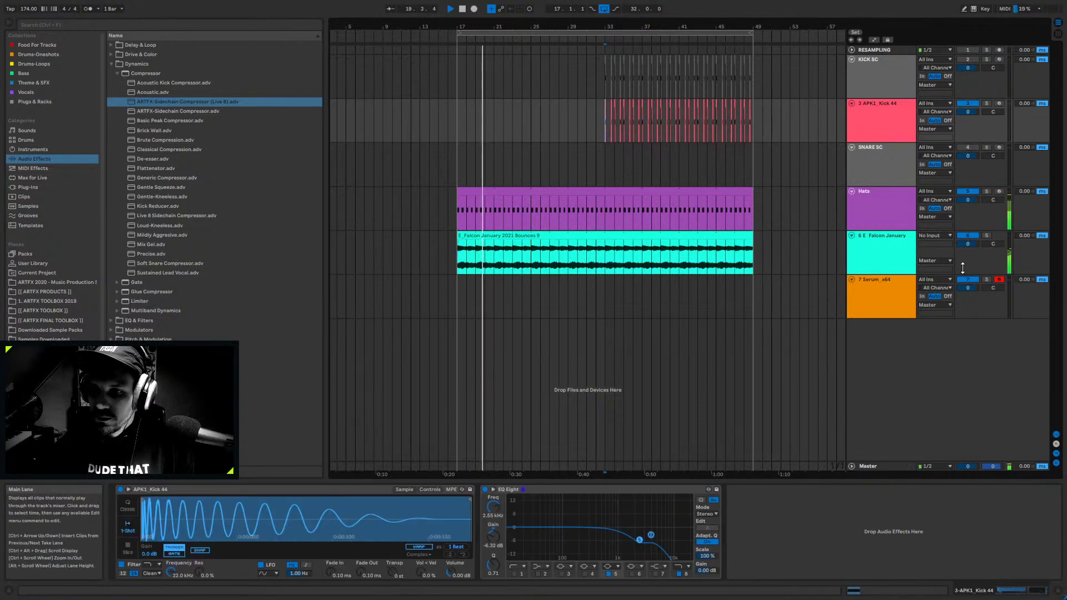
key("space")
key("space")
left_click(883, 255)
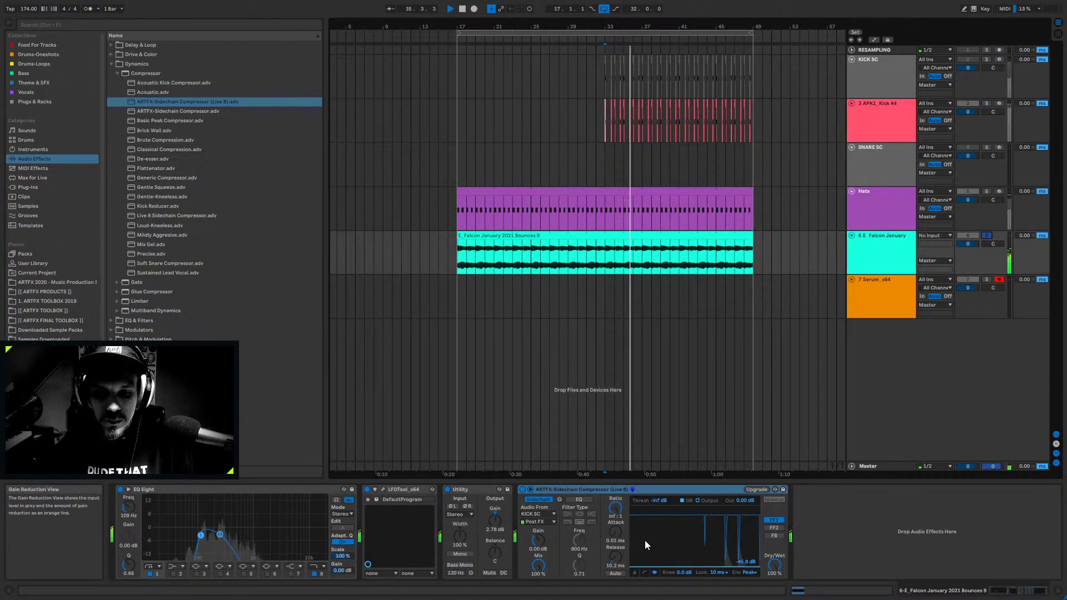
- Lengthen the pad compressor's release to about 237 ms and set its threshold to about -15.8 dB
mouse_move(616, 556)
left_mouse_down()
mouse_move(616, 540)
mouse_move(657, 558)
mouse_move(656, 547)
mouse_move(616, 547)
mouse_move(616, 538)
left_mouse_up()
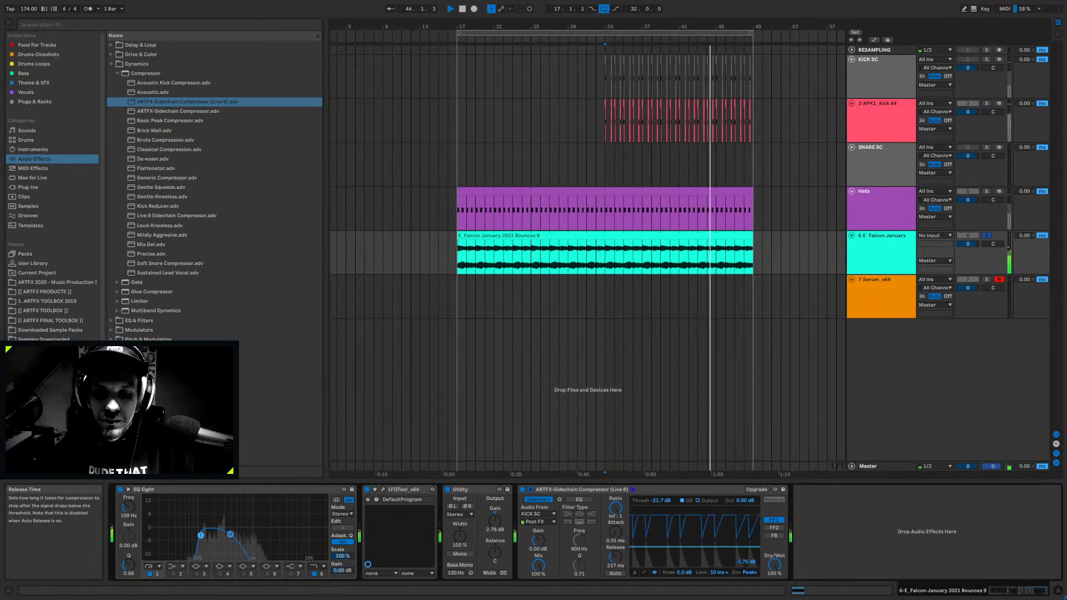
key("space")
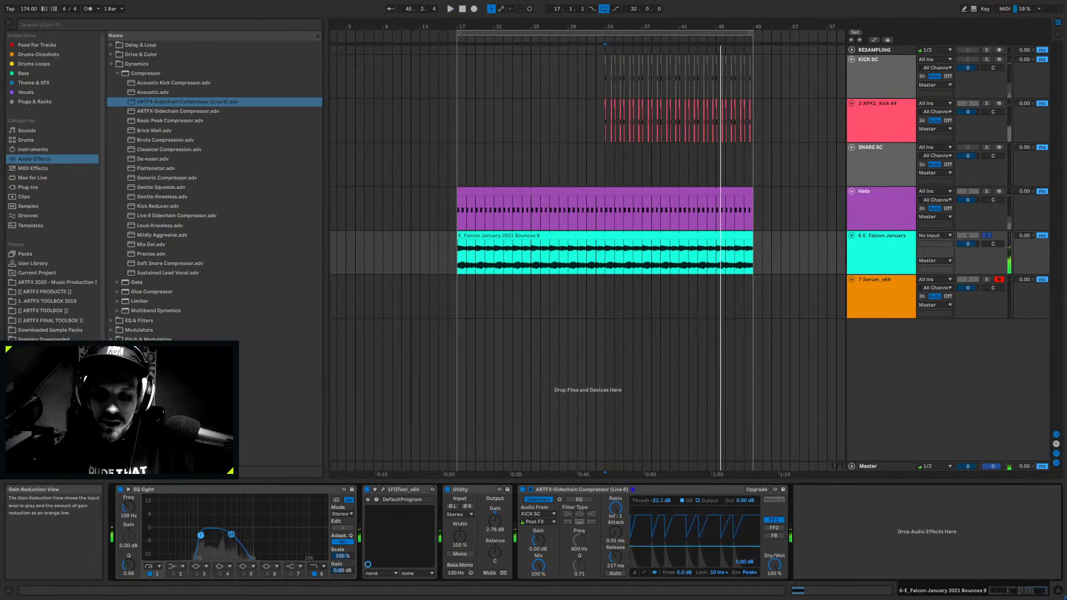
left_click_drag(668, 547, 668, 539)
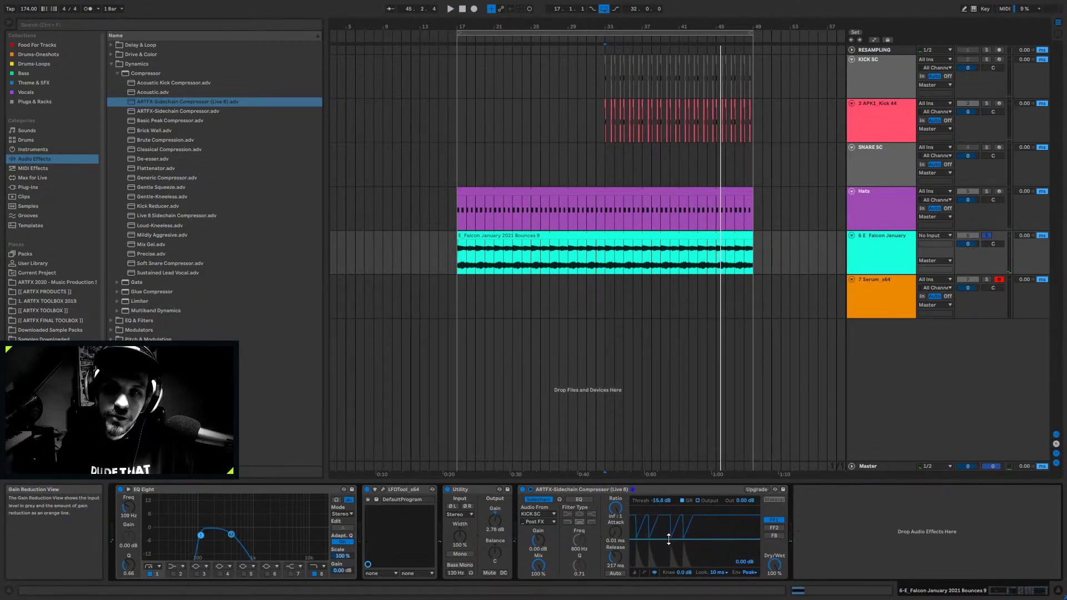
- Play from bar 33 with the pad unsoloed, setting its compressor to -27.8 dB threshold and 100 ms release
left_click(605, 126)
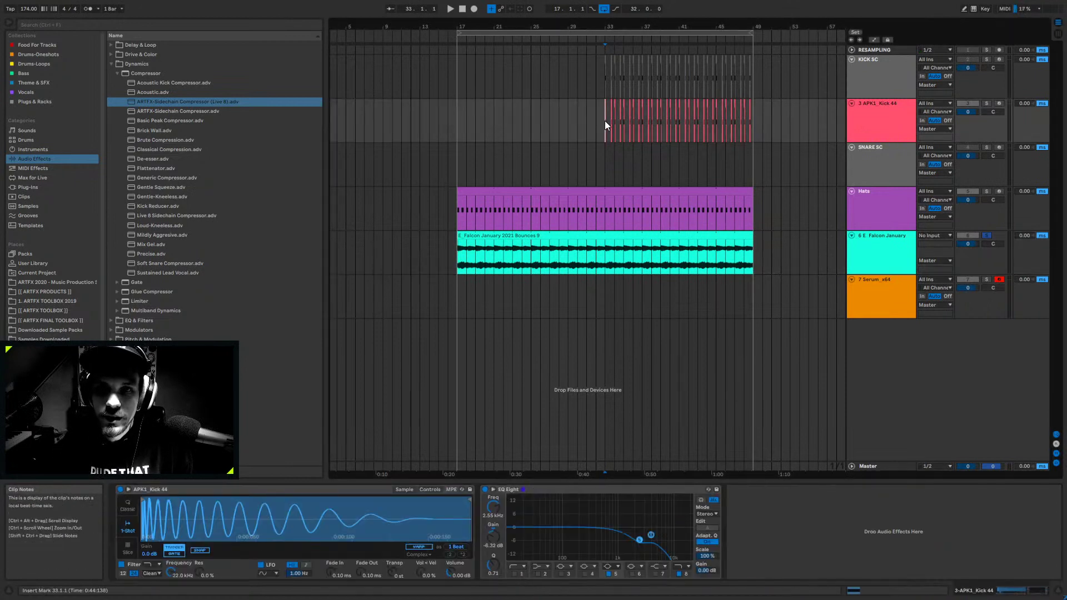
key("space")
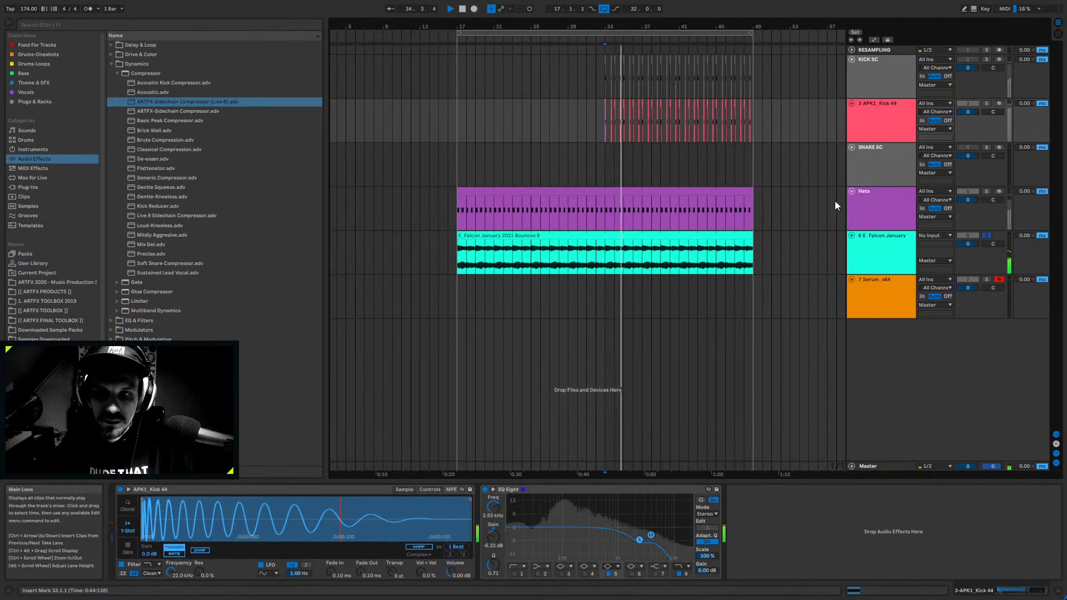
left_click(987, 235)
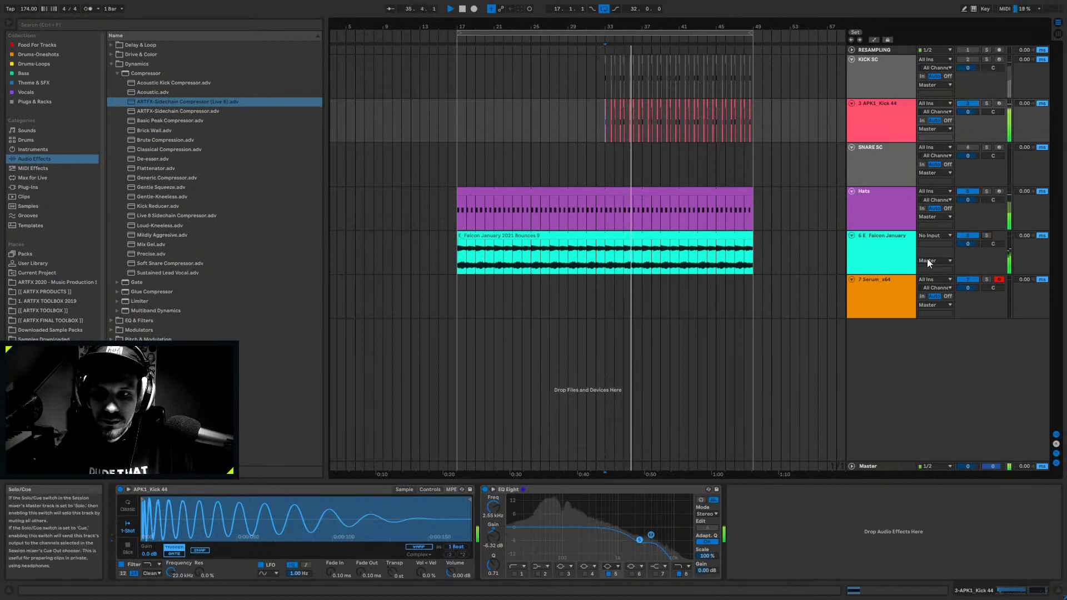
left_click(898, 241)
left_click_drag(660, 538, 615, 567)
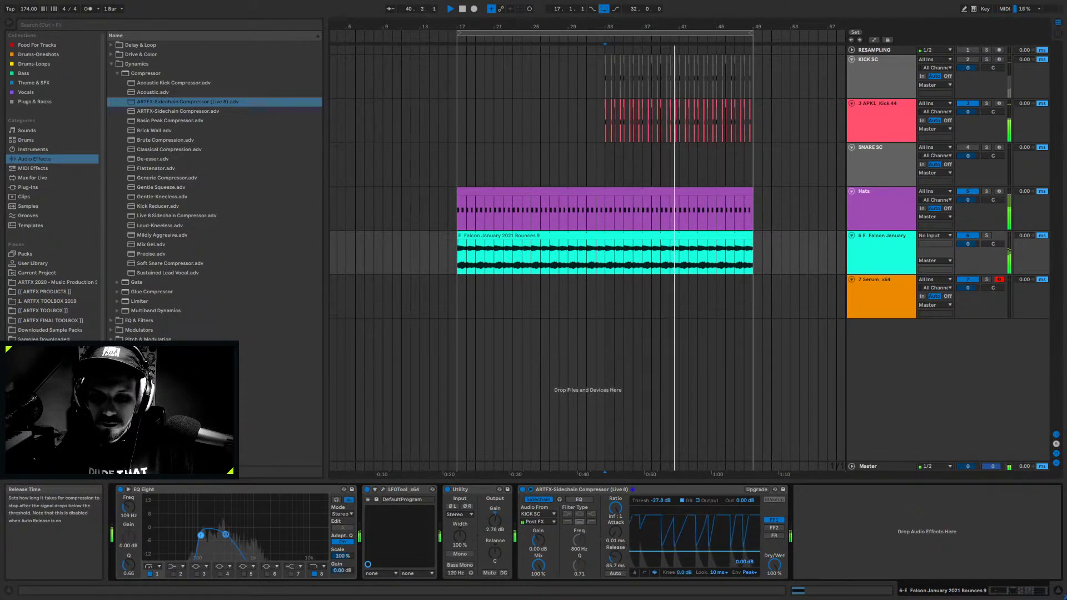
key("space")
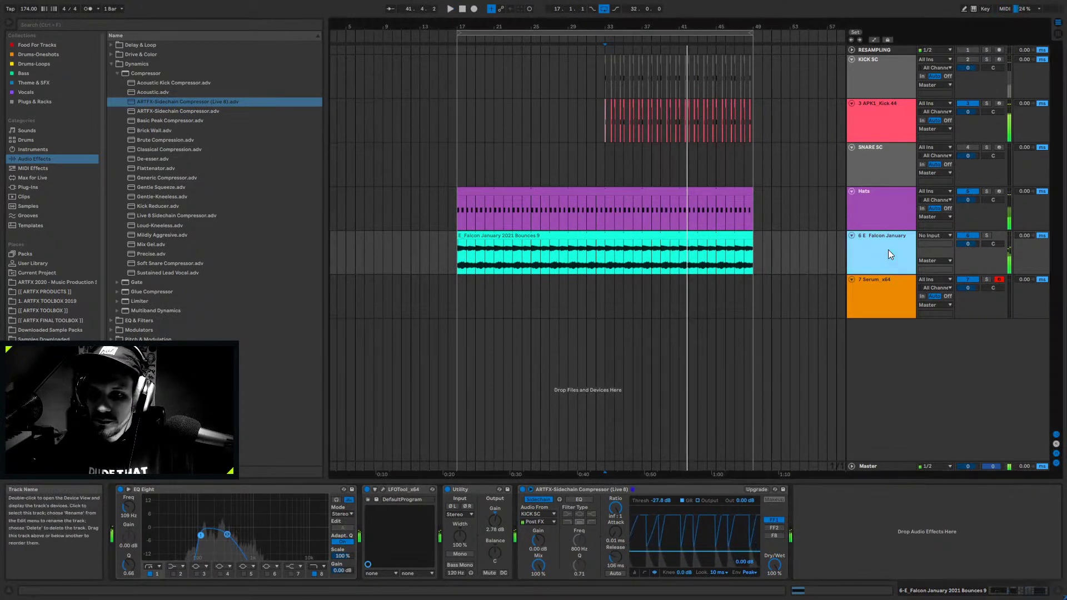
- Open Serum to look through oscillator A's wavetable categories, and close the plug-in window
left_click(878, 300)
left_click(135, 489)
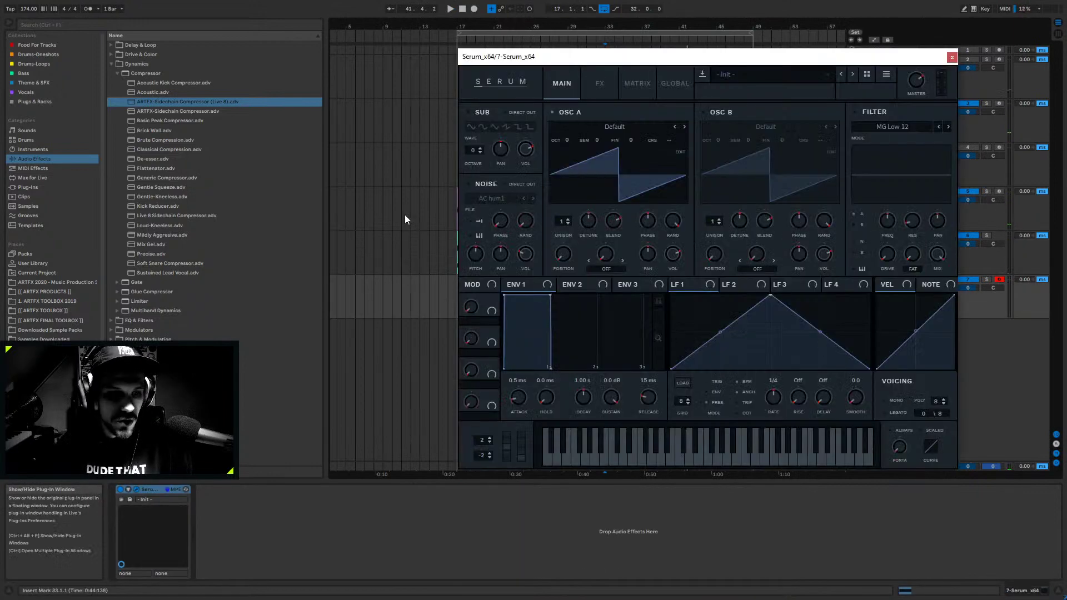
left_click(602, 126)
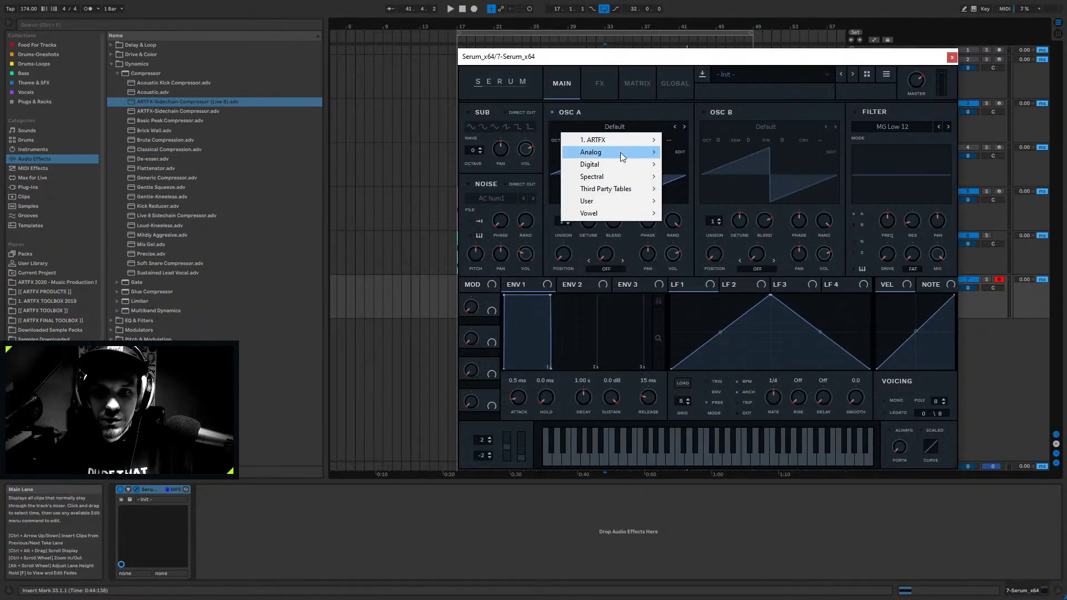
left_click(752, 125)
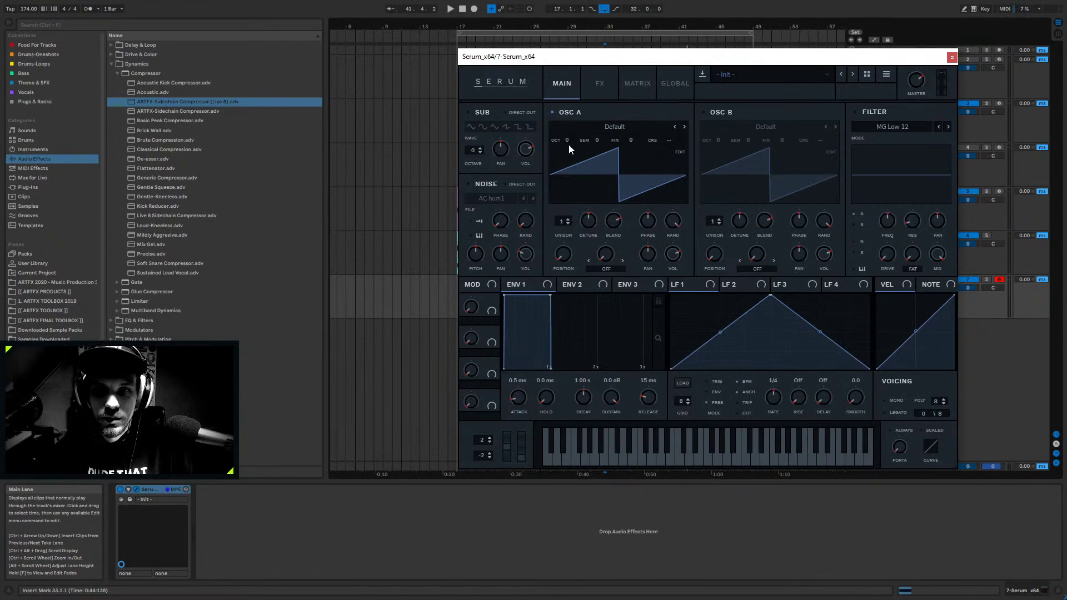
left_click(952, 57)
- Insert a new MIDI track directly below the SNARE SC track
left_click(869, 171)
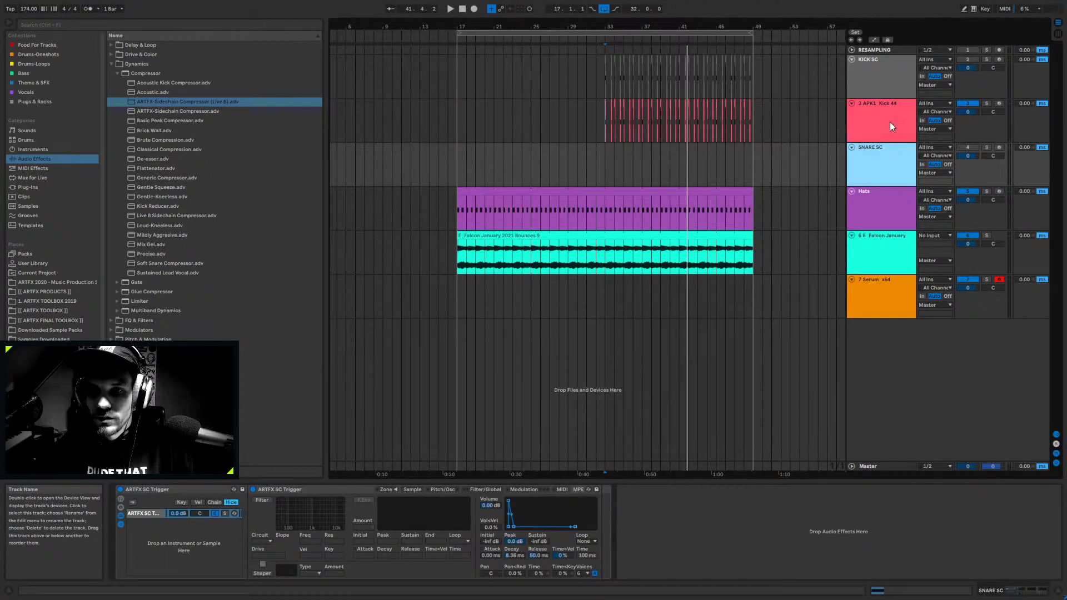
left_click(889, 122)
right_click(882, 165)
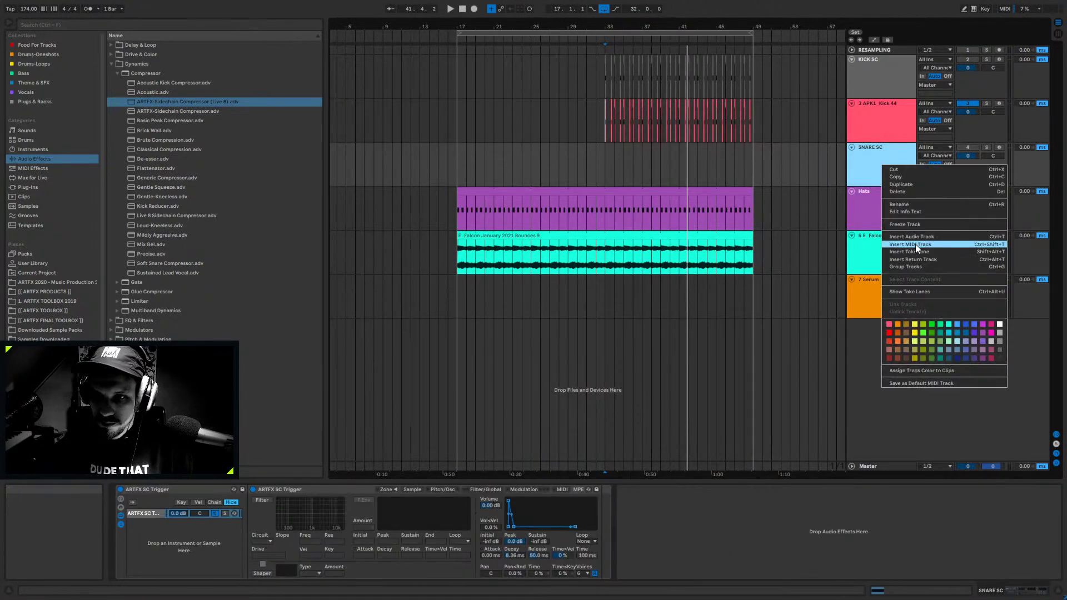
left_click(915, 244)
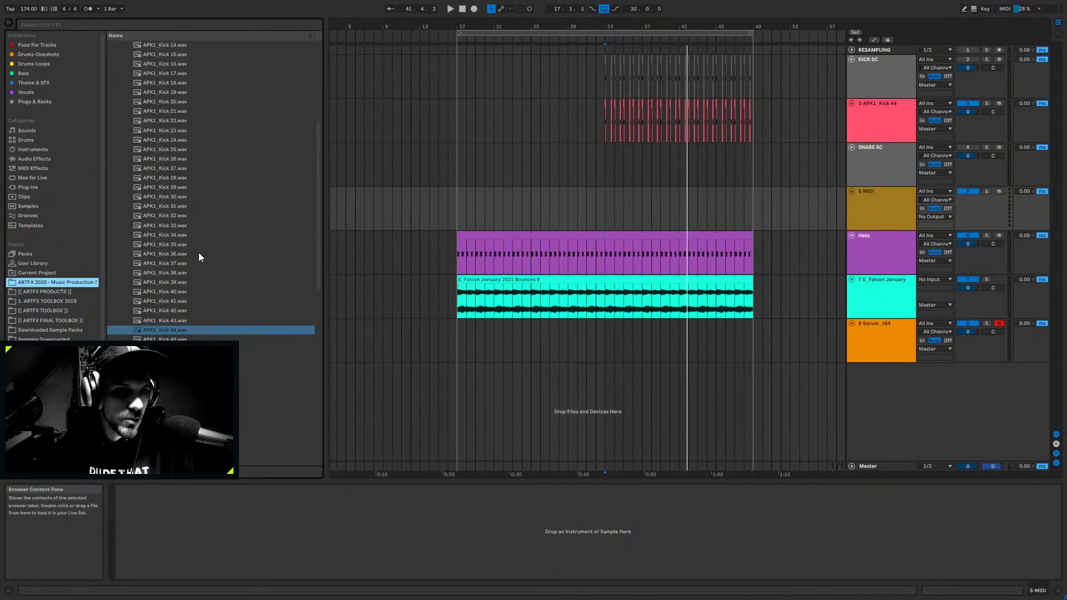
- Audition the samples in the ONESHOTS_SNARES folder of the drum library and select Snare 3.wav
scroll(213, 257, "up", 7)
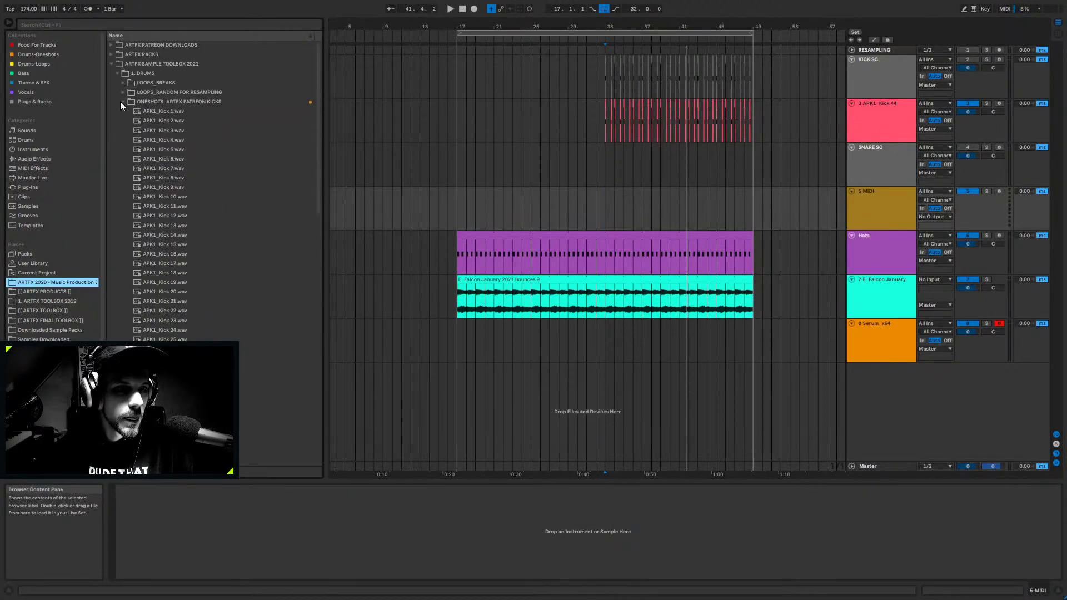
left_click(122, 102)
left_click(123, 139)
left_click(162, 169)
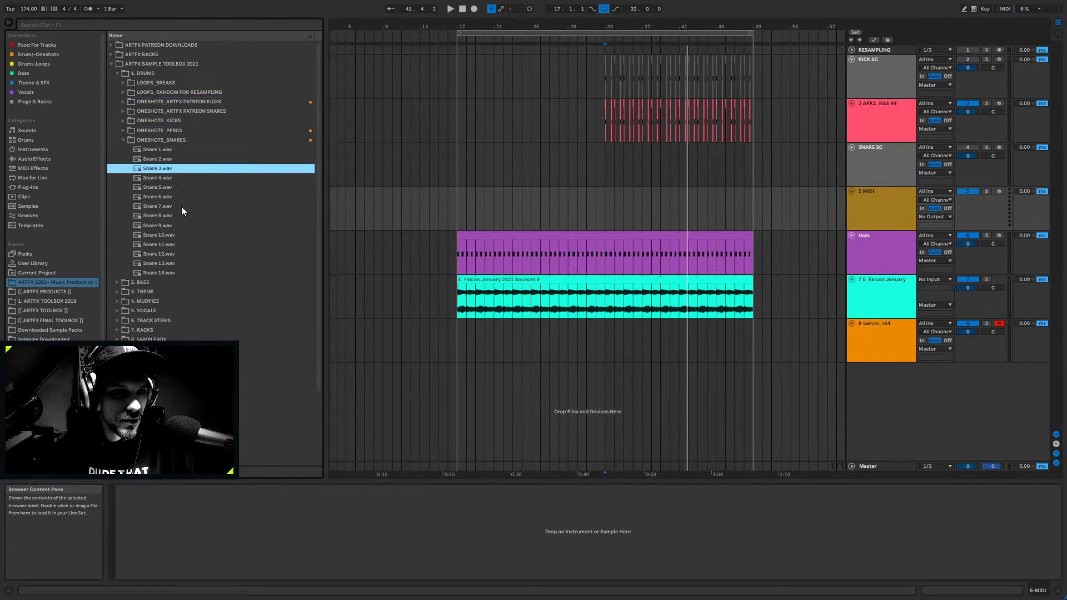
left_click(183, 244)
left_click(186, 262)
left_click(177, 225)
left_click(173, 178)
left_click(172, 159)
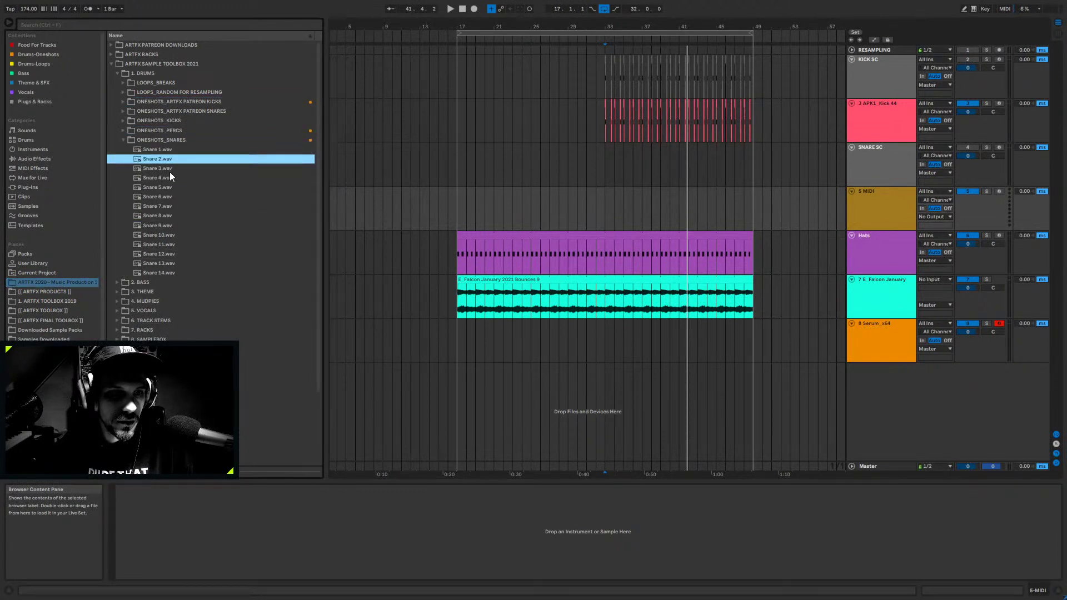
left_click(169, 170)
left_click(169, 178)
left_click(162, 169)
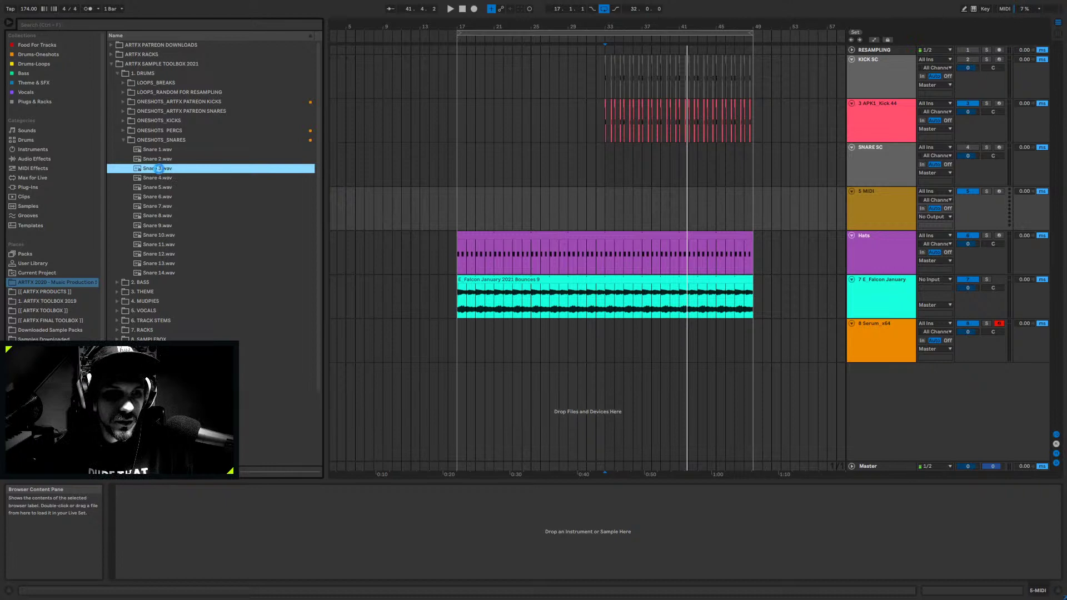
- Load Snare 3.wav onto the new MIDI track and set its sampler to 1-Shot playback mode
double_click(159, 169)
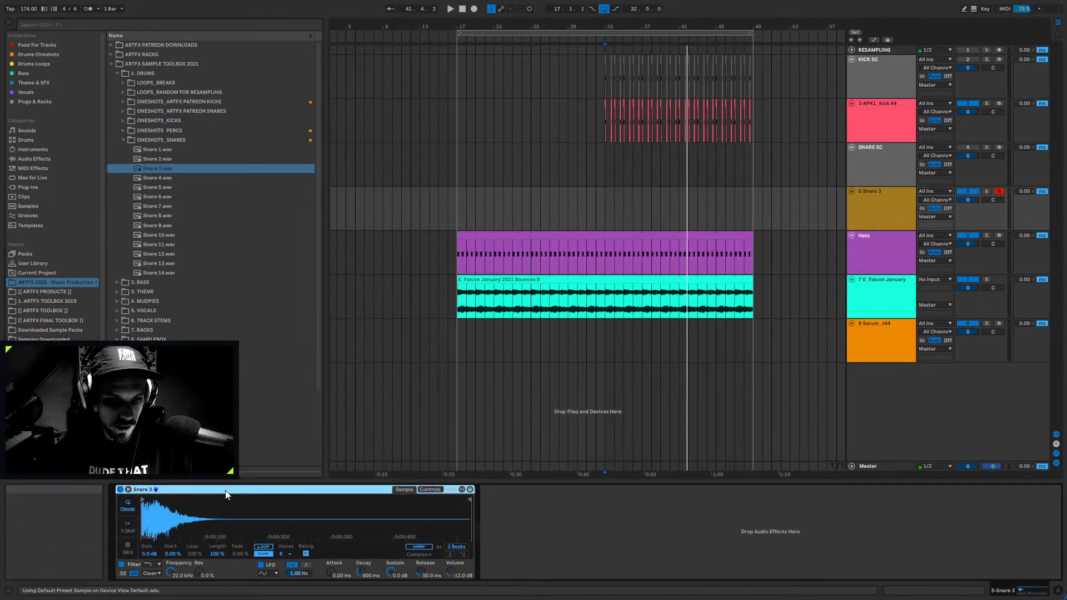
left_click(127, 525)
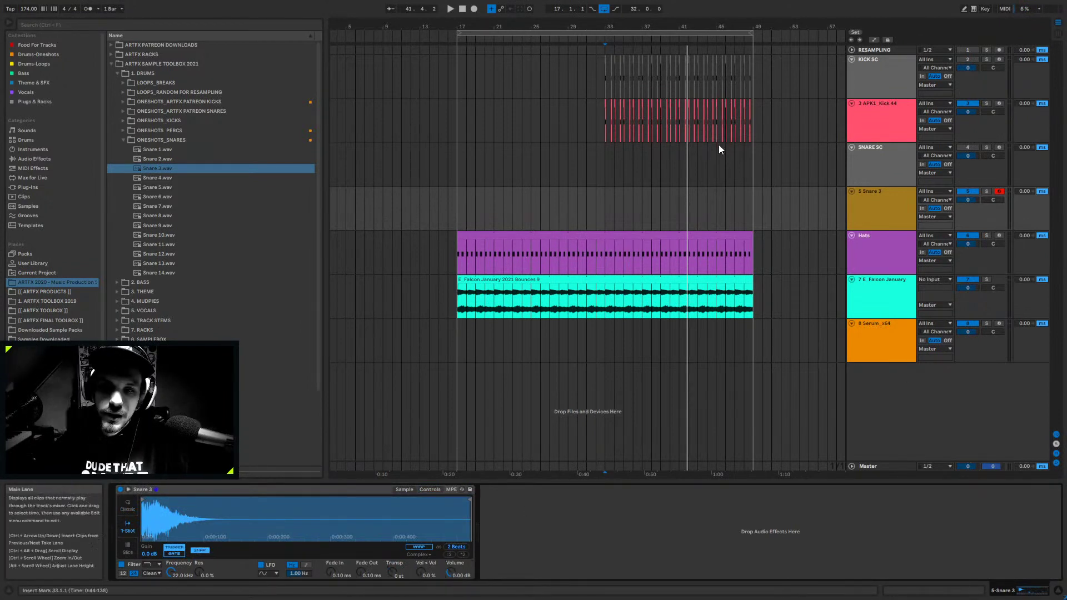
- Copy the first kick clip to beat 2 of bar 33 on the Snare 3 track and duplicate it onto beat 4
left_click(632, 209)
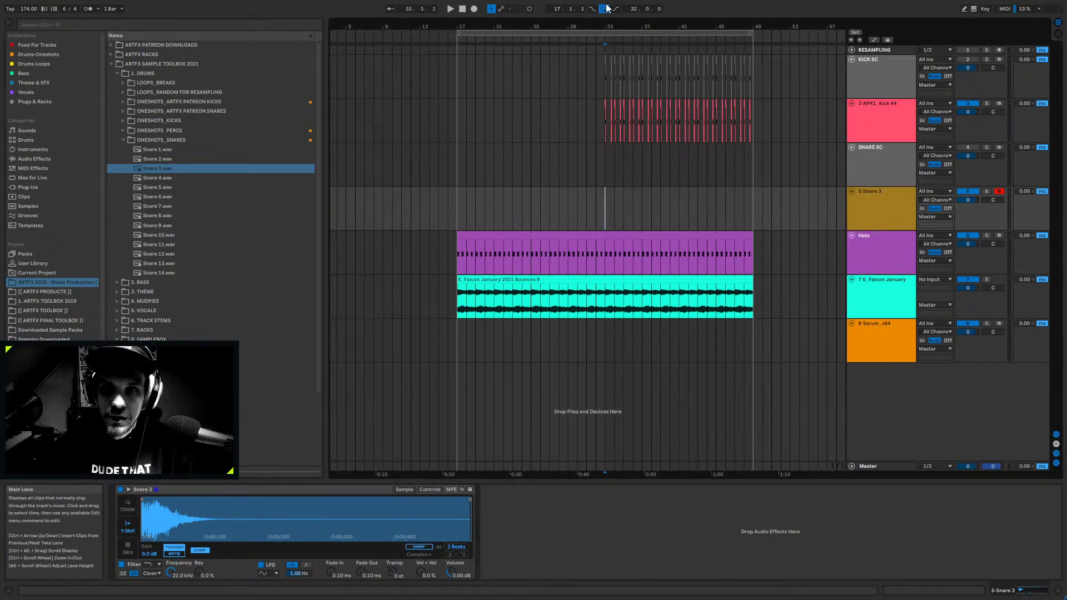
left_click_drag(606, 26, 583, 84)
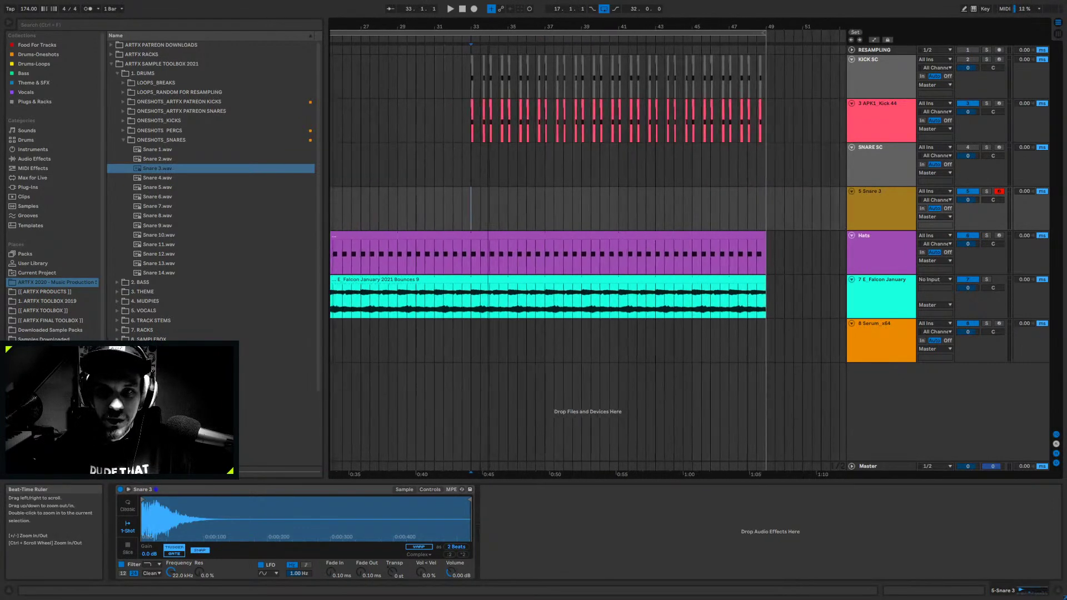
left_click(472, 104)
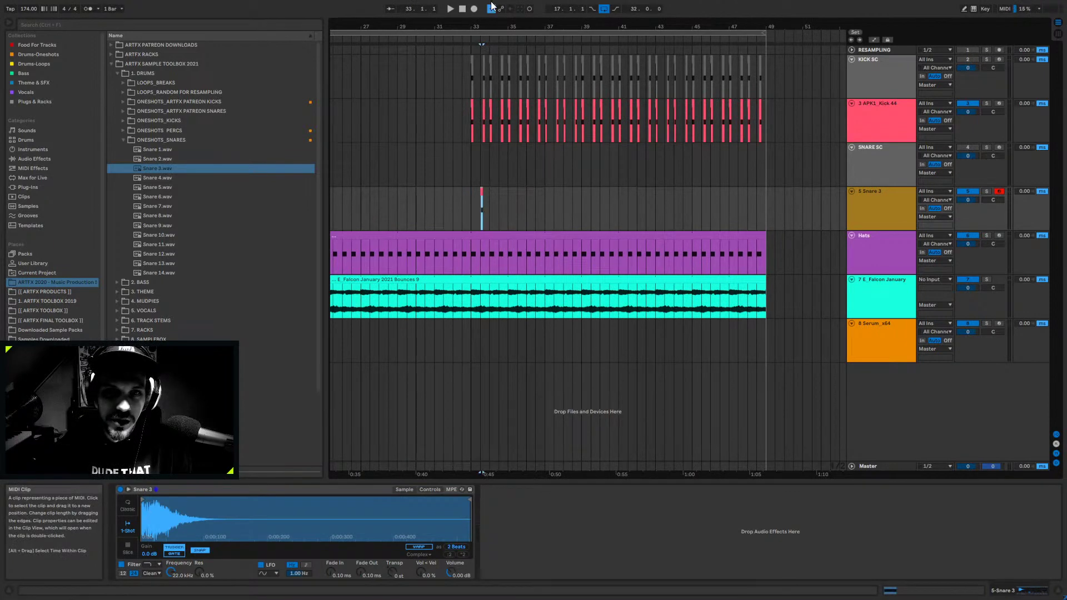
key("plus")
key("plus")
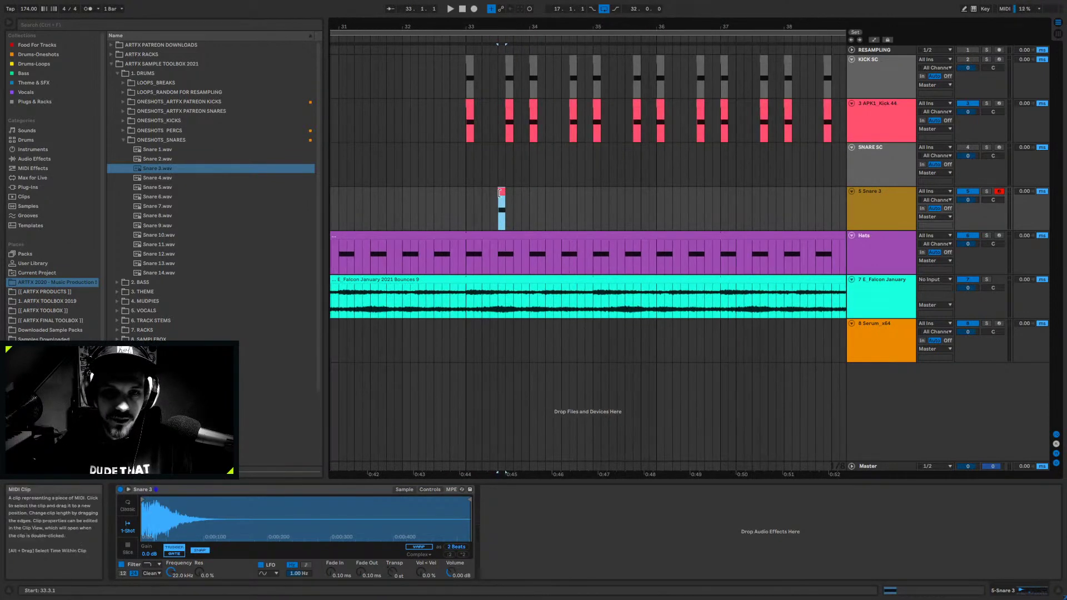
key("shift+Left")
key("shift+Left")
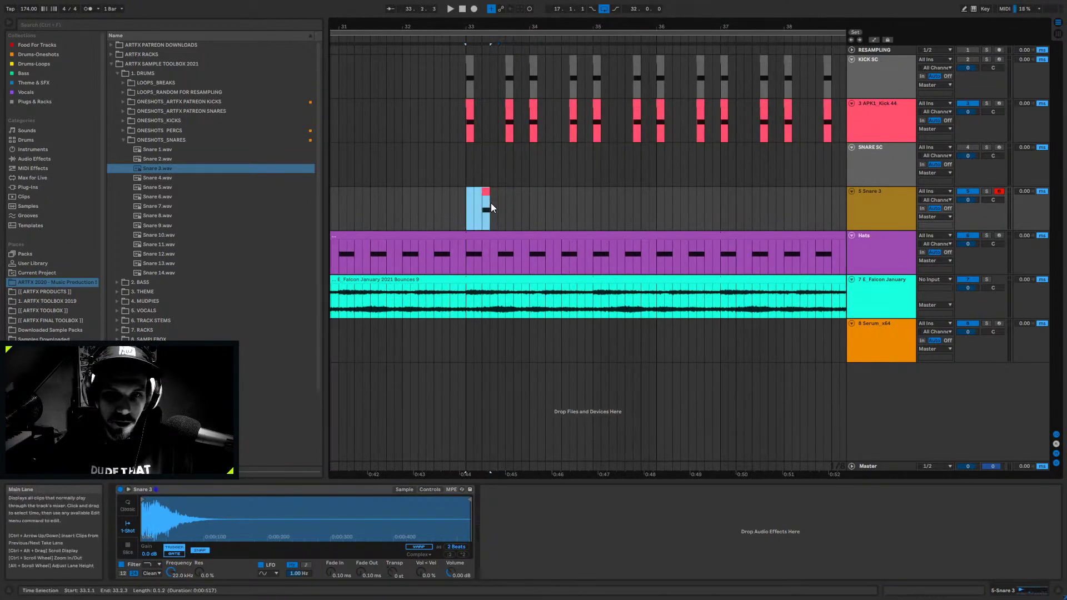
key("ctrl+d")
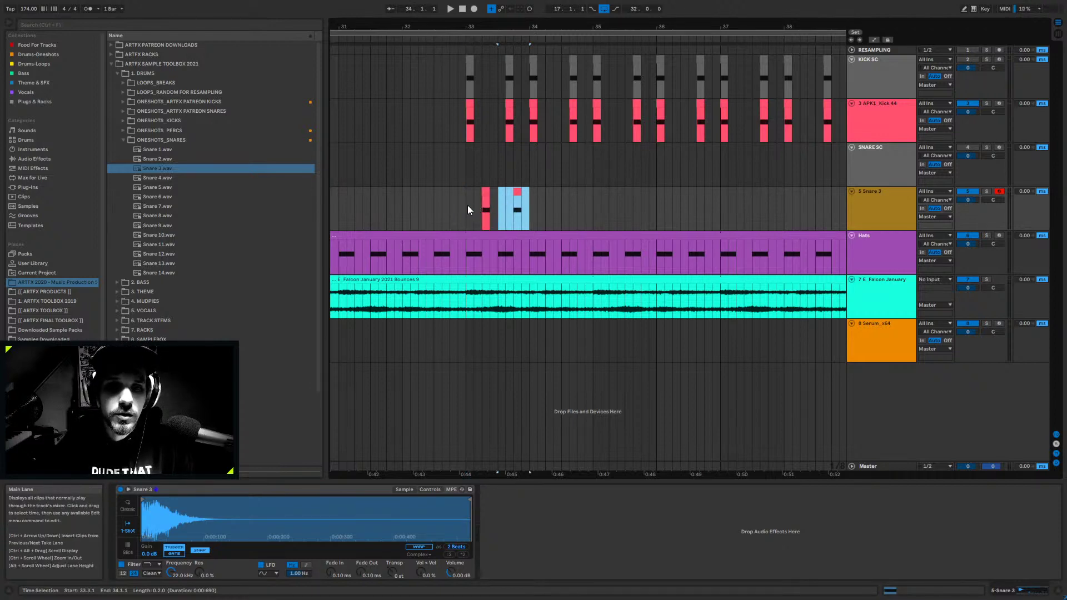
- Copy the two snare clips to the SNARE SC track and assign the track colours to the clips on both snare tracks
left_click_drag(485, 191, 484, 164)
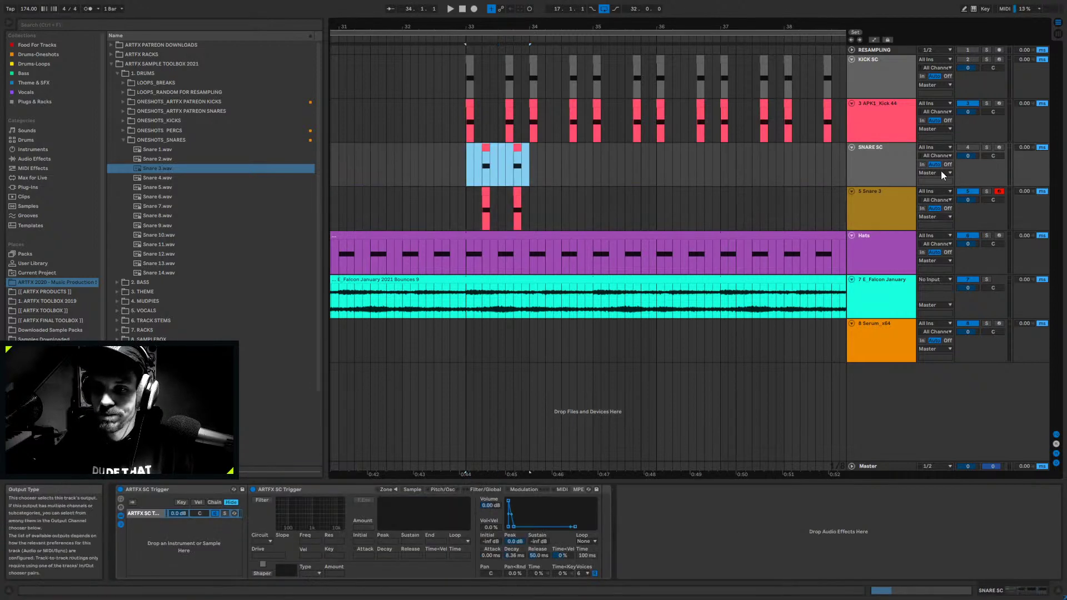
left_click(889, 163)
left_click(885, 198)
right_click(885, 198)
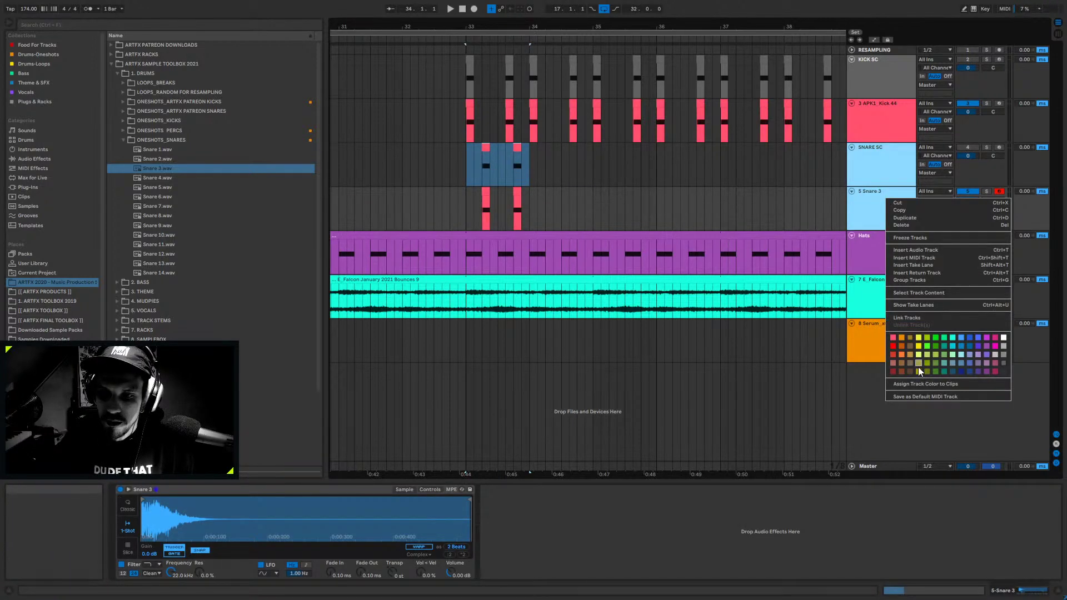
left_click(915, 384)
- Duplicate the one-bar snare pattern on the SNARE SC and Snare 3 tracks repeatedly until it reaches bar 49
left_click(520, 211, "shift")
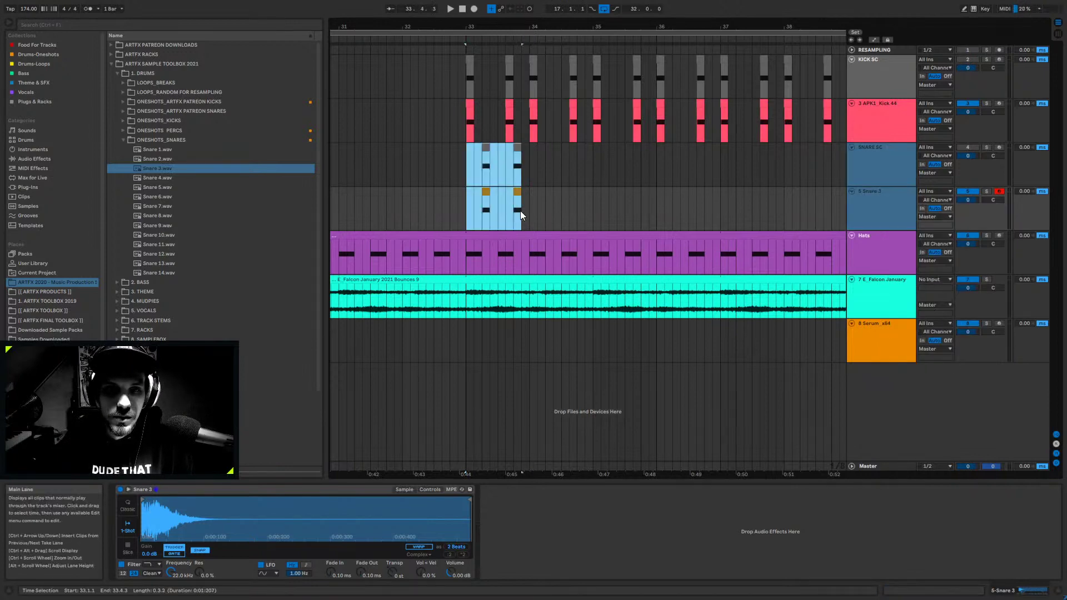
key("ctrl+d")
key("ctrl+d")
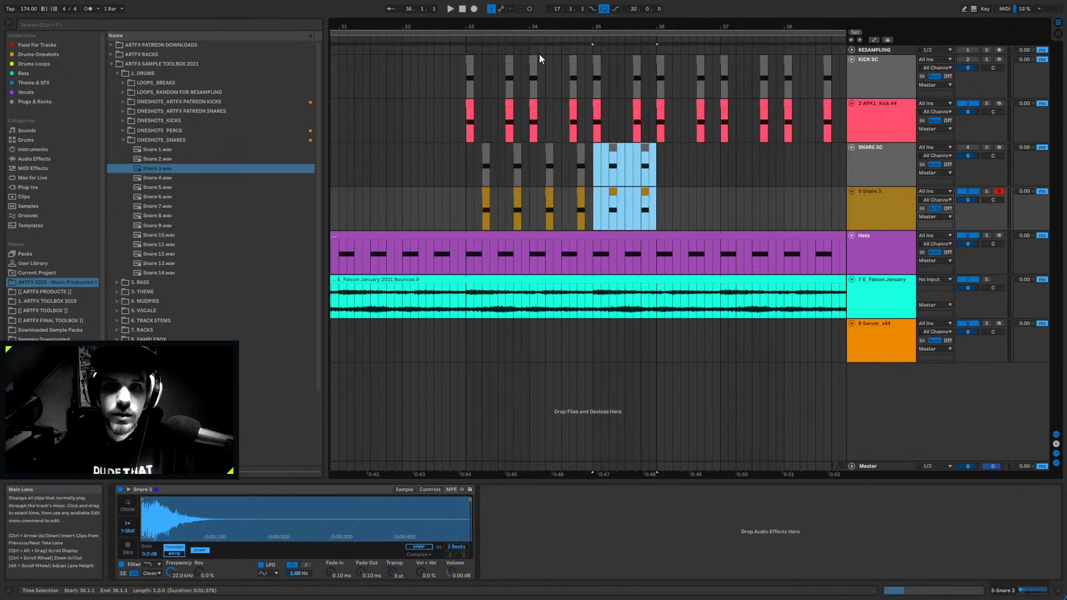
left_click_drag(539, 26, 565, 27)
key("ctrl+d")
key("ctrl+d")
key("ctrl+d")
key("ctrl+d")
key("ctrl+d")
key("ctrl+d")
key("ctrl+d")
key("ctrl+d")
key("ctrl+d")
key("ctrl+d")
key("ctrl+d")
key("ctrl+d")
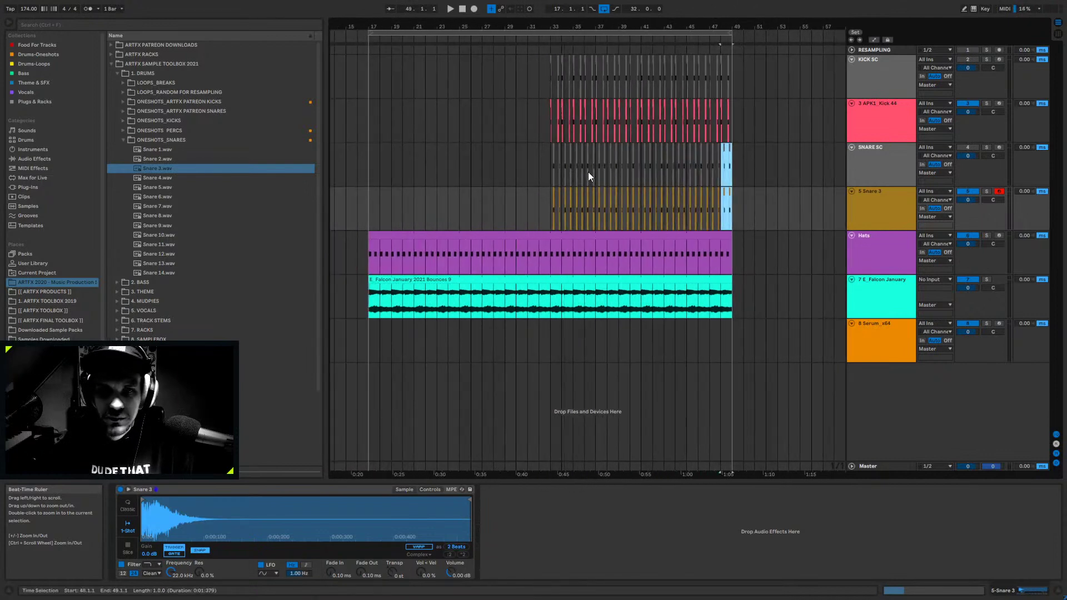
- Play the arrangement from bar 33 to listen to the kick, snare, hats and pad together, and select the Serum track
left_click(549, 160)
key("space")
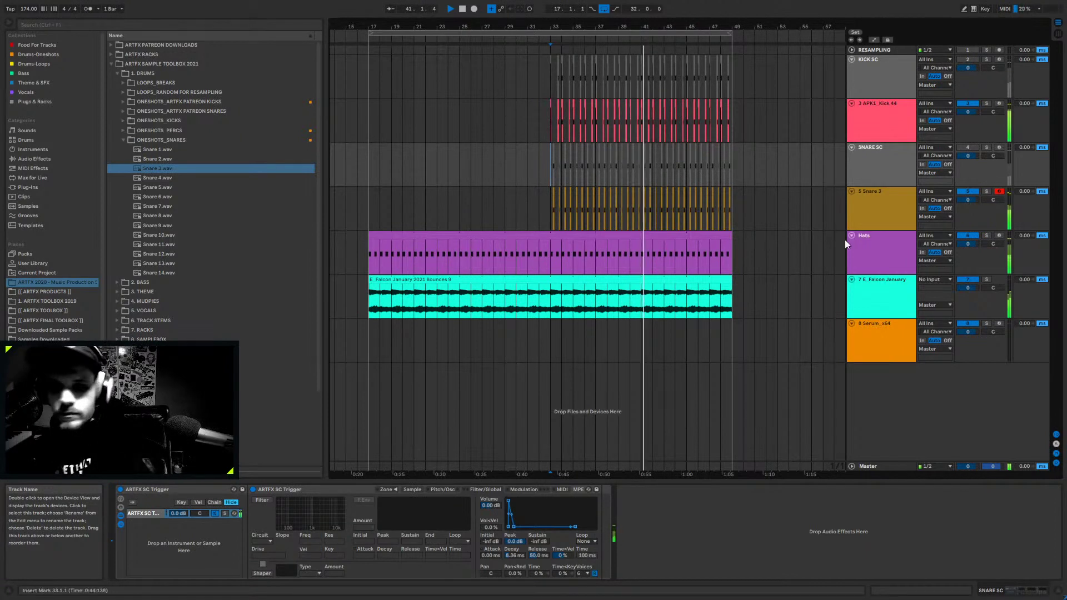
left_click(874, 337)
key("space")
- Create an empty four-bar MIDI clip on the Serum track starting at bar 17
left_click(141, 489)
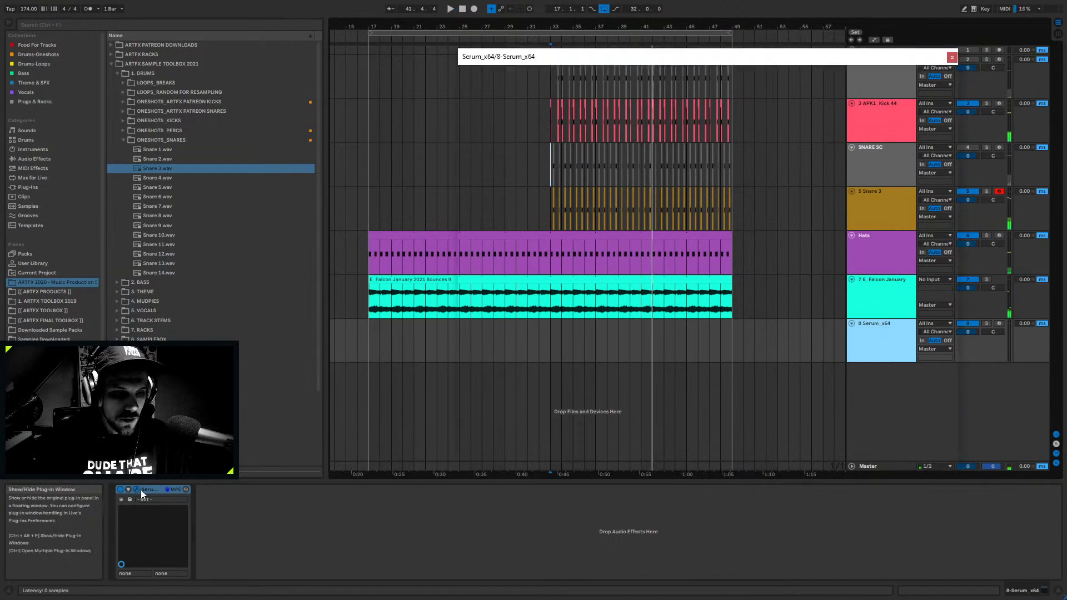
left_click(952, 57)
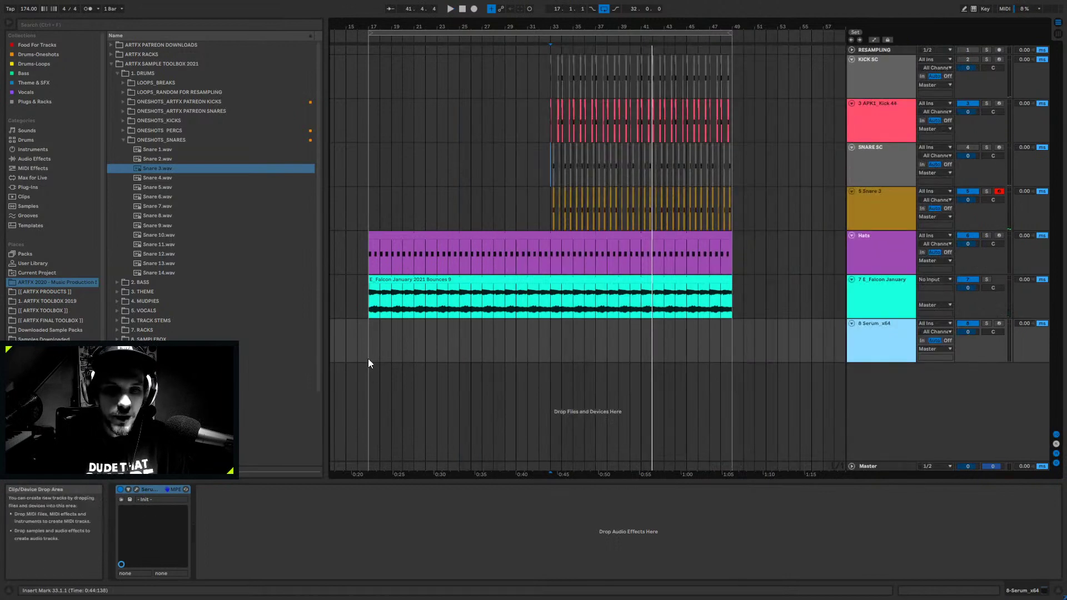
left_click_drag(367, 358, 416, 358)
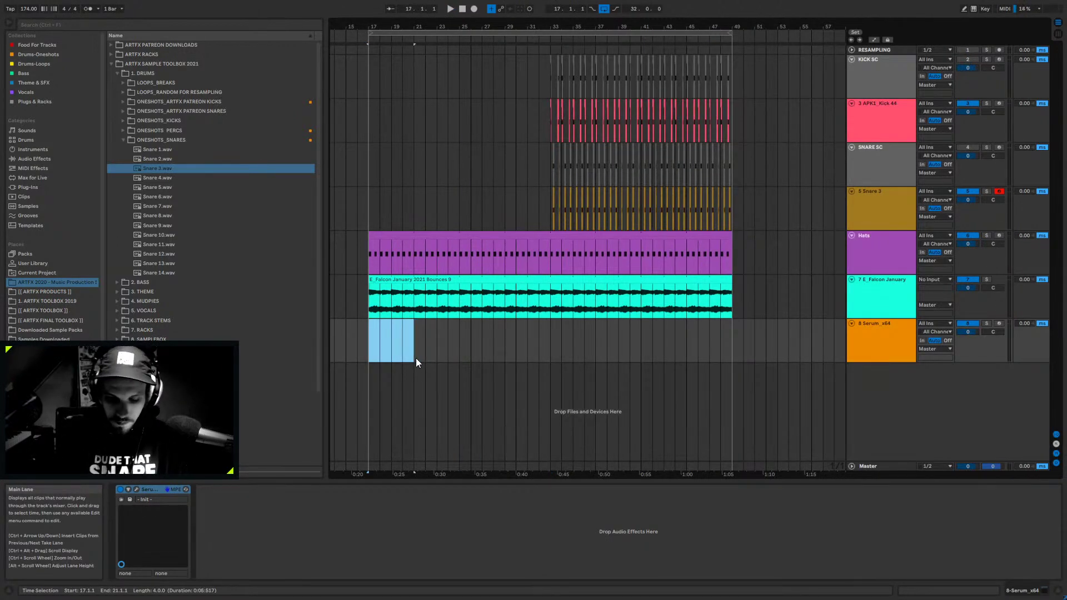
key("ctrl+shift+m")
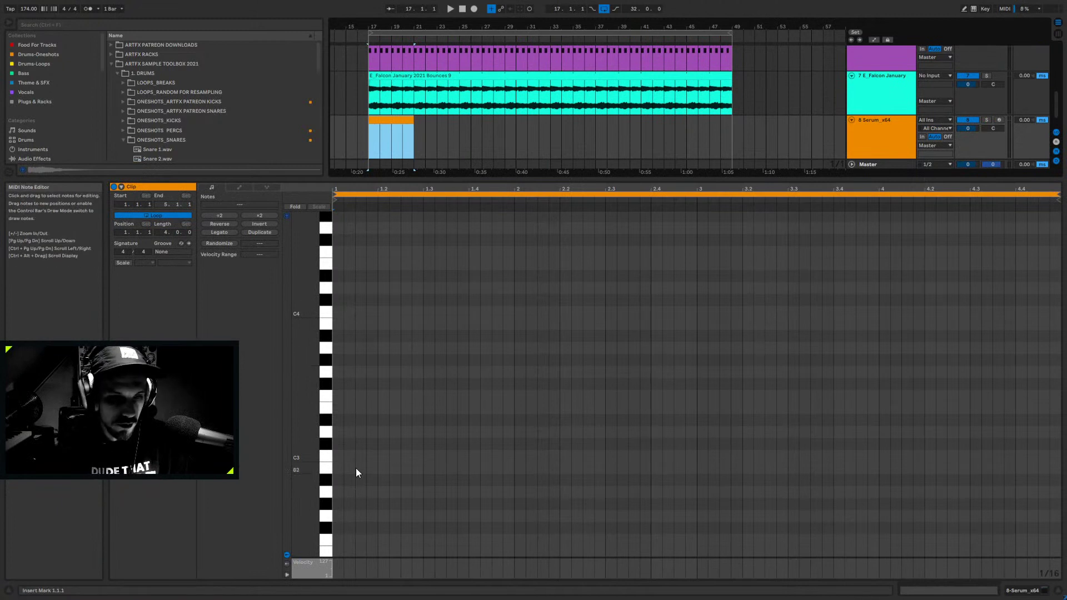
- Add an E2 note at the start of the Serum clip and make it two bars long
double_click(326, 468)
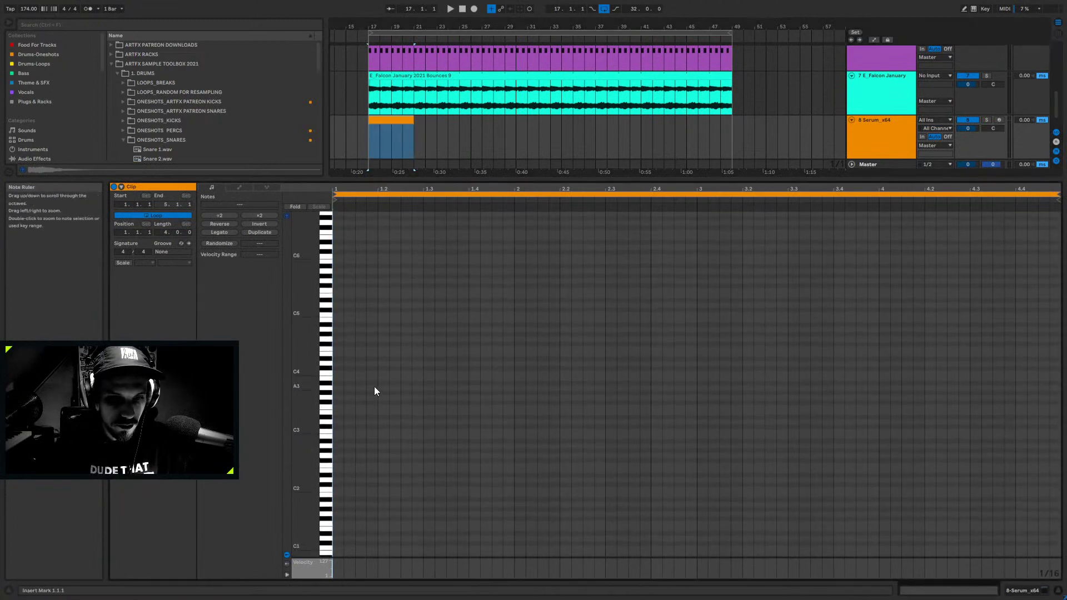
double_click(335, 355)
left_click_drag(343, 355, 415, 356)
key("shift+Down")
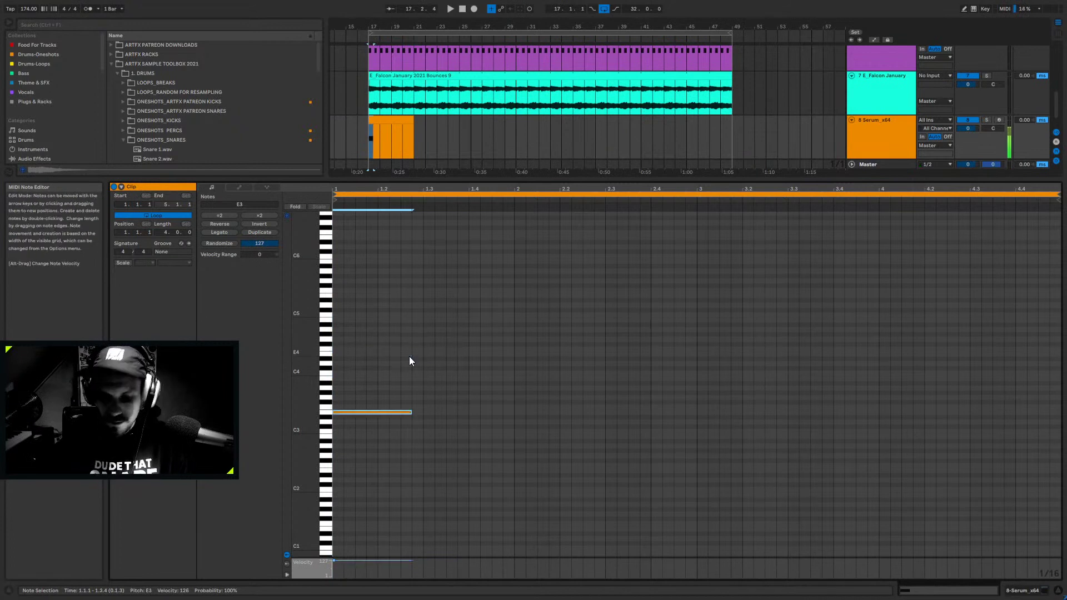
key("shift+Down")
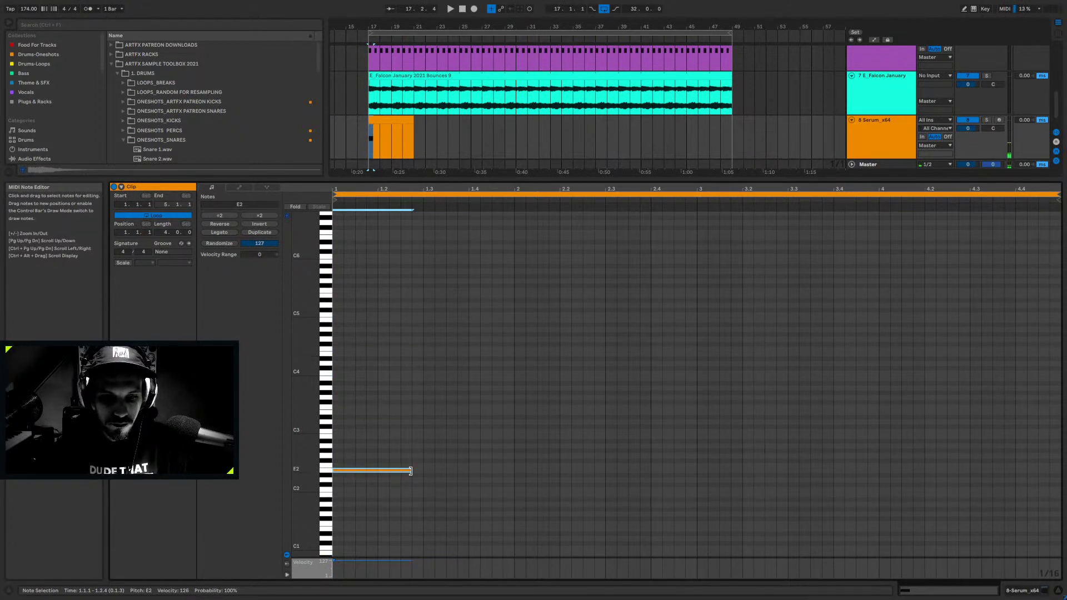
left_click_drag(410, 471, 695, 472)
key("space")
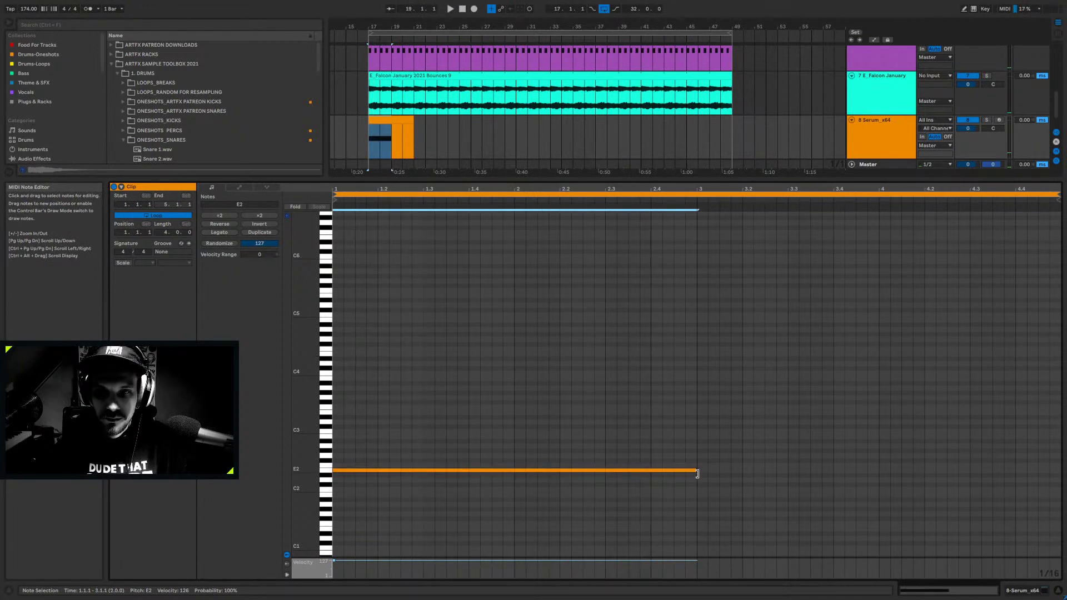
- Duplicate the note into the clip's last two bars, raise the copy to F2, and extend the looped clip to bar 49
key("ctrl+d")
key("Up")
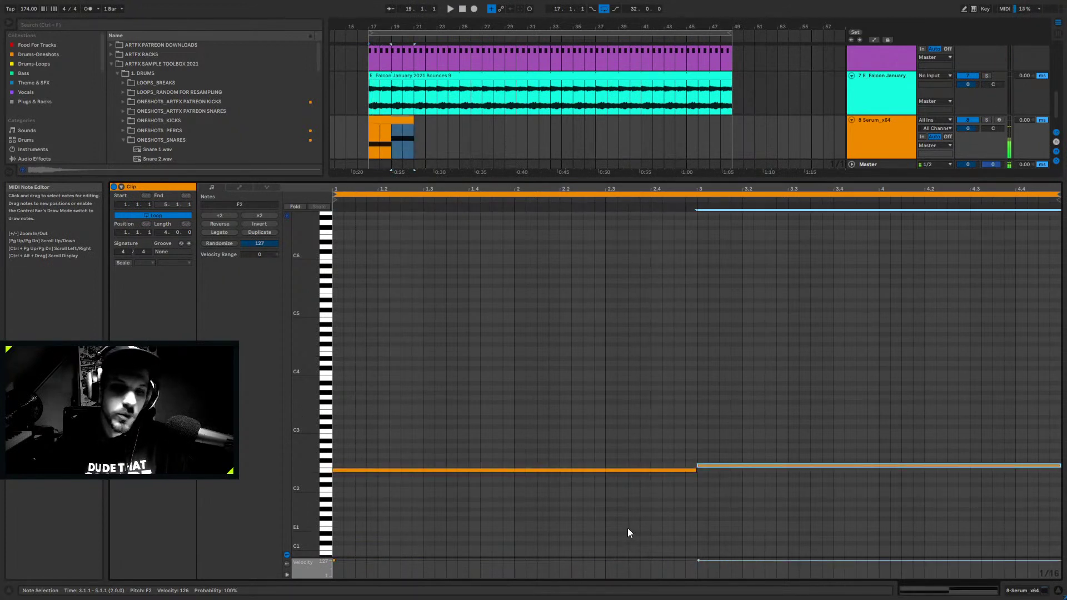
key("shift+Tab")
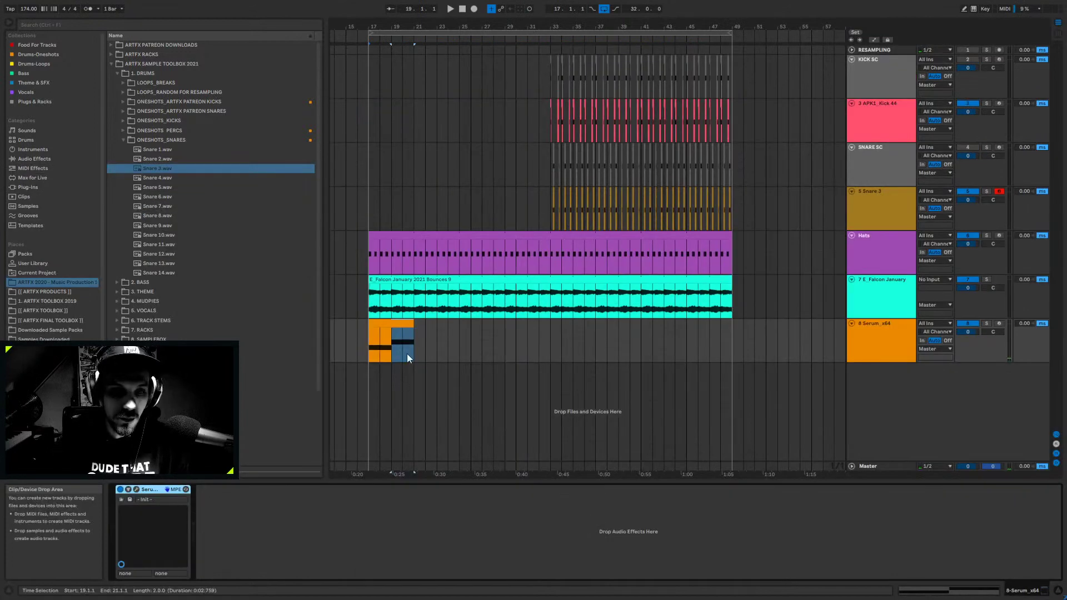
left_click_drag(410, 325, 732, 325)
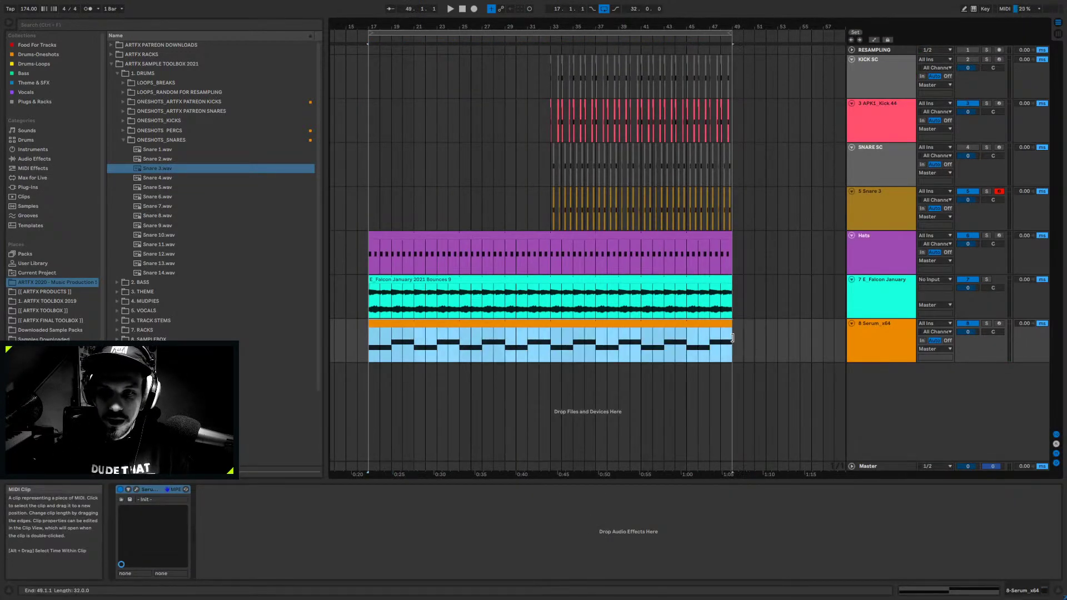
- Set Serum's oscillator A to 5 unison voices while playing the track from bar 17
left_click(137, 490)
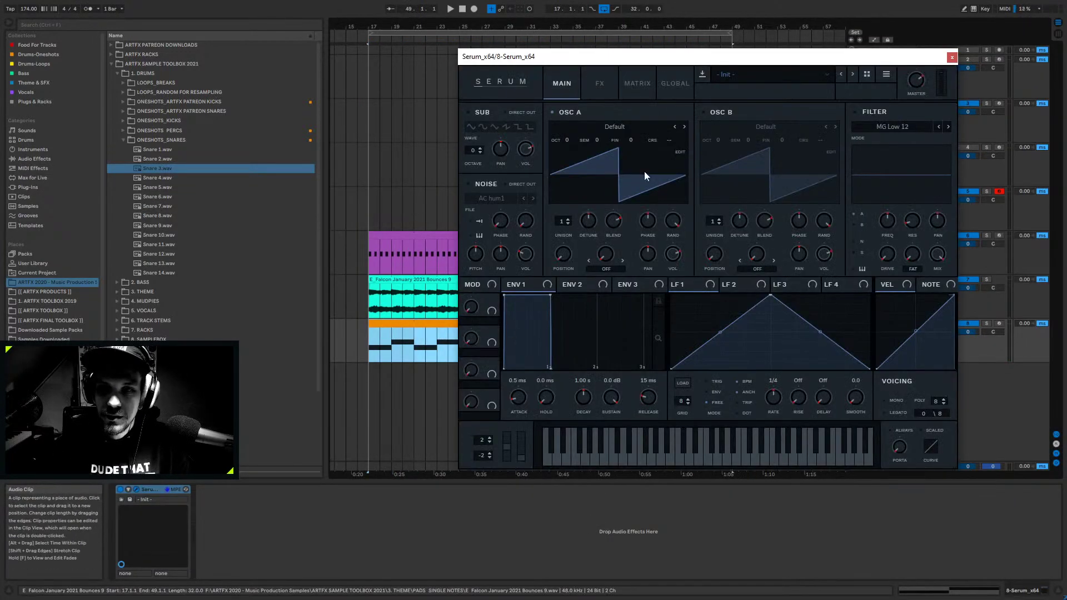
scroll(563, 222, "up", 3)
key("space")
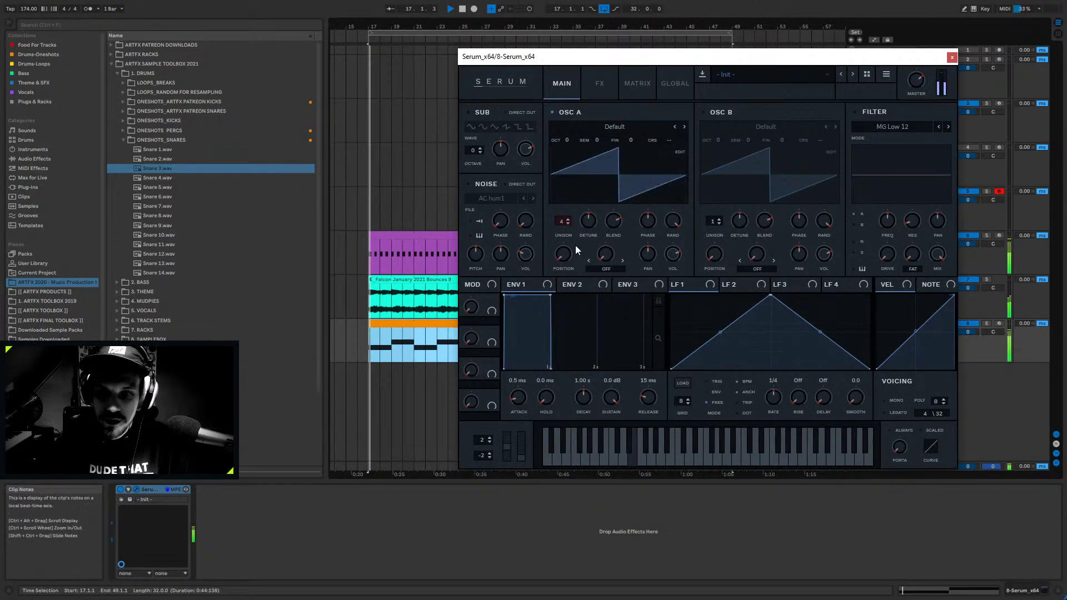
scroll(564, 217, "up", 1)
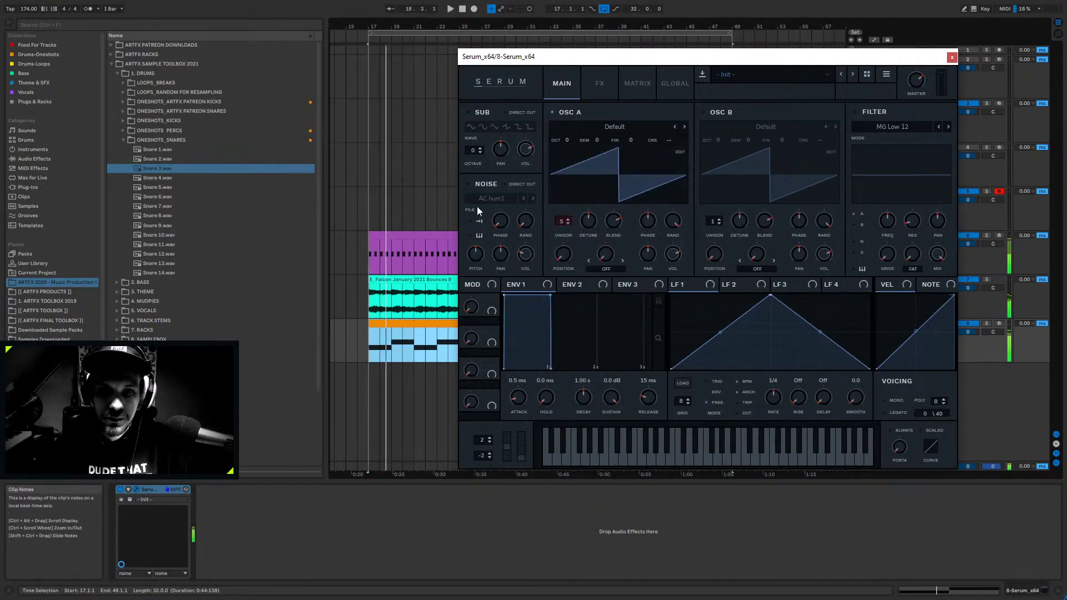
- Halve the timing of the Serum clip's notes to one bar each and shorten the clip's loop to two bars
double_click(407, 326)
left_click(951, 57)
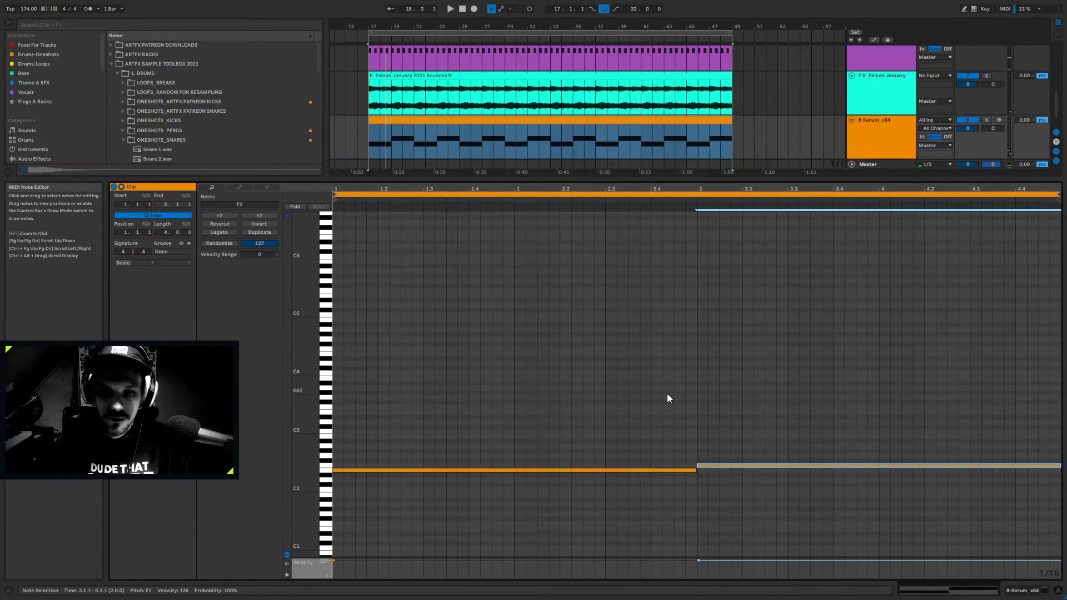
key("space")
left_click(221, 215)
key("space")
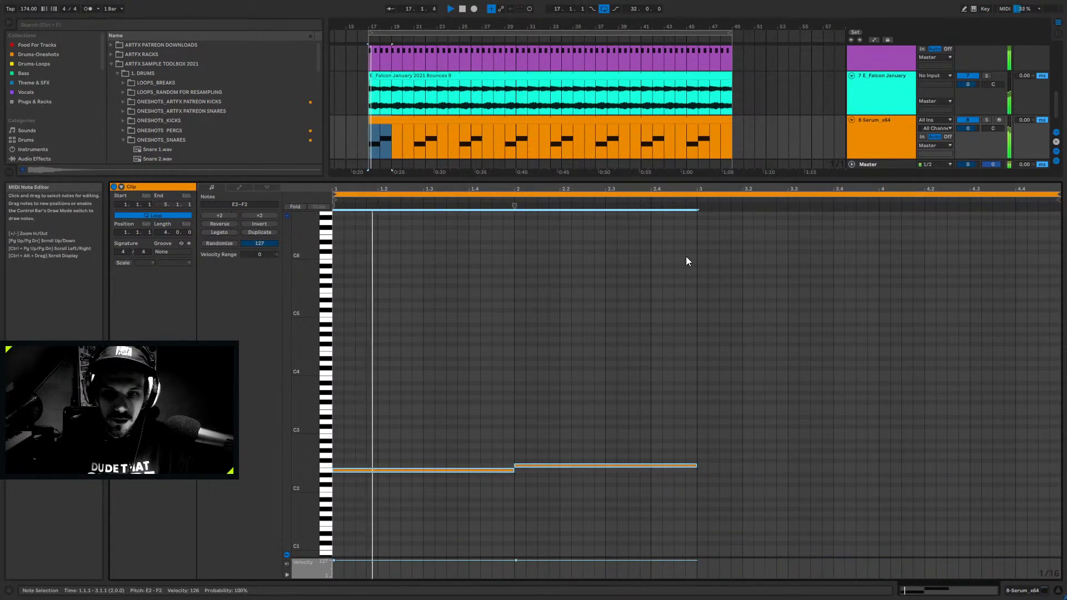
left_click_drag(1057, 196, 697, 215)
- Transpose both notes of the Serum clip down one octave to E1 and F1, and return to the device view
key("ctrl+a")
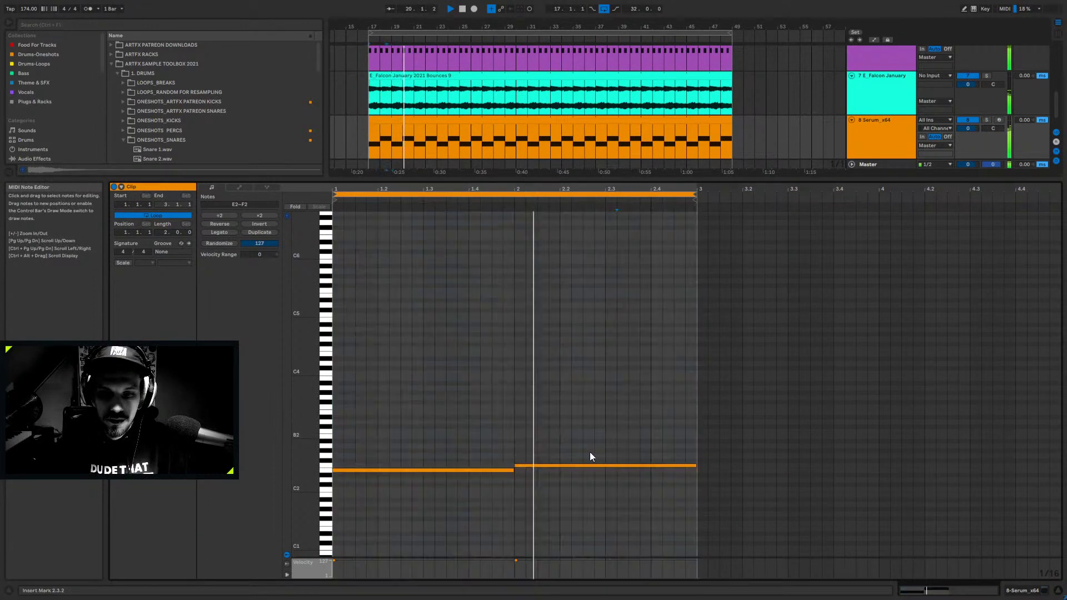
key("shift+Down")
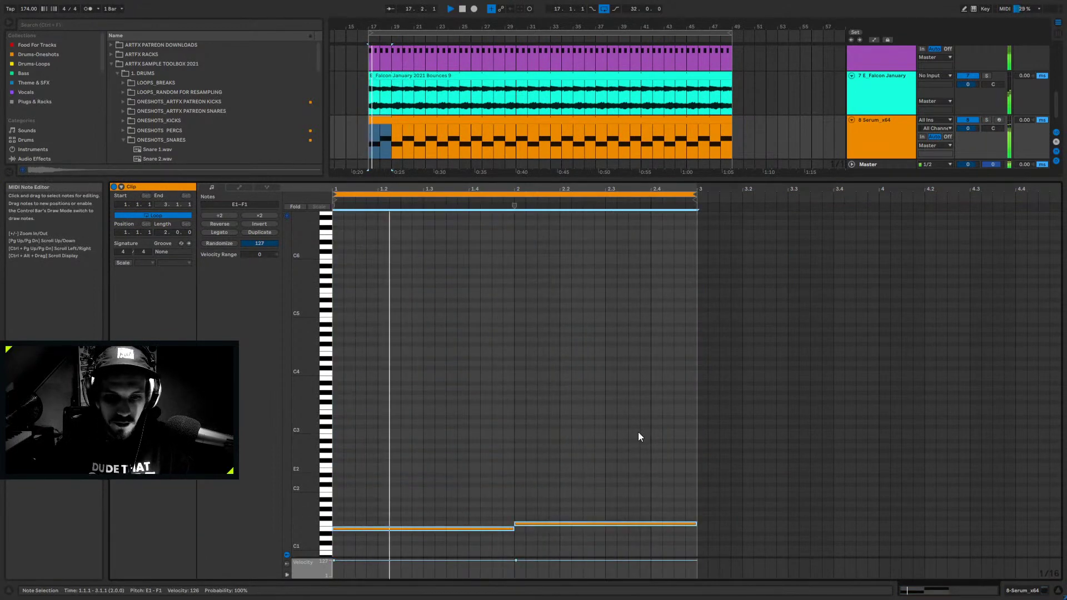
key("shift+Tab")
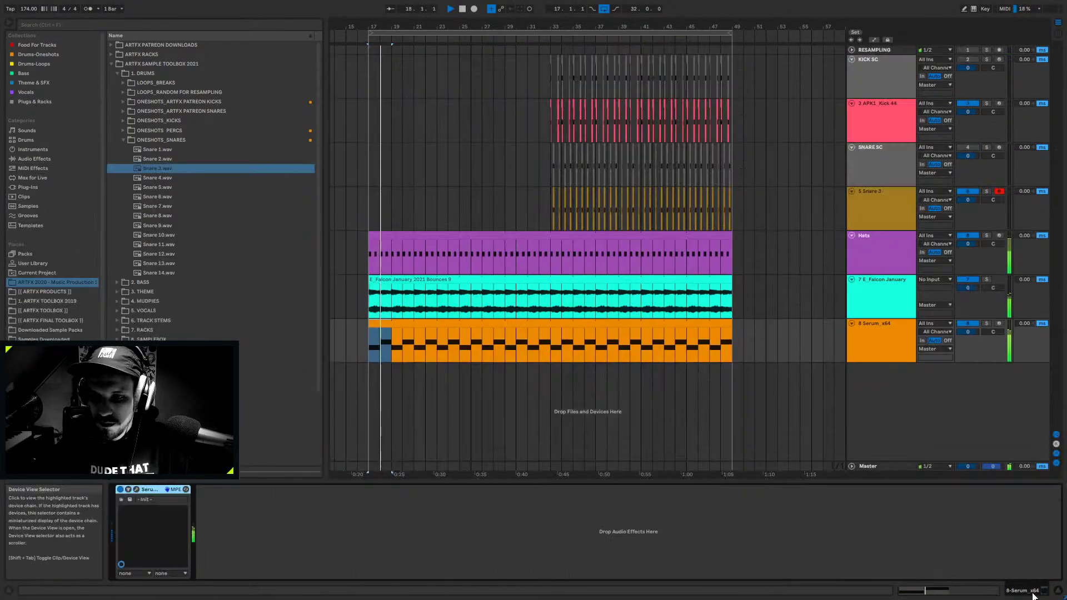
- Enable Serum's MG Low 12 filter and lower its cutoff frequency to darken the bass
left_click(137, 489)
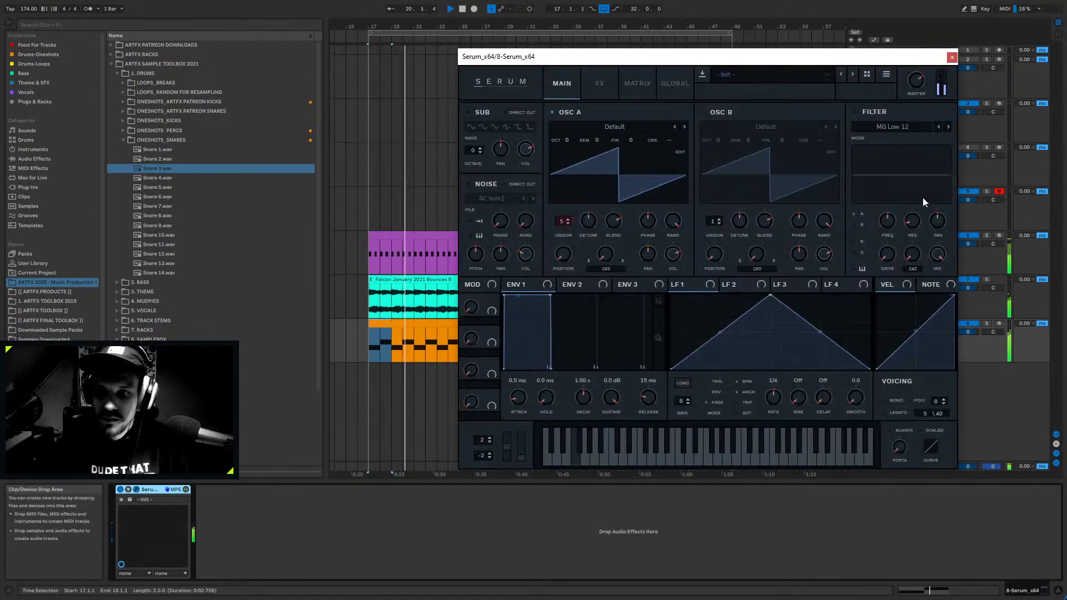
left_click(856, 112)
left_click_drag(891, 221, 887, 244)
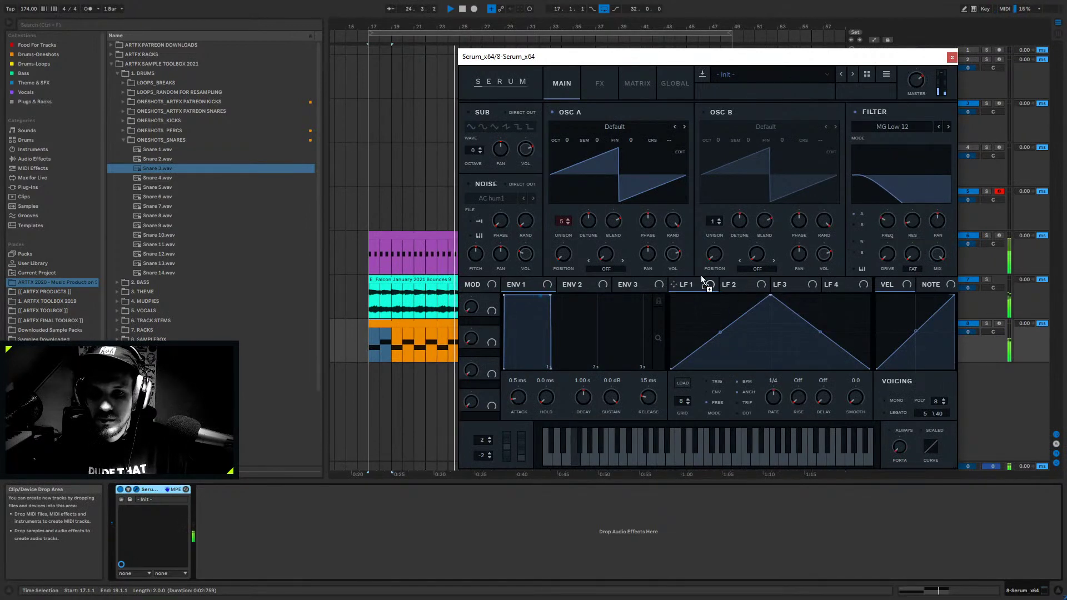
- Assign LFO 1 to Serum's filter cutoff, set its rate to one bar, and move its peak toward the end of the cycle
left_click_drag(701, 281, 882, 222)
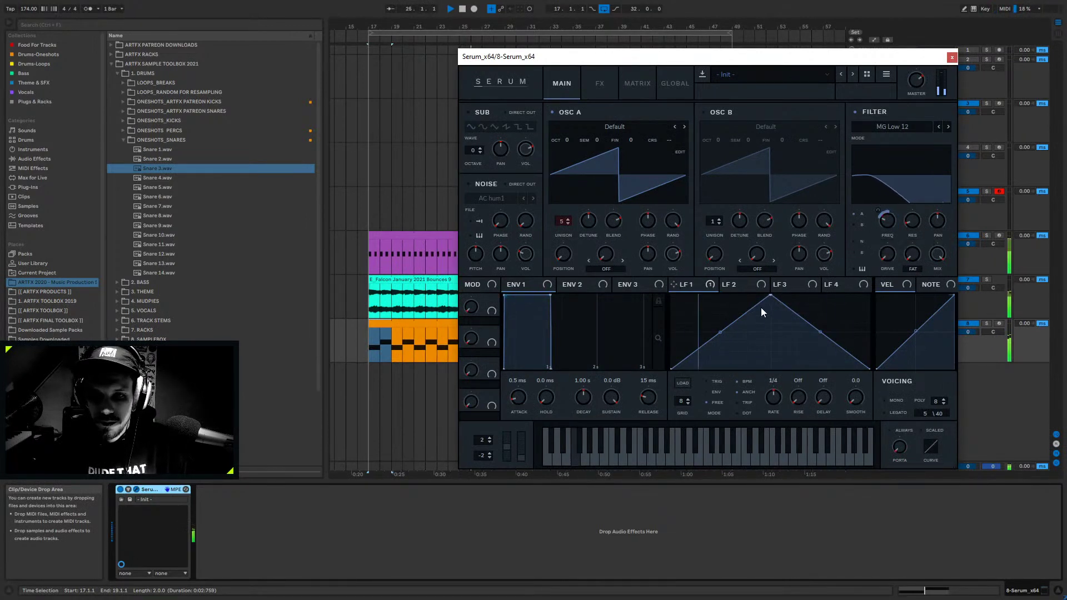
left_click_drag(774, 397, 767, 408)
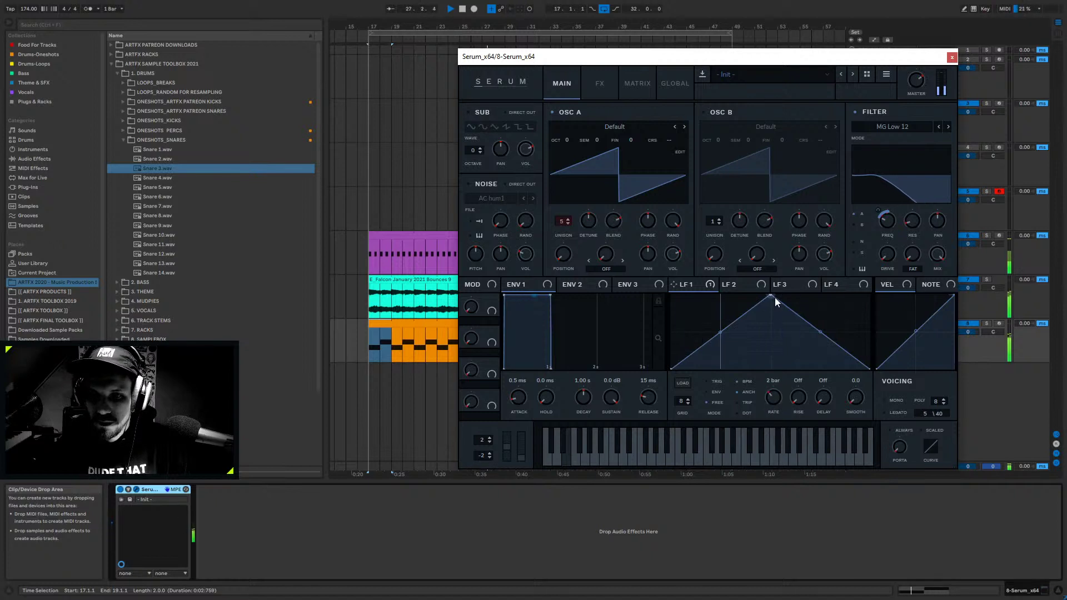
left_click_drag(771, 297, 850, 289)
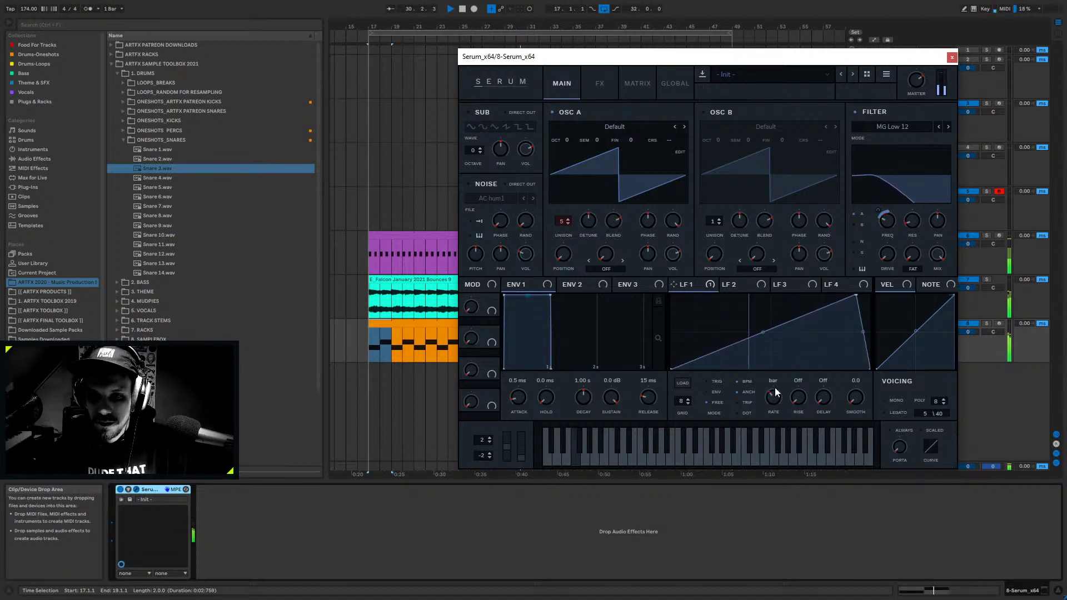
left_click_drag(774, 388, 776, 386)
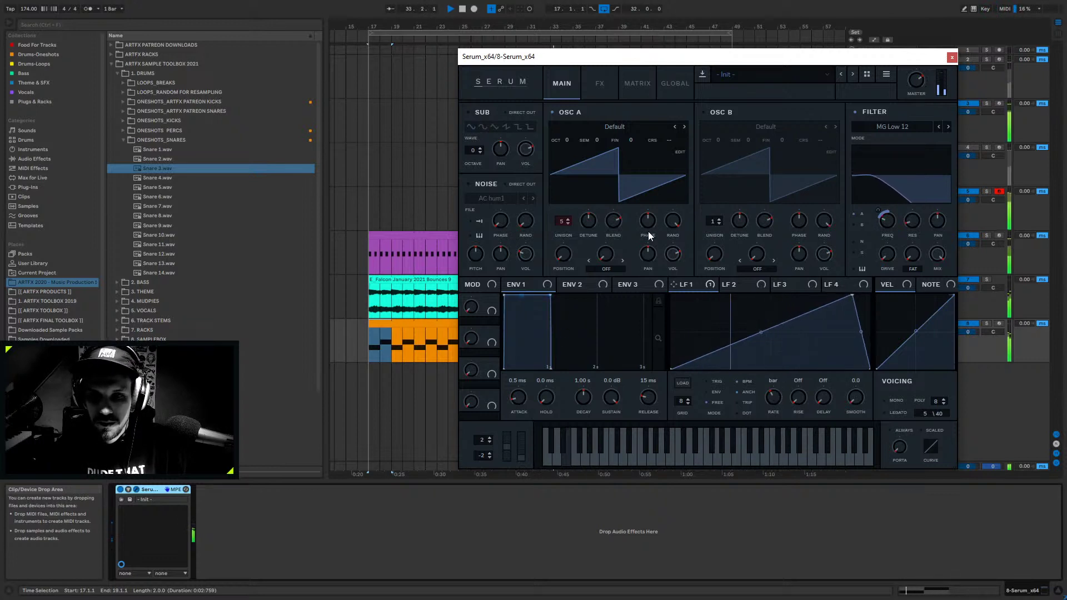
- Raise oscillator A to octave +1 and reshape the LFO 1 cutoff sweep with more modulation depth and a curved rise
left_click_drag(879, 210, 878, 200)
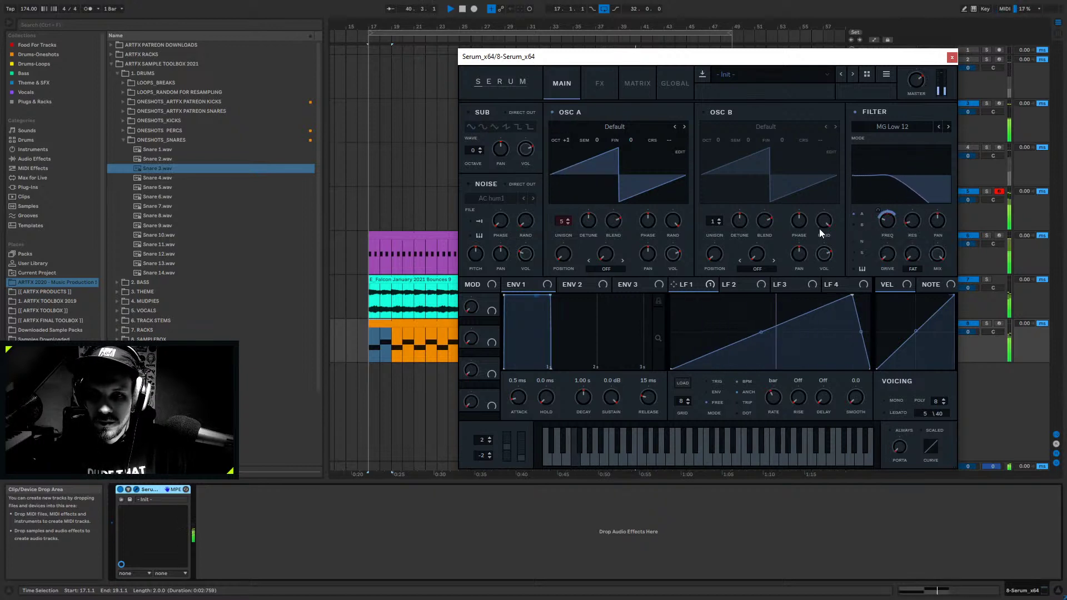
mouse_move(875, 216)
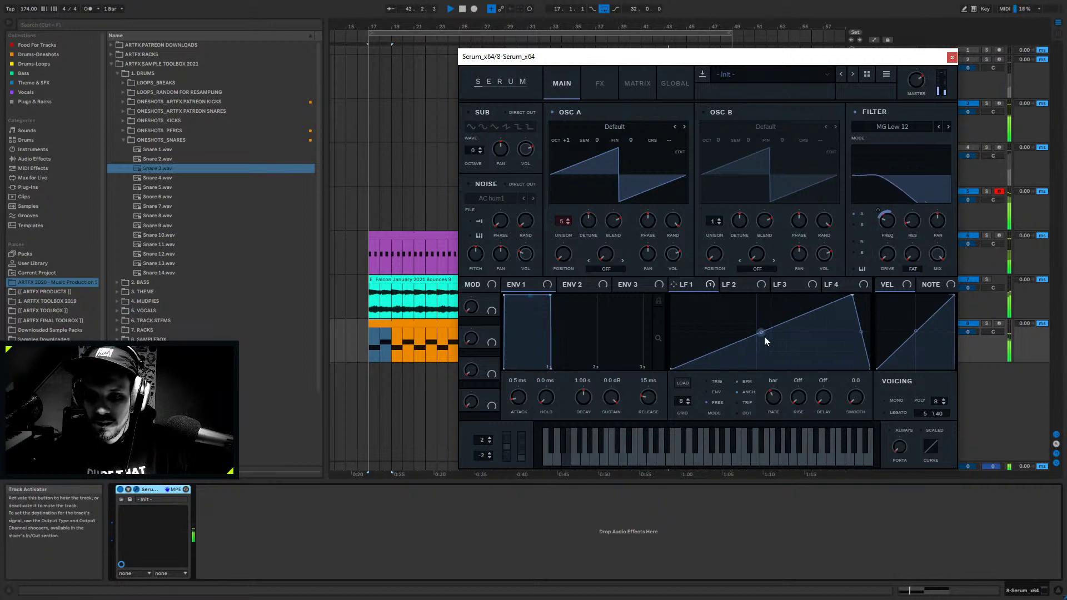
left_click_drag(765, 336, 762, 338)
- Enable Serum's oscillator B and set it to 5 unison voices
left_click(705, 114)
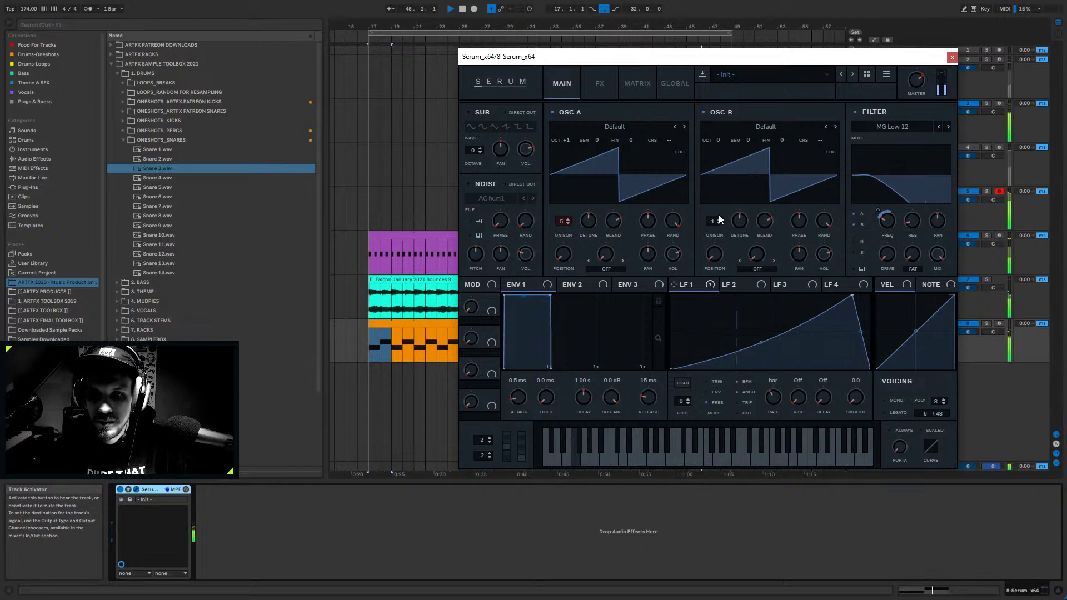
left_click_drag(717, 221, 726, 188)
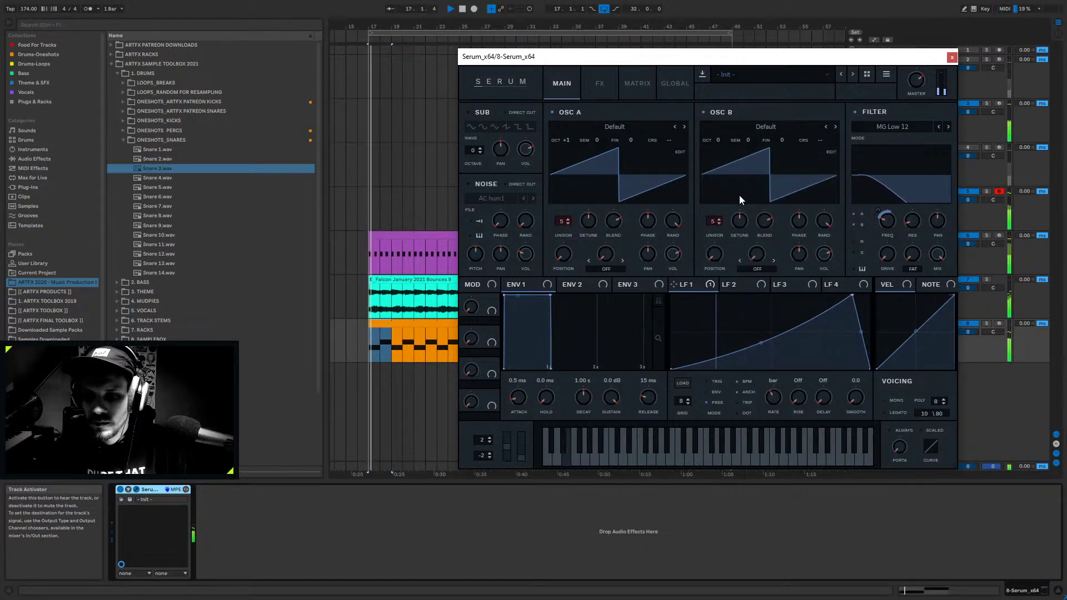
- Try Serum's Phaser effect, switch it off, and enable the Chorus in its place
left_click(592, 92)
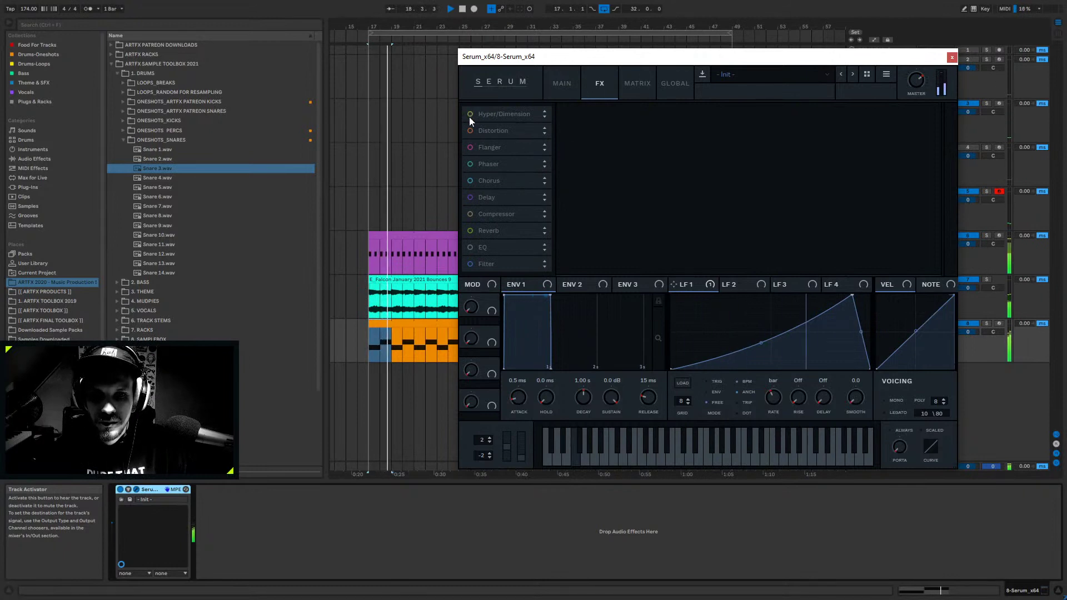
left_click(470, 165)
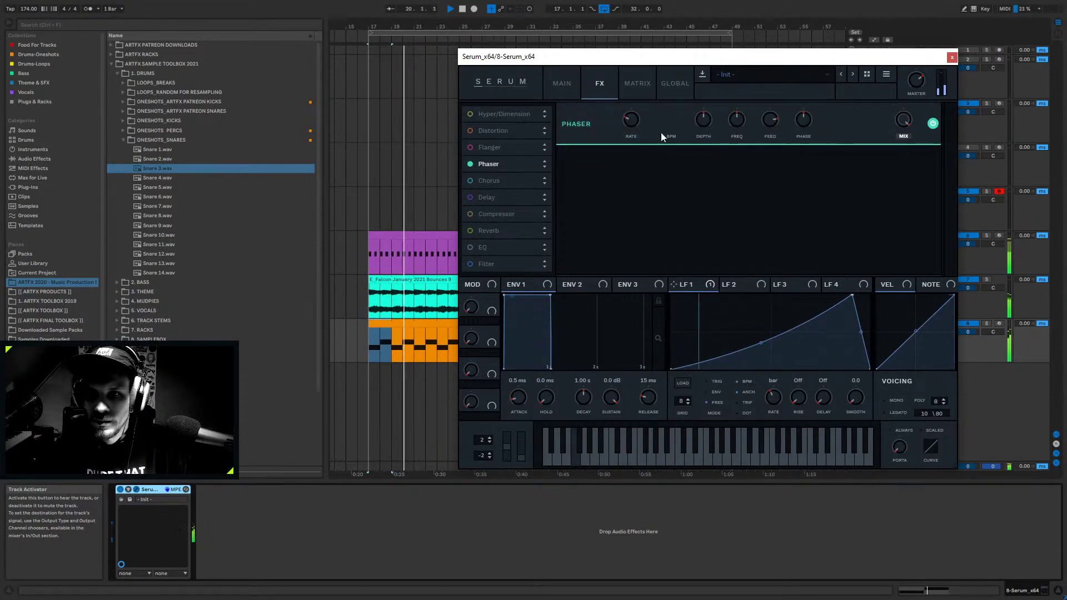
left_click(470, 165)
left_click(470, 181)
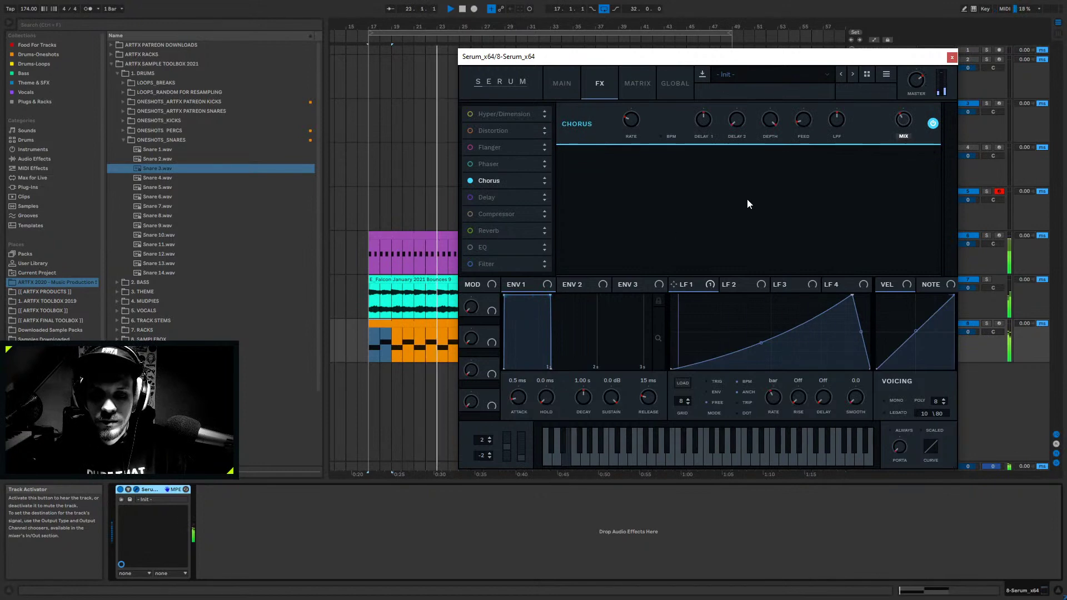
left_click(561, 86)
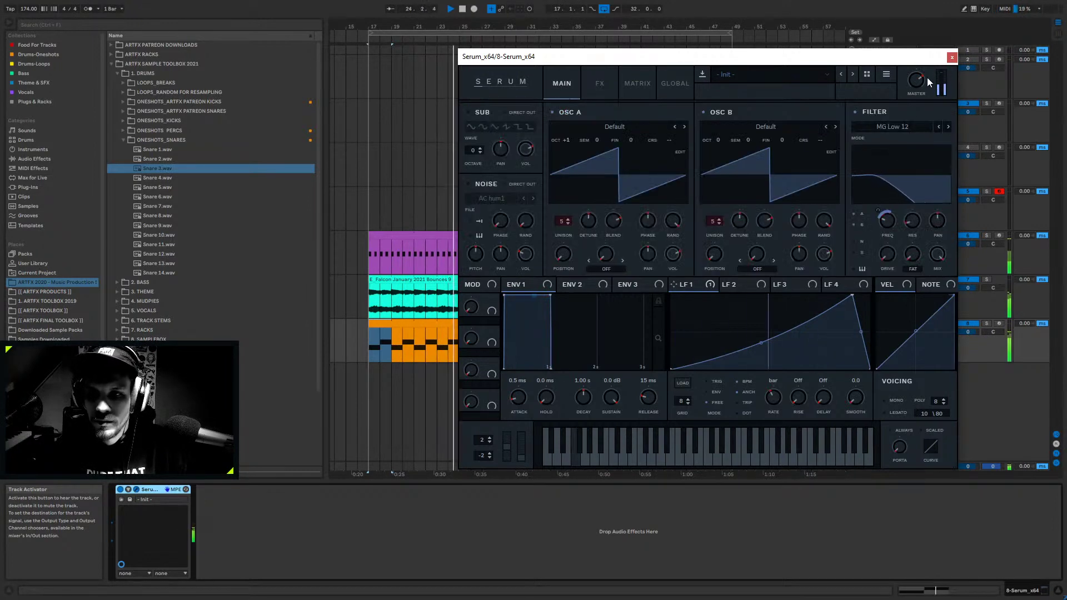
- Add an EQ Eight from the EQ & Filters audio effects after Serum and play the track to hear it
left_click(952, 57)
left_click(40, 159)
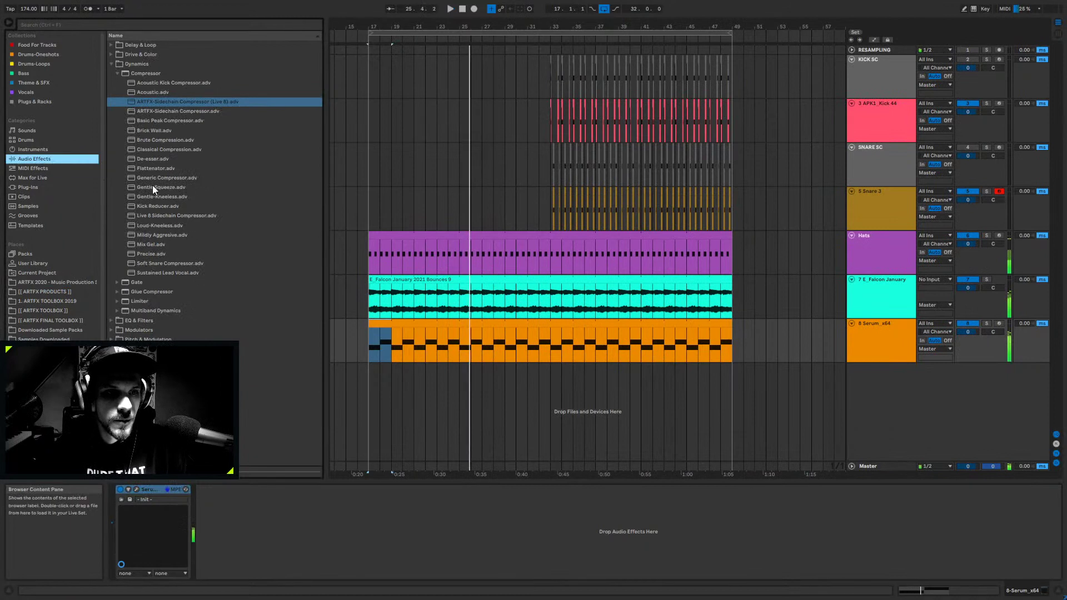
left_click(114, 64)
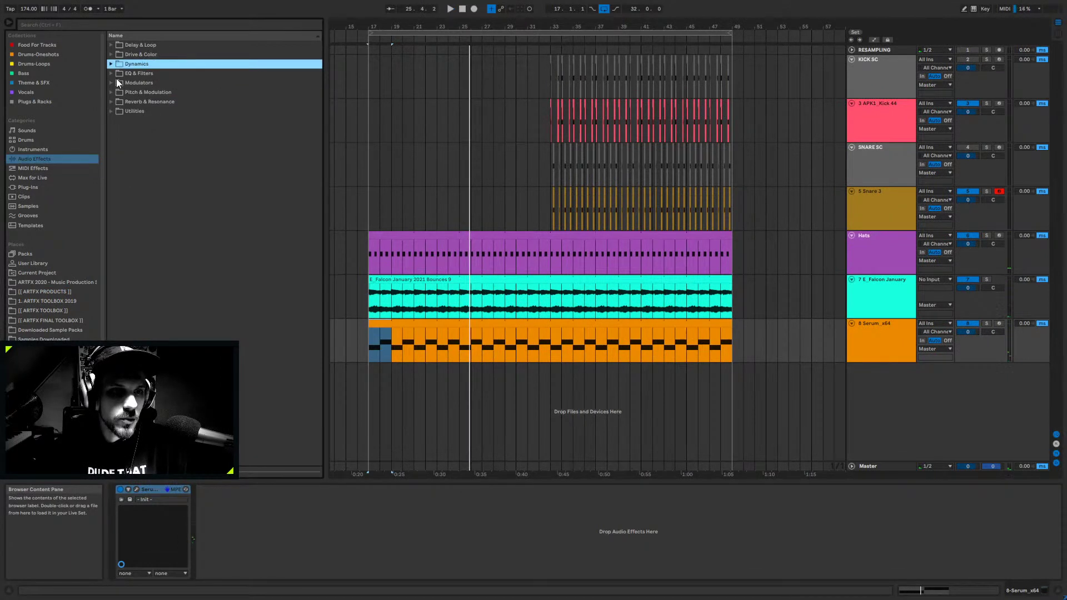
left_click(111, 72)
left_click_drag(142, 101, 394, 486)
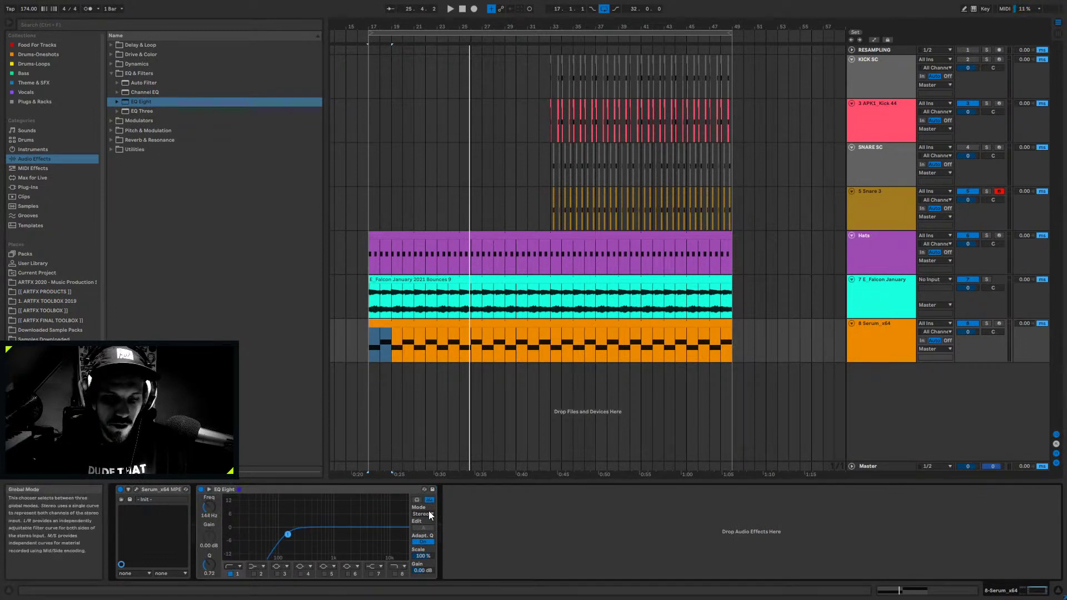
key("space")
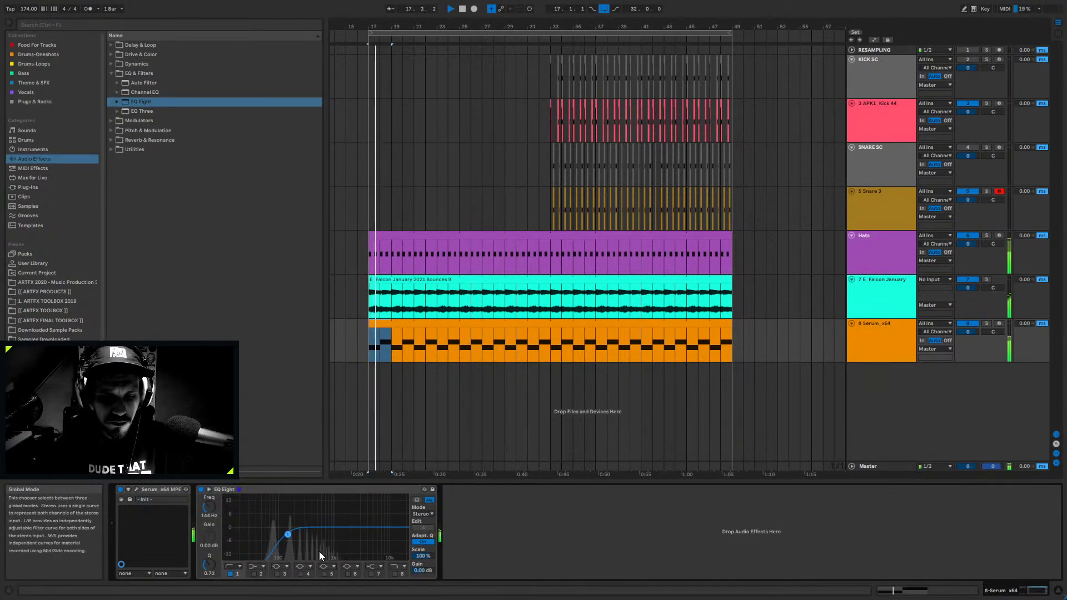
- Reopen Serum, shift the LFO-modulated filter cutoff range lower, and stop playback
left_click(136, 489)
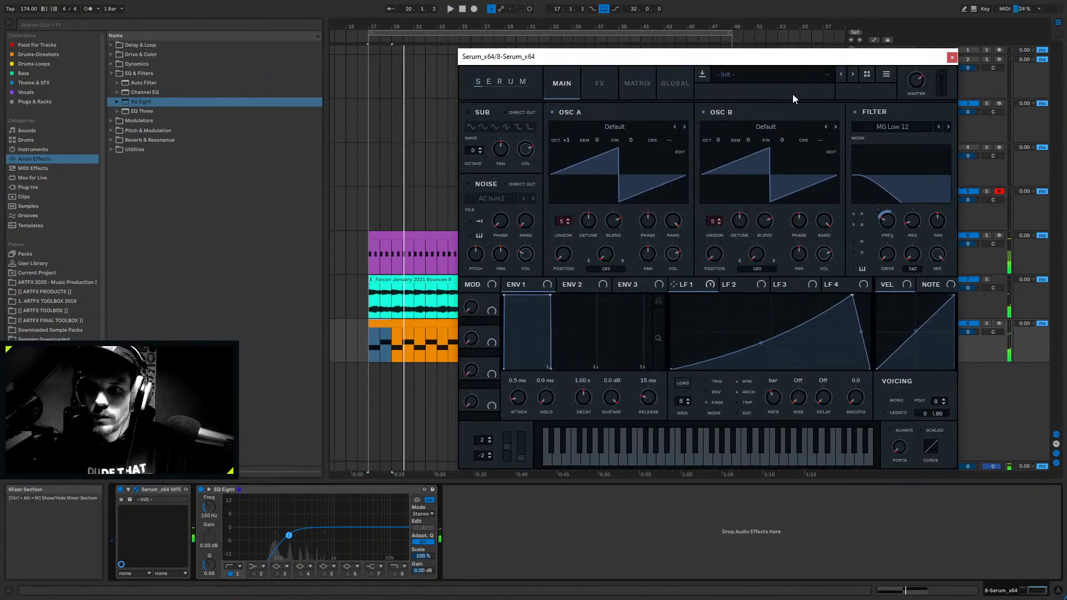
mouse_move(878, 210)
left_mouse_down()
mouse_move(888, 228)
mouse_move(885, 205)
mouse_move(882, 215)
left_mouse_up()
key("space")
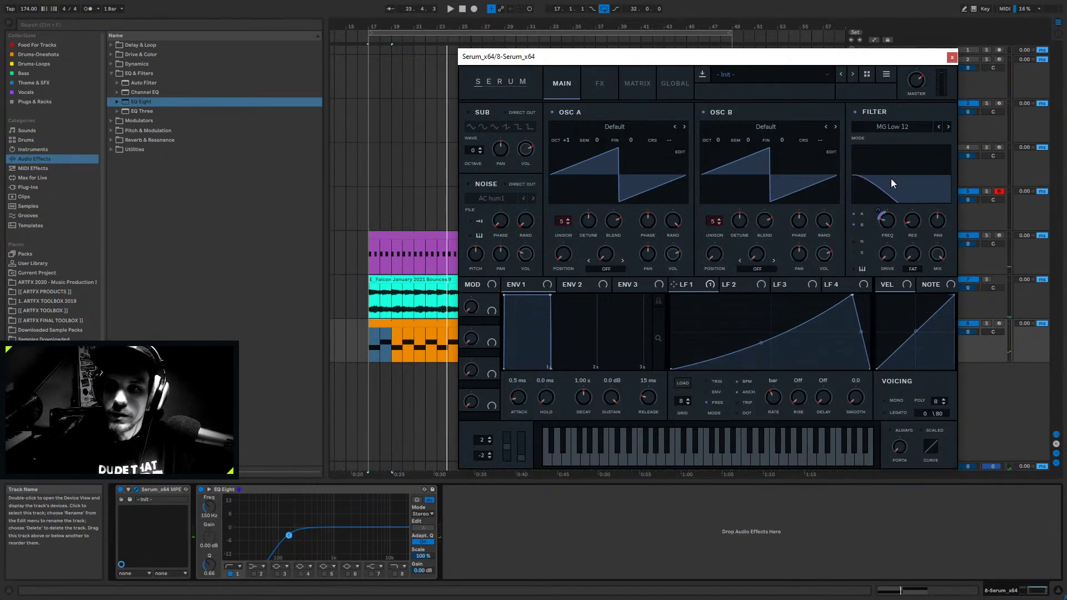
- Remove the LFO 1 modulator from Serum's filter cutoff, readjust the cutoff, and close the plugin window
right_click(887, 221)
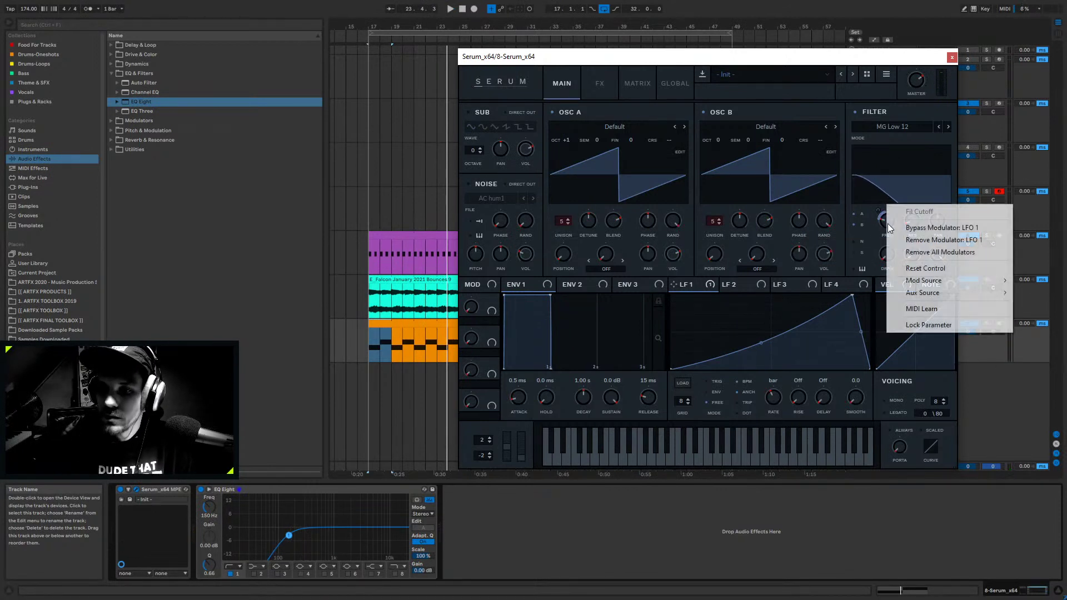
left_click(924, 241)
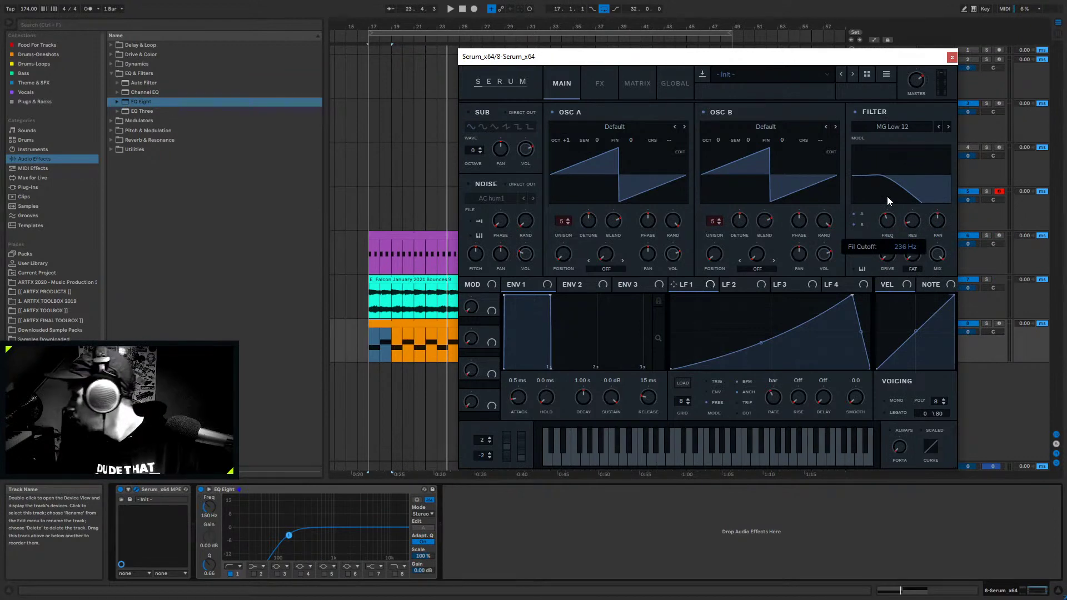
left_click_drag(887, 196, 881, 204)
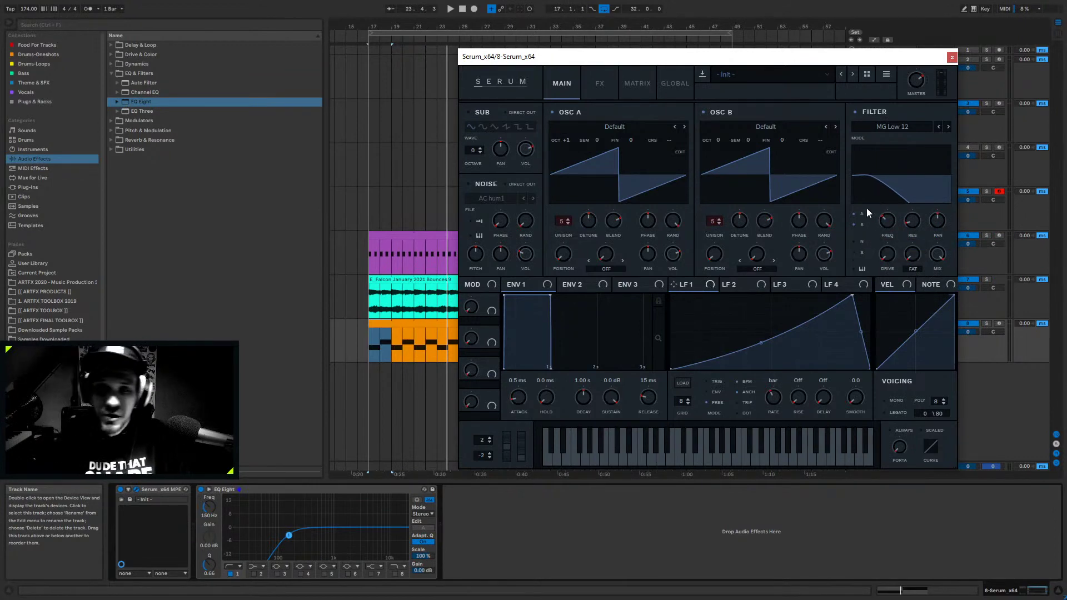
left_click(952, 57)
- Delete the Serum track and fold all remaining tracks in the arrangement
left_click(873, 349)
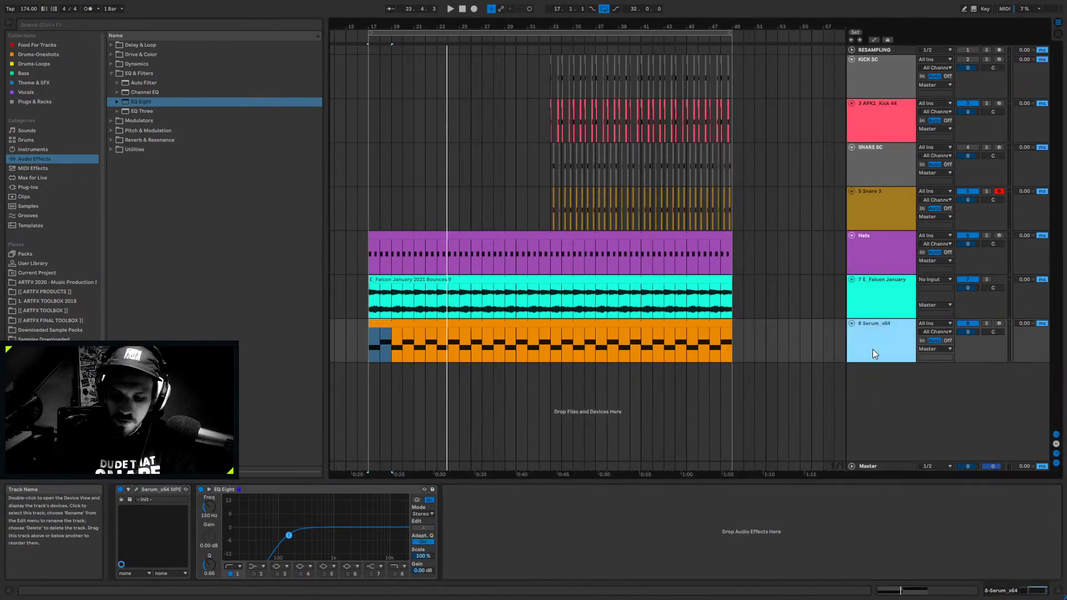
key("Delete")
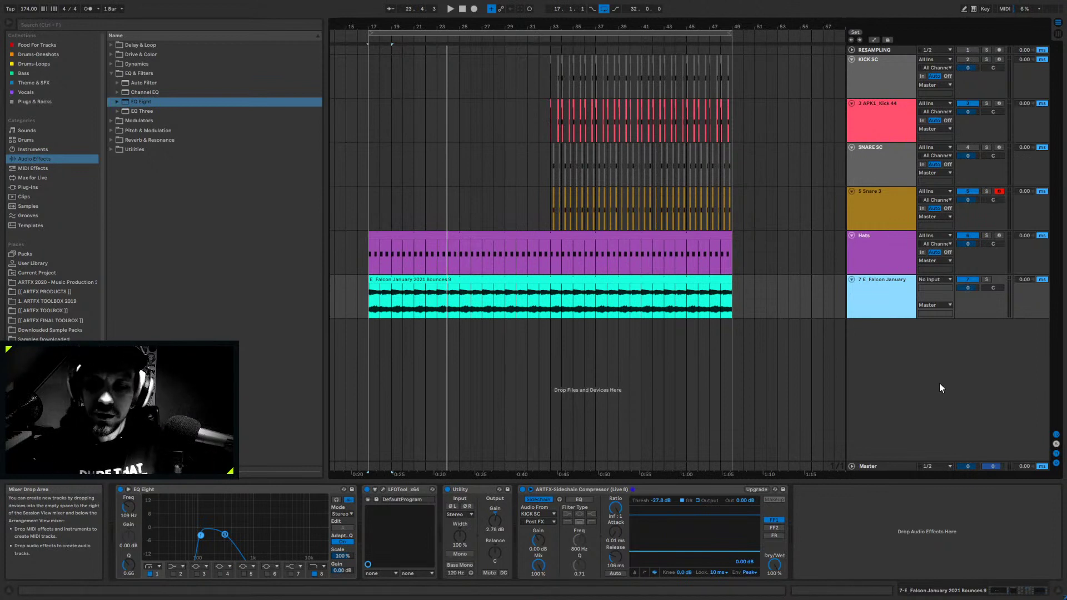
left_click(854, 189)
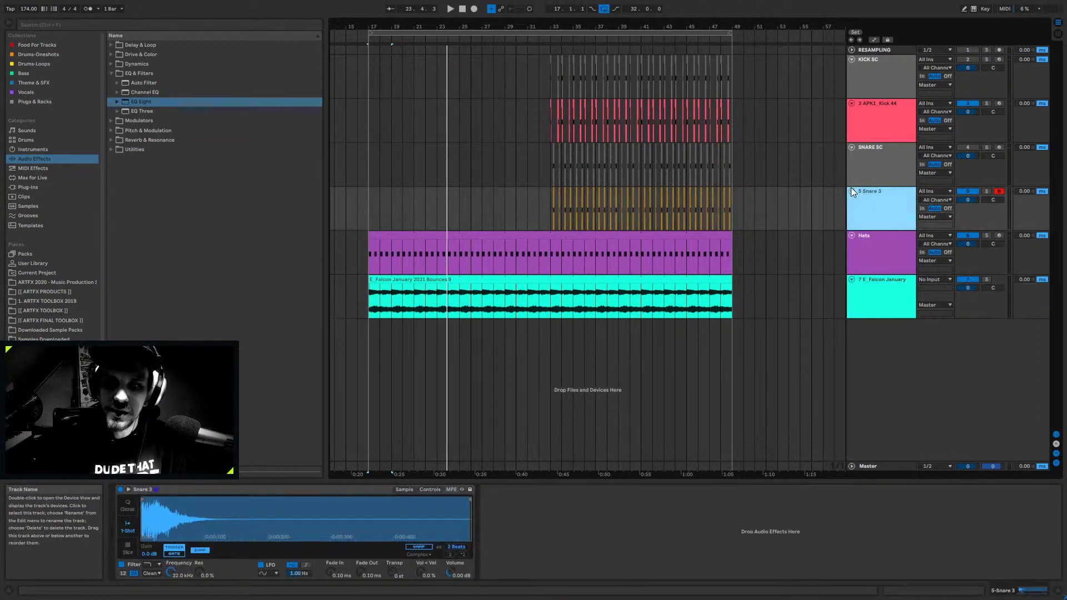
left_click(850, 191, "alt")
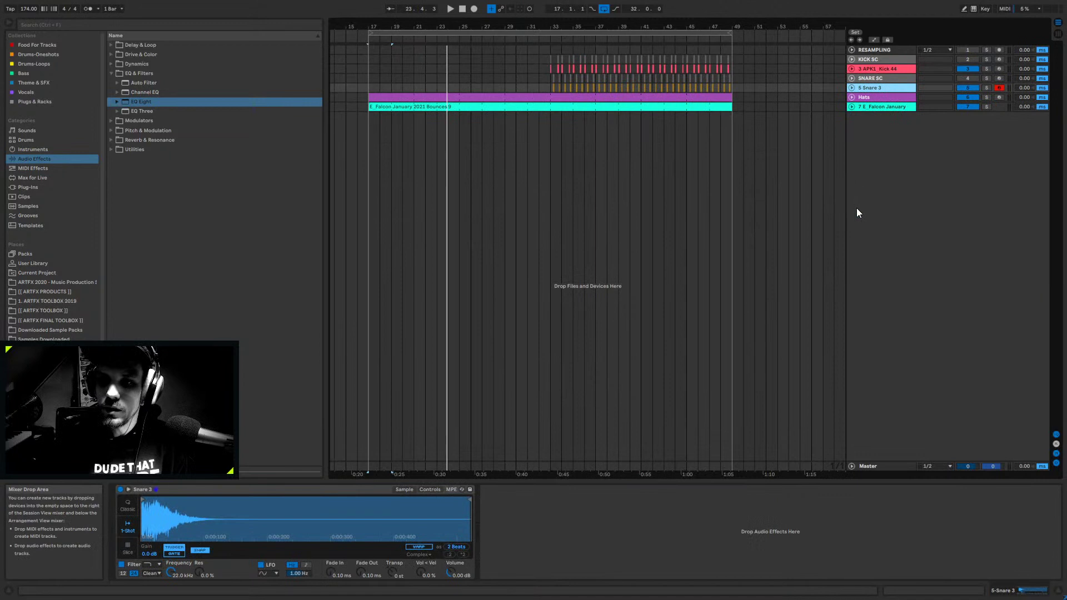
- Unfold the Hats track, select its clips from bar 33 to 49, and review their notes during playback
left_click(871, 78)
left_click(852, 97)
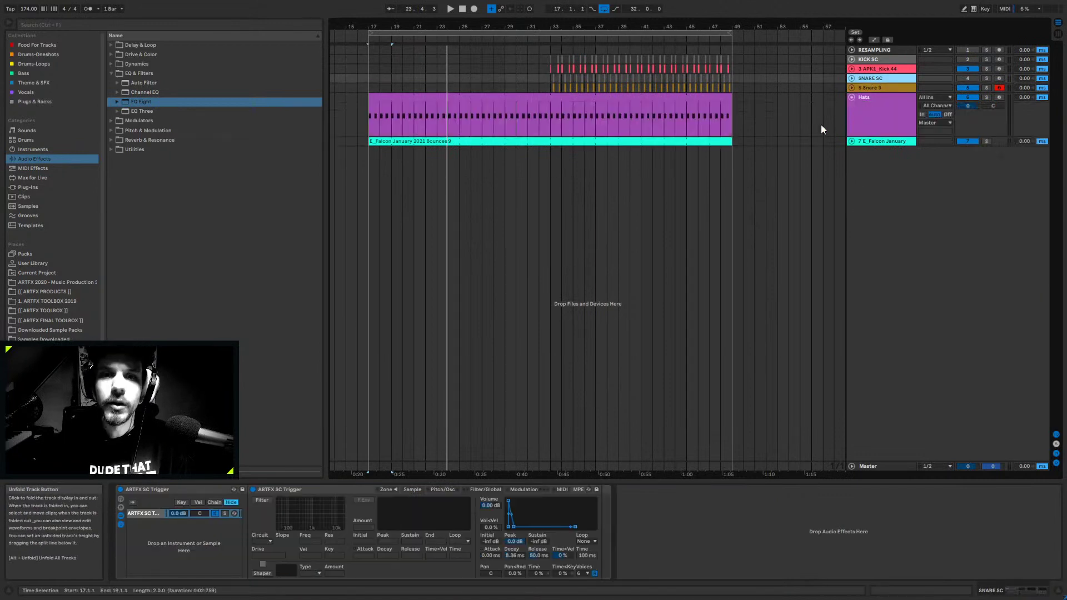
left_click_drag(558, 115, 723, 107)
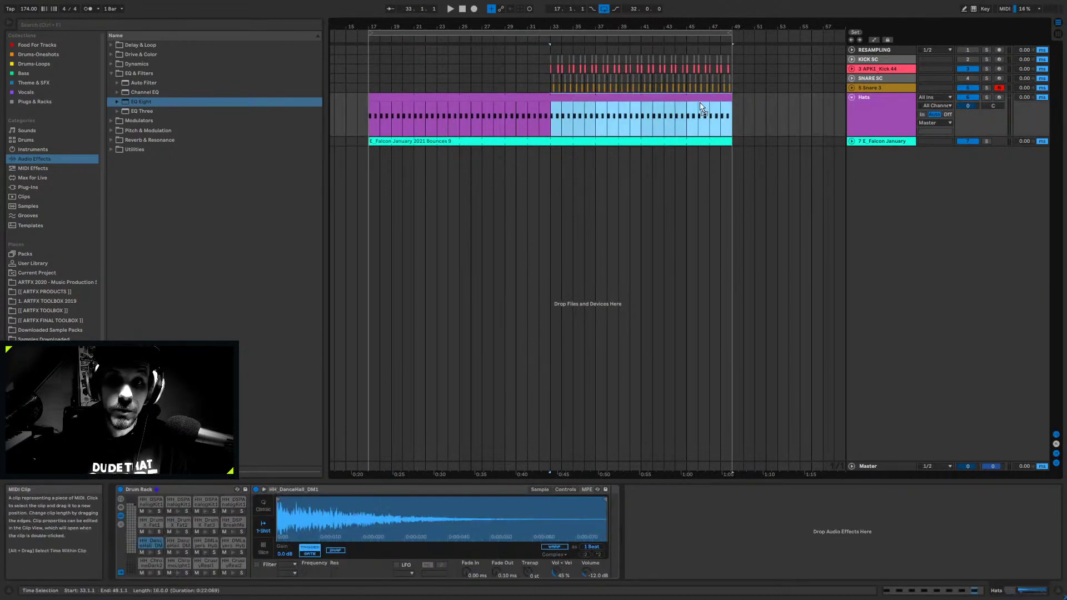
double_click(701, 106)
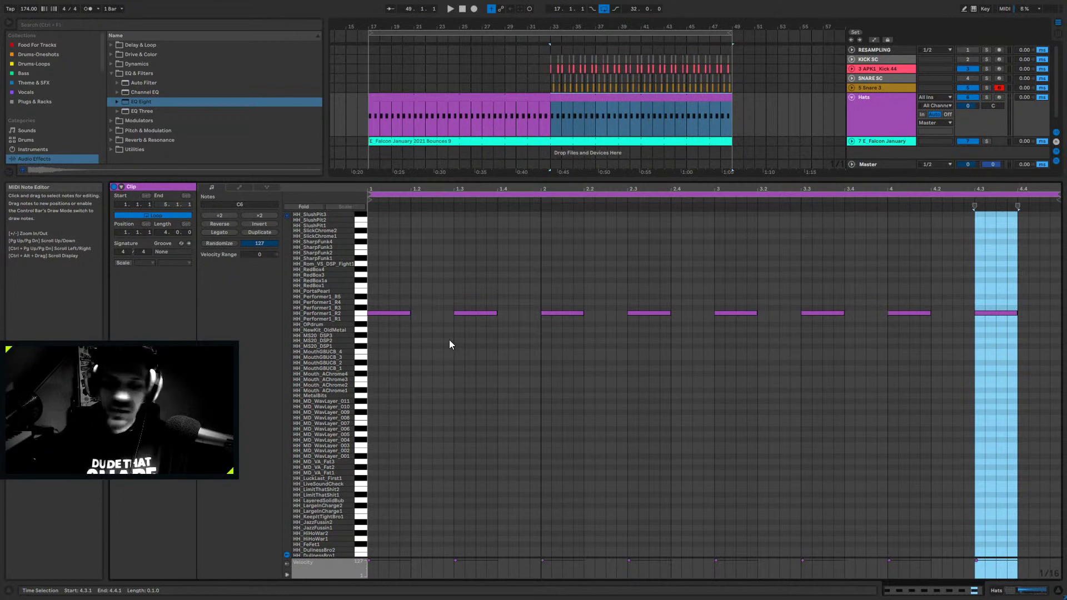
key("space")
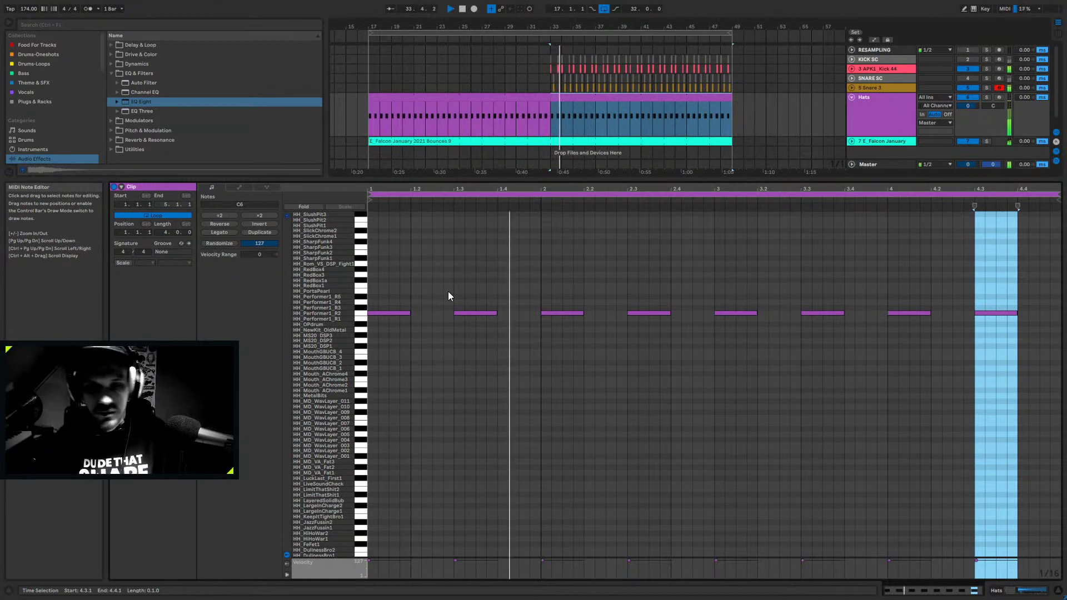
left_click(1028, 590)
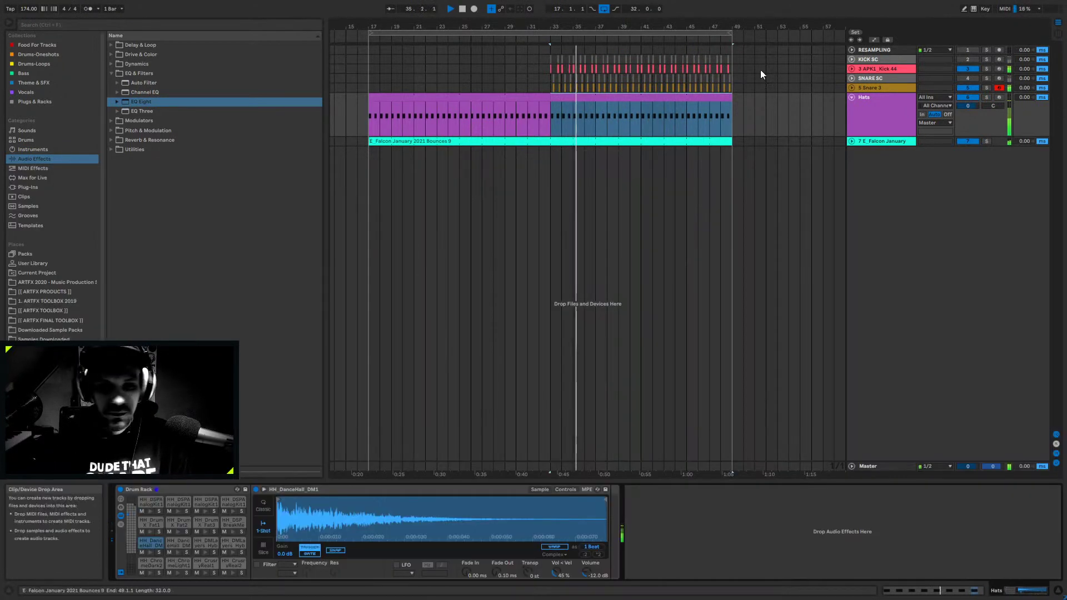
- Unfold the E_Falcon January pad track and solo it
left_click(854, 141)
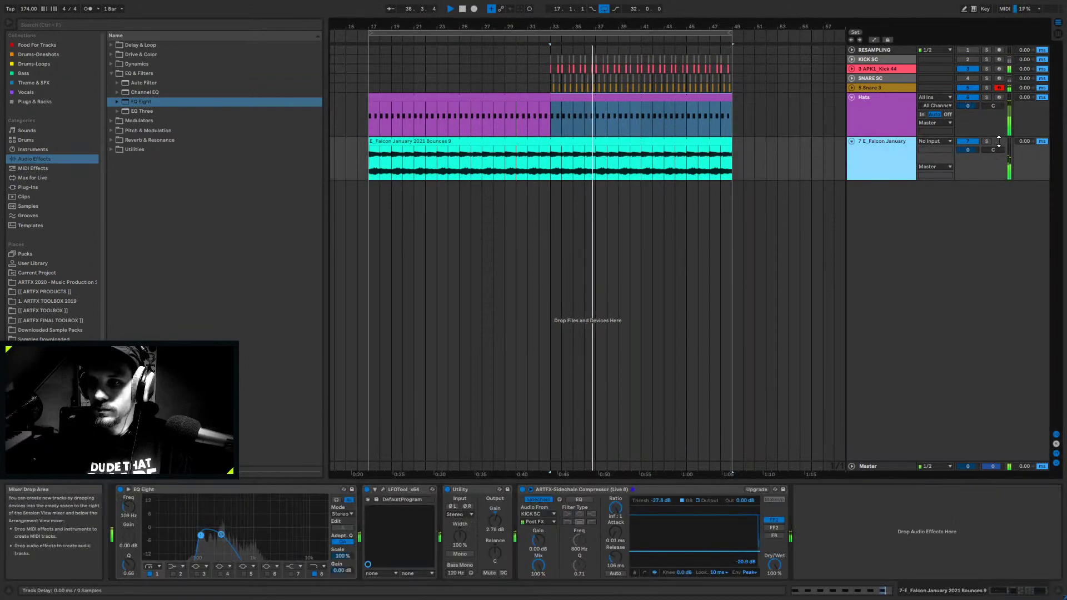
left_click(986, 141)
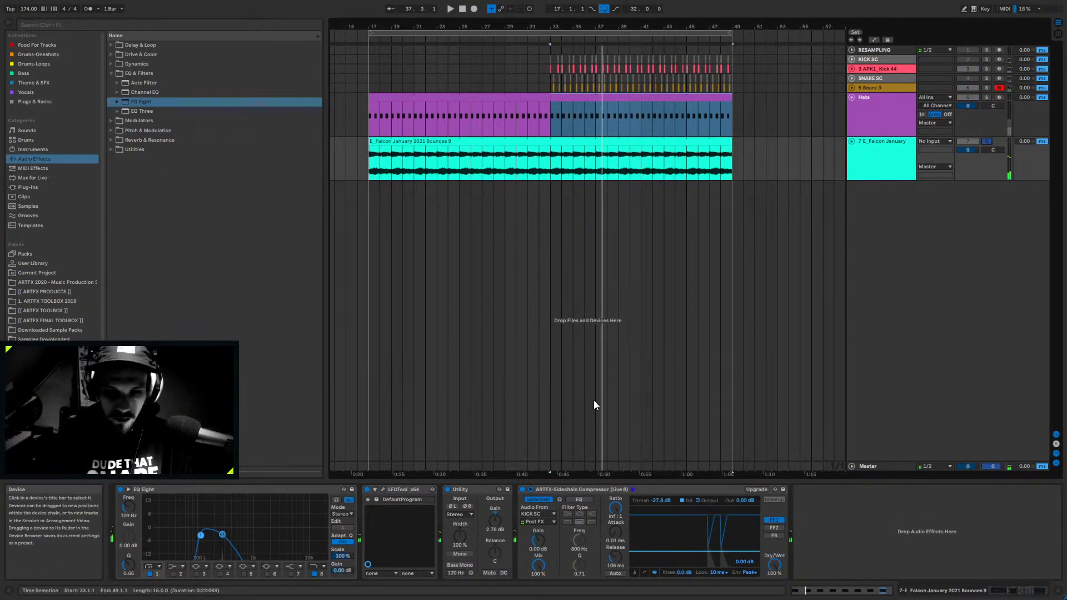
- Duplicate the E_Falcon January track and solo the duplicate instead of the original
right_click(875, 159)
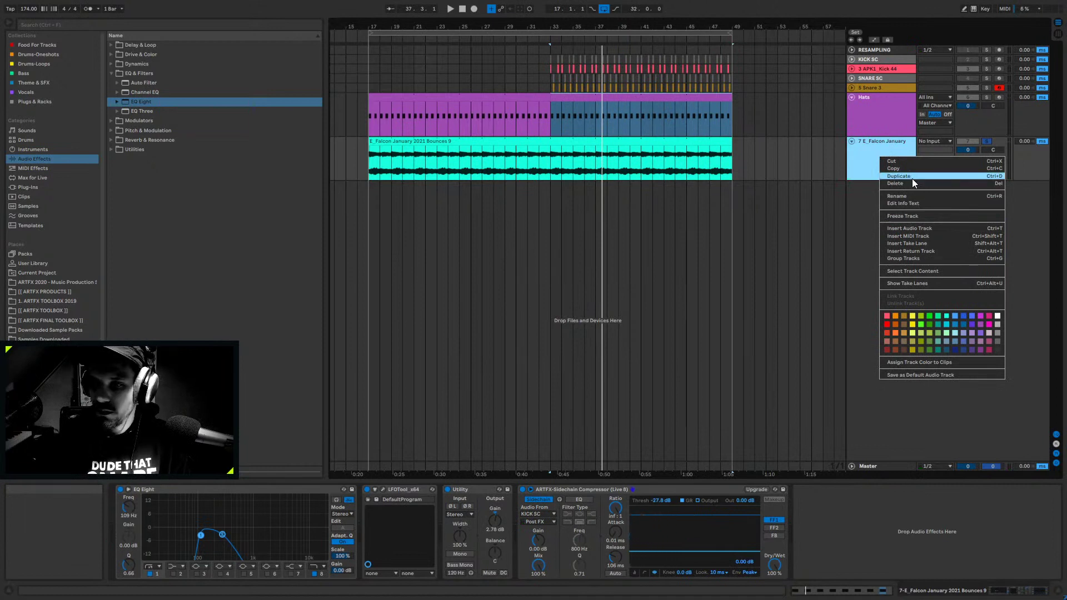
right_click(854, 157)
right_click(877, 173)
left_click(911, 193)
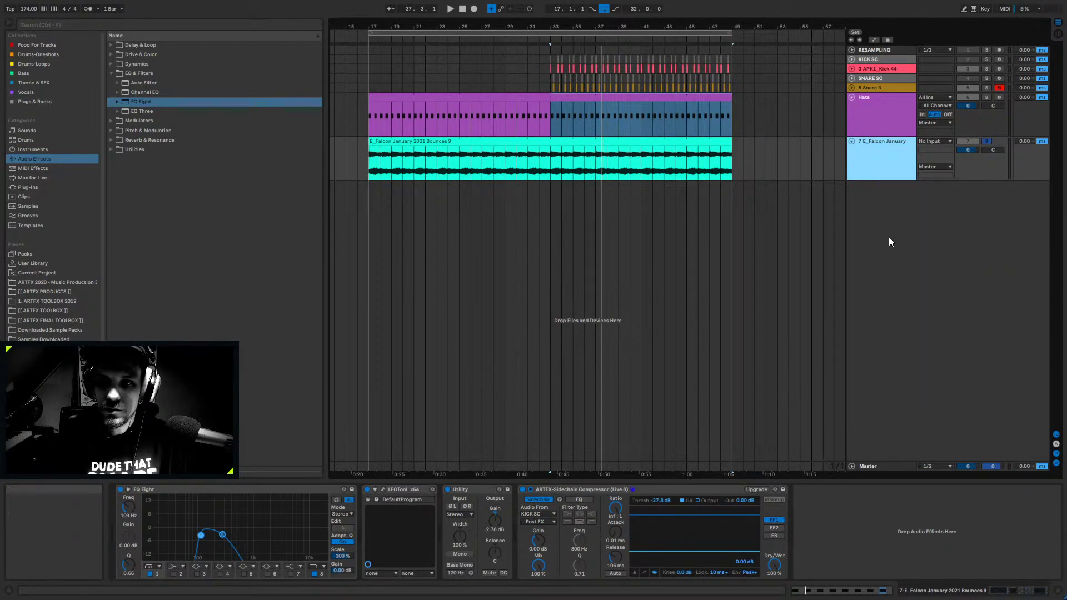
left_click(988, 186)
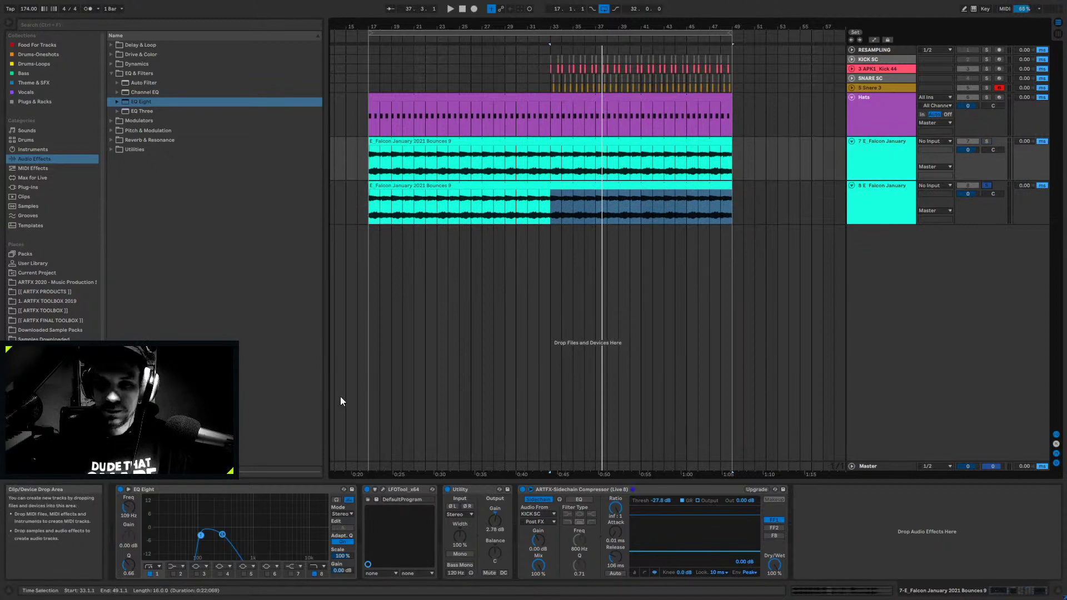
- Remove EQ Eight, Utility and ARTFX-Sidechain Compressor from the unsoloed E_Falcon January track, keeping only LFOTool, and start playback
left_click(298, 491)
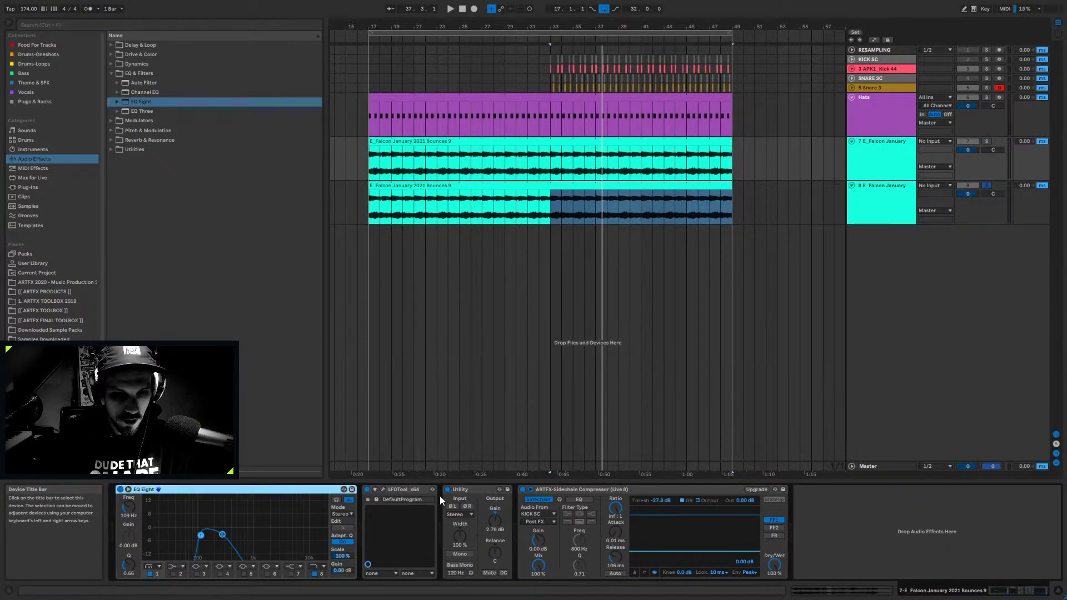
key("Delete")
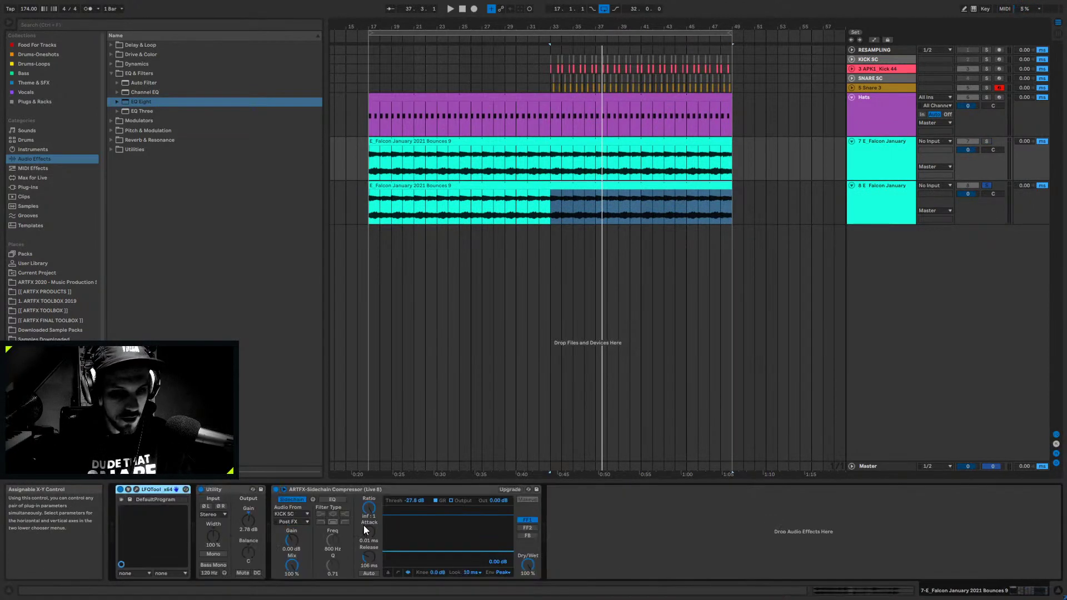
left_click(233, 491)
left_click(322, 489, "shift")
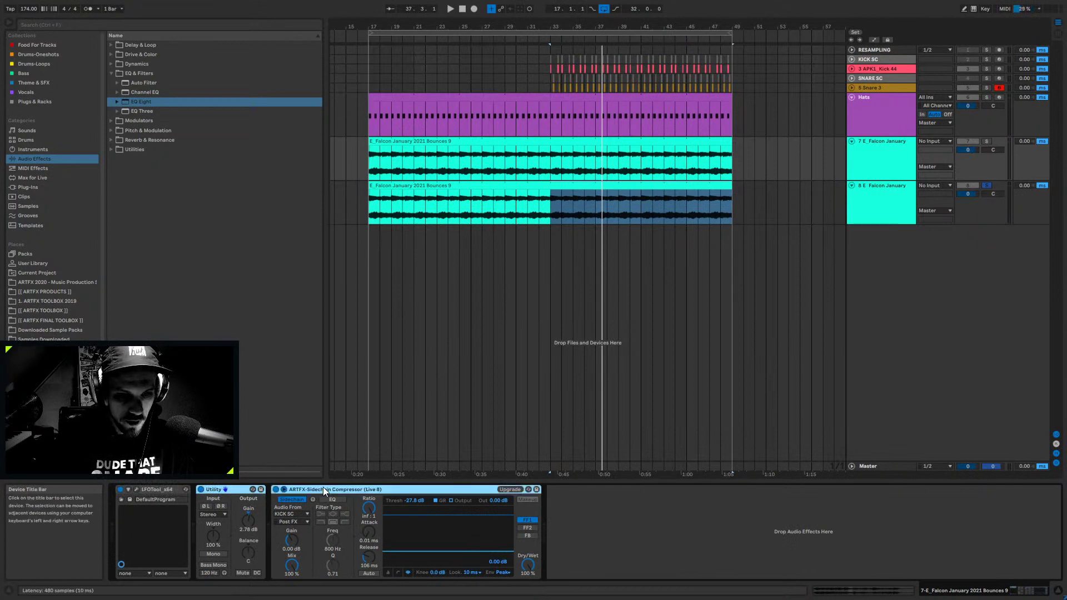
key("Delete")
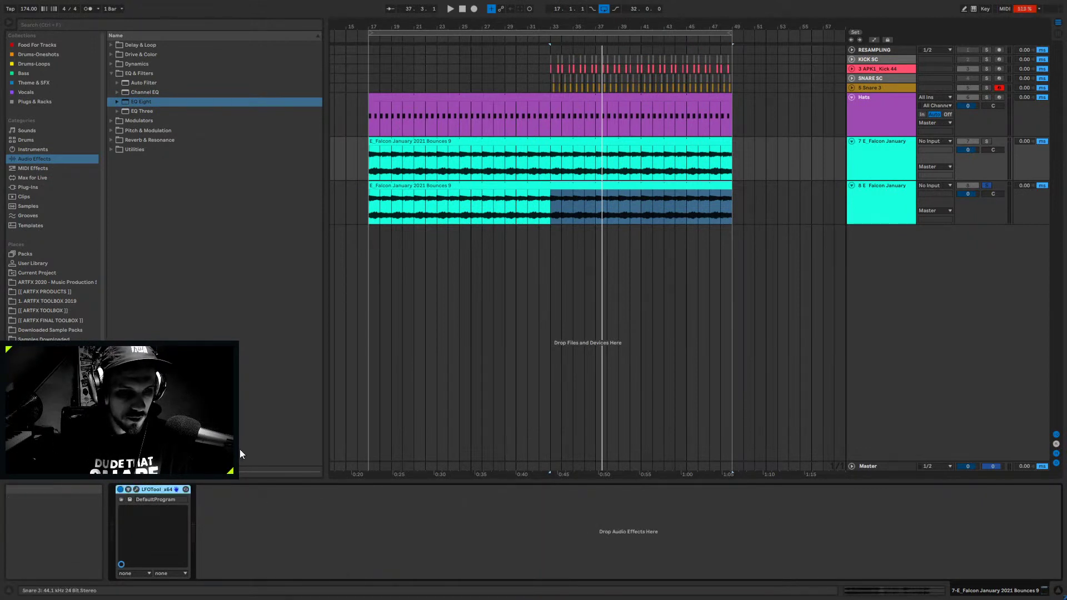
key("space")
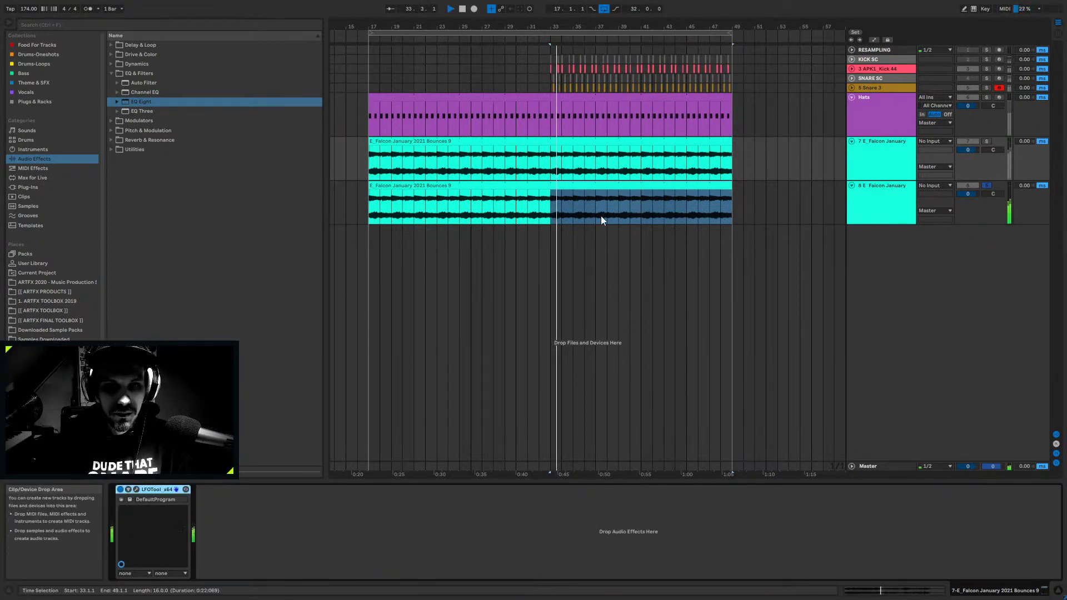
- Move the E_Falcon January track that holds only LFOTool below the other pad track and solo it for playback
double_click(525, 185)
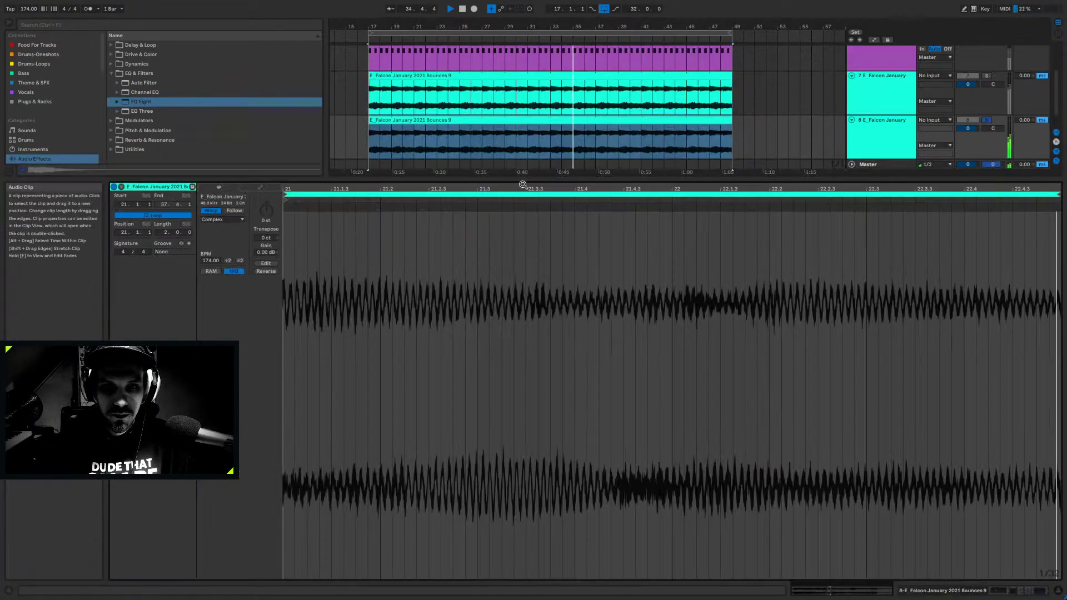
left_click(961, 590)
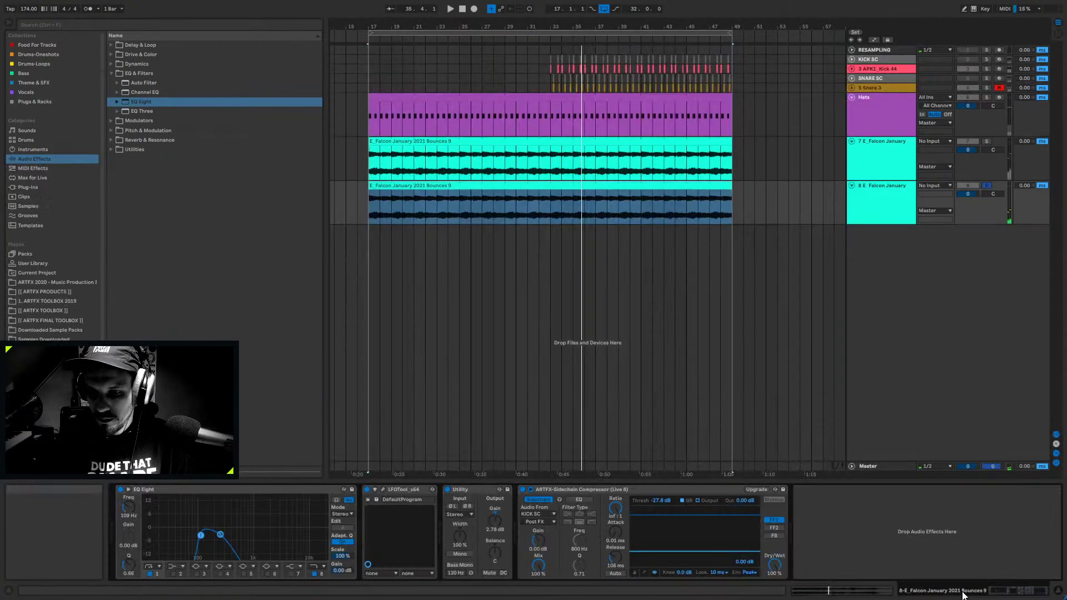
left_click(884, 151)
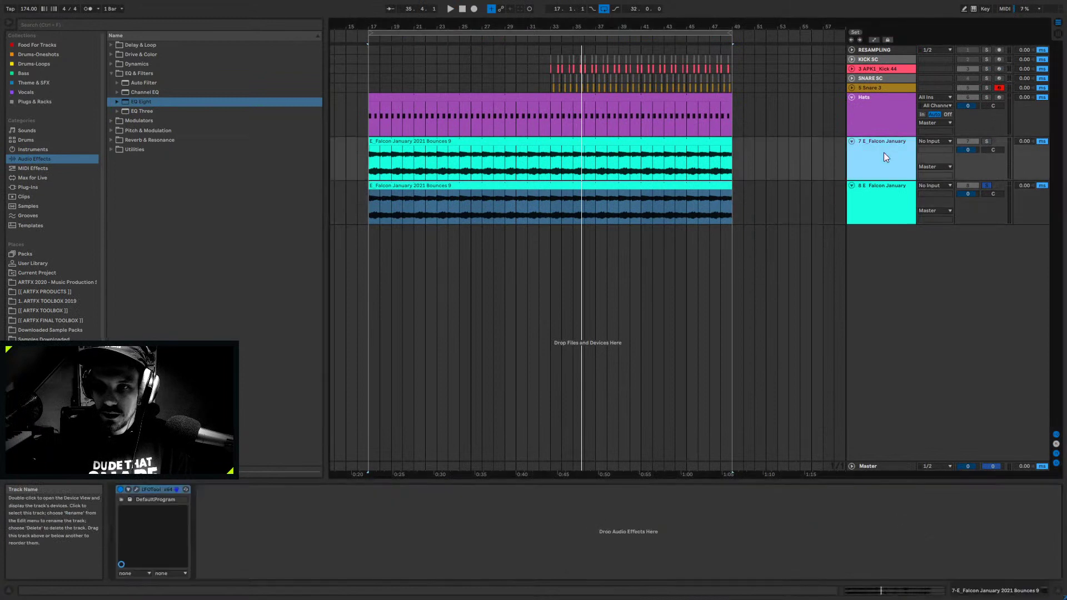
left_click_drag(885, 147, 880, 236)
left_click_drag(938, 183, 937, 183)
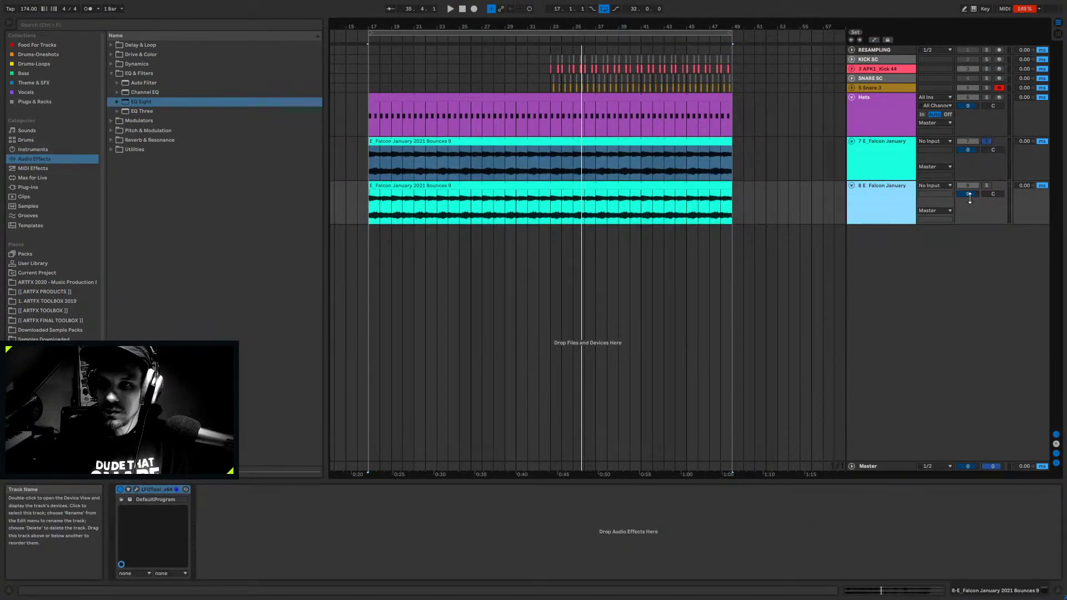
left_click(501, 205)
key("space")
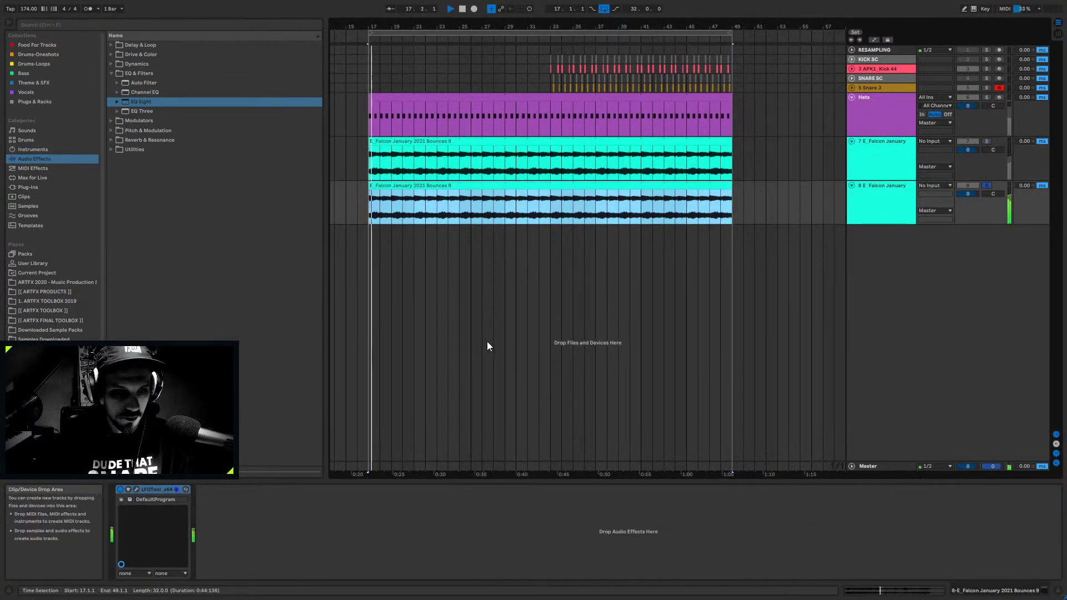
- Insert an EQ Eight before LFOTool on the soloed pad track and cut its lows with band 1 at 391 Hz
left_click_drag(139, 100, 162, 542)
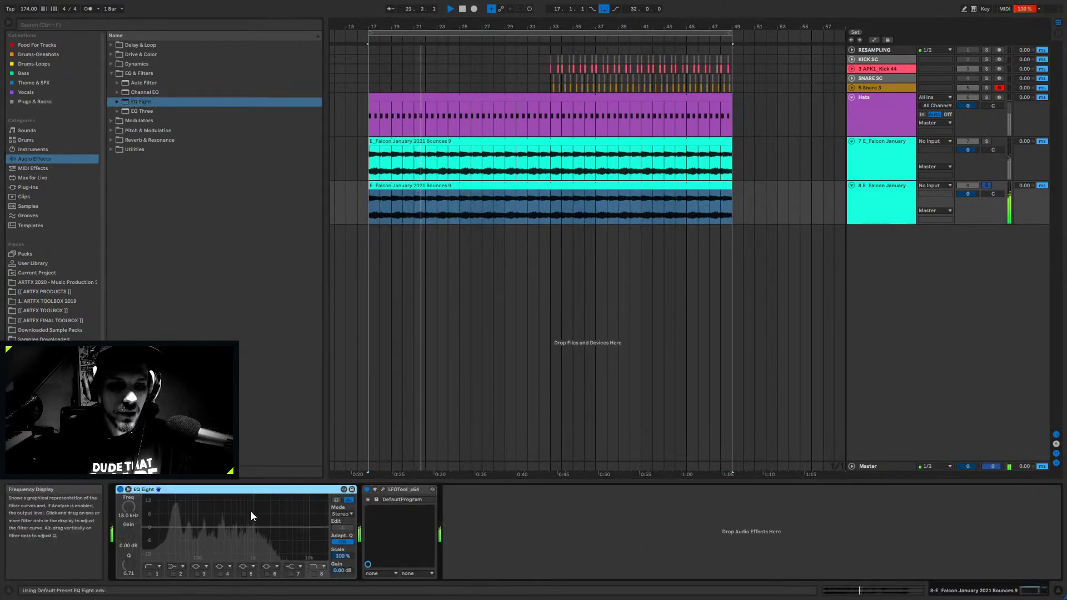
left_click(149, 574)
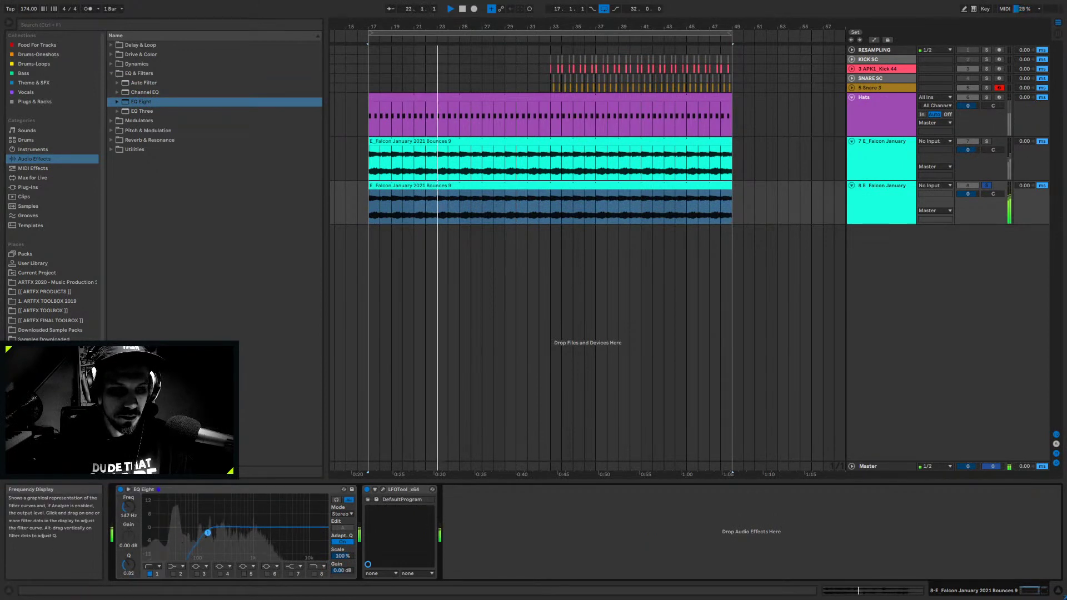
left_click_drag(162, 535, 230, 534)
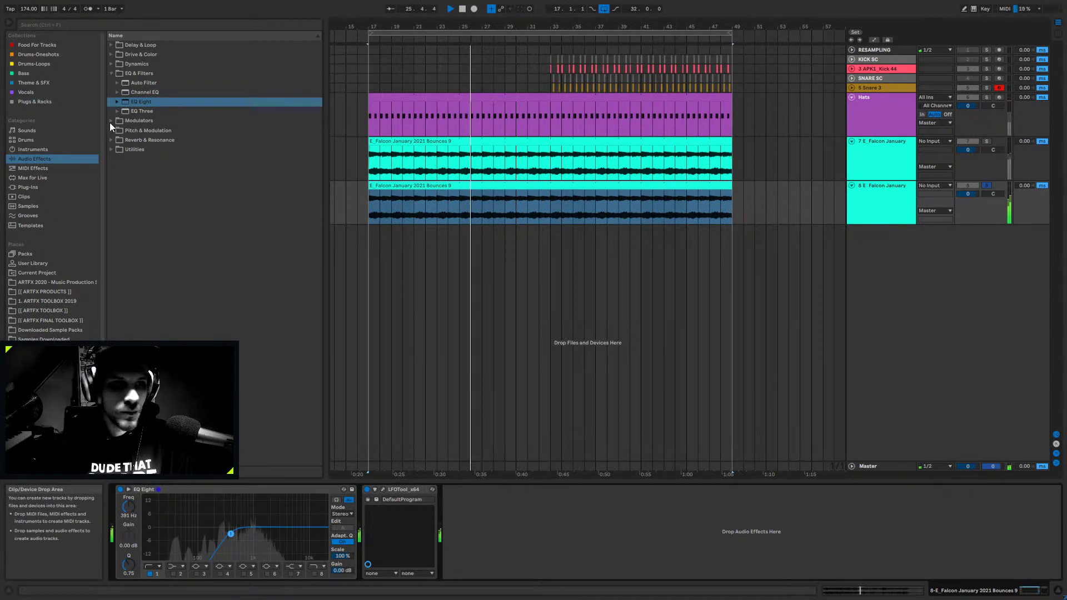
- Unsolo the lower E_Falcon January track and insert a Spectral Resonator between its EQ Eight and LFOTool
left_click(112, 74)
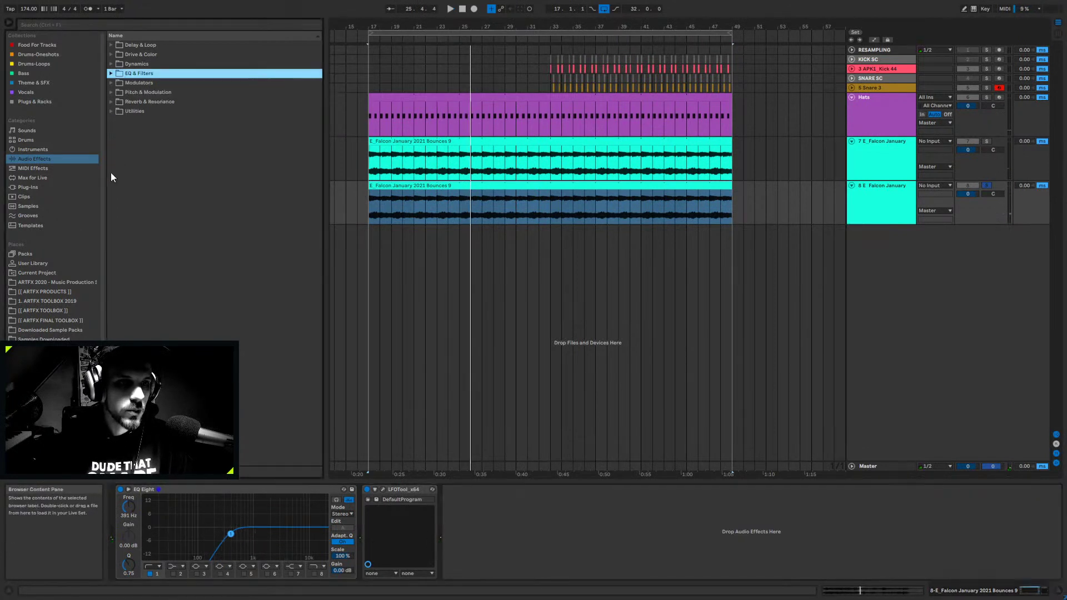
left_click(31, 187)
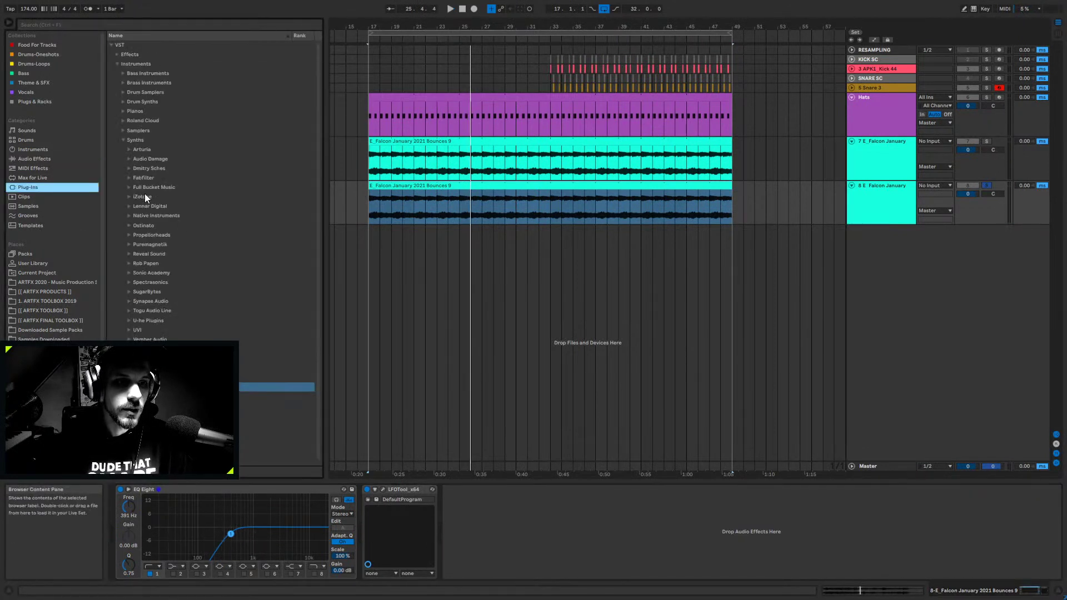
left_click(35, 159)
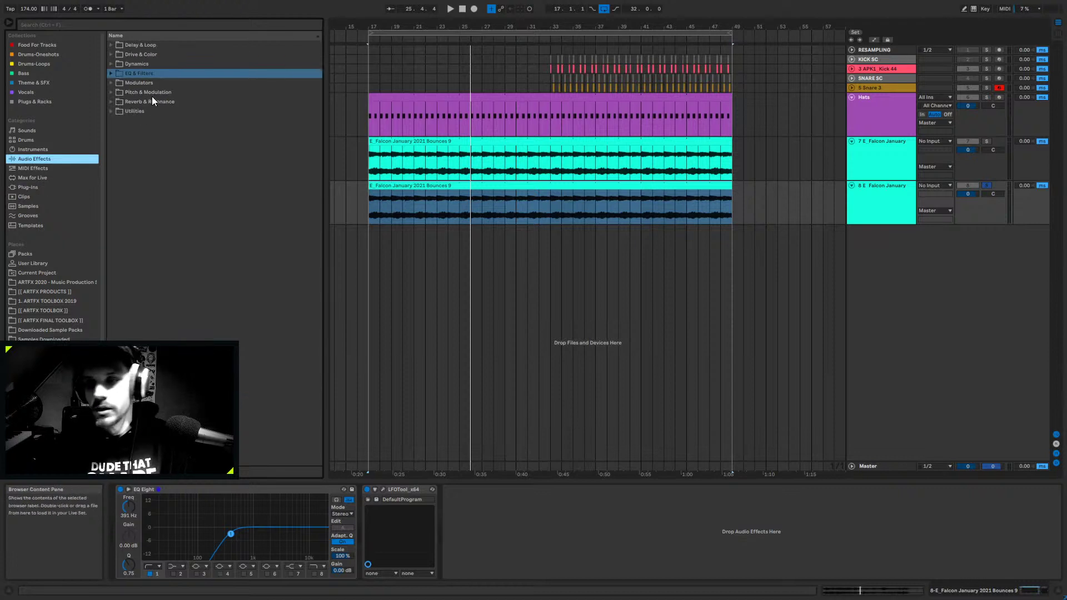
left_click(987, 185)
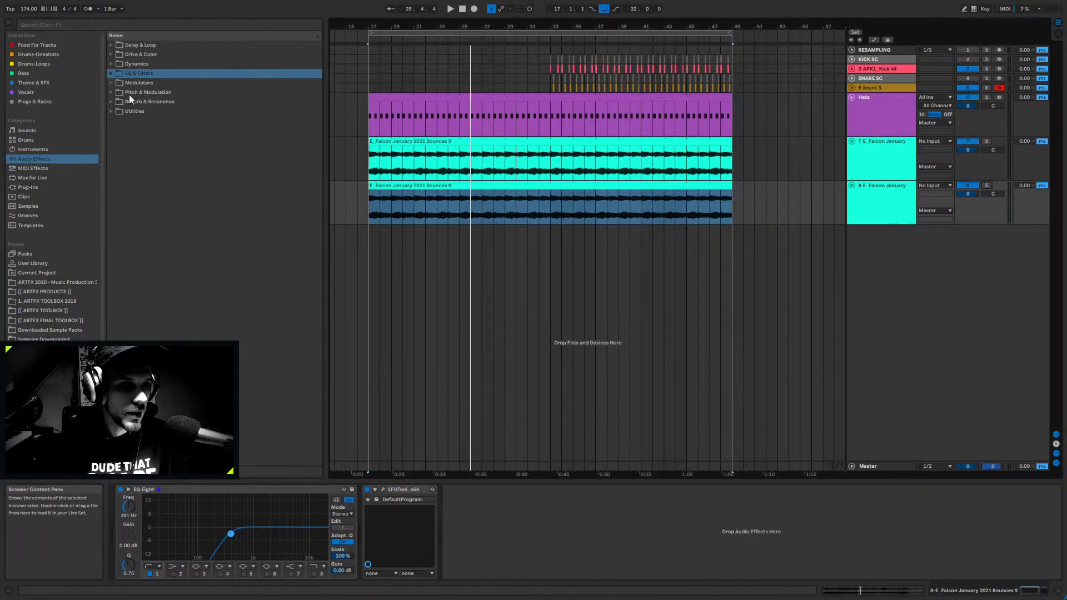
left_click(113, 101)
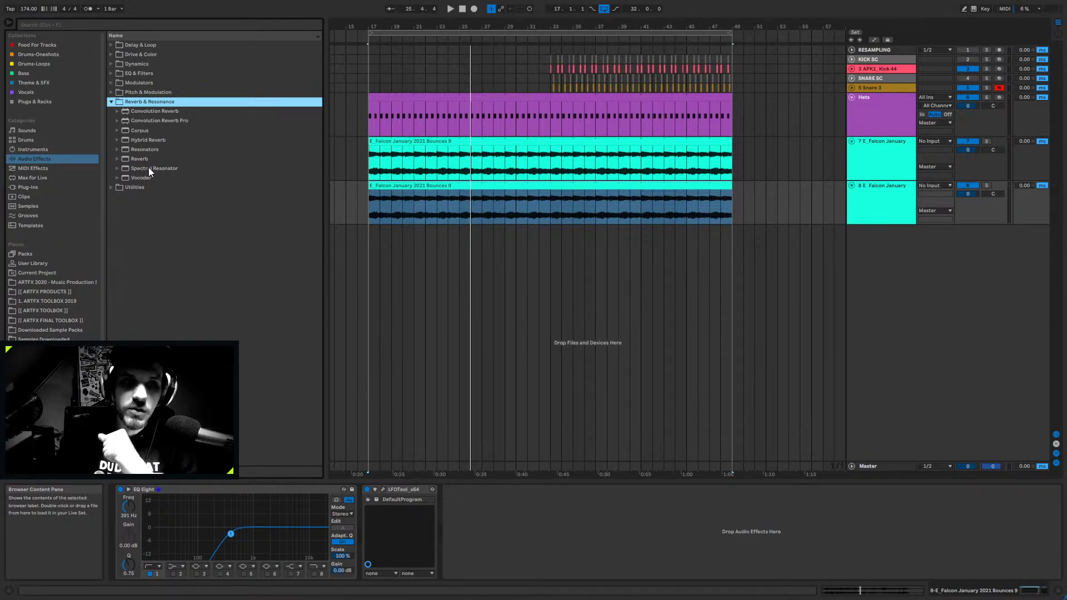
left_click_drag(149, 168, 310, 364)
mouse_move(488, 526)
left_mouse_down()
mouse_move(393, 539)
mouse_move(422, 518)
left_mouse_up()
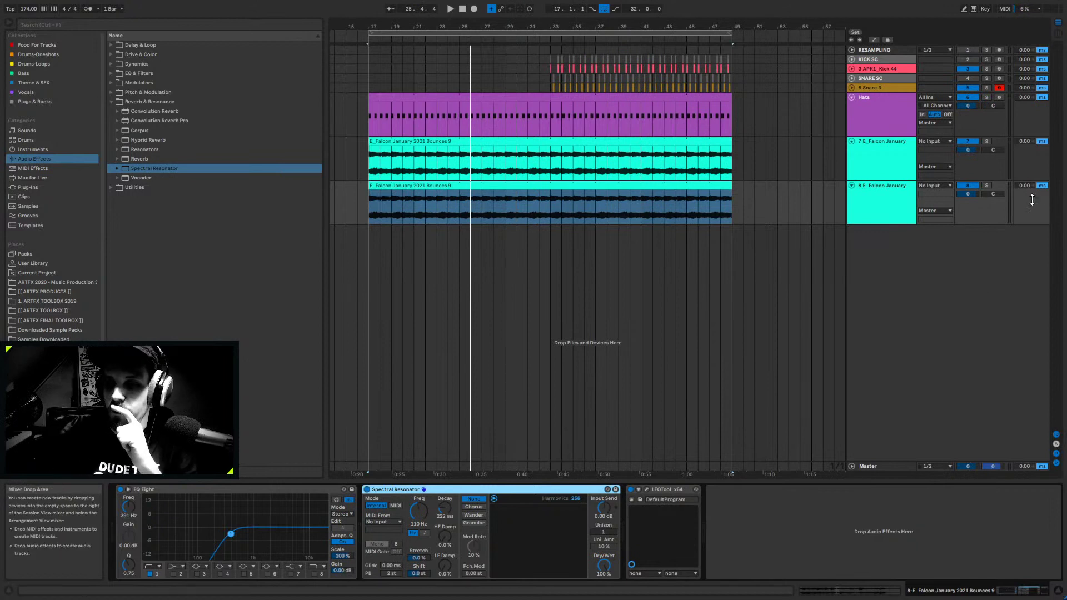
- Solo the lower pad track, audition it, and tune the Spectral Resonator to E2 in note pitch mode
left_click(987, 185)
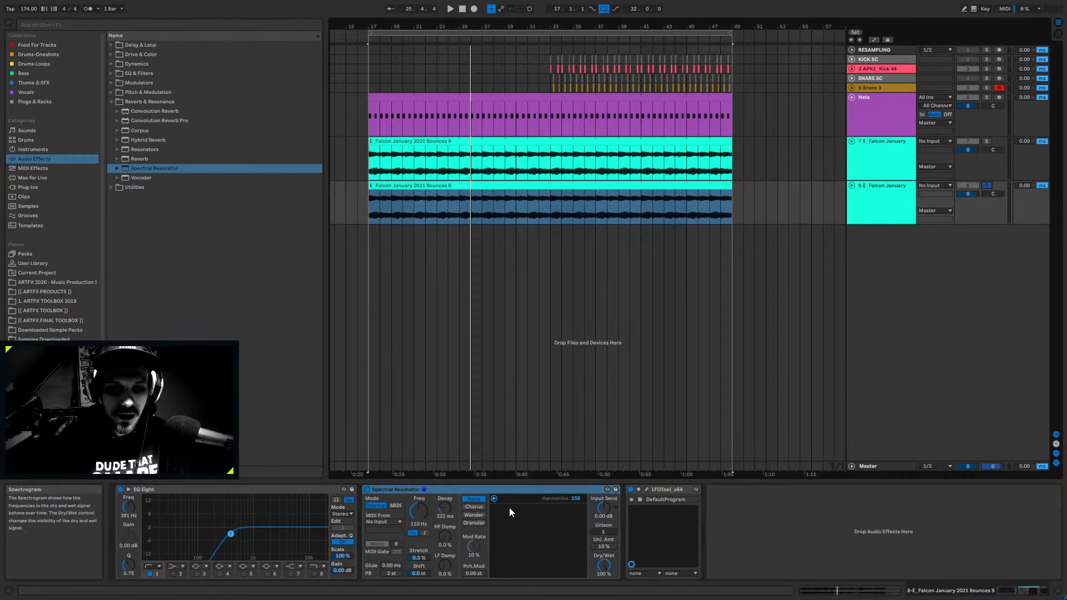
key("space")
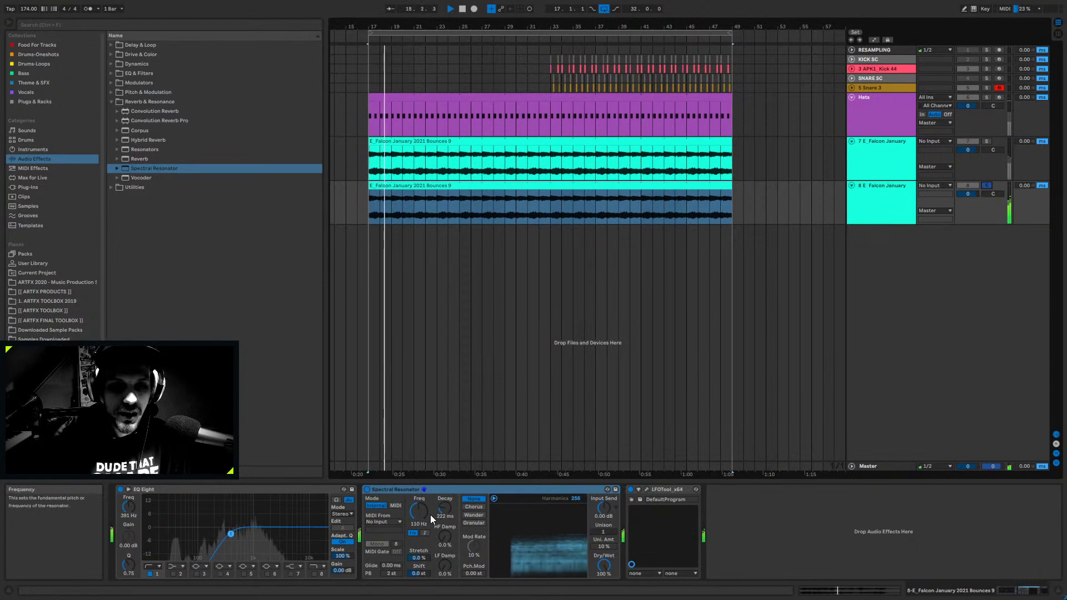
key("space")
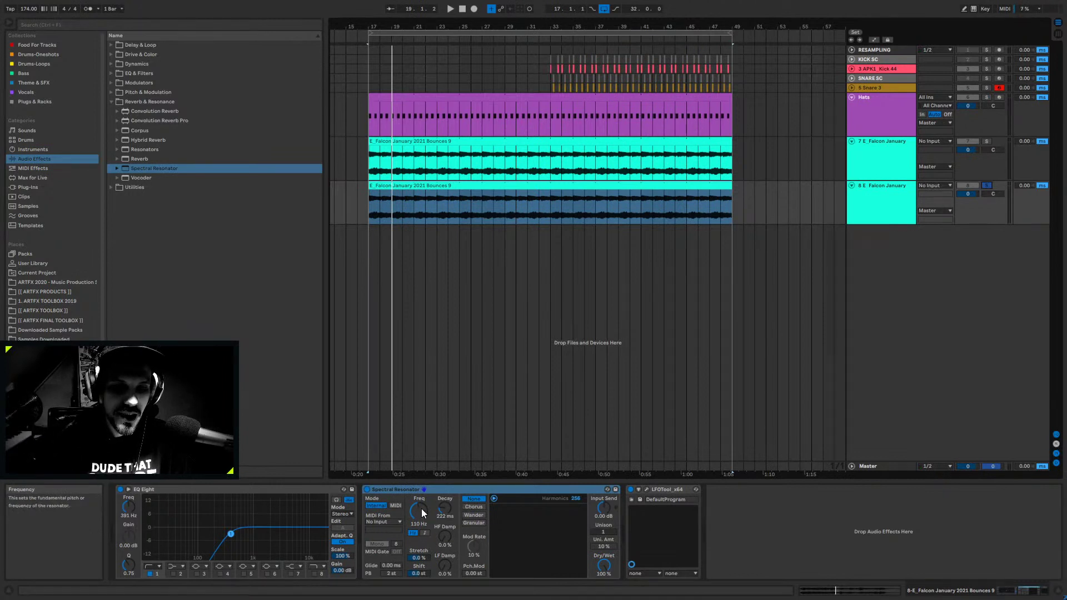
left_click_drag(421, 508, 421, 533)
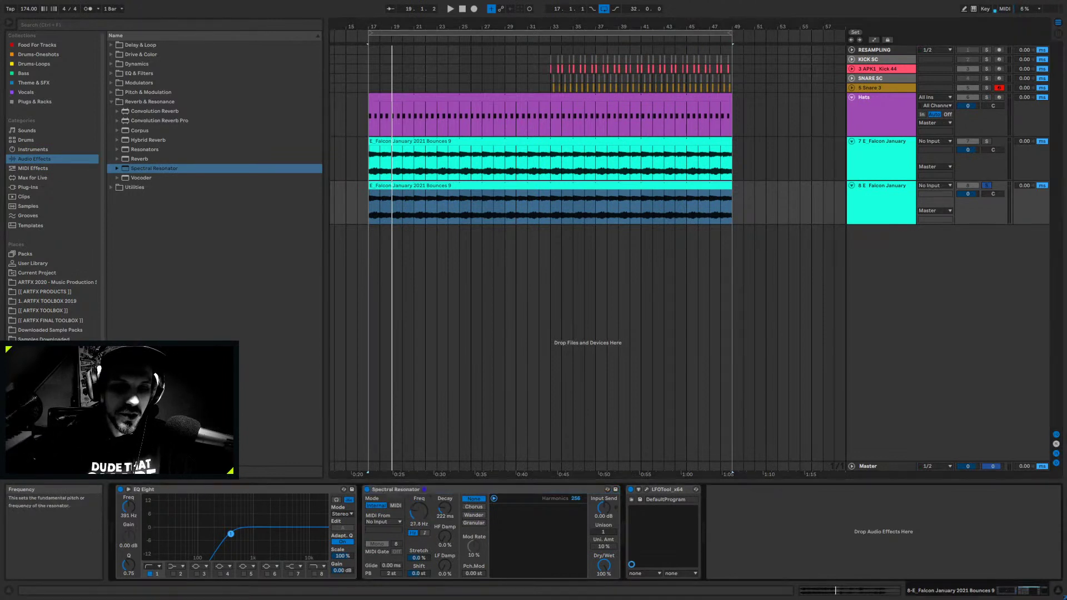
left_click(424, 533)
left_click_drag(428, 506, 428, 489)
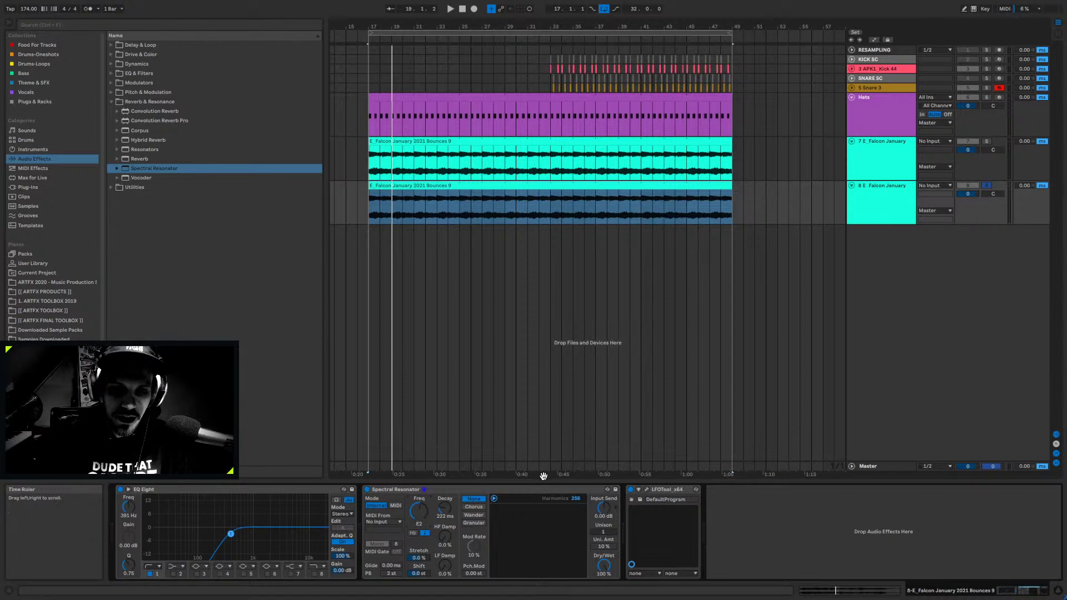
- Compare the soloed pad with the Spectral Resonator bypassed and active during playback
key("space")
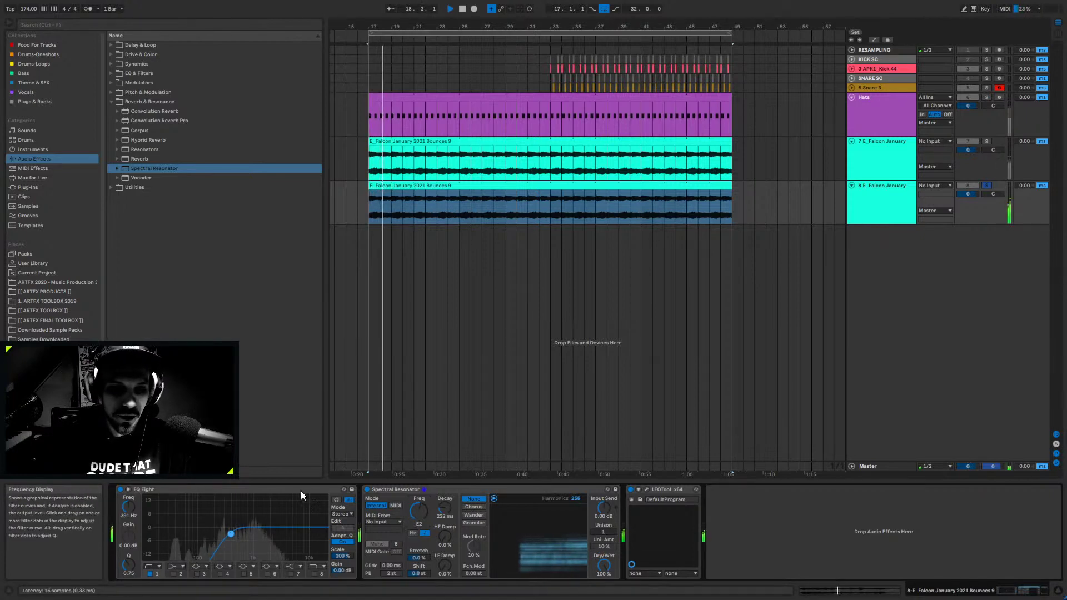
left_click(367, 490)
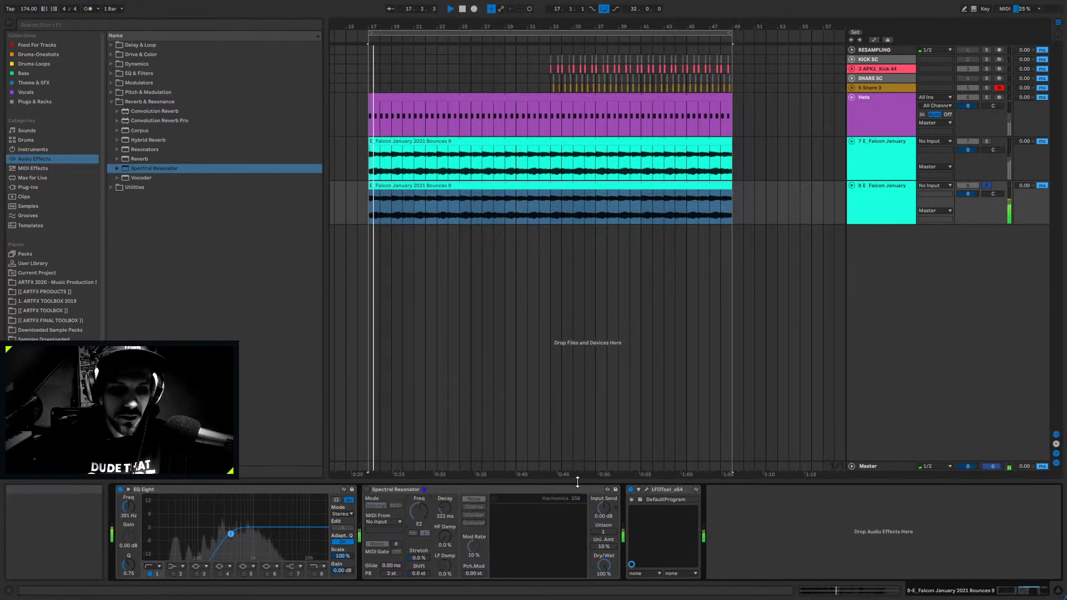
left_click(367, 489)
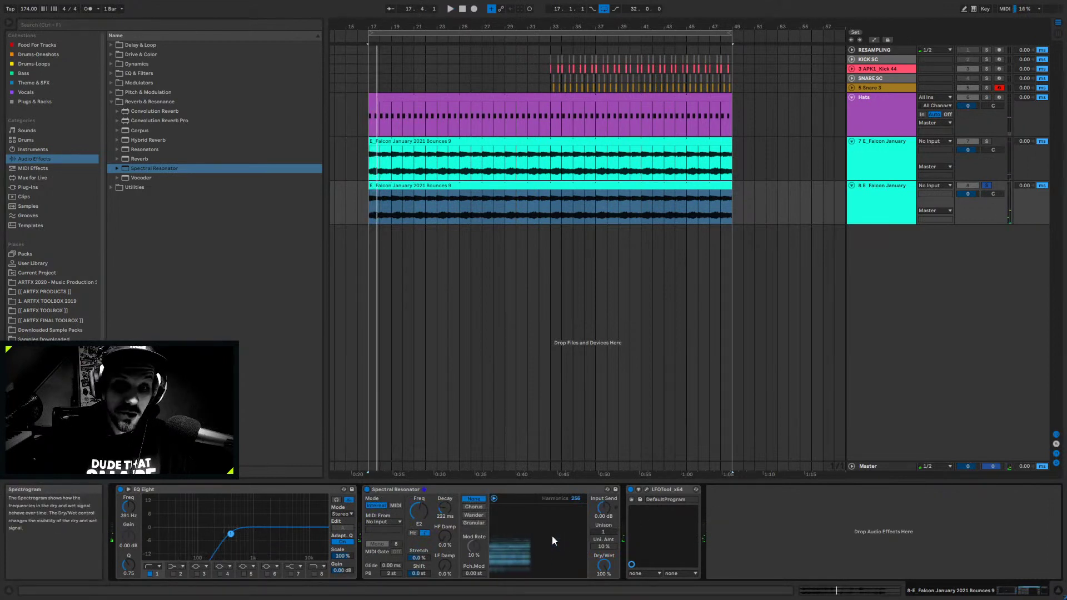
- Audition the Spectral Resonator's Chorus, Wander and Granular modulation during playback, settling on Chorus with a Mod Rate of 43%
left_click(476, 515)
key("space")
left_click_drag(474, 547, 473, 518)
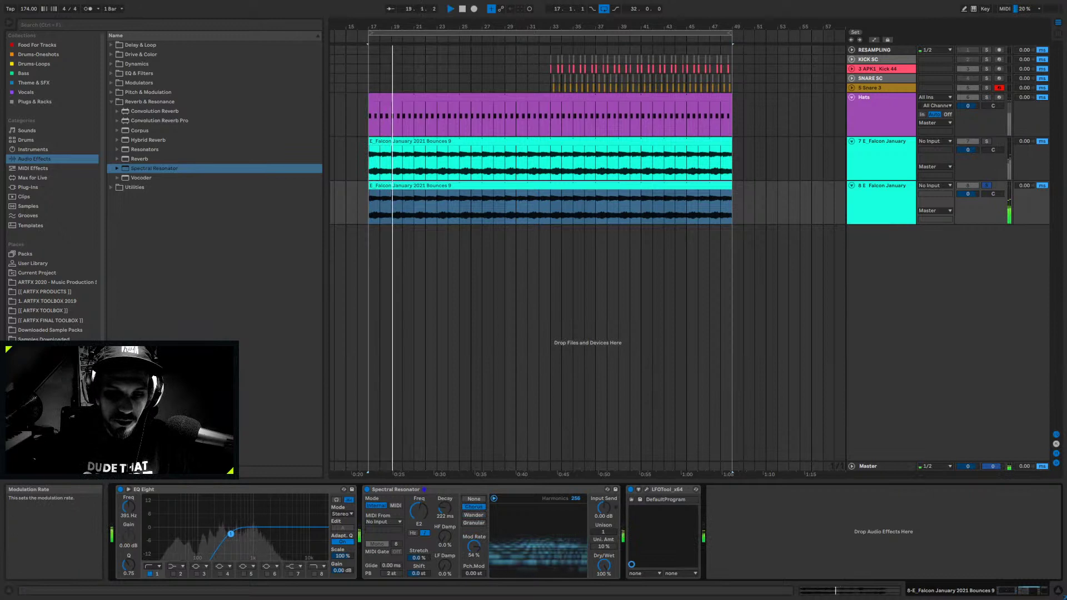
mouse_move(603, 565)
left_mouse_down()
mouse_move(603, 578)
mouse_move(603, 565)
left_mouse_up()
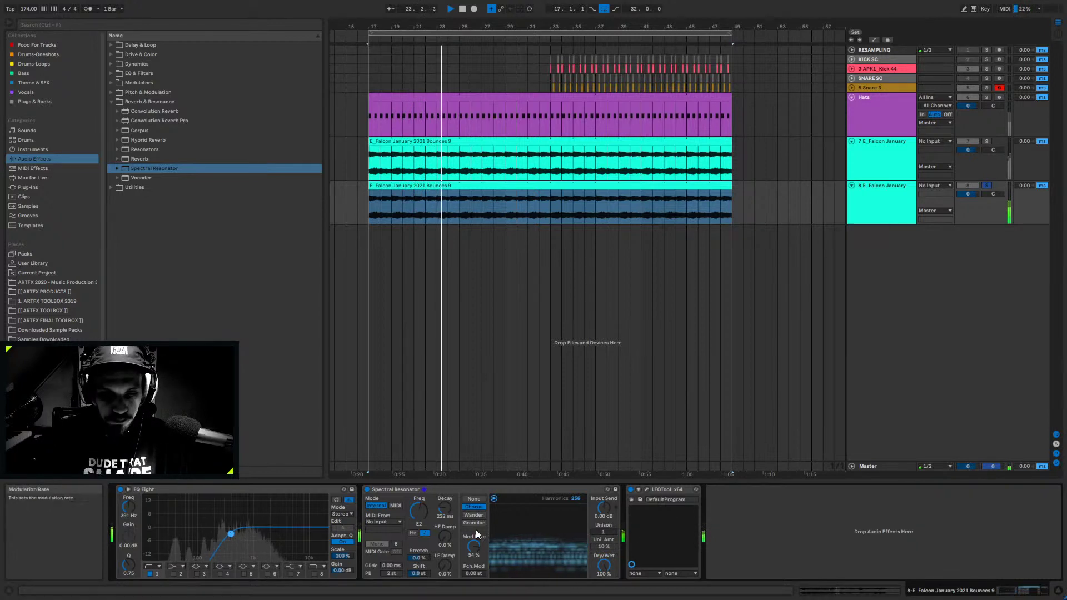
left_click(474, 515)
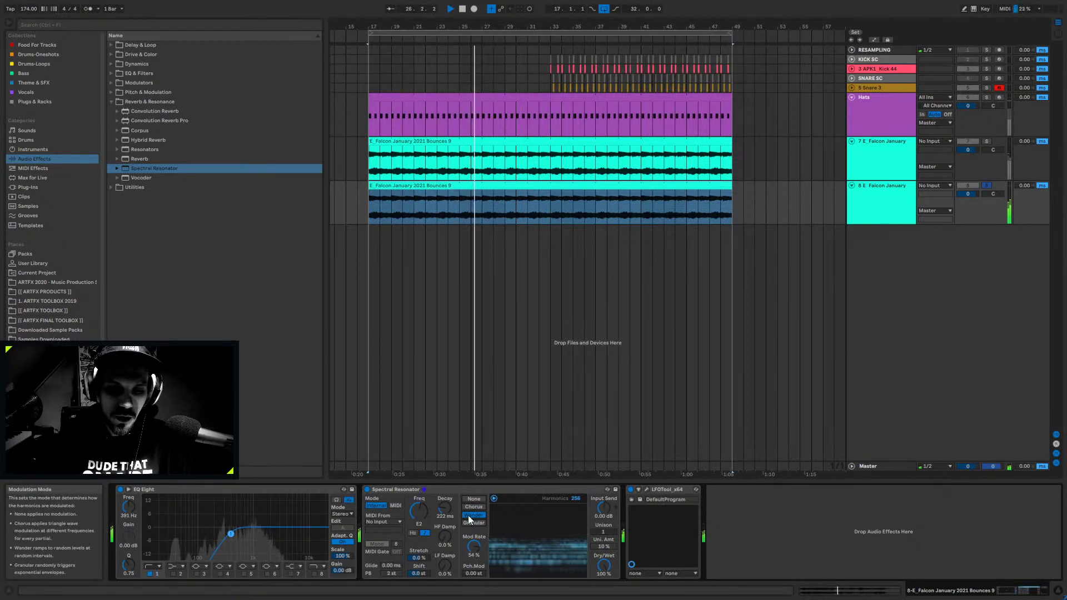
left_click(477, 523)
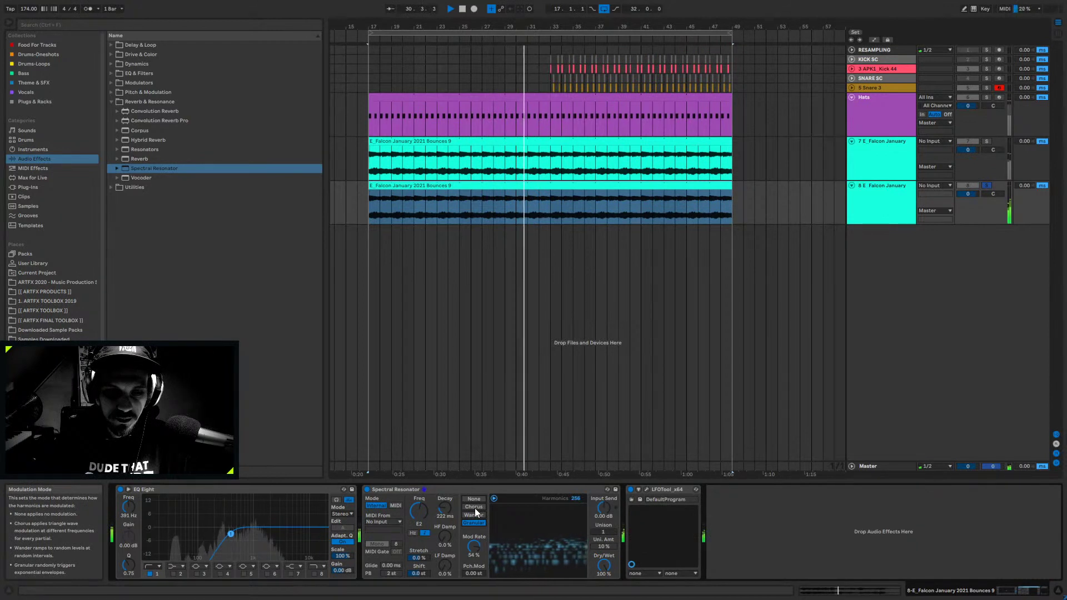
mouse_move(466, 549)
left_mouse_down()
mouse_move(466, 571)
mouse_move(474, 545)
left_mouse_up()
left_click(473, 506)
- Set the Spectral Resonator's Unison to 4 and automate its Unison Amount in a rising curve from 8.4% at bar 33 to bar 49
left_click_drag(609, 530, 603, 540)
key("a")
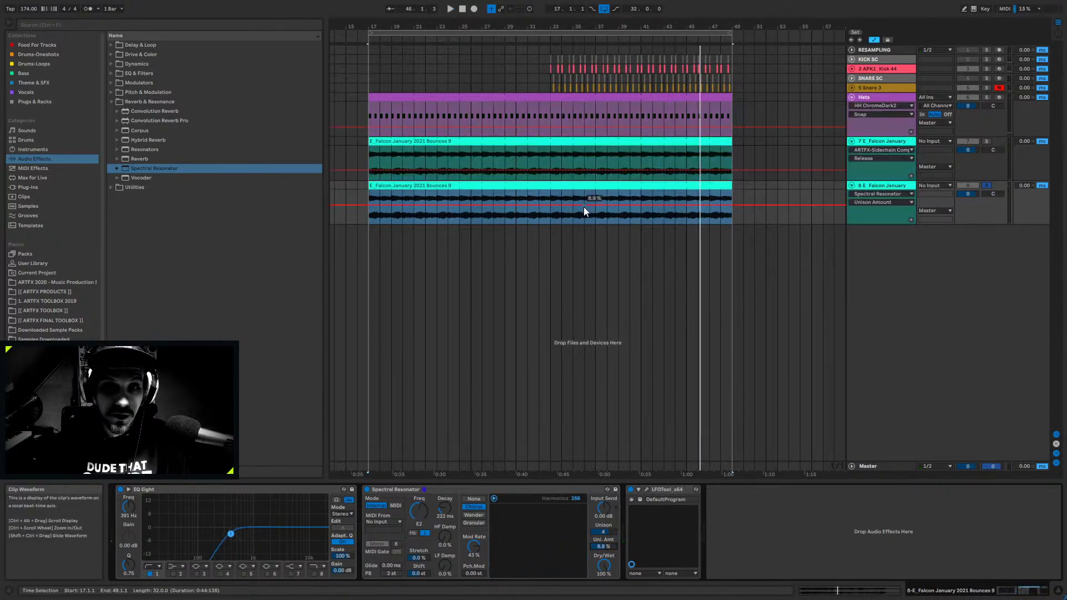
key("space")
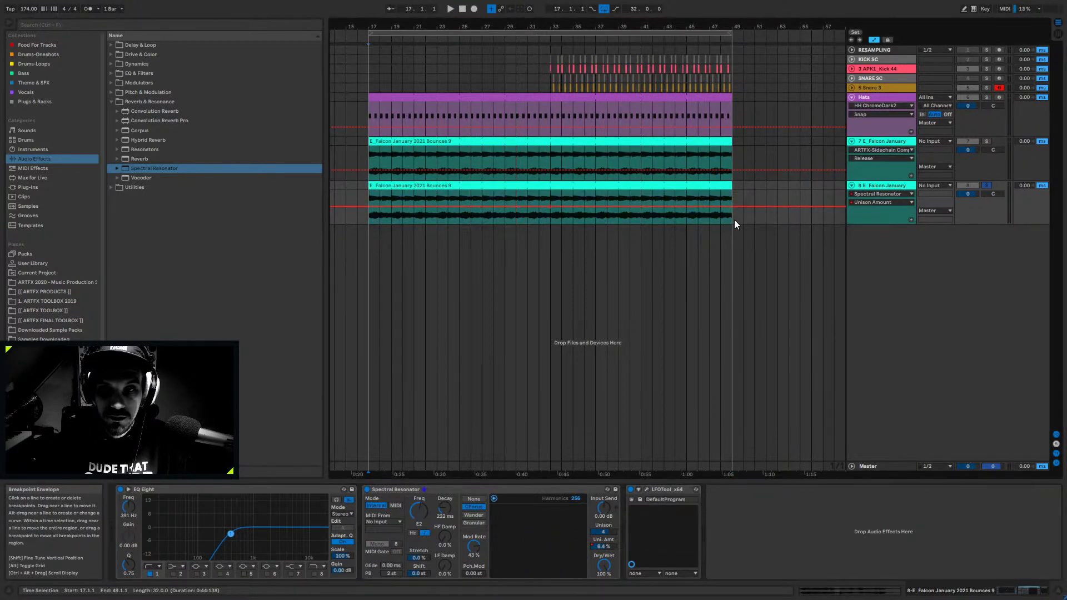
left_click(679, 212)
key("space")
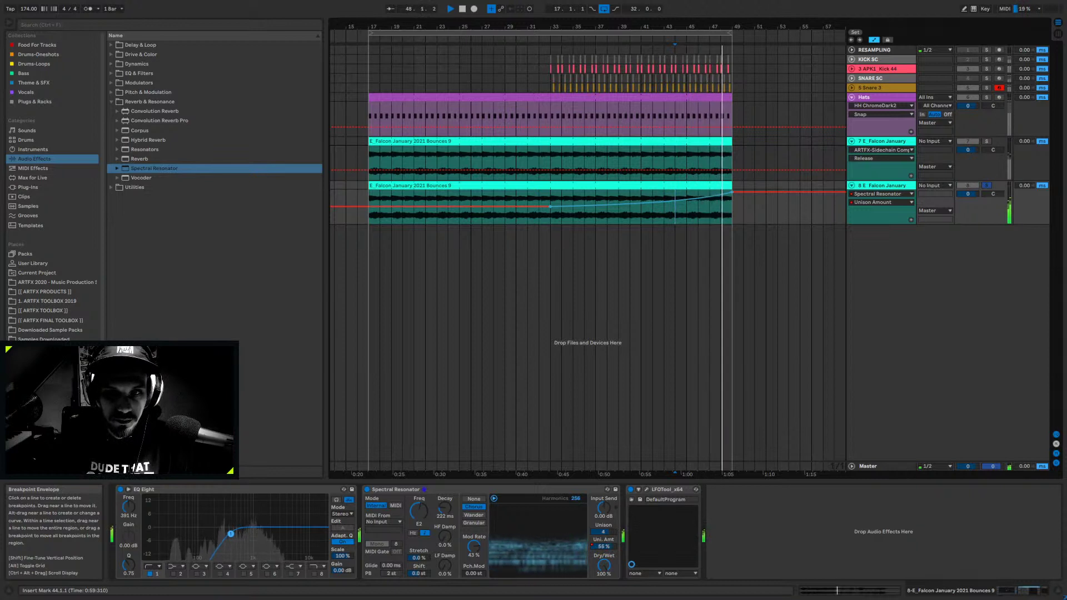
key("space")
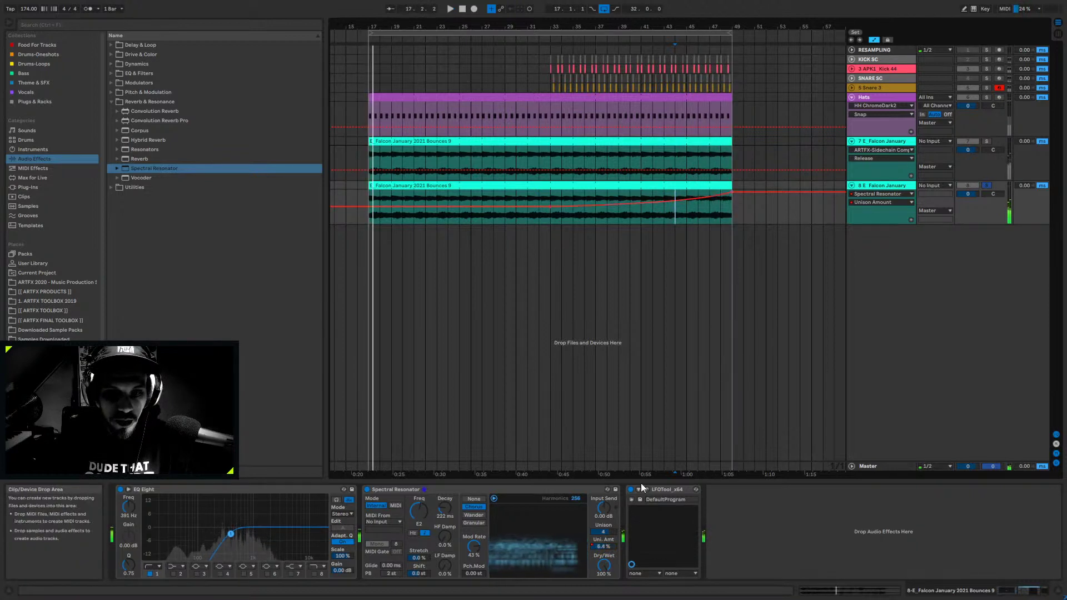
- Remove the rising Unison Amount automation, set the Spectral Resonator's Unison Amount to 19%, and audition the soloed pad
left_click(731, 192)
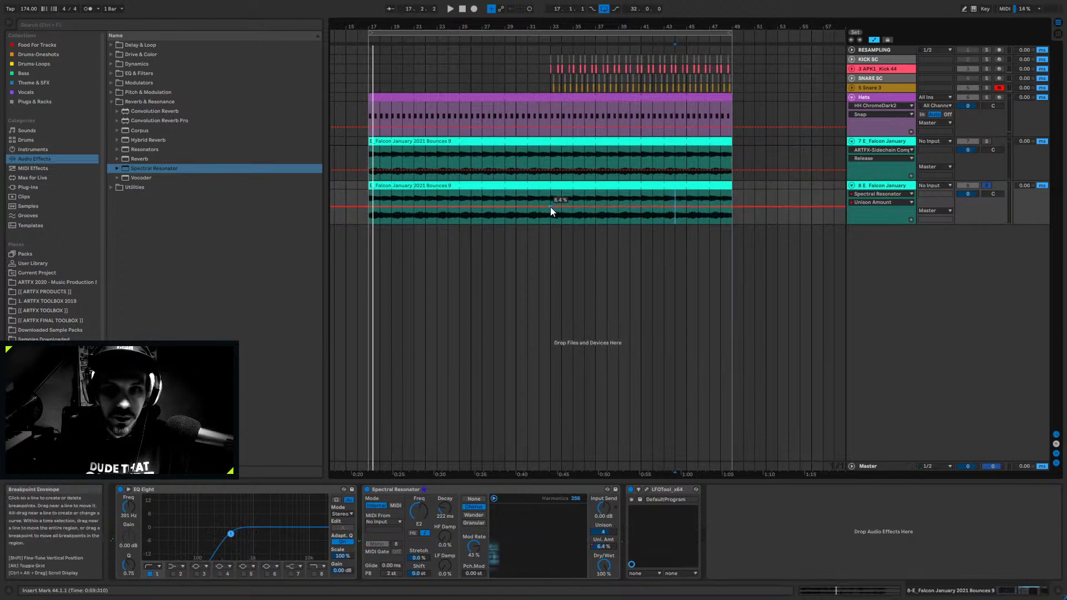
left_click_drag(603, 546, 603, 539)
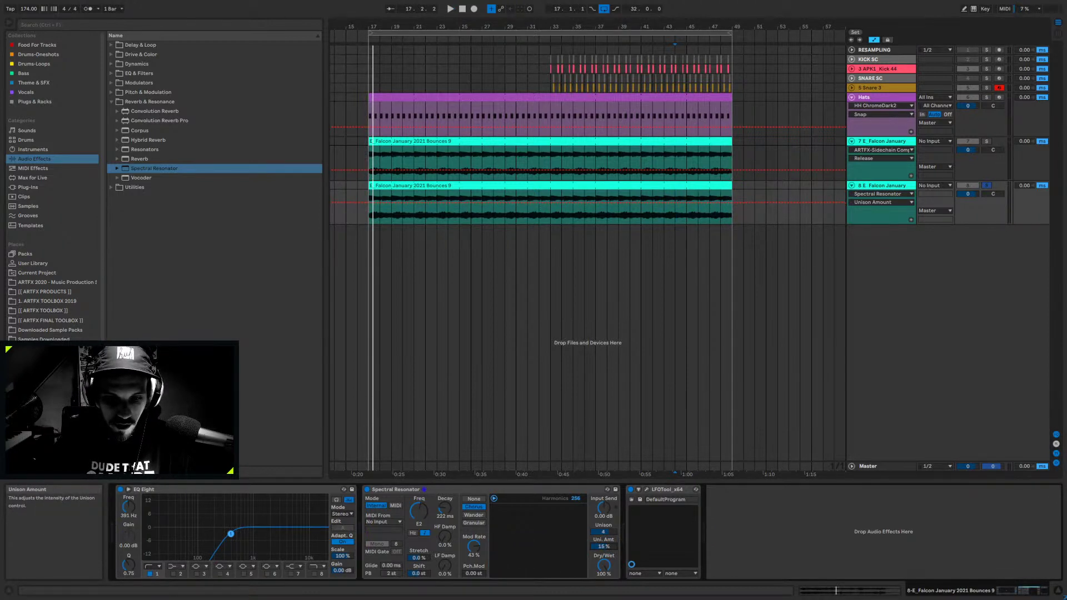
key("space")
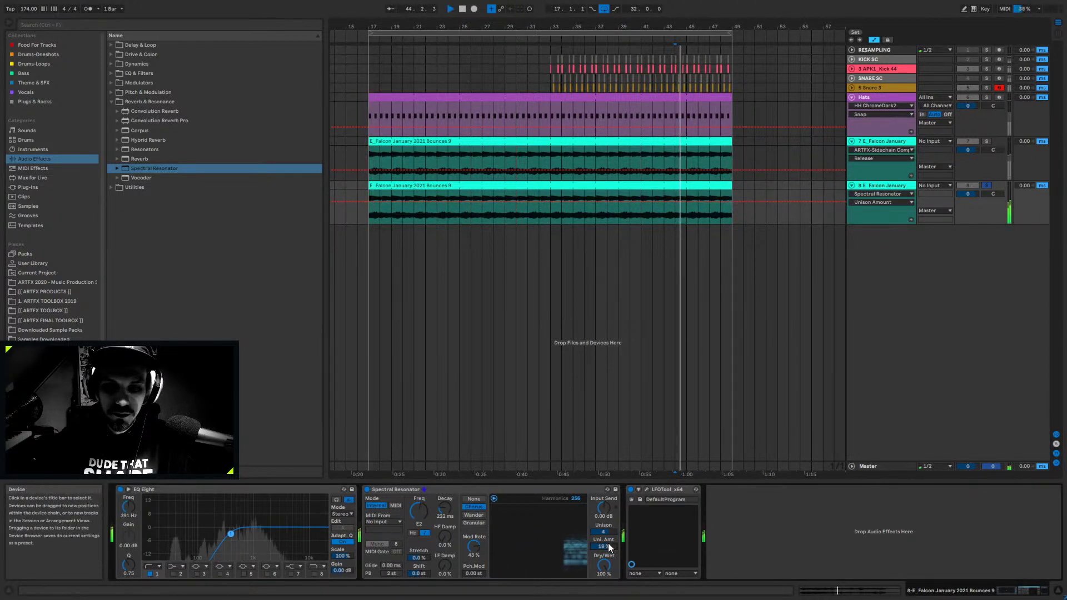
key("space")
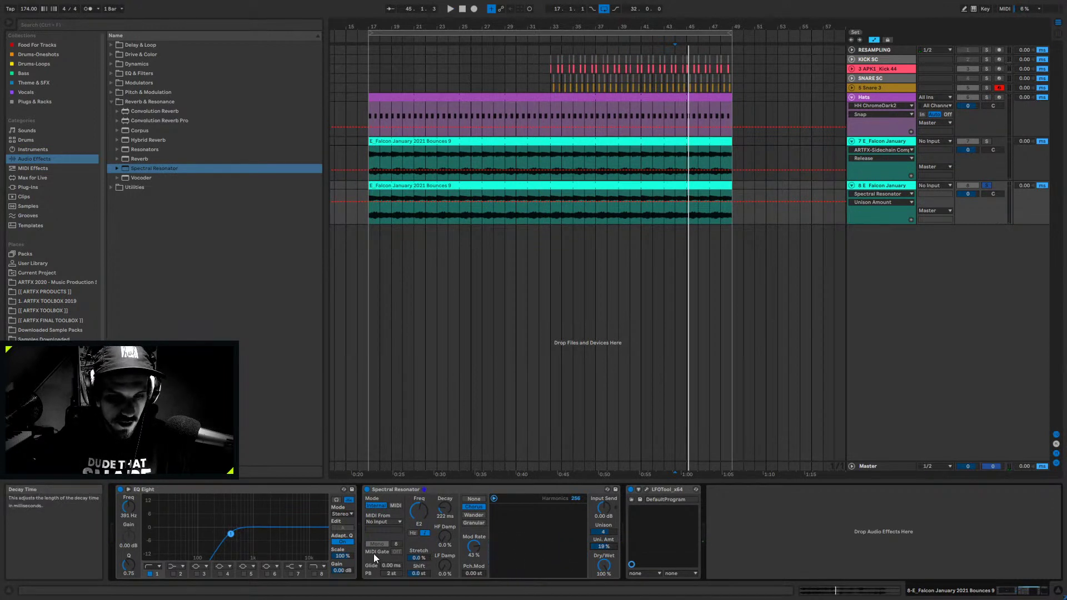
- Automate the Spectral Resonator's Stretch to rise from 0% at bar 33 to 100% at bar 49, and audition the ramp
left_click(417, 558)
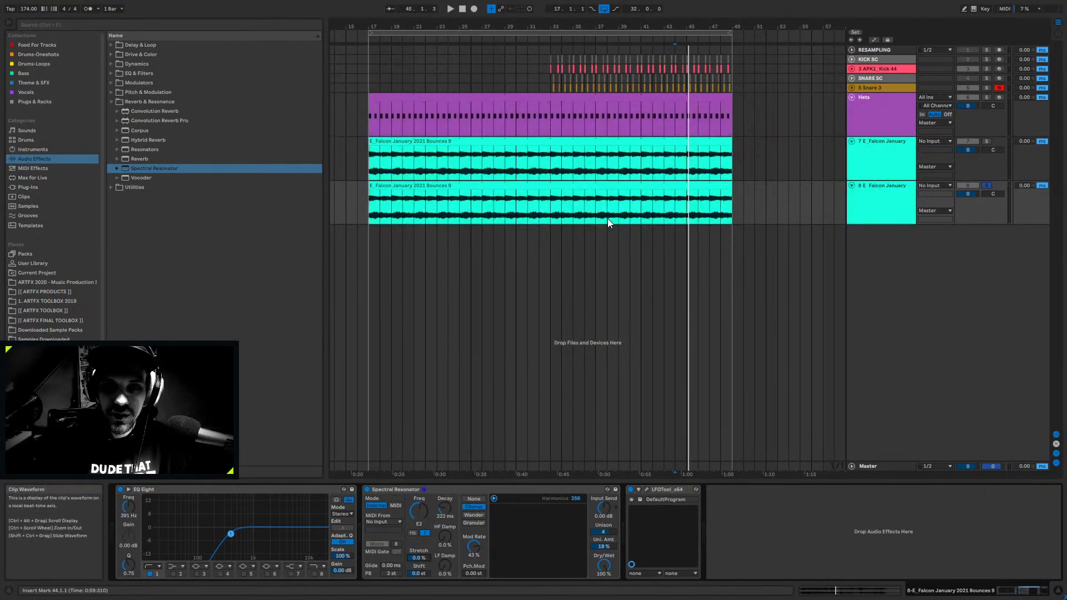
left_click(675, 207)
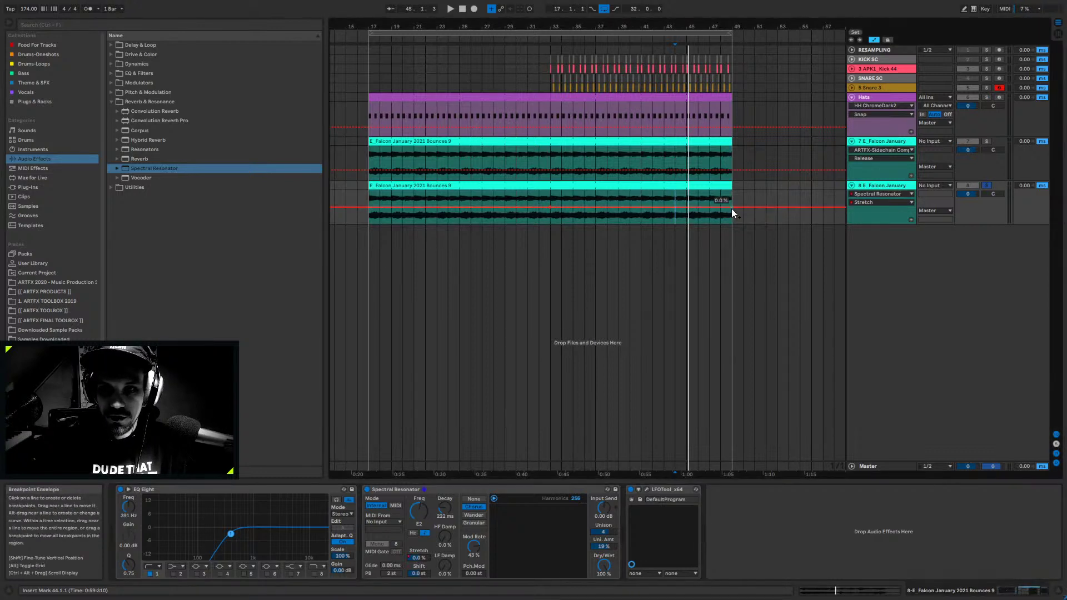
left_click_drag(732, 209, 730, 191)
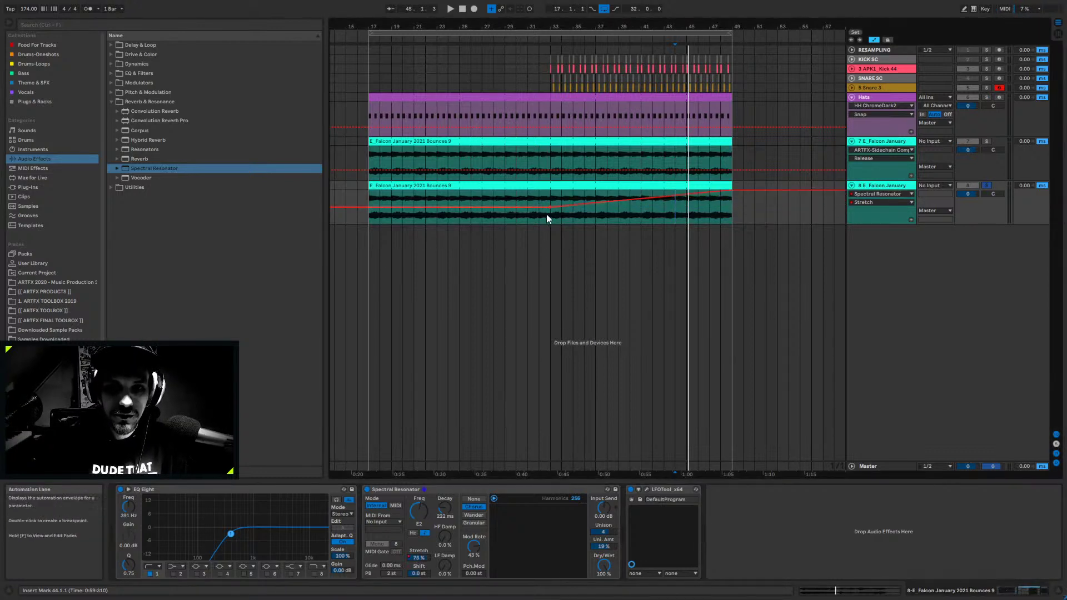
key("space")
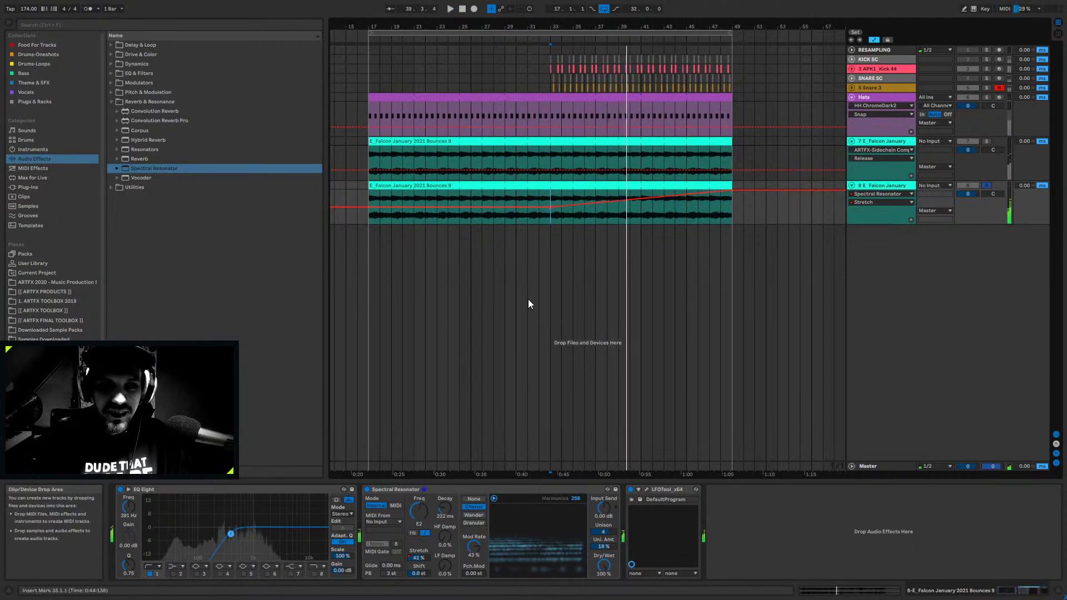
- Tune the Spectral Resonator to E1 and audition the soloed pad from bars 33 and 25
left_click(423, 521)
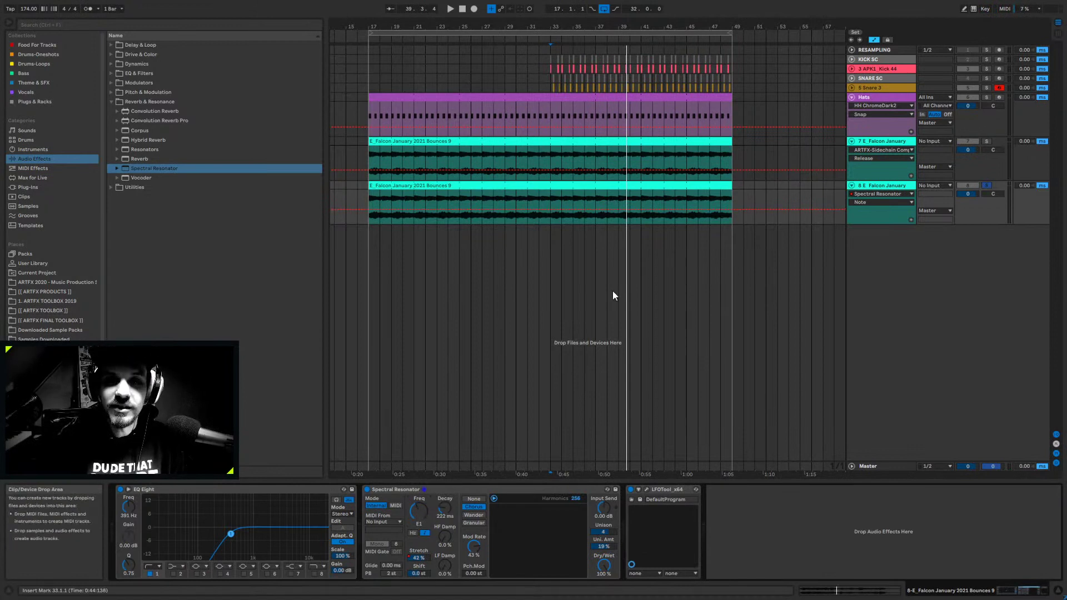
key("space")
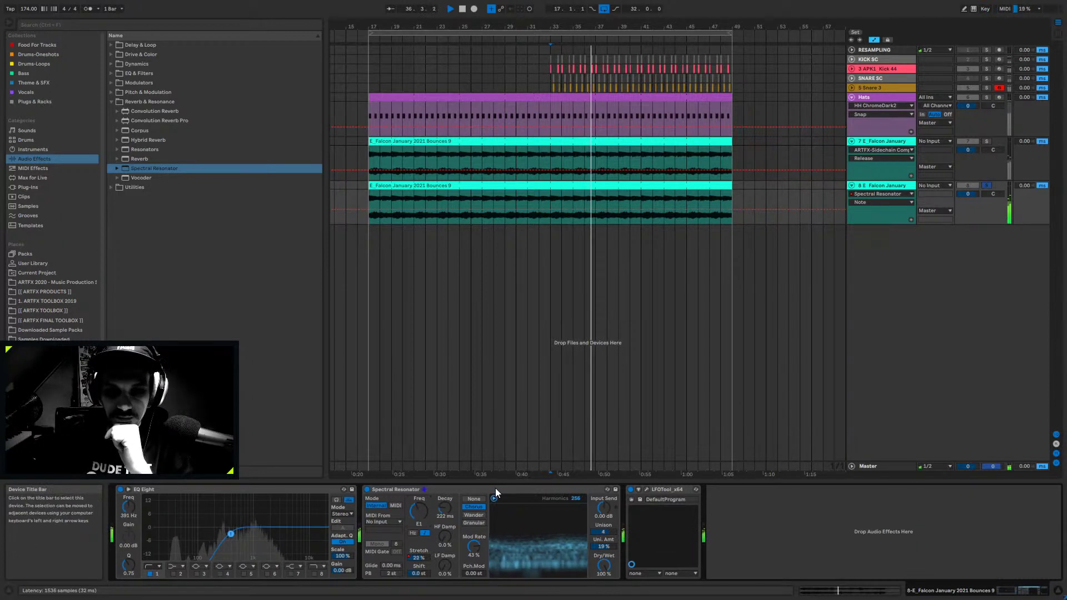
left_click(459, 197)
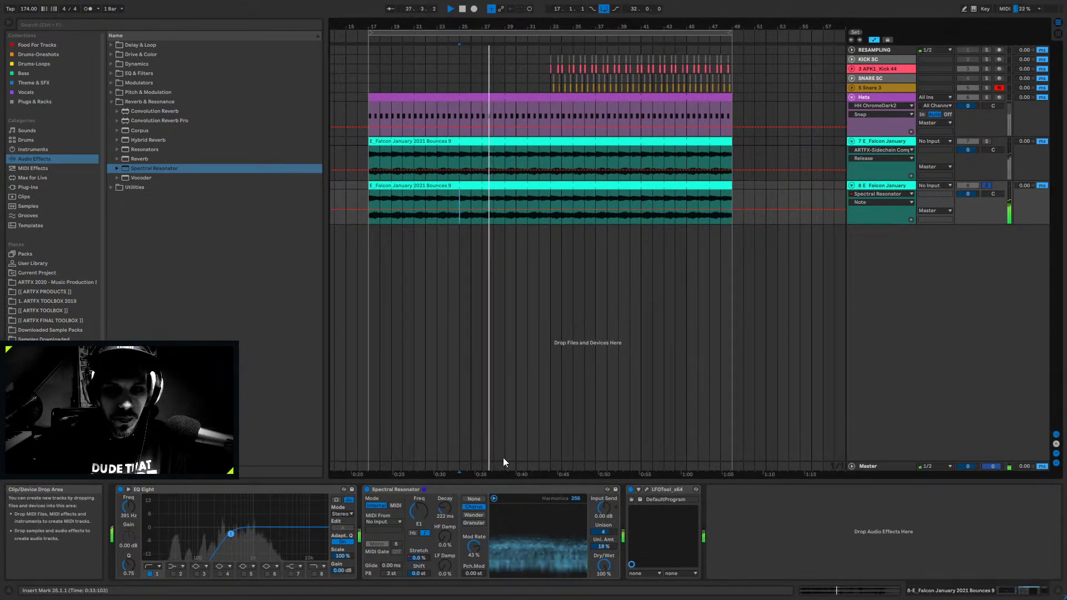
- Lower the EQ Eight low-cut frequency to 19.0 Hz and audition the pad with the Stretch automation from bars 25 and 33
left_click(418, 558)
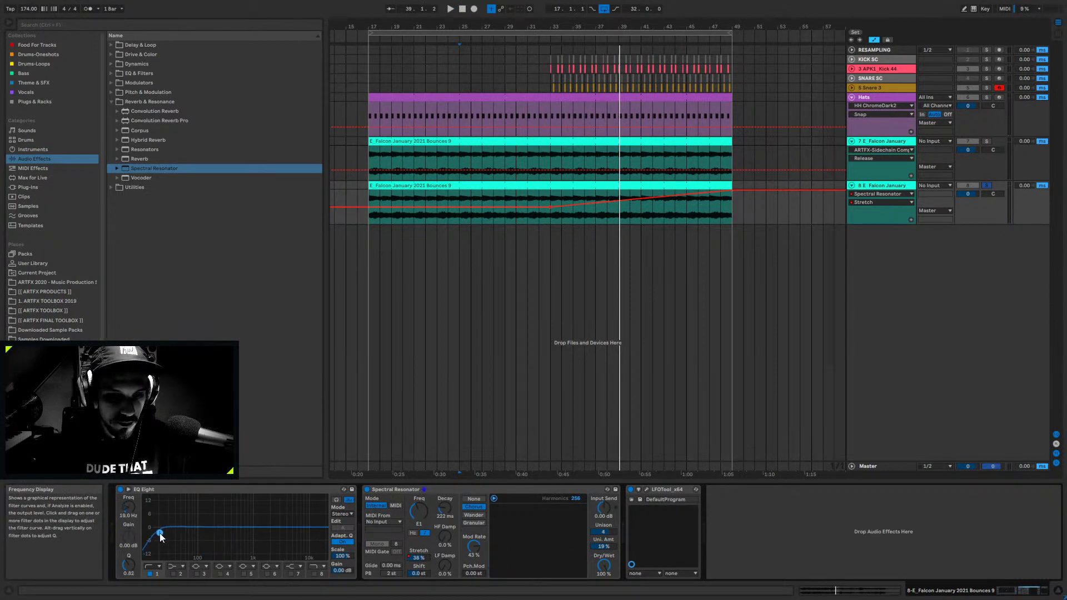
key("space")
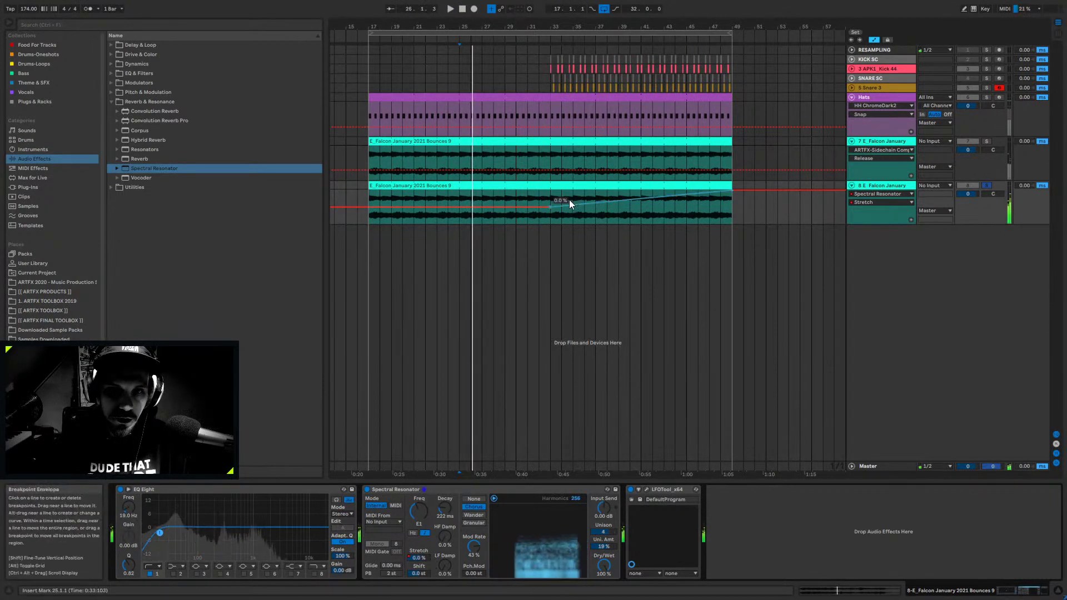
left_click(551, 214)
key("space")
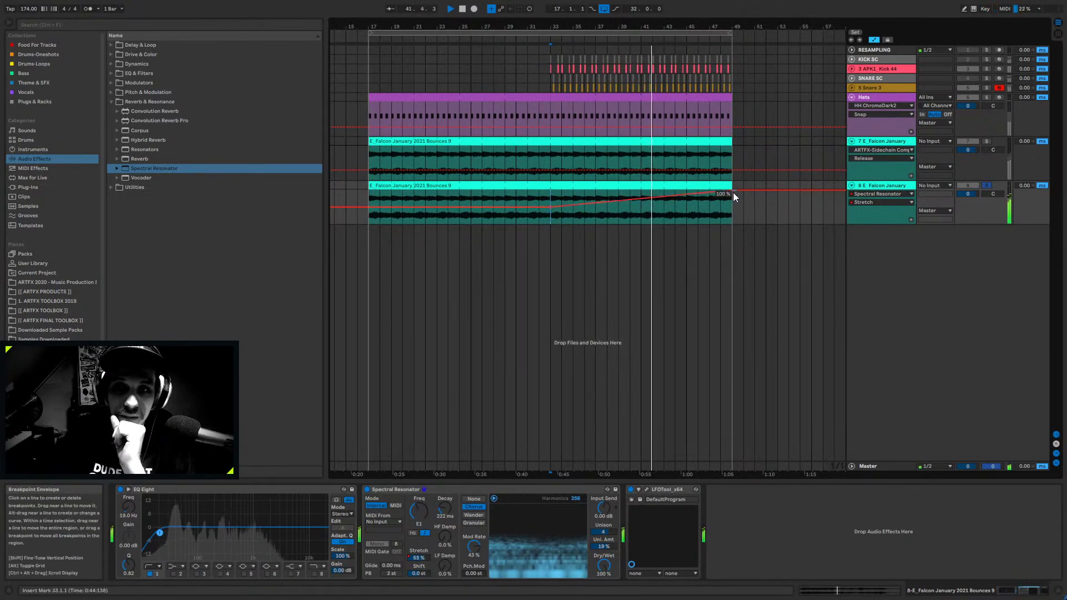
- Try the Stretch automation's bar 49 endpoint at -100% during playback, and reshape it into a shallow rise above 0%
left_click_drag(729, 192, 732, 223)
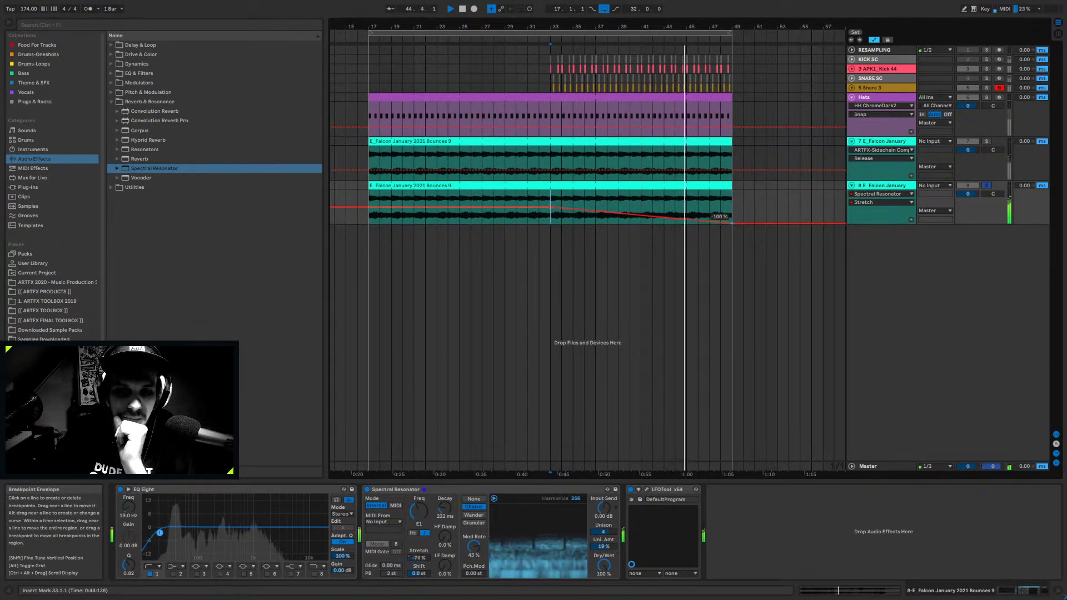
left_click_drag(731, 223, 731, 199)
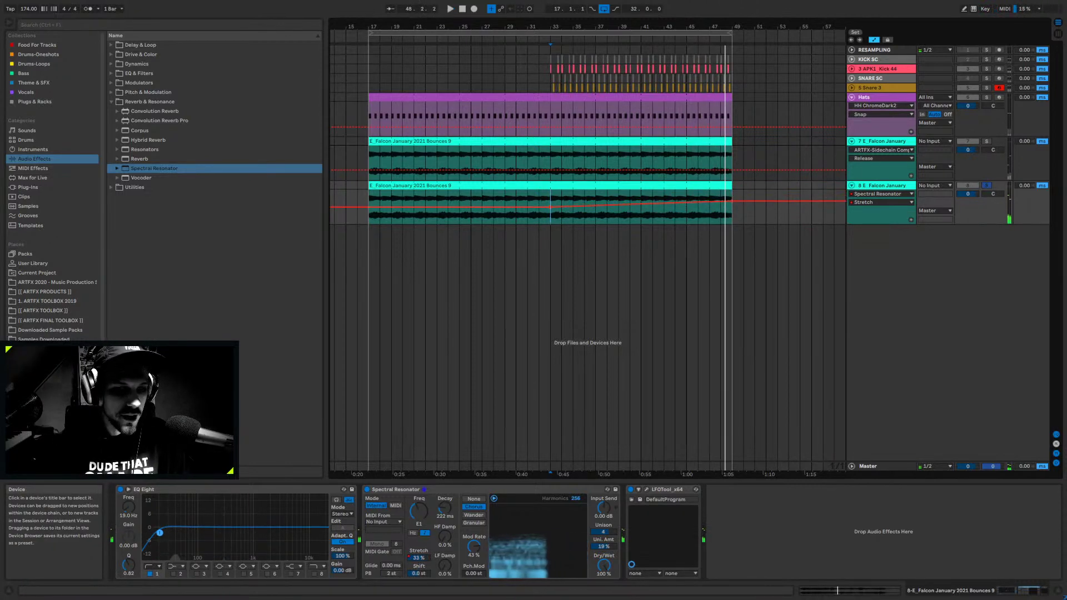
- Raise the low-cut frequency in track 8's EQ Eight to 186 Hz and start playback
left_click_drag(160, 533, 213, 534)
key("space")
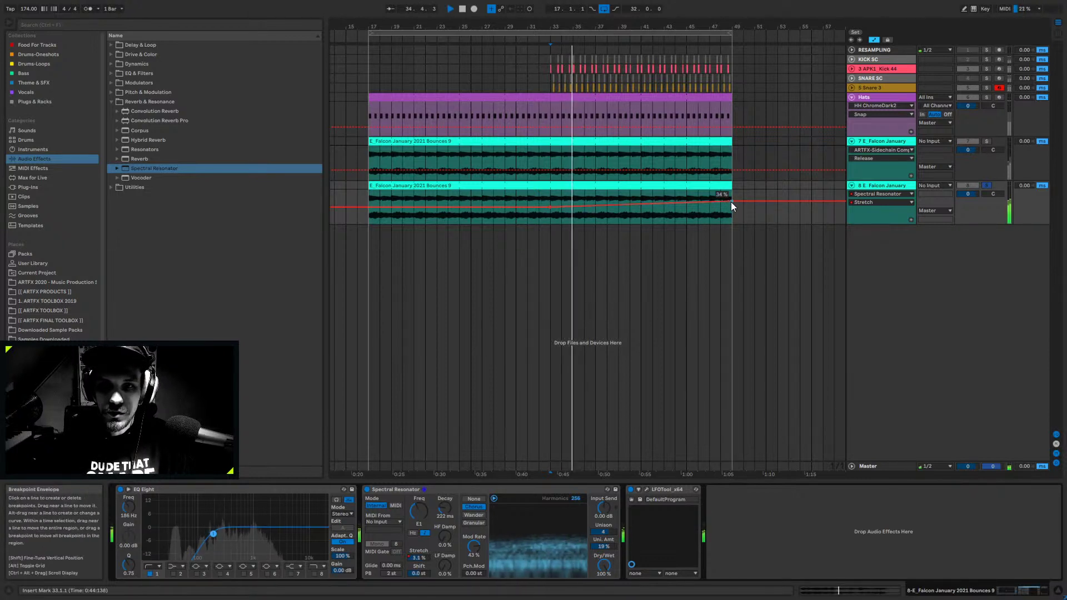
- Reshape track 8's Stretch automation into a ramp from 0% at bar 17 that rises to the clip's end
left_click_drag(731, 202, 732, 199)
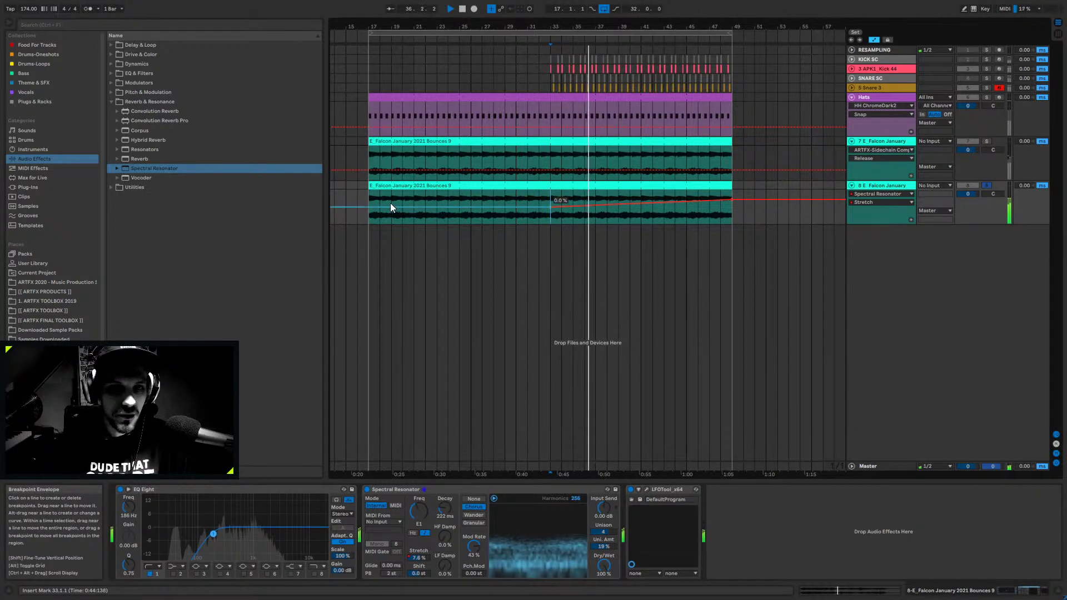
left_click_drag(369, 207, 369, 211)
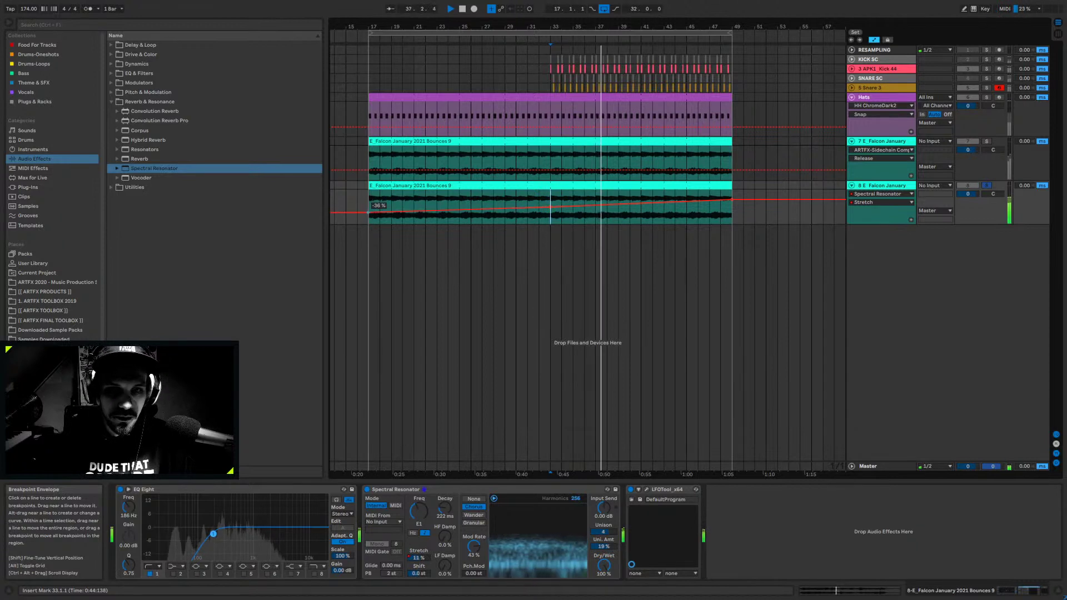
left_click(371, 195)
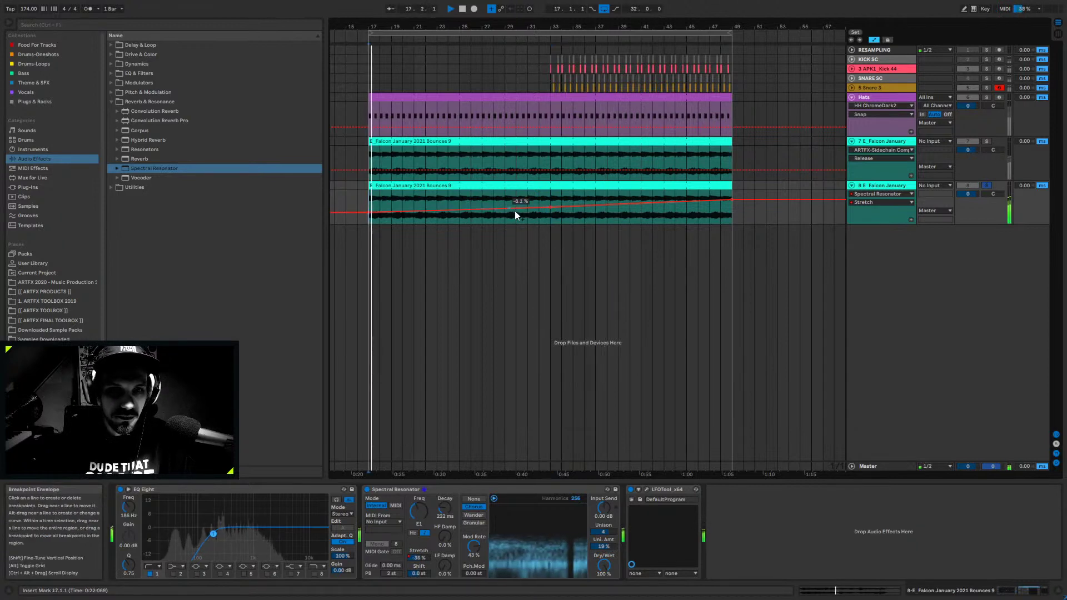
left_click(369, 212)
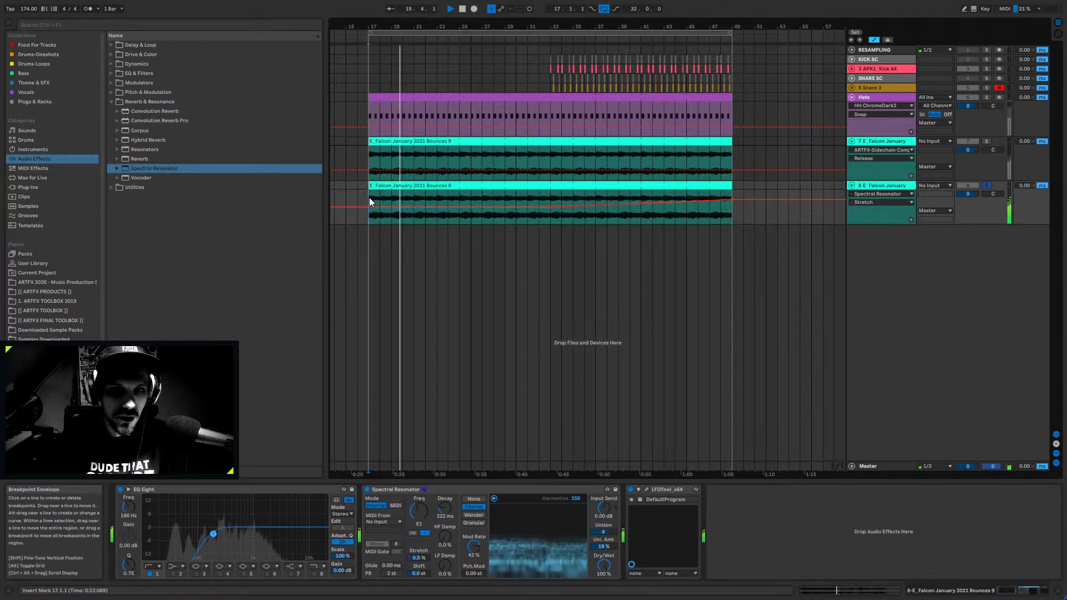
left_click(551, 207)
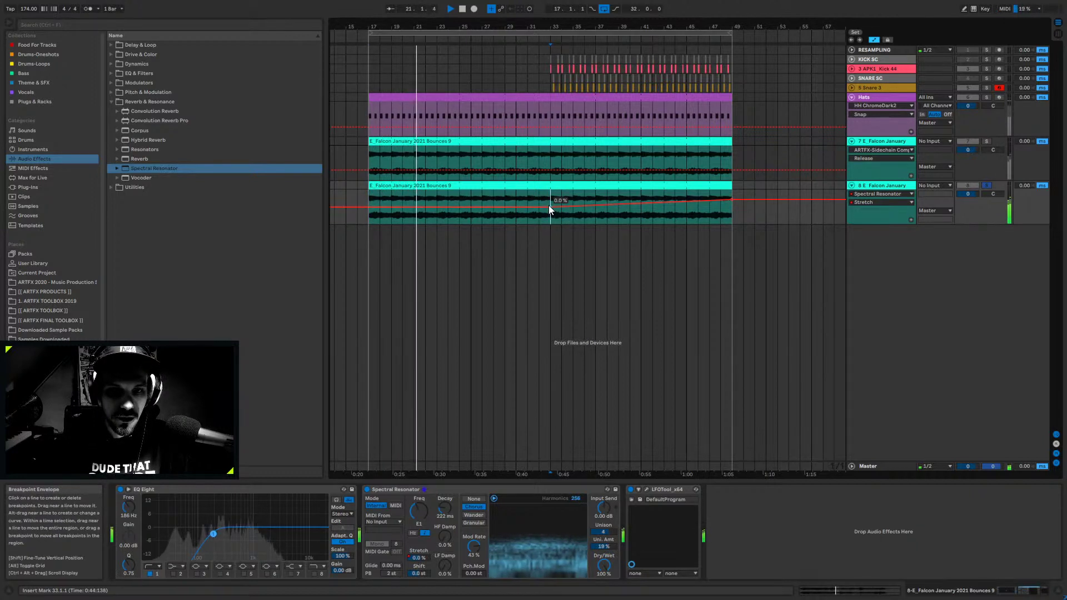
left_click_drag(549, 205, 439, 206)
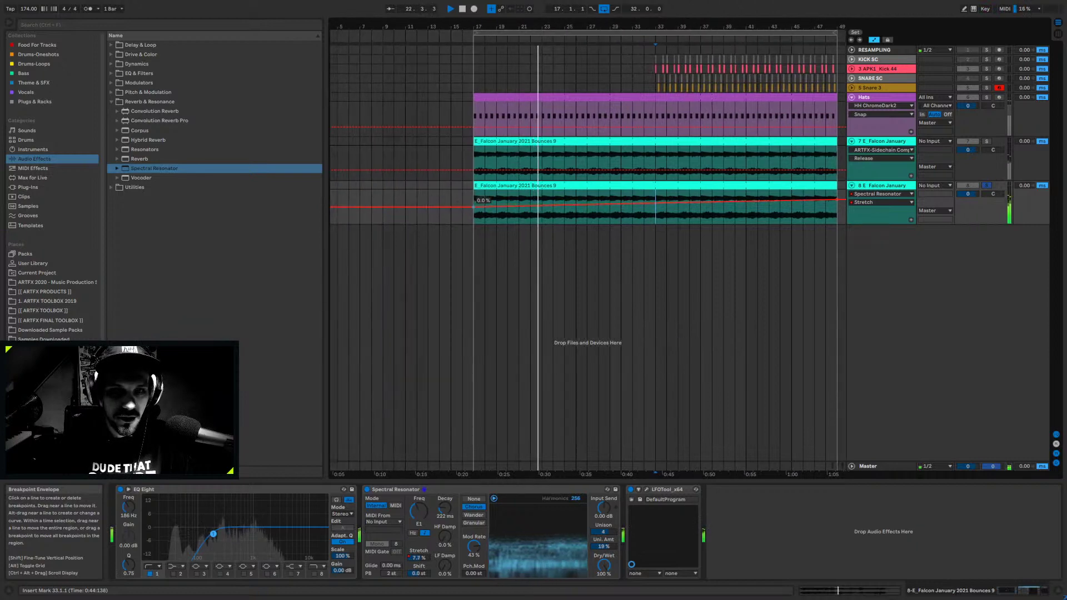
left_click_drag(738, 26, 689, 15)
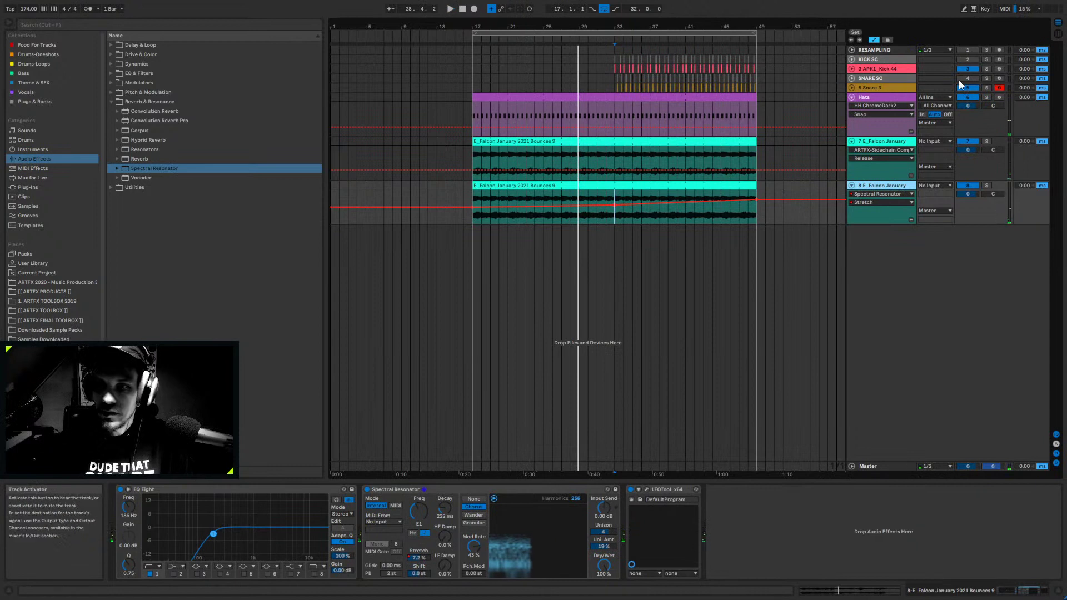
- Delete the Spectral Resonator's Stretch automation on track 8 and hide the automation lanes
right_click(425, 558)
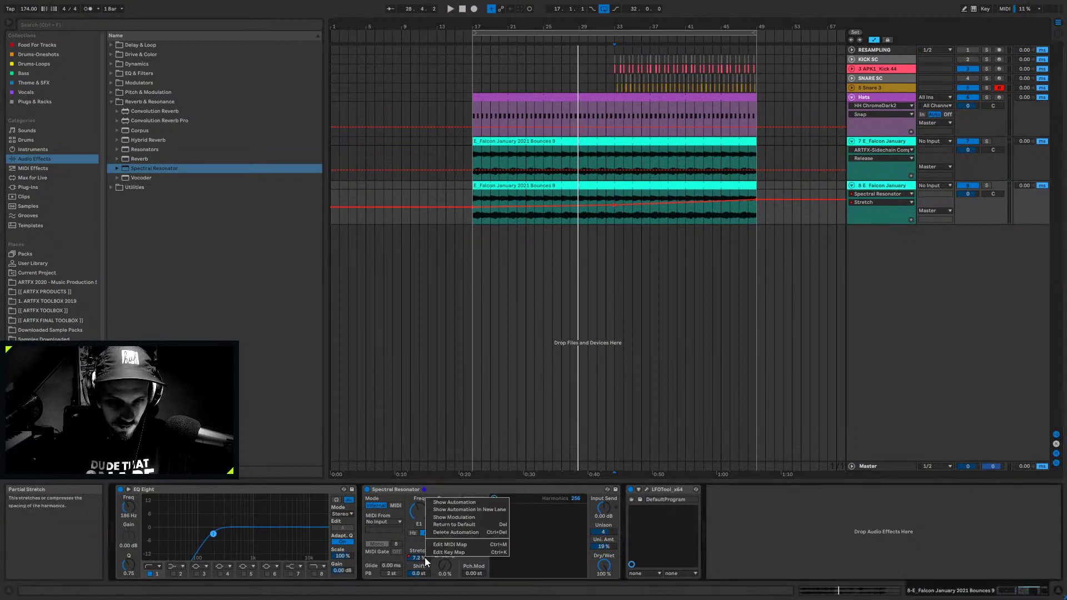
left_click(454, 533)
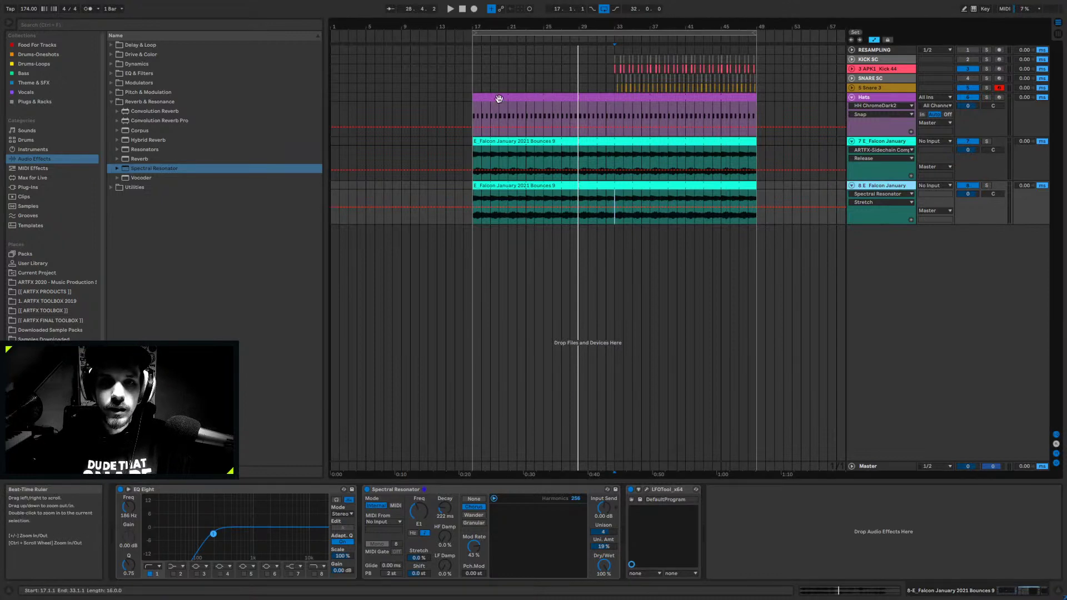
key("a")
key("space")
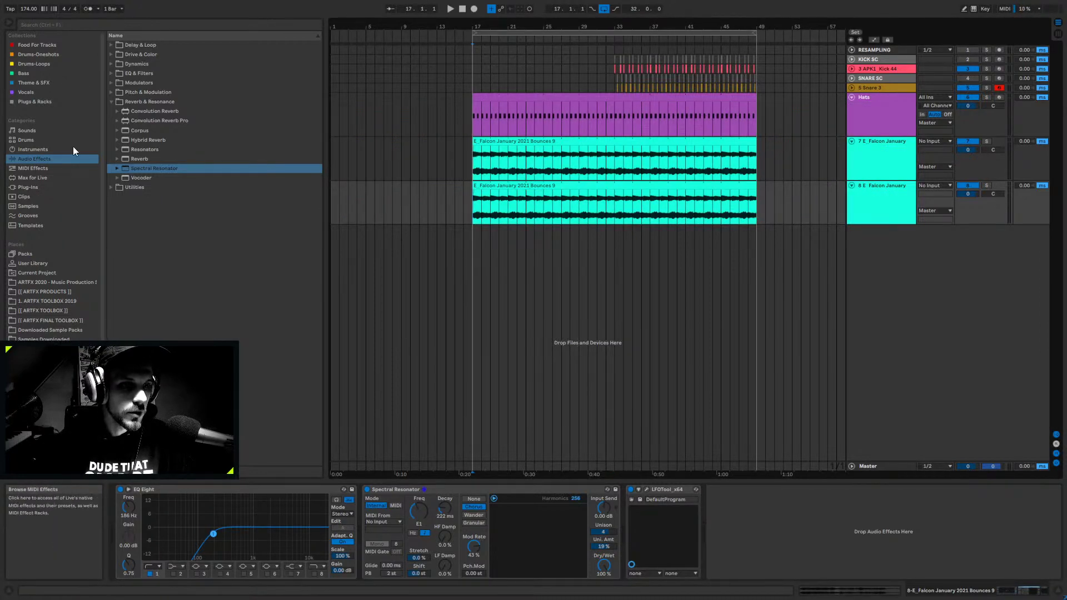
- Add a Utility device after LFOTool at the end of track 8's effect chain
left_click(116, 188)
left_click(131, 197)
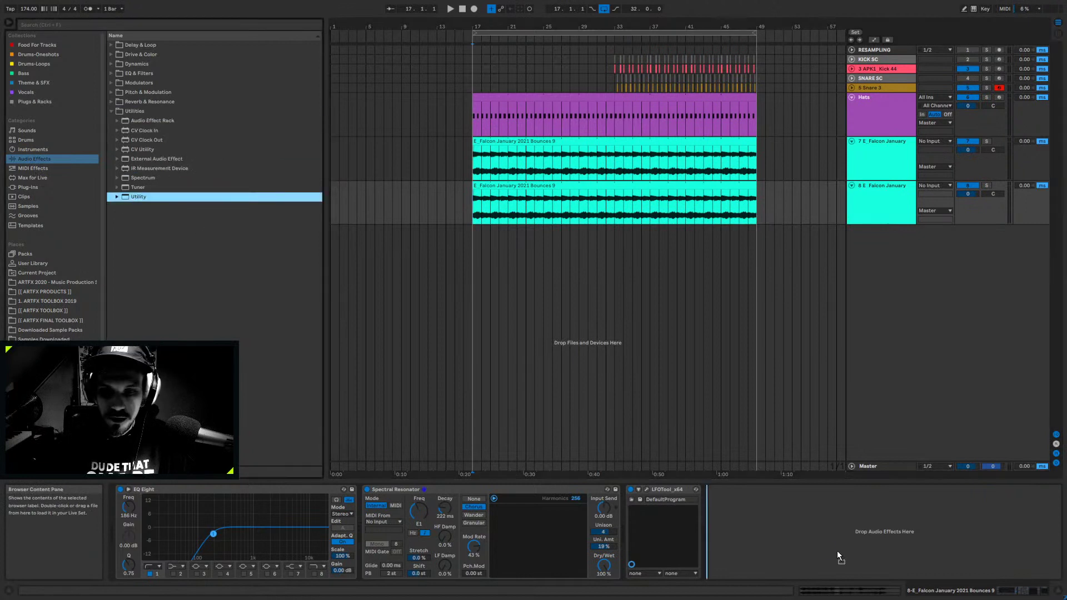
left_click_drag(867, 505, 864, 505)
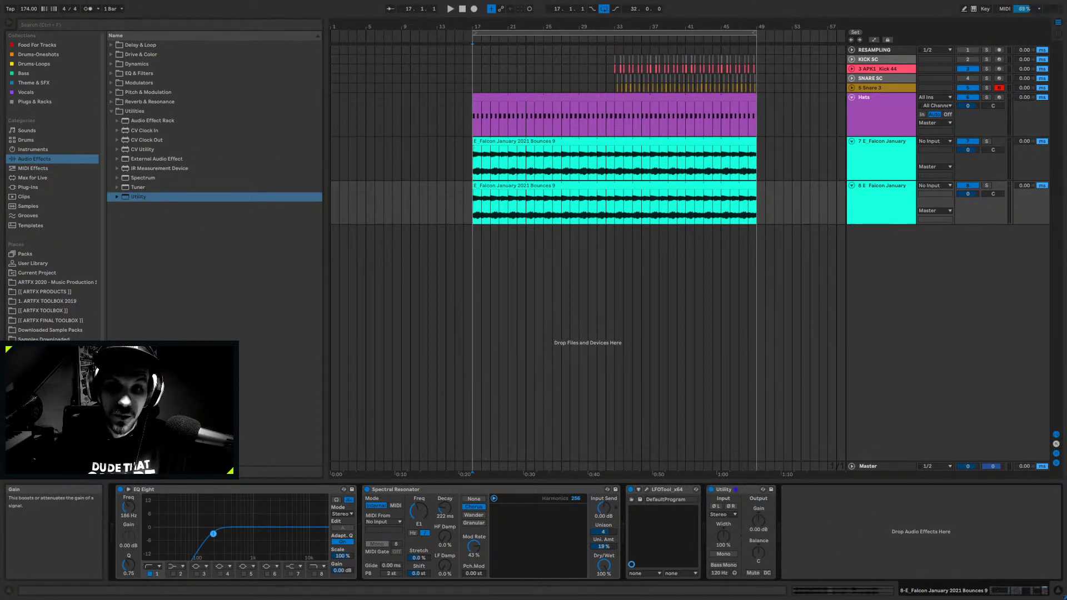
- Automate track 8's Utility Gain as a rise from -inf dB at bar 17 to 0 dB at the clip's end, and play it
key("a")
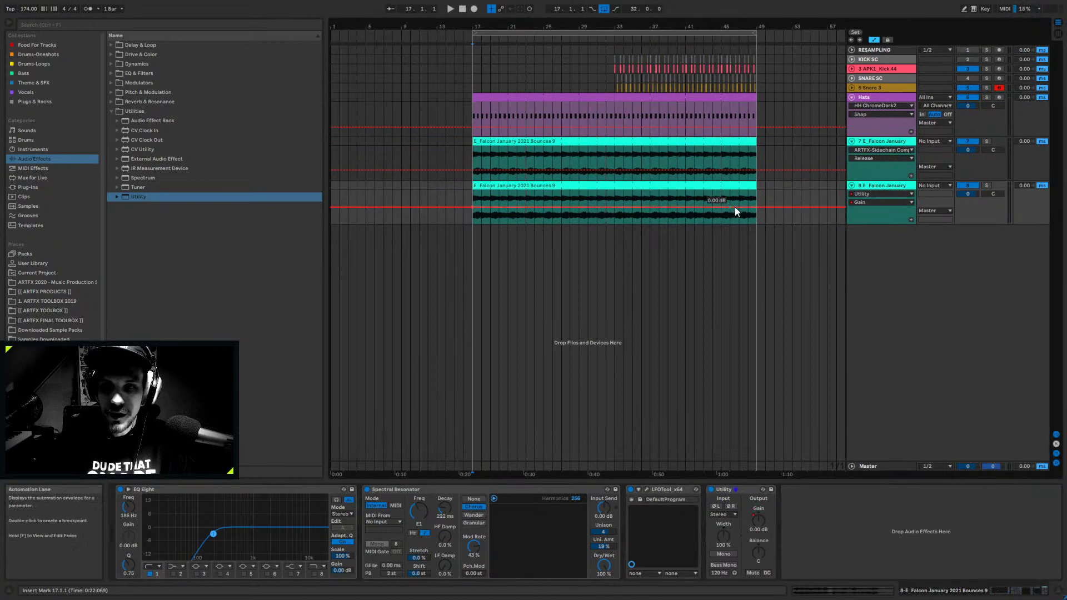
left_click(756, 206)
left_click_drag(481, 208, 473, 222)
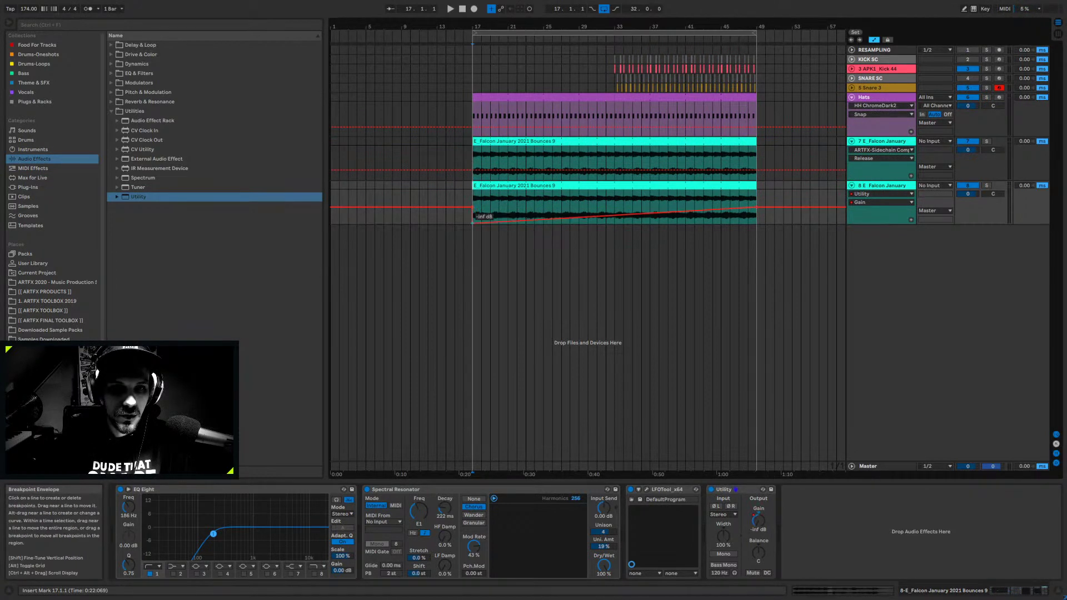
key("space")
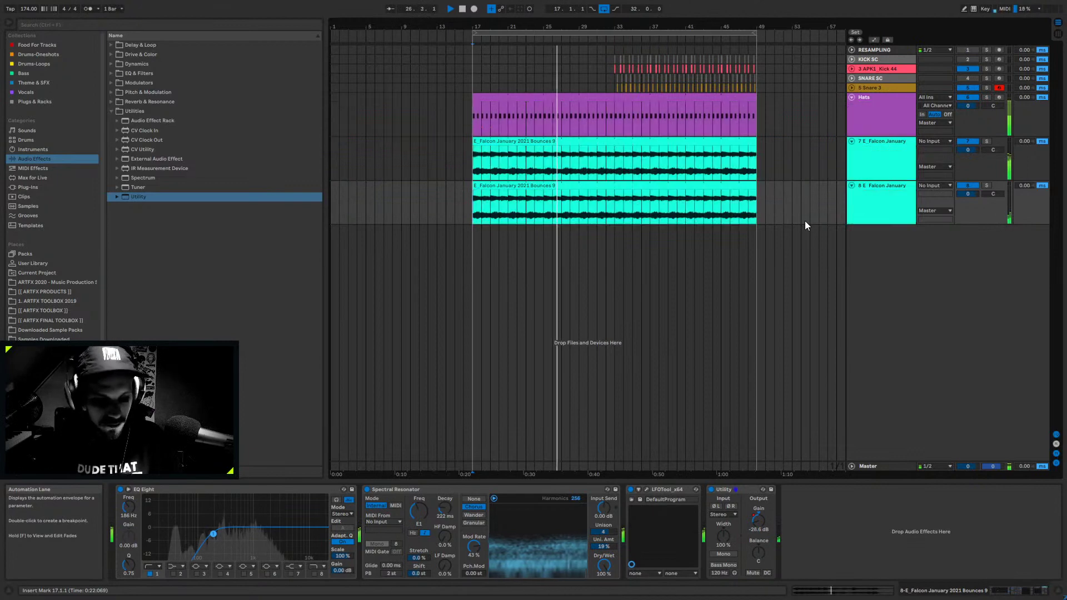
- Fold all tracks except track 8 and lower its Spectral Resonator Dry/Wet to 63%
left_click(851, 97, "alt")
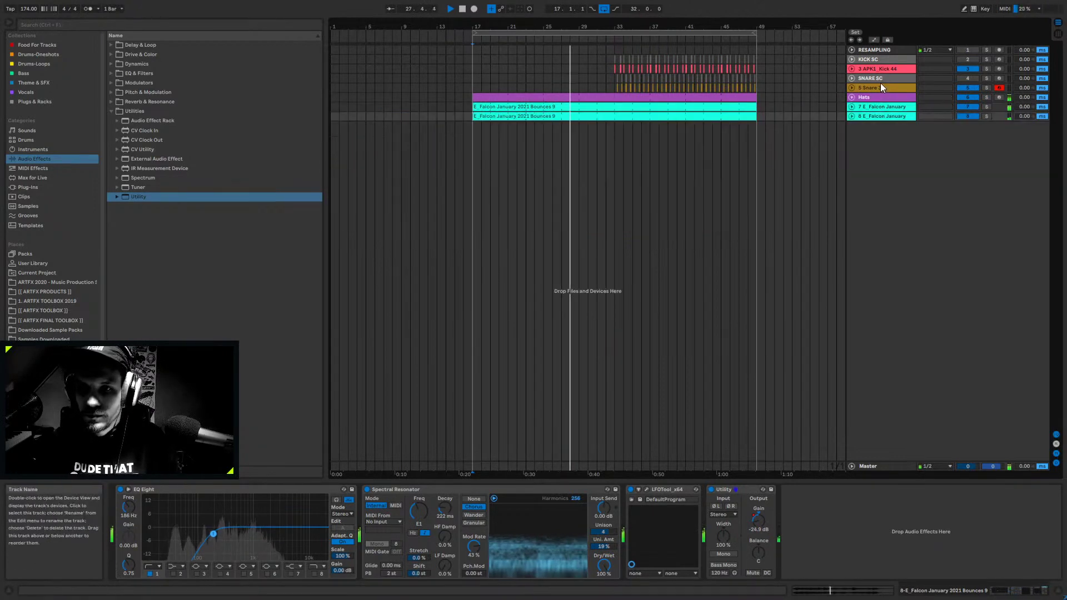
left_click(876, 69)
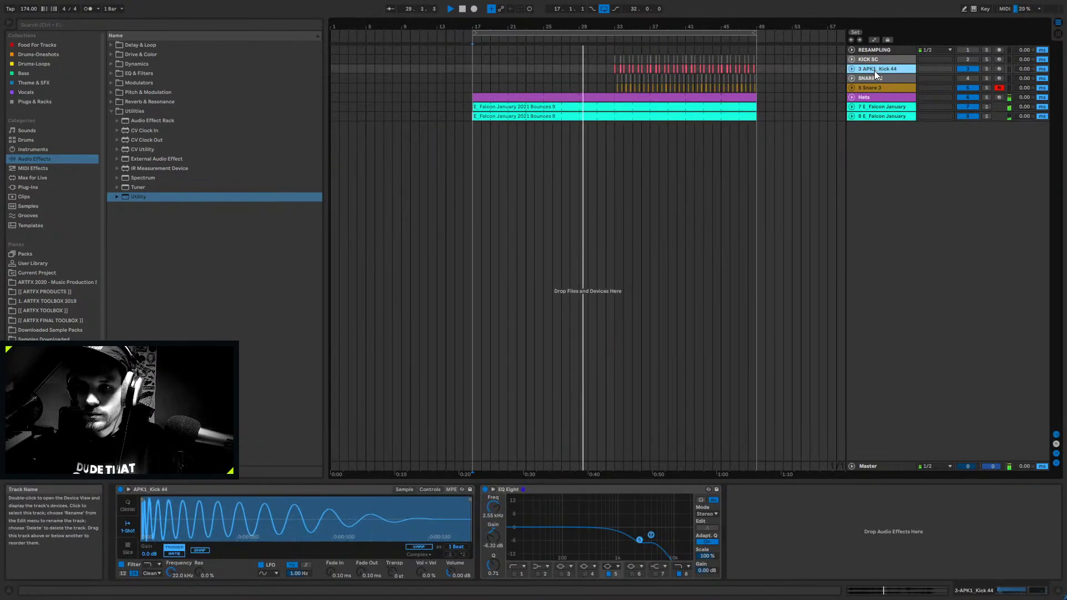
left_click(871, 116)
left_click(851, 116)
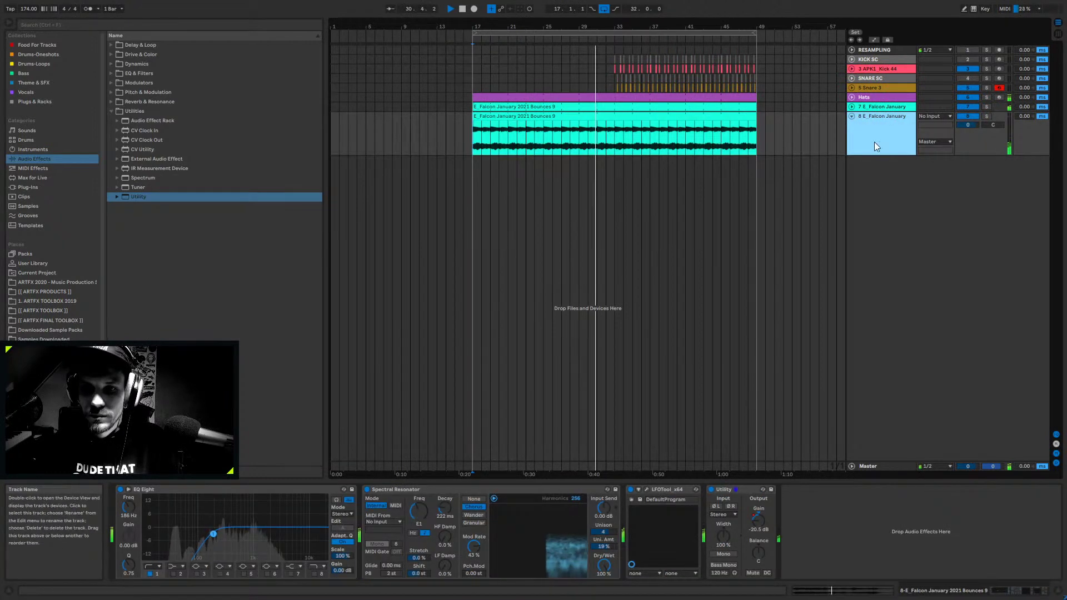
left_click_drag(604, 564, 604, 572)
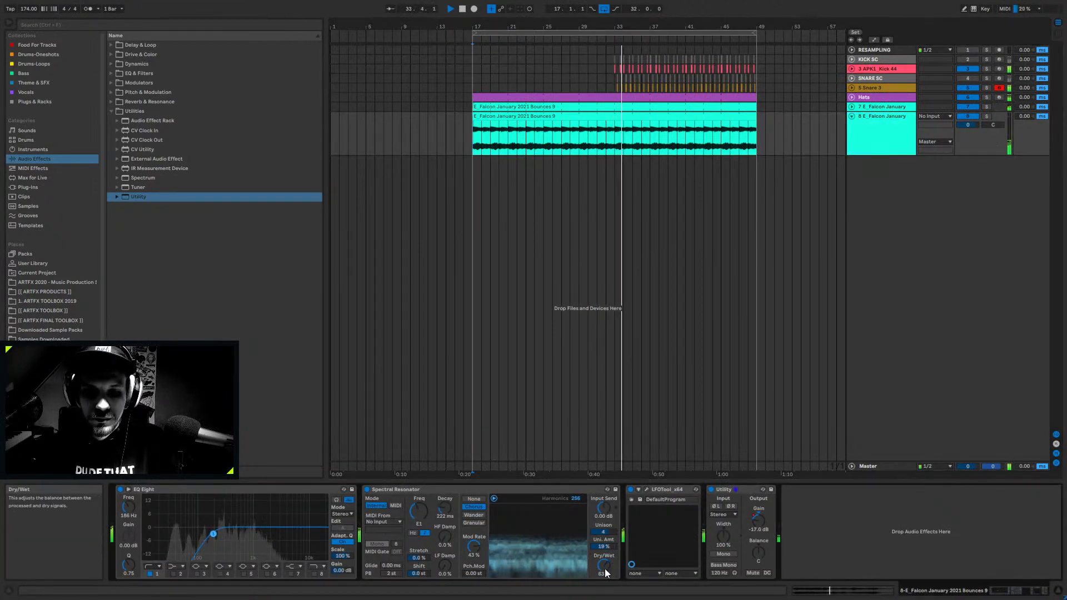
- Show track 7's EQ Eight automation for 8 Frequency A and place a breakpoint at bar 33
left_click(866, 106)
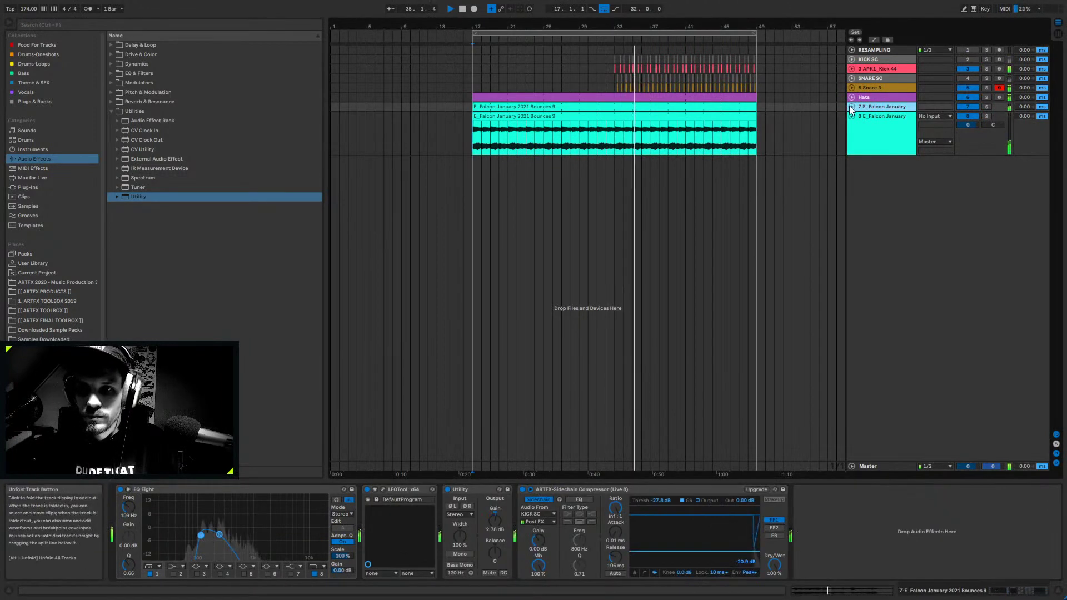
left_click(851, 106)
key("a")
left_click(872, 115)
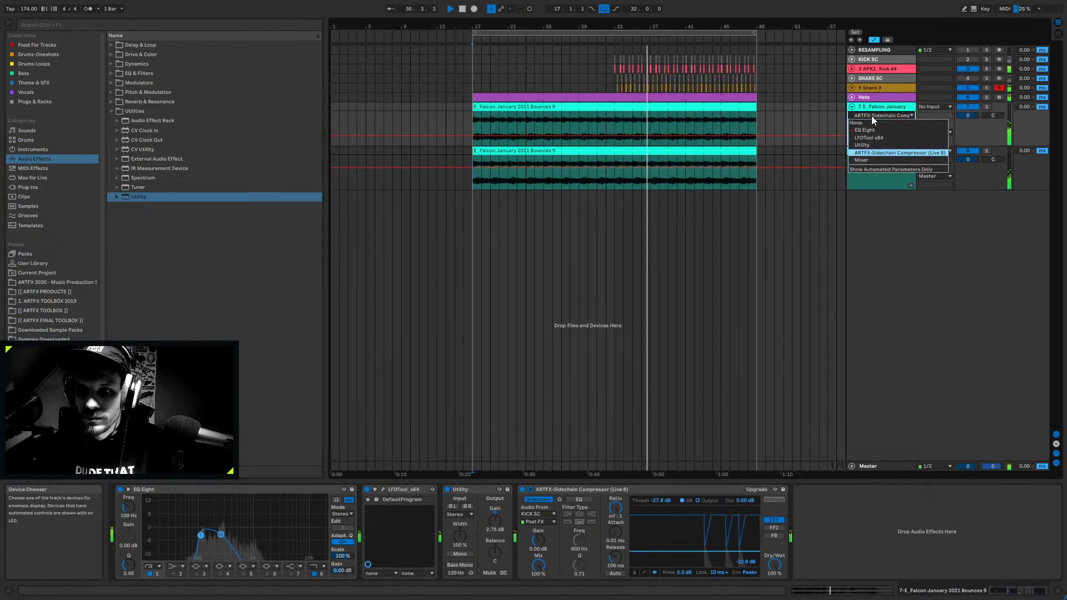
left_click(858, 144)
left_click(615, 131)
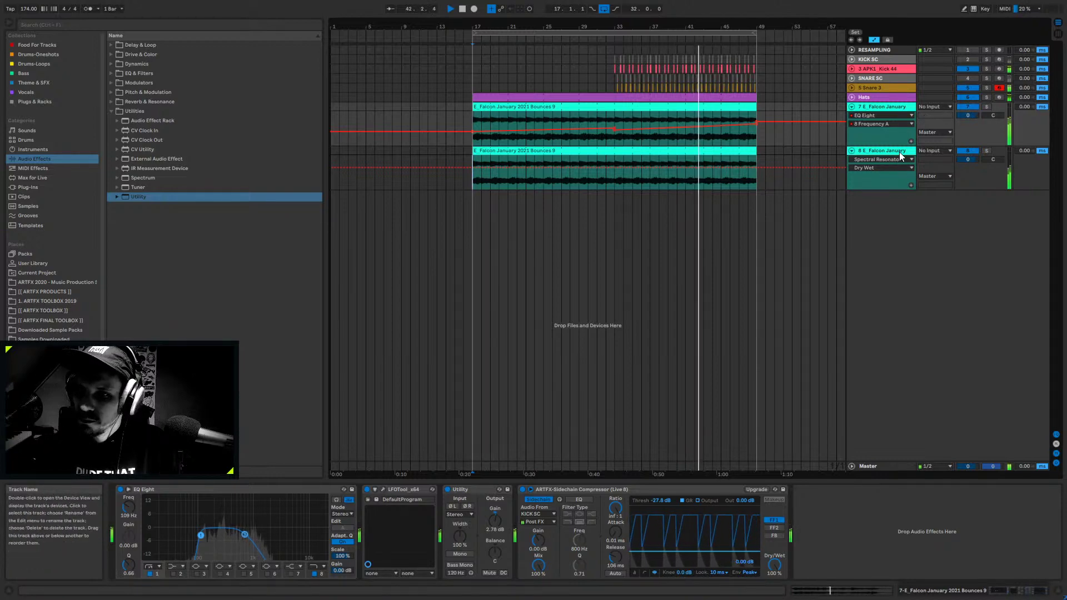
- Solo track 8 and loop its audio clip over a one-bar section starting at 28.1.1
left_click(998, 150)
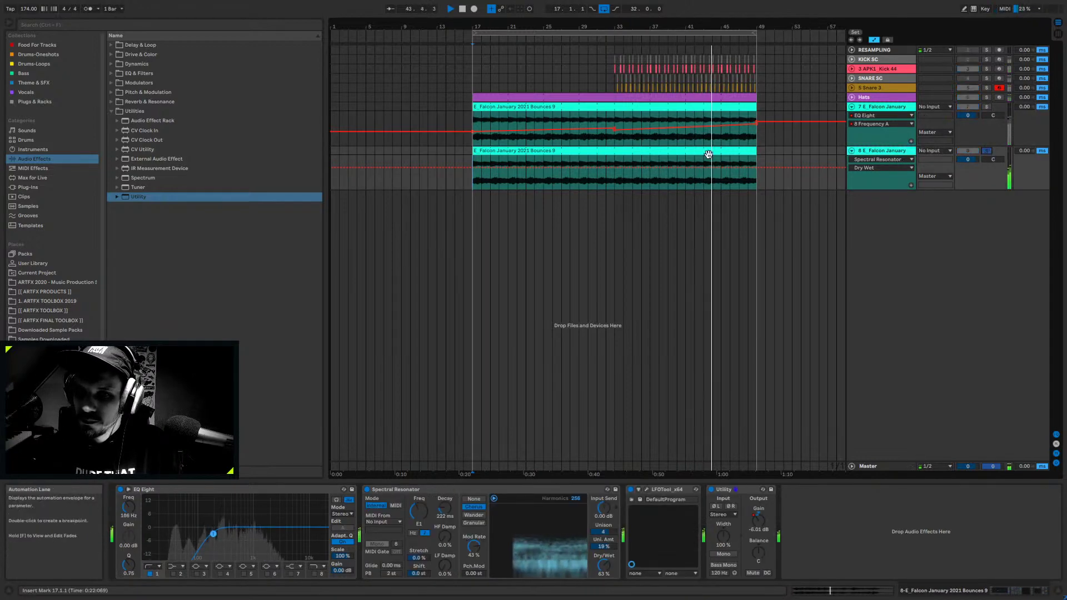
double_click(705, 148)
left_click_drag(555, 187, 556, 145)
left_click_drag(572, 193, 789, 195)
mouse_move(817, 235)
left_mouse_down()
mouse_move(828, 226)
mouse_move(774, 246)
mouse_move(791, 234)
mouse_move(812, 250)
left_mouse_up()
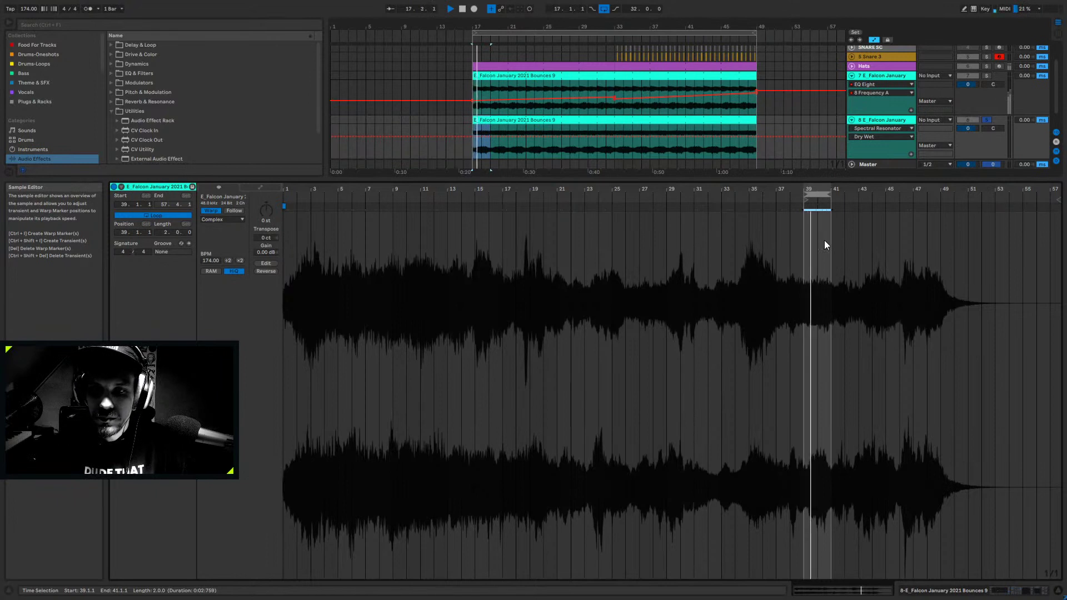
left_click(691, 149)
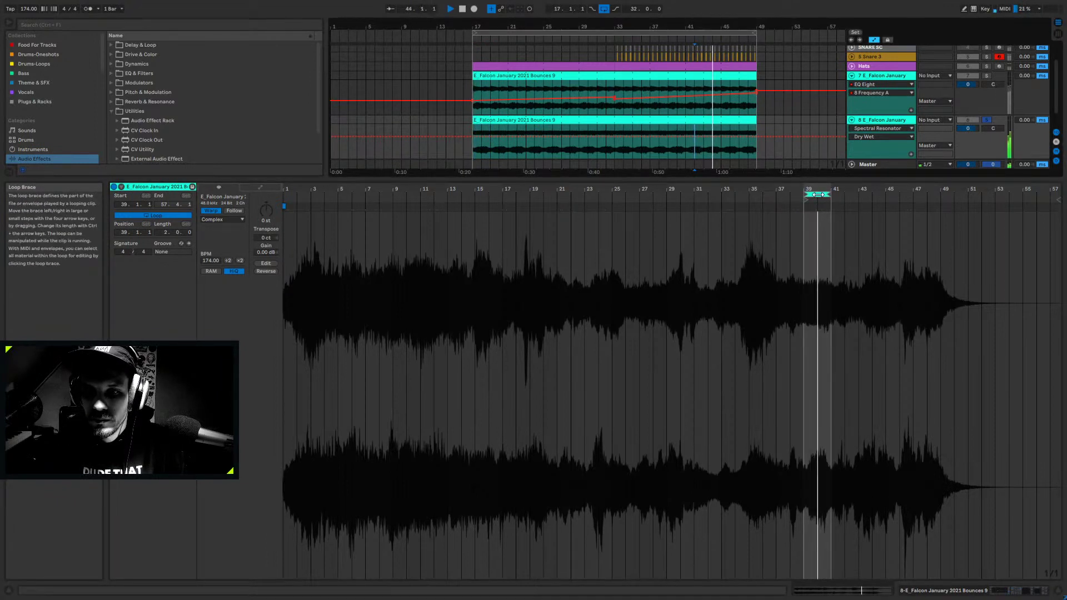
mouse_move(818, 194)
left_mouse_down()
mouse_move(847, 191)
mouse_move(651, 211)
mouse_move(656, 195)
left_mouse_up()
key("space")
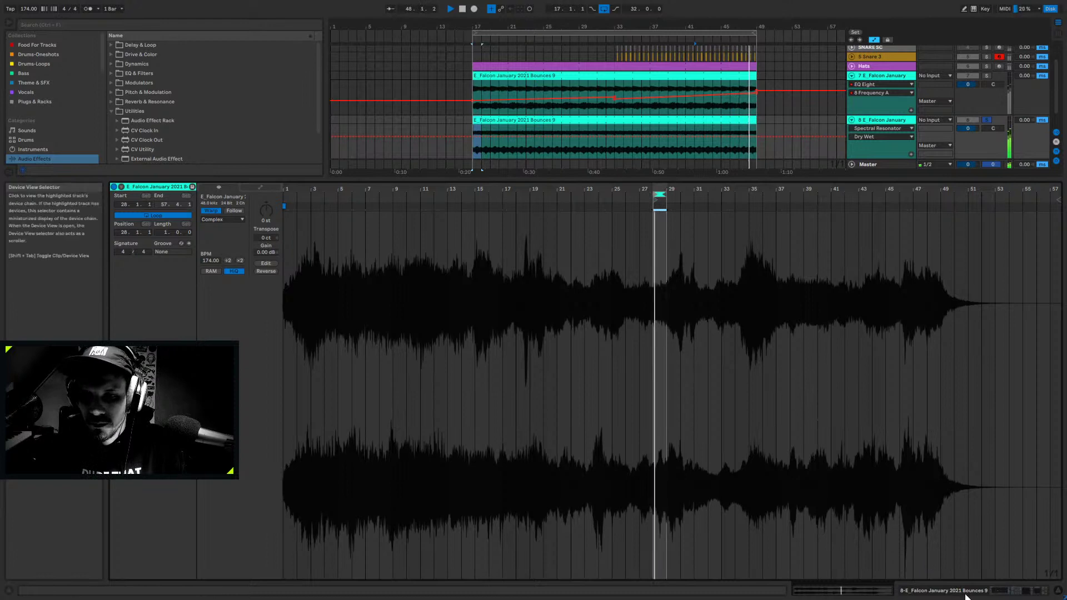
- In track 8's EQ Eight, lower the low cut to about 88 Hz and enable band 8 as a high cut at 464 Hz
key("shift+Tab")
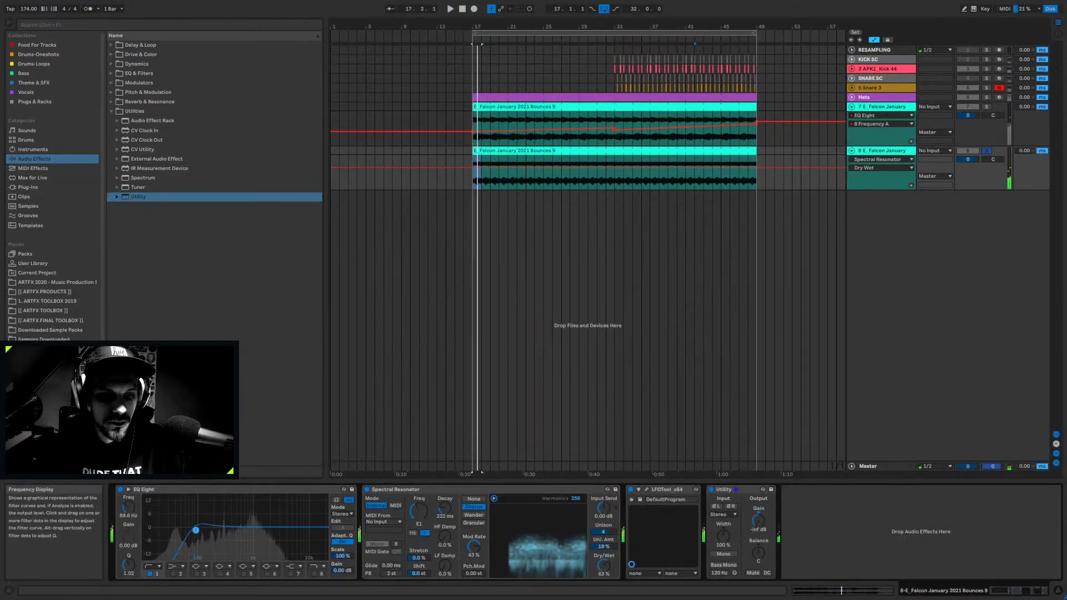
left_click_drag(213, 533, 195, 531)
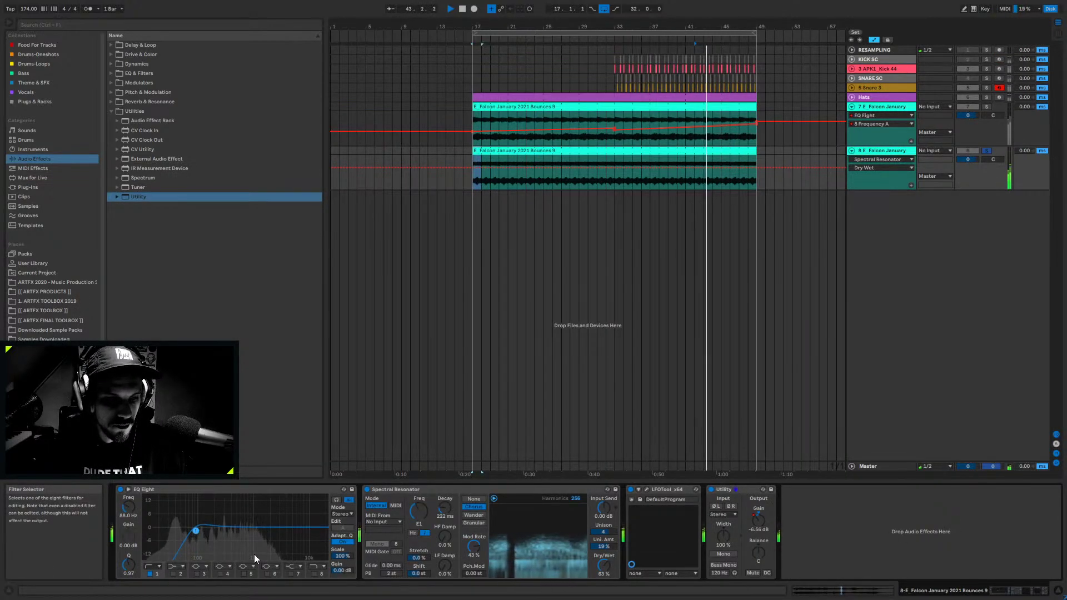
left_click(313, 573)
left_click(314, 574)
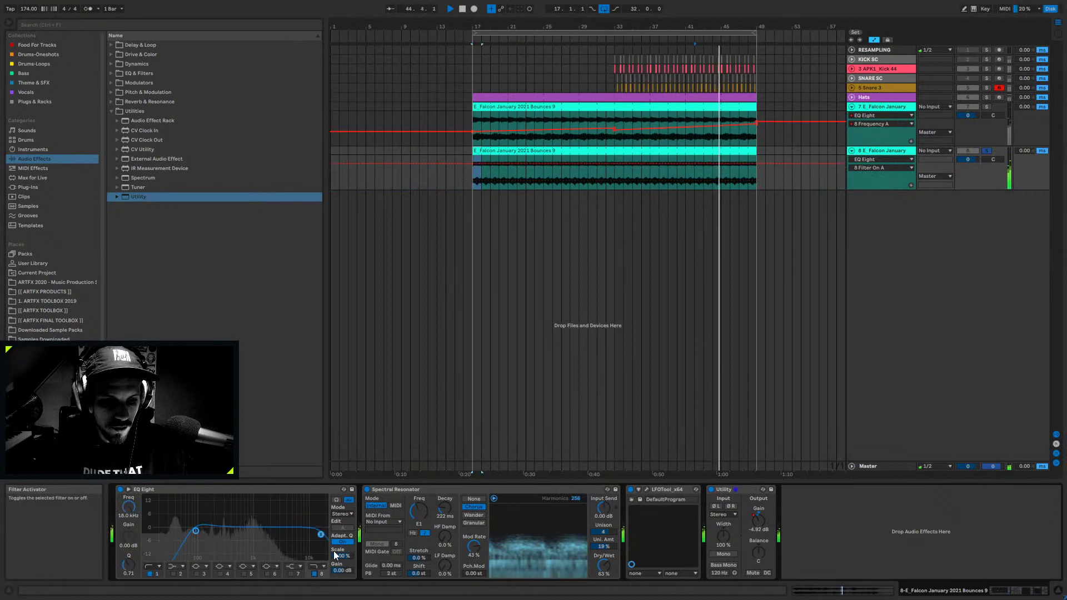
left_click_drag(322, 527, 235, 532)
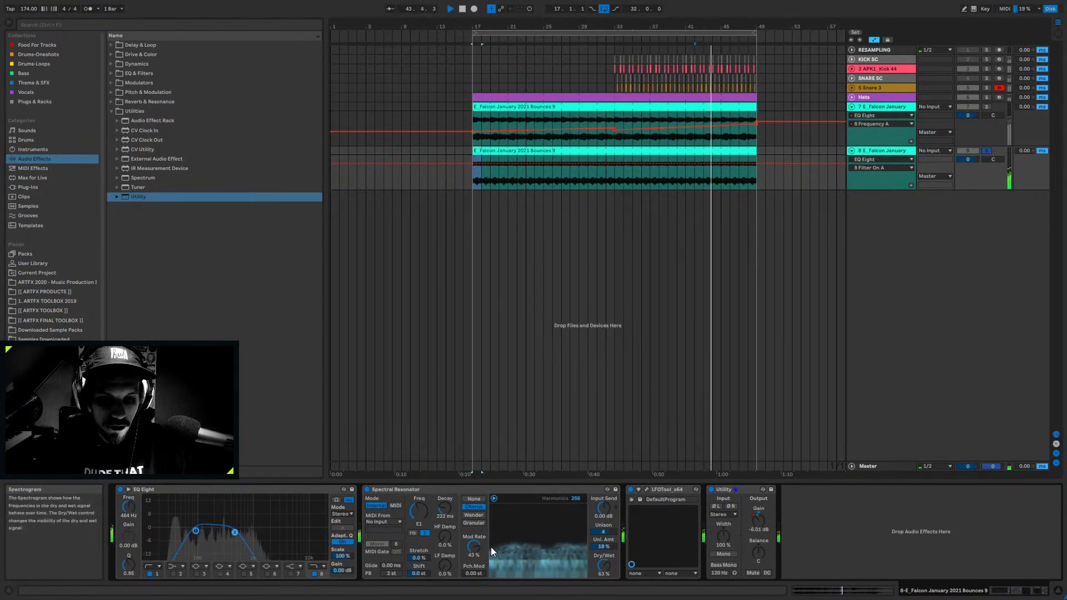
- Set track 8's Spectral Resonator Dry/Wet to 100% and its Decay to 1.33 s
left_click_drag(607, 573, 608, 556)
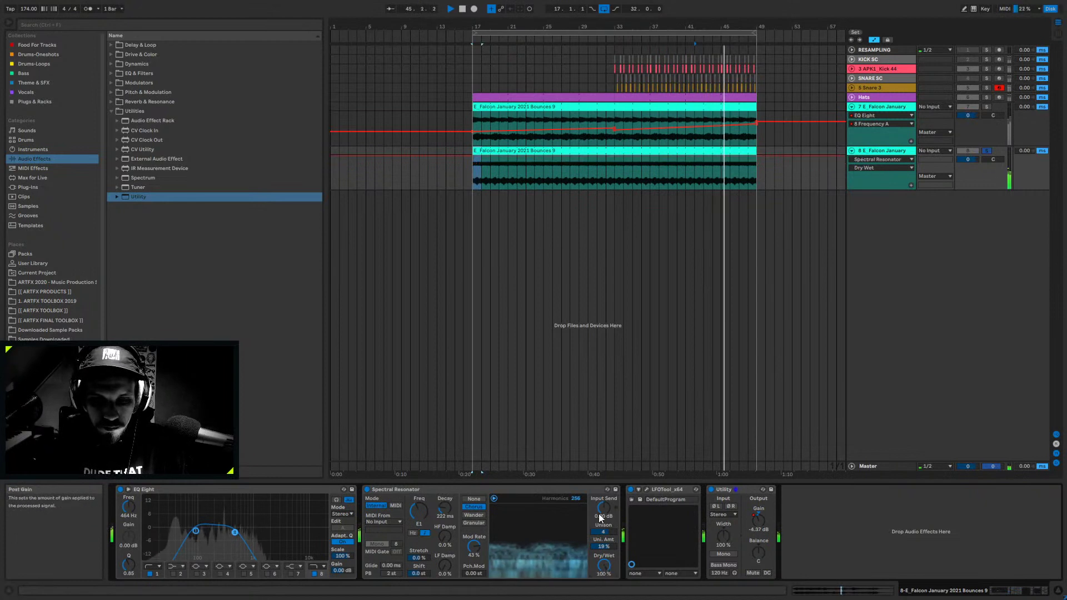
left_click_drag(445, 509, 444, 494)
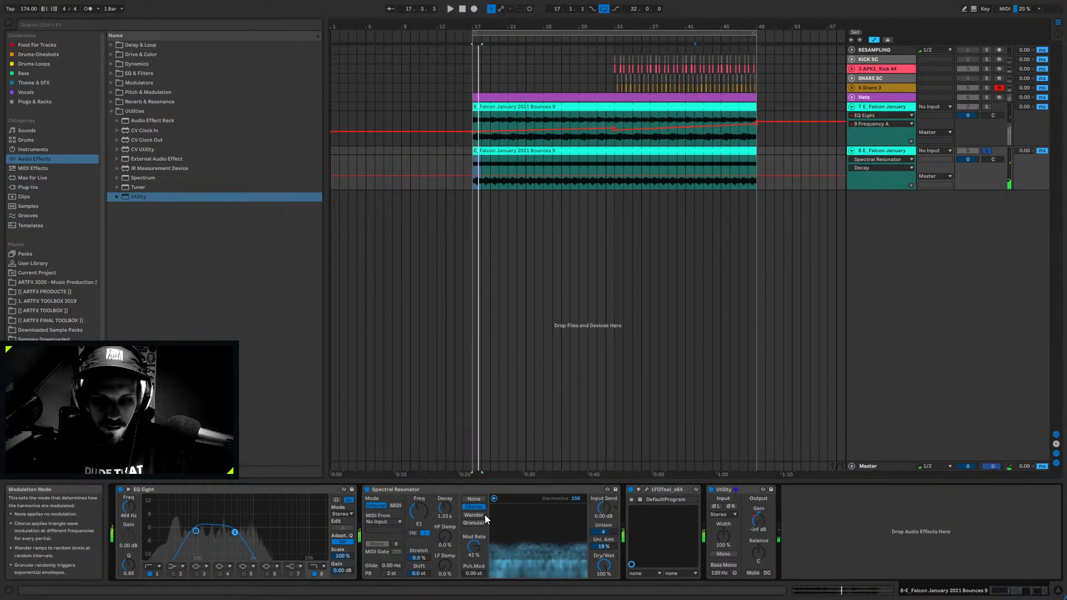
- Automate the Spectral Resonator's Stretch on track 8 to rise from 0% towards the clip's end at bar 49
left_click(416, 558)
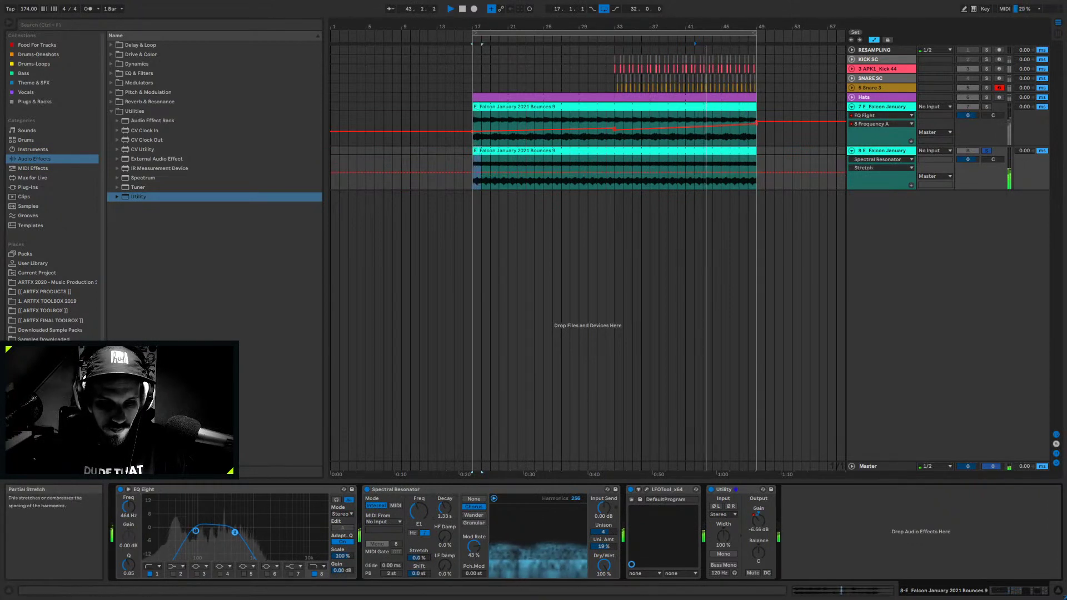
left_click(685, 173)
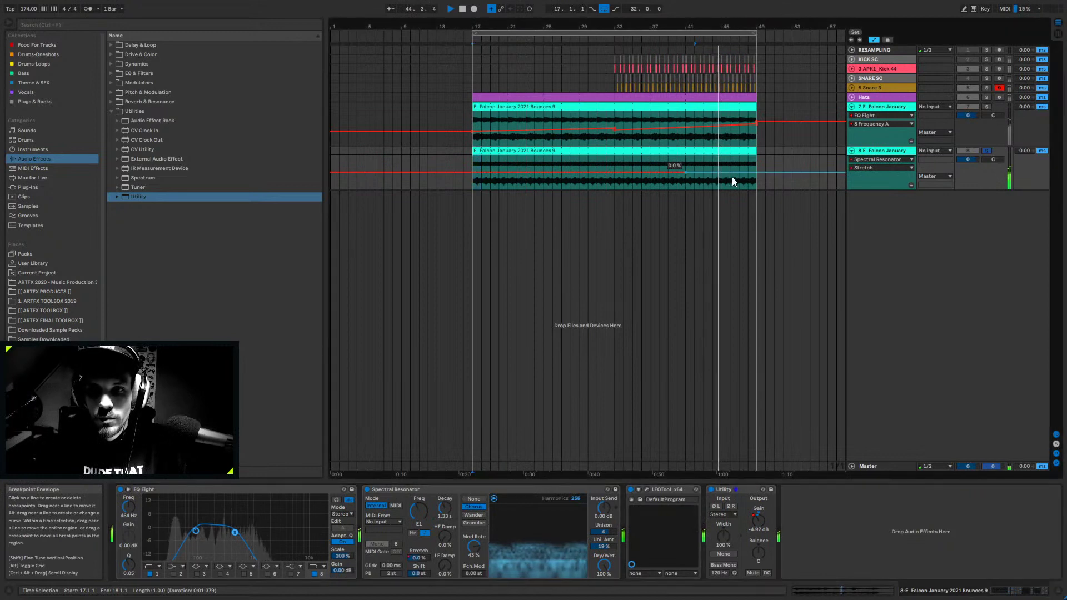
left_click_drag(752, 173, 756, 165)
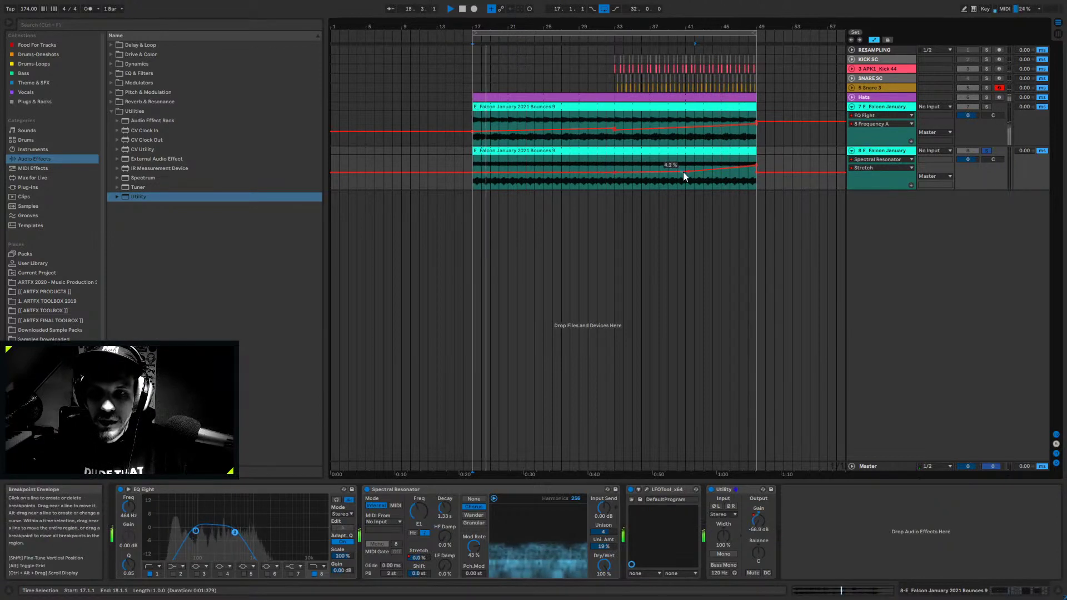
- Set the playback start to bar 33, unsolo track 8 and play the full mix from there
left_click(613, 164)
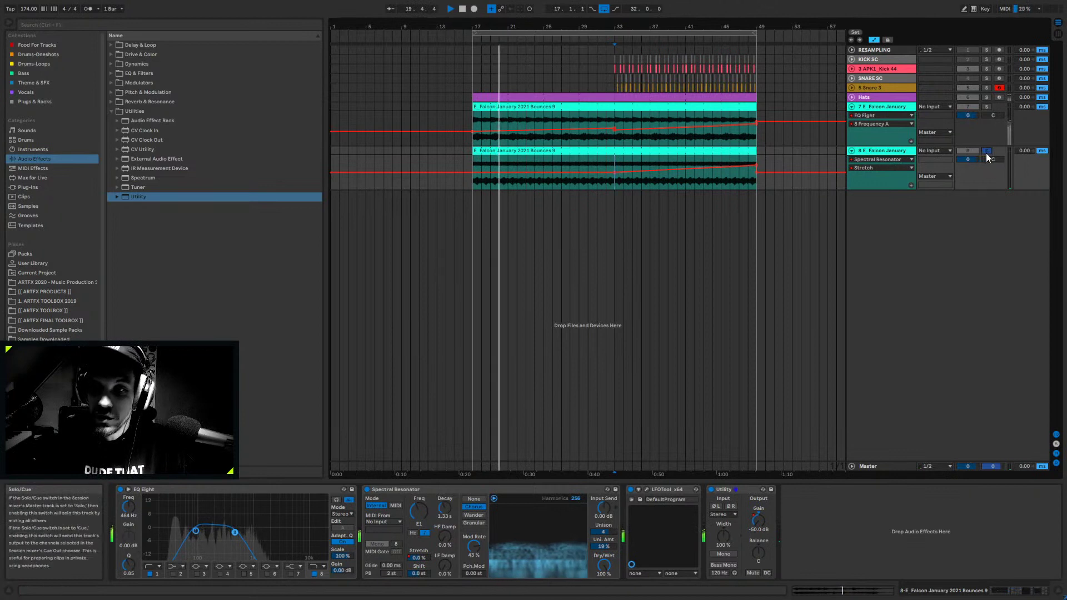
key("space")
key("space")
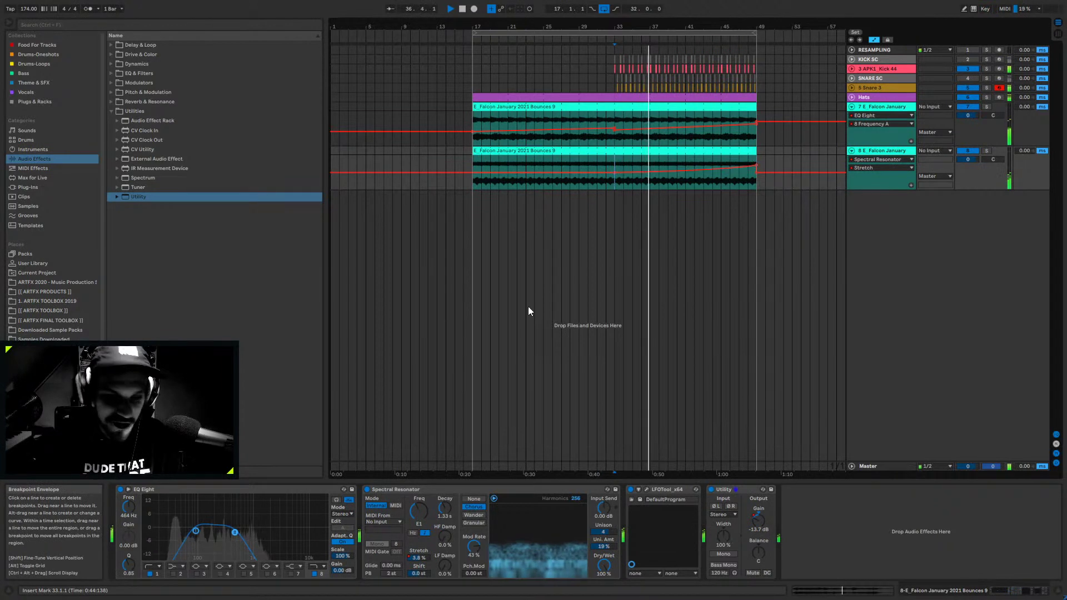
- In track 8's EQ Eight, raise the band 1 low cut to 279 Hz and the band 8 high cut to 1.19 kHz
left_click_drag(196, 532, 211, 533)
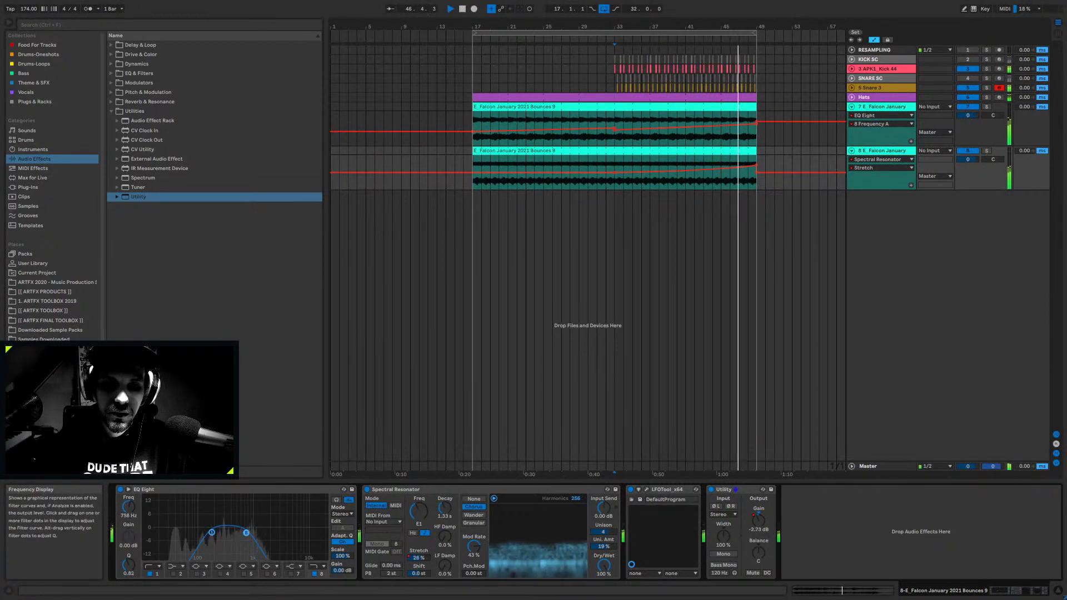
mouse_move(235, 533)
left_mouse_down()
mouse_move(259, 534)
mouse_move(245, 534)
left_mouse_up()
left_click(212, 532)
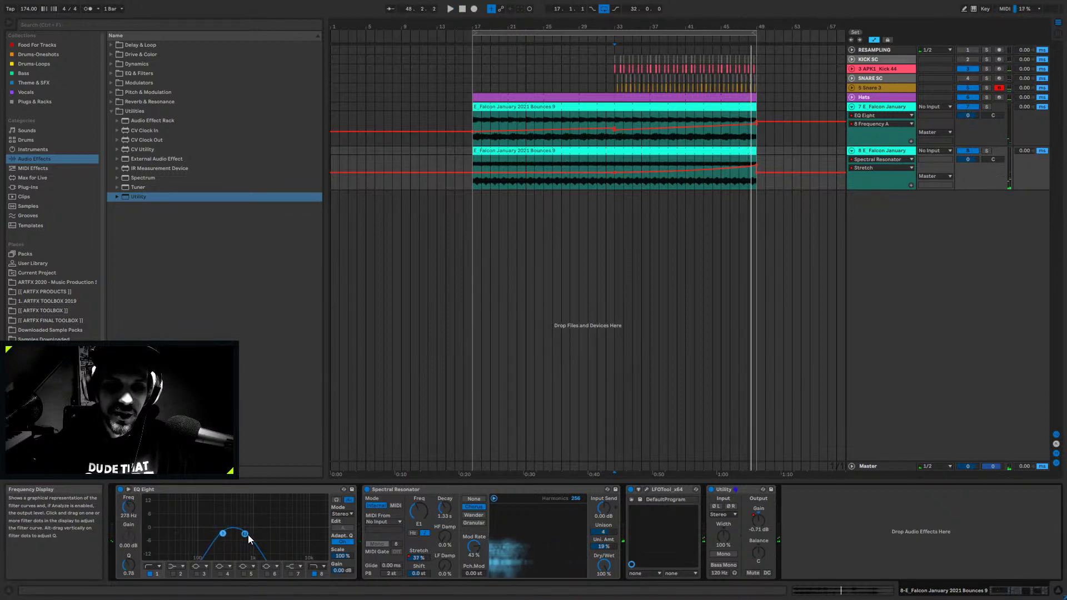
key("space")
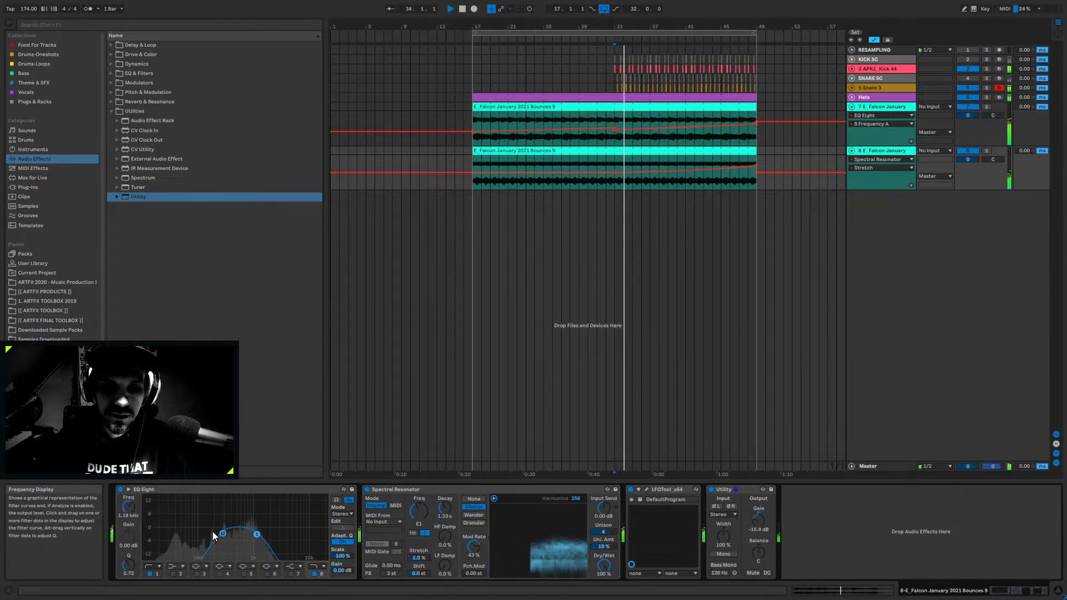
- Switch band 1 of track 8's EQ Eight to the steeper low cut and lower its frequency to about 198 Hz
left_click(154, 566)
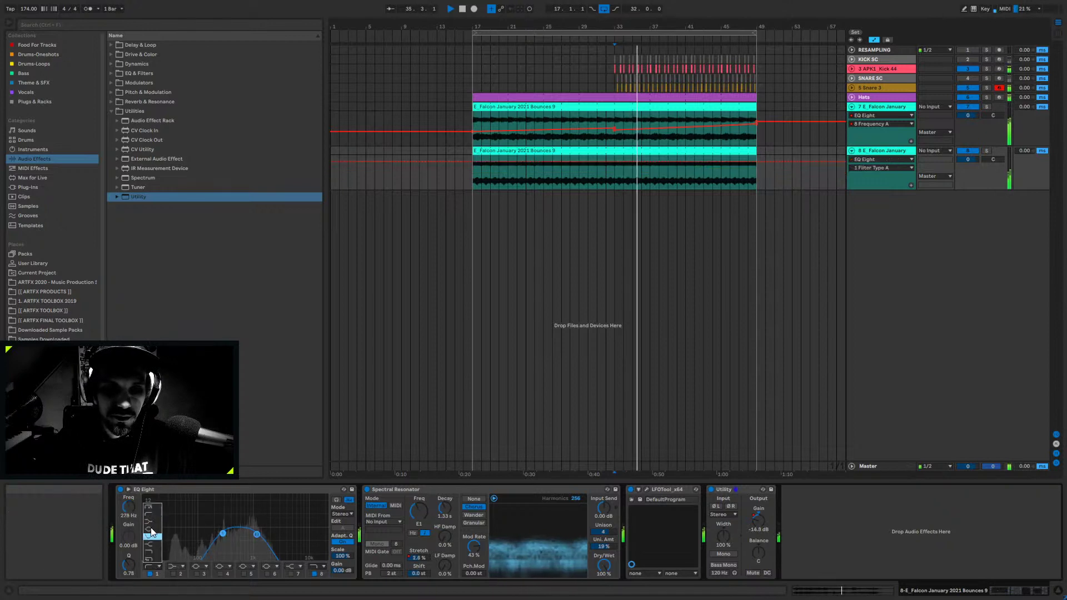
left_click(152, 532)
left_click_drag(223, 533, 214, 538)
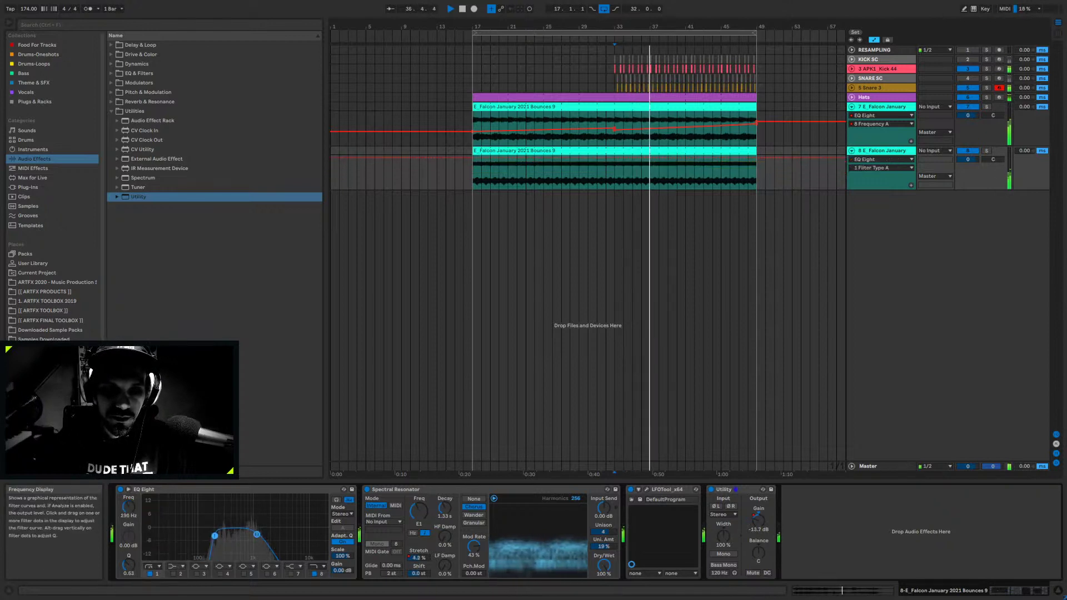
- Enable band 4 in track 8's EQ Eight and set it to 344 Hz with 0.12 dB gain
left_click(222, 573)
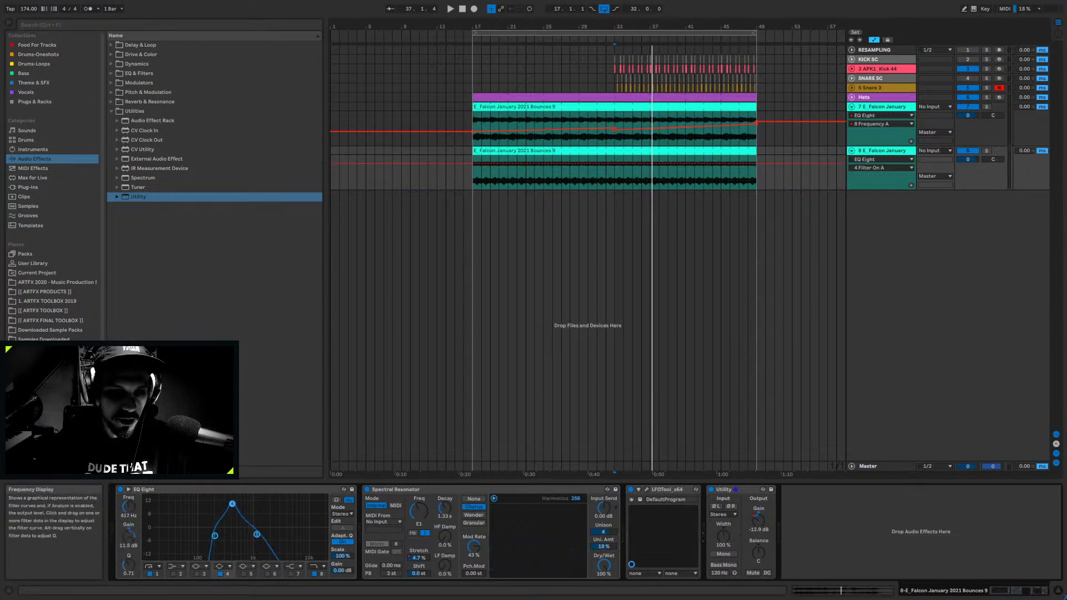
key("space")
left_click_drag(232, 504, 228, 526)
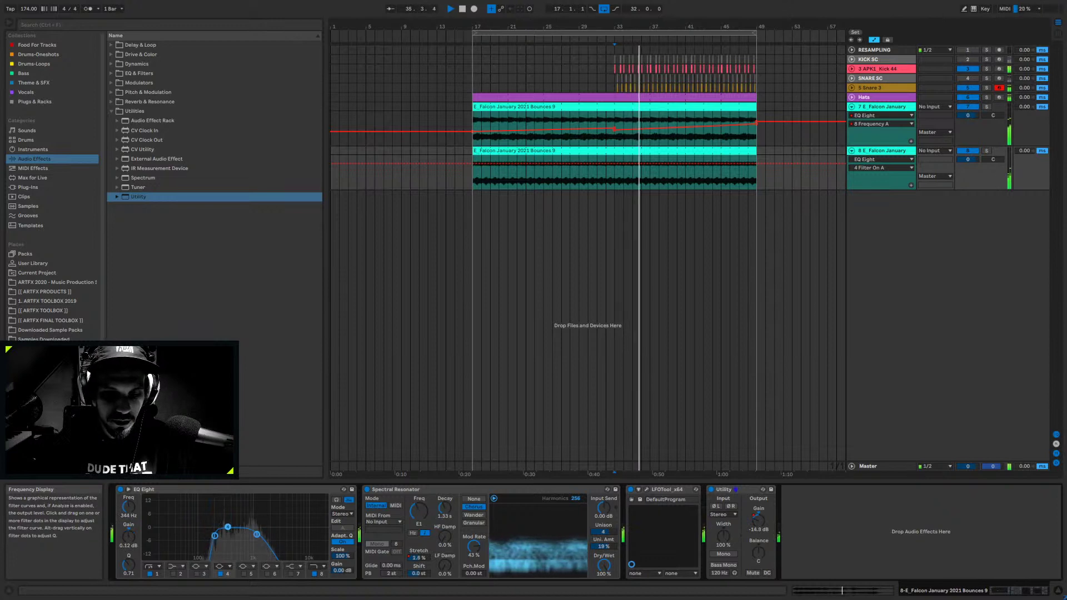
- Deactivate track 8, hide the automation lanes and place the insert marker at bar 33 on track 7
left_click(977, 152)
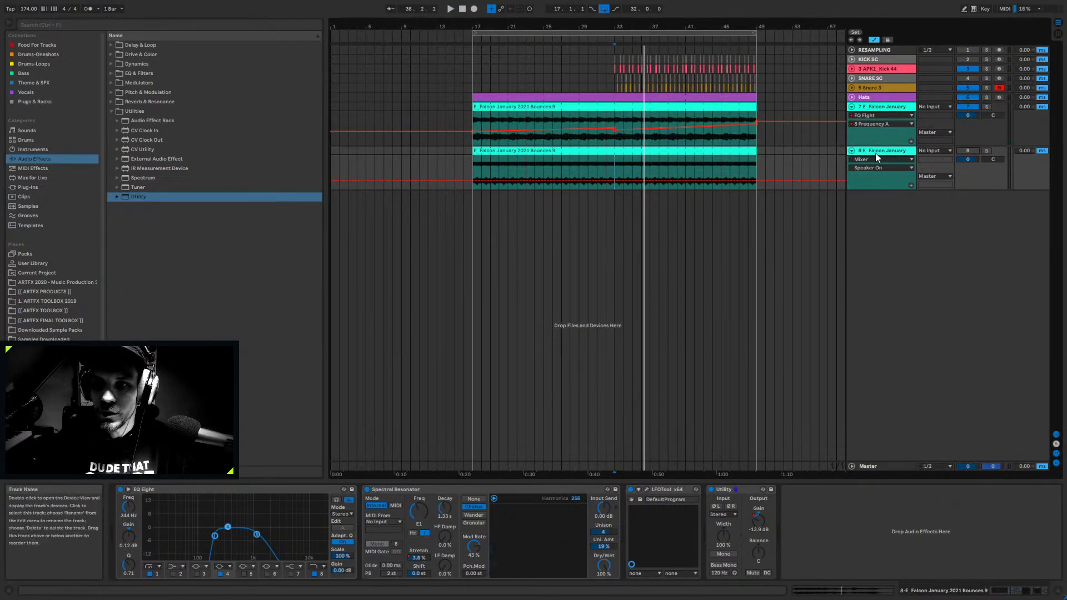
key("a")
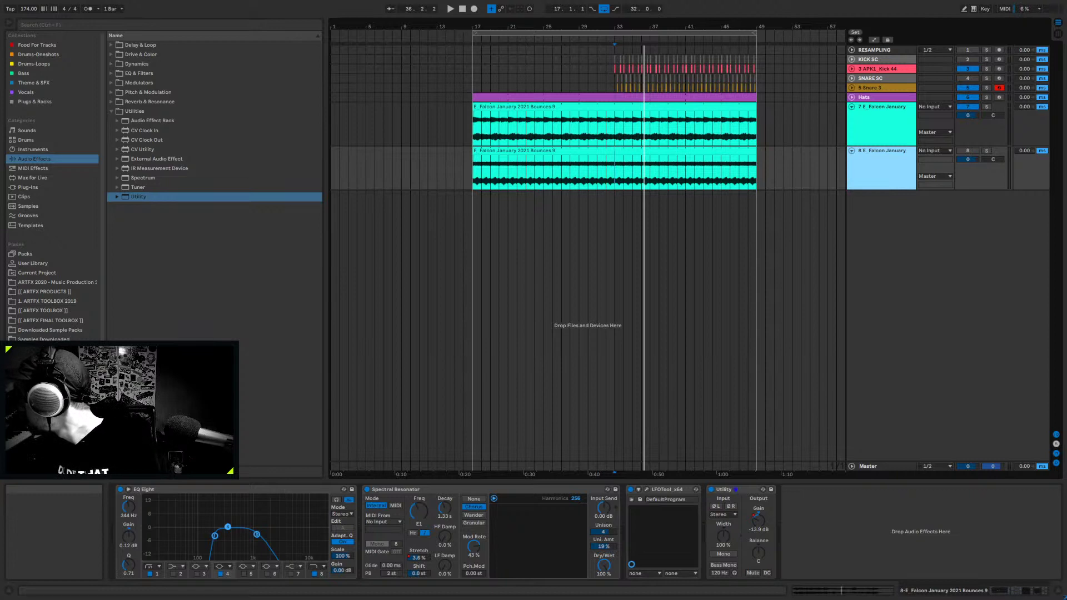
left_click(616, 124)
- Insert a MIDI track below the Hats group, load Serum on it from the plug-ins and close the Serum window
left_click(111, 111)
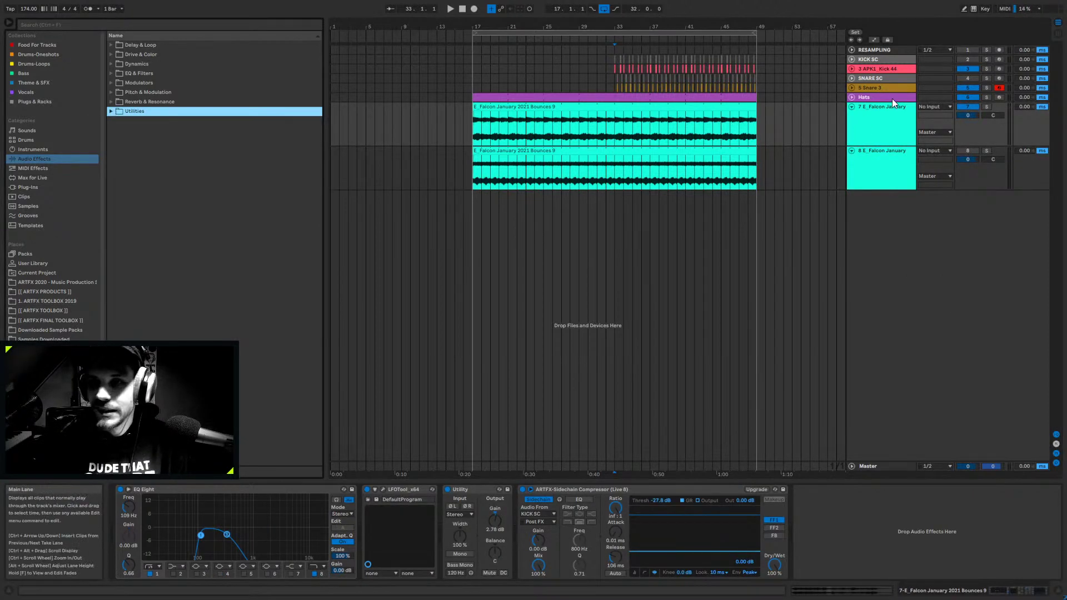
left_click(611, 58)
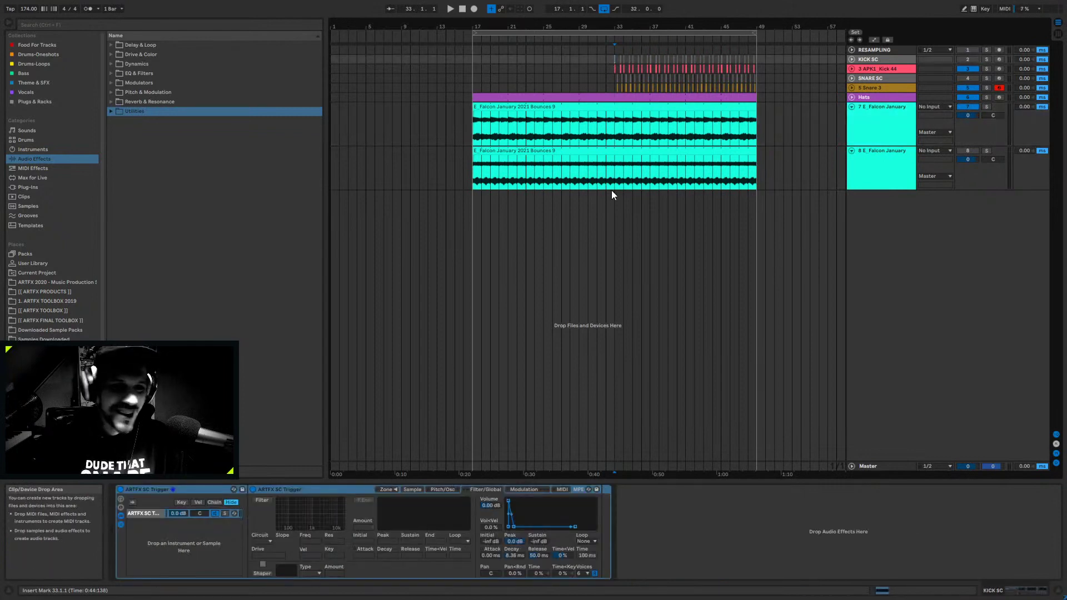
left_click(862, 98)
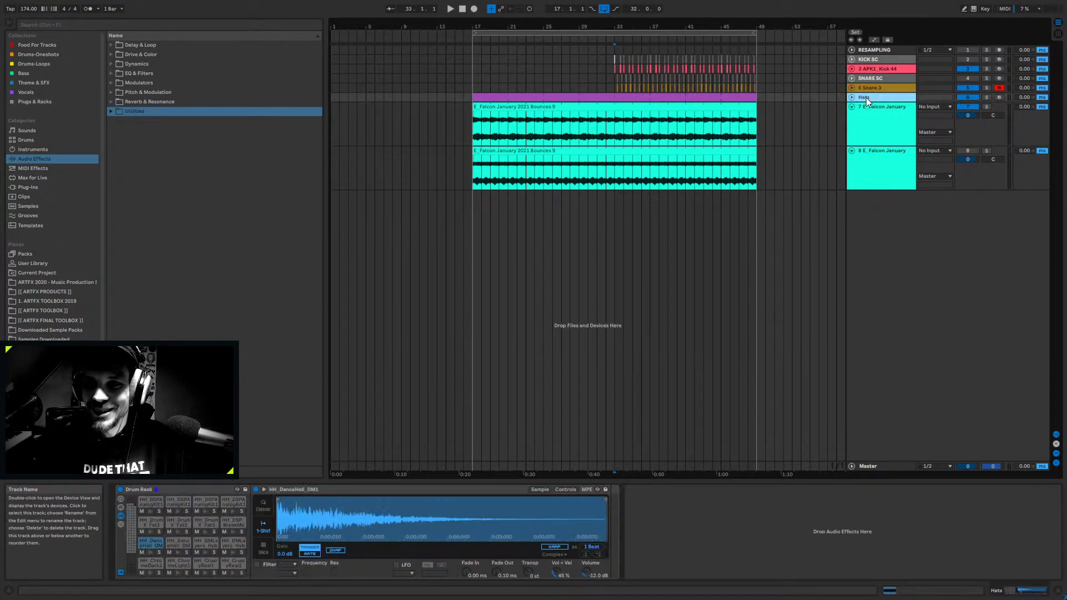
left_click(868, 87)
left_click(36, 187)
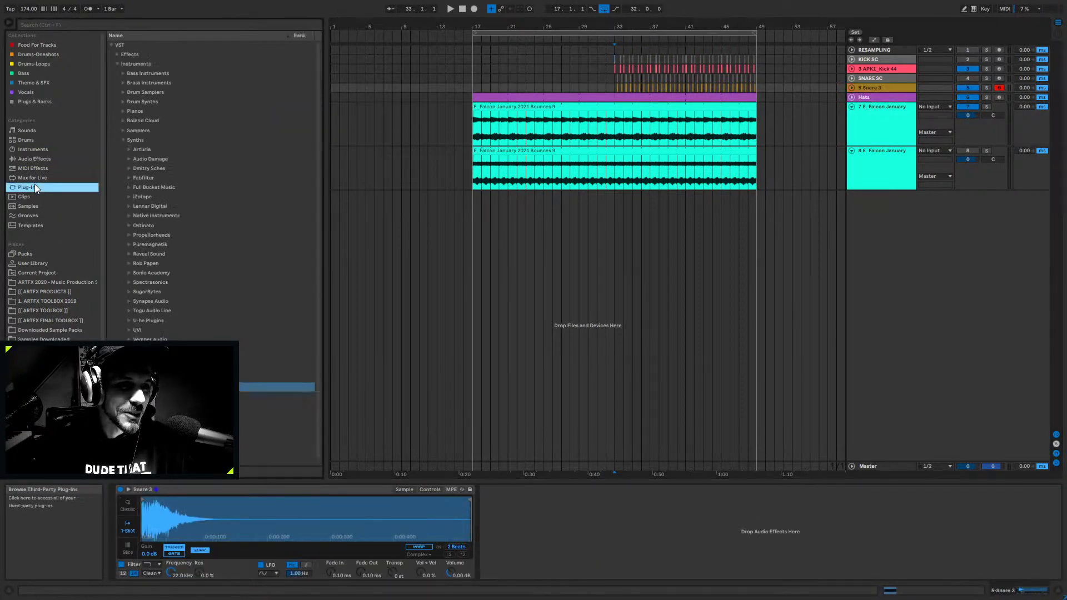
left_click(864, 98)
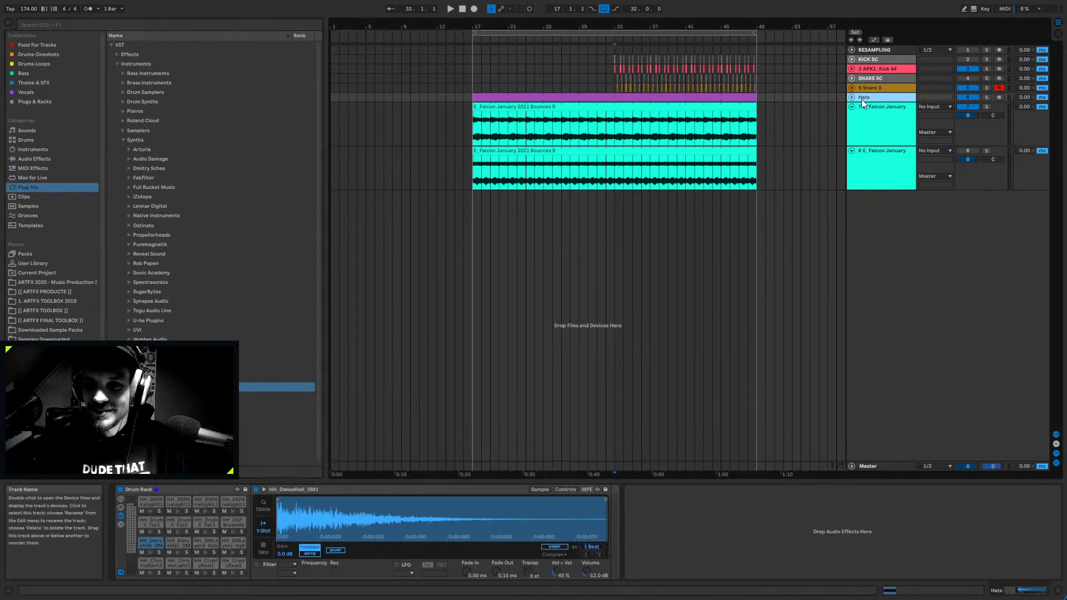
right_click(879, 96)
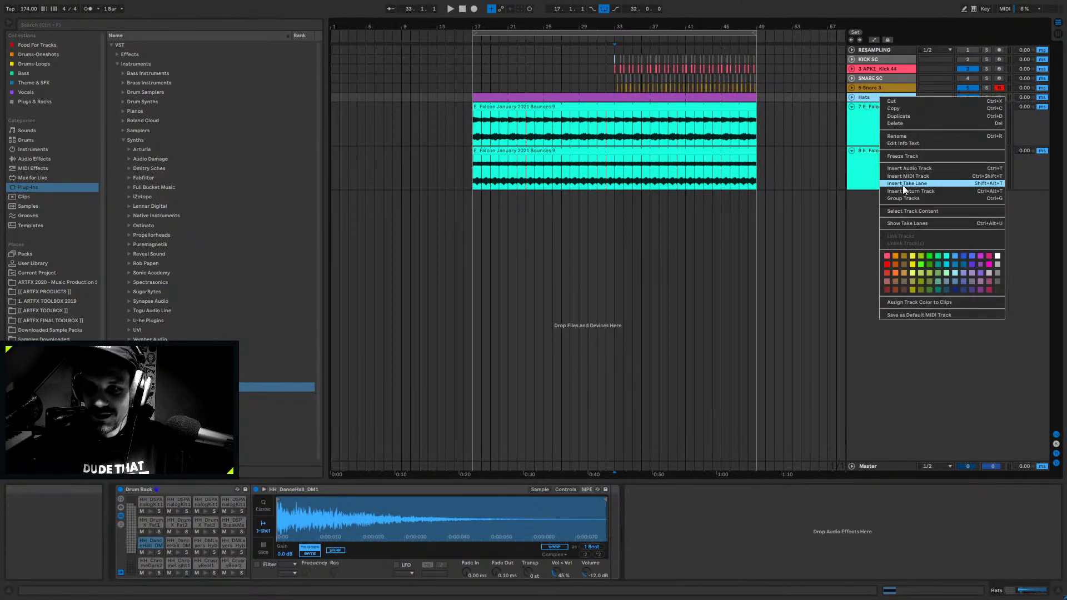
left_click(909, 174)
key("ctrl+shift+t")
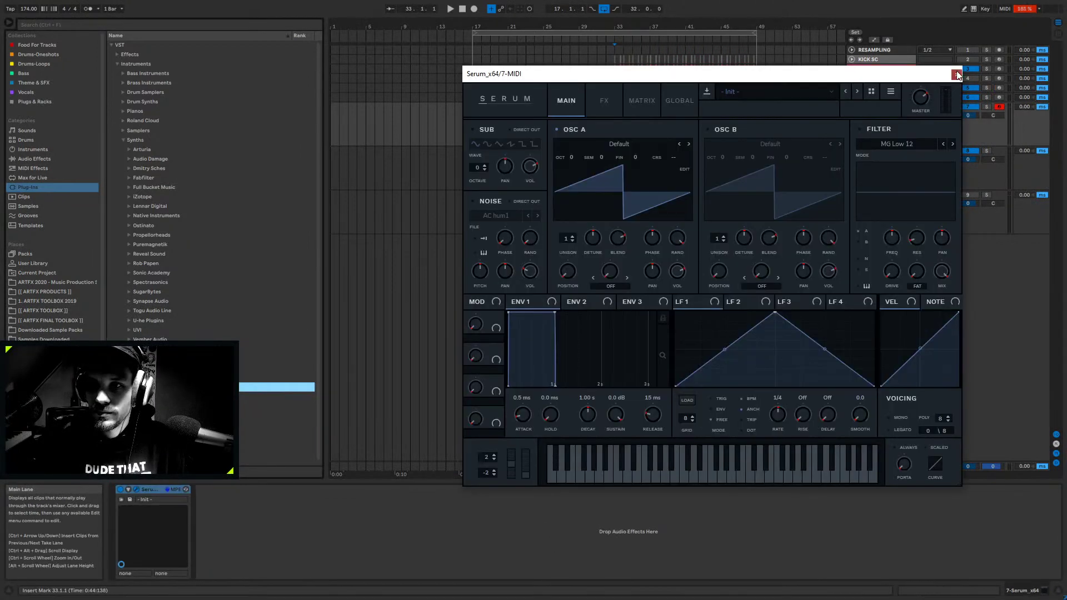
left_click(956, 74)
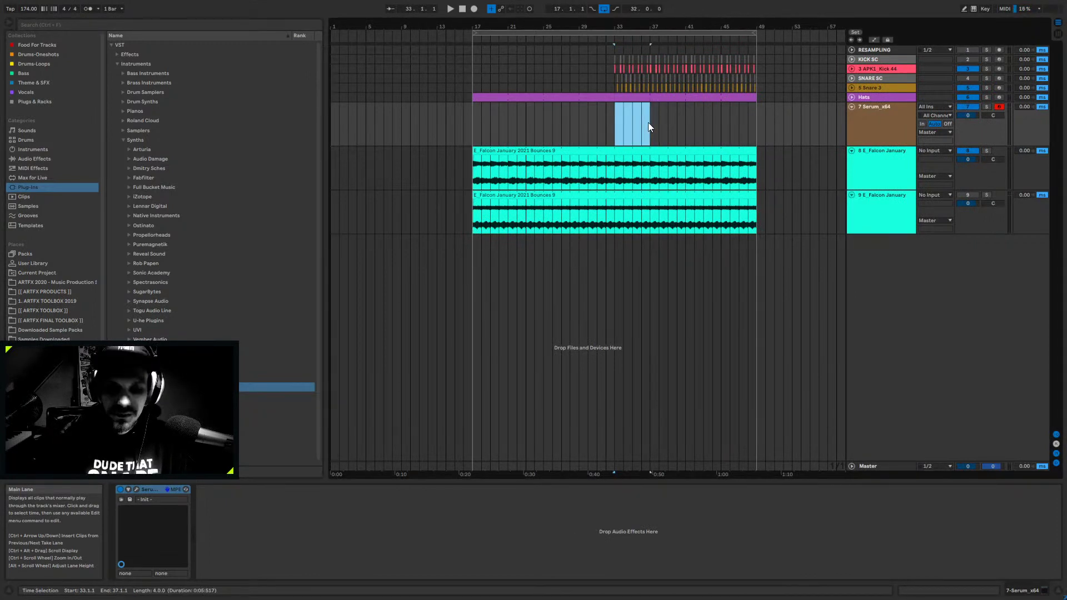
- Create an empty four-bar MIDI clip on the Serum track from 33.1.1 to 37.1.1 and play the arrangement from there
key("ctrl+m")
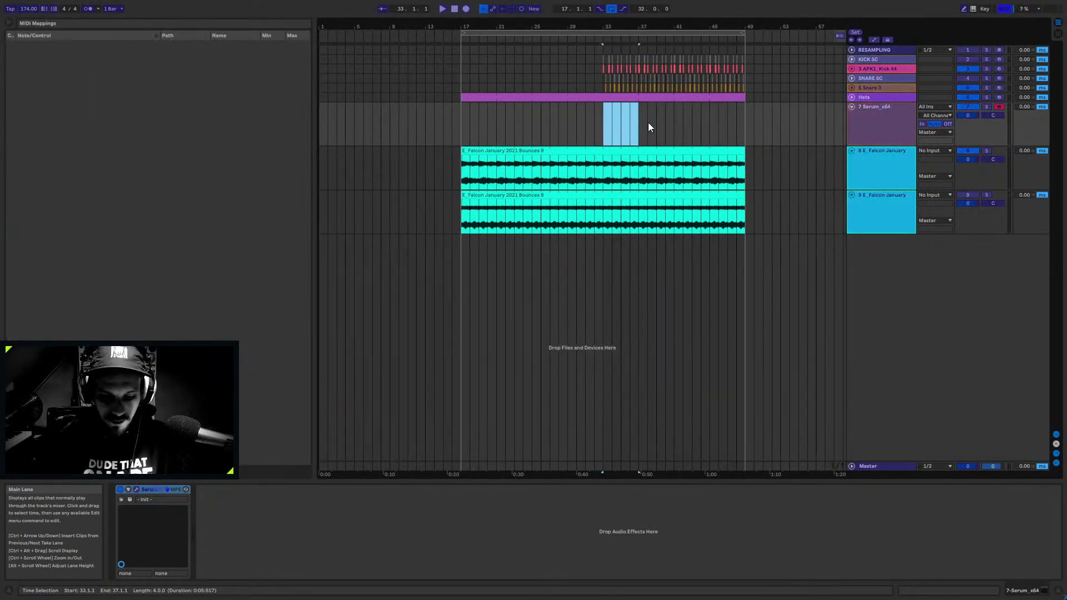
key("ctrl+m")
key("ctrl+shift+m")
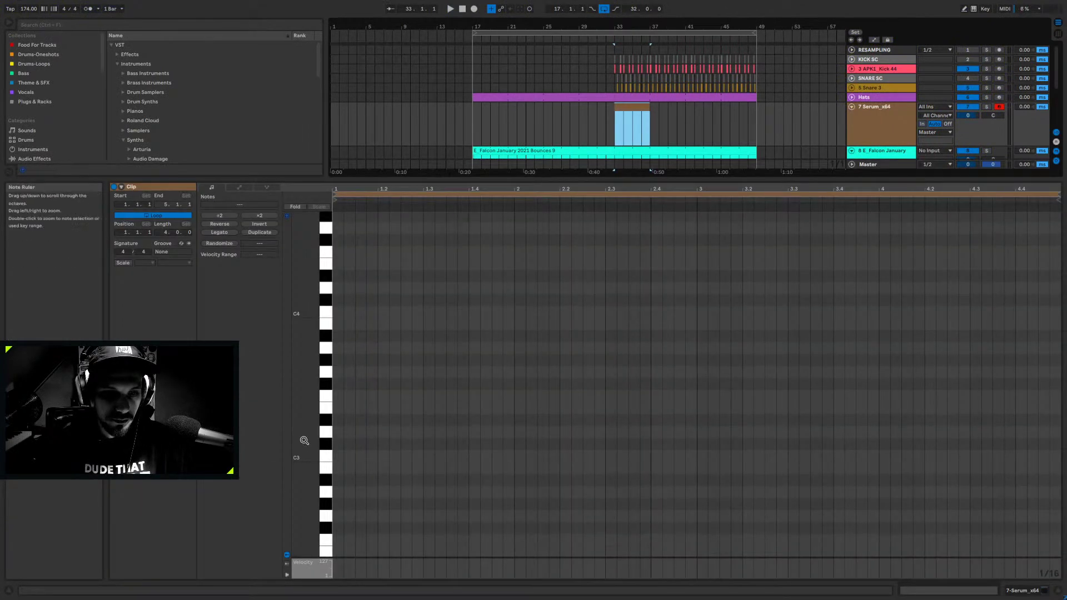
left_click(631, 107)
key("space")
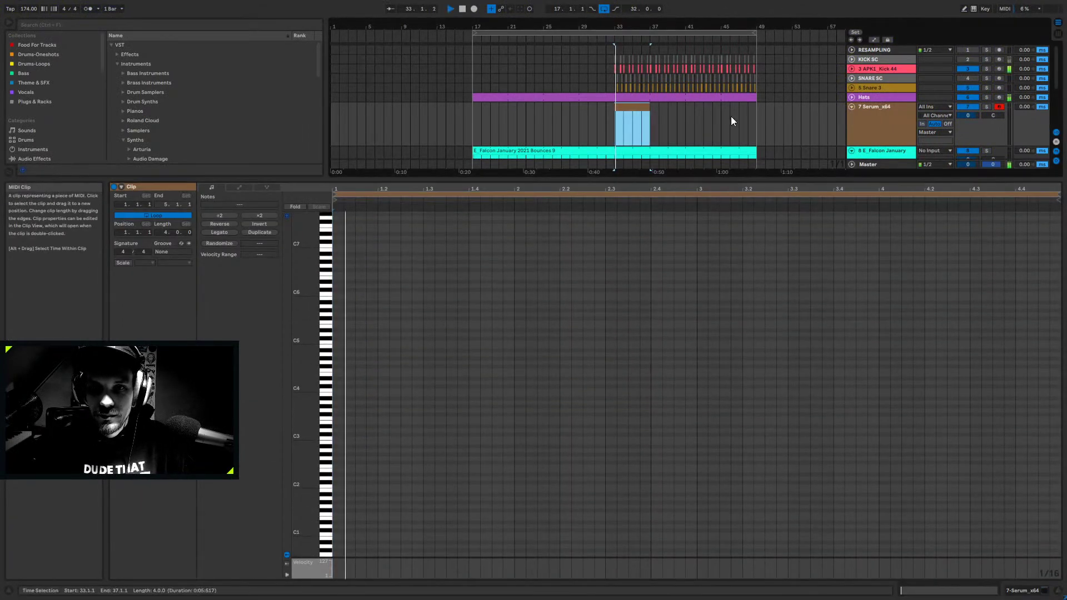
- Show track 8's devices, solo the track and raise its EQ Eight low cut to 170 Hz with a Q of 0.33
left_click(873, 109)
scroll(831, 126, "down", 2)
left_click(832, 126)
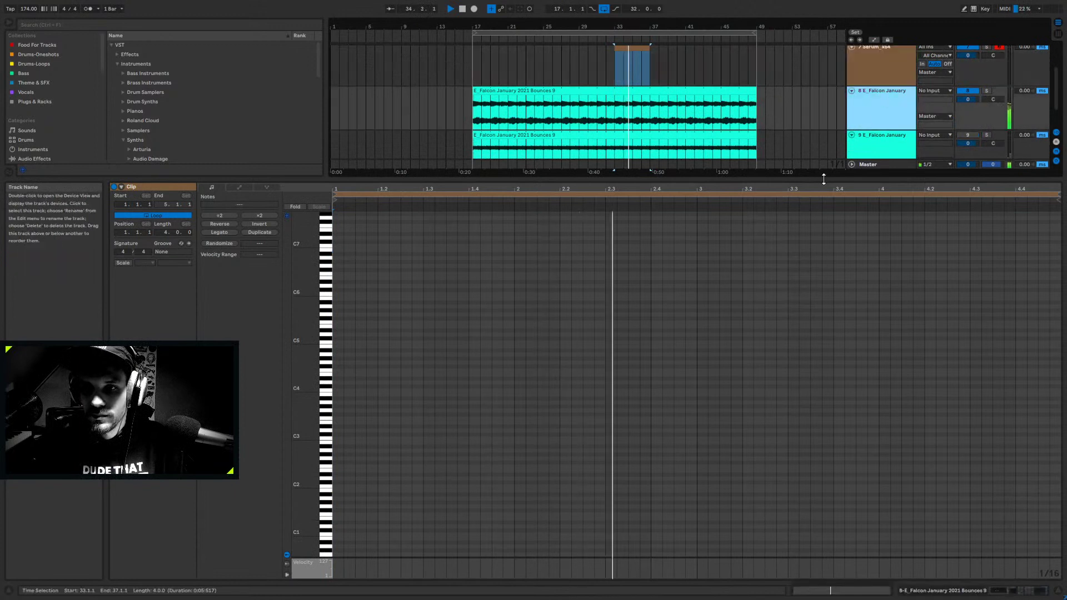
key("shift+Tab")
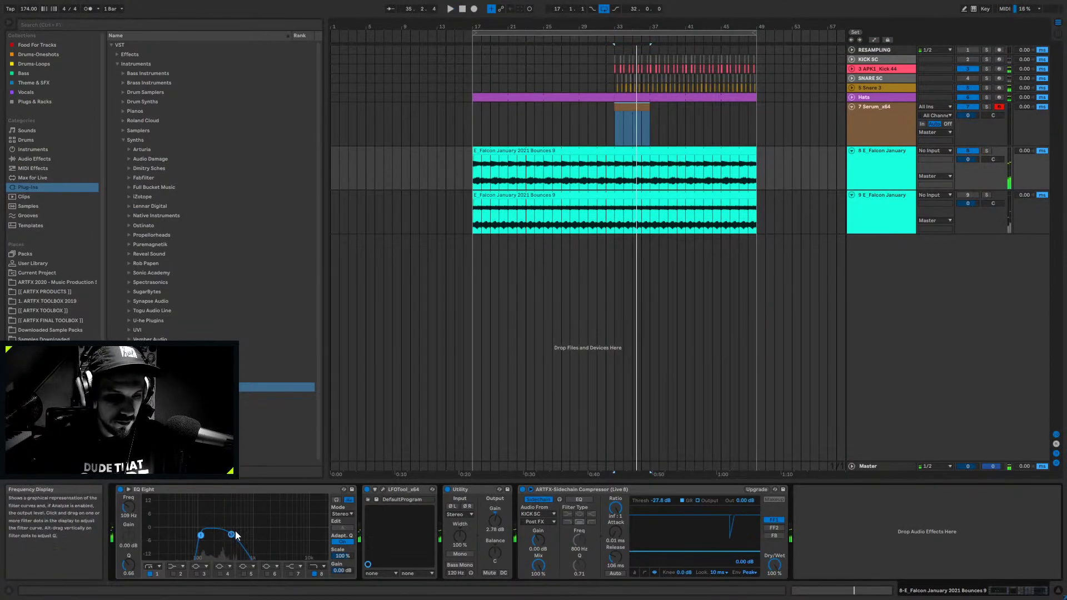
left_click(986, 150)
key("space")
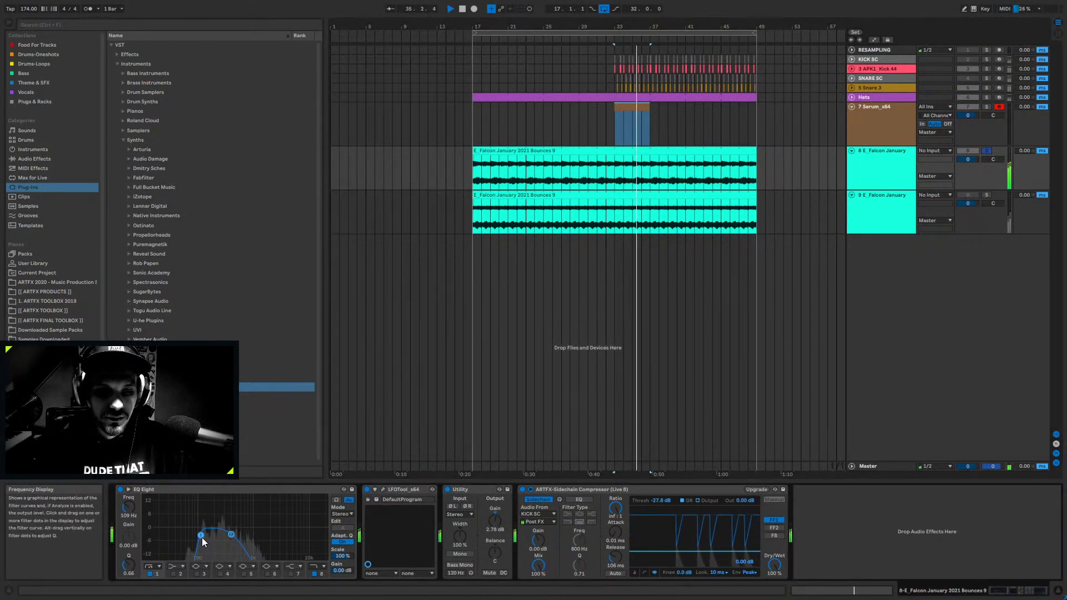
left_click_drag(202, 538, 211, 546)
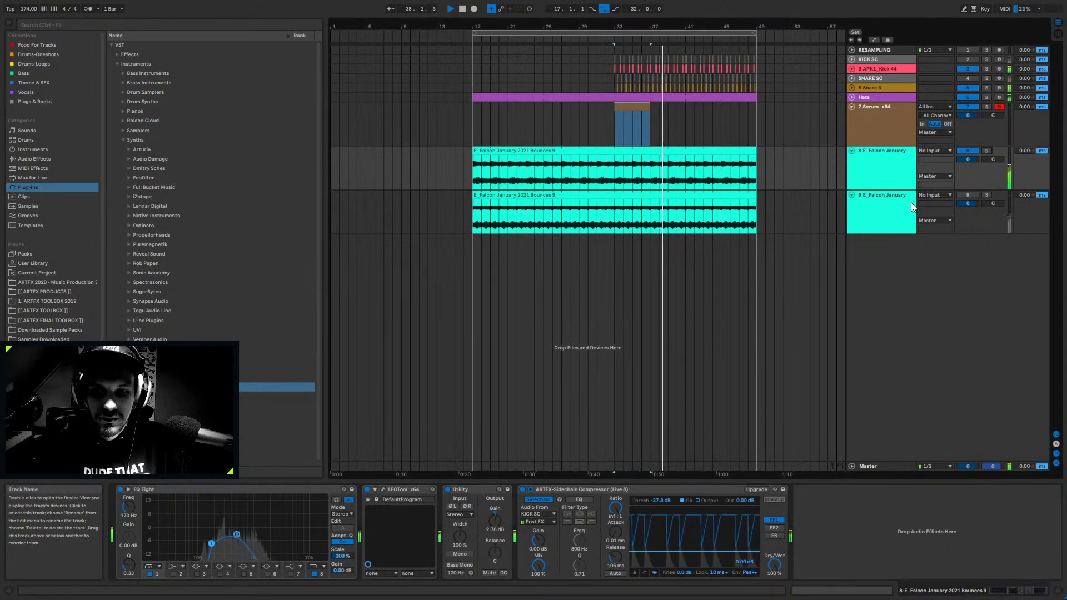
- In the Serum clip's note editor, add a one-beat note at 1.1.1 and transpose it down to E0
left_click(908, 140)
double_click(631, 125)
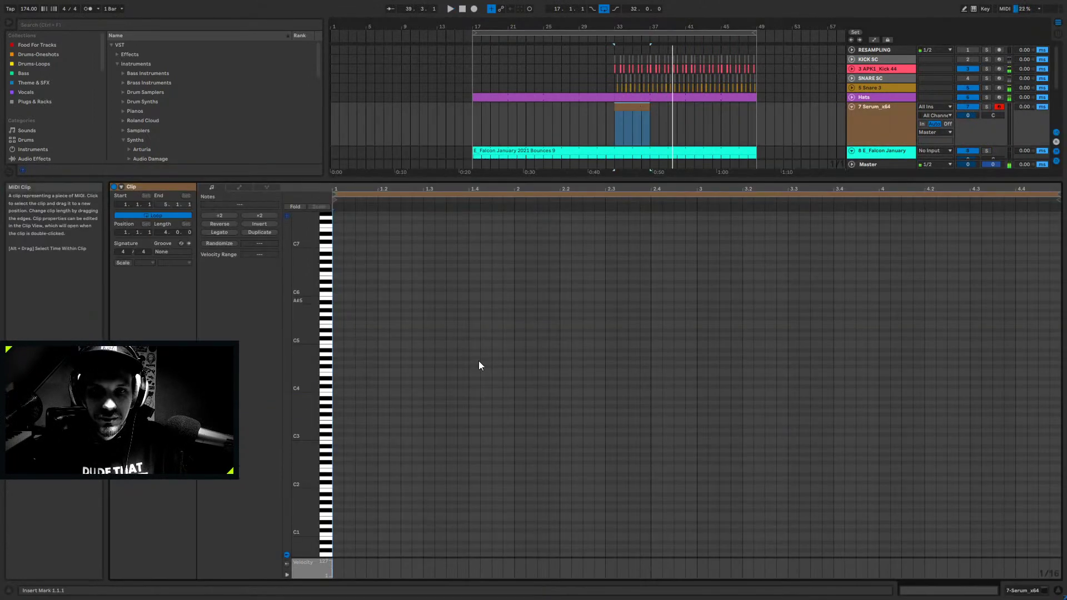
double_click(335, 422)
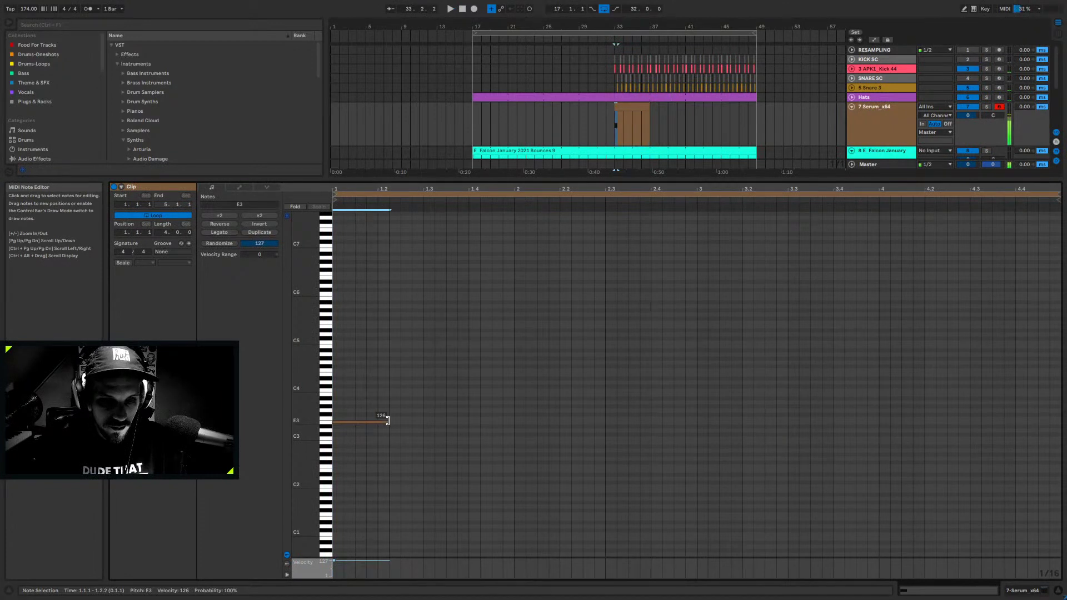
key("shift+Down")
key("shift+Down")
key("shift+Down")
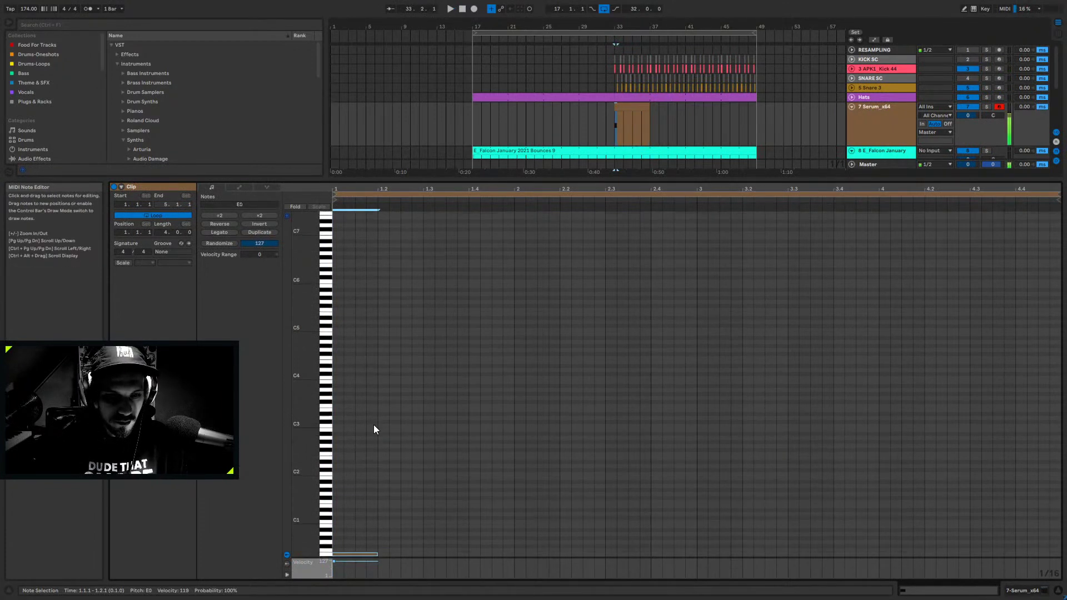
key("shift+Up")
key("shift+Down")
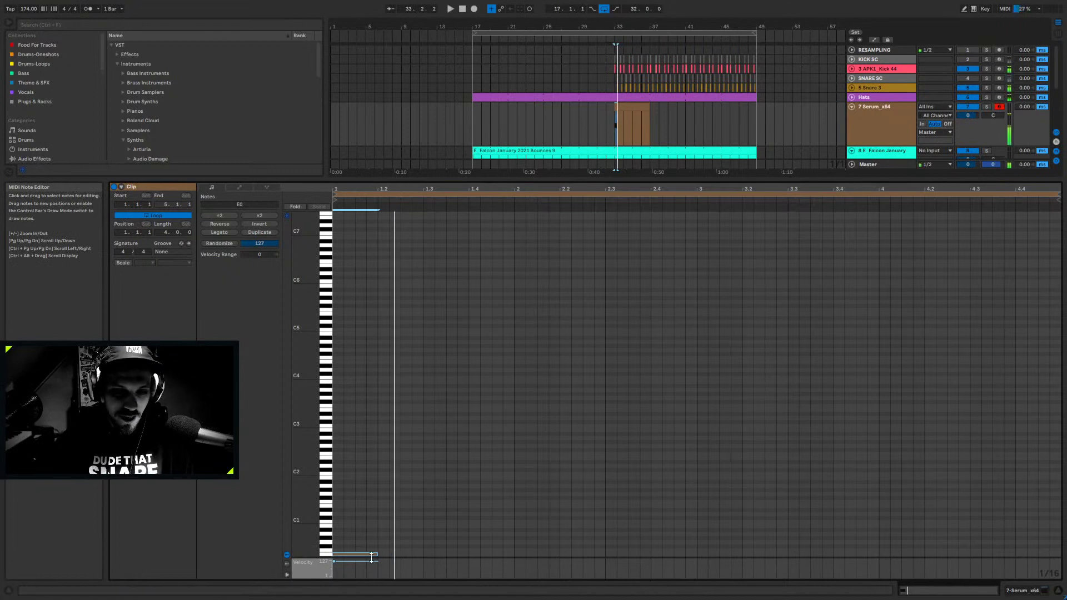
- Copy the E0 note to F1 at 1.2.1 in the Serum clip
left_click_drag(365, 555, 431, 494)
left_click_drag(420, 498, 407, 507)
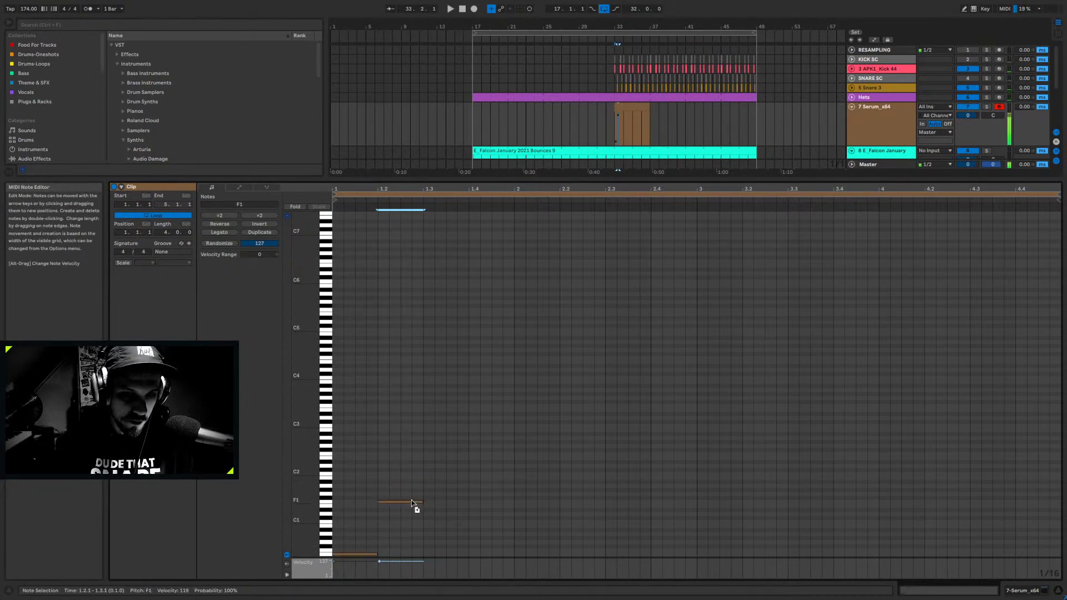
scroll(522, 445, "down", 5)
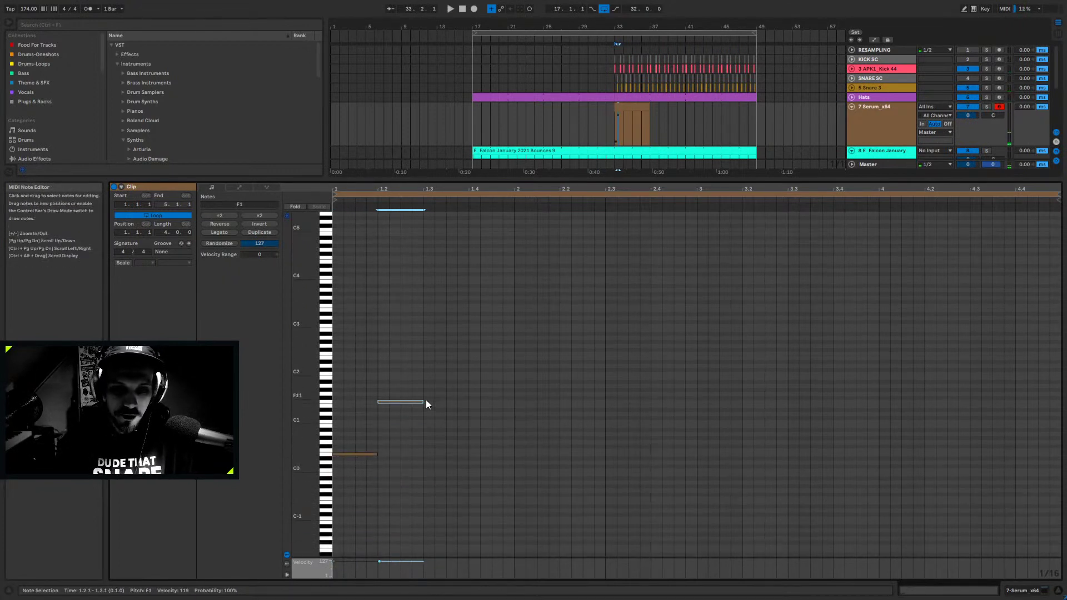
- Shorten the note at 1.2.1 to half a beat, lower it to E1 and audition the result
key("space")
key("space")
left_click_drag(424, 402, 399, 404)
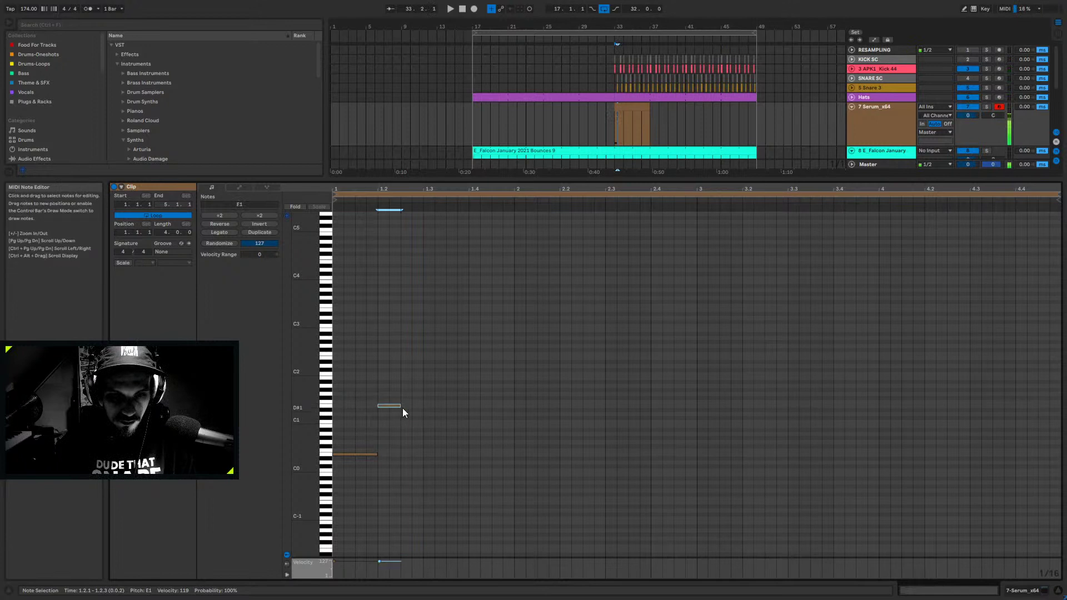
key("space")
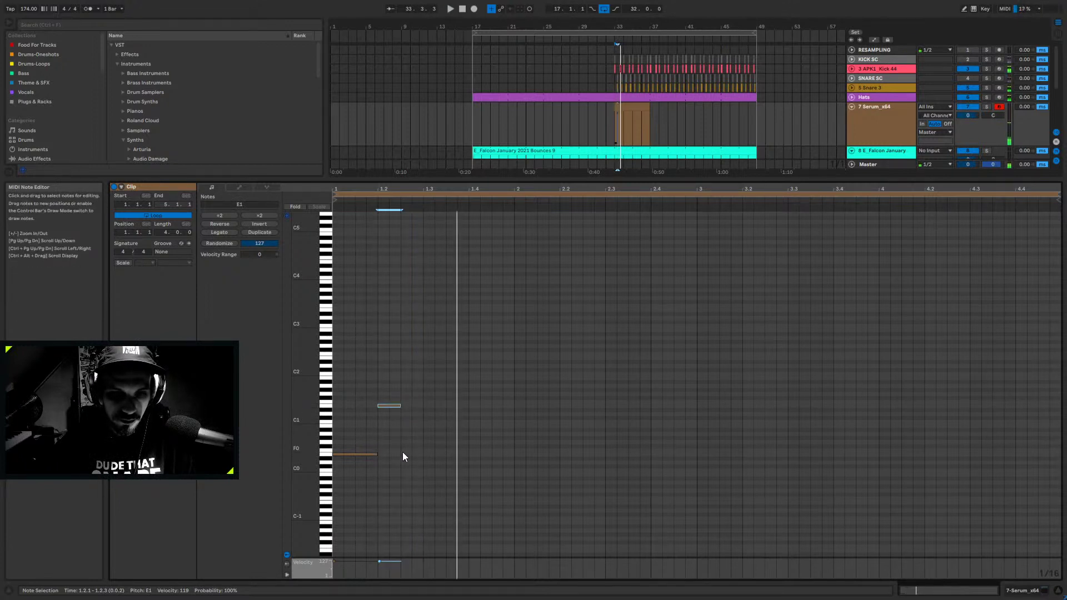
key("space")
- Add a one-beat E0 note at 1.2.3 and a half-beat F1 note at 1.3.3 in the Serum clip
double_click(404, 454)
left_click_drag(414, 454, 448, 452)
key("space")
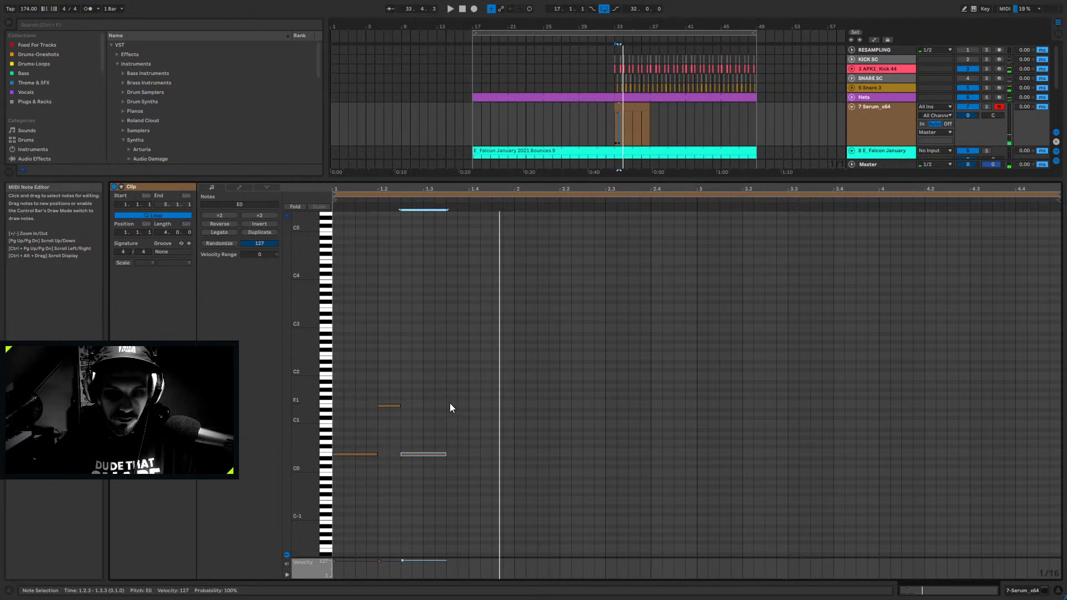
double_click(449, 402)
left_click_drag(457, 402, 472, 403)
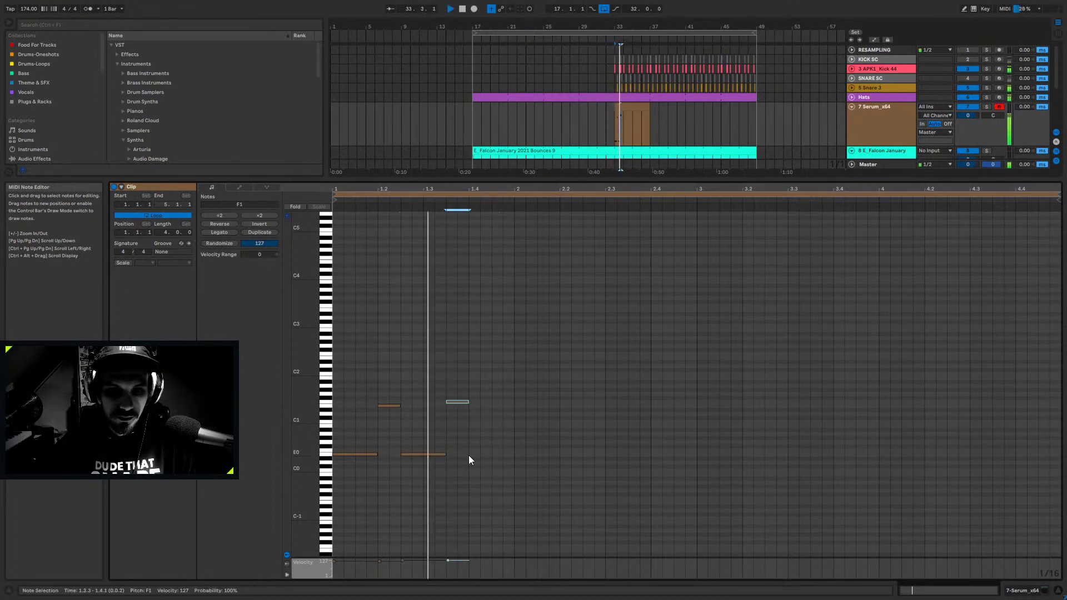
key("space")
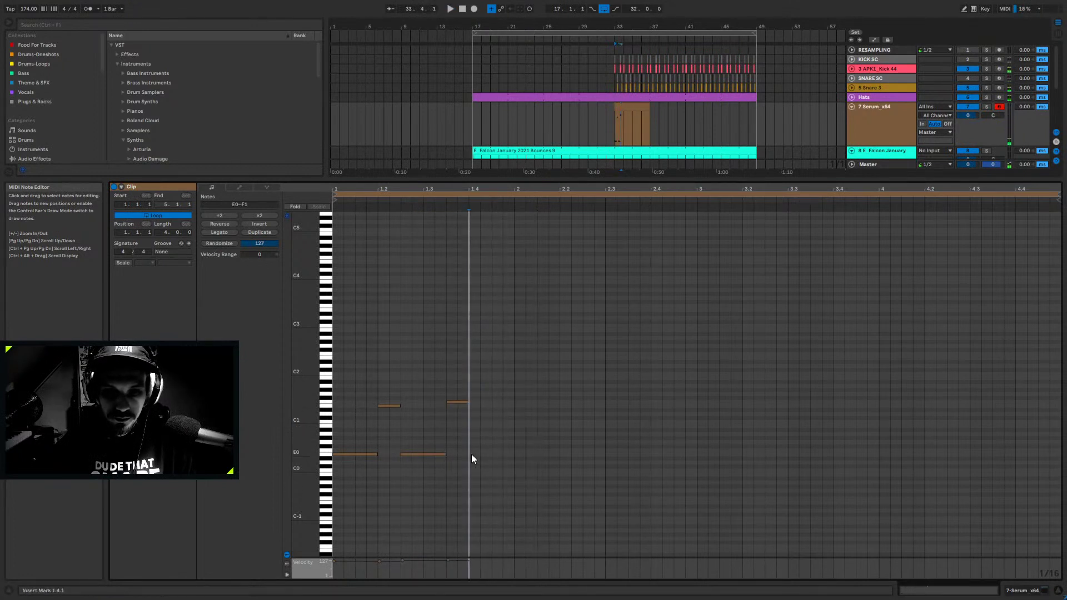
- Add a one-beat F0 note at 1.4.1 and duplicate the one-bar pattern to fill all four bars of the clip
double_click(470, 450)
left_click_drag(491, 450, 514, 450)
key("ctrl+a")
key("ctrl+d")
key("ctrl+d")
key("ctrl+d")
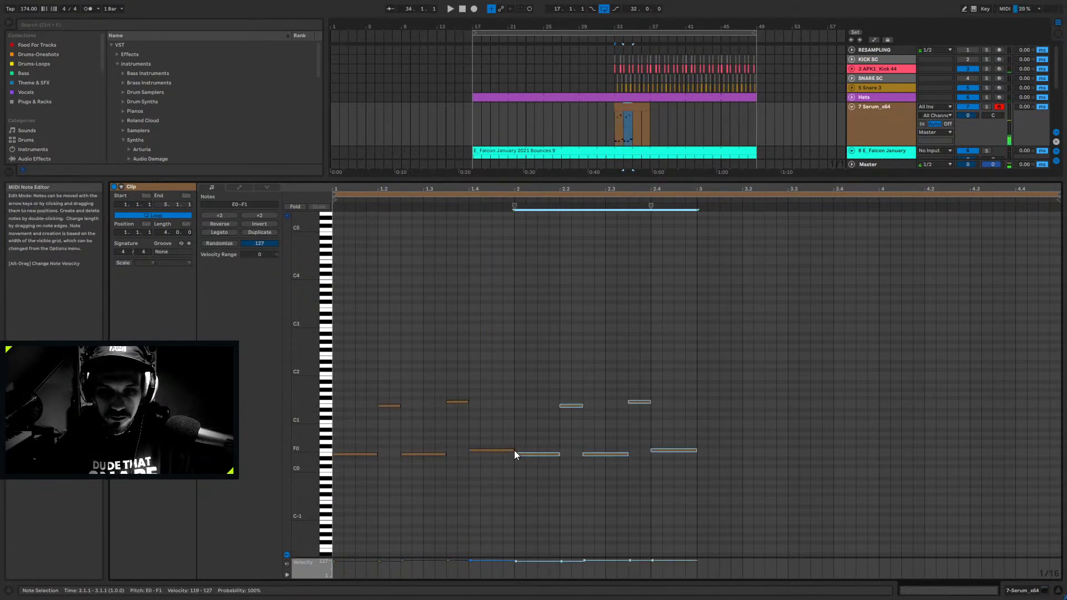
key("space")
- Extend the looped Serum clip to 49.1.1 and set the arrangement loop to its 16 bars from 33.1.1
left_click(1019, 589)
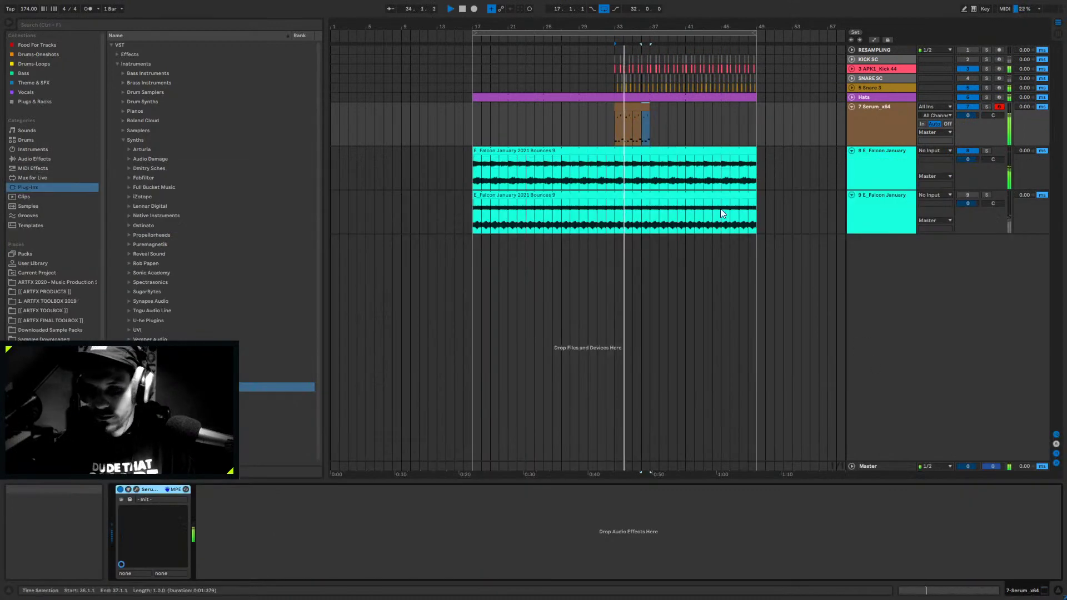
left_click(651, 110)
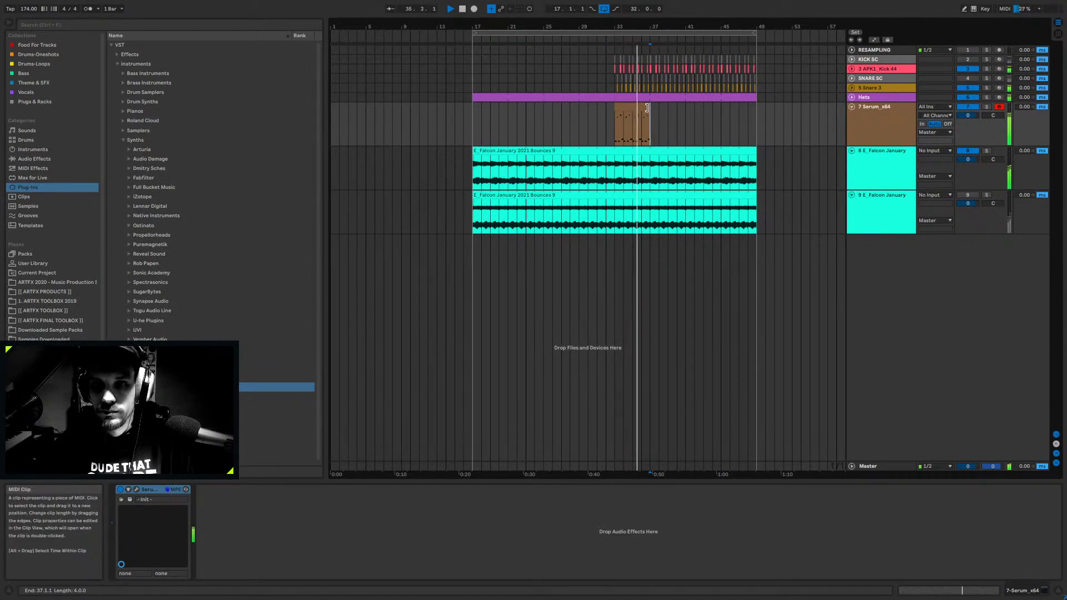
left_click_drag(650, 110, 757, 110)
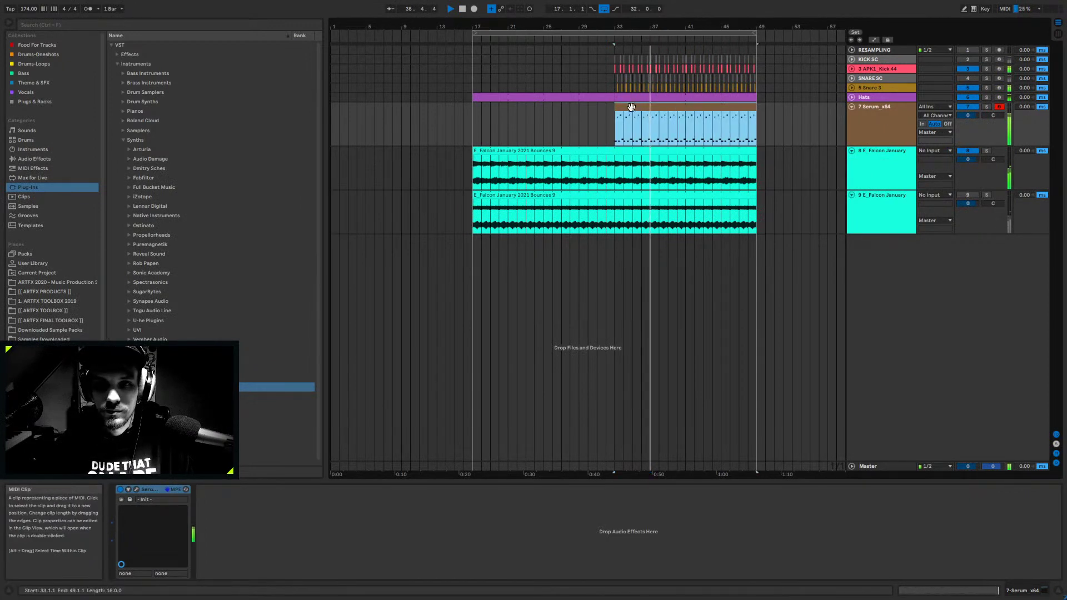
key("ctrl+l")
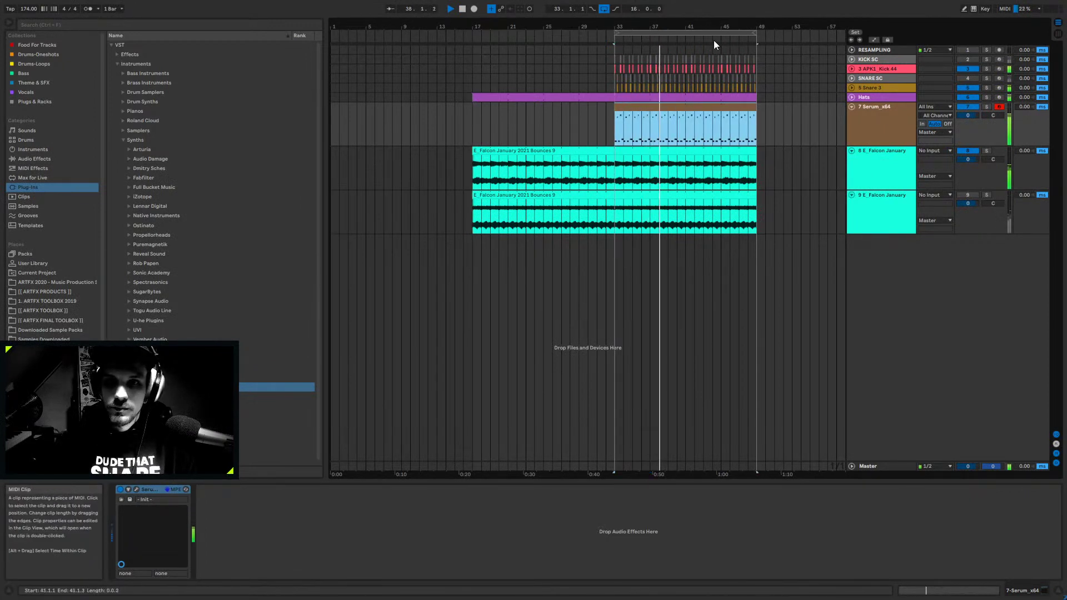
left_click(878, 124)
left_click_drag(836, 26, 837, 53)
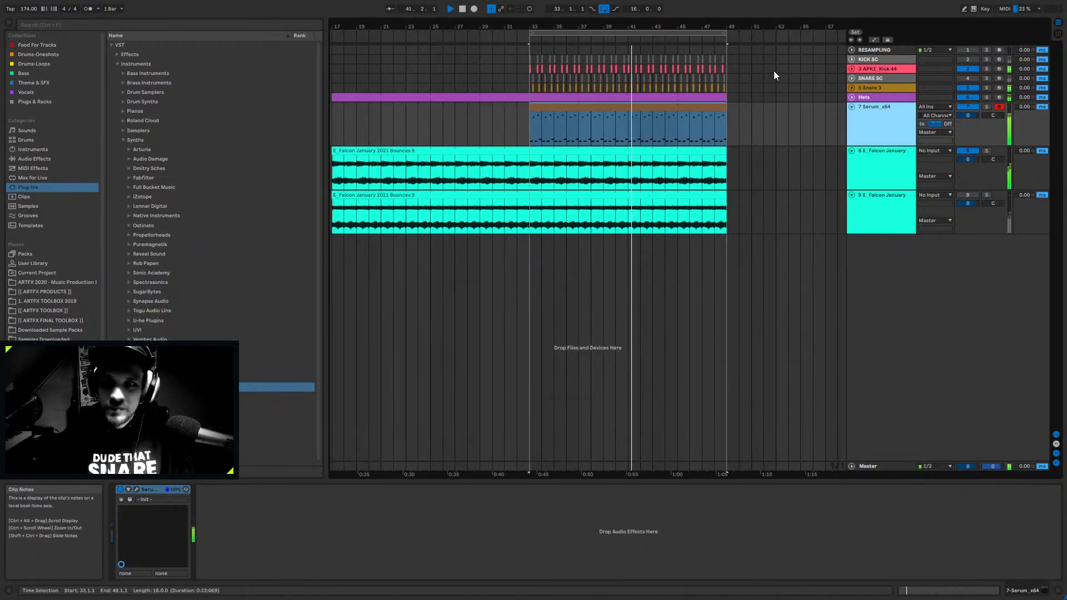
double_click(893, 106)
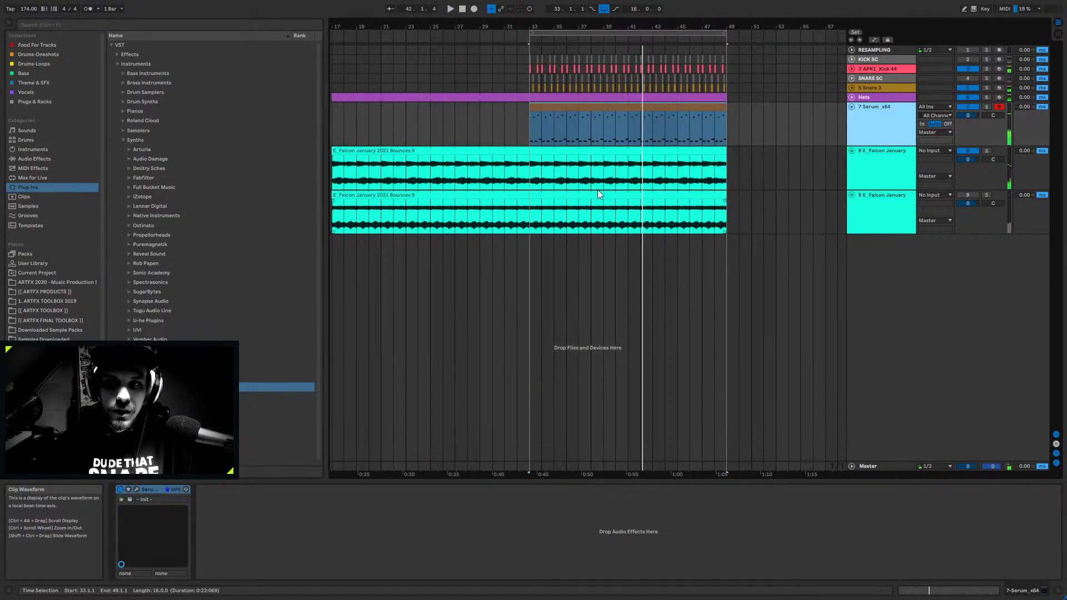
left_click(28, 159)
left_click(201, 111)
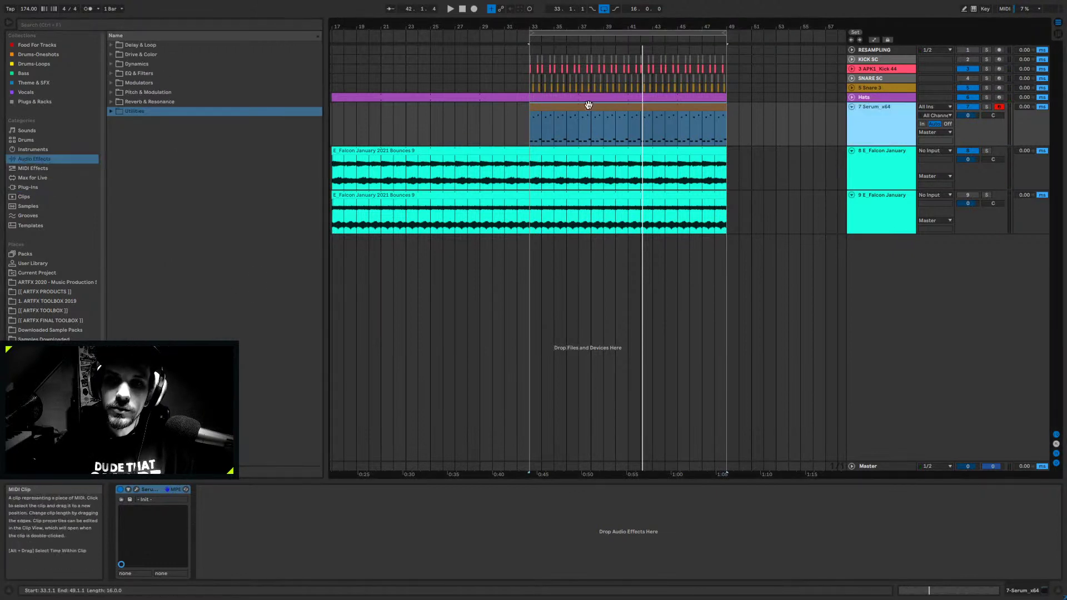
left_click(876, 121)
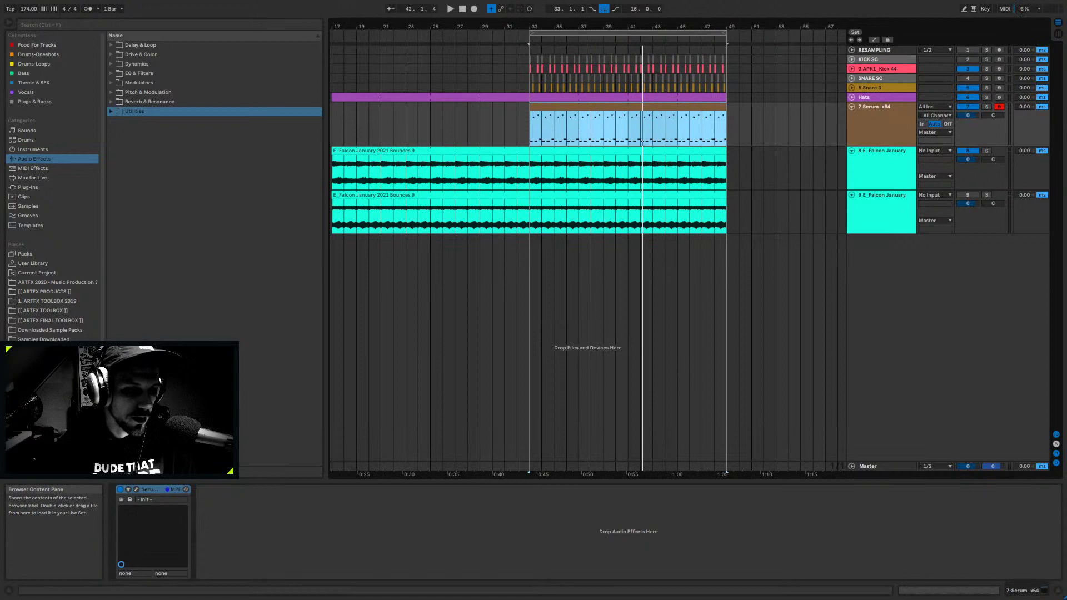
- In Serum, set oscillator A to 4 unison voices, enable the MG Low 12 filter and assign LFO 1 to its cutoff
left_click(137, 489)
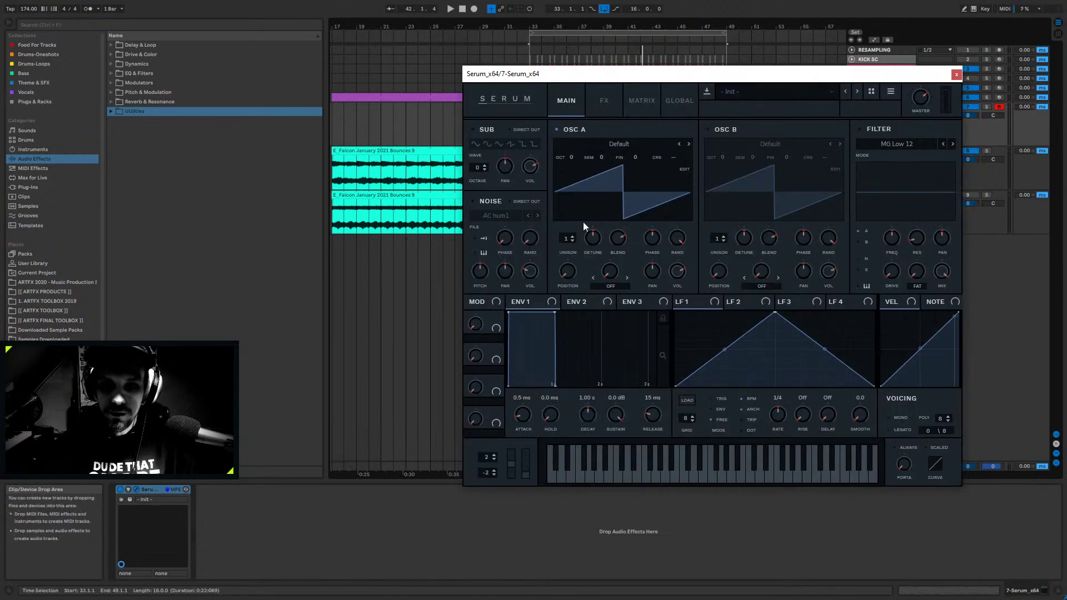
key("space")
mouse_move(569, 233)
left_mouse_down()
mouse_move(572, 216)
mouse_move(565, 238)
left_mouse_up()
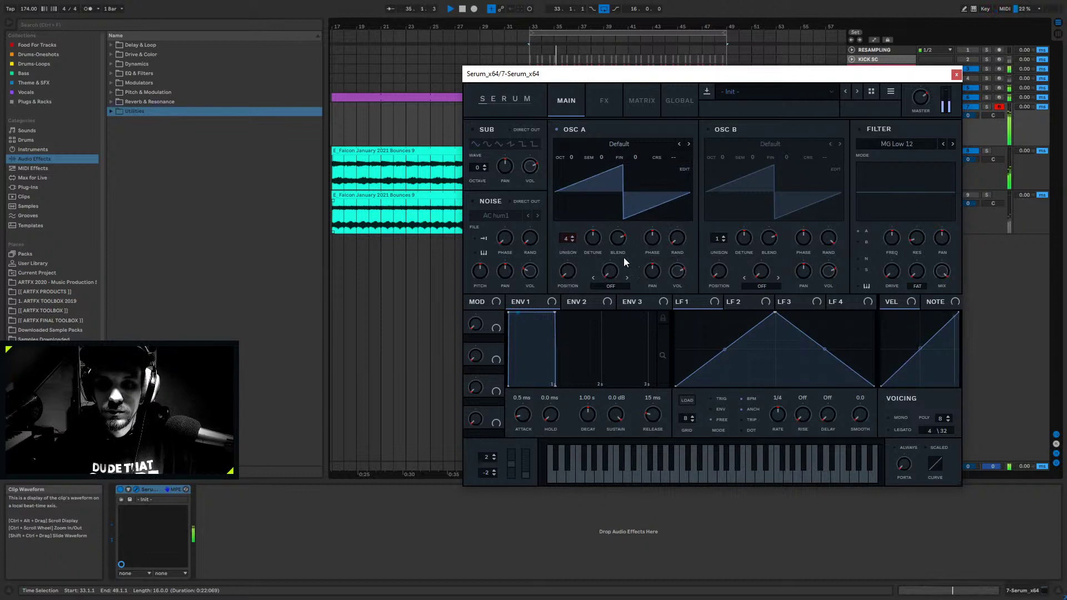
left_click(870, 129)
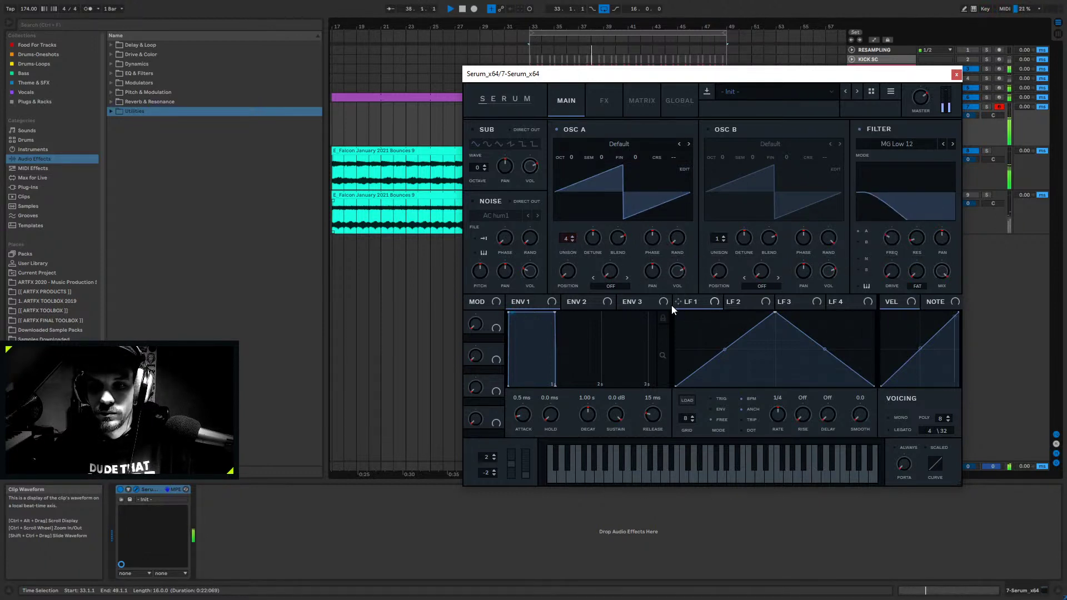
left_click_drag(678, 302, 891, 240)
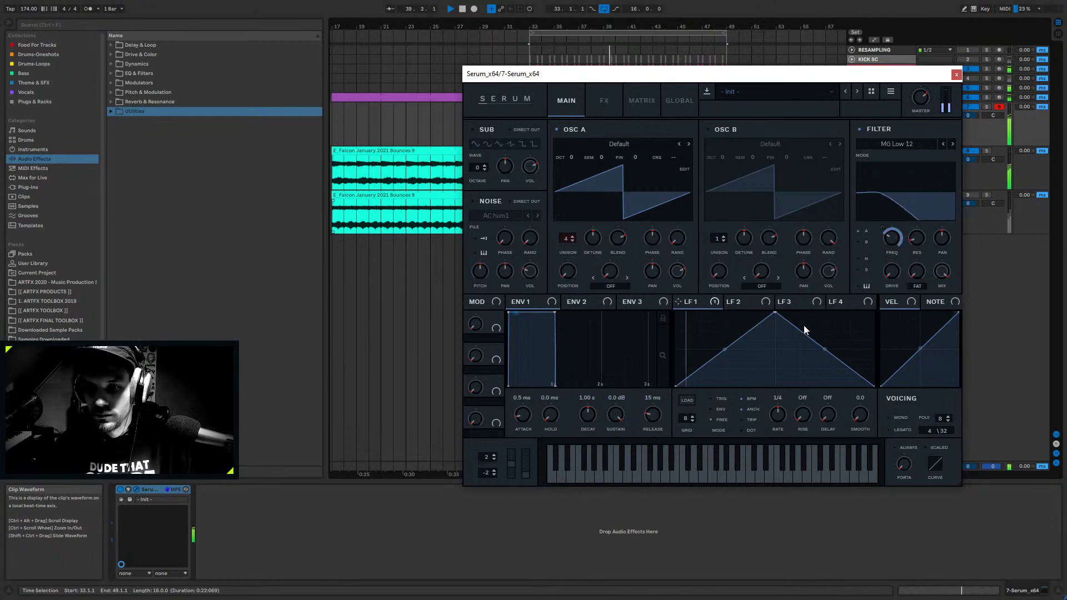
- Switch LFO 1 to envelope mode, shape it as a fast rise with a curved decay, and raise the filter's base cutoff
mouse_move(777, 414)
left_mouse_down()
mouse_move(775, 428)
mouse_move(774, 412)
left_mouse_up()
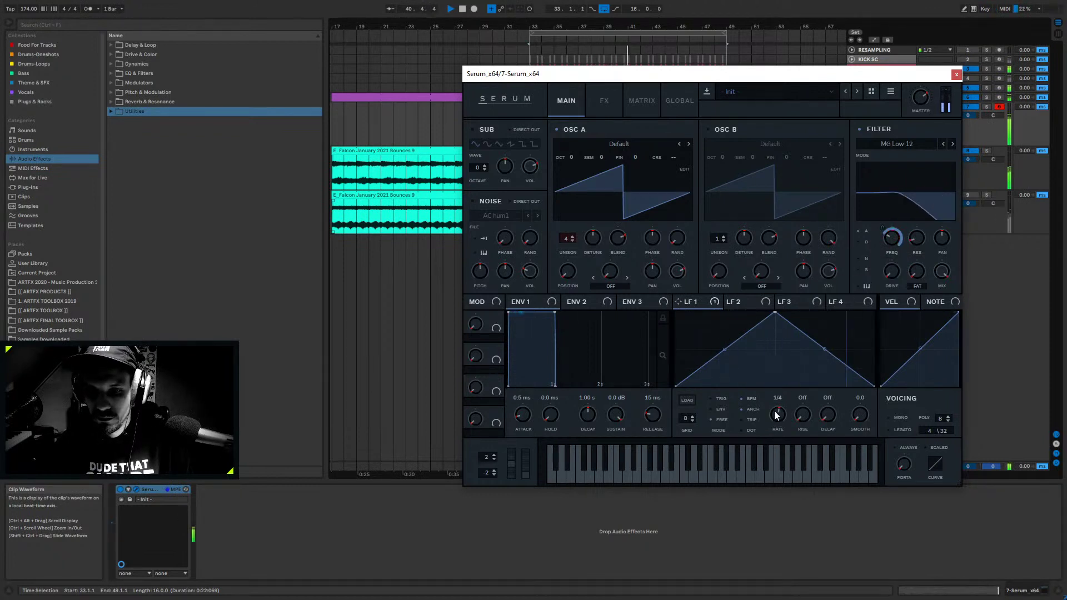
left_click(711, 409)
left_click_drag(775, 313, 696, 313)
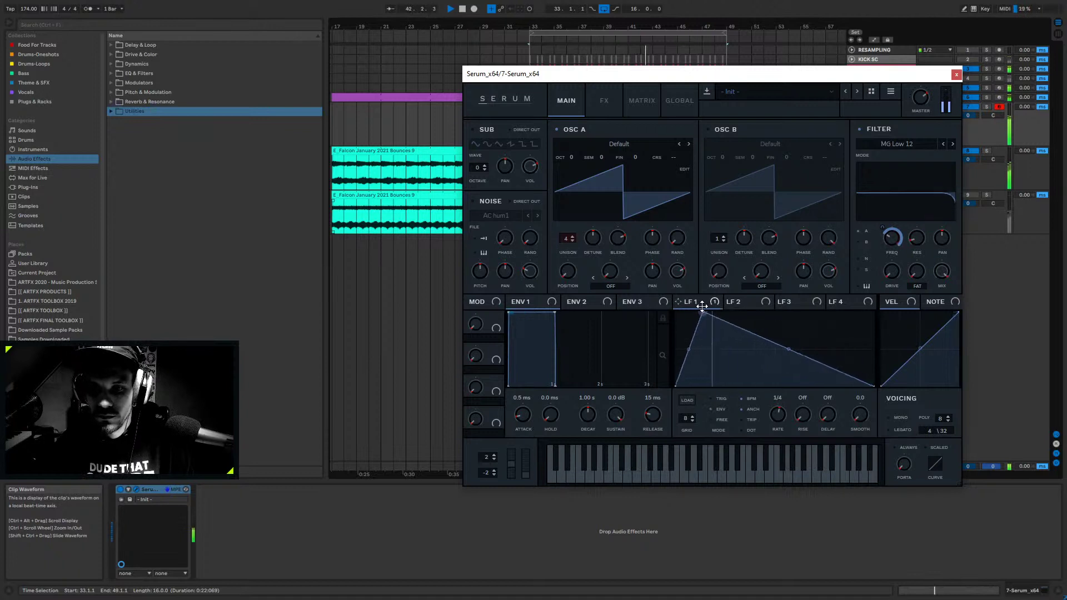
left_click_drag(775, 351, 779, 355)
mouse_move(698, 312)
left_mouse_down()
mouse_move(702, 324)
mouse_move(699, 313)
left_mouse_up()
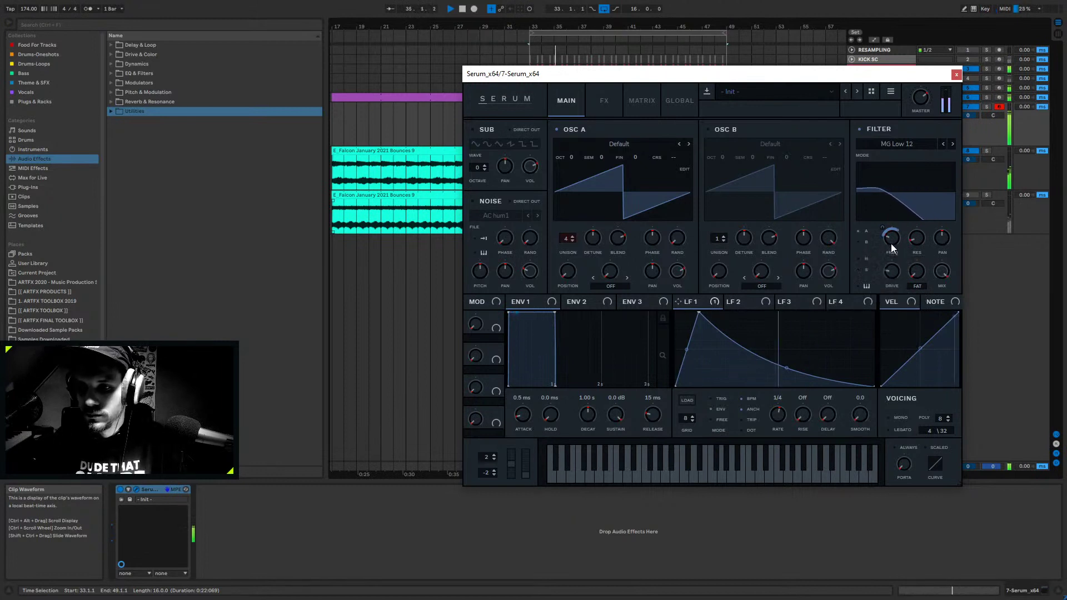
left_click_drag(891, 244, 885, 219)
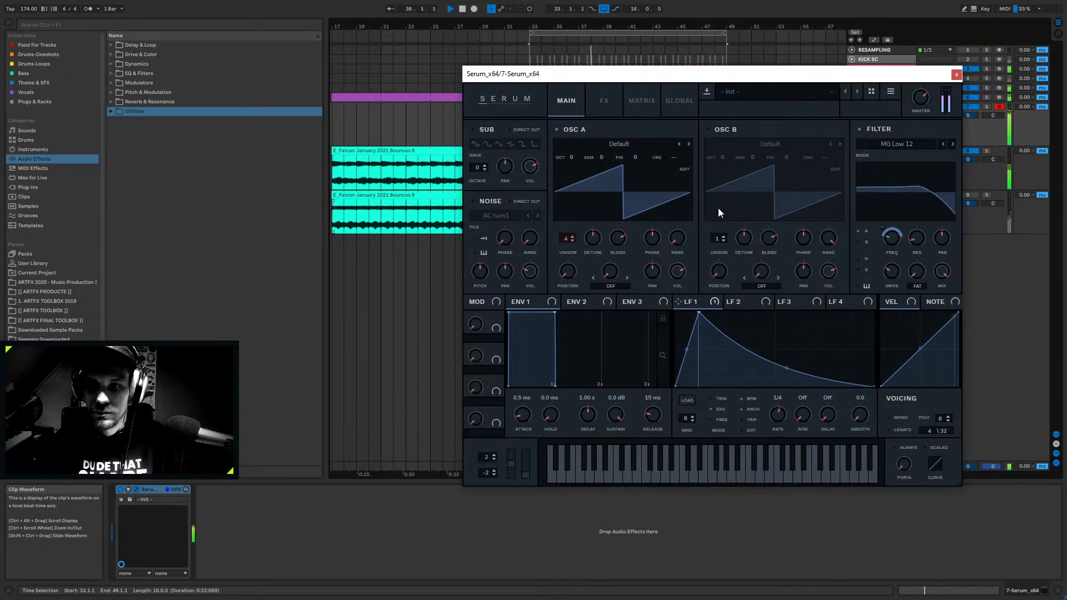
- Enable the Tube distortion in Serum's effects and adjust its drive
left_click(679, 100)
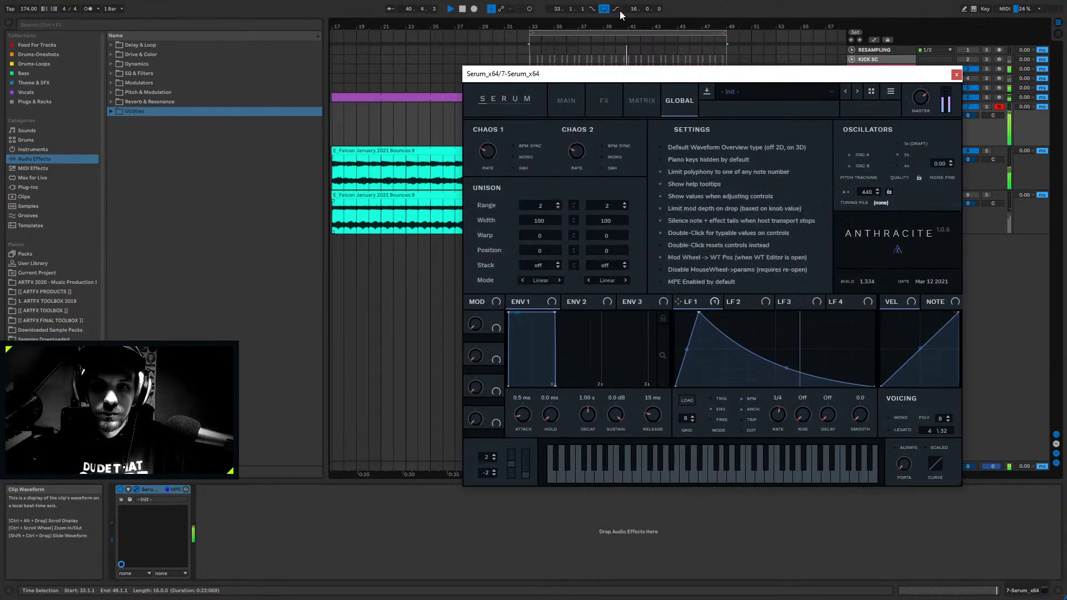
left_click(562, 98)
left_click(604, 101)
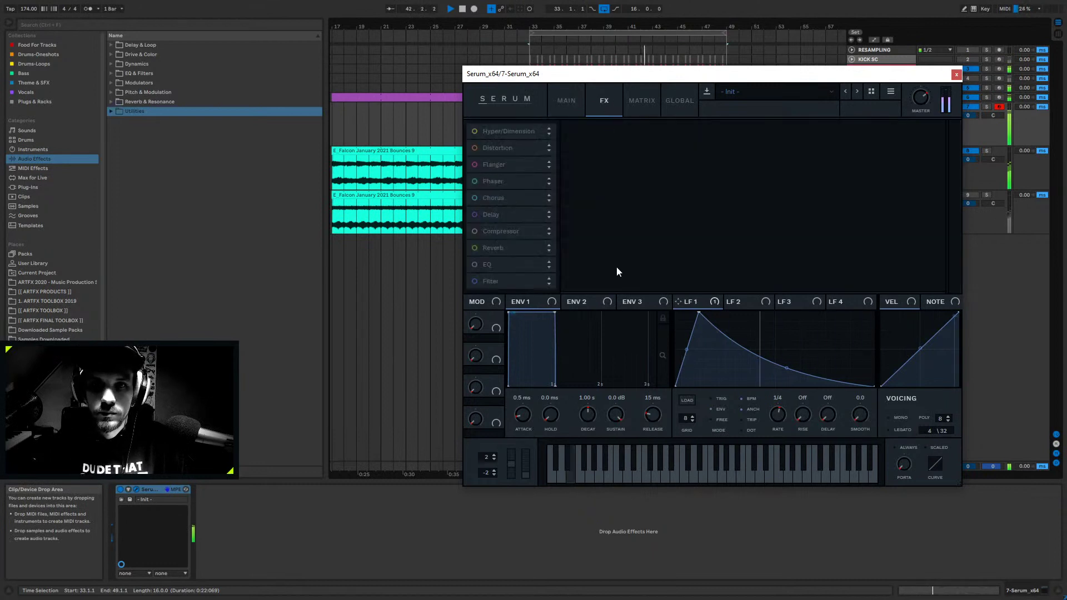
left_click(498, 148)
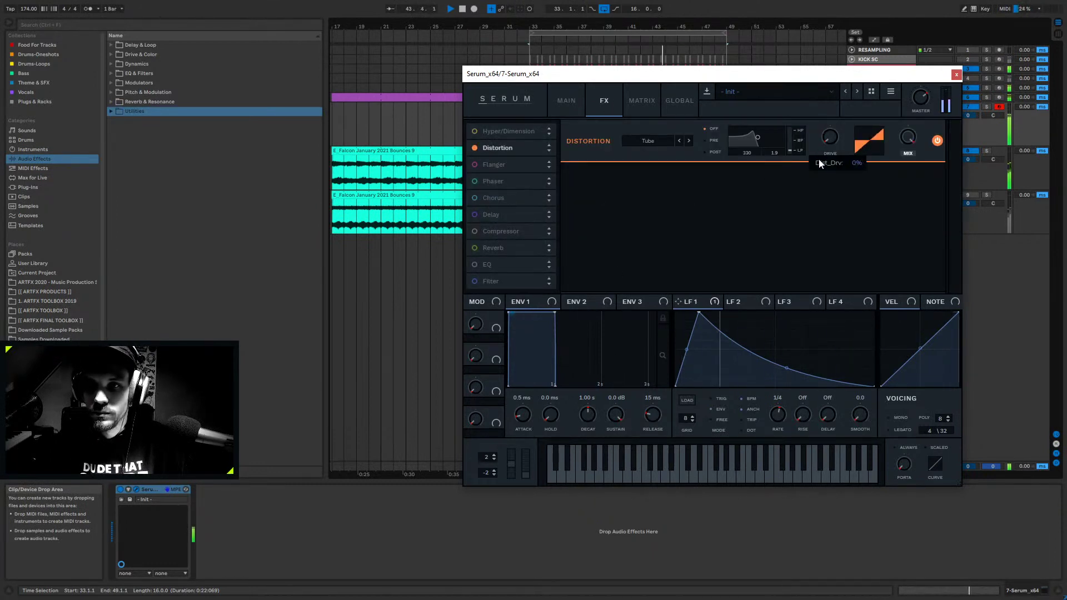
left_click_drag(819, 159, 820, 110)
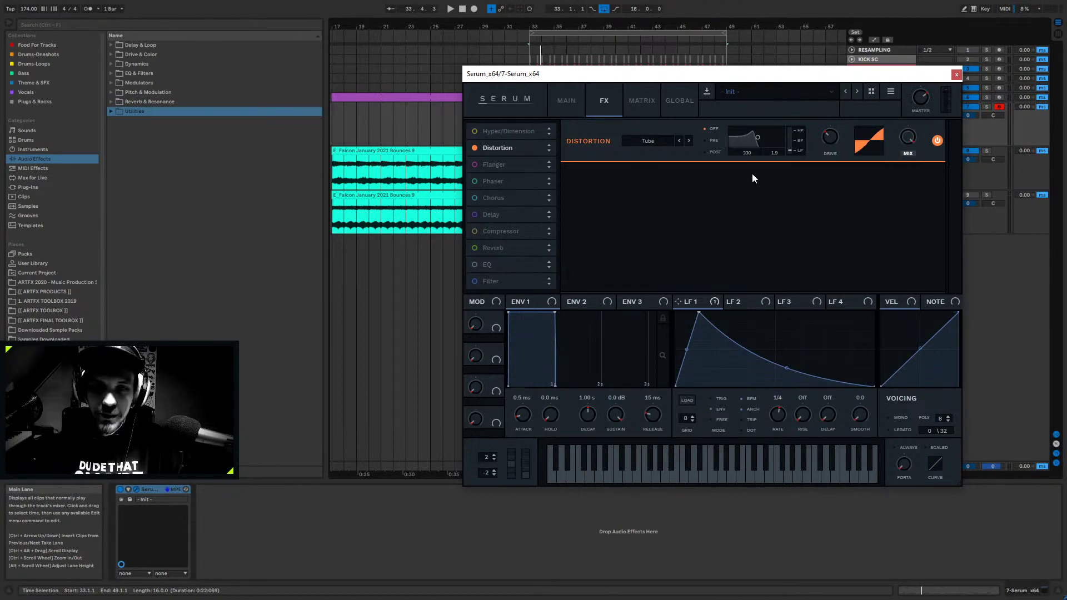
- Play the arrangement from 33.1.1, hide the Serum window and open the Serum clip's notes
left_click_drag(682, 79, 672, 261)
left_click(530, 119)
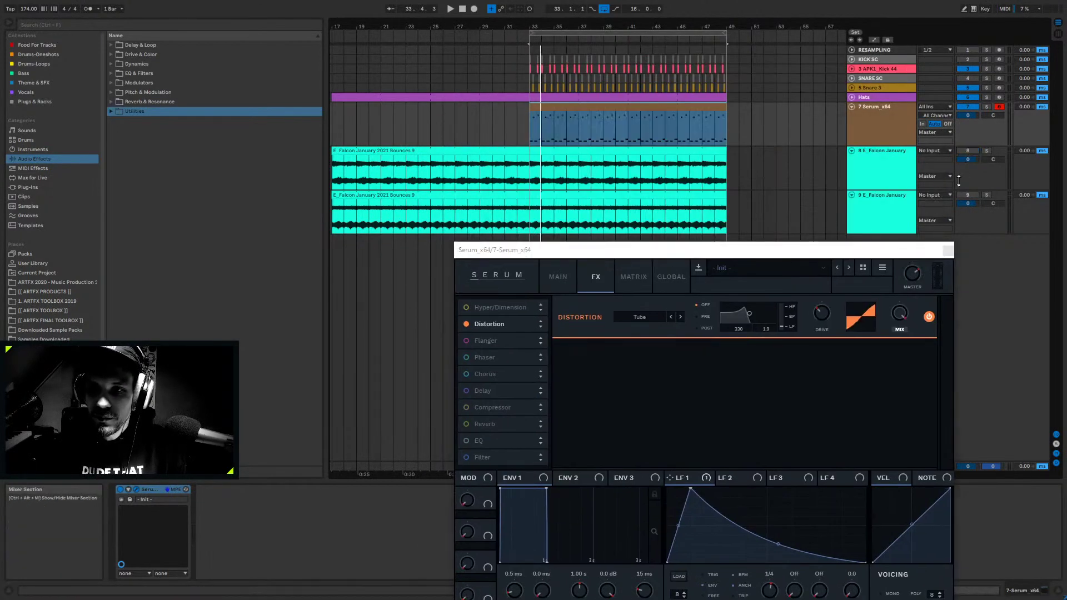
left_click(529, 120)
key("space")
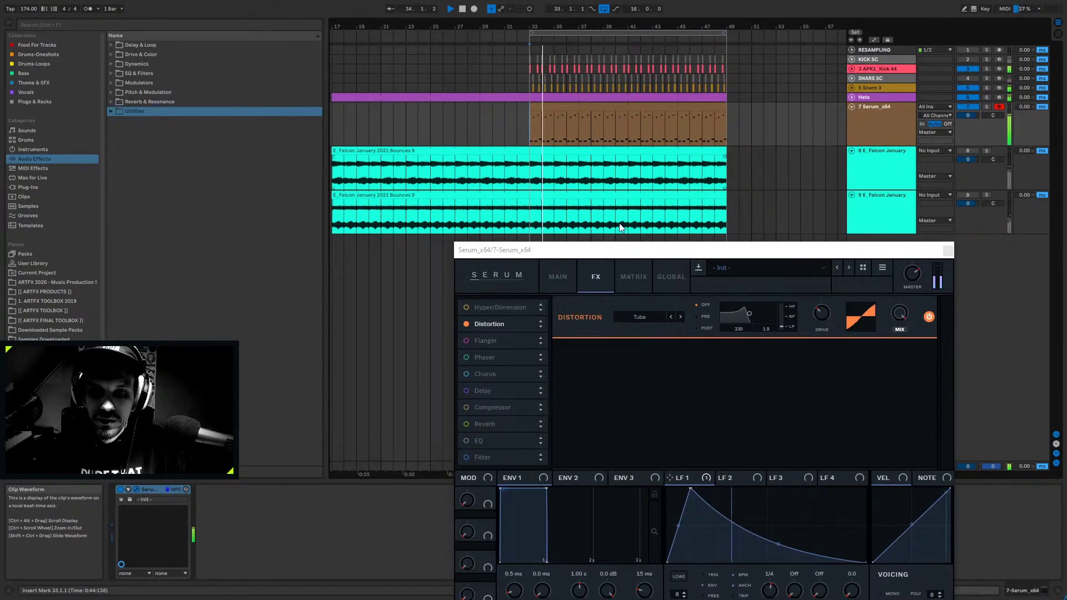
left_click_drag(619, 250, 641, 87)
key("ctrl+alt+p")
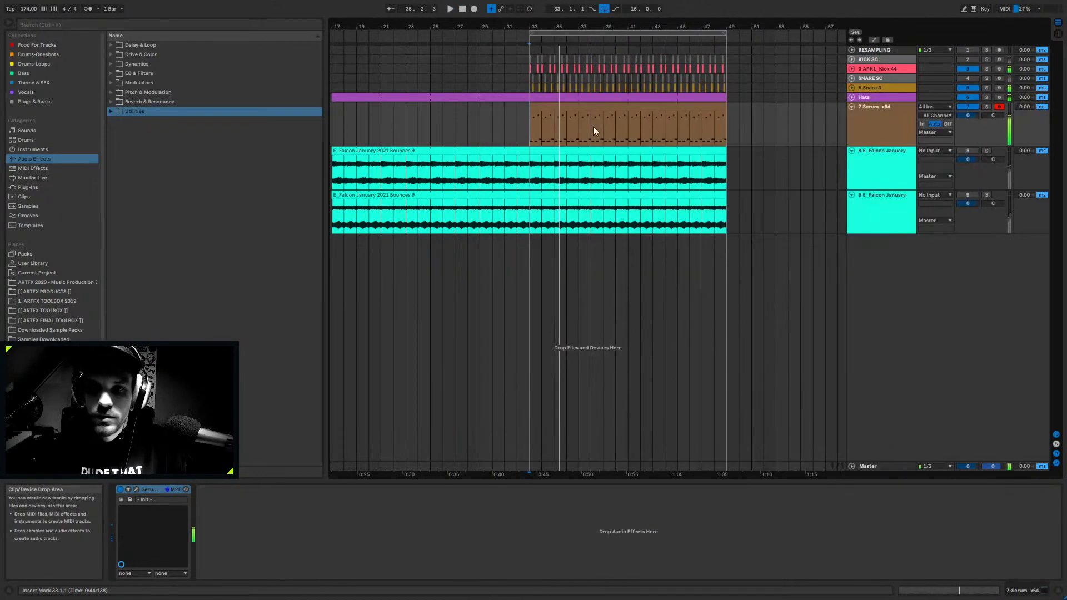
double_click(593, 126)
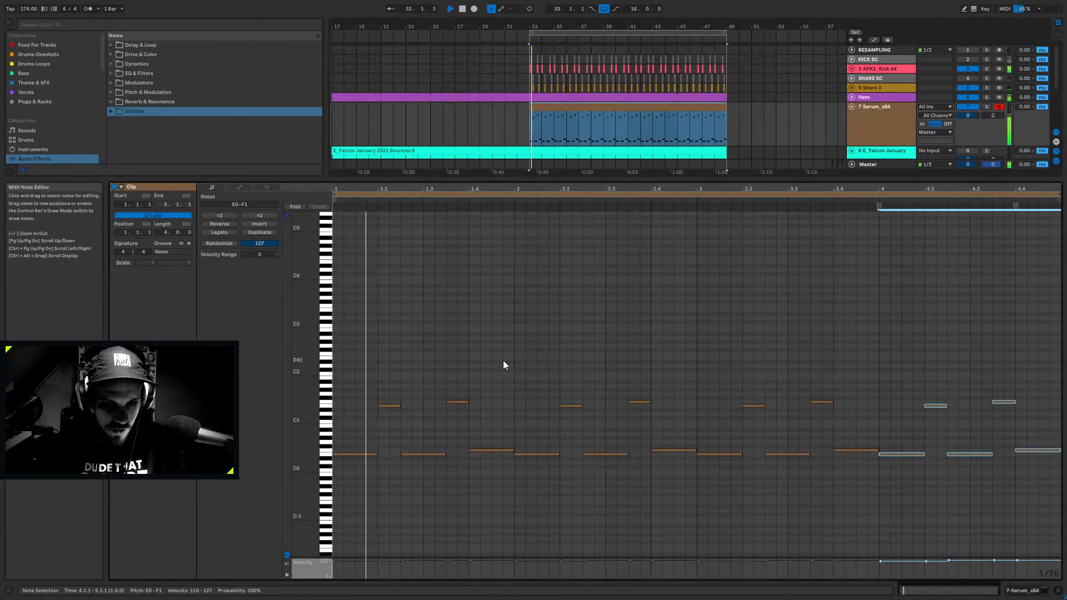
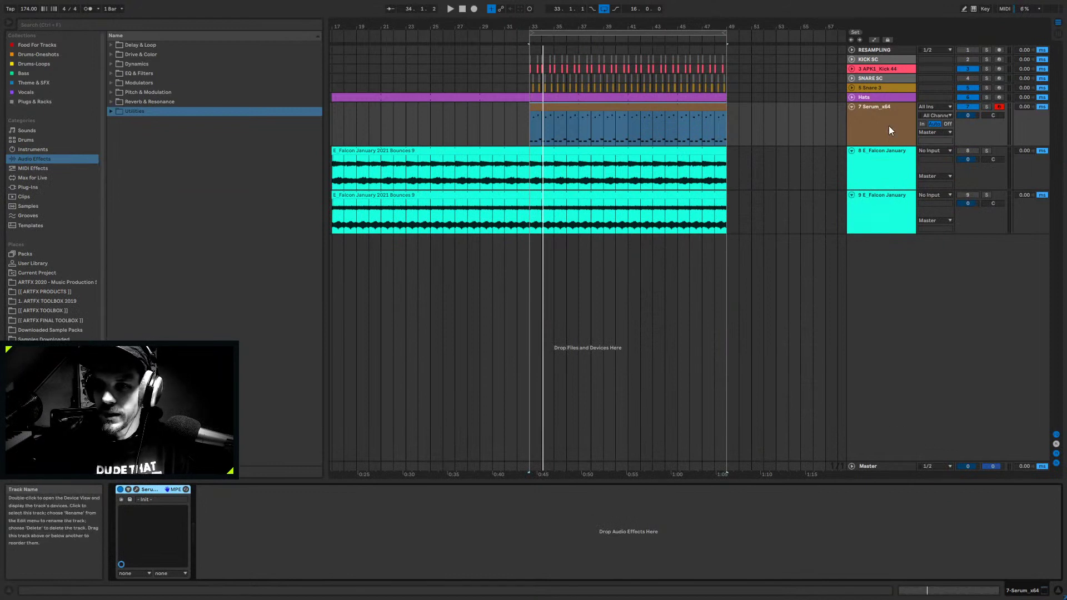
- Delete the notes in bars 2 to 4 of the Serum clip, keeping the first bar's pattern, and play it back
left_click(889, 127)
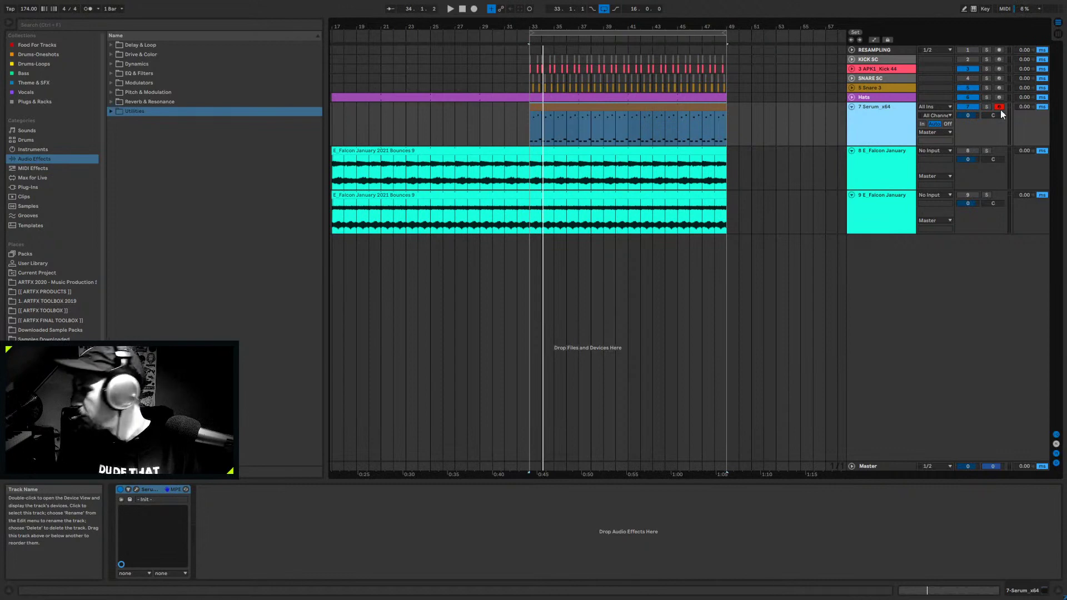
double_click(583, 117)
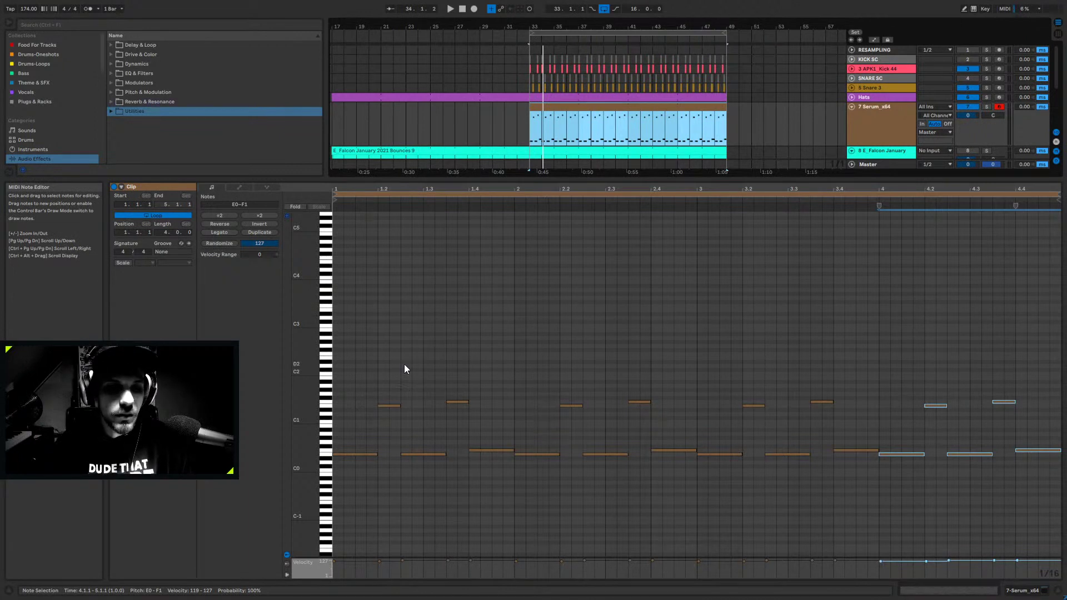
left_click_drag(546, 324, 1040, 473)
key("Delete")
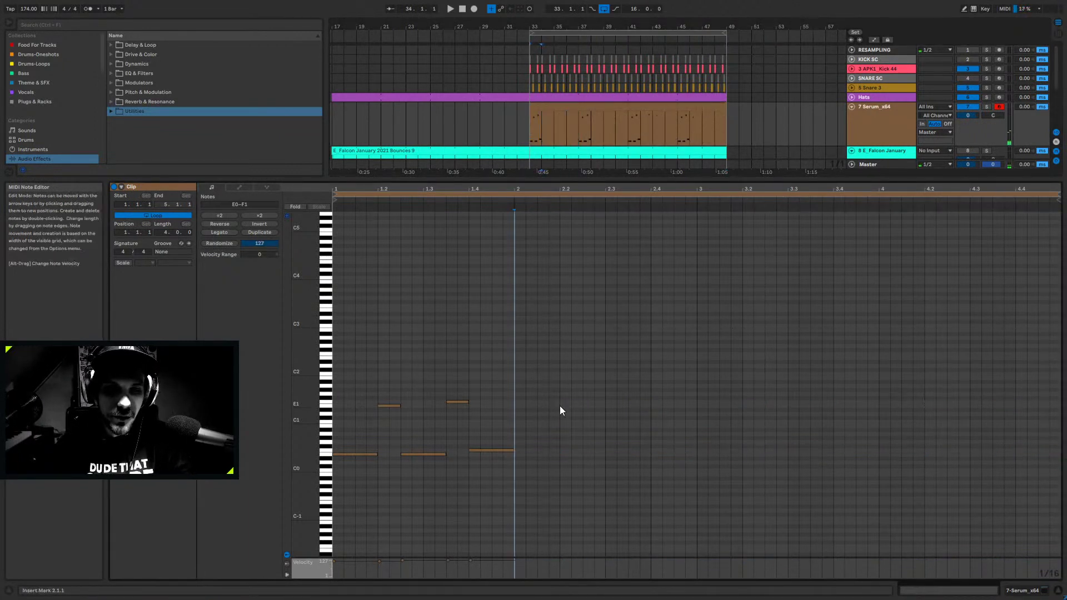
key("space")
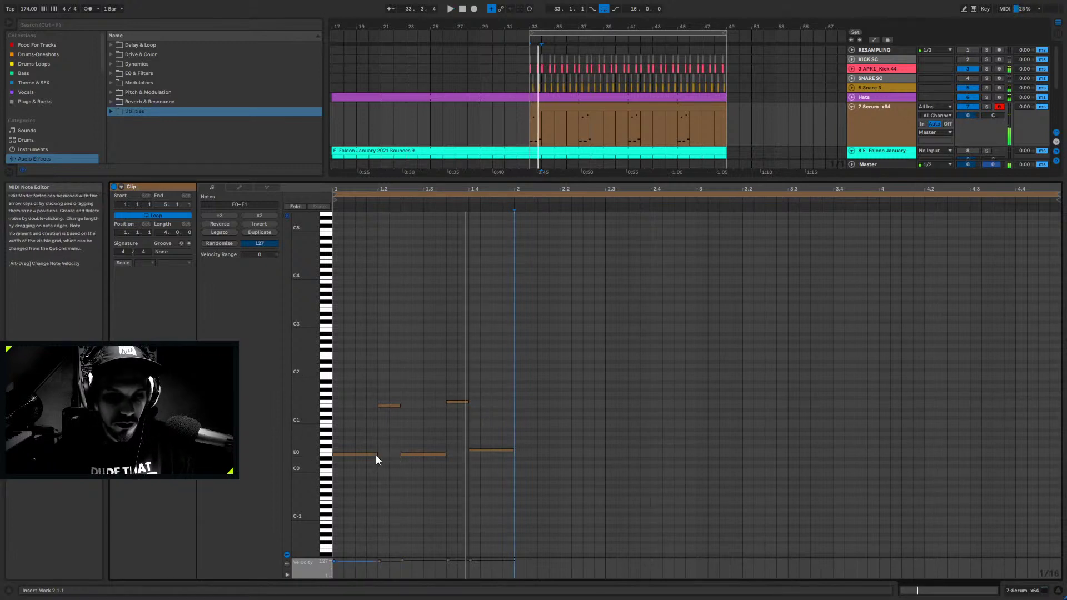
- Rework the Serum clip's opening notes: end the first E0 at 1.1.4, fill up to 1.2.3 with F0, and shorten the second E0 to 1.2.3–1.3.1
key("space")
left_click_drag(376, 455, 365, 455)
left_click_drag(382, 407, 426, 456)
key("space")
key("space")
left_click(412, 455)
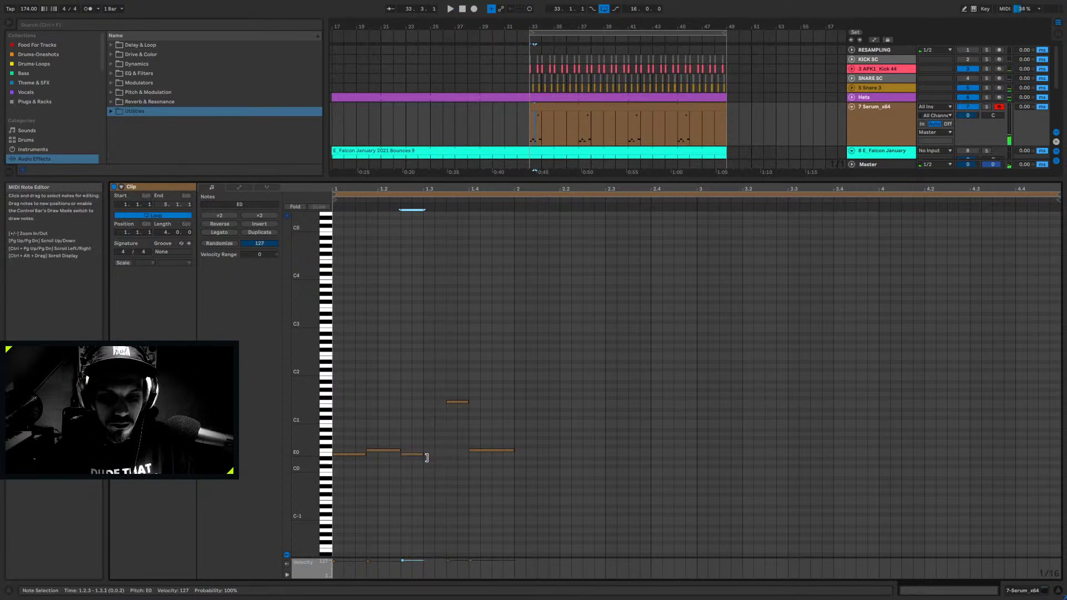
- Add an F1 note at 1.3.1, delete the two notes starting from 1.3.3, and play the pattern
double_click(425, 401)
left_click_drag(455, 384, 539, 512)
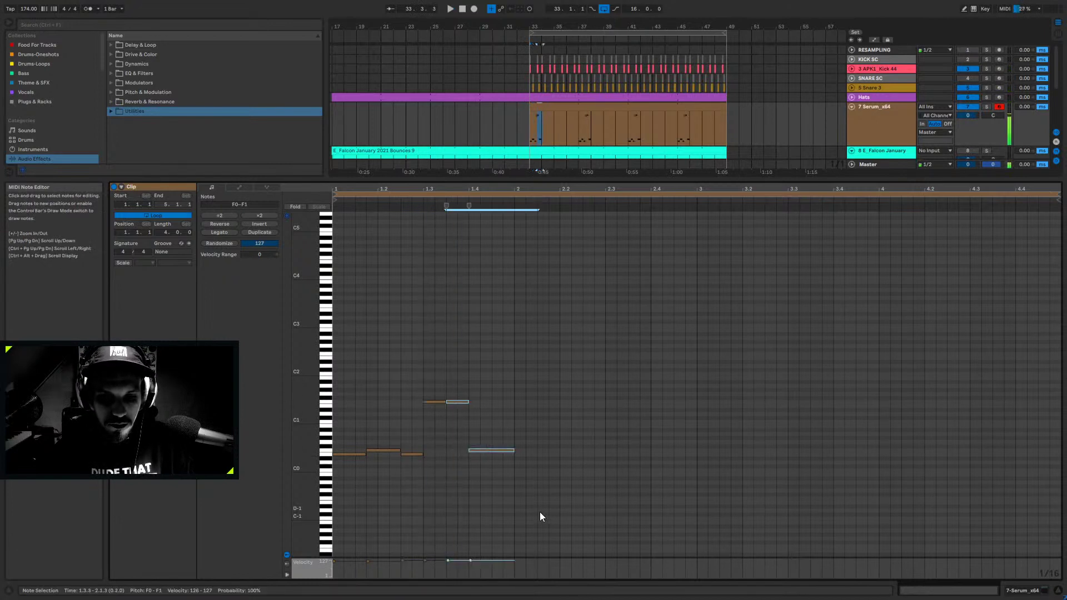
key("Delete")
key("space")
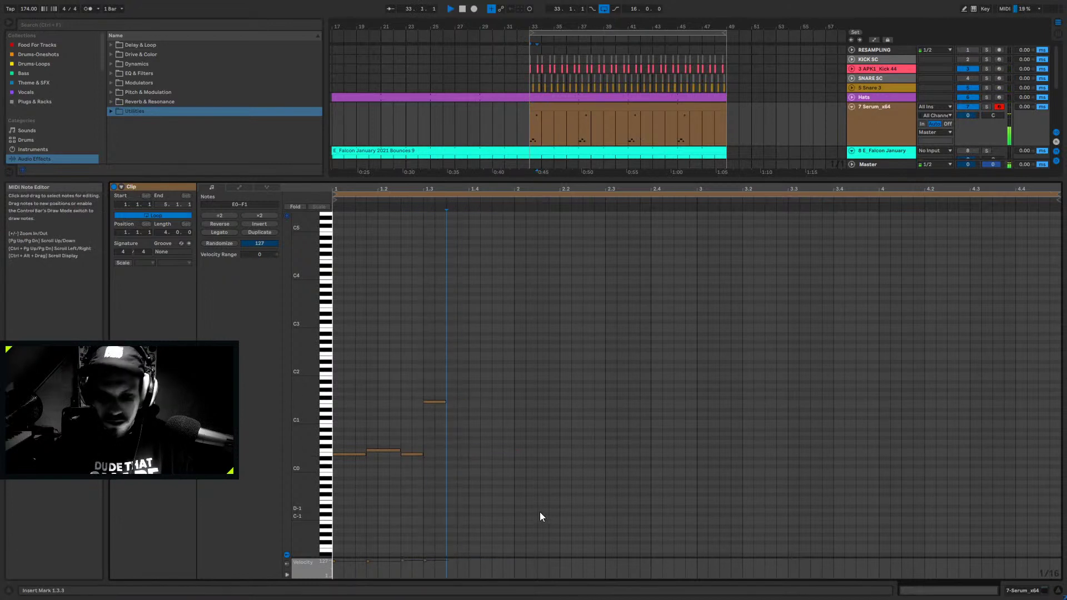
- Lower the high note at 1.3.1 to E1, extend it to 1.3.4, and play the pattern
key("space")
left_click(435, 401)
left_click_drag(434, 402, 458, 405)
key("space")
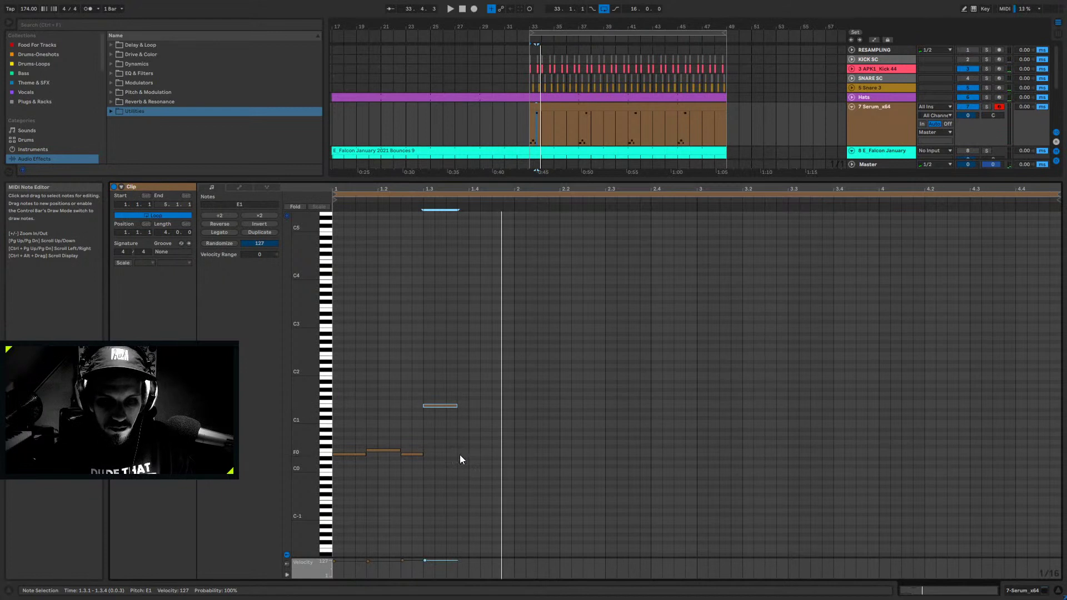
- Finish the bar with an E0 note from 1.3.4 and an F0 note from 1.4.3, and audition the pattern
double_click(461, 454)
left_click_drag(470, 455, 516, 449)
double_click(495, 449)
key("ctrl+a")
key("space")
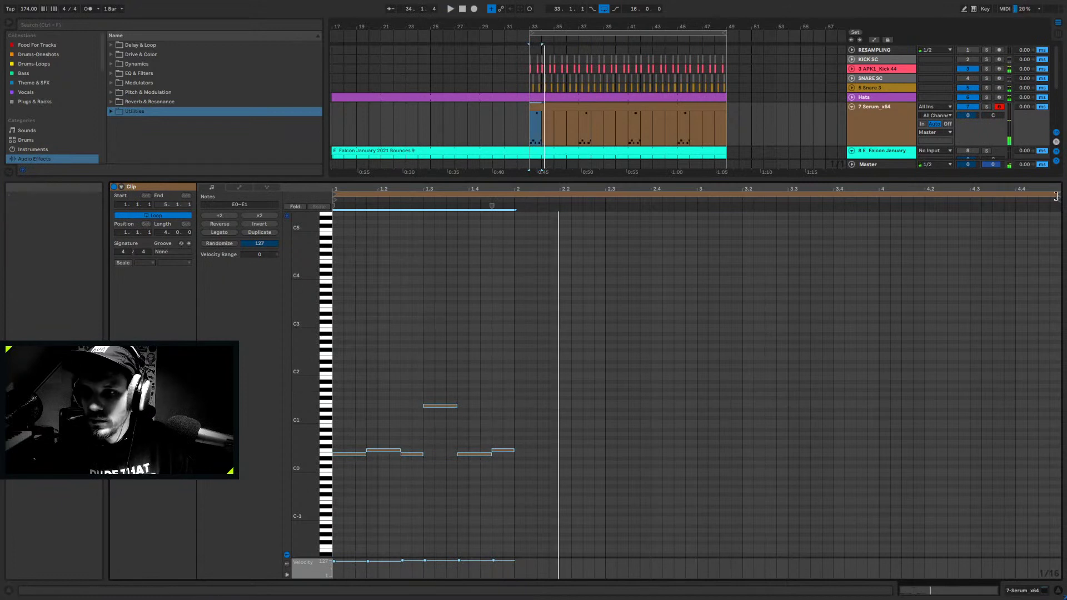
- Shorten the Serum clip's loop to one bar and select all of its notes
left_click_drag(1056, 194, 514, 194)
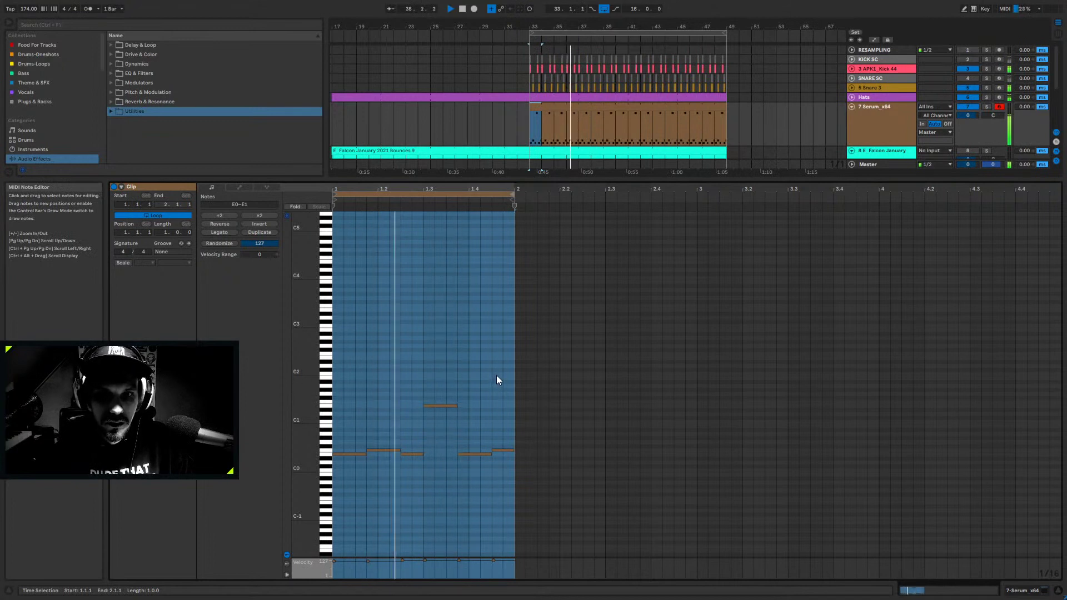
key("space")
left_click_drag(496, 375, 370, 479)
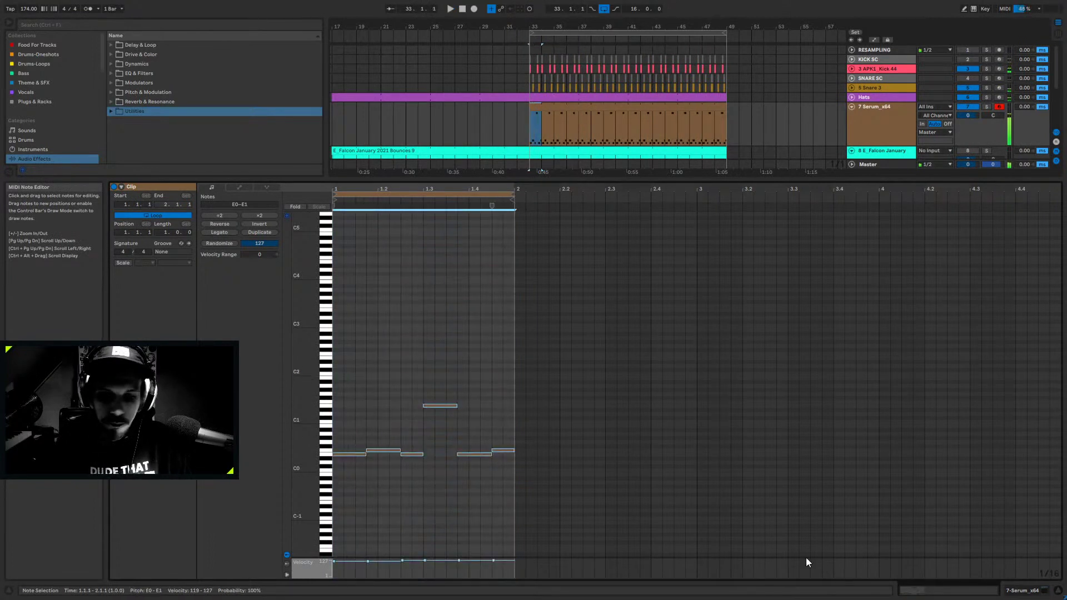
- Shorten the arrangement loop to two bars from 33.1.1, play it, and briefly recheck the Serum clip's notes
key("shift+Tab")
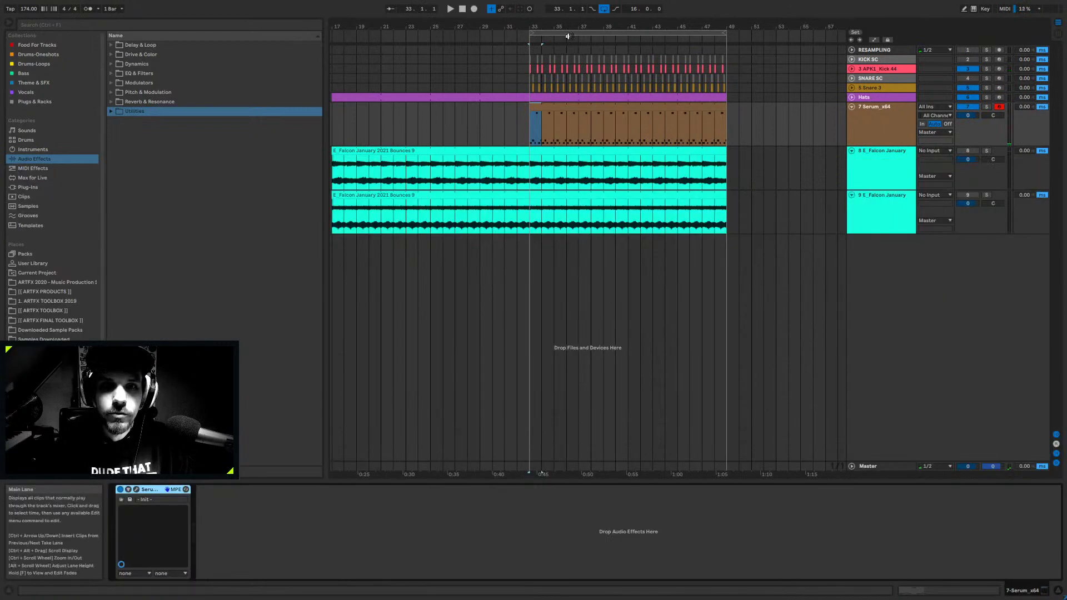
left_click_drag(529, 473, 522, 491)
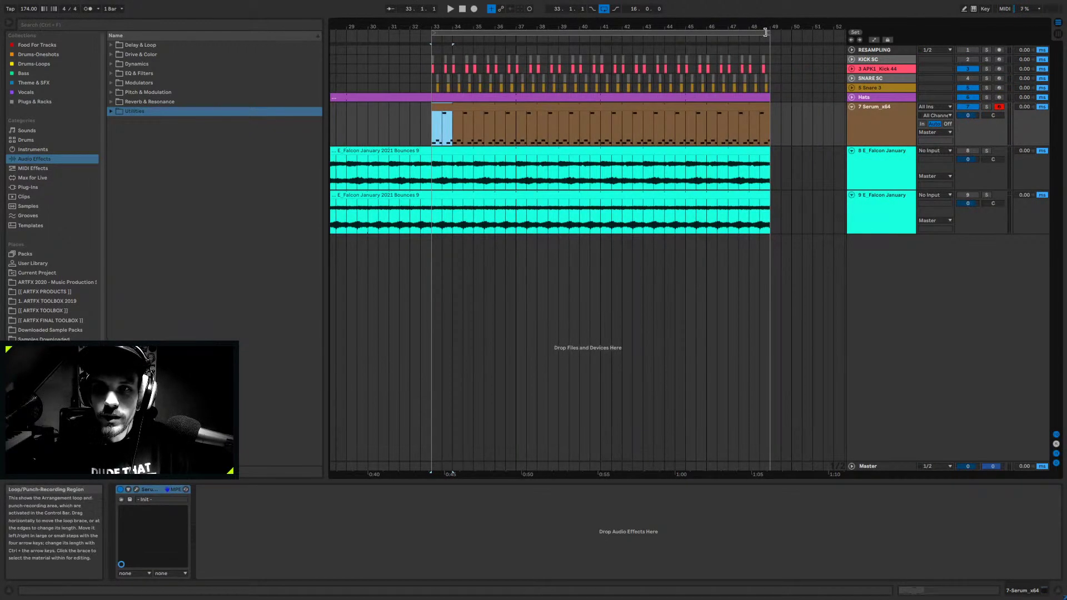
left_click_drag(770, 34, 503, 56)
key("space")
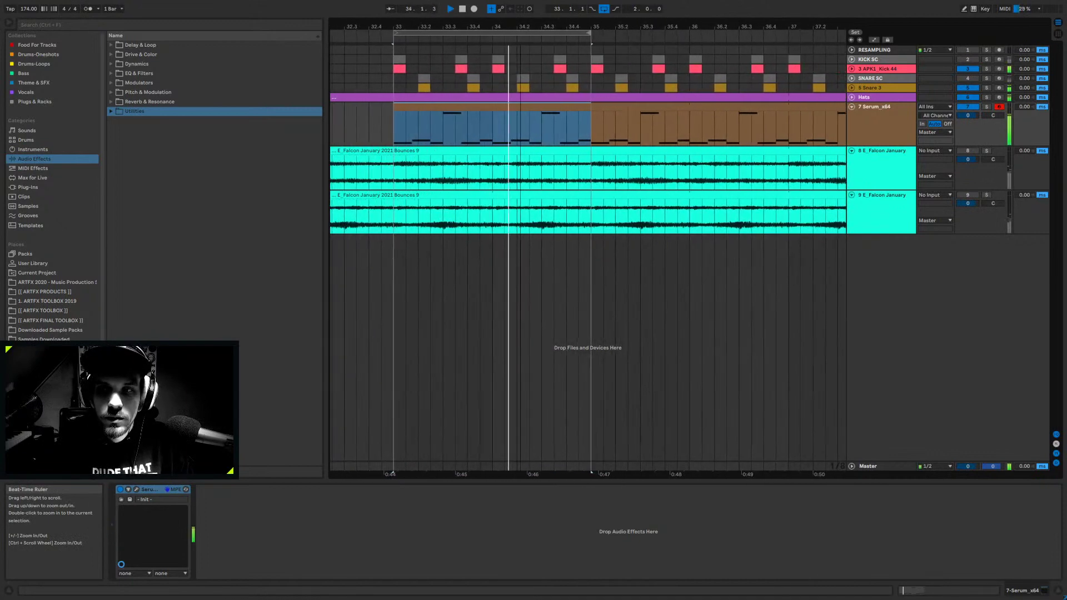
double_click(507, 108)
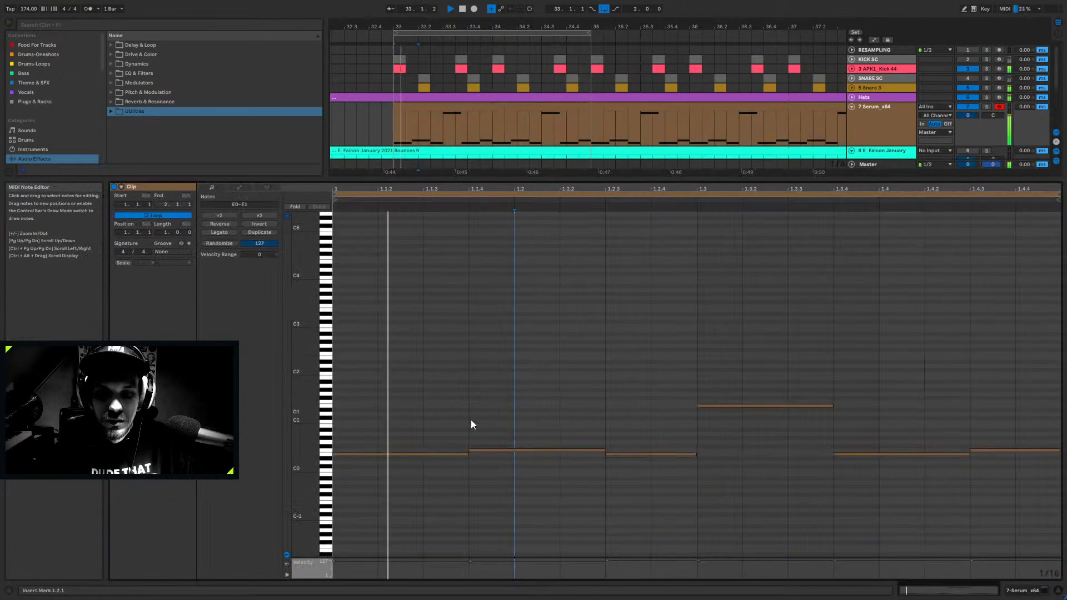
key("shift+Tab")
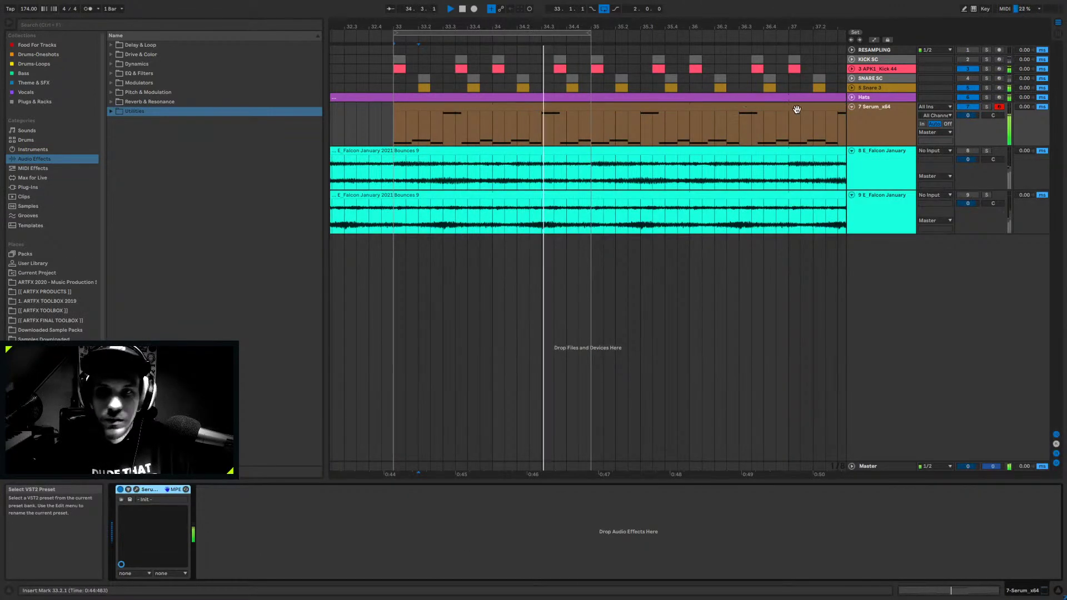
key("space")
- Load the ARTFX-Sidechain Compressor (Live 8) preset on the Serum track and cut the device for reuse
left_click(877, 70)
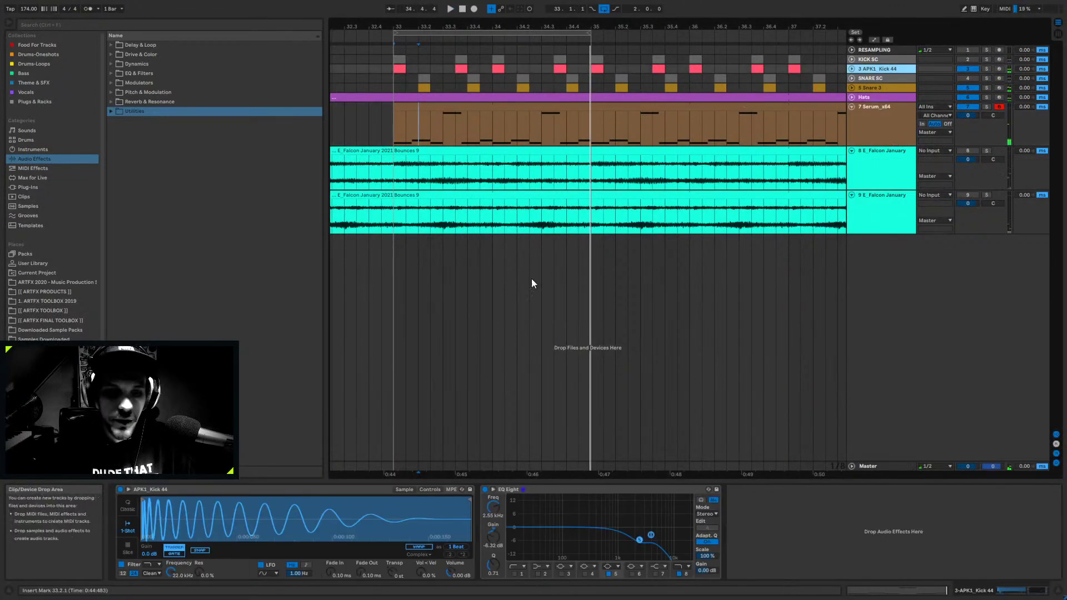
left_click(959, 143)
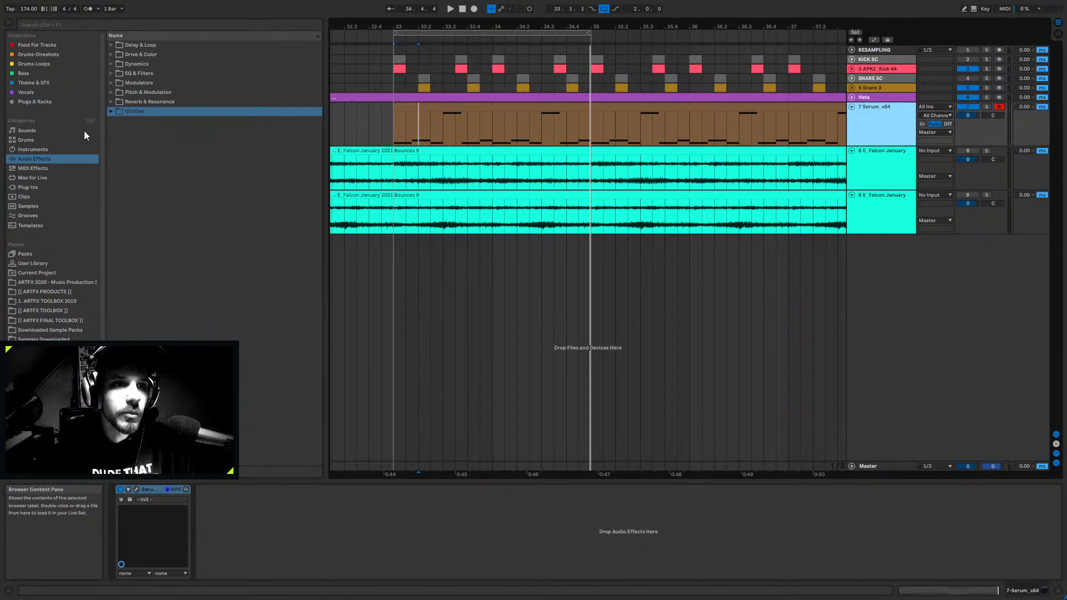
left_click(111, 64)
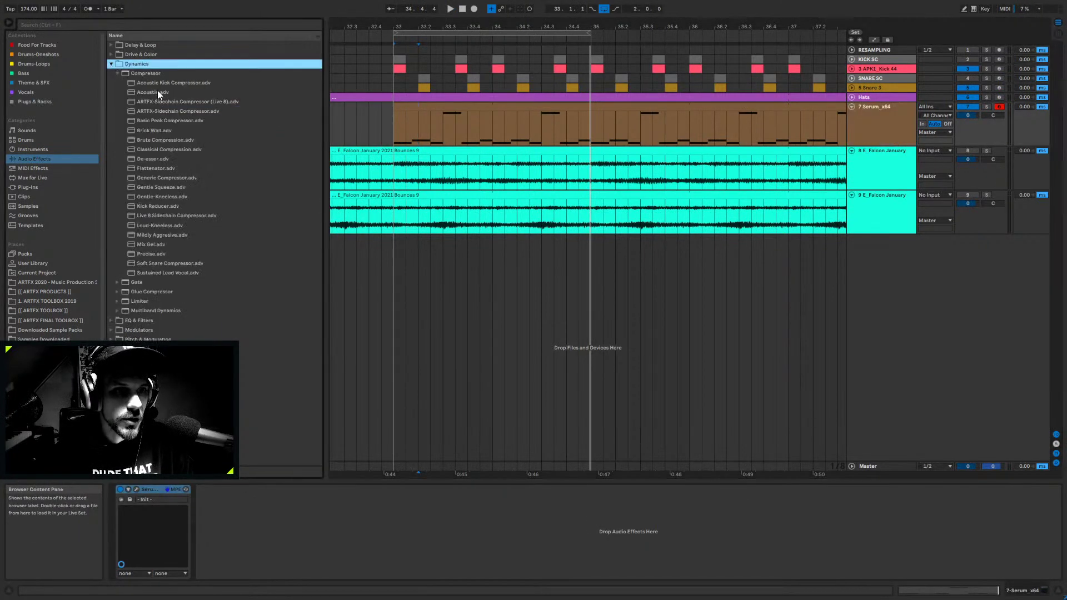
left_click(206, 102)
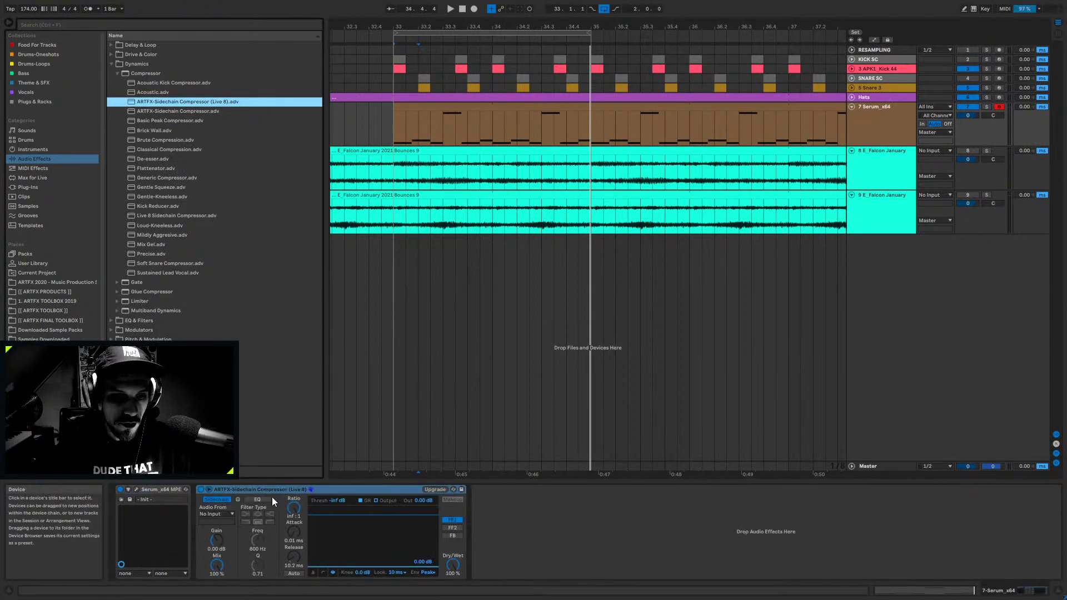
left_click(355, 488)
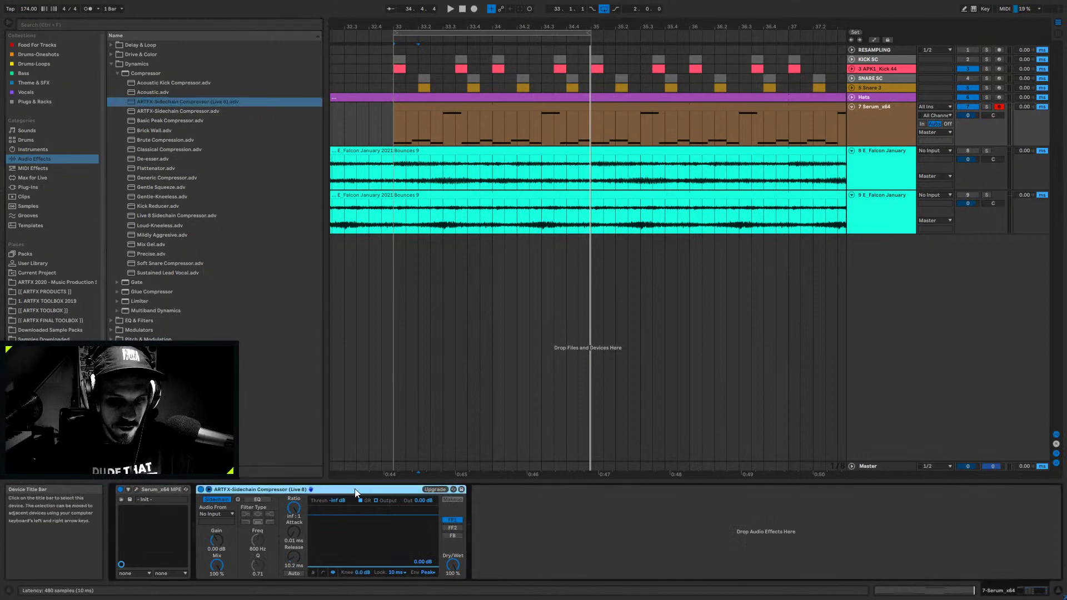
- Group the Serum track and name the group BAD
left_click(873, 119)
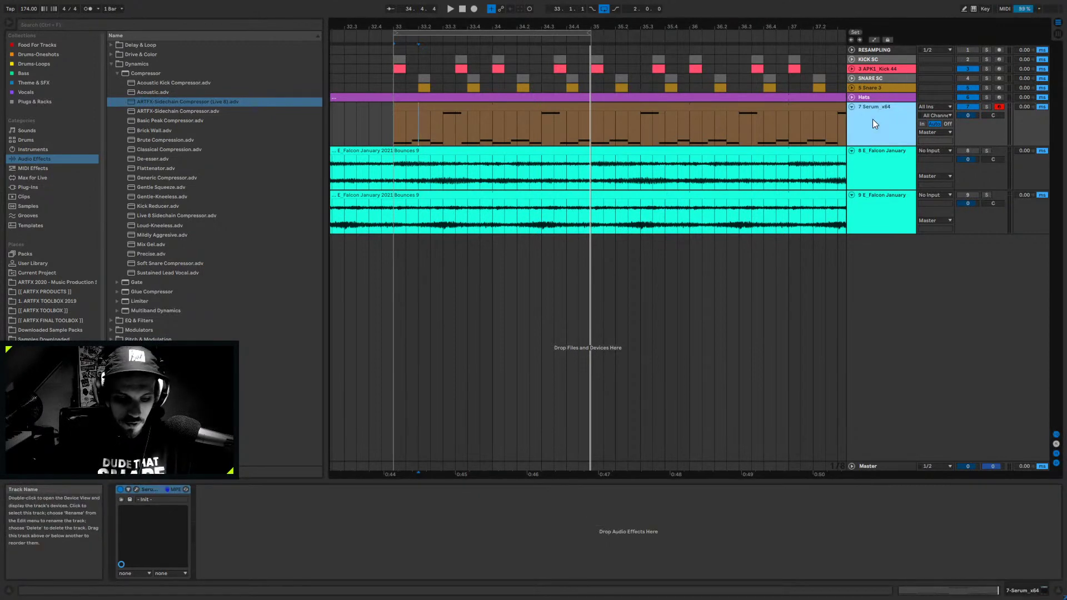
key("ctrl+g")
key("ctrl+r")
type("BA")
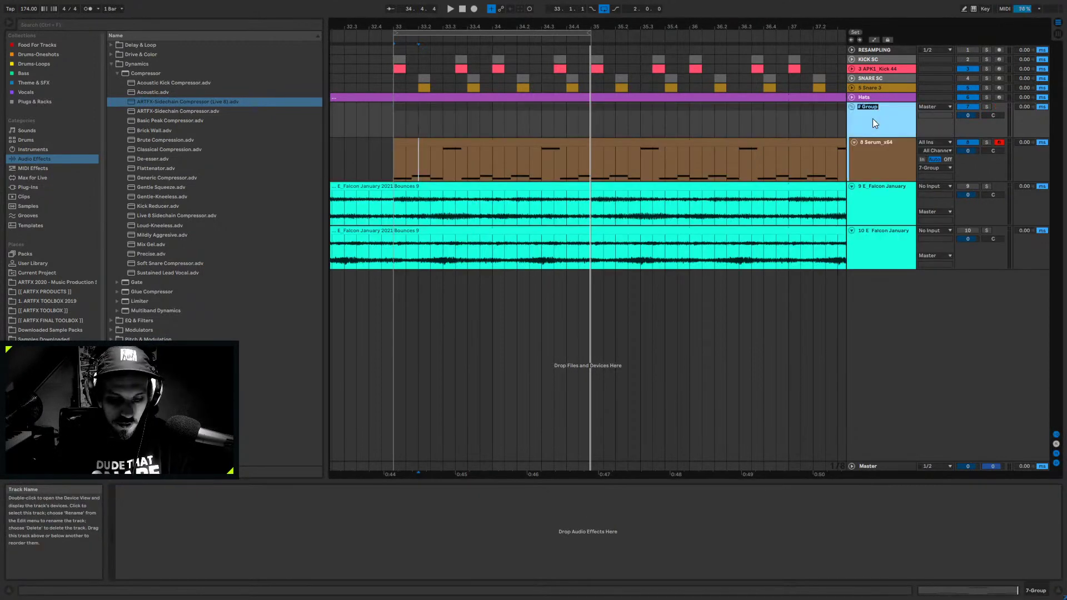
type("DS")
key("BackSpace")
key("Return")
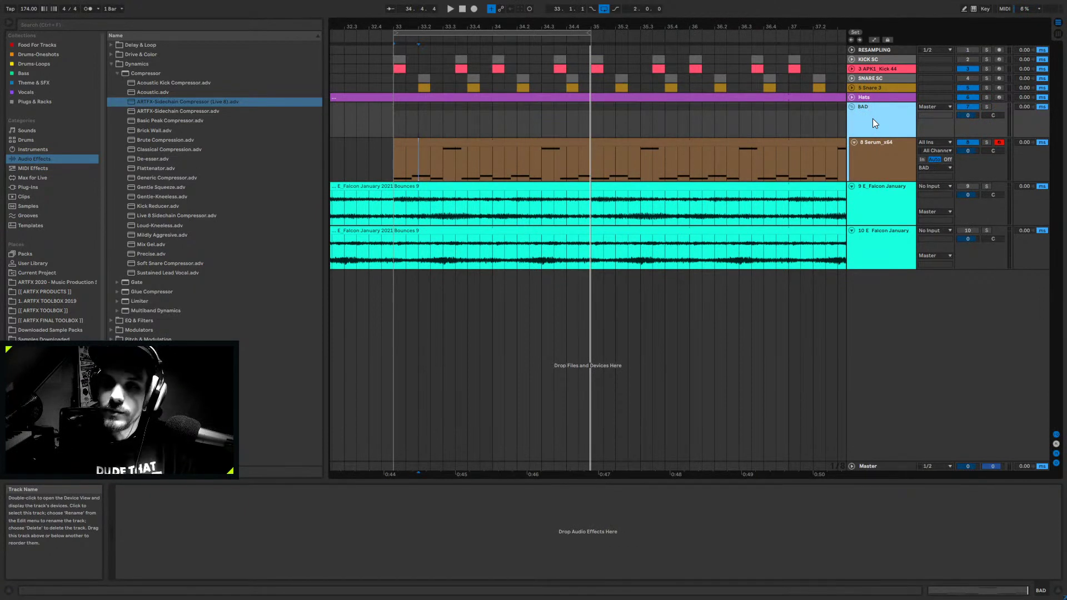
- Paste the sidechain compressor onto the group track and set its sidechain input to KICK SC
right_click(875, 118)
left_click(554, 497)
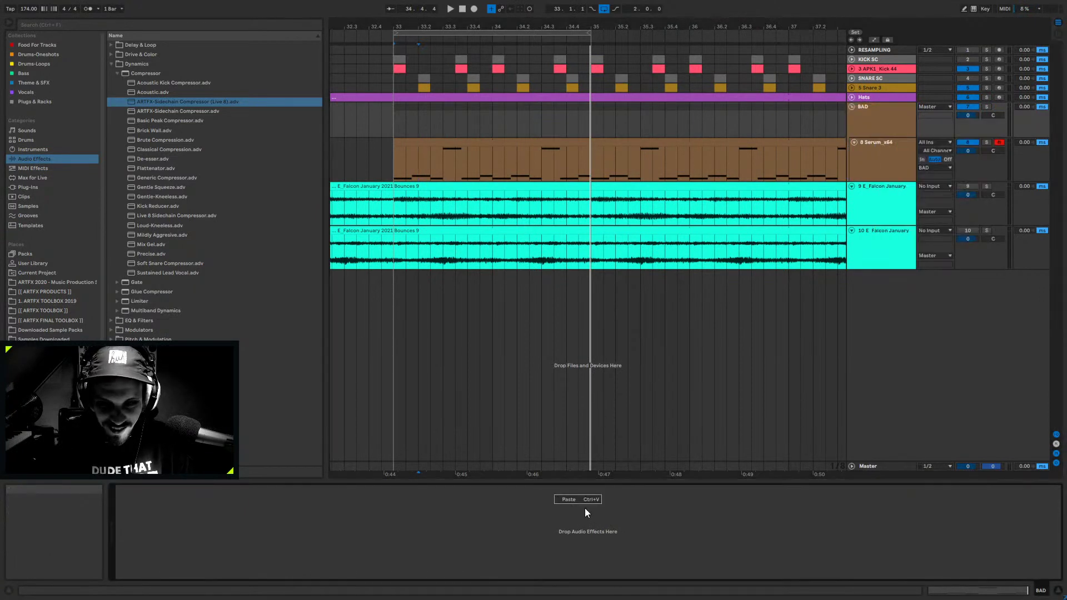
key("Return")
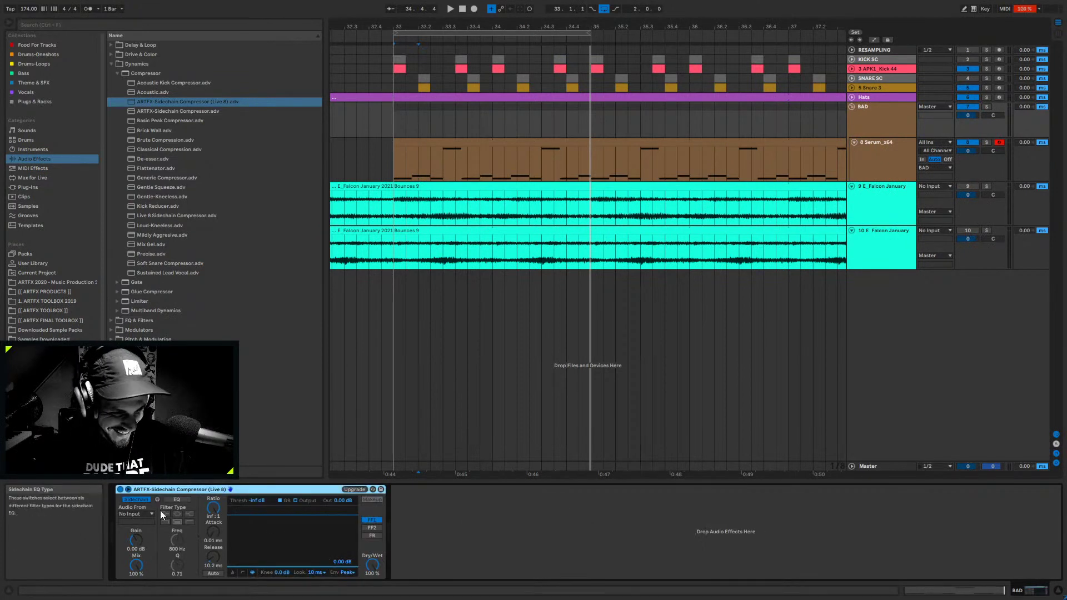
left_click(146, 512)
left_click(133, 445)
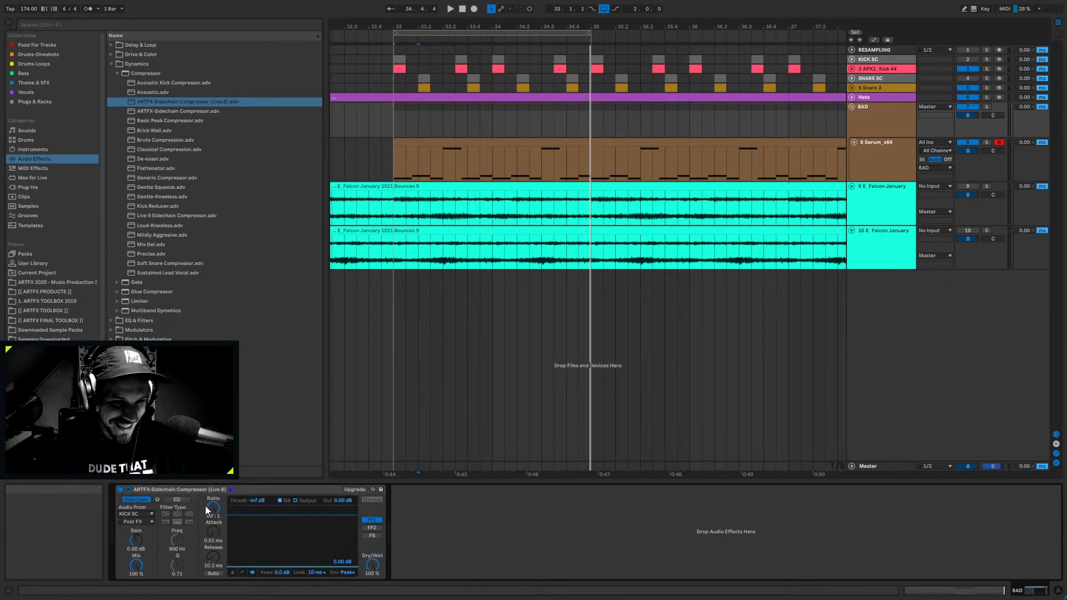
- Duplicate the sidechain compressor and set the copy's sidechain input to SNARE SC
left_click(238, 486)
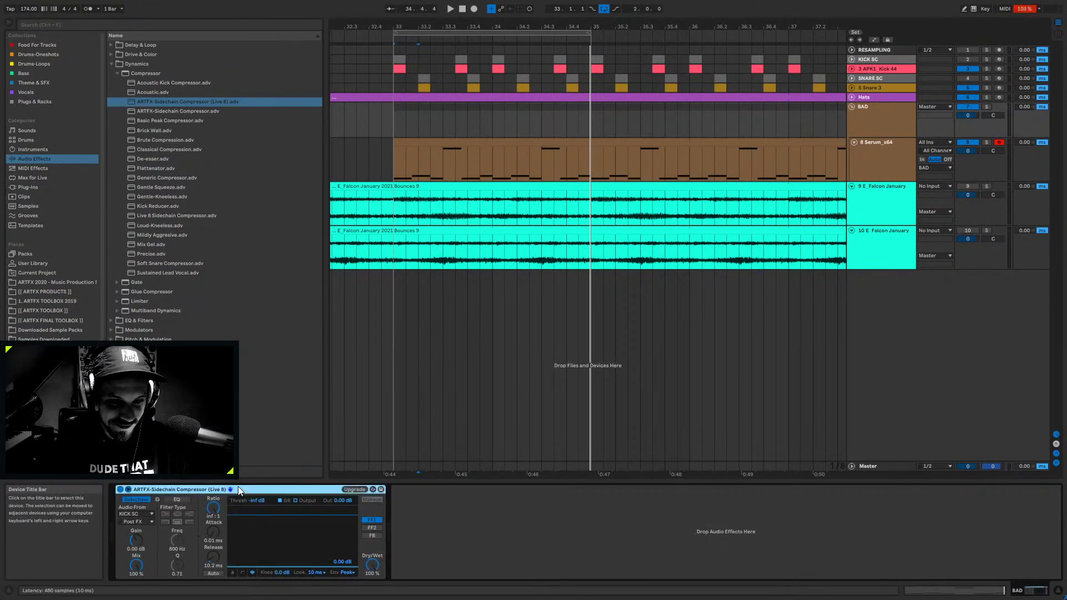
key("ctrl+d")
left_click(412, 514)
left_click(423, 444)
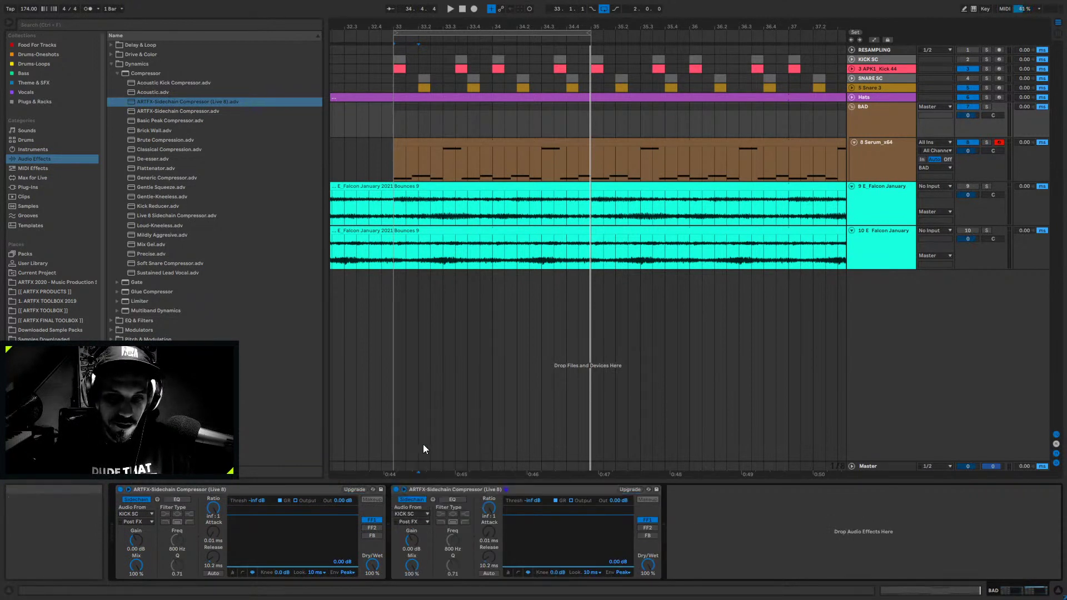
- Solo the bass group, play from 33.1.1, and compare the sound with both sidechain compressors on and off
left_click(987, 107)
left_click(395, 120)
key("space")
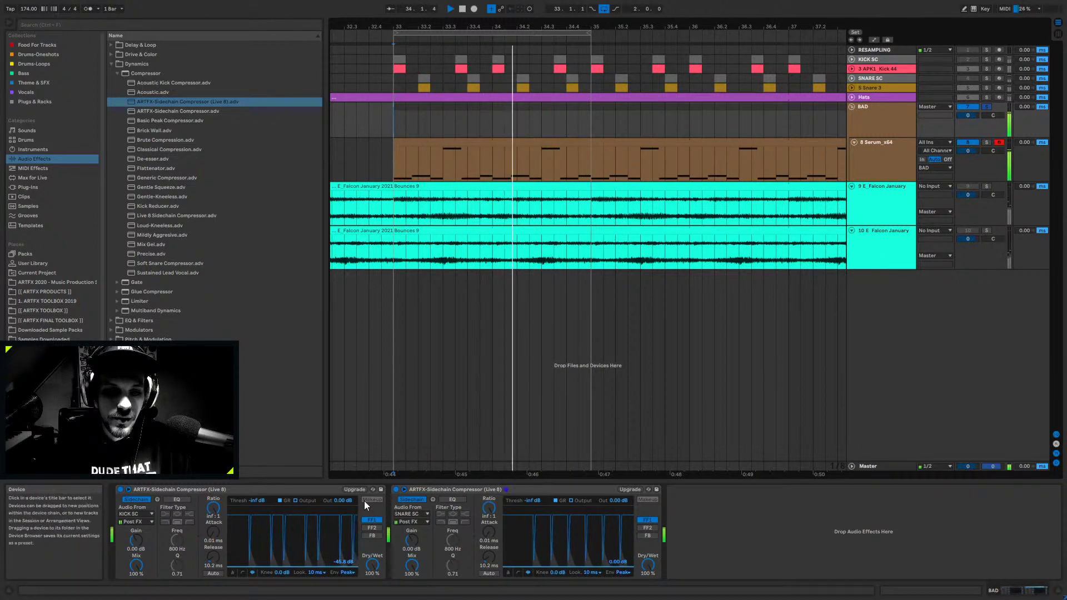
left_click(315, 489)
left_click(438, 489, "shift")
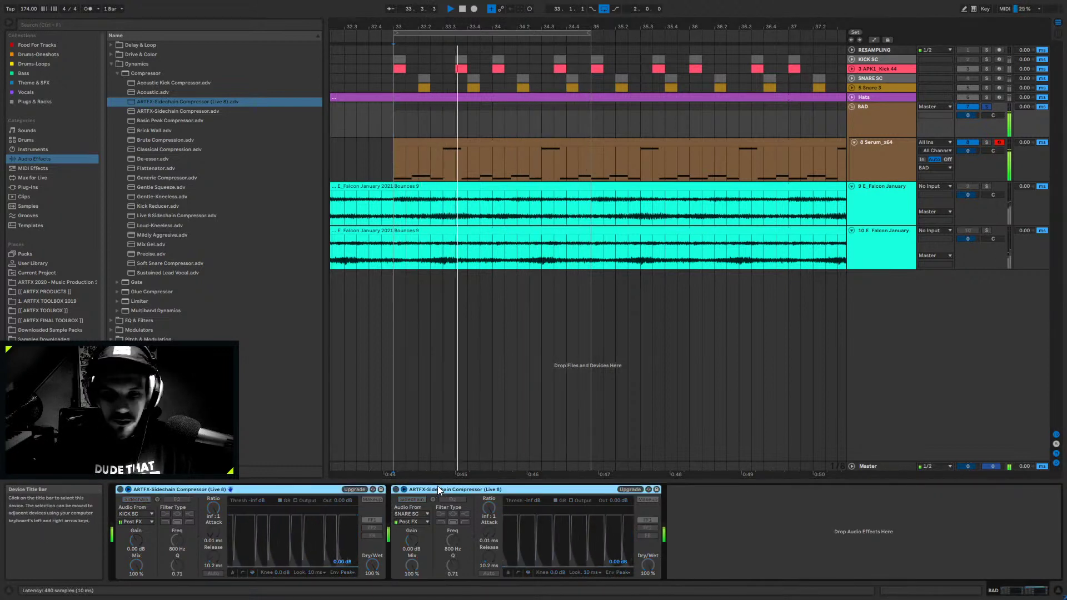
key("space")
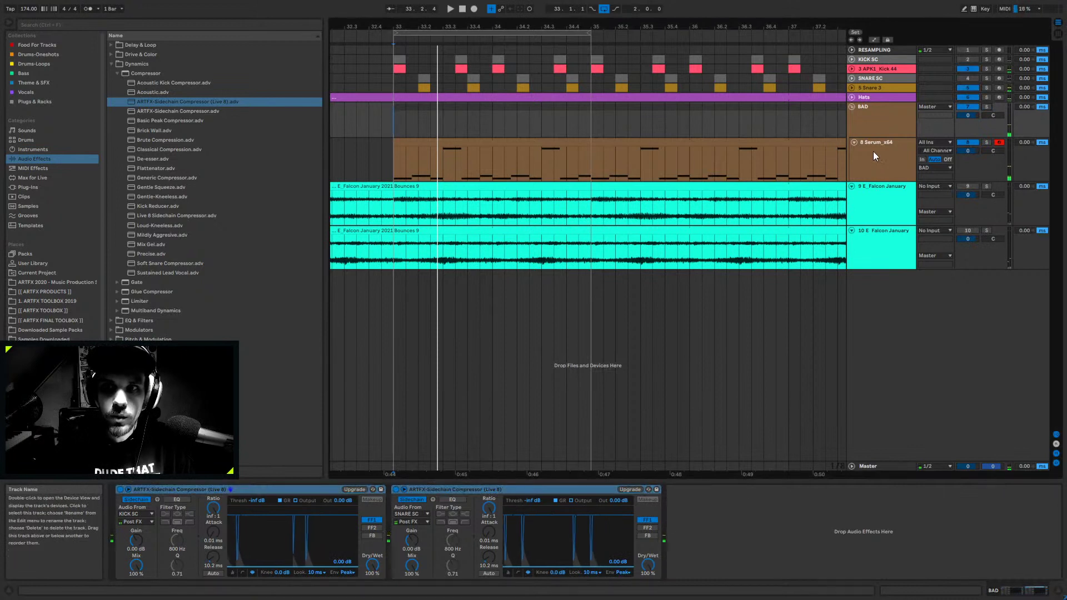
- Rename the group track as BASS
left_click(861, 114)
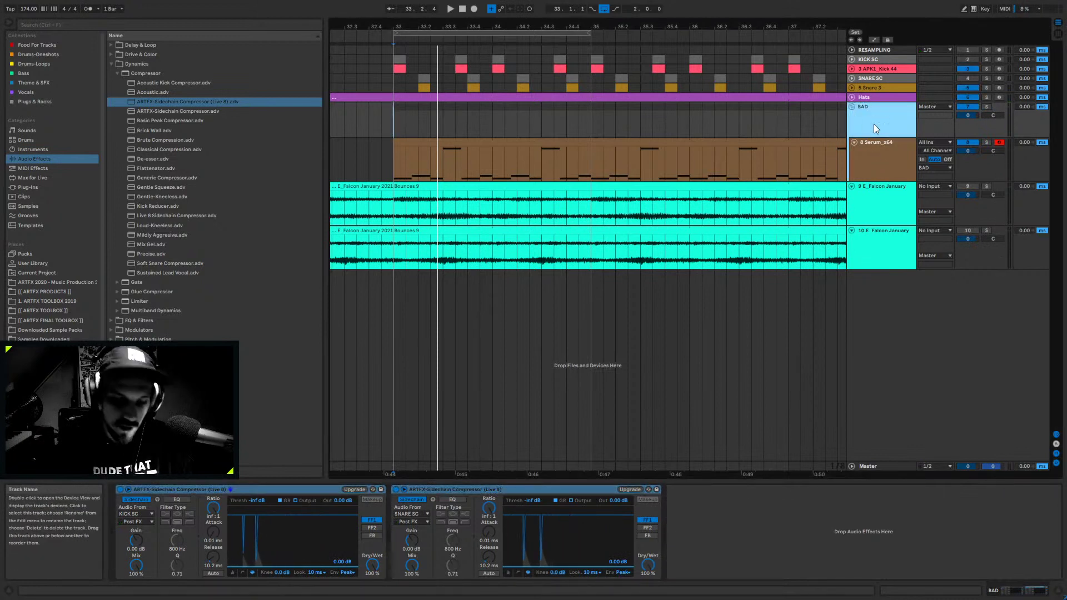
key("ctrl+r")
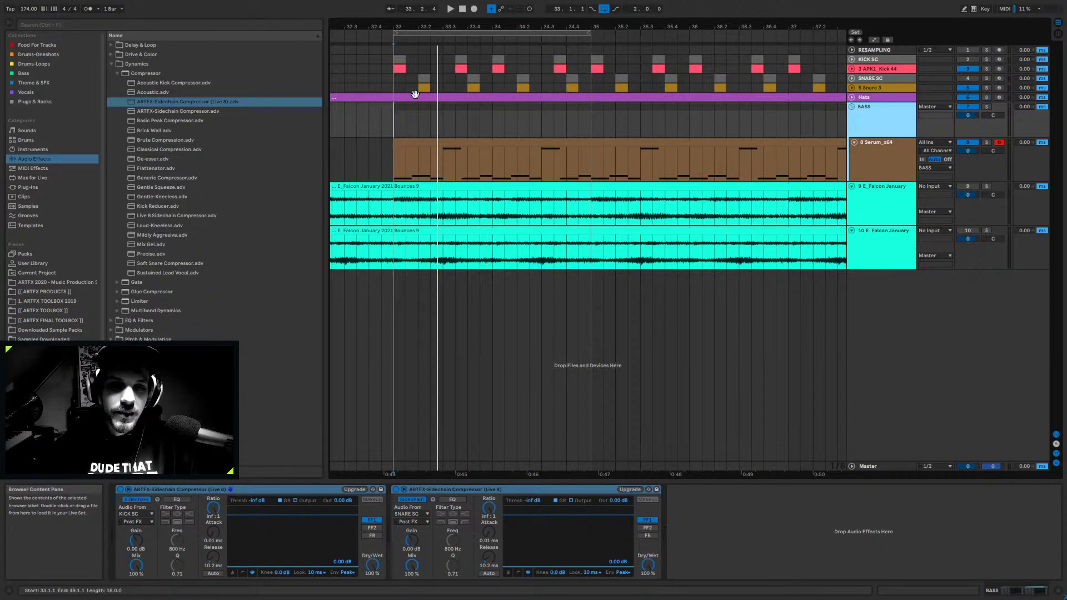
- Fold the BASS group and both E_Falcon January audio tracks
left_click_drag(460, 26, 459, 41)
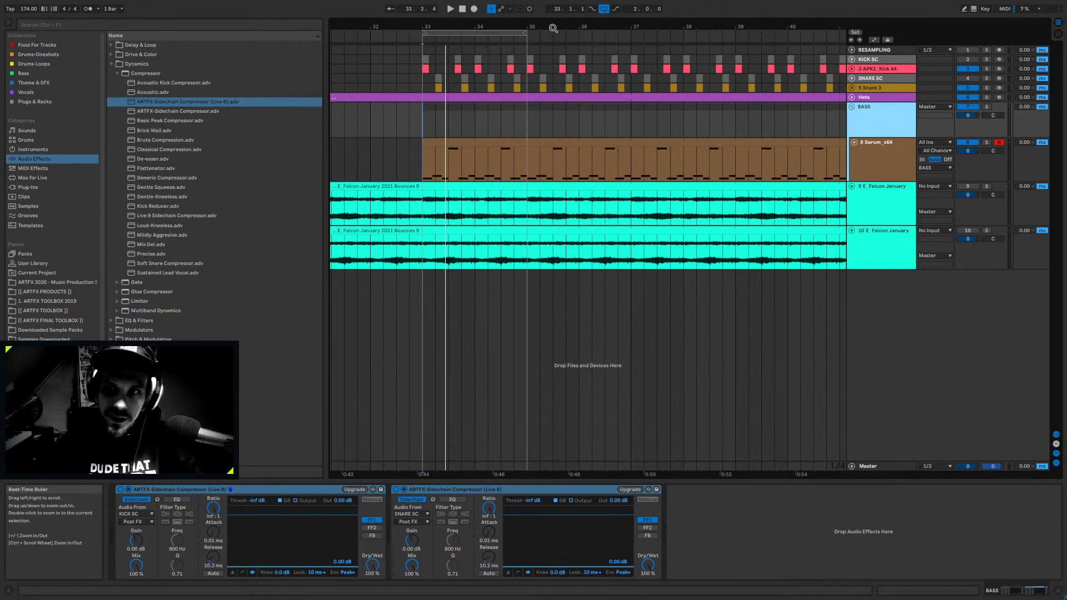
left_click(861, 146)
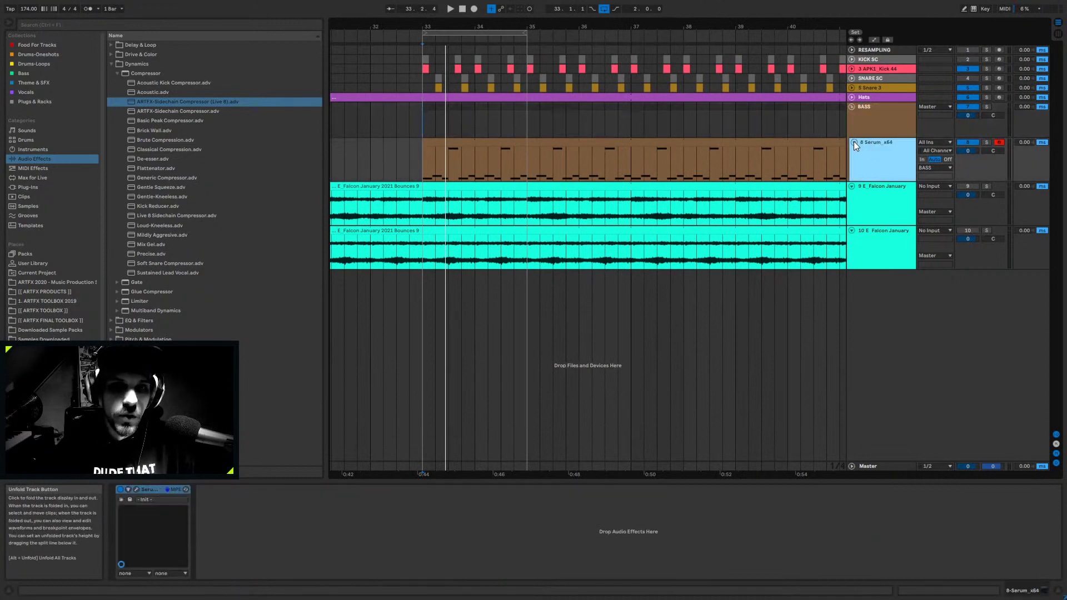
left_click(852, 106)
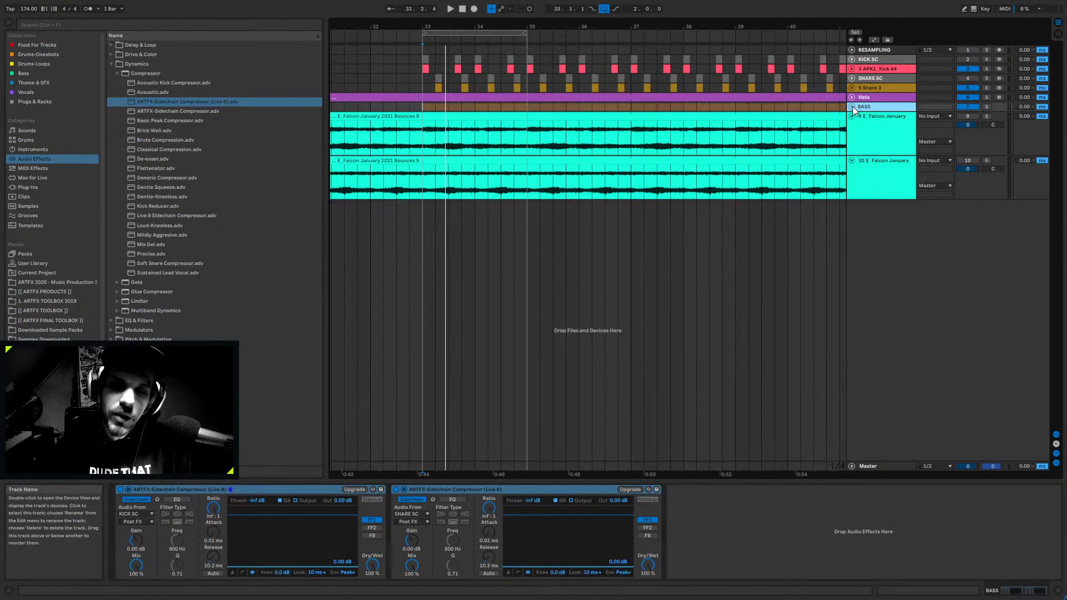
left_click(859, 121)
left_click(852, 116)
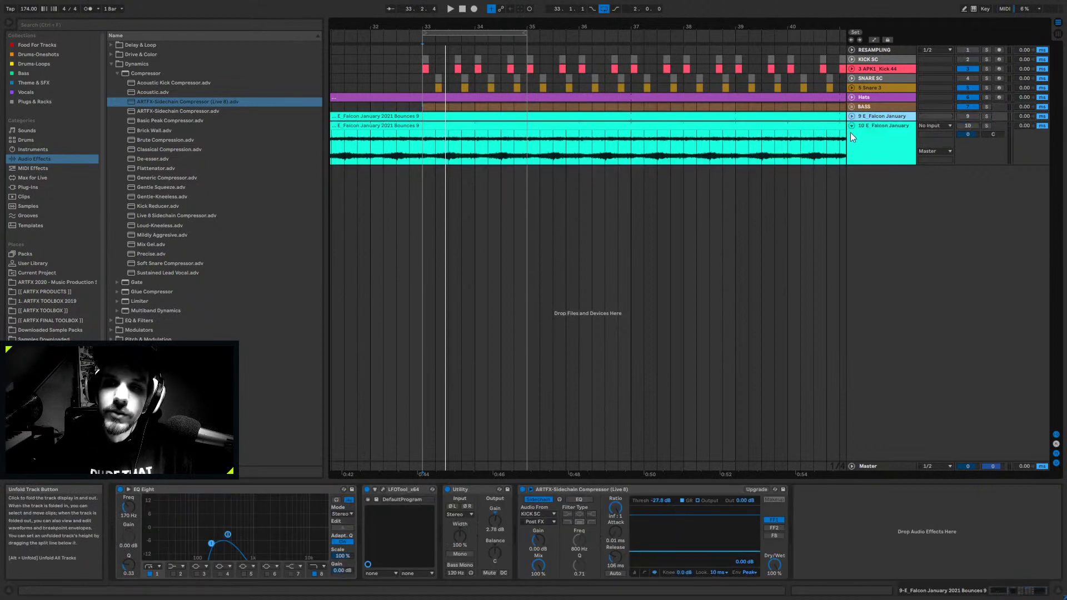
left_click(852, 125)
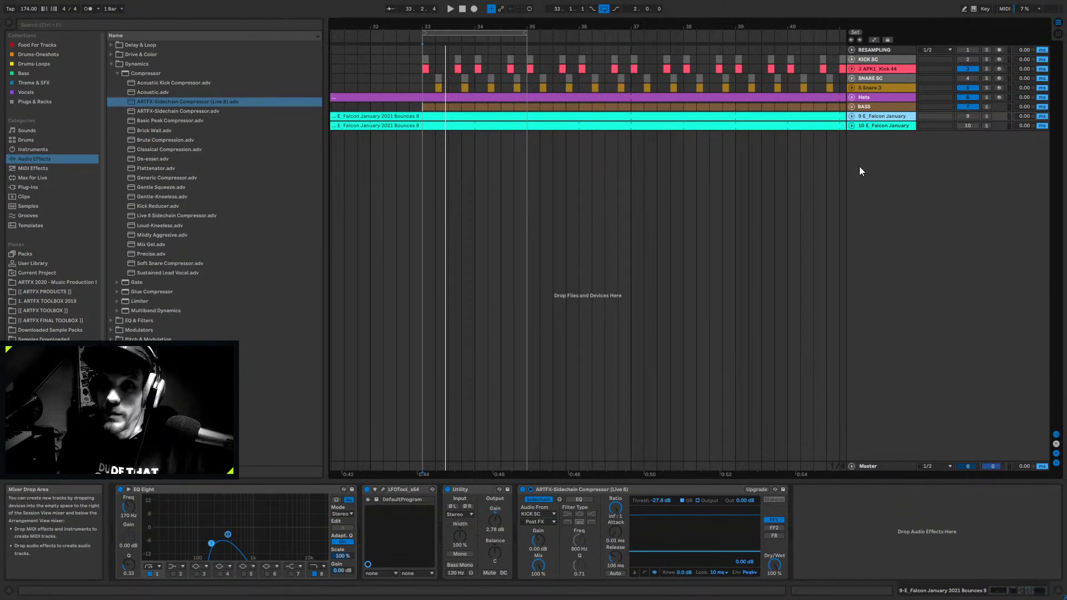
- Play the bass over the drums from 33.1.1, then unfold the BASS group and select the Serum clip
key("space")
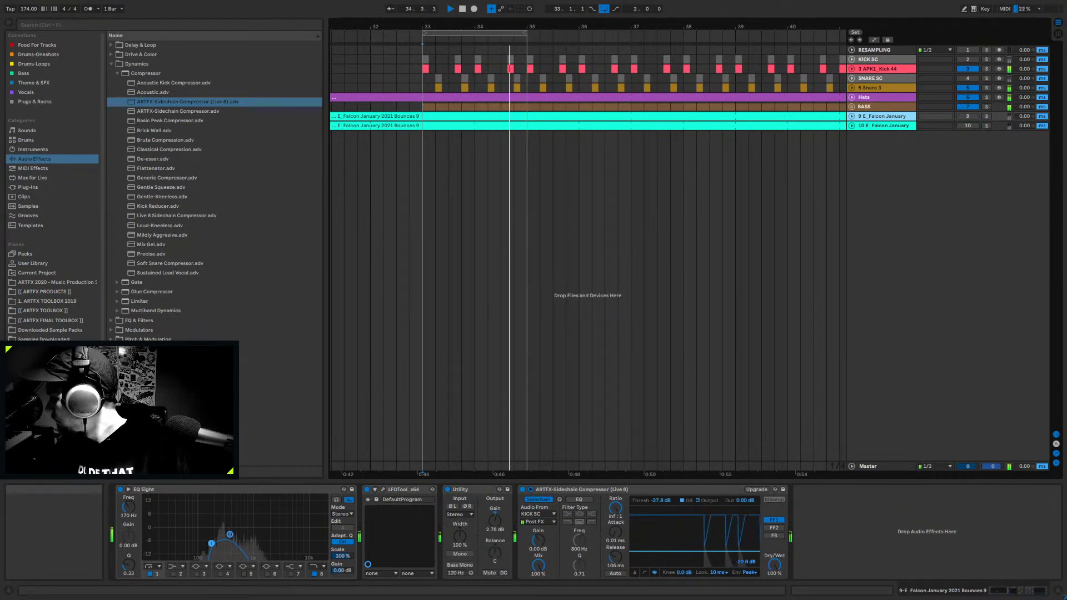
key("space")
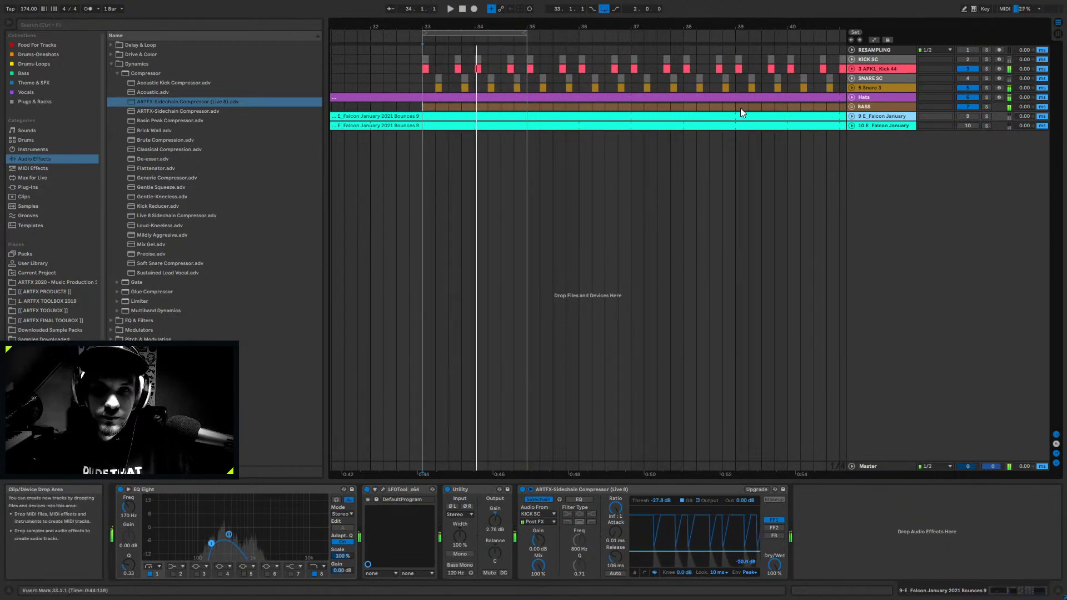
left_click(851, 106)
left_click(611, 161)
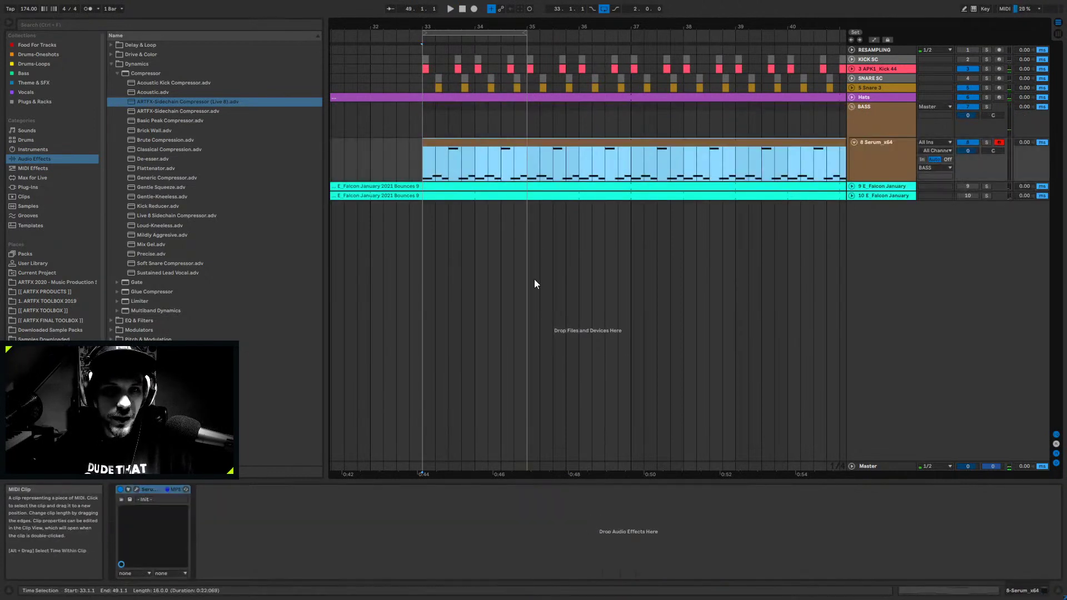
- Shorten the Serum part to end at bar 41 and loop playback over bars 33 to 41
left_click_drag(527, 161, 434, 161)
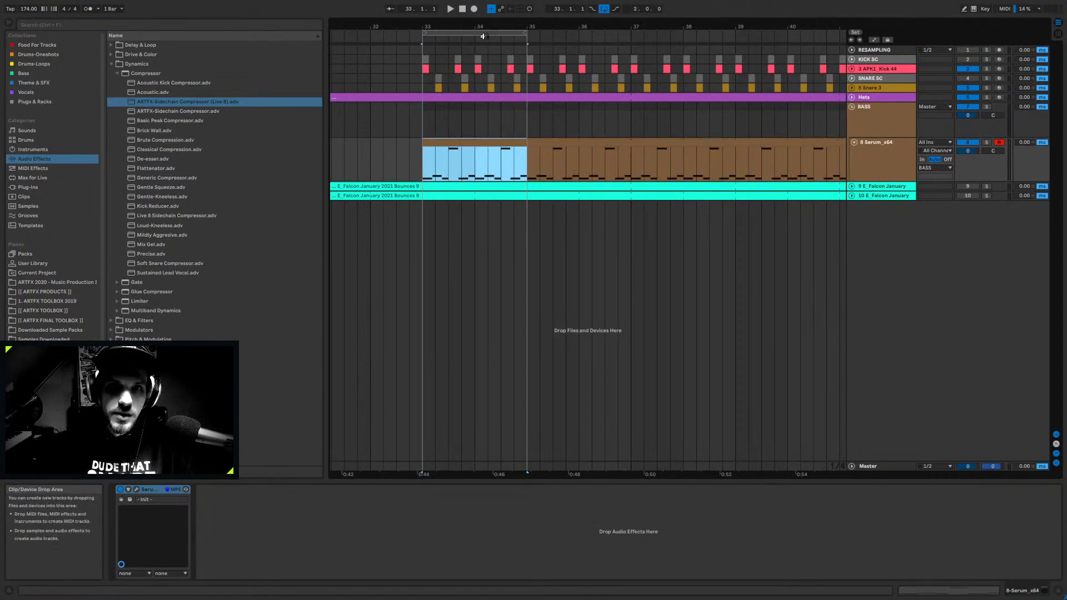
left_click_drag(417, 29, 413, 26)
key("Right")
key("Right")
key("Right")
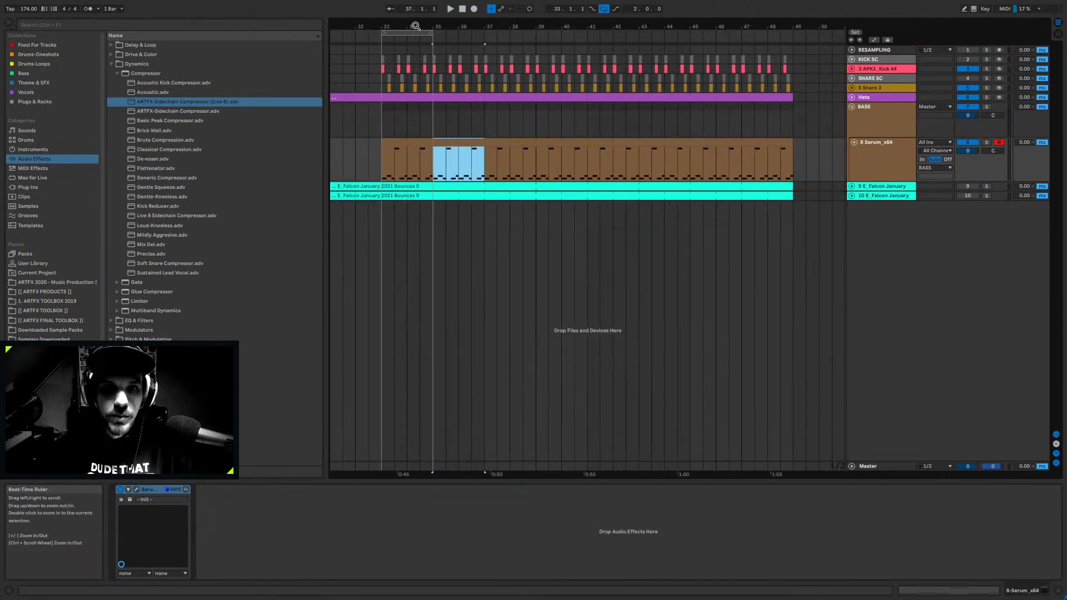
left_click_drag(589, 154, 402, 149)
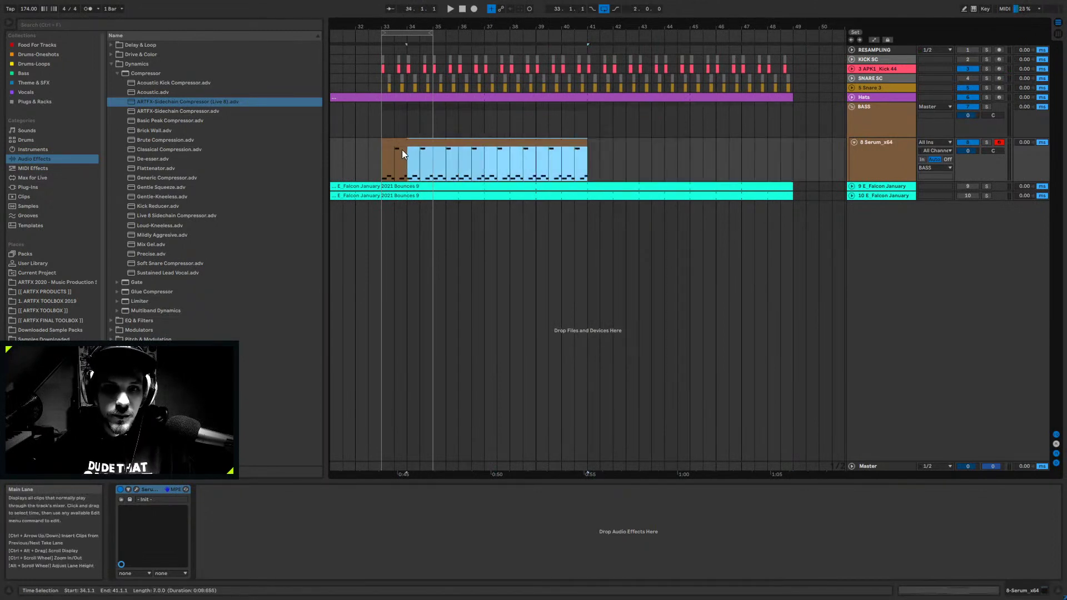
key("space")
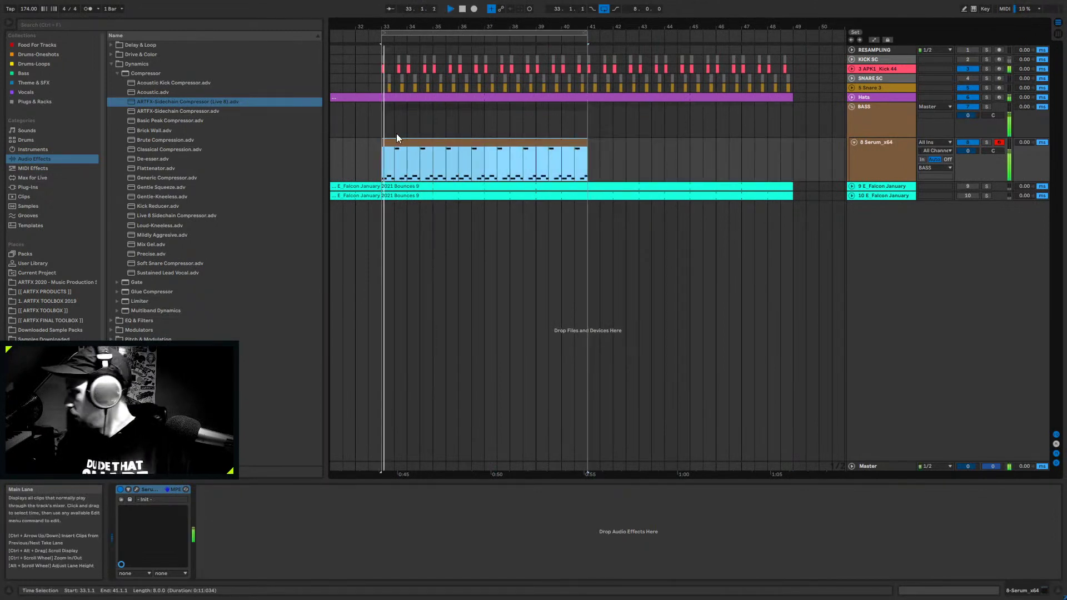
- Try transposing the last F0 note of the one-bar Serum pattern up an octave to F1
left_click(425, 147, "shift")
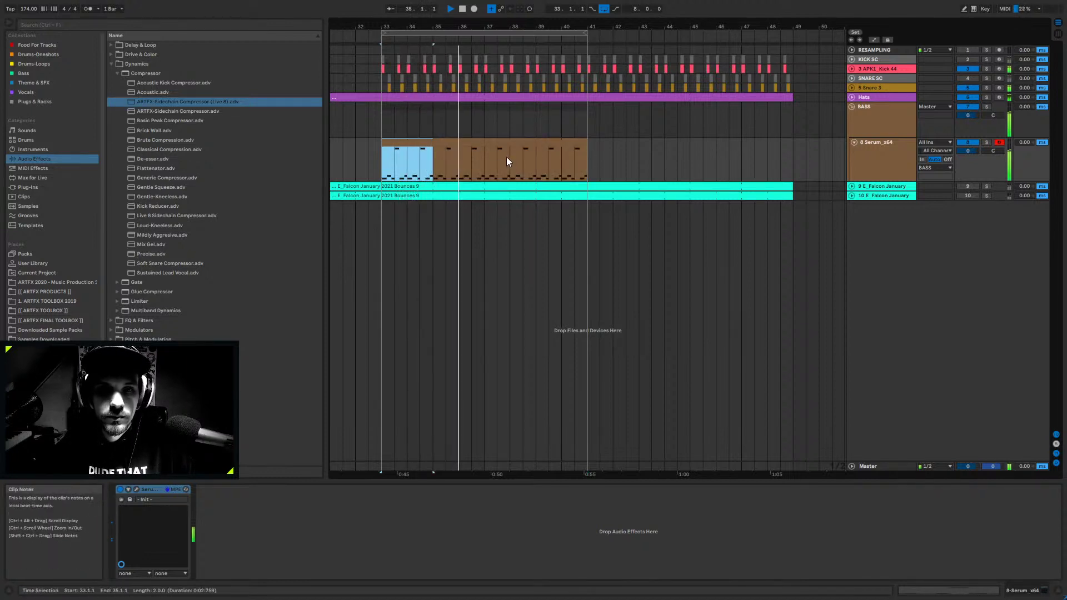
left_click_drag(492, 162, 434, 163)
key("space")
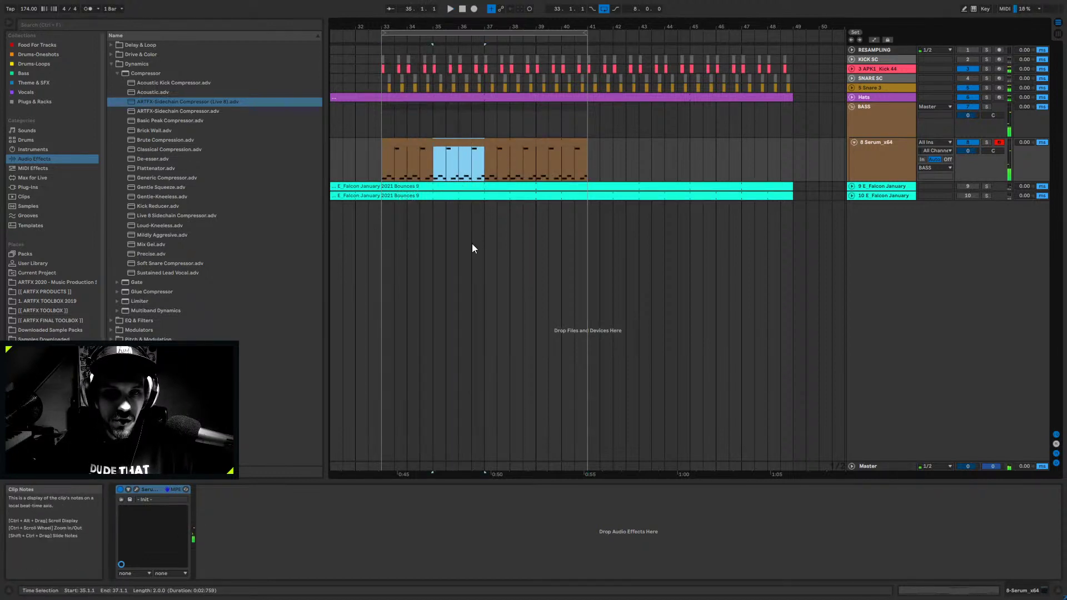
left_click(453, 138)
double_click(453, 140)
left_click(990, 450)
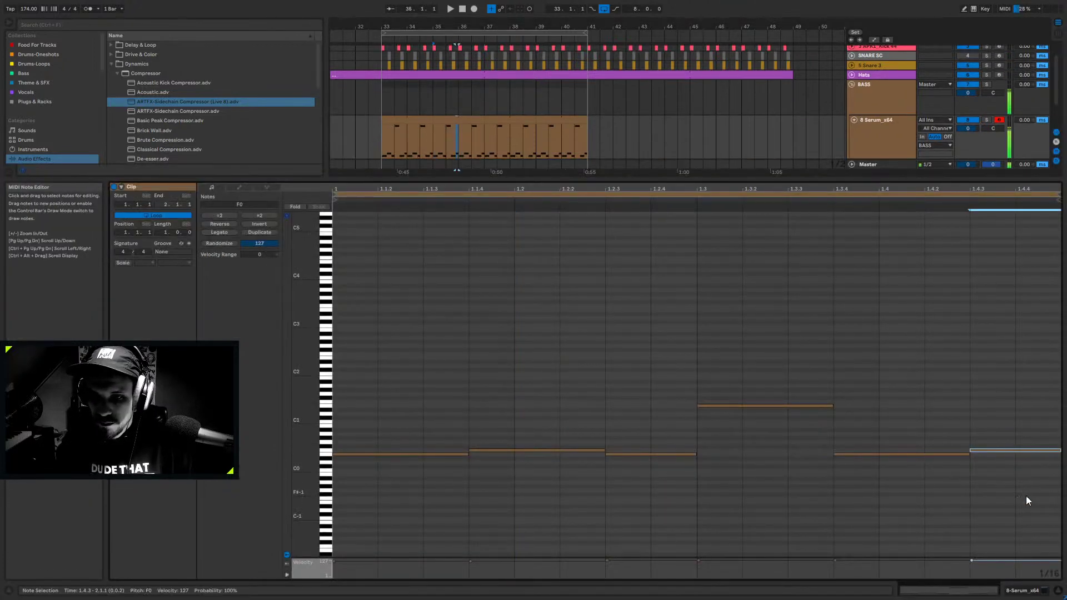
key("shift+Up")
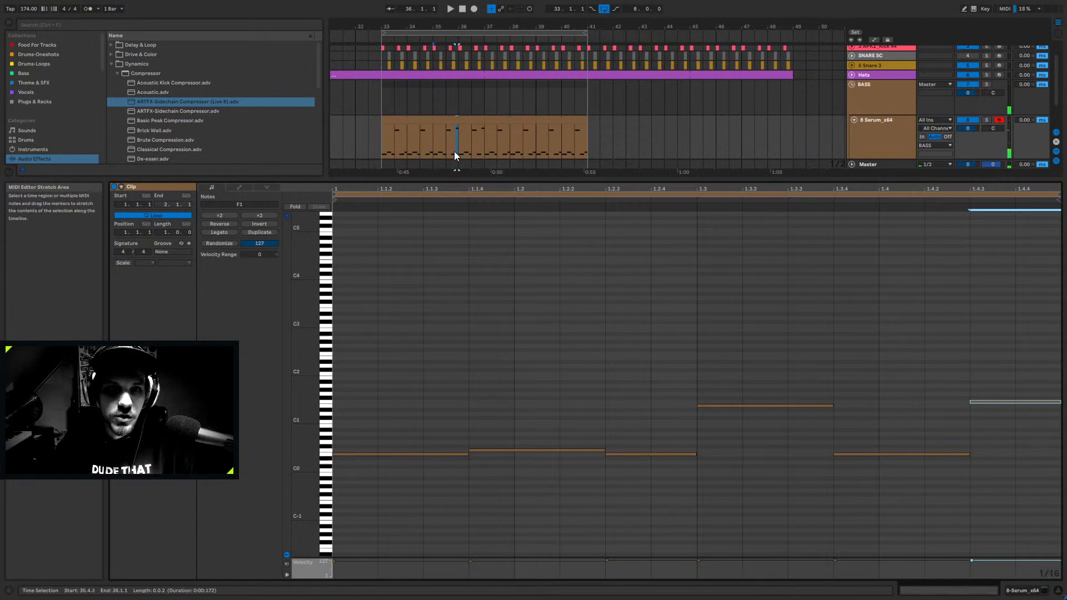
- Consolidate the Serum part from bar 33 to 37 and transpose its last note up an octave to F1
left_click(472, 118)
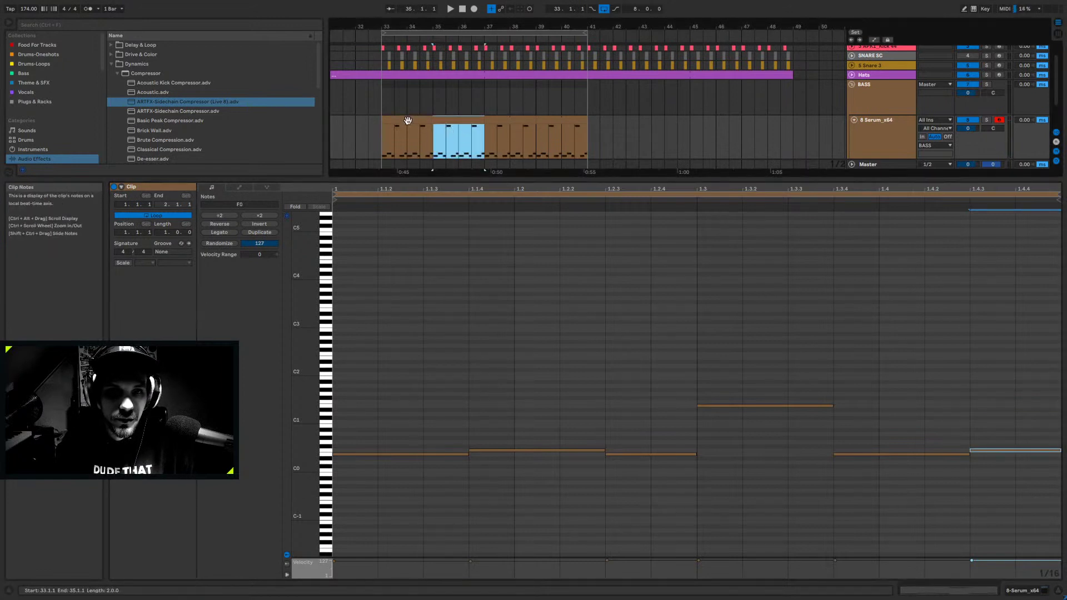
left_click(408, 120, "shift")
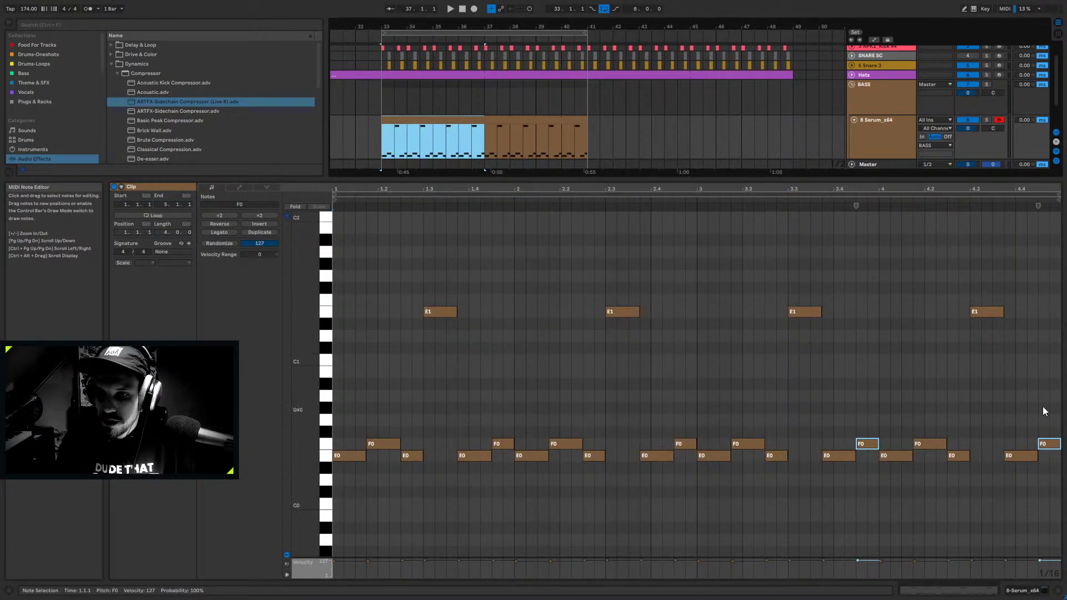
left_click(483, 139)
key("shift+Up")
key("space")
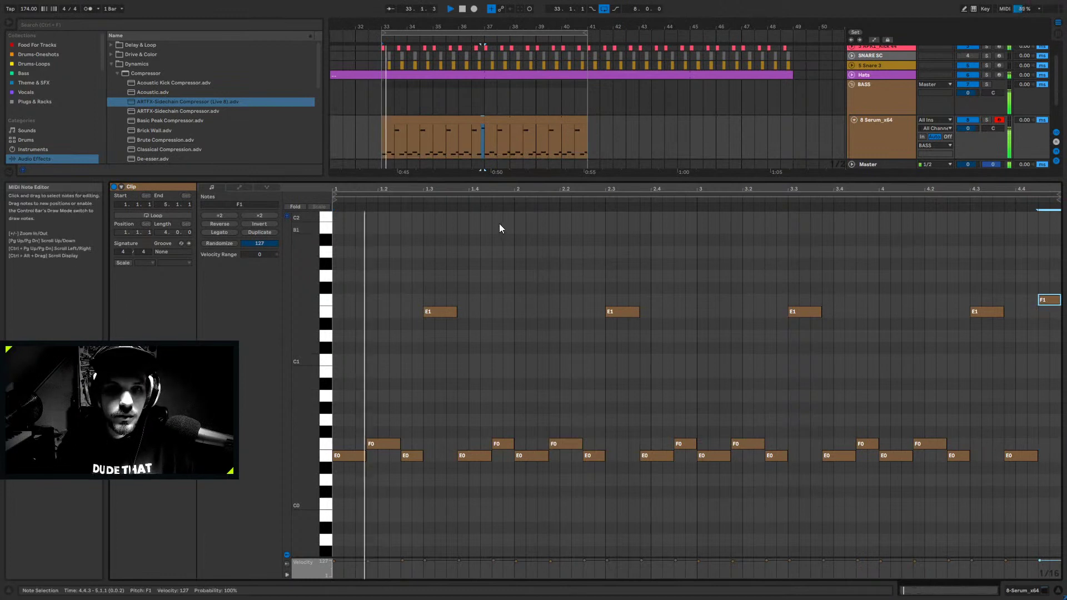
- Turn on looping for the four-bar Serum clip and extend it to bar 41
left_click(476, 116)
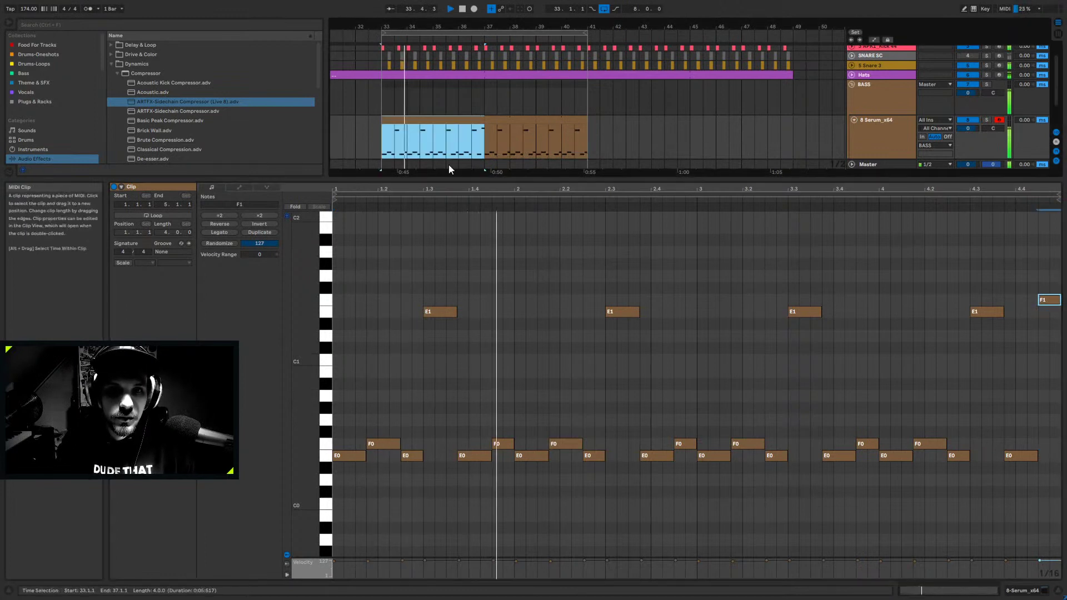
left_click(156, 215)
left_click_drag(476, 117, 585, 125)
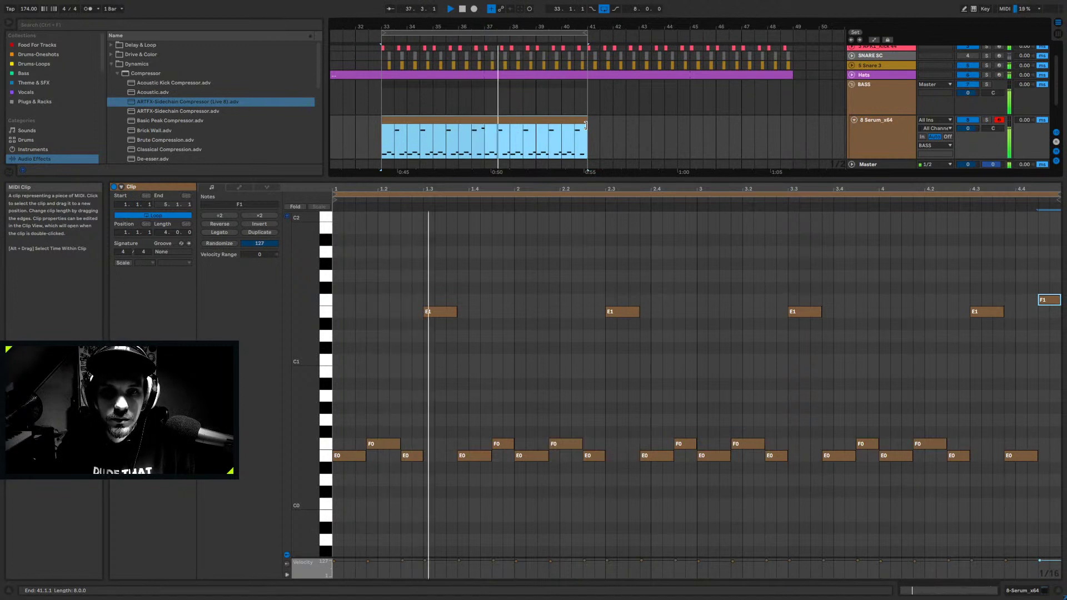
- Open Serum and reshape the NOTE modulation curve into a steep rise ending in a flat top
left_click(1025, 590)
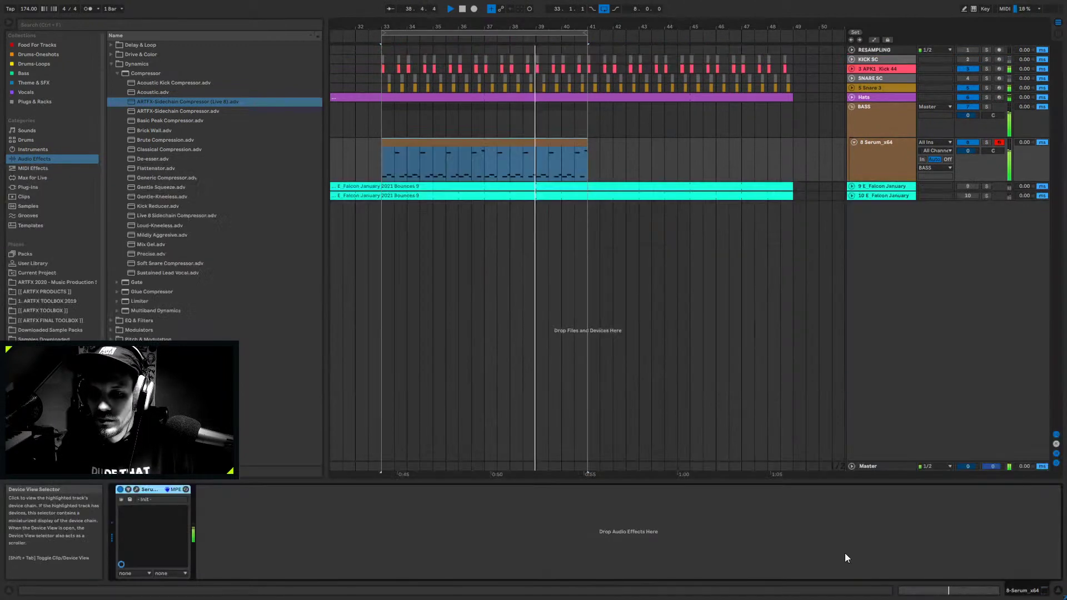
left_click(136, 489)
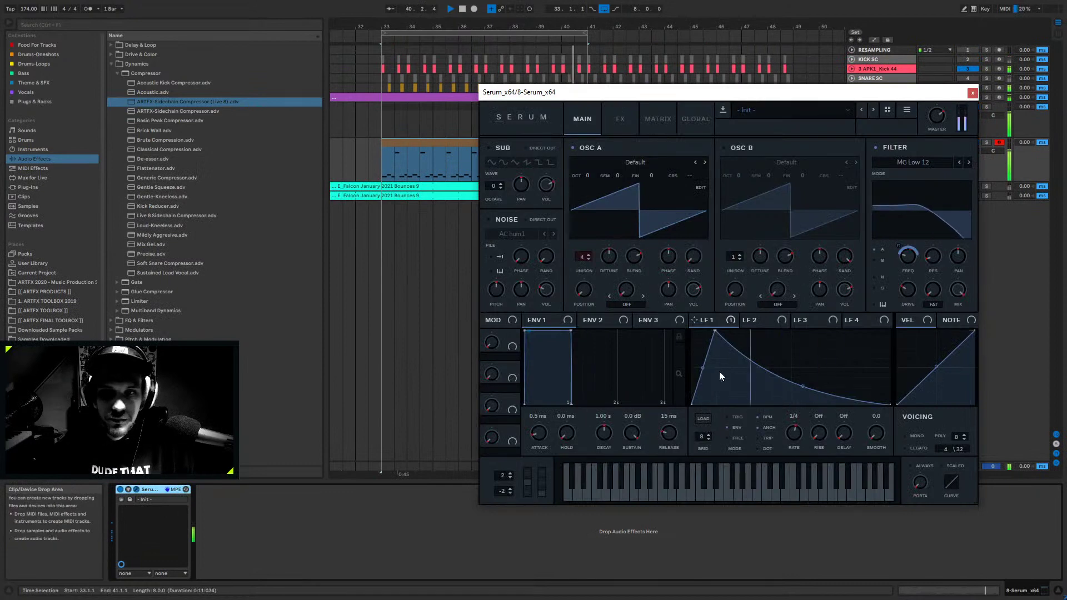
left_click_drag(694, 320, 897, 249)
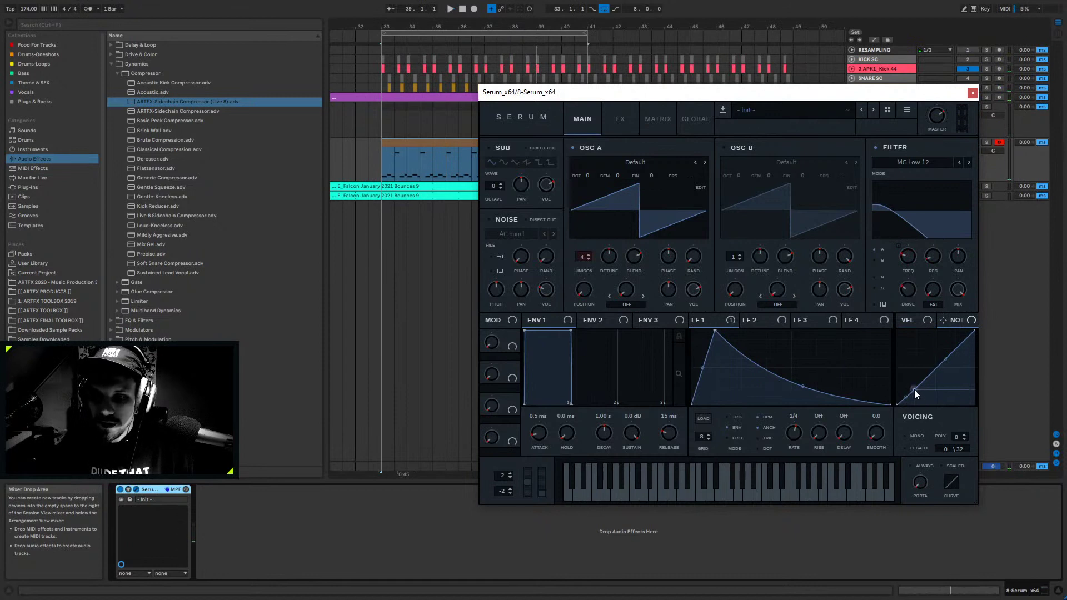
left_click_drag(916, 389, 907, 428)
key("space")
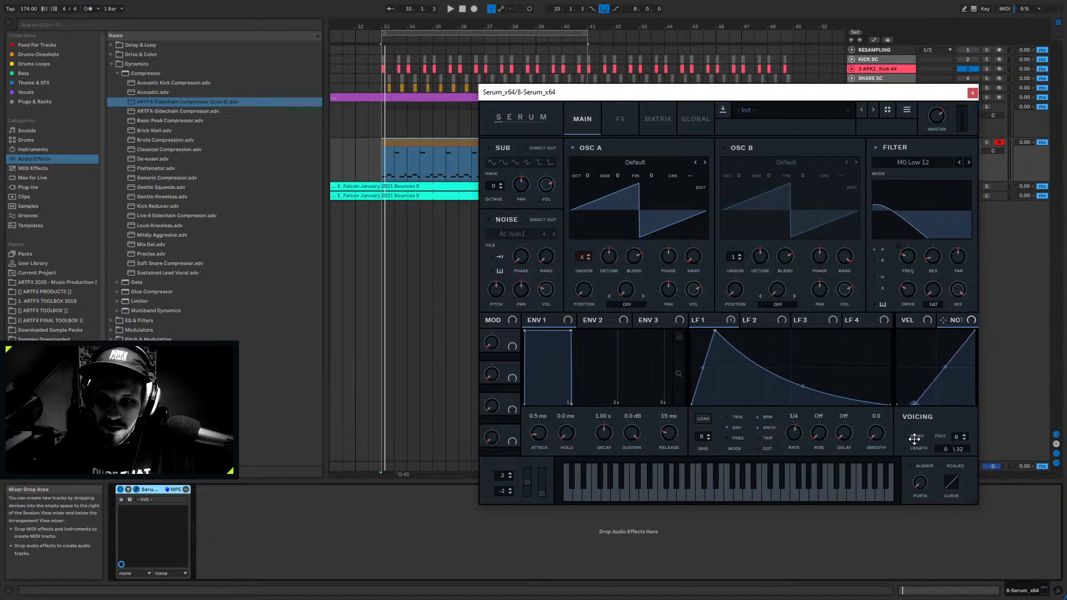
key("space")
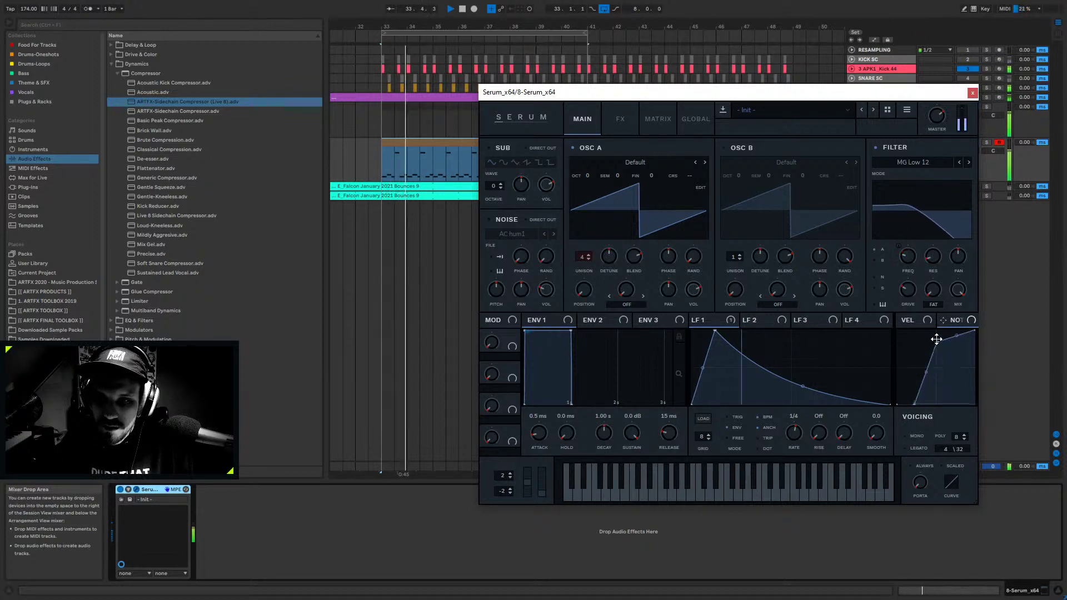
left_click_drag(974, 332, 925, 317)
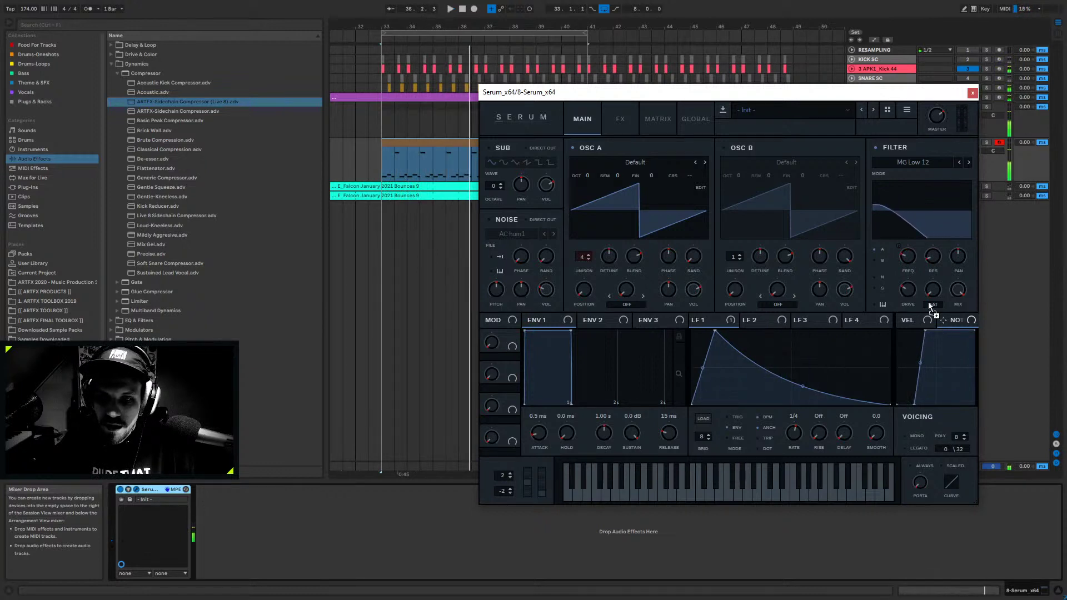
- Assign the NOTE modulation to Serum's filter frequency, adjust it while listening, and close the plugin
left_click_drag(901, 245, 898, 272)
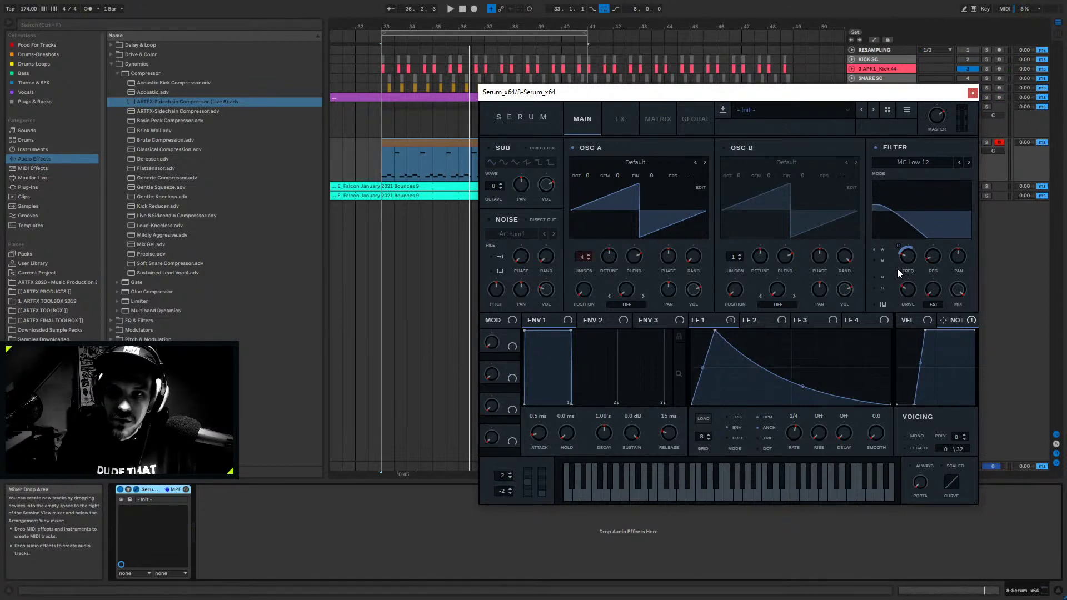
key("space")
left_click_drag(900, 250, 895, 255)
left_click(972, 94)
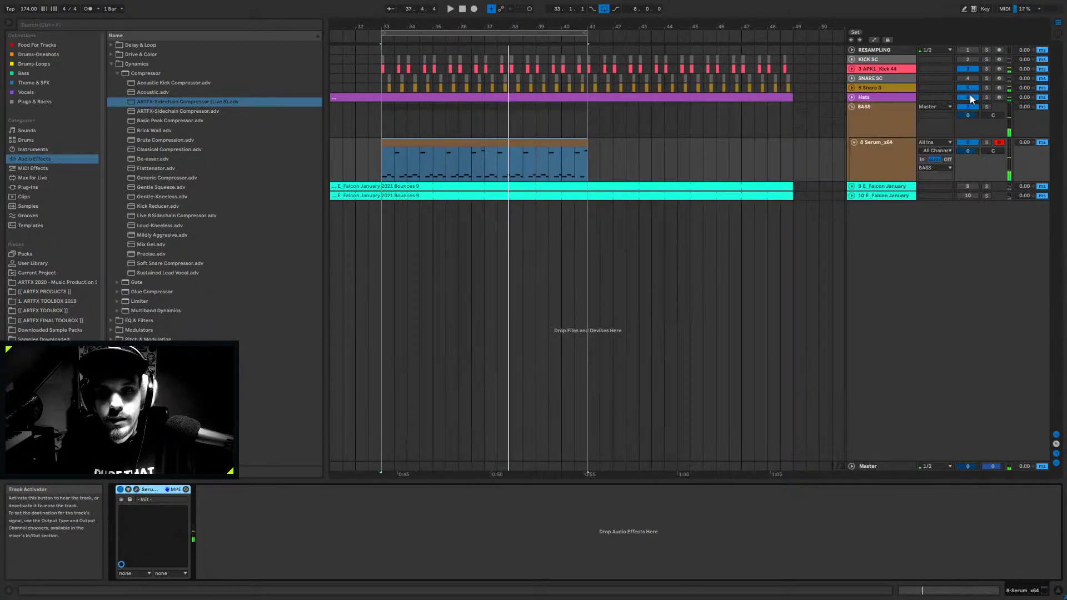
- Transpose the last note of the four-bar Serum clip down an octave to F0 and listen to the pattern
double_click(566, 147)
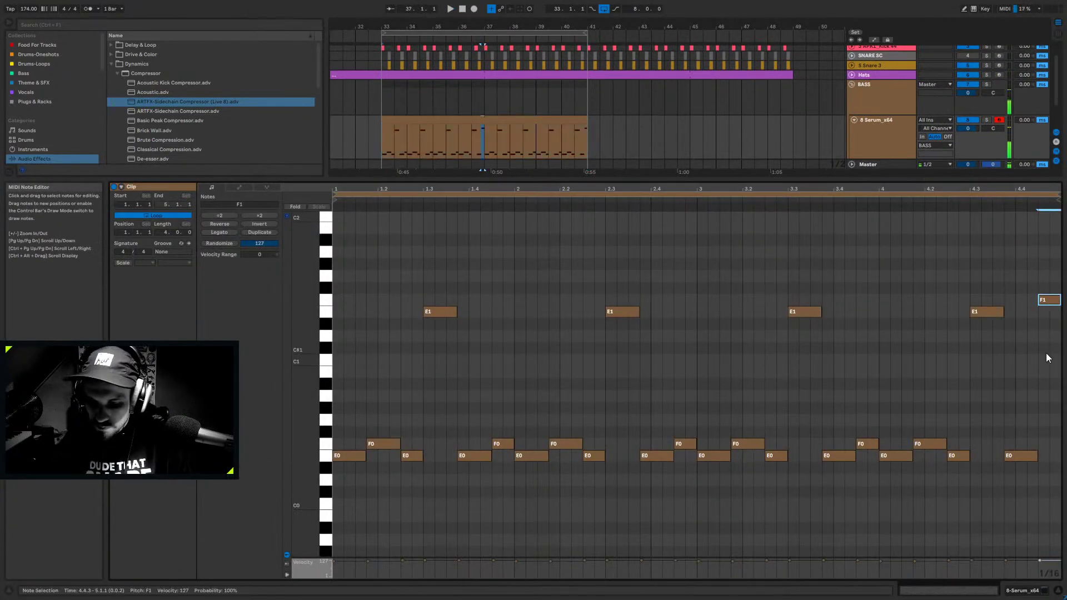
key("shift+Down")
key("space")
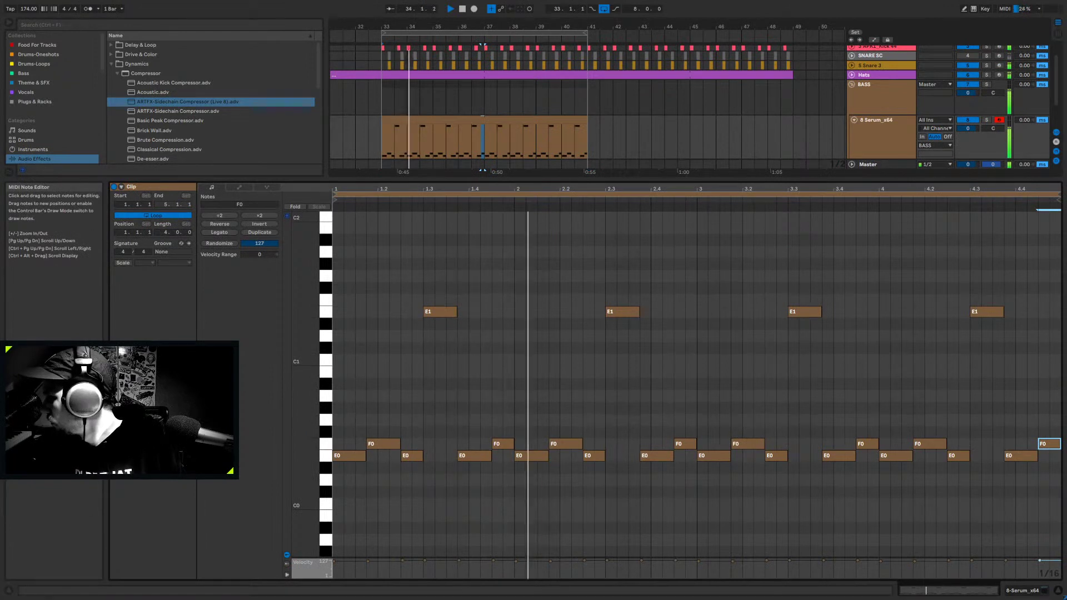
key("shift+Tab")
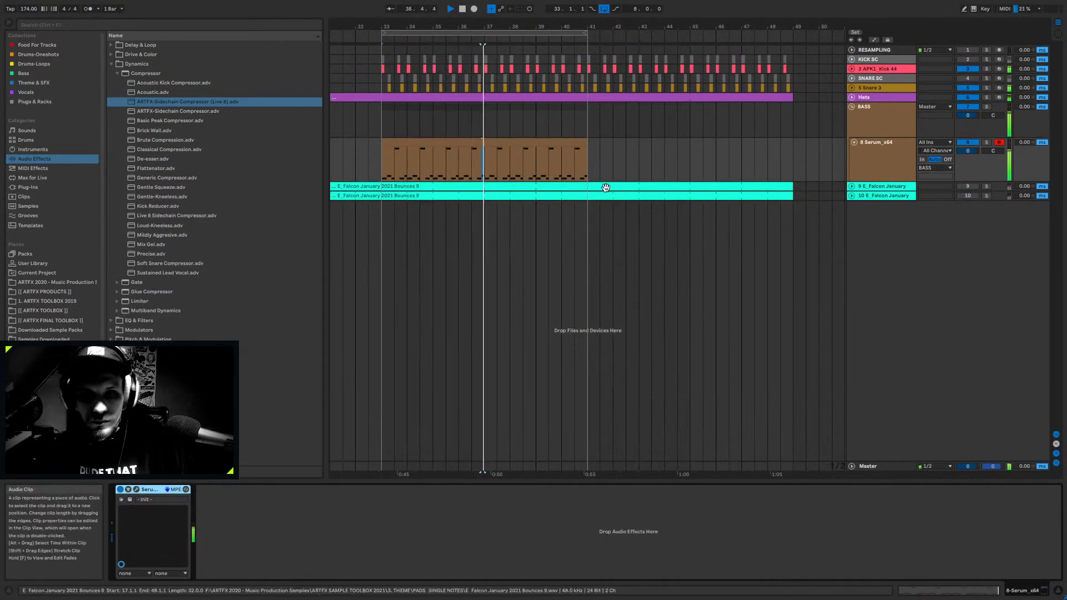
- Consolidate the Serum part from bar 33 to 41 into a single eight-bar clip and play it
double_click(464, 139)
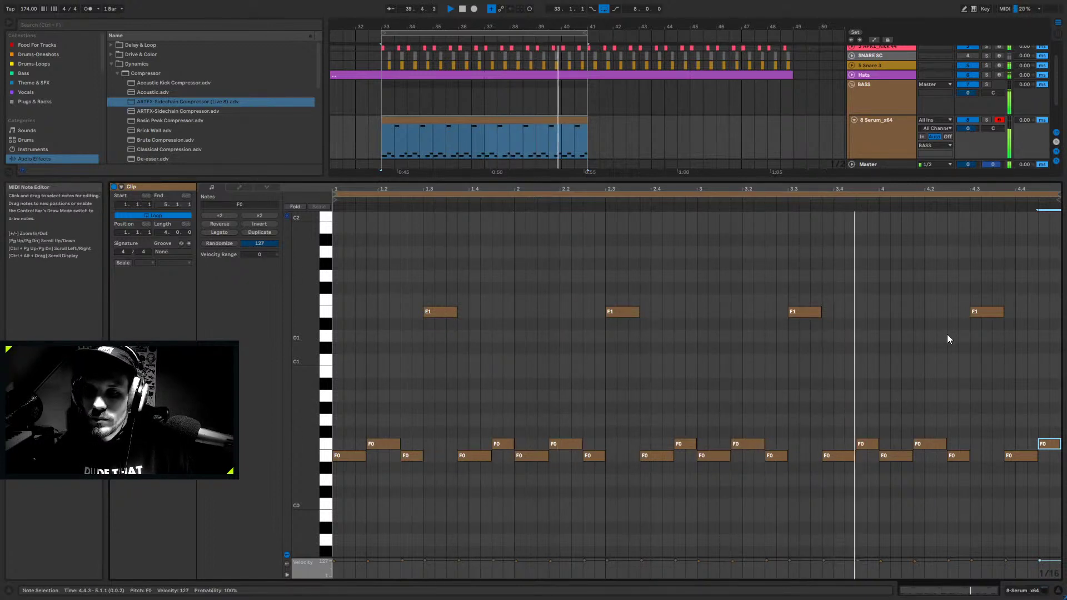
left_click(930, 444)
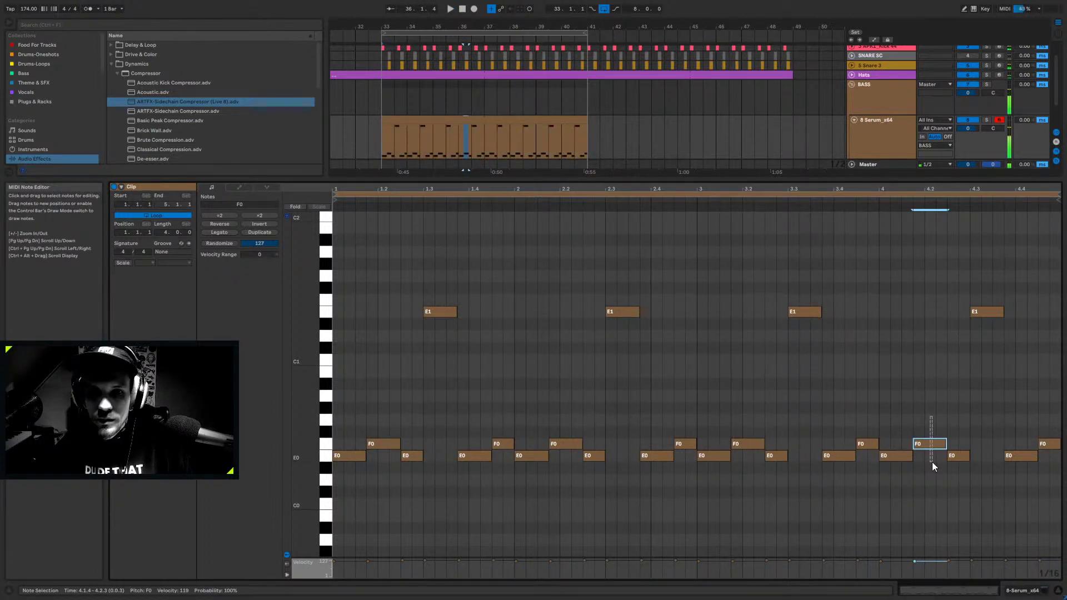
left_click(483, 118)
key("ctrl+d")
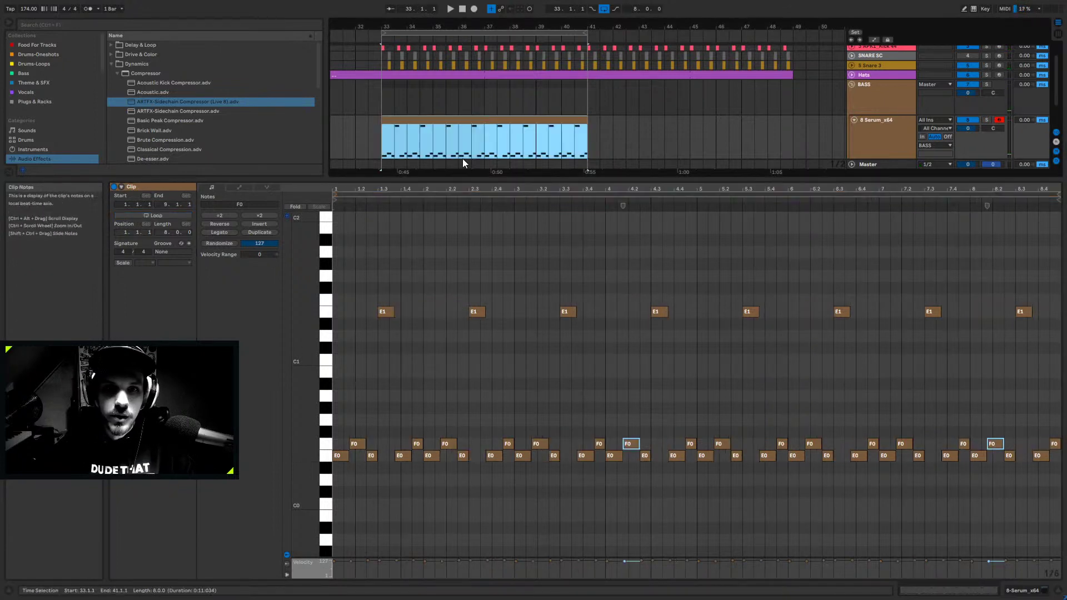
key("space")
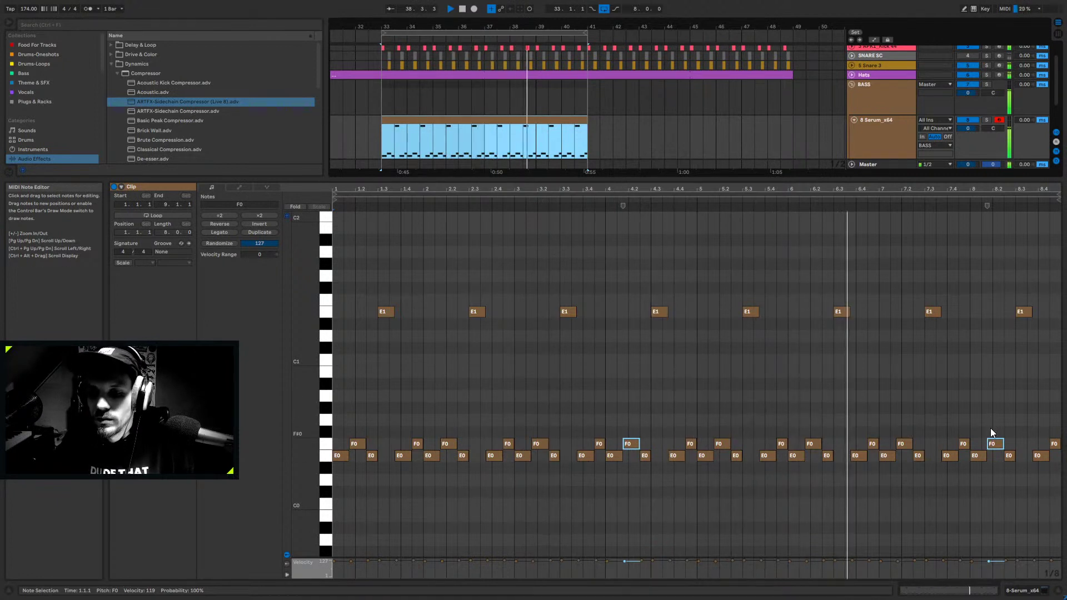
- Transpose the F0 note at 8.1.4 of the Serum clip up an octave to F1
left_click(994, 443)
key("shift+Up")
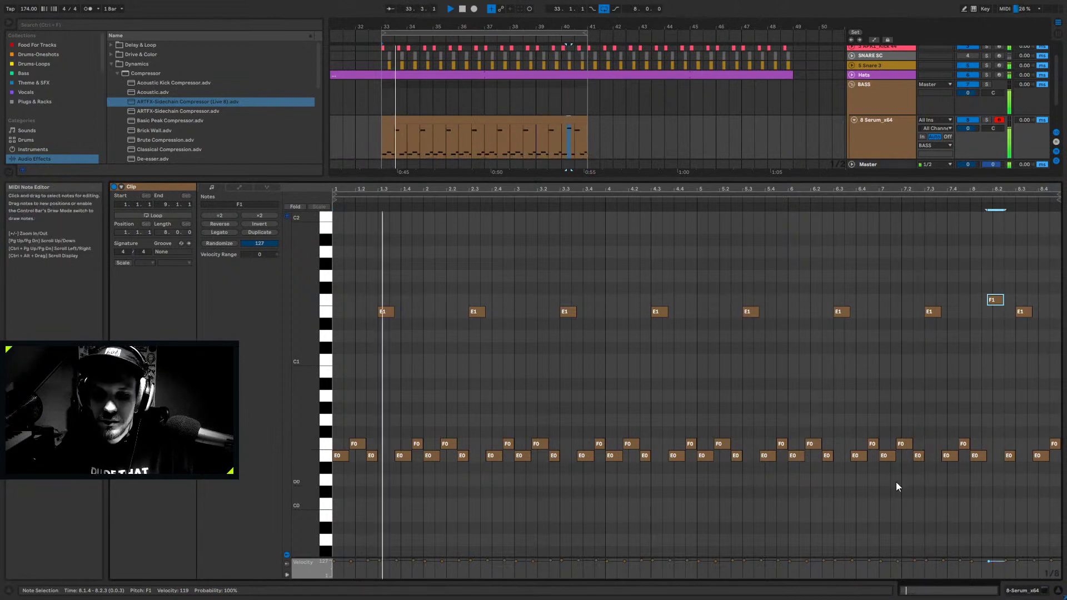
key("space")
key("shift+Tab")
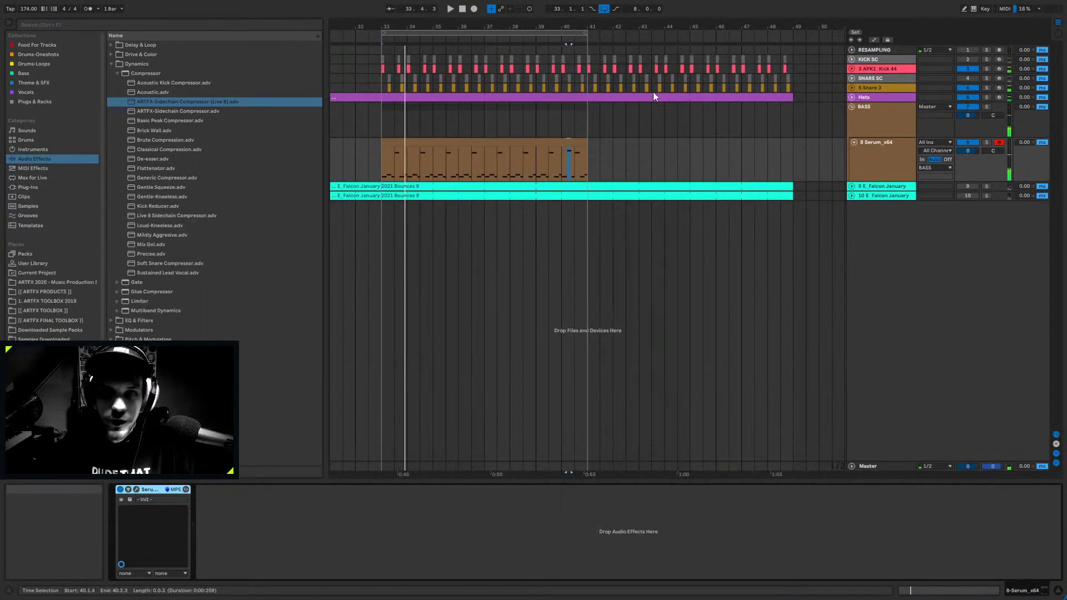
- Listen to the Serum bass line from 40.1.1 and select its whole eight-bar clip
left_click(557, 152)
key("space")
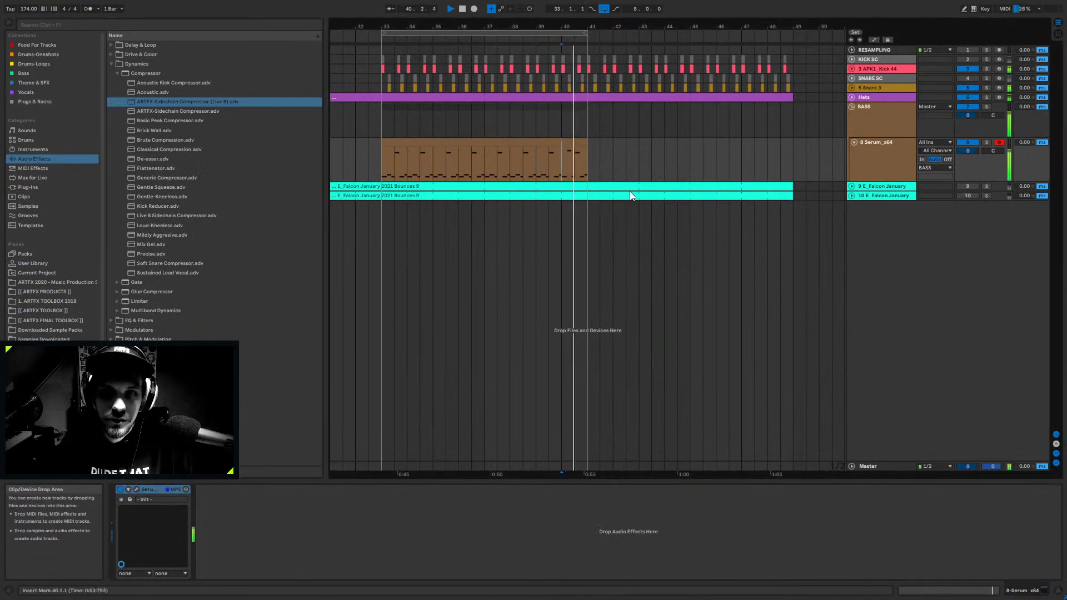
left_click(511, 139)
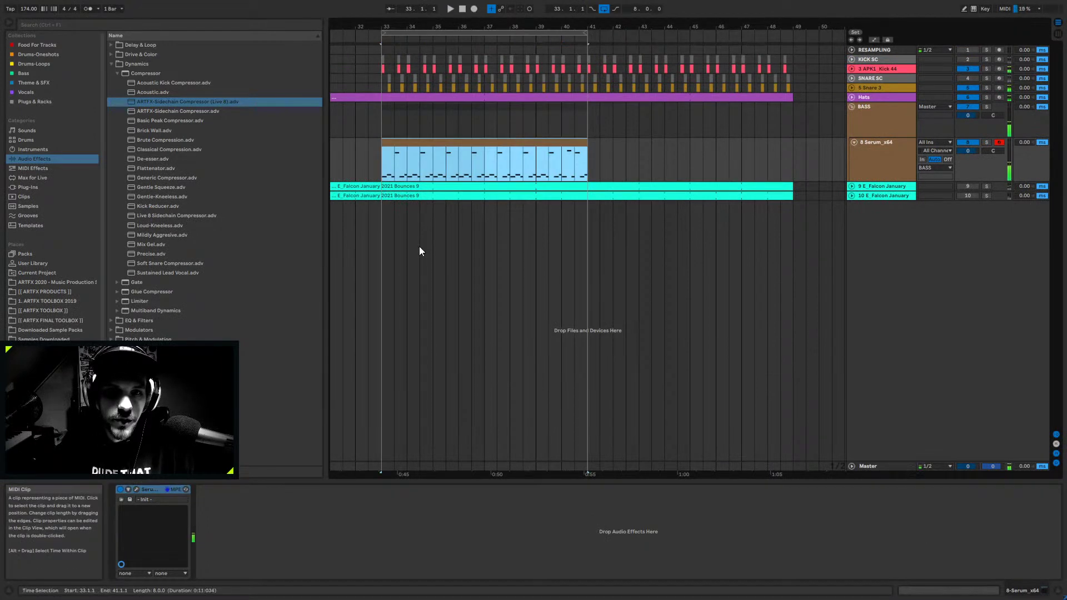
- Enable the compressor in Serum's effects rack and set its gain to about 16.2 dB while listening
key("space")
left_click(136, 488)
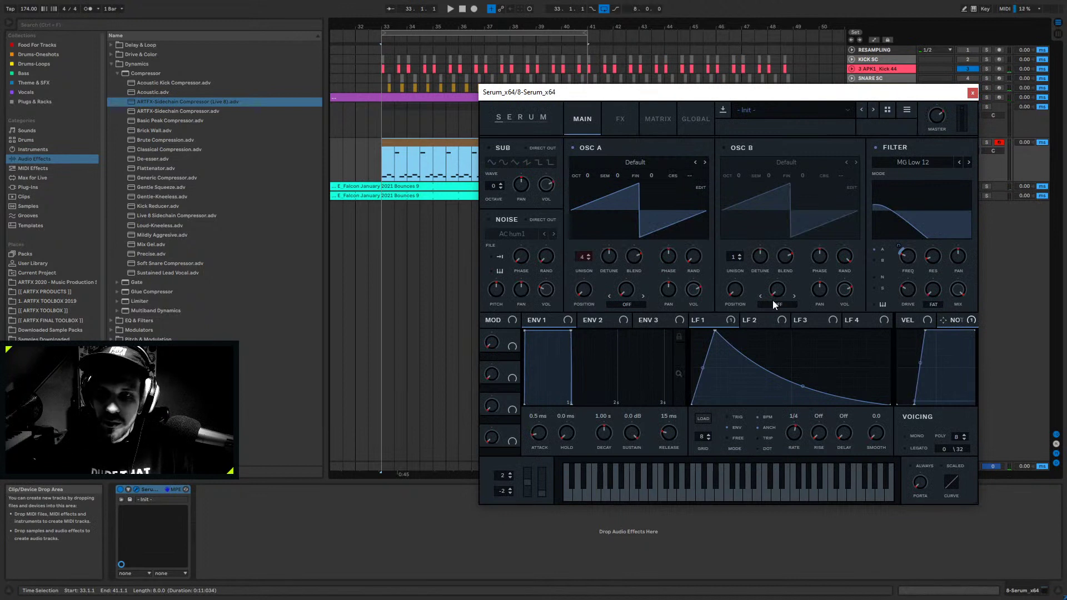
left_click(618, 119)
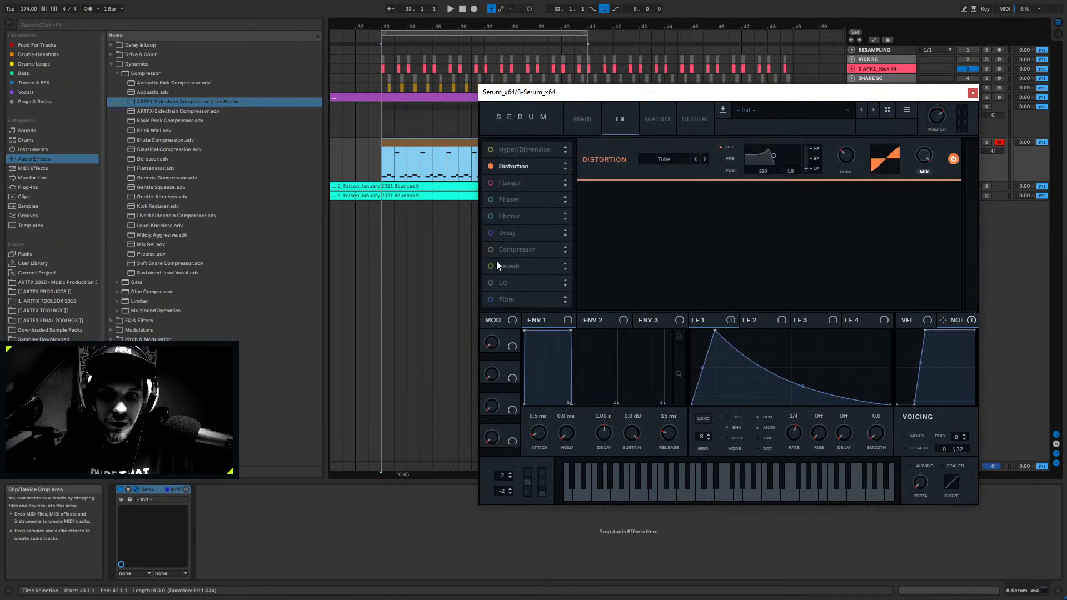
left_click(516, 250)
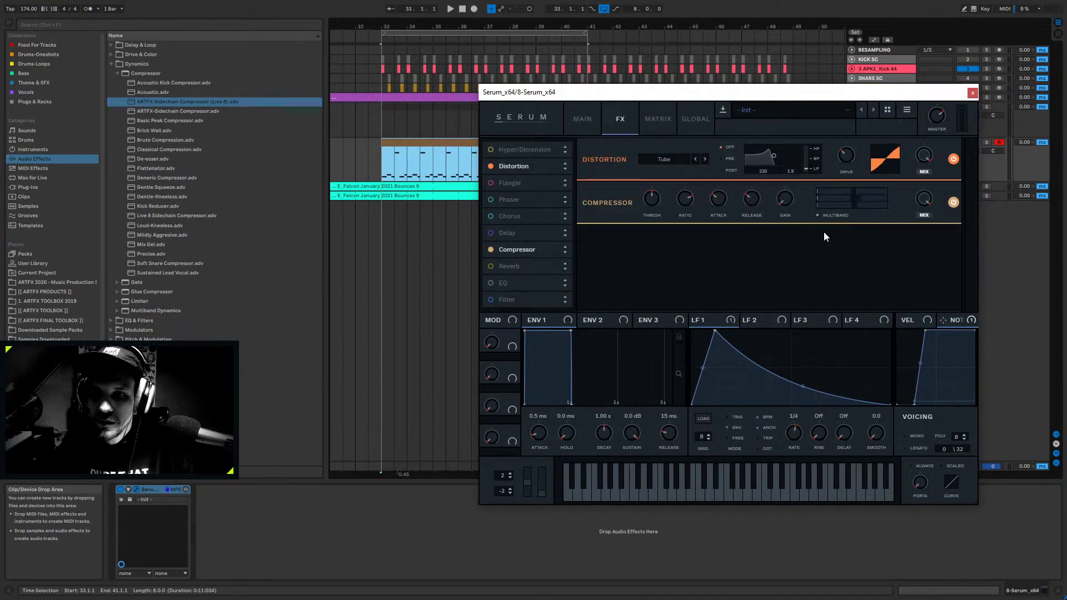
key("space")
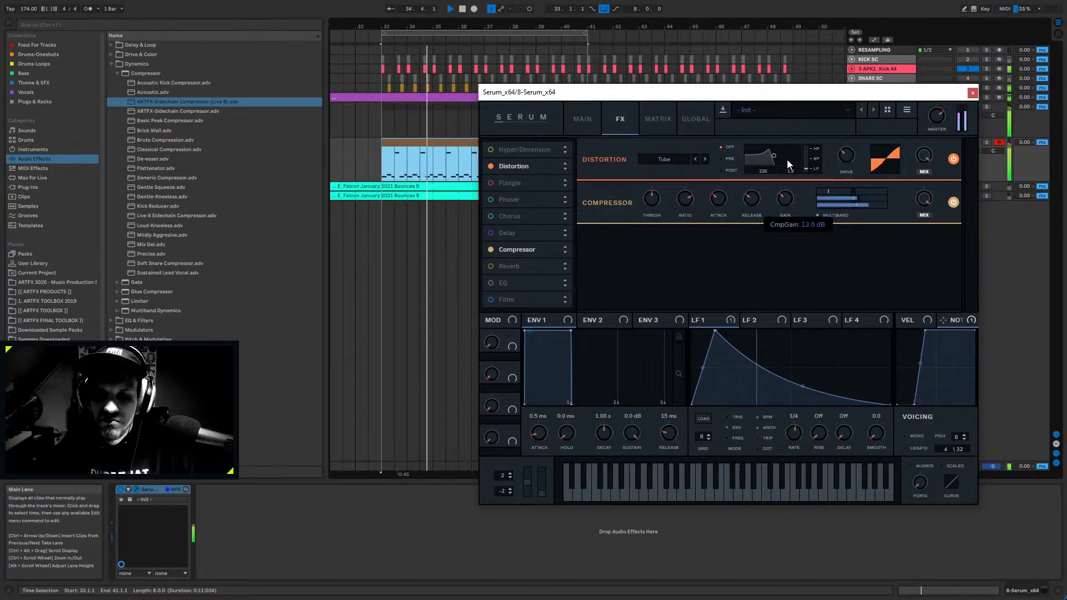
scroll(755, 198, "up", 4)
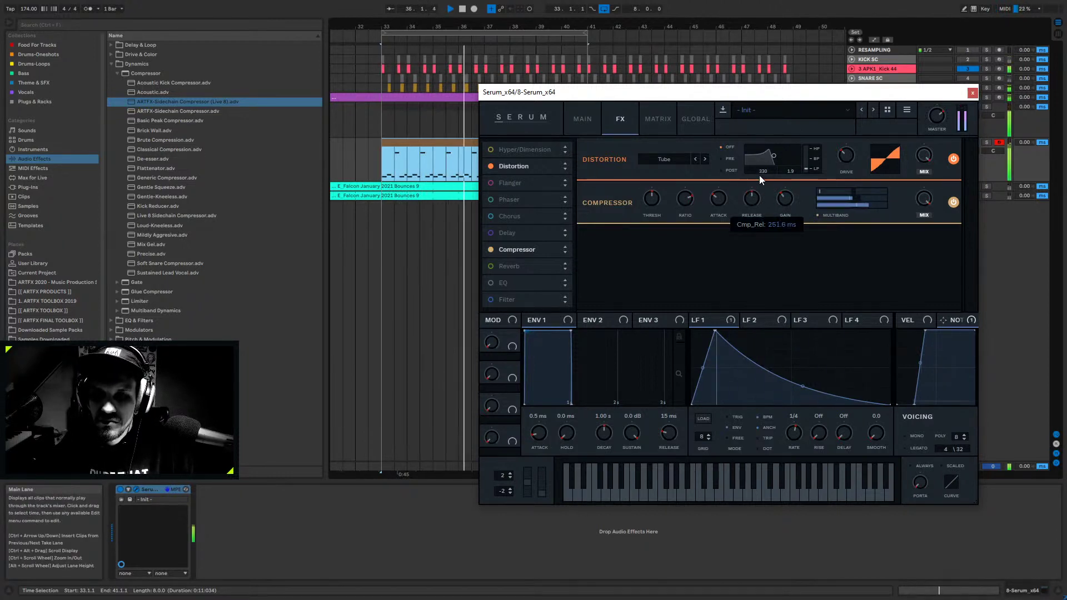
mouse_move(789, 211)
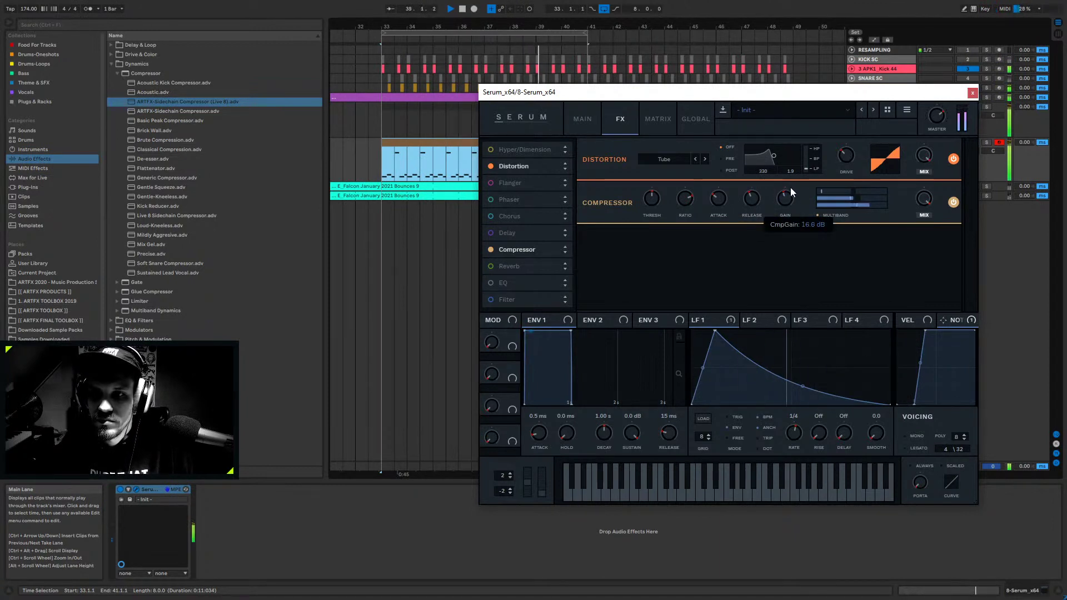
scroll(791, 191, "down", 2)
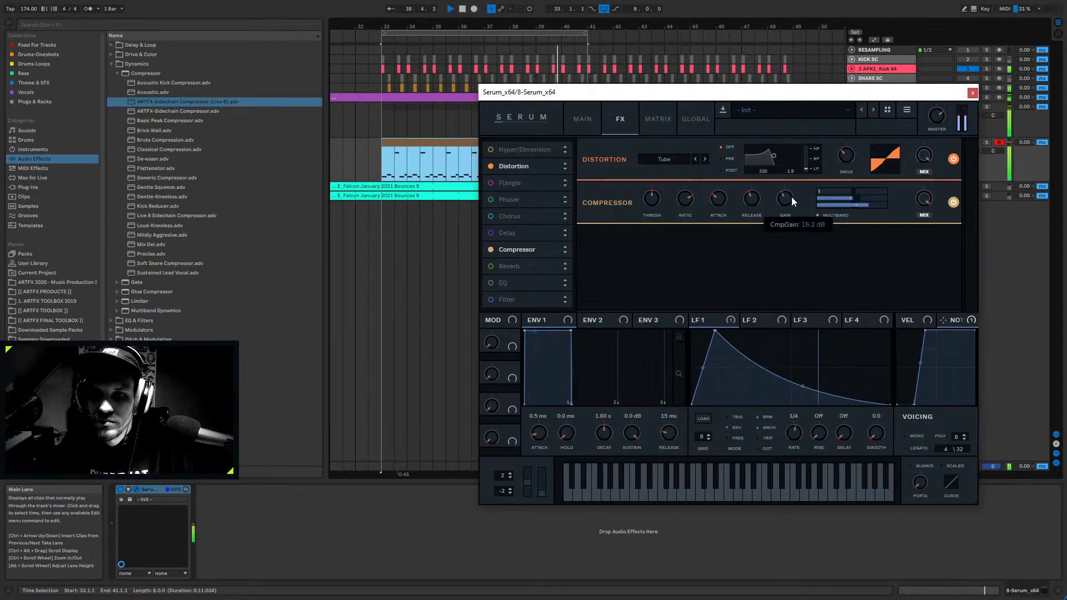
- Set the unison width to 100 for both oscillators in Serum's global settings and close the plugin window
left_click(584, 119)
left_click(662, 119)
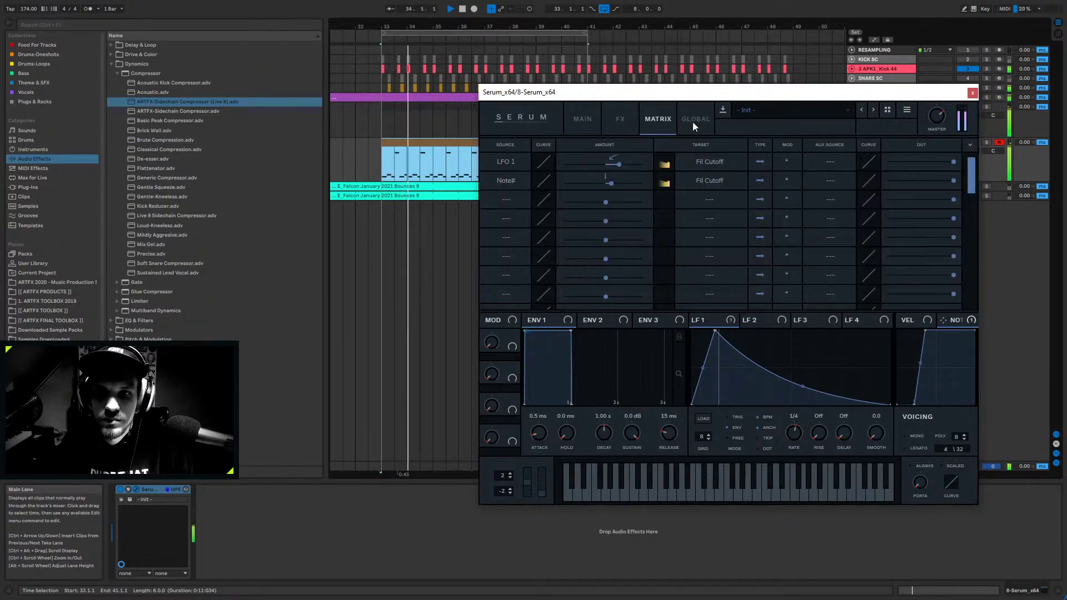
left_click(692, 120)
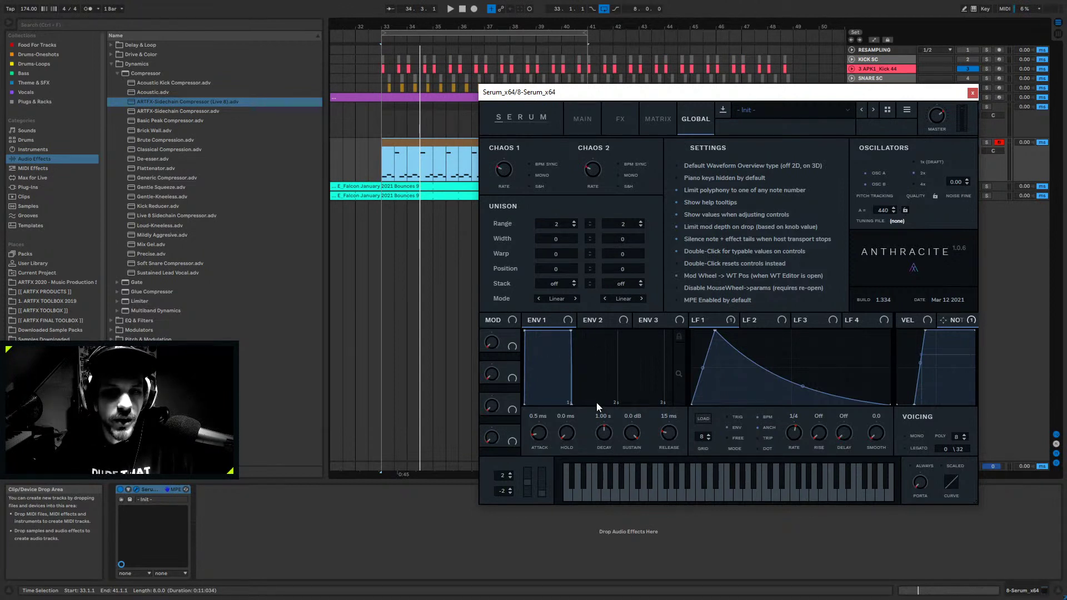
key("space")
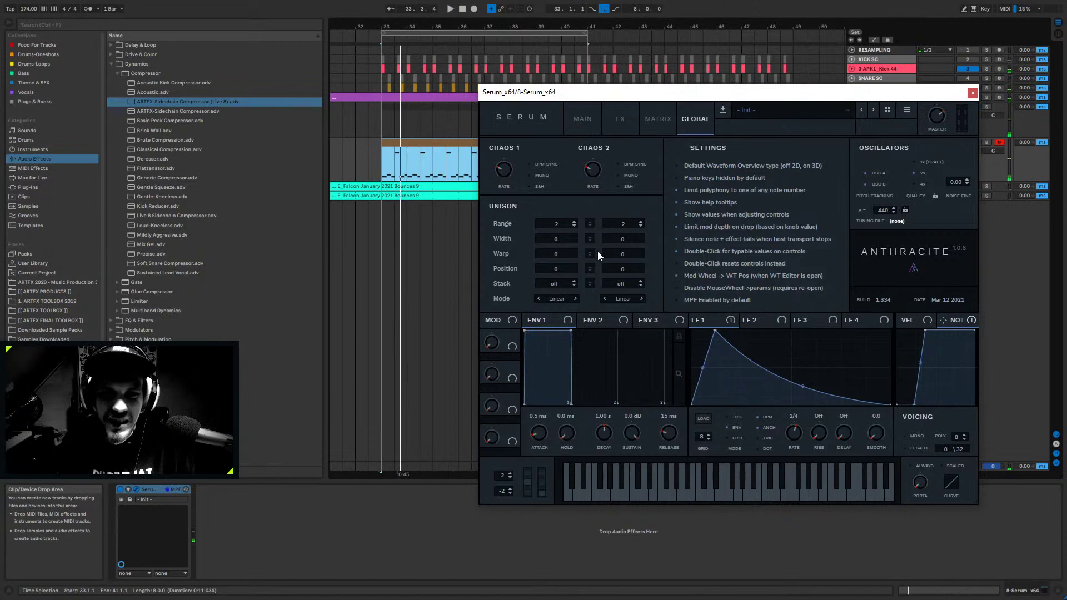
left_click_drag(589, 239, 590, 200)
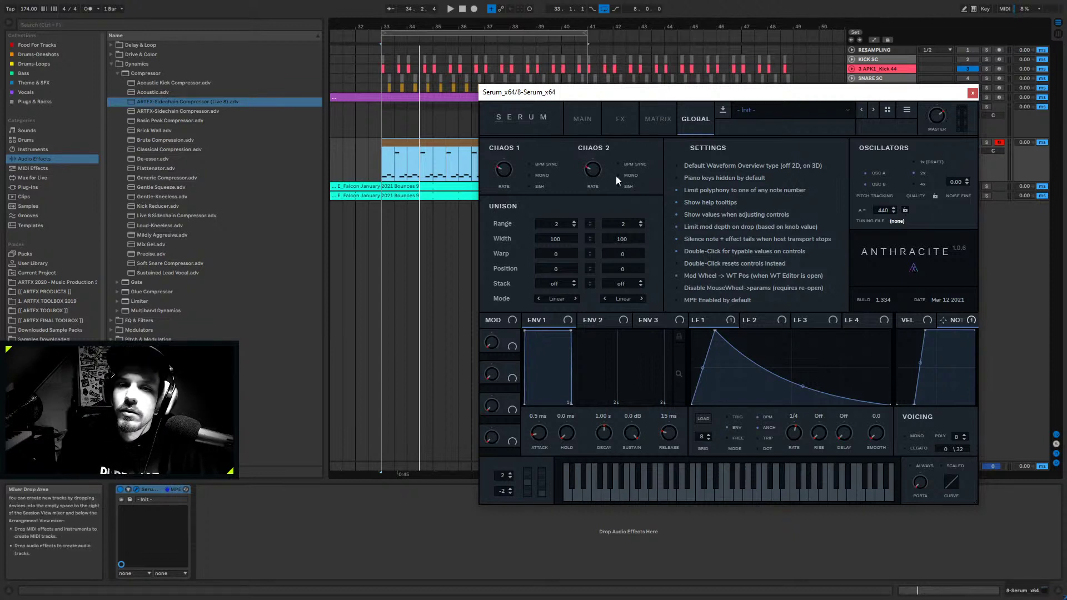
left_click(583, 119)
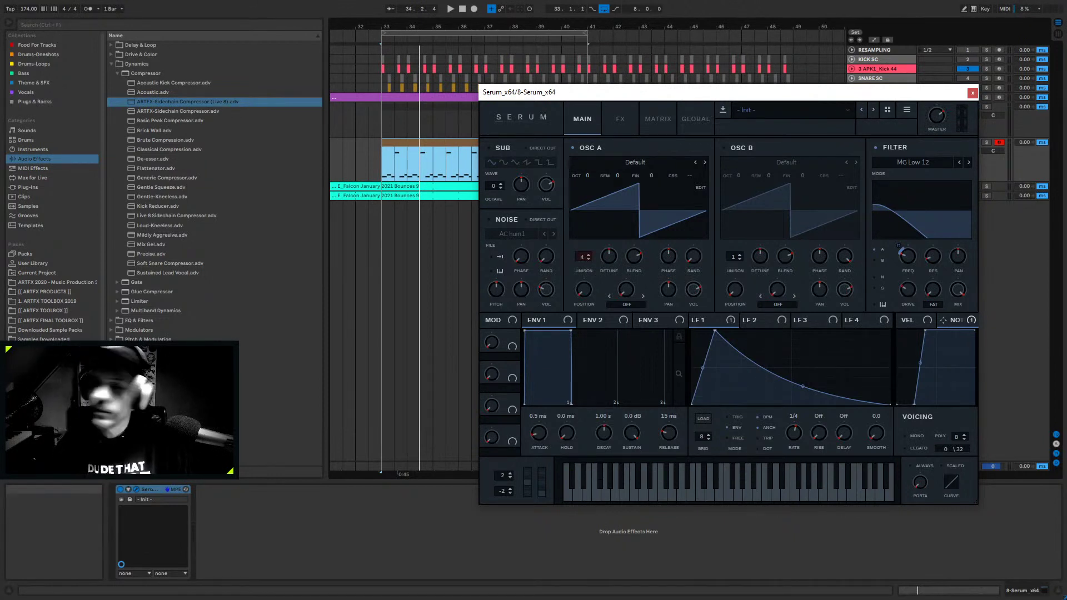
left_click(973, 93)
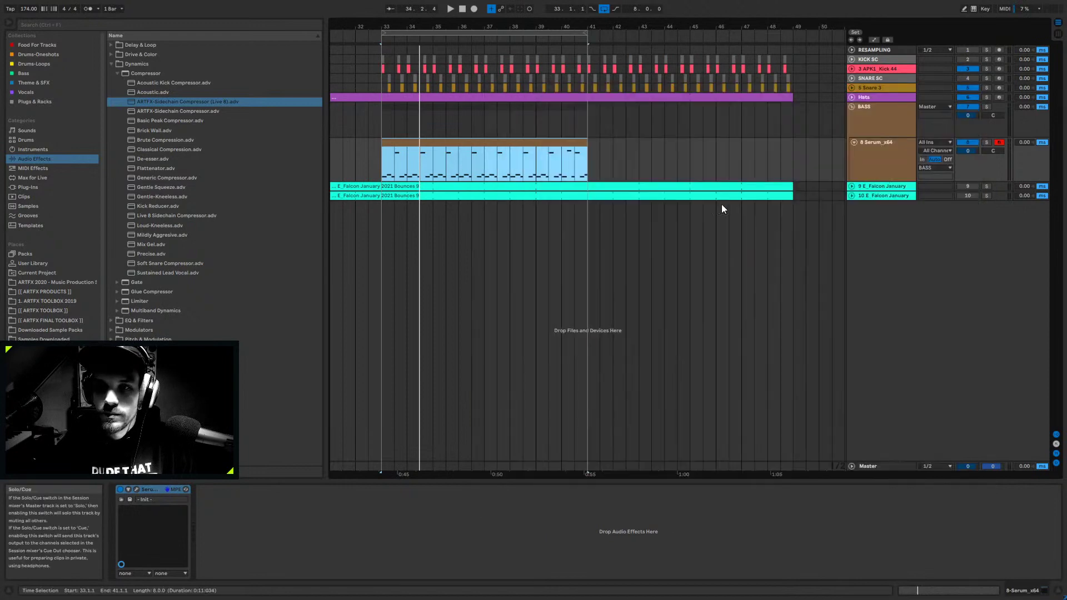
- Play the Serum bass clip from bar 33
left_click(398, 136)
left_click(401, 143)
key("space")
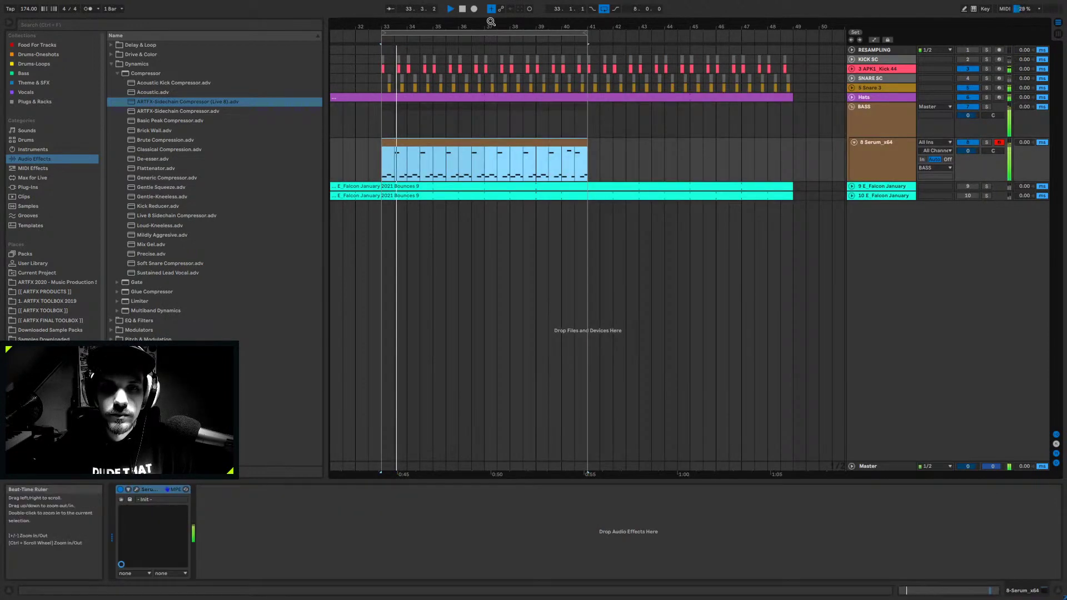
key("minus")
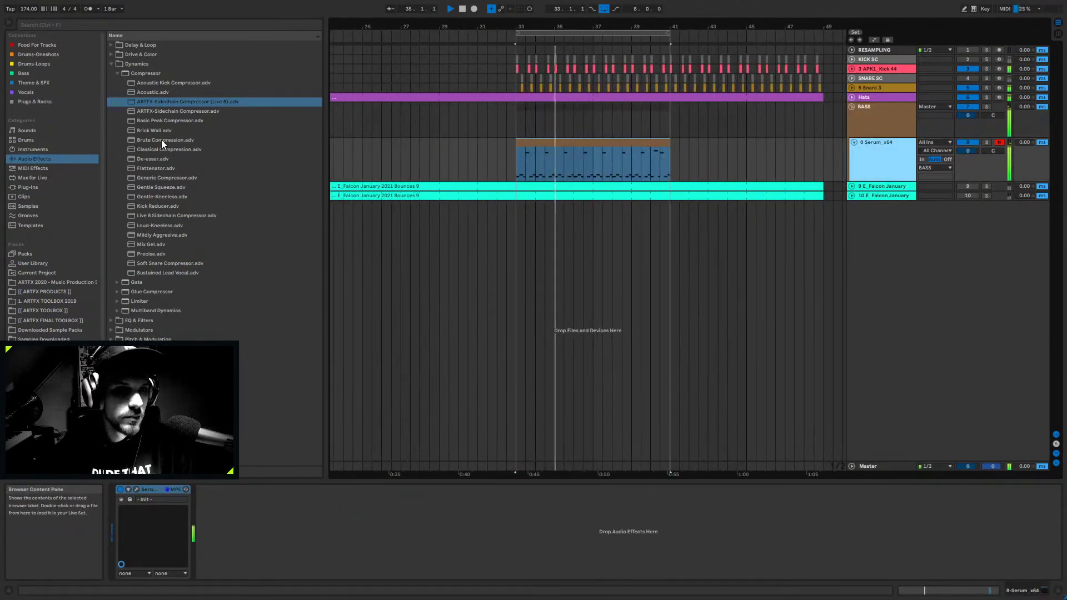
- Insert an EQ Eight after Serum and cut band 3 by about 12.5 dB at about 367 Hz
left_click(75, 160)
left_click(34, 63)
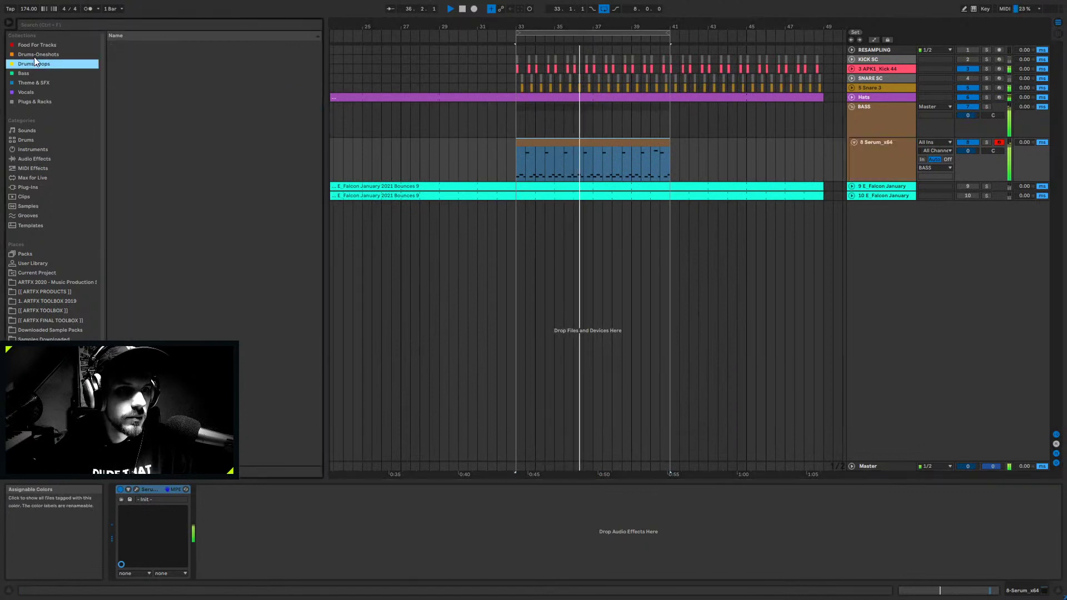
left_click(40, 158)
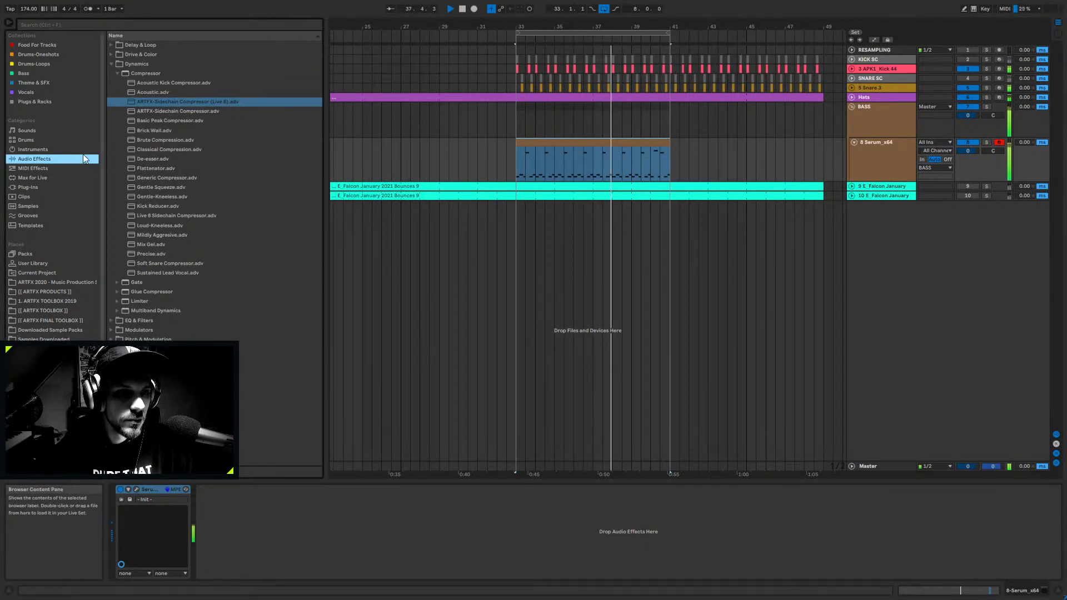
left_click(111, 64)
left_click(134, 76)
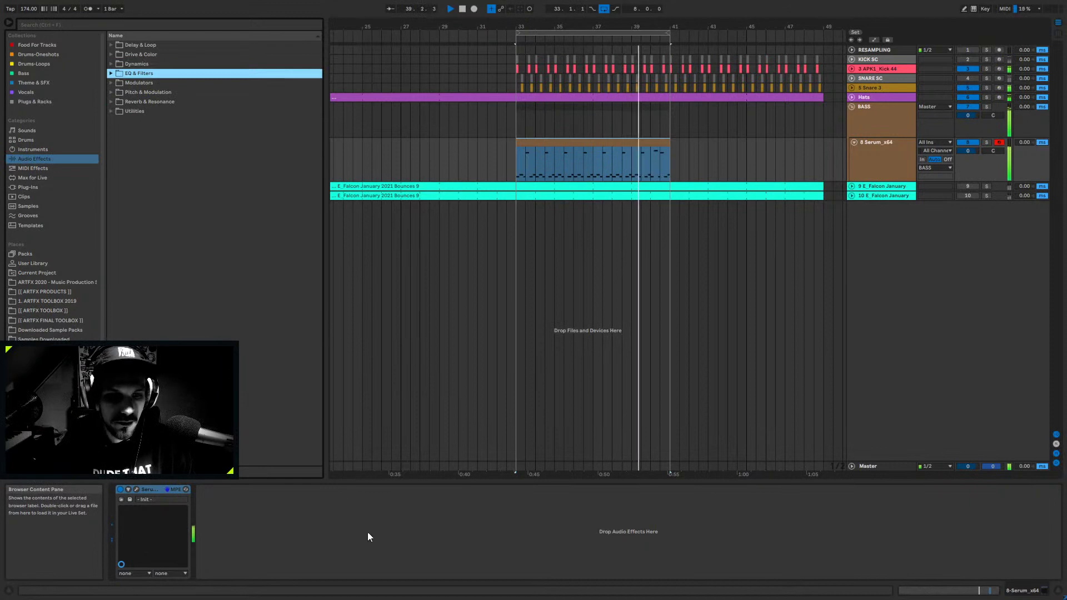
left_click(111, 73)
left_click_drag(145, 100, 352, 504)
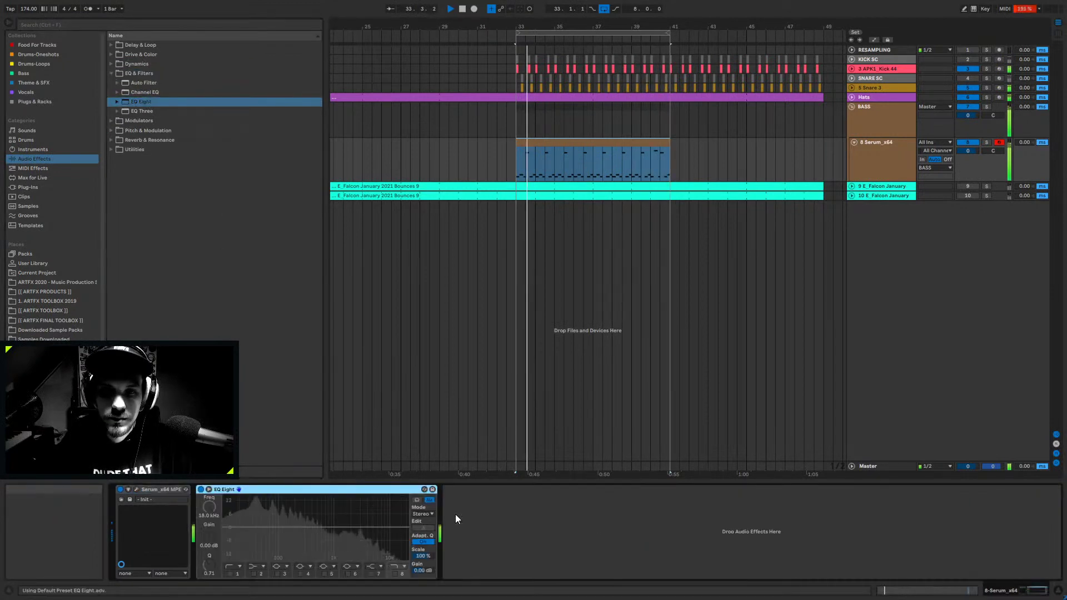
left_click(276, 575)
left_click_drag(338, 530, 310, 552)
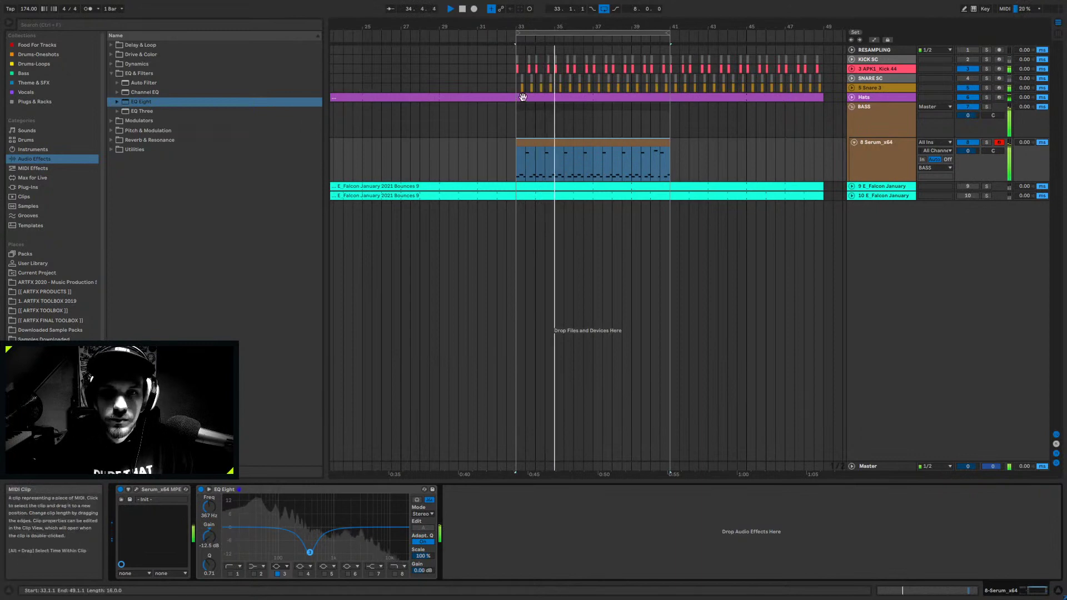
- Show the automation lane for EQ Eight's band 3 frequency on the Serum track at bar 33
left_click(859, 148)
key("z")
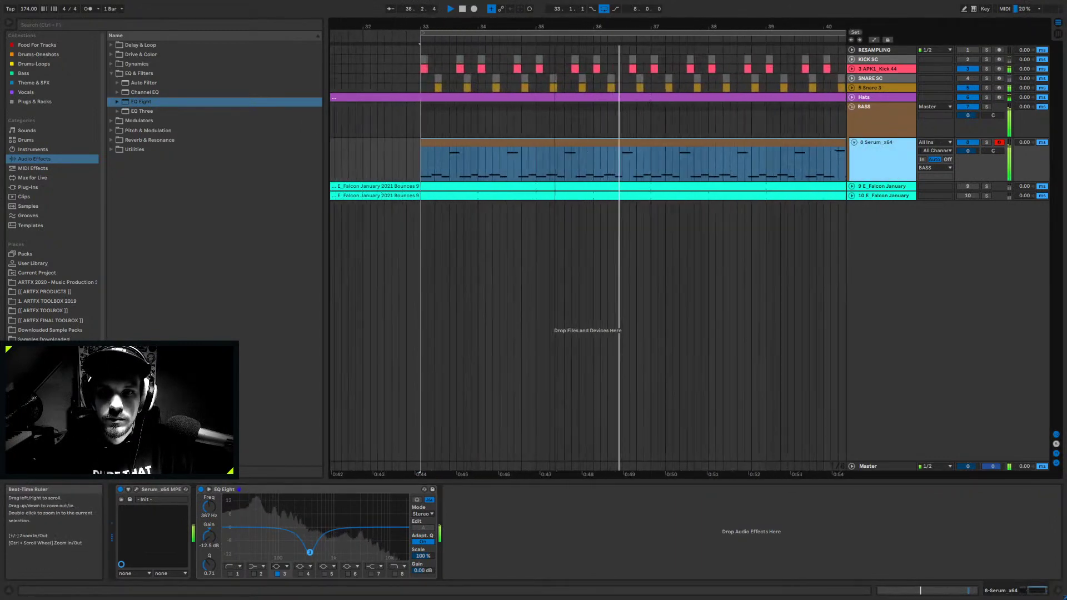
left_click(310, 552)
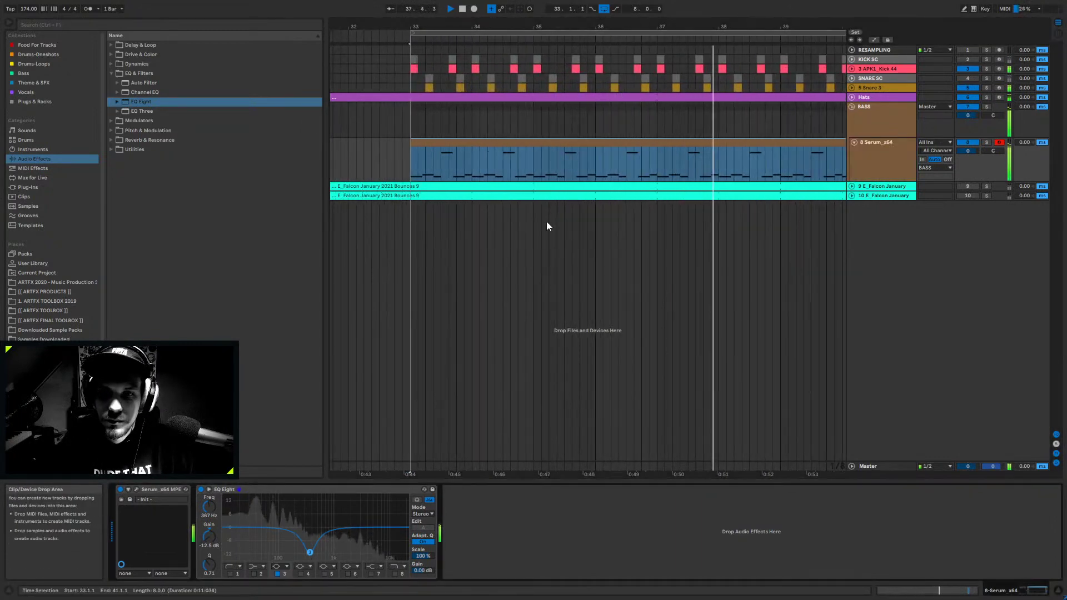
key("a")
left_click_drag(433, 25, 437, 64)
left_click(394, 168)
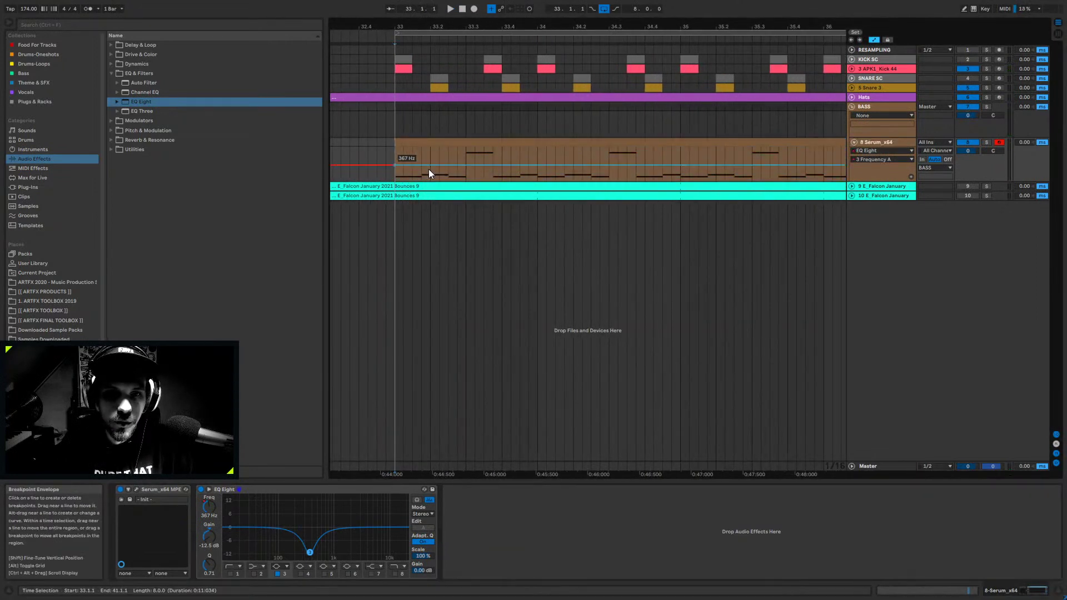
- Try a band 3 frequency automation sweep over the first bar of the Serum clip, listen, and revert it
left_click_drag(431, 165, 474, 170)
key("space")
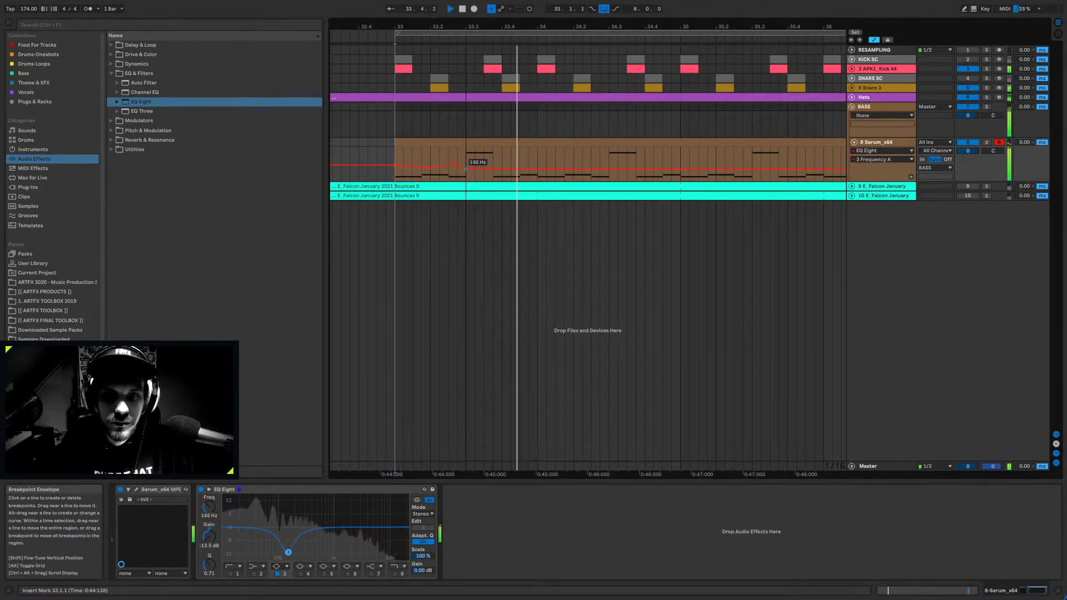
mouse_move(492, 172)
left_mouse_down()
mouse_move(528, 161)
mouse_move(537, 173)
mouse_move(394, 155)
mouse_move(399, 165)
left_mouse_up()
key("space")
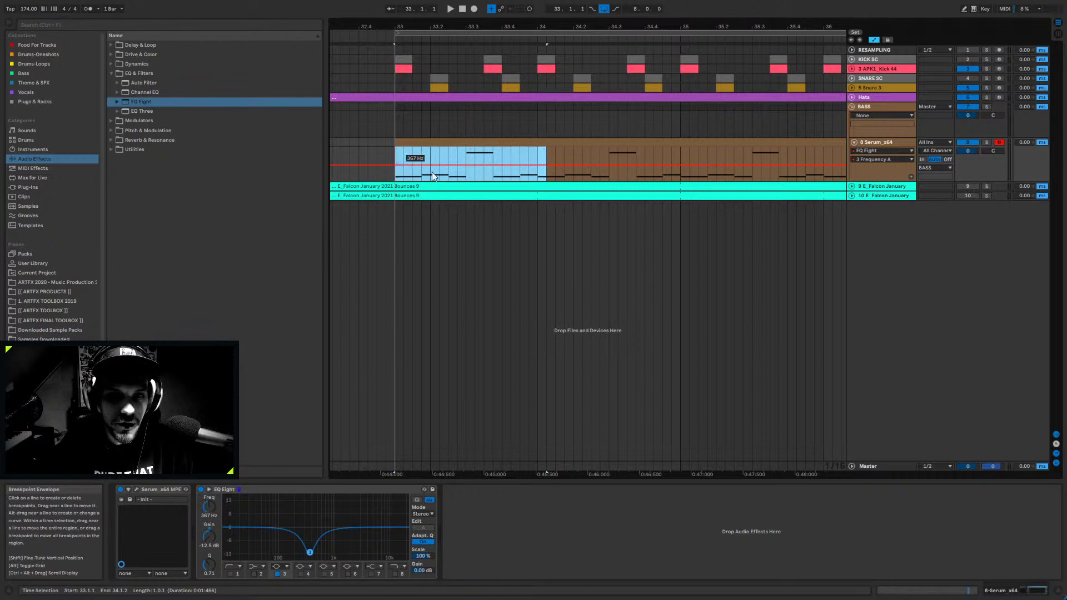
- Delete the EQ Eight from the Serum track
left_click(538, 156)
left_click(252, 488)
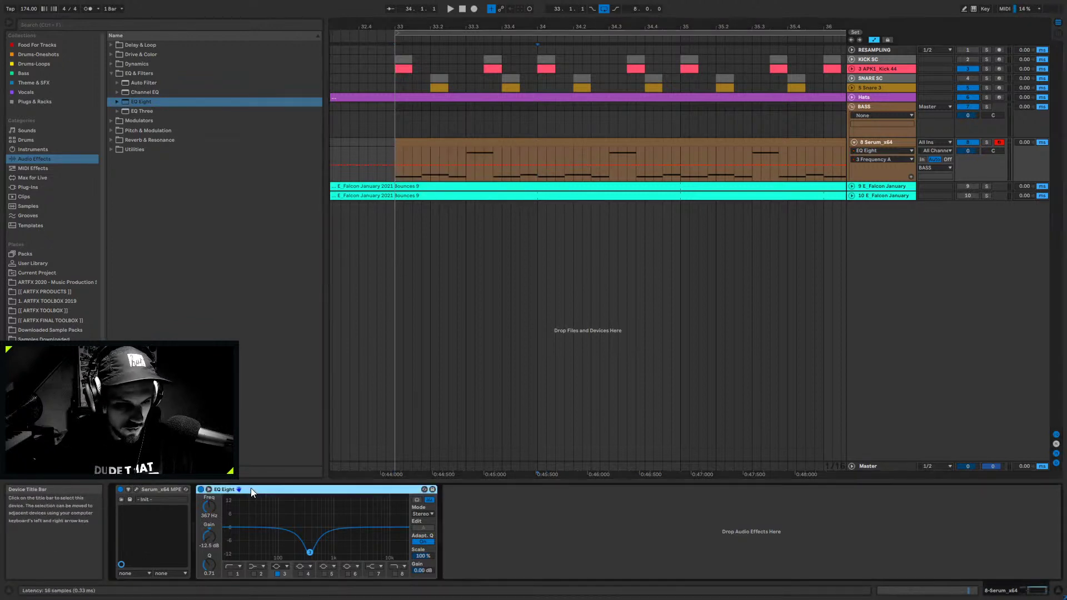
key("Delete")
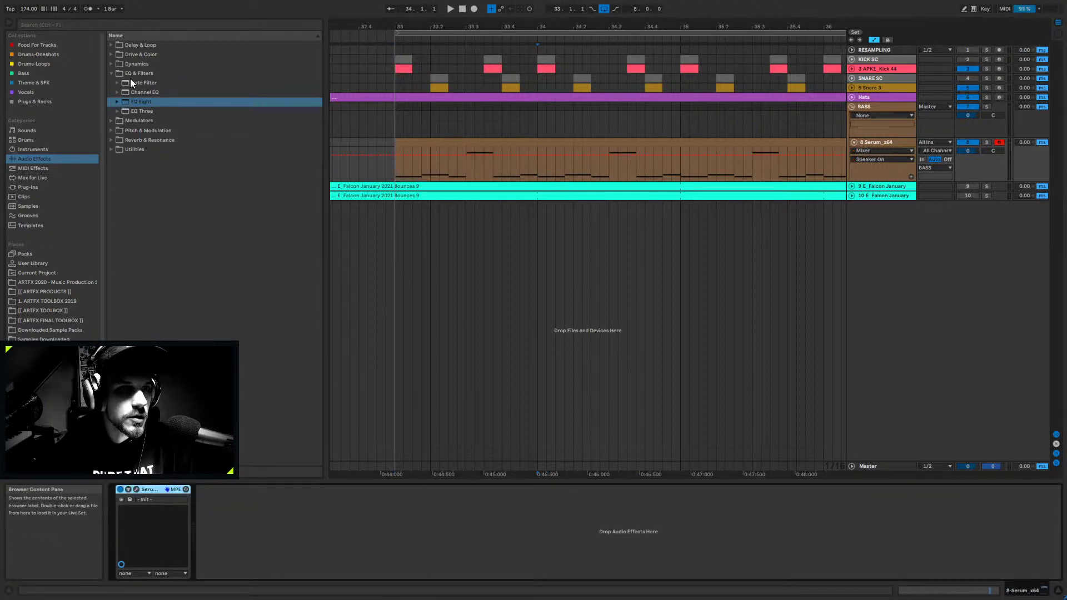
- Insert an Auto Filter notch after Serum with LFO amount 10.5 and a tempo-synced rate of 1, trying out and resetting the LFO offset
mouse_move(131, 81)
left_mouse_down()
mouse_move(335, 478)
mouse_move(324, 512)
mouse_move(368, 548)
mouse_move(268, 523)
left_mouse_up()
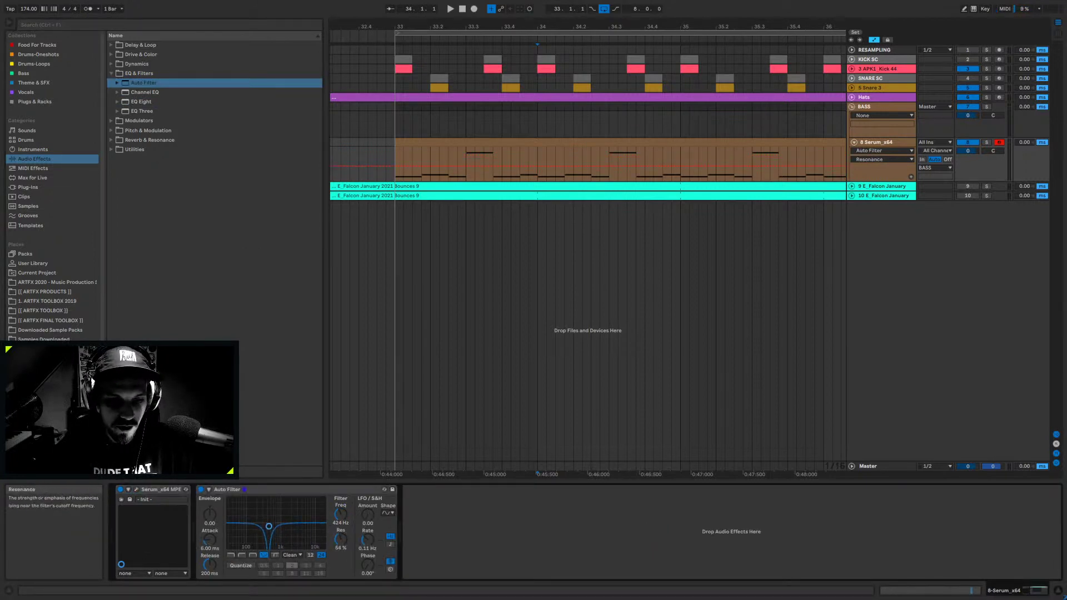
left_click_drag(342, 523, 367, 505)
left_click(390, 544)
key("space")
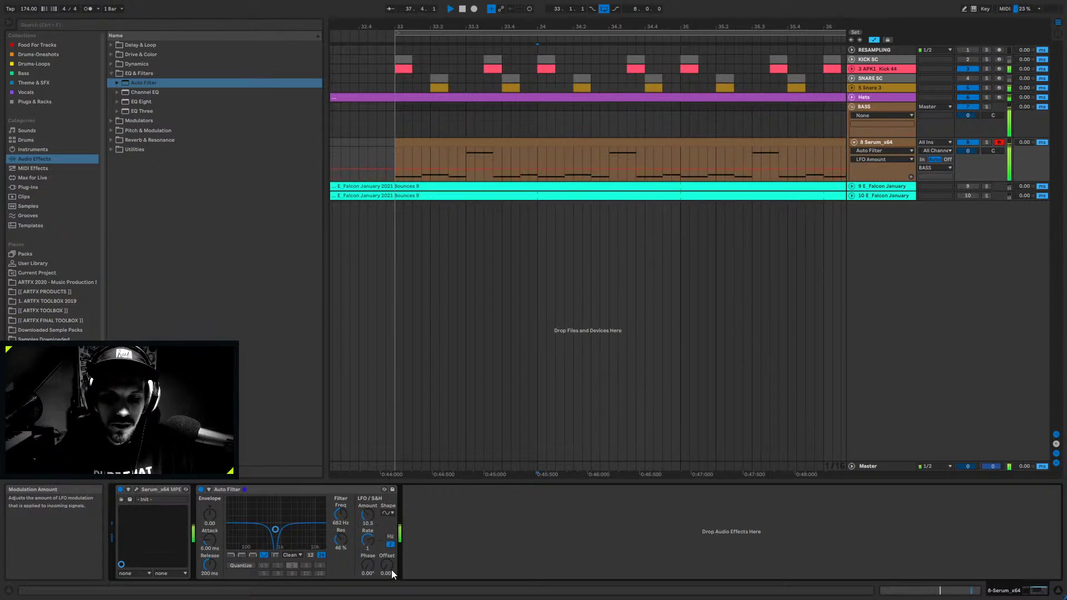
left_click_drag(389, 567, 389, 552)
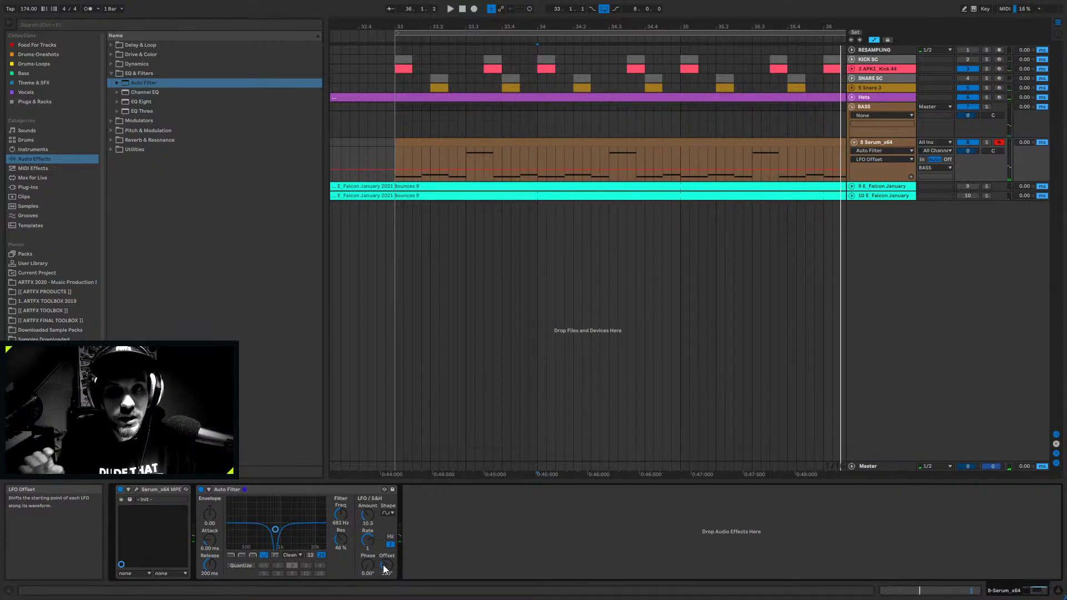
key("Delete")
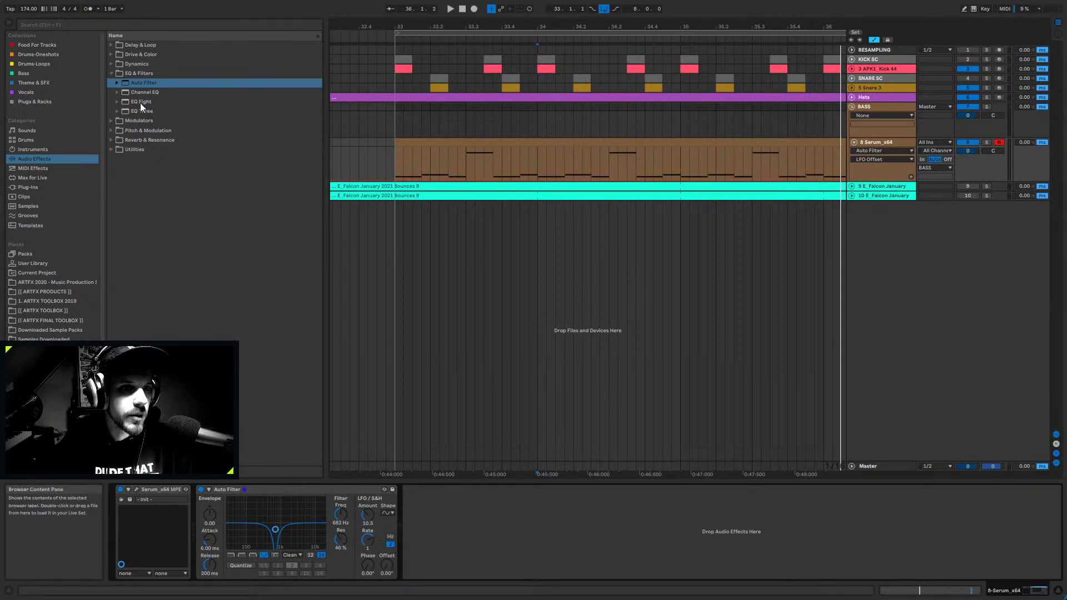
- Insert an EQ Eight after the Auto Filter, set the filter's resonance to 0%, and watch the moving notch during playback
left_click_drag(141, 104, 369, 573)
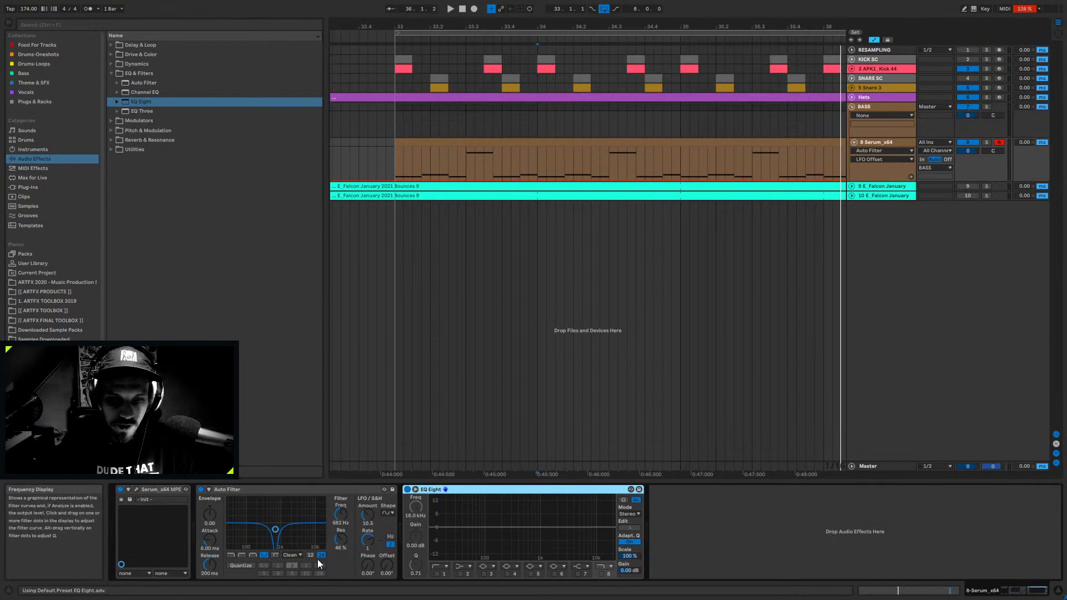
left_click(341, 539)
left_click_drag(340, 540, 341, 567)
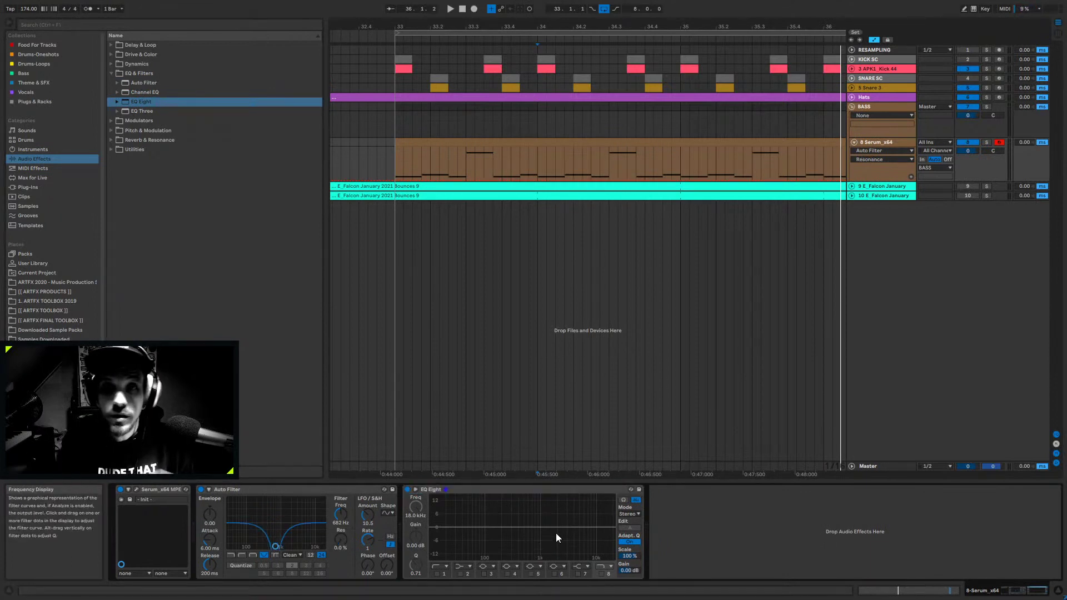
key("space")
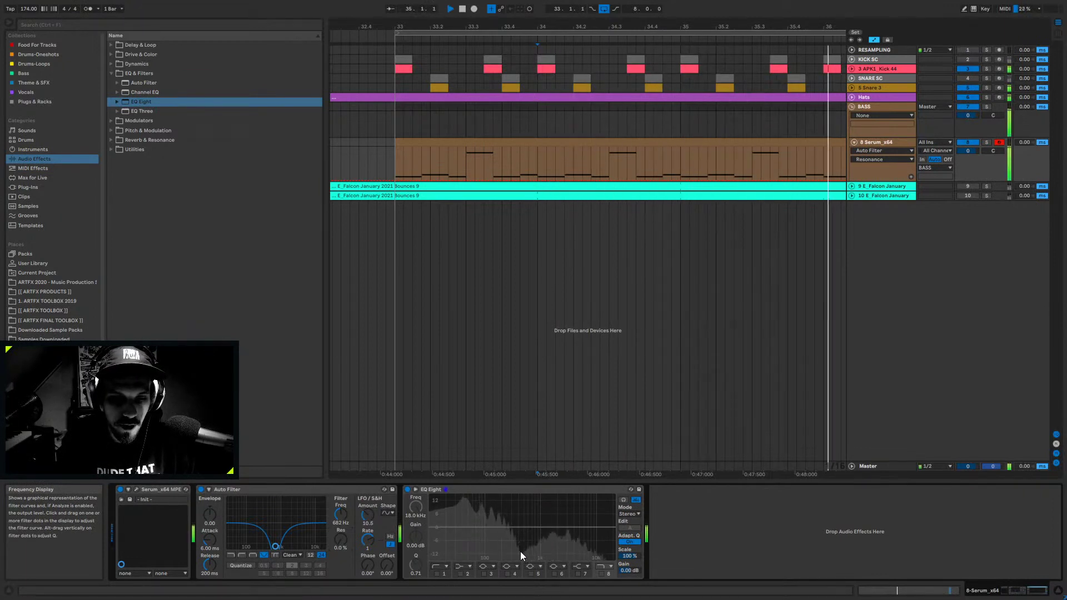
key("space")
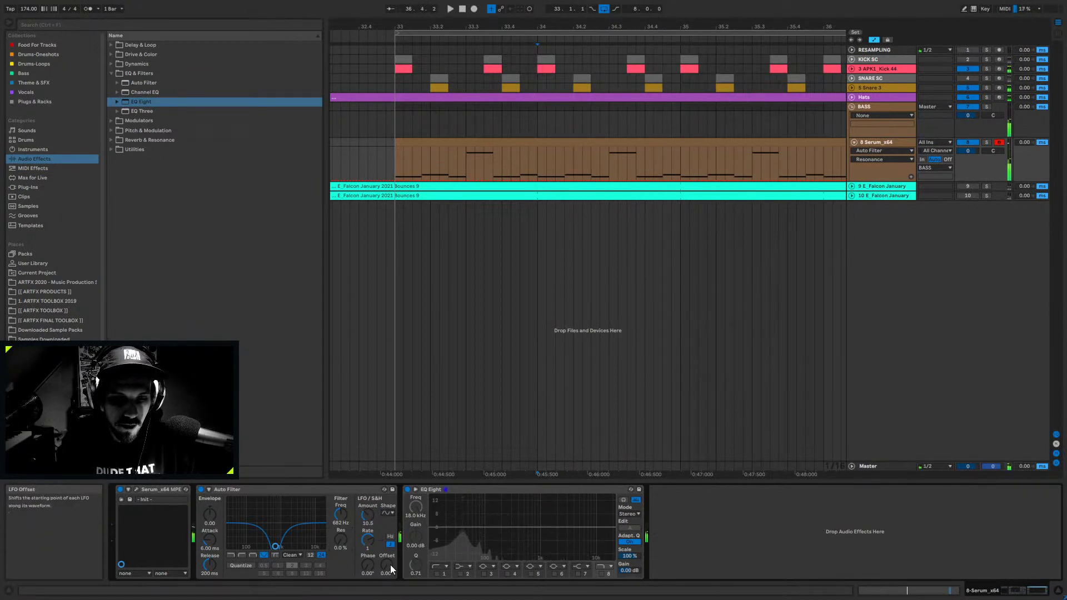
- Shift the Auto Filter's LFO offset to 94.3°, raise the notch's resonance to about 28%, and listen to the bass
left_click_drag(387, 565, 387, 550)
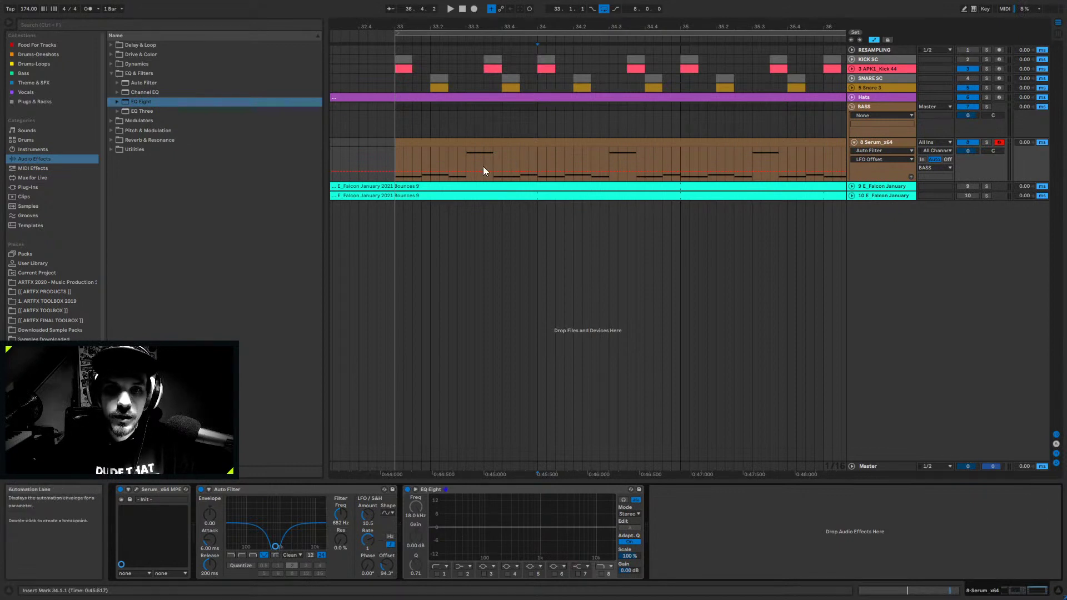
left_click_drag(466, 156, 492, 158)
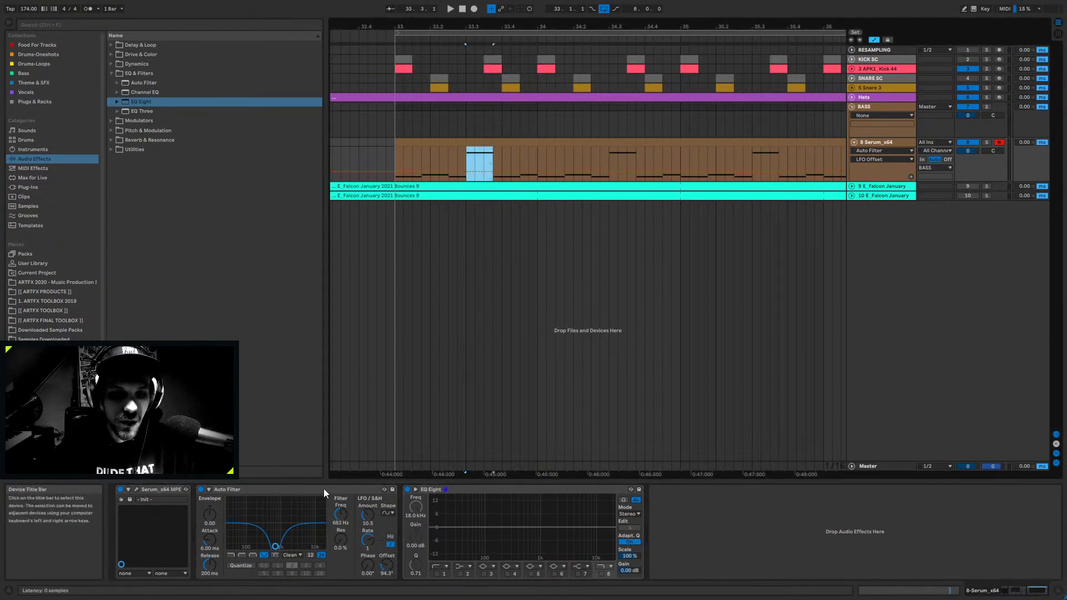
left_click(391, 571)
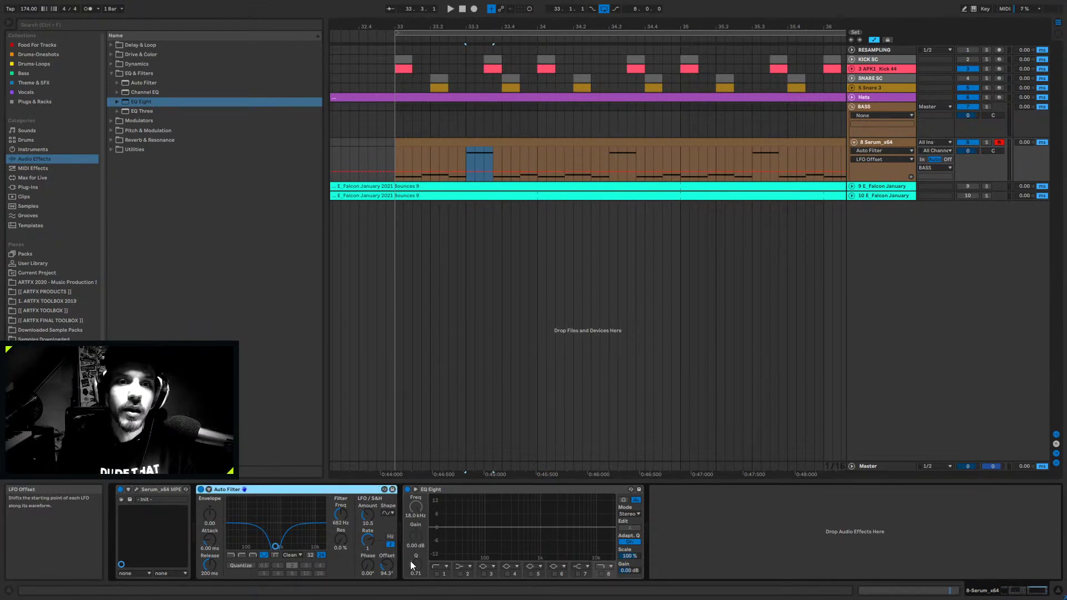
left_click_drag(341, 539, 341, 528)
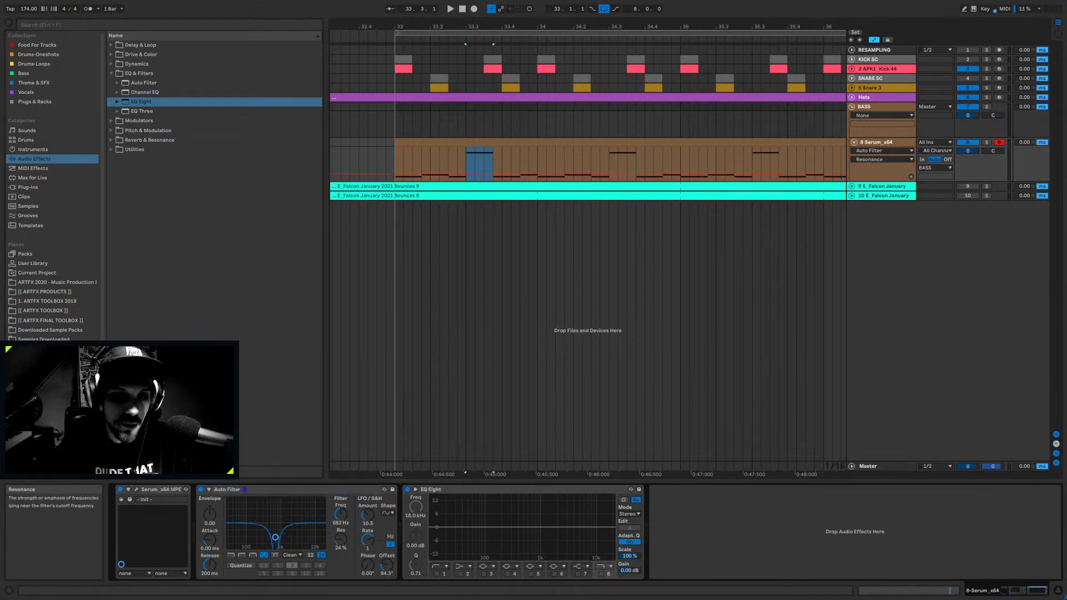
key("space")
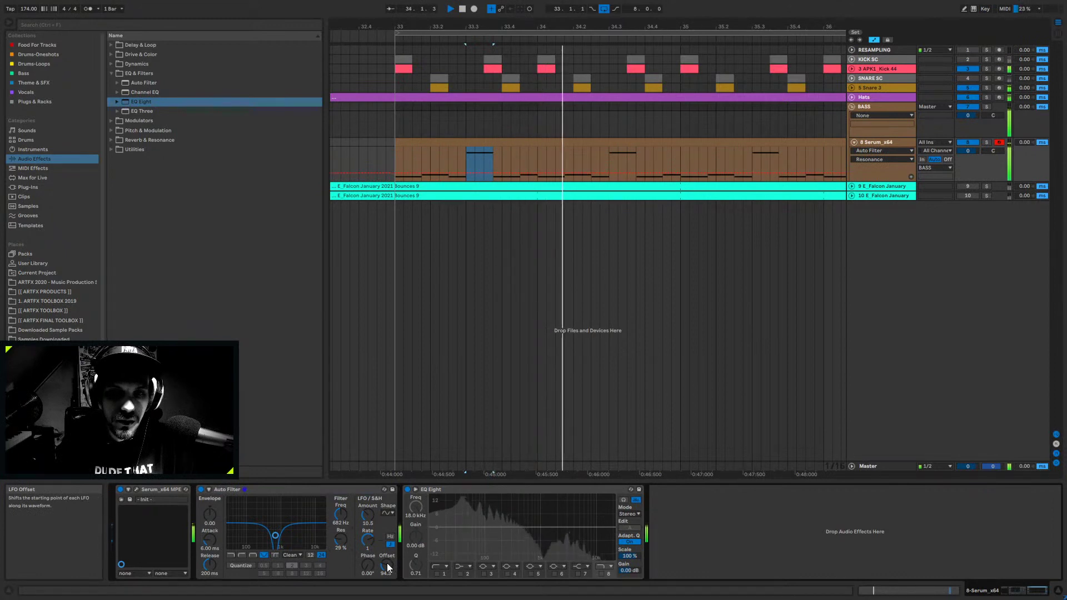
- Reset the Auto Filter's LFO offset to 0°, compare it with an offset of about 186°, and play from bar 33
left_click(387, 566)
key("Delete")
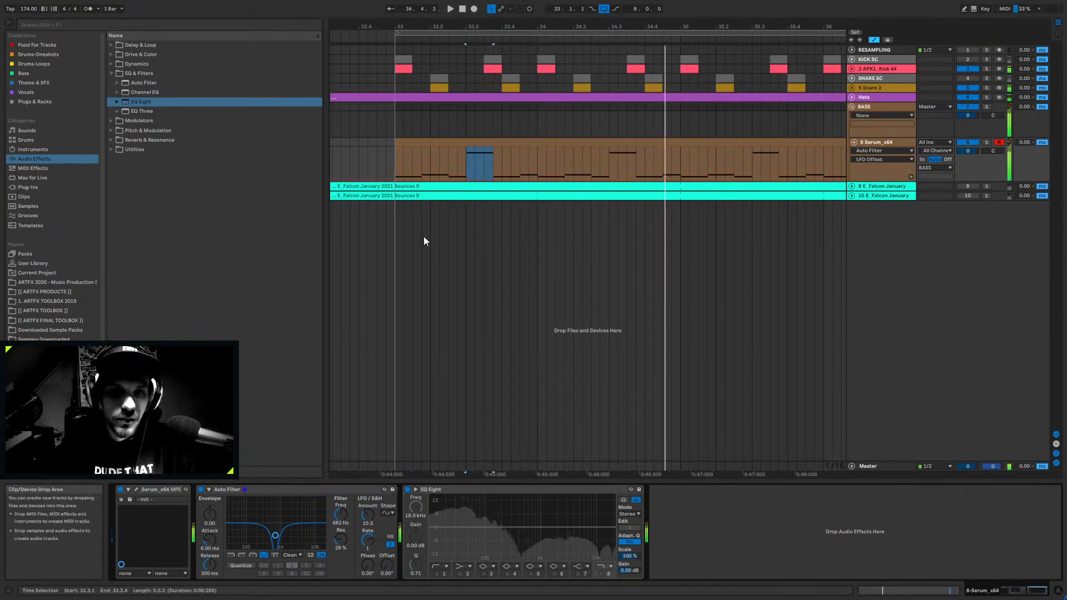
left_click(388, 162)
key("space")
key("space")
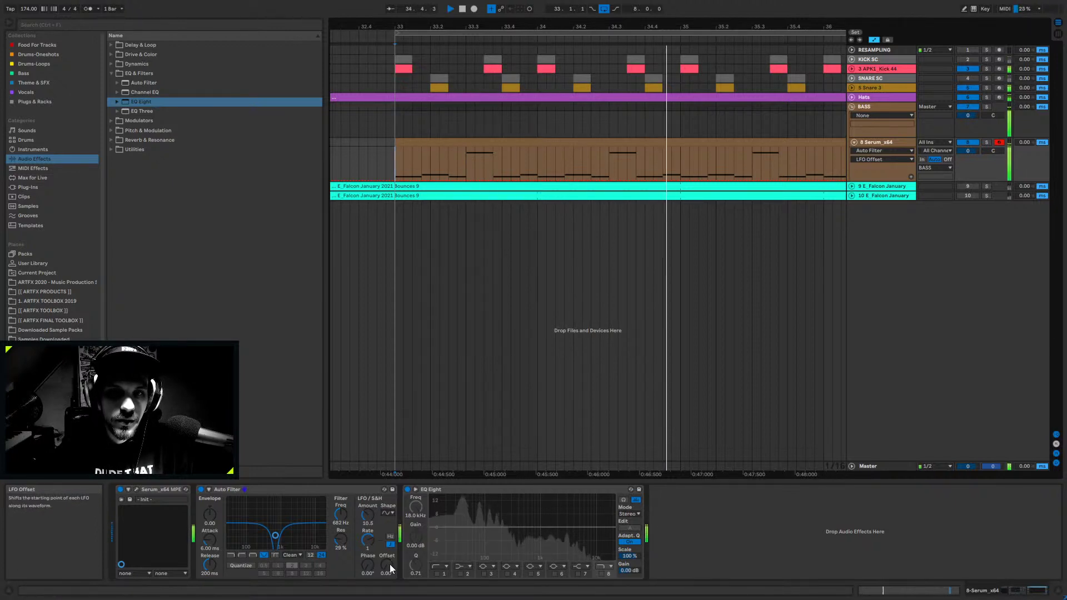
left_click_drag(391, 568, 391, 522)
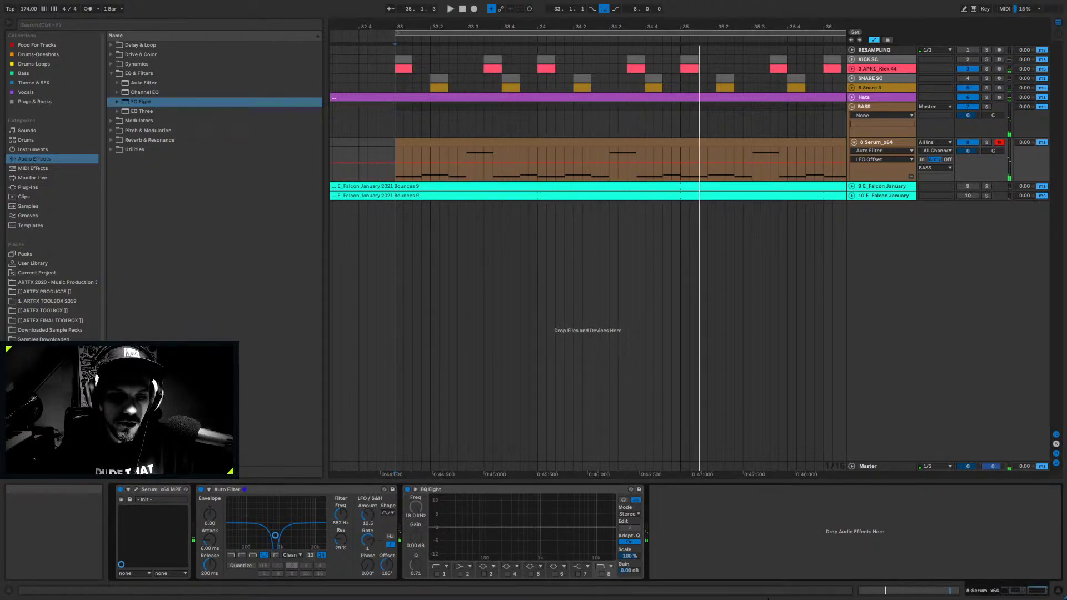
key("space")
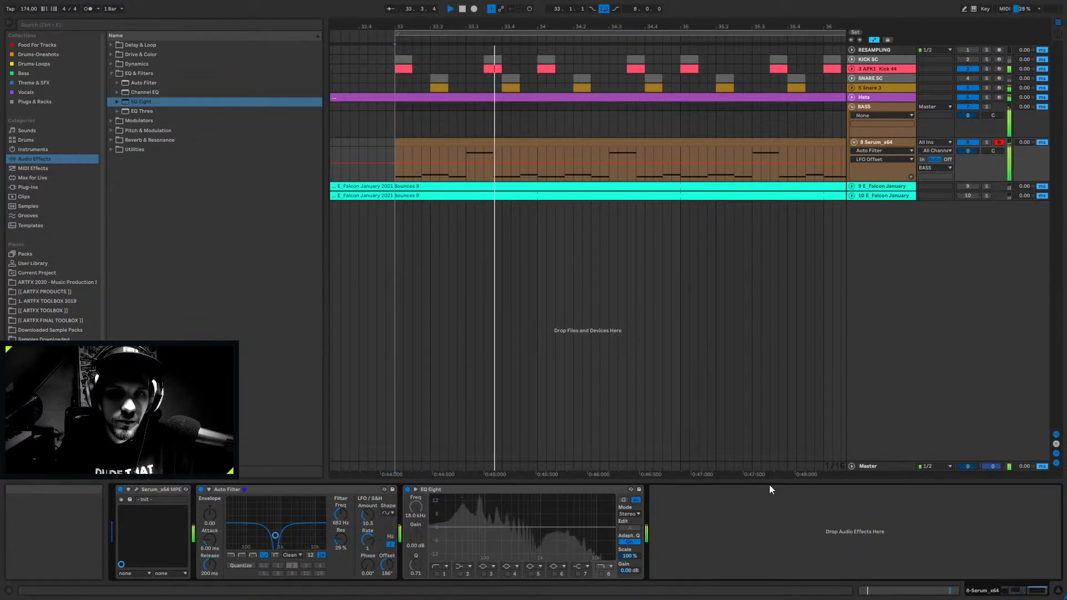
- Try an LFO offset of 60° and filter frequencies of about 350 Hz and 2 kHz while the bass plays
left_click_drag(391, 567, 392, 592)
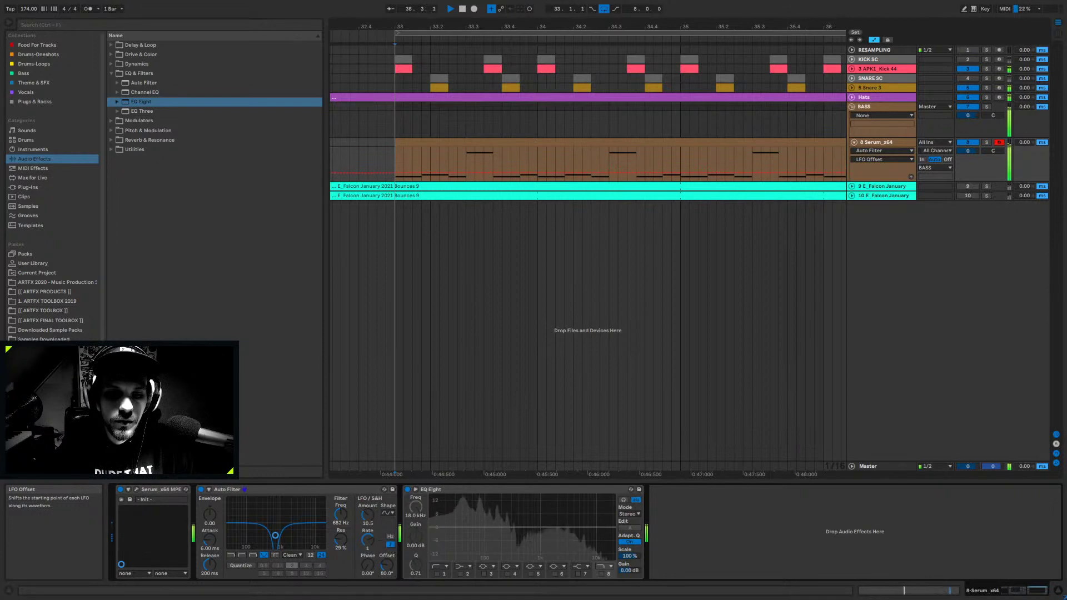
left_click(341, 514)
left_click_drag(341, 514, 340, 525)
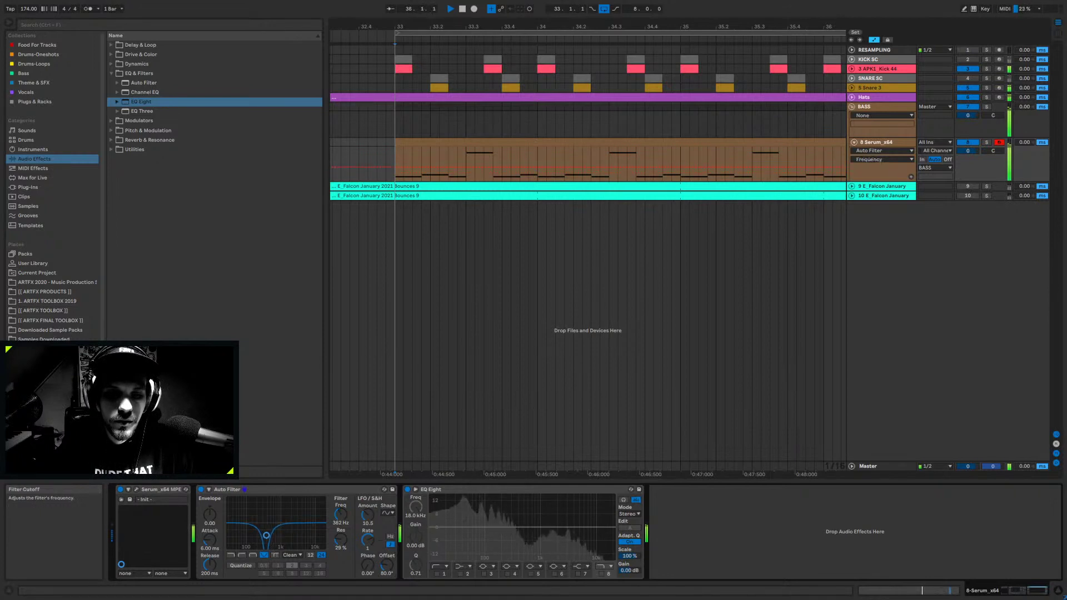
mouse_move(385, 567)
left_mouse_down()
mouse_move(385, 531)
mouse_move(385, 548)
left_mouse_up()
left_click_drag(341, 514, 341, 486)
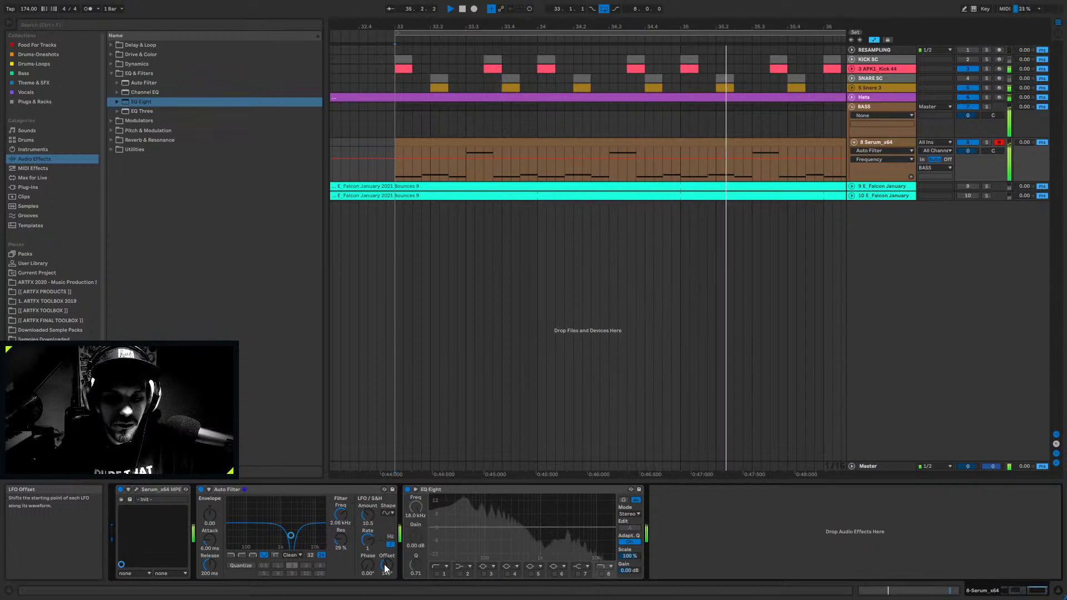
- Set the Auto Filter notch to 842 Hz with 27% resonance and an LFO offset of 268°, and listen
left_click_drag(385, 565, 385, 534)
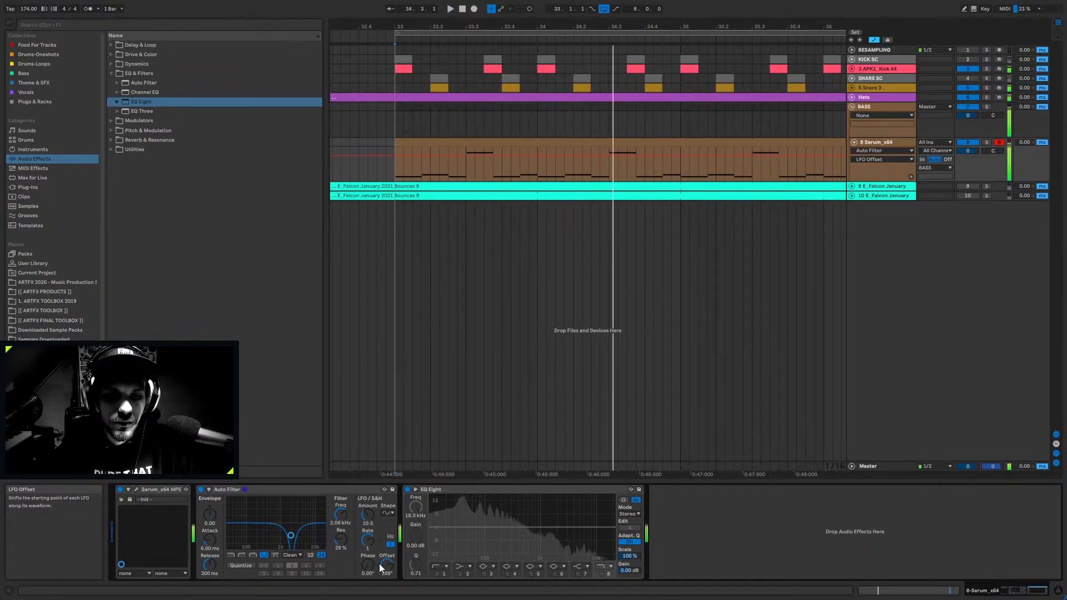
left_click_drag(367, 532, 338, 543)
key("space")
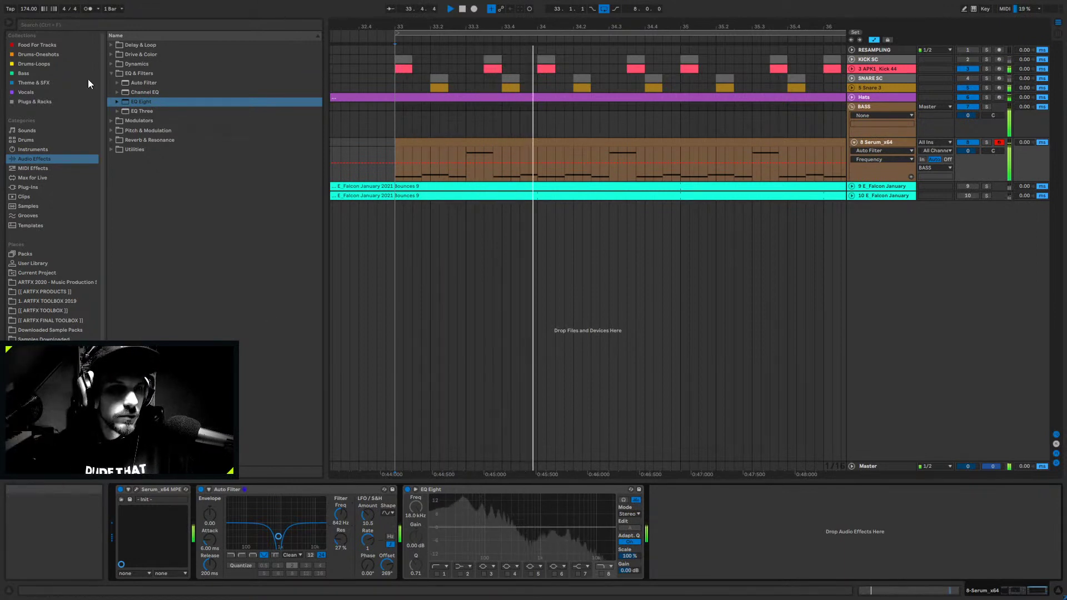
- Collapse the EQ & Filters folder, browse the plug-ins instead, and hide the automation lanes in the arrangement
left_click(111, 73)
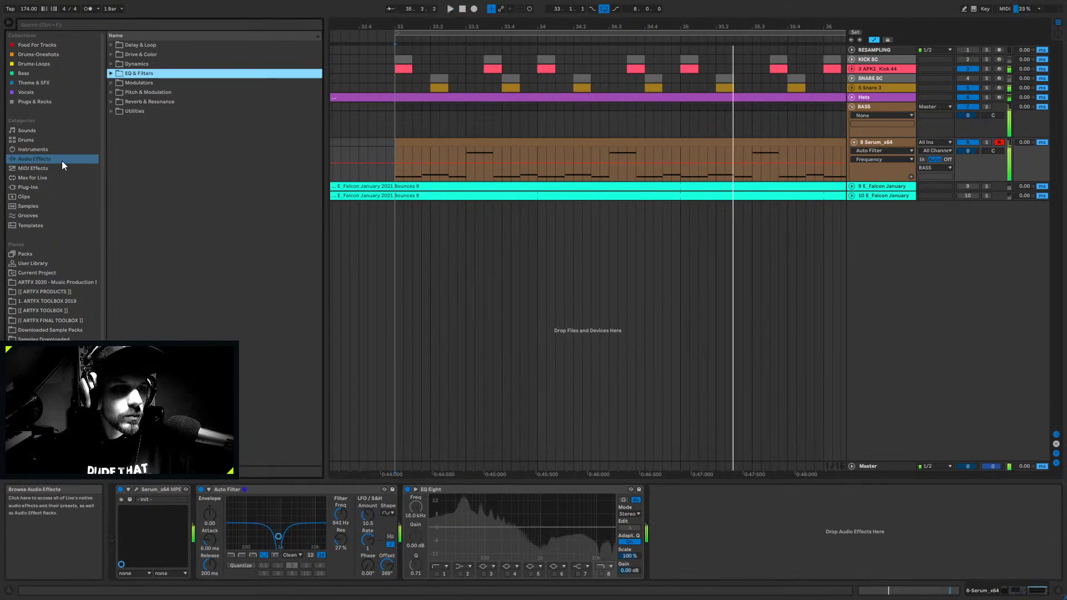
left_click(29, 187)
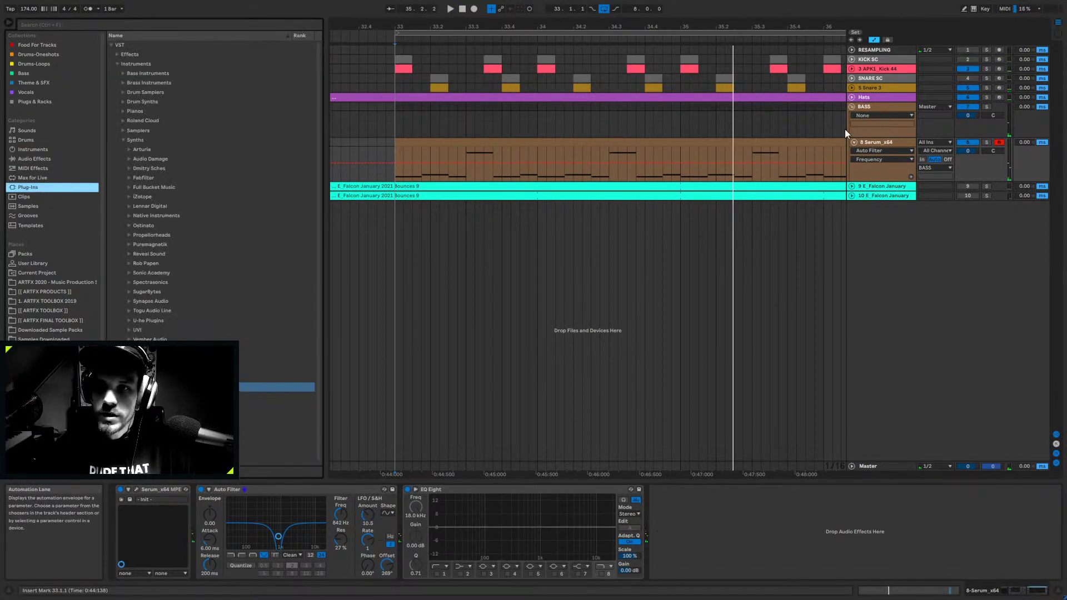
left_click(890, 144)
key("a")
- Move the eight-bar Serum clip from bar 33 to bar 49, just past the end of the drums
left_click_drag(523, 29, 523, 22)
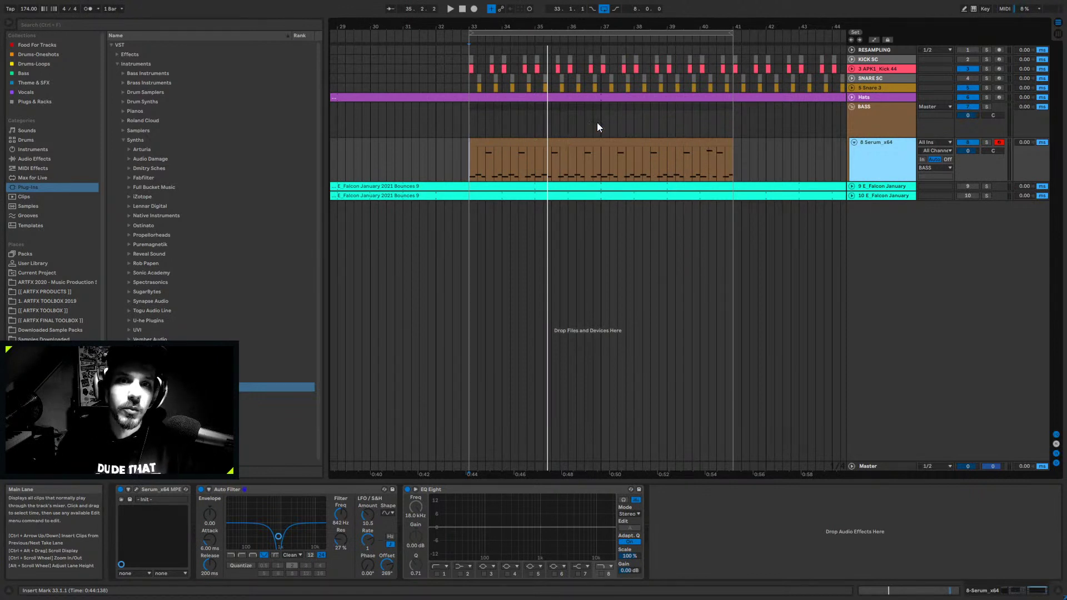
left_click_drag(635, 25, 635, 2)
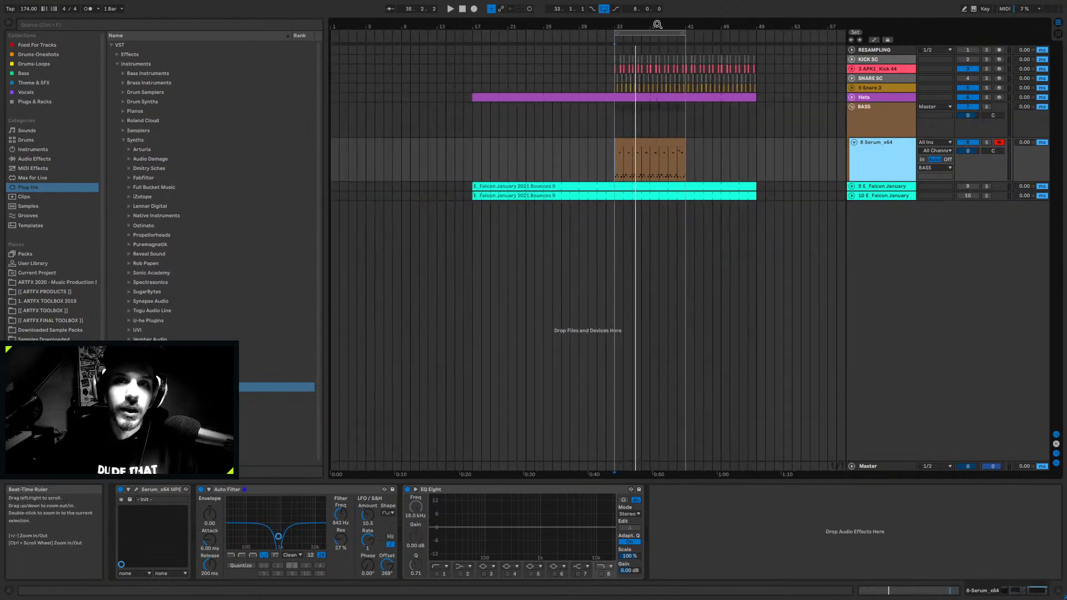
left_click(661, 151)
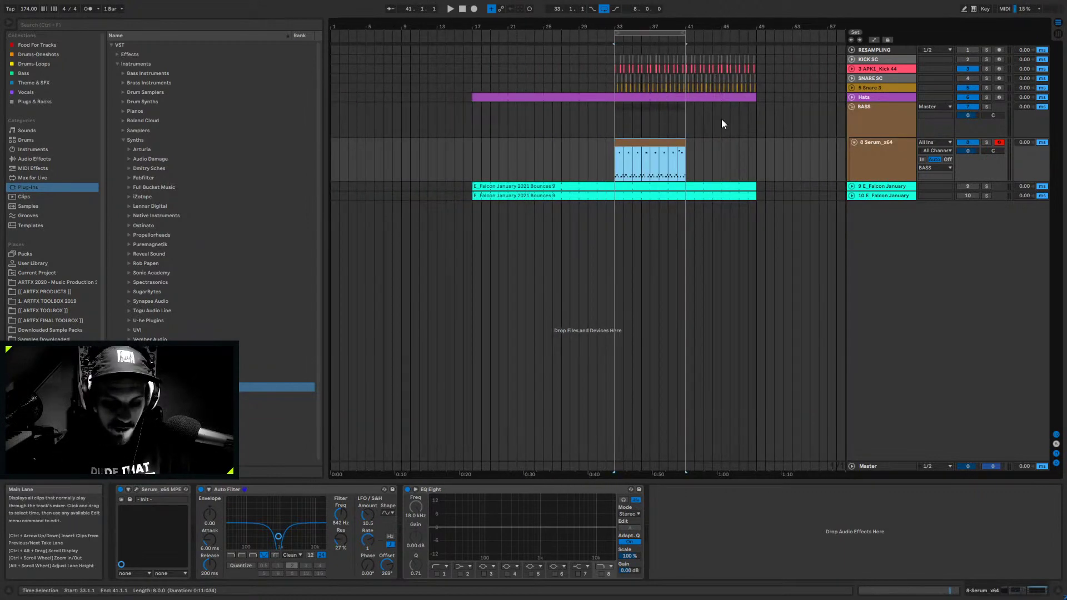
left_click_drag(631, 147, 773, 145)
left_click_drag(745, 26, 745, 16)
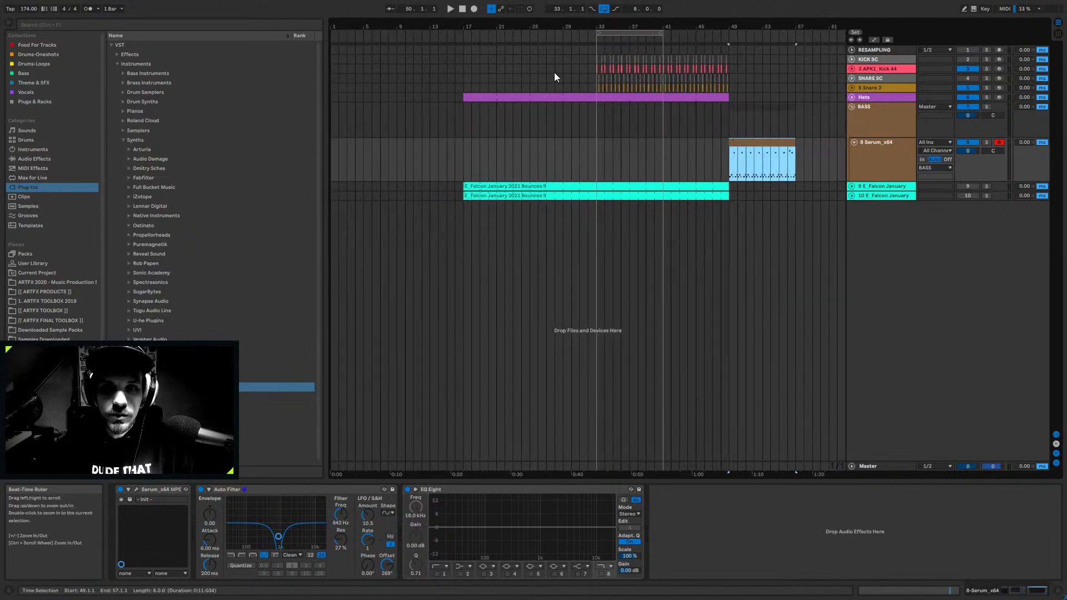
- Set the arrangement loop to bars 17 to 49, then activate and unfold the first E_Falcon January audio track
left_click_drag(459, 49, 730, 71)
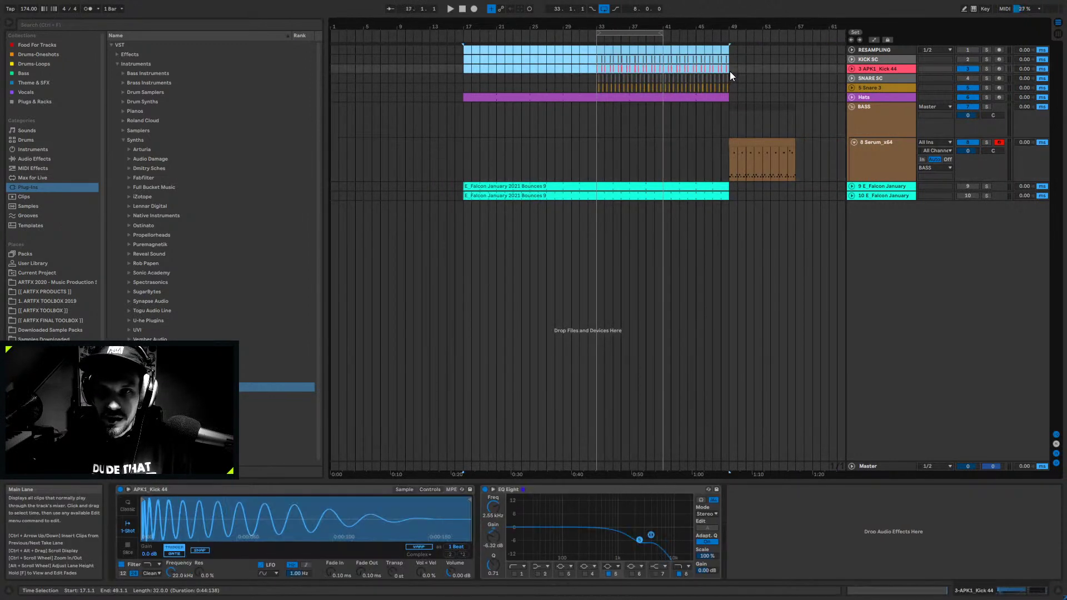
key("ctrl+l")
left_click(712, 50)
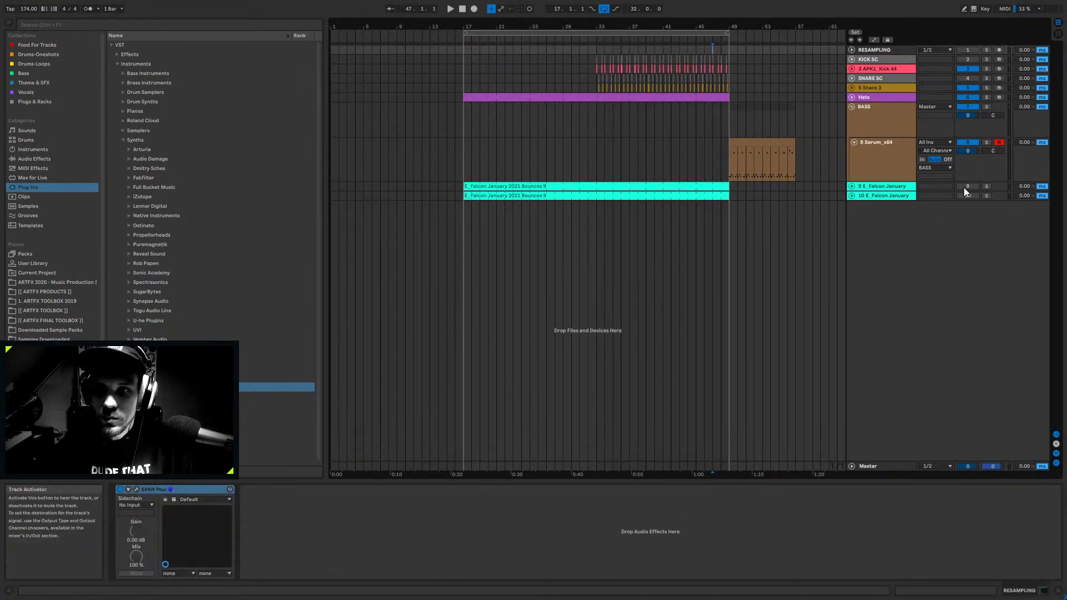
left_click(851, 186)
- Turn off arrangement looping and play the track from bar 17 with the Falcon bounce
left_click_drag(726, 21, 717, 95)
left_click(691, 162)
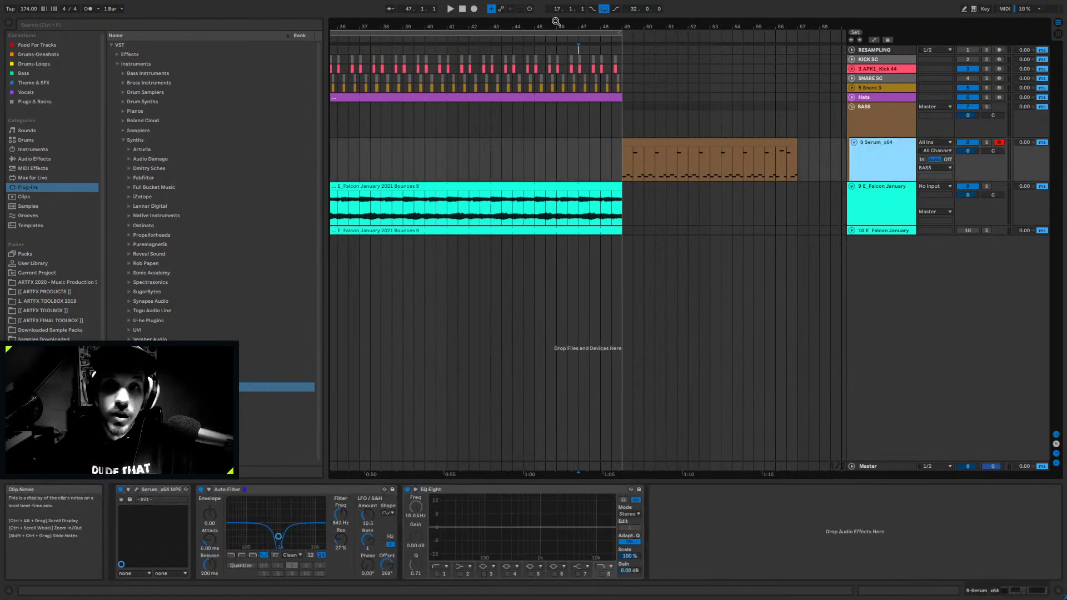
left_click_drag(667, 25, 664, 5)
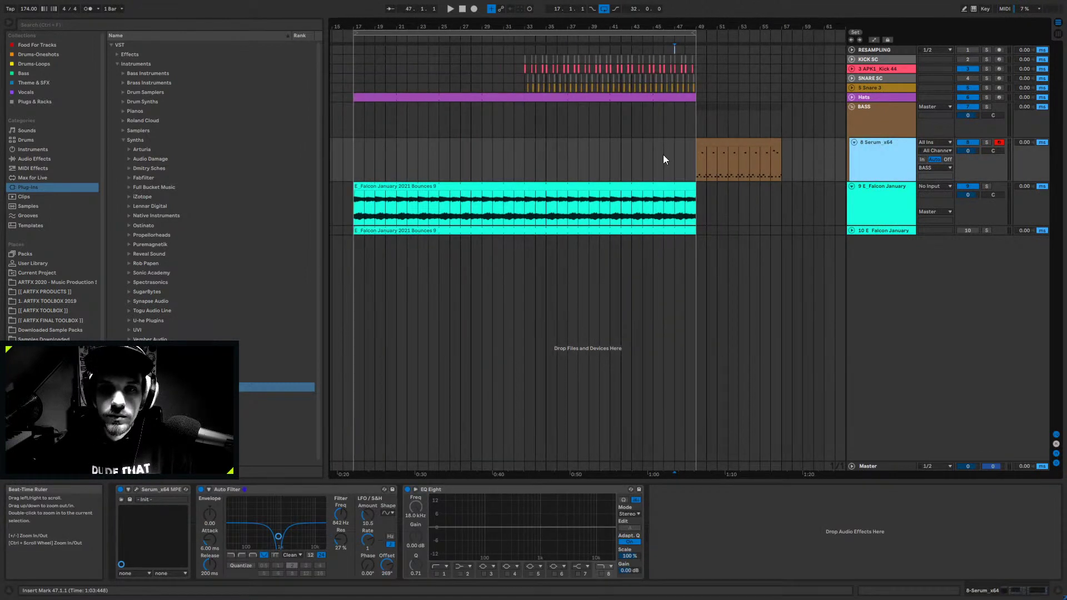
left_click(723, 144)
mouse_move(723, 144)
left_mouse_down()
mouse_move(835, 150)
mouse_move(711, 153)
left_mouse_up()
left_click_drag(658, 26, 658, 16)
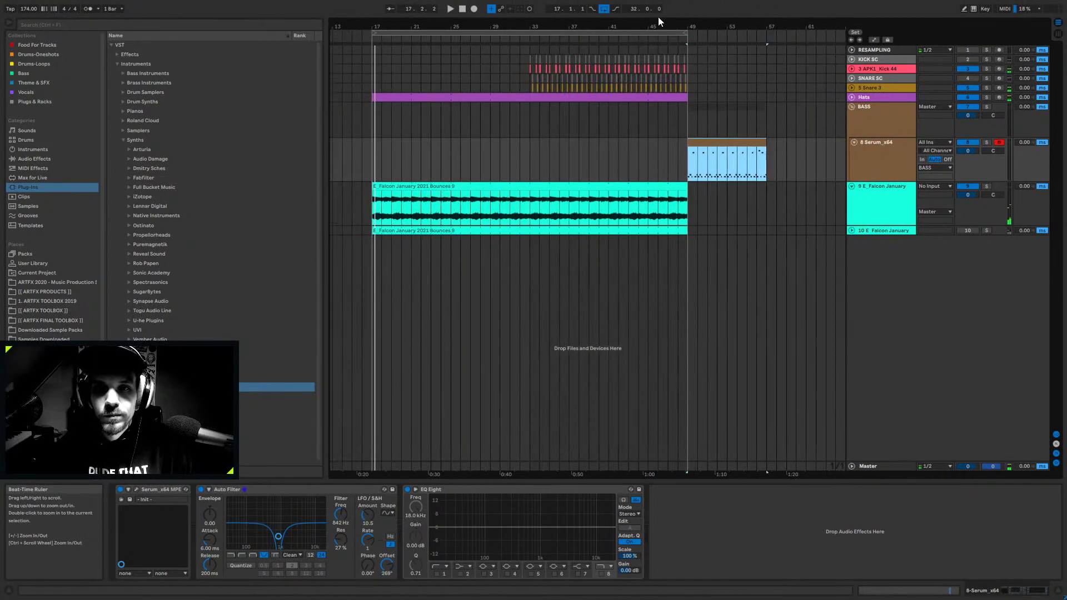
left_click(605, 9)
left_click(373, 57)
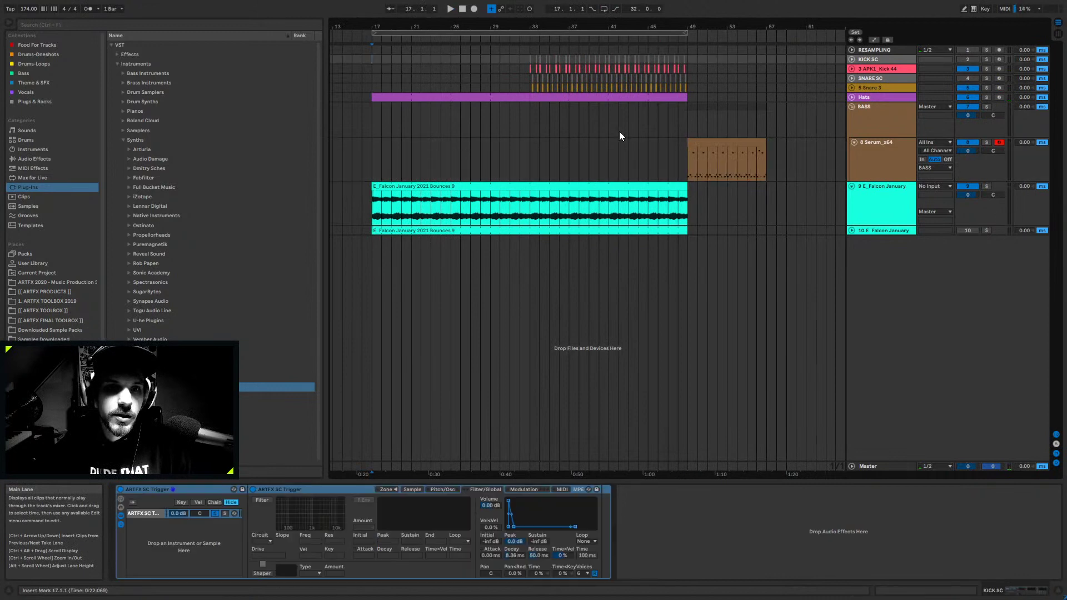
key("space")
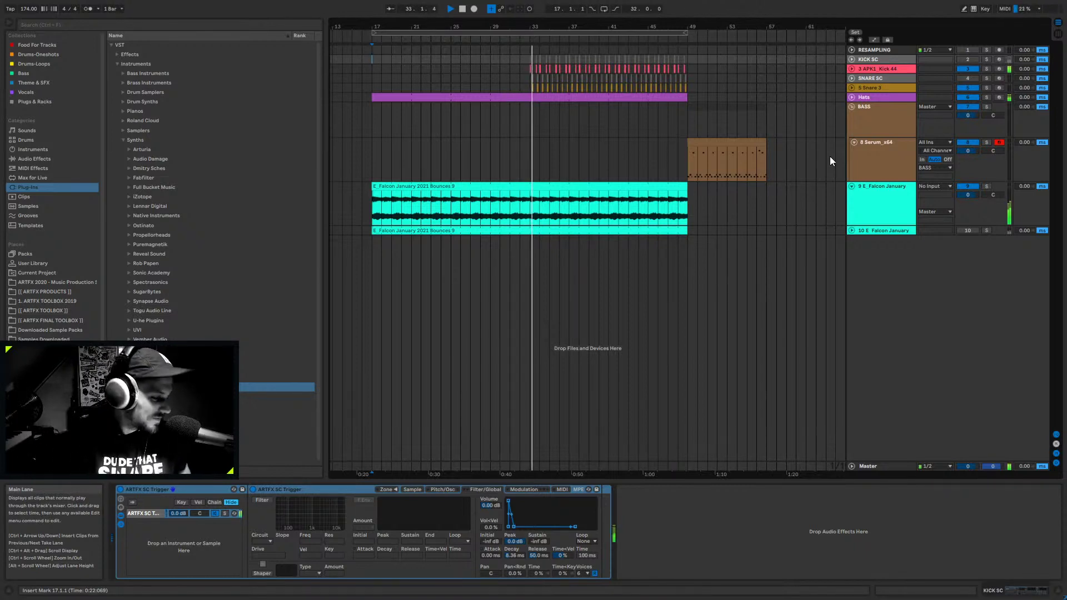
- Show the first E_Falcon January track's devices and switch off its ARTFX-Sidechain Compressor during playback
left_click(868, 95)
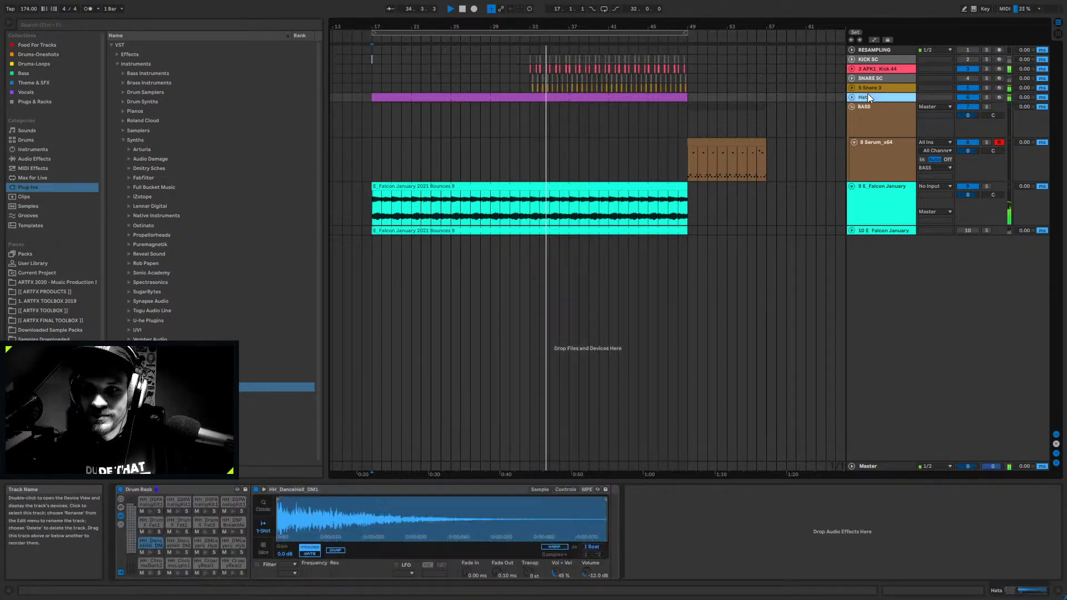
left_click(876, 199)
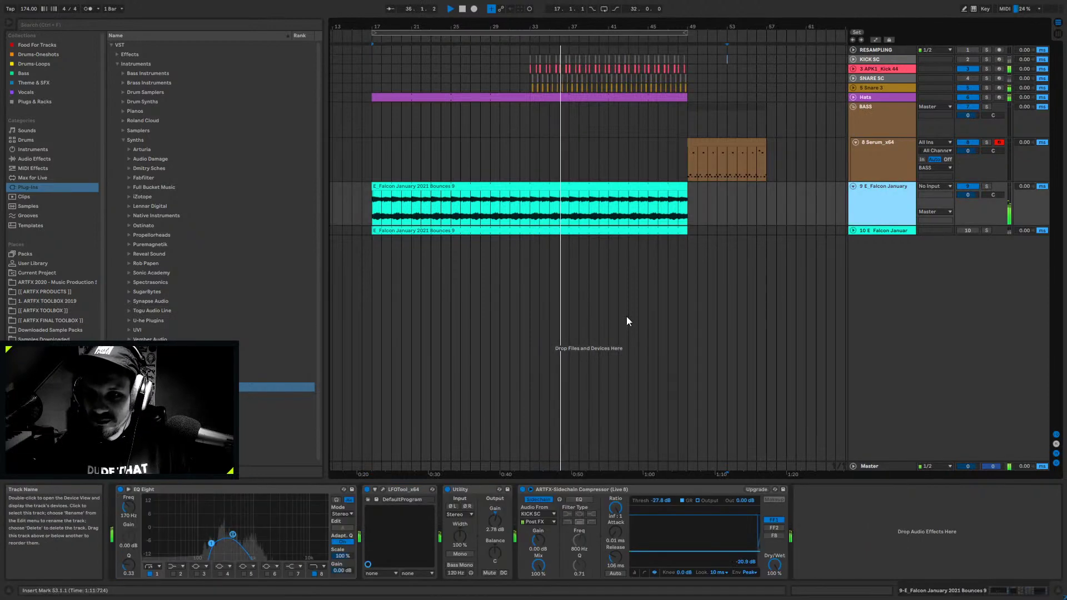
left_click(522, 489)
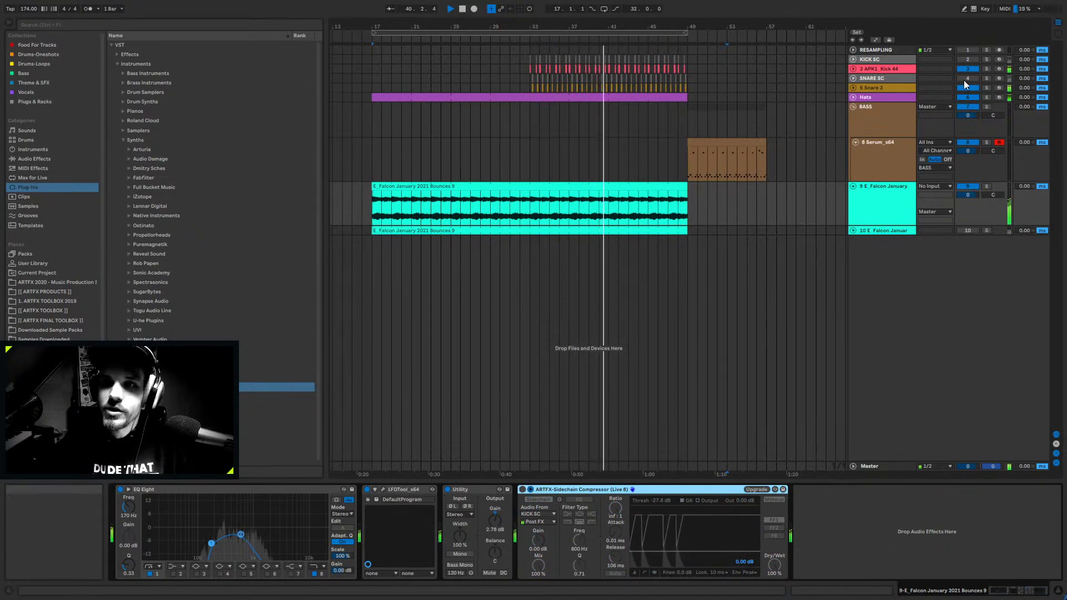
- Check the BASS group's kick and snare sidechain compressors, folding and unfolding the group
left_click(866, 106)
left_click(853, 107)
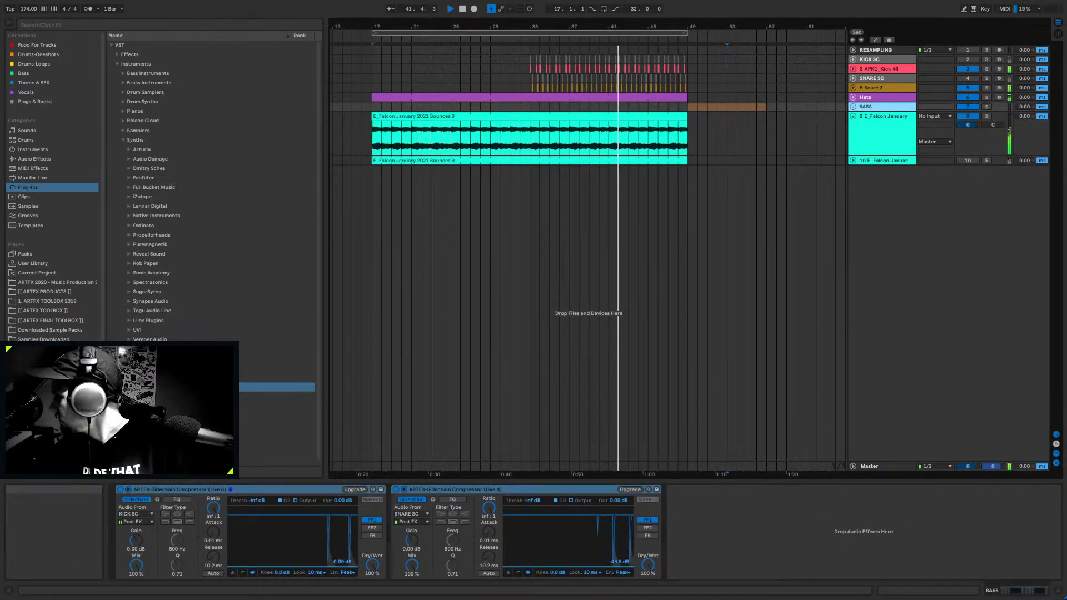
left_click_drag(833, 26, 857, 106)
left_click(857, 107)
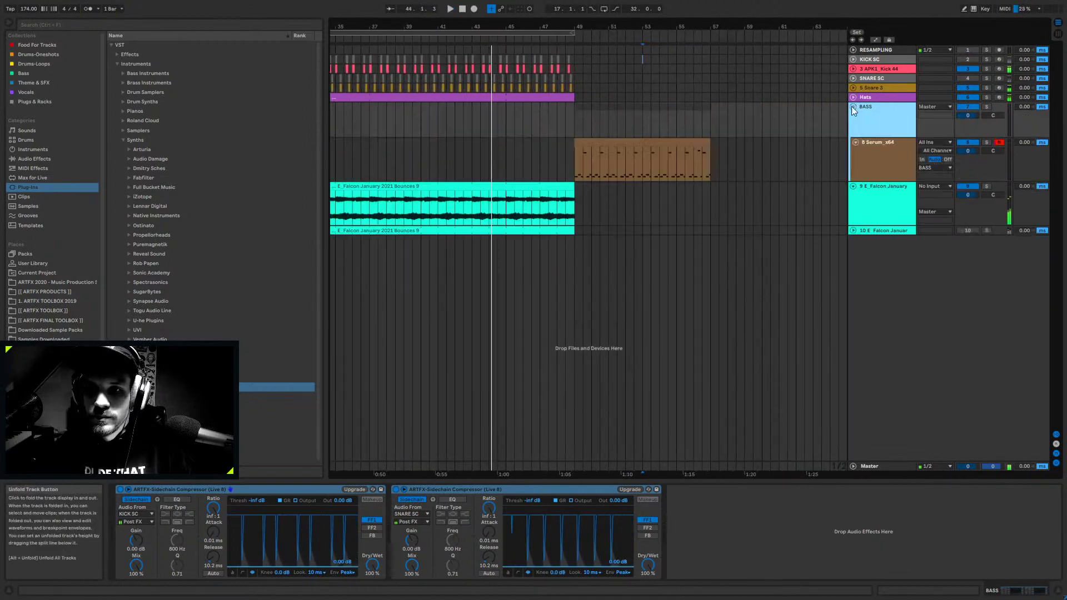
- Stop playback and select the Serum clip at bar 49
left_click(592, 148)
key("space")
key("minus")
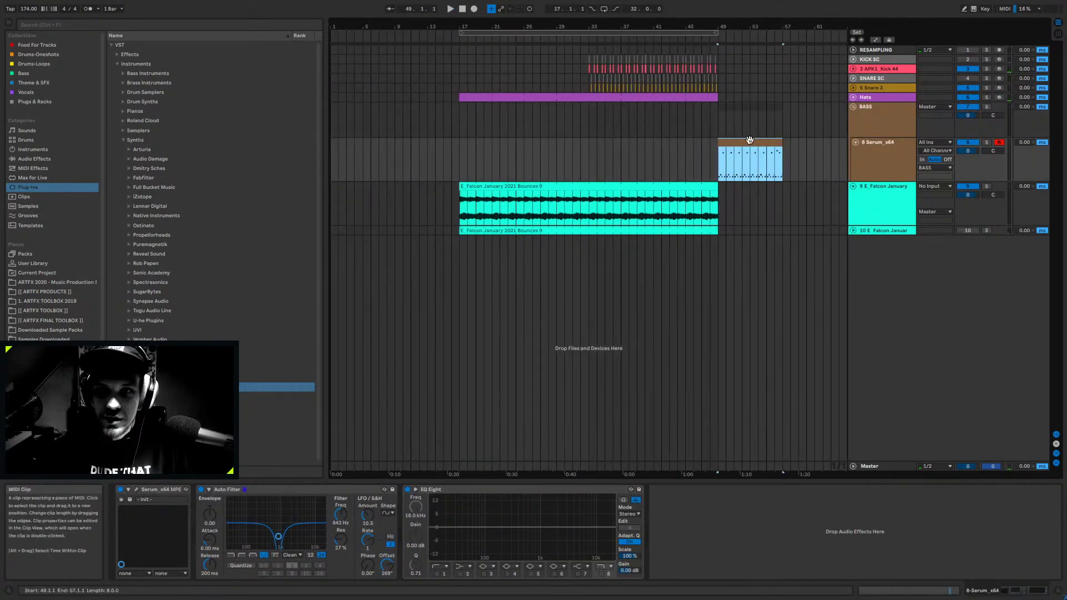
right_click(876, 145)
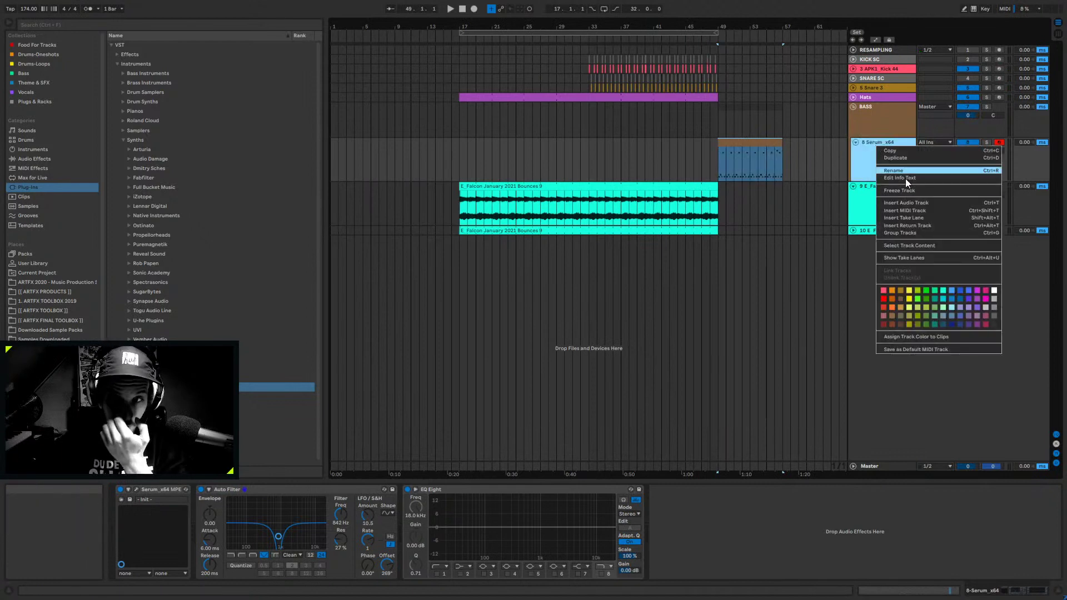
key("Escape")
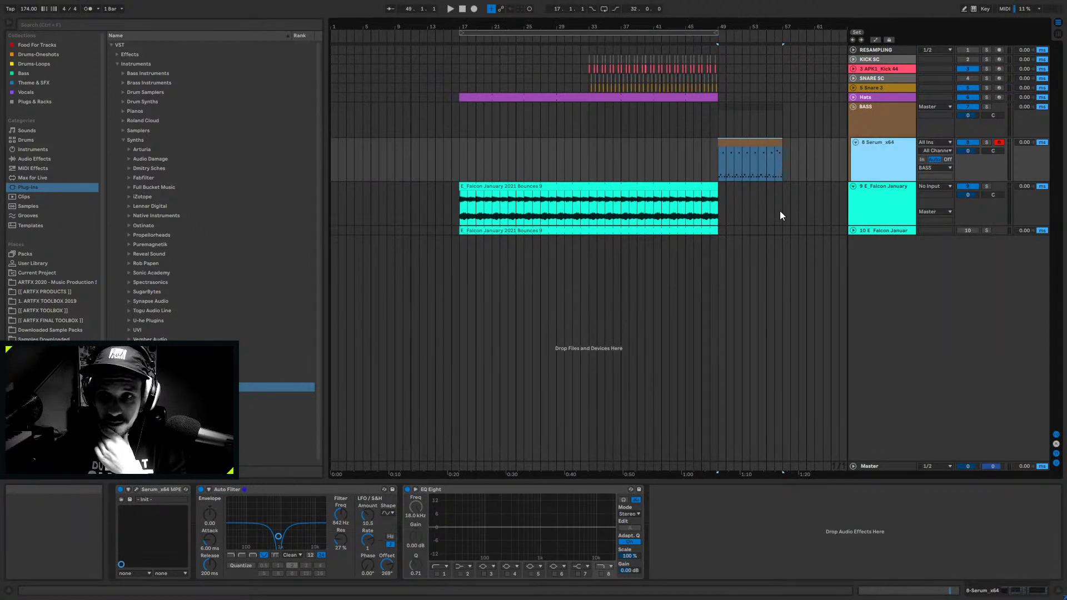
- Duplicate the Serum bass track and move the duplicate's clip to bar 33
key("ctrl+d")
left_click_drag(744, 184, 614, 182)
- Add a second Auto Filter to the duplicated Serum track and set it to band-pass at about 326 Hz while playing
left_click(21, 159)
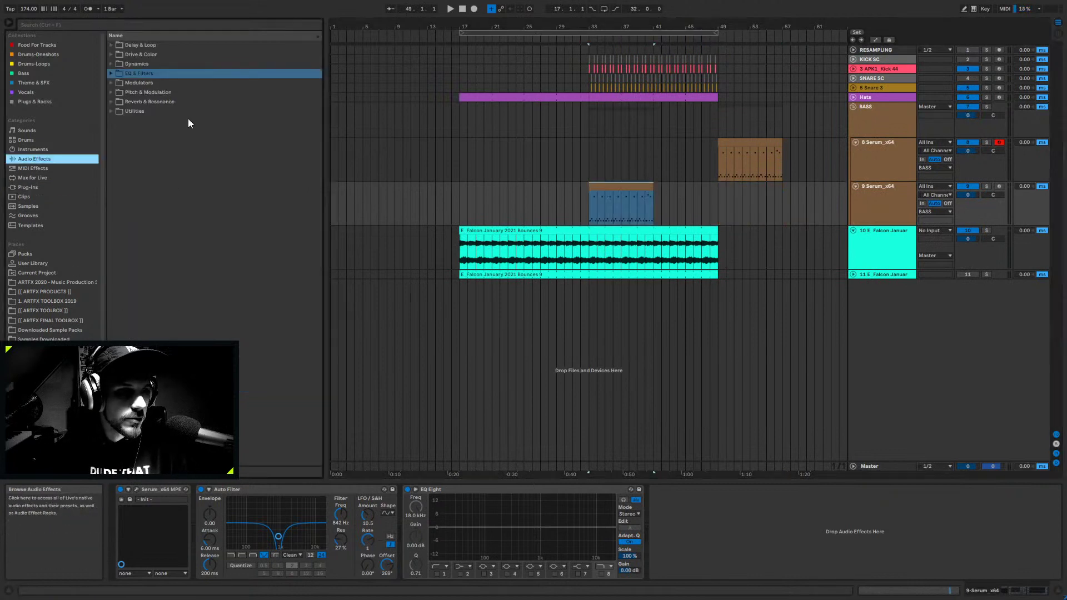
left_click(111, 74)
left_click(112, 82)
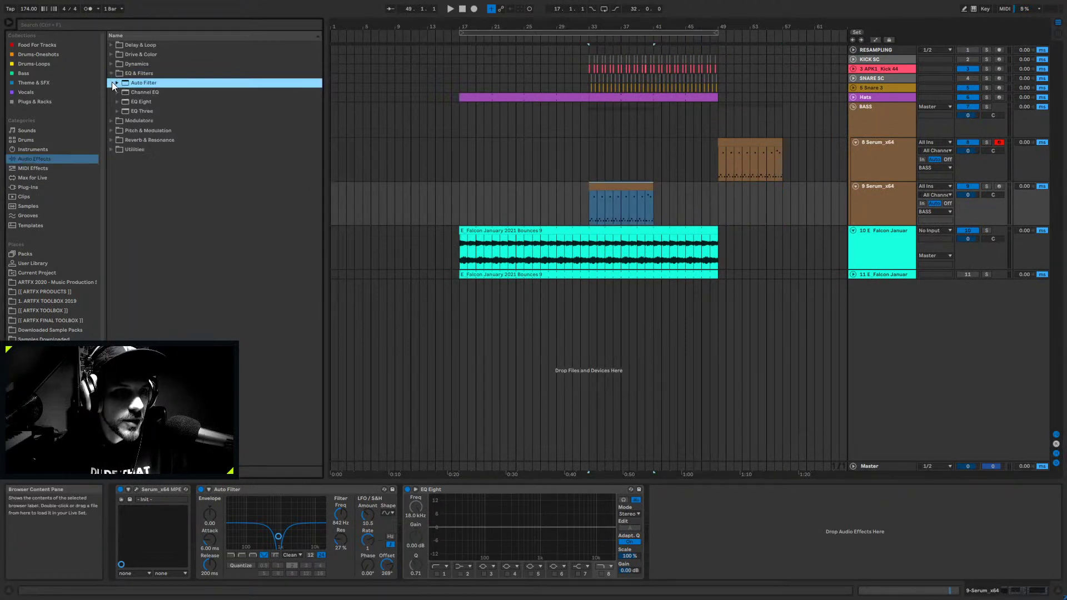
left_click(116, 82)
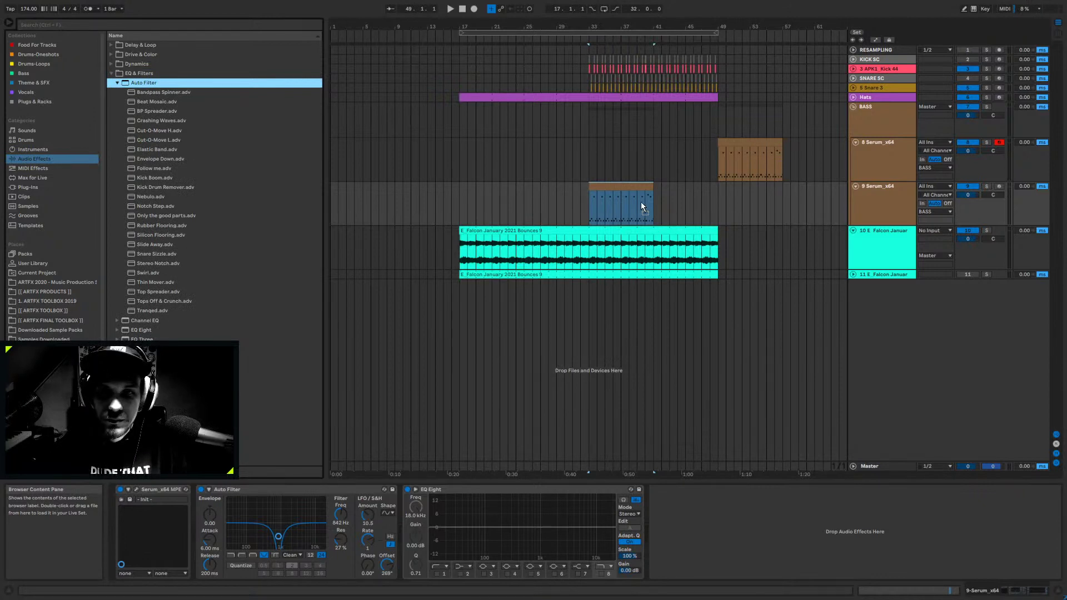
left_click_drag(616, 227, 591, 192)
left_click(626, 185)
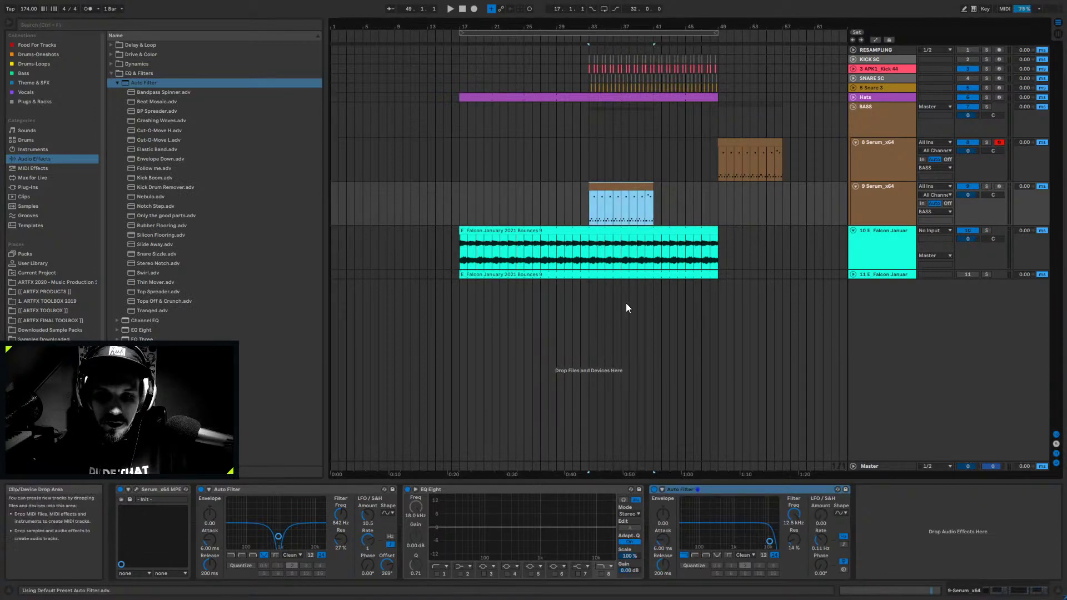
left_click(702, 555)
key("space")
left_click_drag(794, 514, 793, 564)
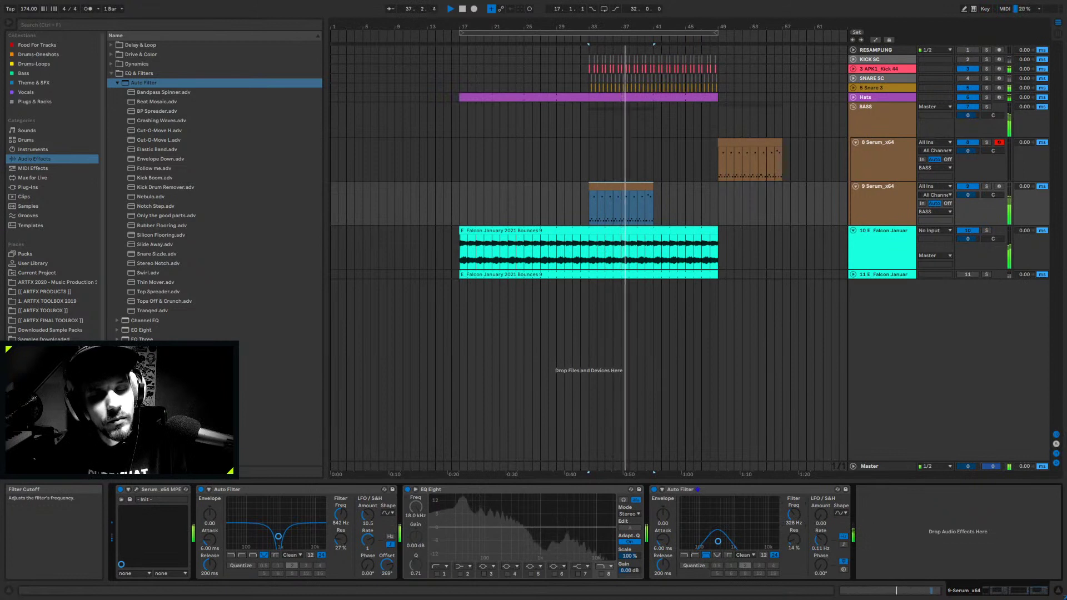
- Play the first Falcon bounce from bar 17, then from bar 33 together with the duplicated Serum bass
left_click(892, 234)
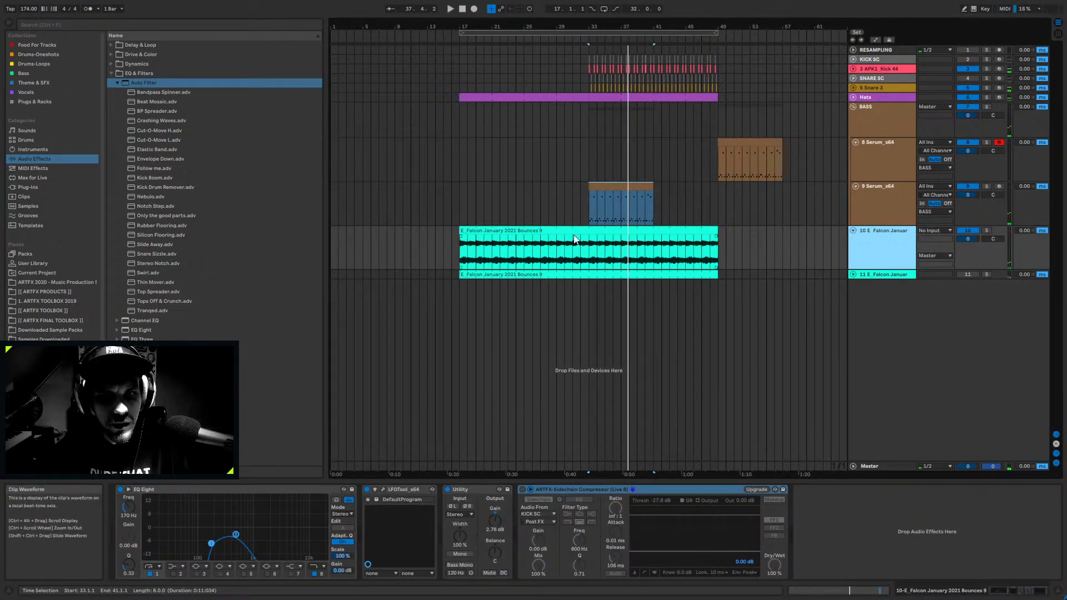
key("space")
key("space")
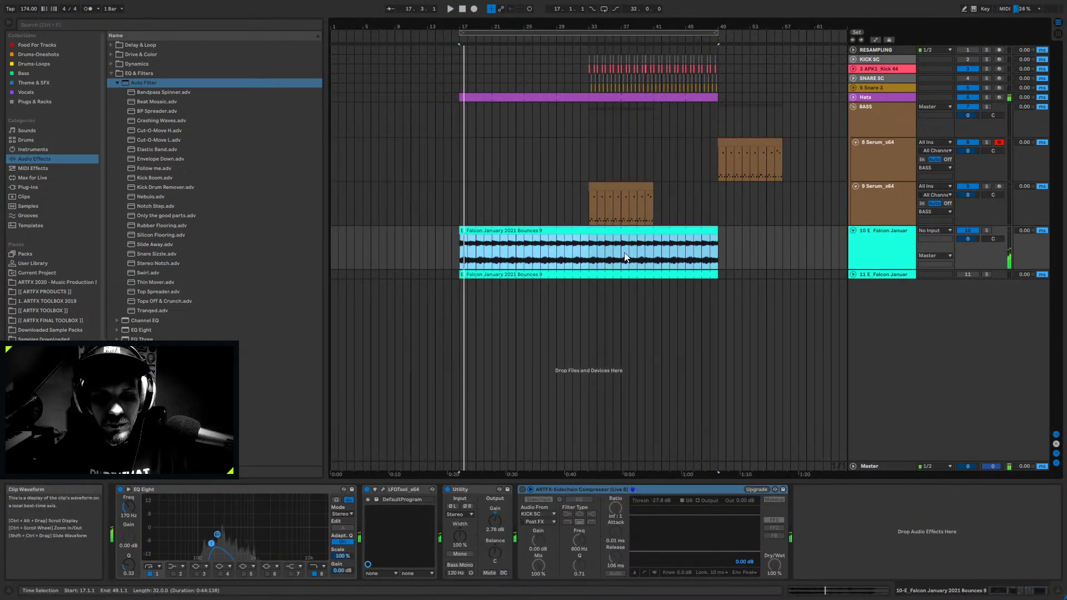
left_click(589, 252)
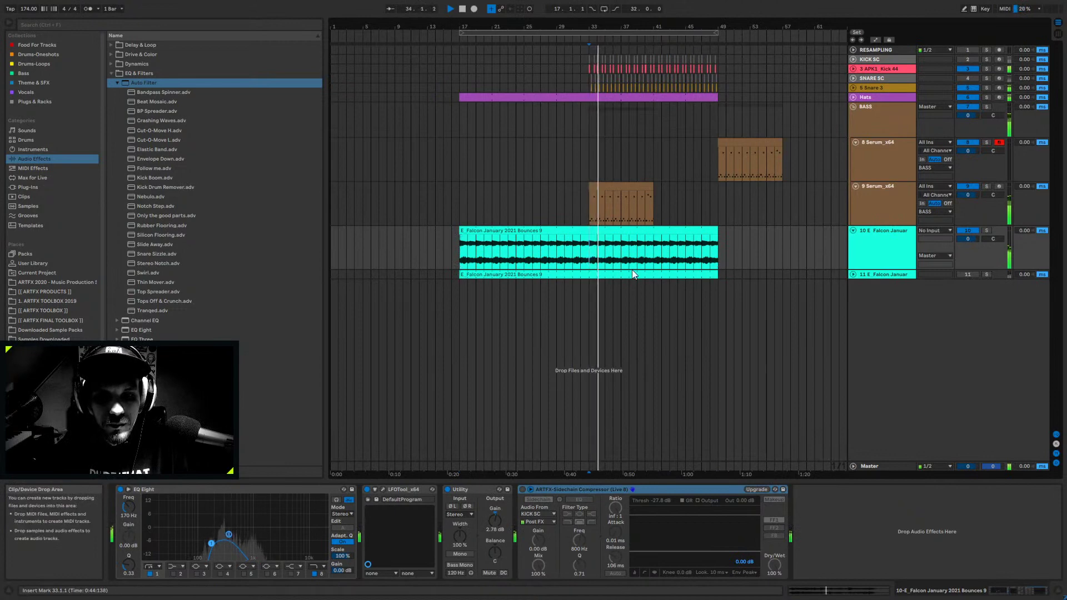
- Open the first Falcon bounce clip and try transposing it to -1 st during playback
double_click(609, 239)
key("space")
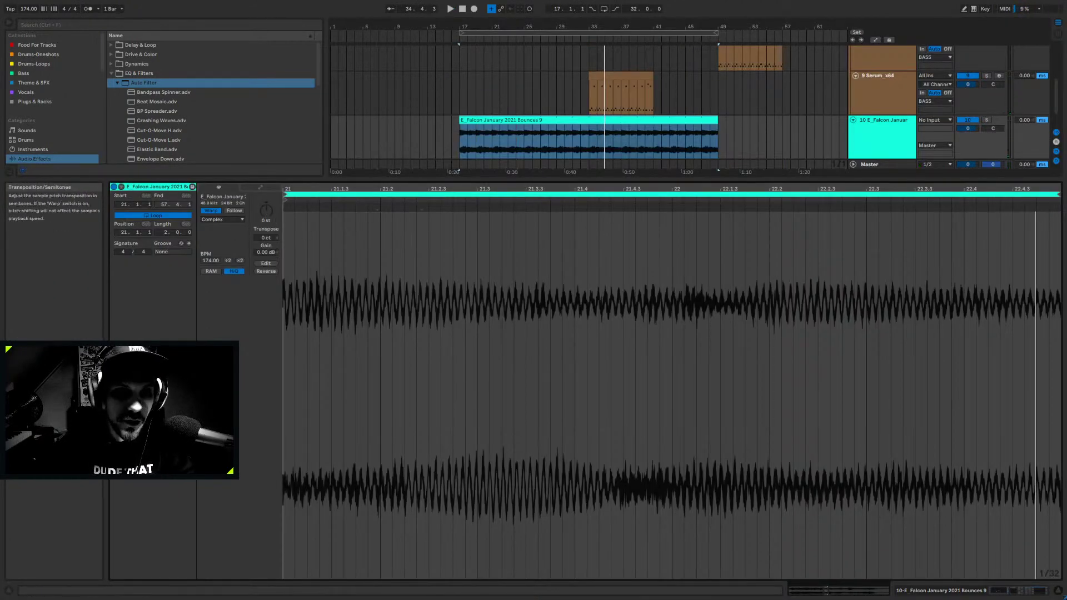
key("ctrl+d")
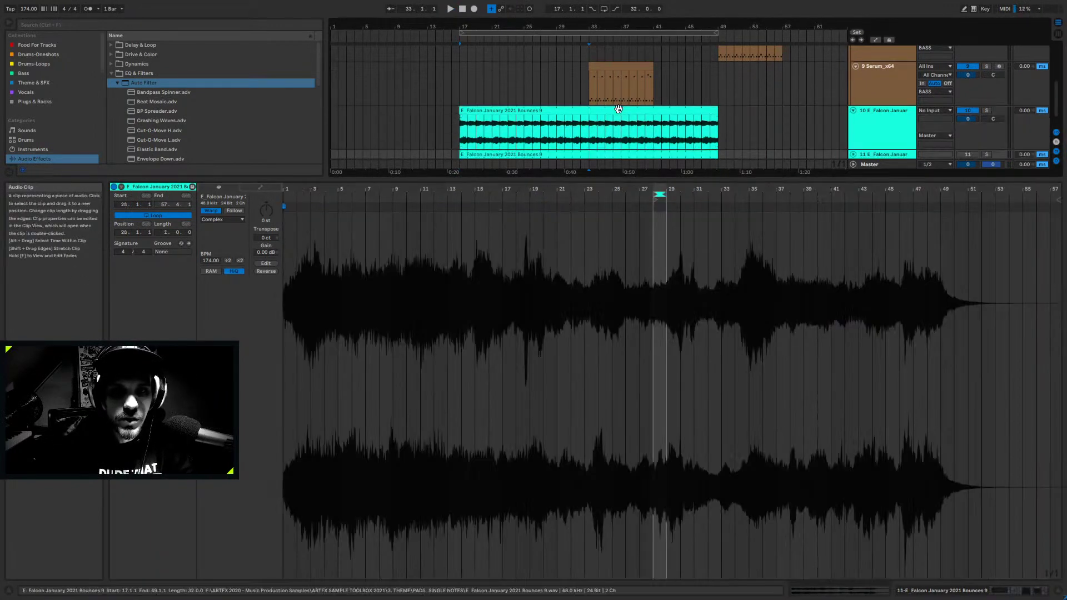
left_click(618, 109)
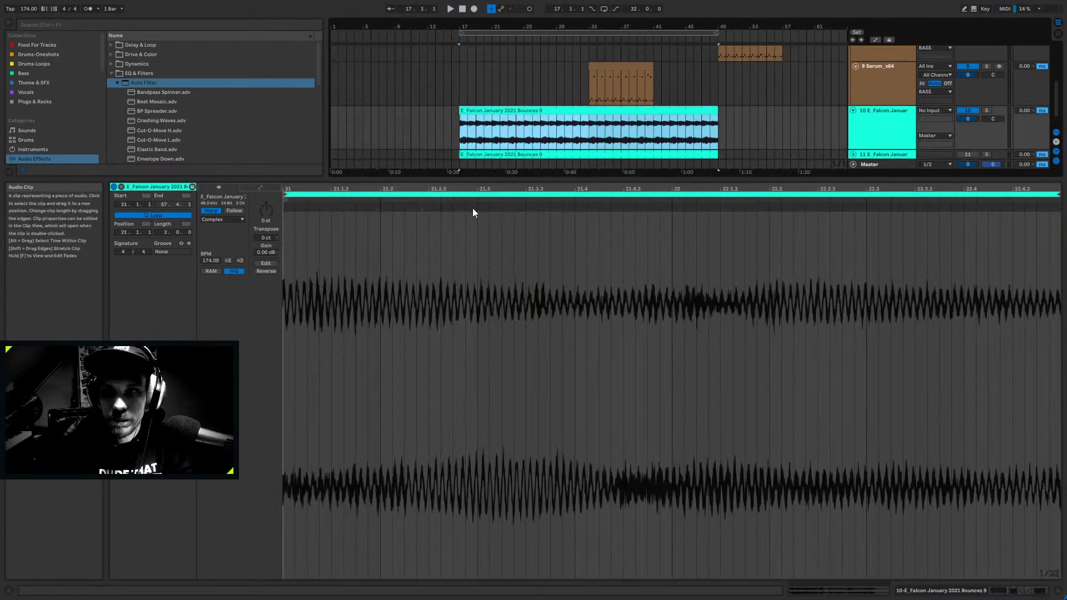
left_click_drag(263, 223, 269, 214)
key("space")
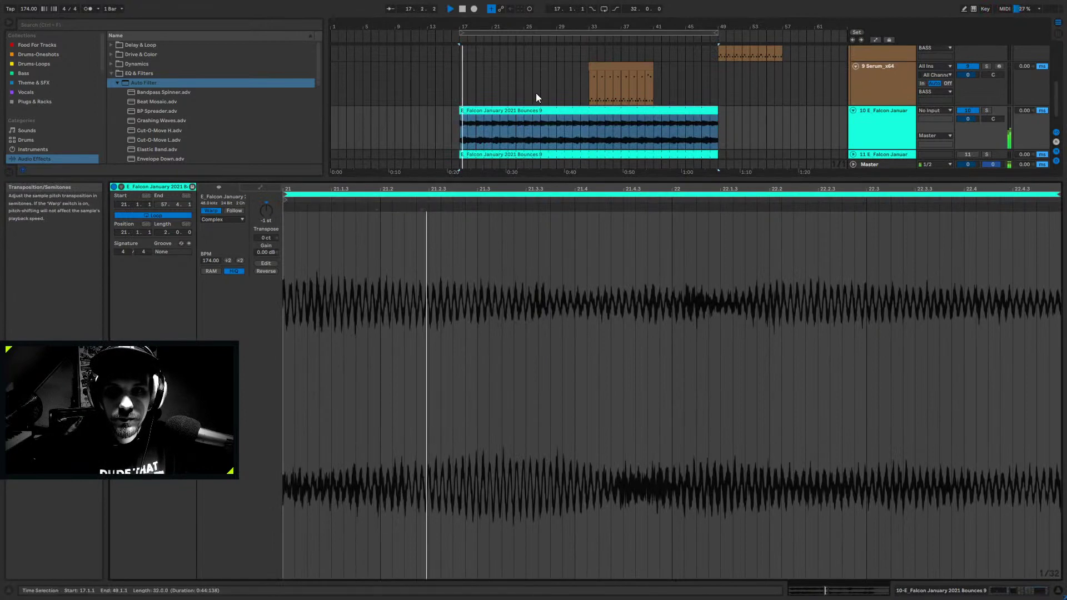
- Audition other transpositions of the Falcon bounce from bar 33, return it to 0 st, and show the track's devices
left_click(589, 131)
key("space")
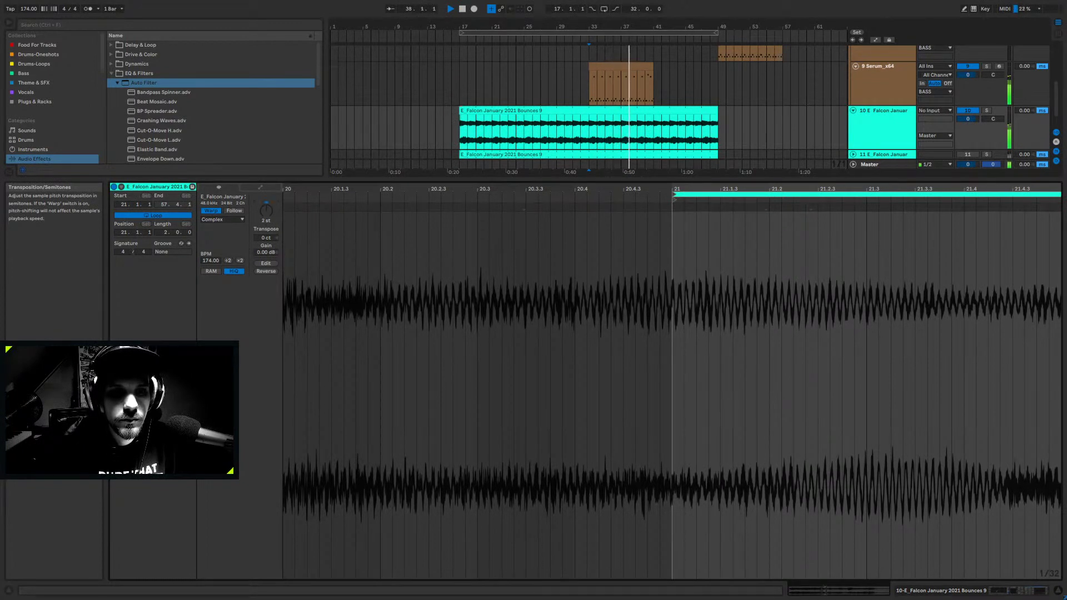
key("Down")
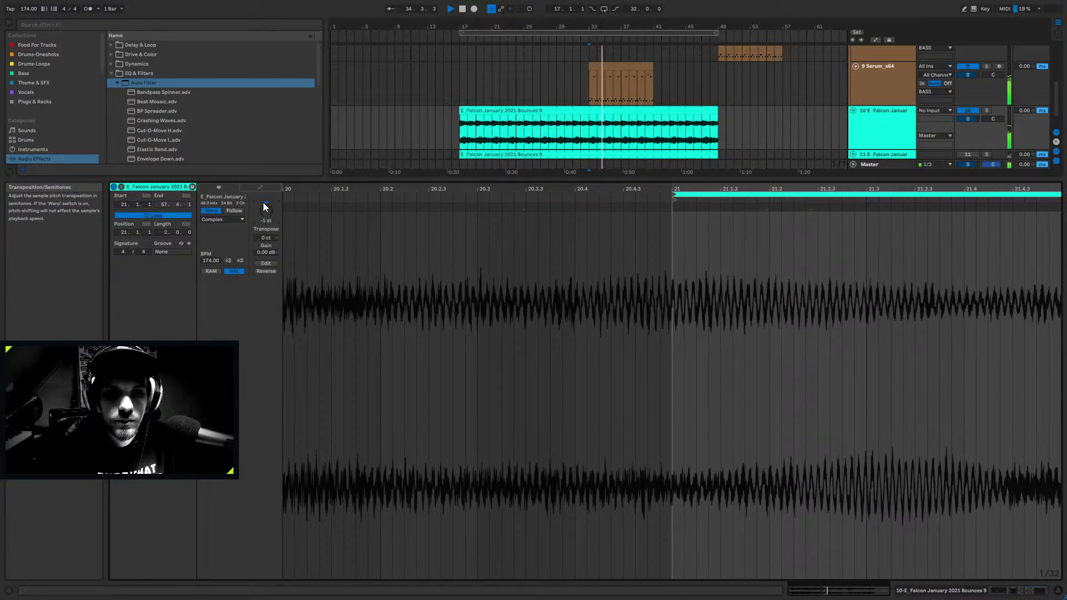
key("Up")
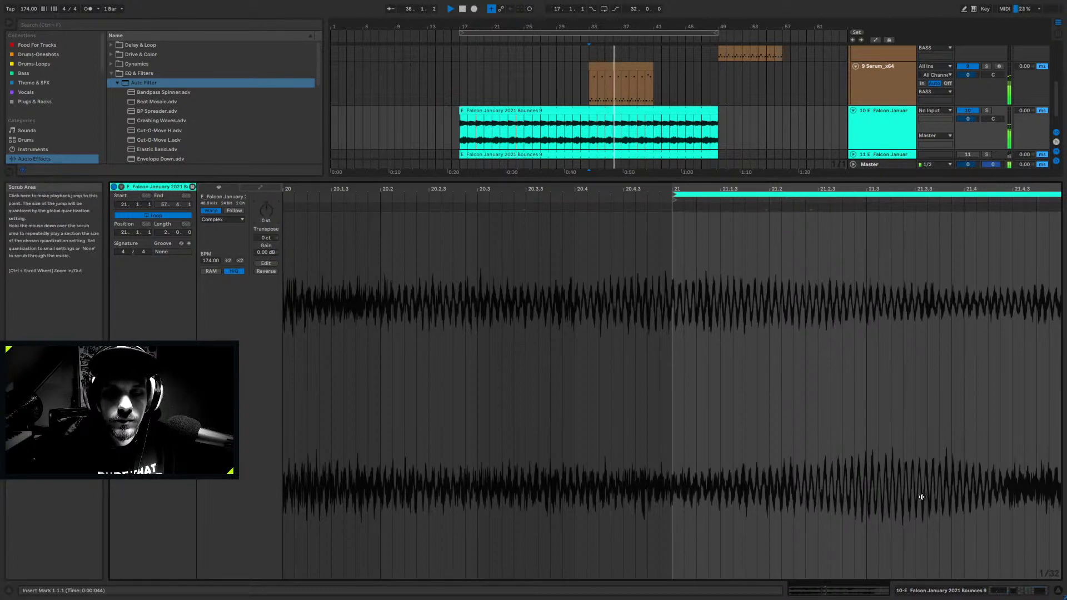
key("space")
key("shift+Tab")
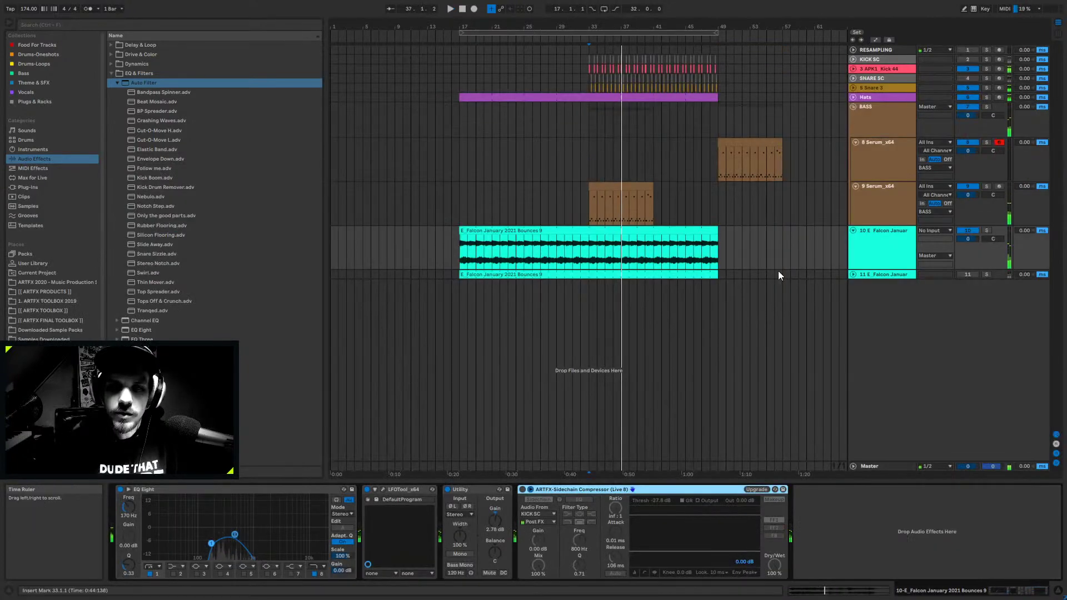
- Solo the first Falcon track and switch off its EQ Eight, LFOTool and Utility
left_click(550, 230)
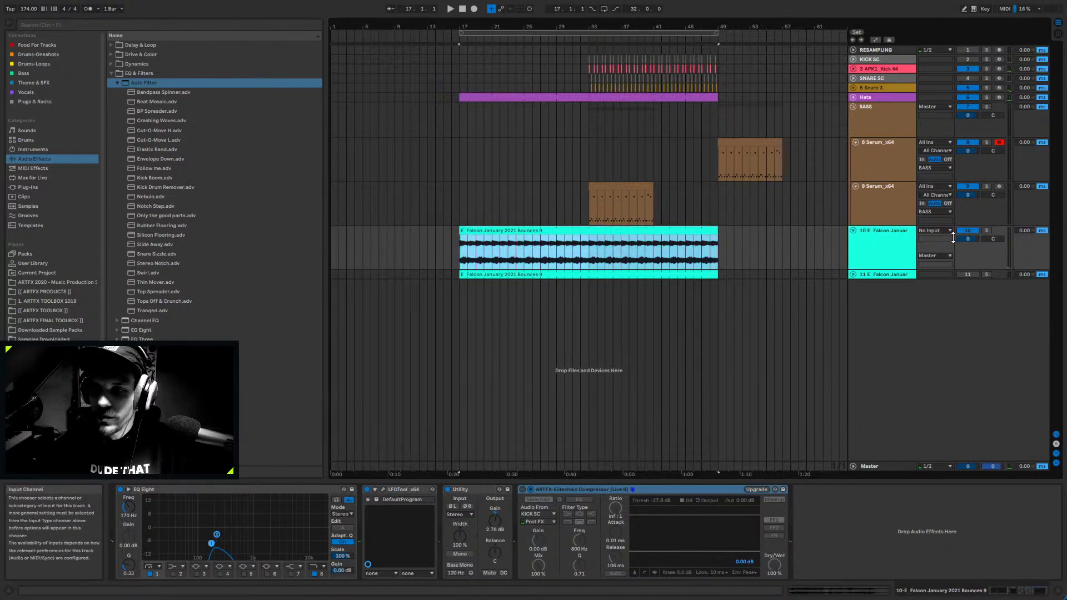
left_click(985, 231)
left_click(251, 488)
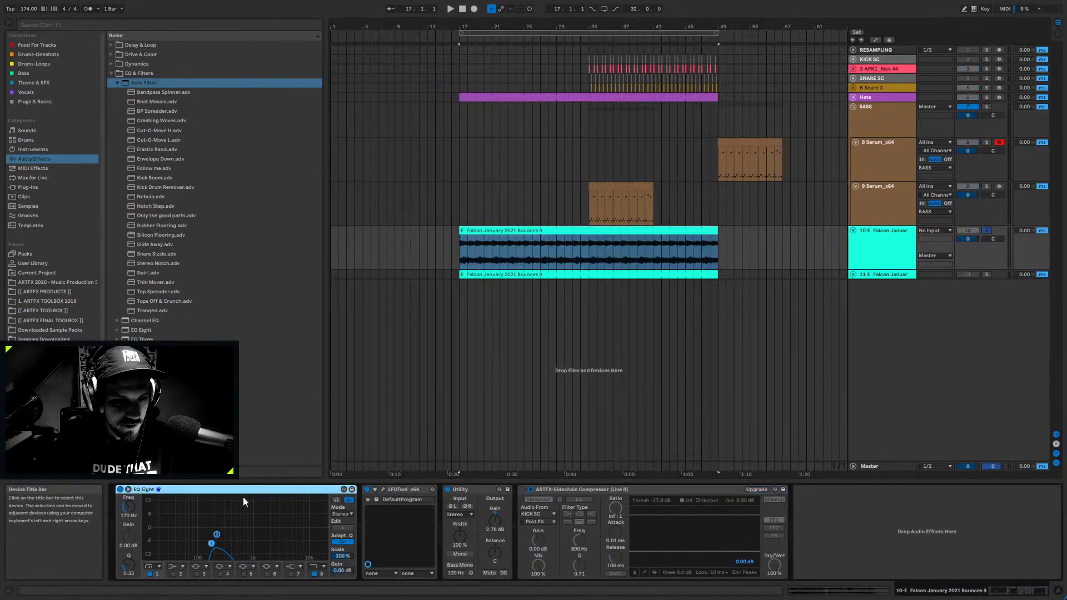
left_click(475, 490, "shift")
key("0")
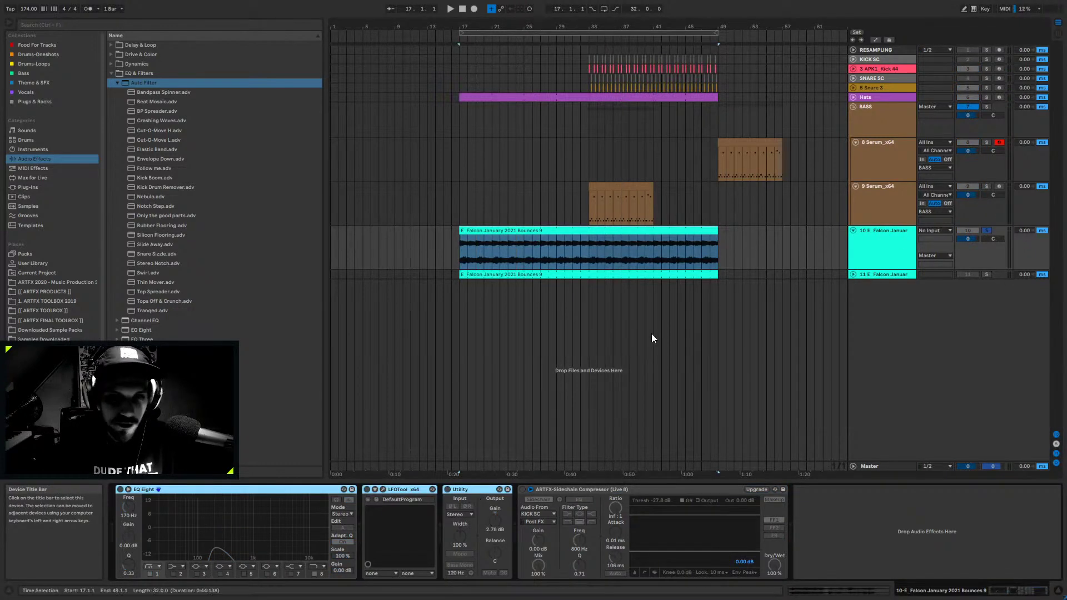
- Listen to the soloed Falcon bounce from bar 32 without its EQ Eight, LFOTool and Utility
left_click(595, 258)
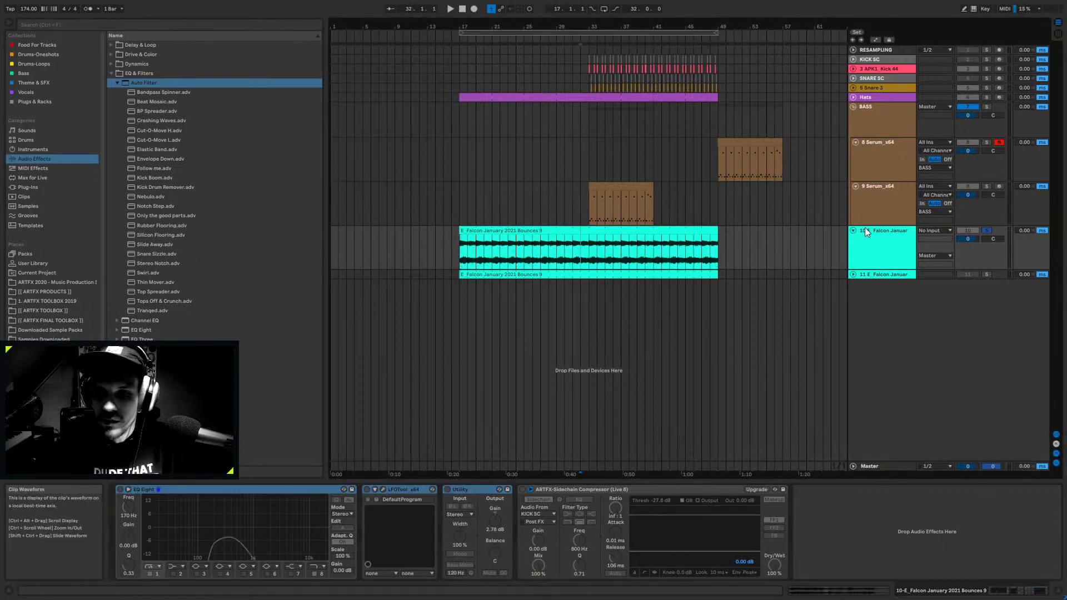
key("space")
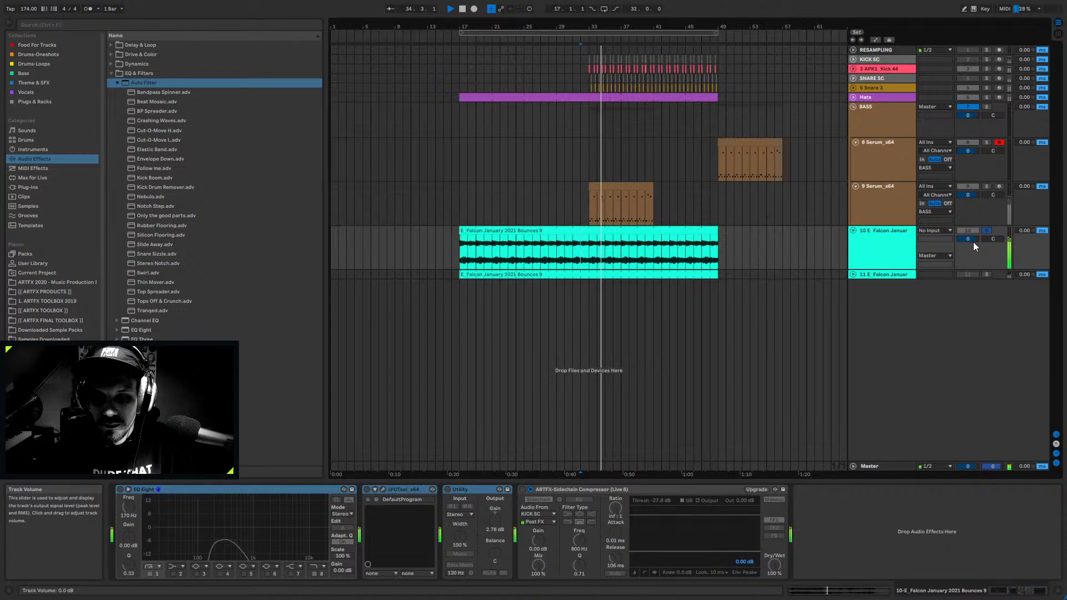
key("space")
key("space")
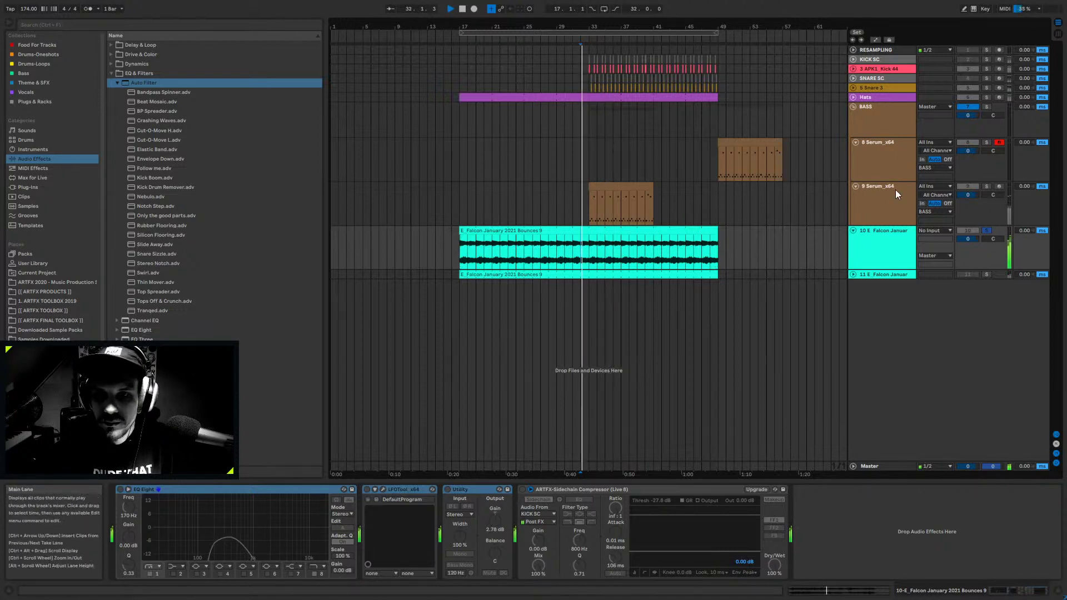
key("space")
- Solo the duplicated Serum track alongside the Falcon bounce and play from bar 33
left_click(598, 203)
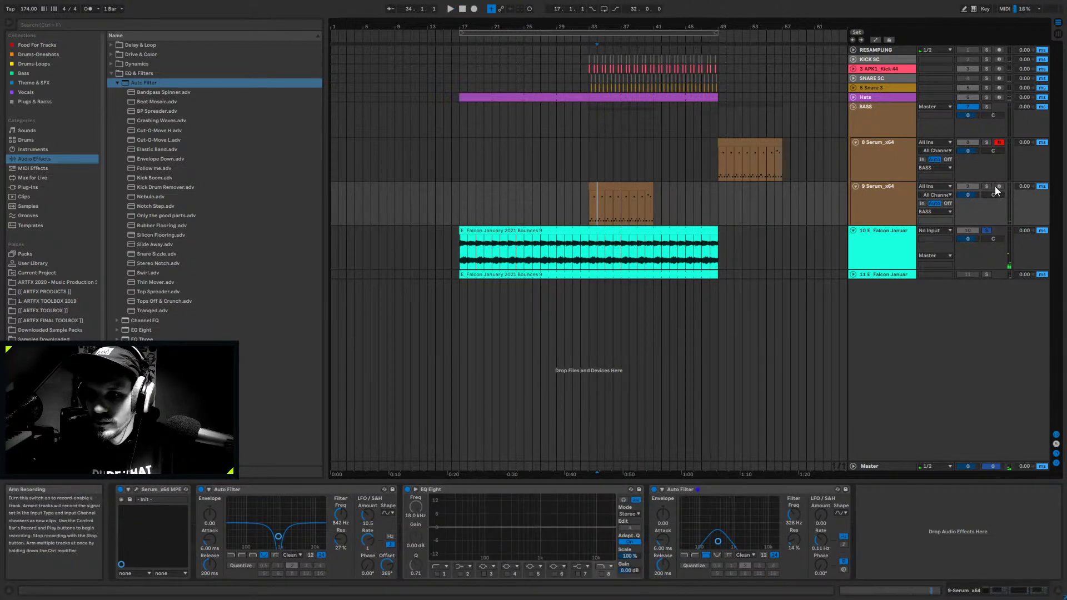
left_click(589, 204)
left_click(585, 258)
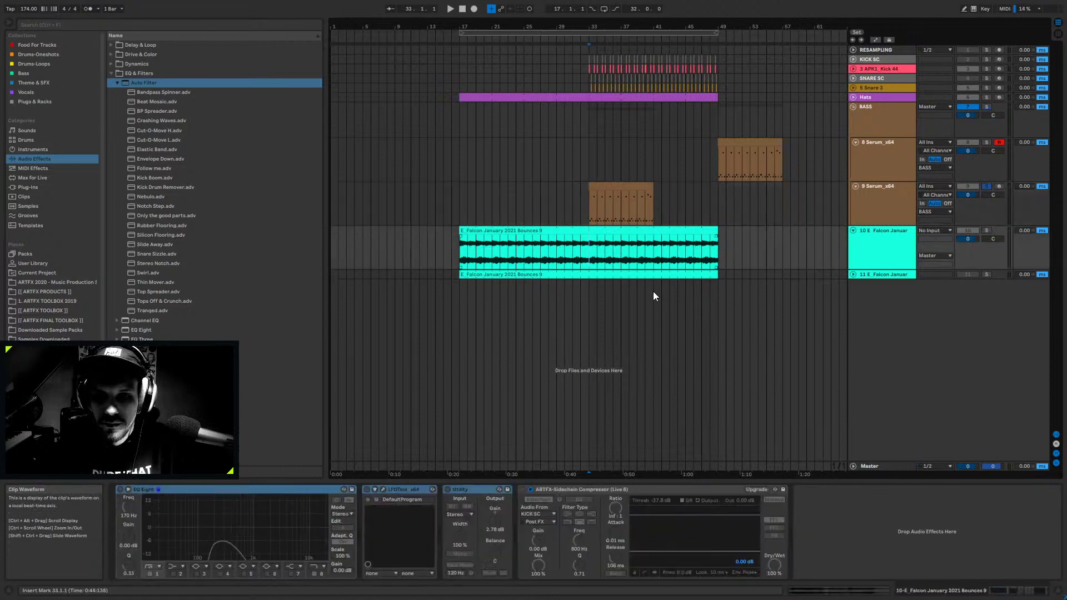
key("space")
left_click(987, 230)
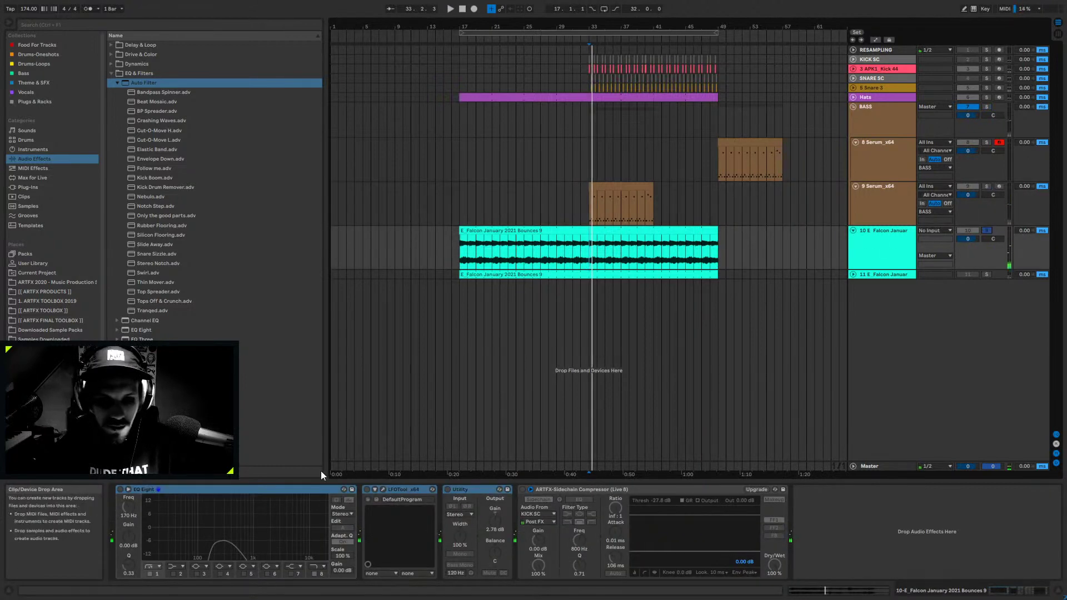
- Check the duplicated Serum track's devices, then play the soloed Falcon bounce from bar 33
left_click(873, 204)
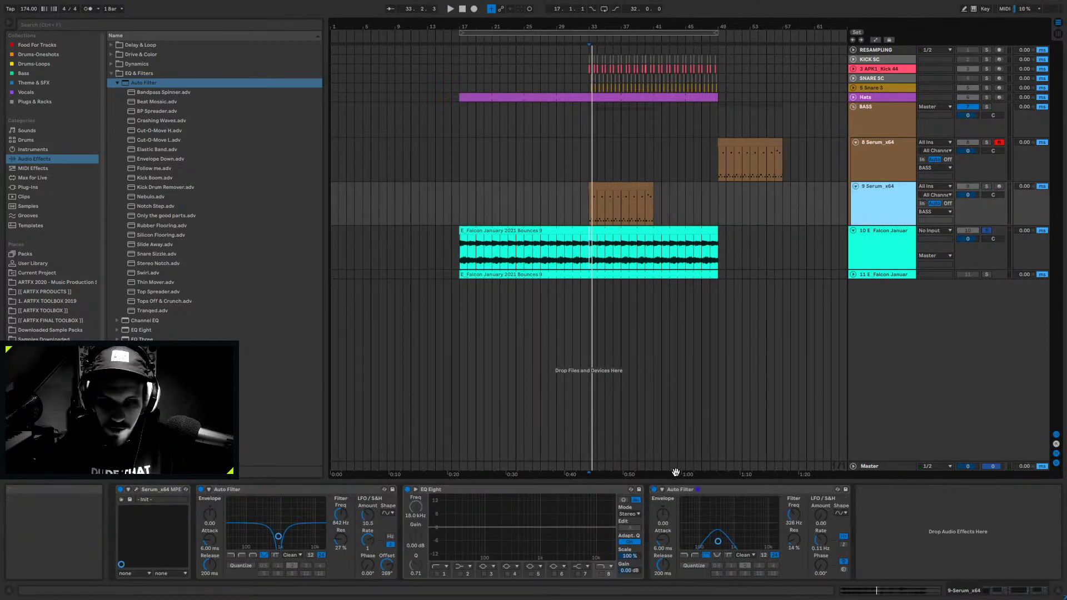
left_click(900, 249)
key("space")
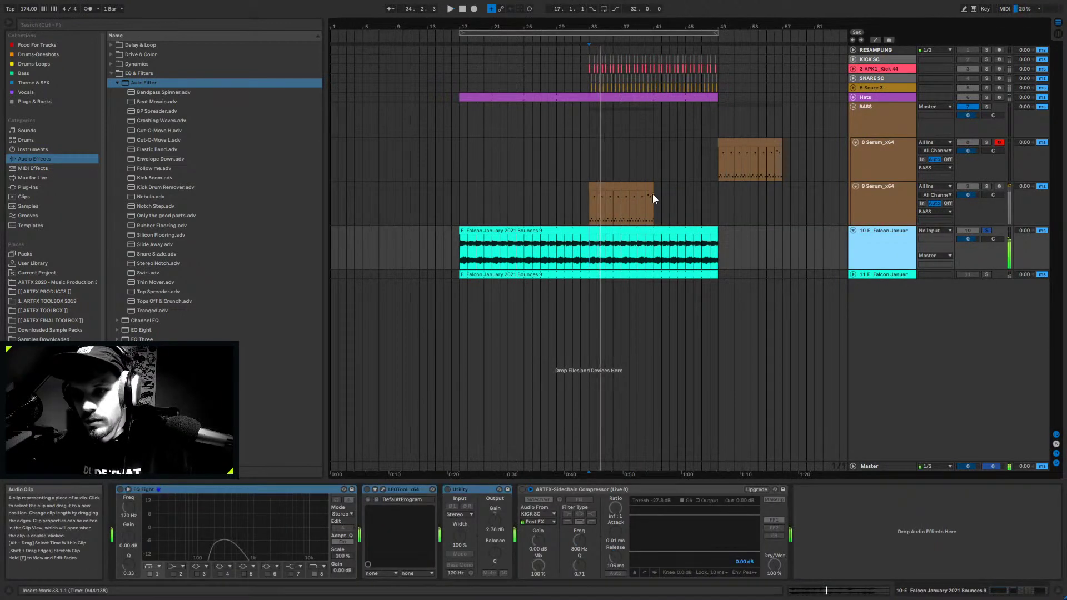
- Arm the duplicated Serum track and deactivate its clip and second Auto Filter while playing over the soloed Falcon bounce
left_click(998, 187)
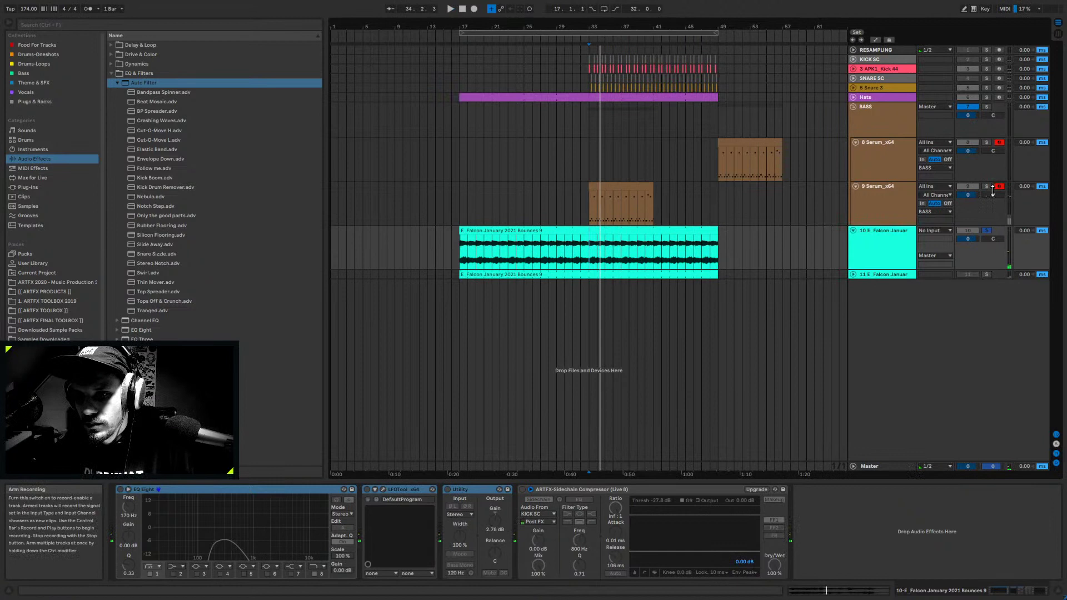
left_click(641, 219)
key("space")
key("space")
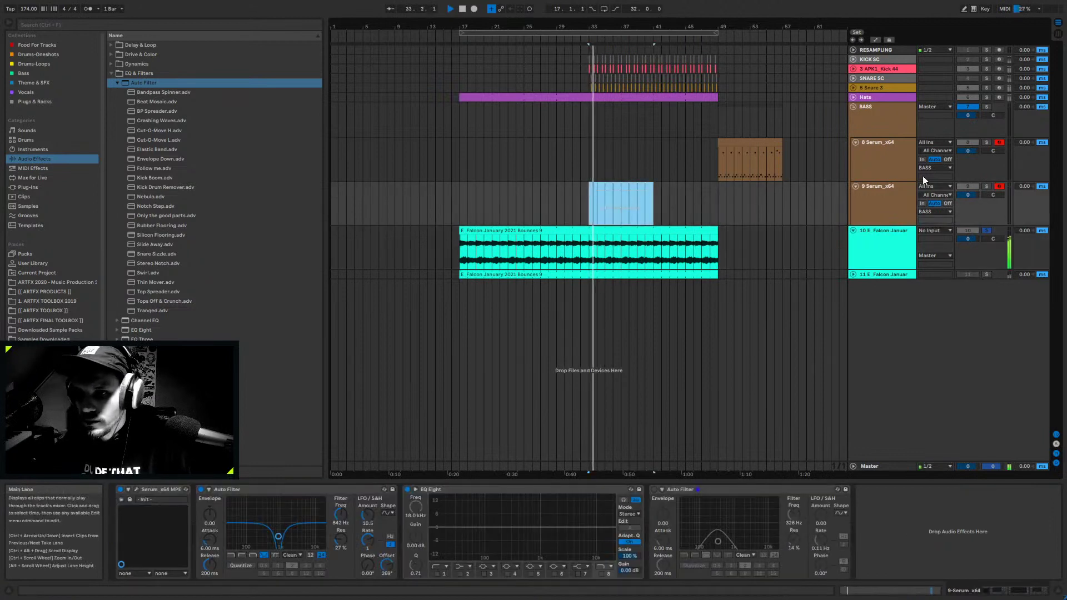
key("0")
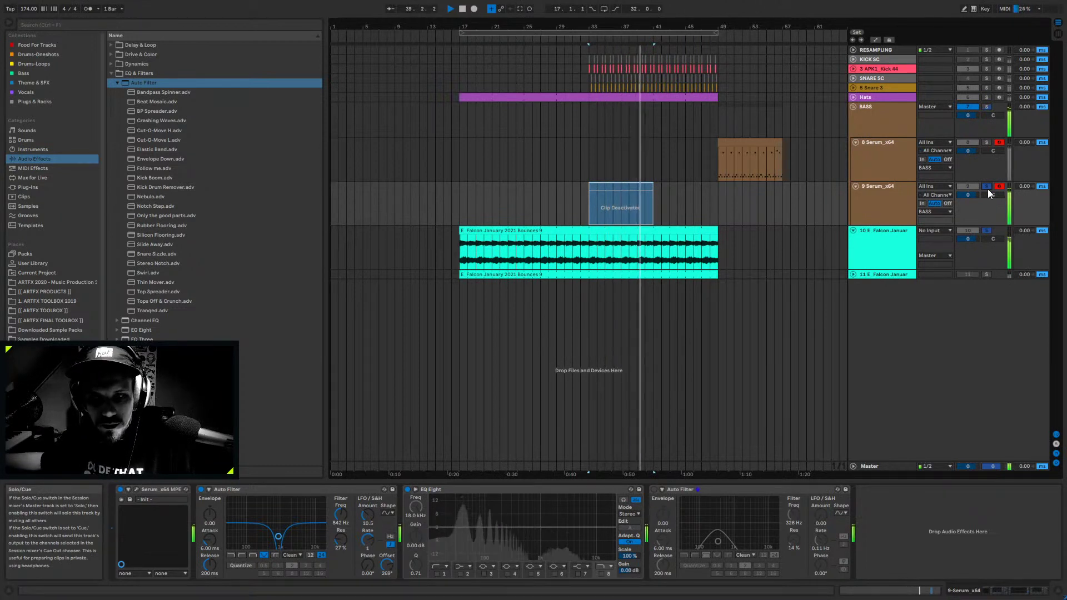
- Stop playback, clear the solos, and switch the first Falcon track's EQ Eight, LFOTool and Utility back on
left_click(987, 187)
key("space")
left_click(889, 241)
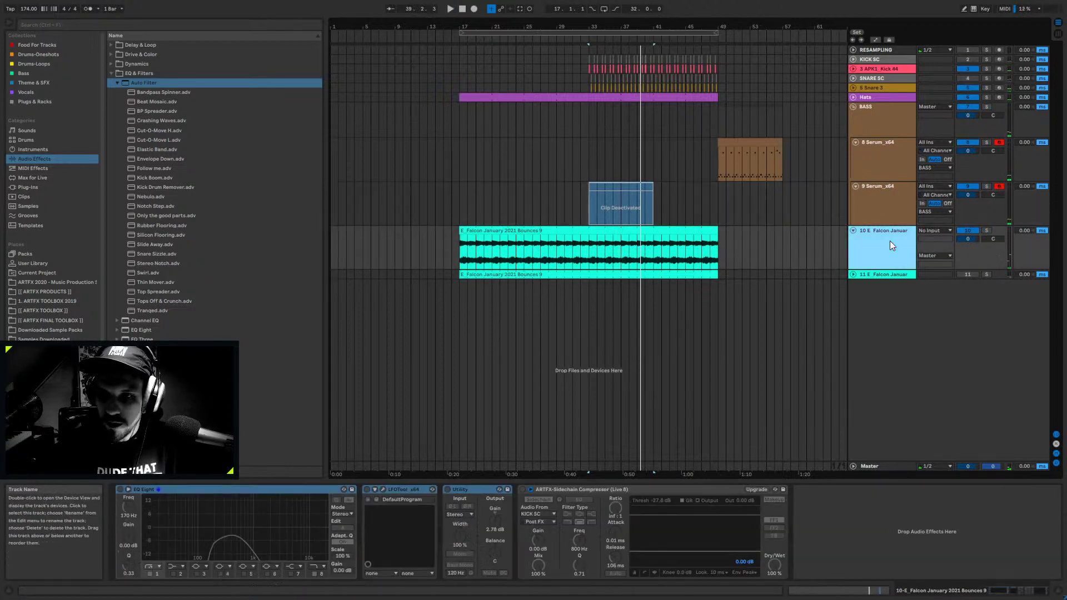
left_click(121, 489)
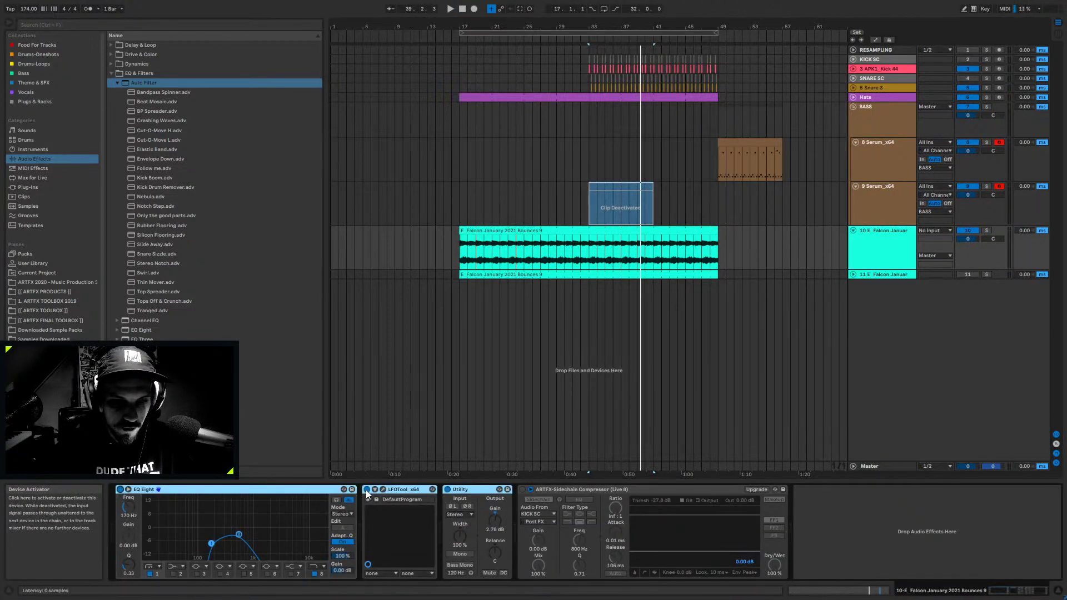
- Check the duplicated Serum track and its deactivated clip, then select the original Serum clip at bar 49
left_click(896, 196)
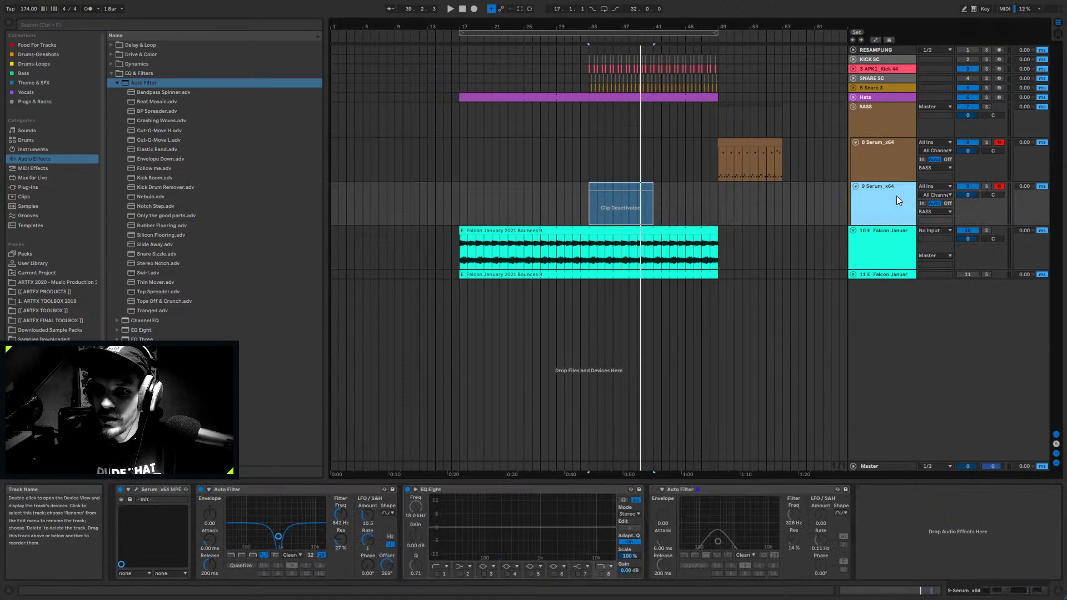
left_click(640, 187)
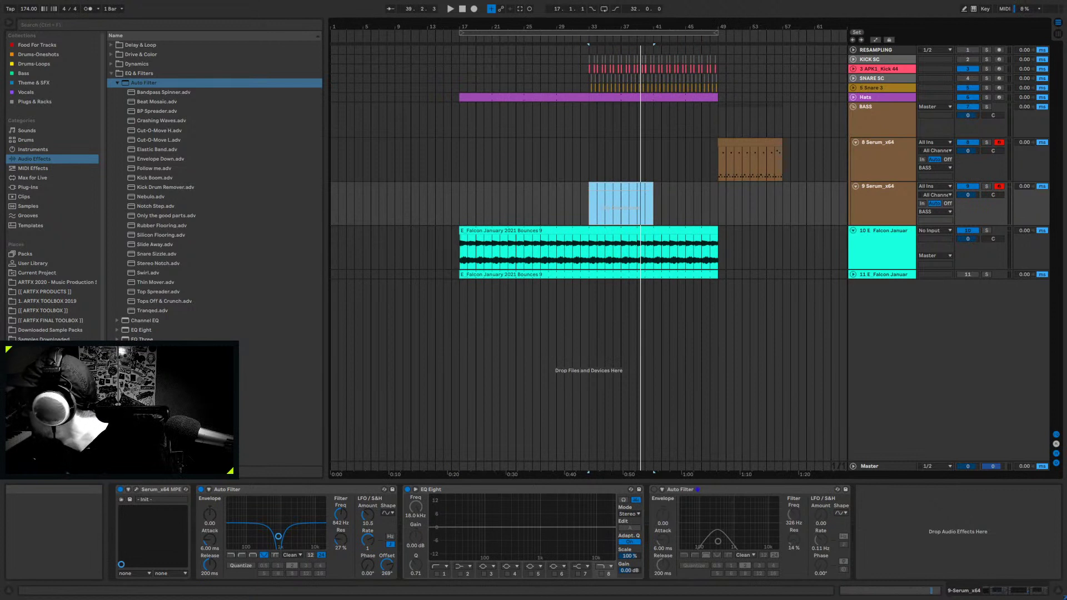
left_click(756, 164)
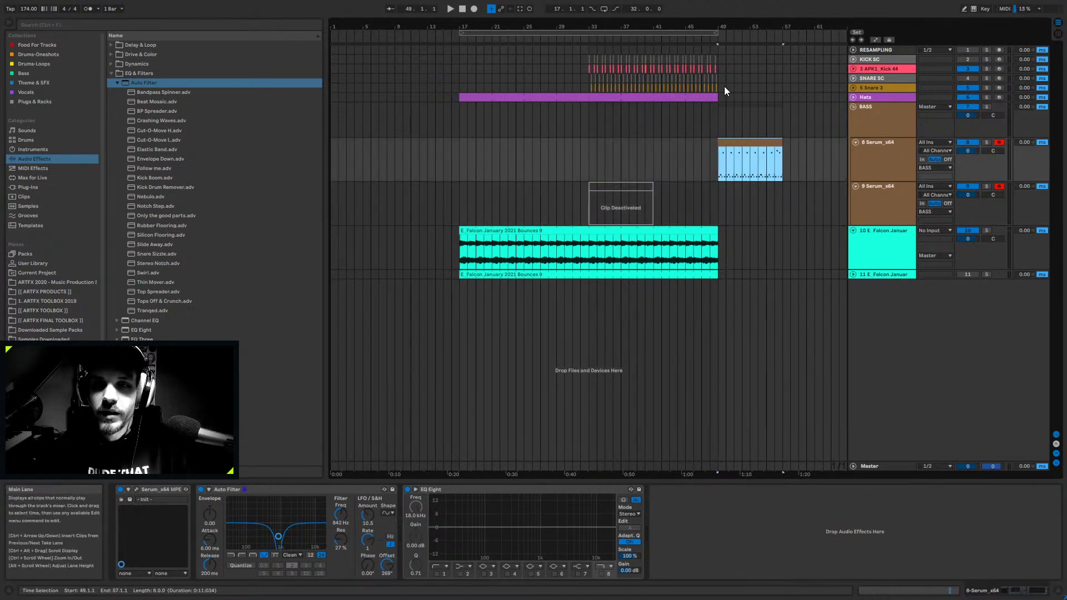
- Duplicate the kick and snare clips, including their sidechain triggers, from bars 33–49 to start at bar 49
left_click_drag(719, 87, 588, 59)
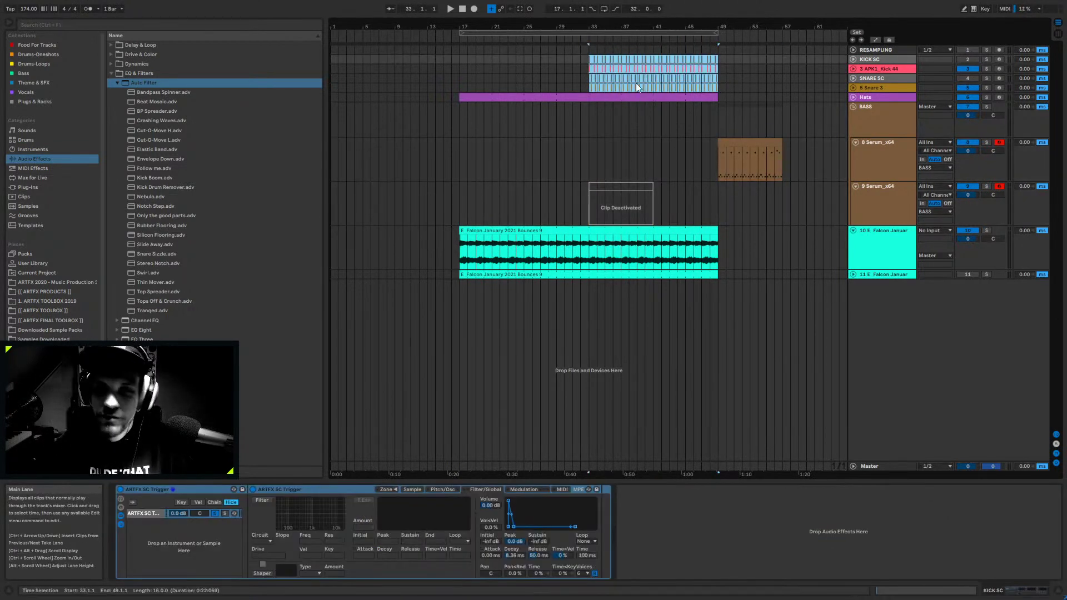
left_click(722, 58)
key("ctrl+shift+m")
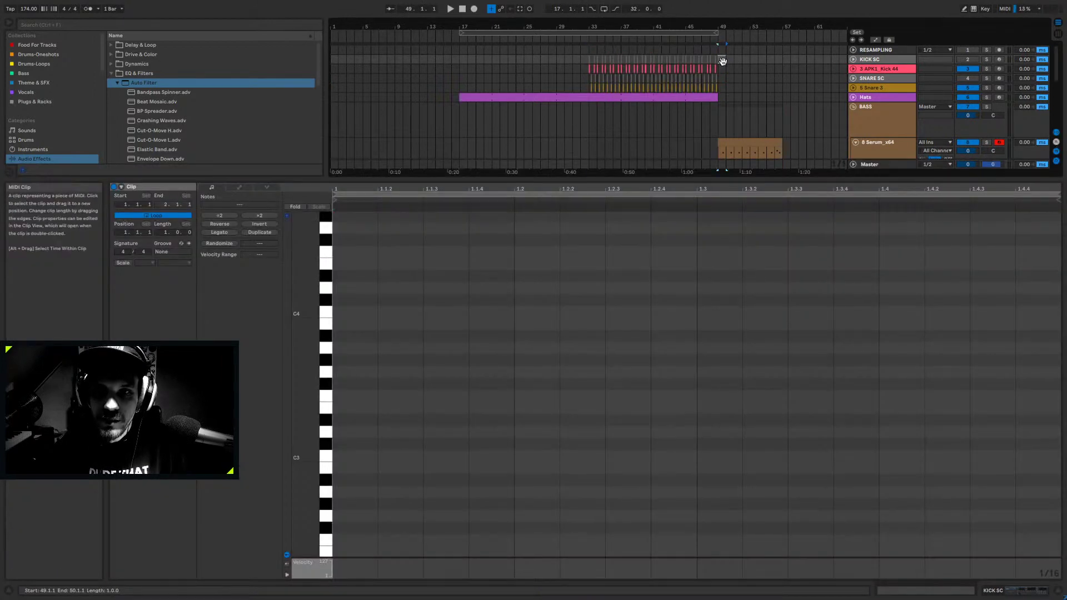
key("Delete")
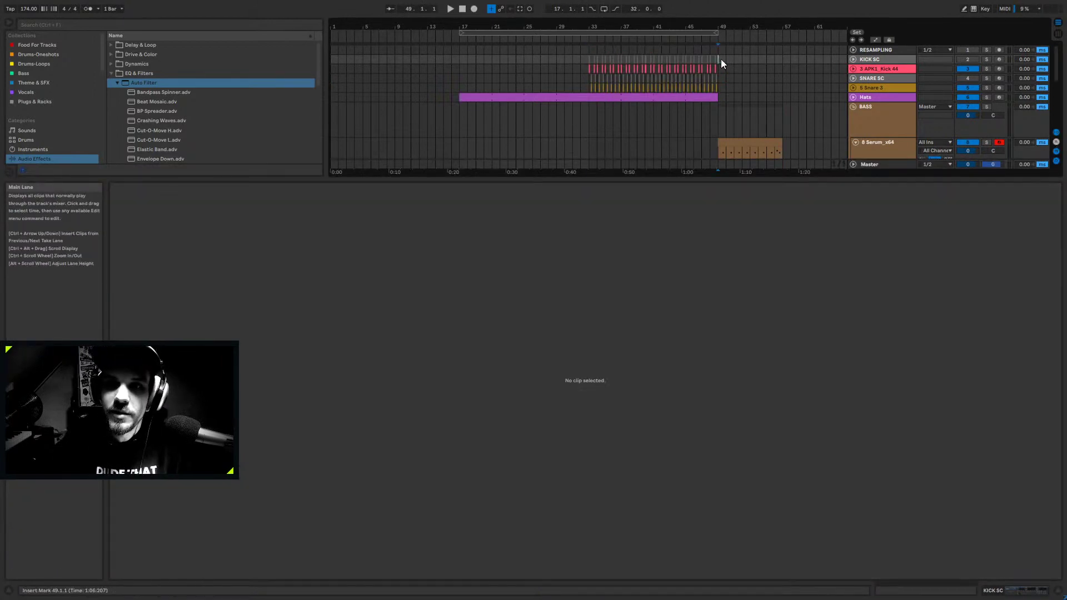
key("ctrl+d")
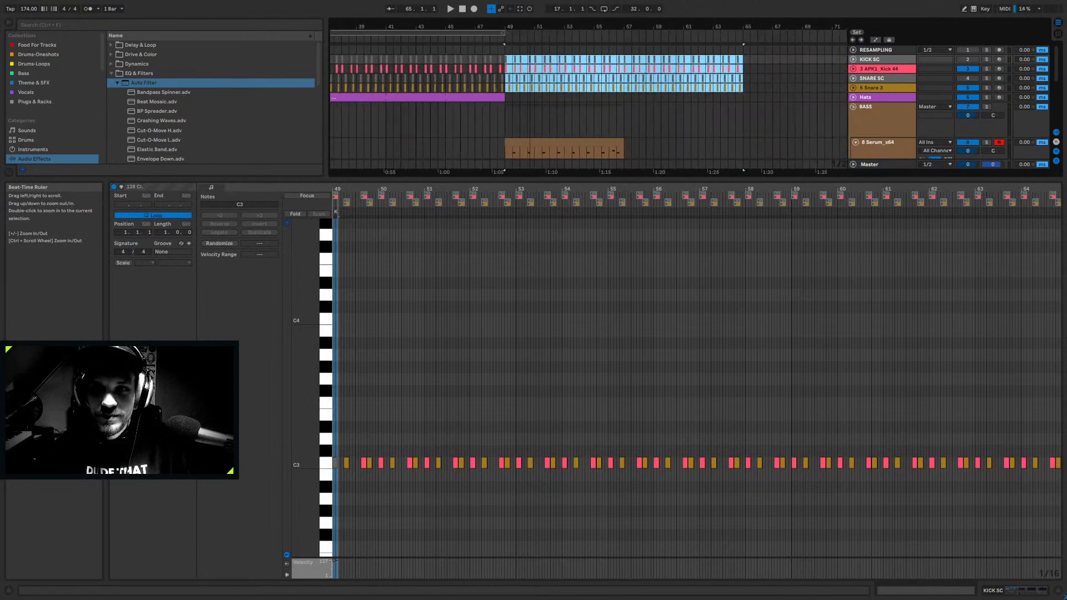
- Loop the original Serum clip over bars 49–57, play it with the drums and show the track's devices
left_click(525, 139)
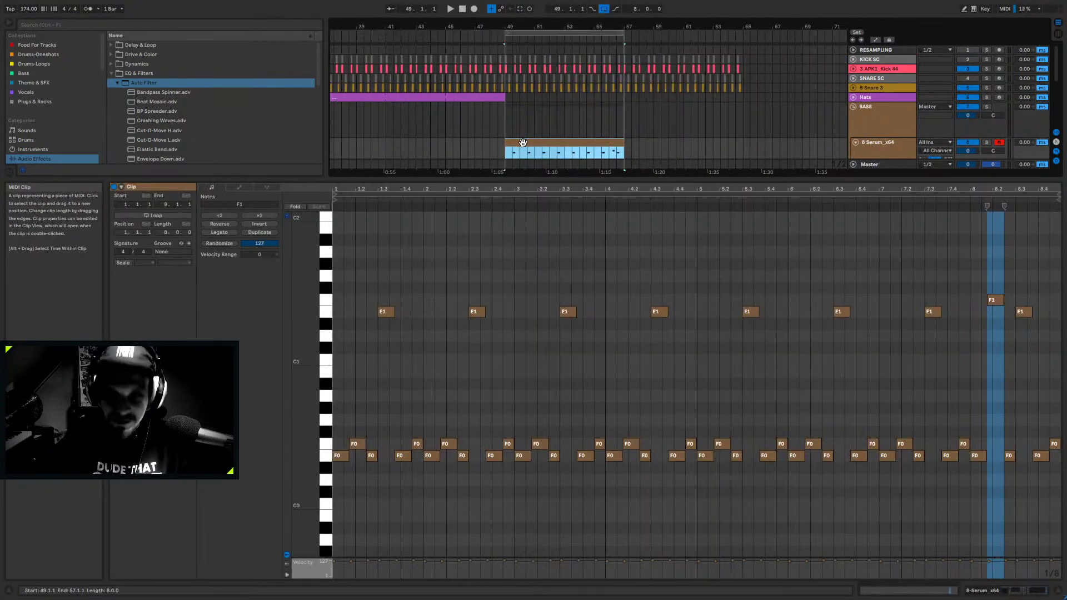
key("space")
key("z")
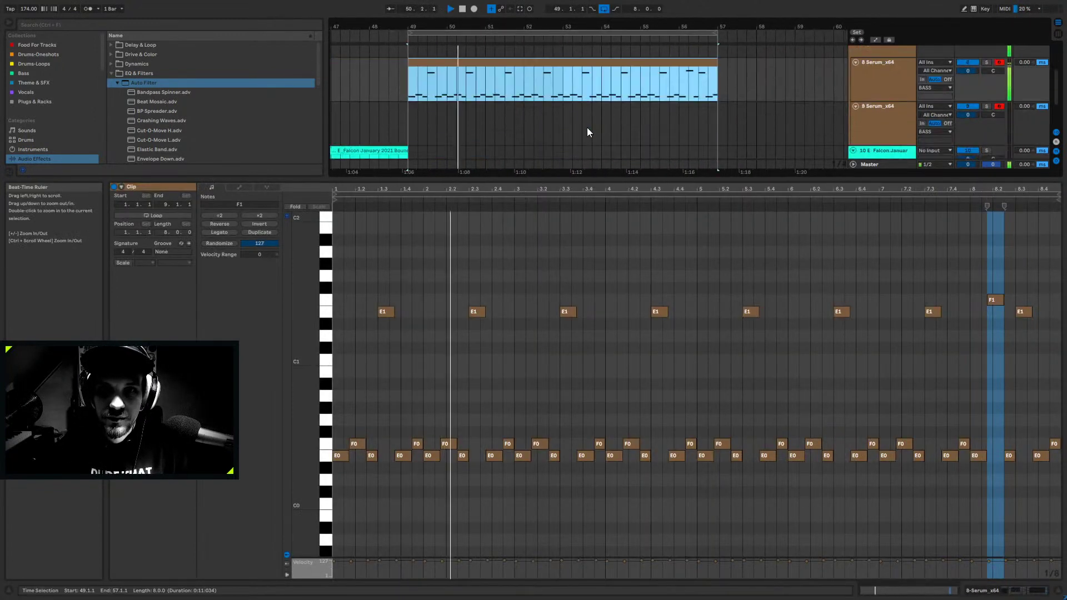
key("space")
left_click(605, 306)
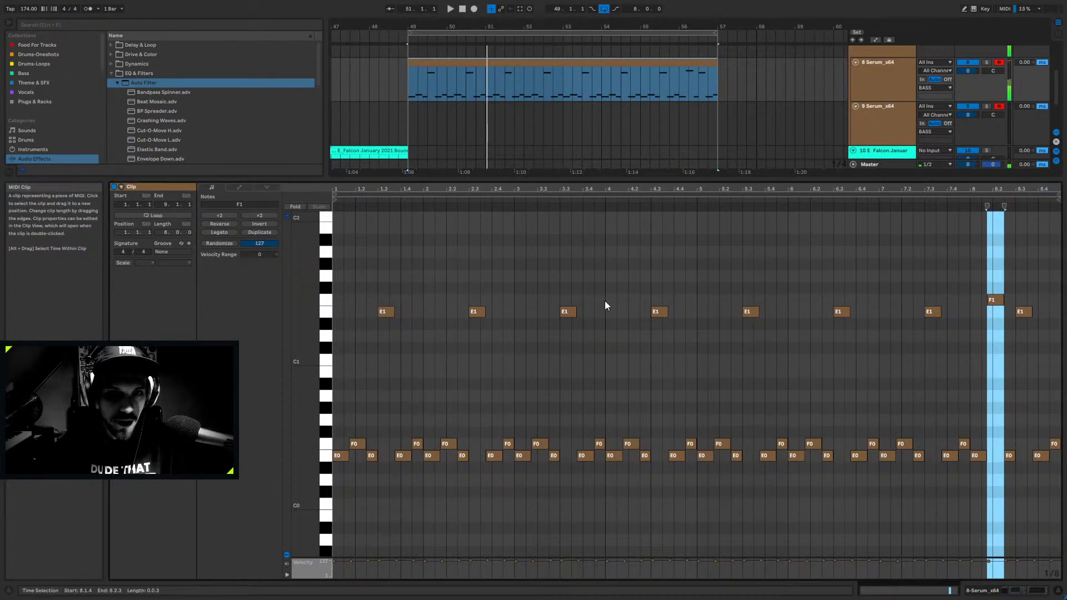
key("x")
key("shift+Tab")
key("space")
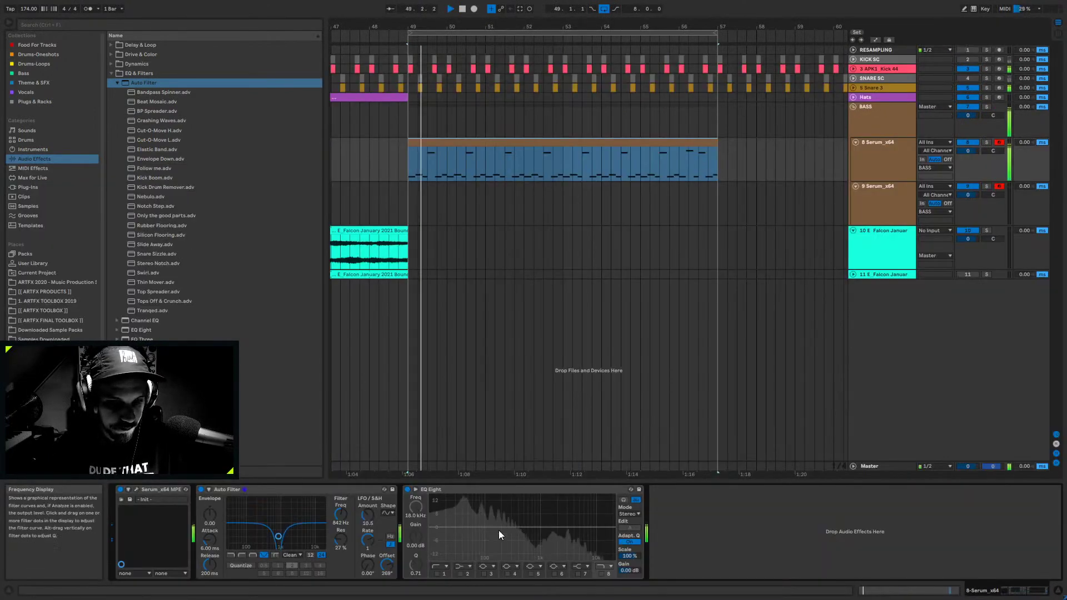
- Try to insert the 3-BAND FREQ SPLIT [ZL] rack between Auto Filter and EQ Eight on the original Serum track
left_click(485, 489)
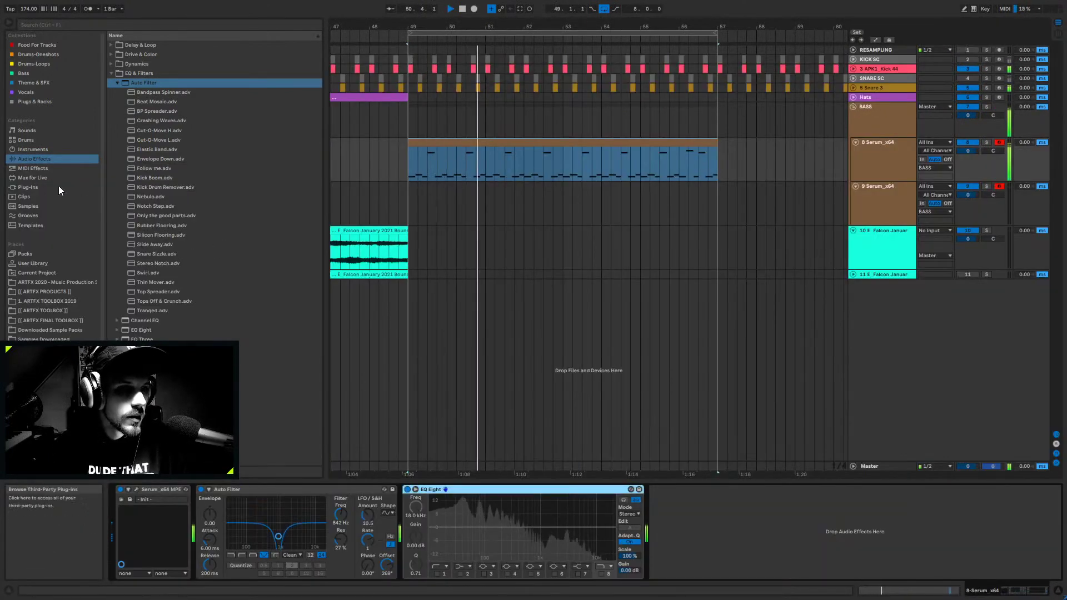
left_click(59, 275)
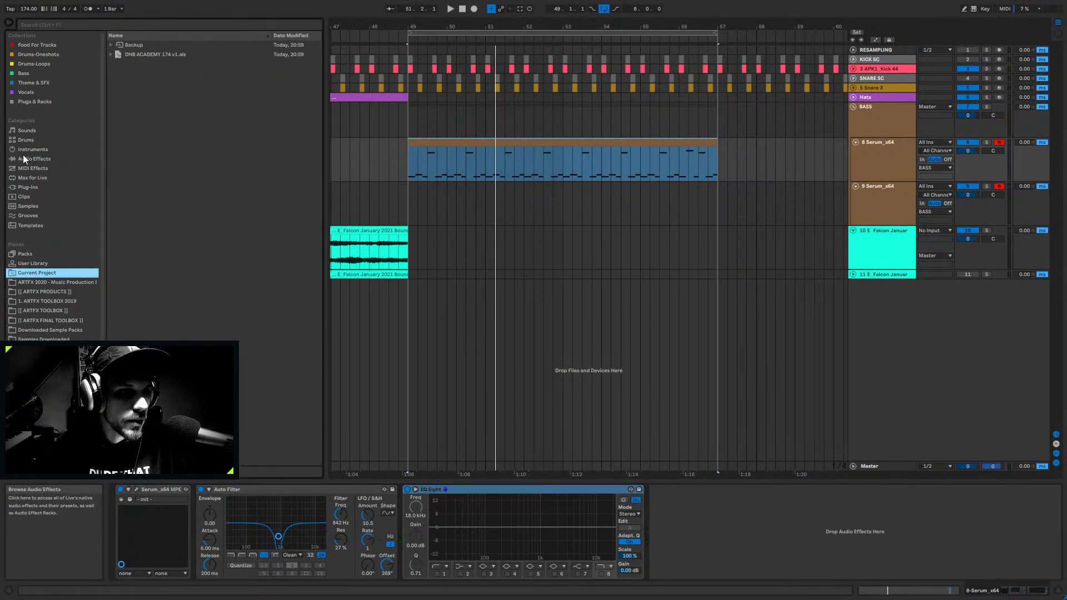
left_click(33, 102)
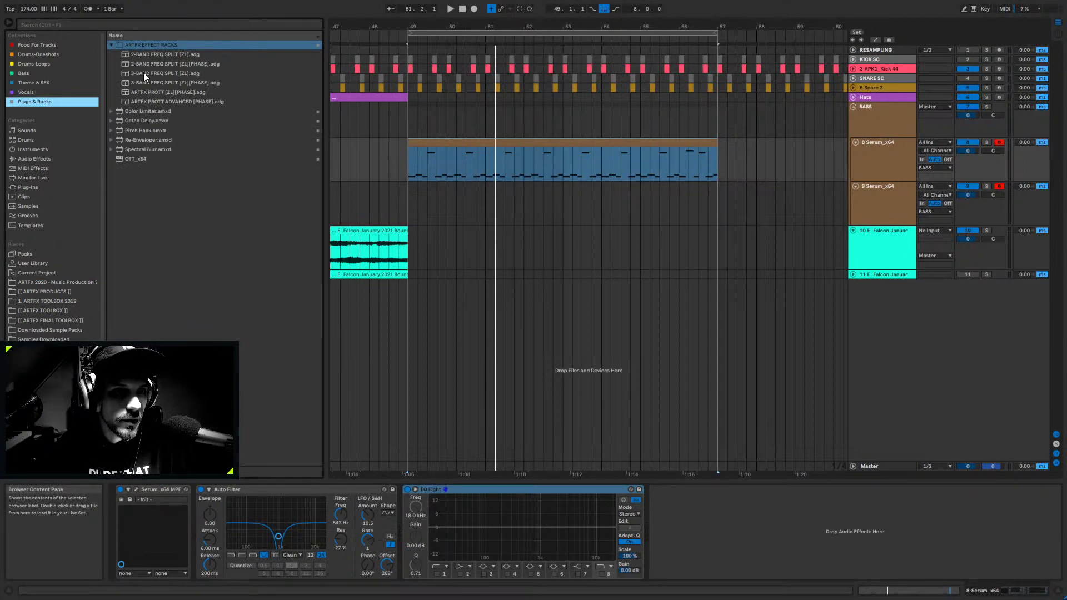
left_click_drag(143, 73, 342, 181)
left_click_drag(678, 528, 457, 531)
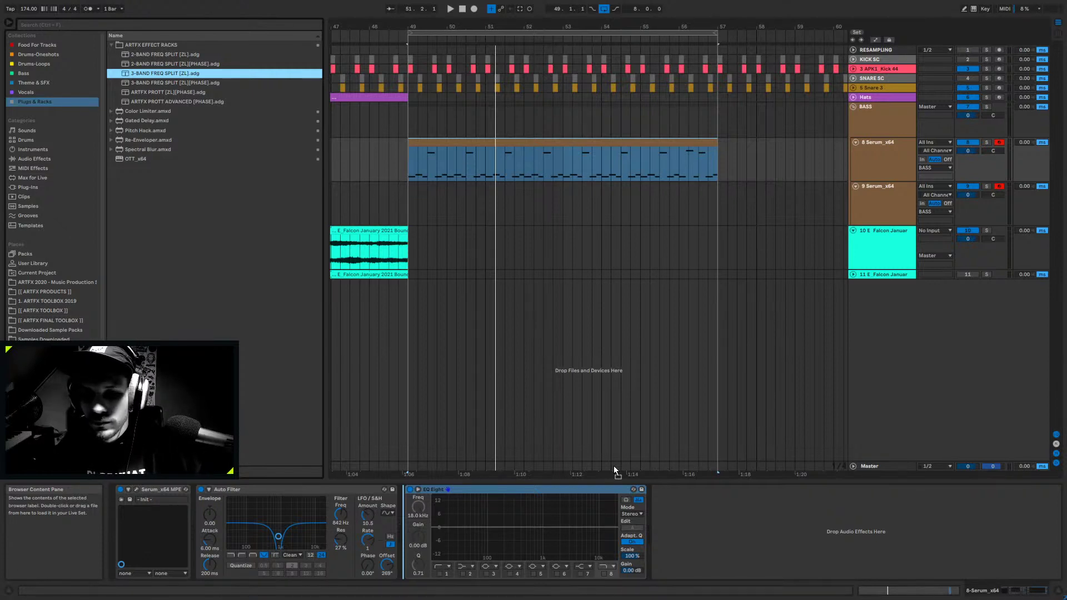
left_click_drag(614, 466, 489, 392)
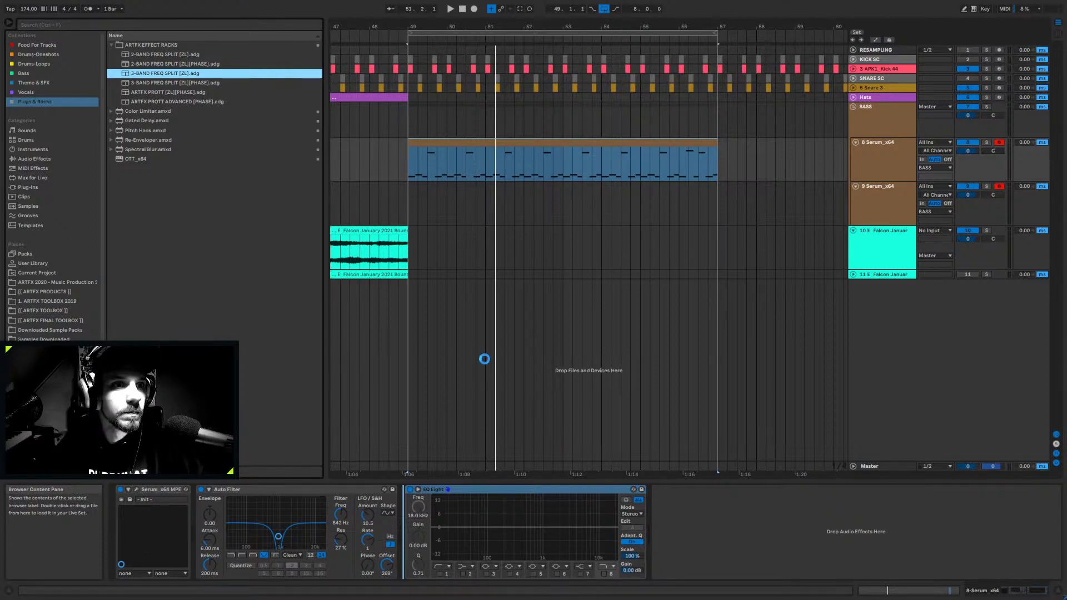
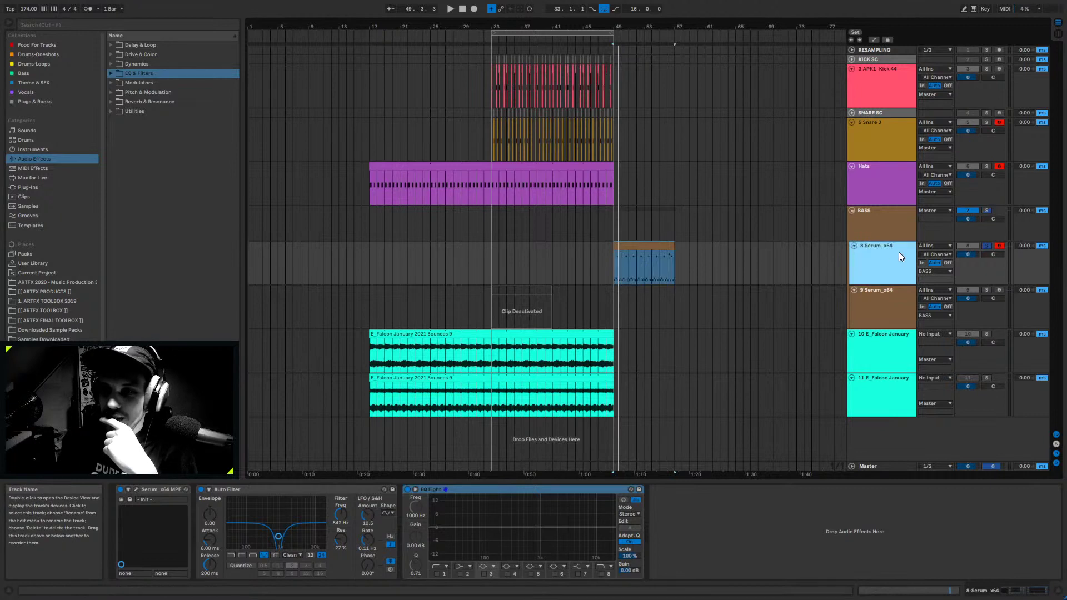
- Disarm the original Serum track, select its clip at bar 49 and open its Serum instrument
left_click(999, 247)
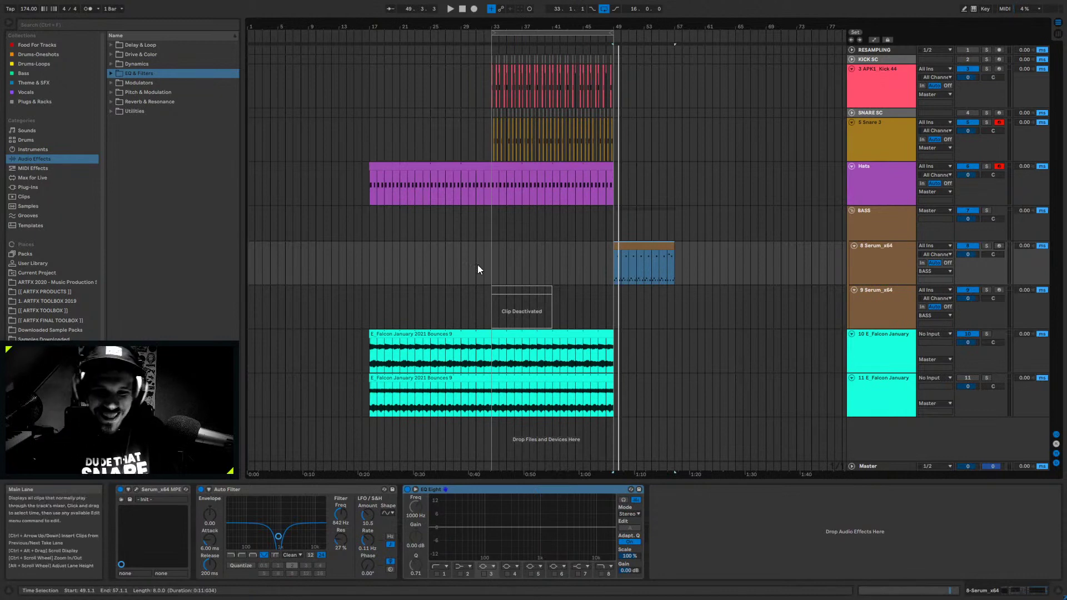
left_click(628, 252)
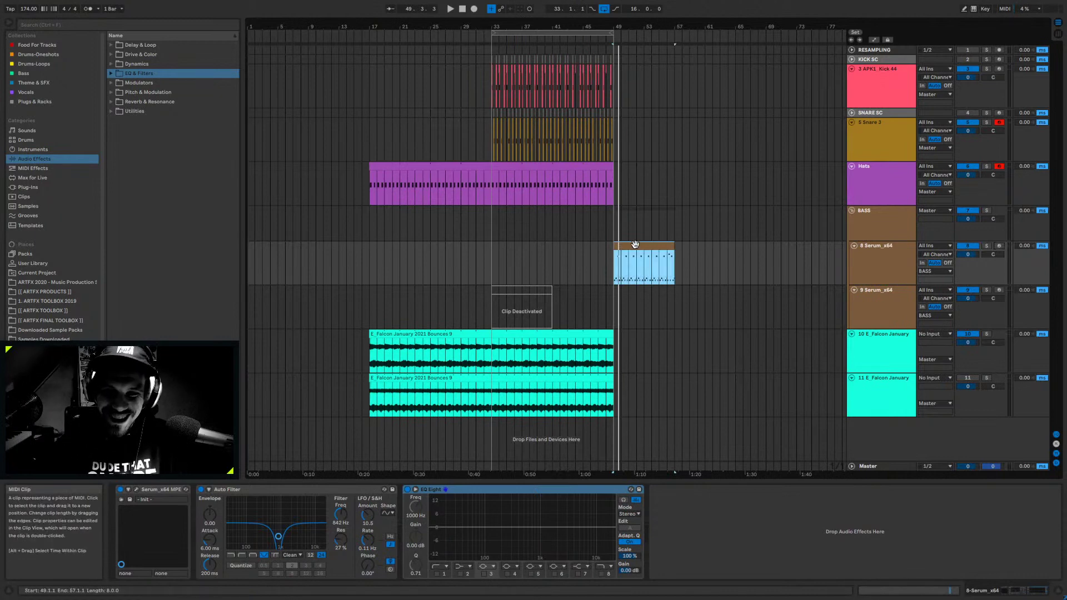
left_click(135, 489)
left_click_drag(450, 48, 825, 73)
- Set oscillator A's unison to 4 voices and play the bar 49 clip
left_click_drag(509, 244, 525, 225)
key("space")
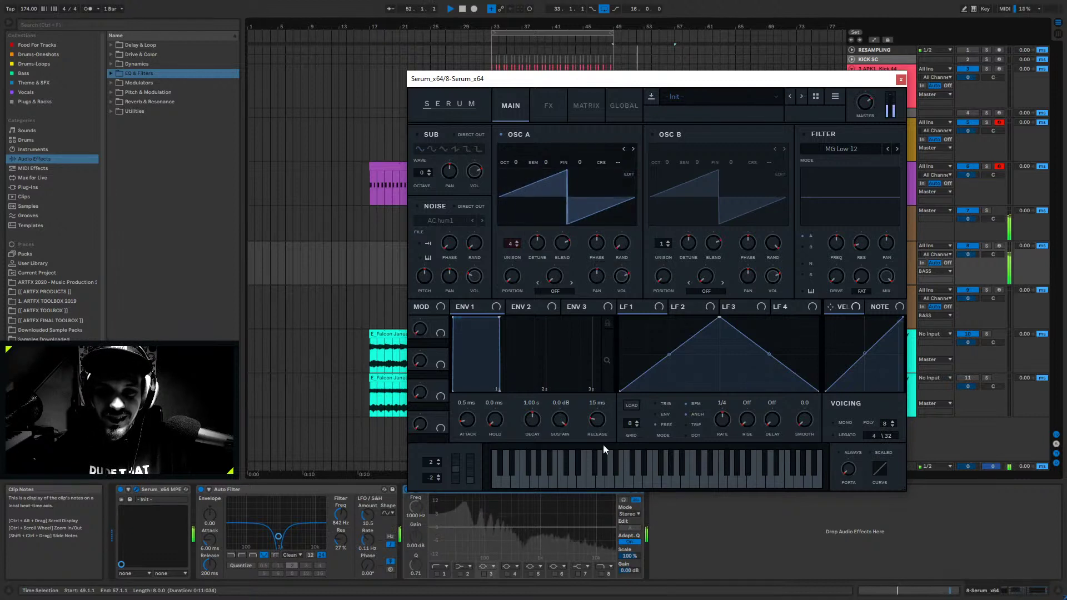
left_click_drag(602, 245, 602, 244)
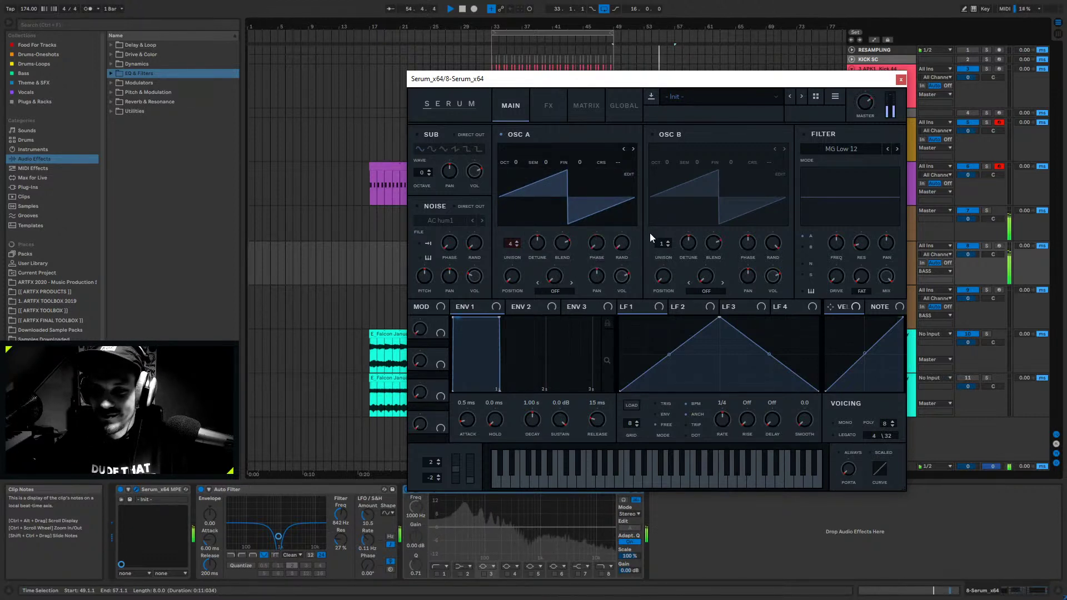
- Turn on Serum's Tube distortion effect and raise its drive
left_click(549, 106)
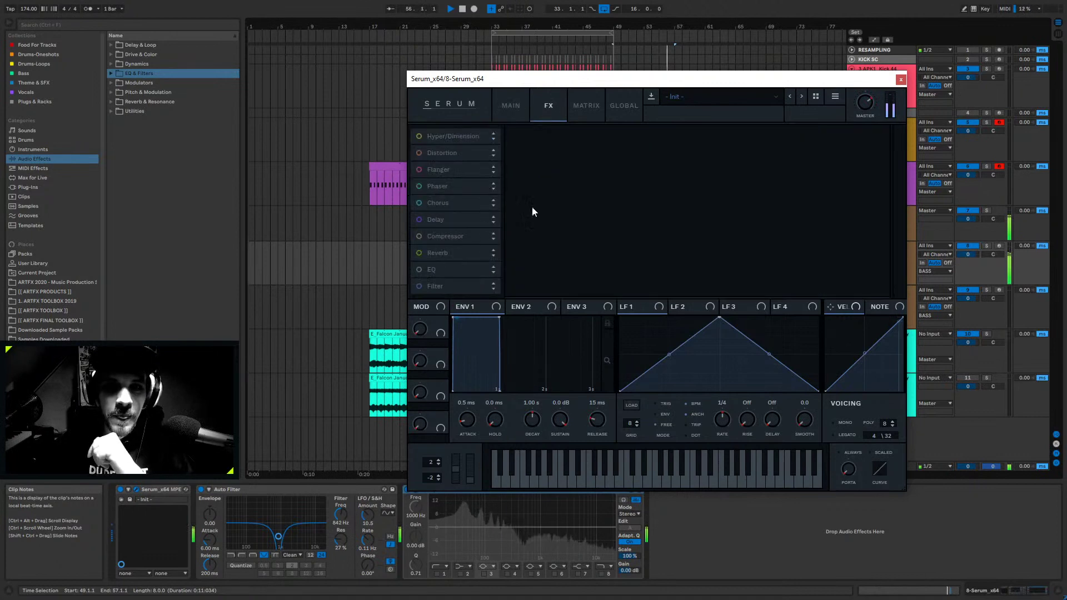
left_click(419, 153)
left_click_drag(764, 142, 782, 125)
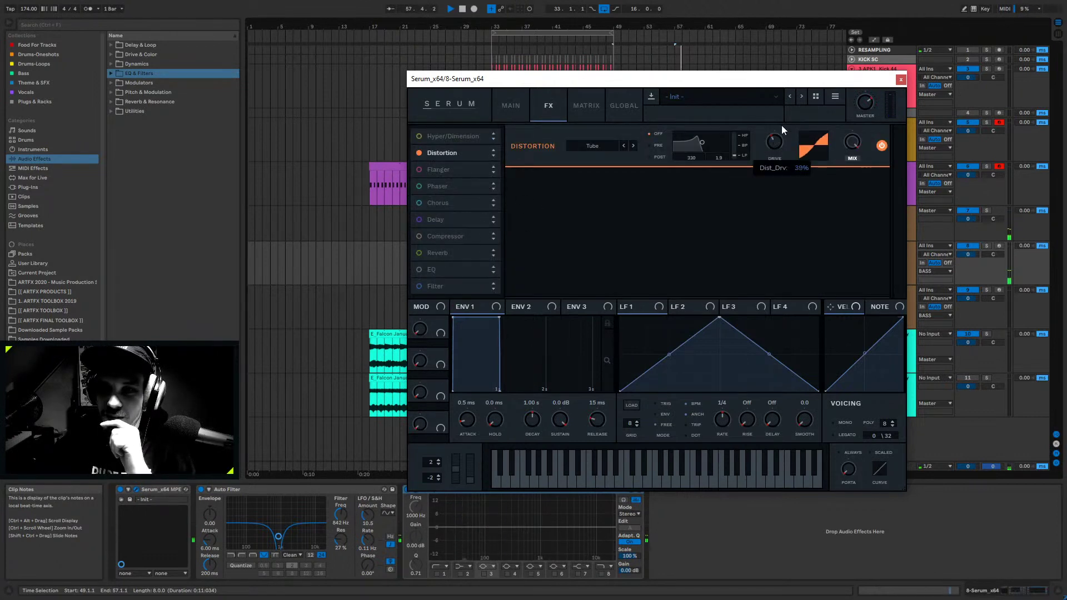
- Loop the Serum clip over bars 49–57 and set the distortion drive to about 91%
left_click_drag(648, 87, 572, 390)
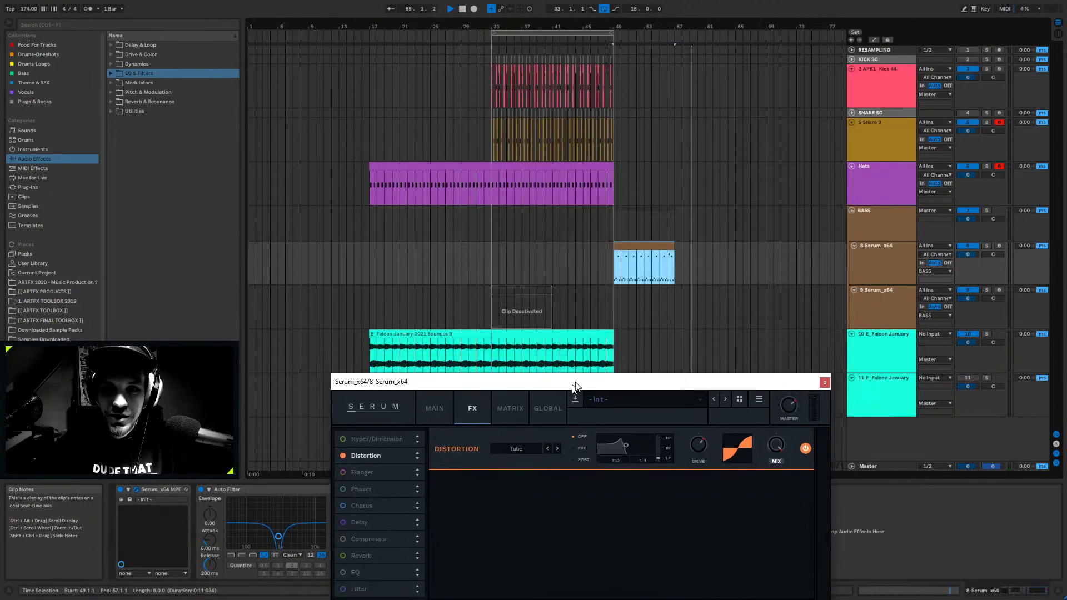
key("ctrl+l")
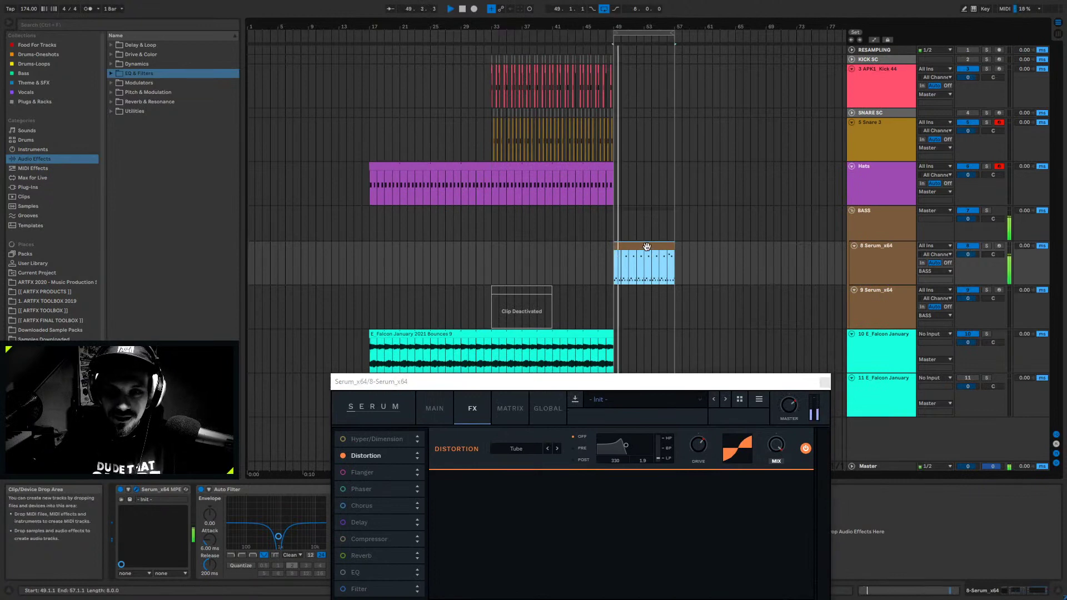
left_click_drag(617, 387, 745, 118)
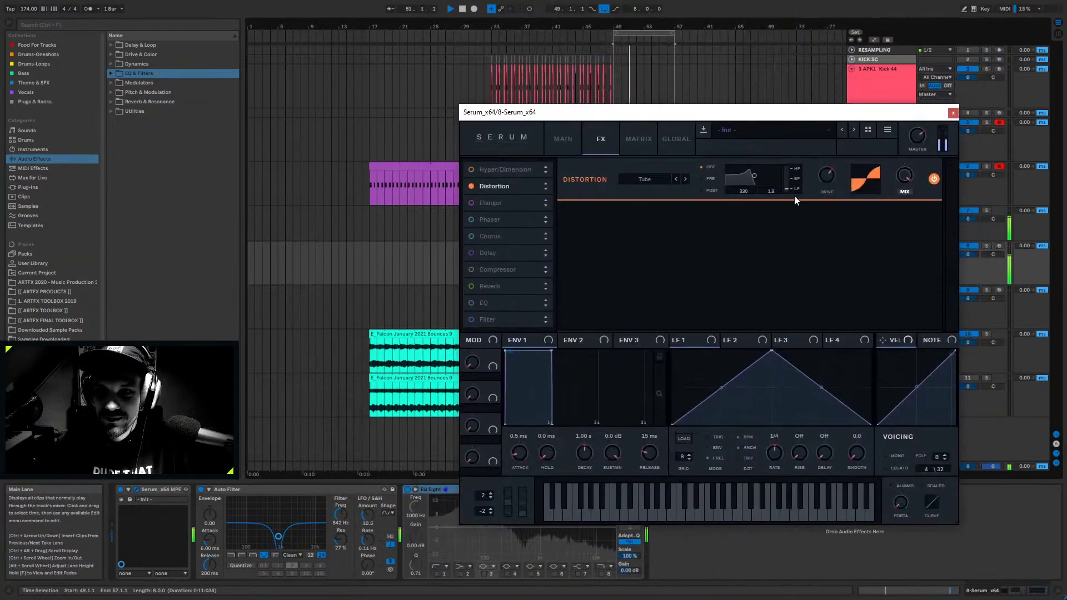
left_click_drag(826, 162, 828, 151)
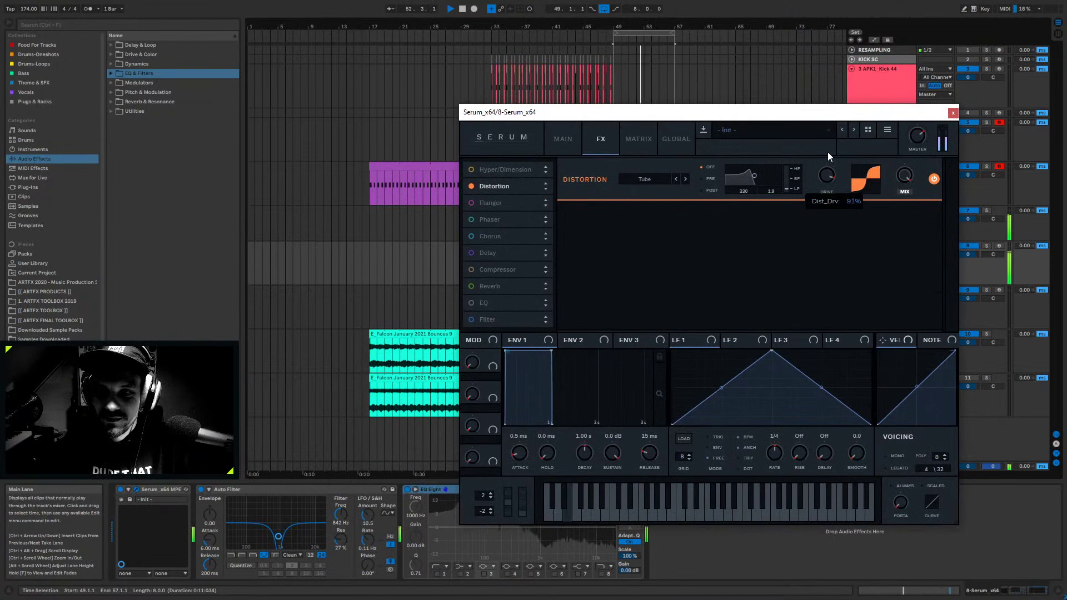
- Turn on Serum's MG Low 12 filter and lower its cutoff frequency
left_click(563, 139)
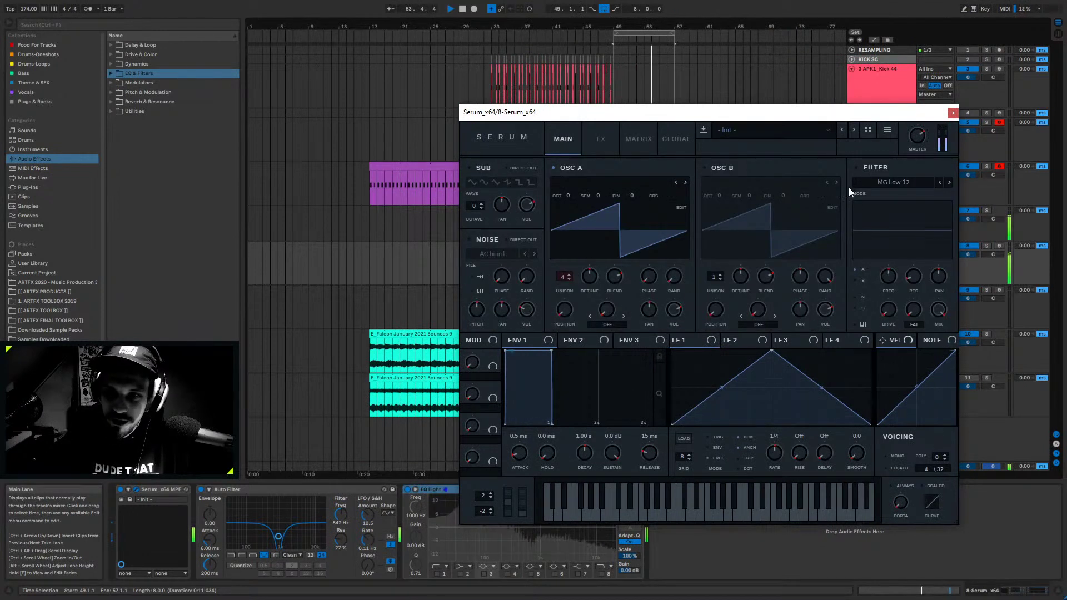
left_click(884, 247)
left_click_drag(885, 279, 875, 312)
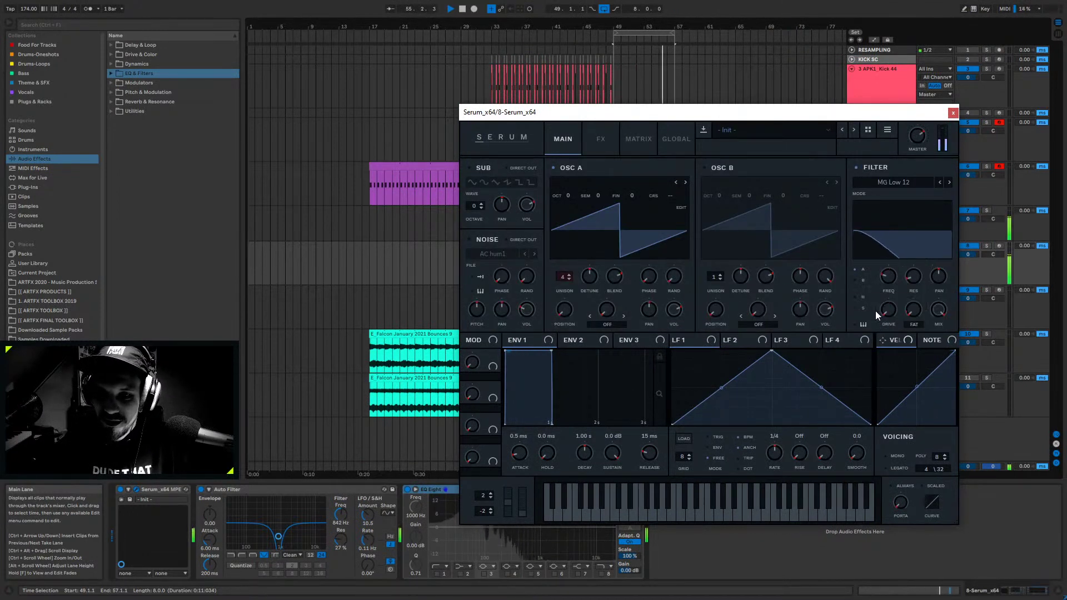
- Move LFO 1's peak close to its start and assign LFO 1 to the filter cutoff
left_click_drag(770, 353, 675, 342)
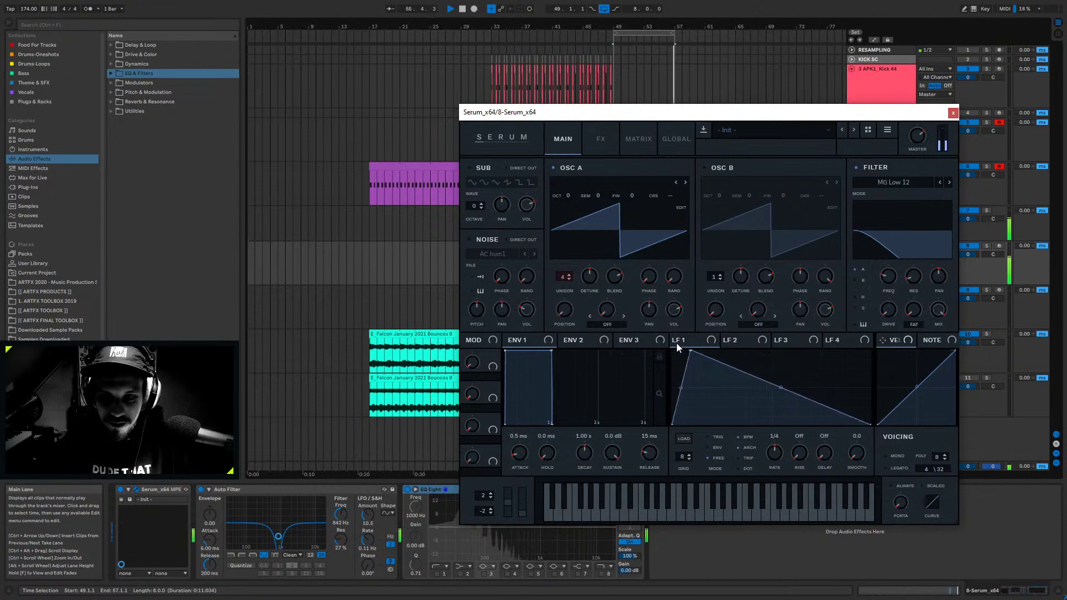
left_click_drag(915, 264, 888, 277)
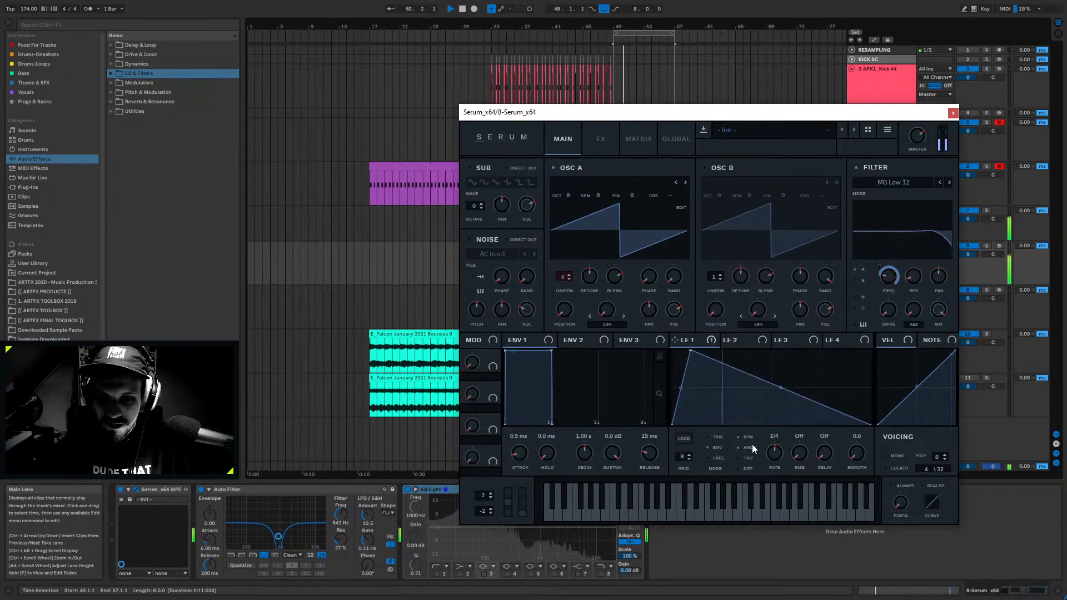
- Bend LFO 1's falling slope downward and set its rate to 2.9 Hz with tempo sync off
left_click_drag(780, 387, 781, 410)
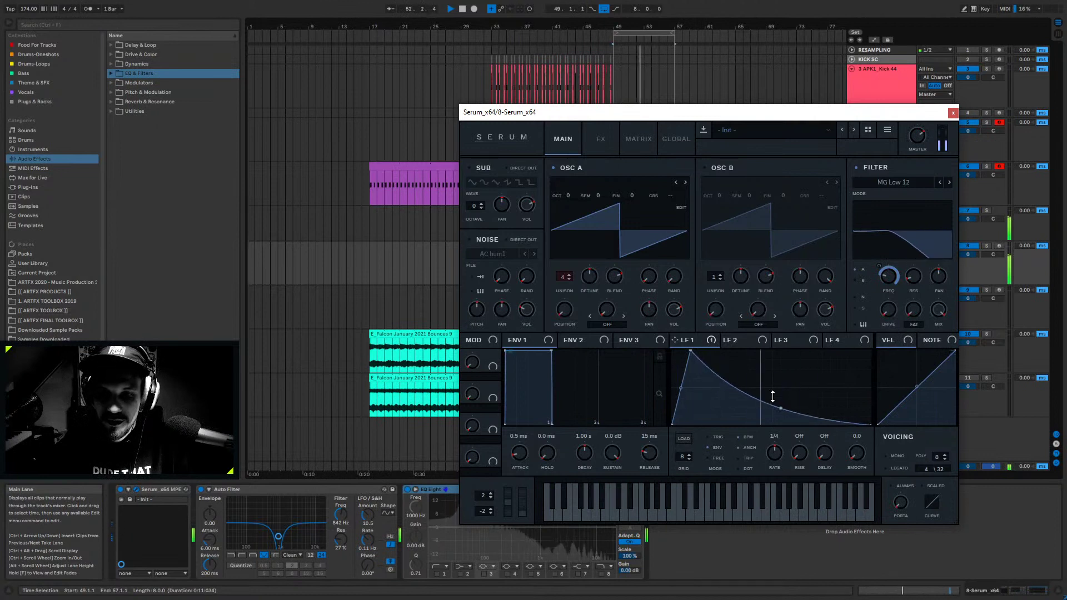
left_click(737, 438)
left_click_drag(773, 459, 761, 460)
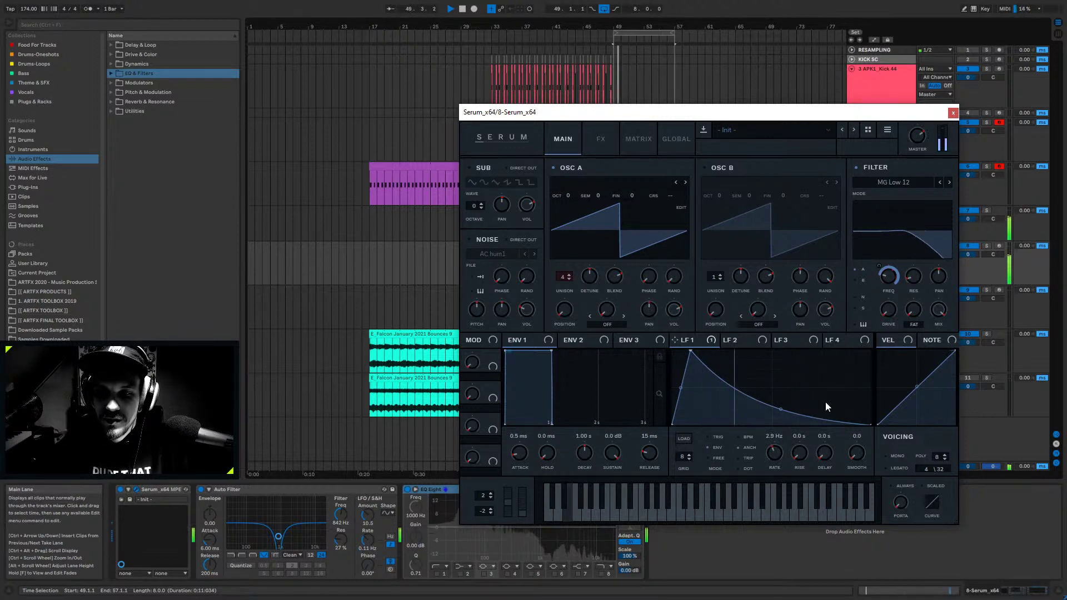
- Assign LFO 1 to the filter drive and reduce the drive modulation amount
mouse_move(873, 274)
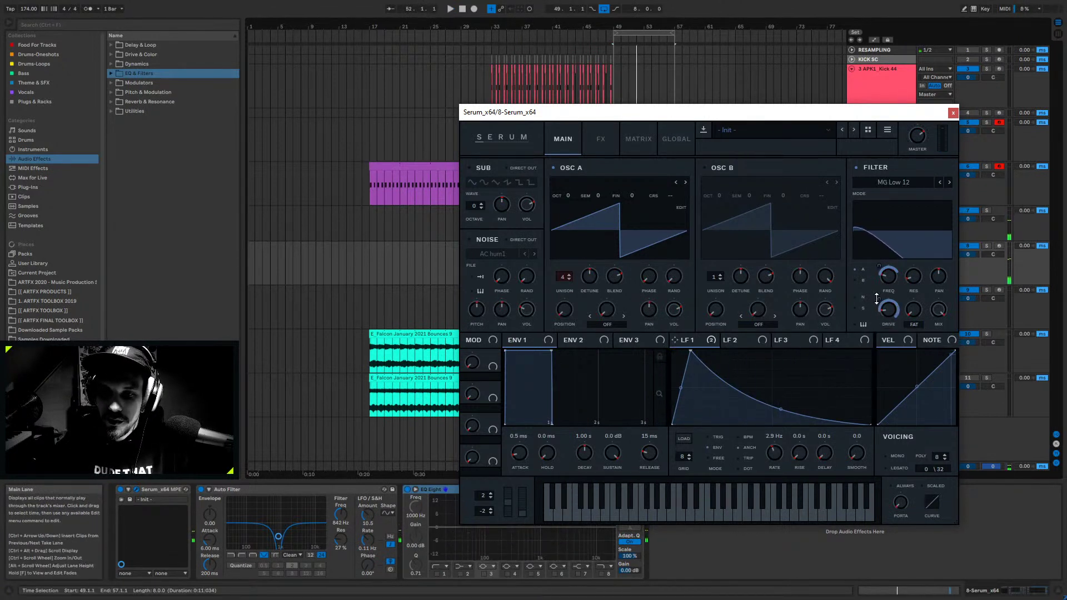
left_click_drag(874, 316, 871, 322)
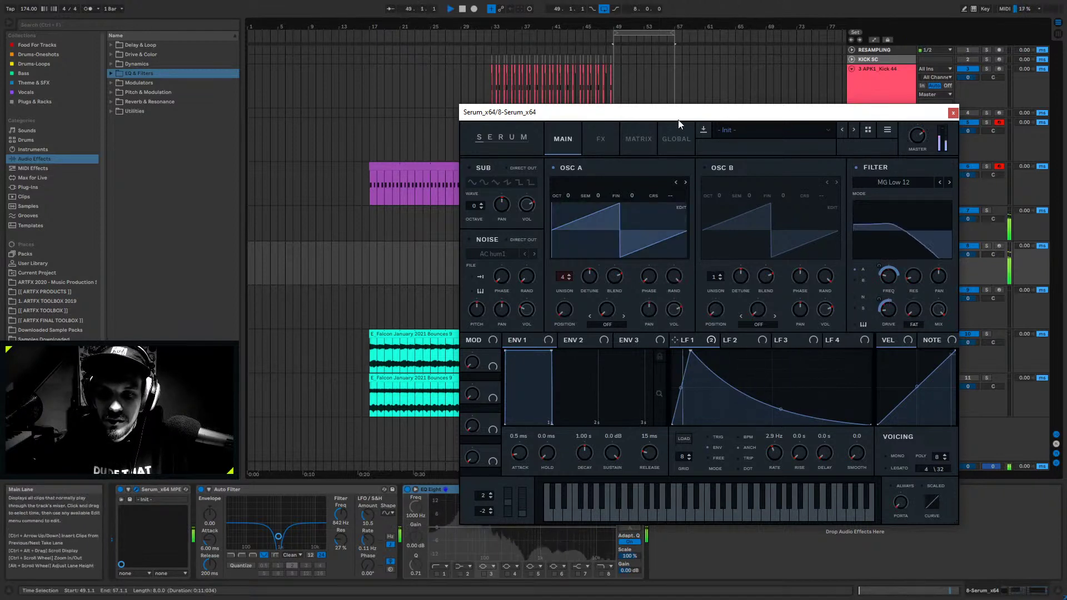
mouse_move(674, 276)
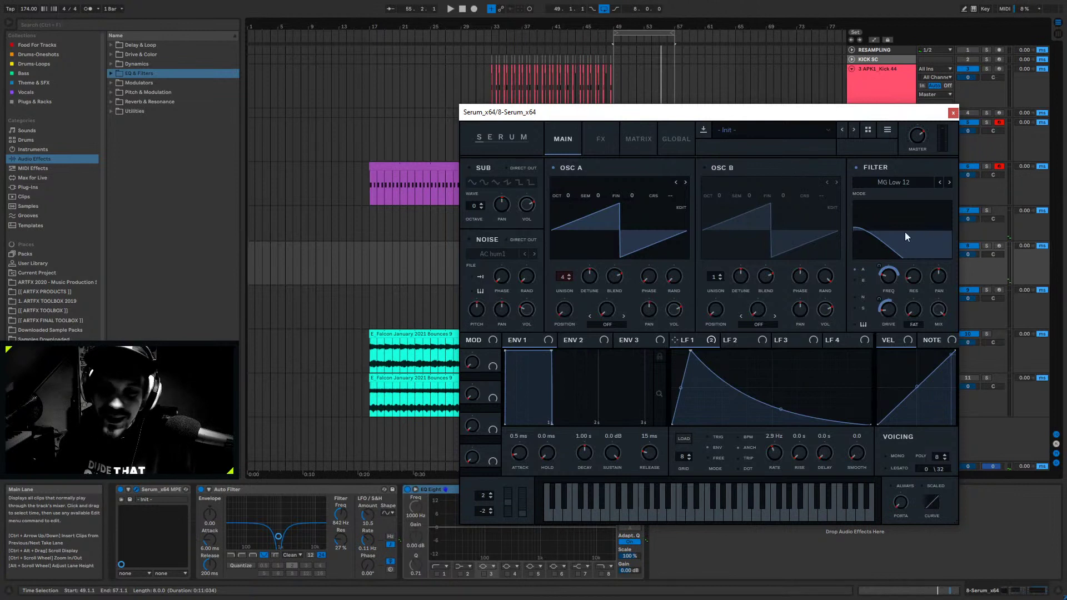
right_click(884, 270)
left_click(911, 281)
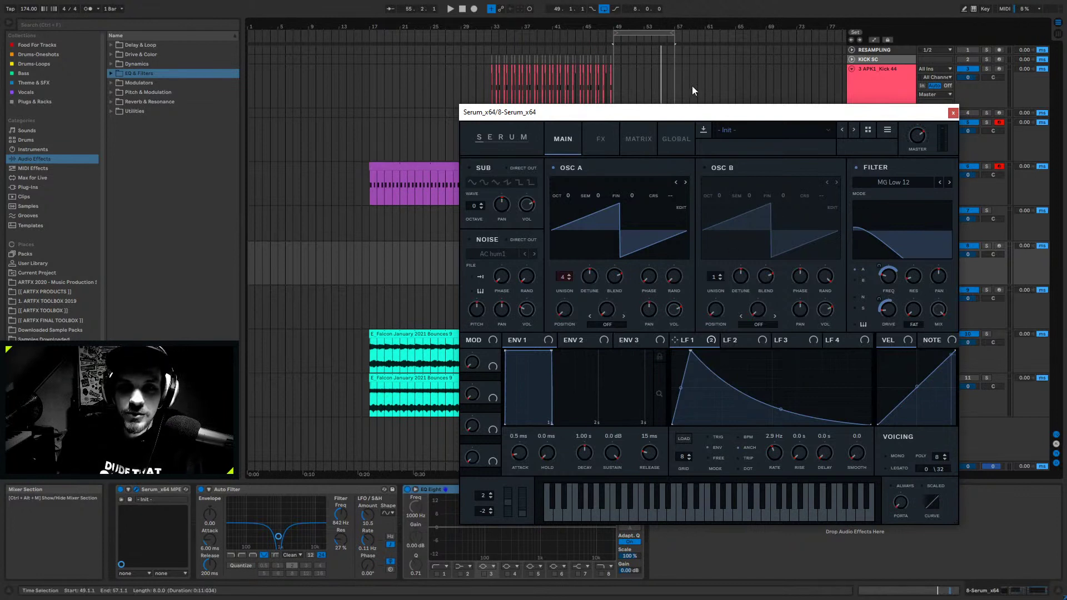
left_click_drag(757, 118, 672, 112)
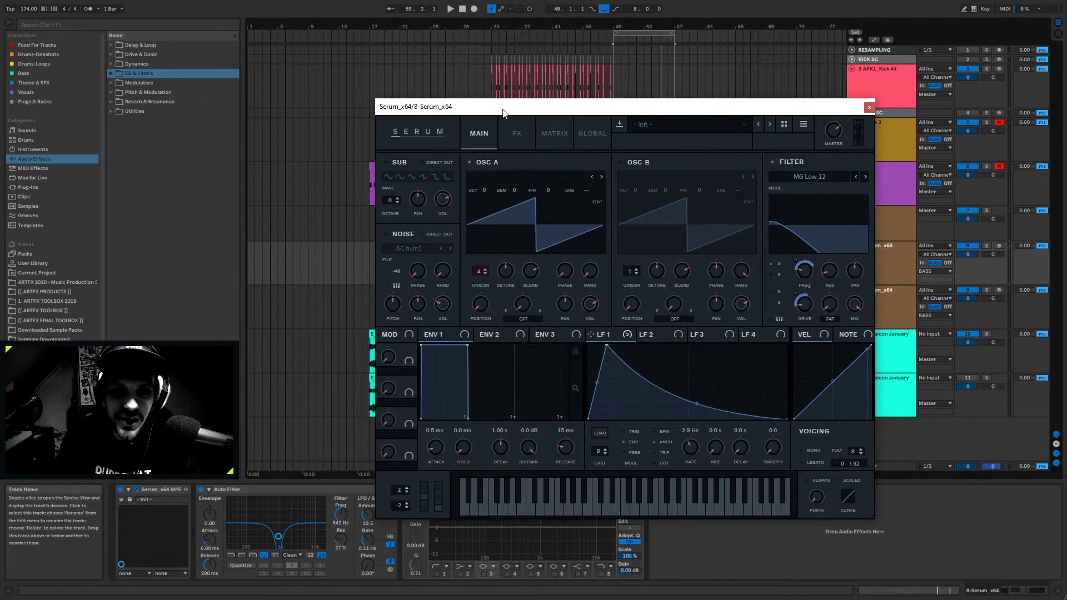
- Enable Serum's compressor in multiband mode and set its release to 312 ms and its gain to 11.1 dB during playback
left_click(517, 134)
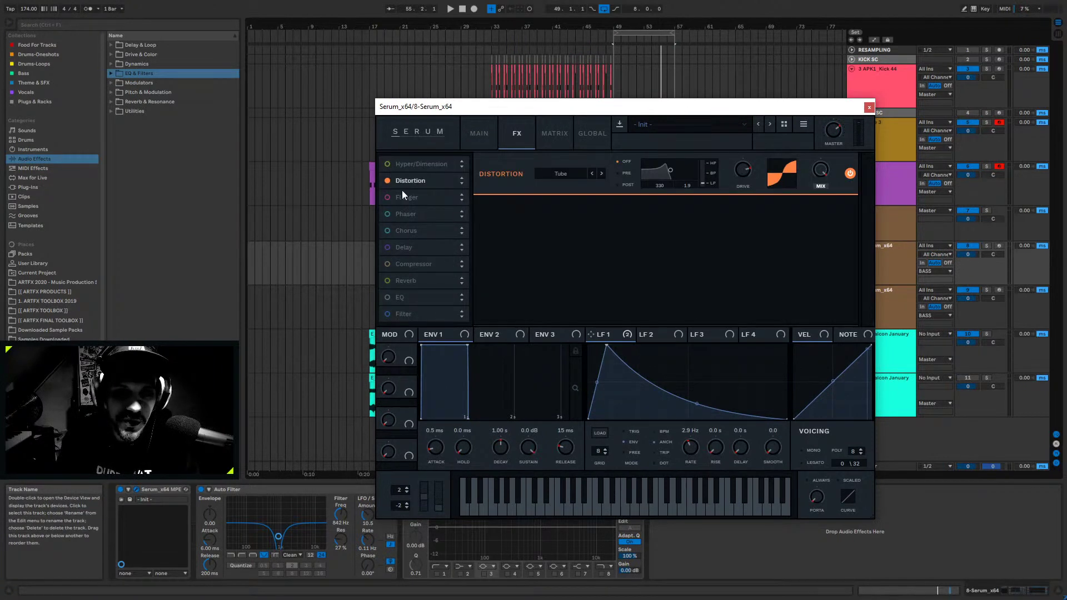
left_click(392, 264)
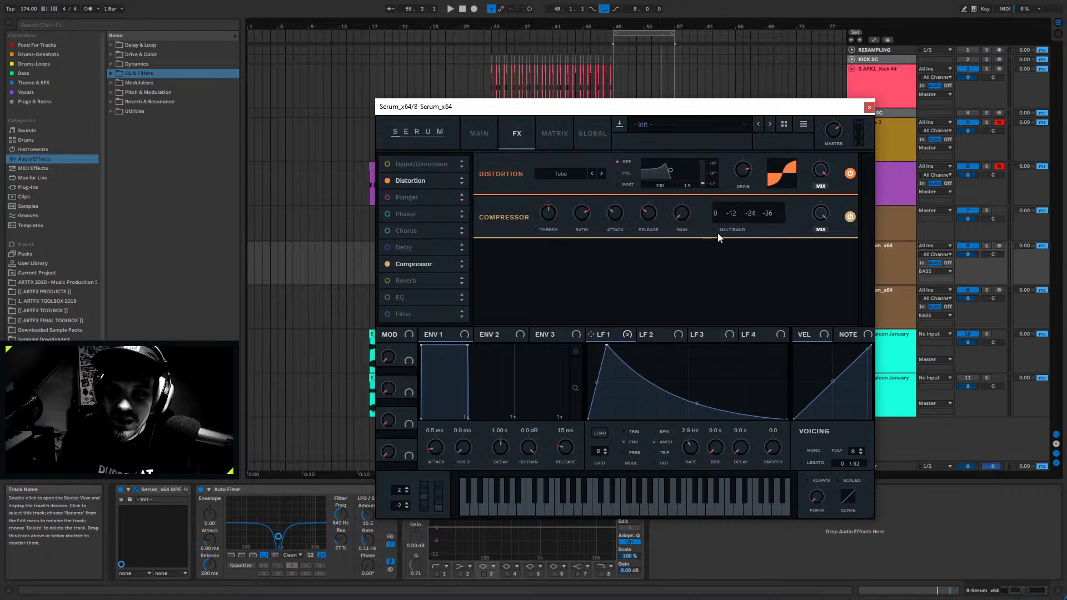
mouse_move(651, 206)
left_mouse_down()
mouse_move(664, 185)
mouse_move(642, 201)
mouse_move(651, 219)
left_mouse_up()
key("space")
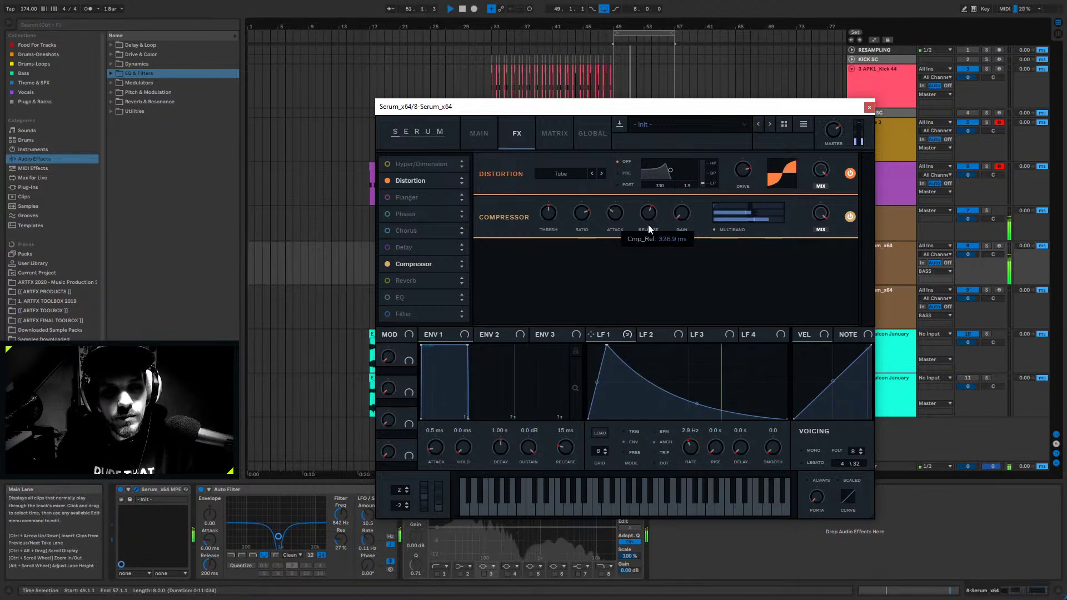
left_click_drag(682, 217, 646, 221)
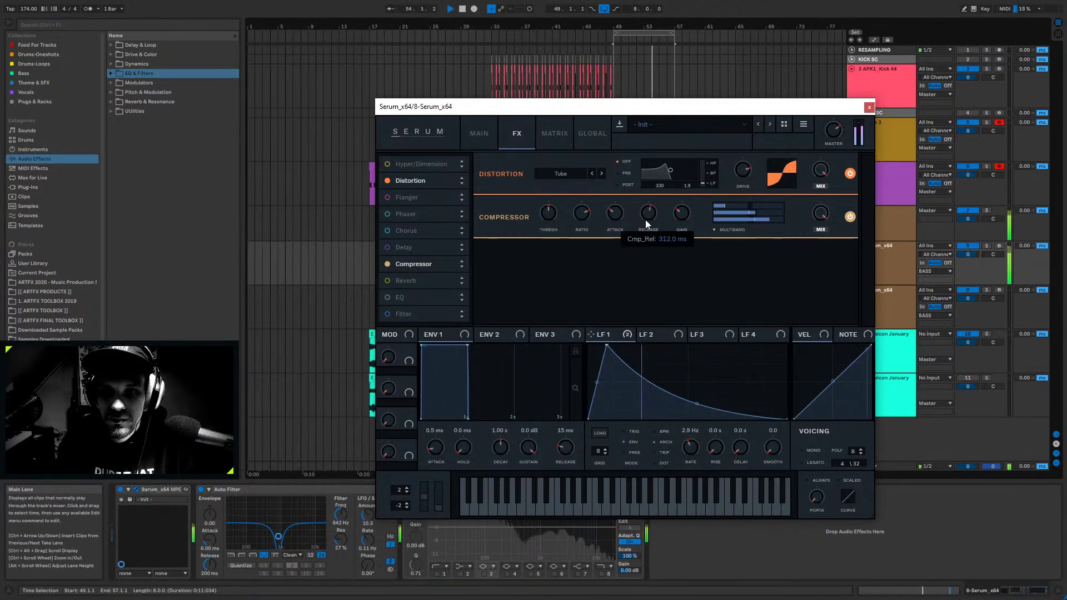
mouse_move(688, 213)
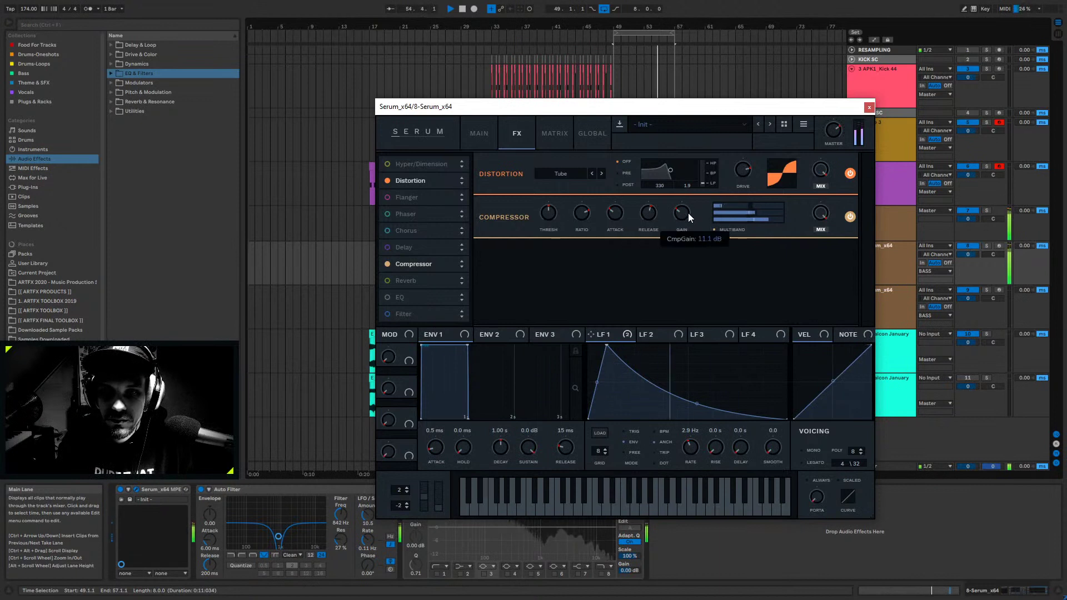
- Try the LN 12 filter type with LFO 1 assigned to the filter's second frequency control
left_click(489, 138)
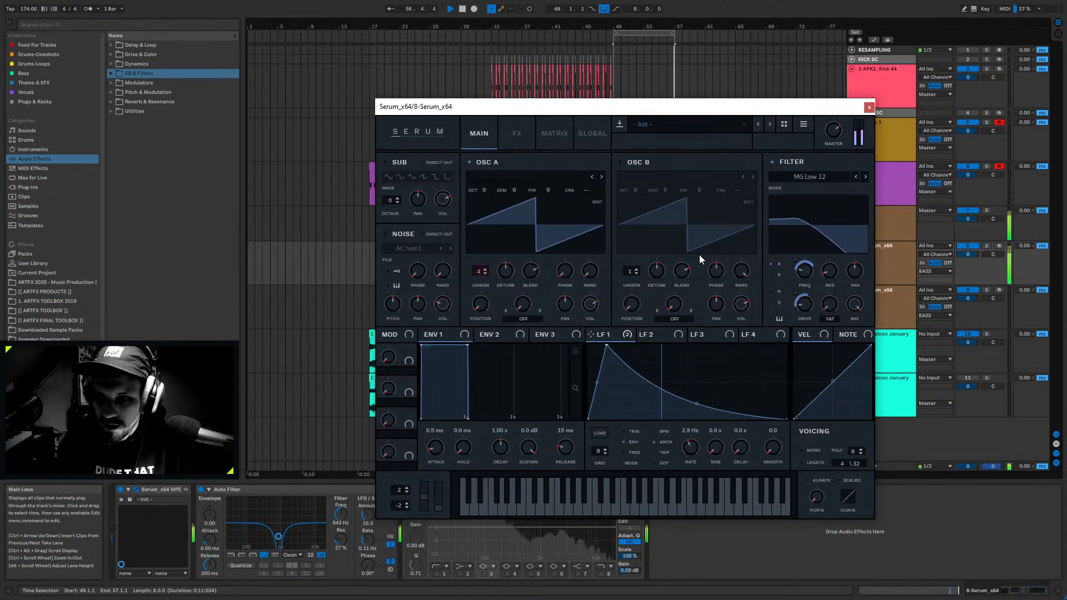
left_click(809, 176)
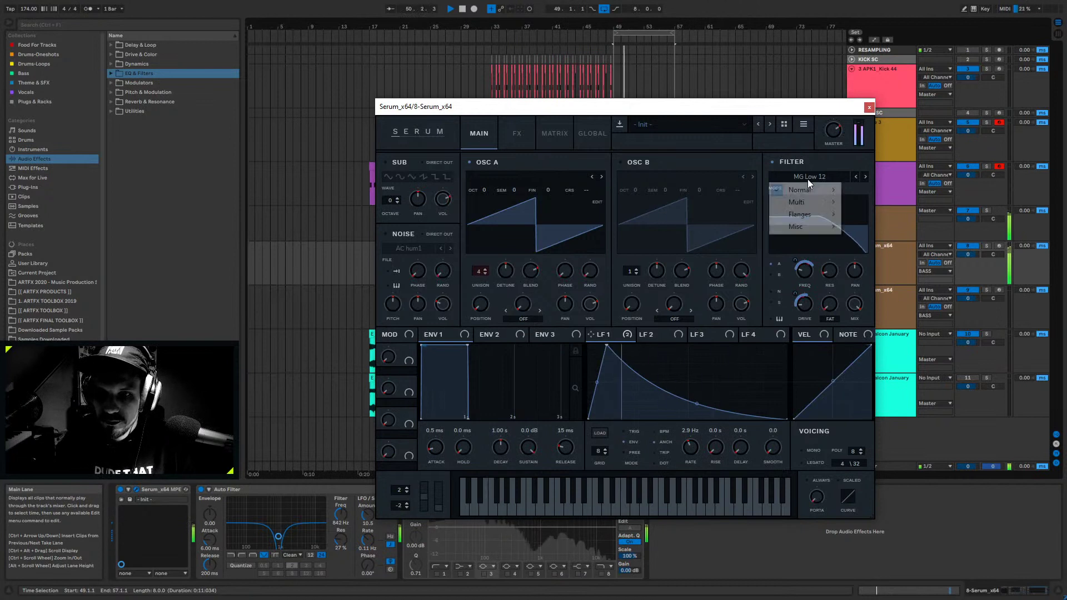
mouse_move(809, 190)
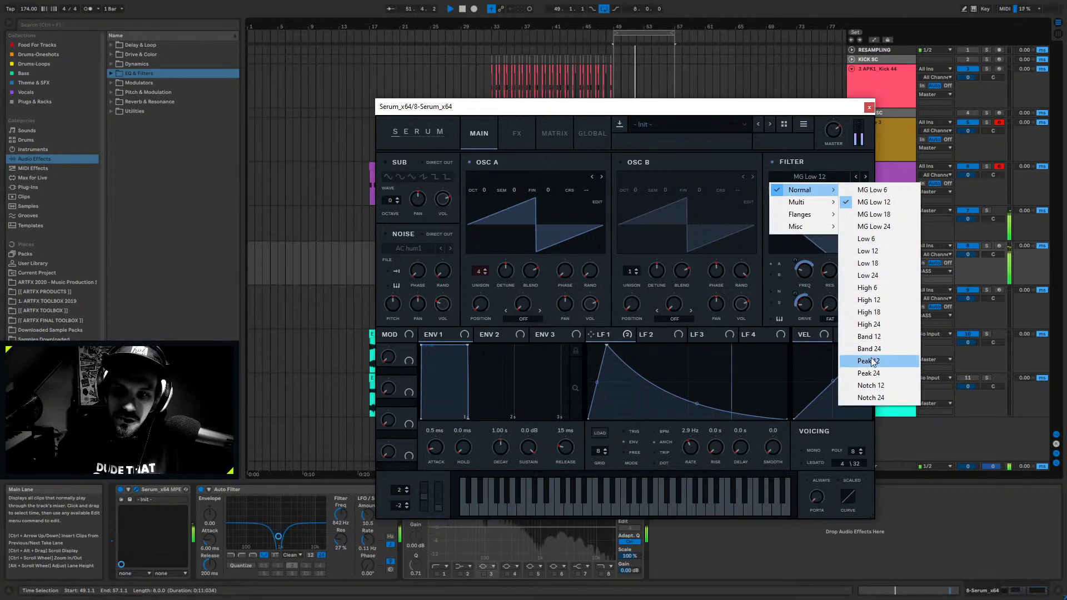
mouse_move(825, 207)
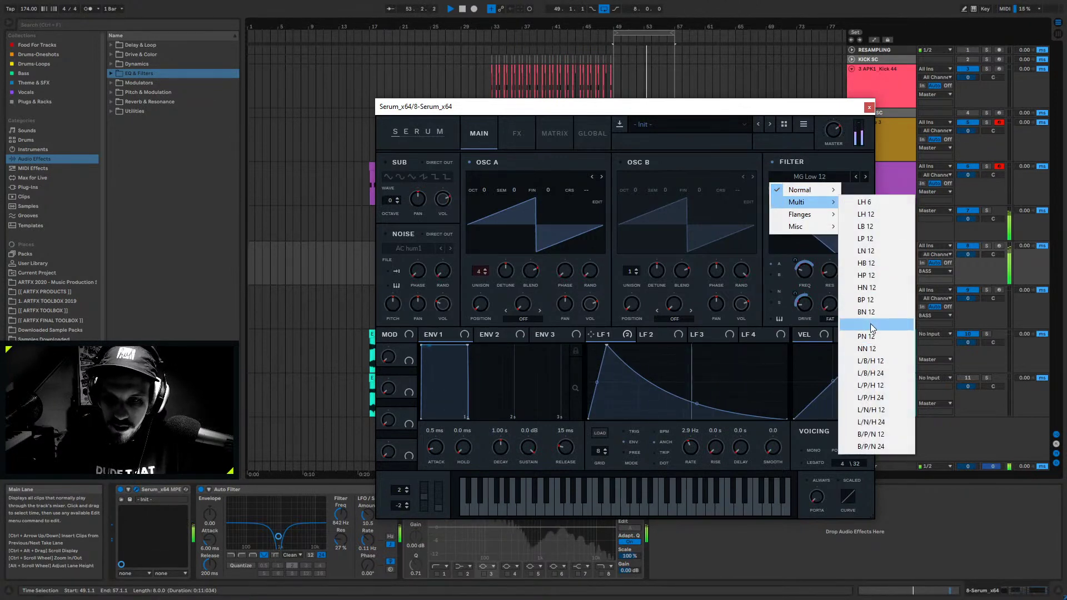
left_click(866, 252)
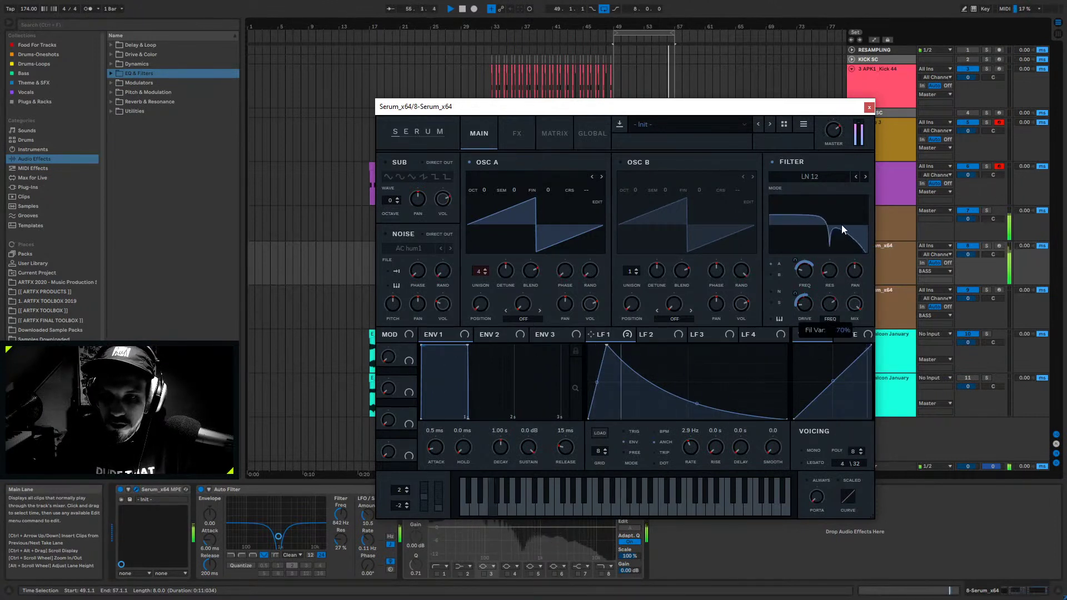
left_click_drag(590, 334, 820, 301)
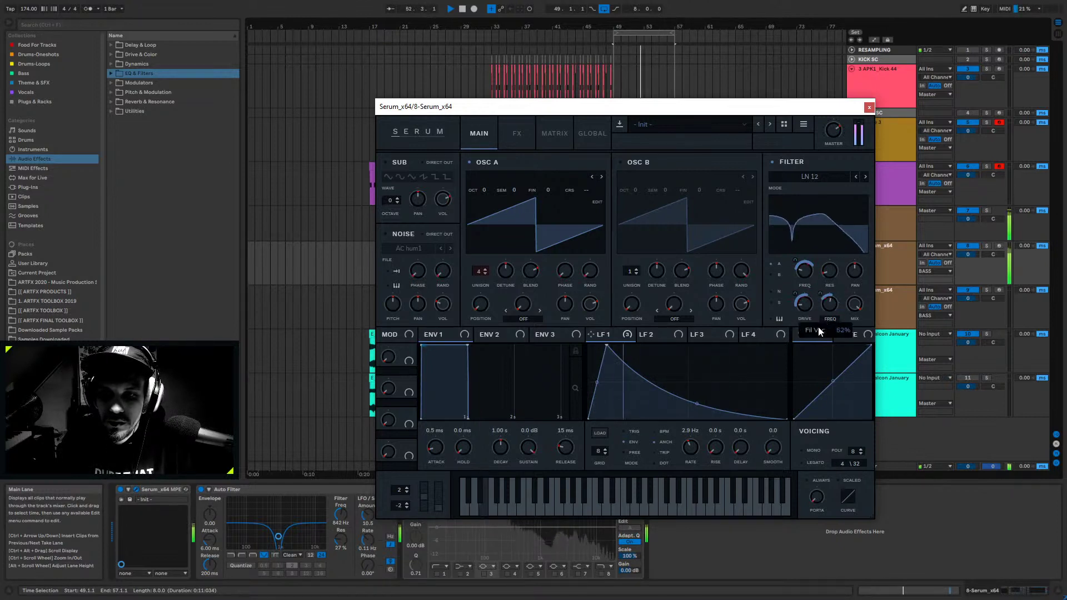
- Remove LFO 1 from the filter's second frequency control and restore the MG Low 12 filter type
right_click(829, 304)
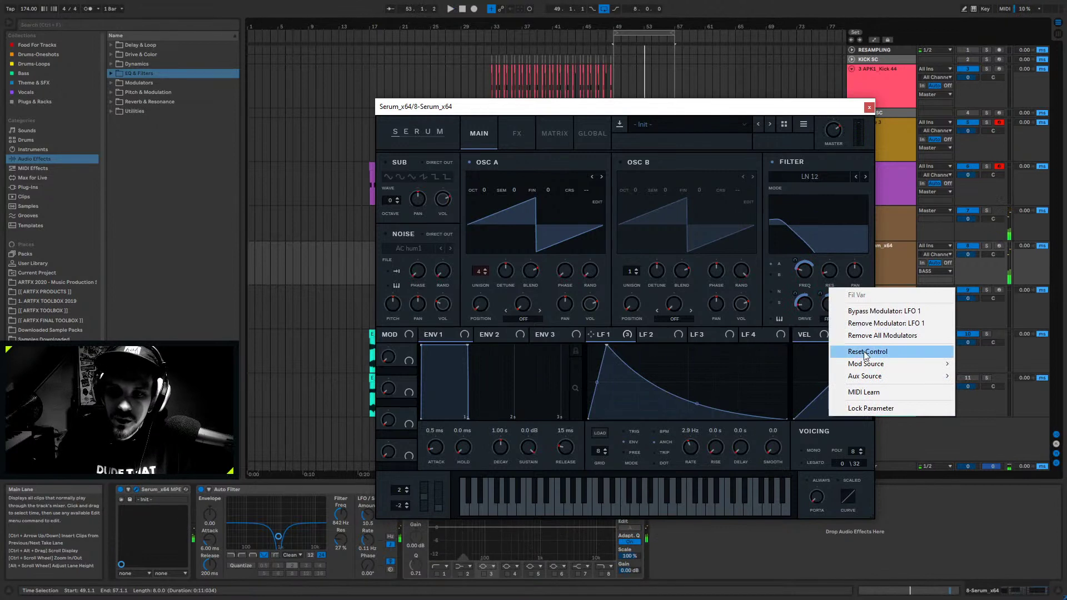
left_click(836, 303)
right_click(830, 303)
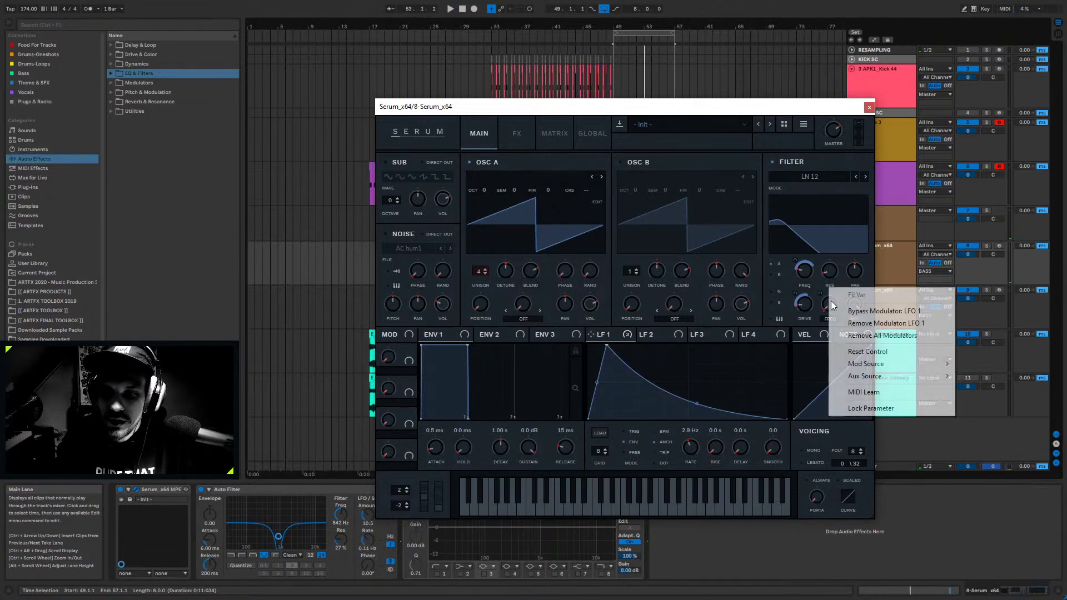
left_click(870, 325)
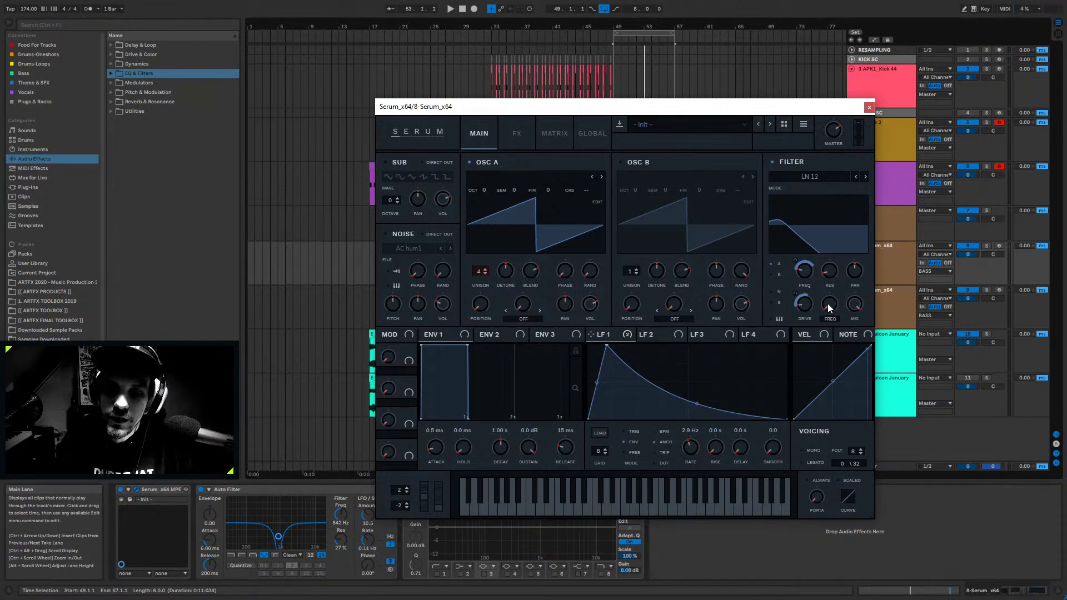
left_click(823, 181)
mouse_move(819, 191)
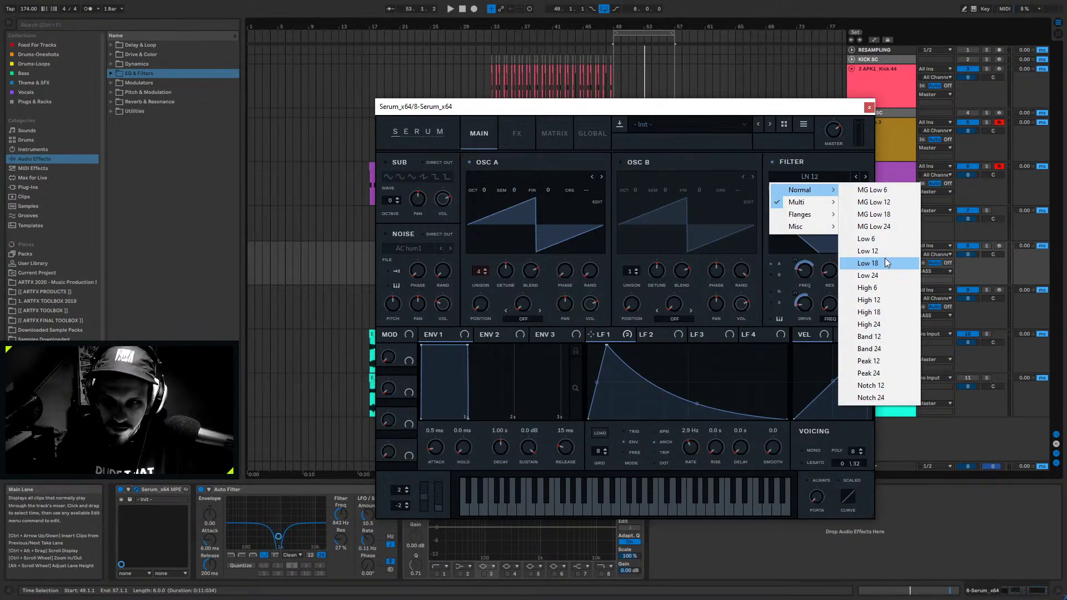
left_click(882, 203)
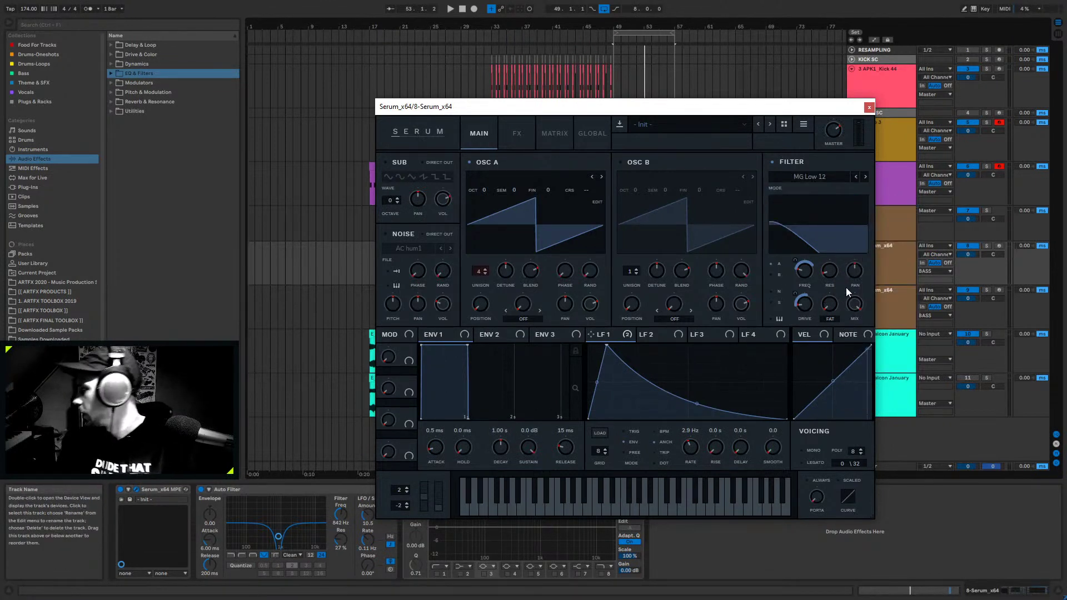
- Audition the bass and set the global unison width of both oscillators to 30
key("space")
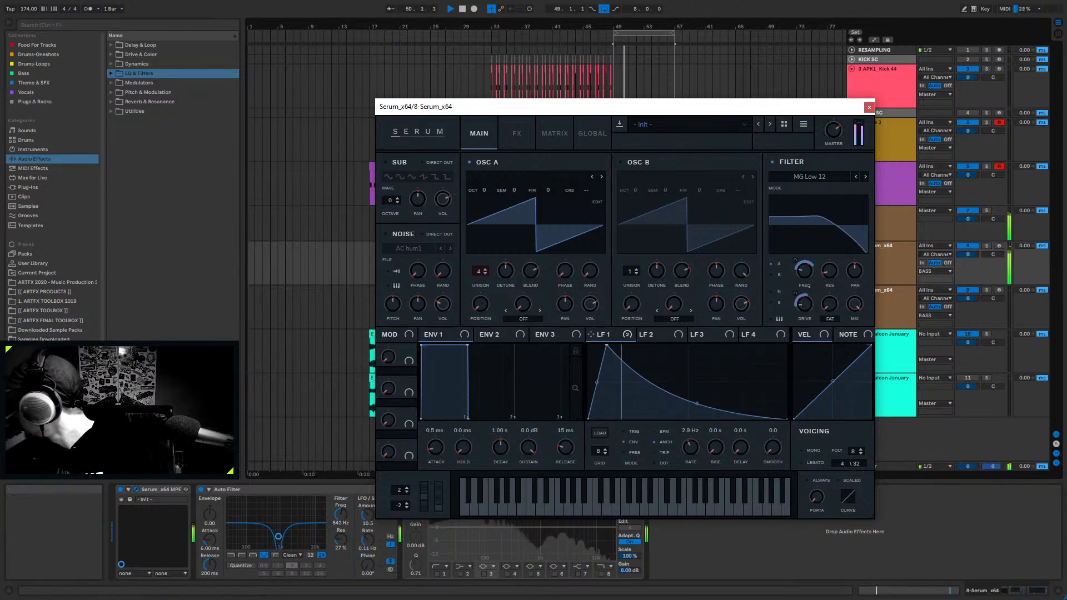
key("space")
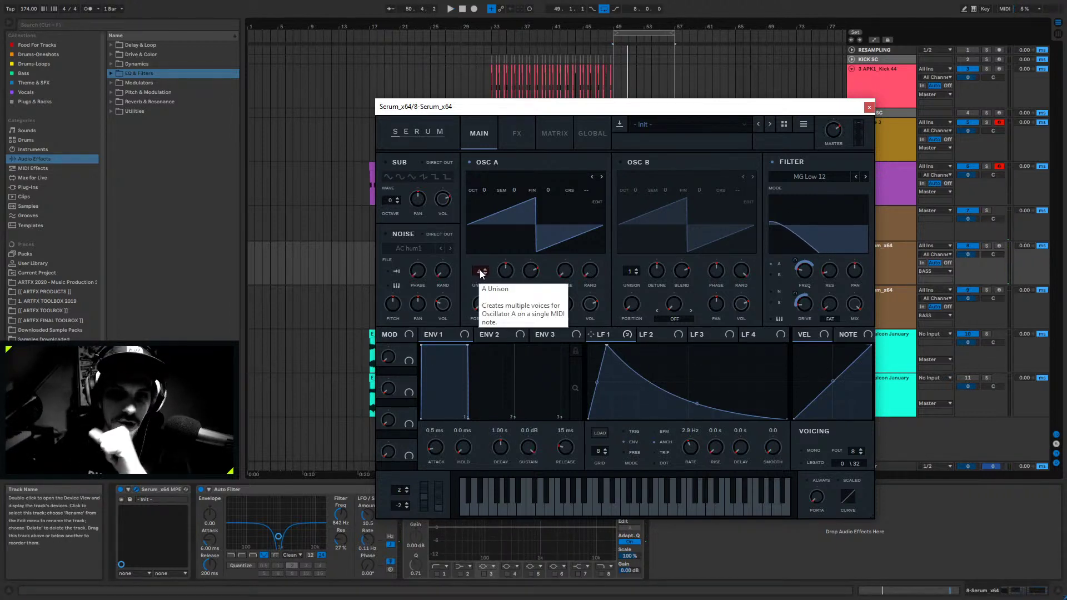
left_click(590, 133)
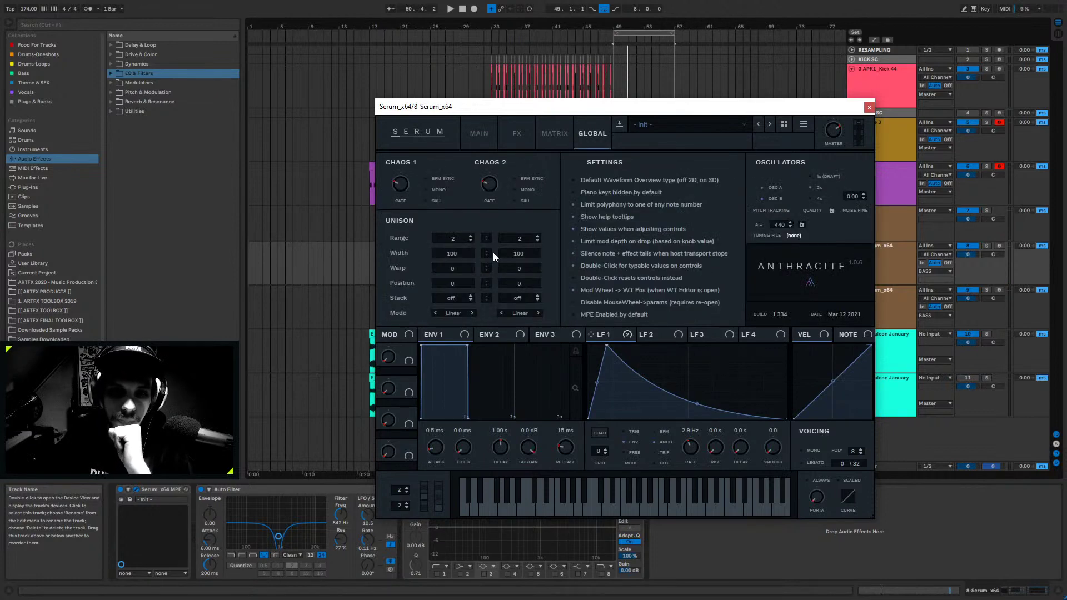
left_click(492, 132)
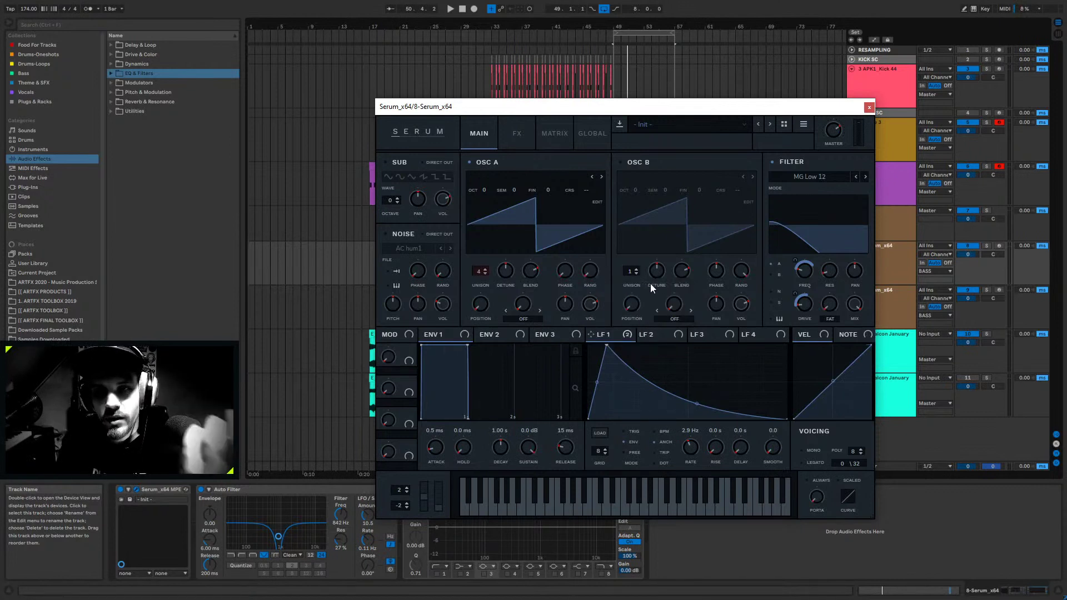
key("space")
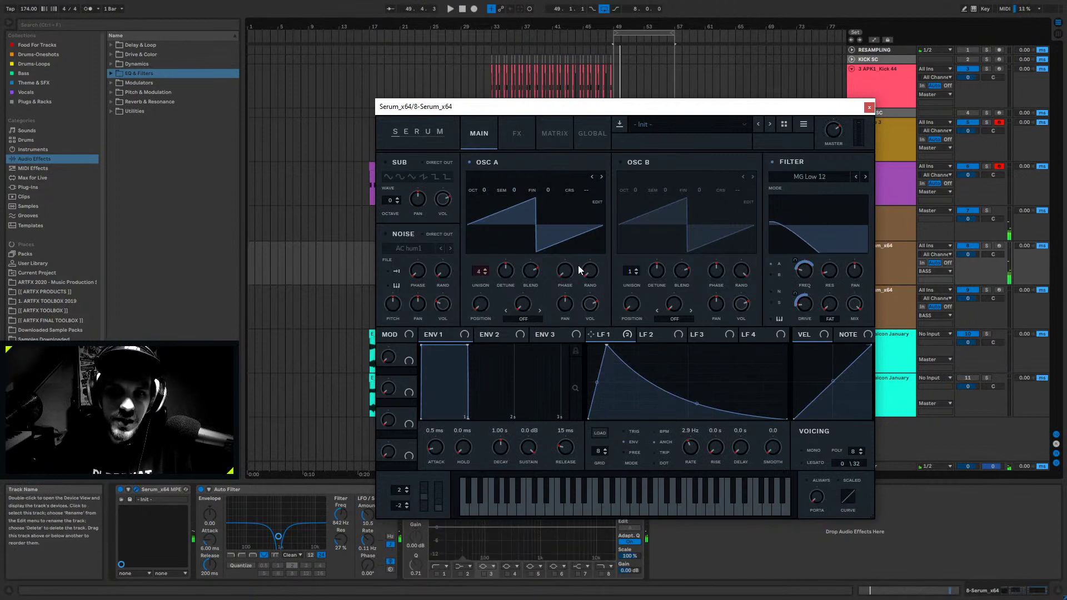
left_click(588, 134)
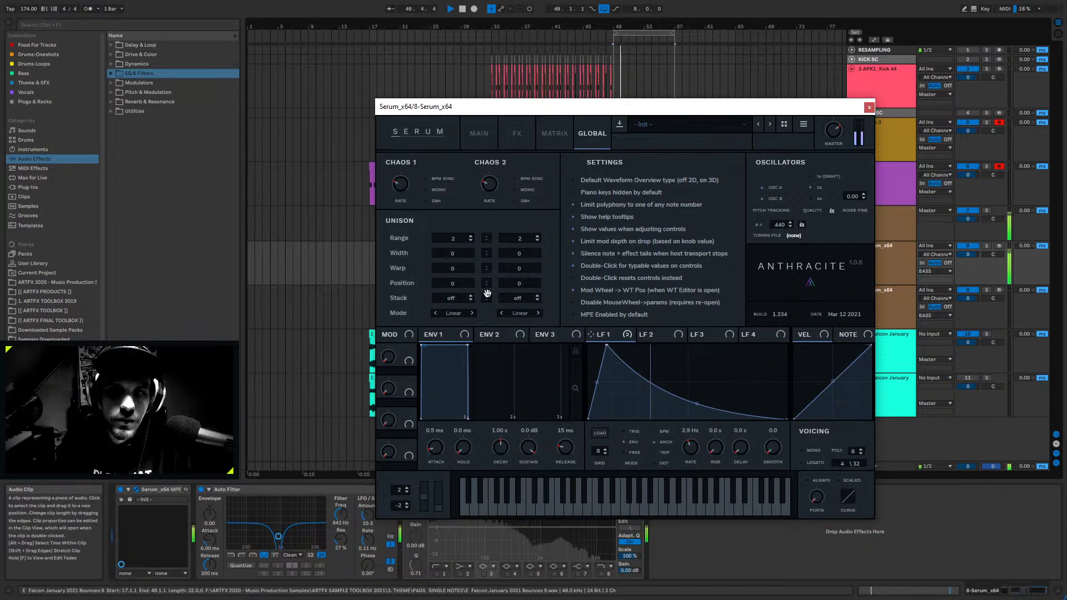
key("space")
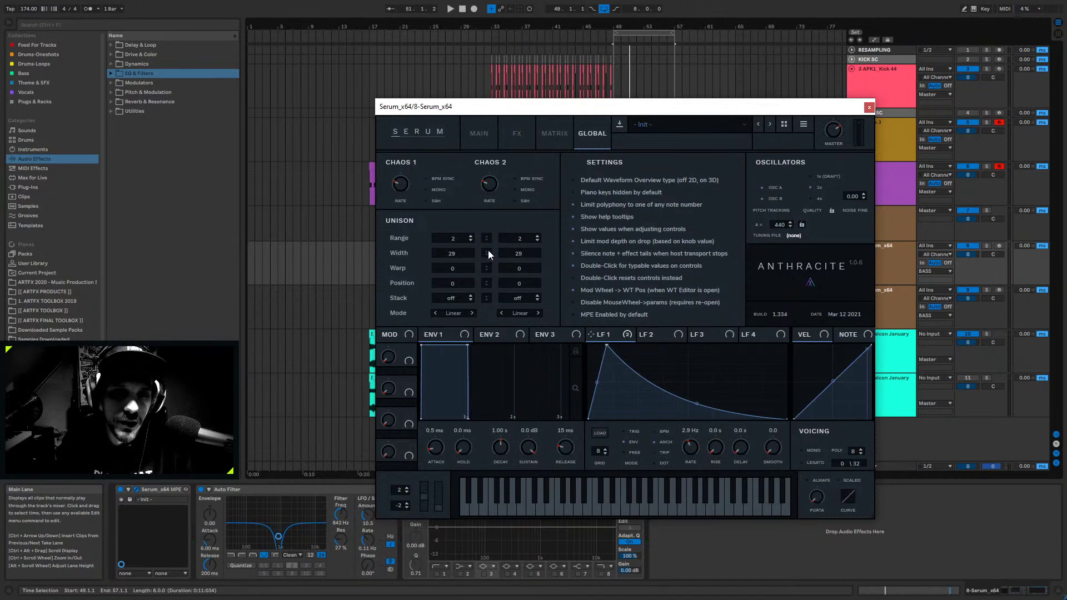
scroll(487, 254, "up", 2)
key("space")
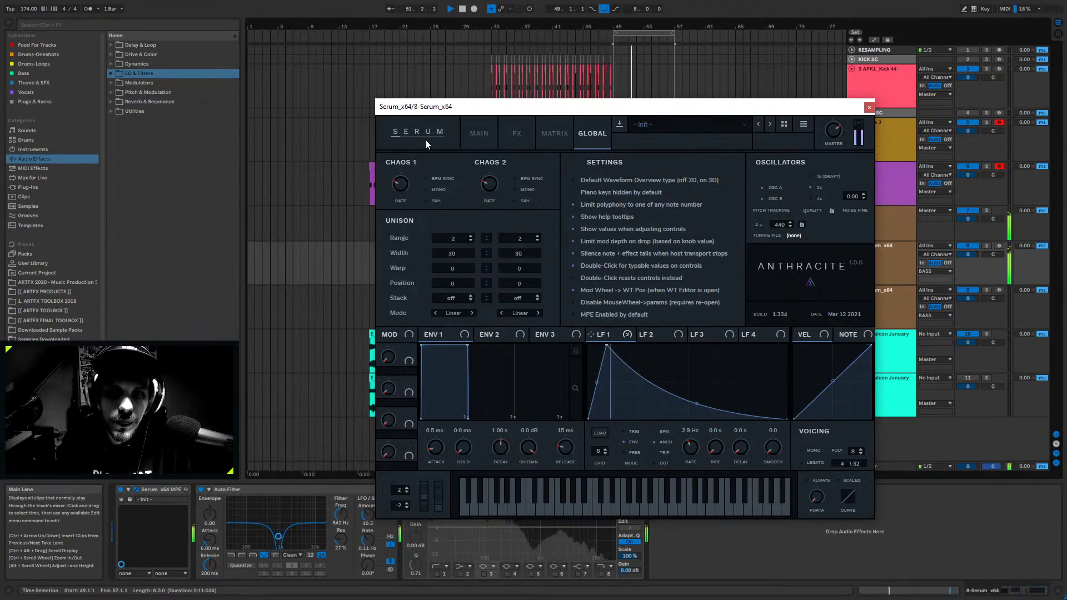
- Try the MG Low 18 filter type during playback, then switch the filter back to MG Low 12
left_click(476, 133)
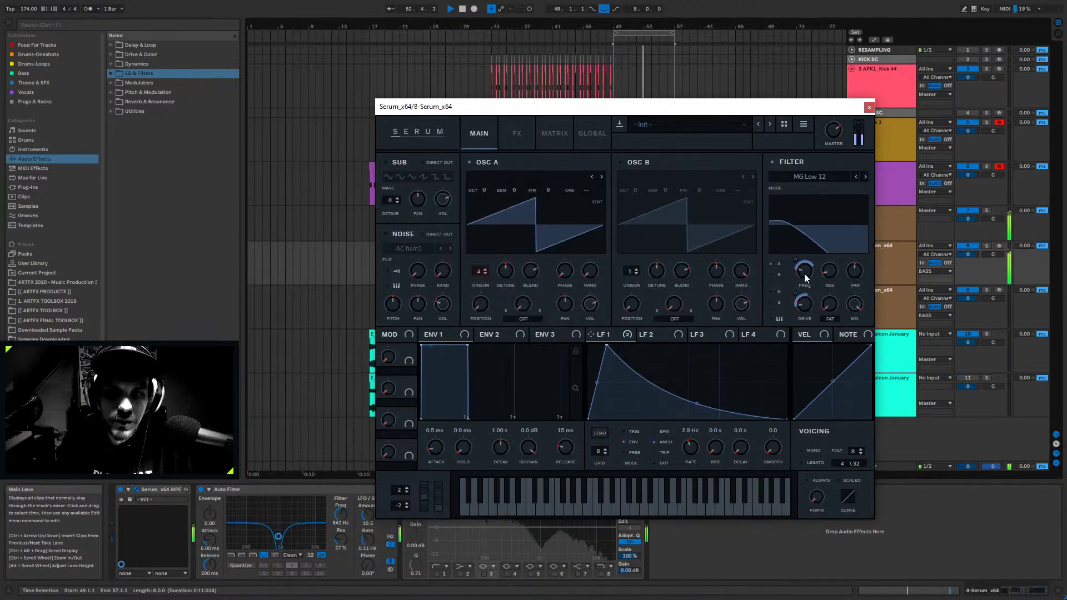
left_click(865, 176)
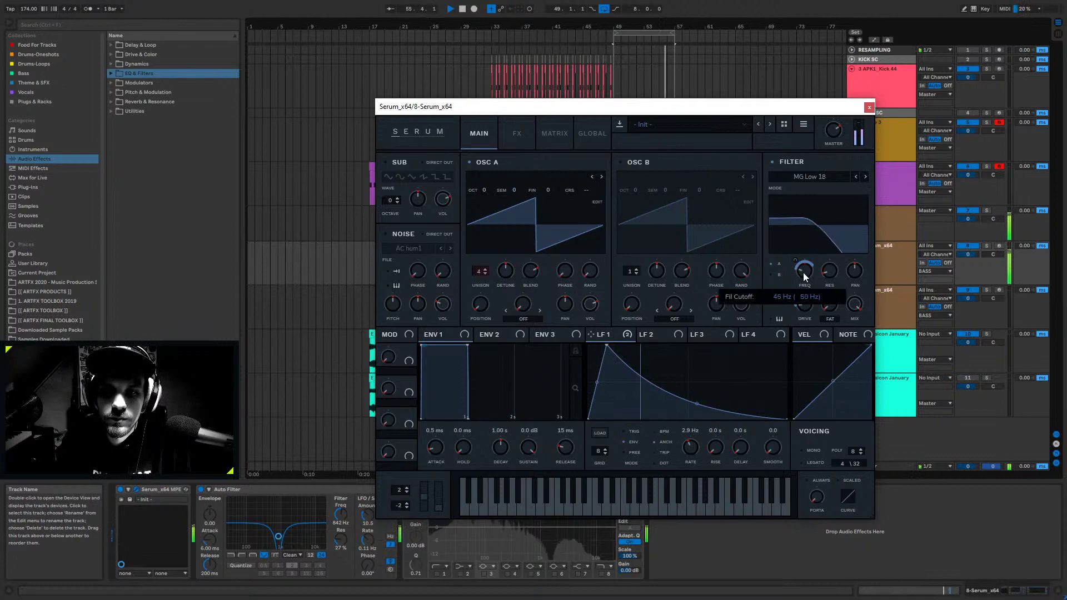
left_click(517, 134)
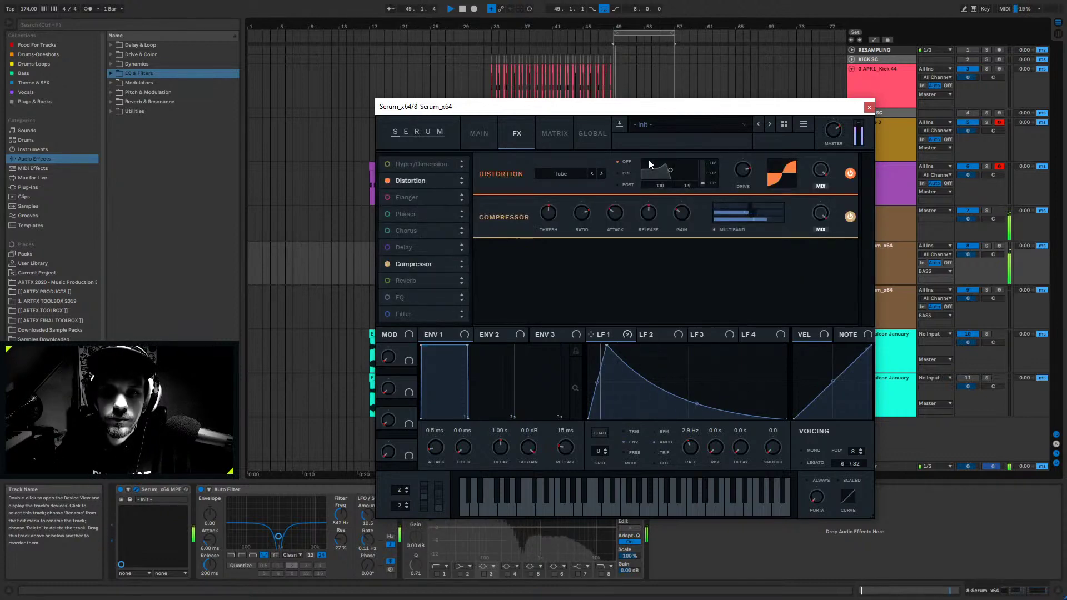
left_click(479, 131)
left_click(855, 179)
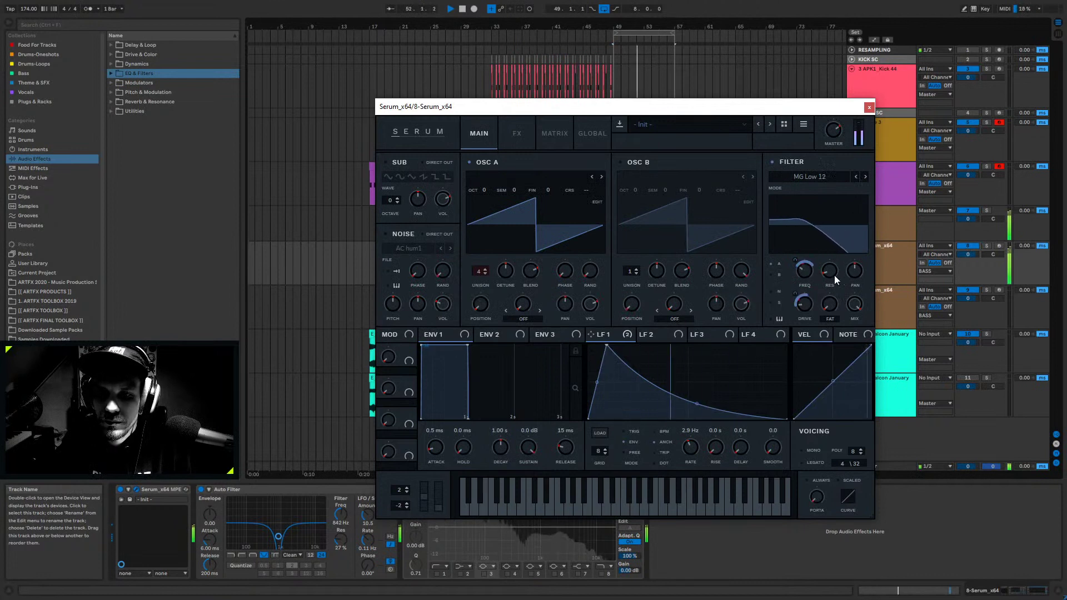
mouse_move(805, 276)
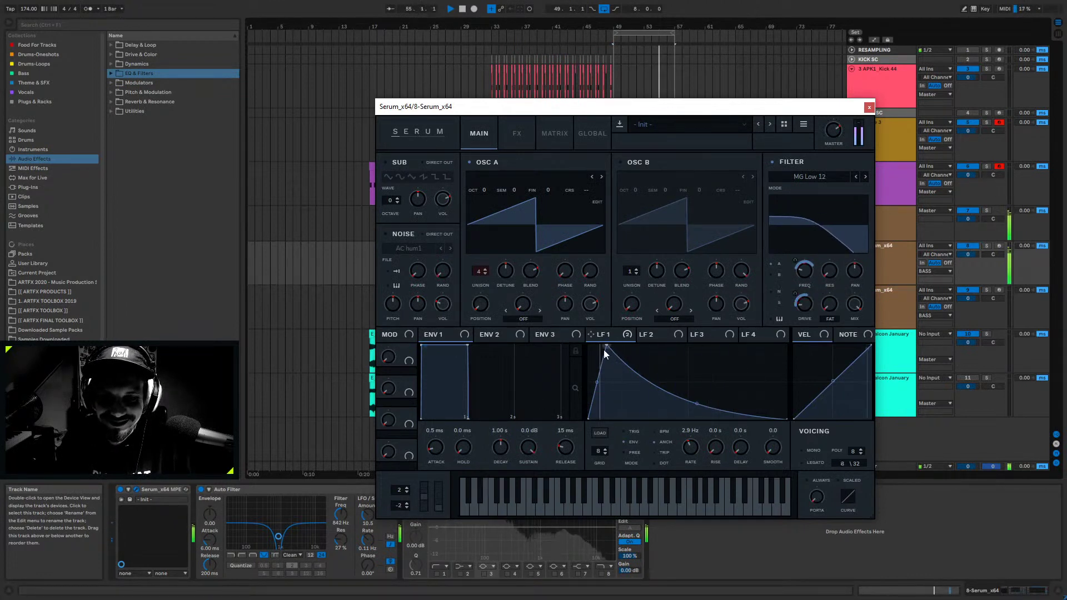
- Move LFO 1's peak slightly later, map Macro 1 to its rate with the name LFO RATE, and close Serum
mouse_move(605, 346)
left_mouse_down()
mouse_move(693, 333)
mouse_move(605, 335)
mouse_move(614, 327)
left_mouse_up()
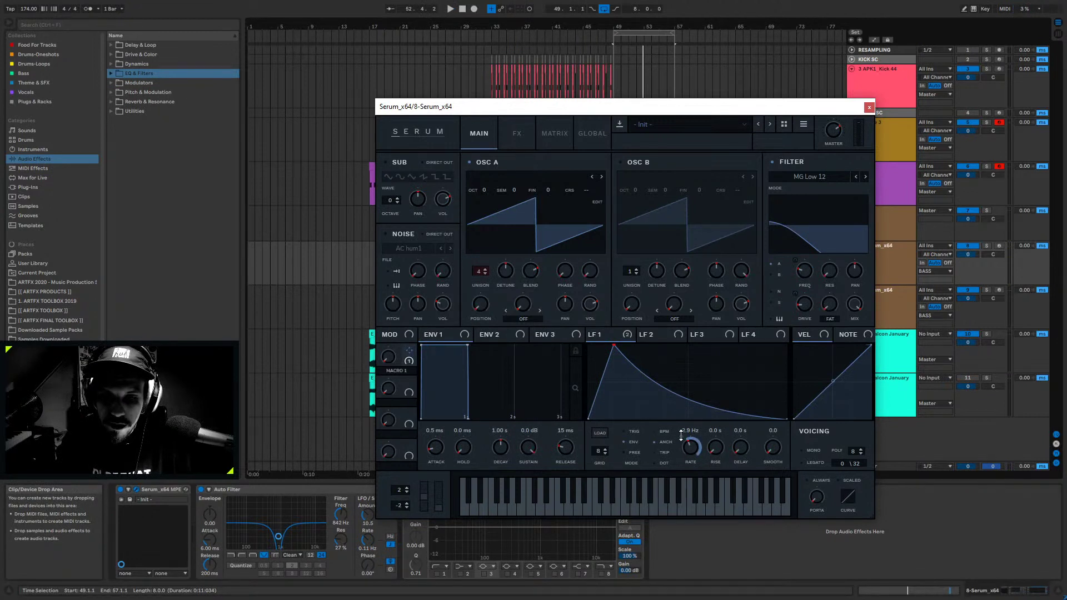
left_click_drag(681, 435, 670, 472)
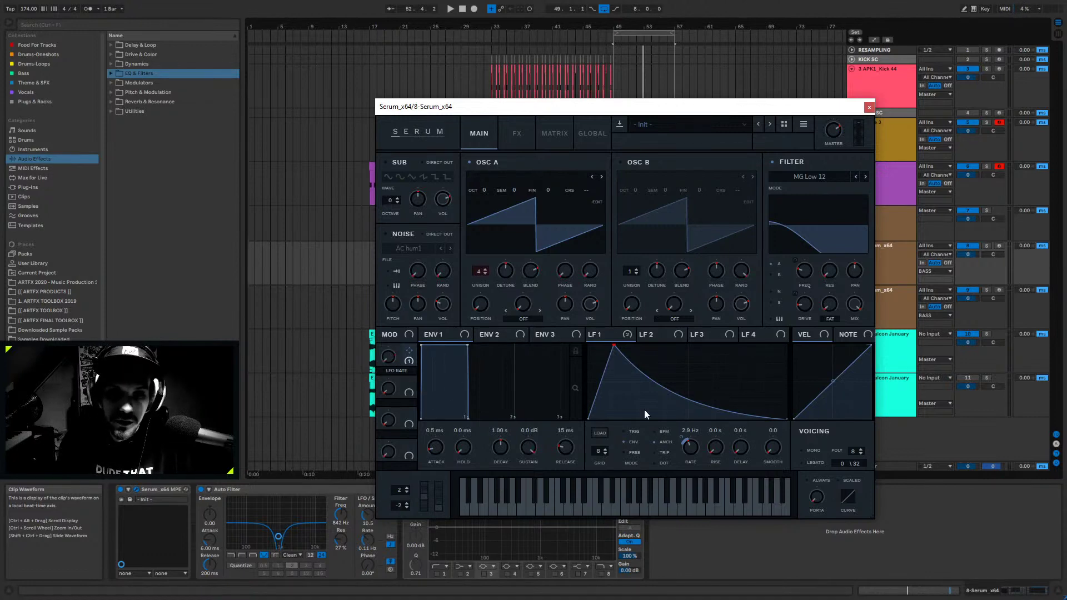
left_click(869, 107)
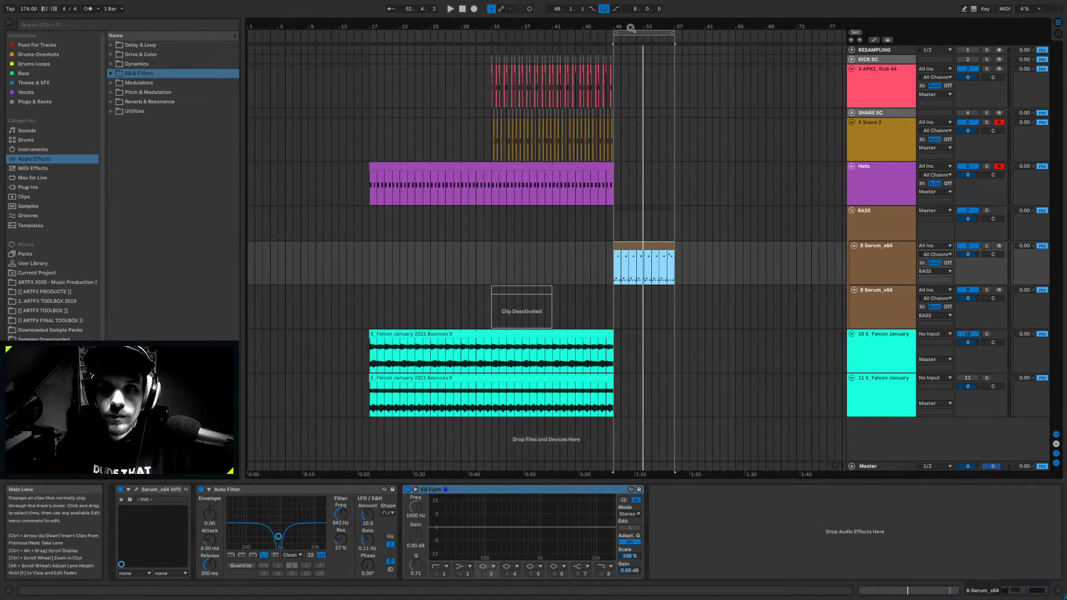
- Show the automation lanes in the arrangement and bring up the LFO RATE envelope at the start of the Serum bass clip
double_click(657, 22)
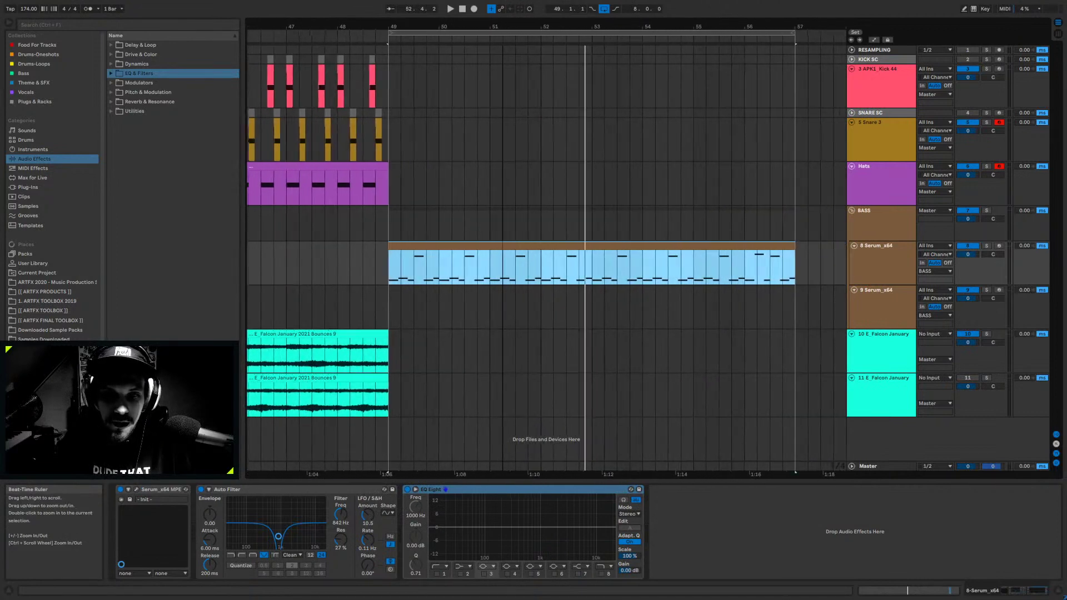
key("a")
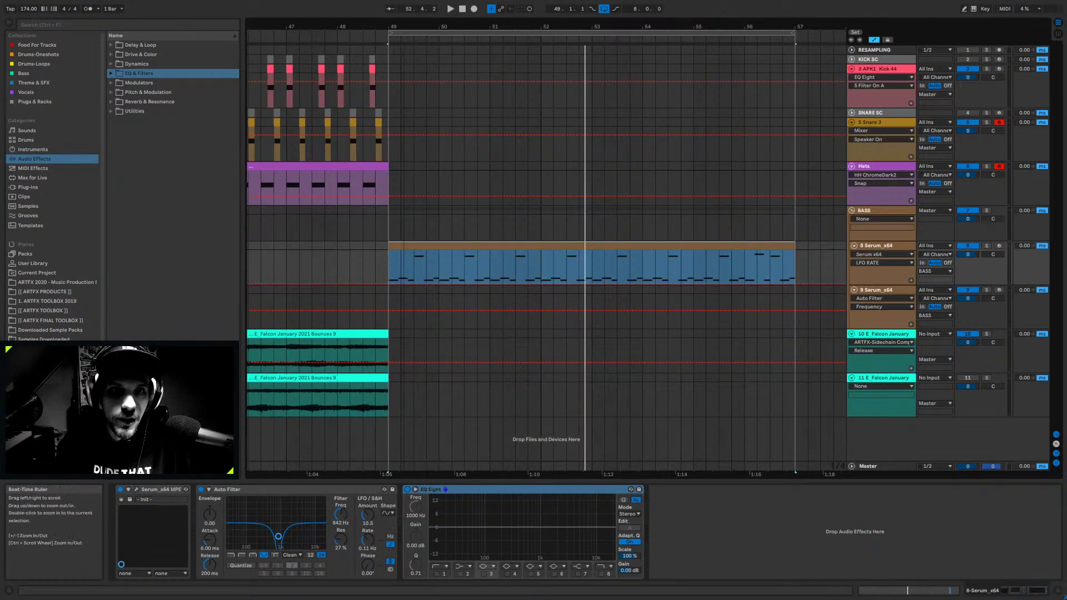
left_click_drag(403, 28, 445, 184)
left_click(453, 282)
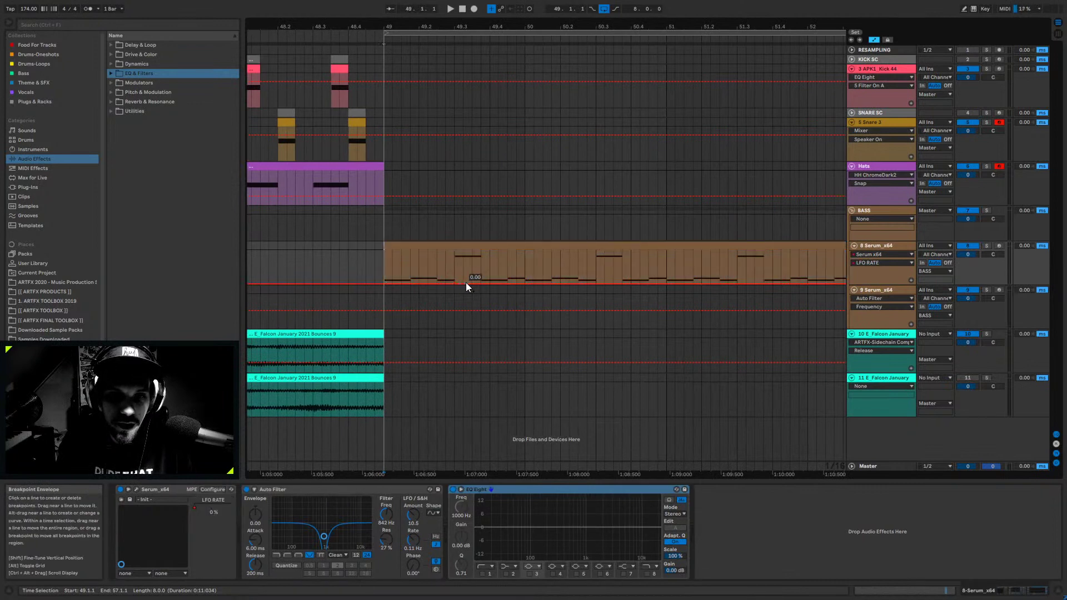
- Try raising the LFO RATE automation to about 0.78 over the bass clip's first high note and audition it
left_click(480, 258)
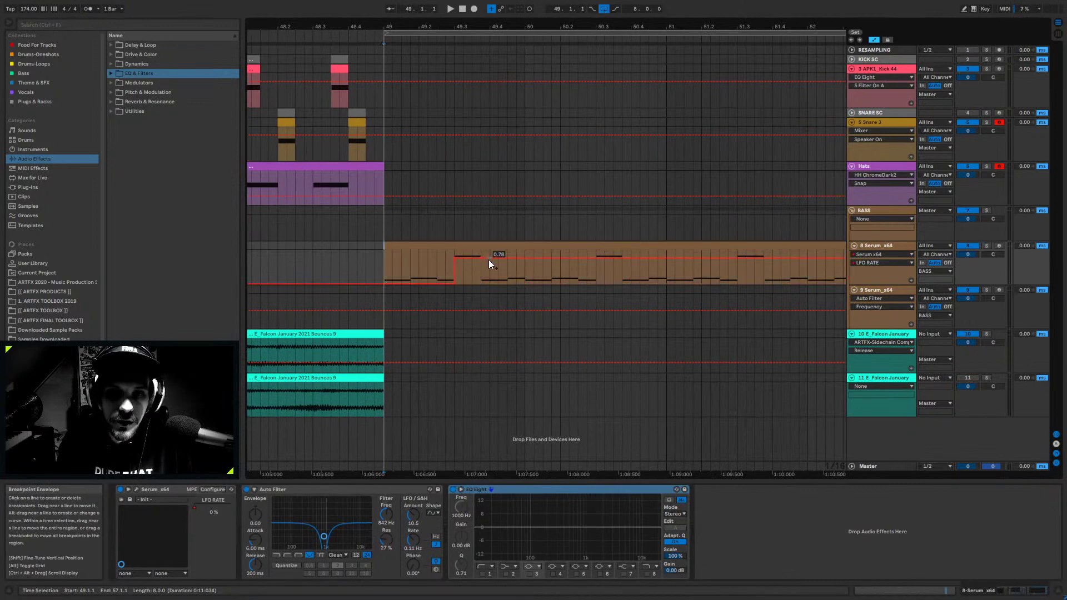
left_click_drag(489, 259, 489, 282)
key("space")
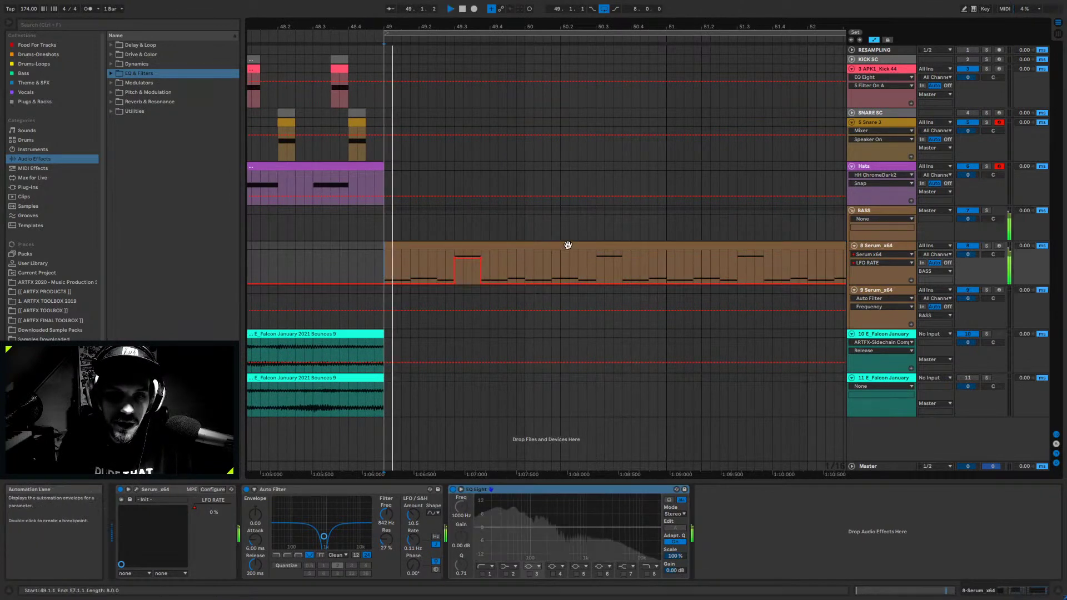
mouse_move(468, 252)
left_mouse_down()
mouse_move(468, 272)
mouse_move(468, 256)
left_mouse_up()
- Raise the LFO RATE automation to about 0.69 over the short note before the first high note and audition it
left_click(441, 268)
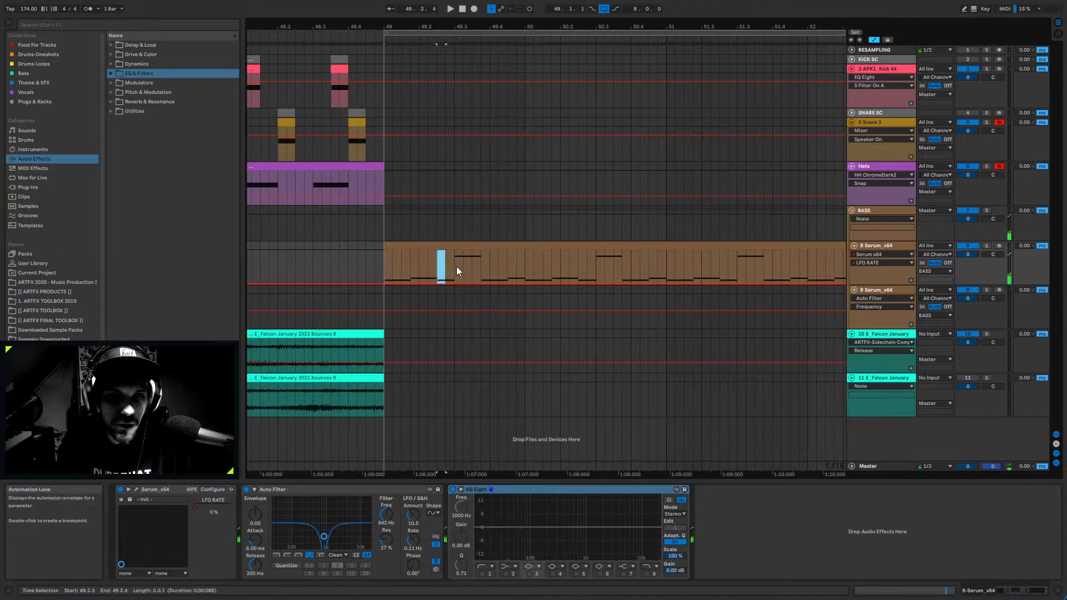
key("space")
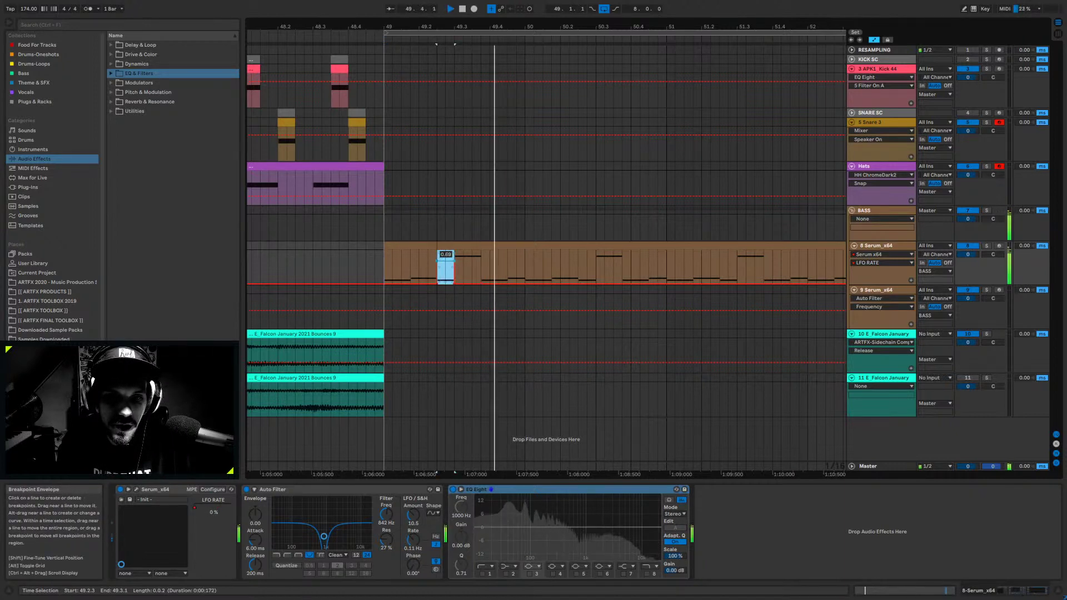
key("space")
left_click(388, 258)
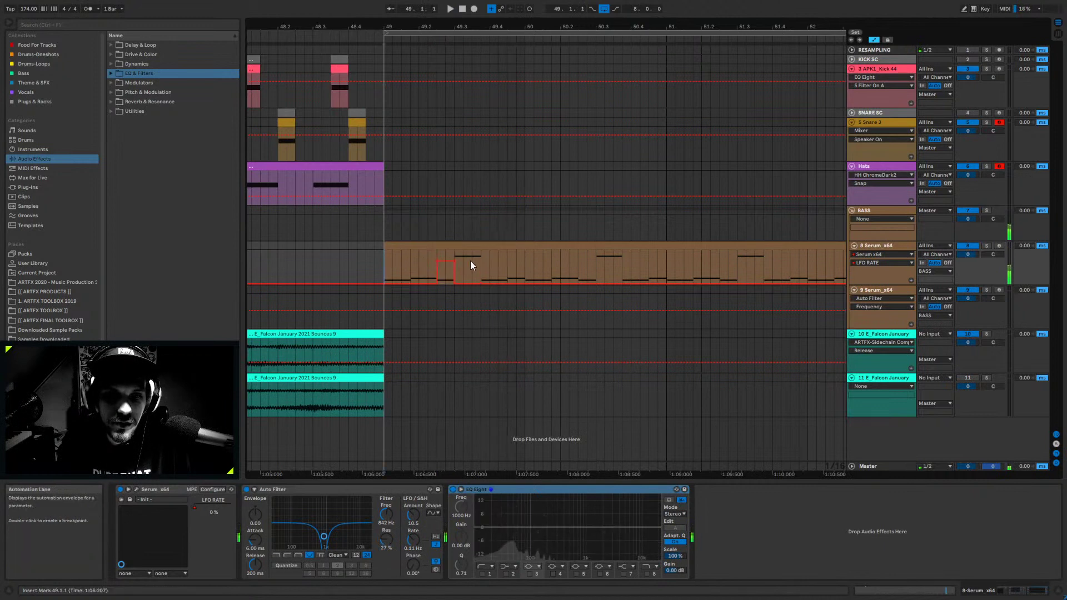
key("space")
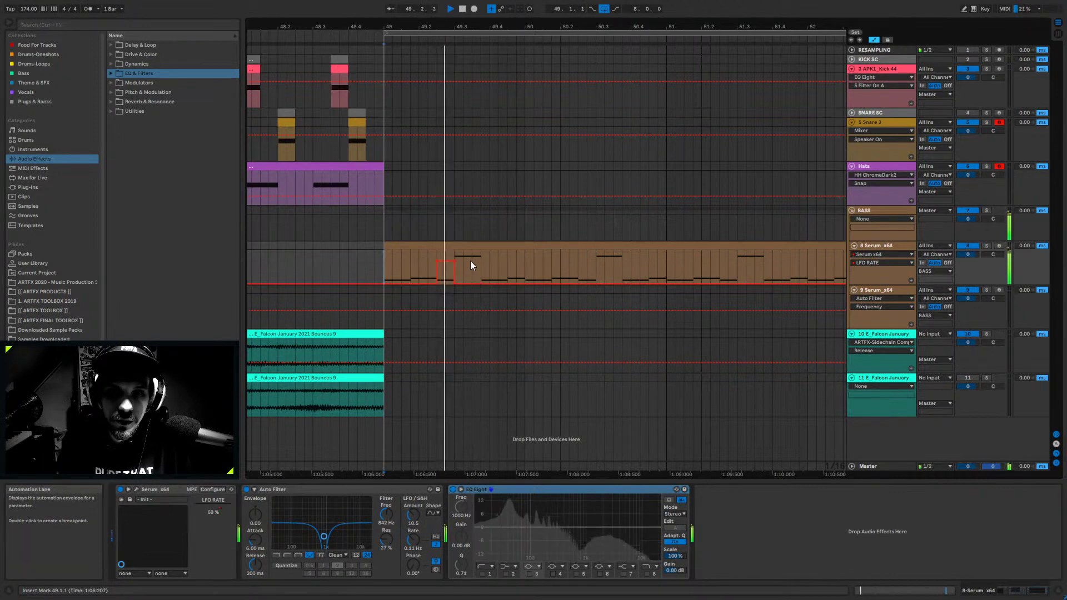
key("space")
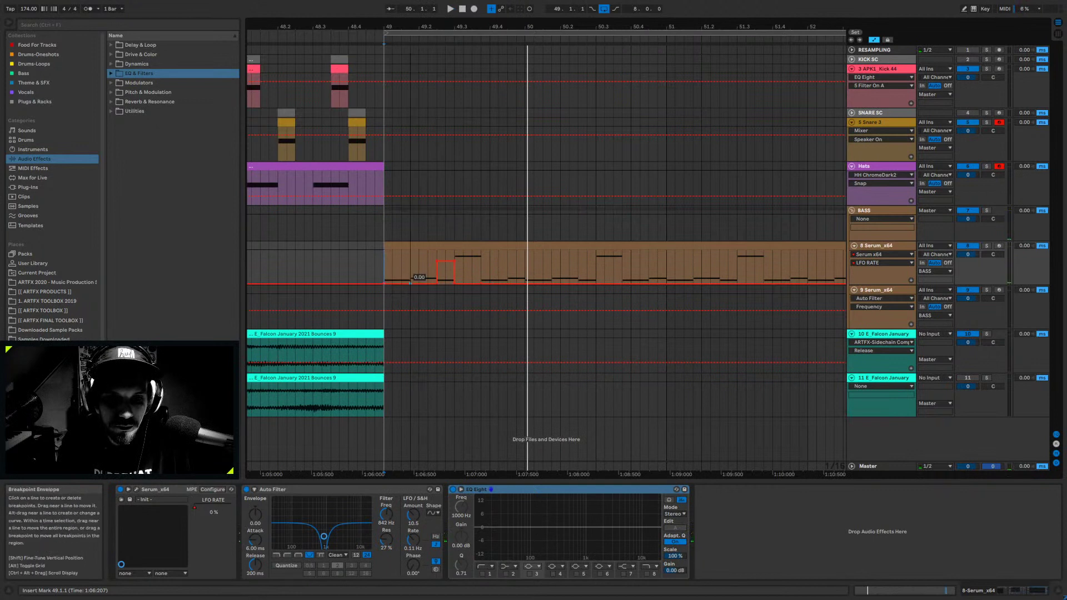
- Add falling LFO RATE ramps at the clip's second note and right after the first high note, and loop the first bar
key("space")
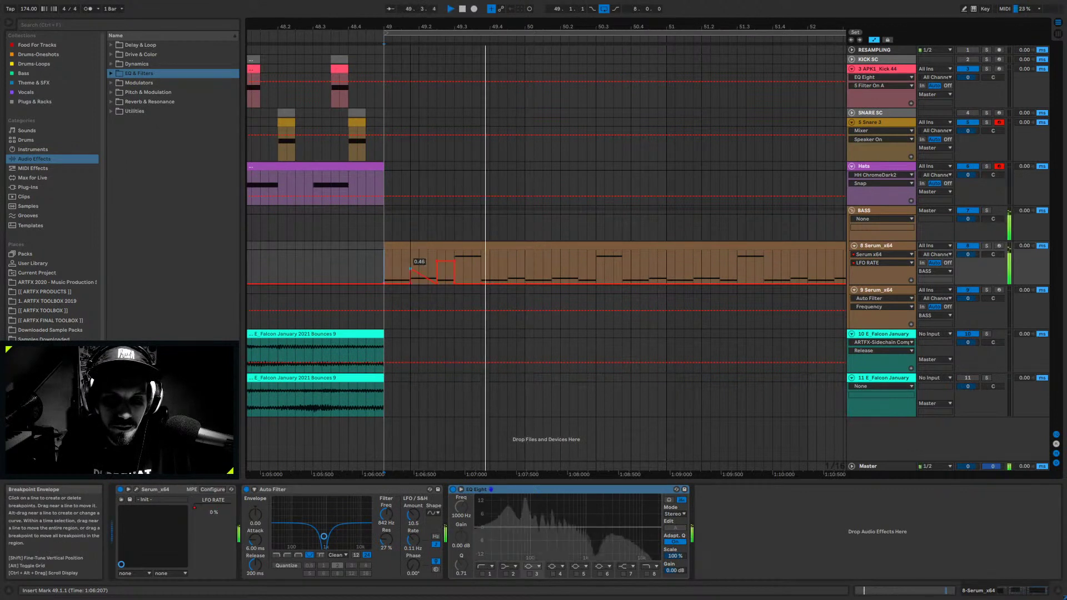
key("space")
key("space")
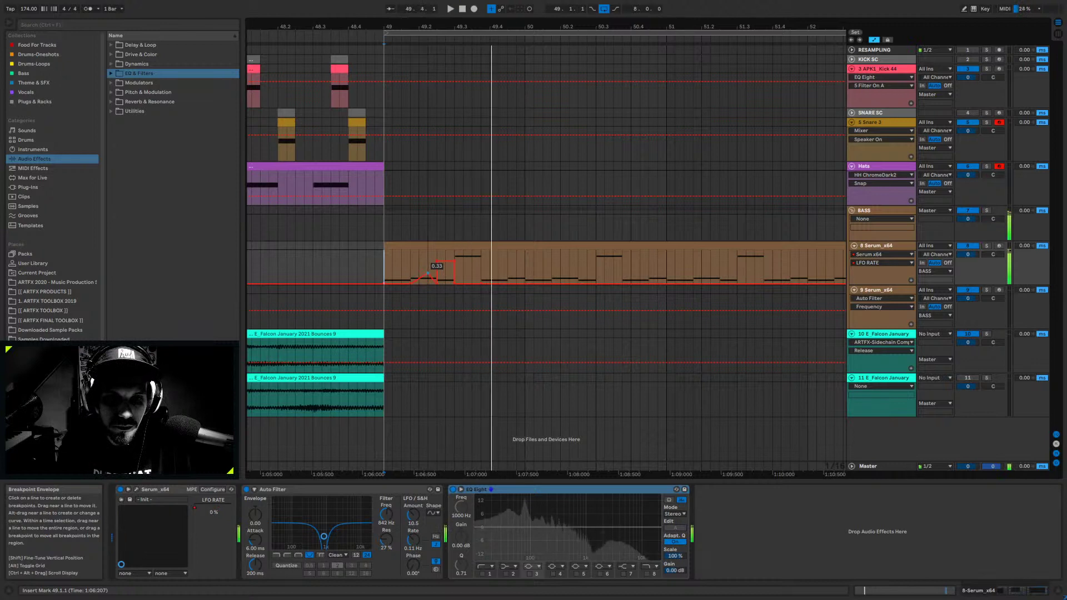
left_click_drag(410, 281, 411, 266)
key("space")
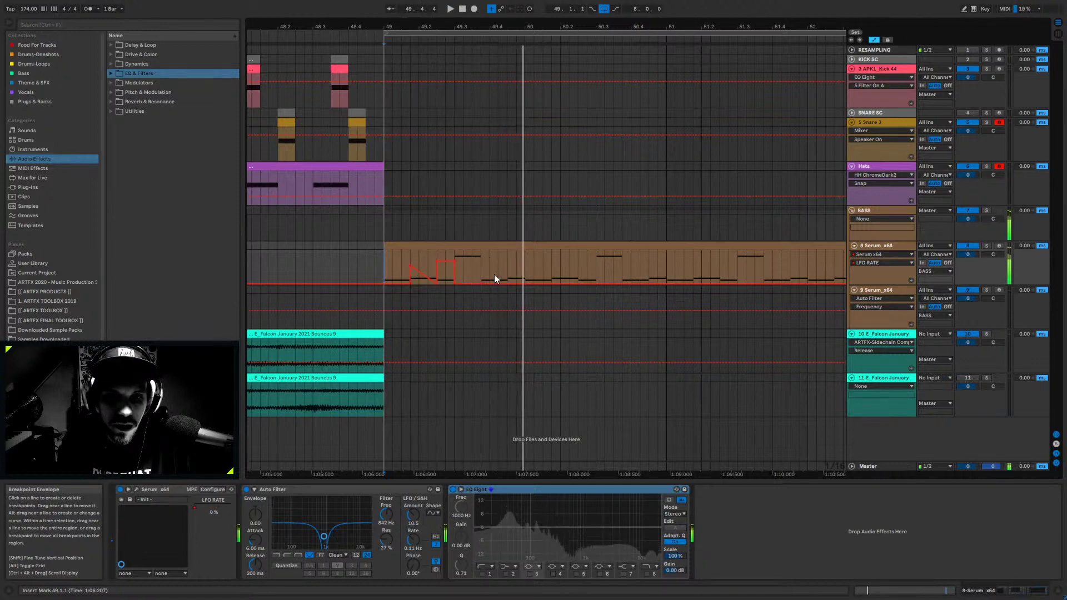
mouse_move(482, 281)
left_mouse_down()
mouse_move(483, 265)
mouse_move(387, 263)
left_mouse_up()
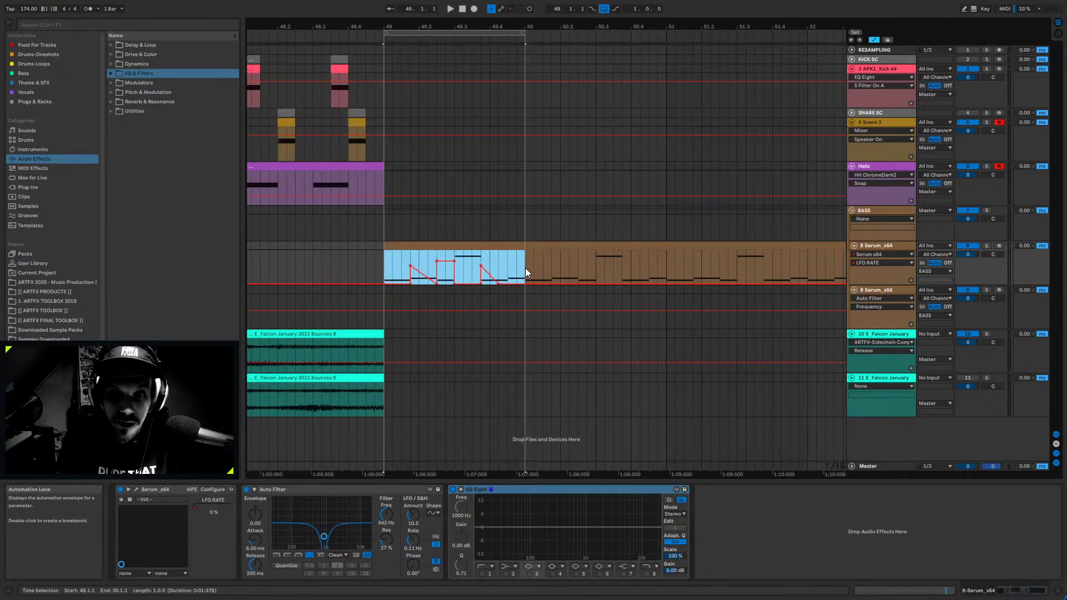
- Audition the looped bar and move the first LFO RATE ramp's peak slightly later, to 49.2.1
key("space")
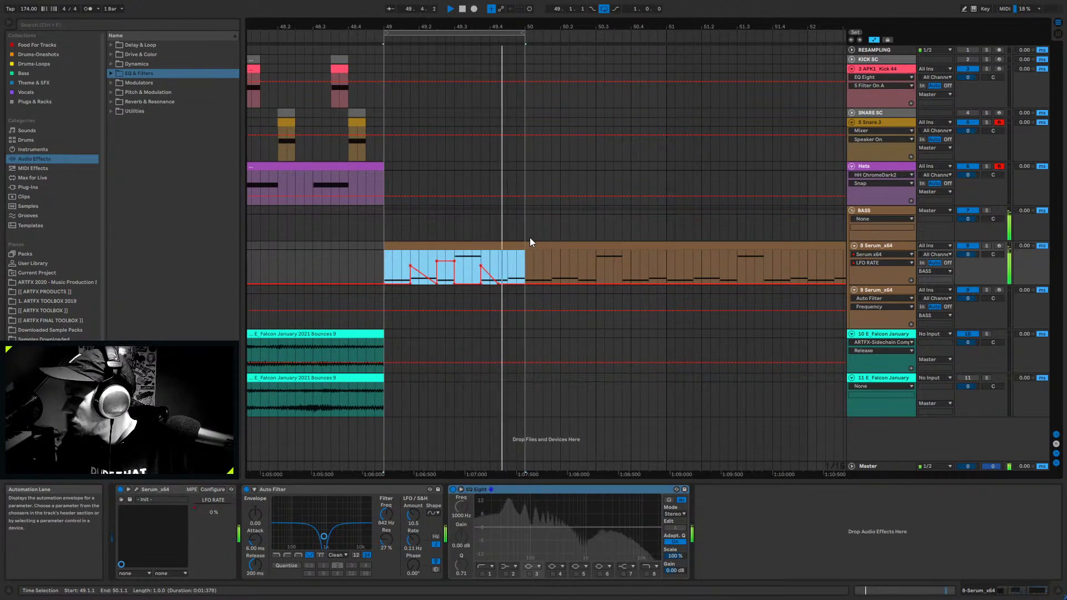
left_click(409, 265)
left_click_drag(409, 265, 419, 265)
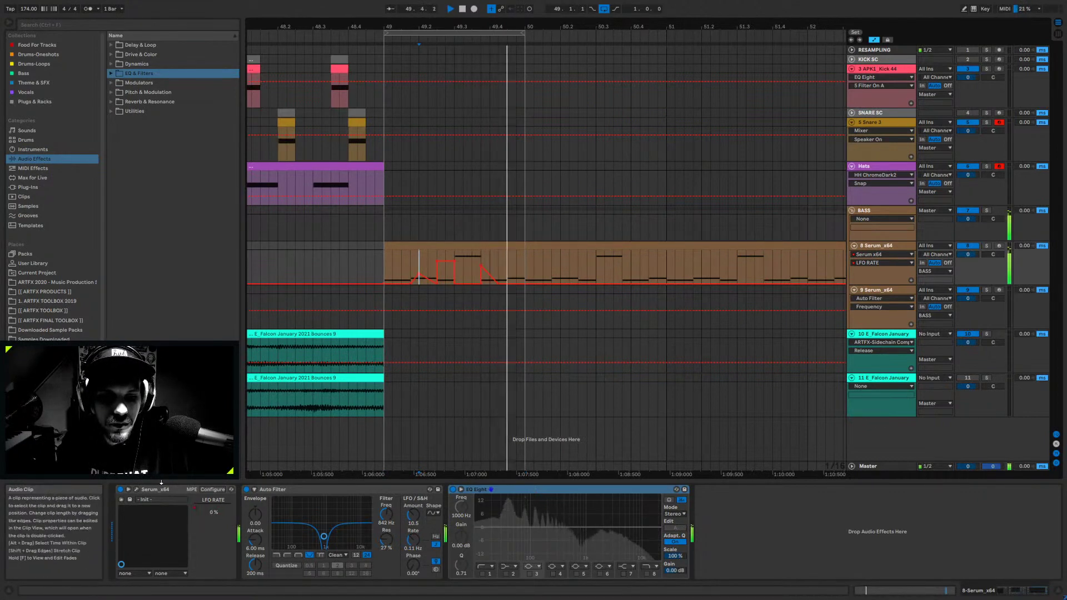
- Open Serum on the bass track and move LFO 1's peak slightly later
left_click(134, 489)
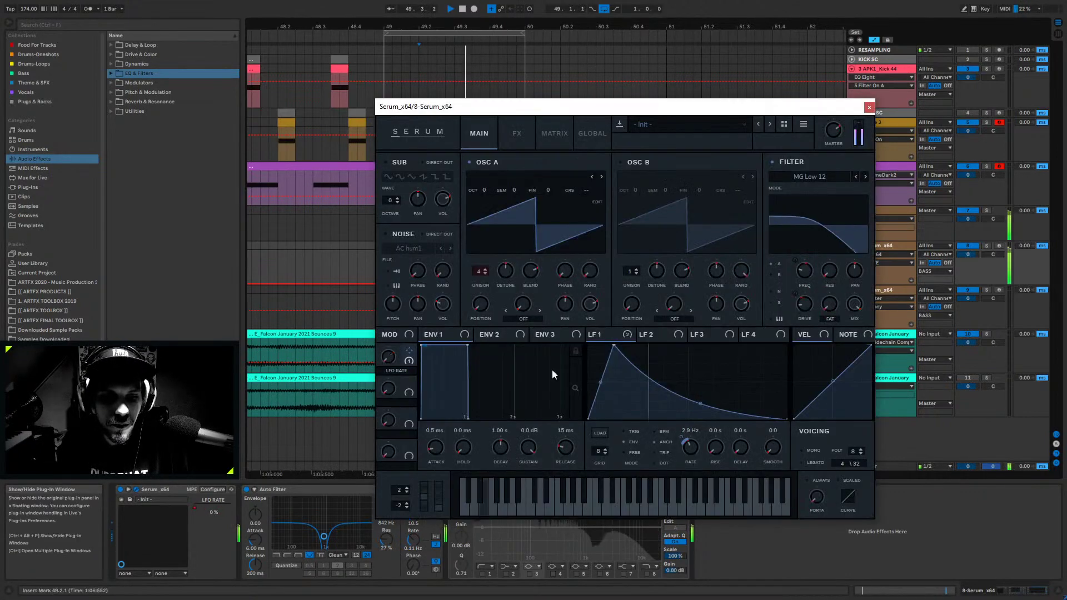
left_click(691, 450)
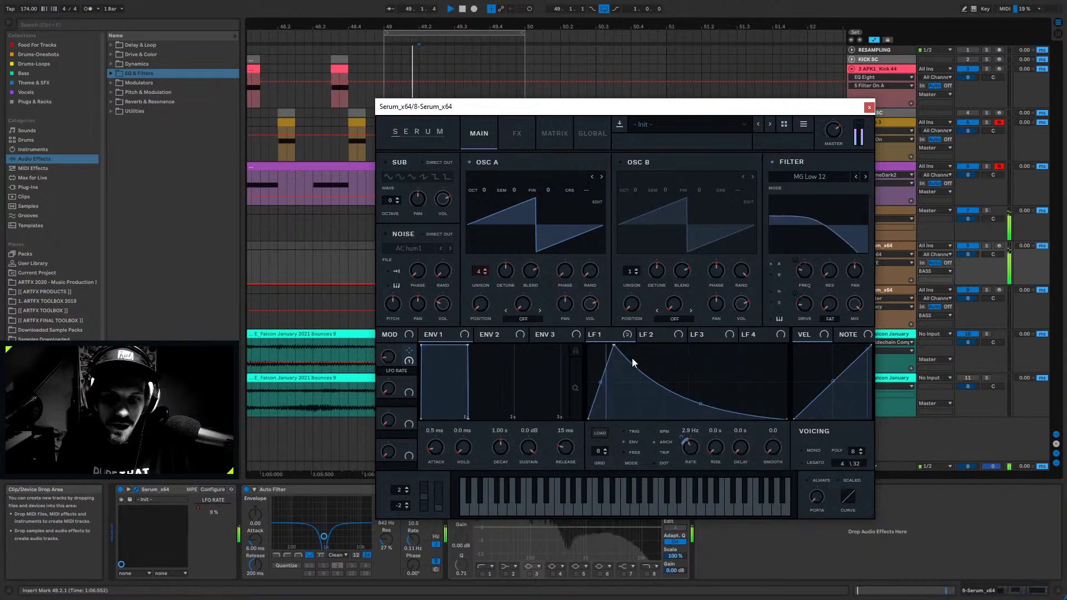
mouse_move(614, 345)
left_mouse_down()
mouse_move(687, 333)
mouse_move(625, 330)
left_mouse_up()
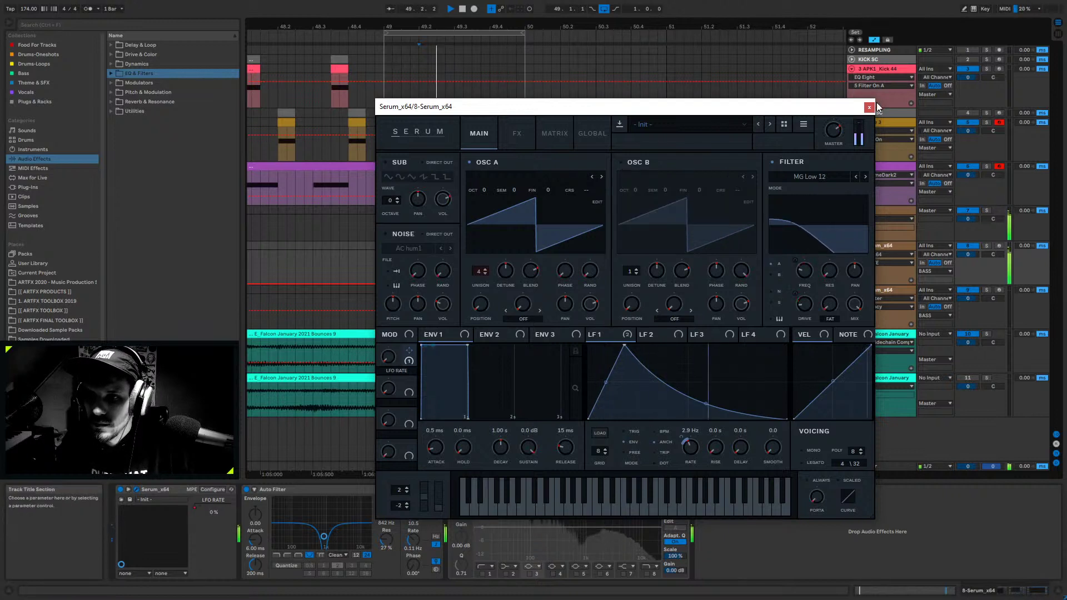
- Enable Serum's chorus effect, lower its mix and depth, and set its filter to HPF at about 591 Hz
left_click(523, 133)
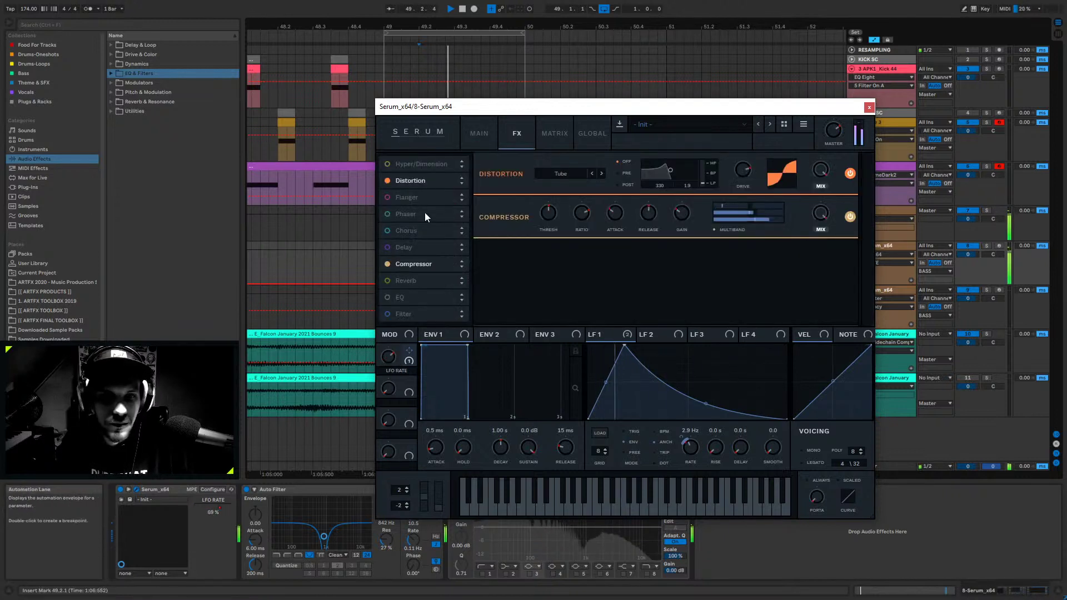
left_click(387, 230)
left_click_drag(825, 232, 826, 245)
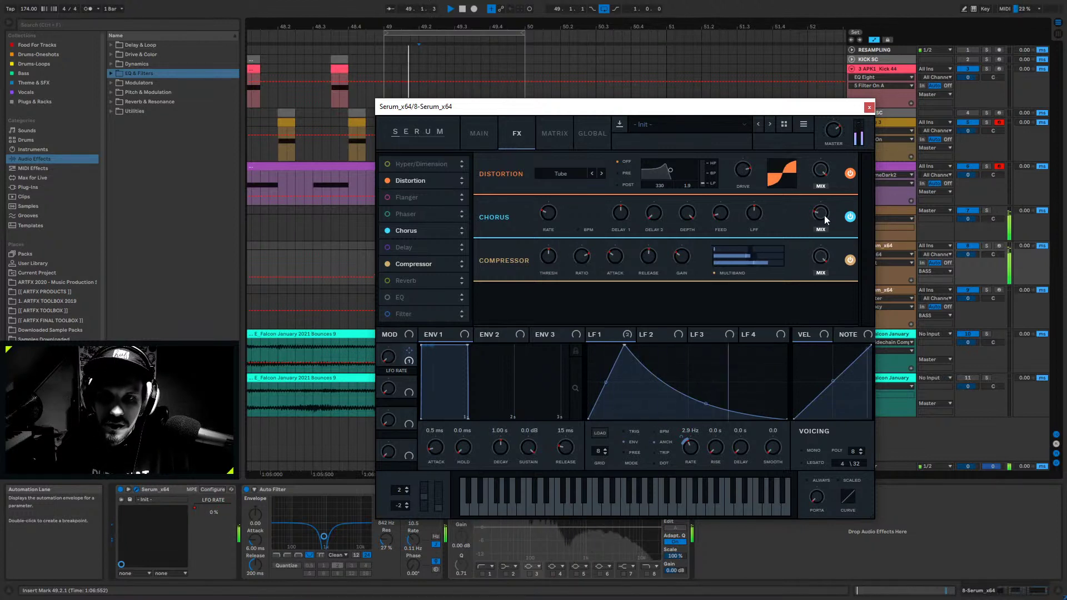
mouse_move(683, 223)
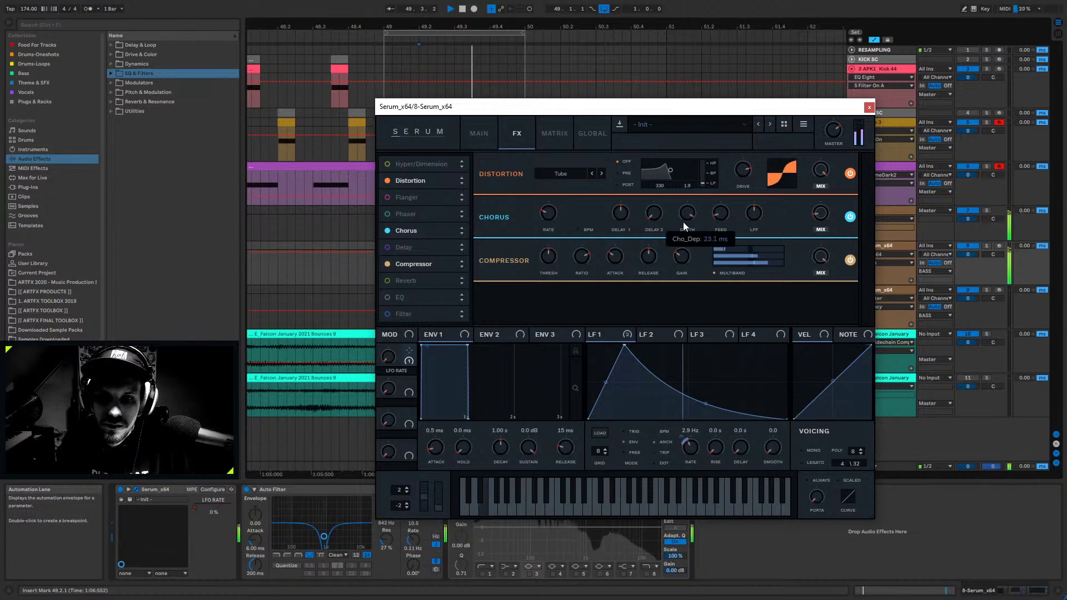
left_click_drag(683, 223, 679, 255)
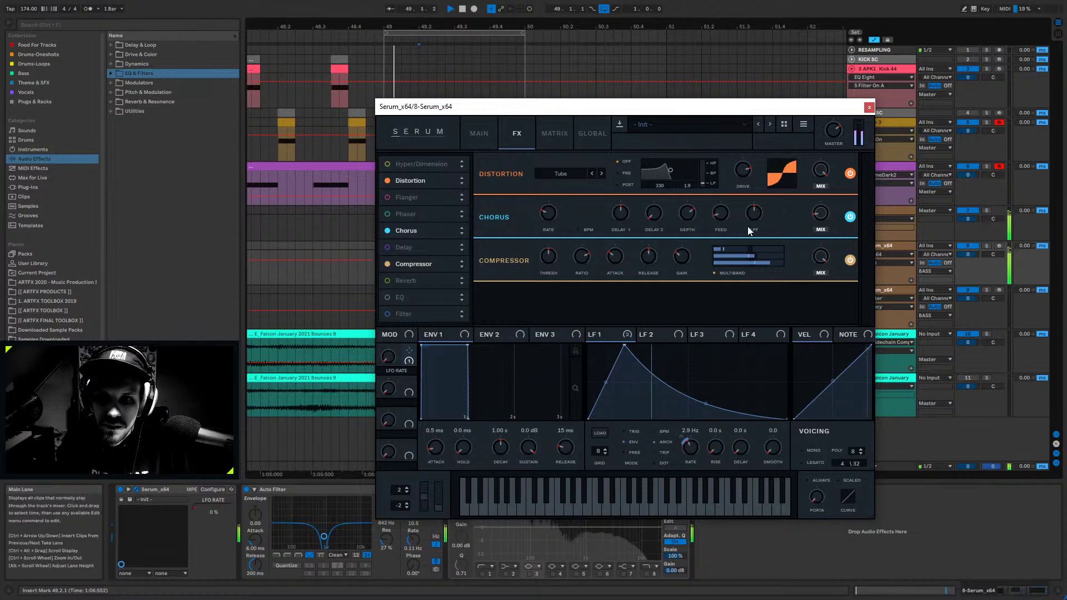
left_click_drag(760, 220, 763, 178)
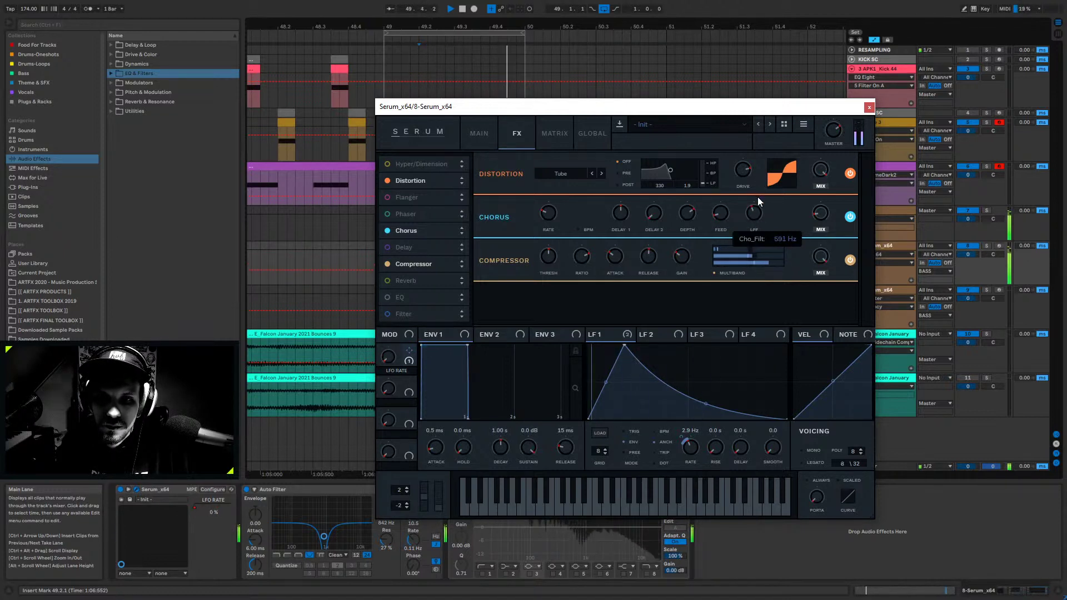
key("space")
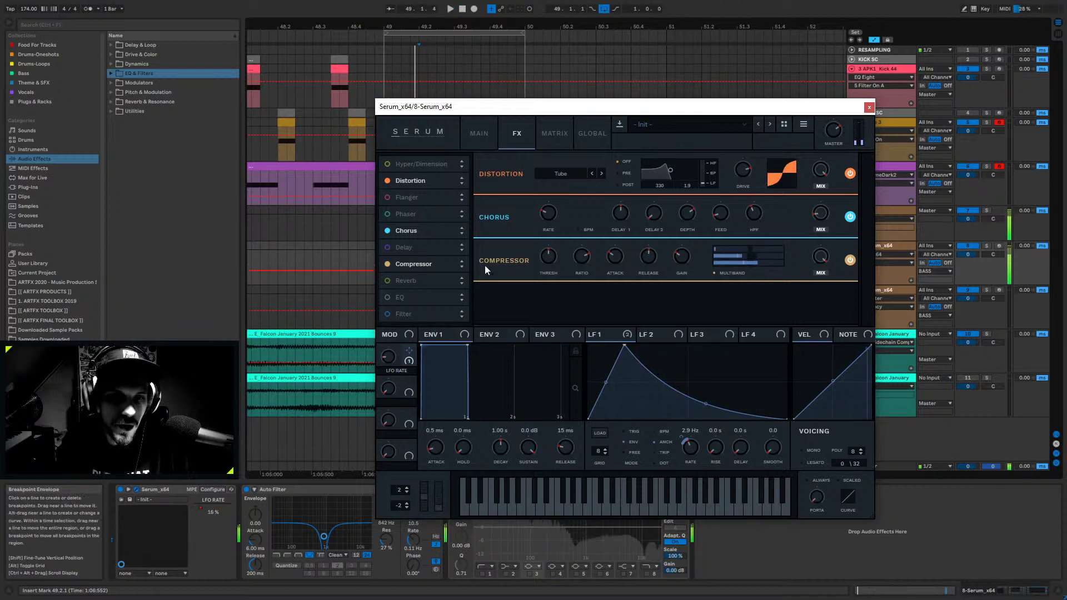
- Try an MG Low 6 filter effect with LFO 1 on its frequency at about 1059 Hz, then remove that modulation
left_click(387, 314)
key("space")
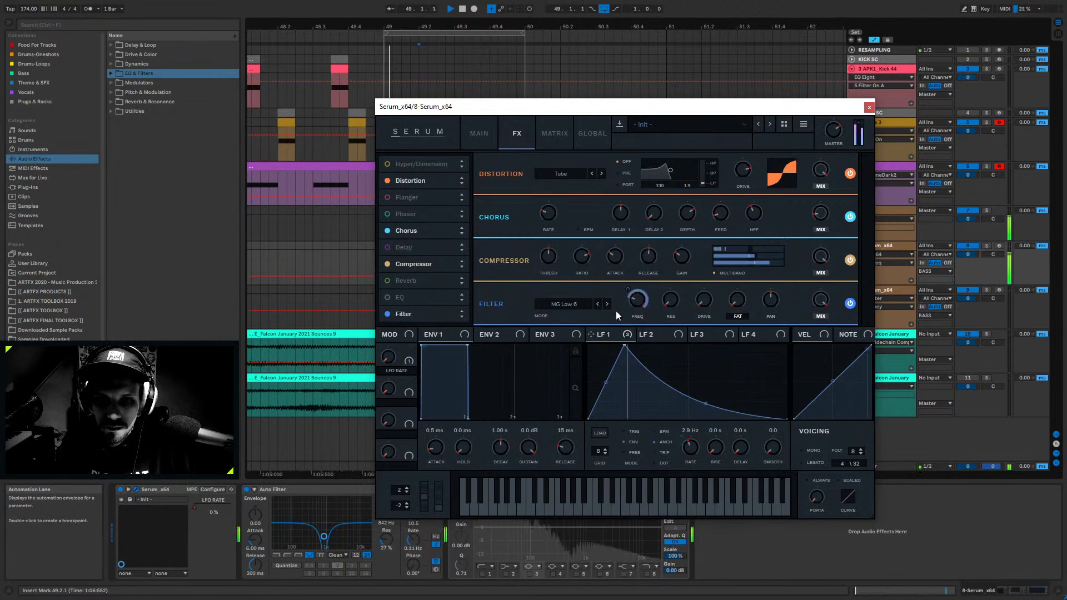
mouse_move(636, 300)
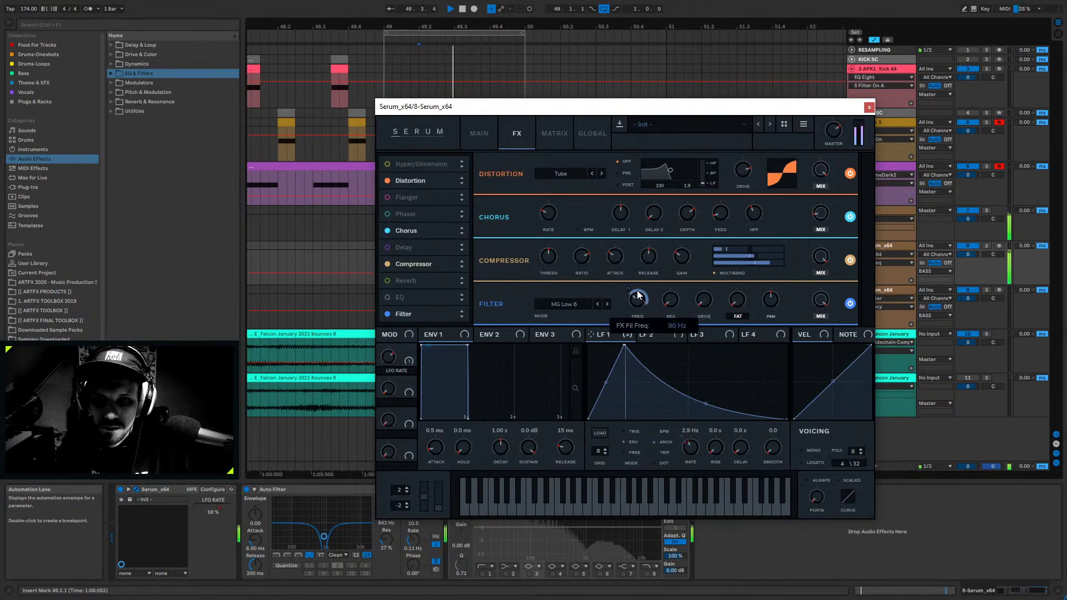
left_click_drag(638, 296, 639, 259)
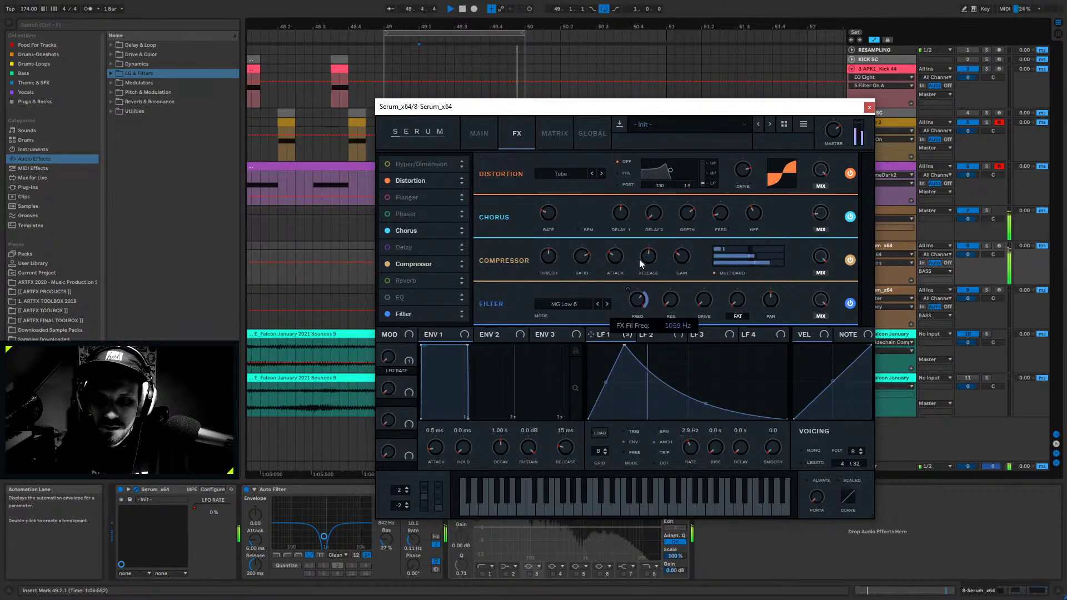
right_click(635, 302)
left_click(692, 321)
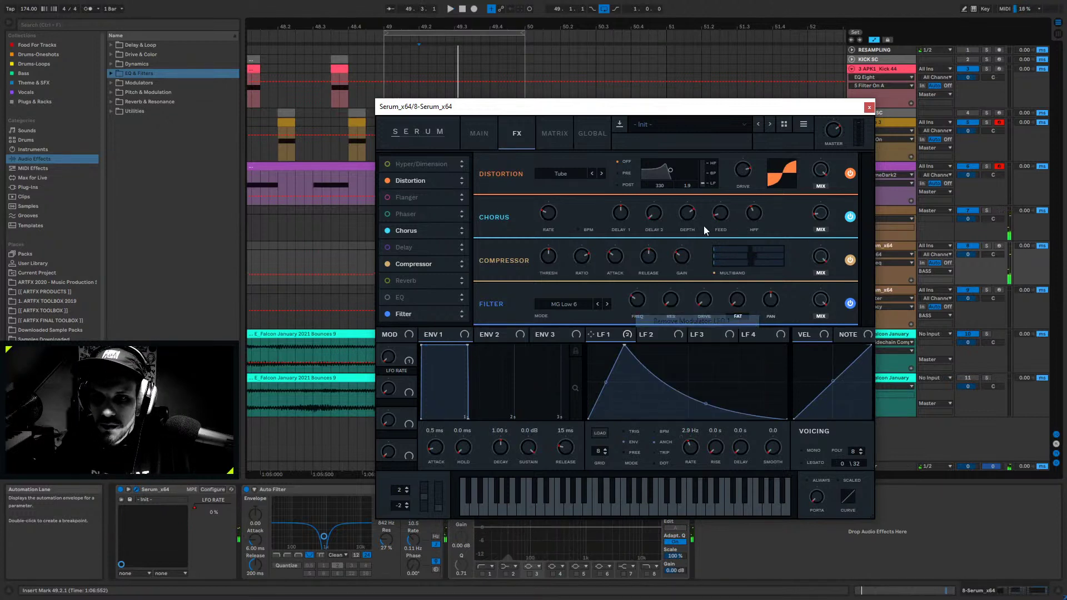
- Sweep the distortion drive between about 16% and 99% during playback, leave it high, and switch off the filter effect
left_click_drag(743, 227, 744, 135)
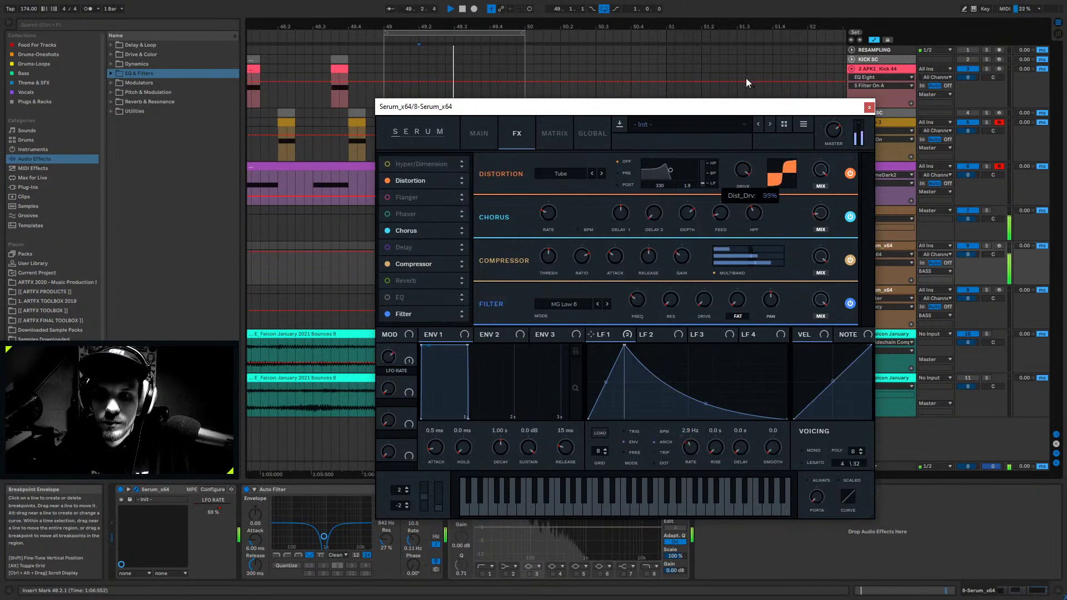
left_click_drag(746, 78, 719, 161)
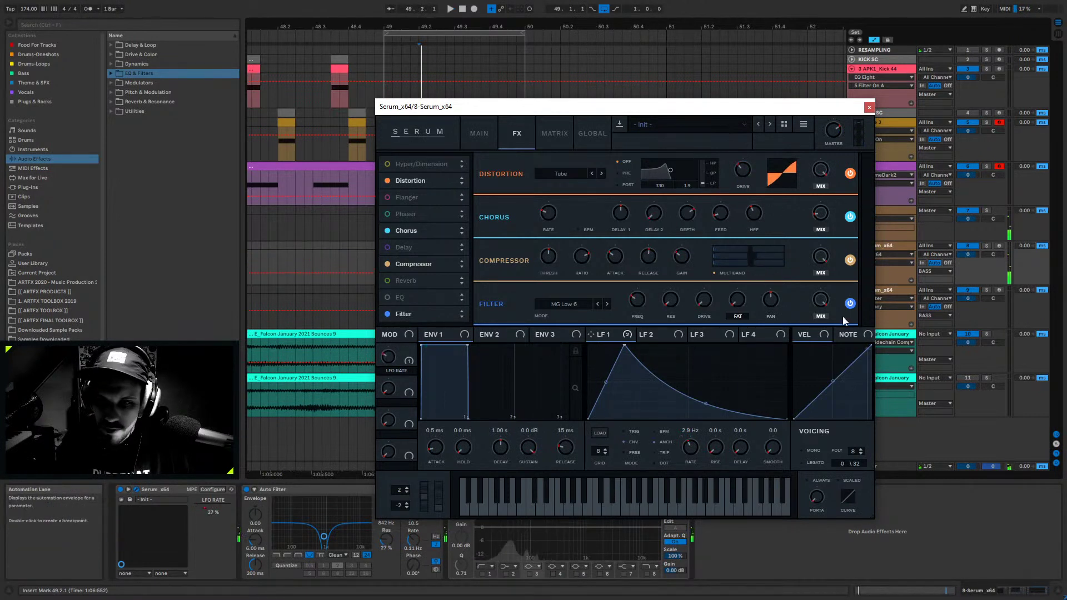
key("space")
mouse_move(739, 174)
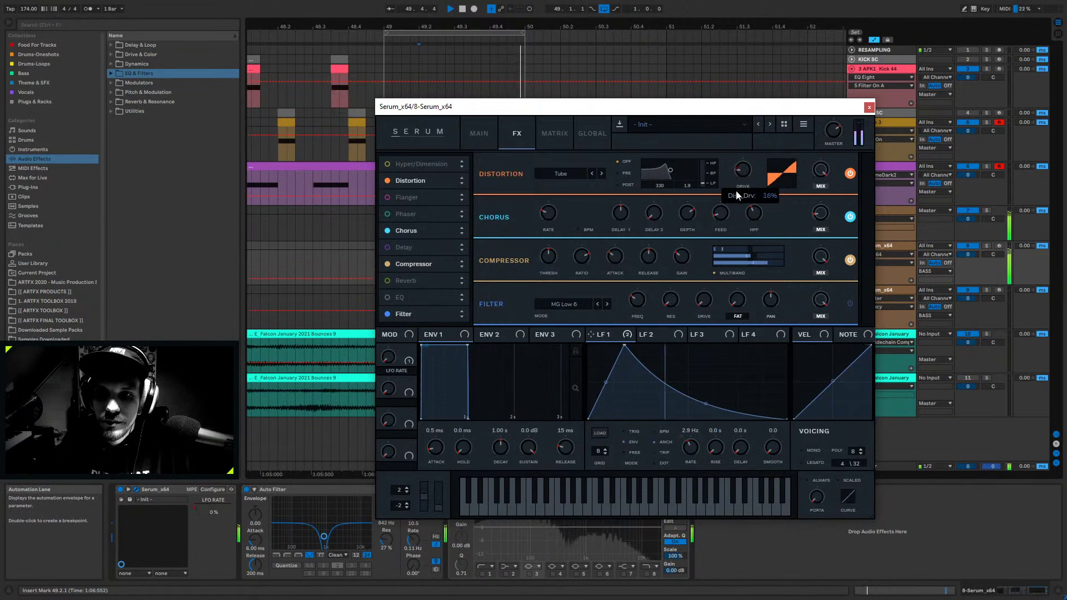
left_click_drag(736, 178, 735, 156)
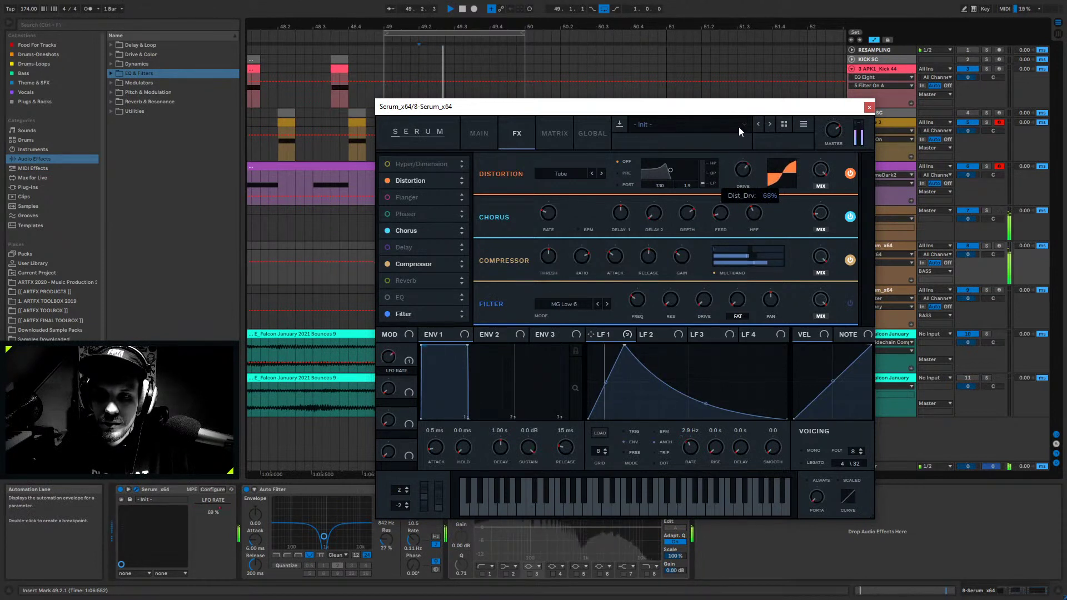
mouse_move(743, 109)
left_mouse_down()
mouse_move(728, 128)
mouse_move(737, 111)
left_mouse_up()
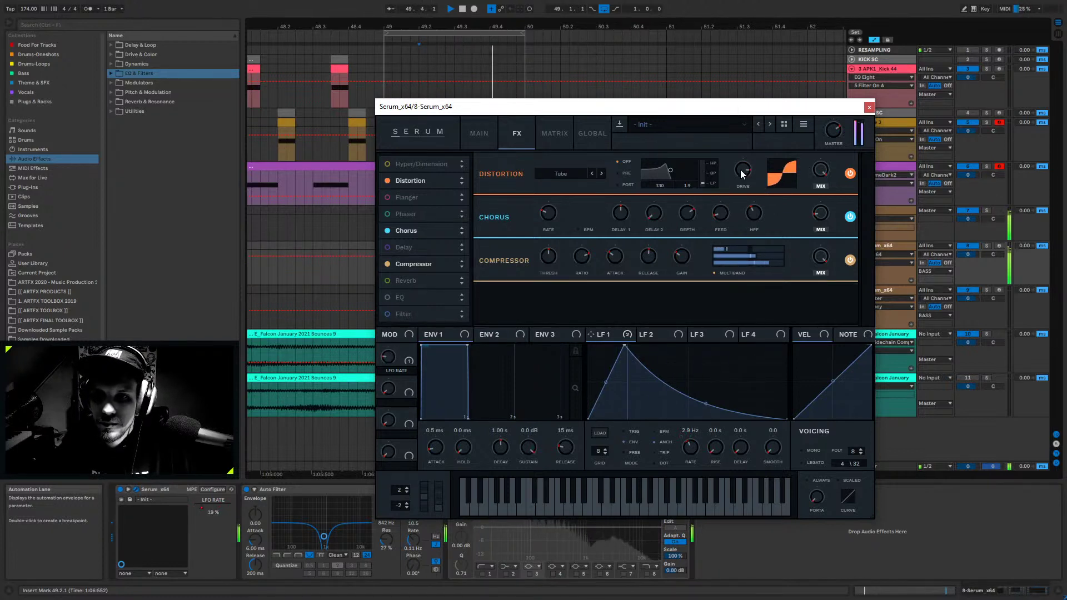
left_click_drag(741, 174, 740, 169)
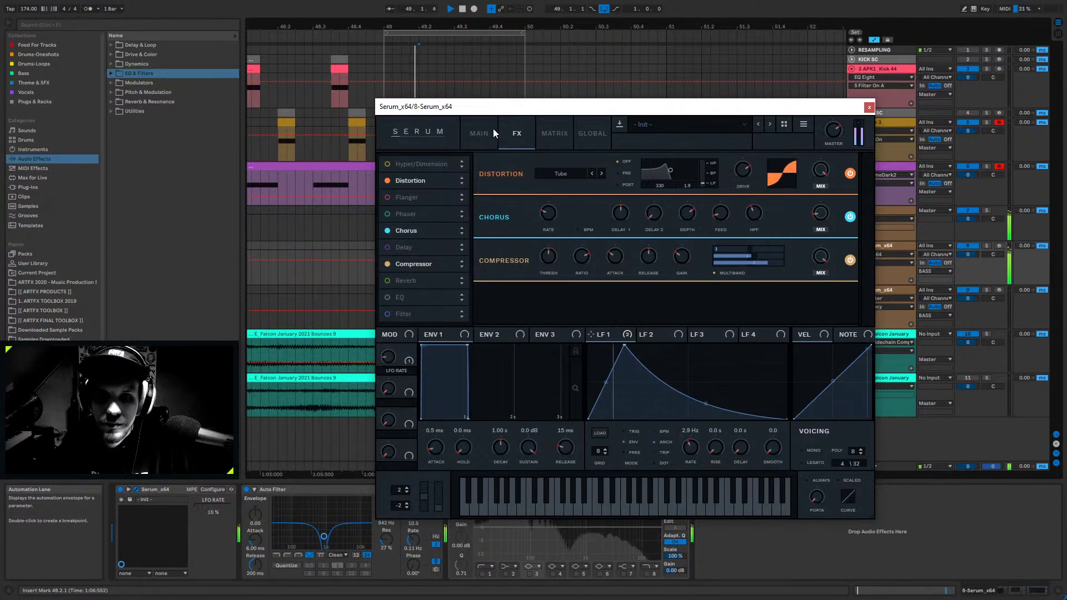
- Return Serum to its main oscillator page, close the plug-in window and stop playback
left_click(479, 133)
left_click(869, 106)
key("space")
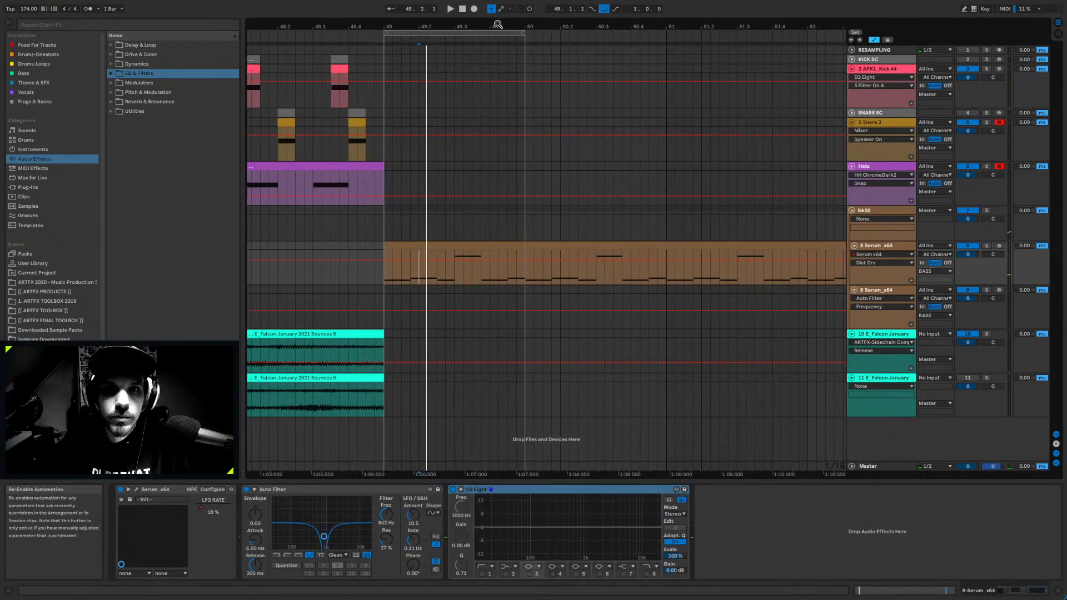
- Duplicate the last bar of the kick, snare and hats clips, including their sidechain triggers, to bar 49 and loop that bar
left_click_drag(567, 28, 674, 80)
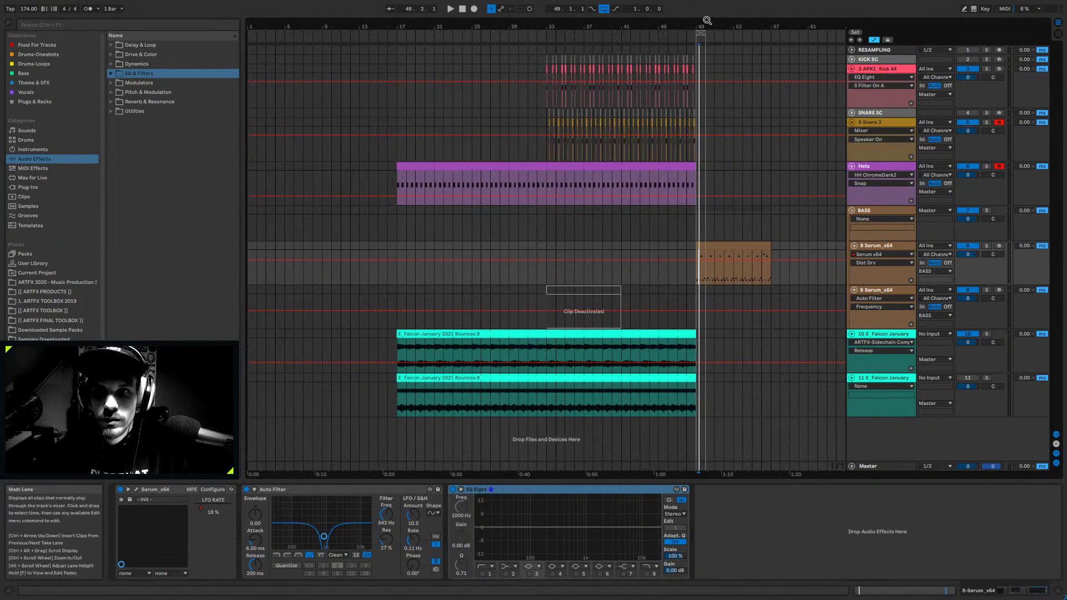
key("plus")
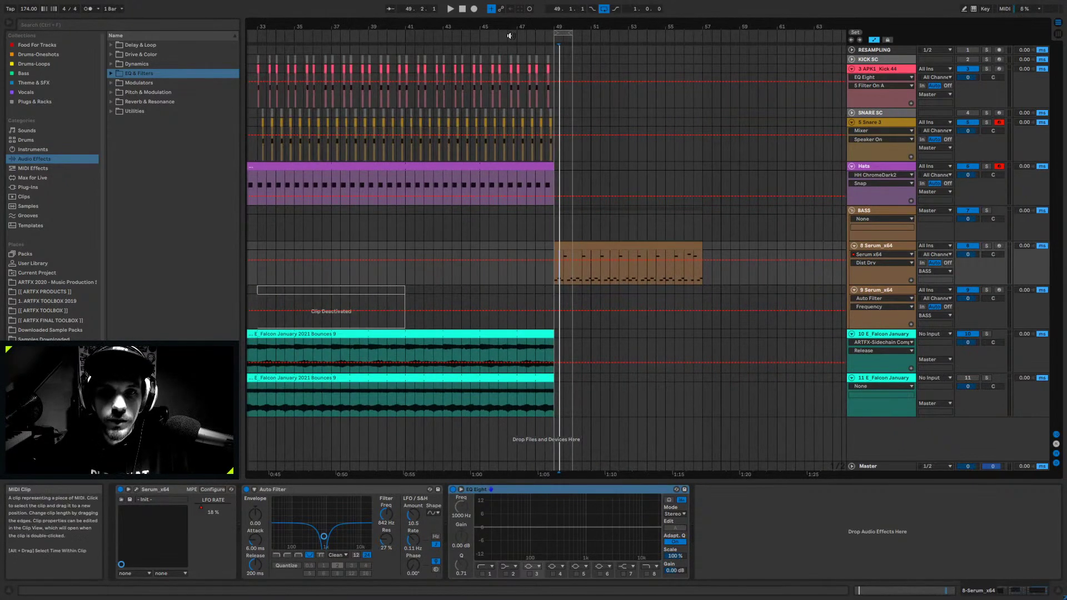
left_click_drag(559, 61, 542, 107)
left_click(534, 132)
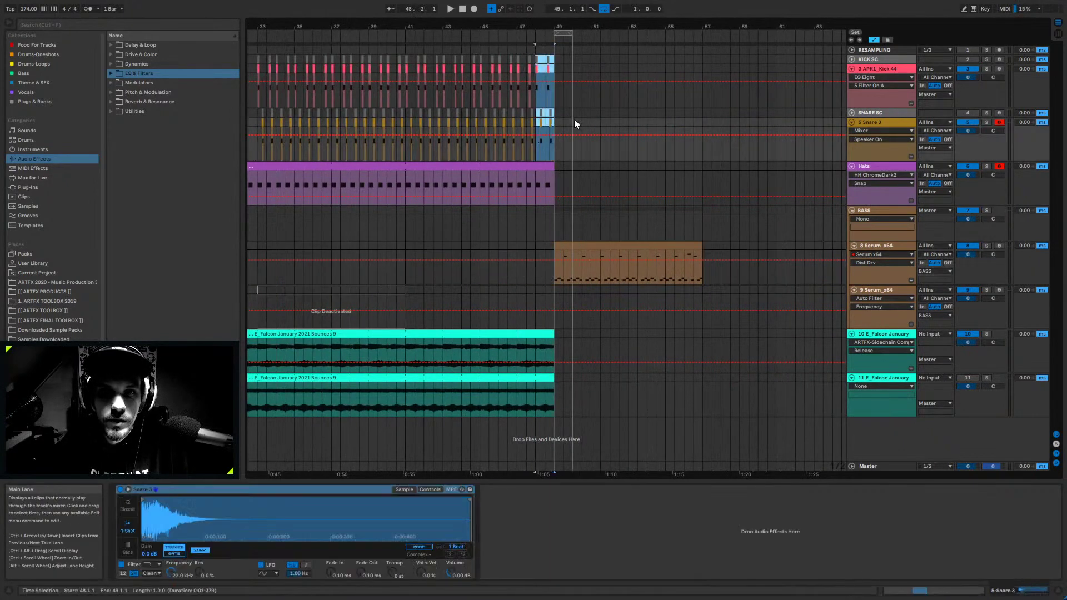
key("ctrl+d")
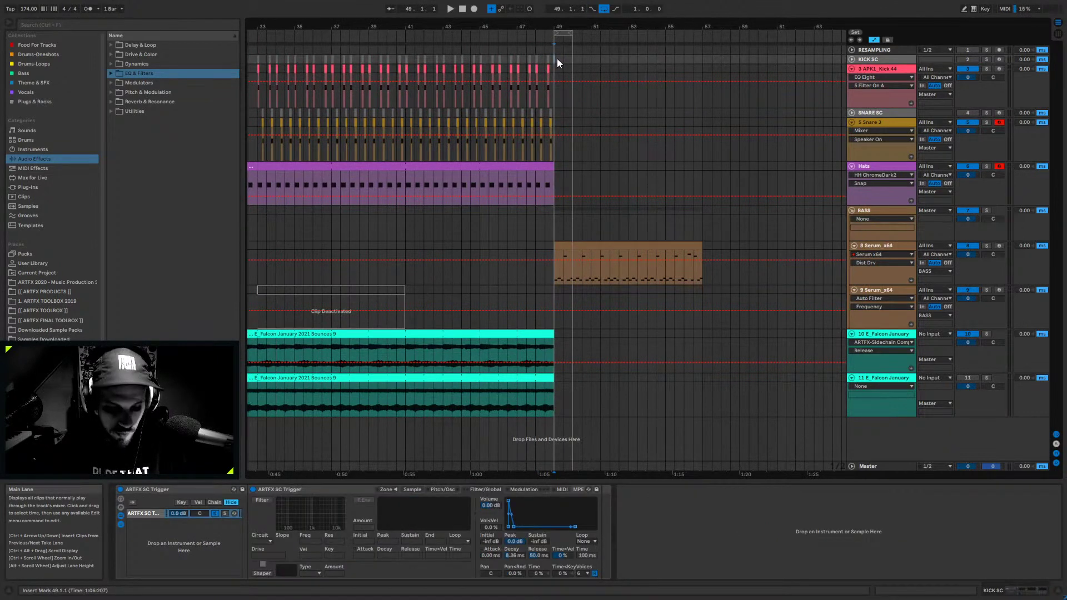
left_click_drag(551, 167, 573, 58)
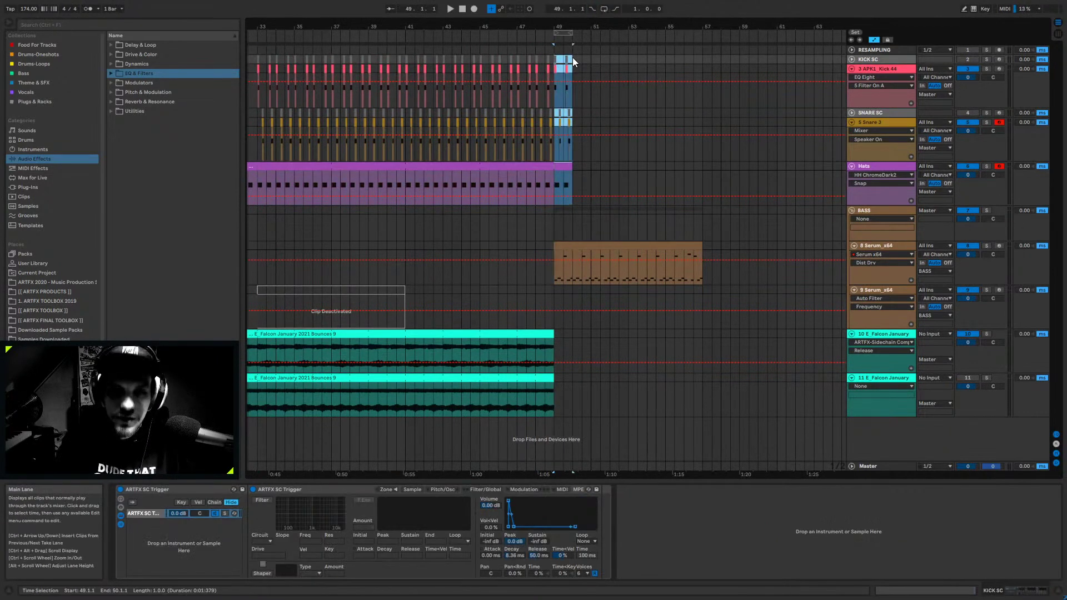
key("ctrl+l")
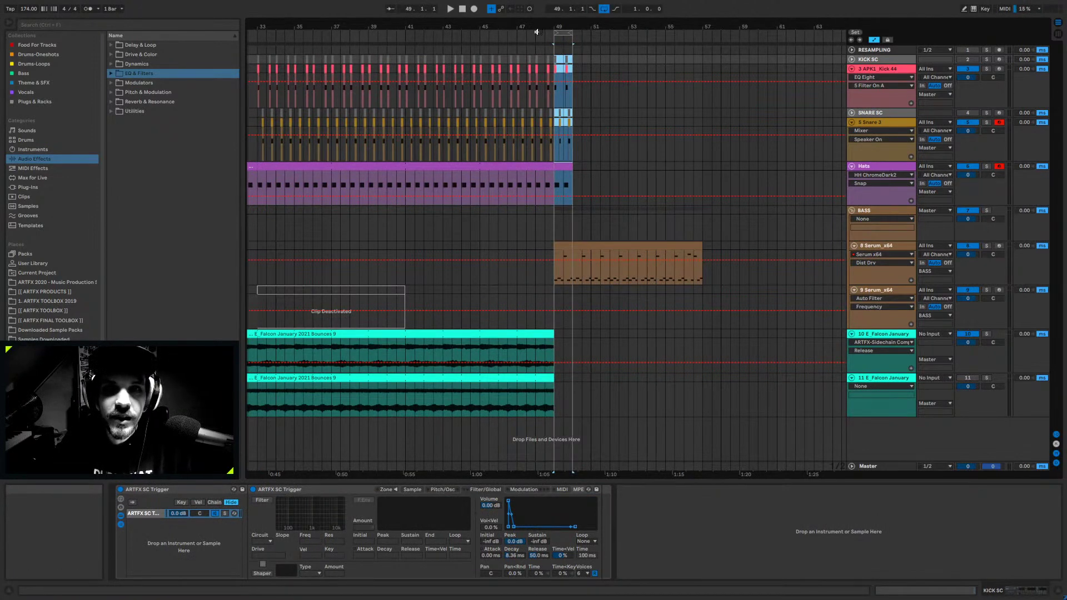
double_click(566, 20)
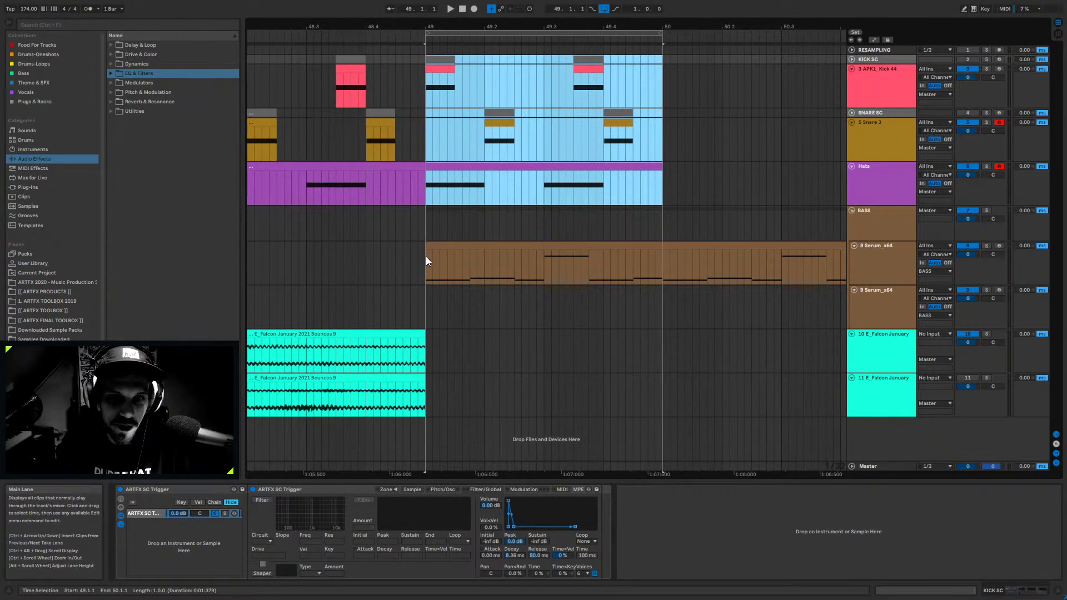
- Play the looped bar and select the upper Serum bass clip's section from 49.1.1 to 50.1.1
left_click_drag(425, 256, 665, 246)
key("space")
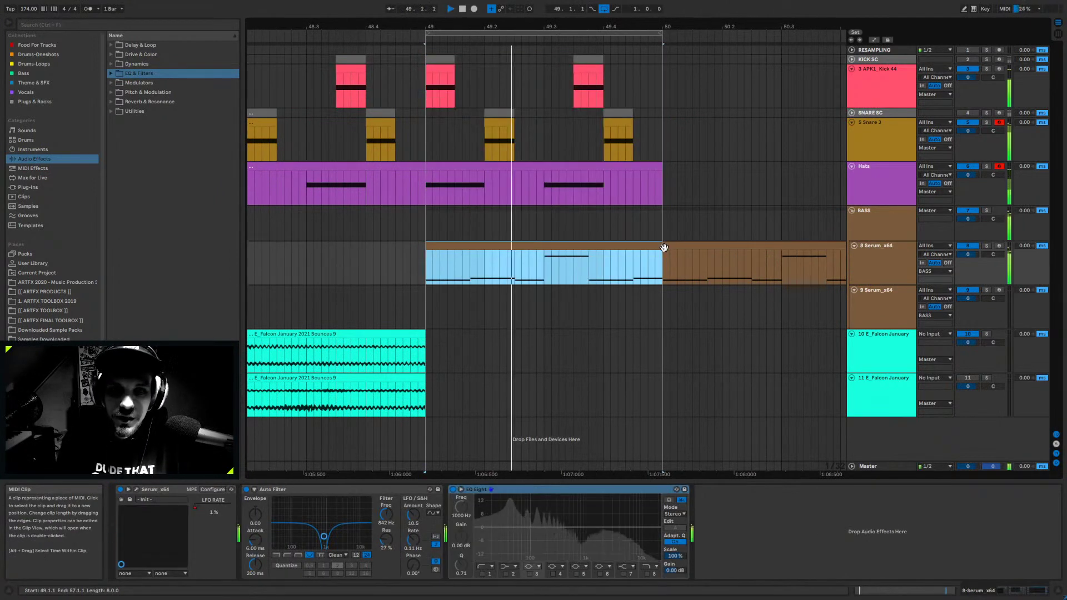
left_click(561, 248)
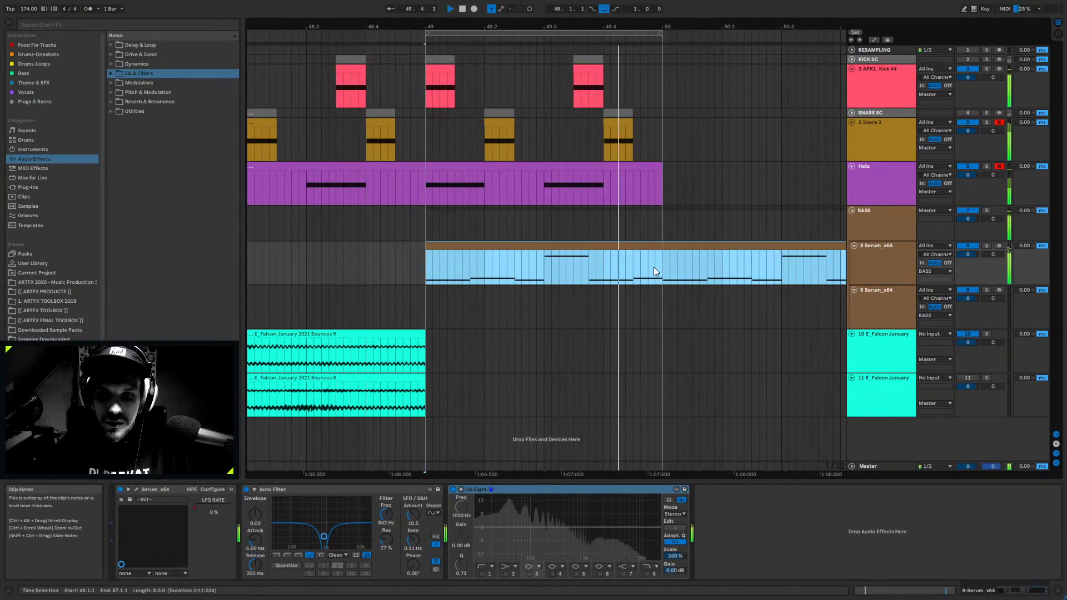
left_click_drag(662, 267, 425, 264)
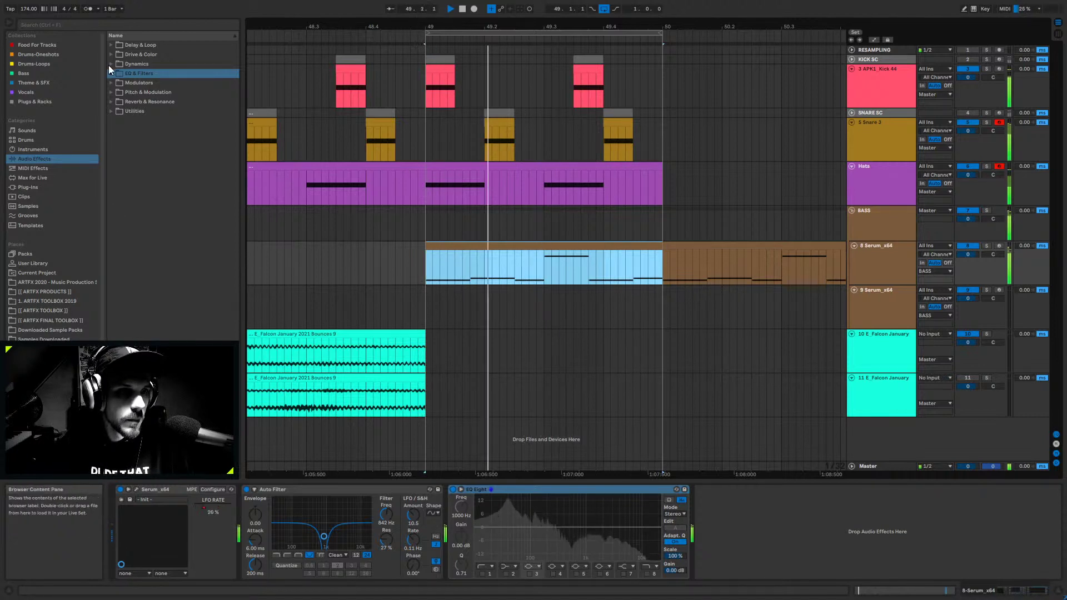
- Add the iZotope Trash 2 VST from the Distortion & Saturation effects after EQ Eight on the upper Serum track
left_click(27, 187)
left_click(112, 44)
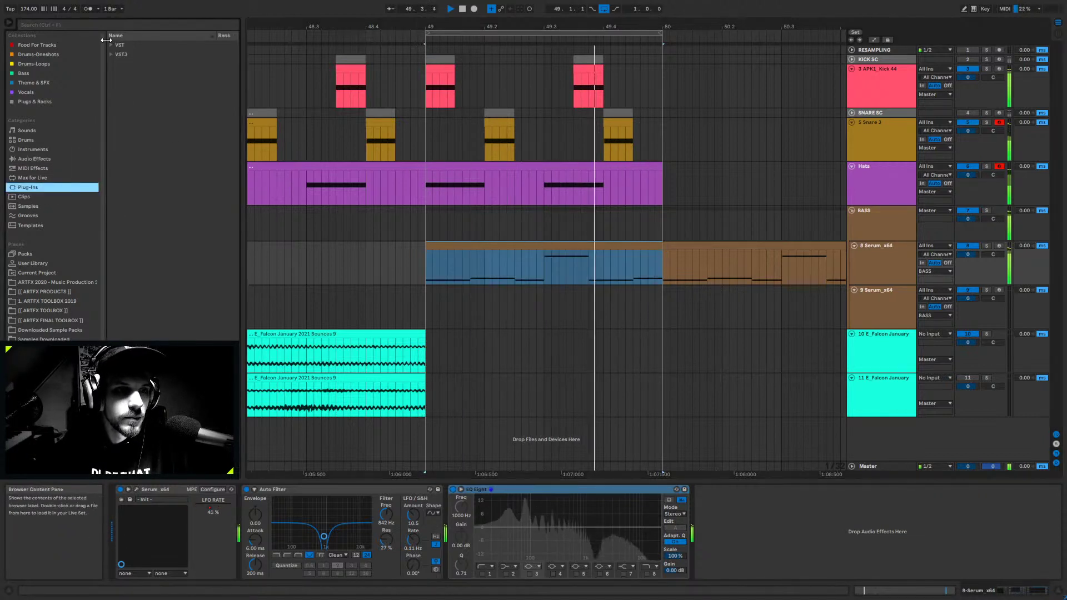
left_click(118, 55)
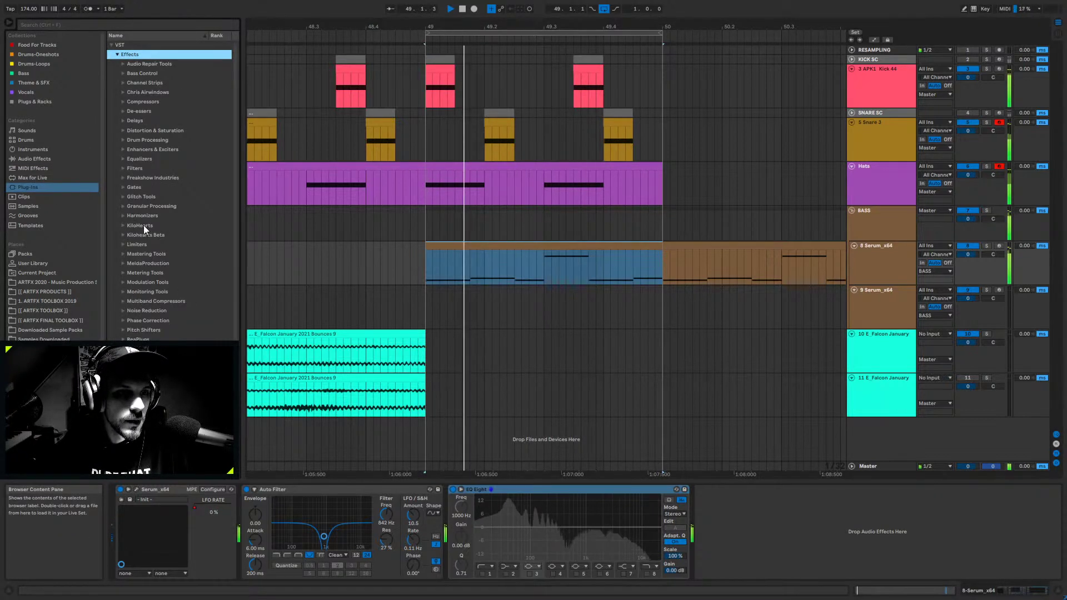
left_click(125, 130)
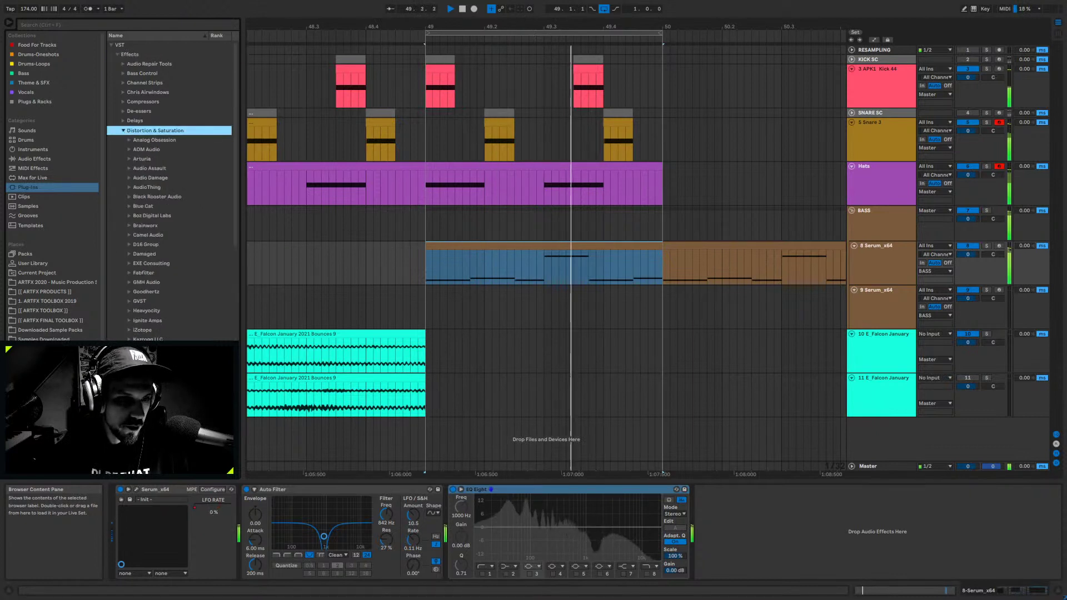
left_click(142, 329)
left_click(164, 339)
left_click_drag(164, 338, 725, 502)
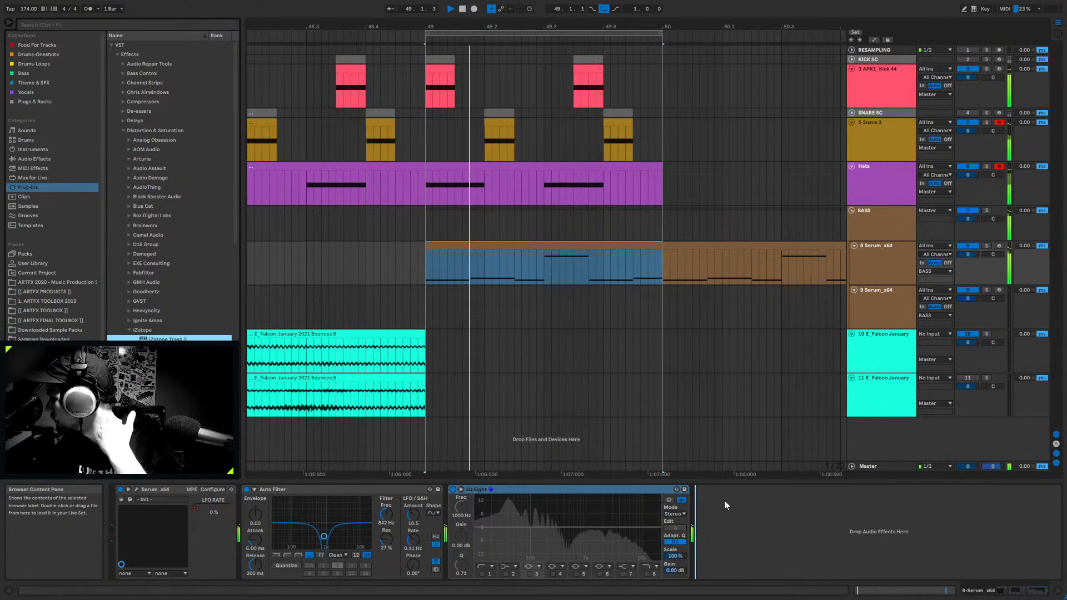
left_click_drag(723, 505, 721, 502)
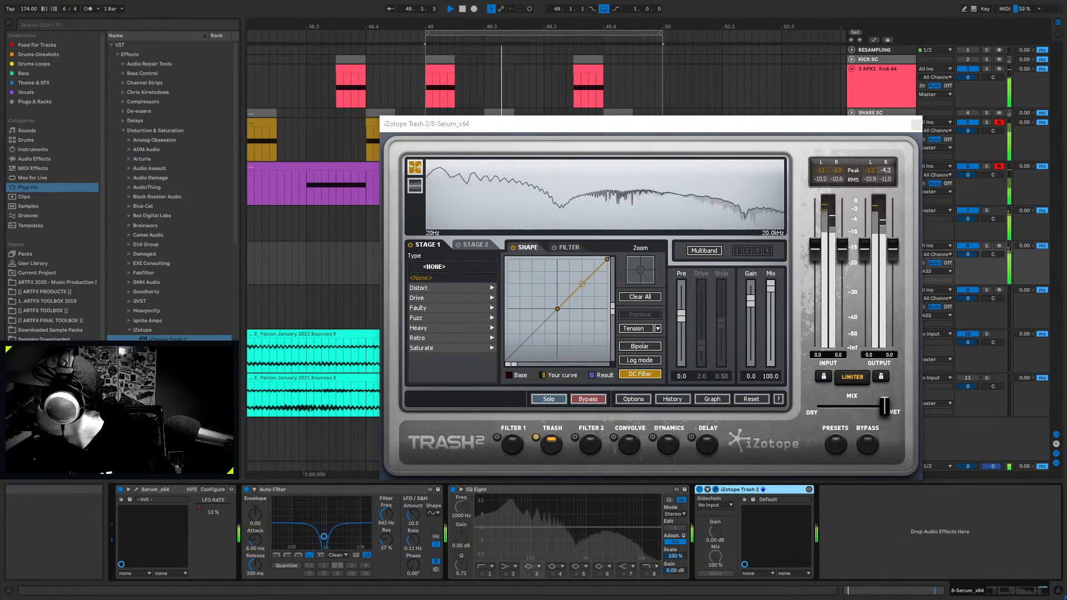
key("space")
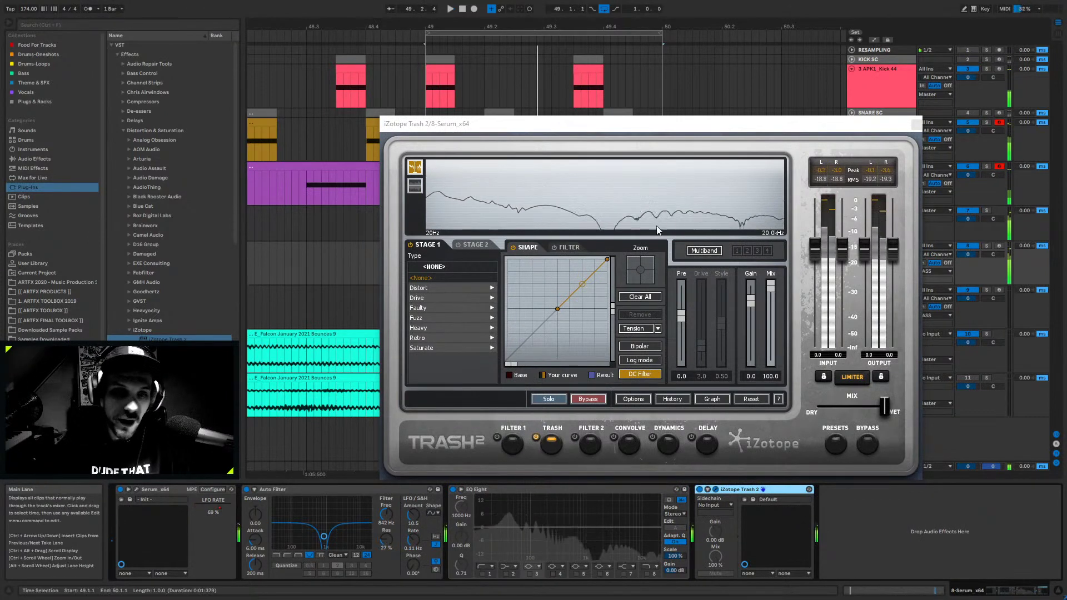
left_click(916, 124)
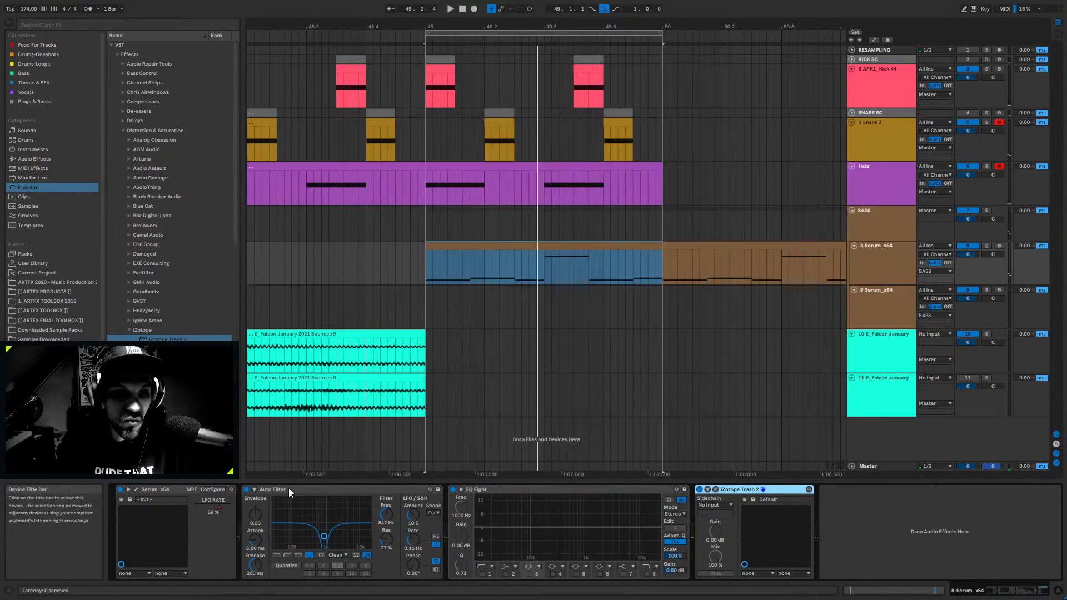
- Open Serum on the upper bass track and switch its skin to Anthracite - Fire
left_click(136, 490)
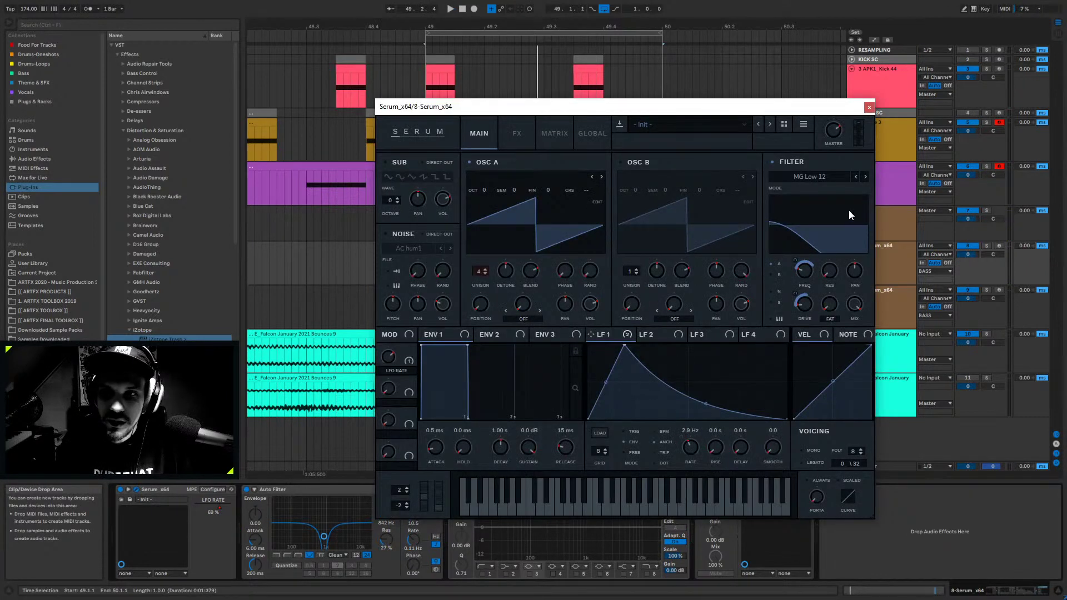
left_click(428, 125)
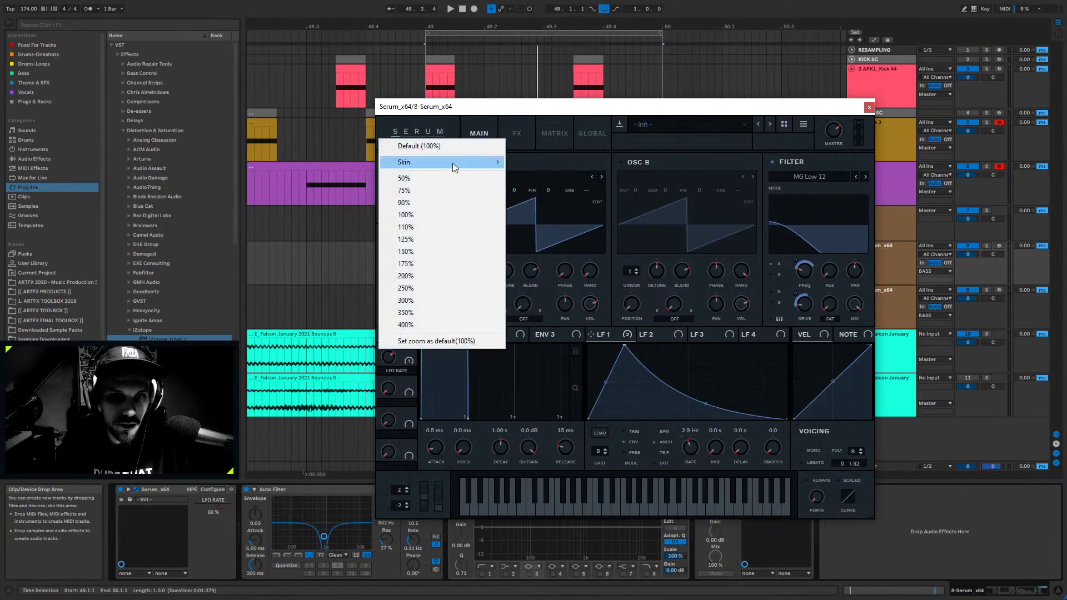
mouse_move(454, 161)
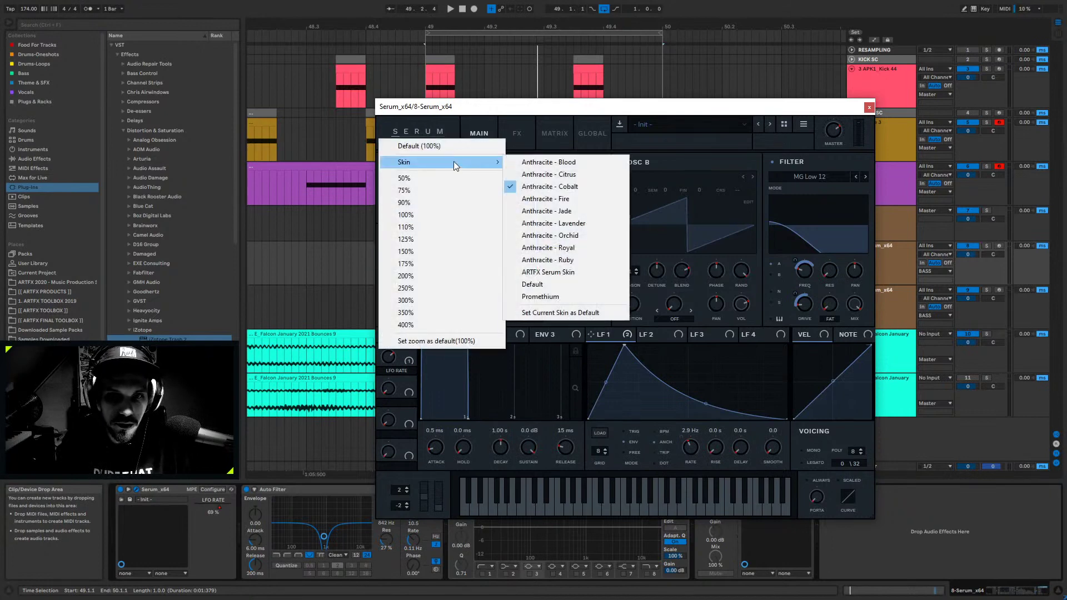
left_click(549, 198)
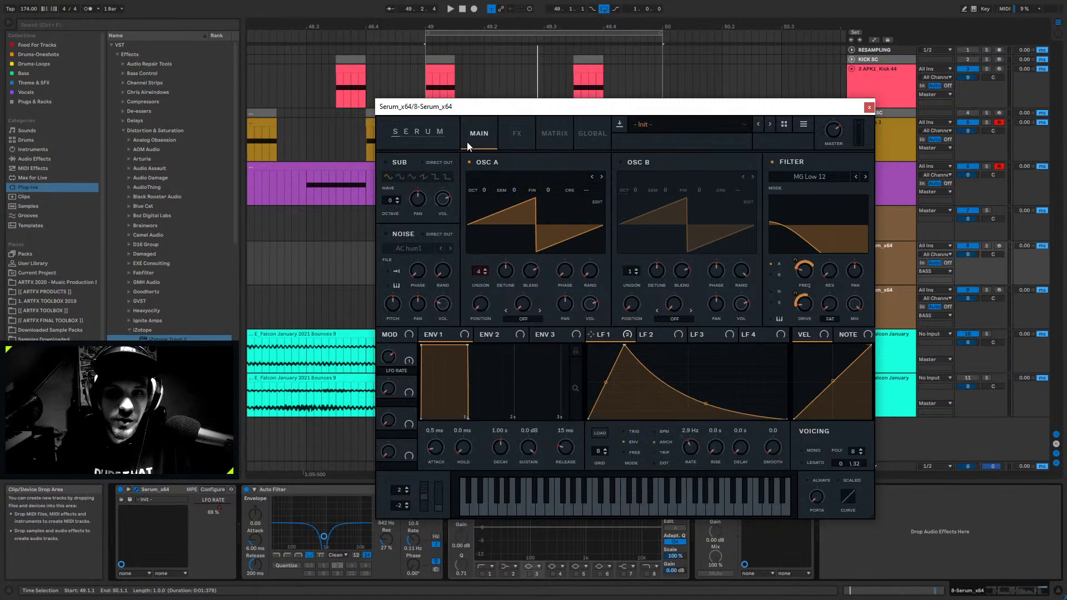
- Restore Serum's skin to Anthracite - Cobalt, then resume playback and close the synth window
left_click(420, 135)
mouse_move(454, 162)
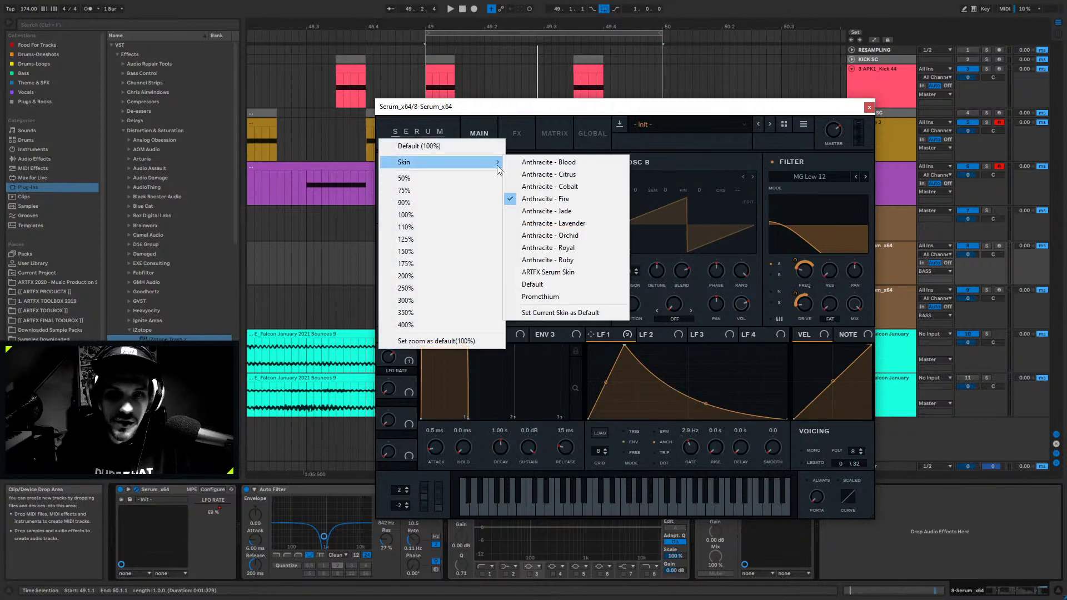
left_click(559, 186)
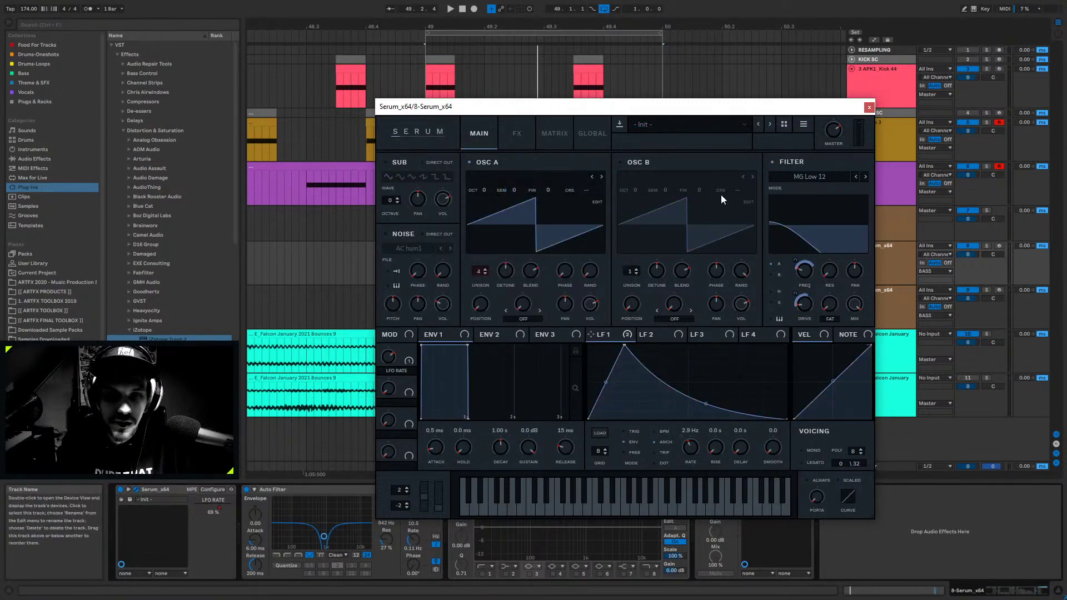
left_click(420, 133)
mouse_move(452, 163)
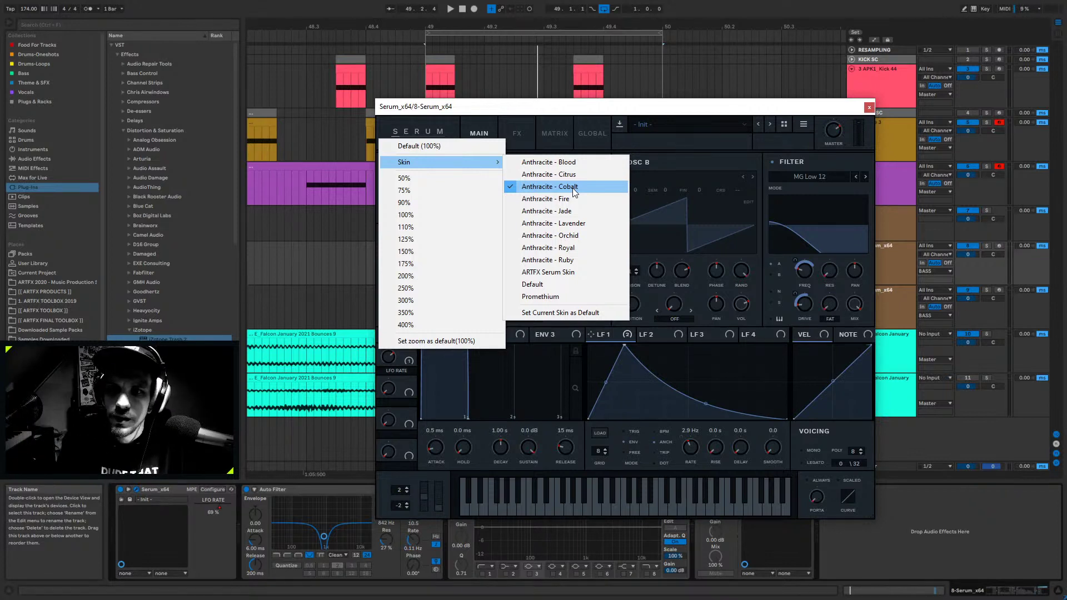
left_click(756, 108)
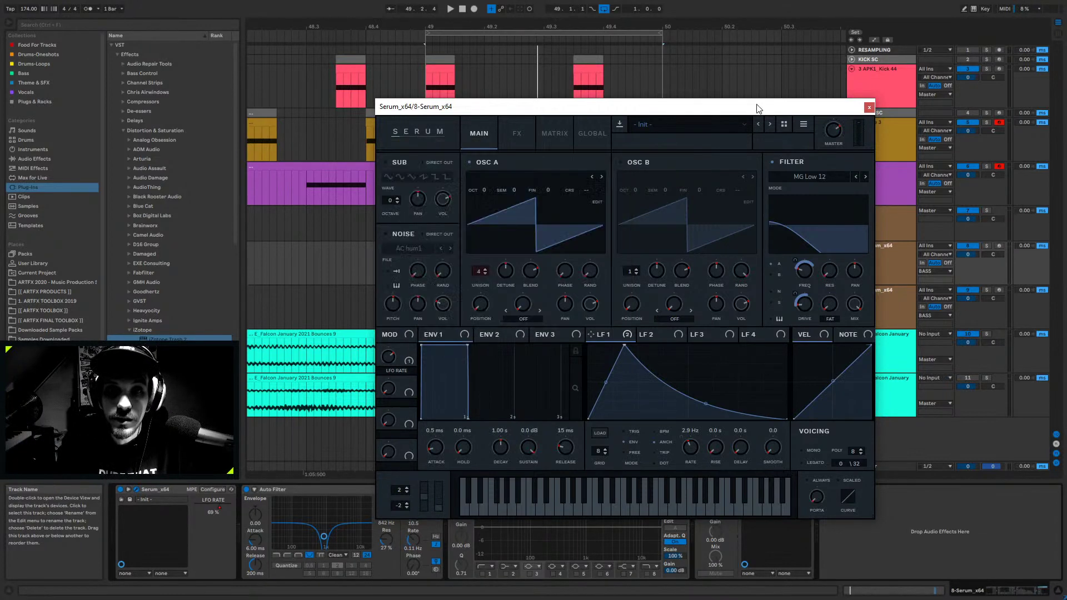
key("space")
left_click(869, 107)
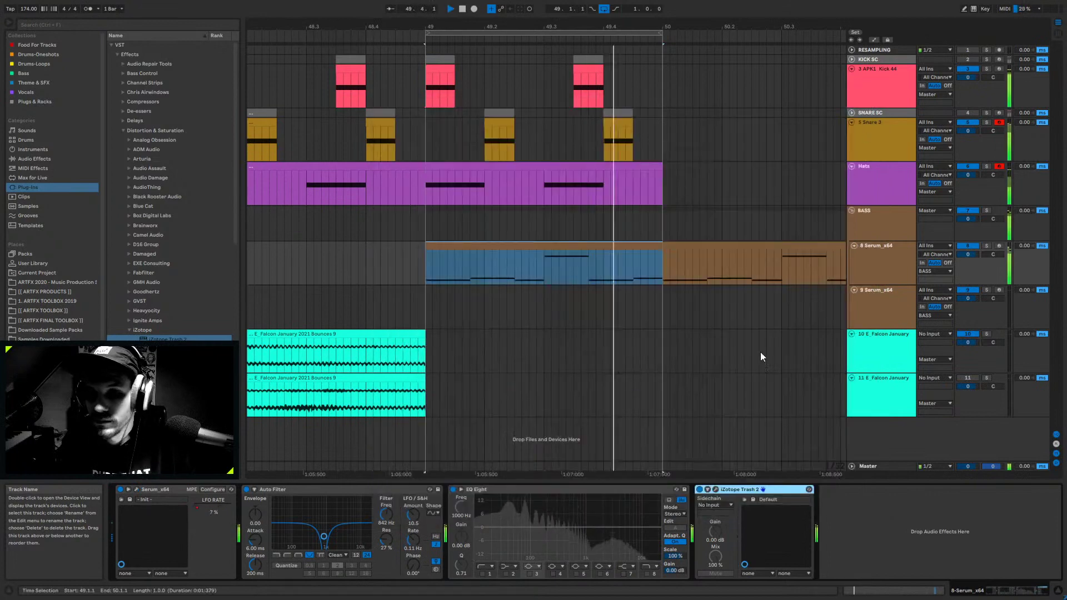
- Enable Multiband in Trash 2 and bend band 2's shape curve upward, with gain at -6.0 and the upper crossover at 1.26 kHz
left_click(714, 490)
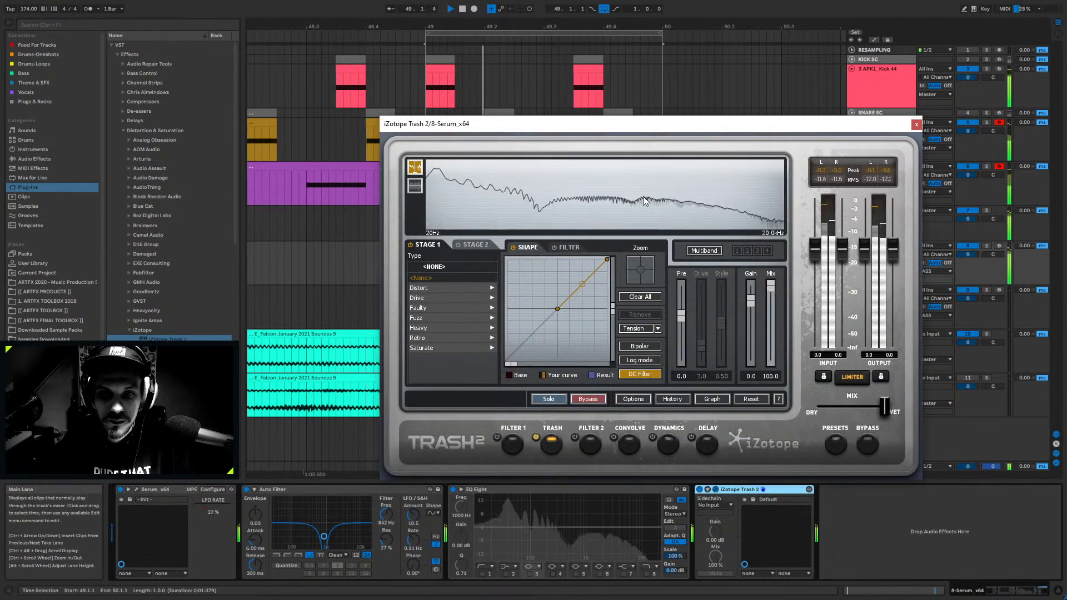
left_click(704, 251)
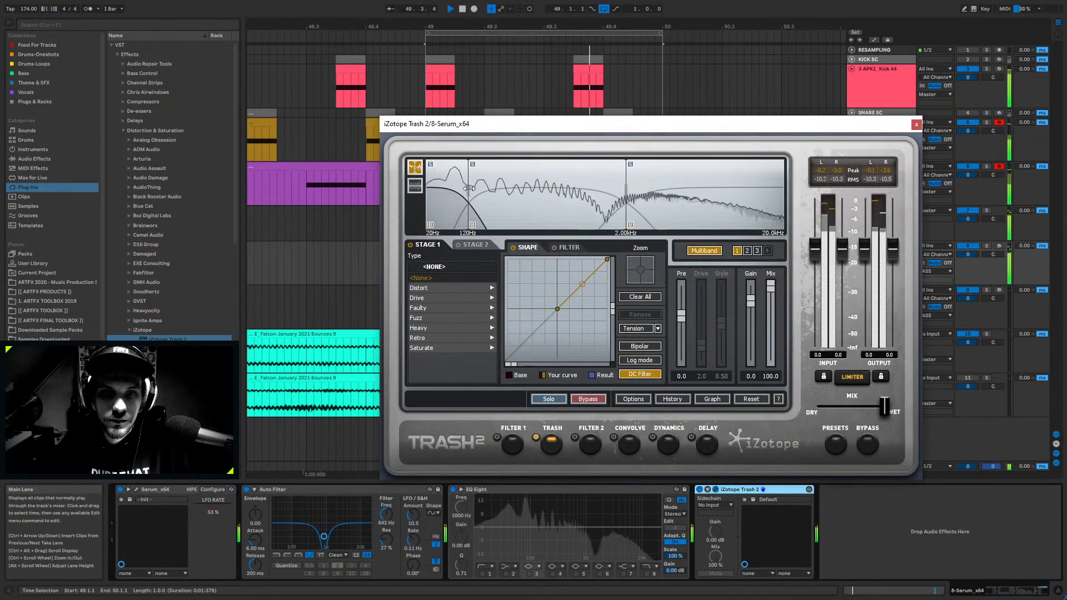
mouse_move(580, 283)
left_mouse_down()
mouse_move(574, 265)
mouse_move(588, 281)
mouse_move(583, 274)
mouse_move(569, 294)
mouse_move(568, 281)
left_mouse_up()
left_click(567, 286)
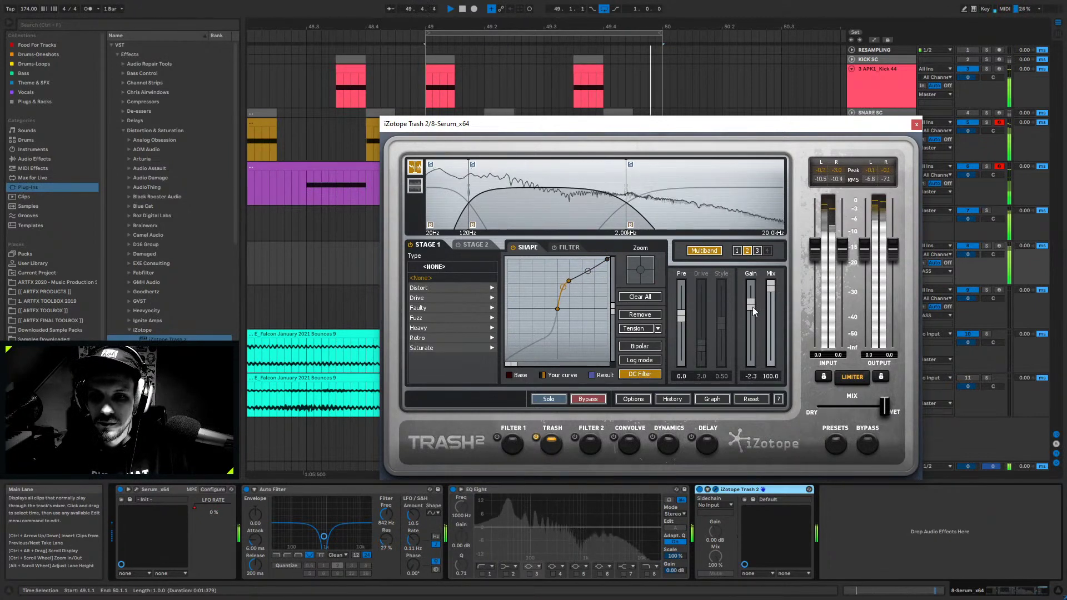
mouse_move(752, 307)
left_mouse_down()
mouse_move(749, 319)
mouse_move(749, 308)
left_mouse_up()
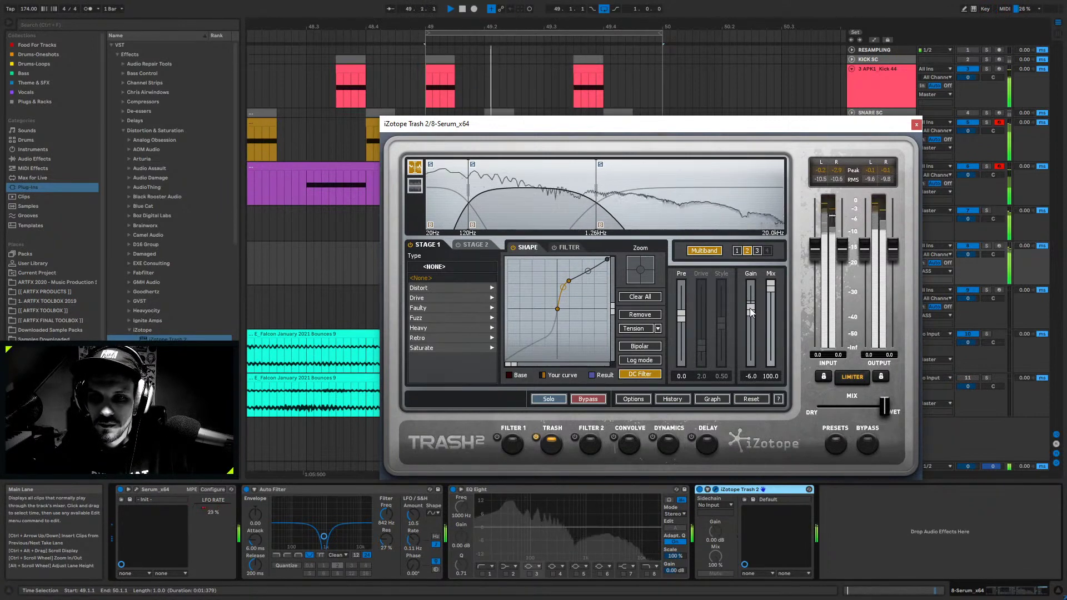
- Bend Trash 2's band 3 shape curve upward with an added point, then close the plug-in window
left_click(447, 200)
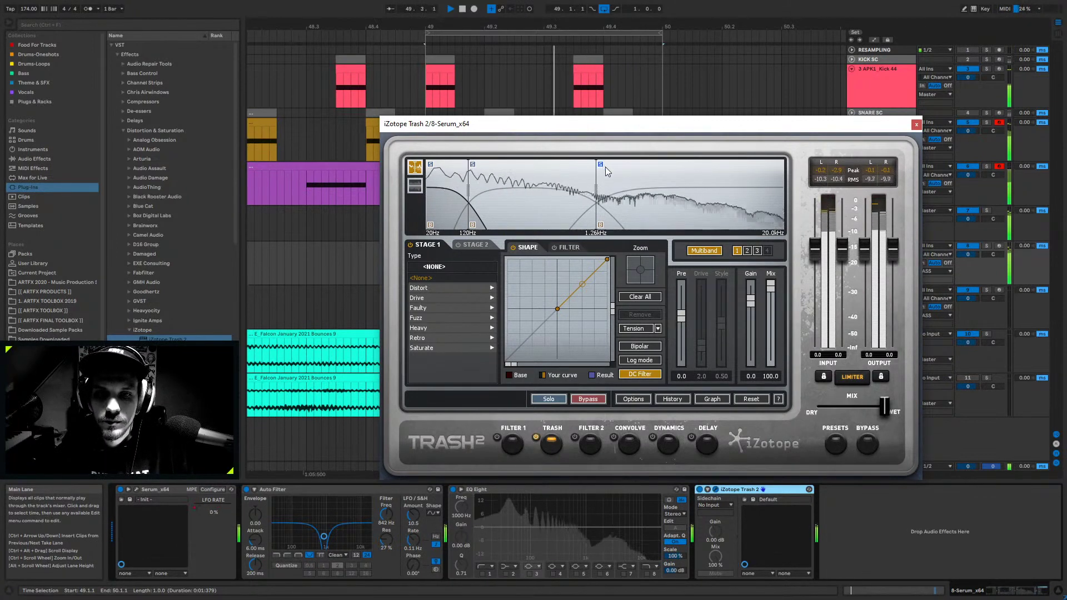
left_click(666, 160)
left_click_drag(569, 297, 583, 268)
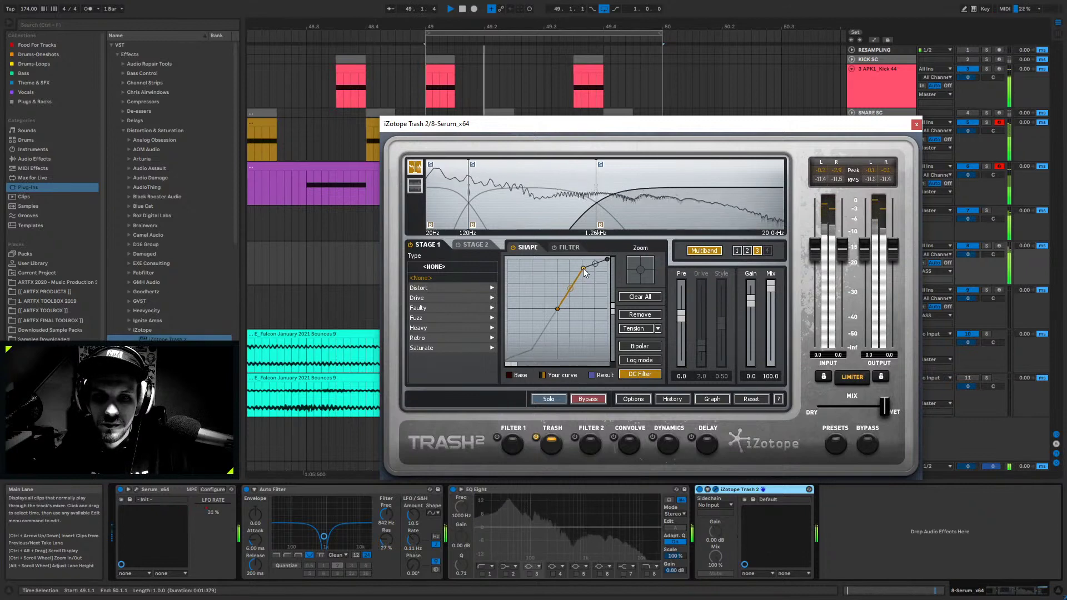
left_click(916, 124)
- Solo the upper Serum track and delete its EQ Eight
left_click(987, 246)
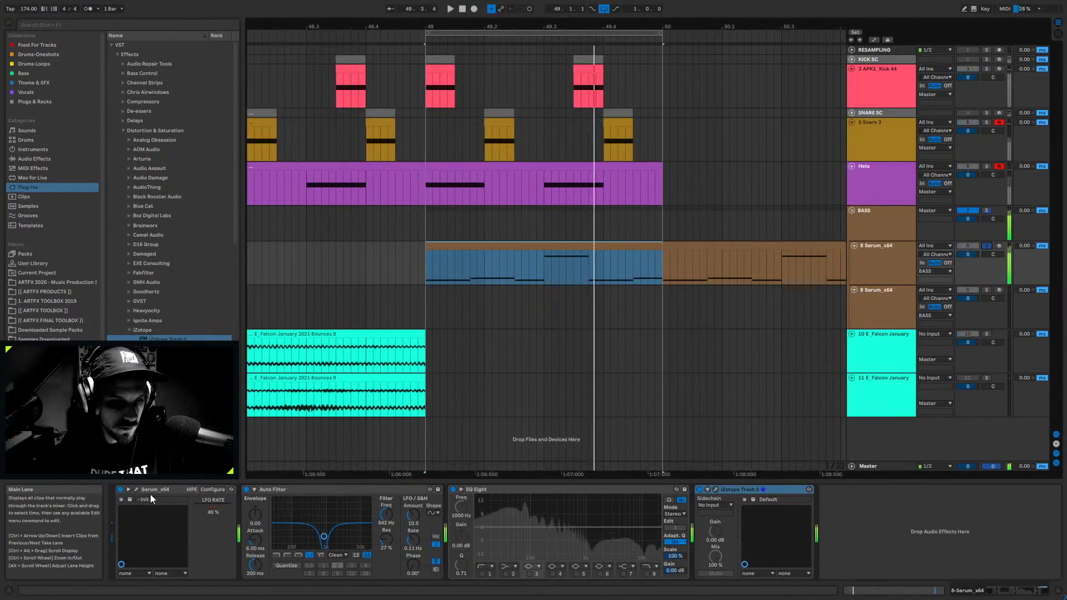
left_click(553, 491)
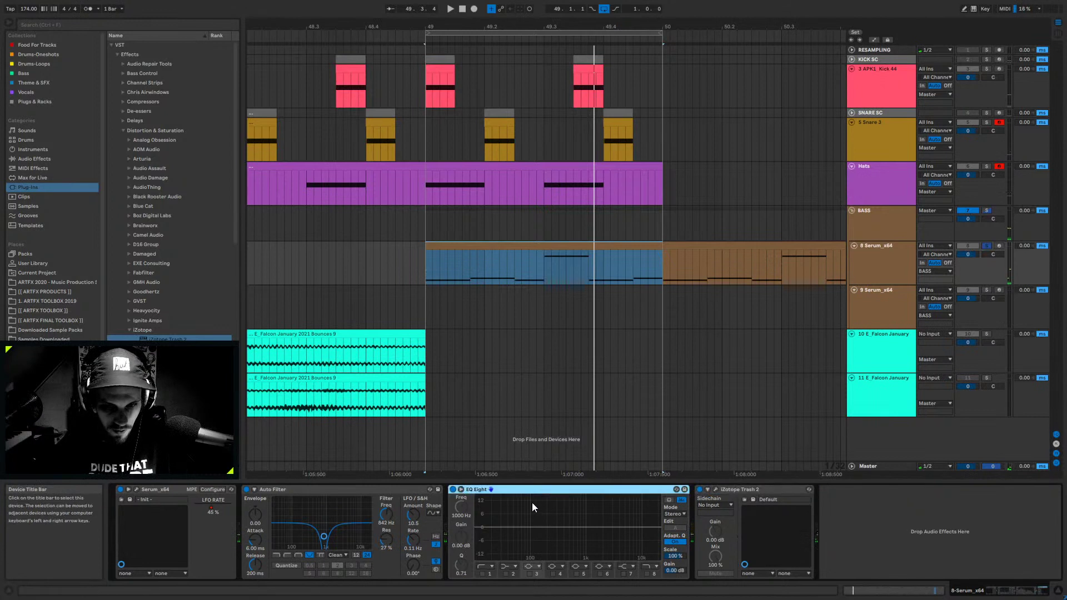
key("Delete")
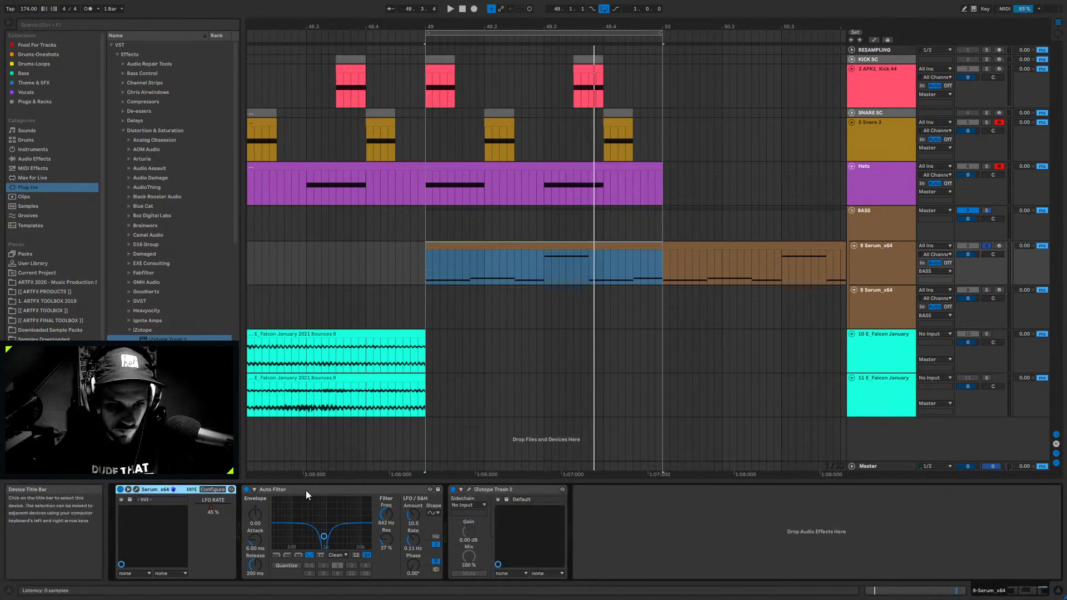
- Insert an Audio Effect Rack between Auto Filter and Trash 2 and create a chain in it
left_click(309, 490)
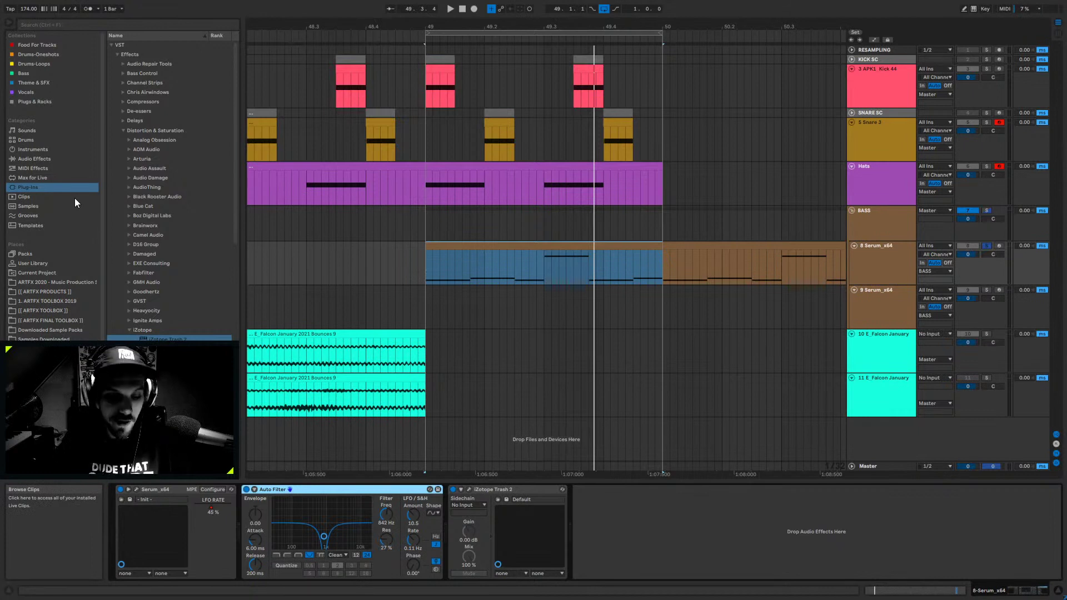
left_click(34, 158)
left_click(129, 75)
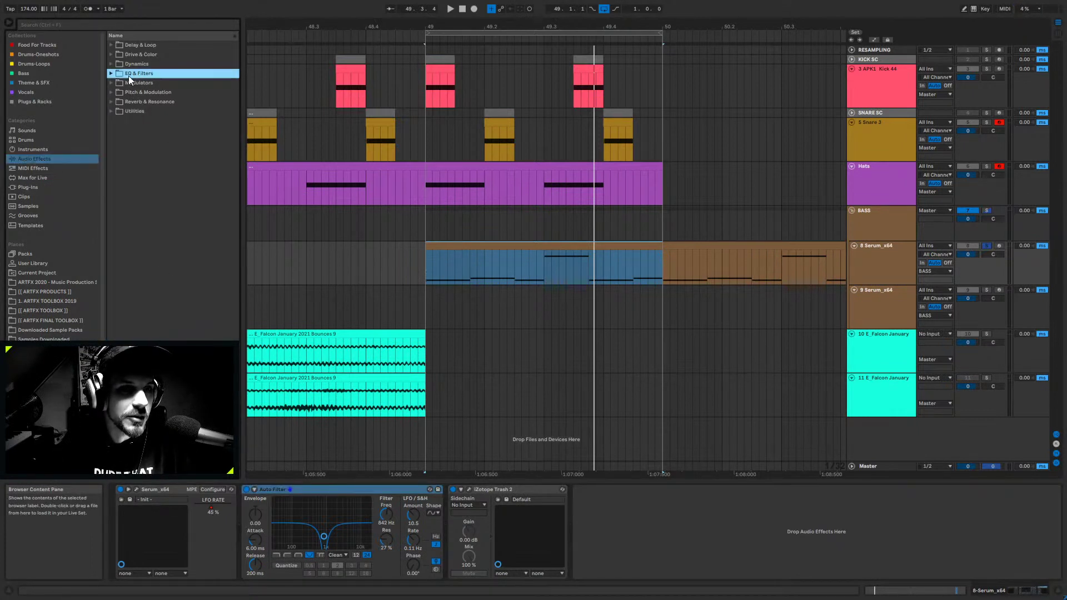
left_click(112, 112)
mouse_move(141, 123)
left_mouse_down()
mouse_move(463, 506)
mouse_move(540, 482)
mouse_move(453, 515)
left_mouse_up()
right_click(494, 532)
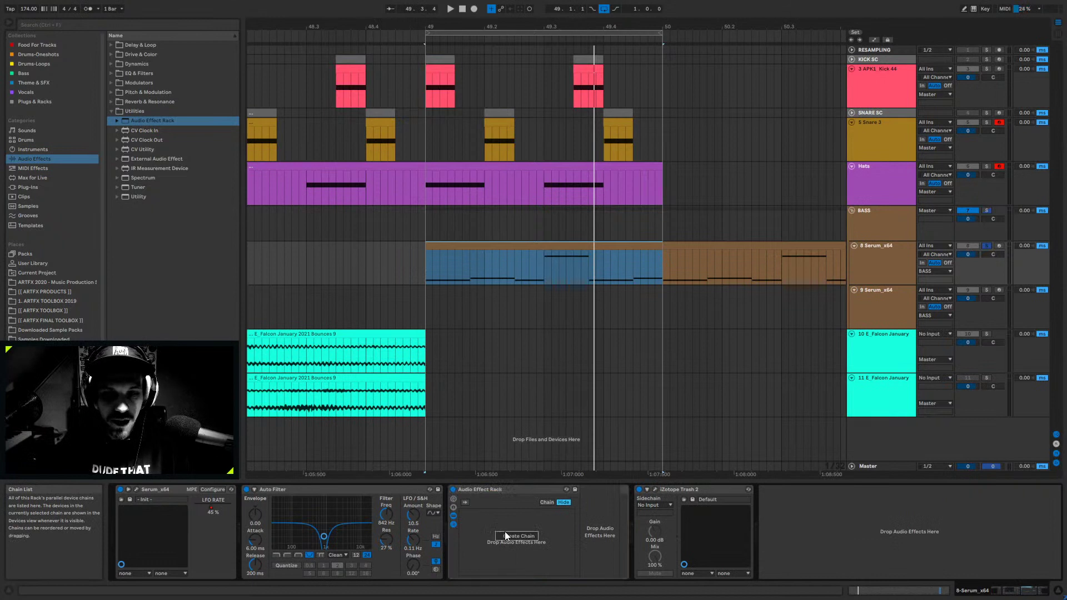
left_click(501, 535)
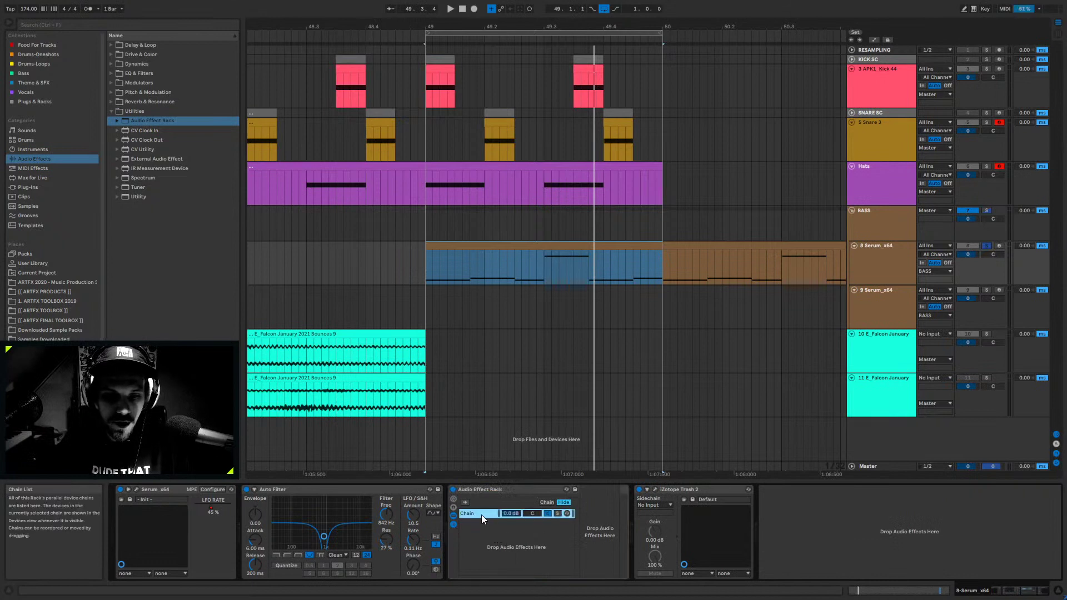
- Add EQ Eight to the rack's chain and use only band 8 as a low-pass at about 108 Hz
left_click(111, 73)
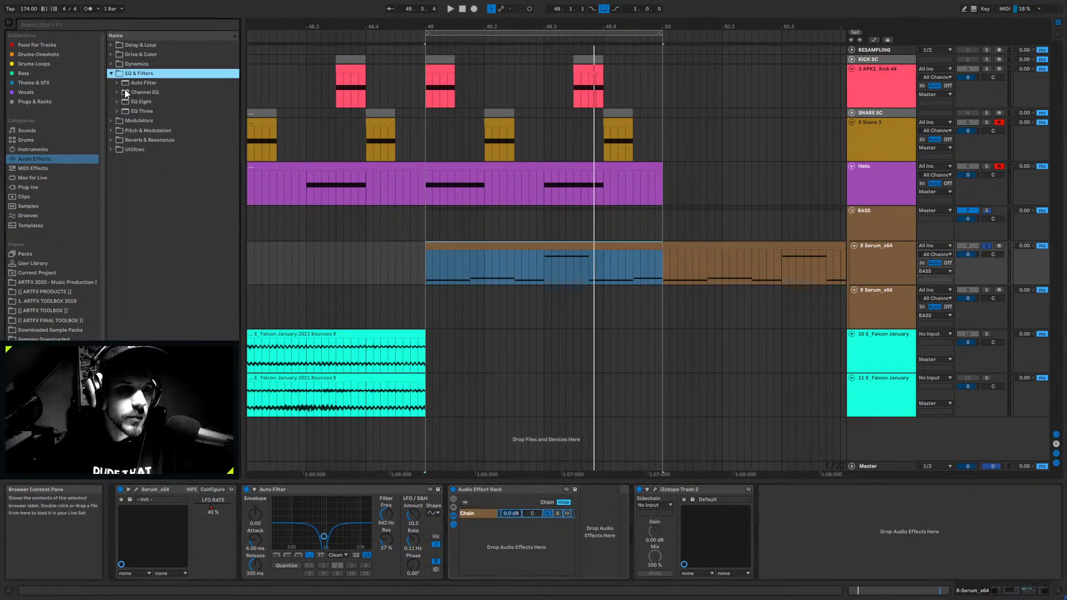
left_click_drag(552, 442, 600, 508)
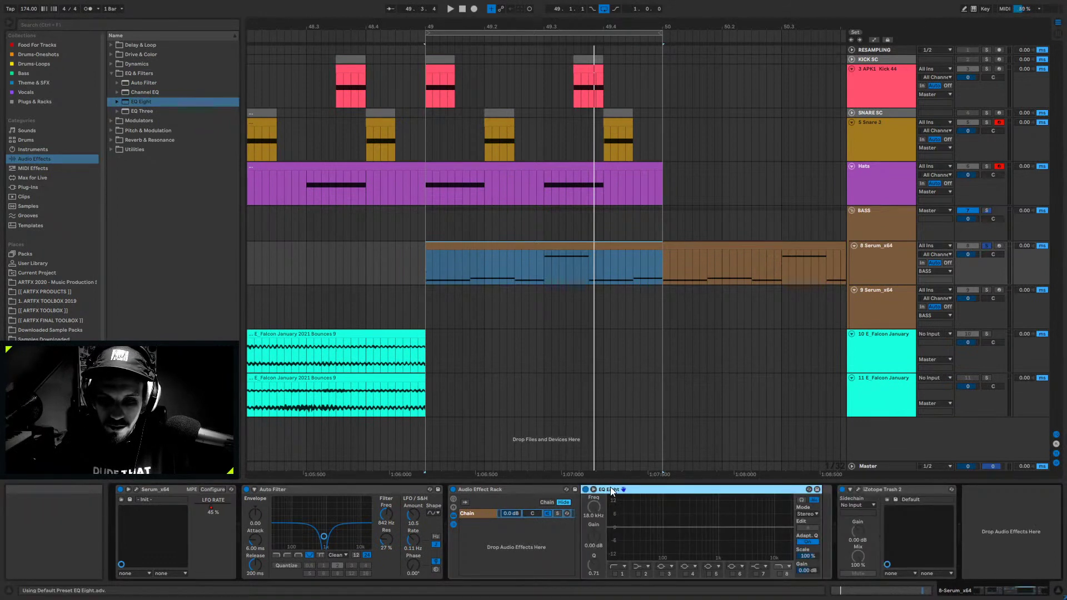
left_click(779, 573)
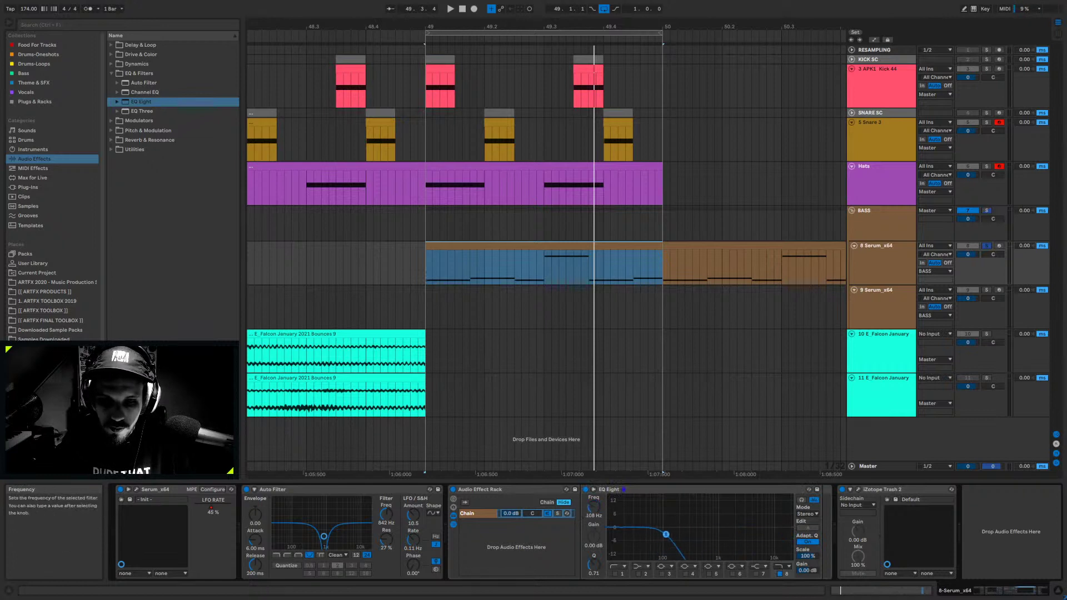
- Play the soloed bassline and lower the band 8 low-pass frequency in the rack's EQ Eight to about 90 Hz
key("space")
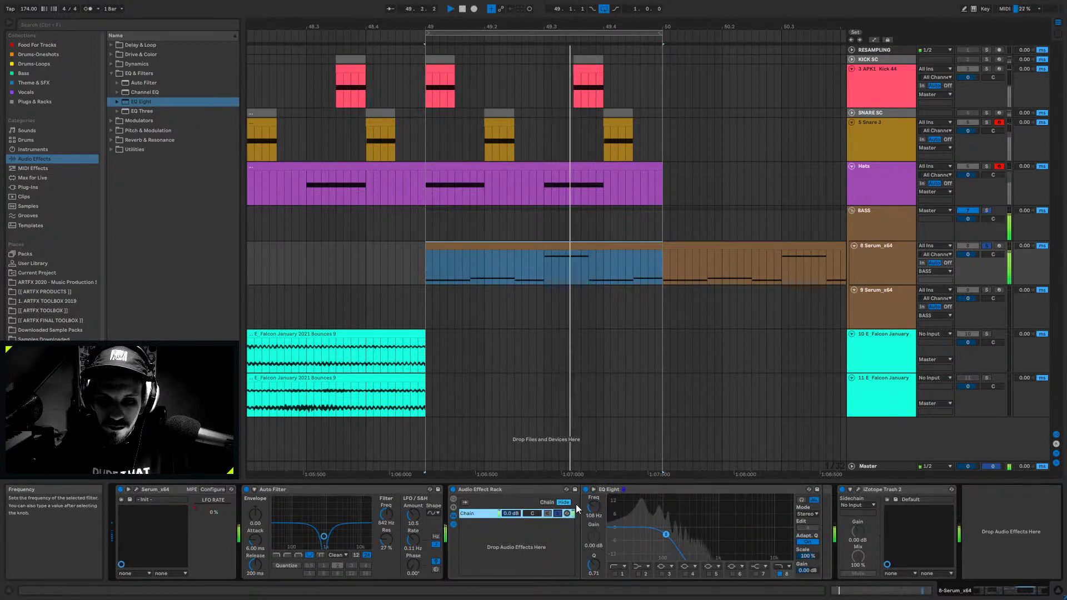
left_click_drag(593, 506, 593, 517)
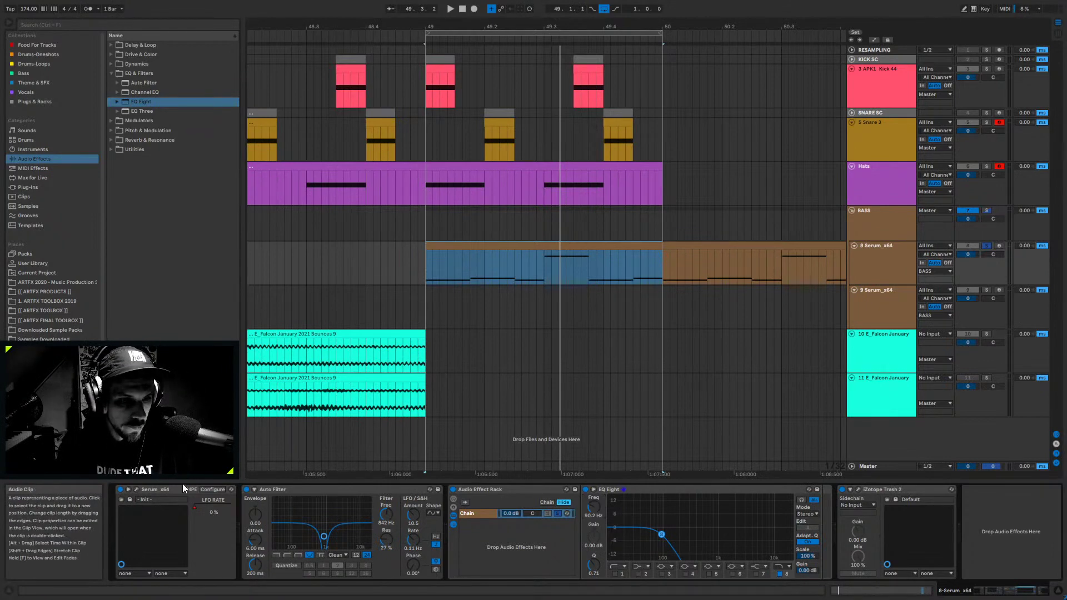
- Open the Serum plug-in, view its list of available skins without changing the skin, and close the plug-in window
left_click(136, 490)
left_click(426, 132)
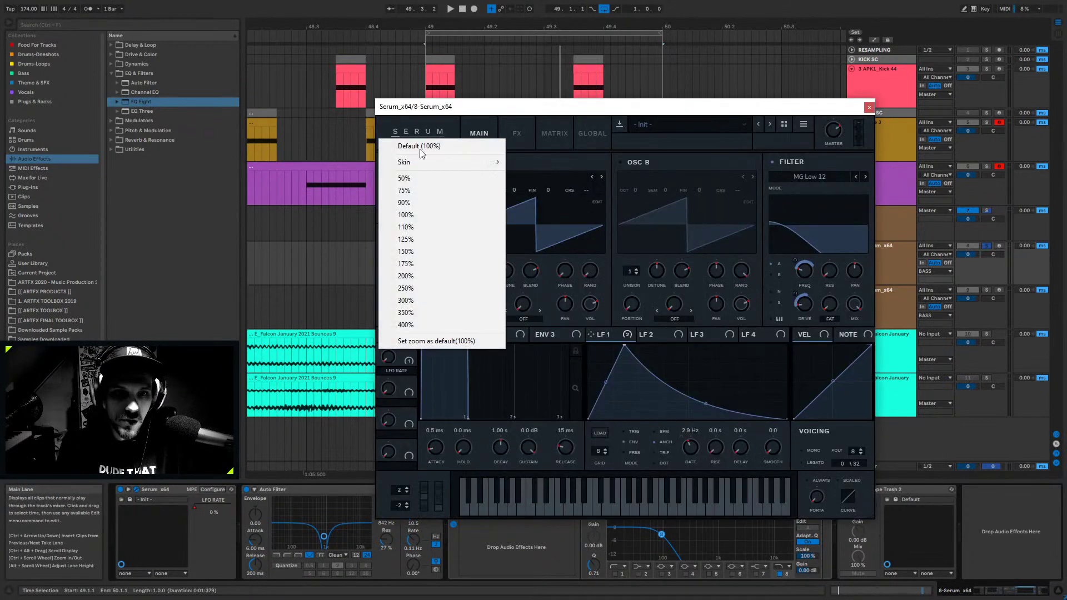
mouse_move(436, 162)
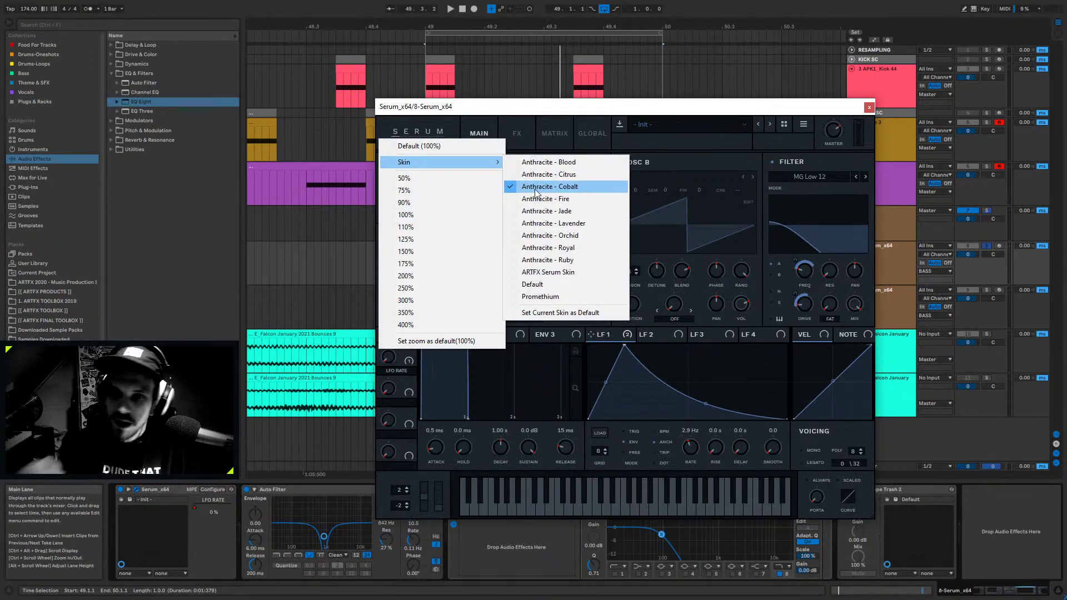
left_click(654, 111)
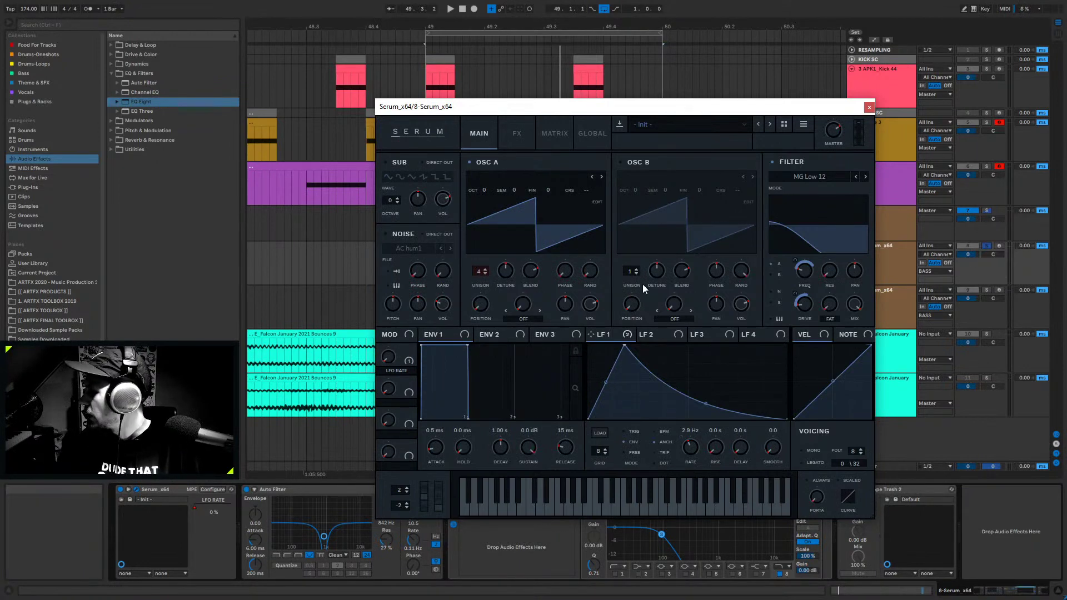
left_click(869, 108)
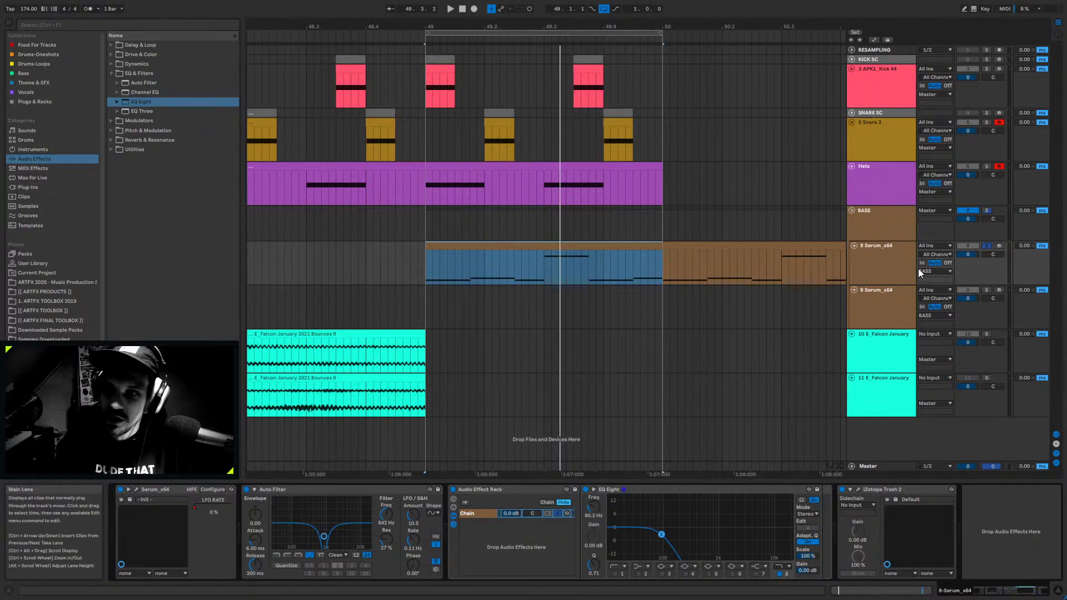
- Unsolo the upper Serum track and rename the Audio Effect Rack's chain to LOW
left_click(506, 256)
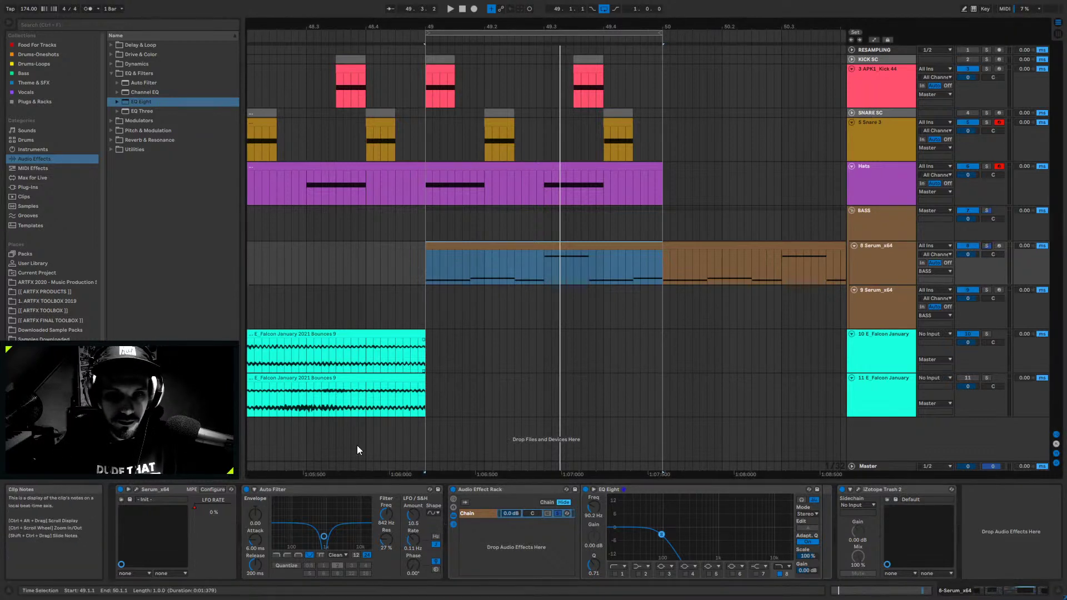
left_click(490, 515)
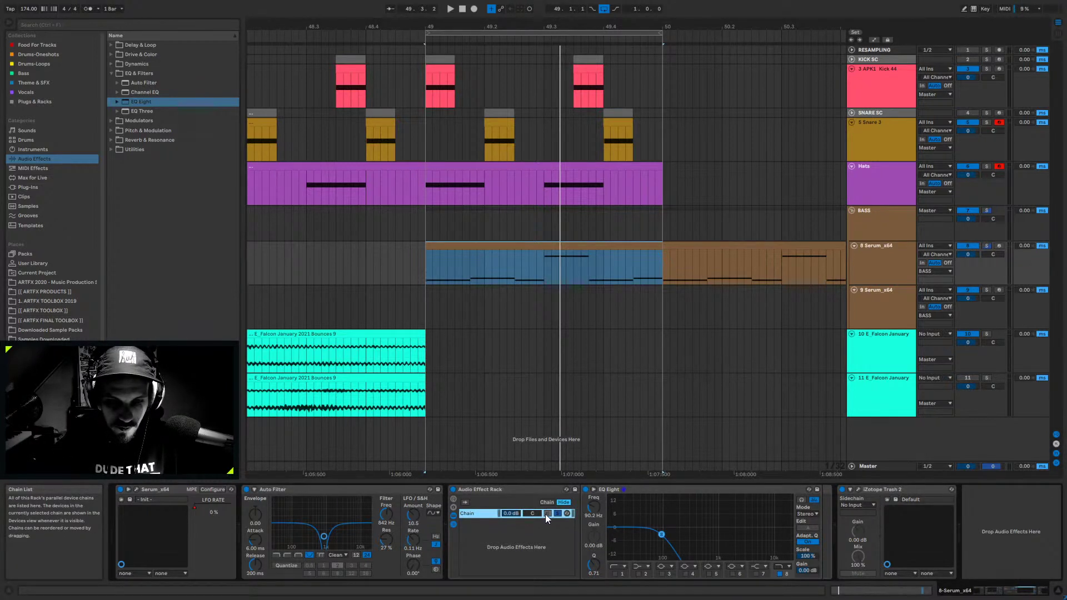
right_click(476, 512)
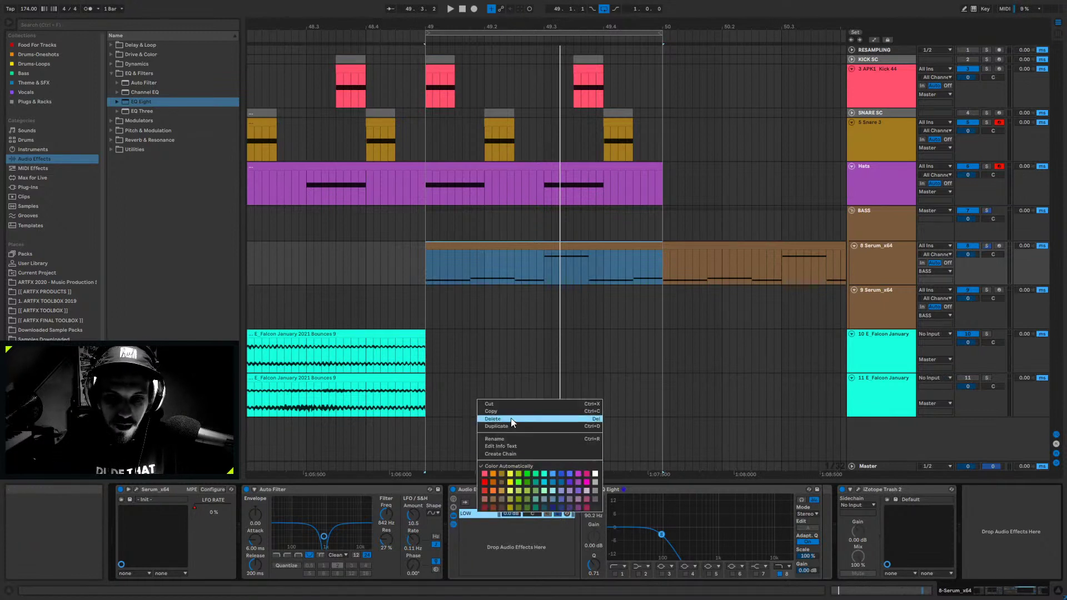
left_click(511, 454)
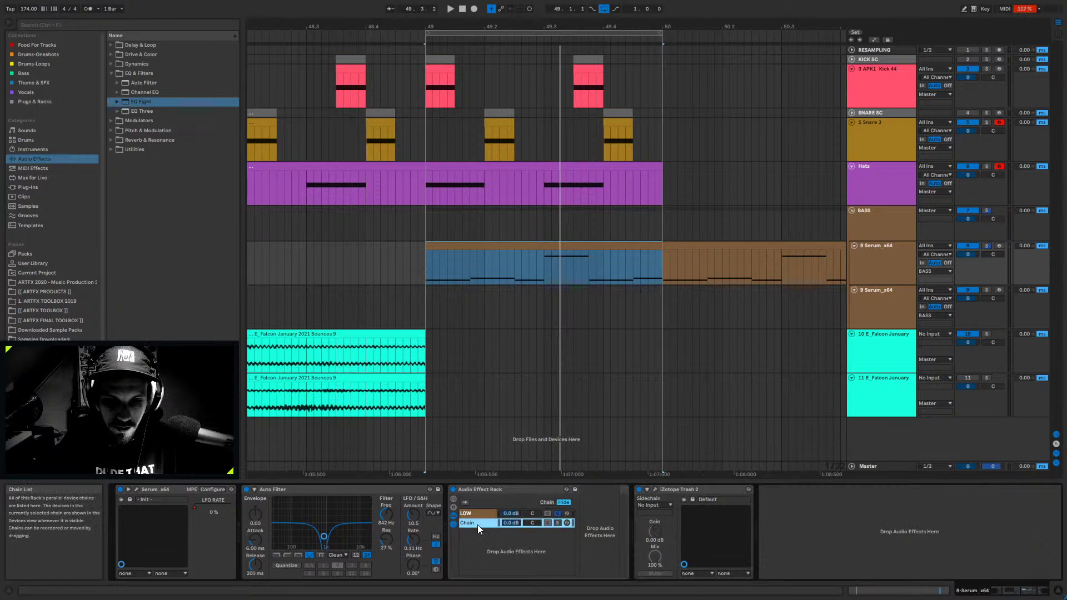
key("ctrl+z")
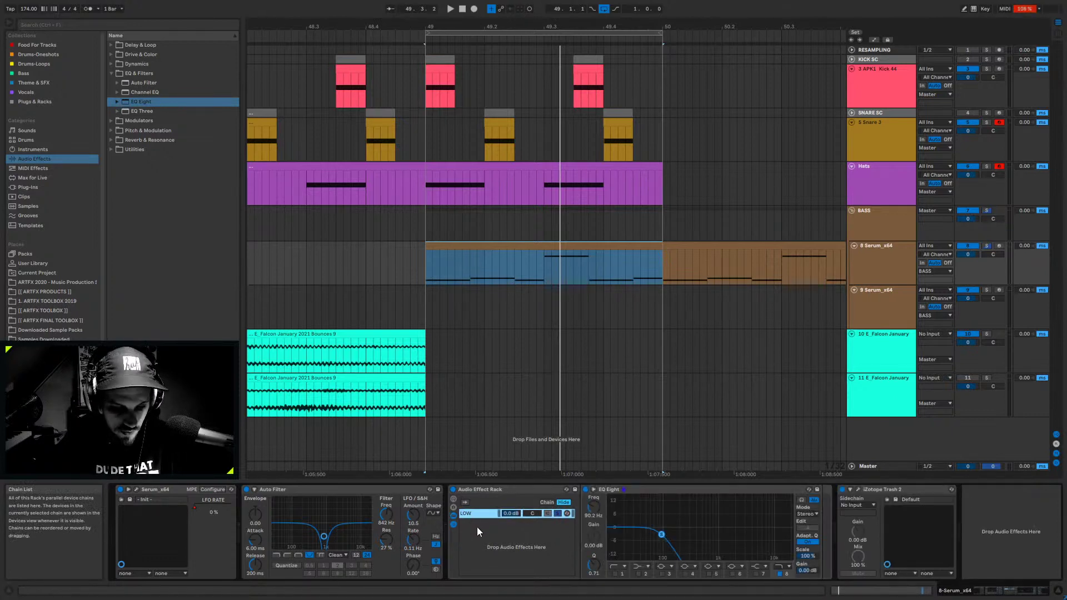
key("ctrl+d")
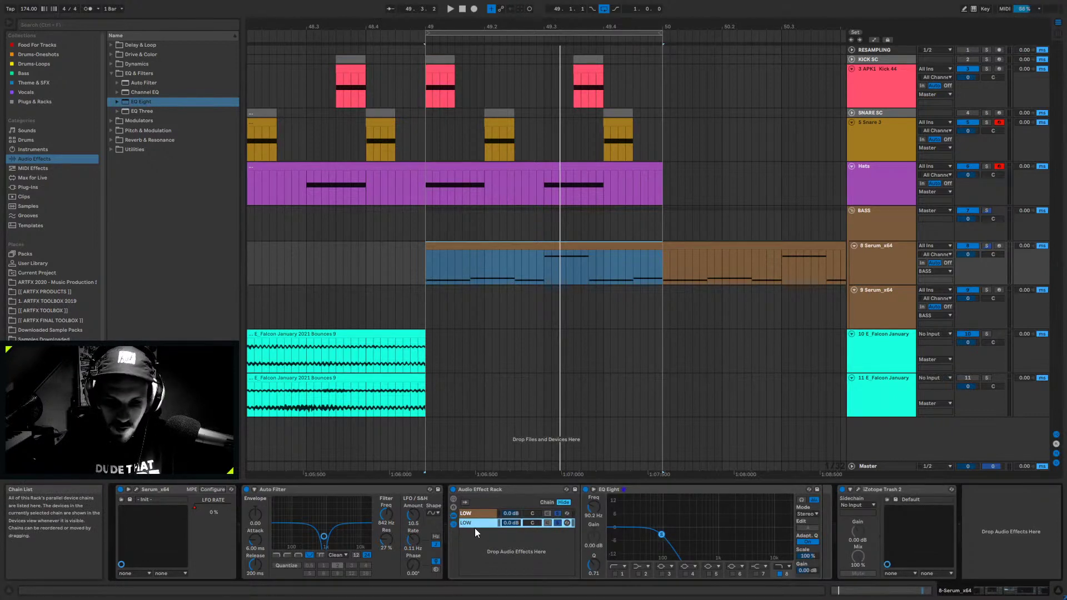
key("Delete")
- Map the frequency of the LOW chain's EQ Eight to Macro 1 and name the macro CROSSOVER
right_click(596, 508)
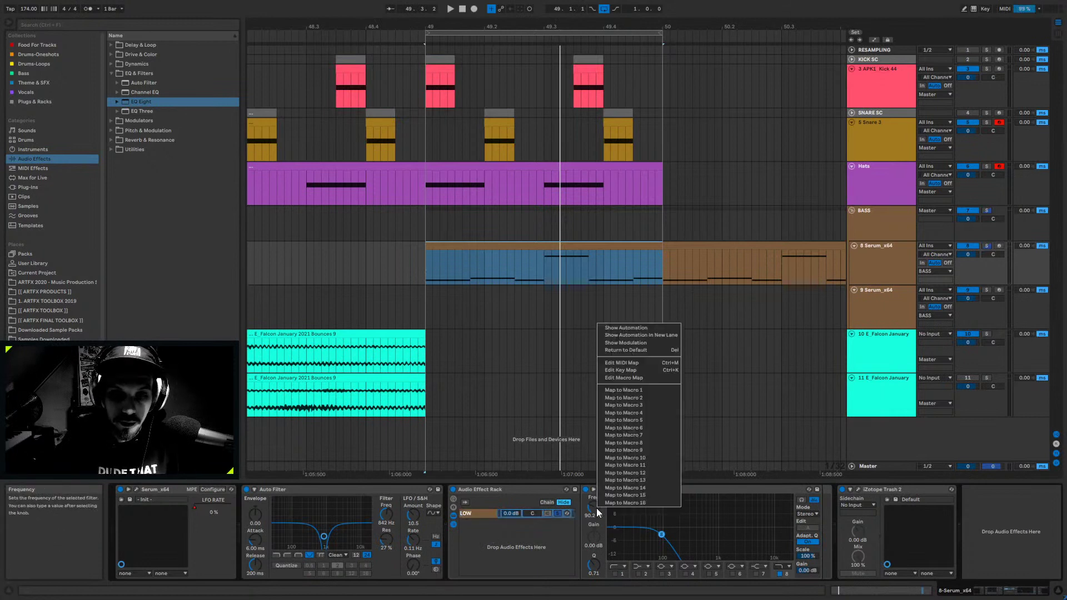
left_click(638, 392)
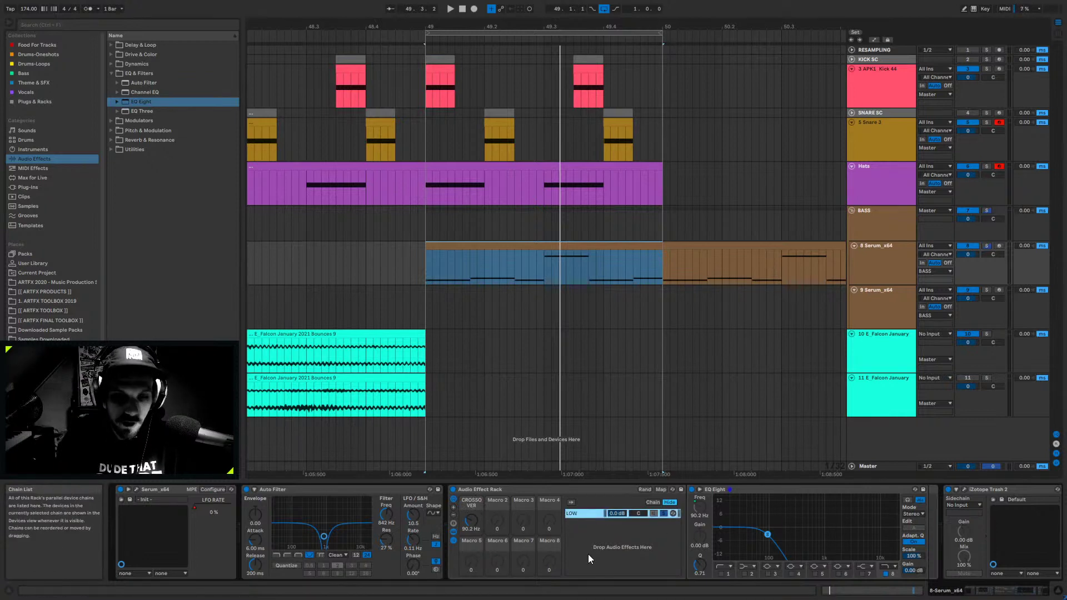
- Duplicate the LOW chain, change band 8 of the upper chain's EQ Eight to a low cut, and audition the loop
key("ctrl+d")
left_click(574, 509)
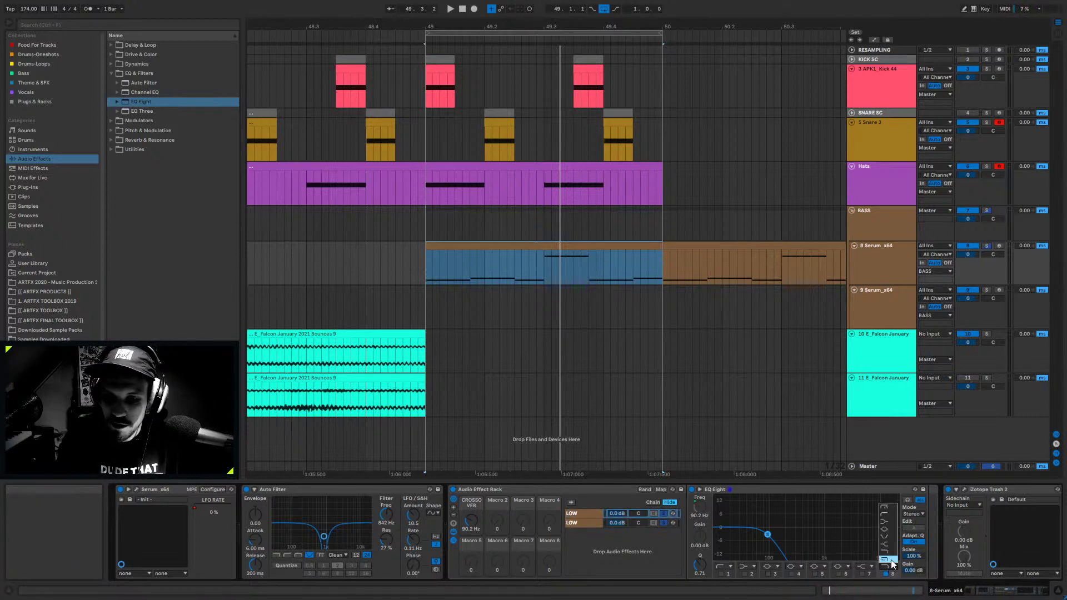
left_click(888, 515)
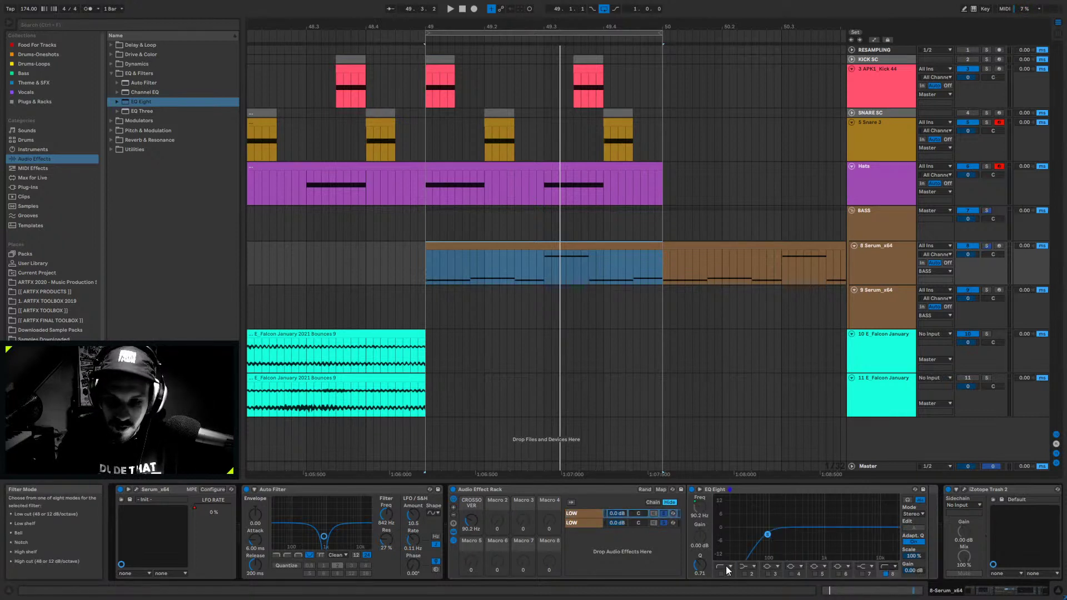
left_click(575, 513)
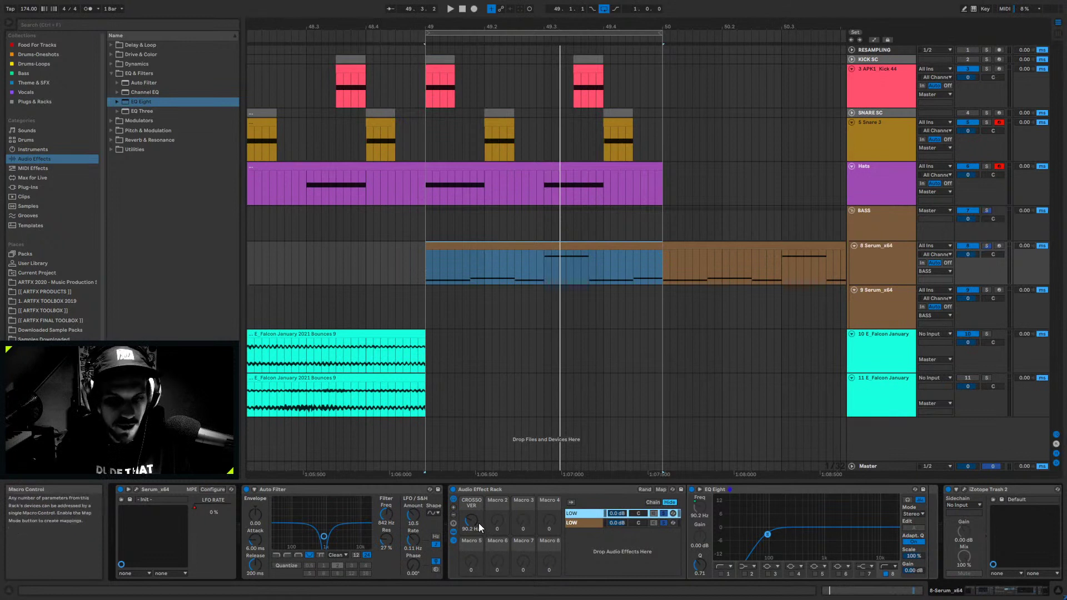
key("space")
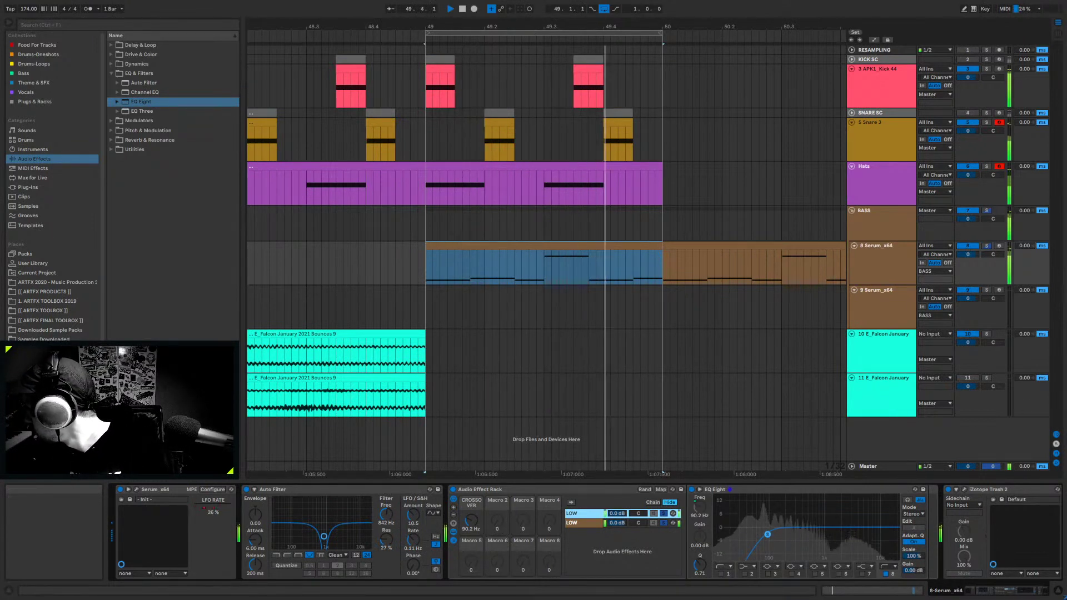
key("space")
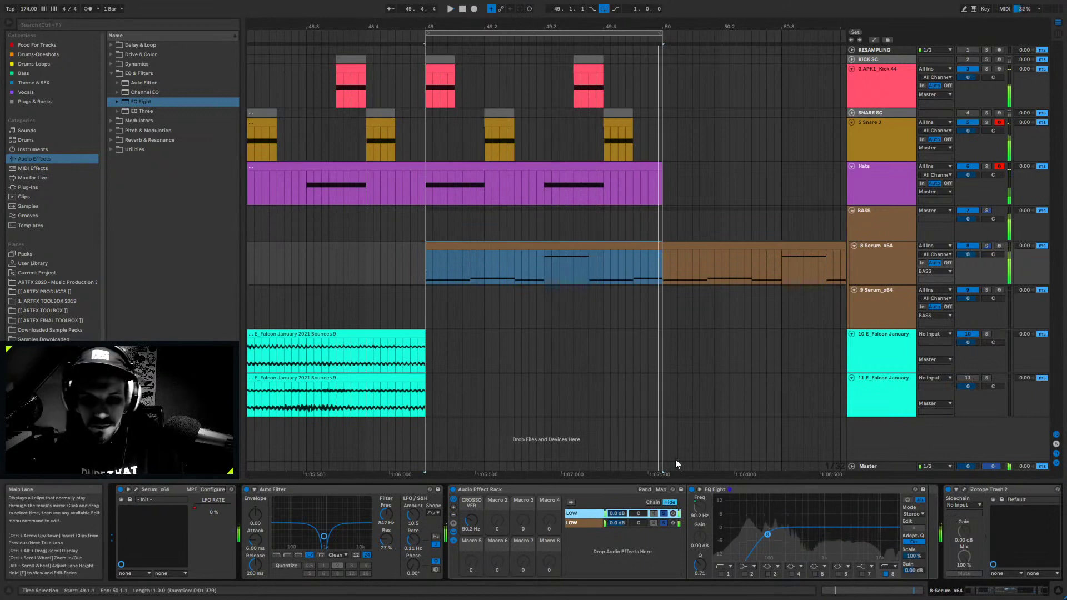
- Open Trash 2, compare its input and output levels during playback with the limiter on and off, and close the plug-in window
left_click(992, 489)
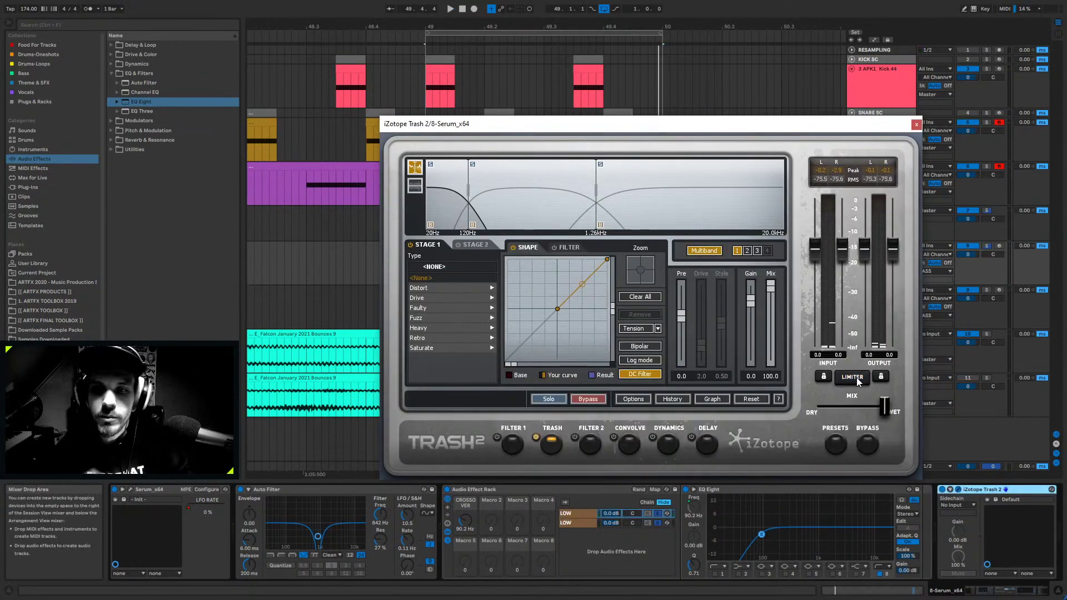
key("space")
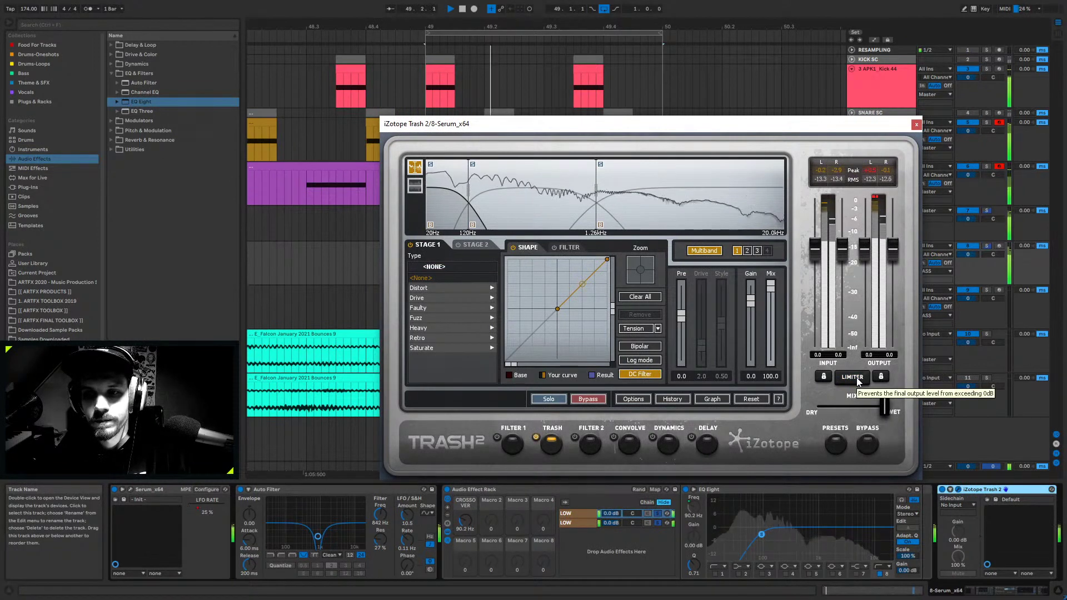
key("space")
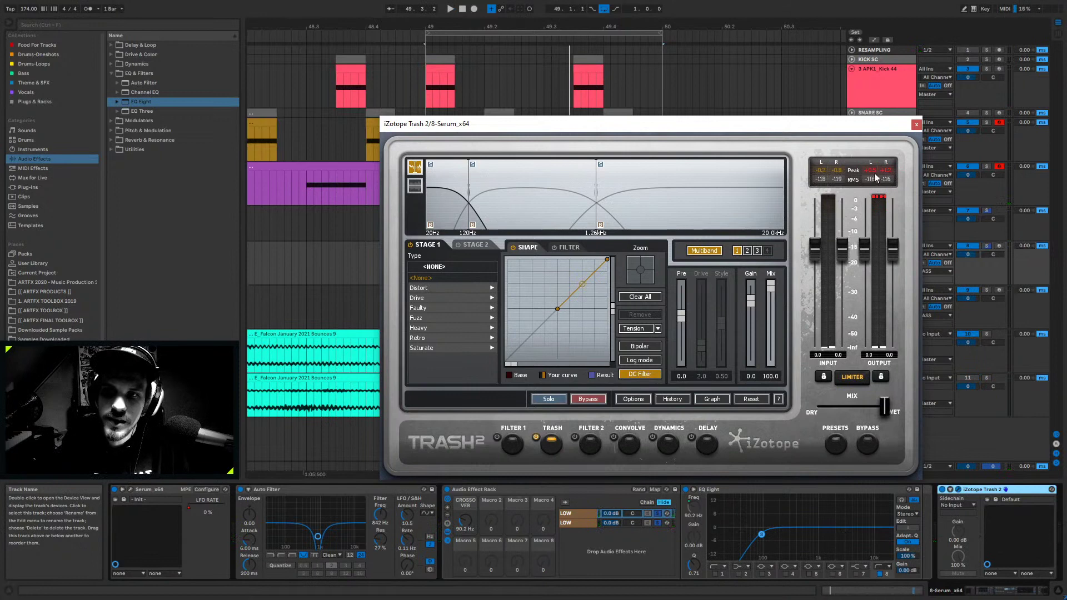
key("space")
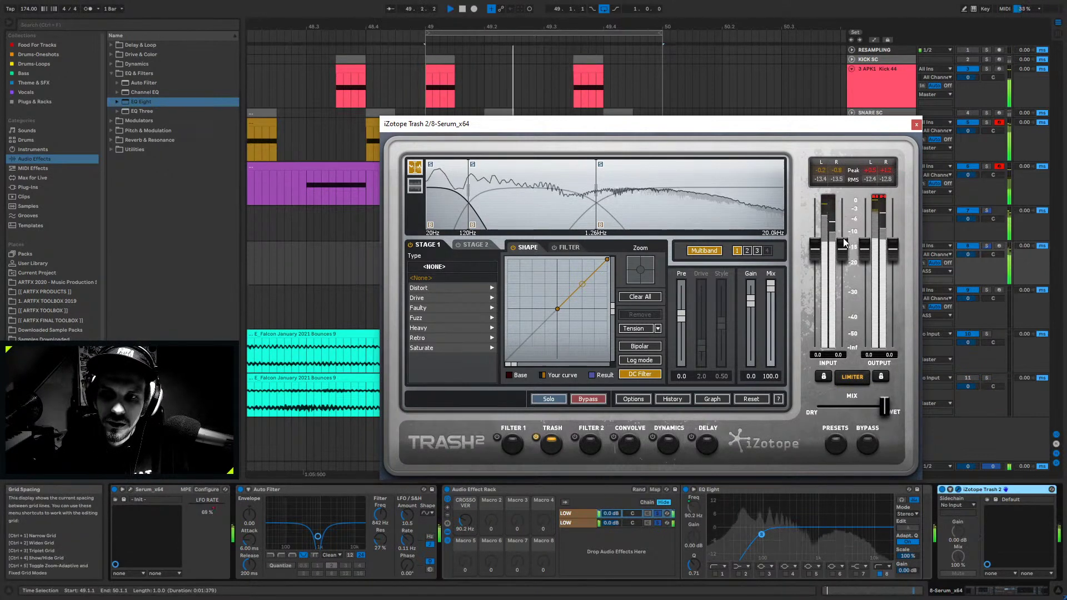
key("space")
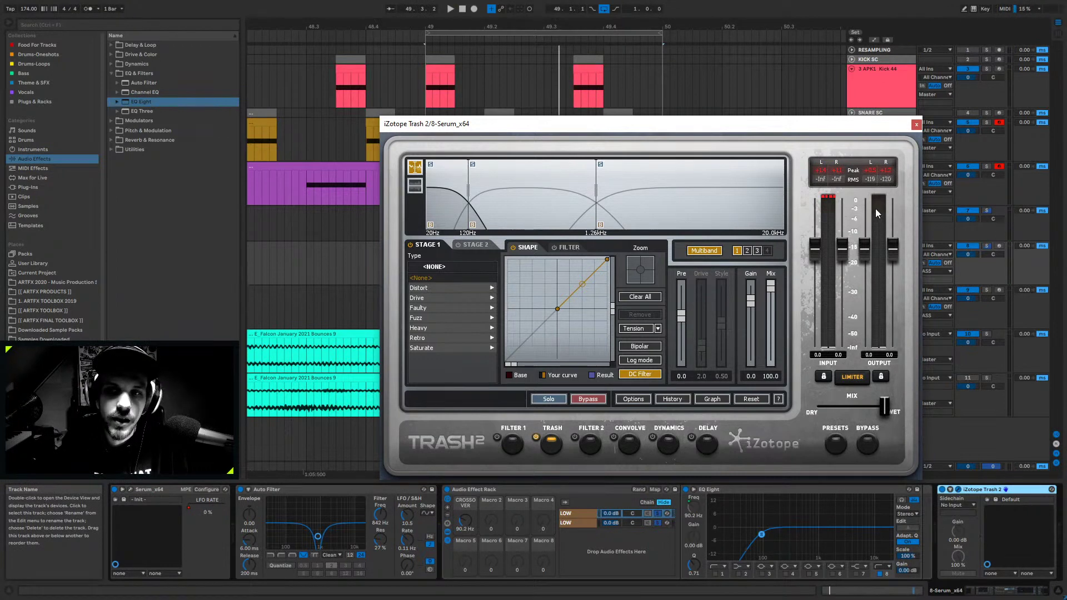
key("space")
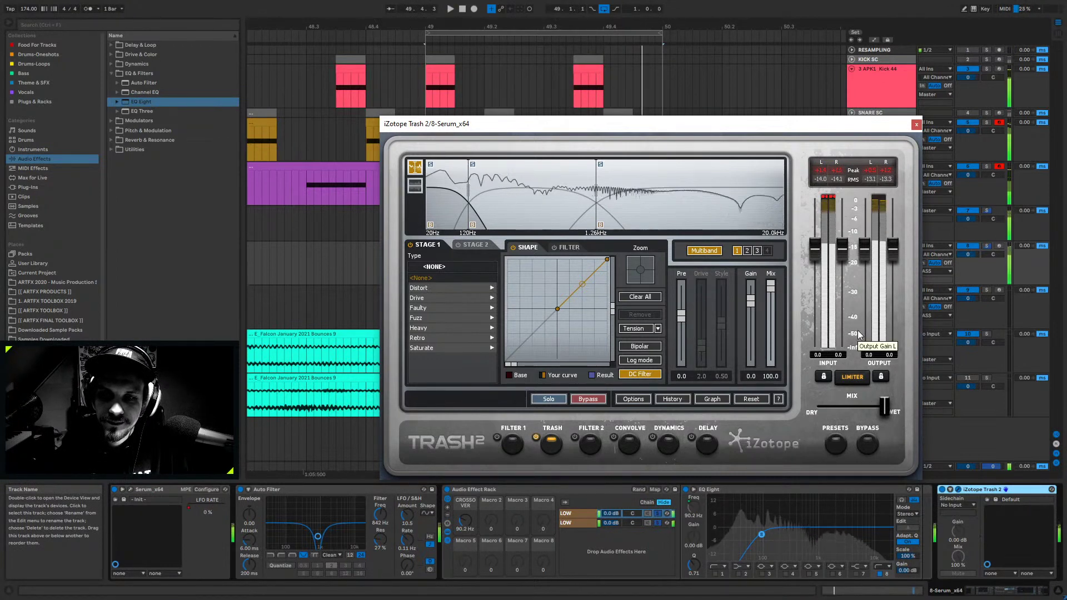
key("space")
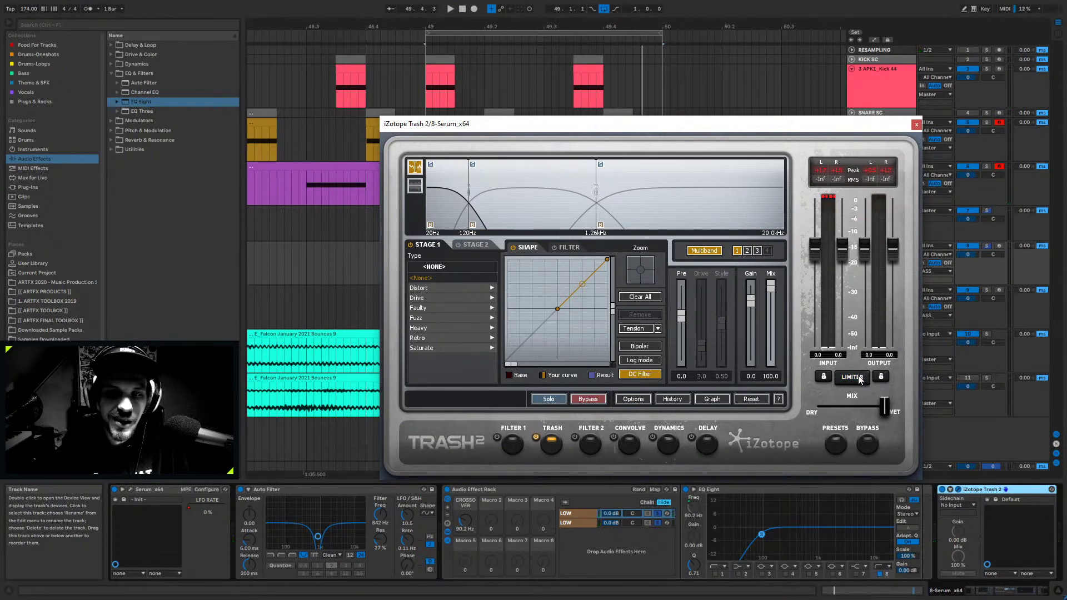
left_click(916, 124)
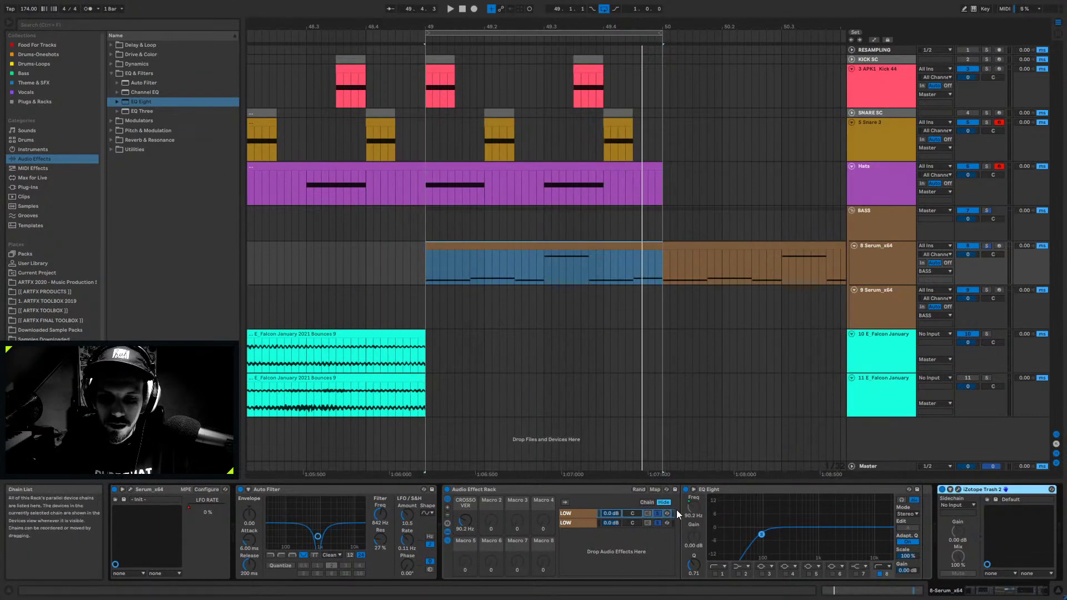
- Rename the rack's upper chain to HIGH, then solo the upper Serum track and audition it from bar 49
left_click(655, 513)
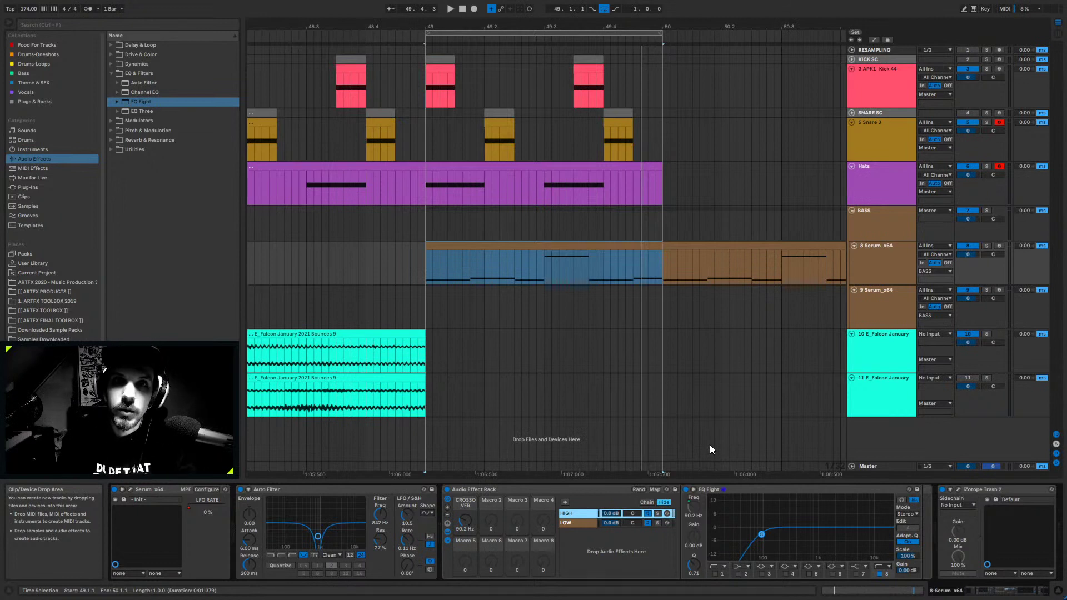
left_click(543, 268)
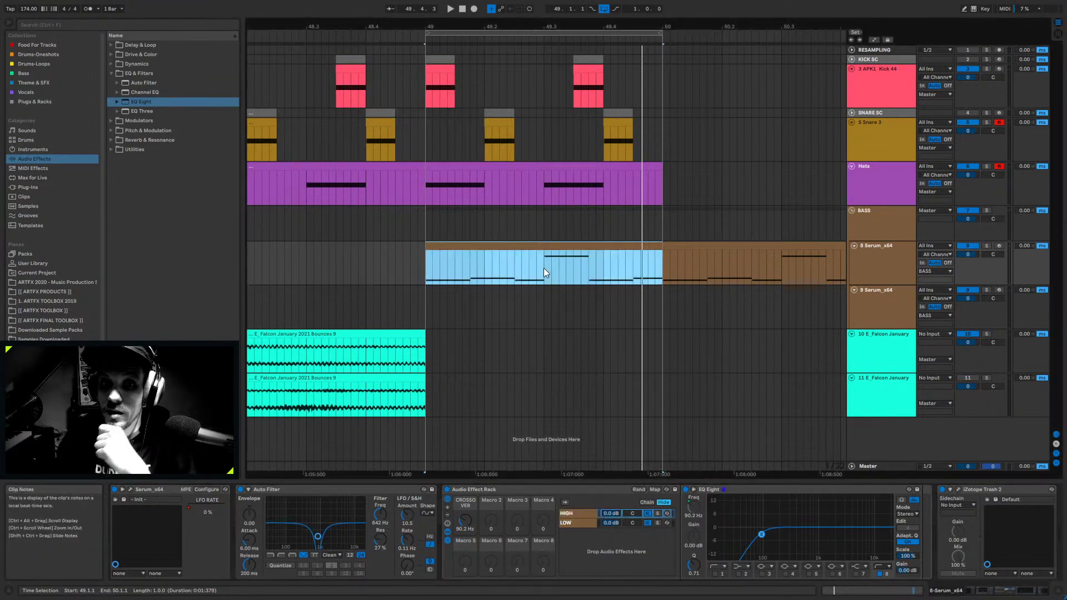
left_click(987, 246)
left_click(422, 268)
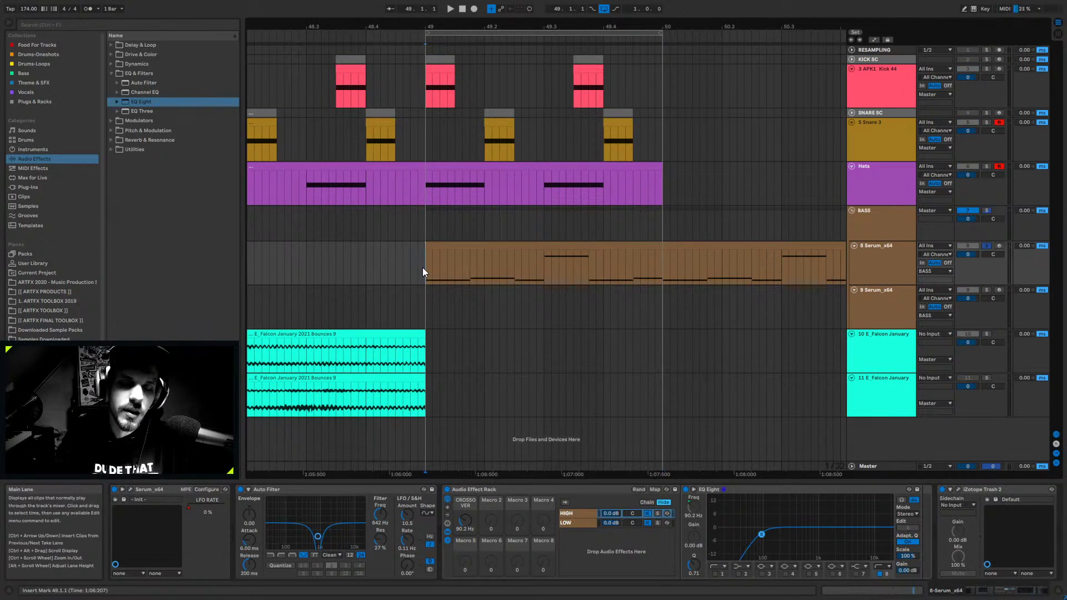
key("space")
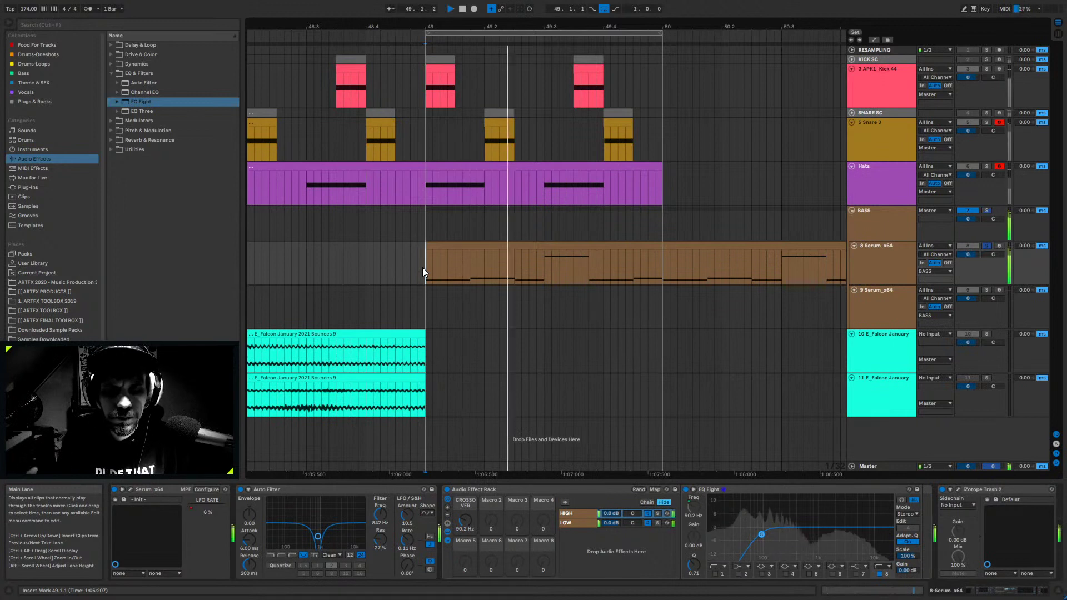
key("space")
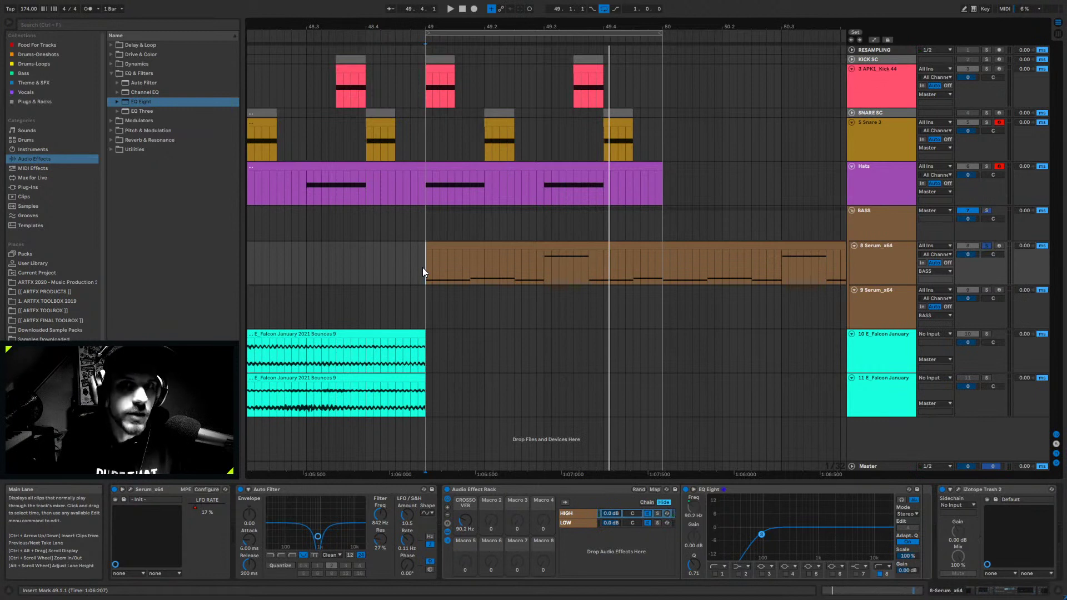
- Play the bassline and compare the EQ Eight signal in the rack's LOW and HIGH chains
left_click(495, 487)
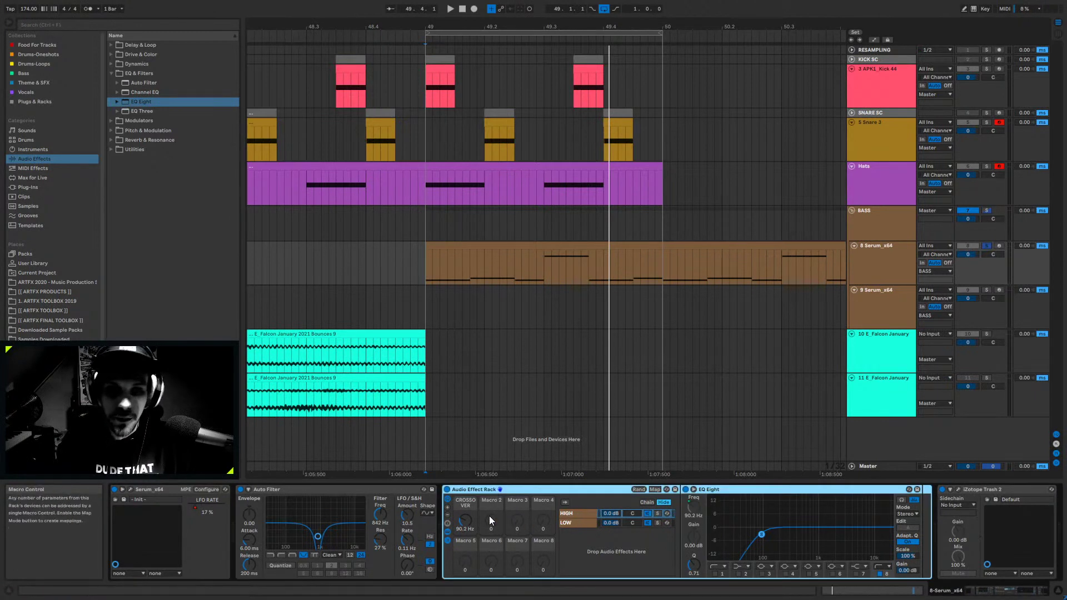
left_click(583, 514)
key("space")
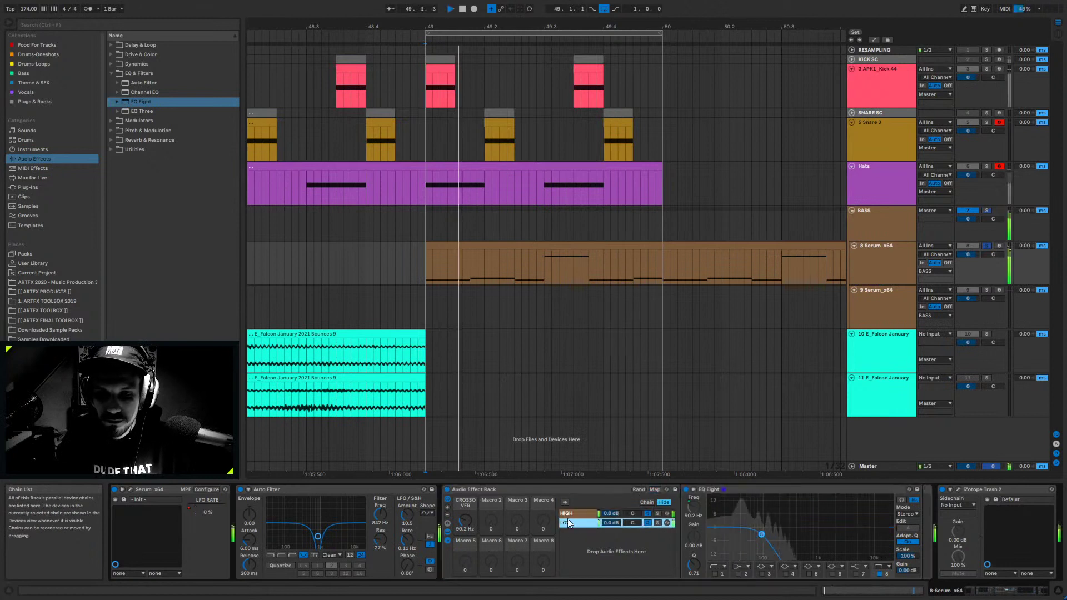
left_click(484, 490)
left_click(581, 514)
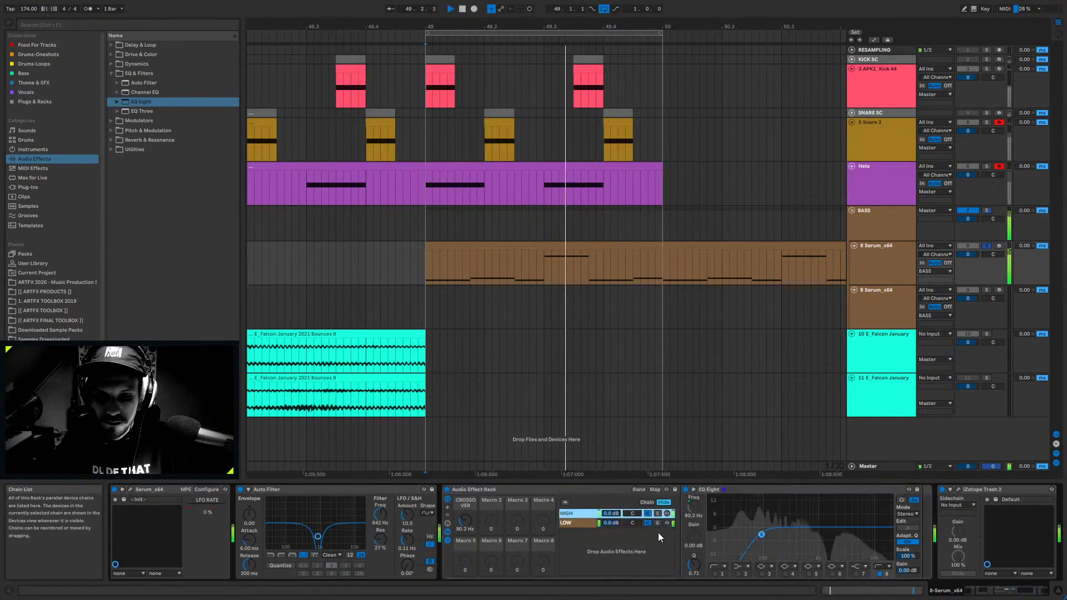
- Stop playback and collapse the Distortion & Saturation folder in the plug-in browser
key("space")
left_click(1016, 593)
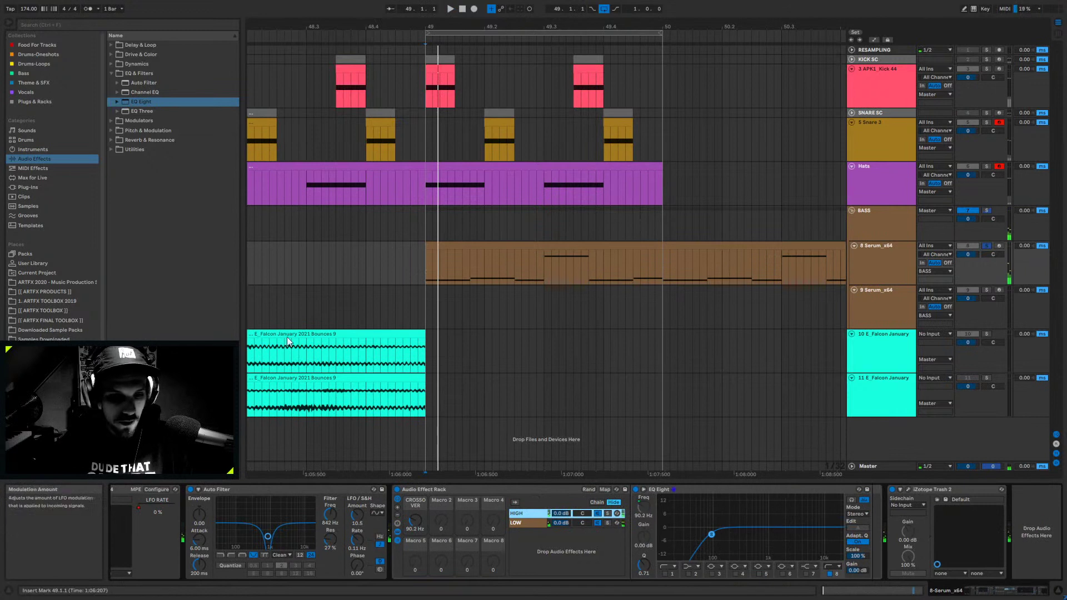
left_click(14, 189)
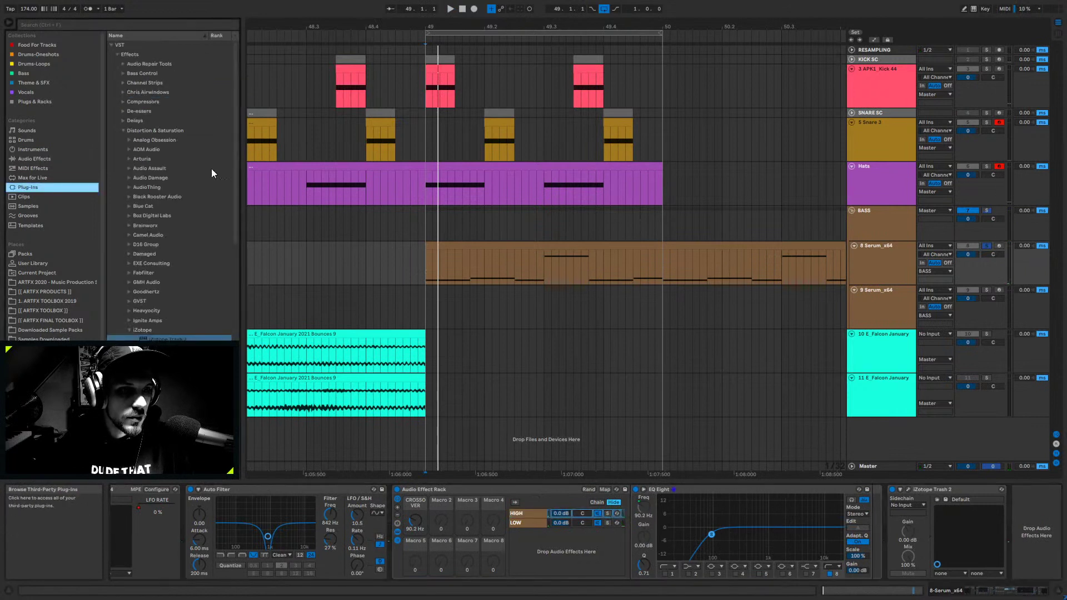
left_click(123, 131)
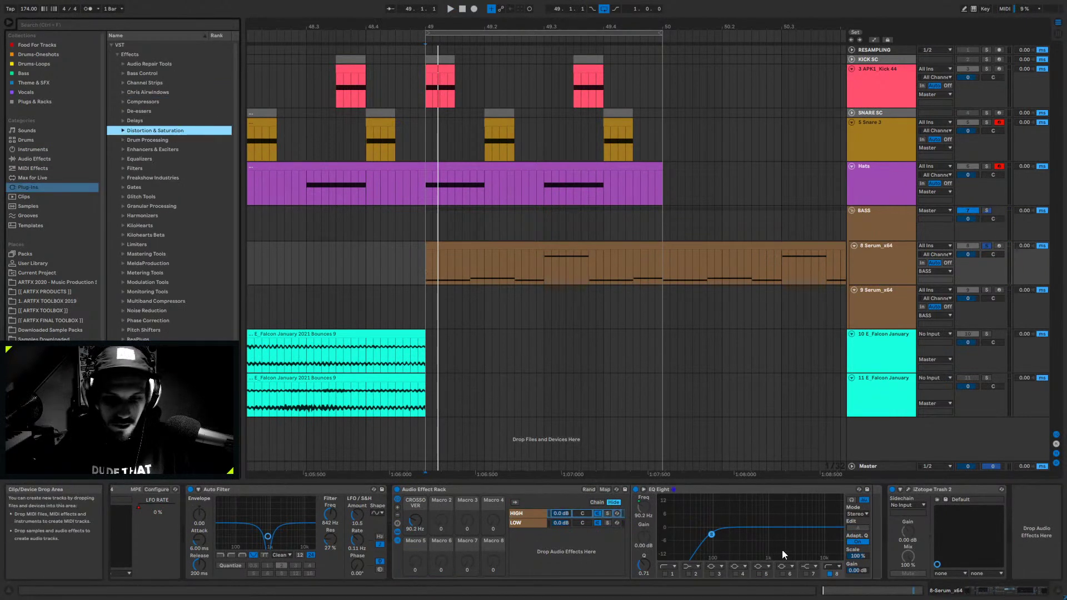
left_click(980, 593)
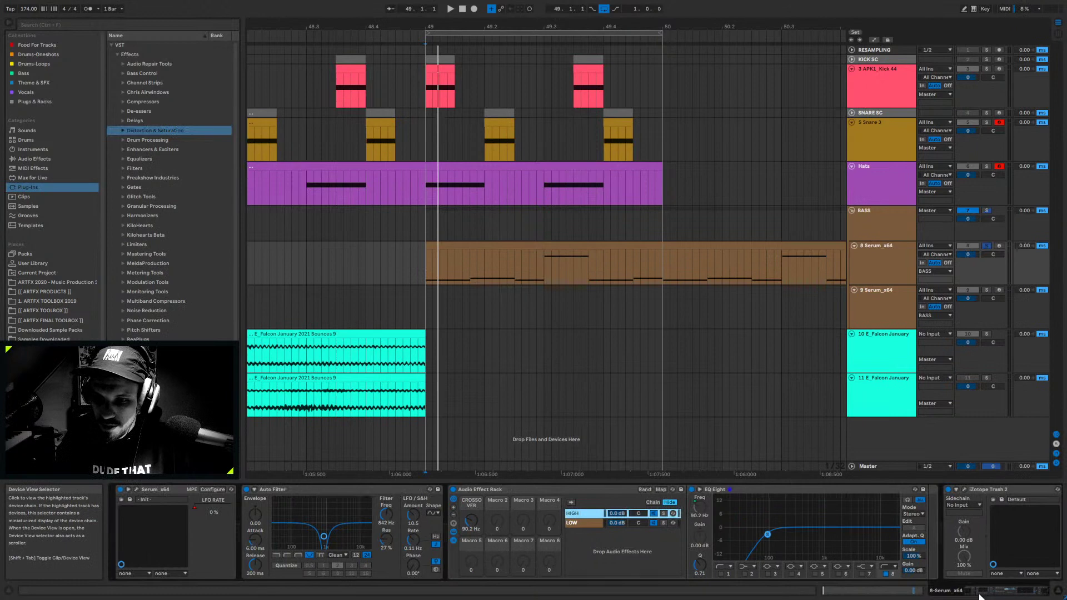
- Open Serum on the upper track and examine its modulation matrix, active effects and filter cutoff during playback
left_click(136, 490)
left_click(555, 133)
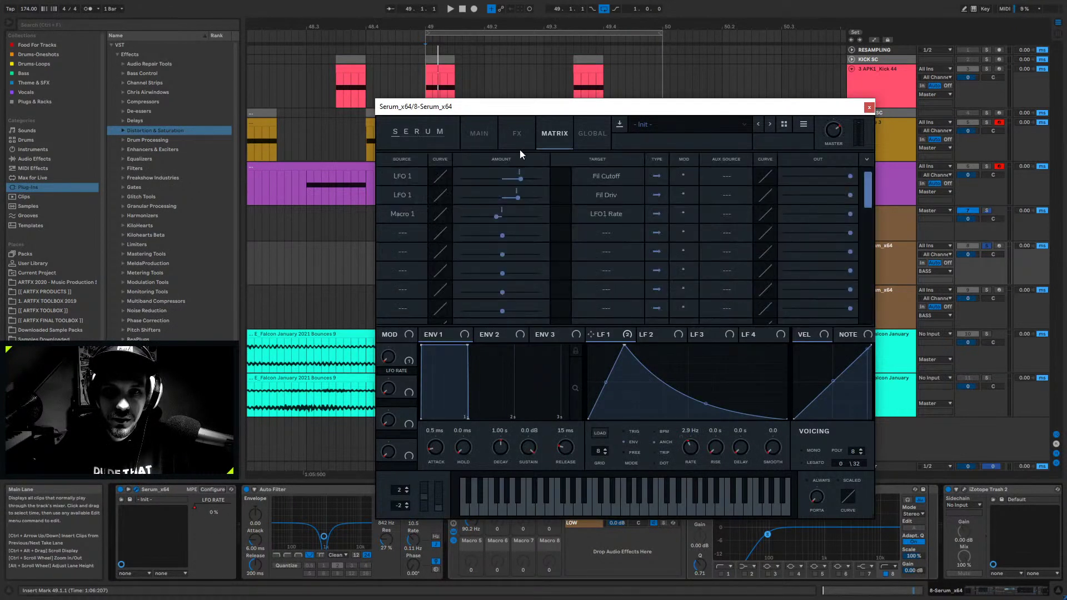
left_click(517, 134)
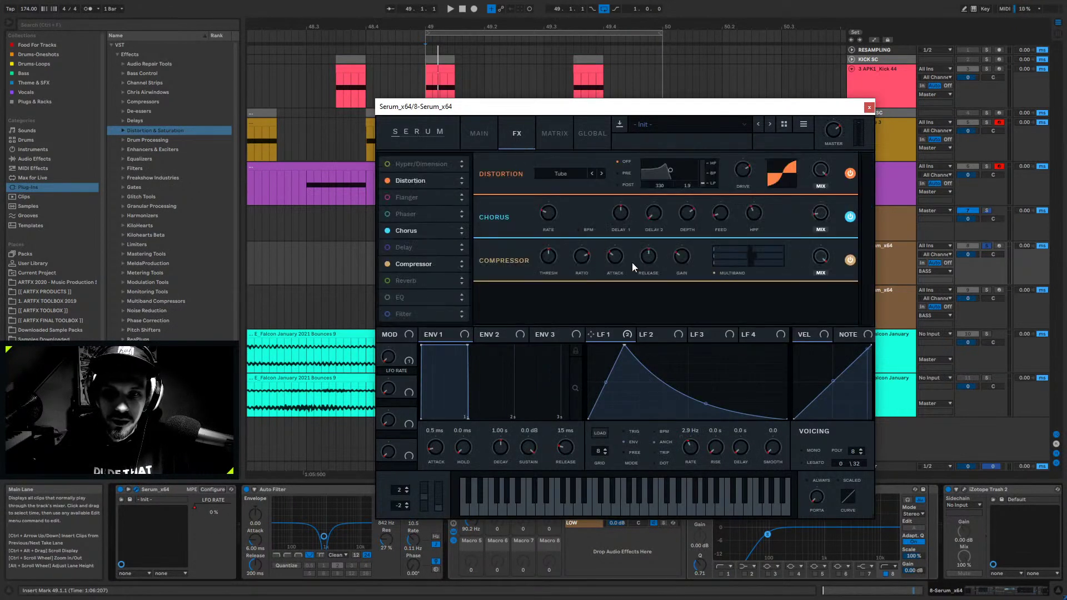
mouse_move(639, 285)
key("space")
left_click_drag(639, 284, 636, 260)
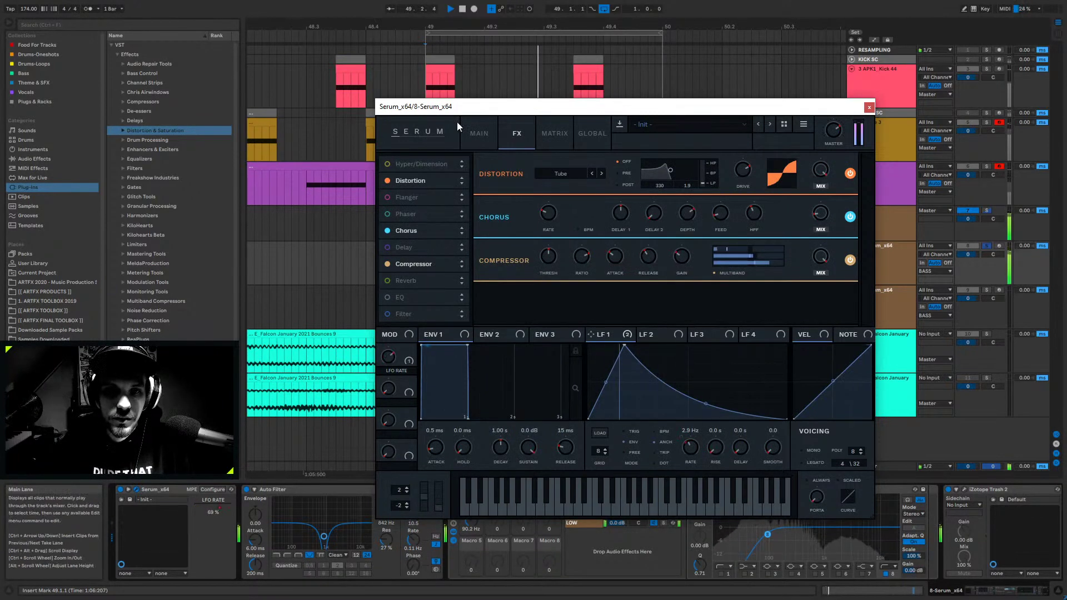
left_click(479, 134)
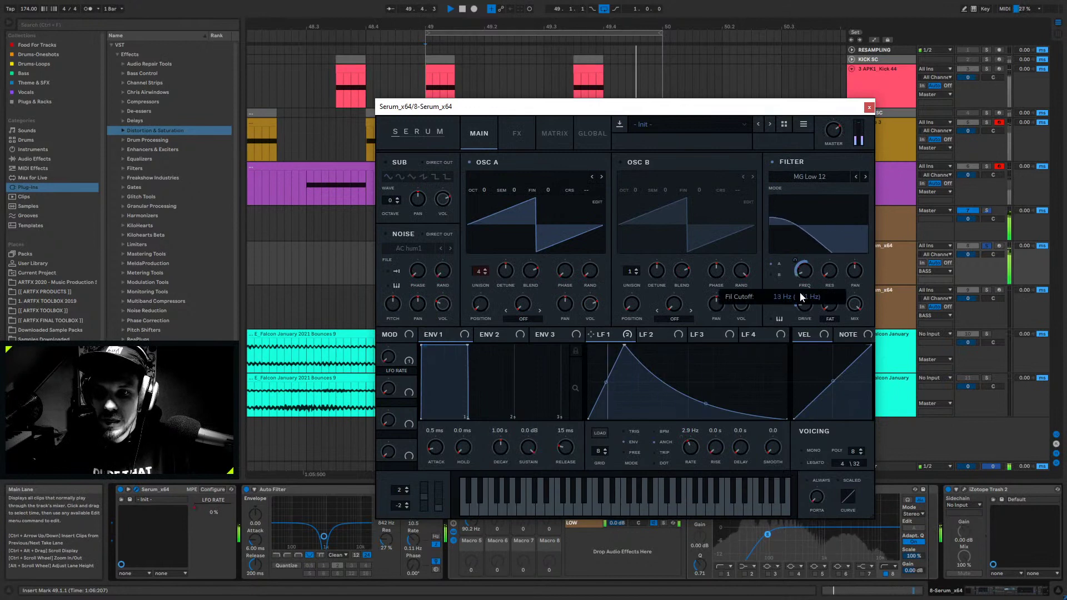
mouse_move(795, 259)
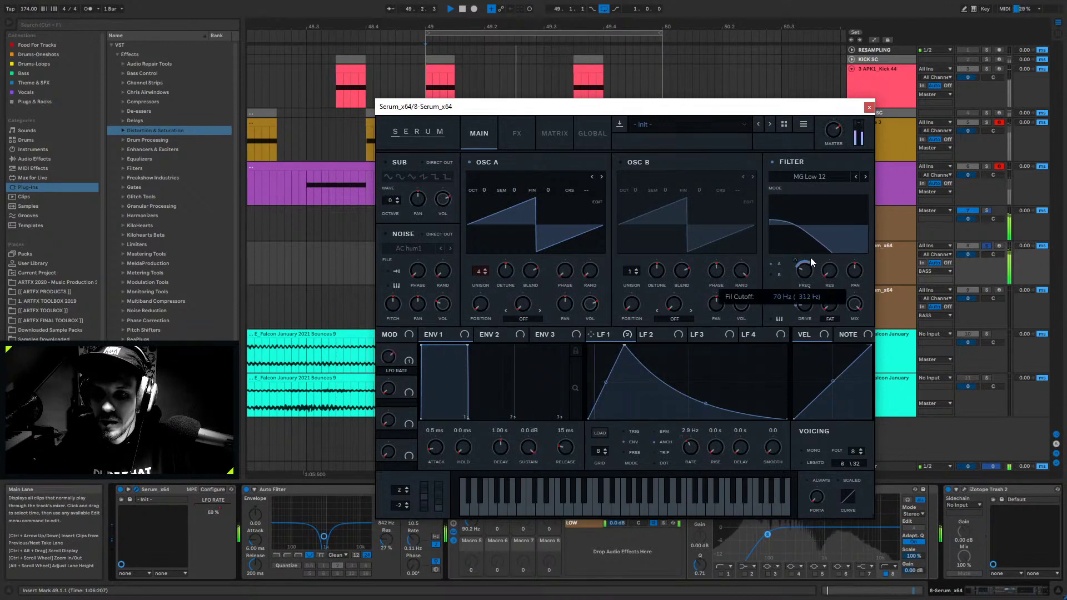
- Add an MG Low 12 filter between the distortion and chorus in Serum's effects chain and modulate its cutoff frequency
left_click(517, 133)
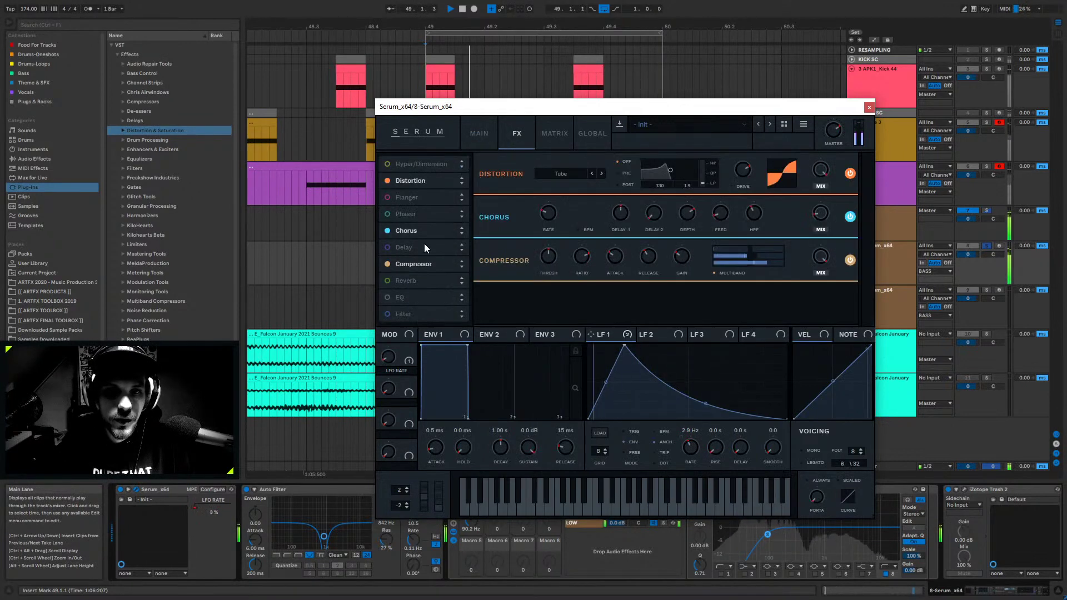
left_click(395, 314)
left_click_drag(416, 311, 429, 195)
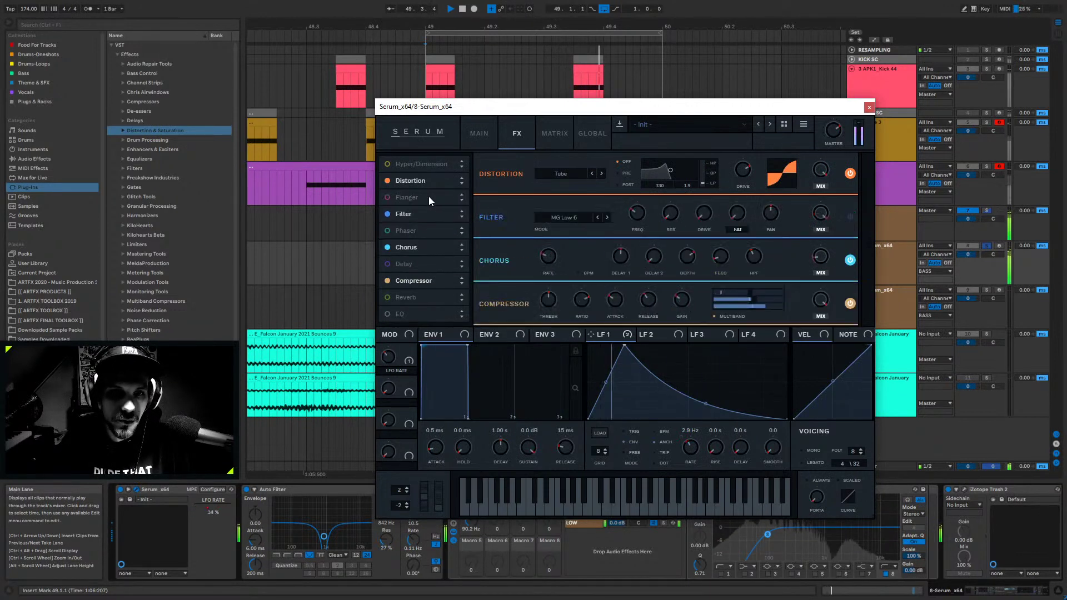
left_click(607, 217)
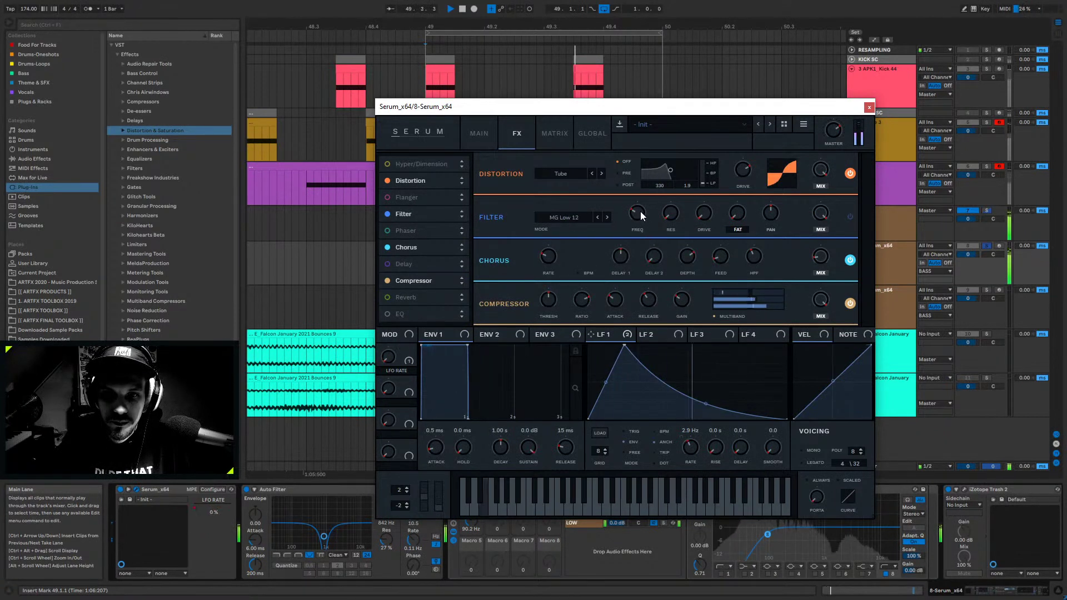
left_click(849, 217)
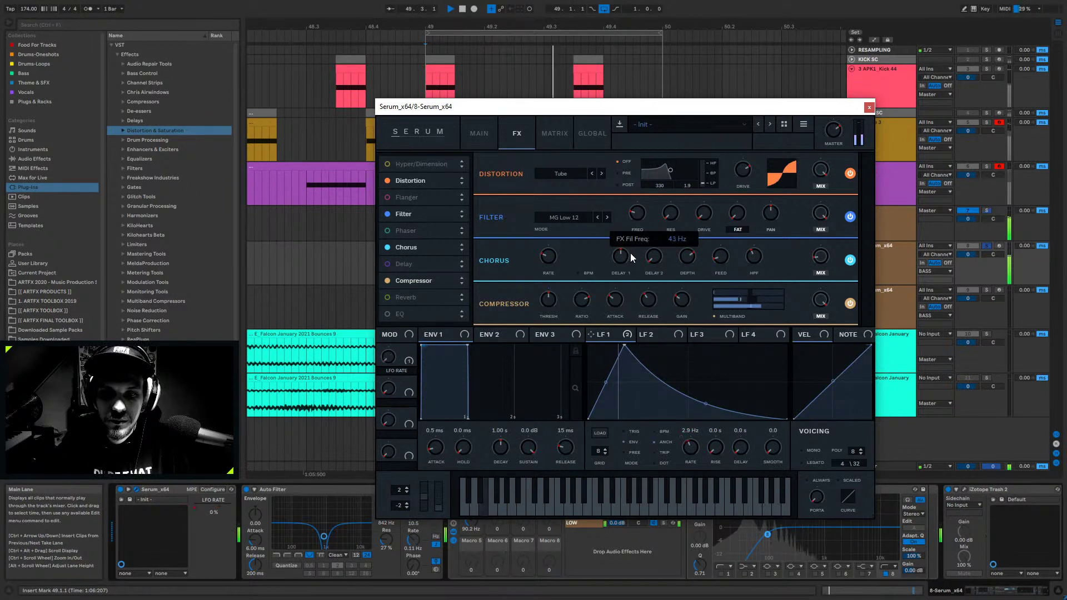
left_click_drag(645, 212, 625, 198)
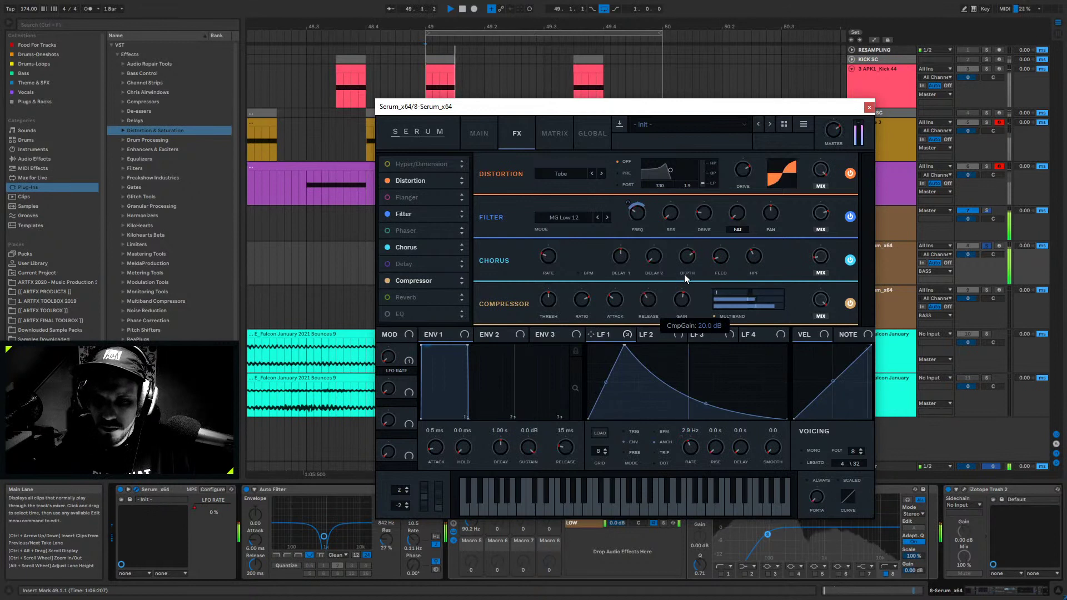
- Set Serum's compressor gain to about 16.9 dB and the effects filter's mix to about 71%, and close the plug-in window
mouse_move(682, 300)
left_mouse_down()
mouse_move(682, 280)
mouse_move(682, 304)
left_mouse_up()
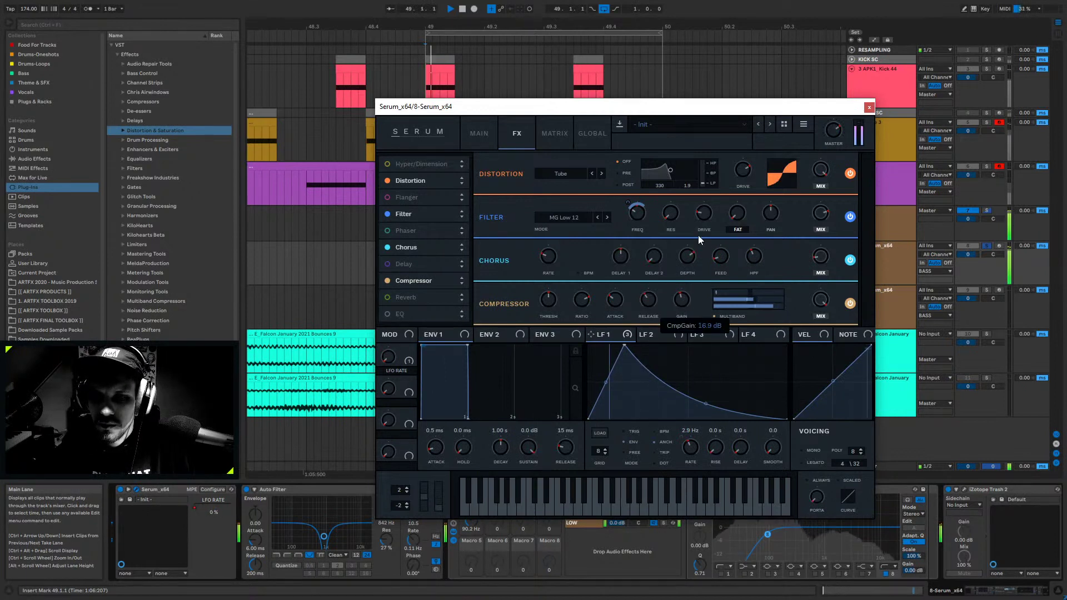
mouse_move(824, 211)
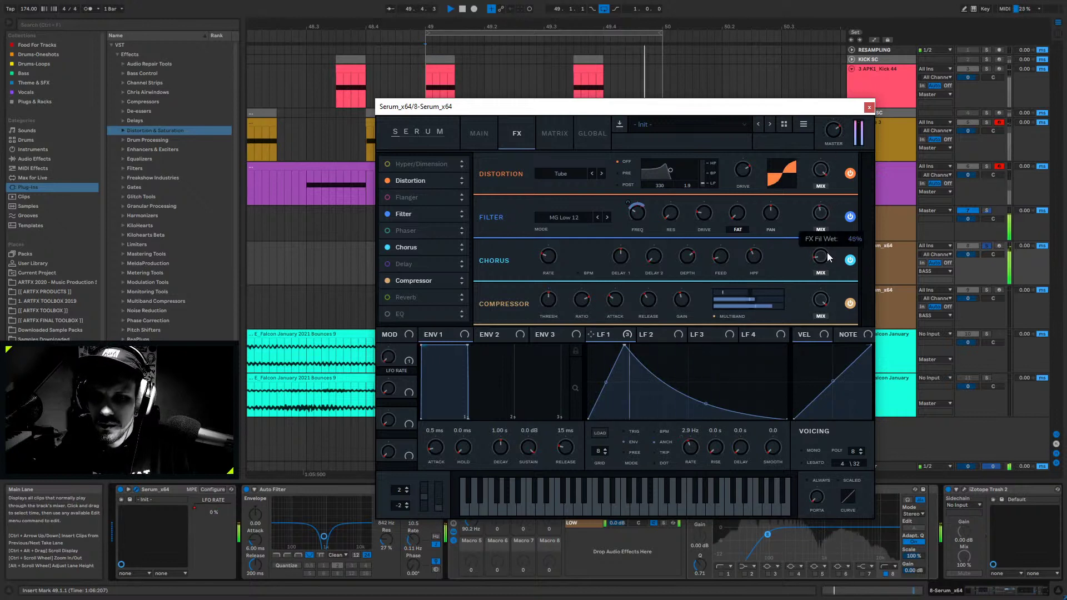
left_click_drag(827, 253, 830, 214)
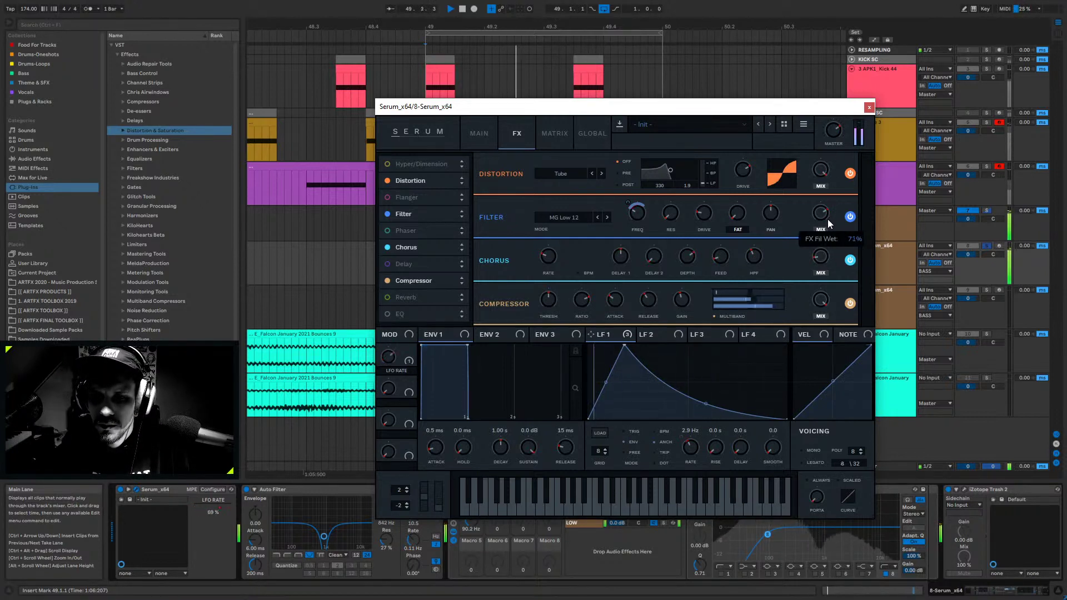
left_click(870, 107)
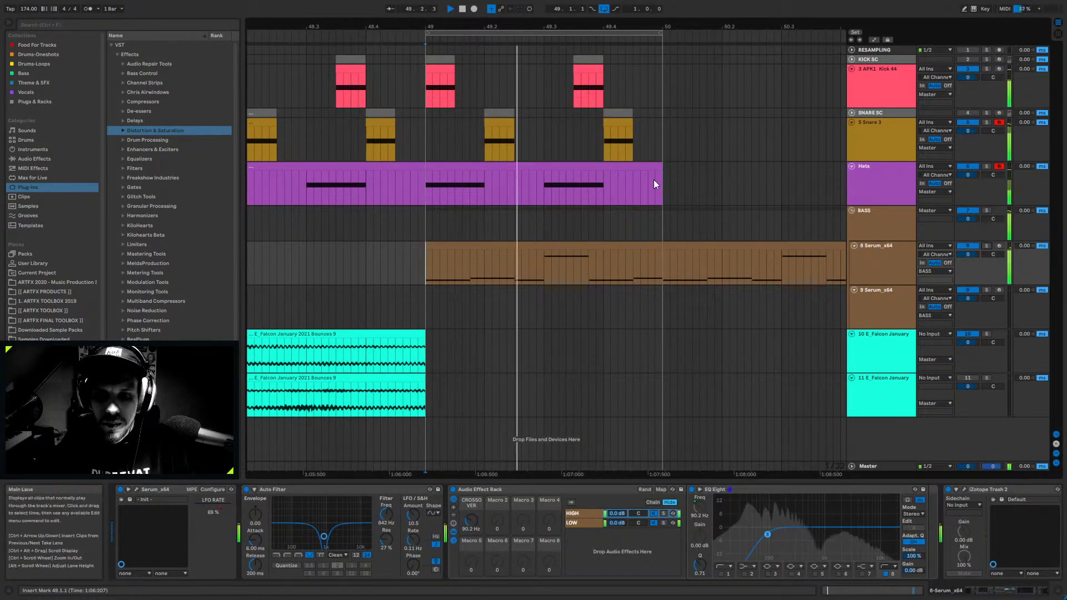
- Try swapping the E0 and F0 notes on beat 4 of the bassline clip's first bar, and undo the swap
mouse_move(489, 27)
left_mouse_down()
mouse_move(489, 17)
mouse_move(489, 33)
left_mouse_up()
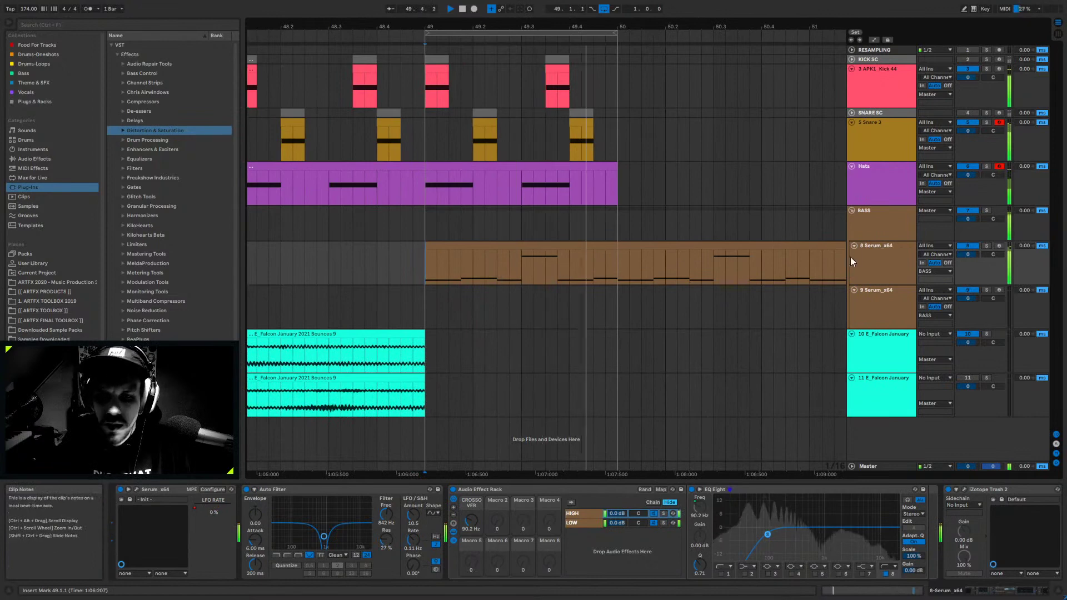
left_click(576, 242)
double_click(576, 242)
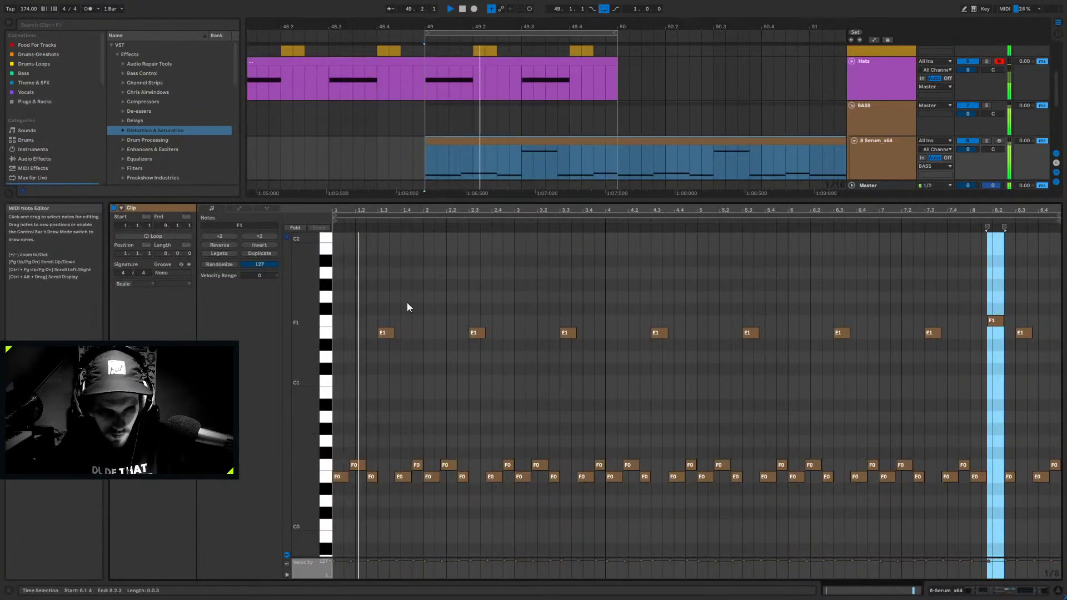
mouse_move(404, 475)
left_mouse_down()
mouse_move(403, 465)
mouse_move(419, 475)
left_mouse_up()
key("space")
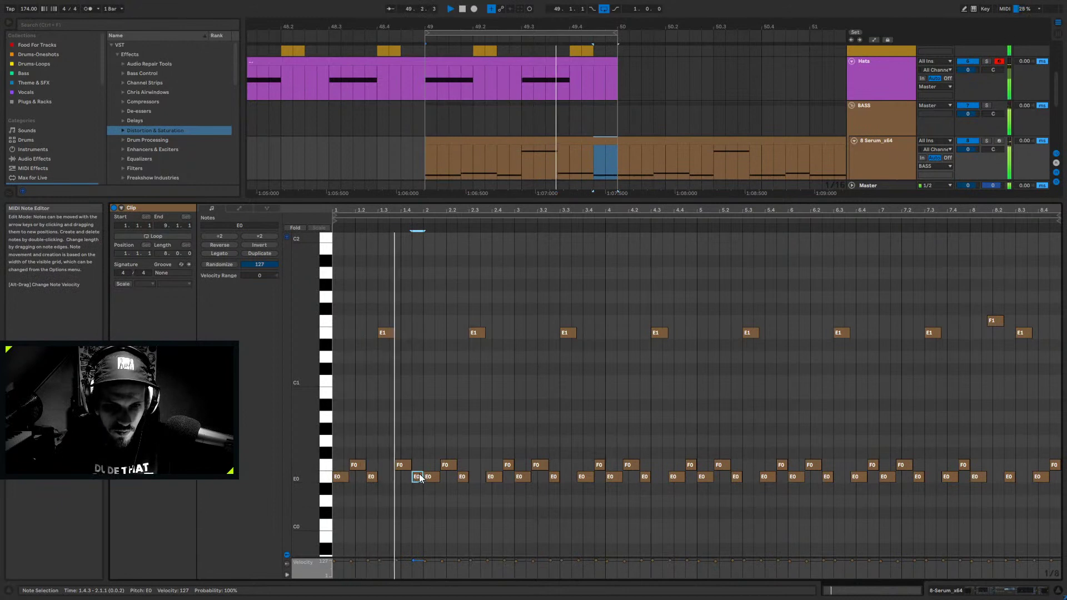
key("ctrl+z")
key("ctrl+z")
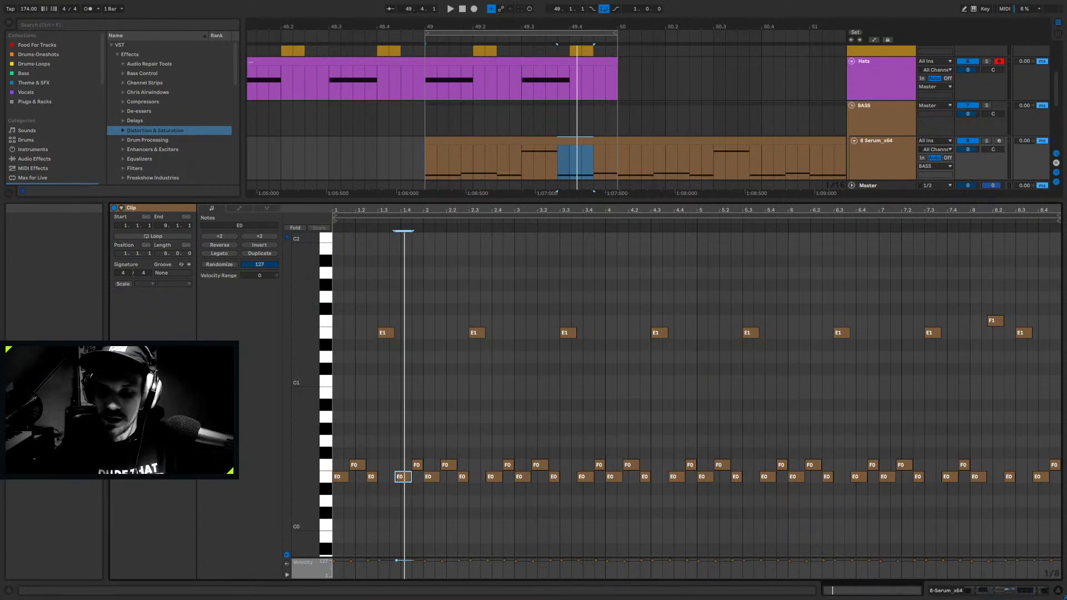
- Return to the upper Serum track's device chain and audition the bassline with the drums from bar 49
left_click(945, 590)
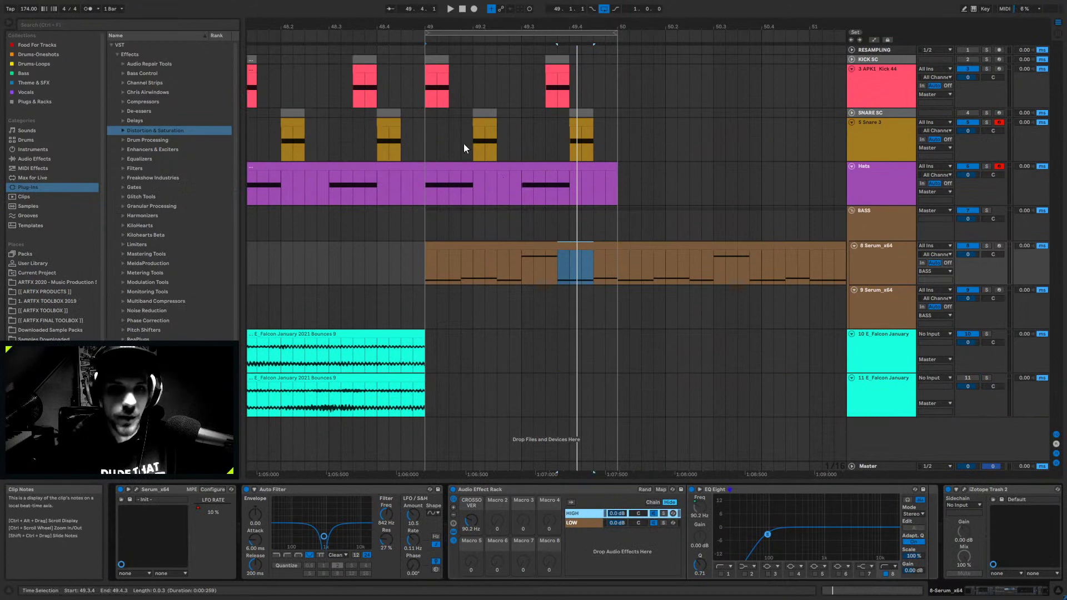
left_click_drag(439, 23, 633, 54)
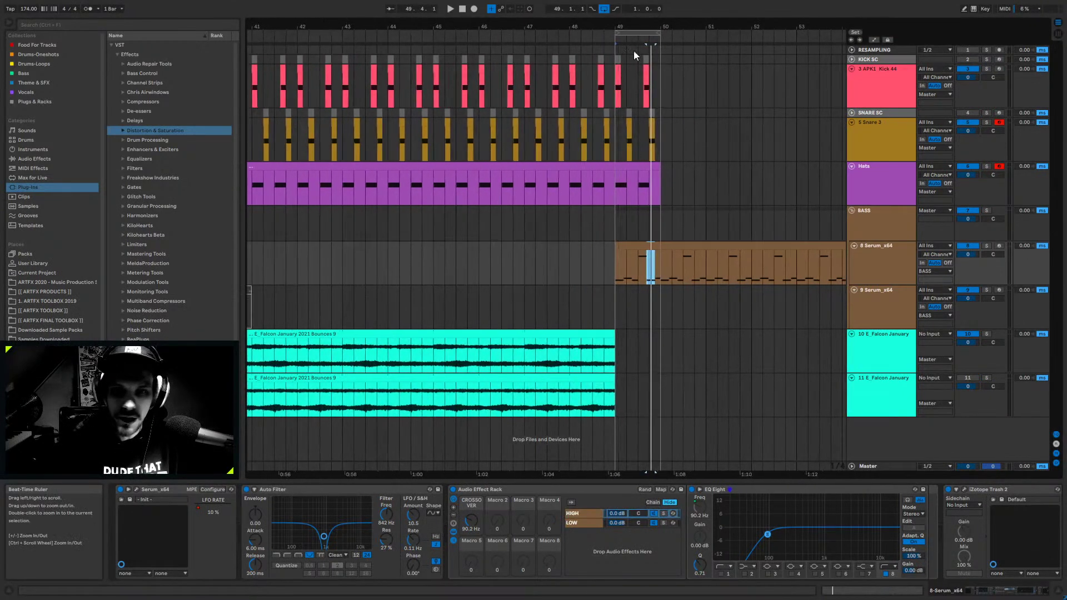
left_click(907, 264)
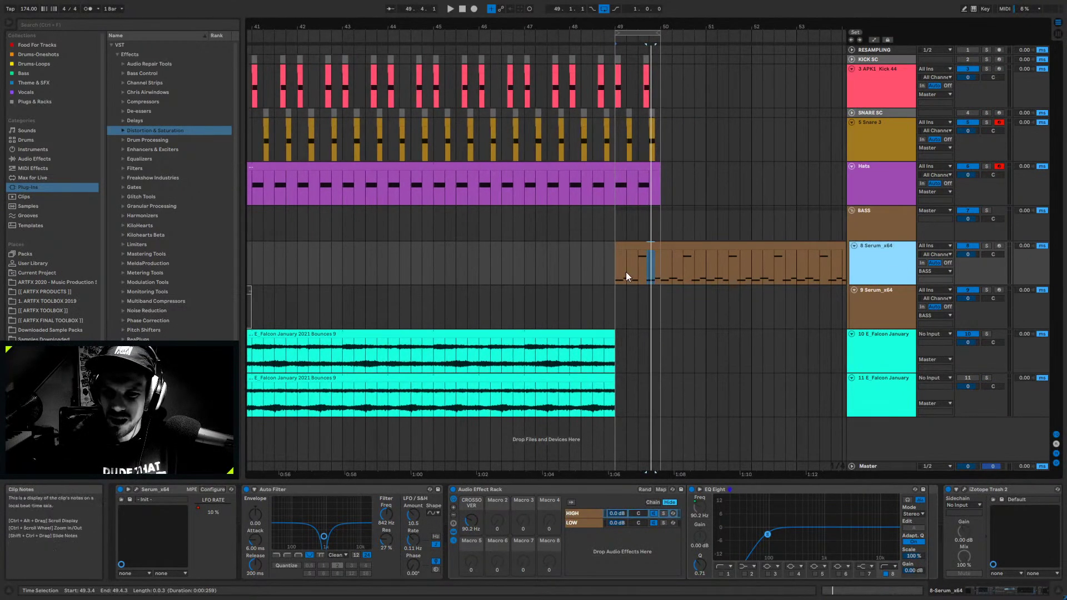
left_click_drag(623, 25, 622, 106)
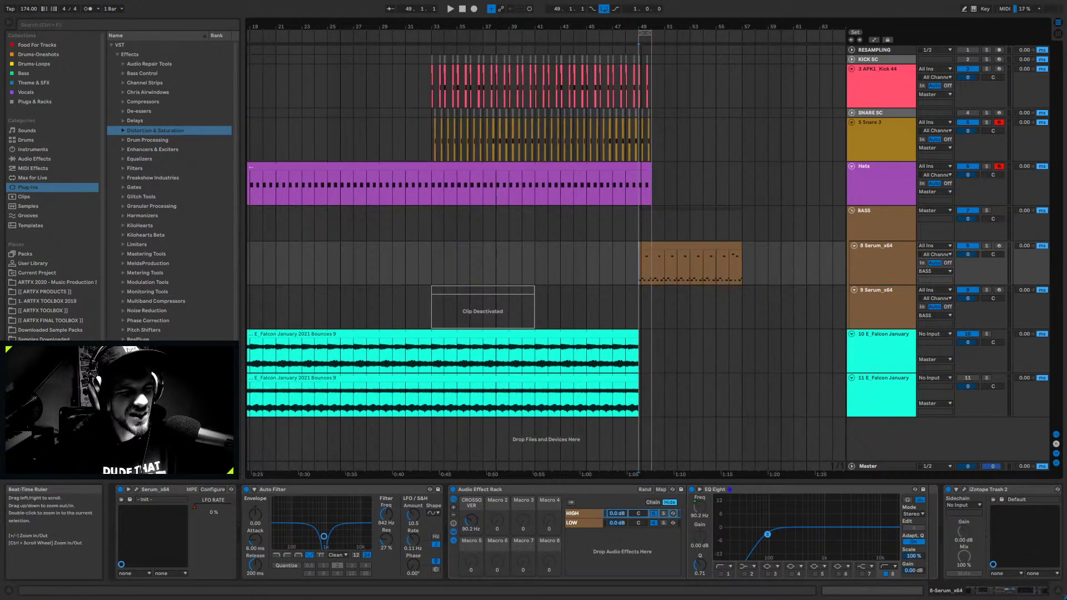
left_click(658, 246)
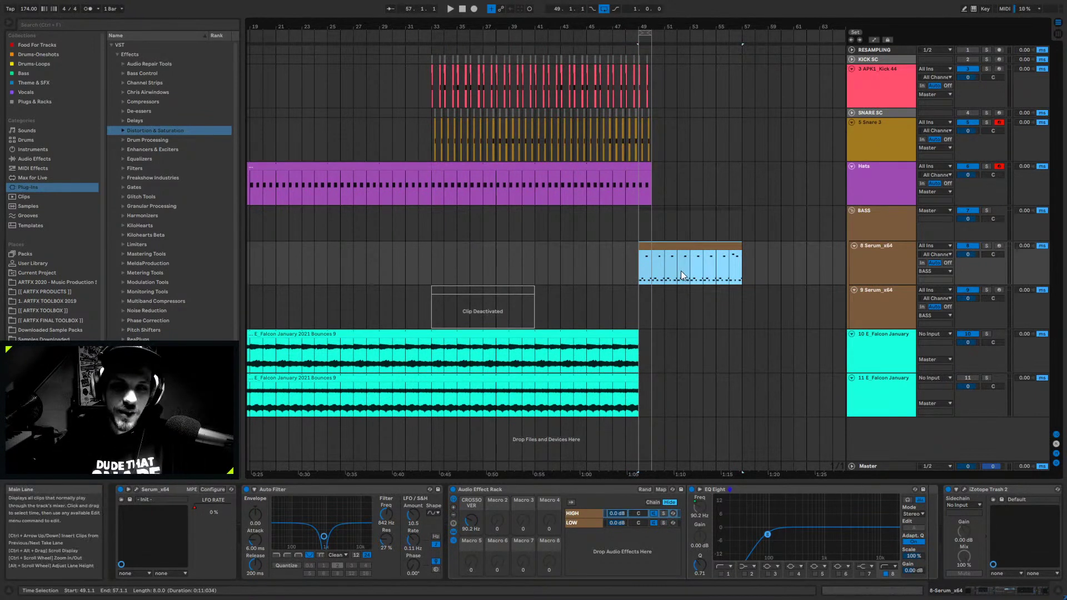
left_click_drag(595, 28, 488, 111)
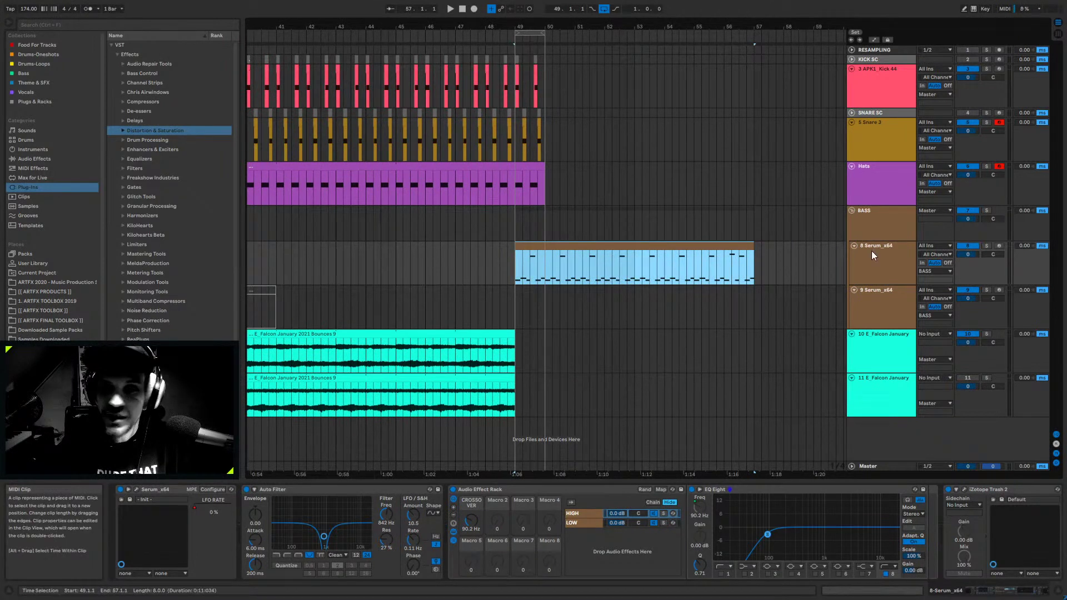
left_click(889, 255)
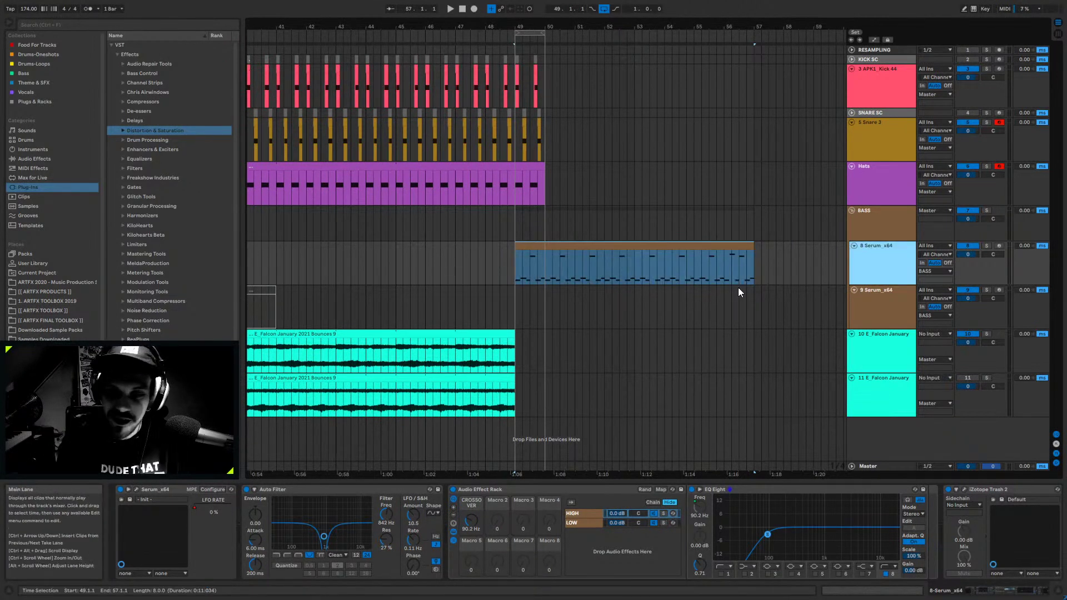
left_click(521, 271)
left_click(538, 280)
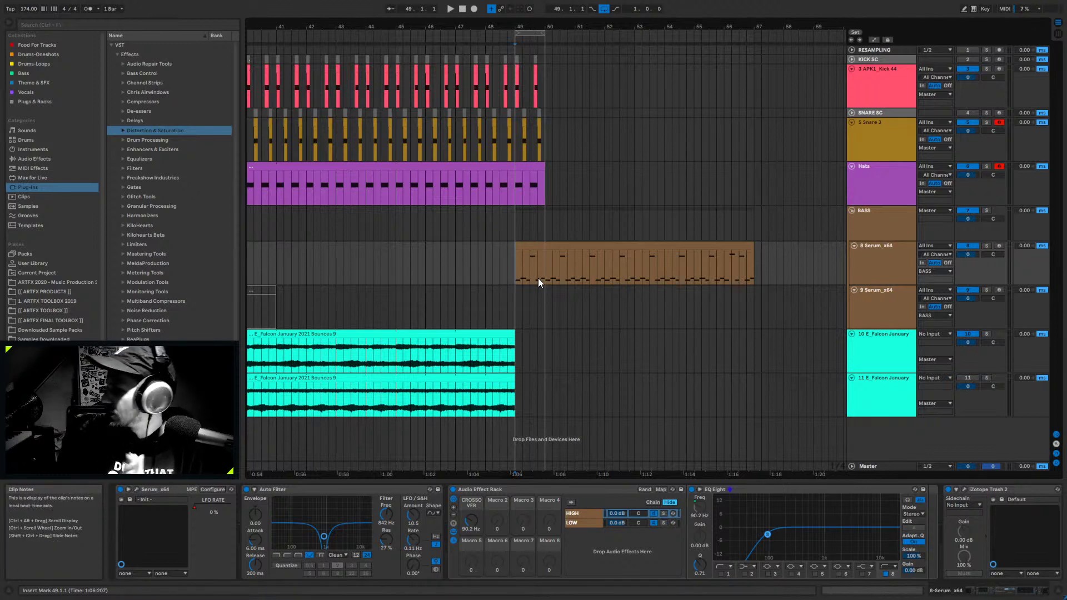
key("space")
left_click(911, 249)
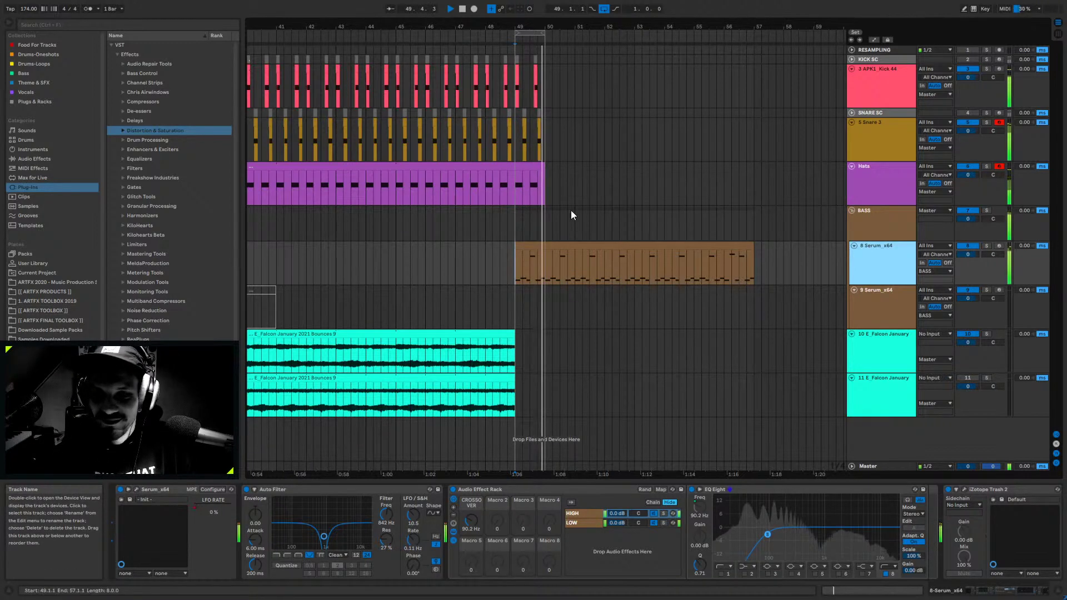
key("space")
- Repeat the kick, snare, hat and sidechain clips of bar 49 through bar 56, and loop the four bars starting at bar 49
left_click_drag(529, 22, 529, 56)
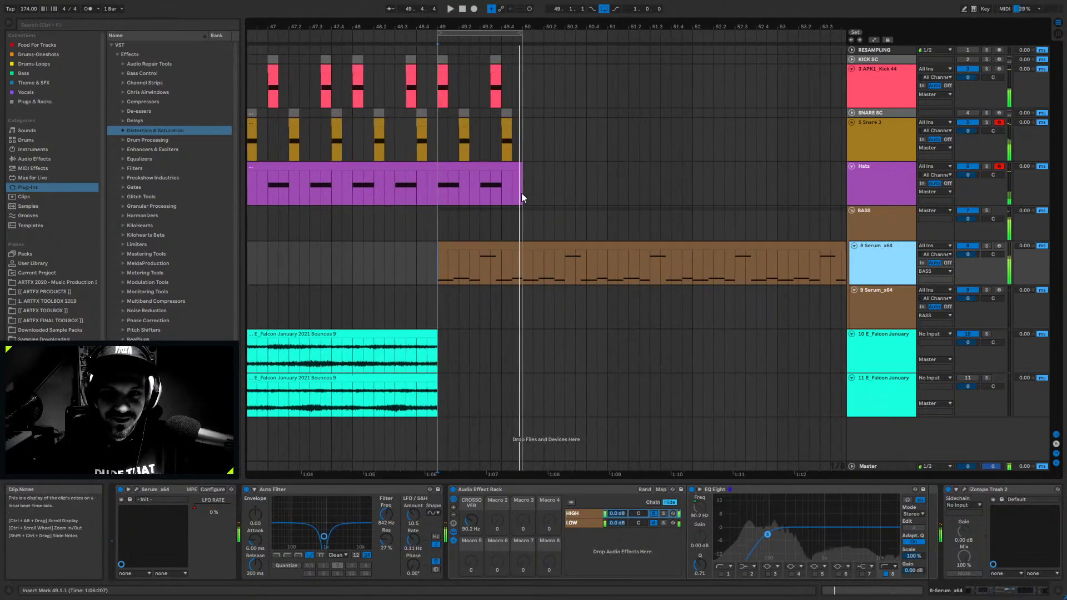
left_click_drag(521, 192, 442, 56)
key("ctrl+d")
key("ctrl+d")
key("ctrl+d")
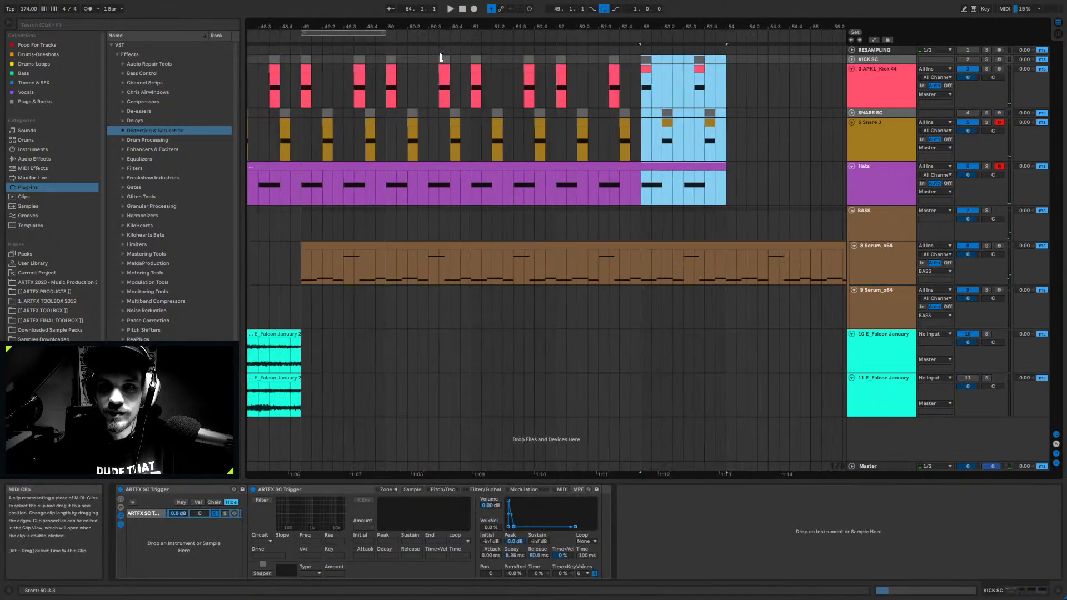
left_click_drag(574, 45, 728, 90)
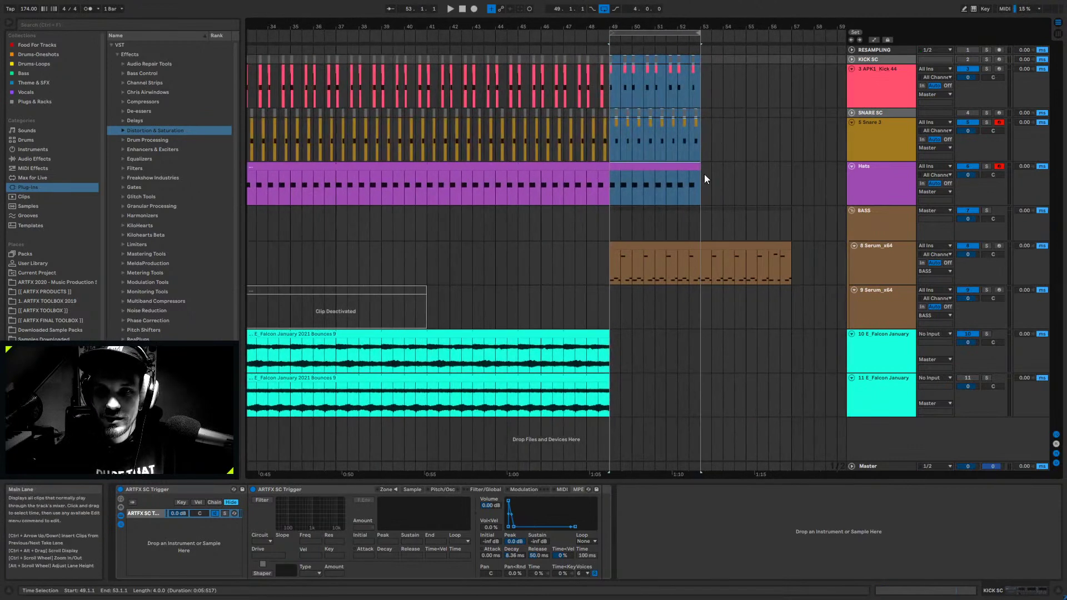
left_click_drag(704, 174, 610, 57)
key("ctrl+d")
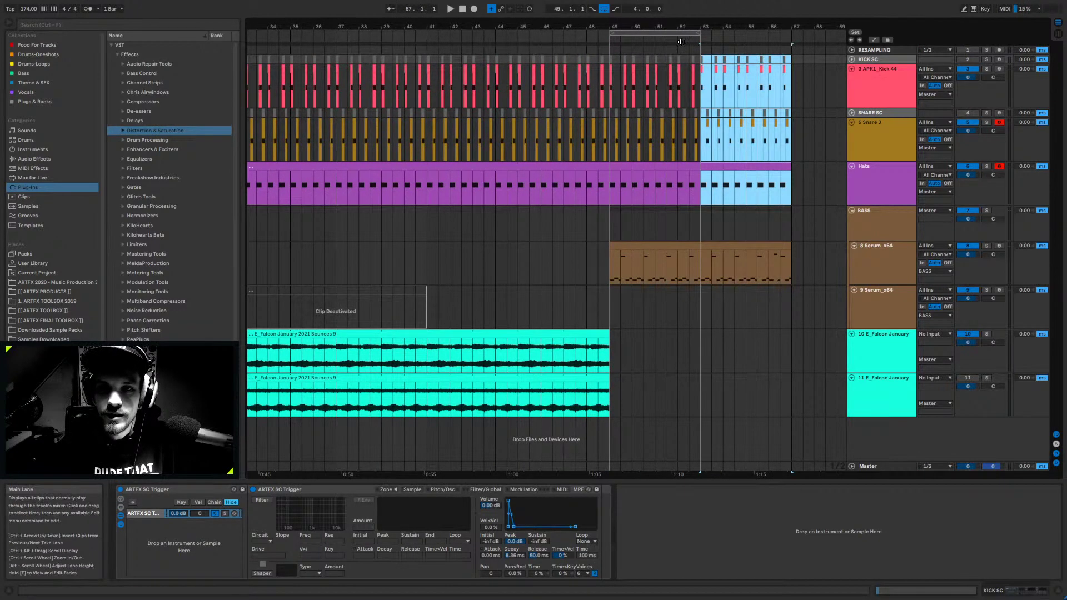
- Extend the loop to eight bars from bar 49 and insert a new MIDI track below the Hats track
left_click_drag(701, 44, 792, 45)
left_click(872, 172)
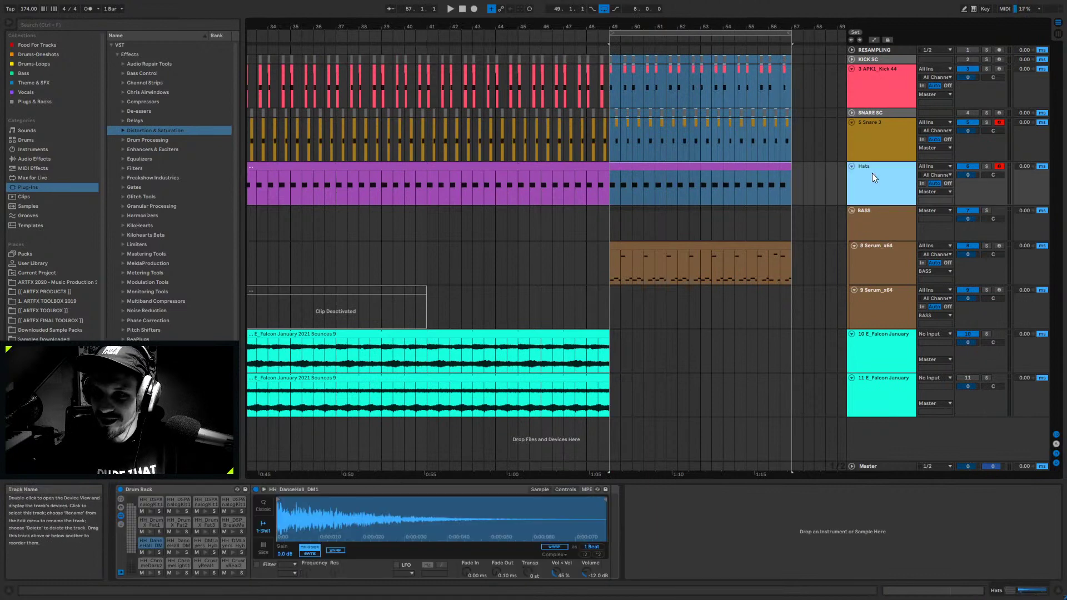
right_click(872, 173)
left_click(898, 253)
key("ctrl+shift+t")
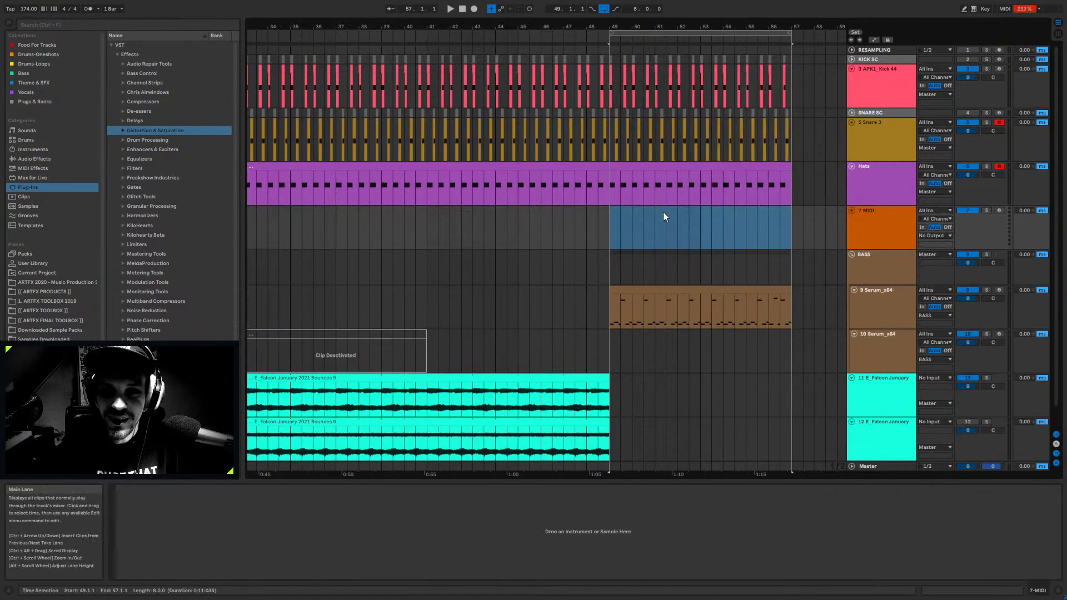
- Search Drums-Oneshots for "shaker" and open the Shaker samples folder of Urban Cookbook 2 by Goldbaby
left_click(48, 26)
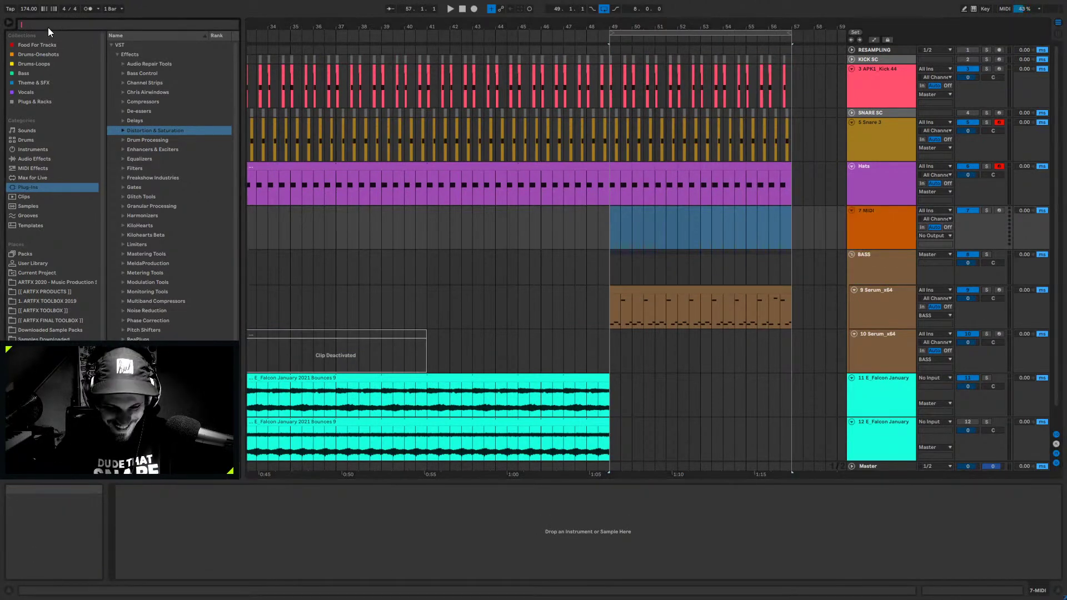
type("shaker")
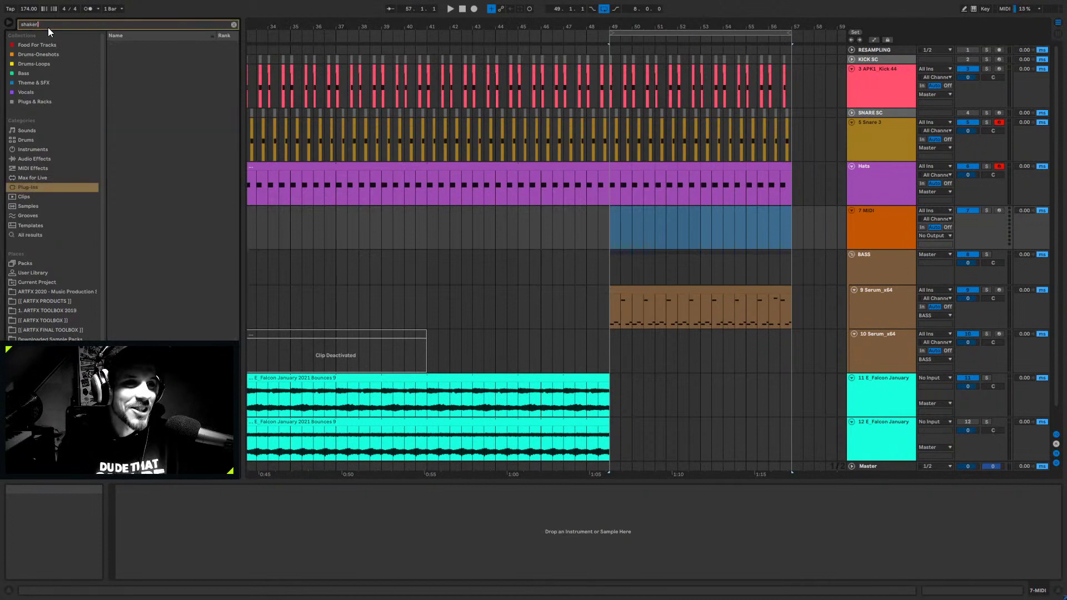
left_click(39, 54)
double_click(134, 54)
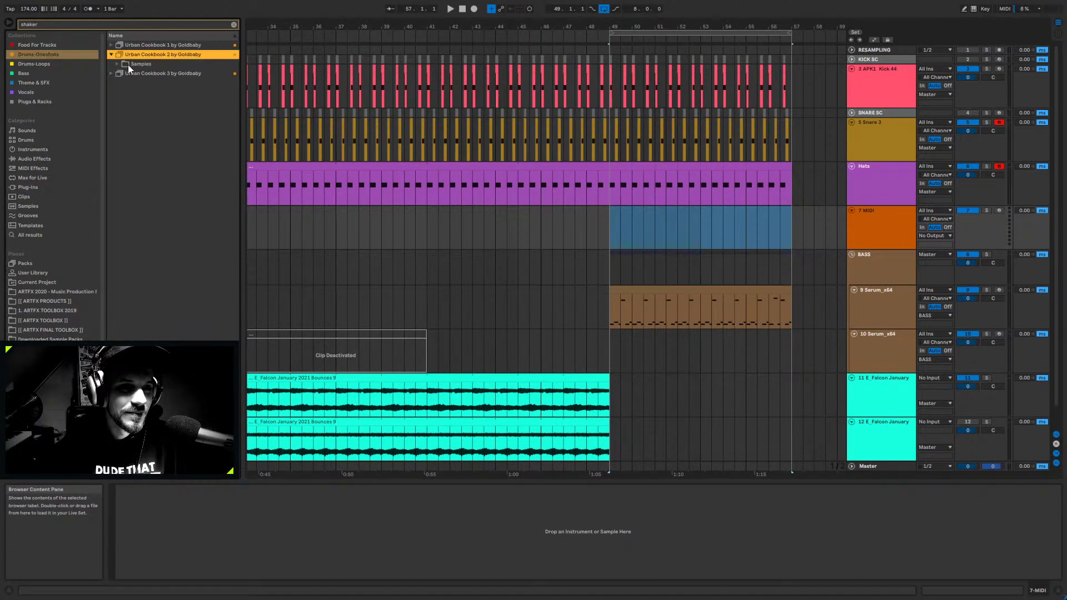
double_click(126, 65)
left_click(125, 101)
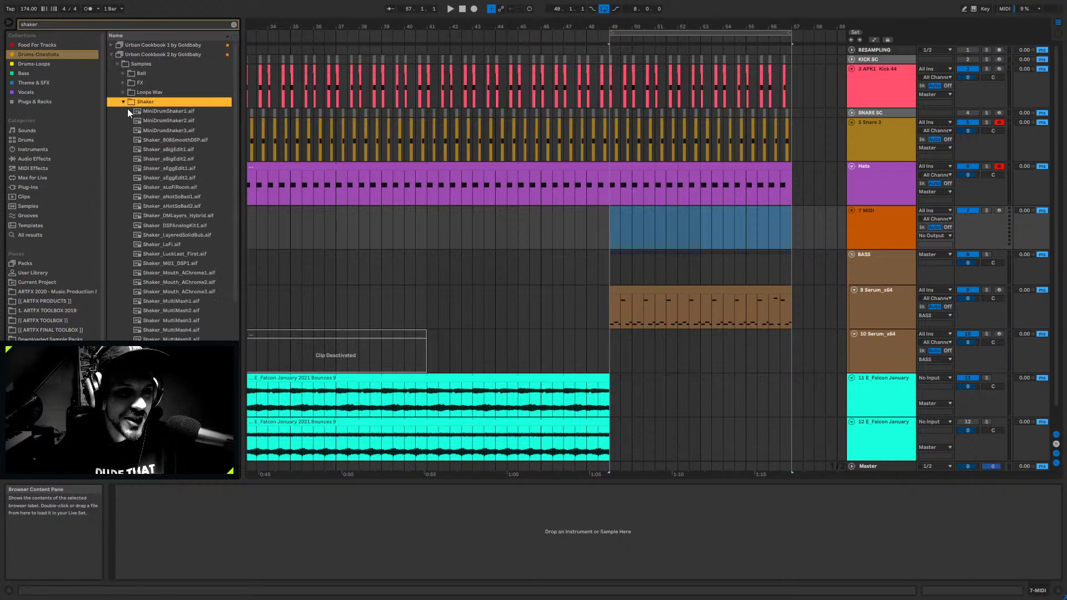
- Audition various shaker one-shots in the folder, including the Taped, MultiMash and aNotSoBad samples
left_click(188, 210)
scroll(186, 211, "down", 5)
left_click(193, 199)
scroll(189, 206, "down", 3)
left_click(184, 212)
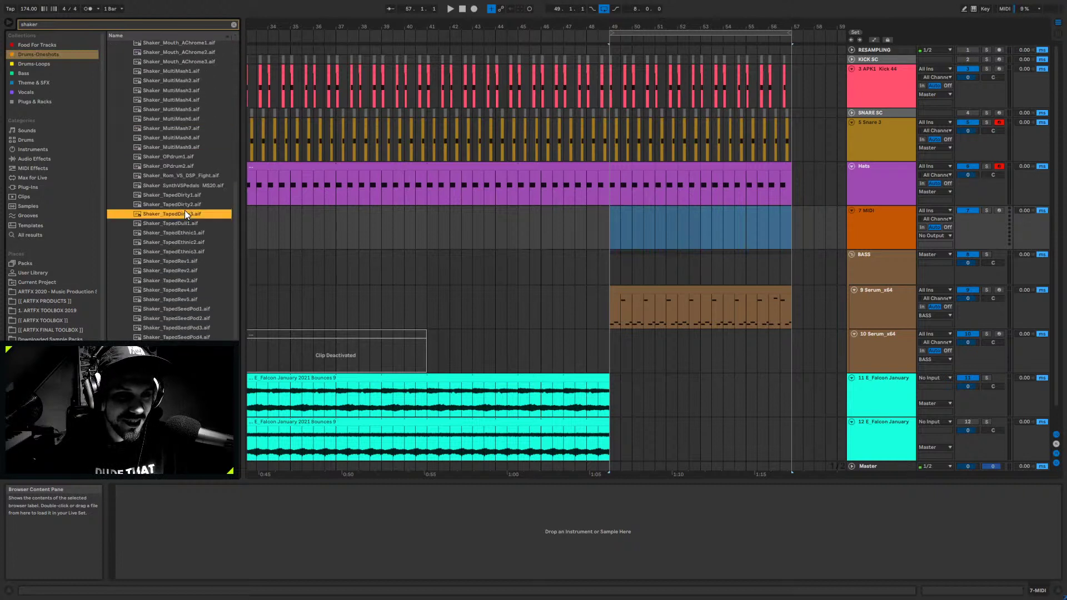
scroll(182, 213, "down", 2)
left_click(859, 231)
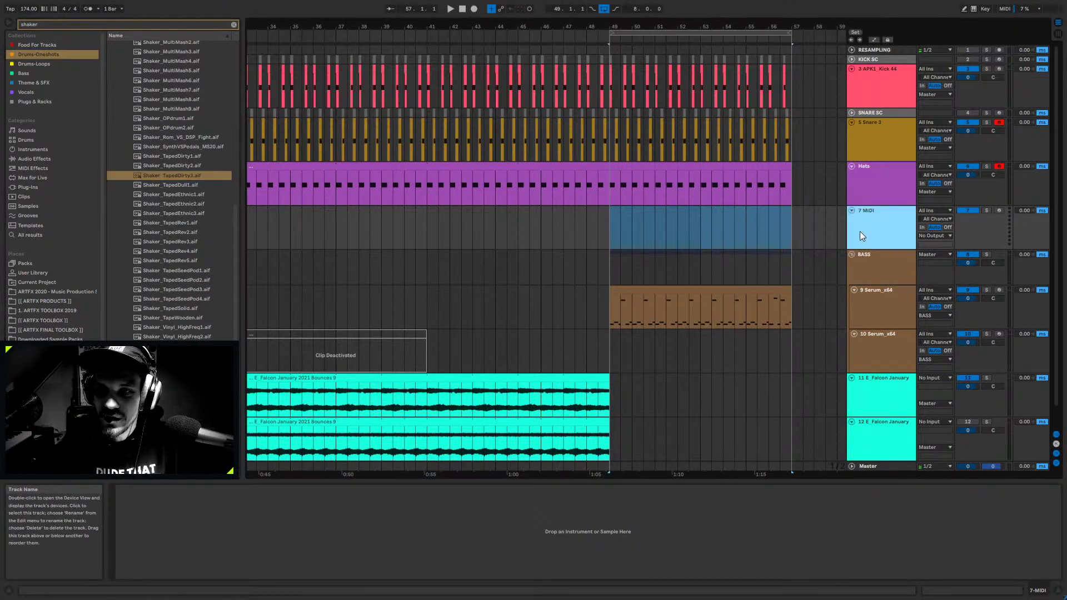
left_click(163, 261)
left_click(178, 317)
left_click(185, 280)
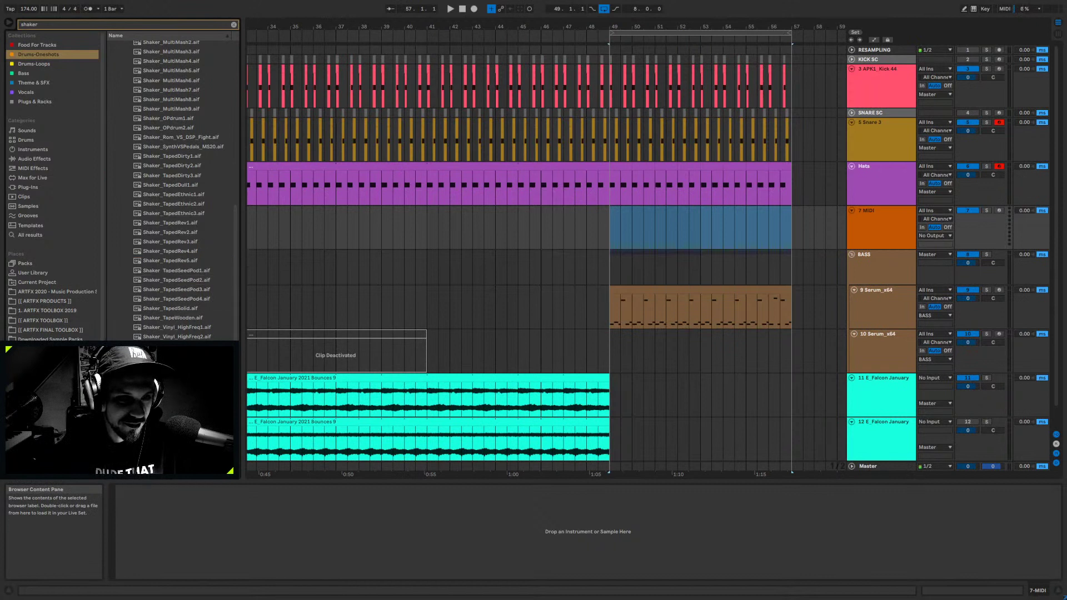
scroll(194, 305, "up", 5)
left_click(191, 211)
scroll(190, 234, "up", 2)
left_click(188, 233)
scroll(185, 233, "up", 2)
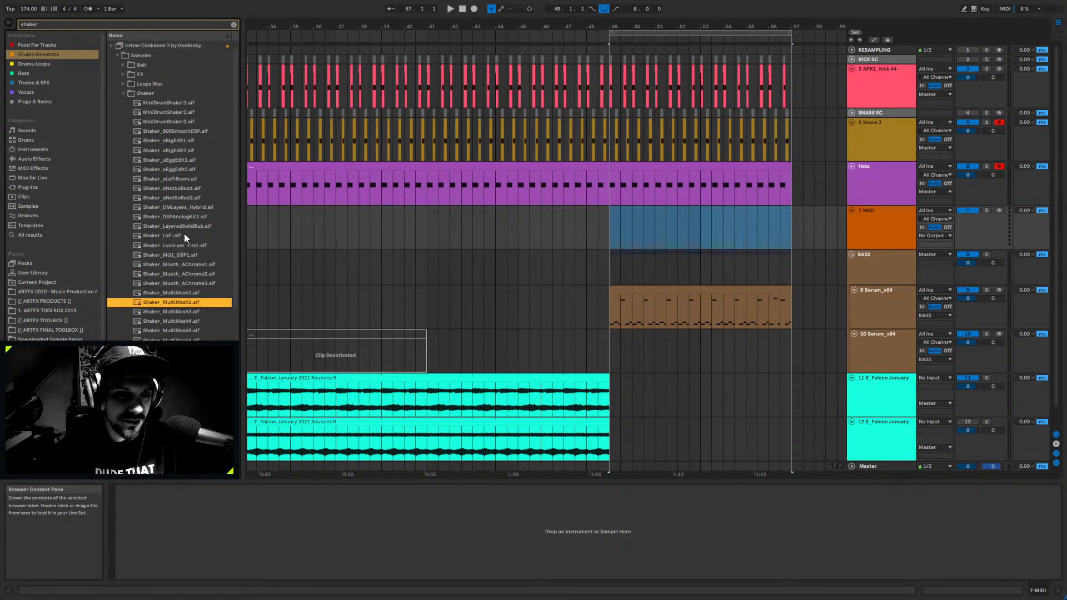
left_click(178, 204)
key("Up")
key("Up")
key("Up")
left_click(182, 198)
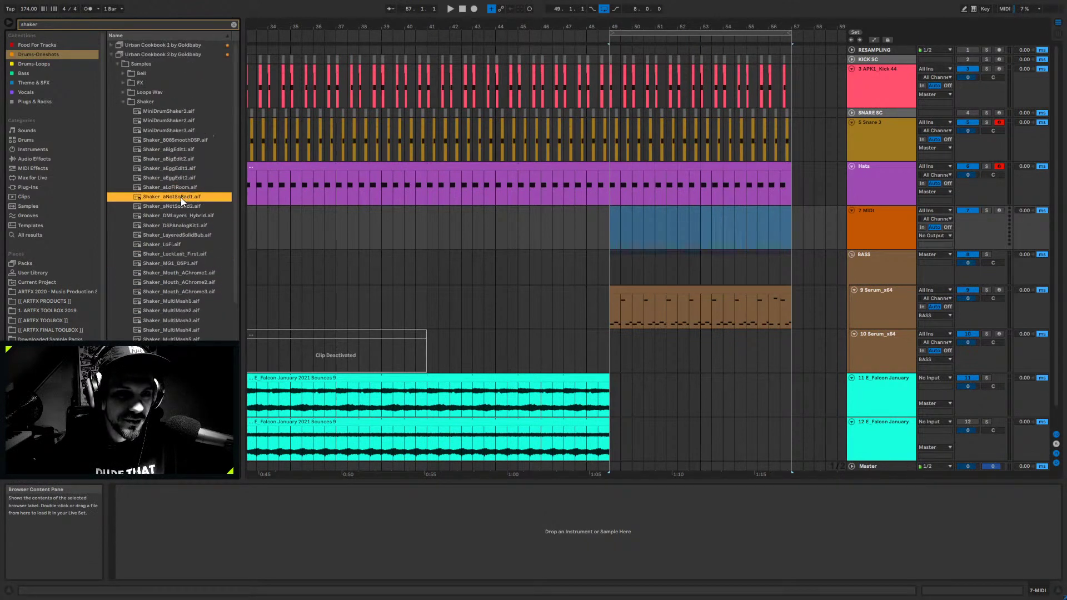
- Load the Shaker_aNotSoBad2.aif sample as an instrument on the new MIDI track
left_click(178, 205)
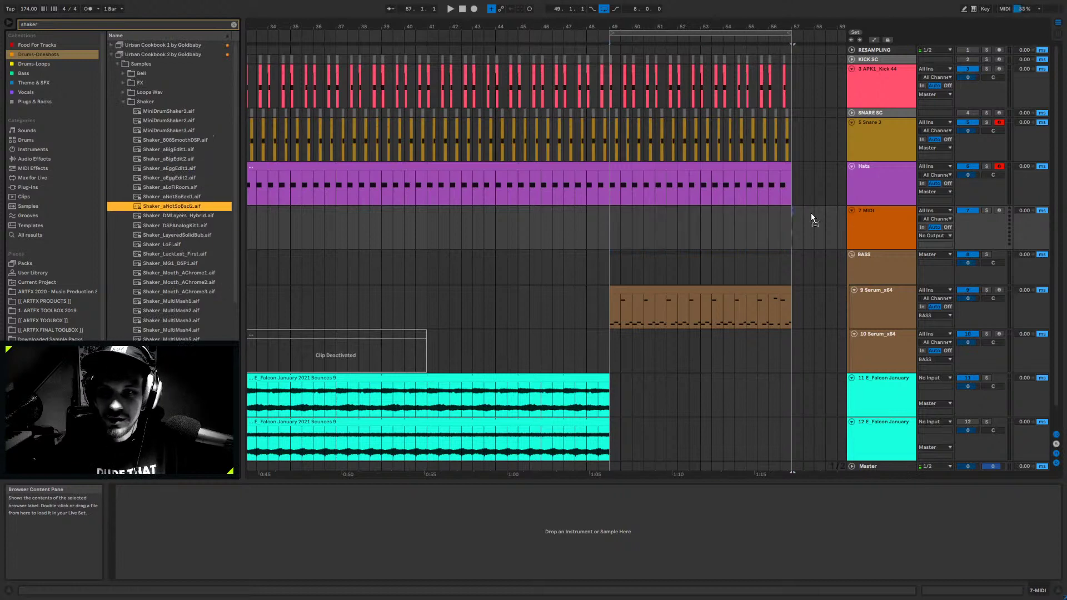
scroll(811, 218, "right", 1)
left_click_drag(182, 202, 736, 527)
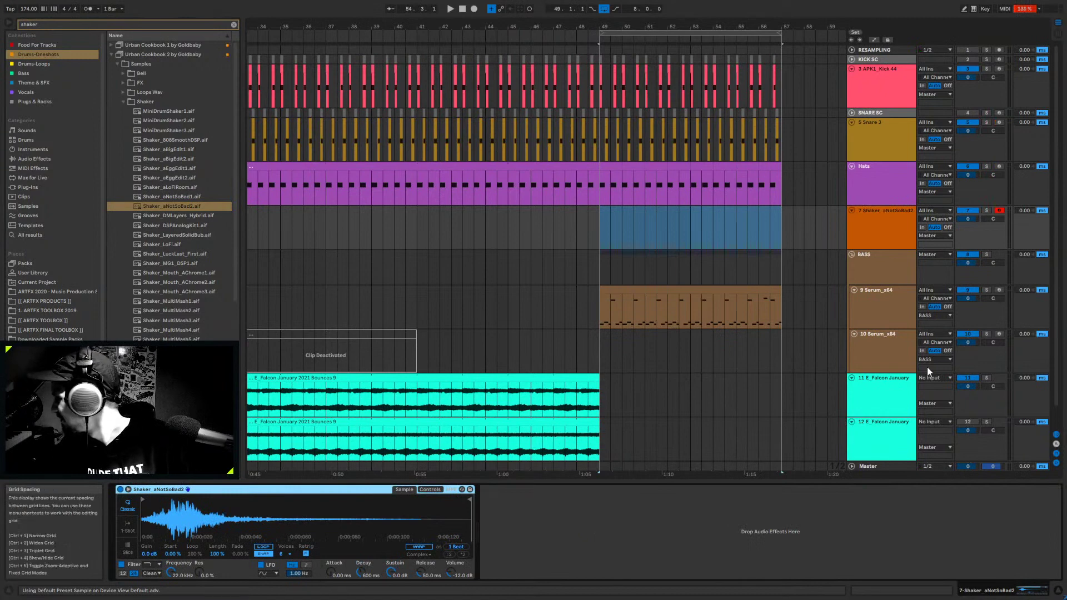
- Create a one-bar clip at bar 49 on the shaker track with eighth-note C3 notes at 1.1.3 and 1.2.3
left_click_drag(611, 226, 631, 228)
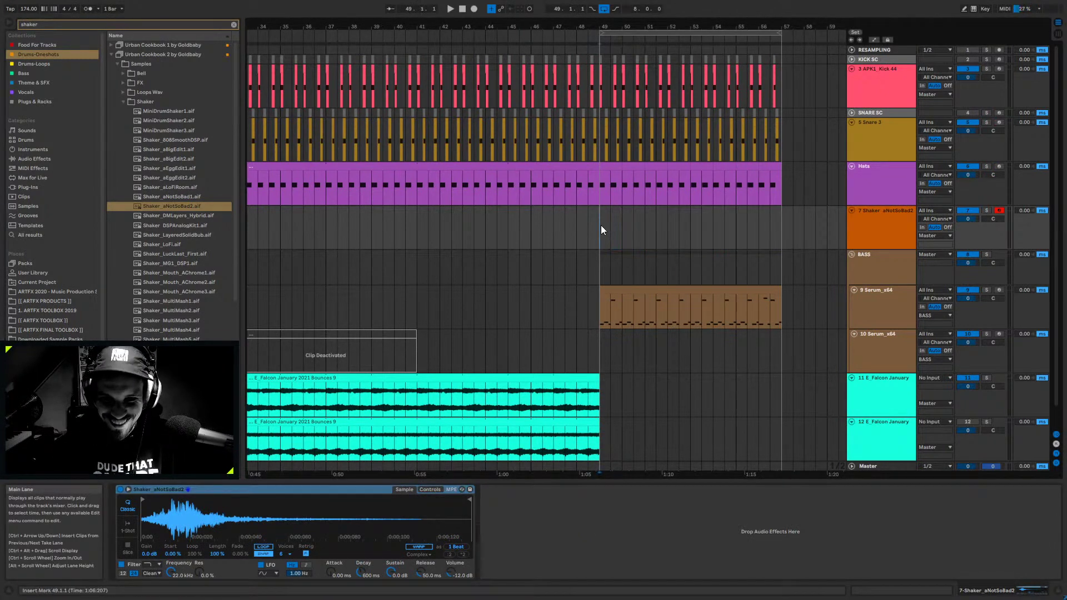
double_click(621, 228)
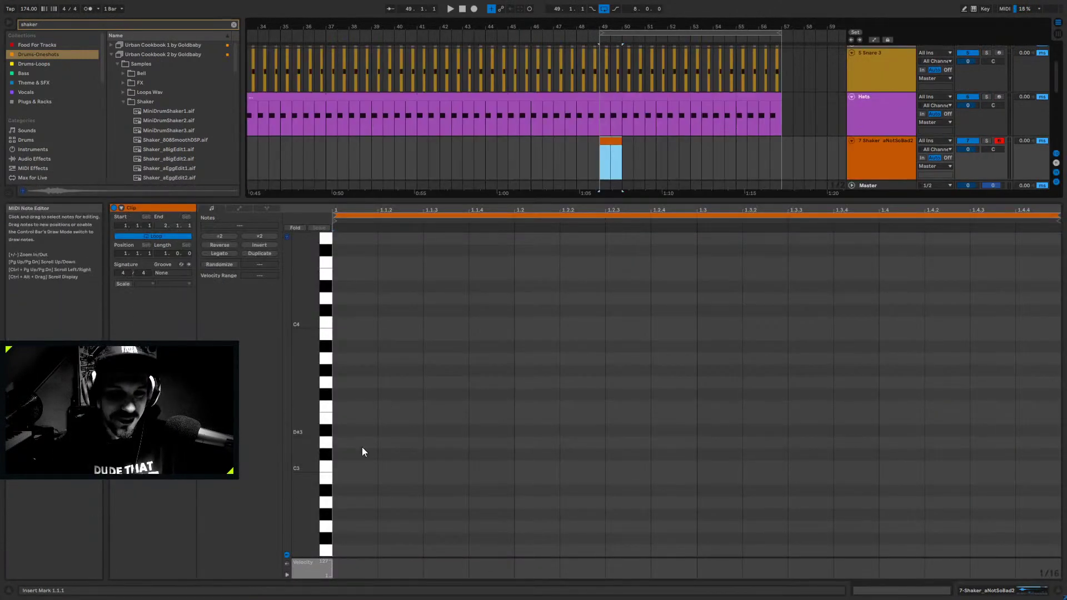
double_click(426, 469)
left_click_drag(469, 466, 515, 466)
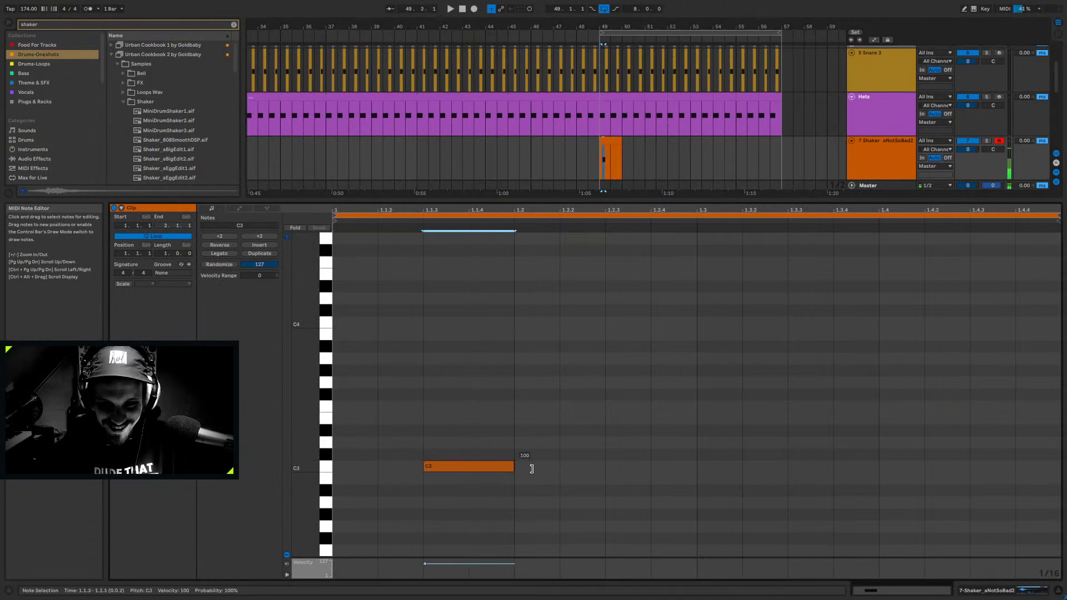
double_click(613, 467)
left_click_drag(649, 467, 695, 466)
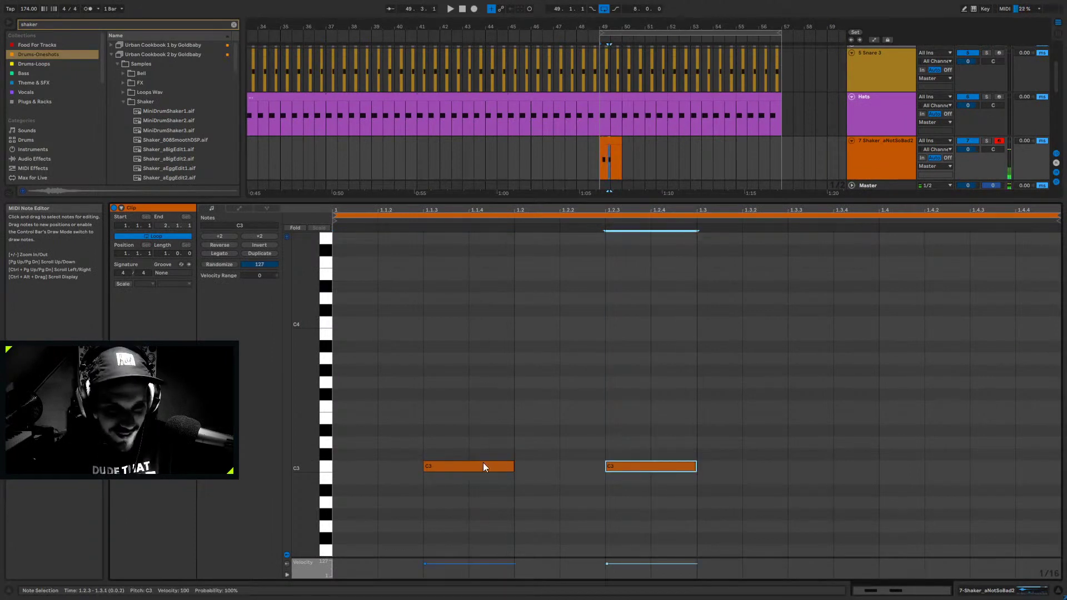
- Rework the shaker notes into C3 sixteenths at 1.1.2, 1.1.4, 1.2.2 and 1.2.4, duplicate them over beats 3 and 4, and audition the pattern
left_click(451, 469)
key("Left")
key("Left")
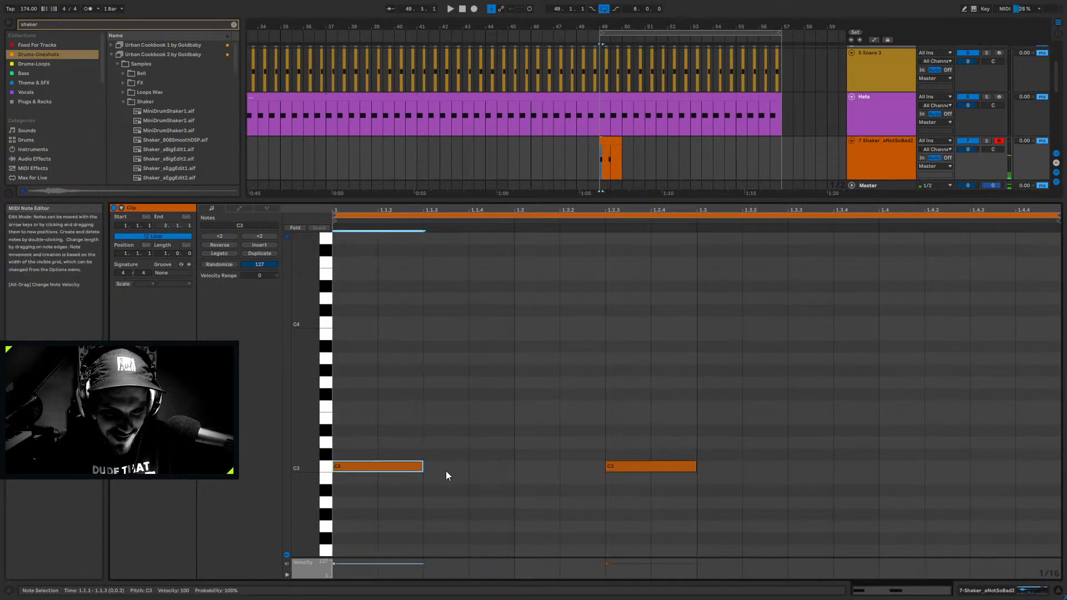
mouse_move(421, 466)
left_mouse_down()
mouse_move(369, 472)
mouse_move(405, 469)
left_mouse_up()
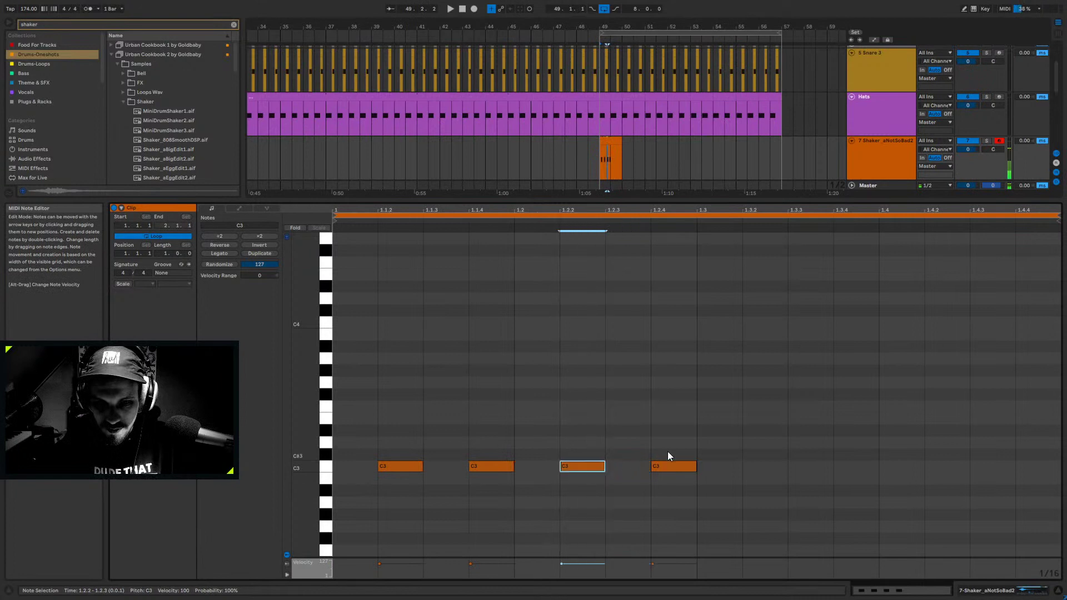
left_click_drag(676, 446, 353, 484)
key("ctrl+d")
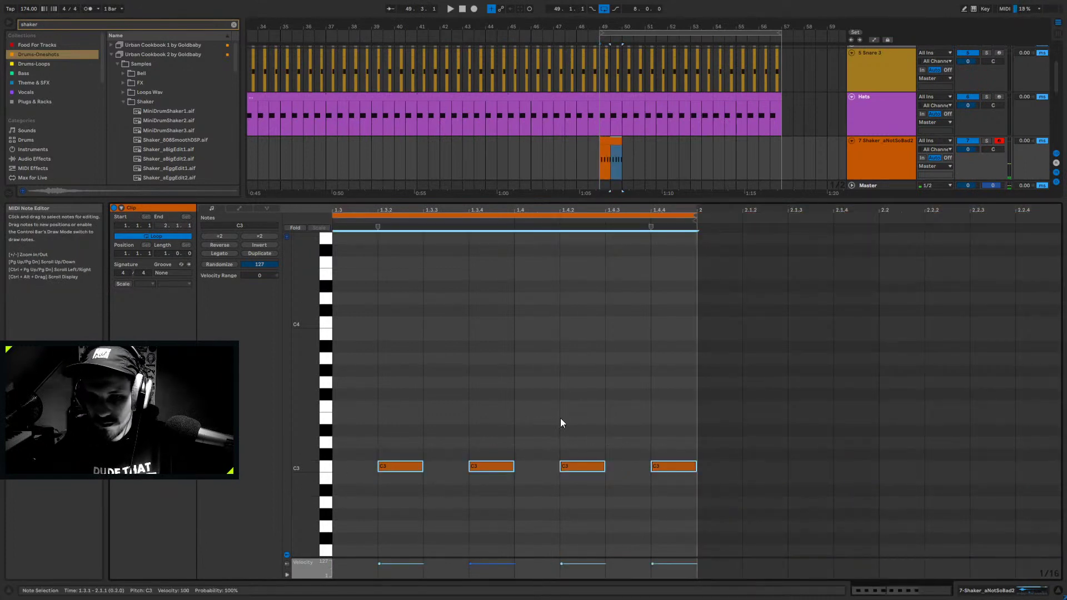
key("space")
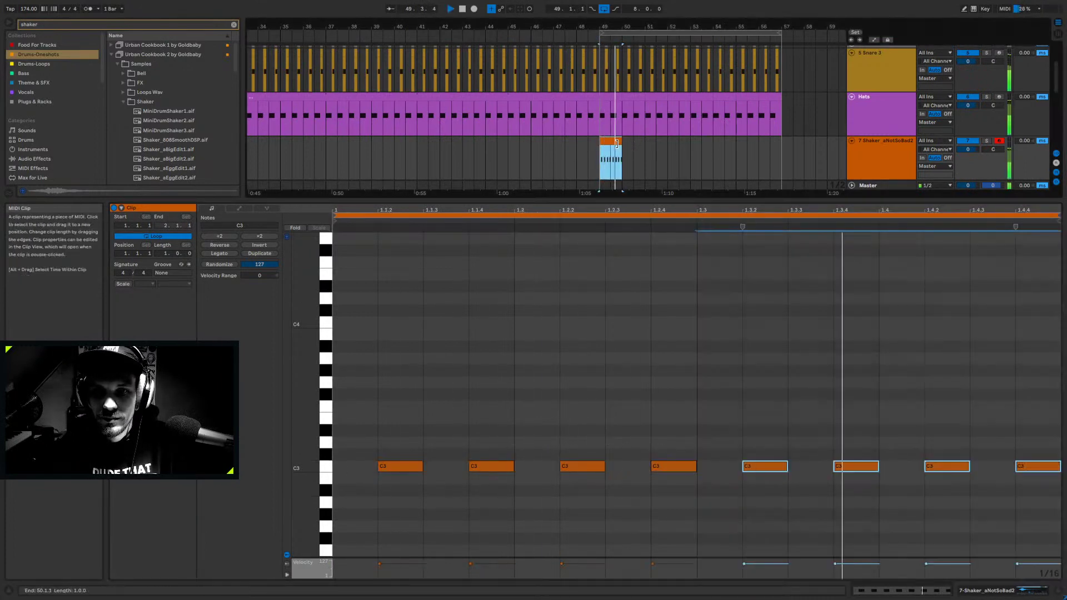
- Consolidate the Hats clips of bars 49 through 56 into one eight-bar clip
left_click(634, 109)
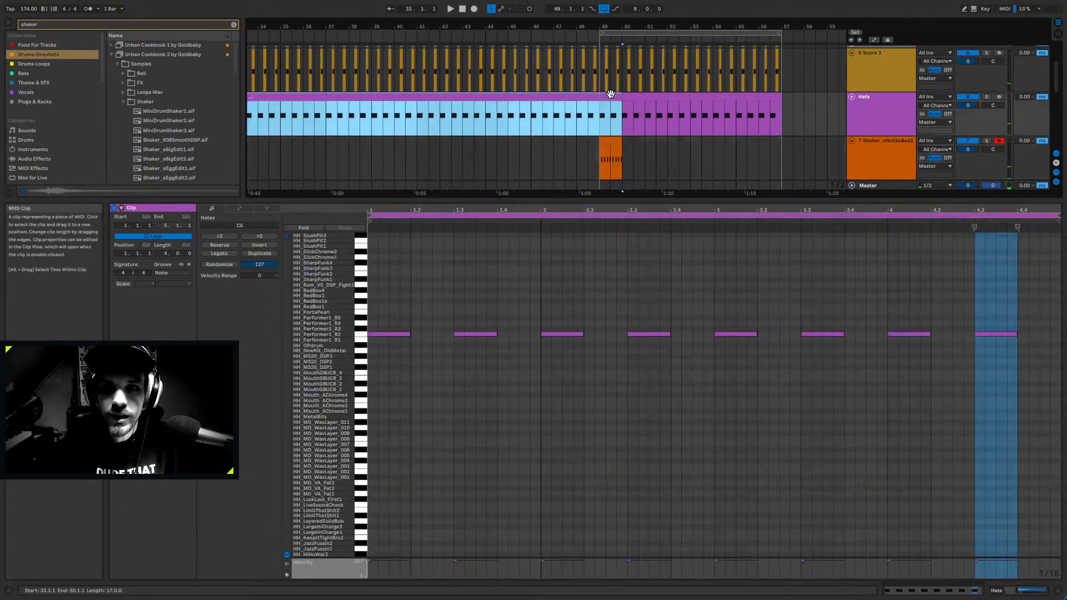
left_click_drag(622, 105, 763, 102)
left_click(763, 106, "shift")
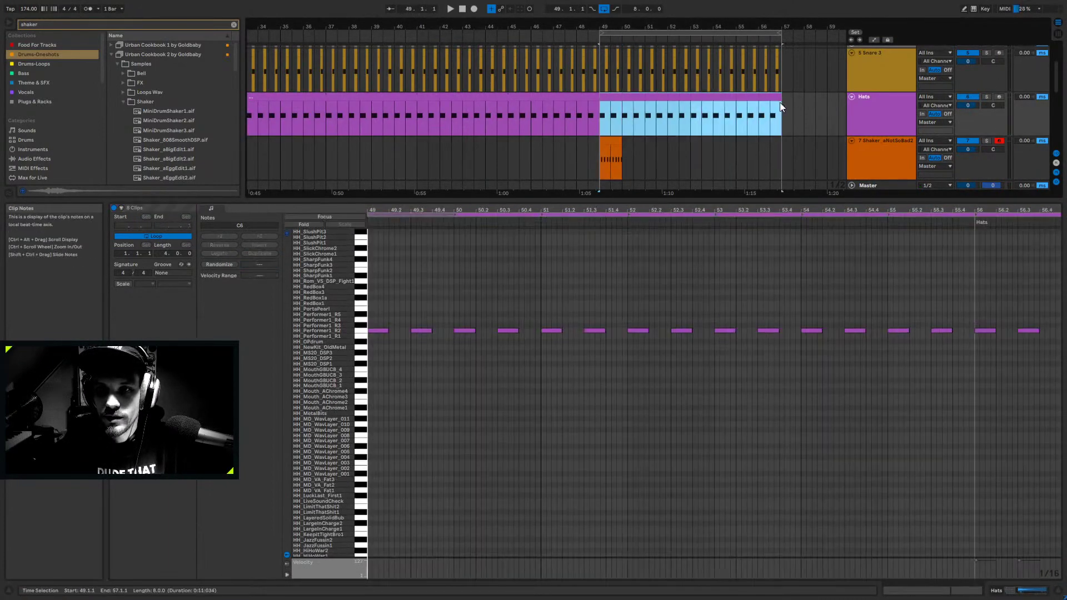
left_click(679, 261)
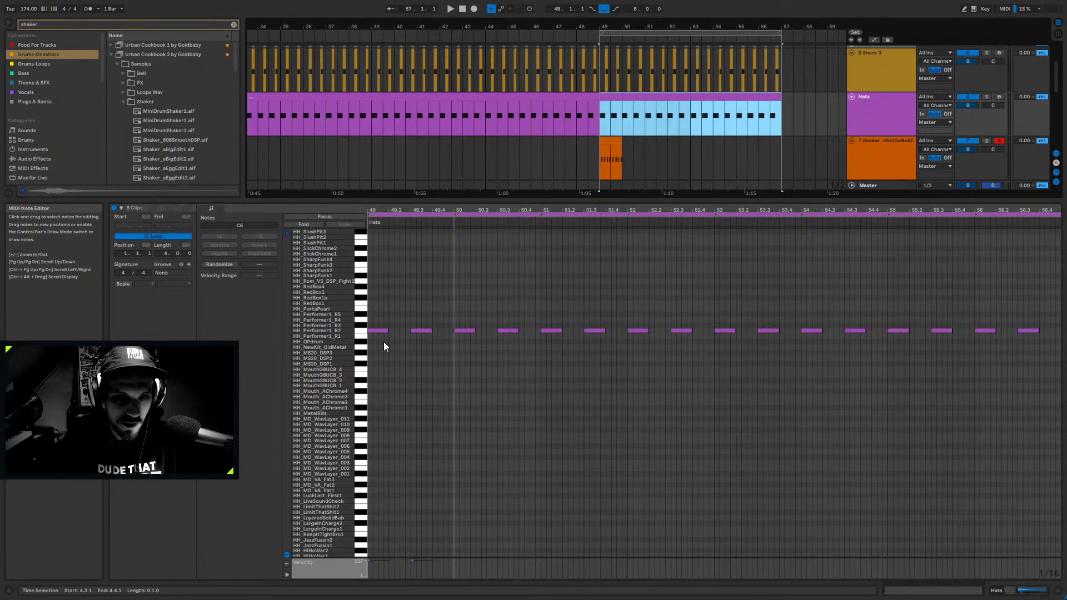
key("ctrl+j")
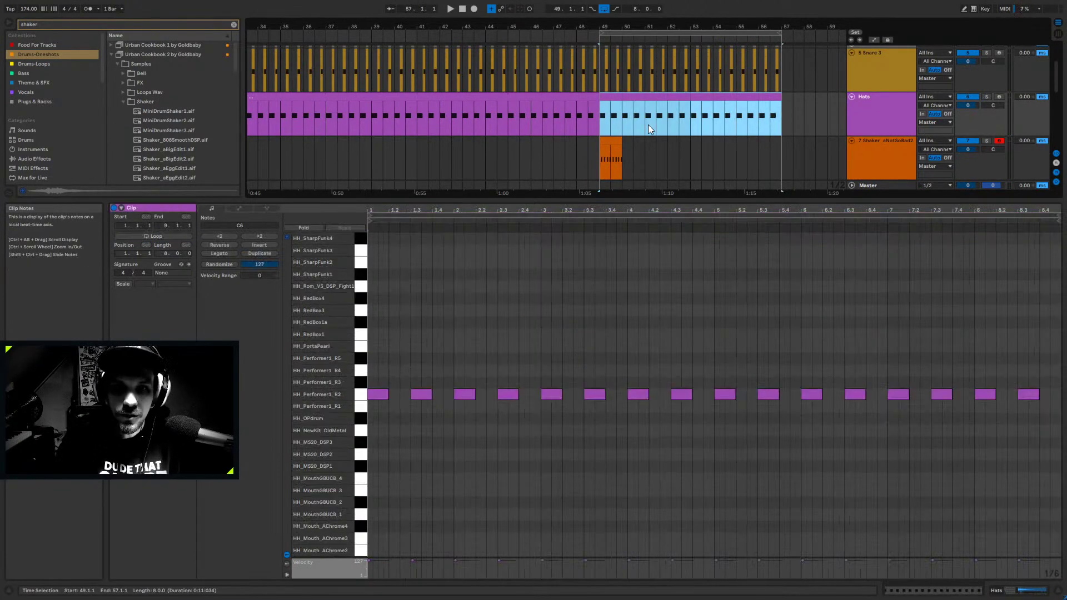
- Add HH_SharpFunk2 notes on beats 2 and 4 of the consolidated Hats clip's first bar
scroll(397, 428, "up", 2)
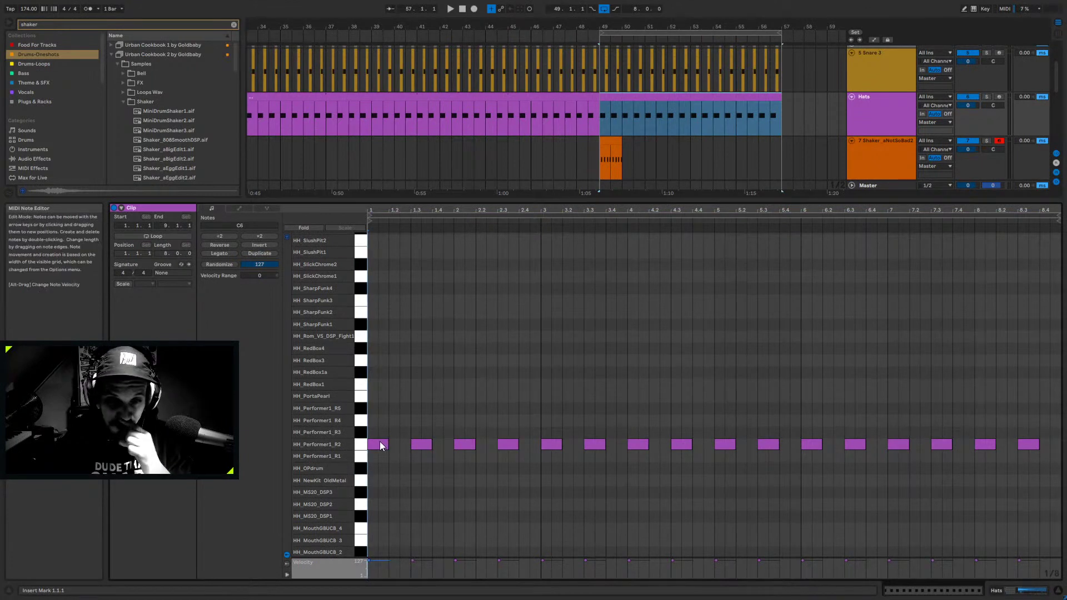
left_click(379, 443)
left_click_drag(381, 442, 396, 293)
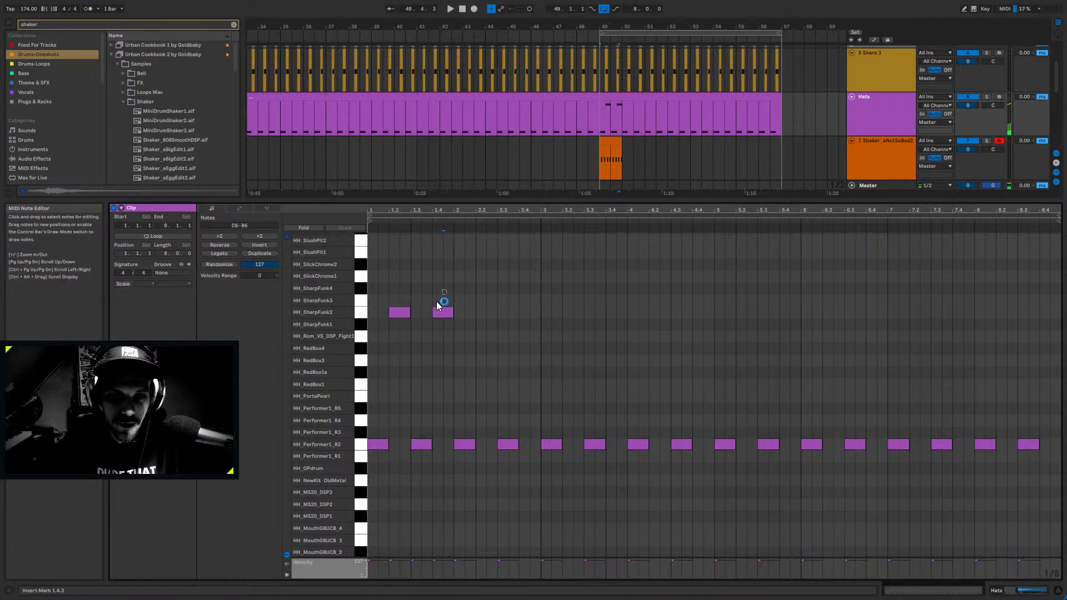
- Try duplicating the two HH_SharpFunk2 notes along the Hats clip, and undo the duplicates
left_click_drag(454, 291, 362, 333)
key("ctrl+d")
key("ctrl+d")
key("ctrl+d")
key("ctrl+z")
key("ctrl+z")
key("ctrl+z")
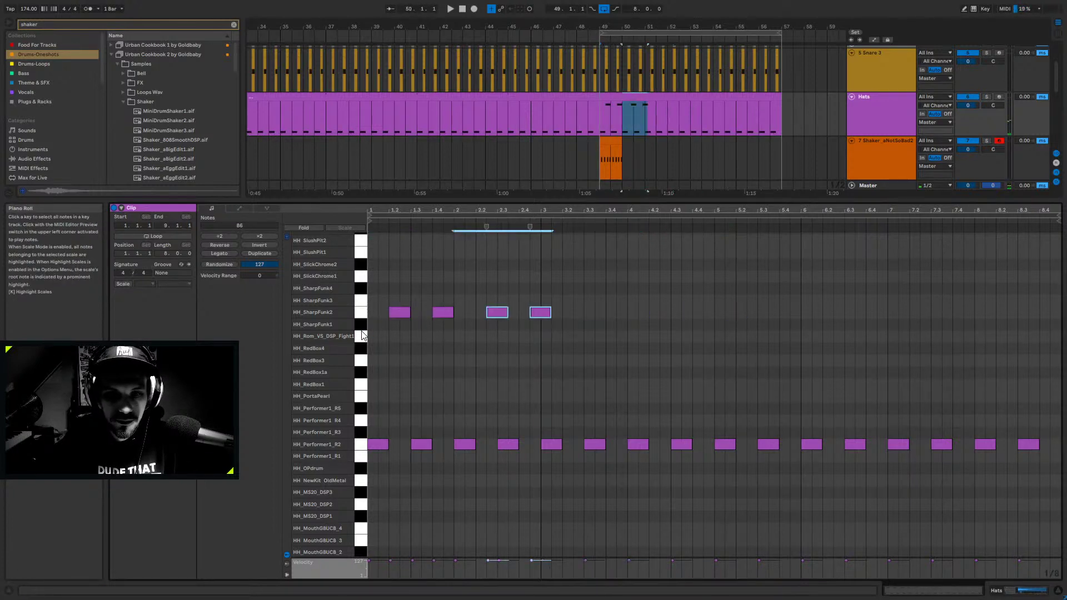
- Duplicate the first bar of HH_SharpFunk2 notes through all eight bars of the Hats clip
left_click(451, 289)
left_click_drag(451, 289, 369, 328)
key("ctrl+d")
key("ctrl+d")
key("ctrl+d")
key("ctrl+d")
key("ctrl+d")
key("ctrl+d")
key("ctrl+d")
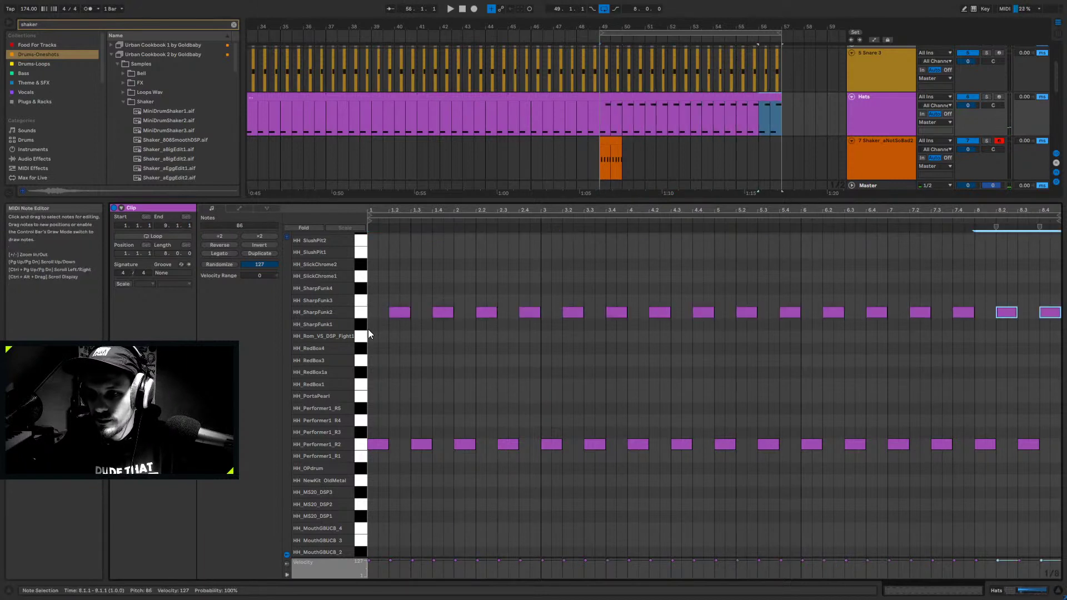
- Audition the HH_SharpFunk2 notes with the drums, deactivate the shaker clip, and reopen the eight-bar Hats clip
key("space")
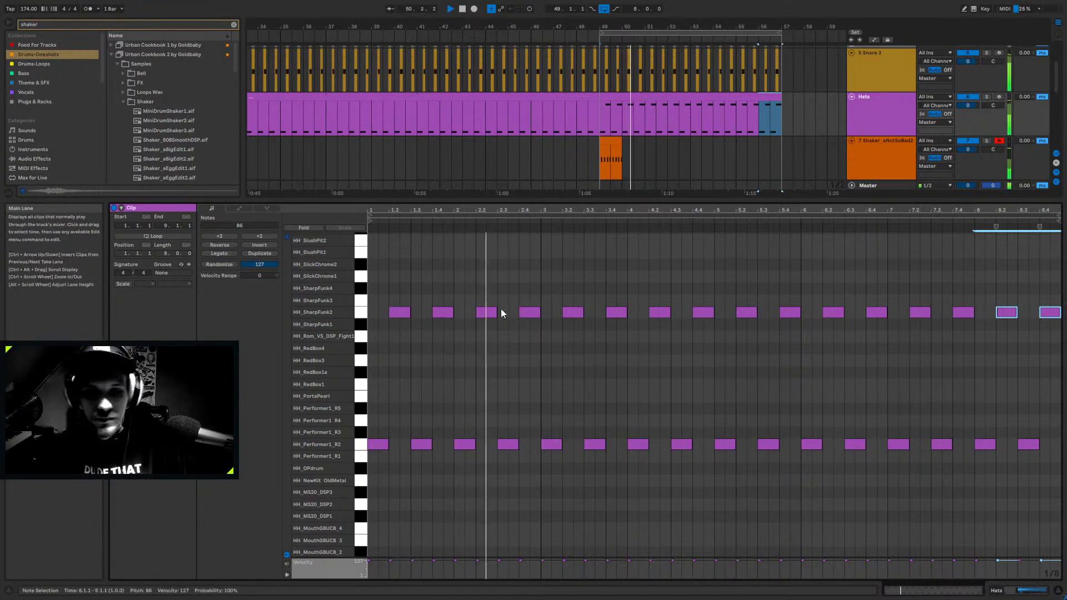
key("space")
left_click(362, 313)
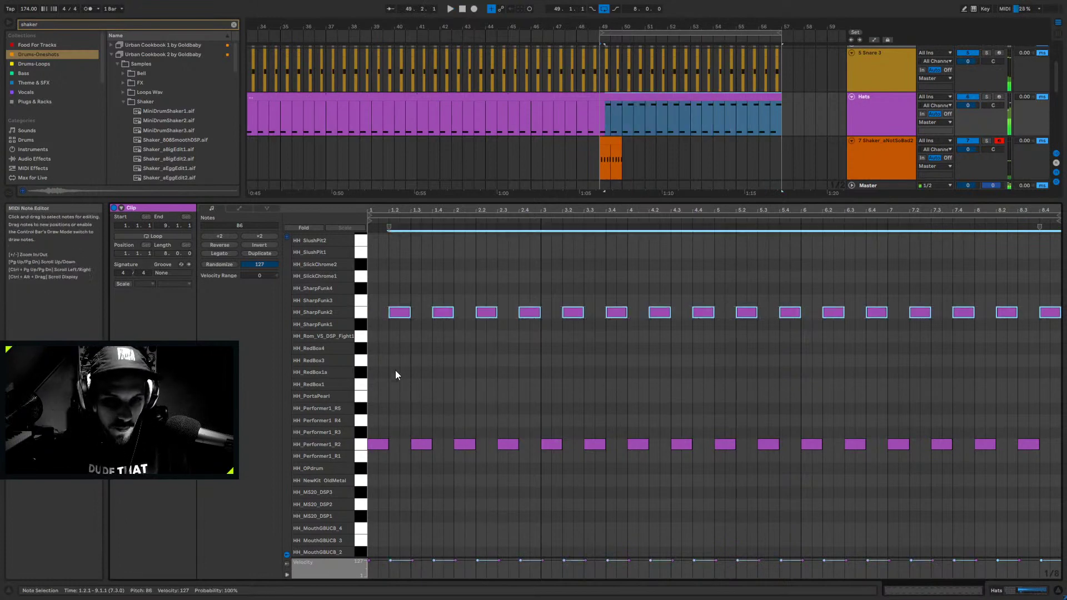
left_click(613, 137)
left_click(618, 99)
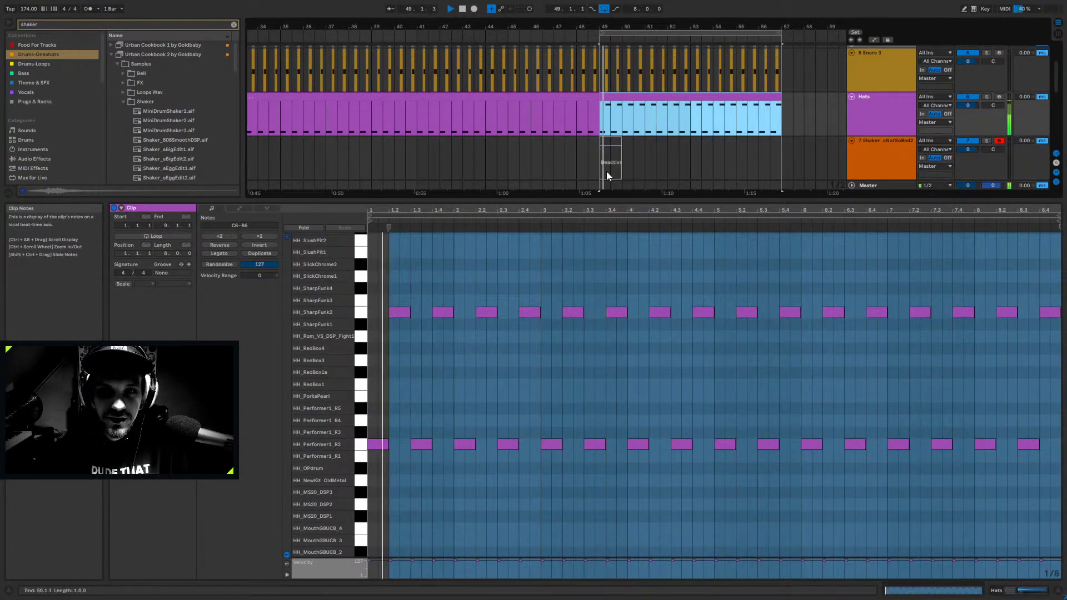
- Delete all HH_SharpFunk2 notes from the Hats clip and shorten its loop range to the first two bars
left_click(405, 314)
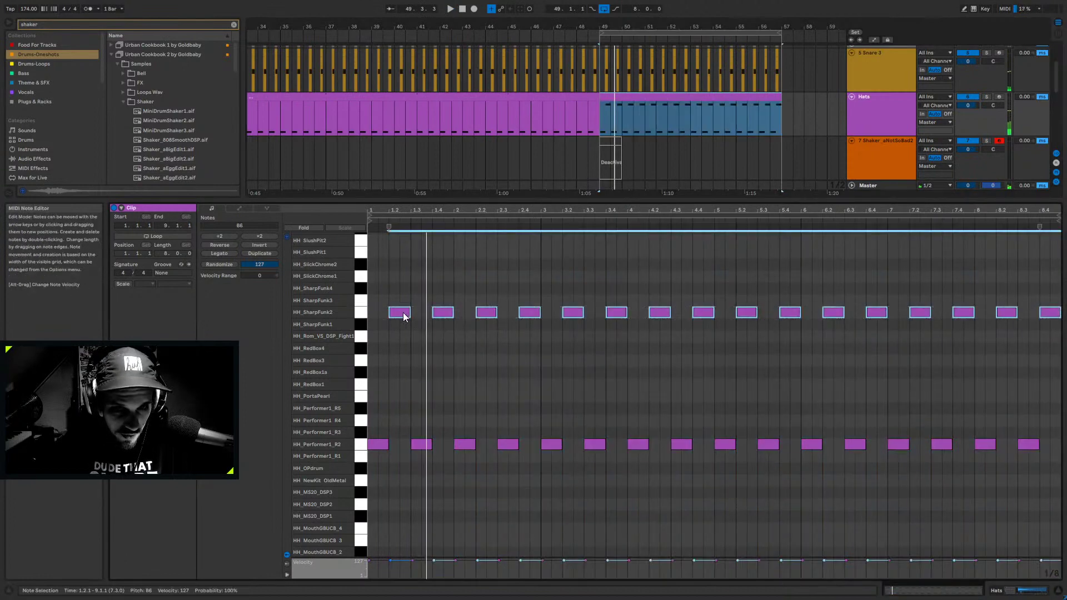
key("Delete")
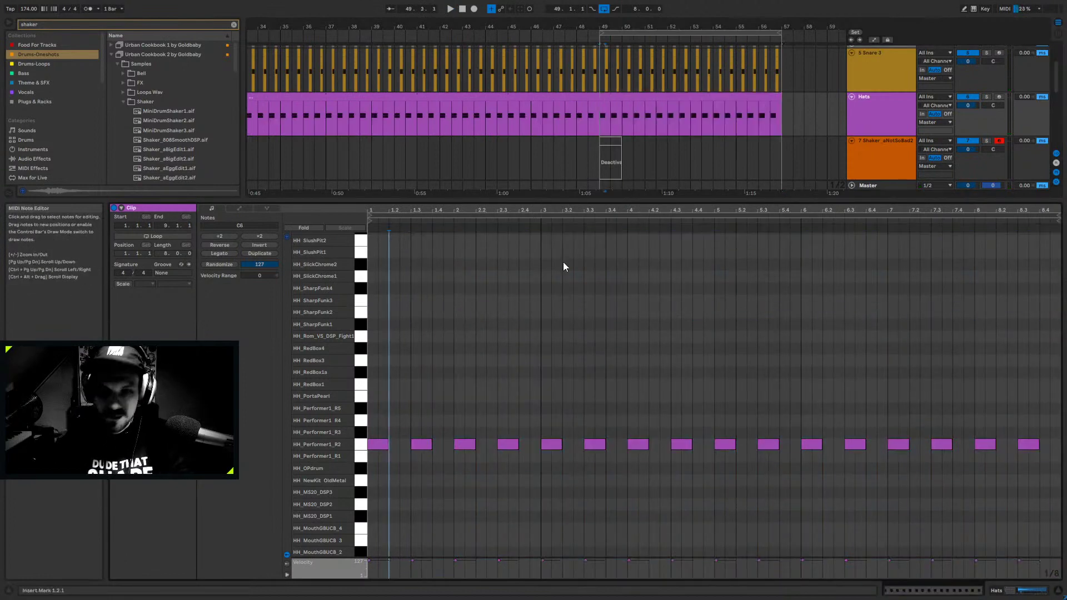
left_click(1048, 215)
left_click_drag(1048, 215, 596, 245)
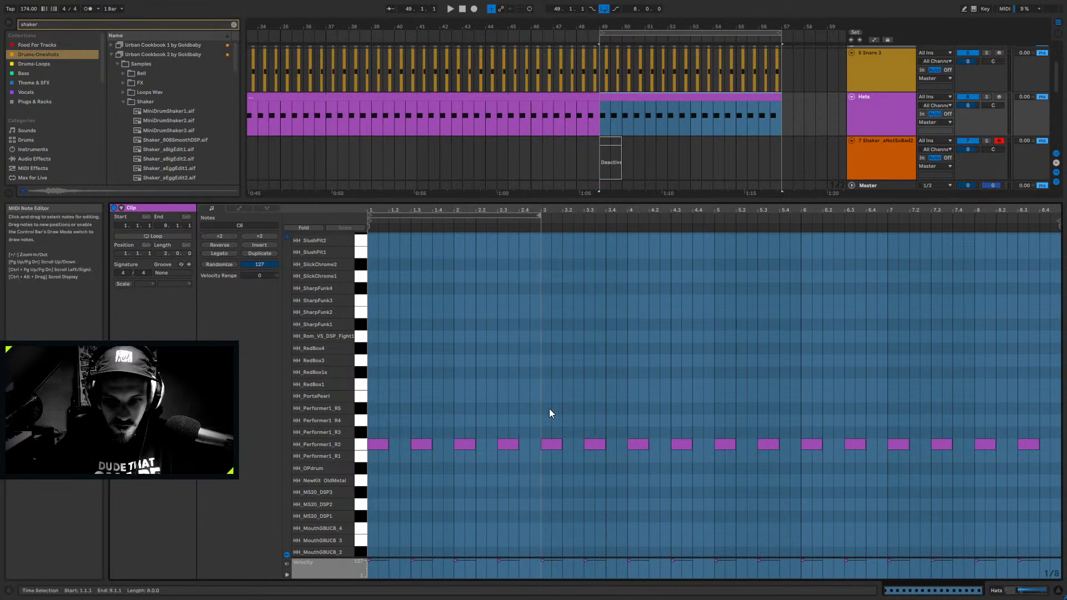
- Delete the HH_Performer1_R2 notes after bar two of the Hats clip and copy the remaining four onto offbeats at HH_Performer1_R5
left_click_drag(549, 414, 1020, 490)
key("Delete")
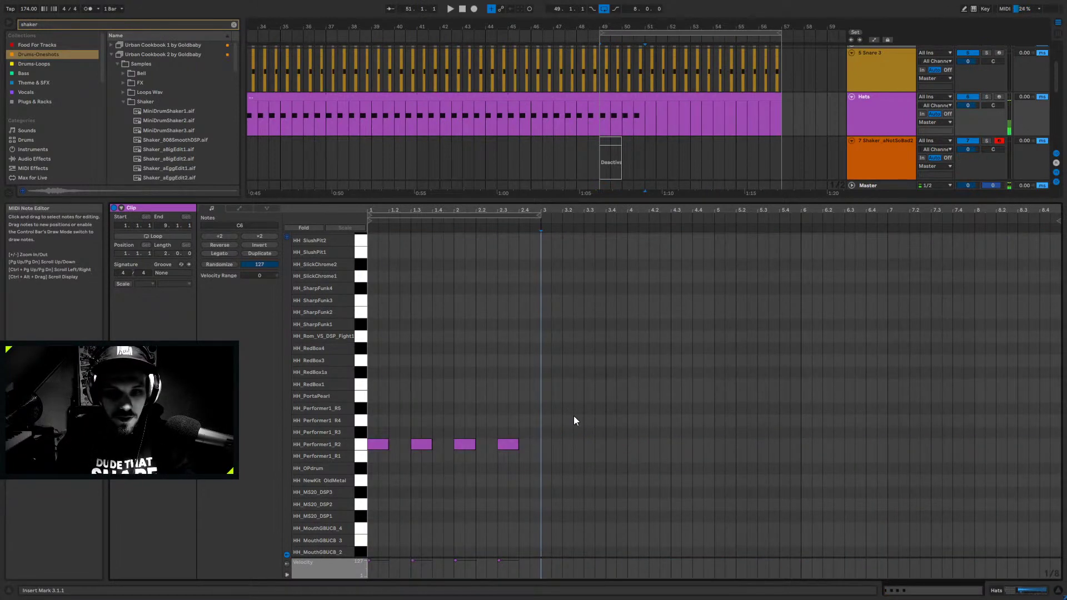
left_click_drag(510, 425, 395, 414)
key("space")
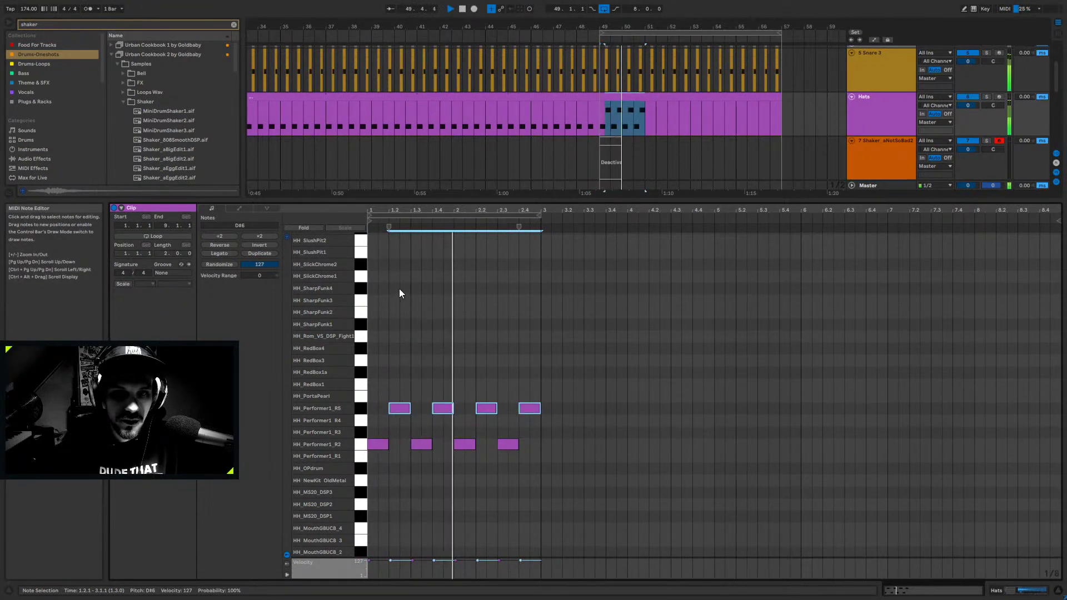
- Duplicate the two-bar hat pattern across the Hats track from bar 49 to bar 57
left_click_drag(643, 124, 595, 124)
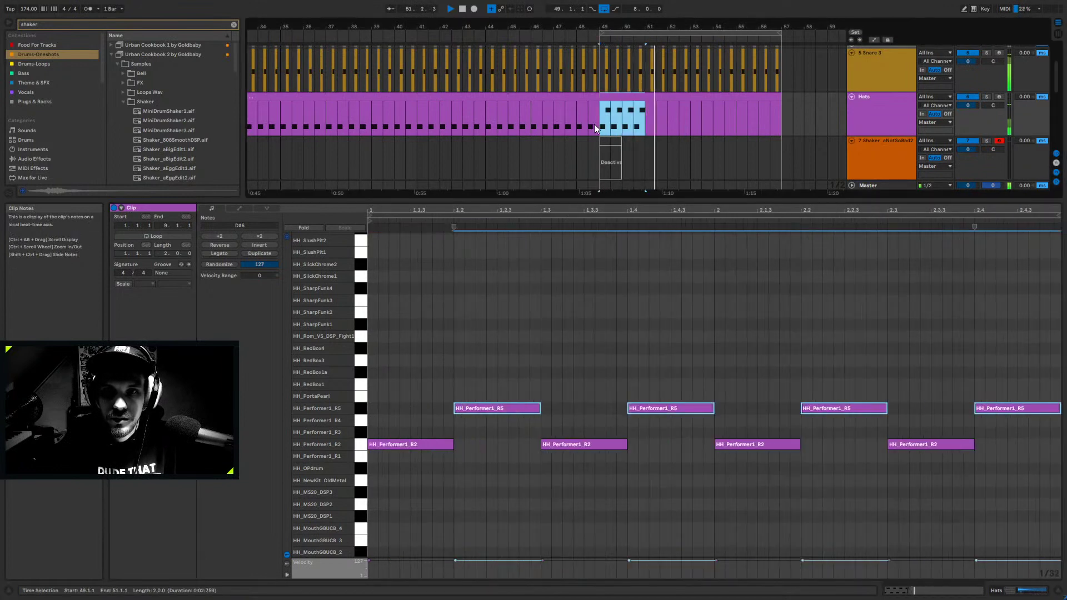
key("shift+Right")
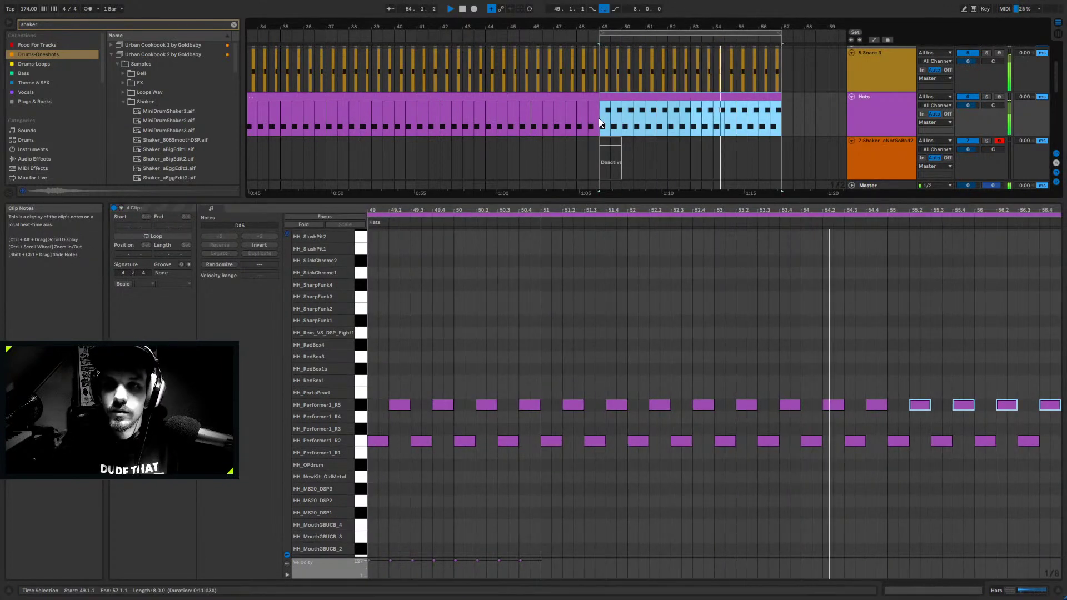
key("shift+Tab")
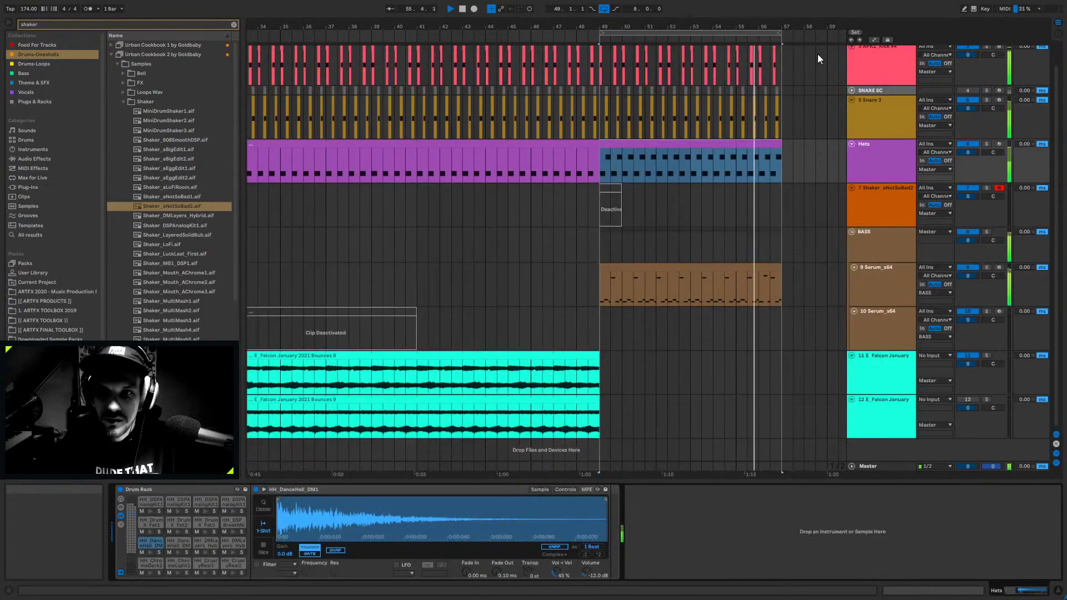
left_click_drag(779, 166, 736, 167)
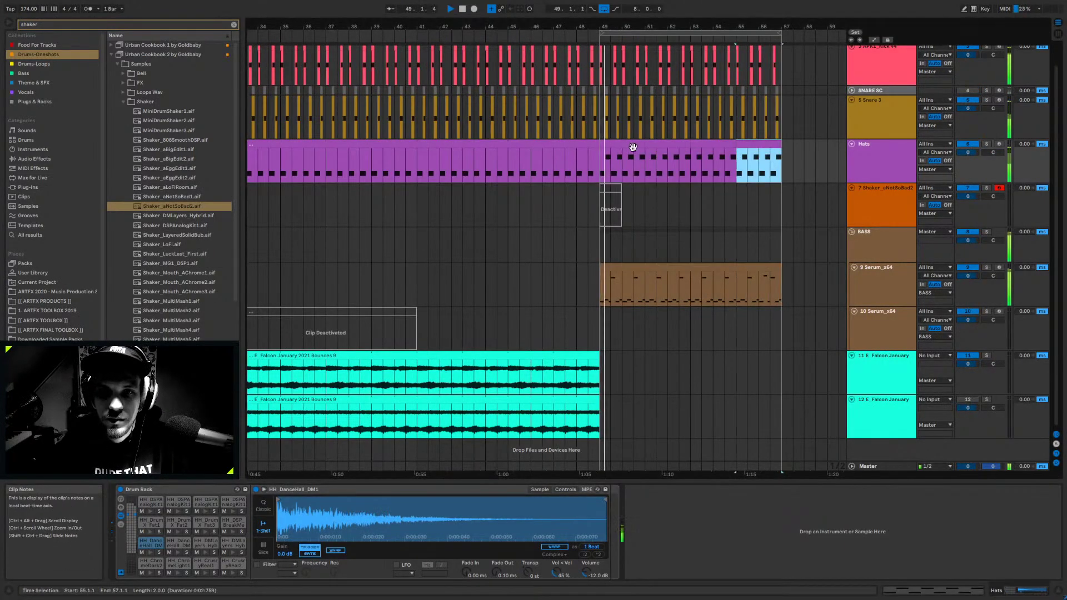
left_click(633, 147)
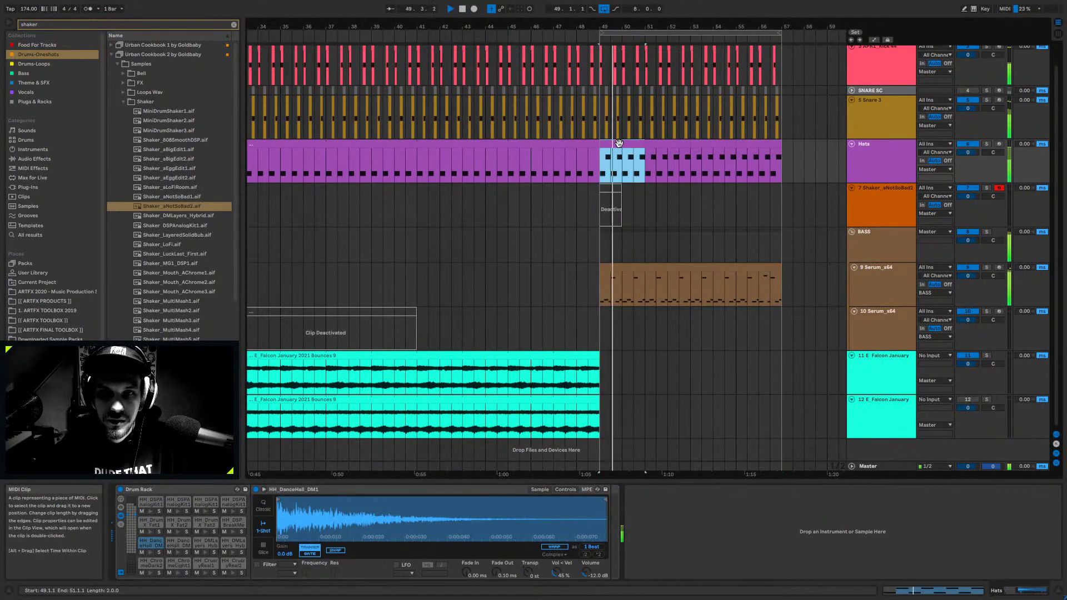
- Duplicate the first bar of LFO RATE automation on the 9 Serum_x64 track from bar 49 up to bar 57
left_click(868, 275)
key("a")
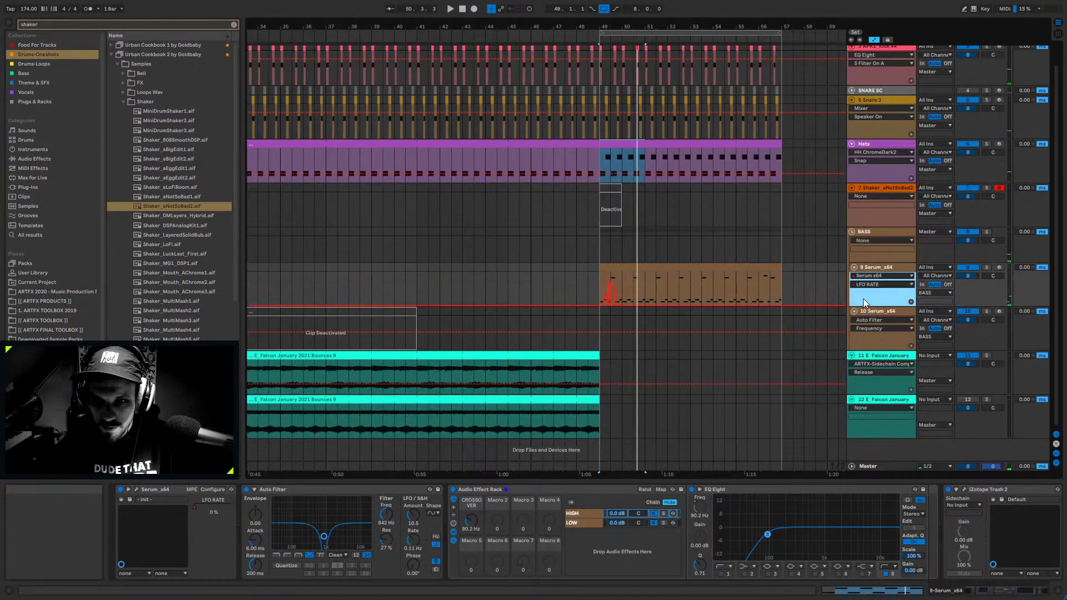
key("space")
left_click_drag(622, 287, 600, 290)
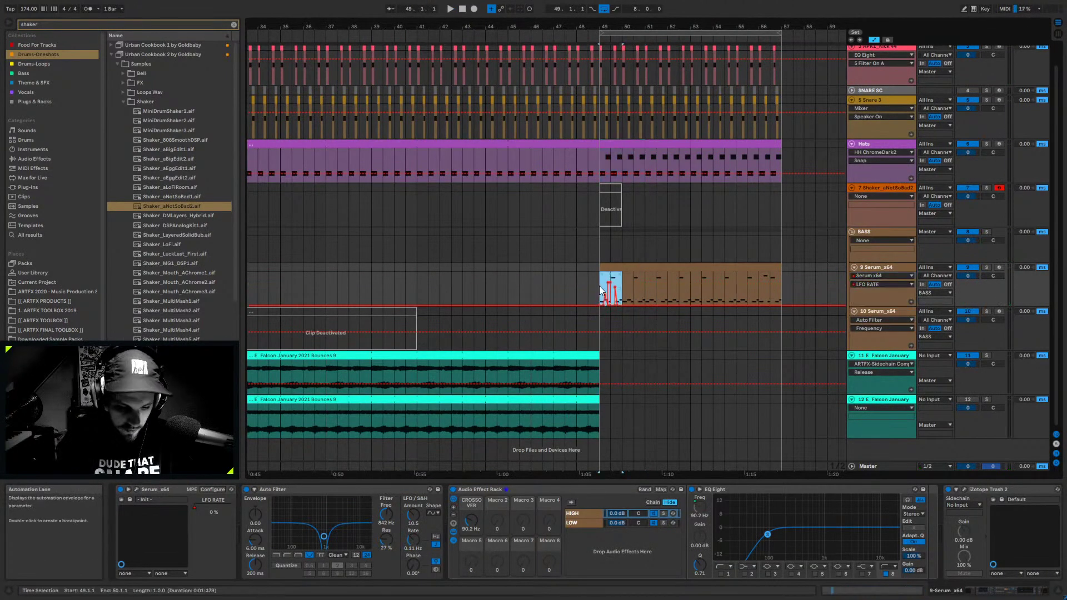
key("ctrl+d")
key("ctrl+d")
key("ctrl+d")
key("ctrl+d")
key("ctrl+d")
key("ctrl+d")
key("ctrl+d")
key("ctrl+z")
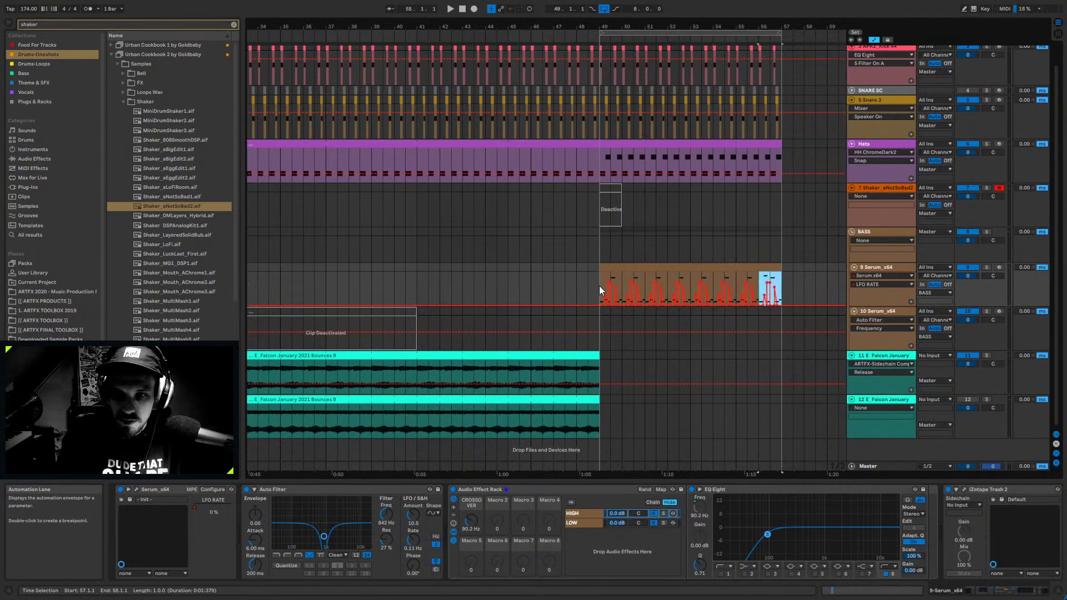
- Audition the bassline with its repeated LFO RATE automation from bar 49
key("space")
left_click(596, 280)
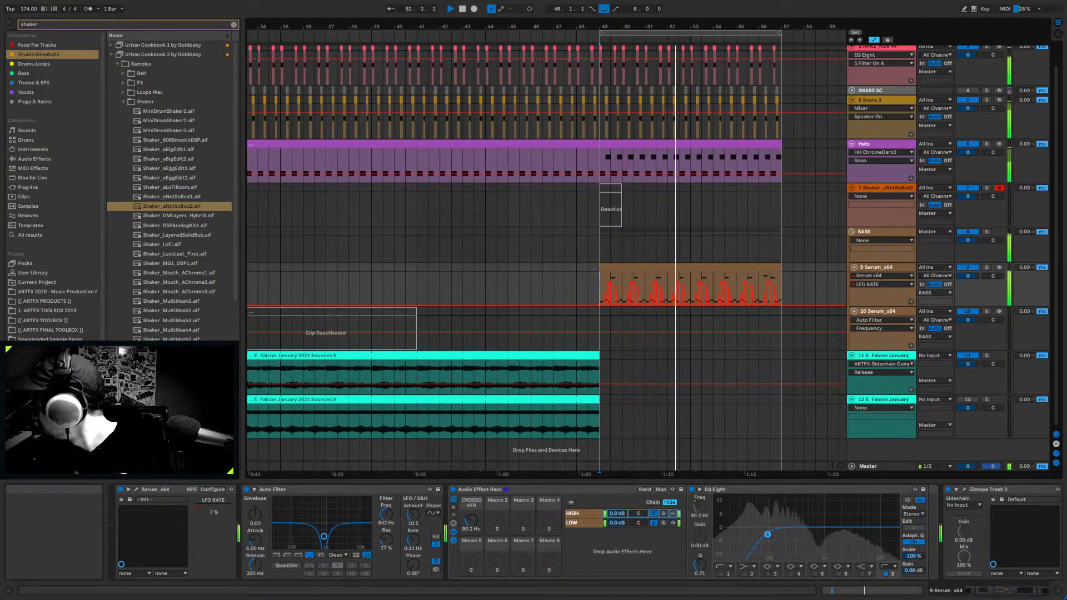
key("space")
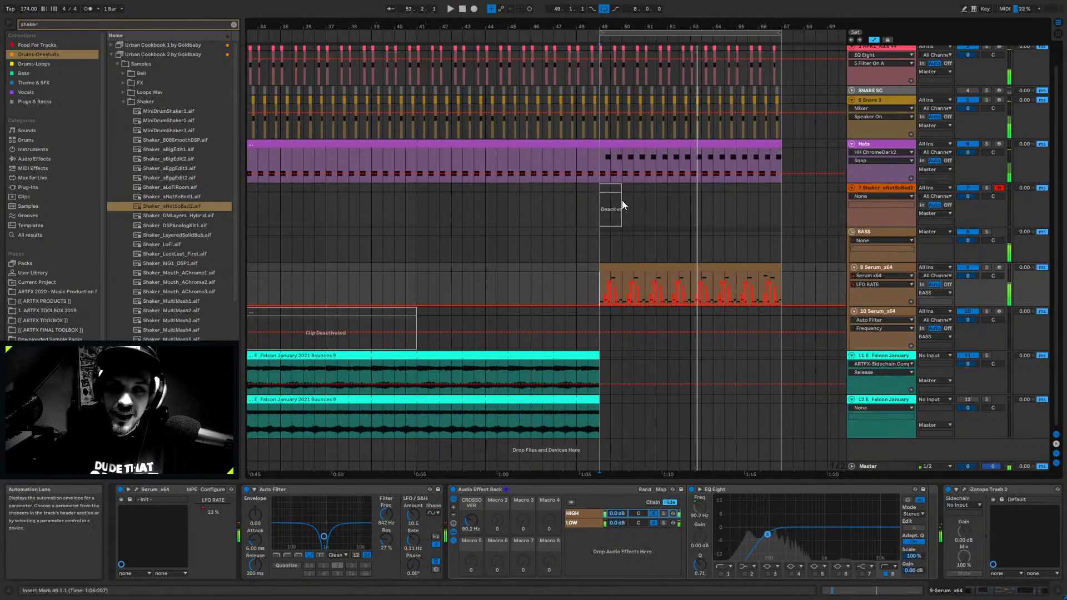
- Reactivate the one-bar shaker clip and copy its C3 notes into the gaps to make a continuous sixteenth-note pattern
double_click(608, 186)
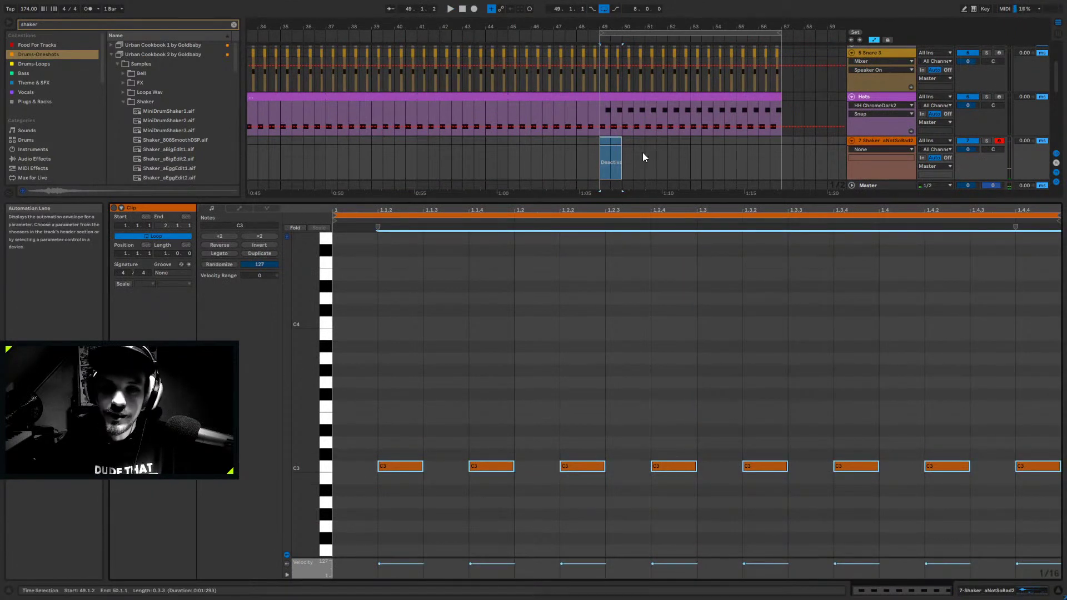
left_click(611, 140)
key("space")
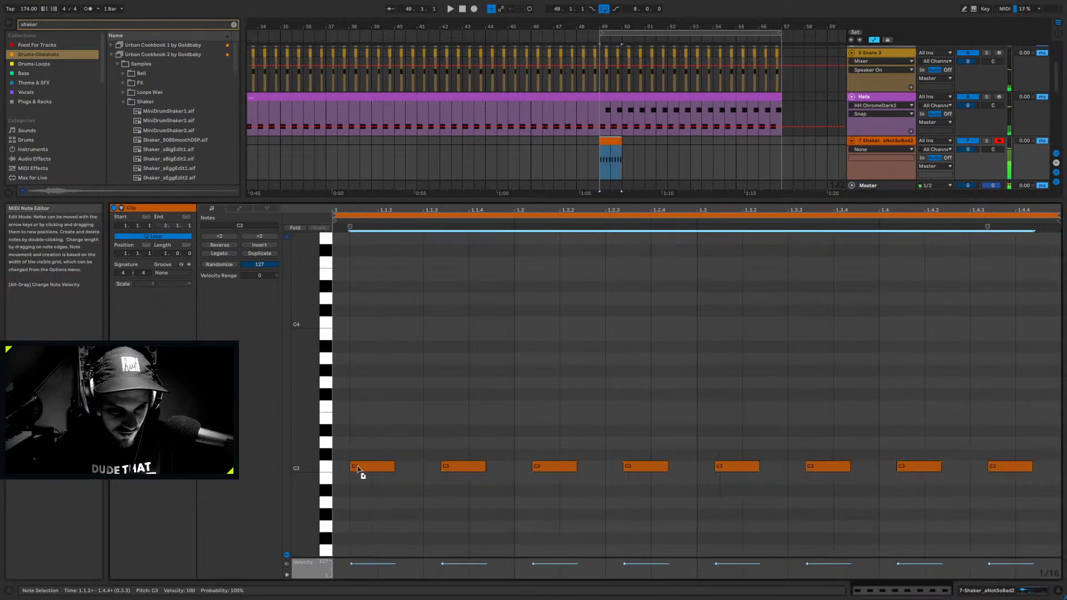
left_click(349, 467)
key("ctrl+v")
- Set the shaker sampler to 1-Shot with 0 dB volume, 0% velocity-to-volume and 25.7 ms fade out, and shorten the sample's end
left_click(991, 591)
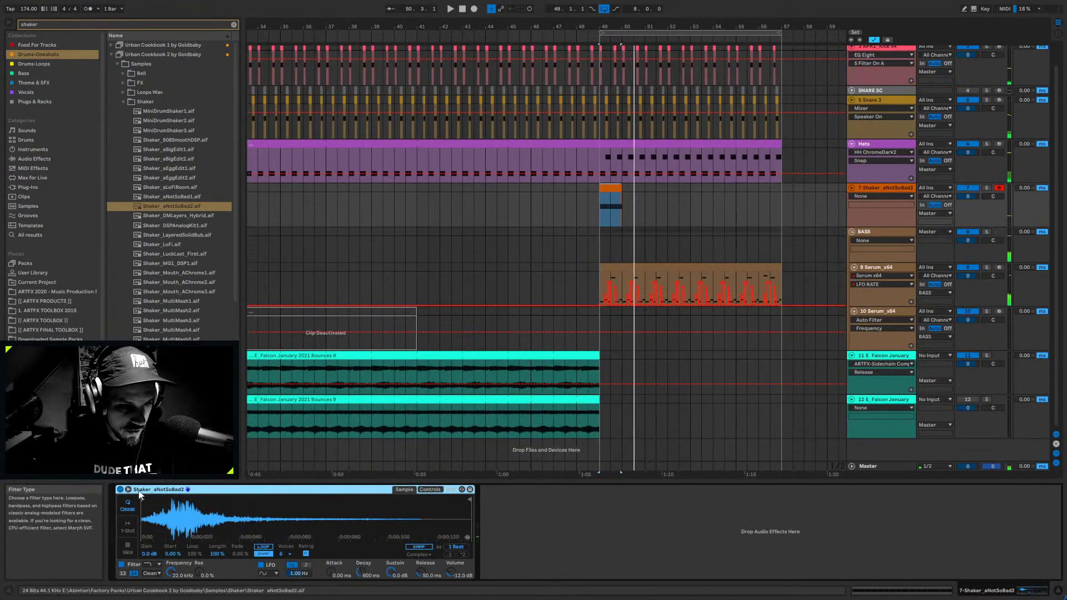
left_click(127, 525)
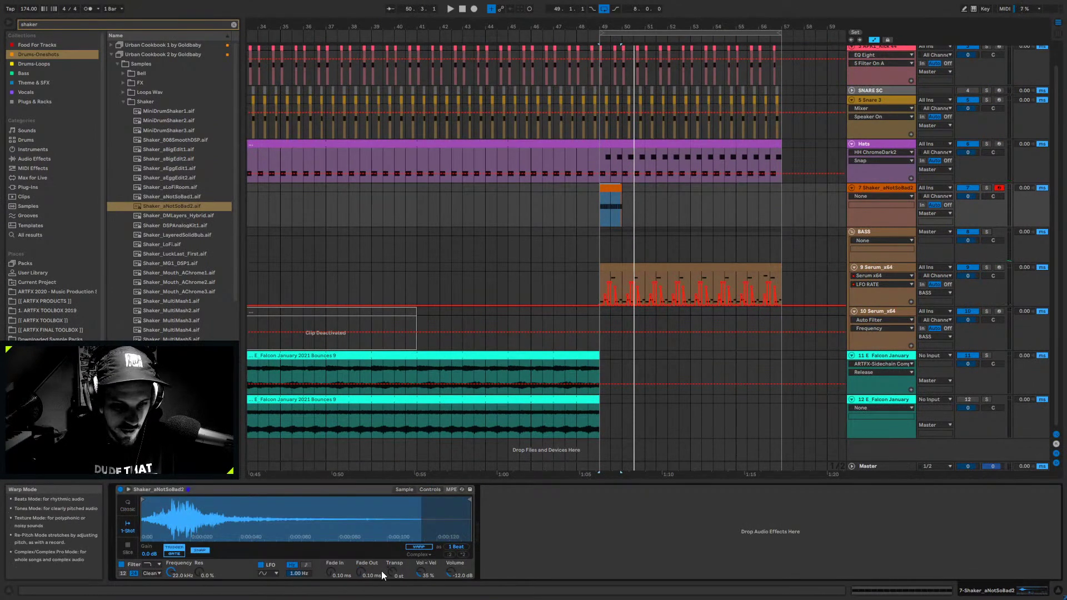
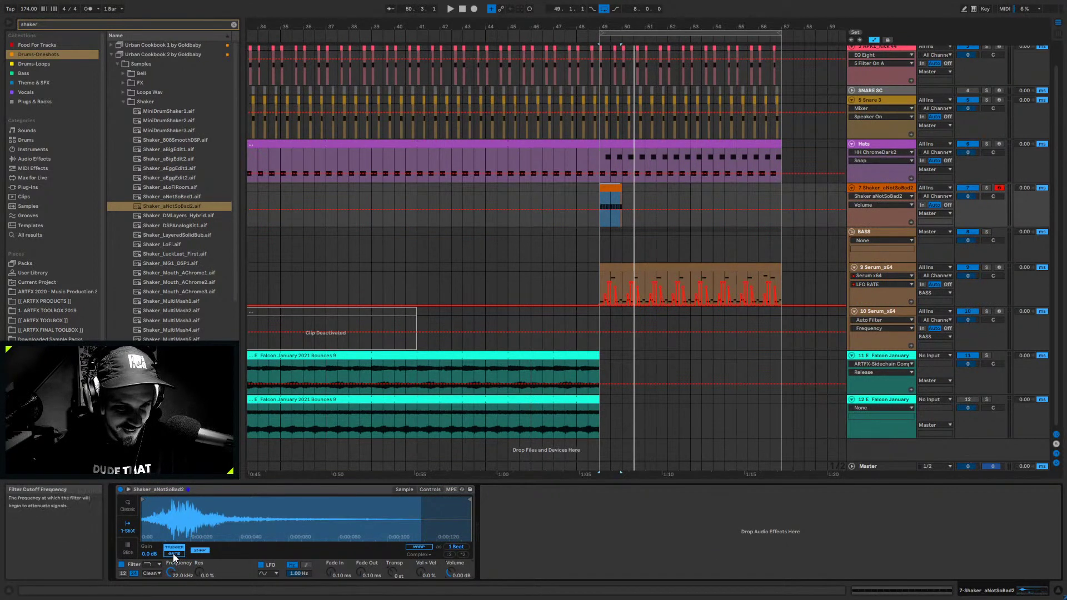
left_click_drag(361, 572, 360, 553)
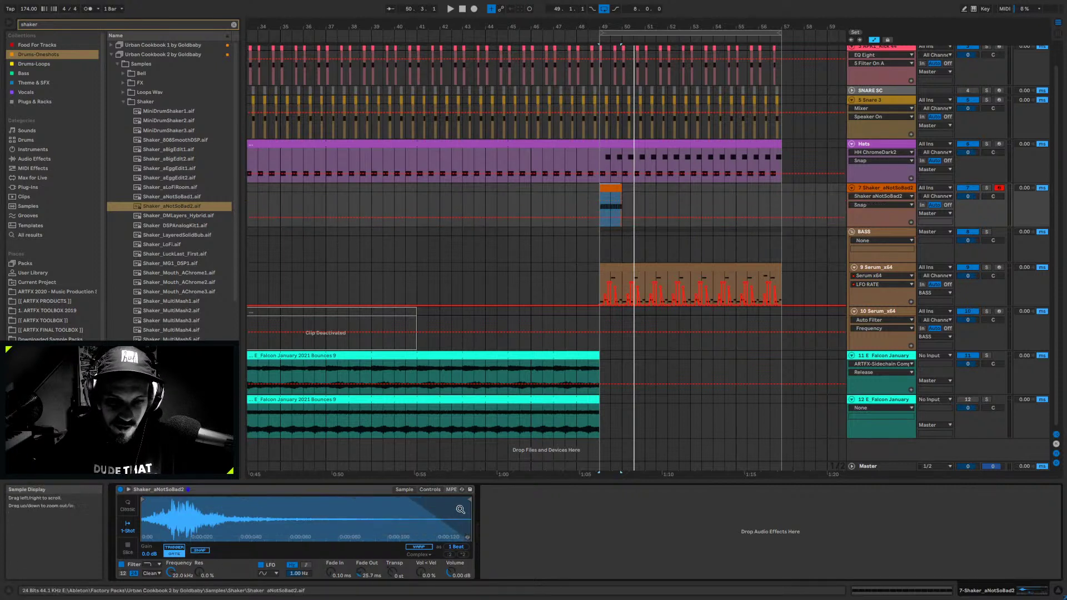
mouse_move(466, 499)
left_mouse_down()
mouse_move(222, 518)
mouse_move(241, 519)
left_mouse_up()
- Audition the shaker in the mix and lower its track volume to -9.0 dB
key("space")
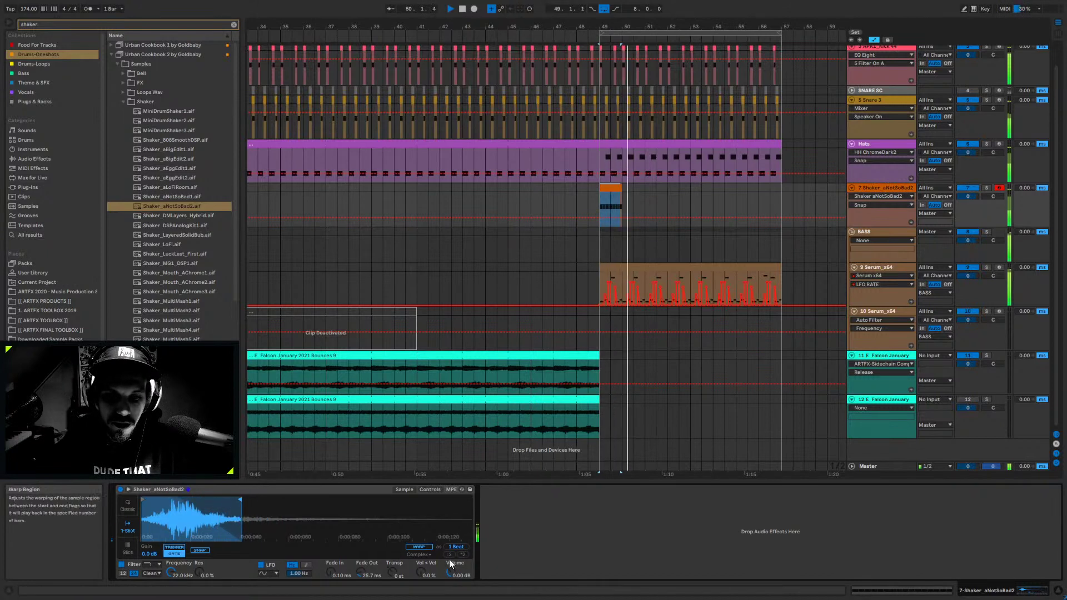
key("space")
left_click_drag(968, 196, 968, 211)
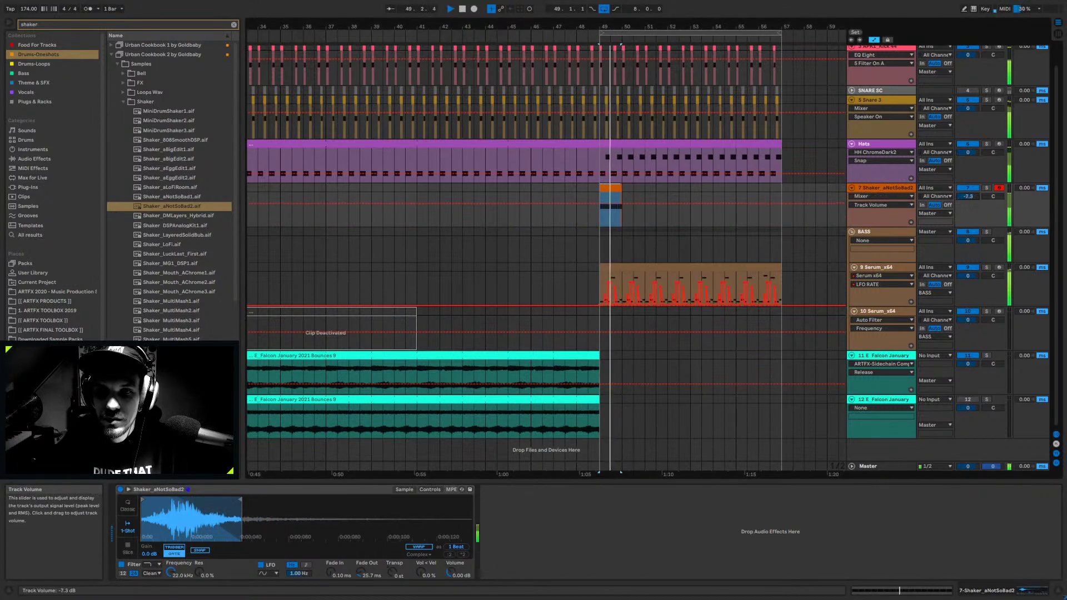
- Duplicate the one-bar shaker clip along its track from bar 49 up to bar 57
left_click(613, 189)
key("space")
key("a")
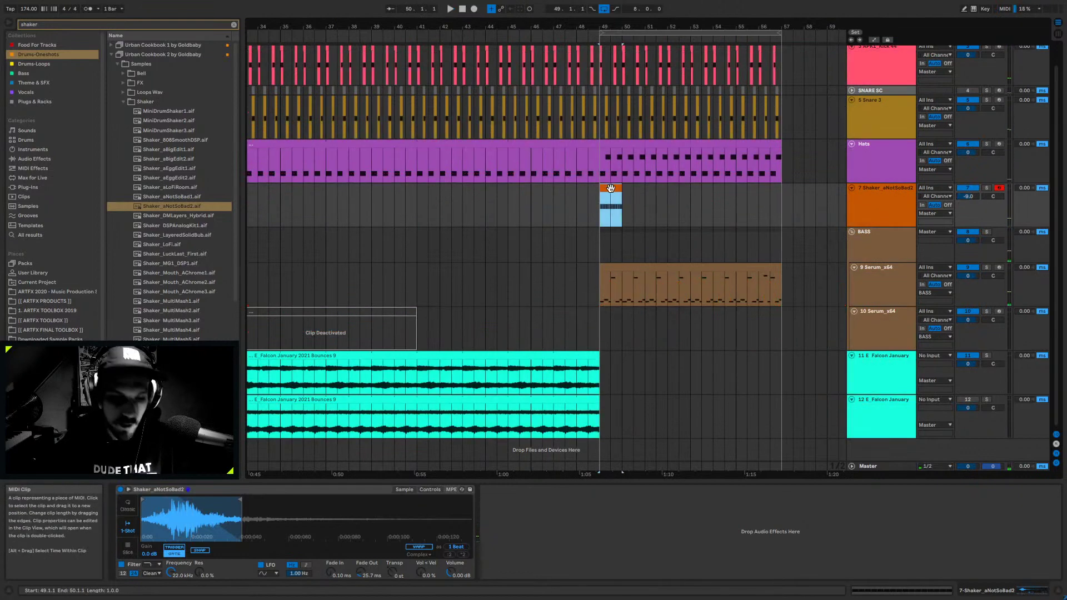
key("ctrl+d")
key("ctrl+d")
key("ctrl+d")
key("ctrl+d")
key("ctrl+d")
key("ctrl+d")
key("ctrl+d")
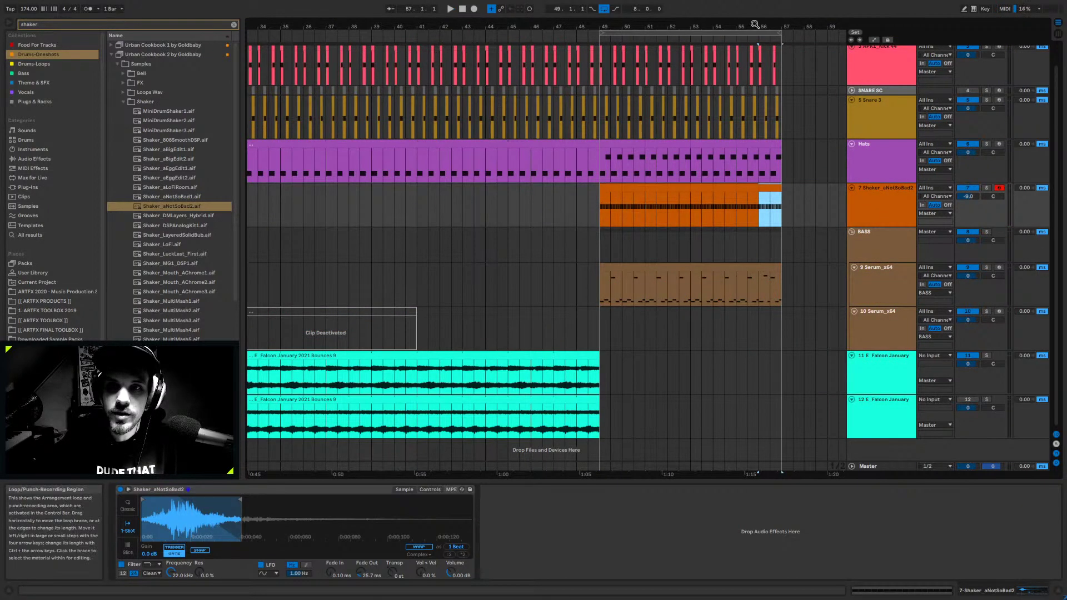
- Select the BASS group track and collapse the Shaker and Urban Cookbook 2 folders in the sample browser
left_click_drag(754, 25, 468, 205)
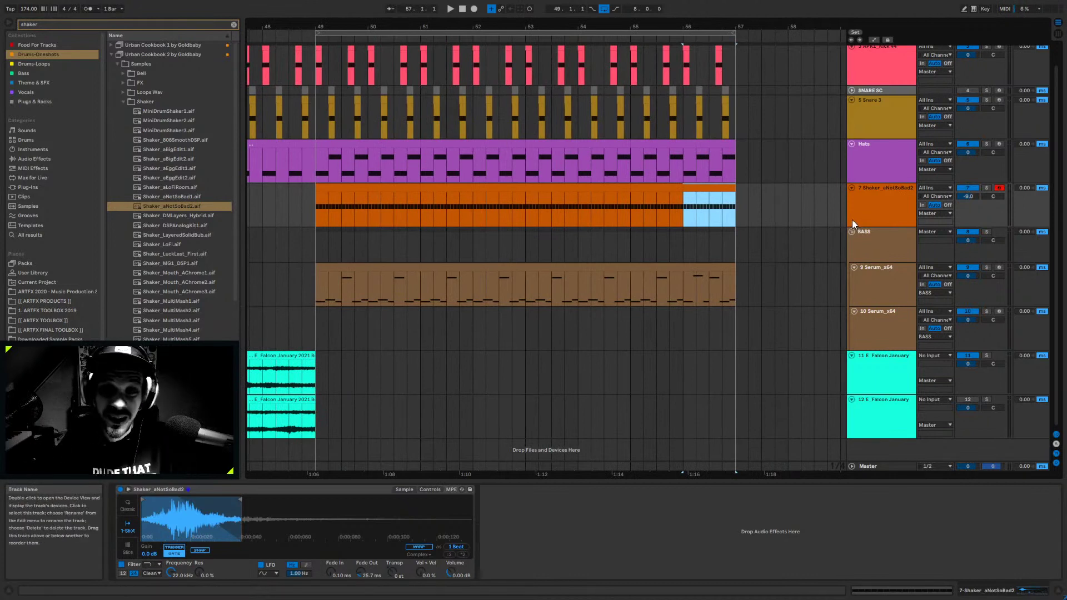
left_click(912, 198)
key("a")
left_click(880, 240)
key("a")
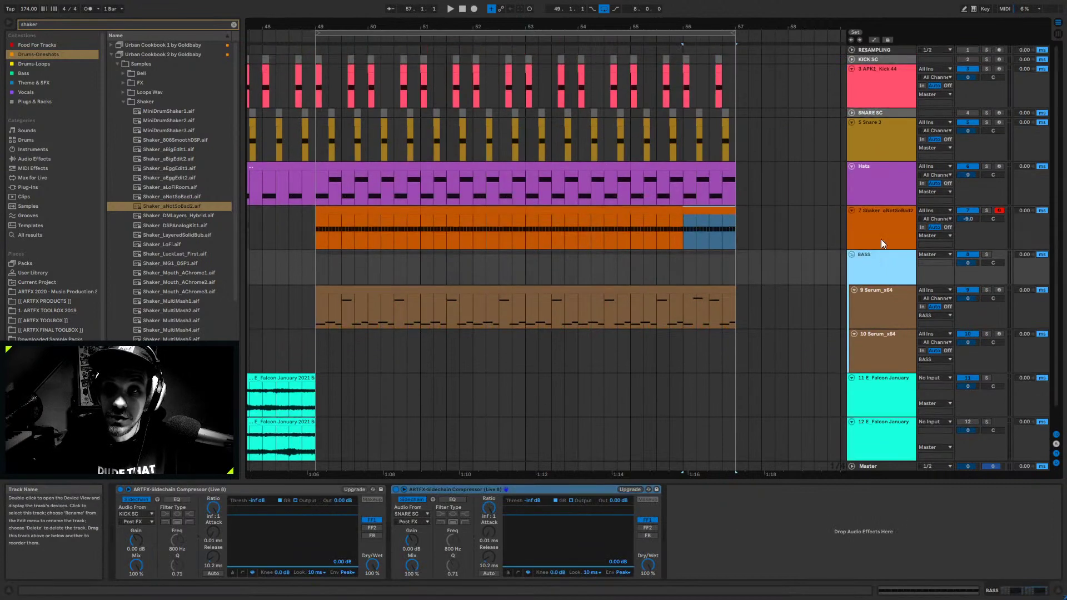
left_click(123, 101)
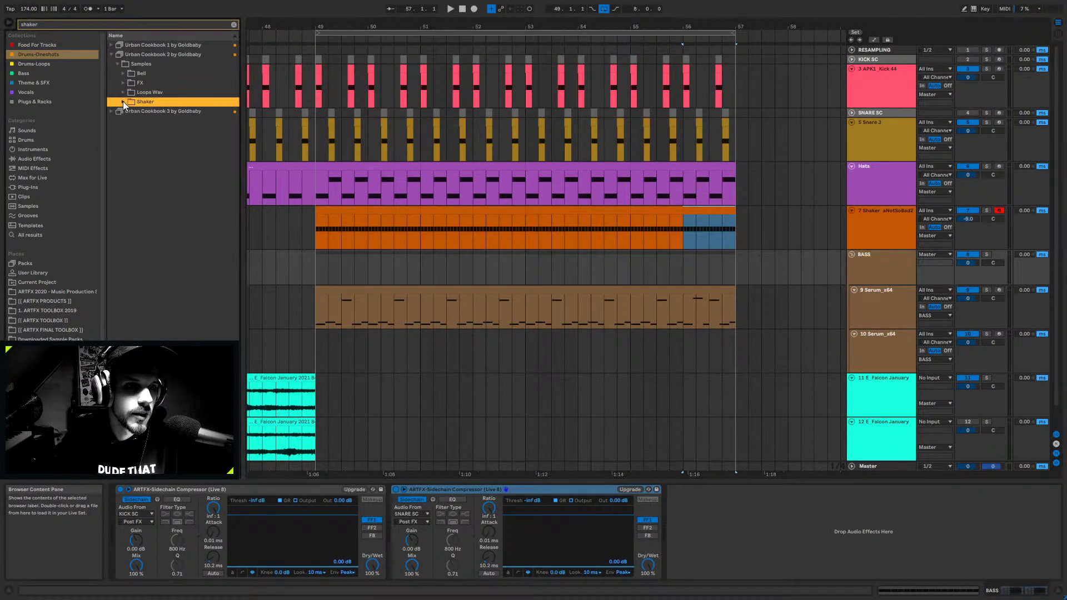
left_click(111, 54)
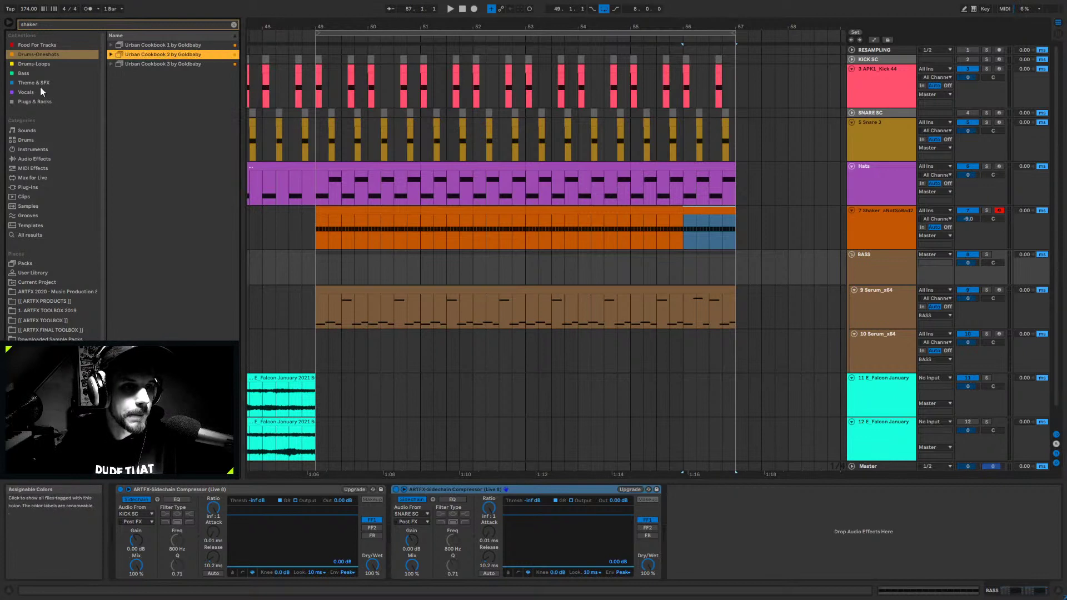
- Play the drop from bar 49 to check the full shaker and hat patterns against the bass
left_click(315, 229)
key("space")
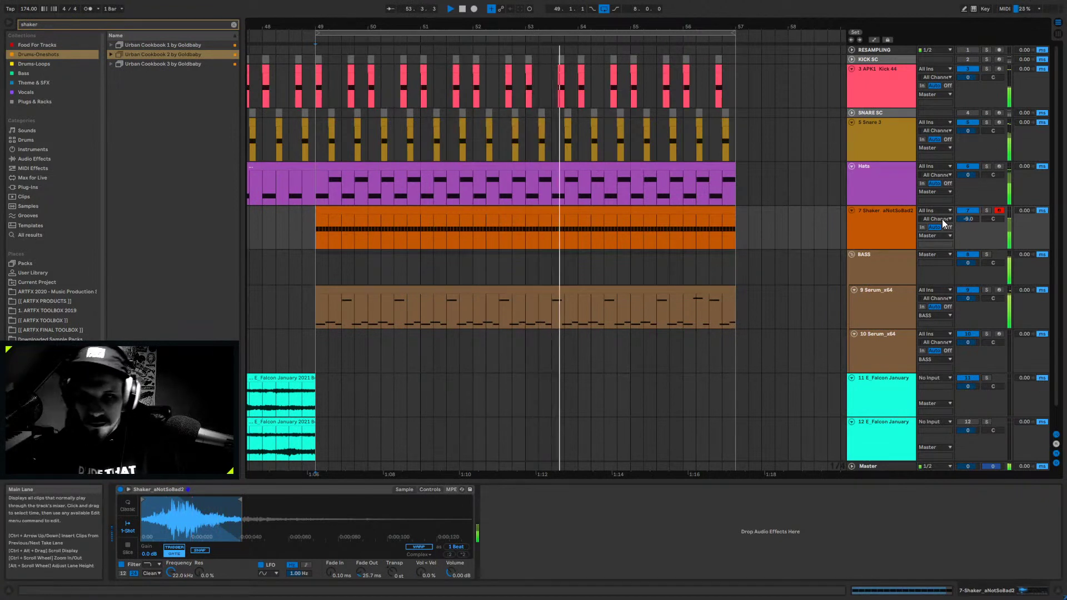
left_click(903, 238)
key("space")
- Change the filter type of the 9 Serum_x64 synth to MG Low 18 and lower its cutoff while auditioning the bass
left_click(880, 306)
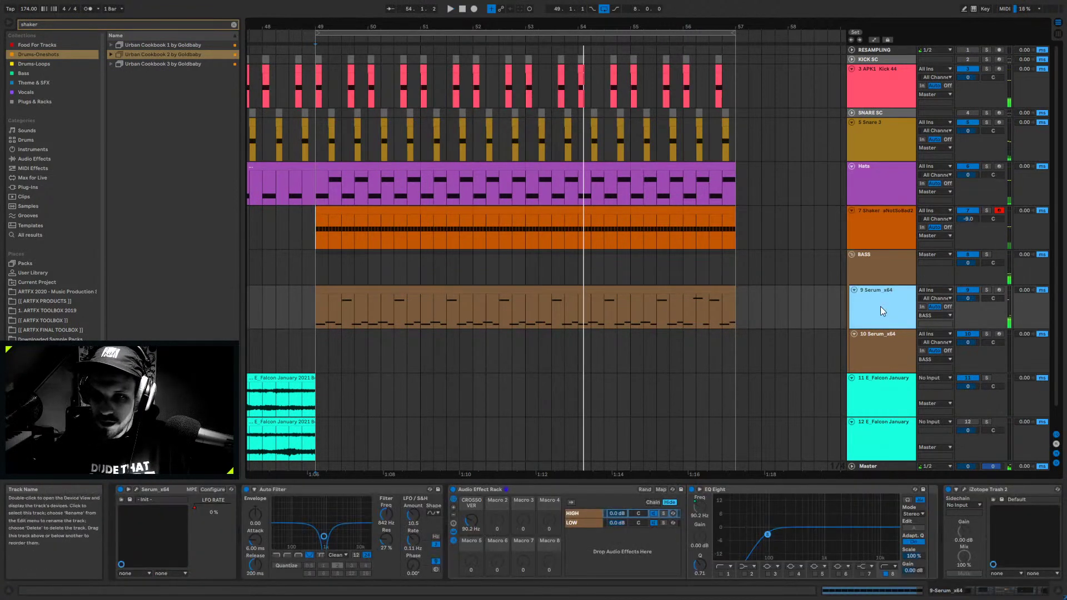
left_click(136, 489)
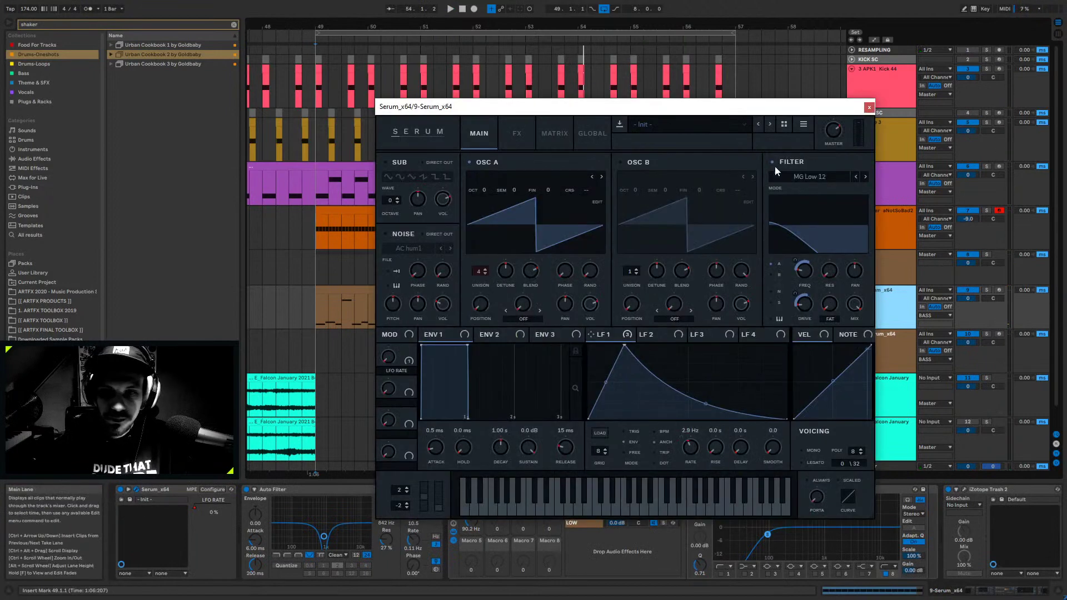
left_click(514, 134)
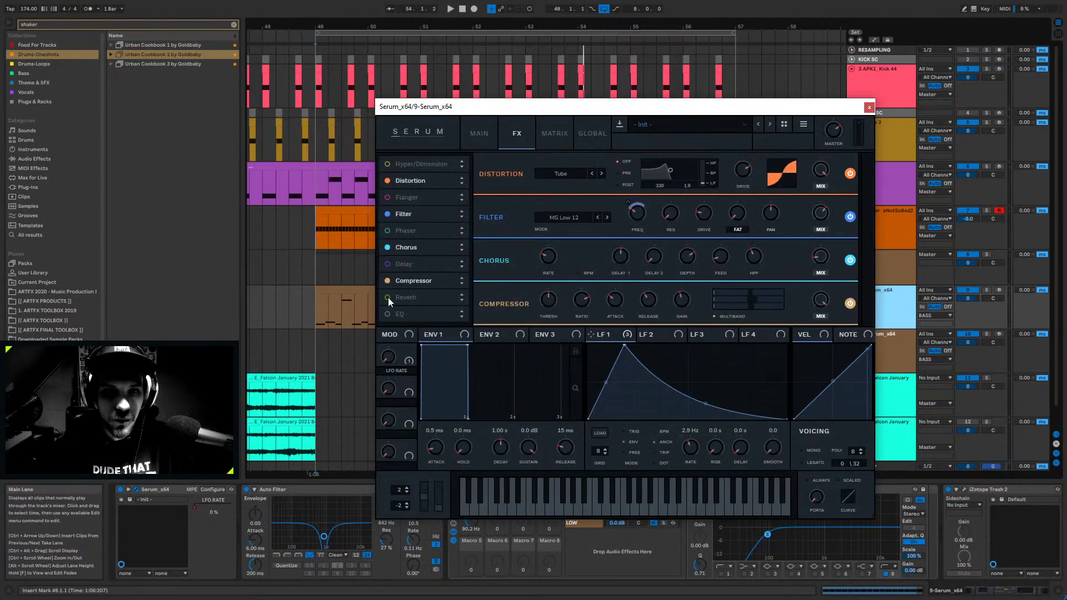
left_click(479, 134)
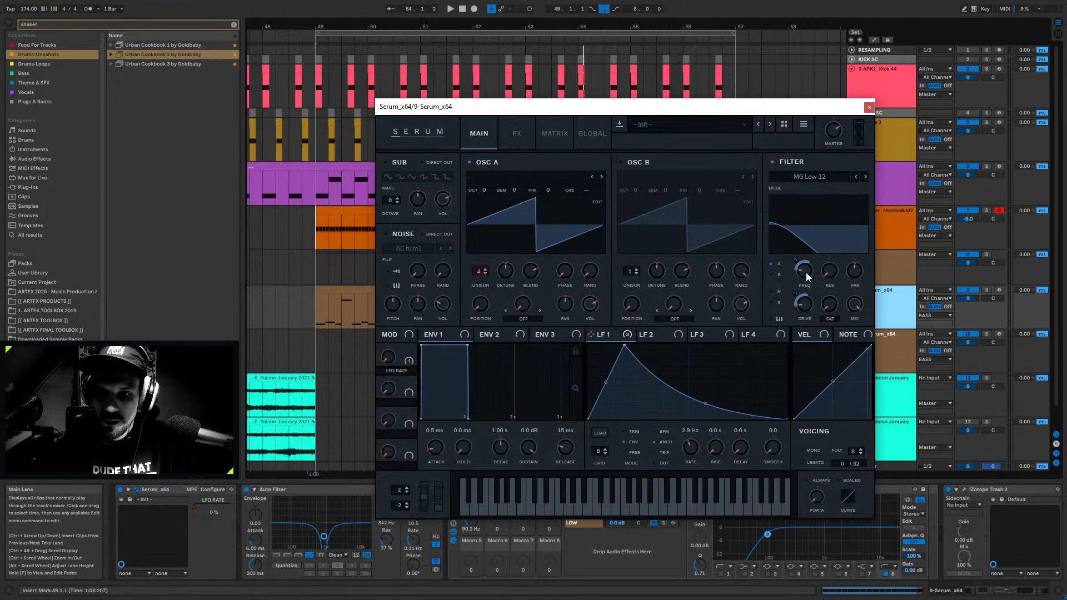
left_click_drag(806, 273, 802, 292)
key("space")
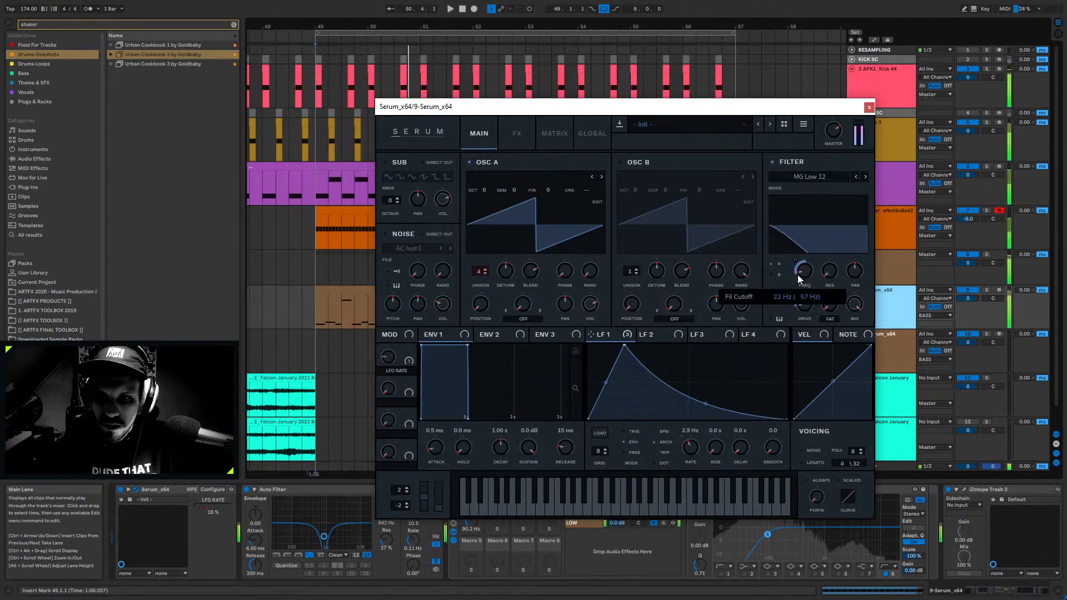
left_click(866, 177)
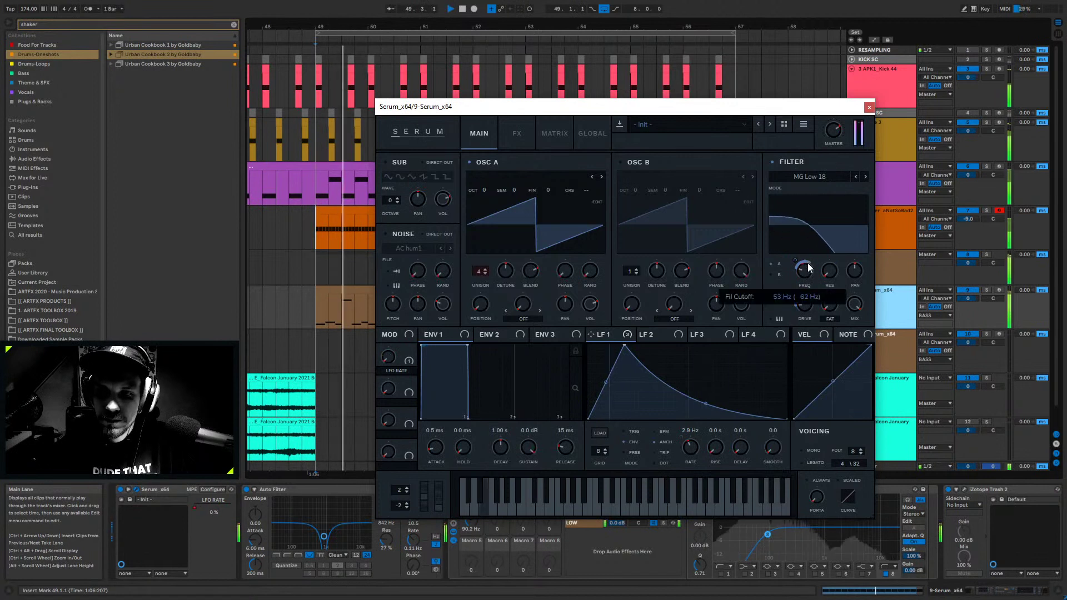
key("space")
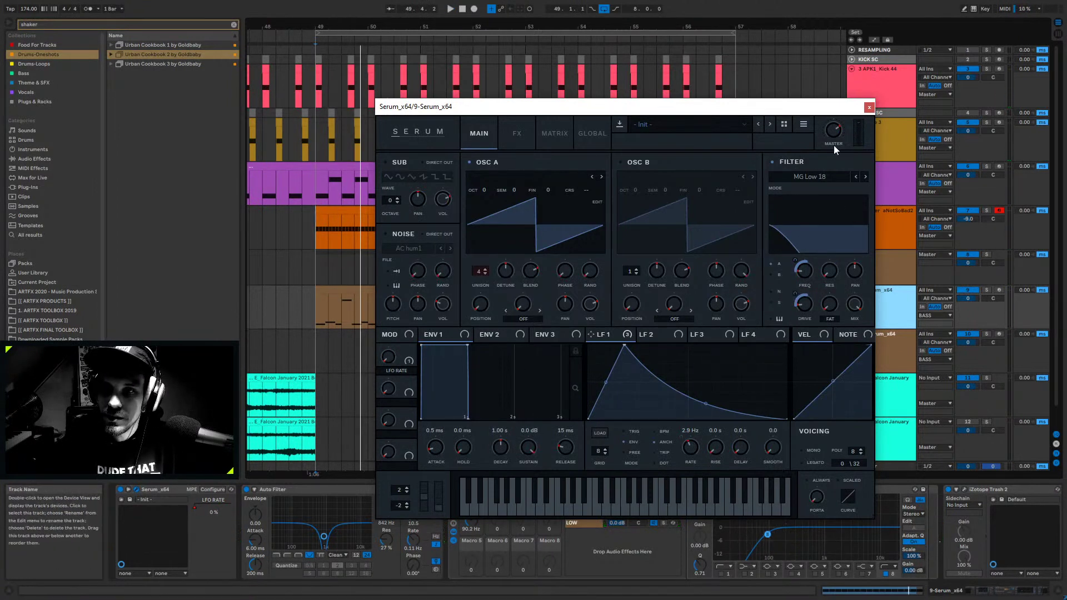
left_click(870, 108)
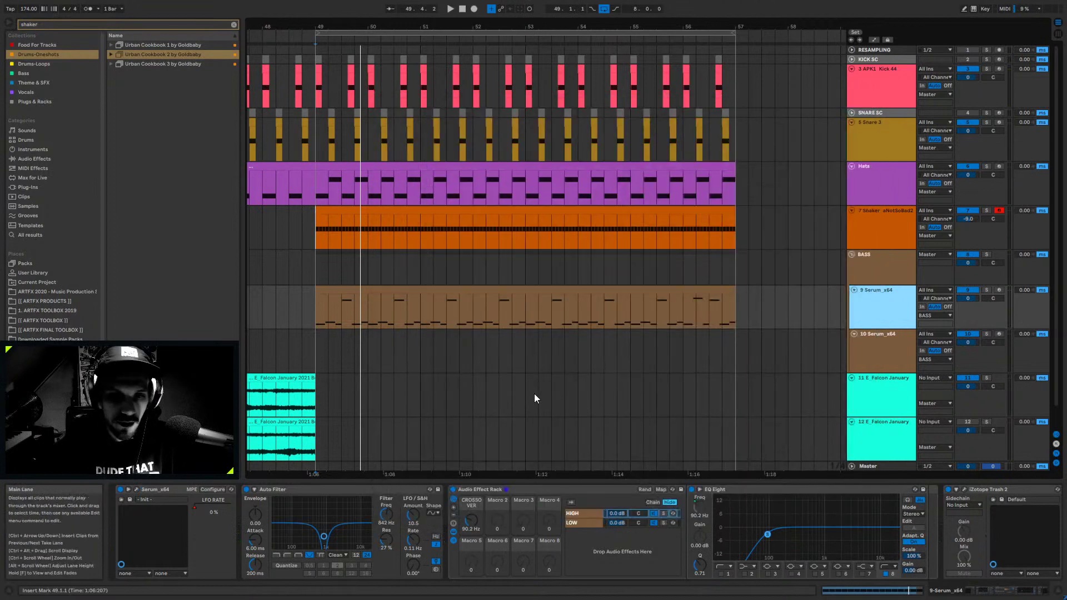
- Show the Fil Cutoff automation of the 9 Serum_x64 track and raise its base level to 58 Hz while playing the drop
left_click(889, 229)
left_click(855, 301)
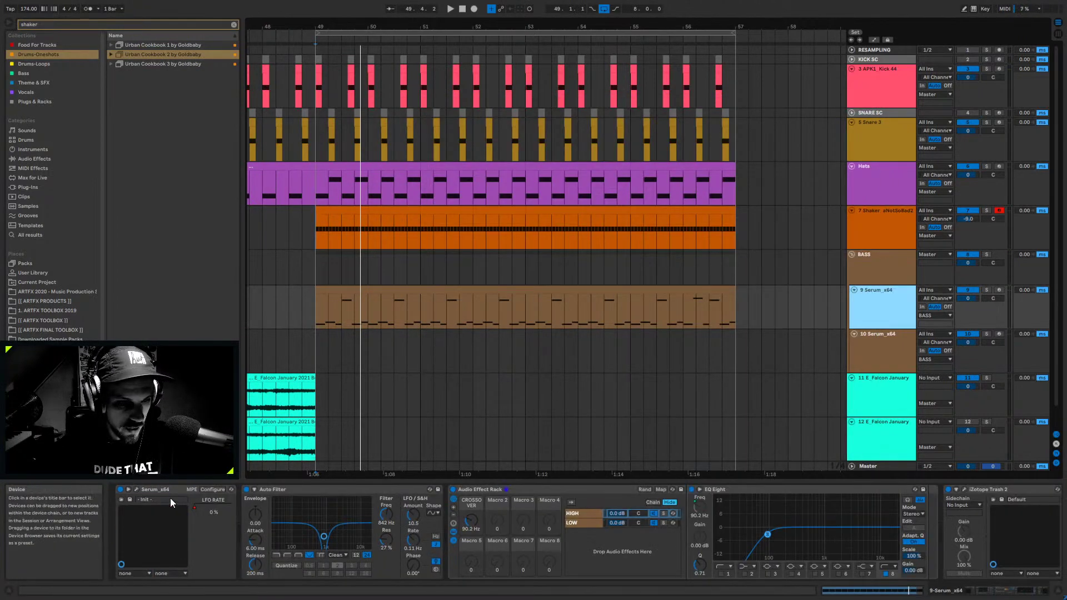
left_click(136, 488)
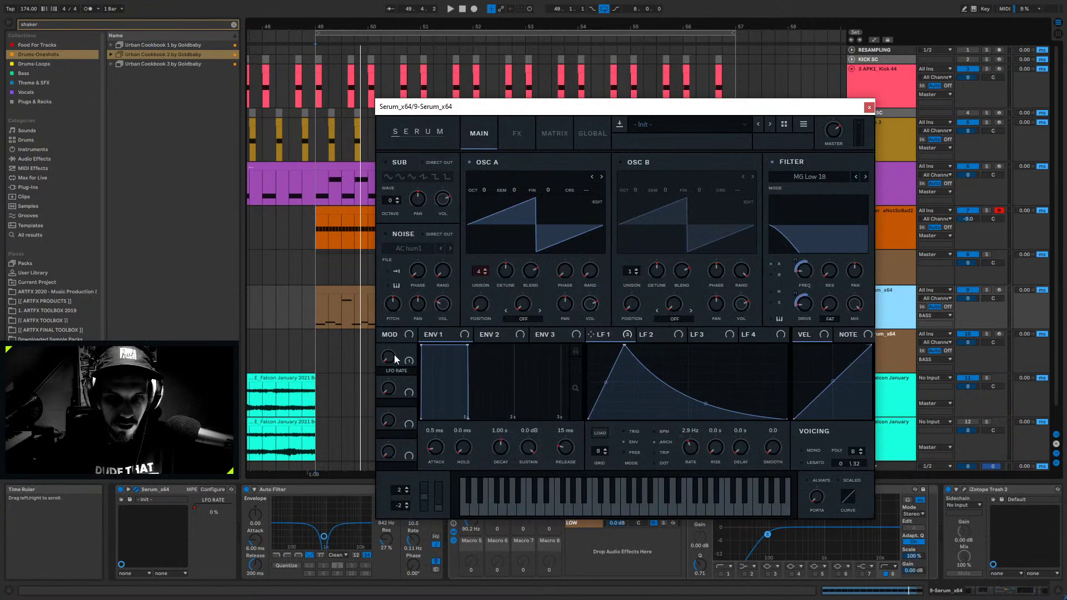
mouse_move(804, 275)
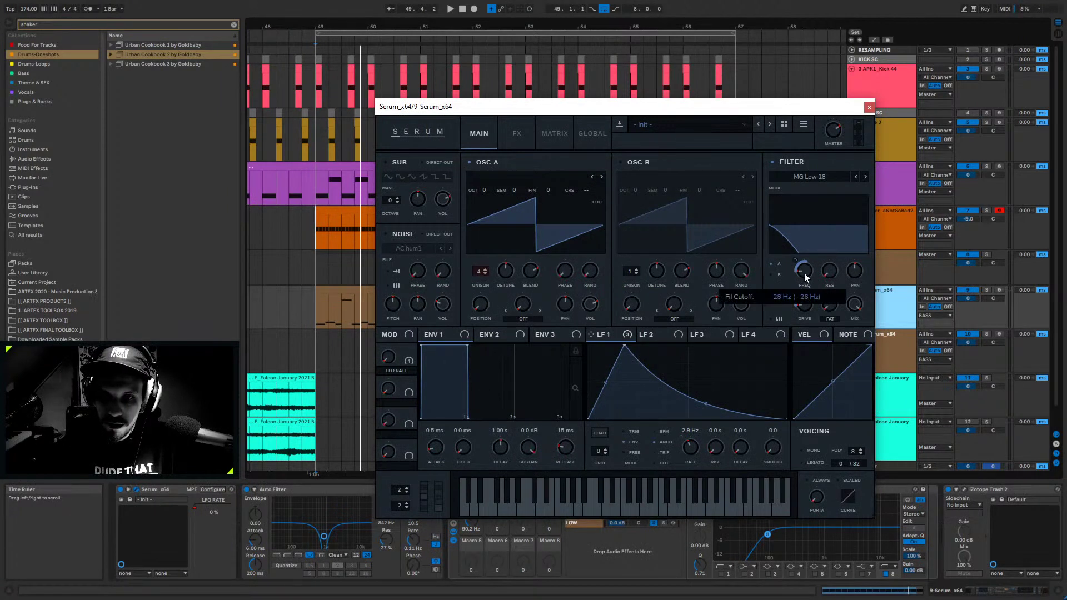
key("ctrl+alt+p")
key("a")
key("space")
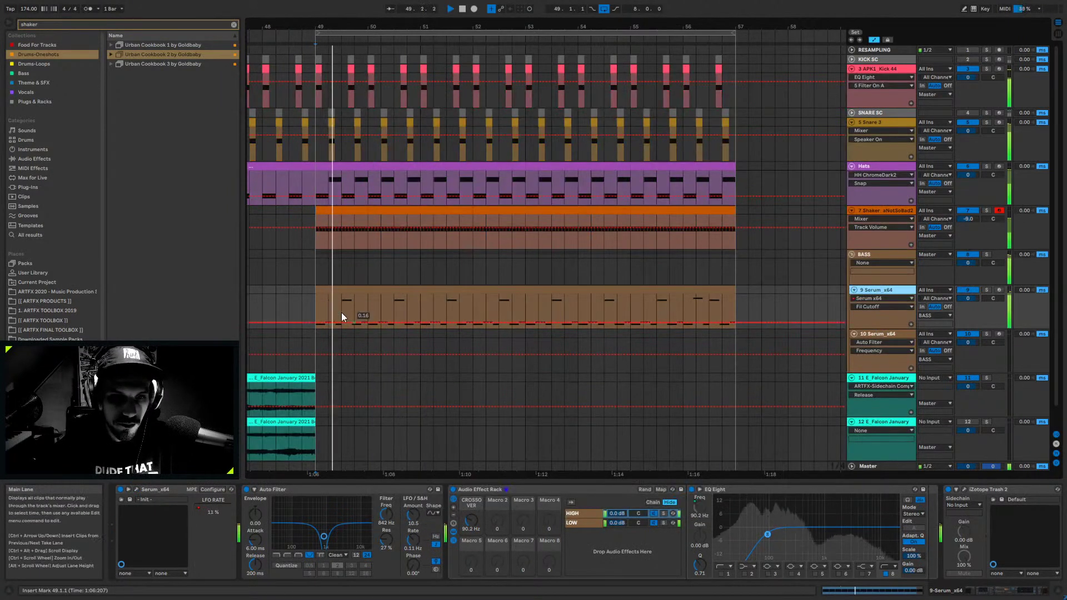
mouse_move(315, 325)
left_mouse_down()
mouse_move(368, 320)
mouse_move(316, 318)
left_mouse_up()
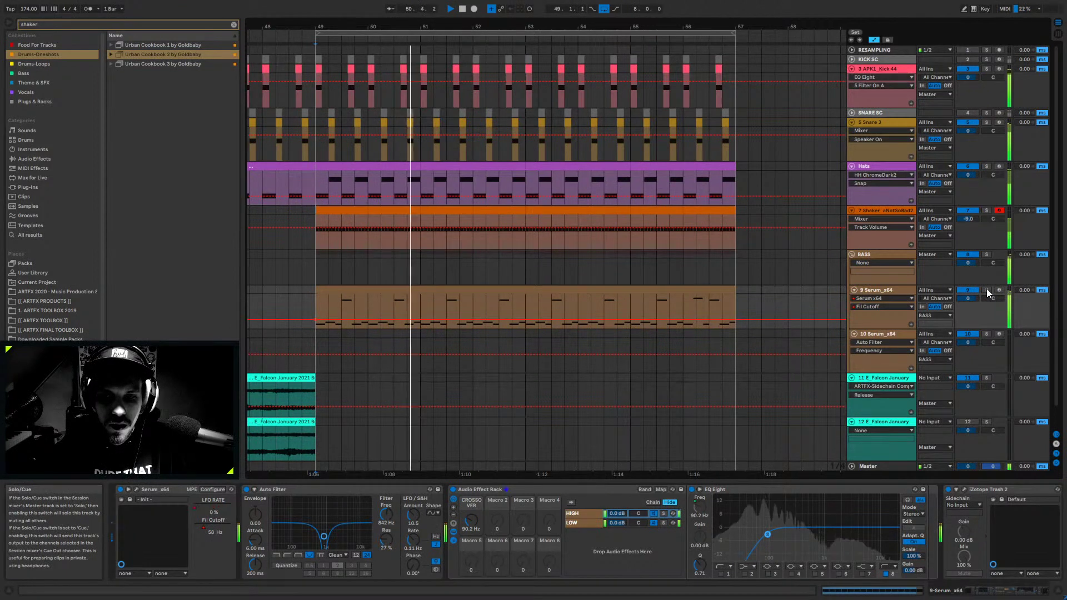
- Draw a filter cutoff automation rise through bar 56 that drops back at bar 57, and play it back
left_click_drag(682, 319, 738, 317)
left_click(629, 315)
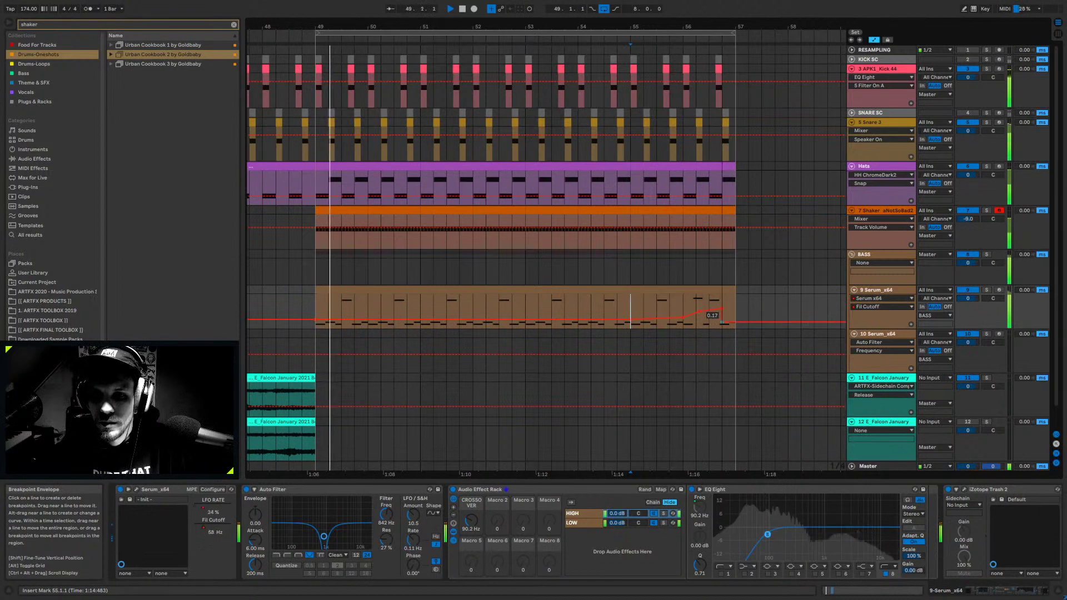
key("space")
key("space")
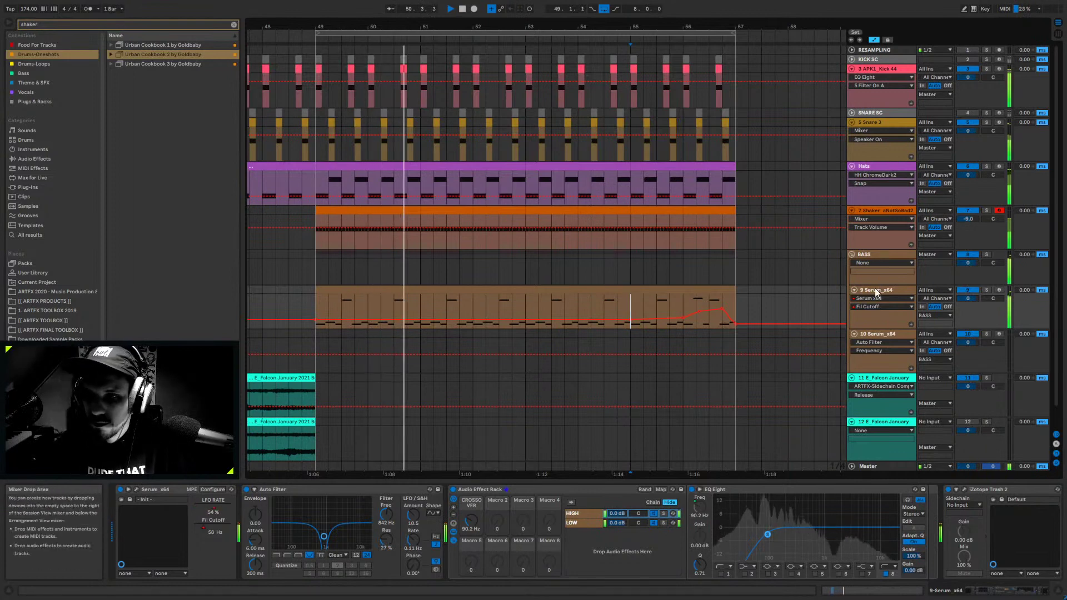
- Set the sidechain gain of both ARTFX sidechain compressors on the BASS group to 10.0 dB and audition the result
left_click(888, 255)
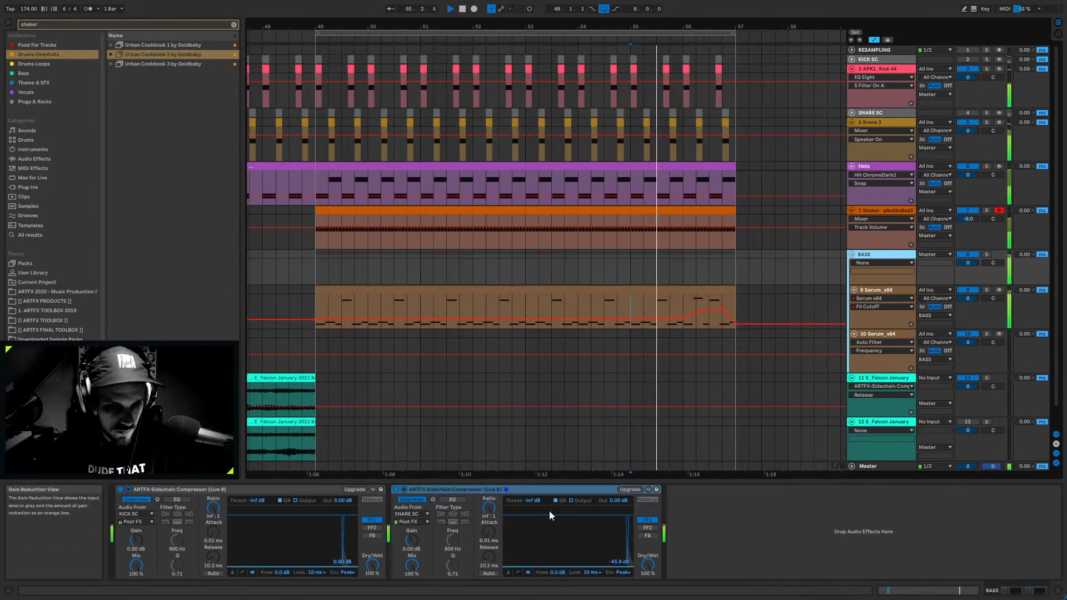
left_click_drag(140, 545, 140, 517)
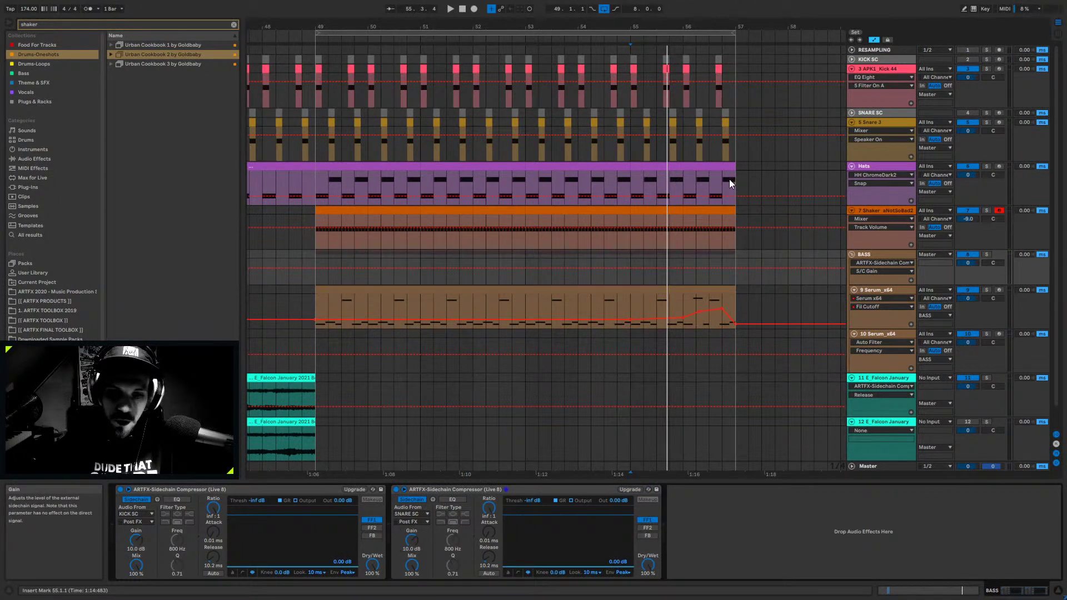
left_click(875, 255)
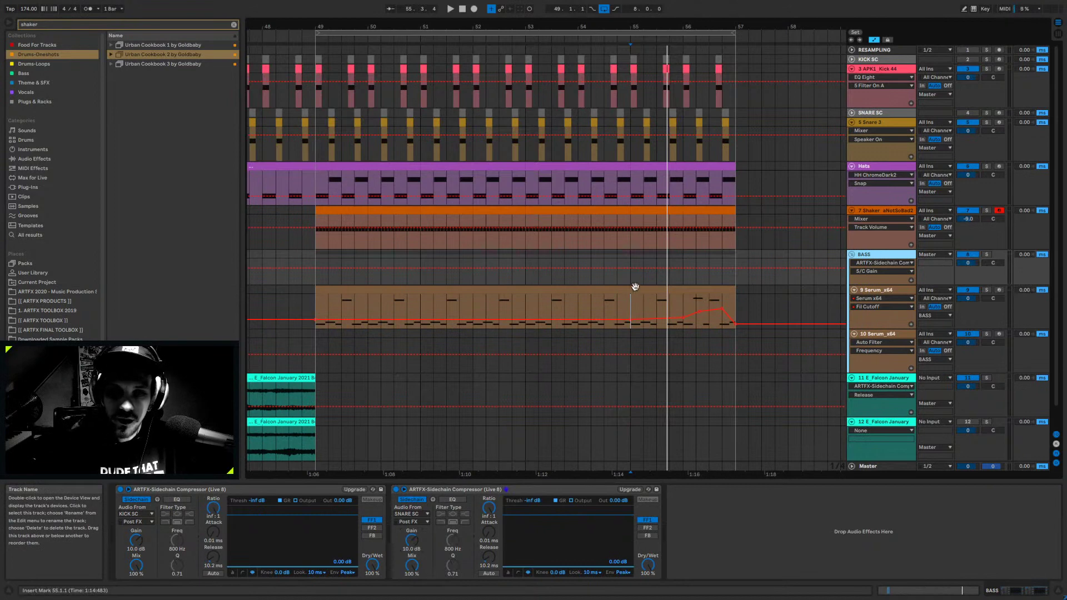
key("space")
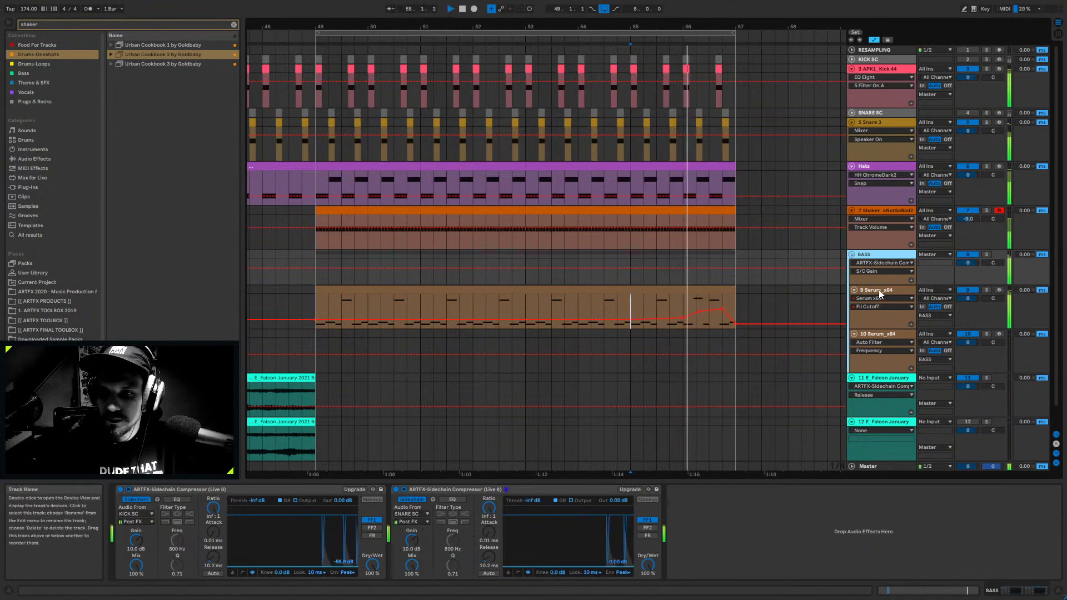
- Add an EQ Eight after iZotope Trash 2 at the end of the 9 Serum_x64 track's device chain
left_click(880, 291)
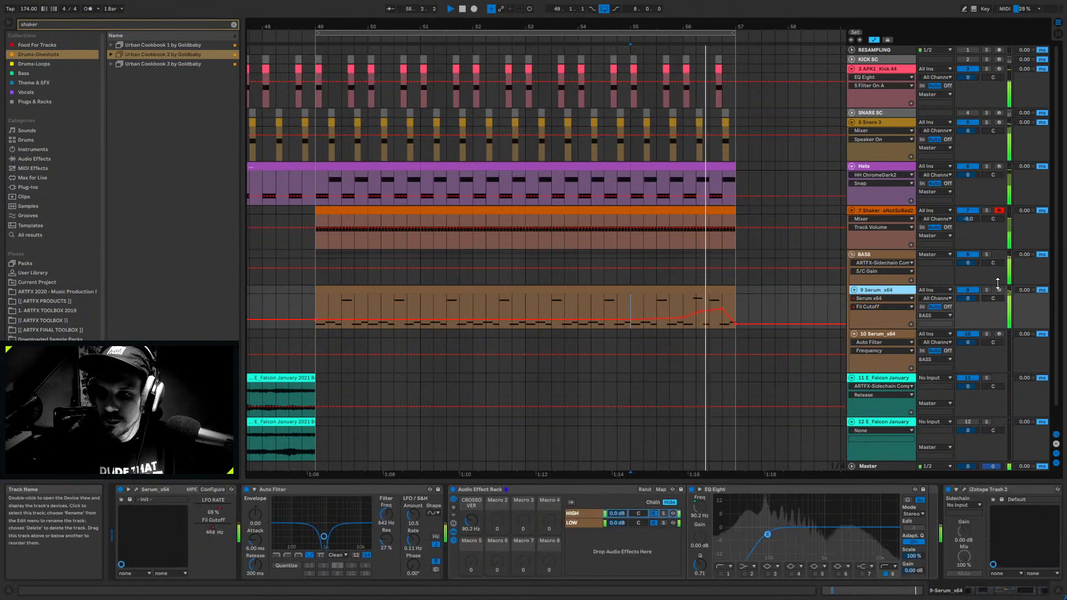
key("space")
left_click(873, 280)
left_click(872, 290)
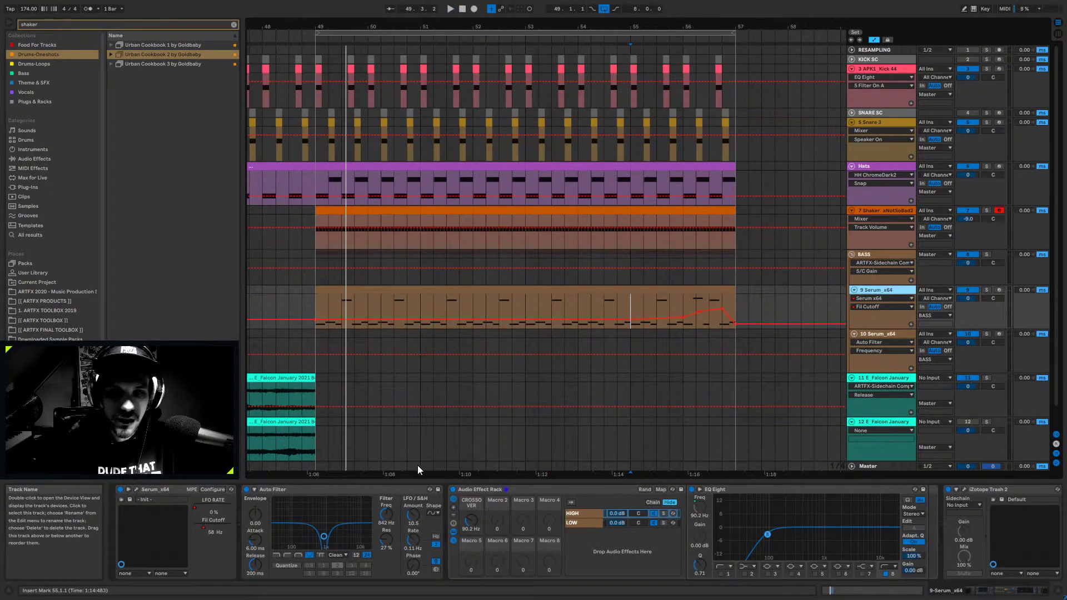
left_click(1060, 594)
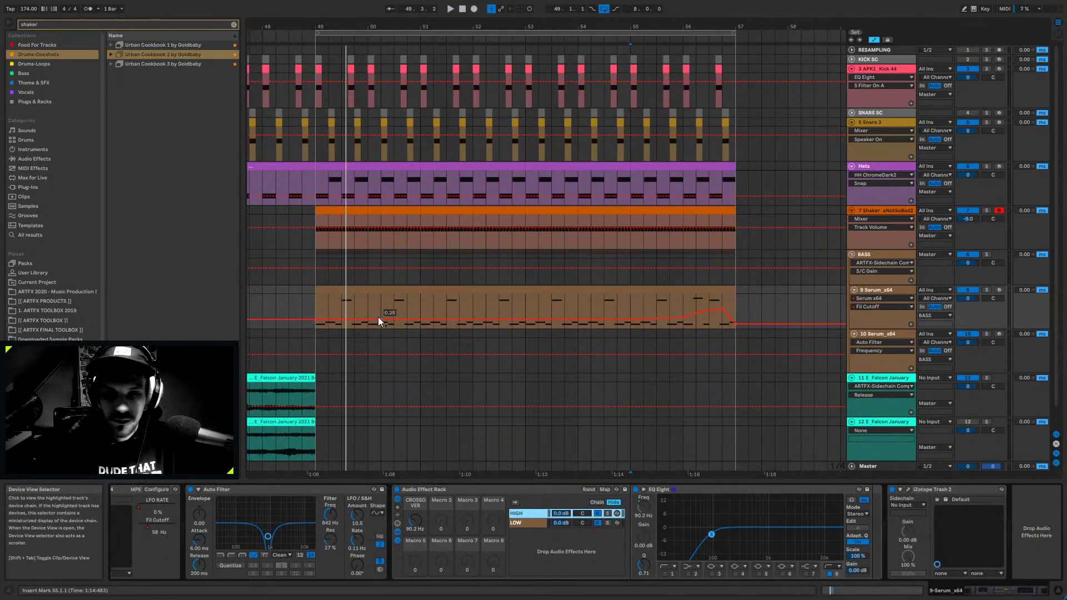
left_click(234, 26)
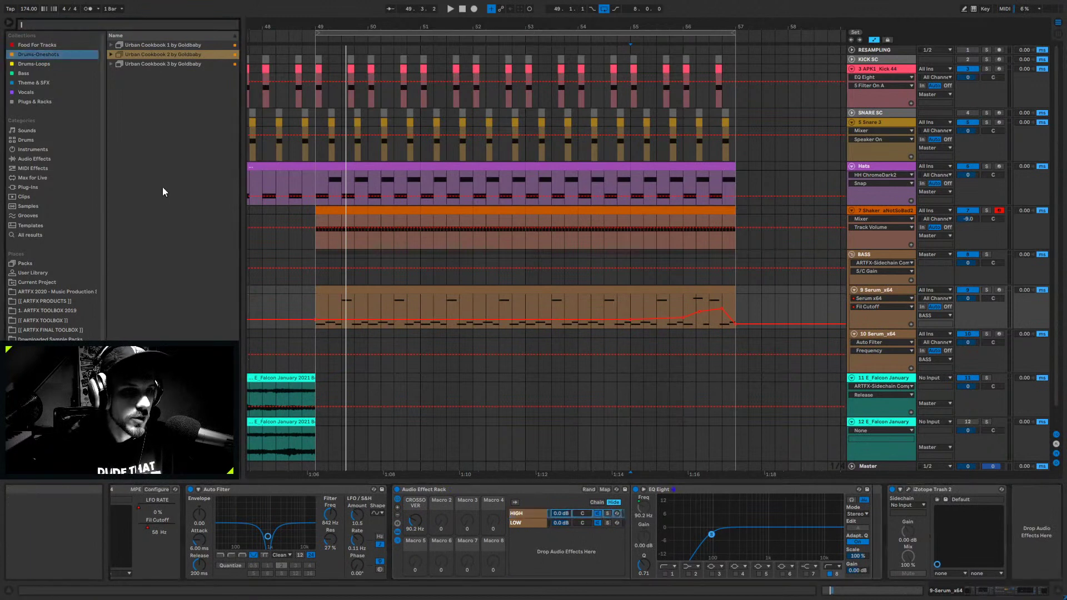
left_click(31, 161)
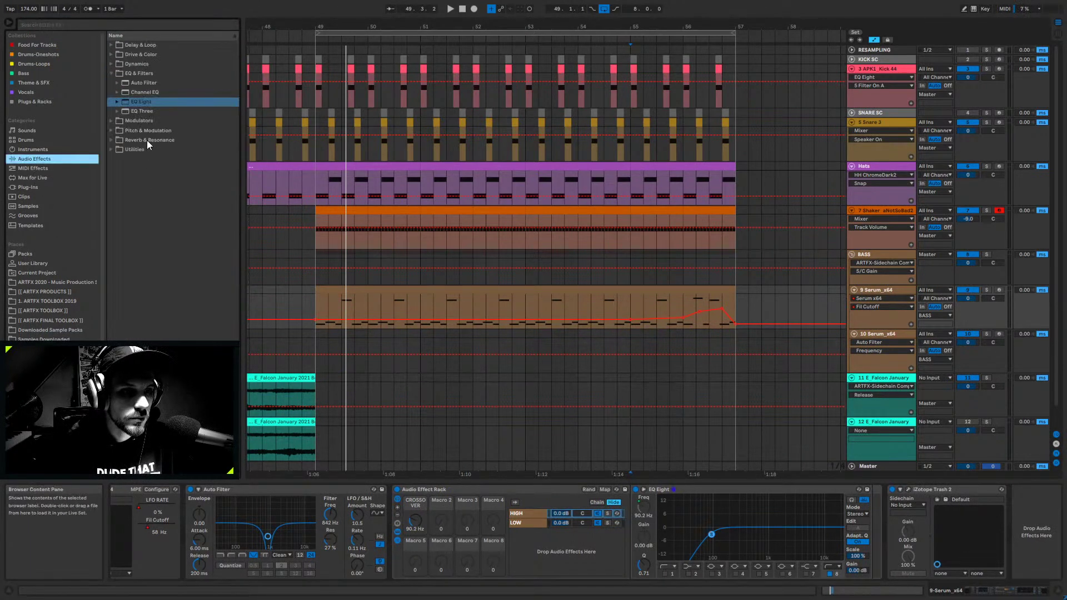
left_click(138, 102)
left_click_drag(1024, 529, 1023, 528)
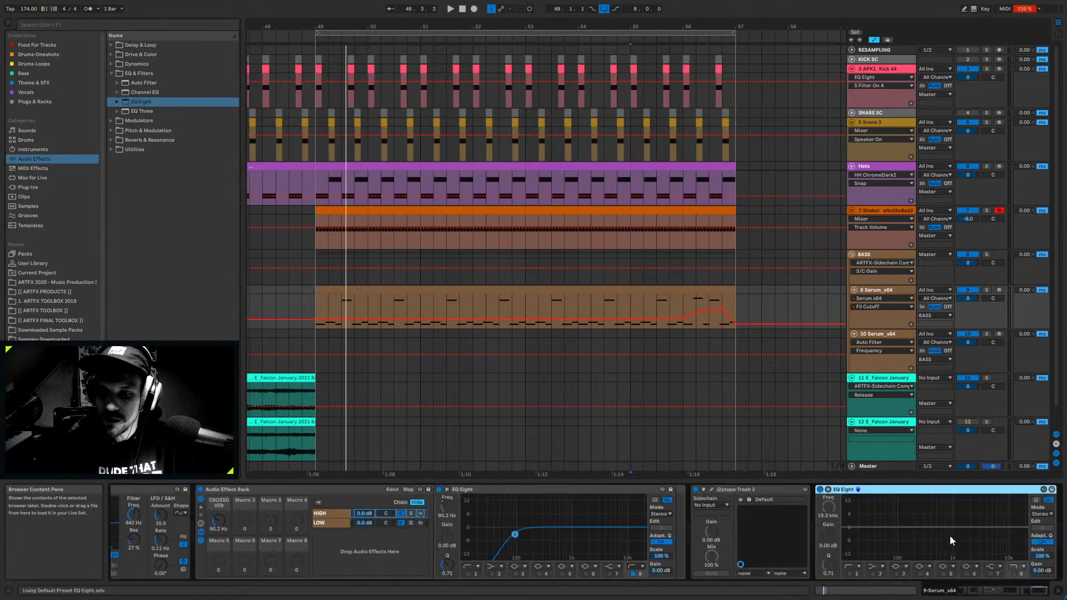
- In the new EQ Eight, cut band 3 at about 250 Hz by roughly 7.5 dB and band 5 at about 843 Hz by 1.6 dB during playback
left_click(903, 575)
key("space")
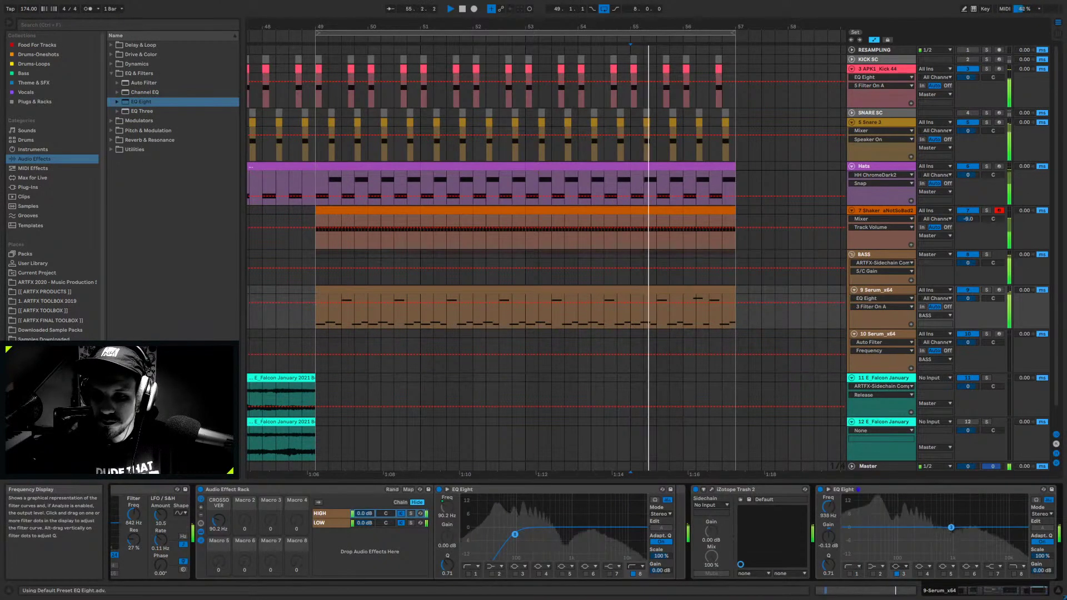
left_click_drag(921, 527, 919, 542)
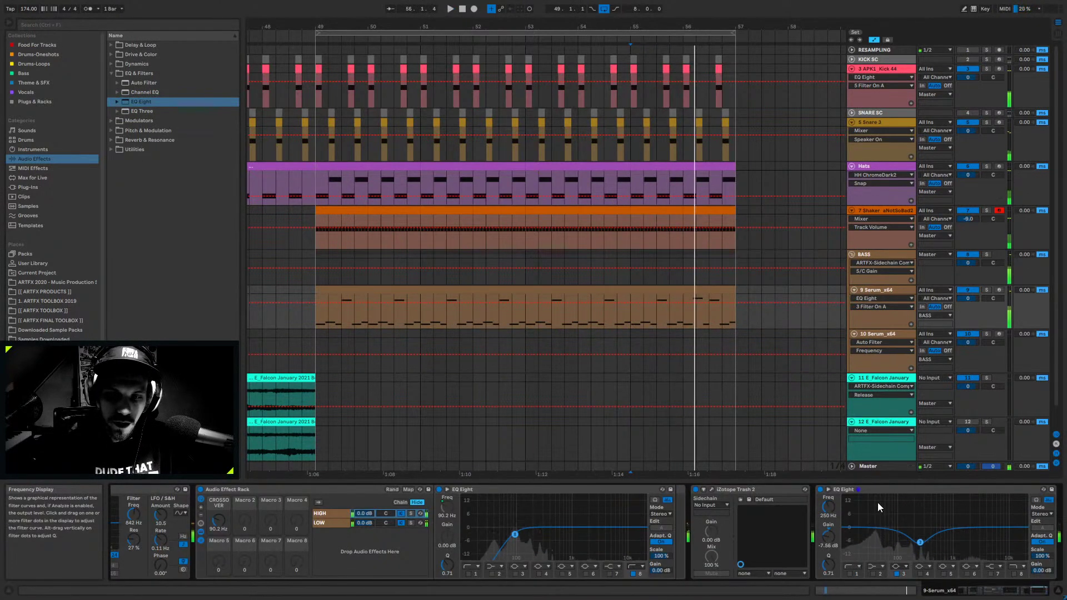
left_click(943, 573)
left_click_drag(899, 526, 949, 530)
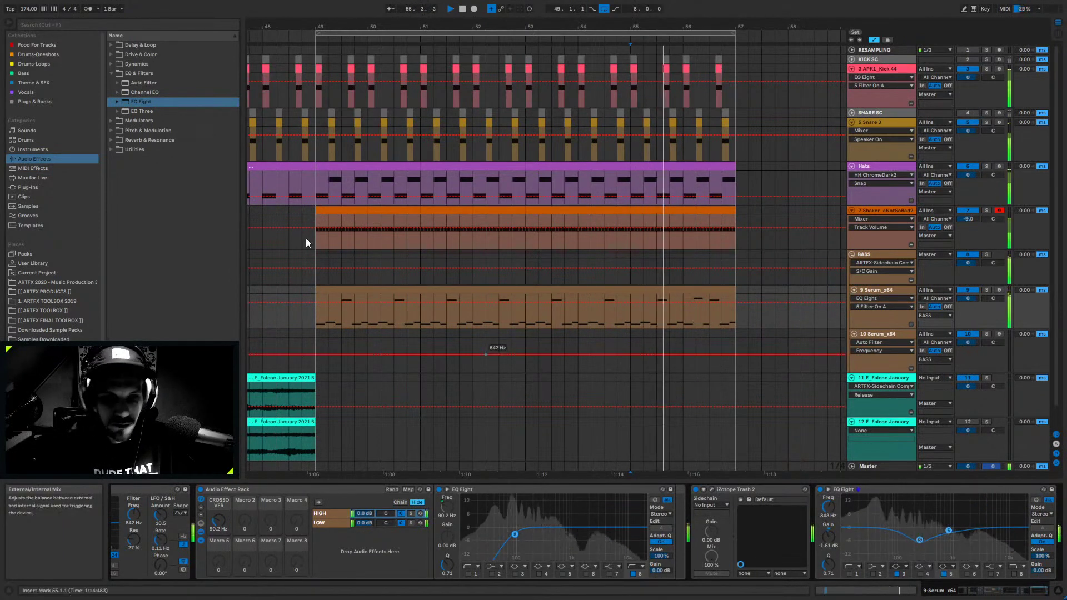
- Add the KiloHearts kHs Ensemble plug-in after the EQ Eight in the HIGH chain of the Serum track's effect rack
left_click(23, 186)
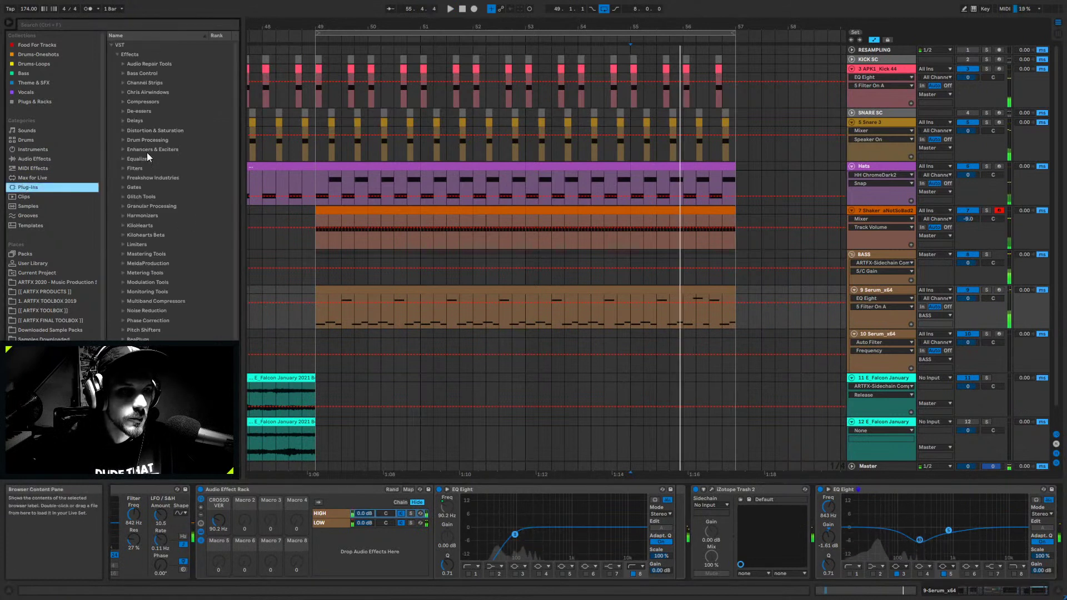
left_click(123, 134)
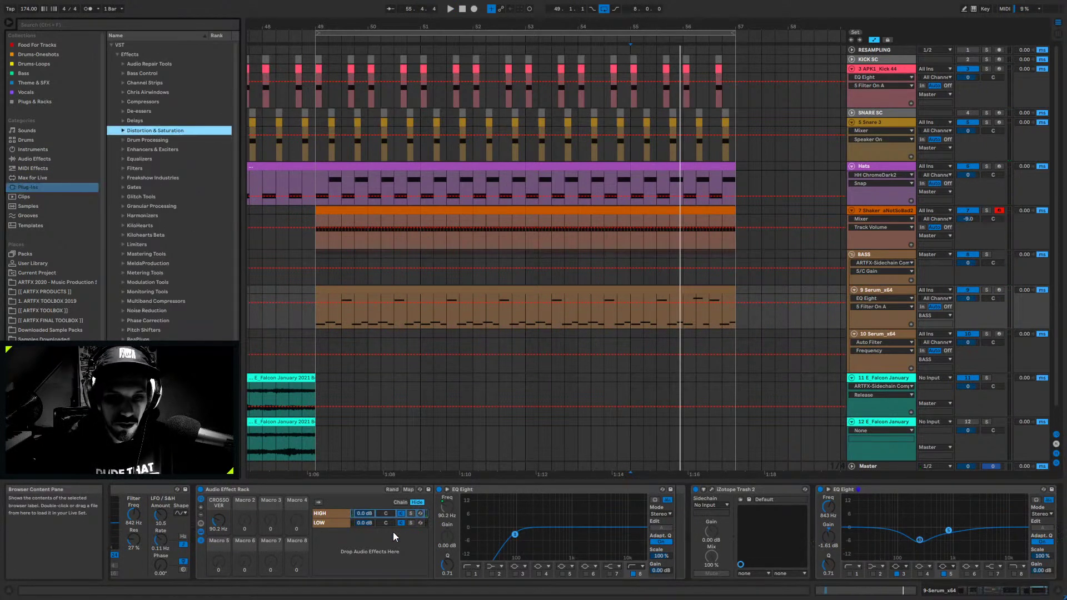
left_click(329, 513)
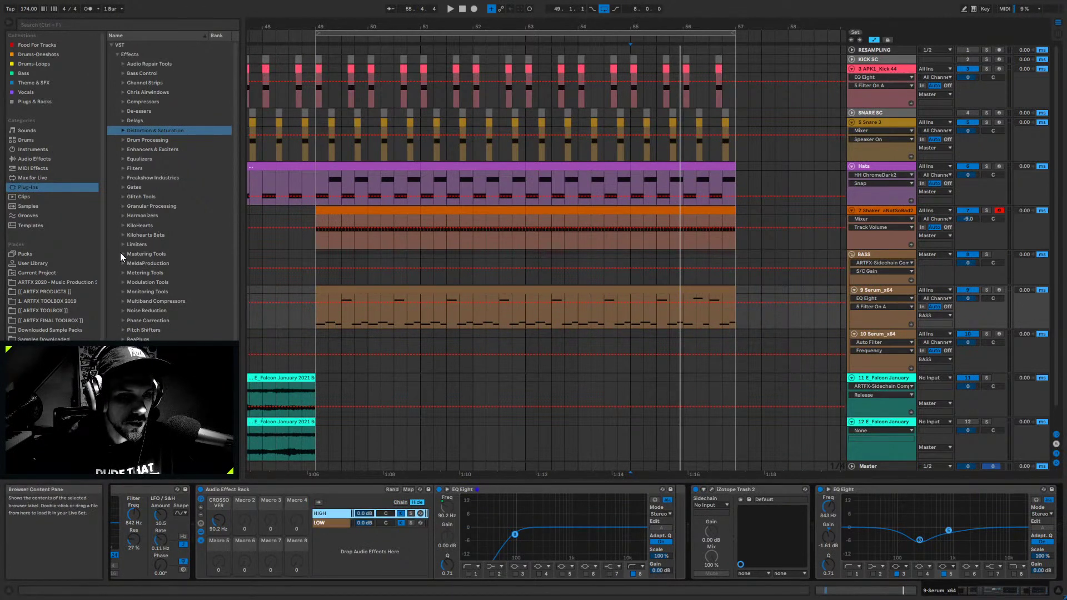
left_click(124, 225)
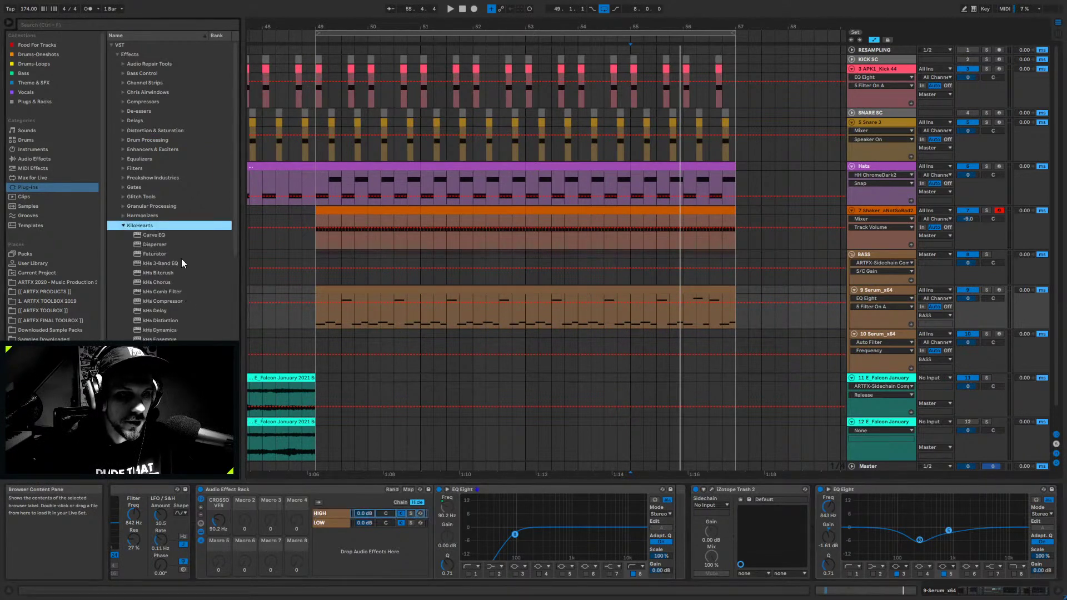
double_click(161, 338)
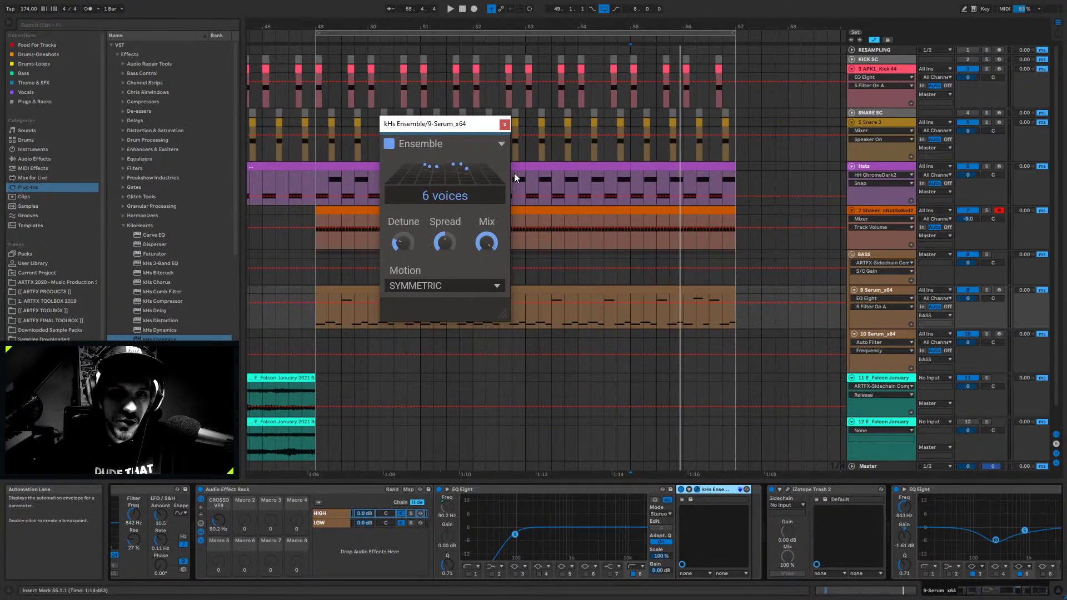
- Lower the Ensemble's mix, set its motion to RANDOM and widen the spread while auditioning, and close the plug-in window
key("space")
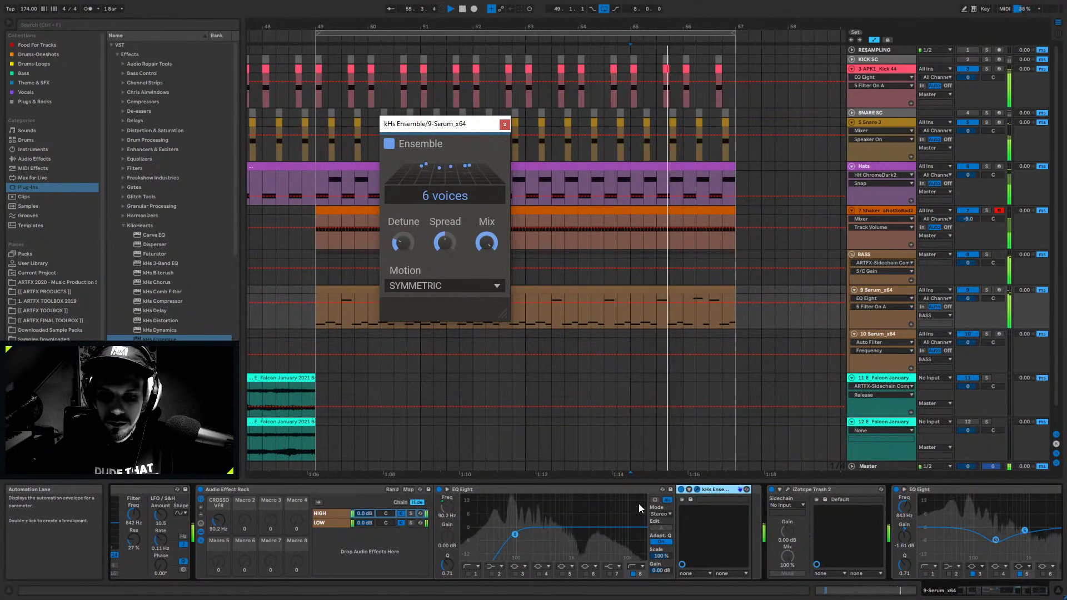
left_click(487, 242)
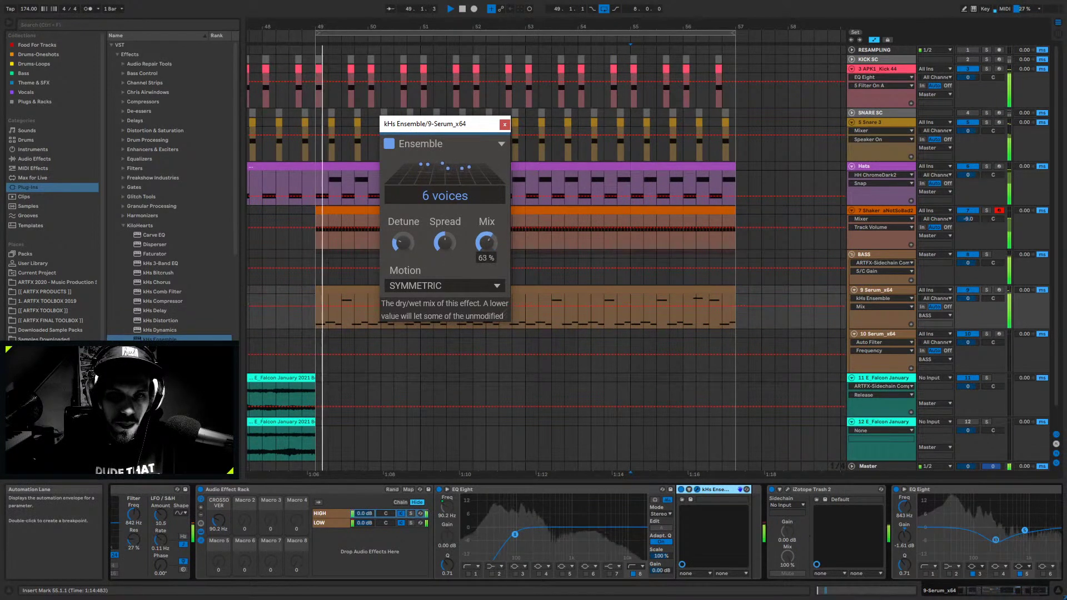
left_click_drag(487, 242, 487, 263)
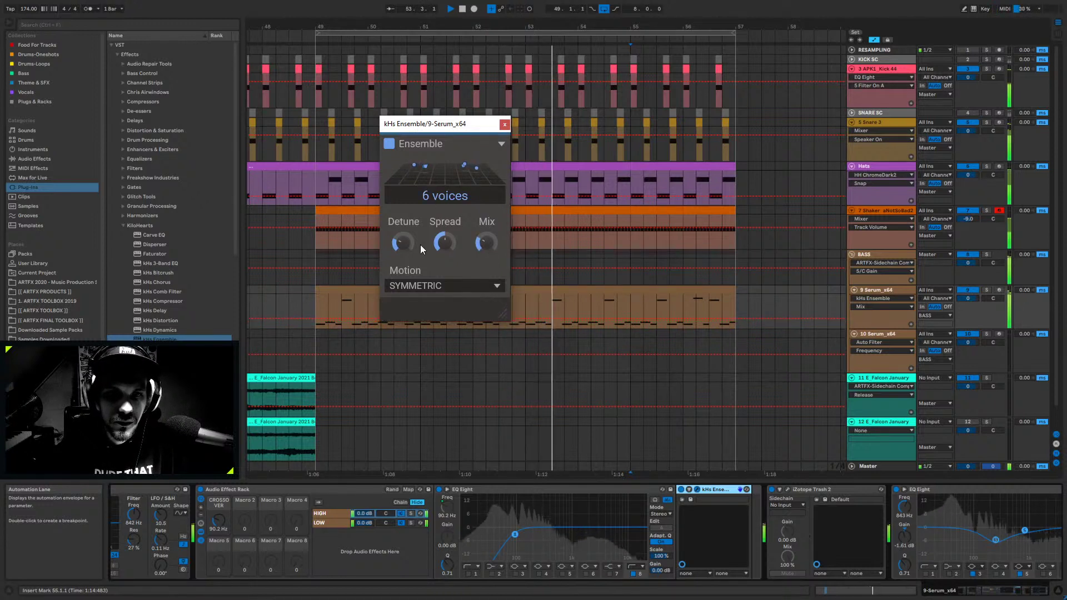
left_click(426, 285)
left_click(417, 281)
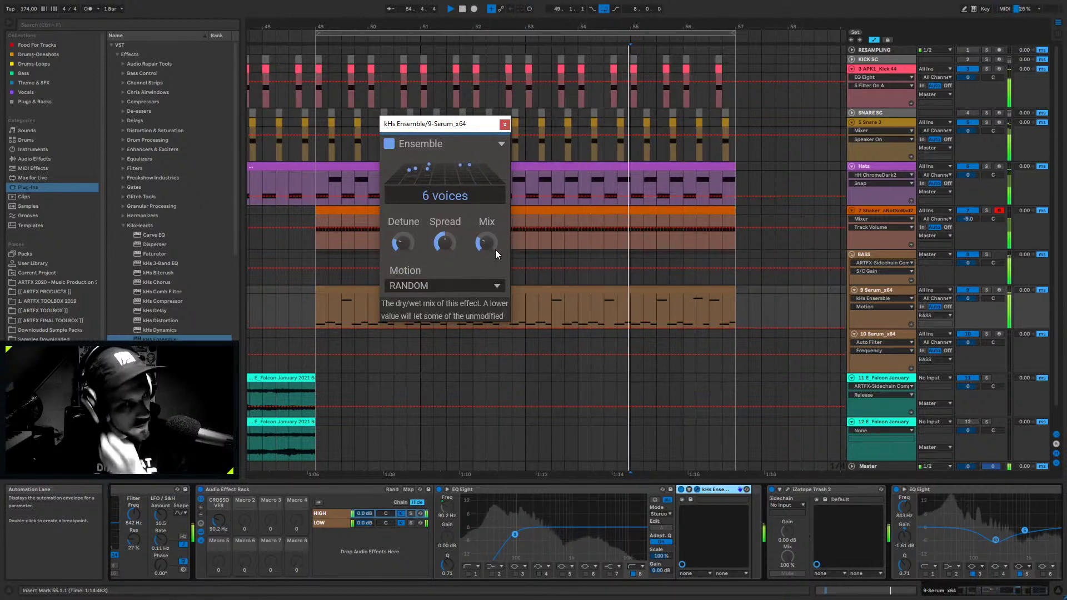
left_click_drag(445, 243, 444, 187)
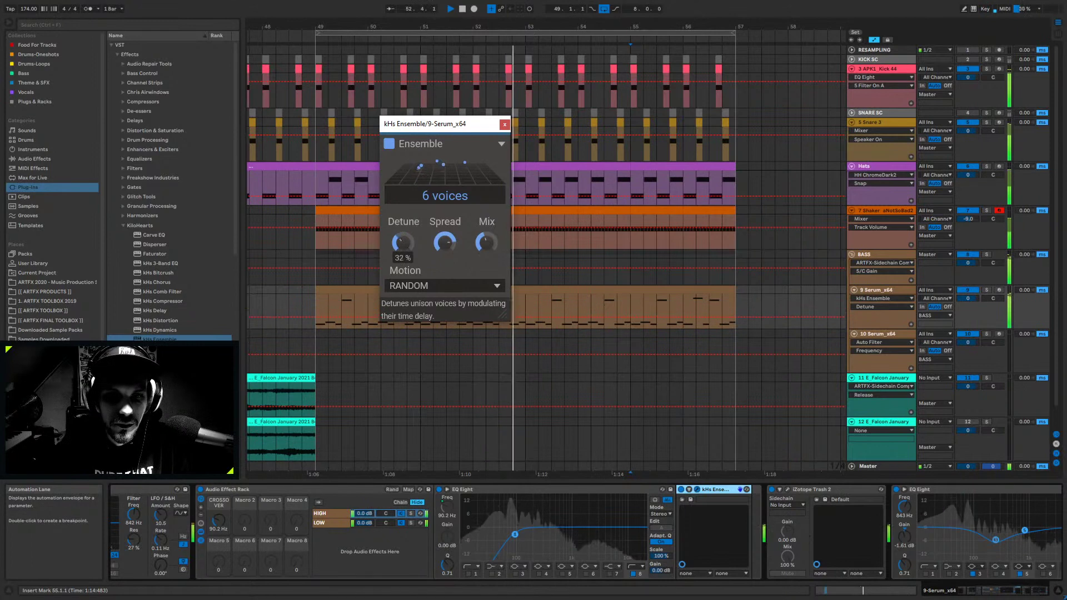
left_click(783, 338)
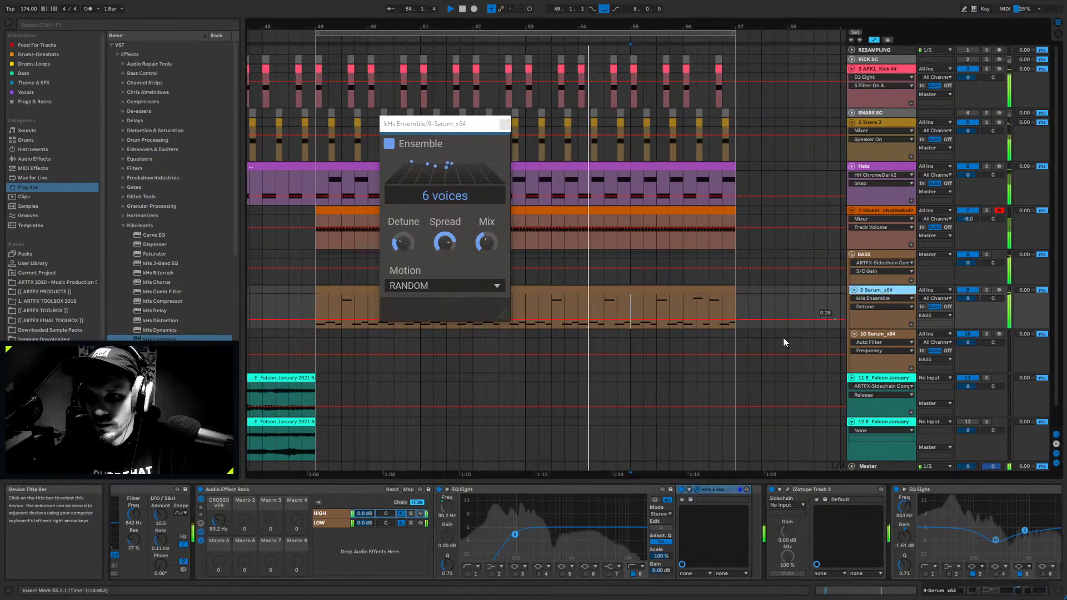
key("a")
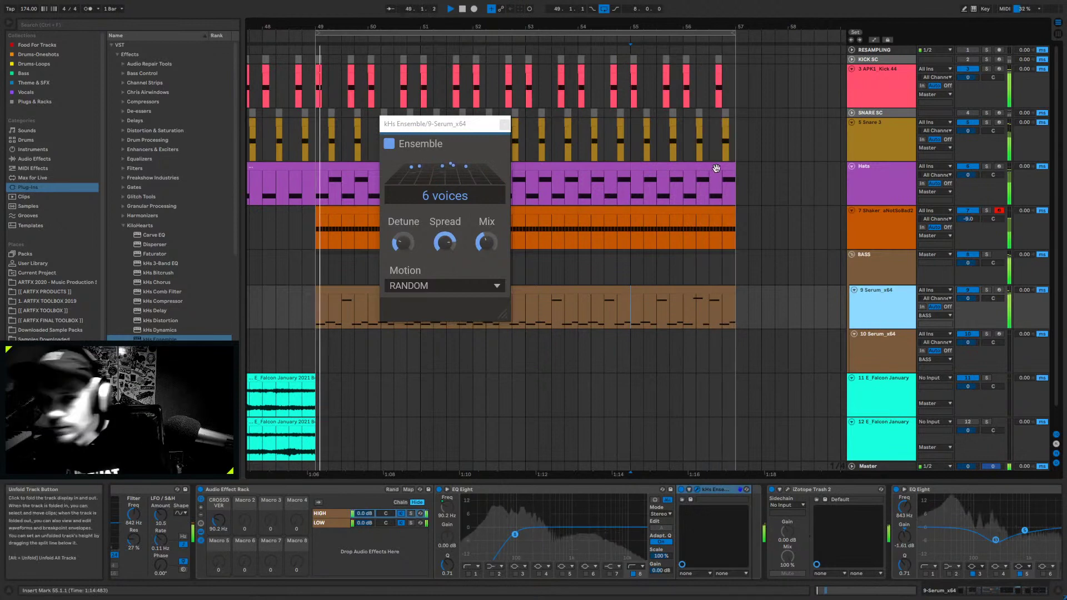
left_click(504, 124)
- Bring back the Serum Fil Cutoff automation on the 9 Serum_x64 track and reshape its rise to a peak in mid bar 56
key("a")
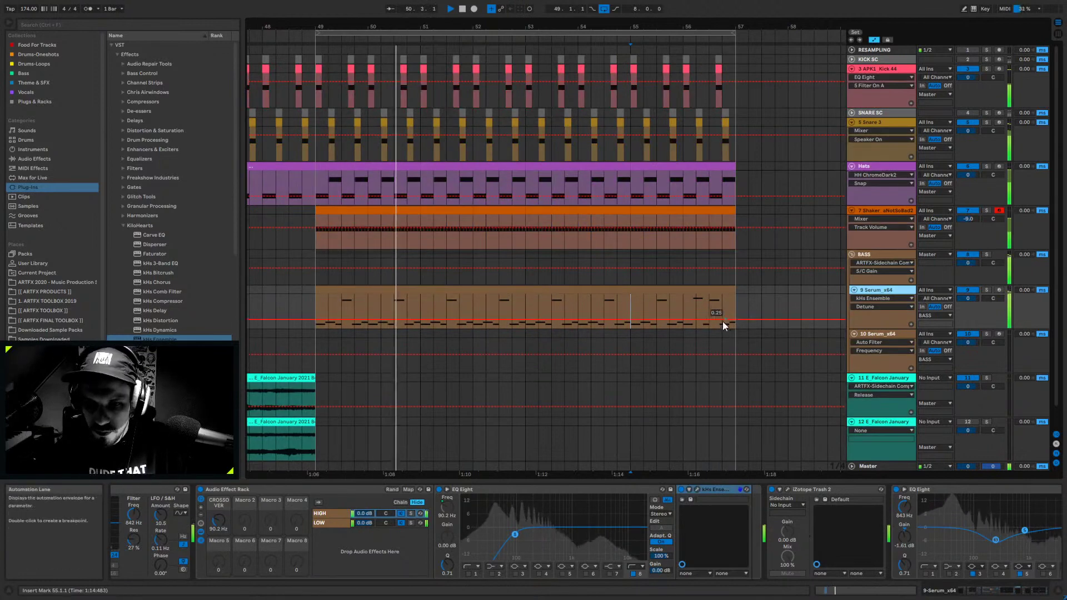
left_click(875, 299)
left_click(873, 315)
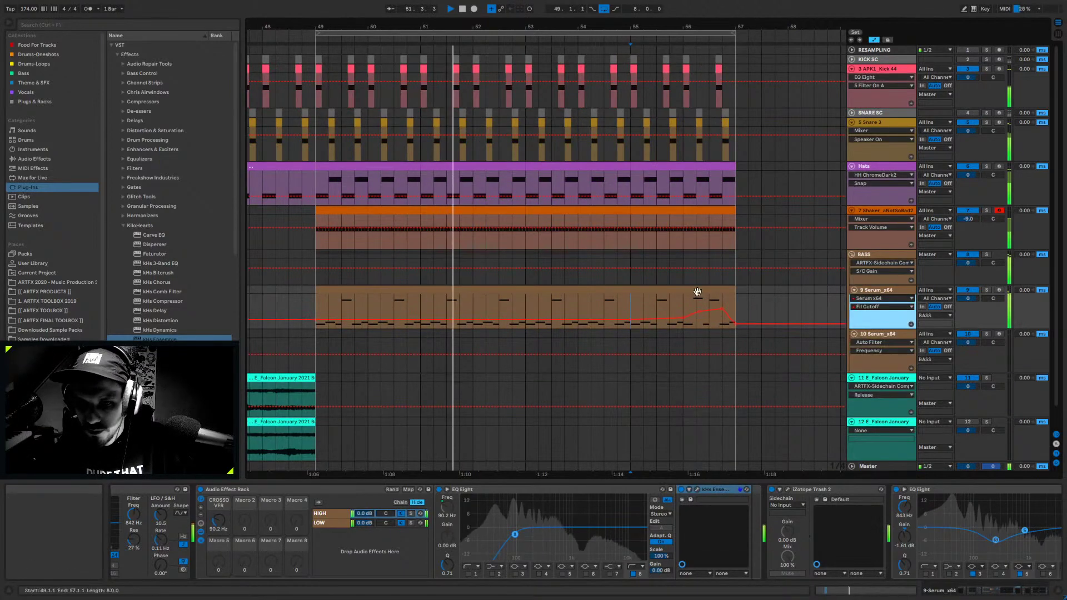
left_click(682, 319)
left_click_drag(687, 318, 709, 310)
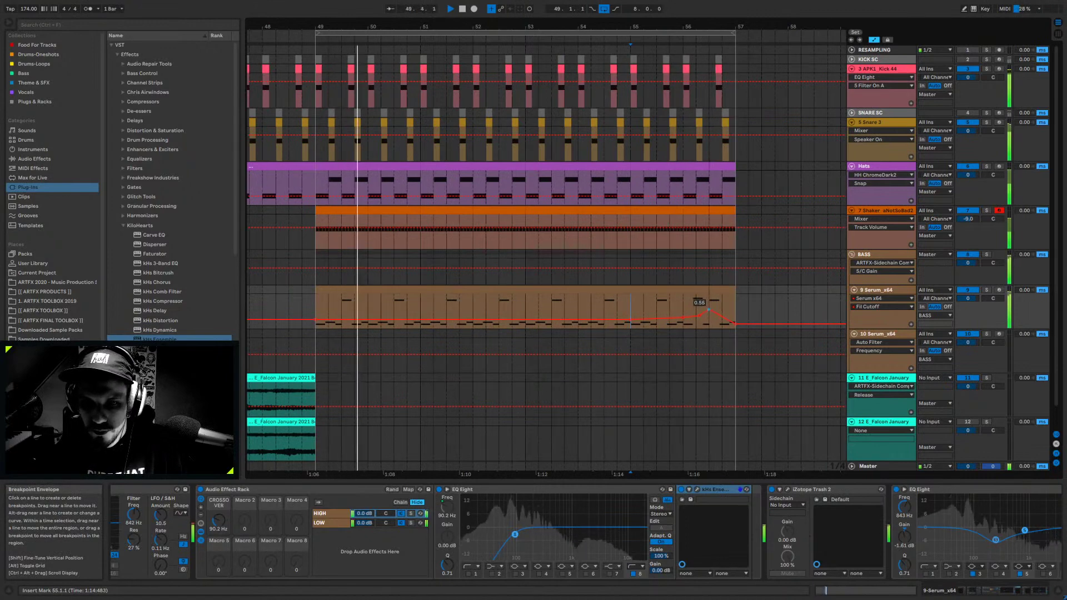
- Enlarge the 9 Serum_x64 track and give the Fil Cutoff curve a dip and sharp peak early in bar 56, raising the following breakpoint to 0.44
left_click_drag(715, 26, 702, 56)
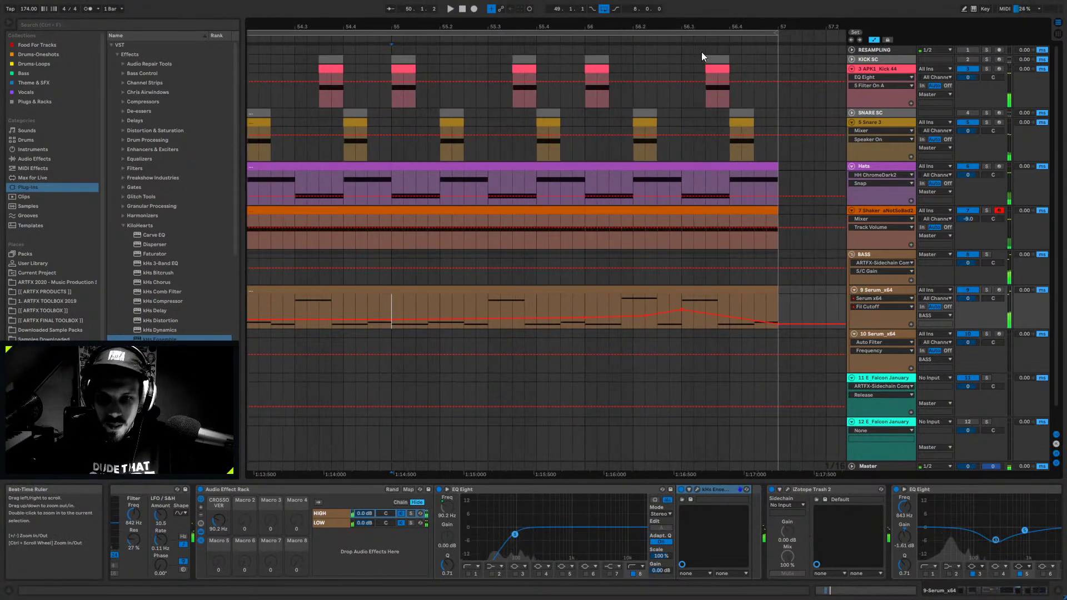
left_click(871, 327)
left_click_drag(882, 327, 882, 422)
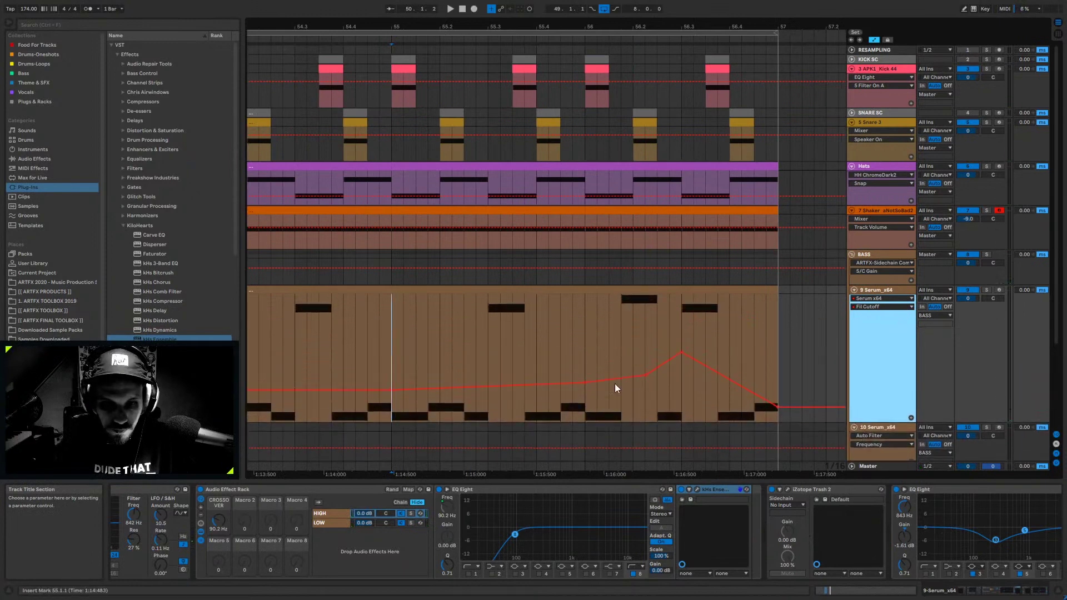
key("space")
left_click_drag(609, 376, 608, 386)
left_click(633, 380)
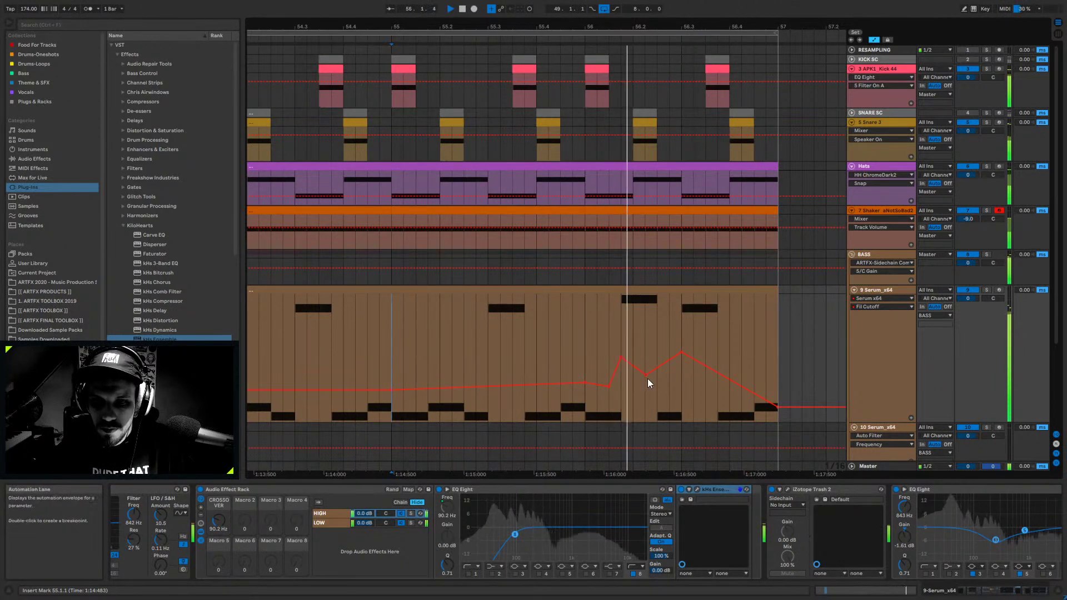
mouse_move(645, 375)
left_mouse_down()
mouse_move(657, 391)
mouse_move(645, 370)
left_mouse_up()
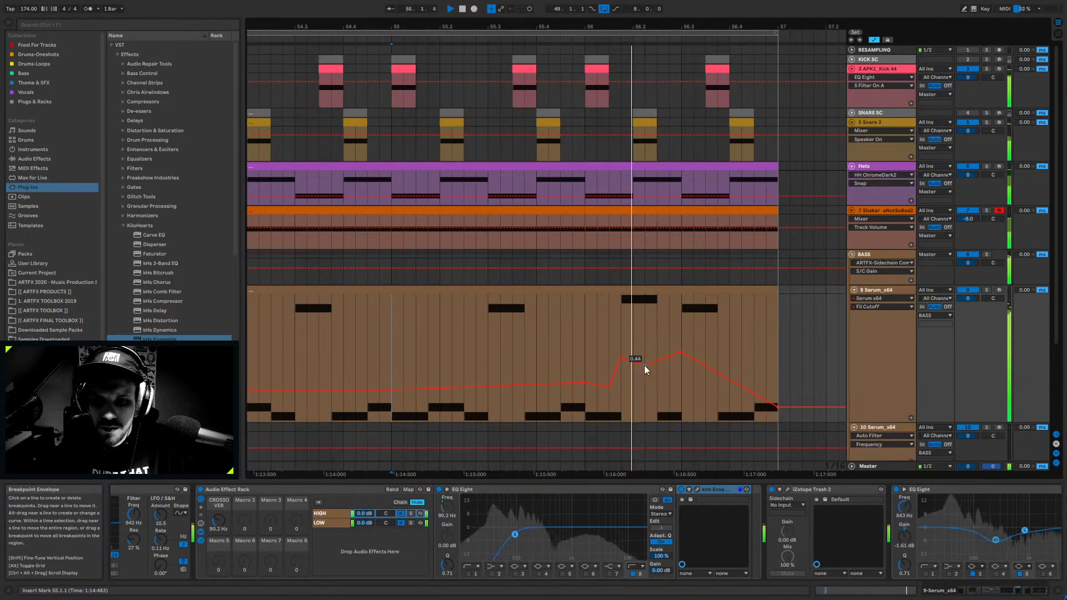
- Keep the Fil Cutoff curve high past 56.3 with an added breakpoint and drop it steeply to a new low point near 56.4.3
left_click(682, 353)
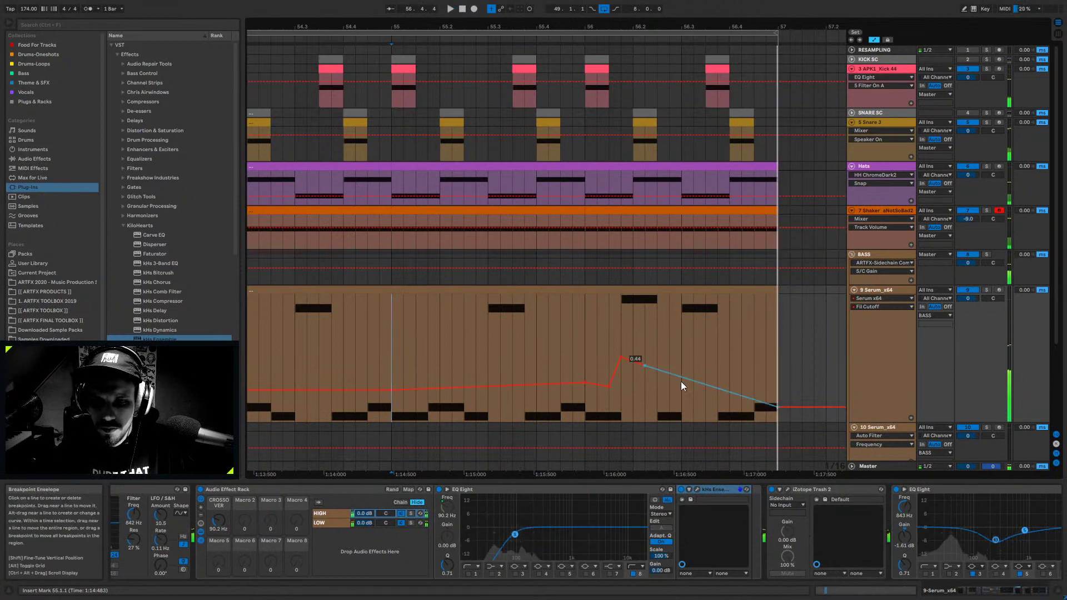
key("ctrl+z")
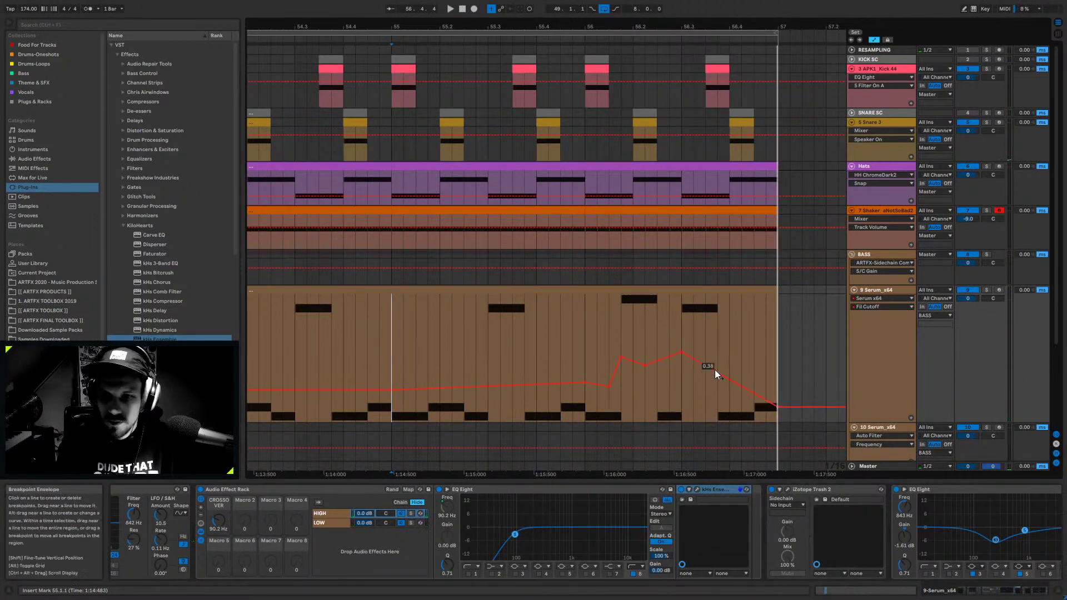
left_click_drag(715, 370, 717, 359)
key("space")
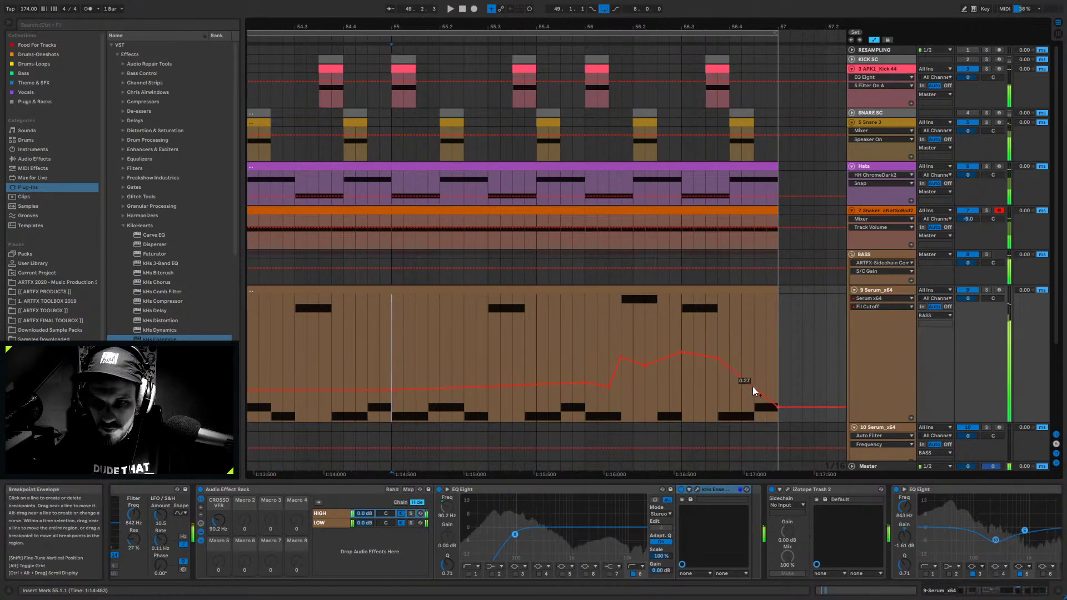
left_click_drag(753, 386, 754, 404)
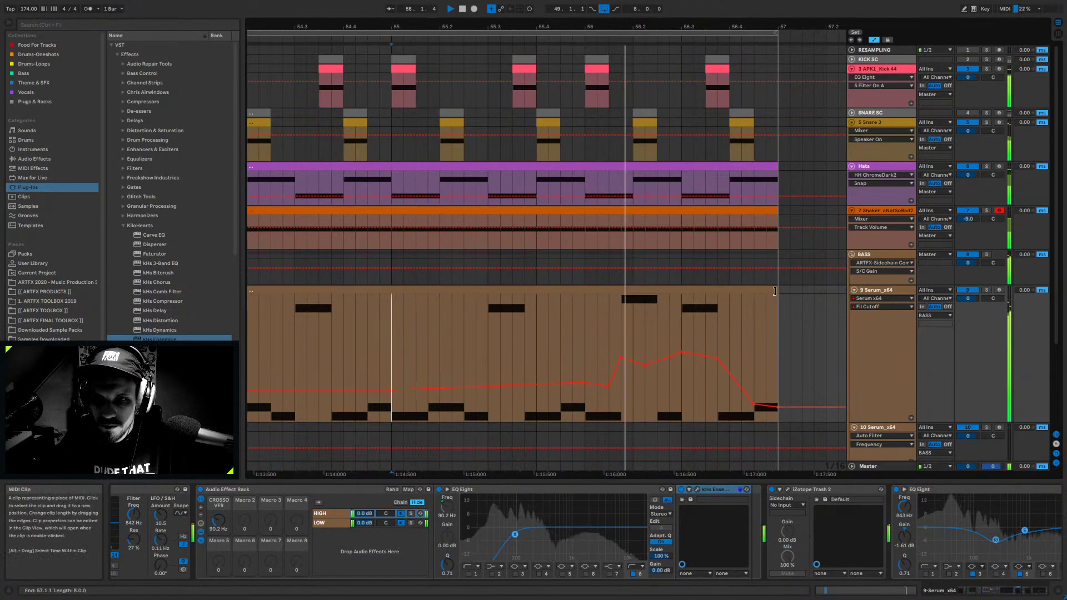
key("space")
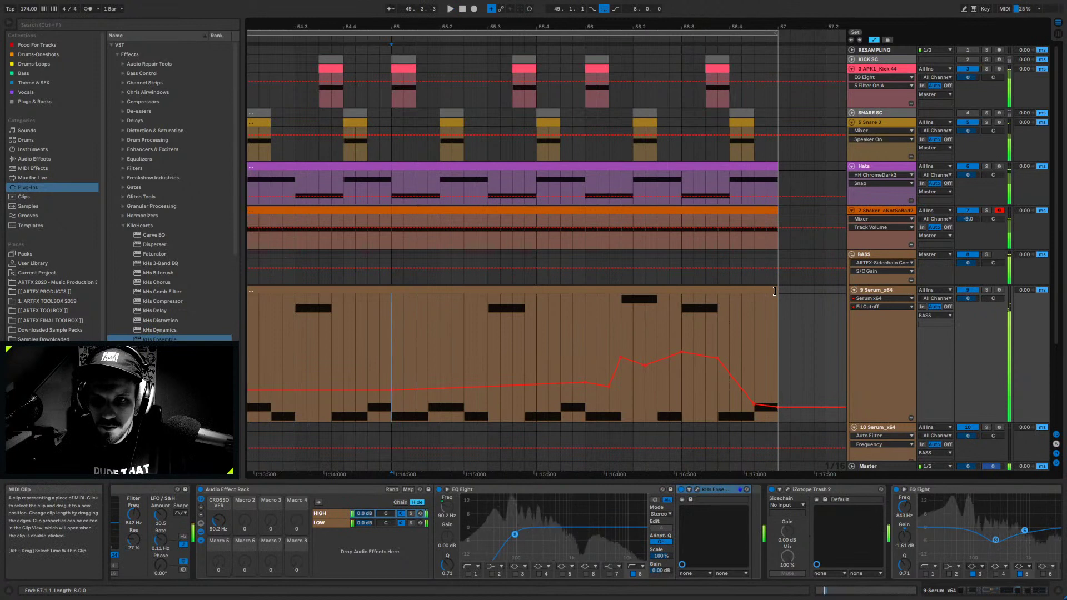
- Try trimming the end of the 9 Serum_x64 clip to 56.4.3, audition it and undo the trim
left_click_drag(777, 290, 763, 289)
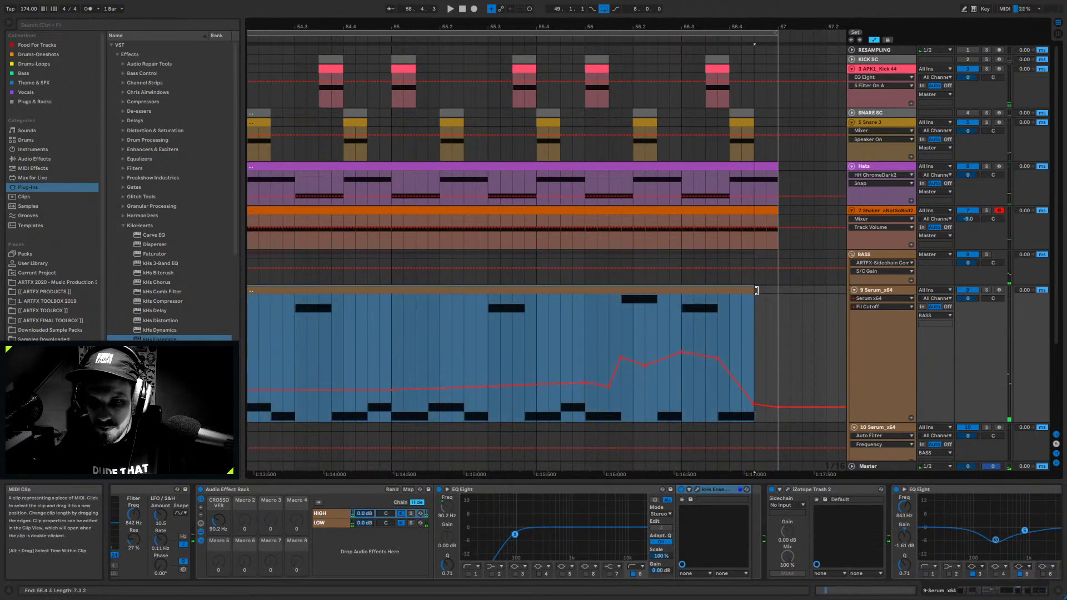
key("space")
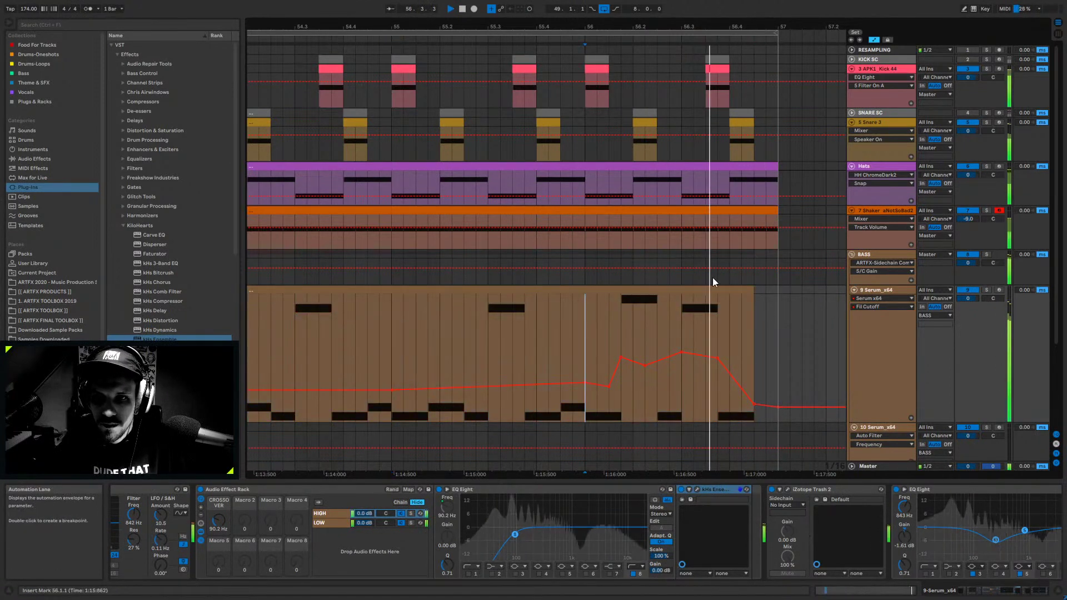
key("ctrl+z")
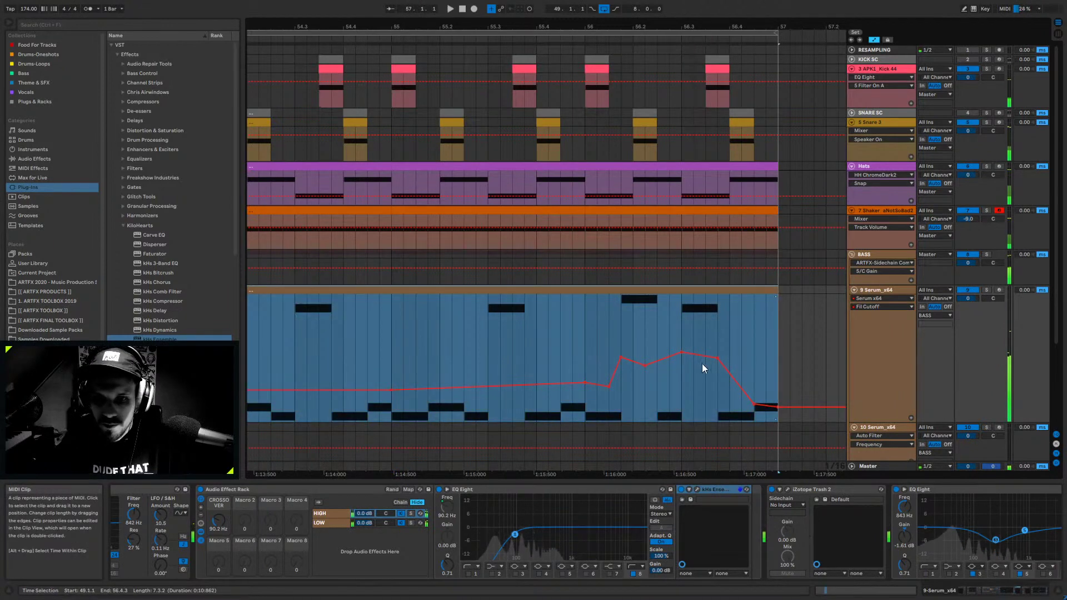
- During playback, sweep the effect rack's CROSSOVER macro on the Serum track up past 3 kHz and settle it at about 785 Hz
left_click(997, 593)
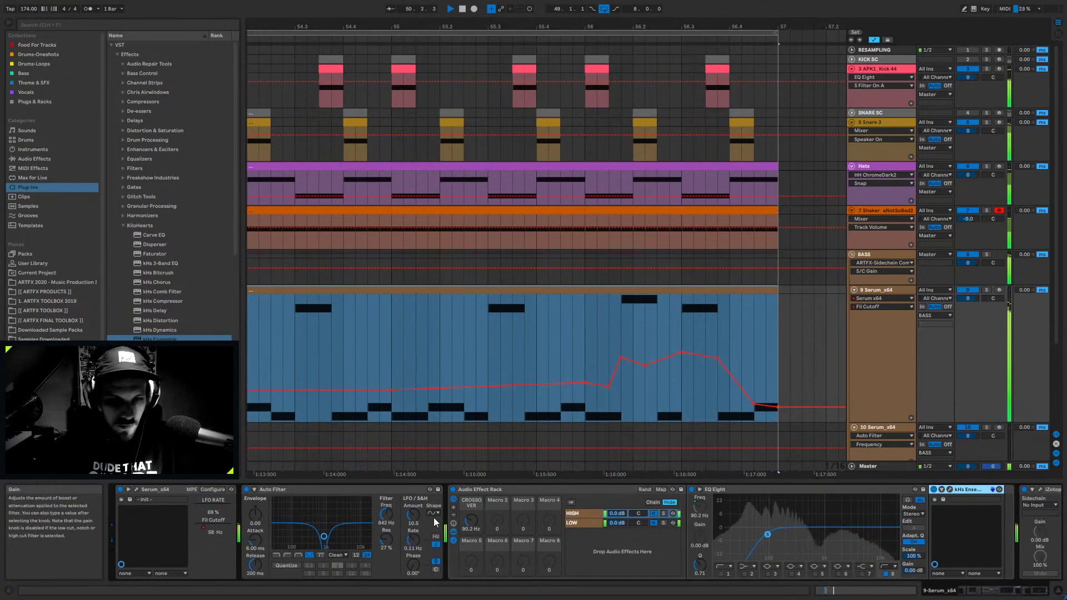
left_click_drag(470, 521, 470, 503)
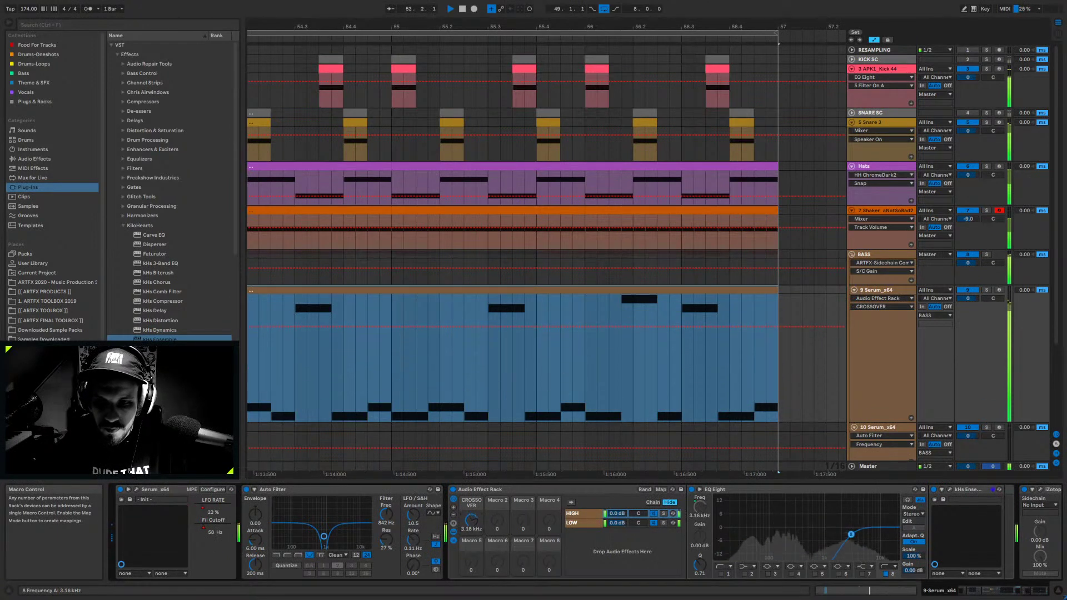
left_click_drag(470, 521, 470, 516)
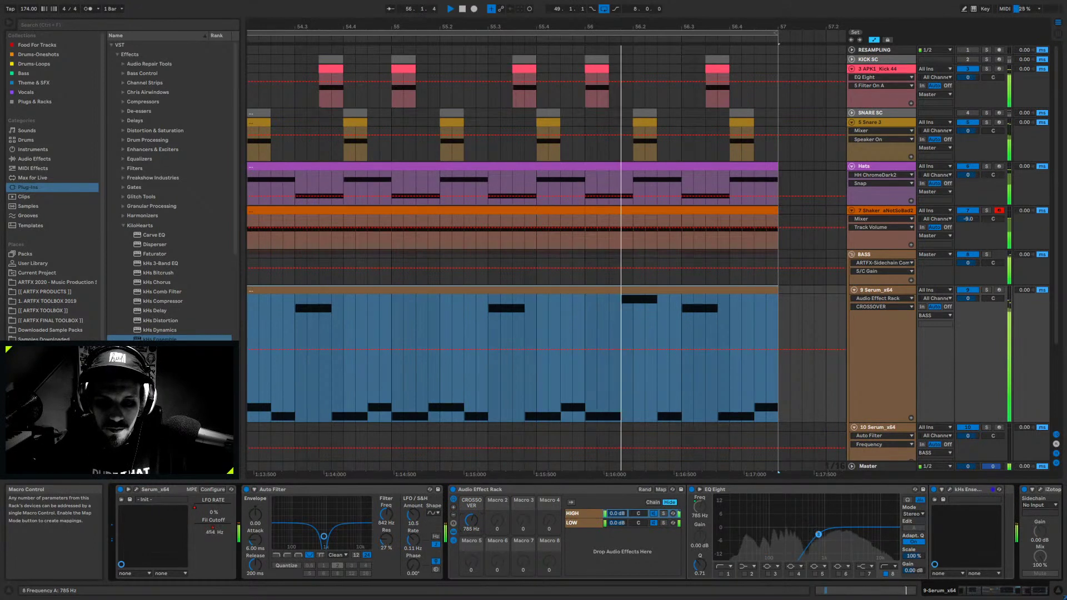
- Audition the kHs Ensemble's SYMMETRIC motion, set the motion to SINE, stop playback and close the plug-in window
left_click(950, 490)
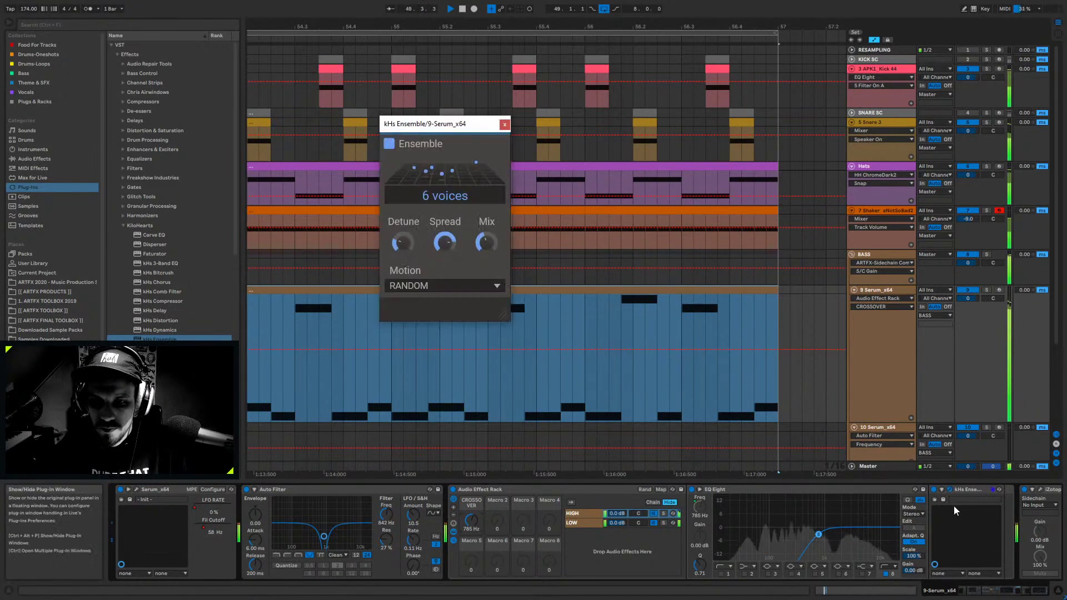
left_click(486, 242)
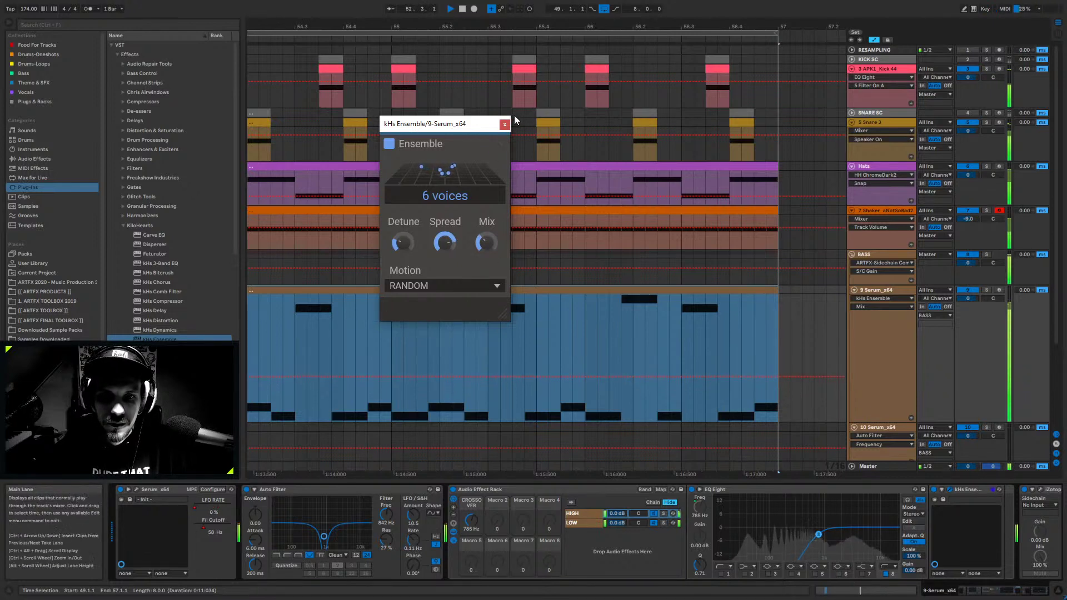
left_click(426, 285)
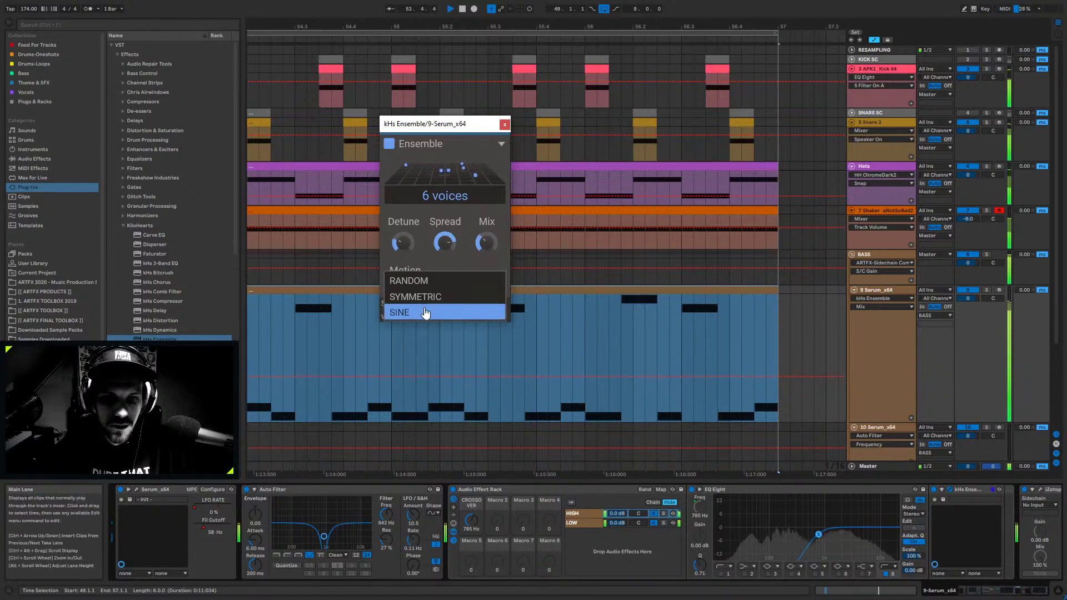
left_click(427, 295)
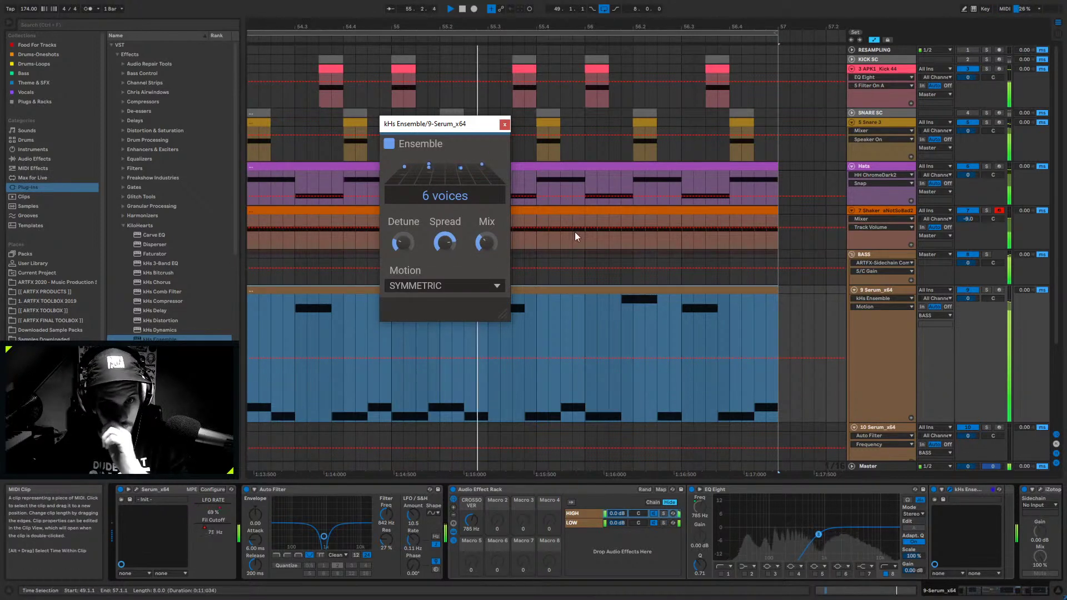
left_click(434, 286)
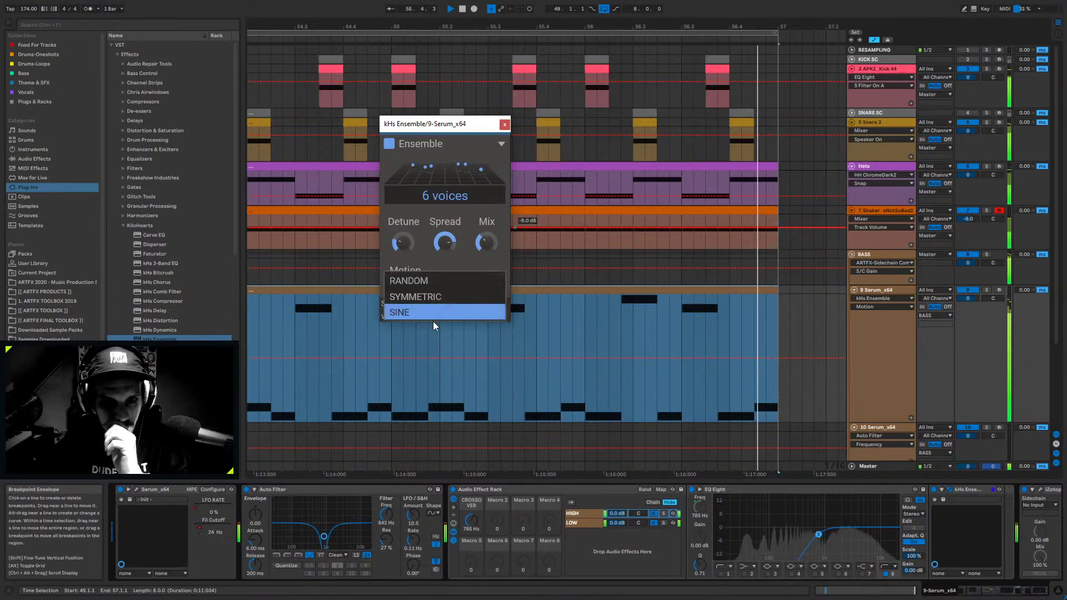
left_click(433, 314)
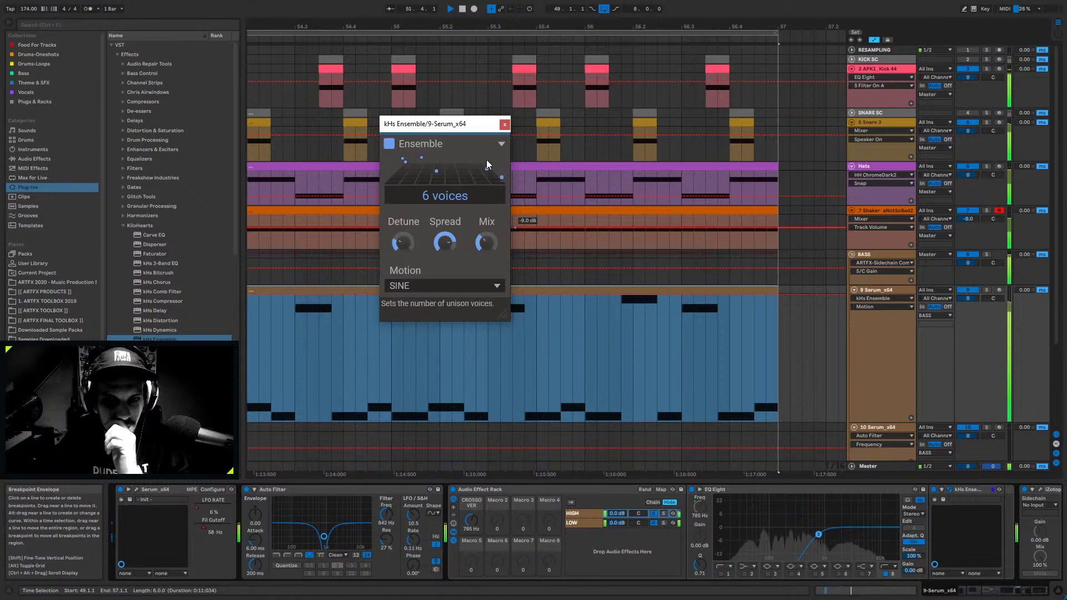
key("space")
left_click(504, 124)
- Hide the automation lanes and fold all tracks into a compact overview of the arrangement
key("a")
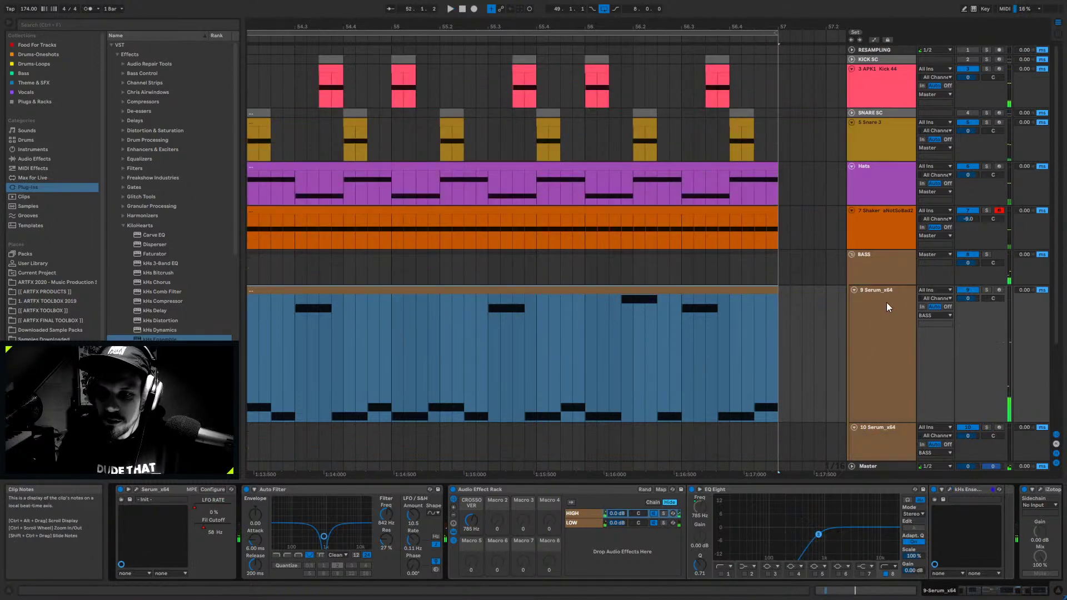
left_click(886, 302)
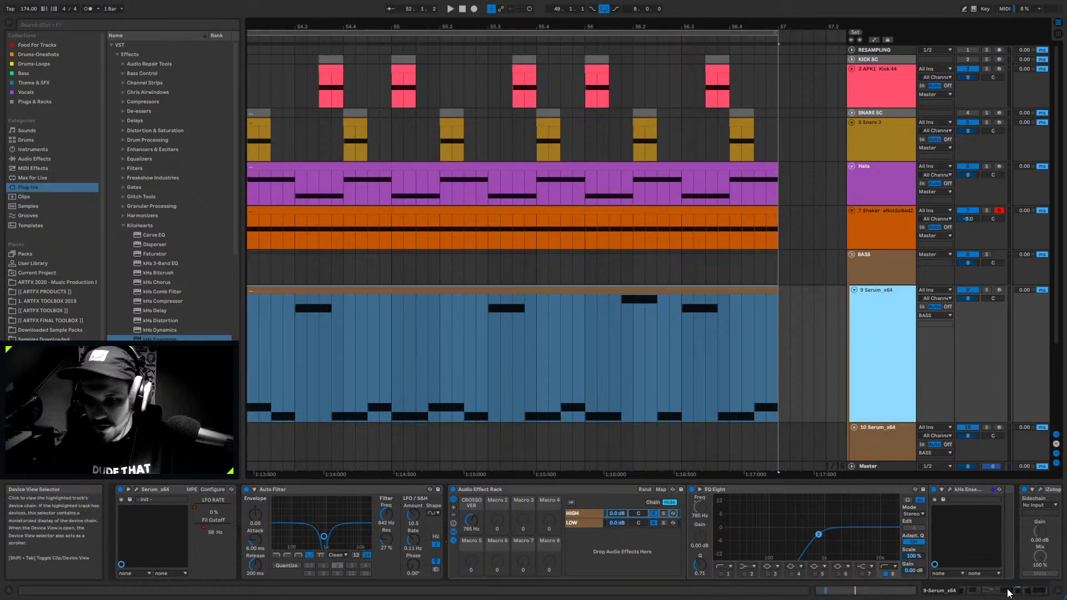
scroll(632, 45, "down", 5)
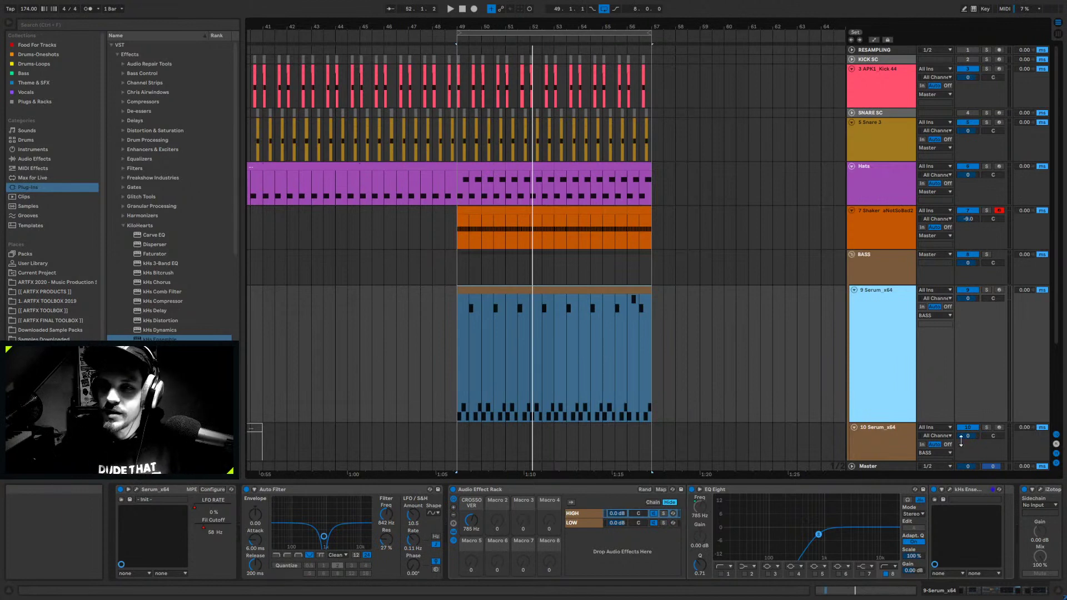
key("alt+u")
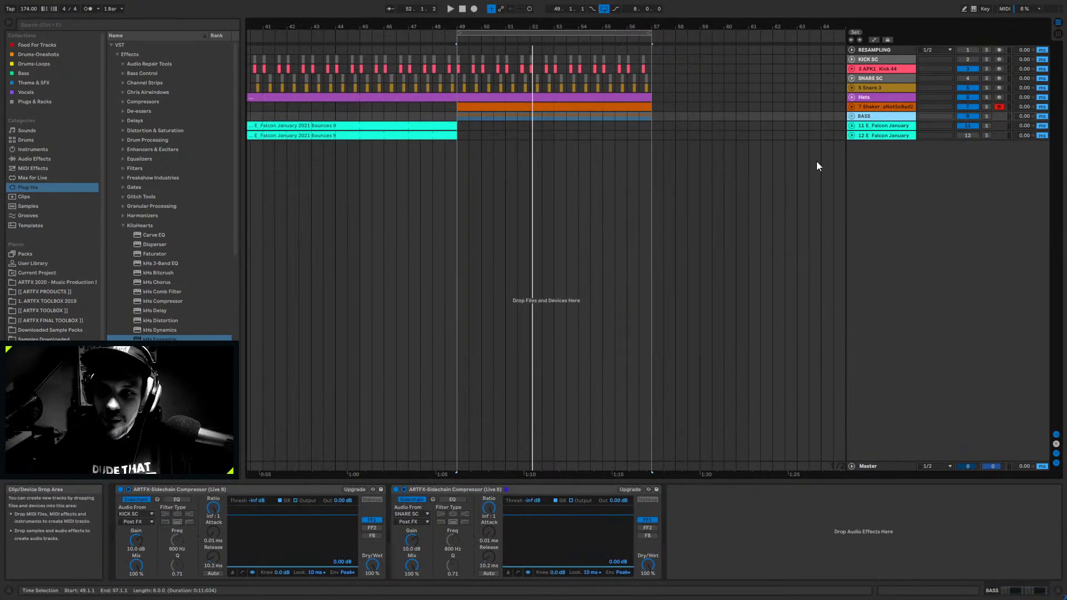
left_click(884, 106)
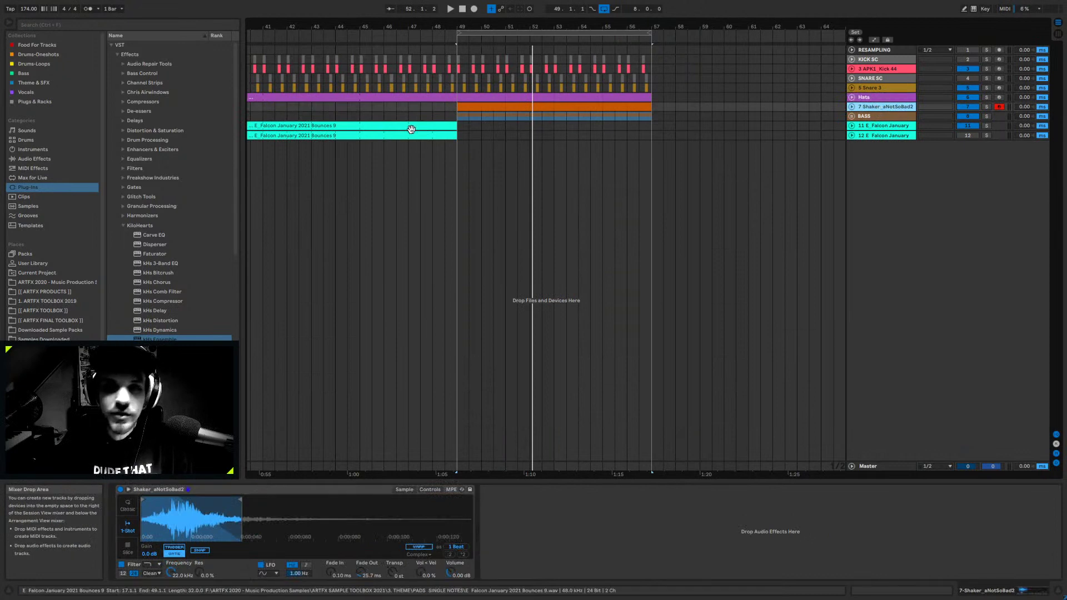
left_click_drag(411, 24, 410, 10)
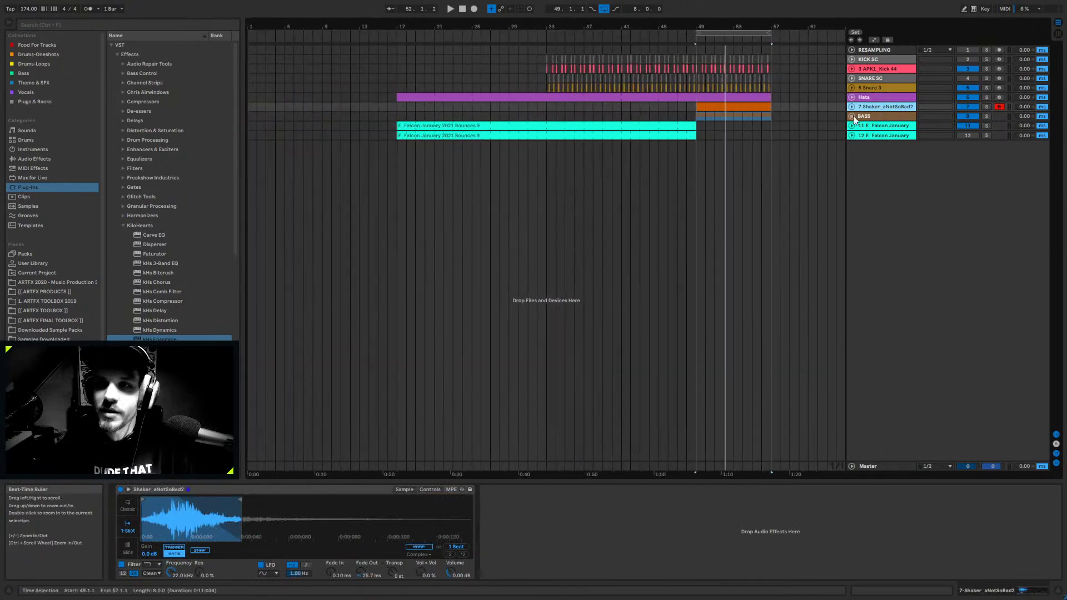
left_click(878, 97)
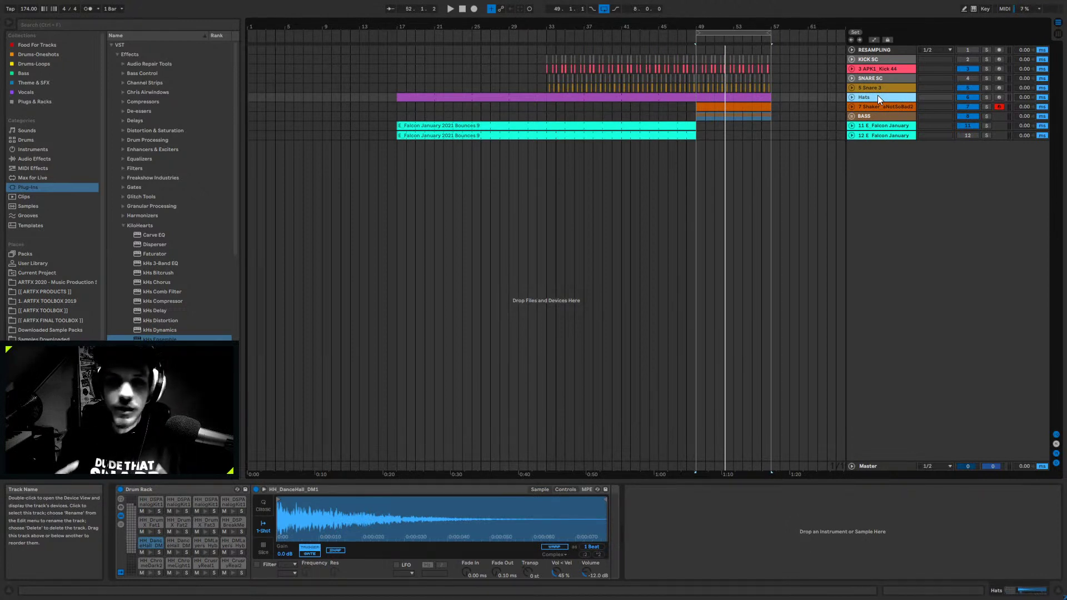
left_click(868, 105)
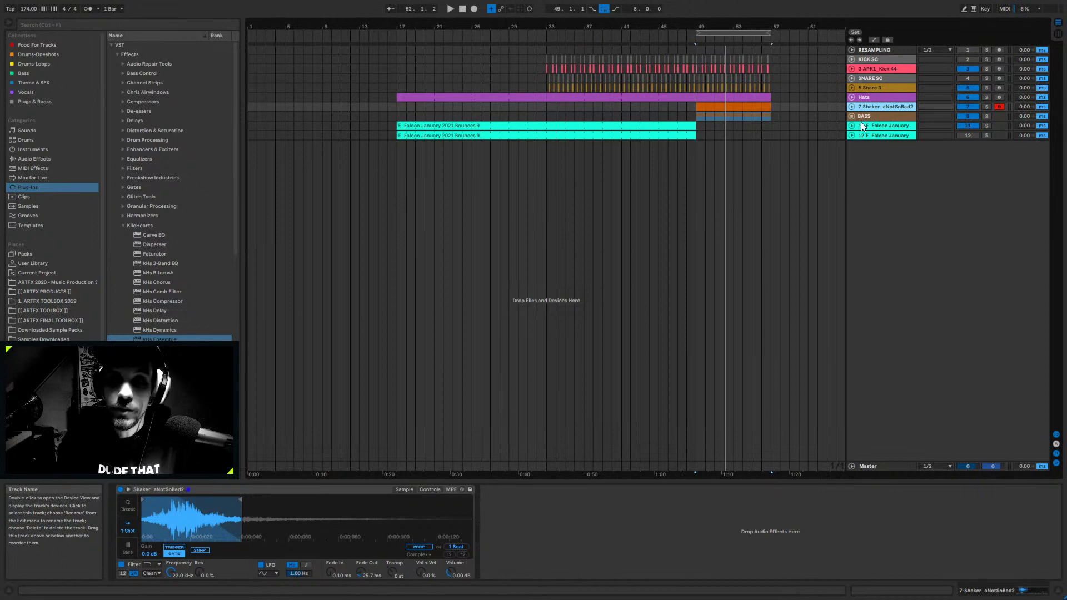
left_click(881, 113)
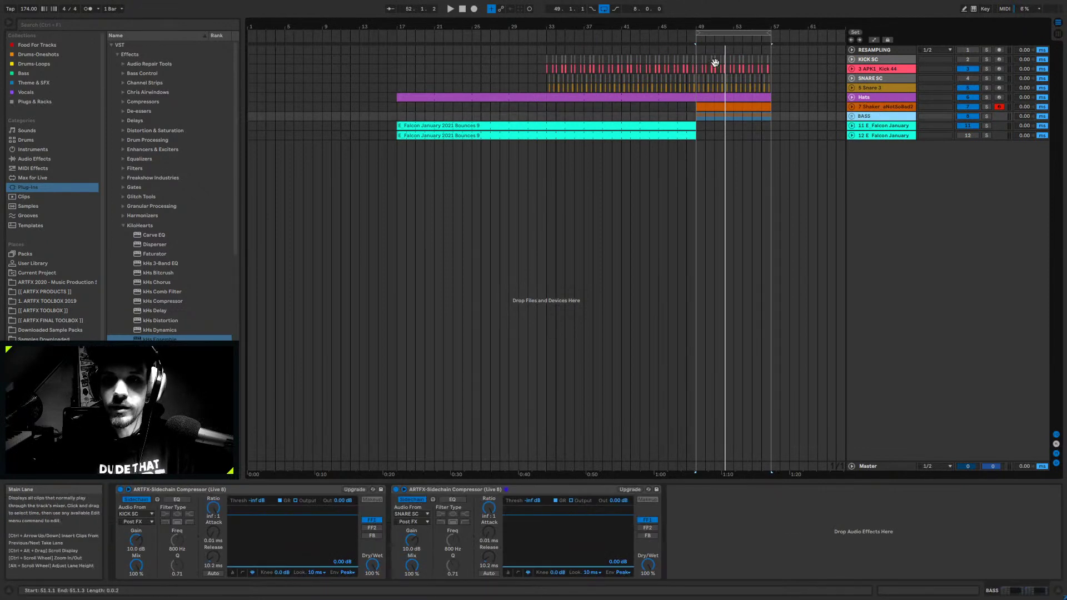
- Move the KICK SC through BASS clips from bars 49–57 to start at bar 57, and shift the loop to cover them during playback
left_click_drag(772, 57, 743, 89)
left_click(698, 114, "shift")
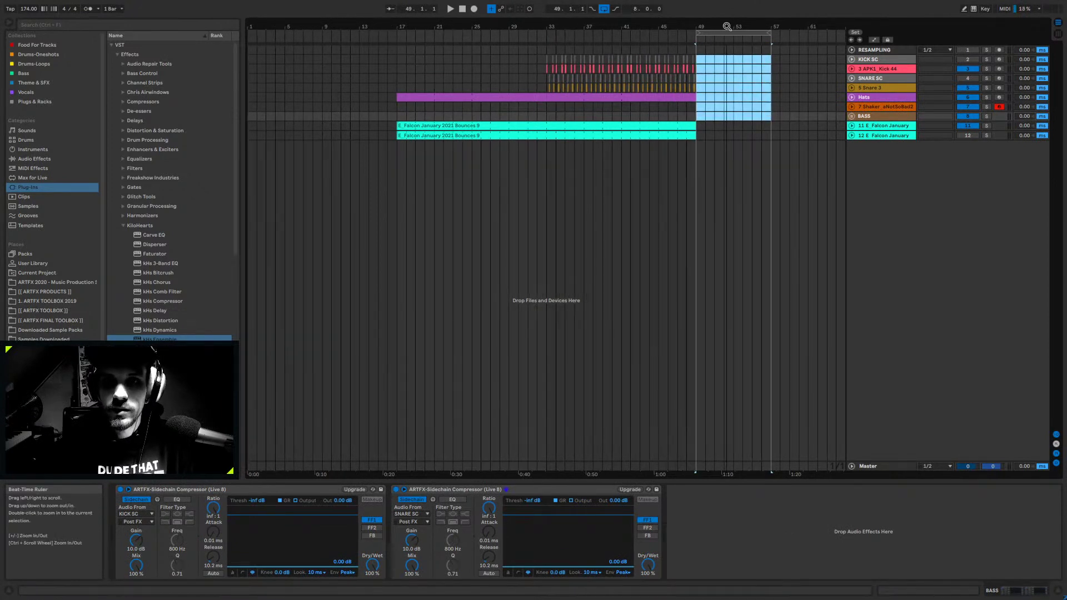
left_click(778, 60)
key("ctrl+v")
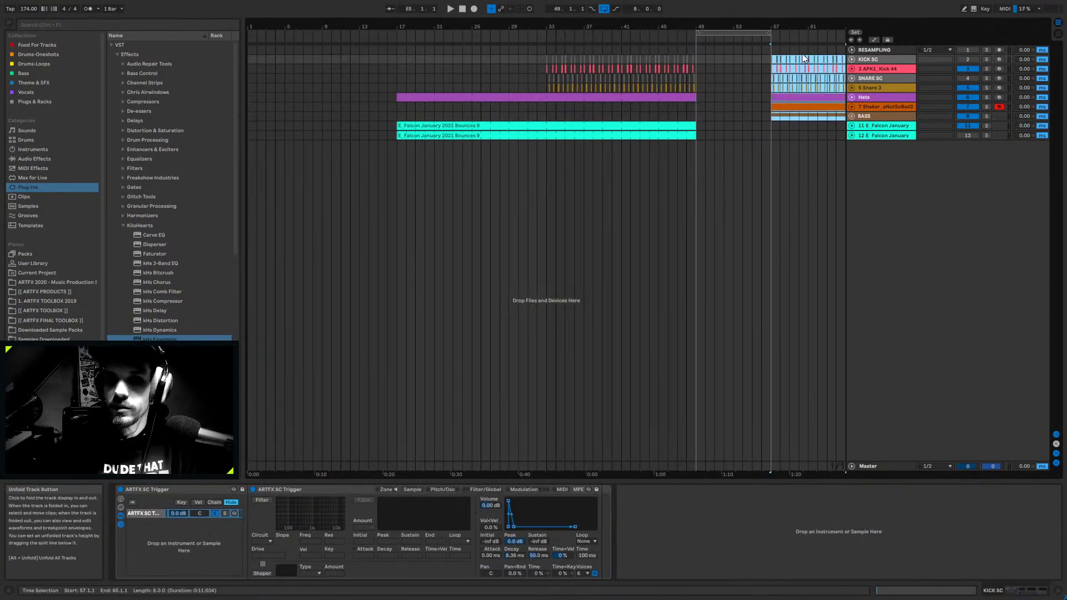
left_click_drag(758, 33, 832, 33)
key("space")
key("z")
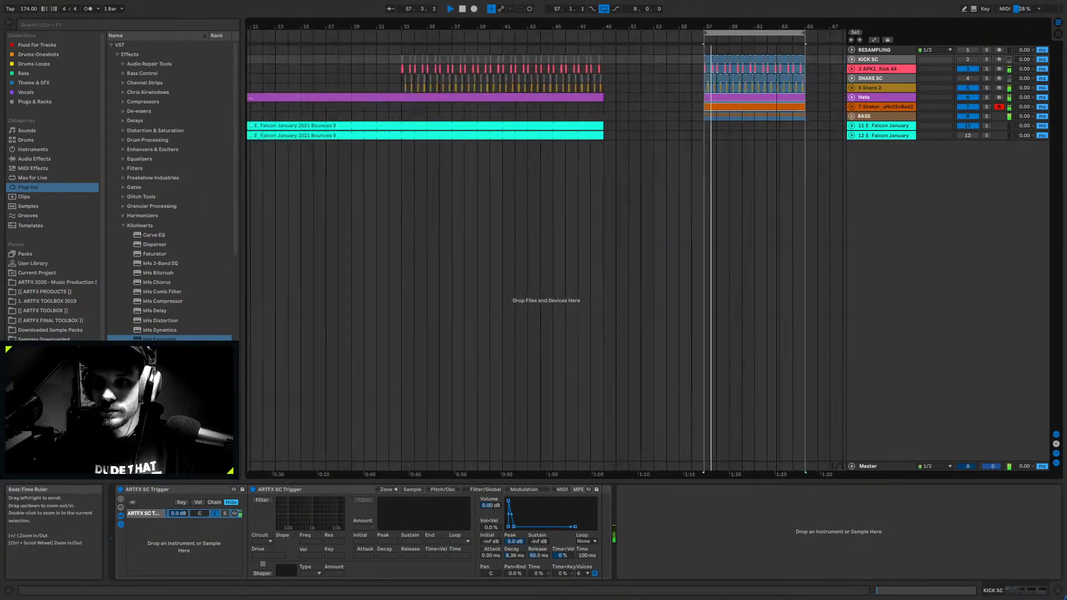
- Unfold the BASS group and open the 9 Serum_x64 clip at bar 57 in the MIDI note editor
left_click(867, 108)
left_click(868, 115)
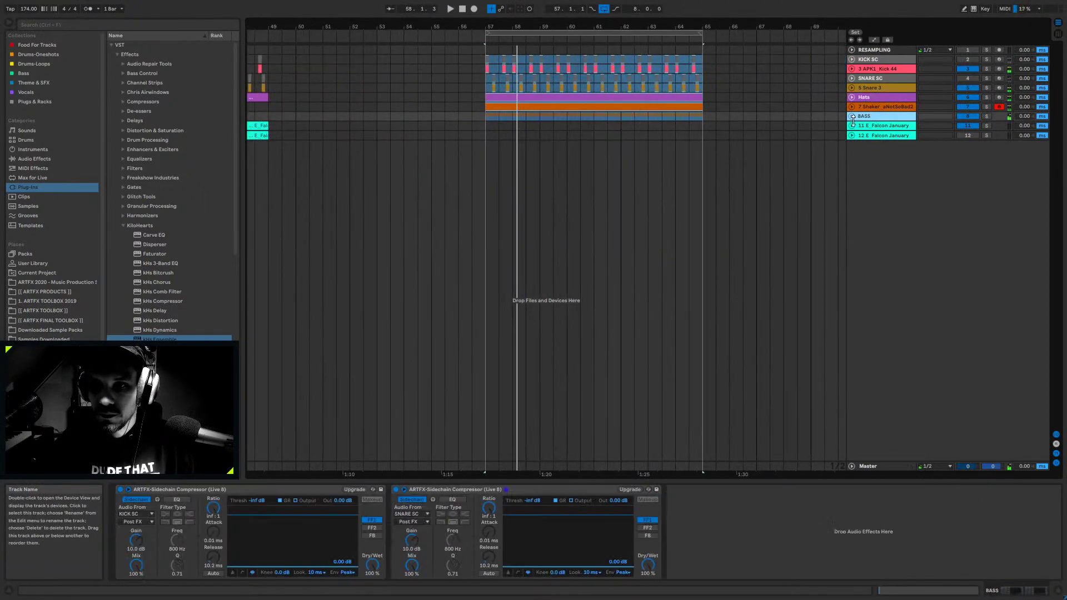
left_click(851, 116)
double_click(504, 195)
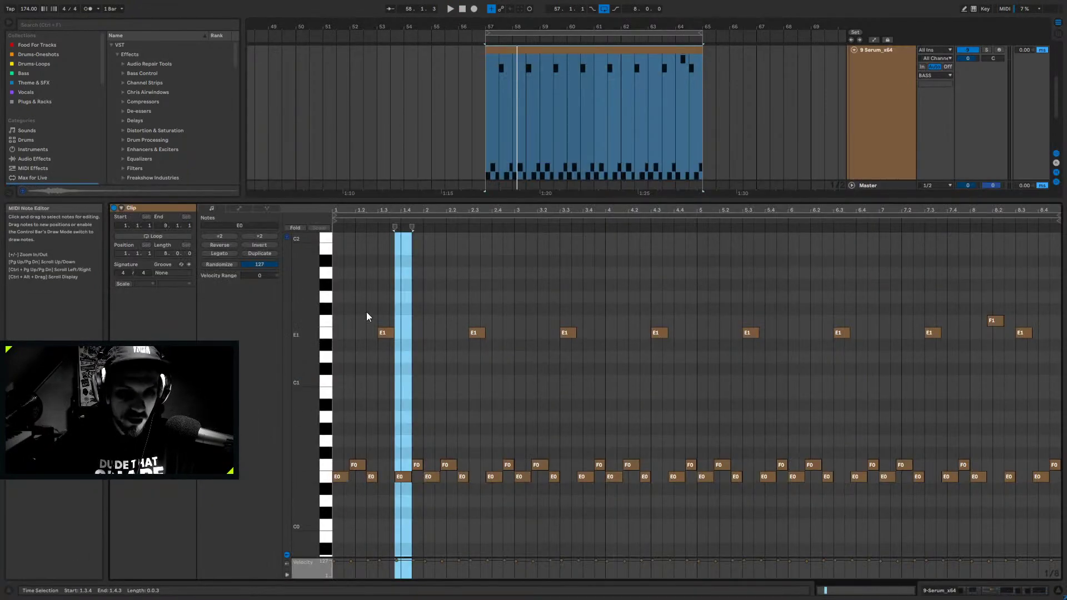
- Open the 9 Serum_x64 track's Serum effects page during playback and fine-tune the effects filter's frequency and resonance
key("space")
key("shift+Tab")
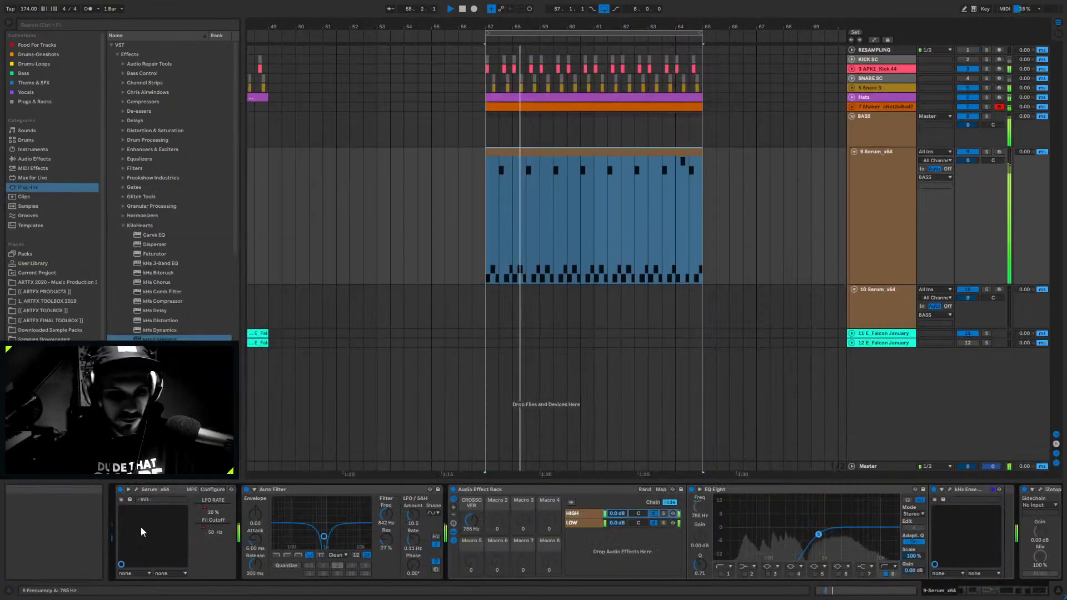
left_click(137, 489)
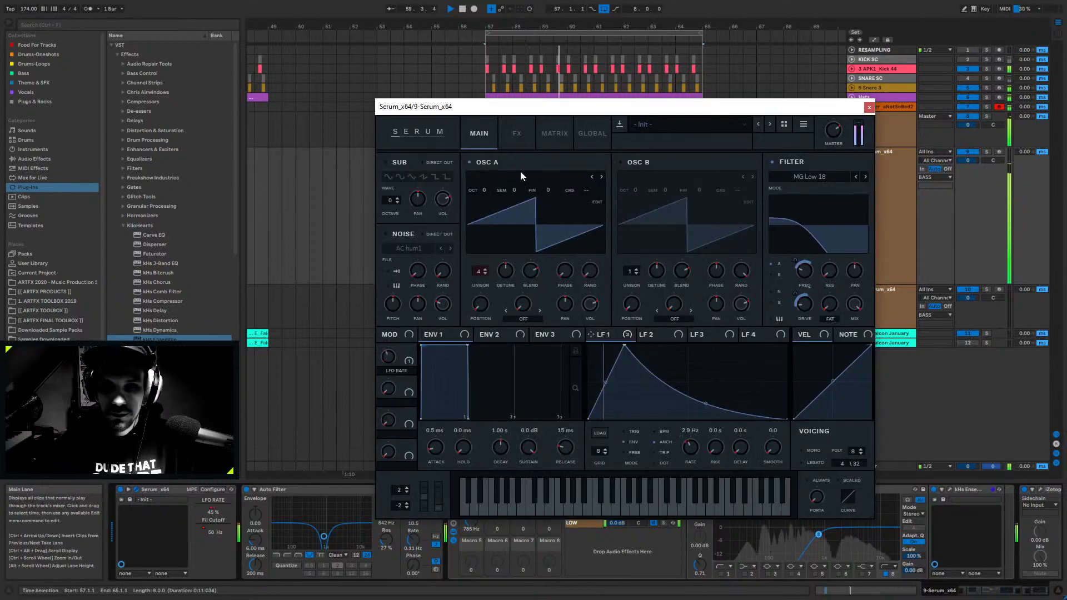
left_click(517, 133)
left_click(650, 334)
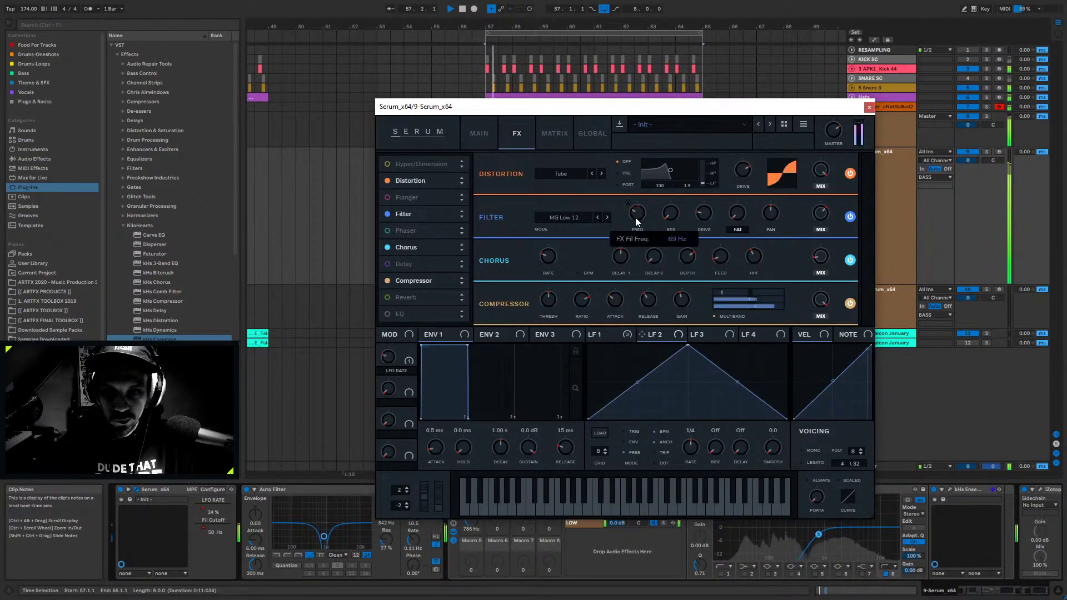
mouse_move(635, 218)
left_mouse_down()
mouse_move(633, 240)
mouse_move(635, 215)
left_mouse_up()
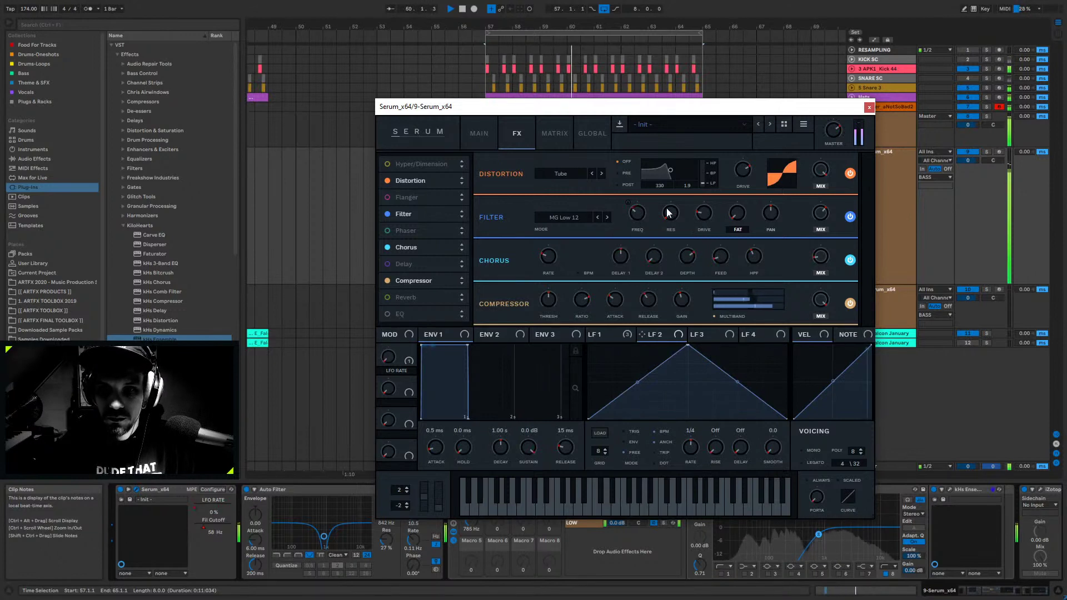
mouse_move(668, 214)
mouse_move(668, 214)
left_mouse_down()
mouse_move(676, 163)
mouse_move(665, 219)
left_mouse_up()
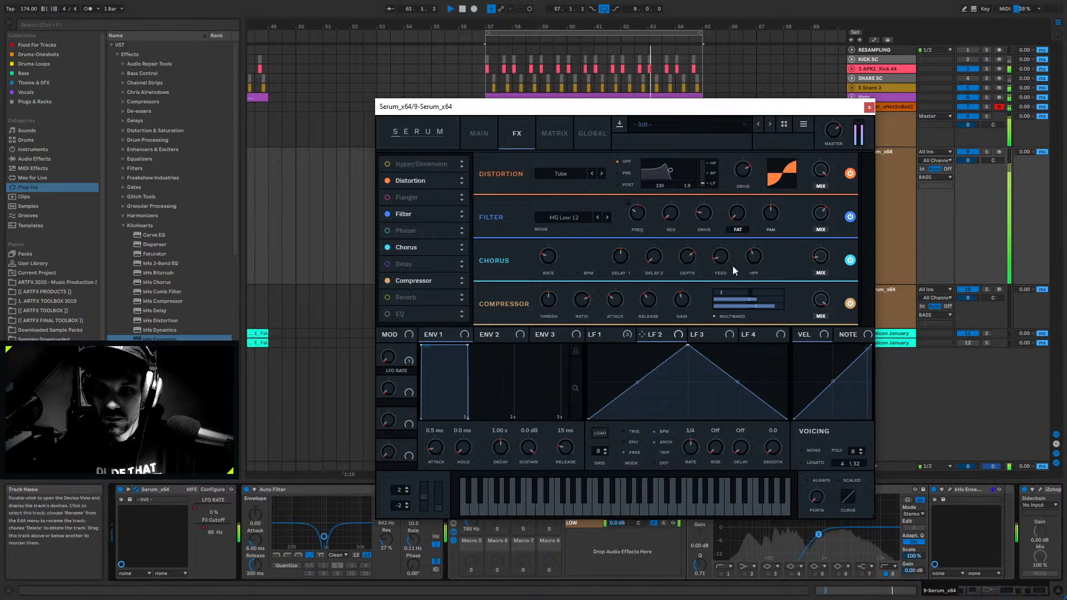
- Compare the bass sound with Serum's chorus switched off and on again, leaving the effects page open
left_click(388, 246)
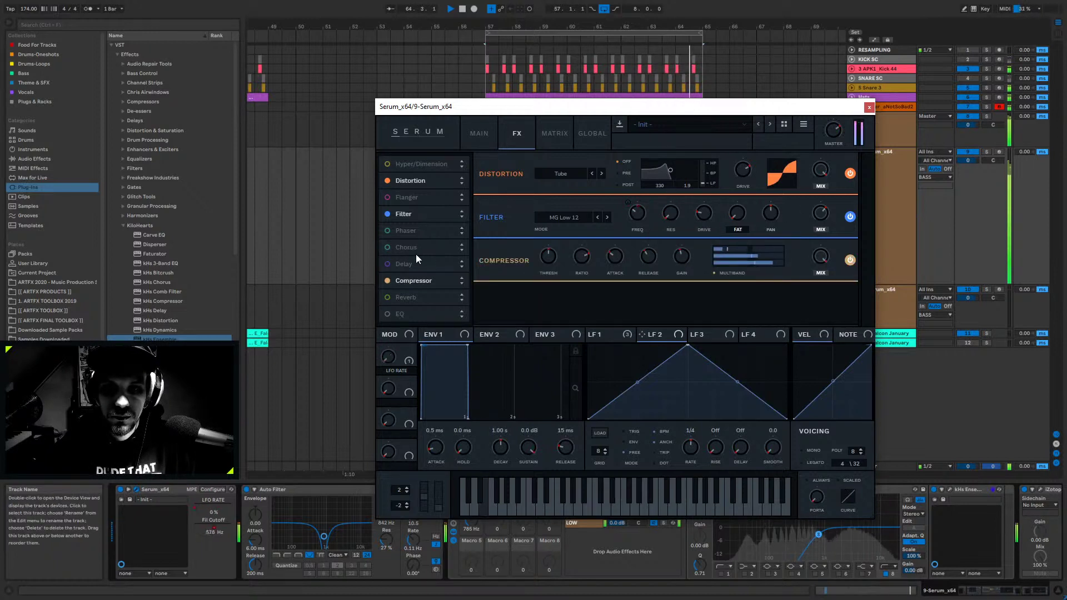
left_click(389, 248)
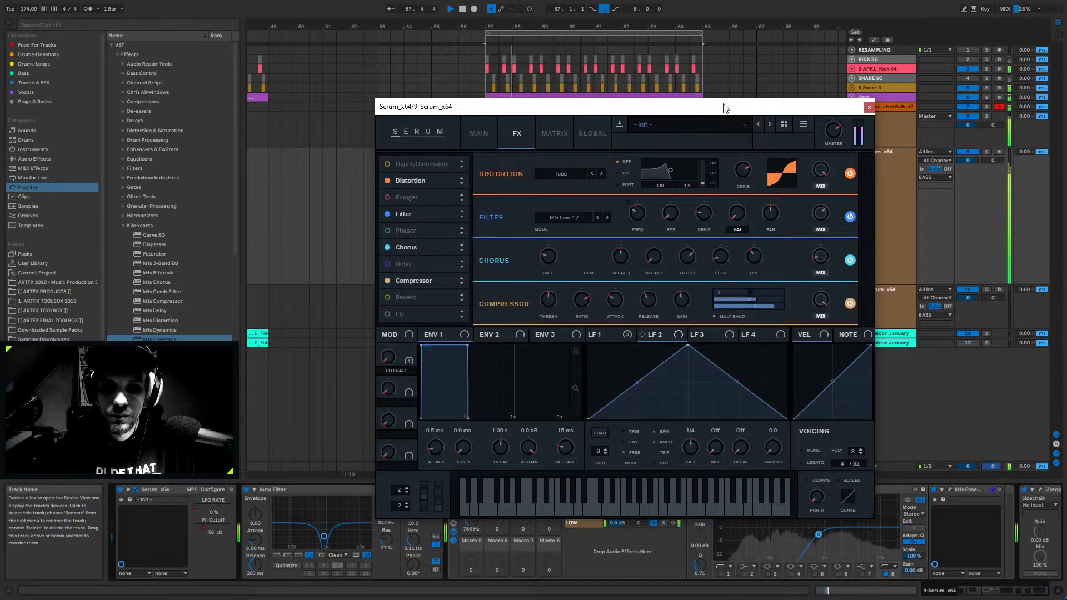
left_click(478, 135)
left_click(517, 133)
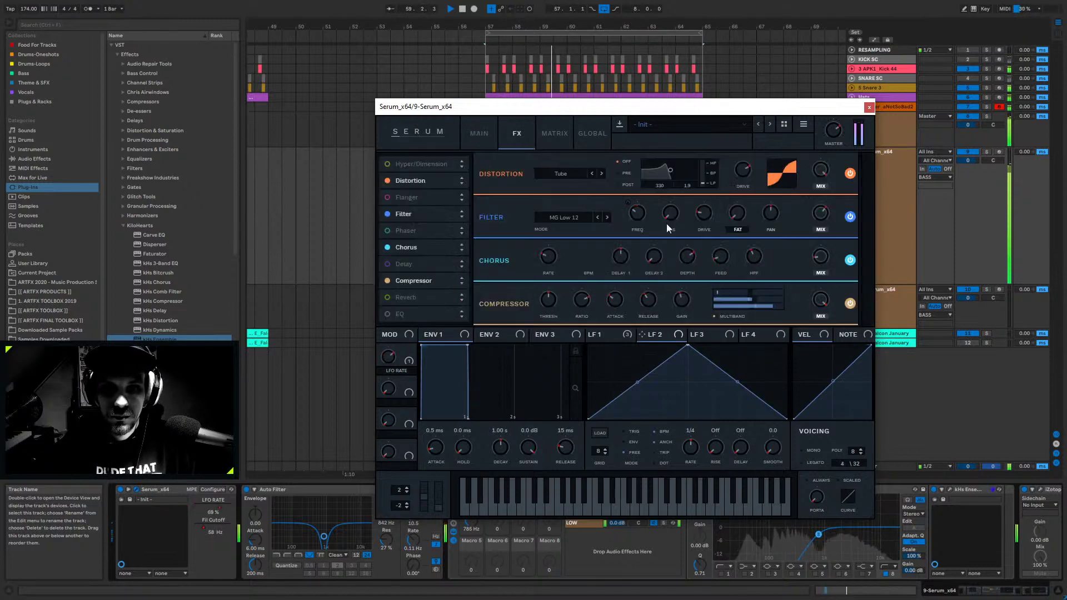
- Adjust Serum's distortion drive, set the distortion mix to about 77%, filter mix 62% and compressor mix 68%, and close the plug-in window
mouse_move(745, 161)
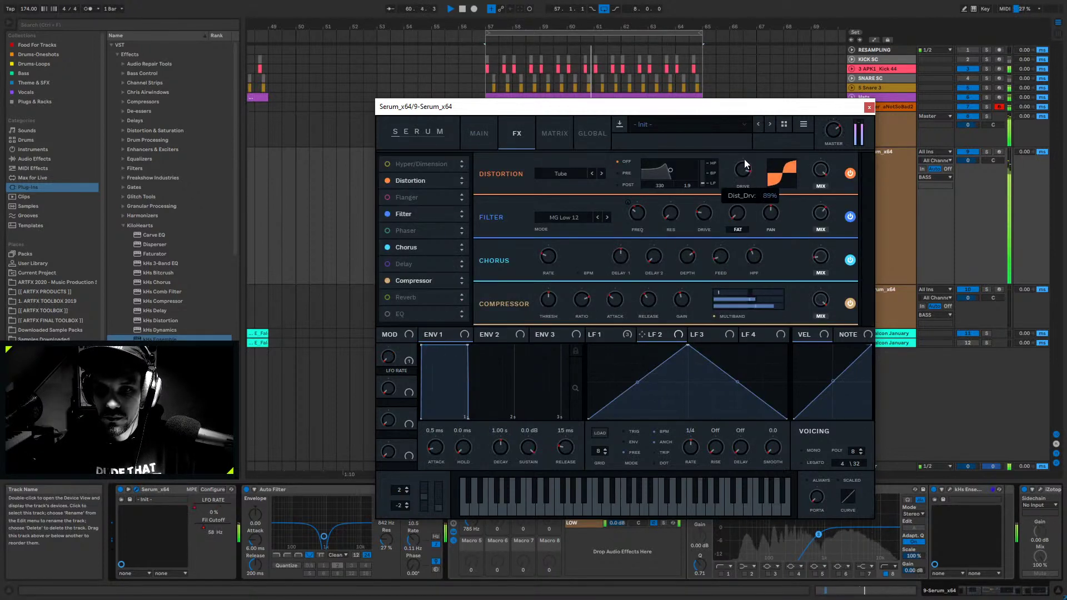
left_click_drag(745, 159, 736, 182)
left_click_drag(829, 174, 816, 237)
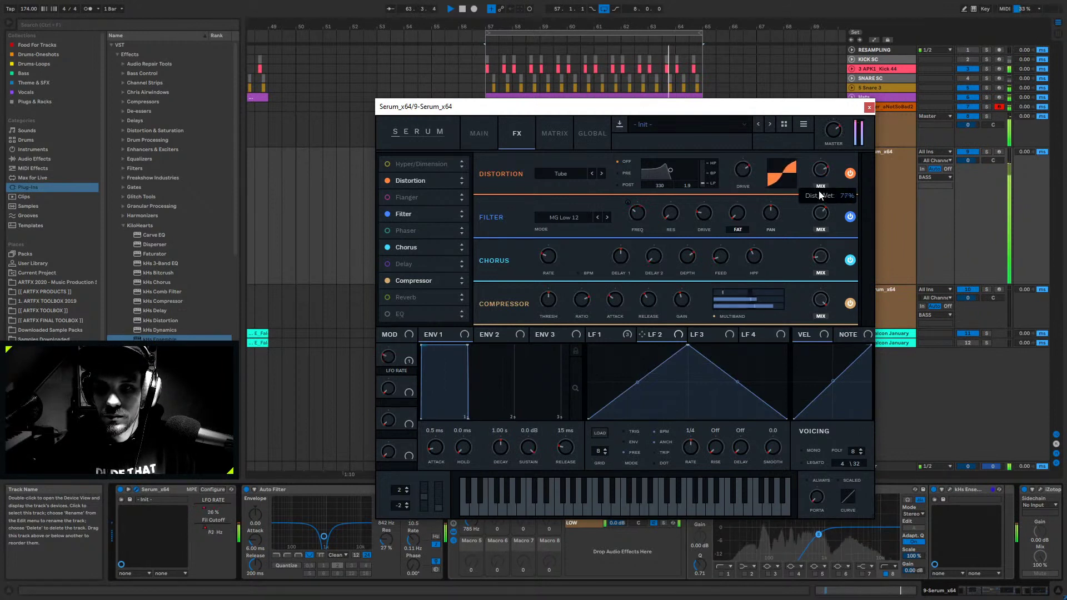
mouse_move(821, 300)
left_mouse_down()
mouse_move(817, 353)
mouse_move(817, 320)
left_mouse_up()
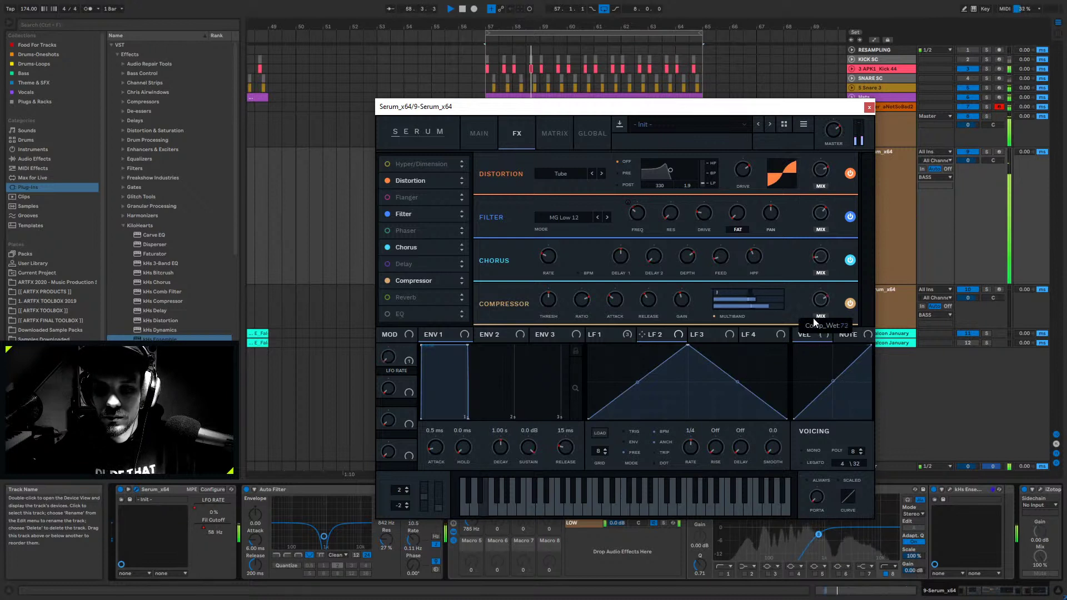
mouse_move(821, 300)
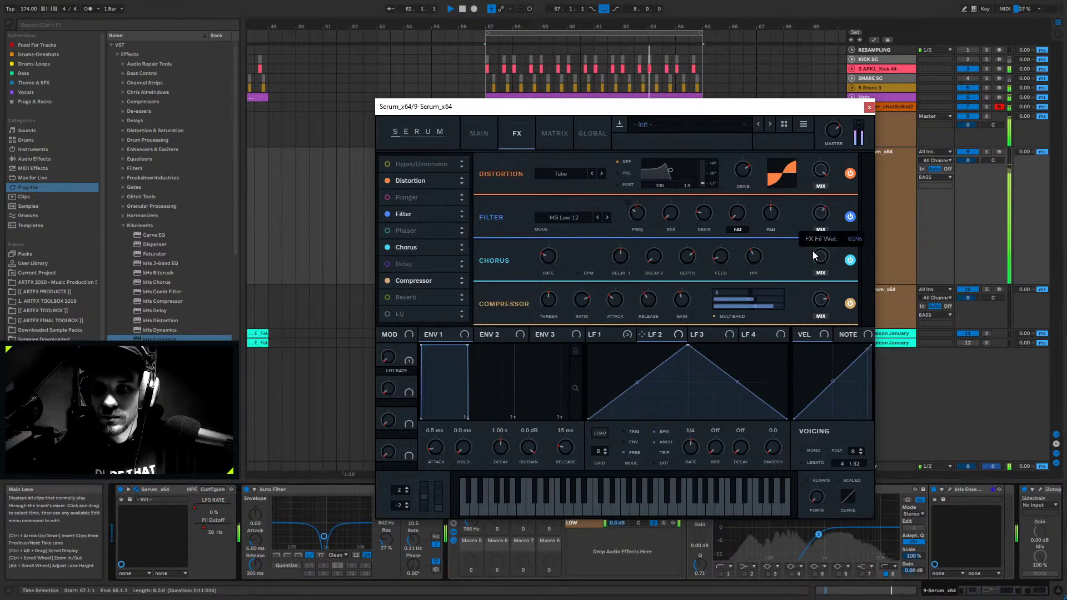
mouse_move(818, 319)
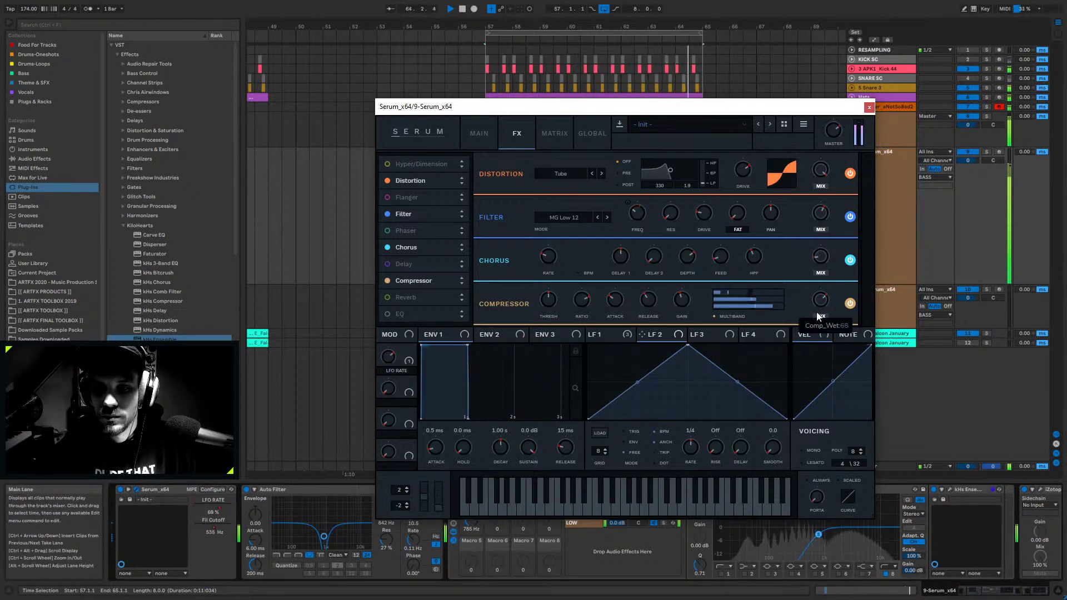
left_click(869, 107)
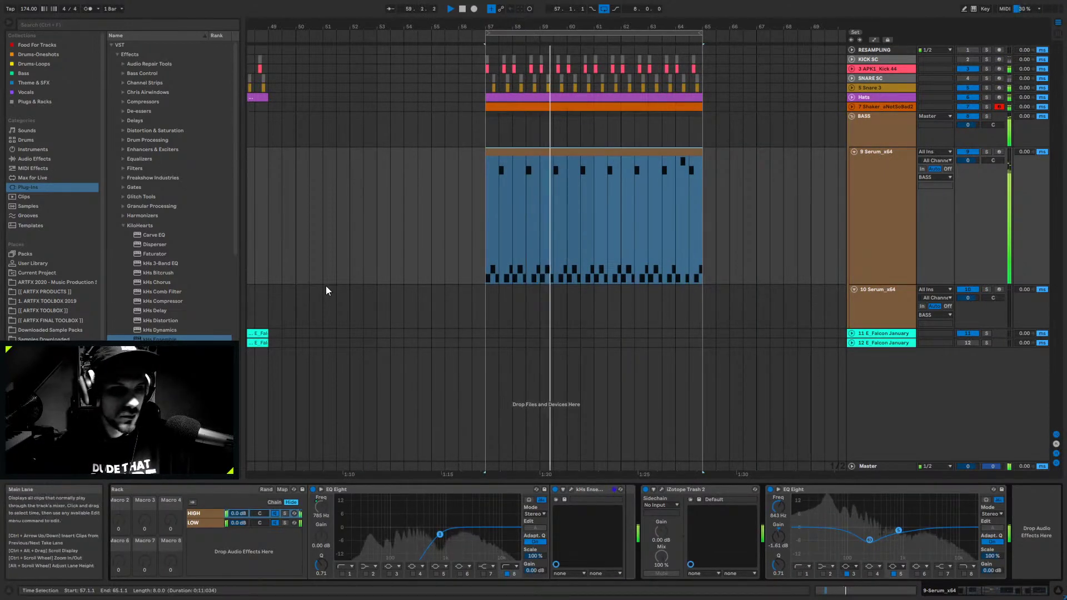
- Find iZotope Trash 2 among the Distortion & Saturation VST effects and add it at the end of the 9 Serum_x64 device chain
left_click(26, 186)
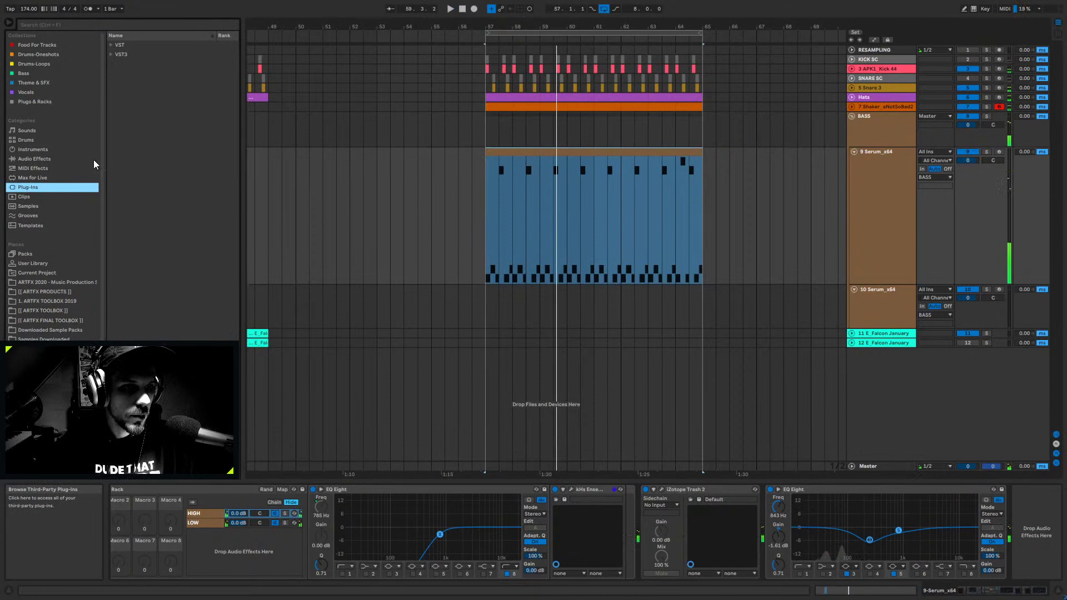
left_click(112, 44)
left_click(117, 55)
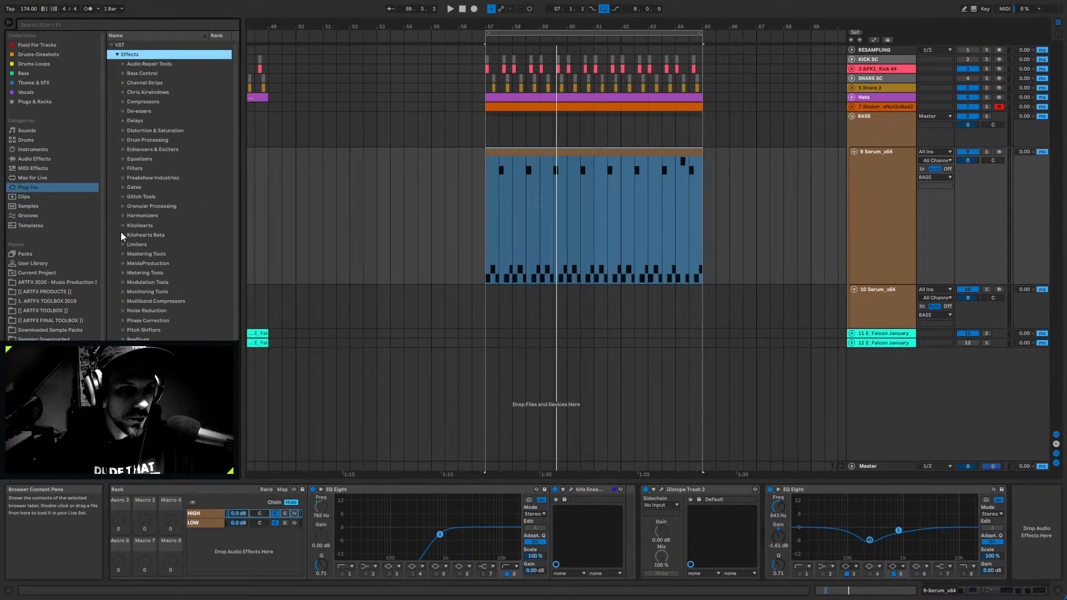
left_click(125, 130)
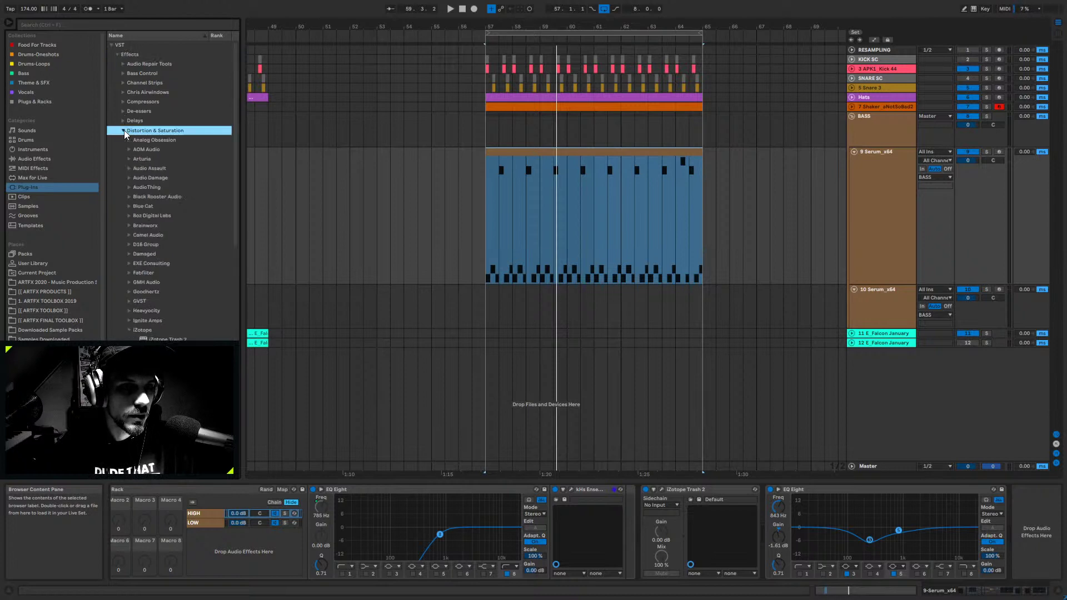
left_click_drag(166, 338, 999, 487)
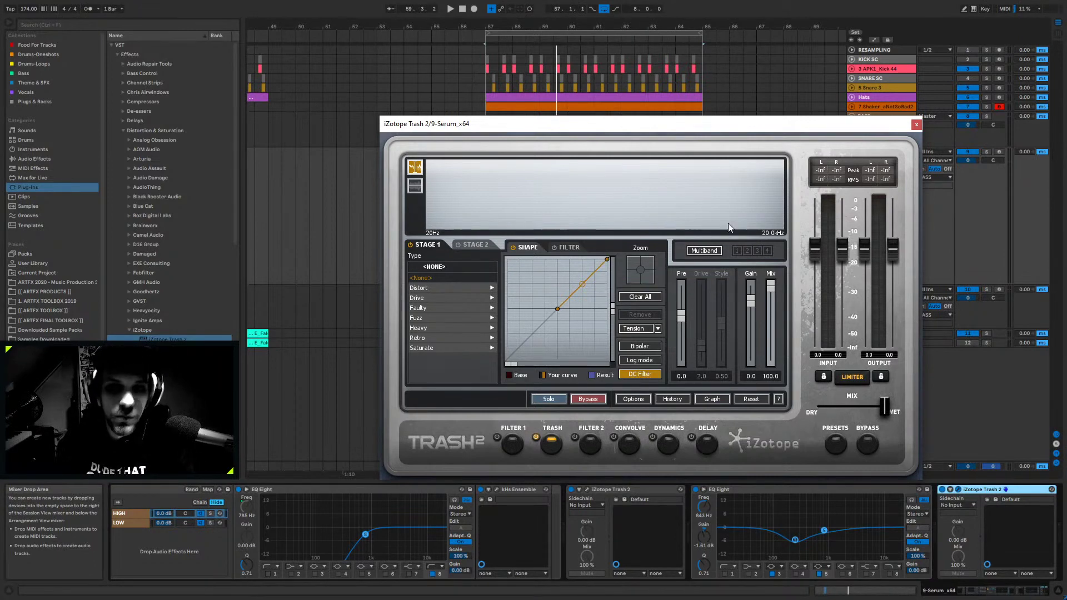
- Solo the 9 Serum_x64 track, loop its clip at bar 57 and audition it through the new Trash 2
left_click(986, 151)
left_click_drag(713, 125, 712, 237)
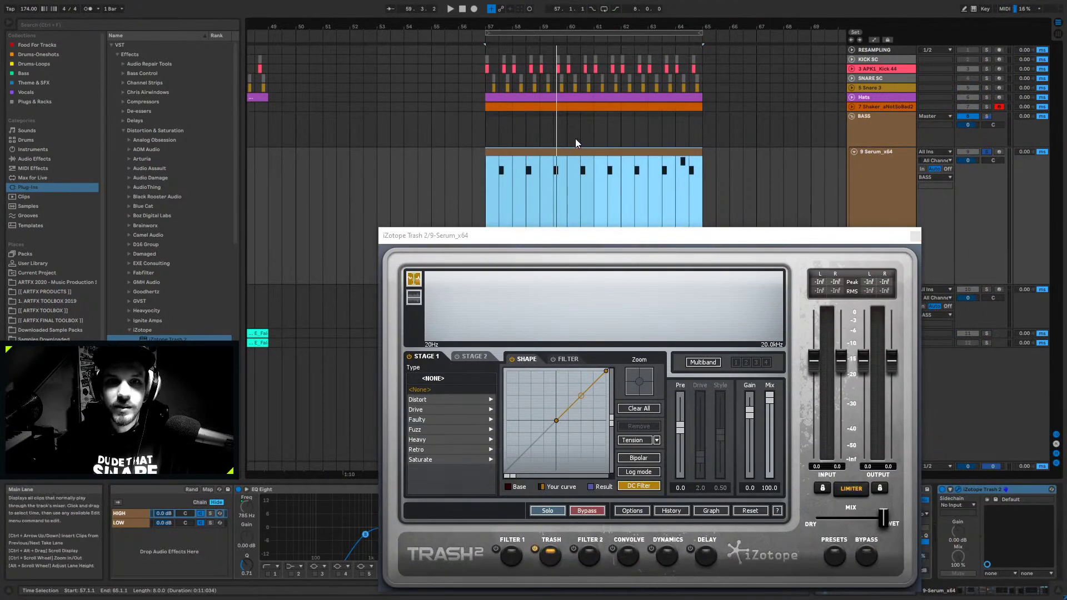
key("ctrl+l")
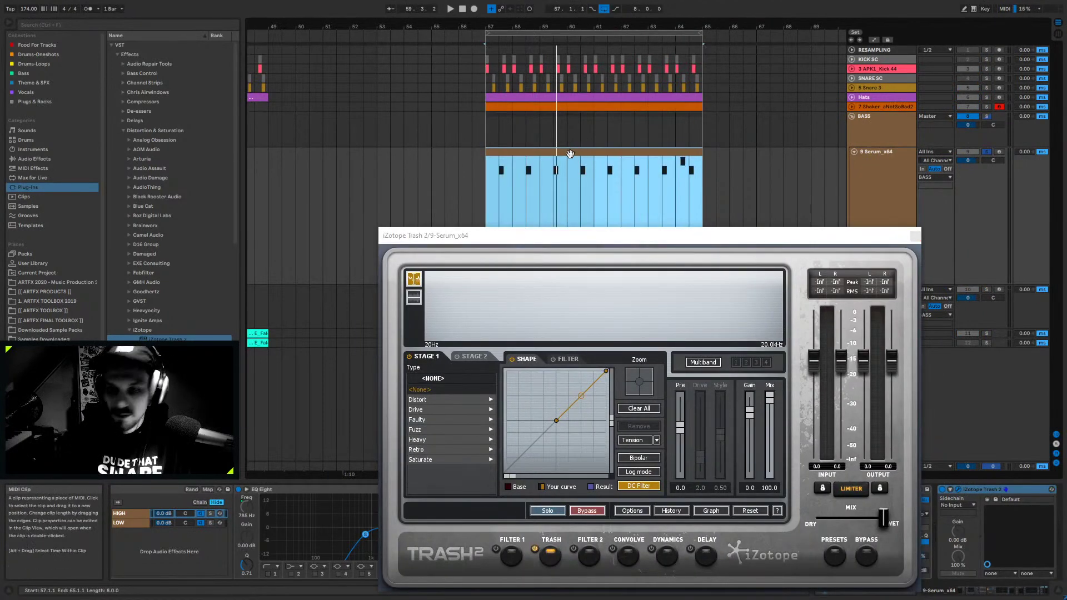
key("space")
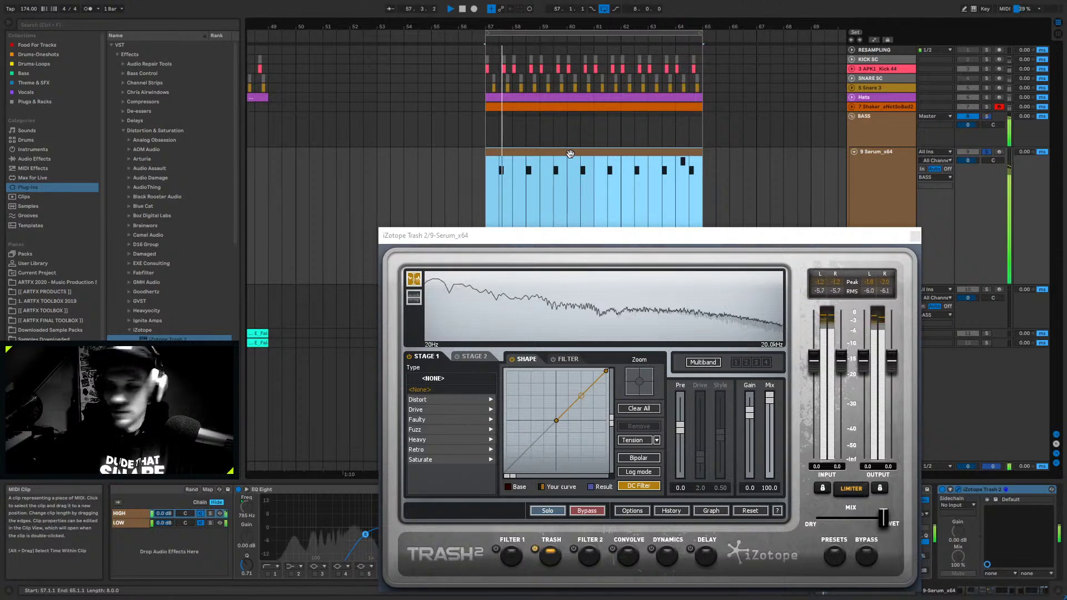
left_click_drag(596, 235, 610, 186)
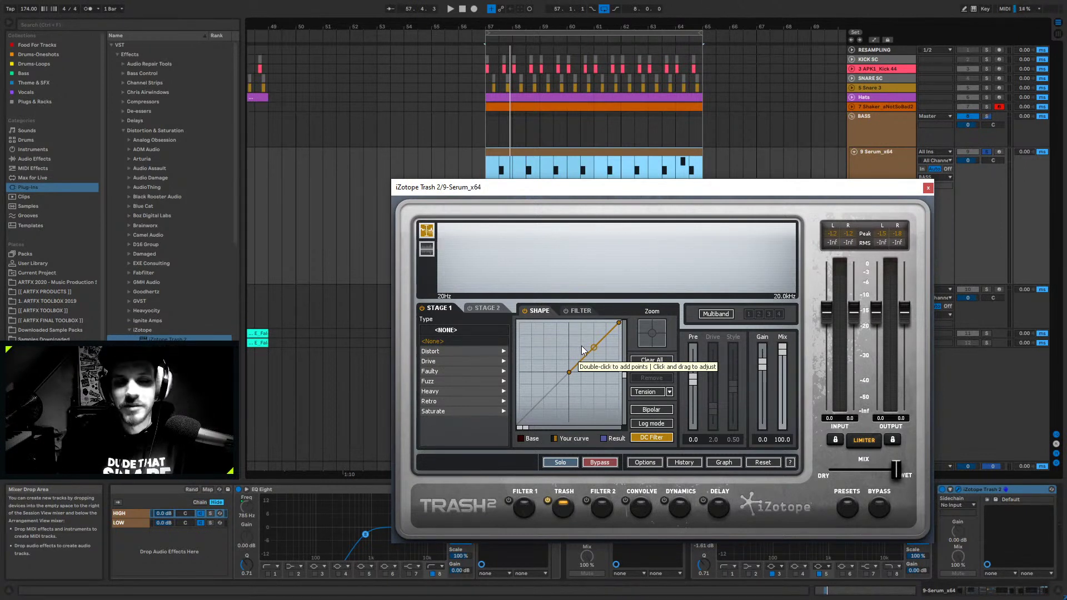
- Bend the Trash 2 Stage 1 shape curve upward at its middle point without multiband, audition the distortion and close the plug-in window
left_click(707, 315)
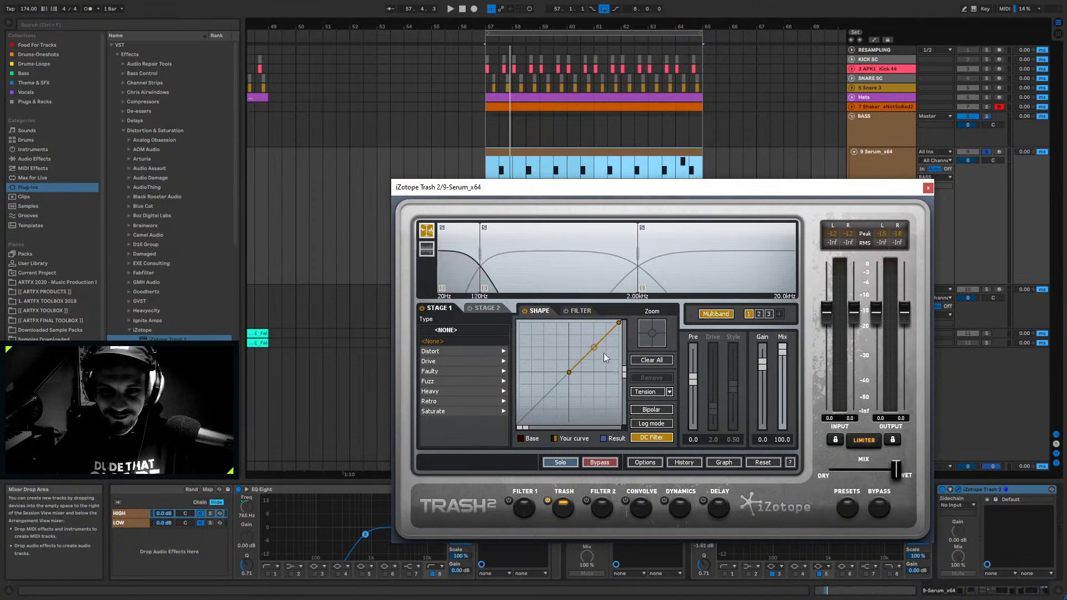
left_click(716, 315)
left_click_drag(594, 347, 593, 335)
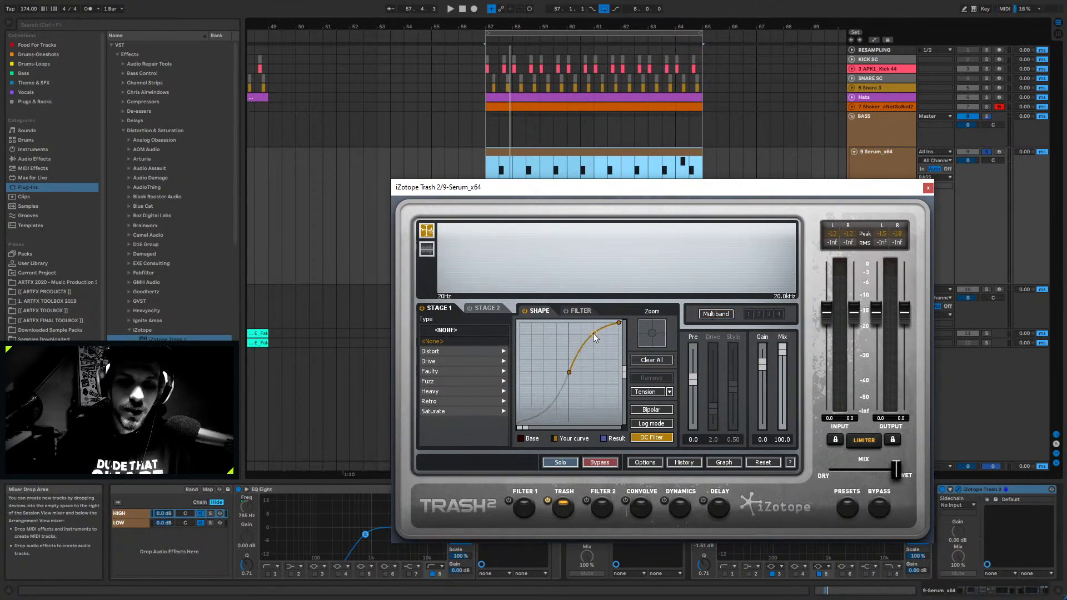
key("space")
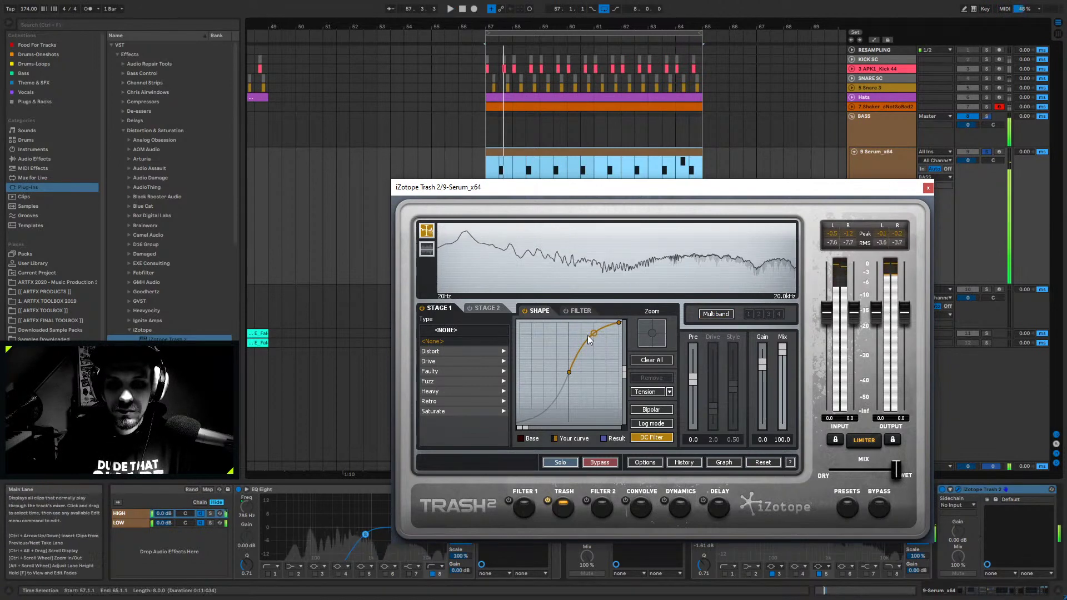
key("space")
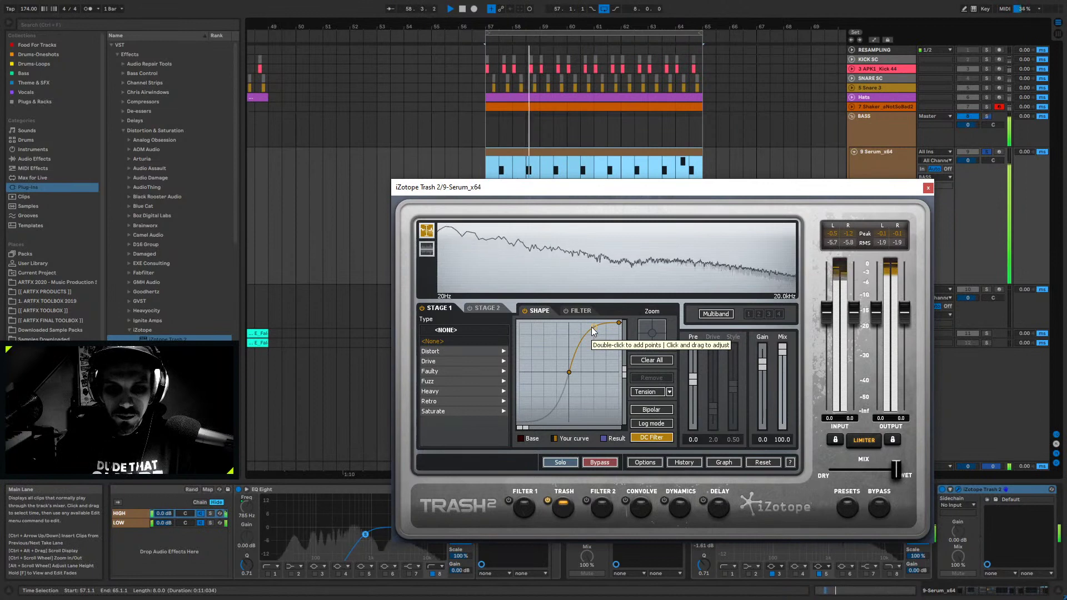
key("space")
key("space")
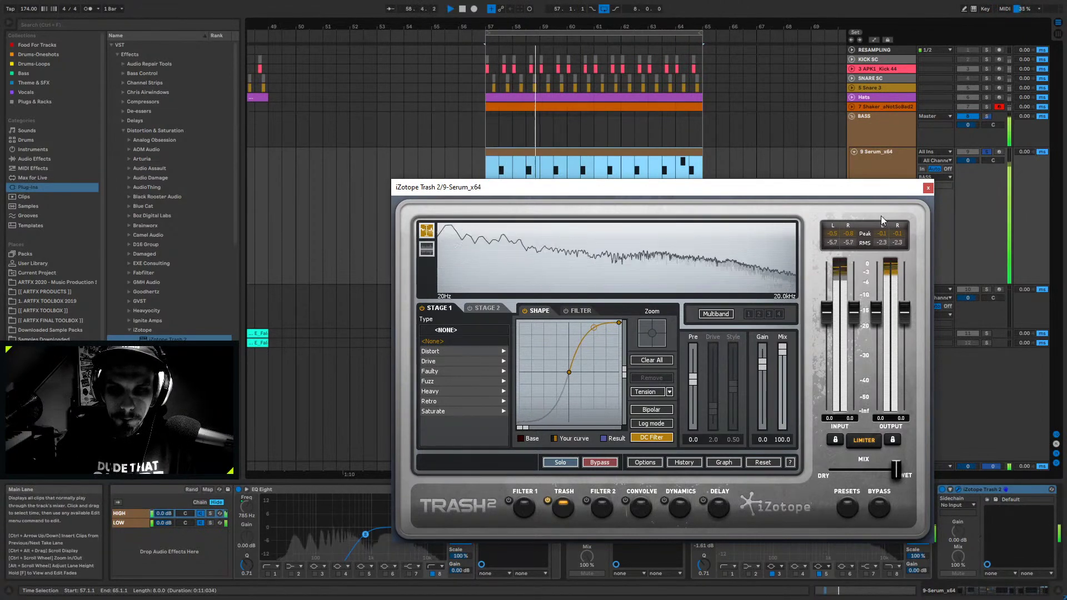
key("space")
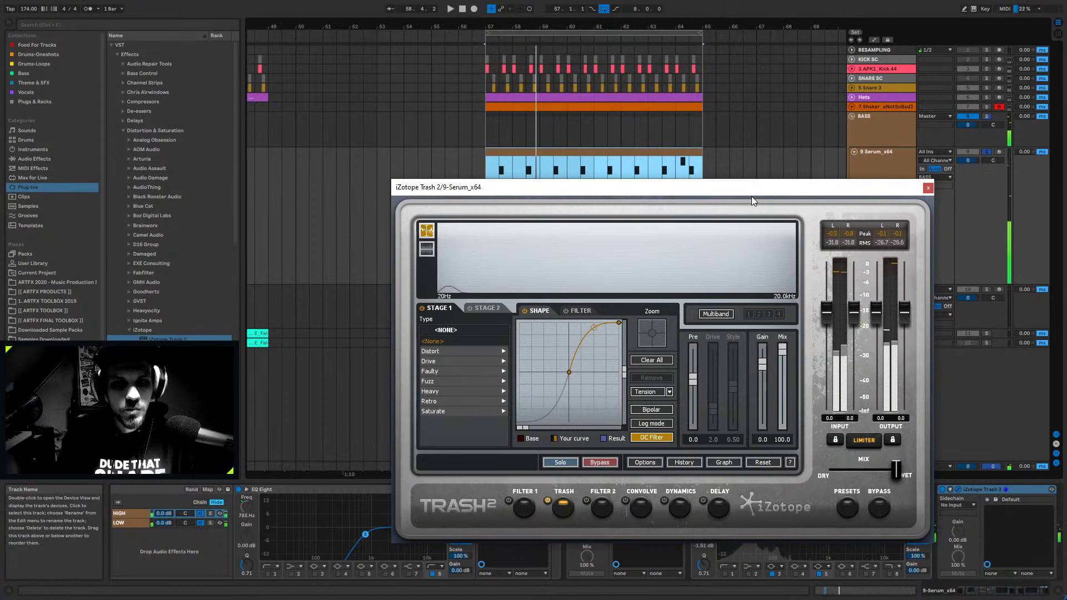
left_click(928, 187)
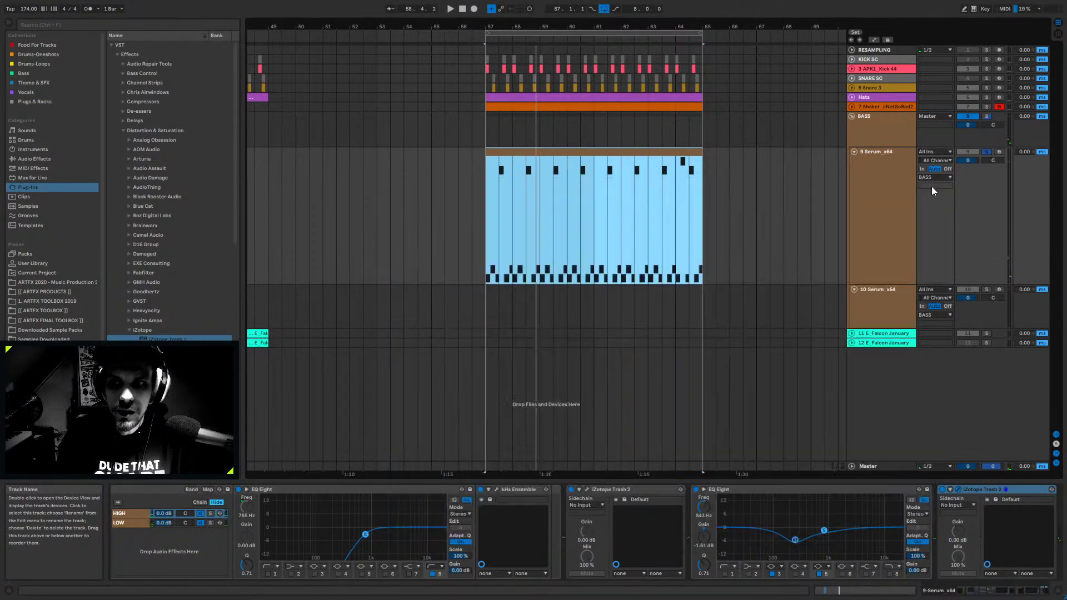
- Enable band 2 in the EQ Eight between the two Trash 2 devices, set it to 100 Hz and 0.67 dB, and audition the bass
left_click(749, 574)
left_click_drag(790, 527, 773, 539)
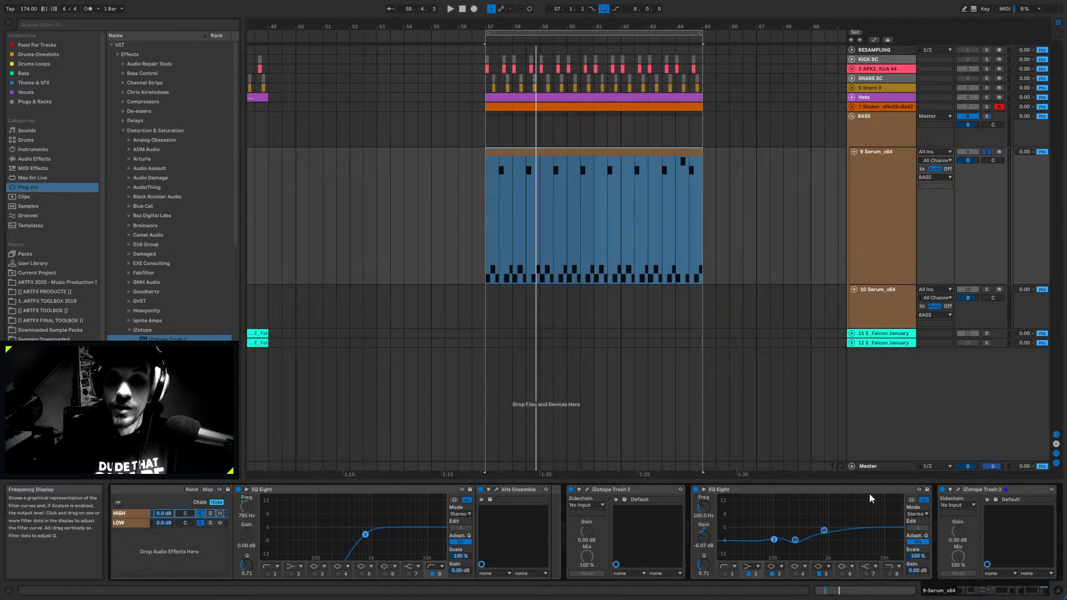
left_click_drag(769, 539, 773, 525)
key("space")
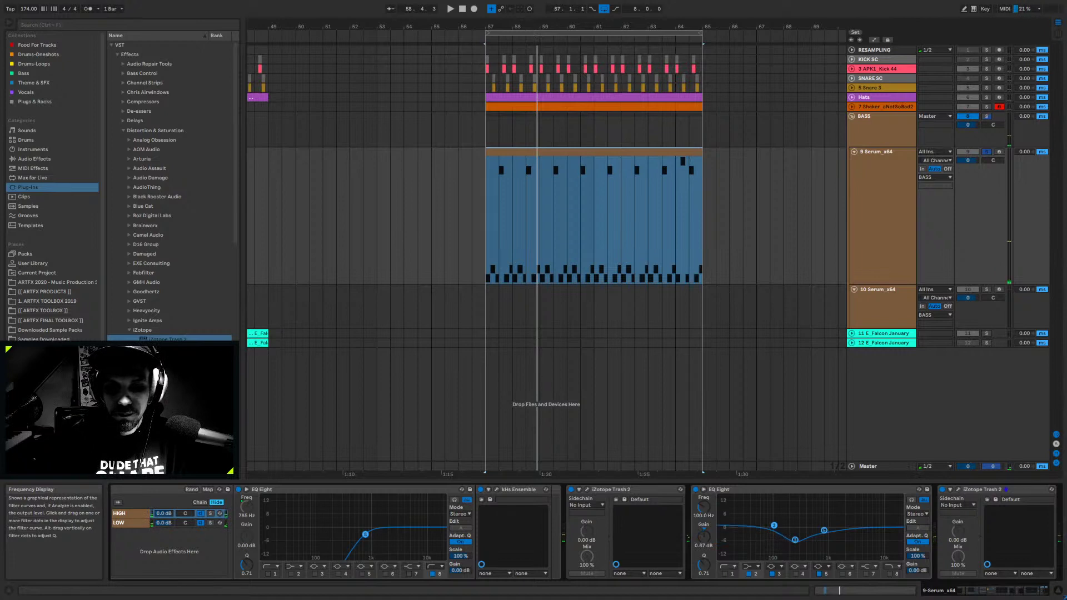
key("space")
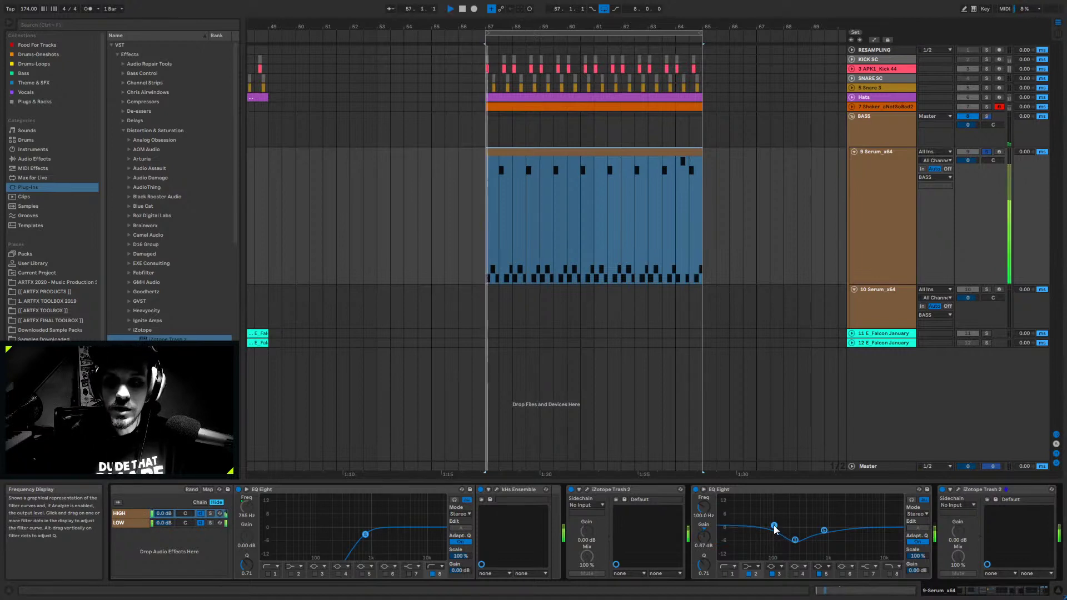
key("space")
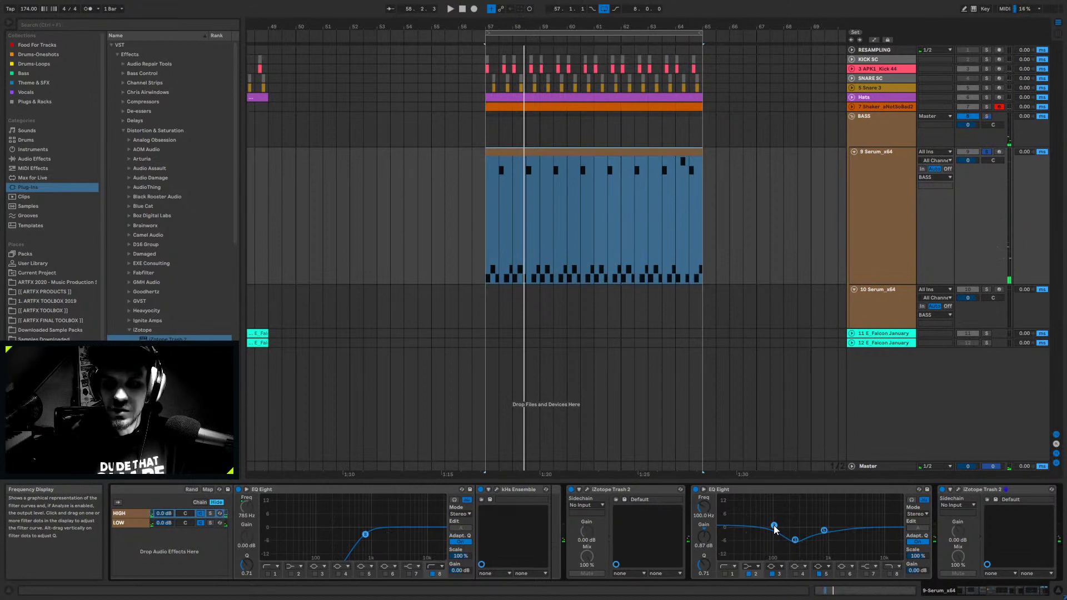
- Lower the same EQ Eight band to about -6.07 dB at 97.9 Hz and audition the soloed bass
left_click_drag(774, 525, 773, 540)
key("space")
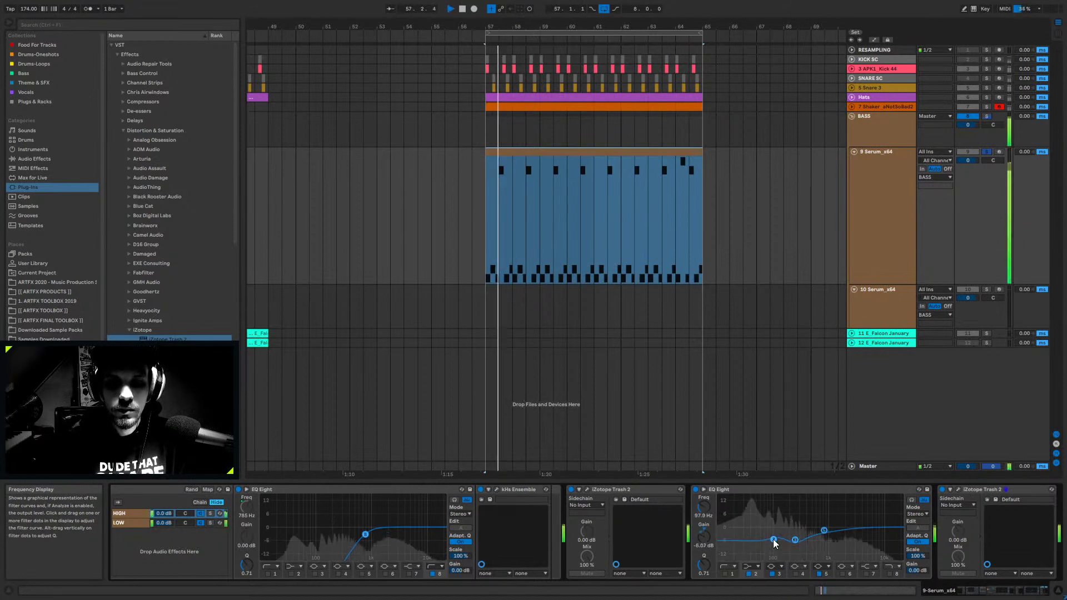
key("space")
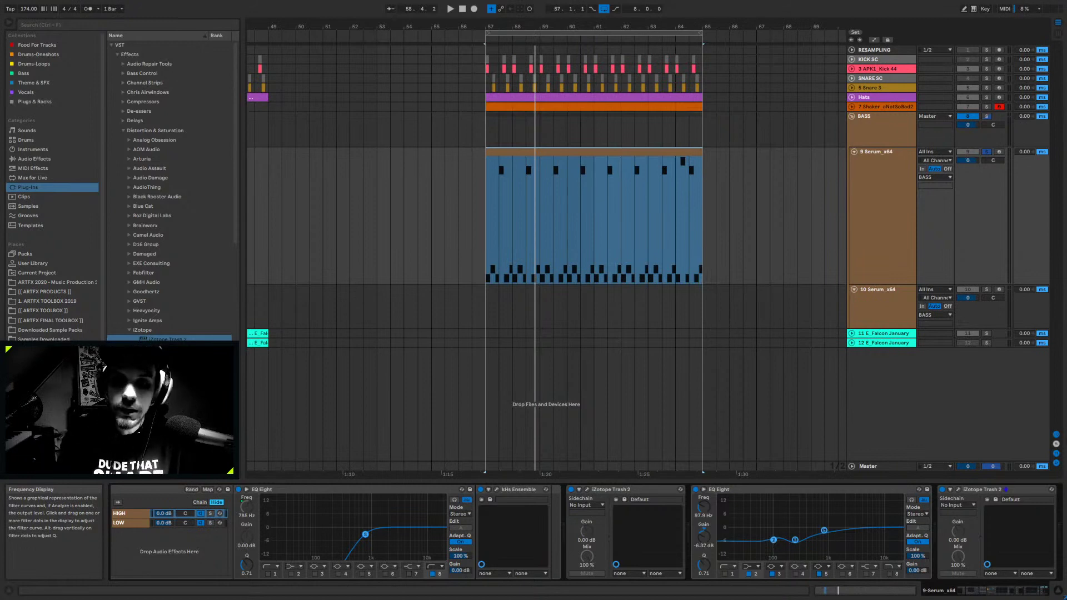
- Raise the EQ Eight's low band to about -0.12 dB at 107 Hz, audition the bass, and shift the mid dip up in frequency
left_click_drag(773, 539, 772, 539)
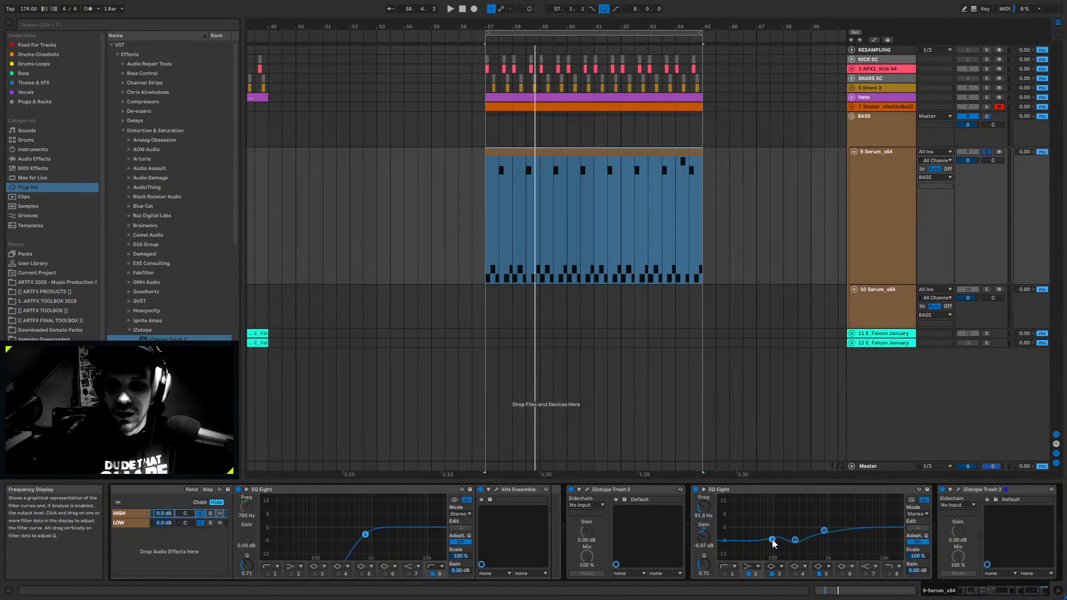
left_click_drag(772, 540, 775, 527)
key("space")
key("space")
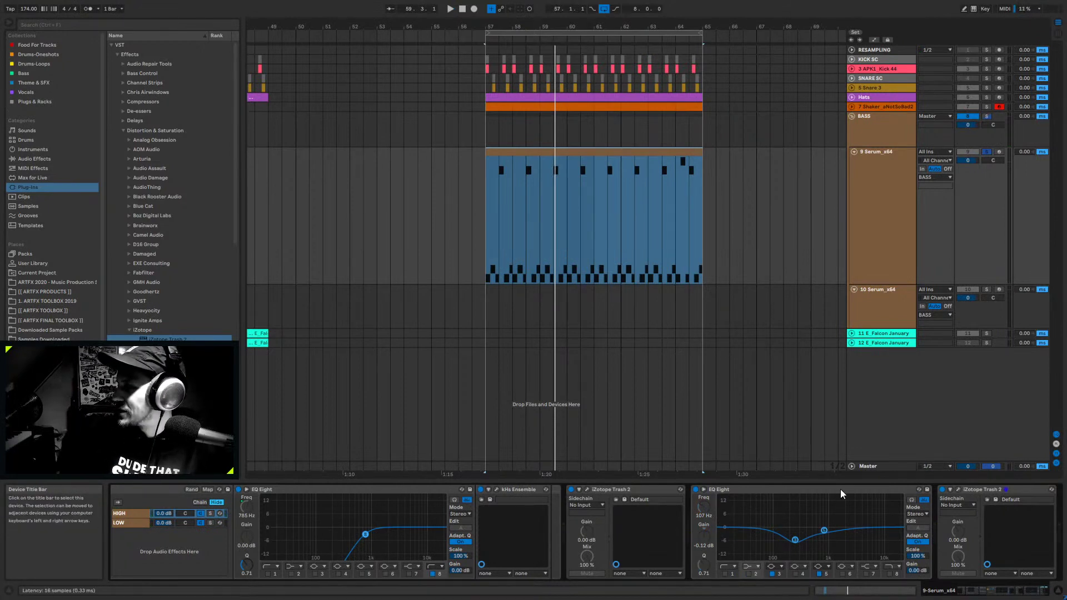
left_click_drag(795, 540, 815, 540)
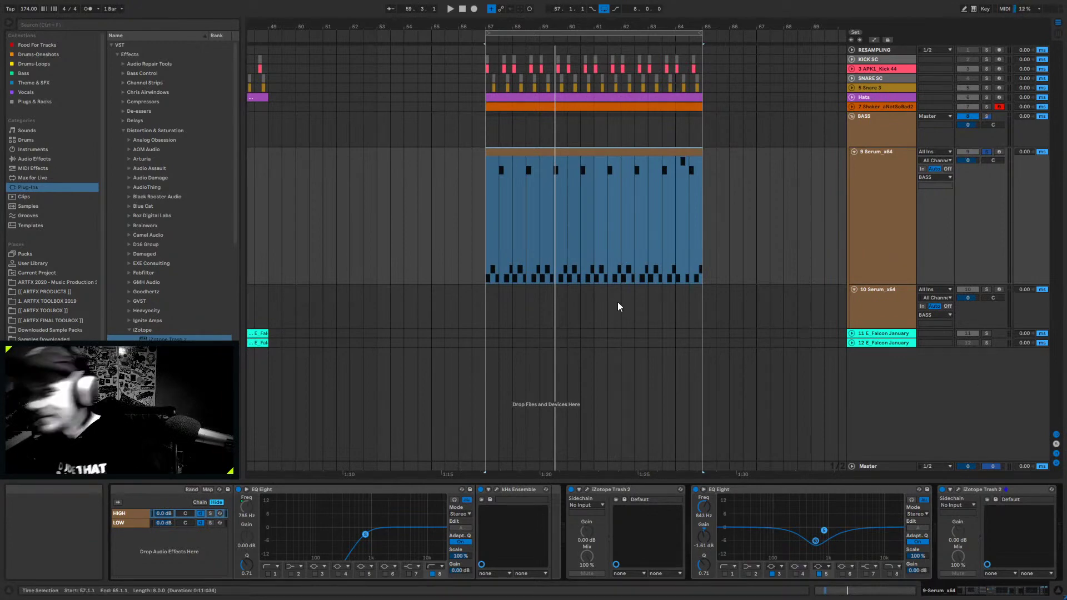
- Open the last Trash 2, enable multiband and try a stepped Stage 1 shape curve on band 2 while auditioning
left_click(958, 489)
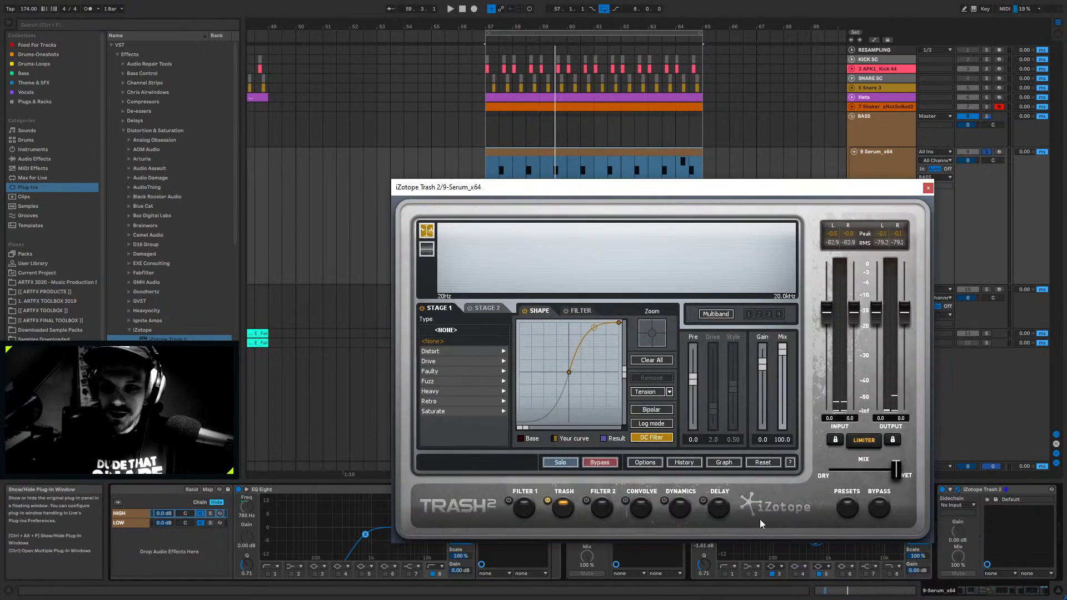
left_click(709, 315)
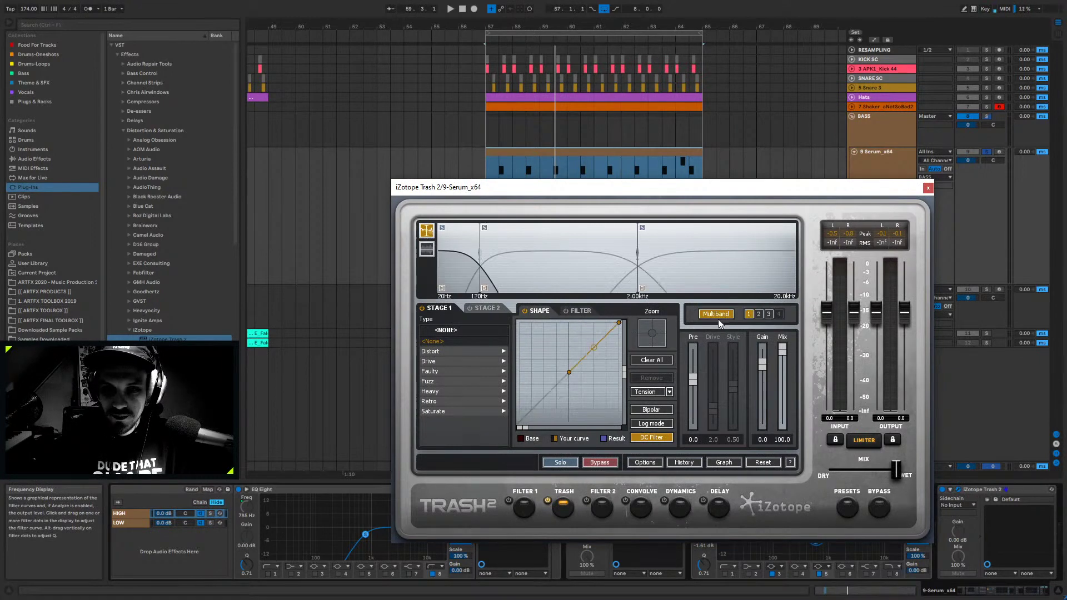
left_click(494, 270)
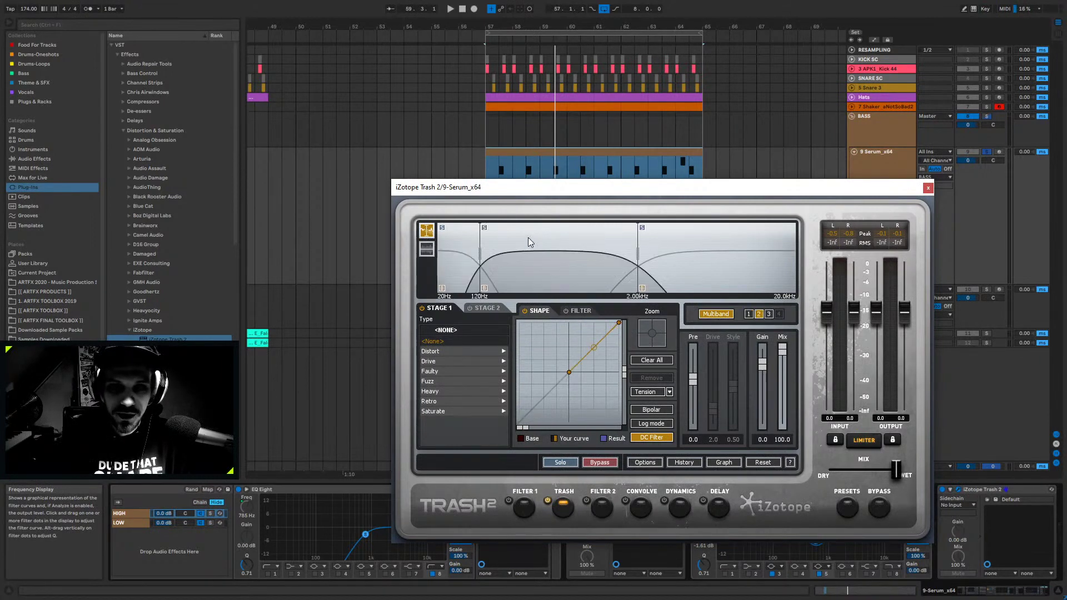
key("space")
left_click_drag(591, 351, 576, 399)
left_click(588, 356)
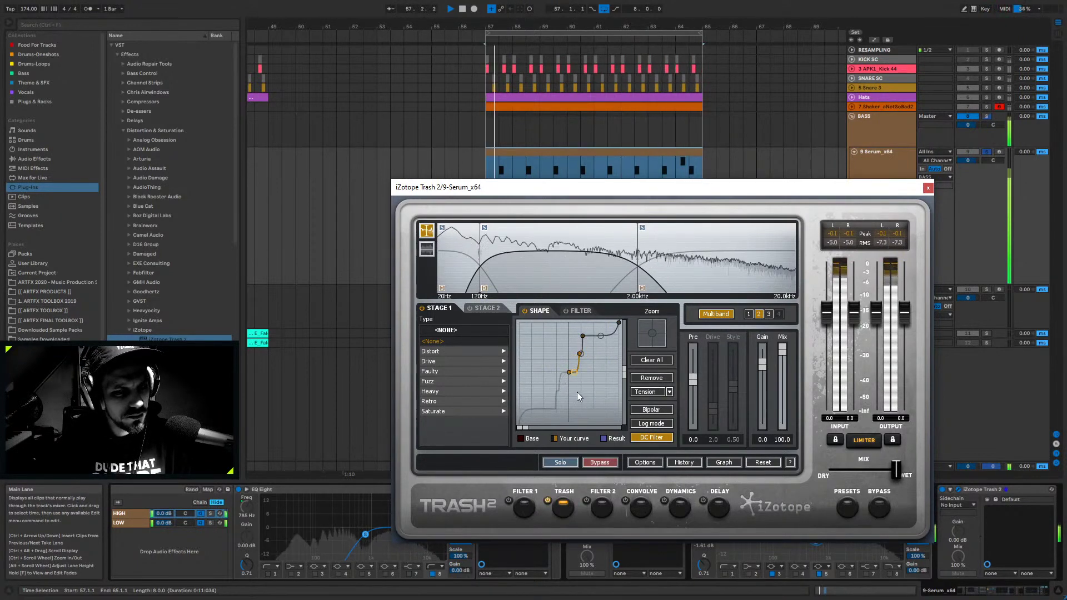
mouse_move(584, 353)
left_mouse_down()
mouse_move(574, 364)
mouse_move(578, 344)
mouse_move(576, 362)
left_mouse_up()
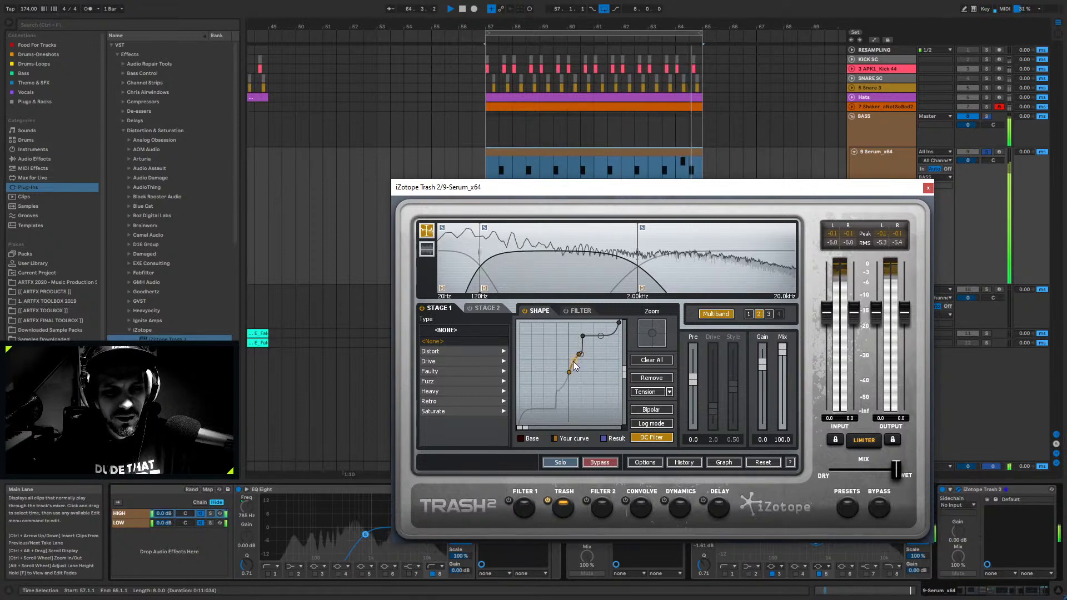
double_click(574, 356)
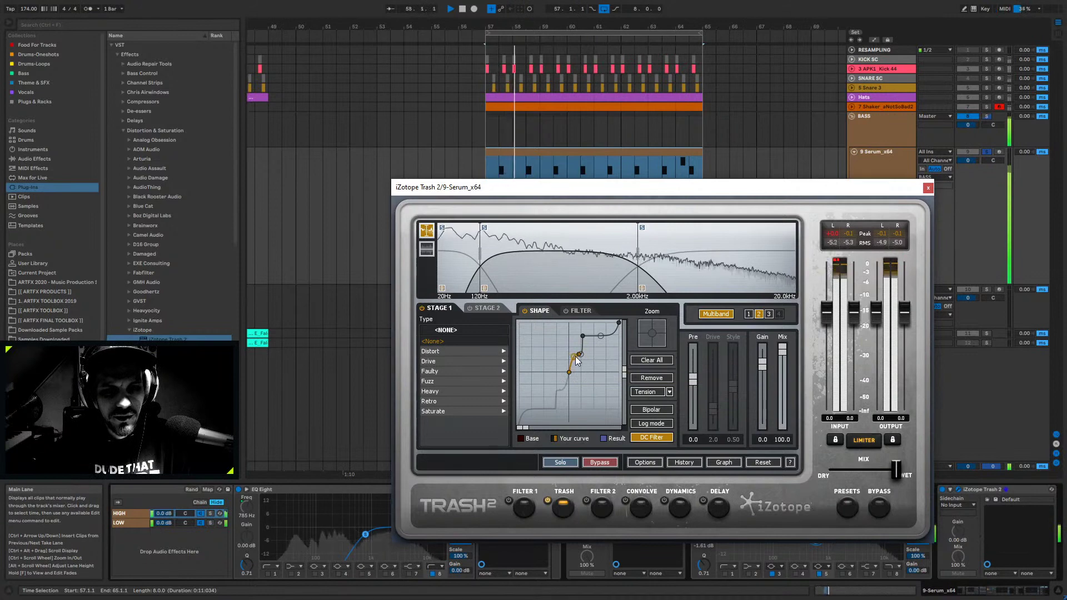
left_click(582, 336)
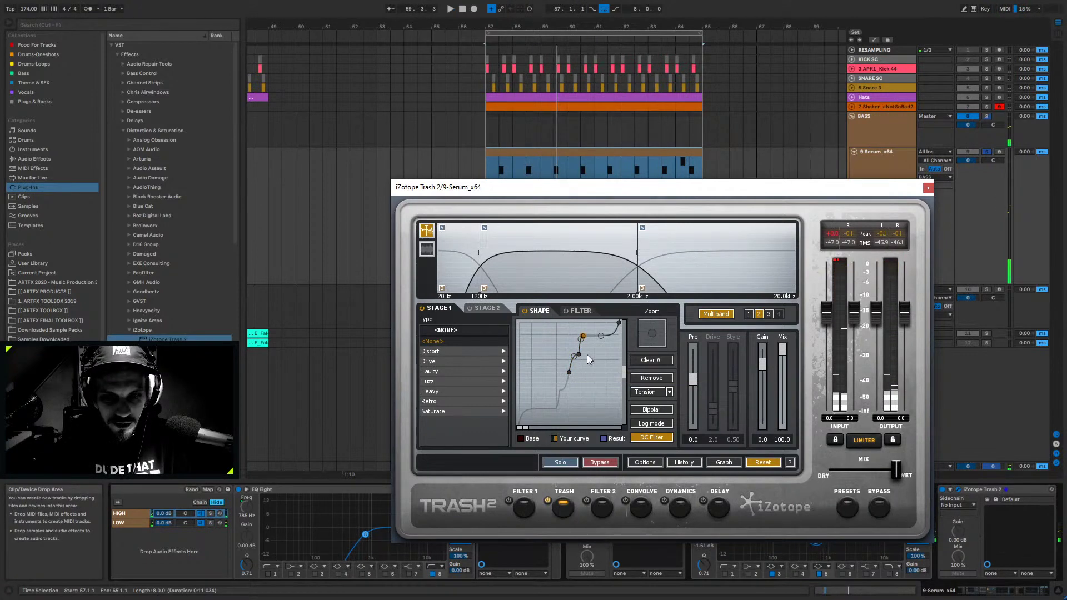
- Reset Trash 2, enable multiband again, bend the Stage 1 shape curve upward while auditioning, and close the plug-in window
left_click(763, 462)
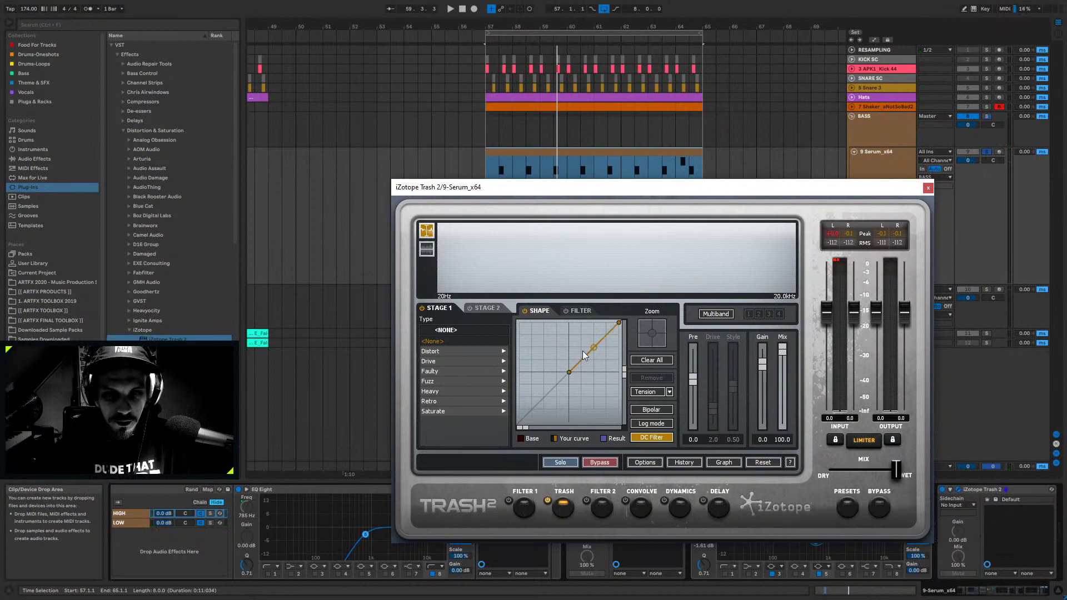
mouse_move(583, 352)
left_mouse_down()
mouse_move(599, 341)
mouse_move(589, 351)
left_mouse_up()
key("space")
key("space")
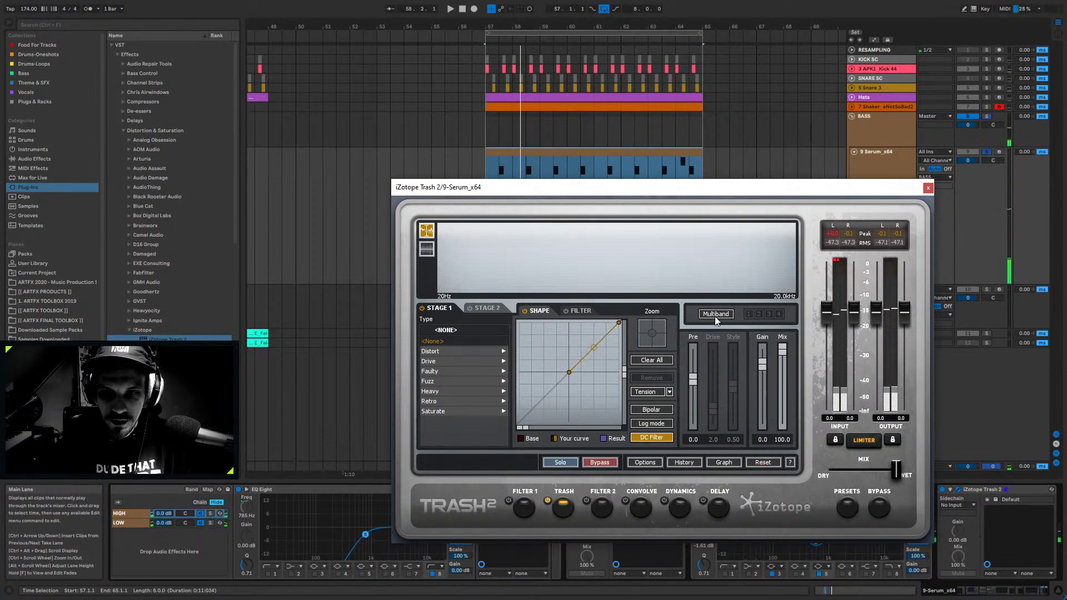
left_click(715, 314)
key("space")
left_click_drag(588, 353, 595, 331)
left_click(768, 314)
left_click(928, 188)
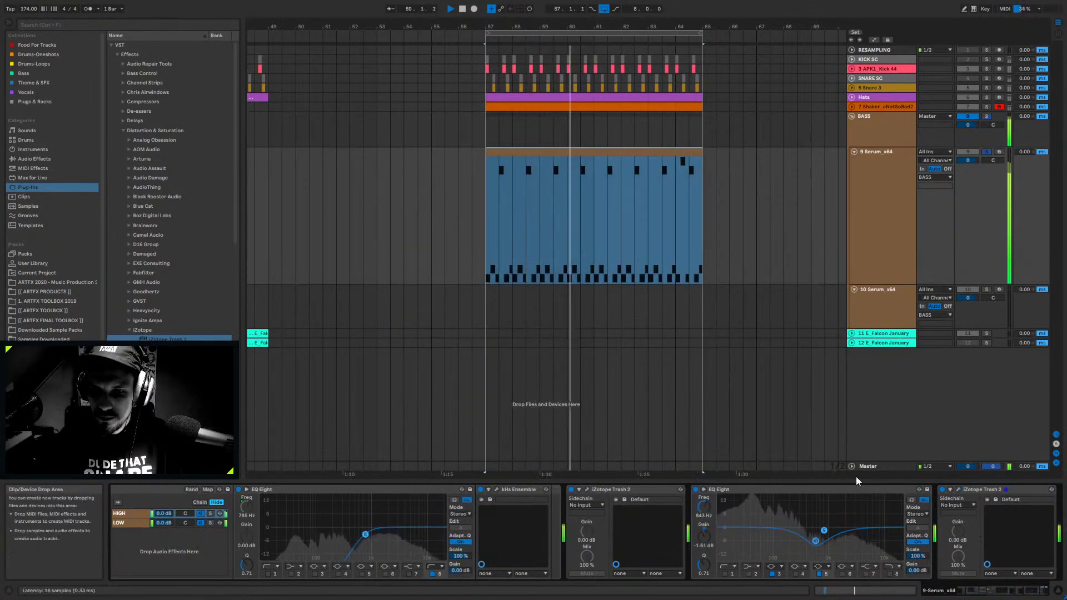
- Turn off the bass solo and fold the BASS group
left_click(987, 116)
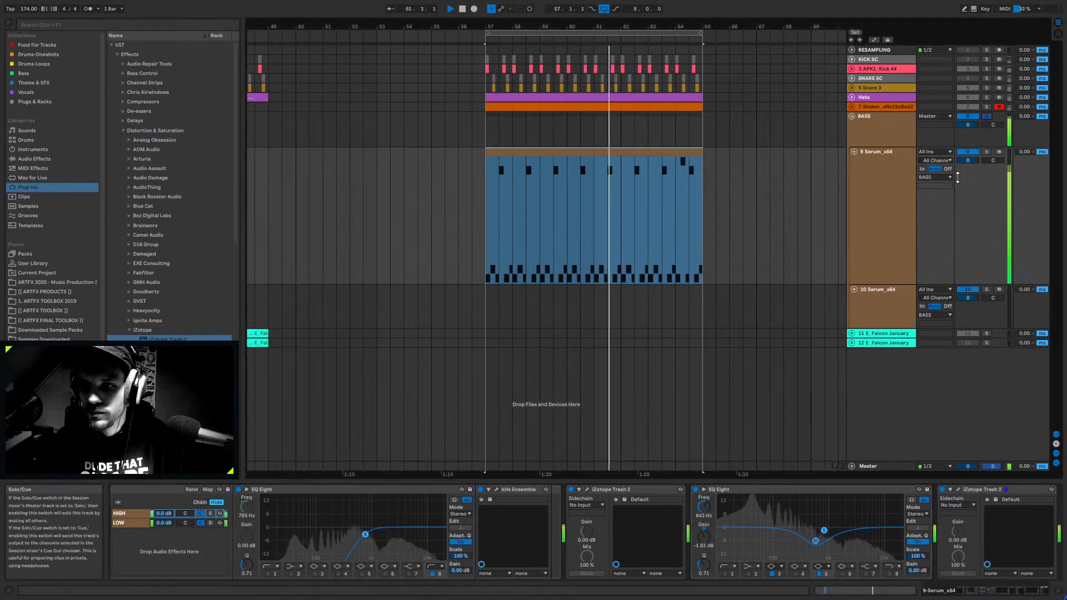
left_click(852, 117)
- Group the kick, snare, hats and shaker tracks together with KICK SC and SNARE SC, and fold the group
left_click(875, 106)
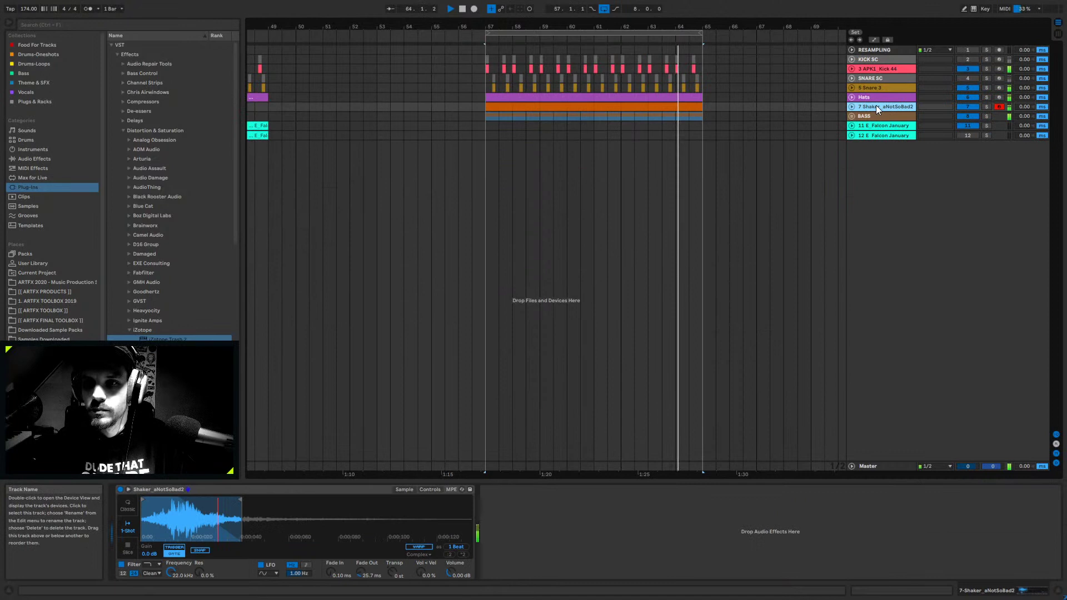
left_click(879, 69, "shift")
key("ctrl+alt+b")
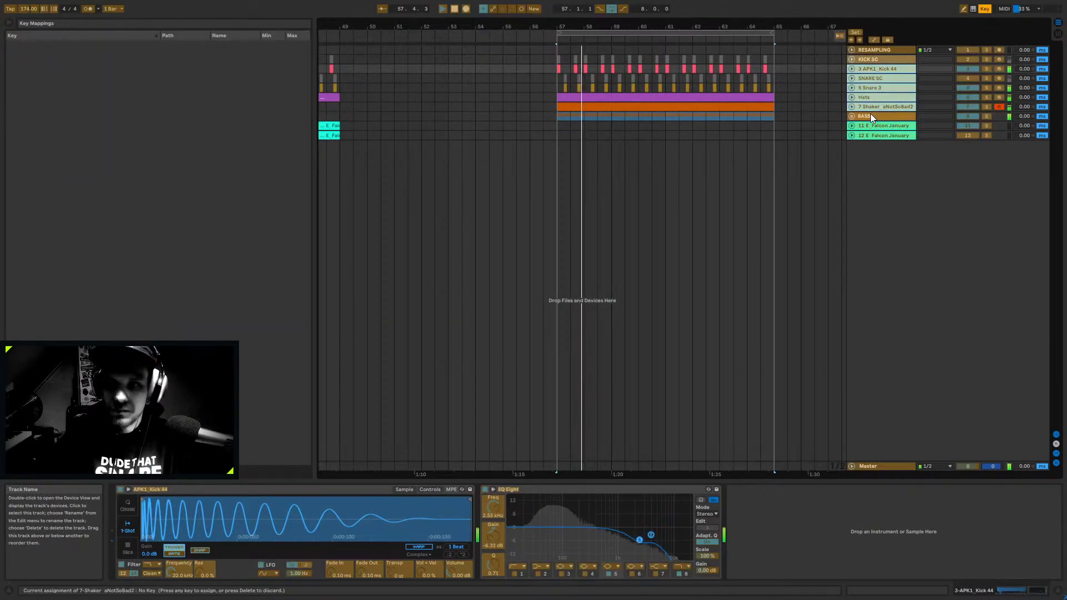
key("ctrl+alt+b")
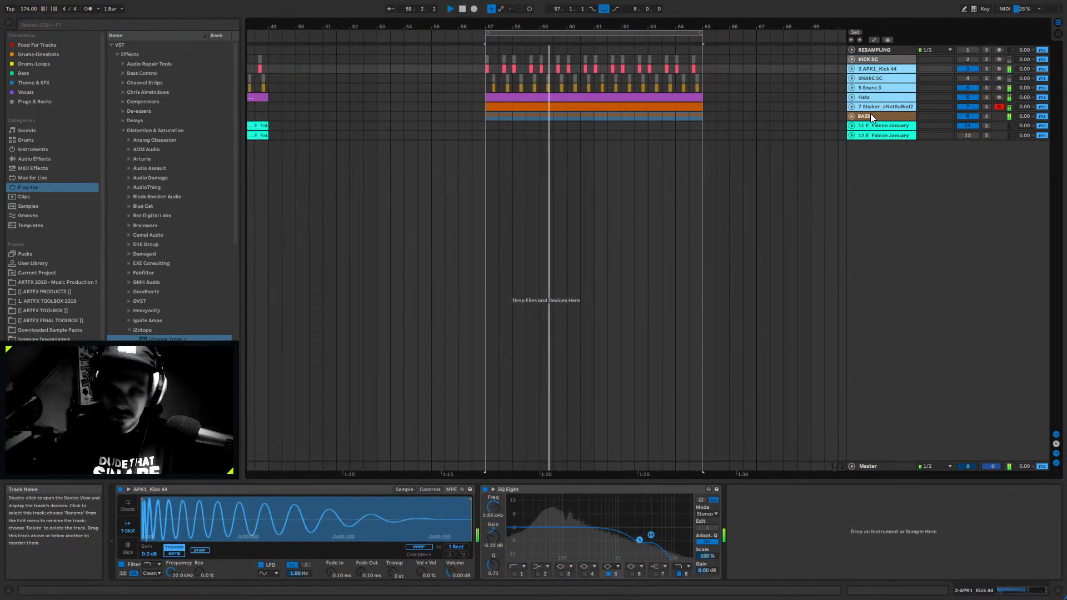
key("ctrl+g")
left_click_drag(875, 58, 875, 99)
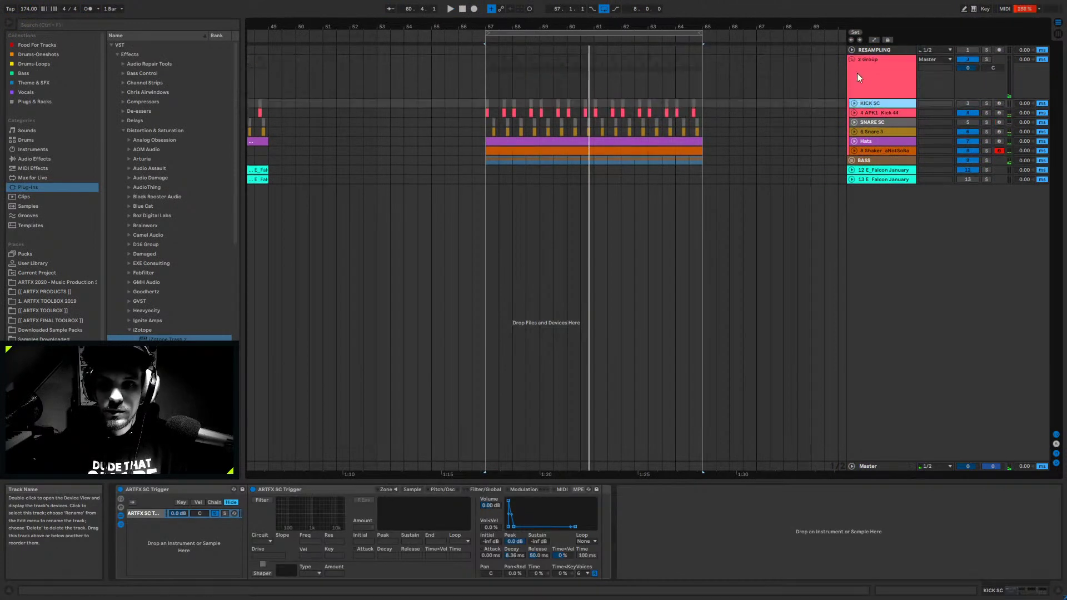
left_click(852, 59)
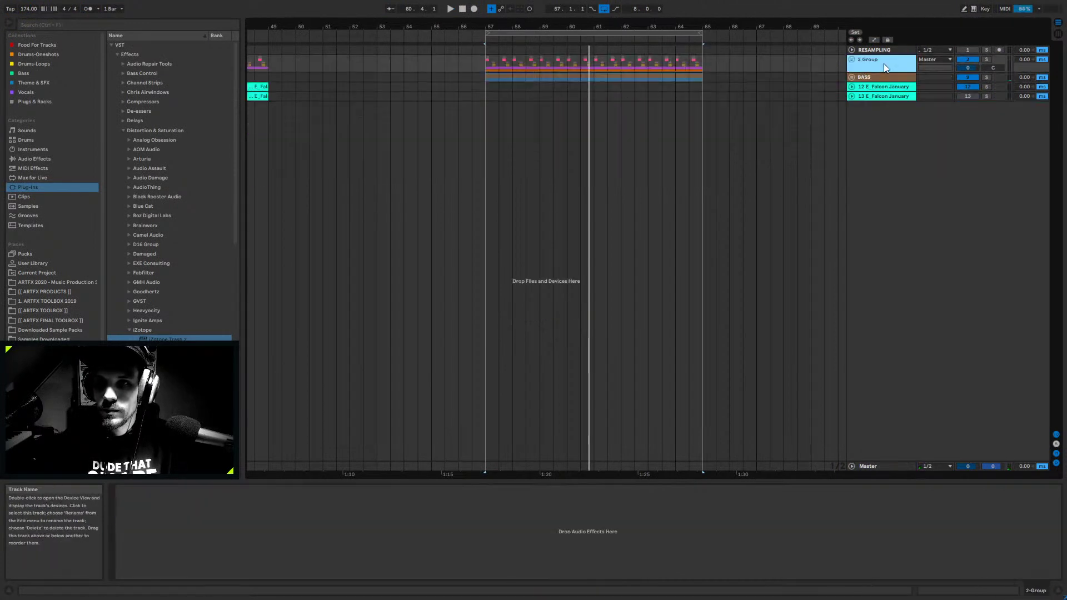
- Load FabFilter Pro-L 2 from the VST limiters onto the drum group, audition it at +0.0 gain and close its window
left_click(31, 189)
left_click(124, 131)
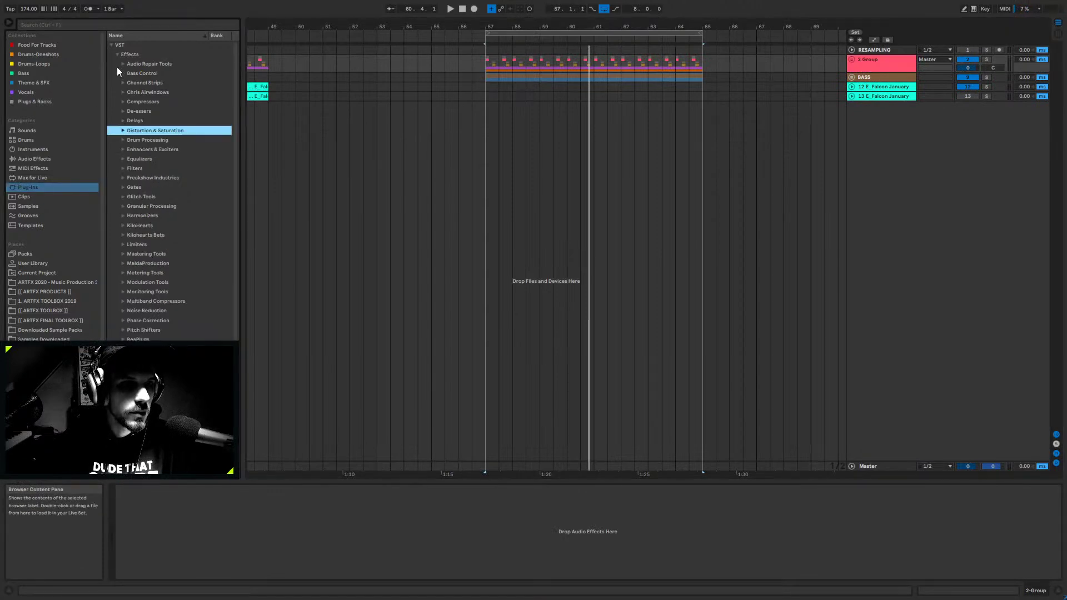
left_click(137, 245)
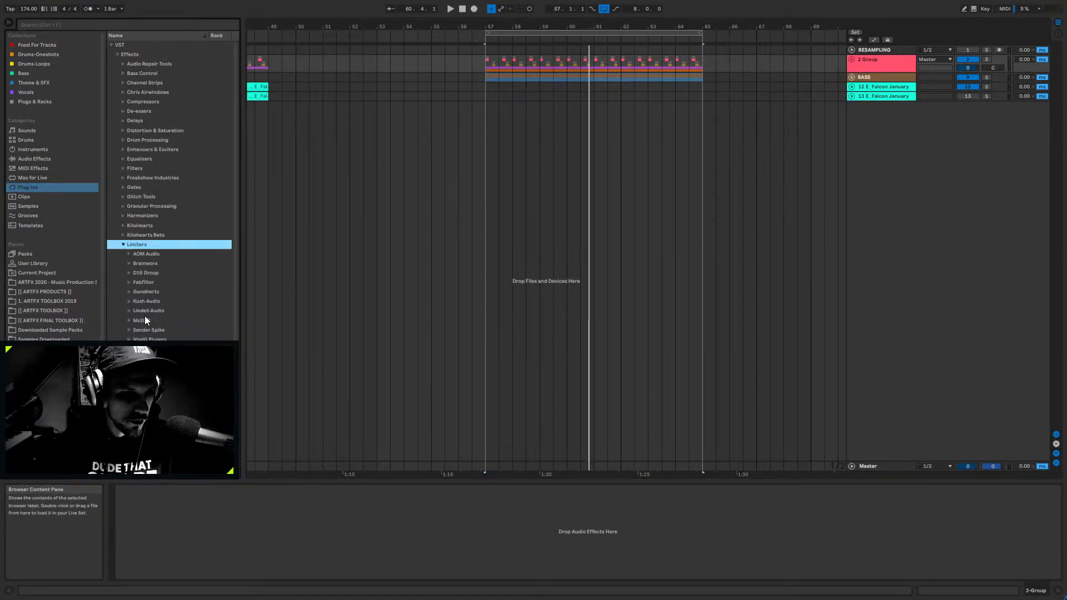
left_click(142, 283)
left_click_drag(145, 292, 870, 69)
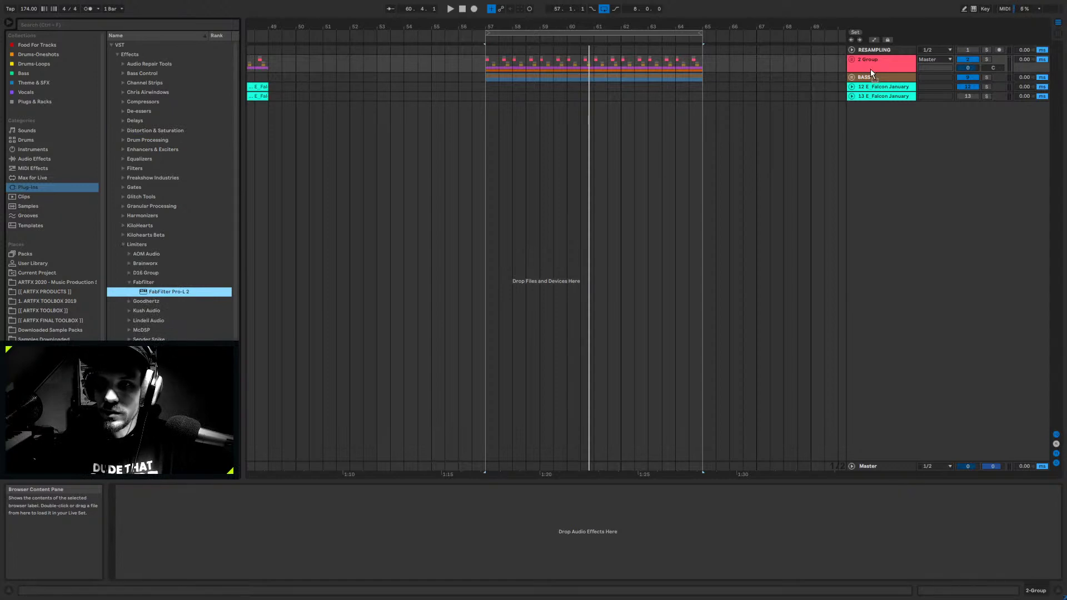
key("space")
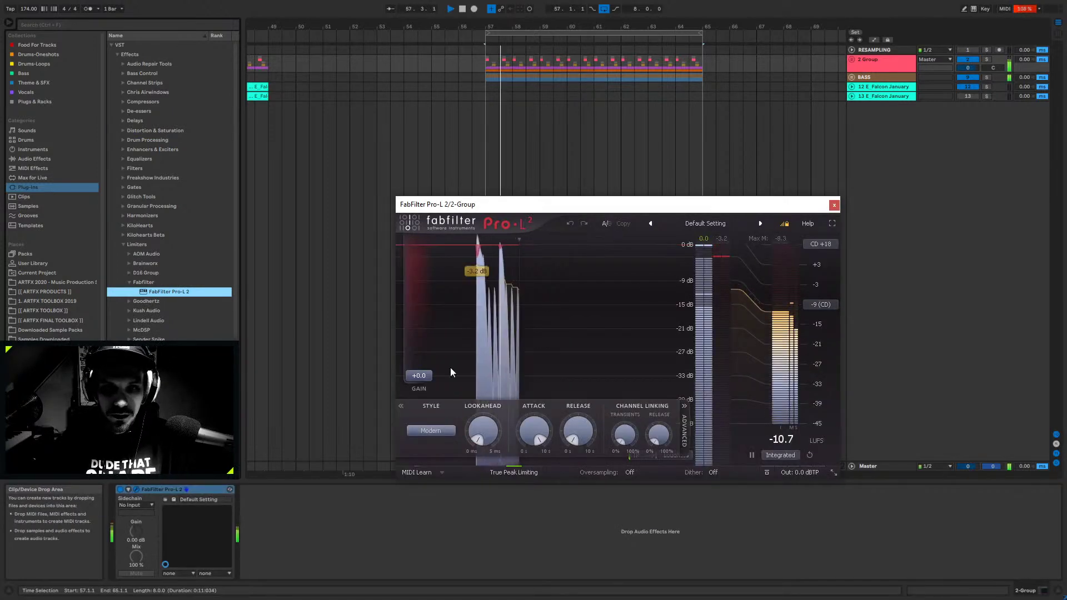
left_click_drag(418, 376, 423, 374)
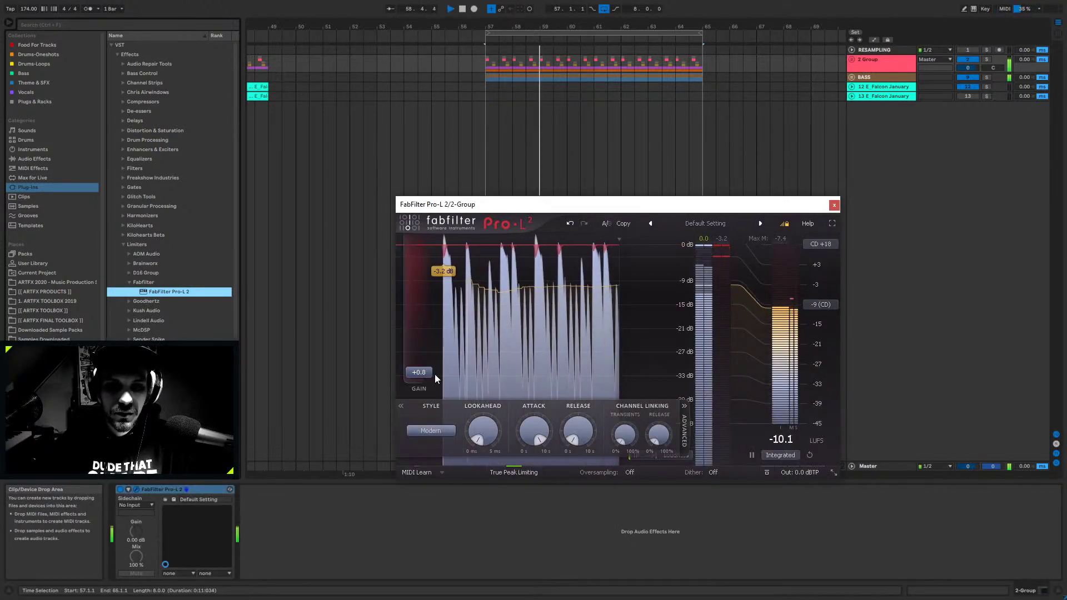
left_click(834, 205)
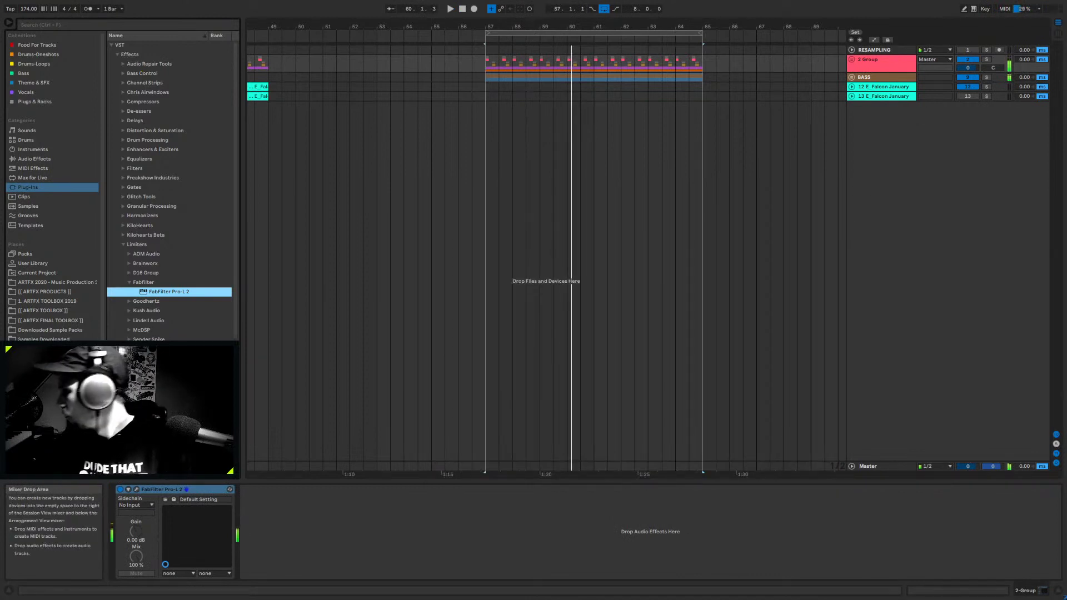
key("space")
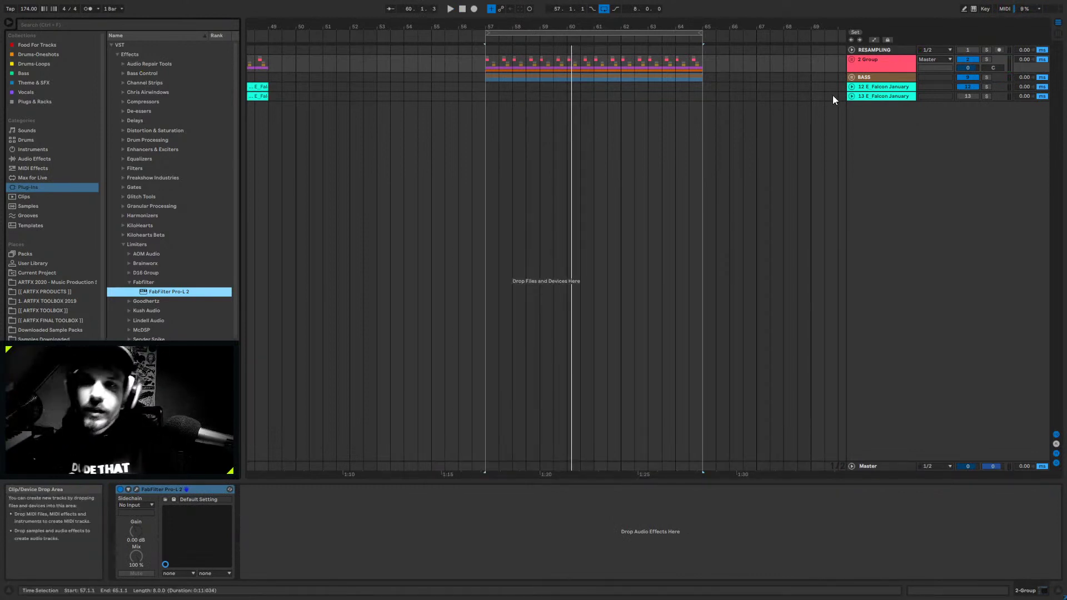
- Unfold the BASS group, examine the device chains of both Serum_x64 tracks, and fold the group again
left_click(852, 78)
left_click(893, 143)
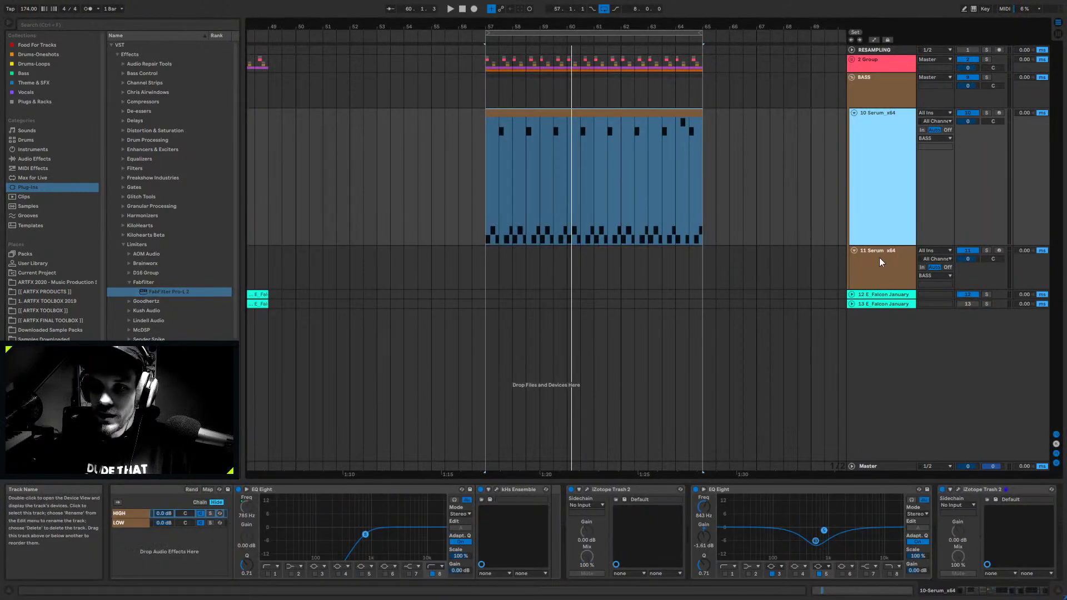
left_click(878, 272)
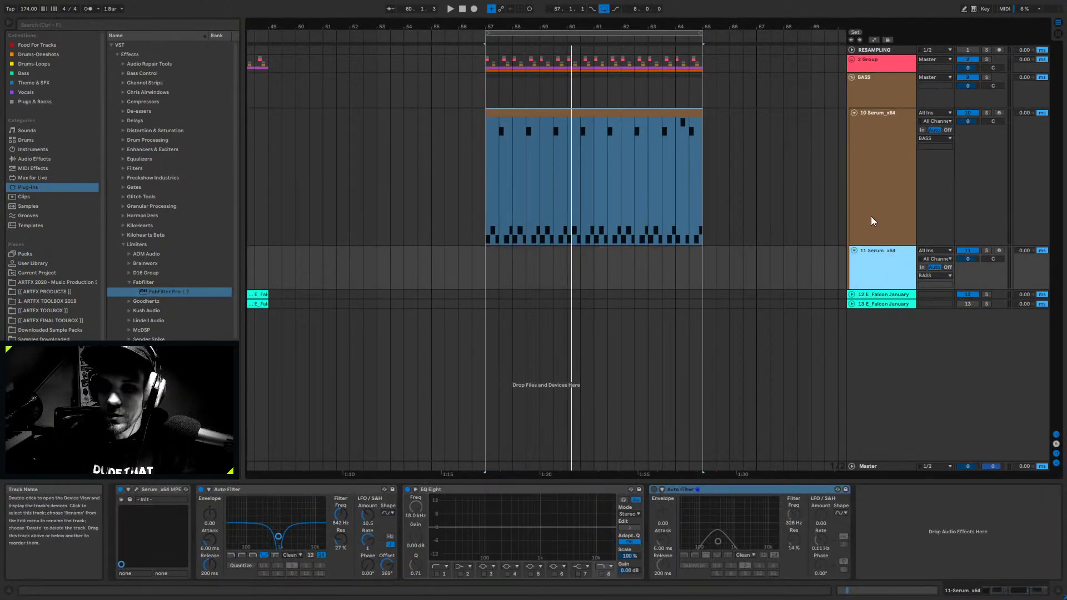
left_click(852, 78)
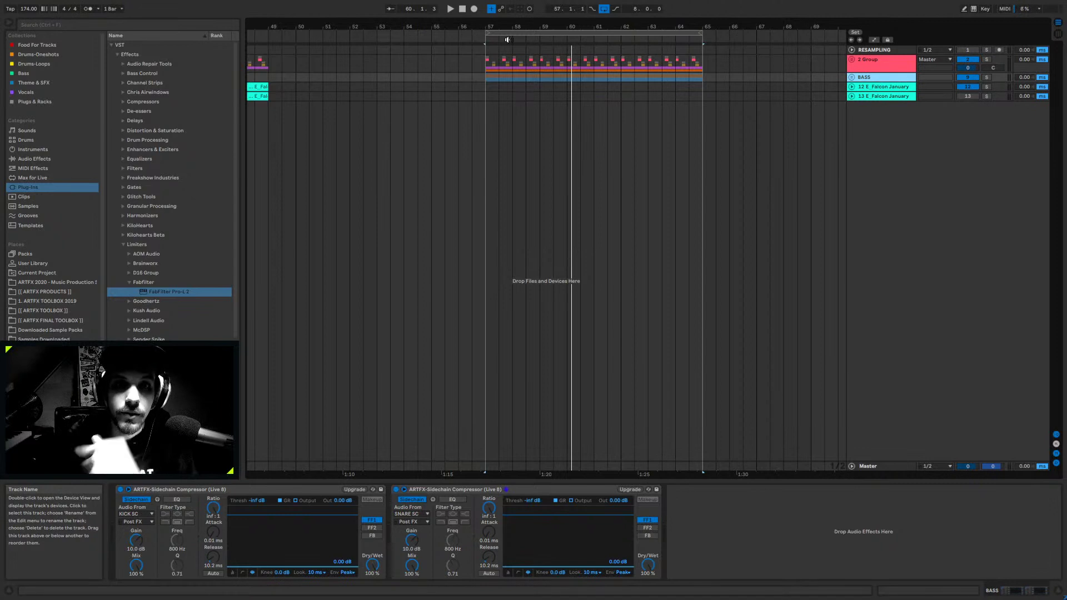
- Highlight the eight-bar drop from bar 57 across the drum and BASS groups, zoom in on it and show the drum group's devices
left_click_drag(483, 61, 692, 81)
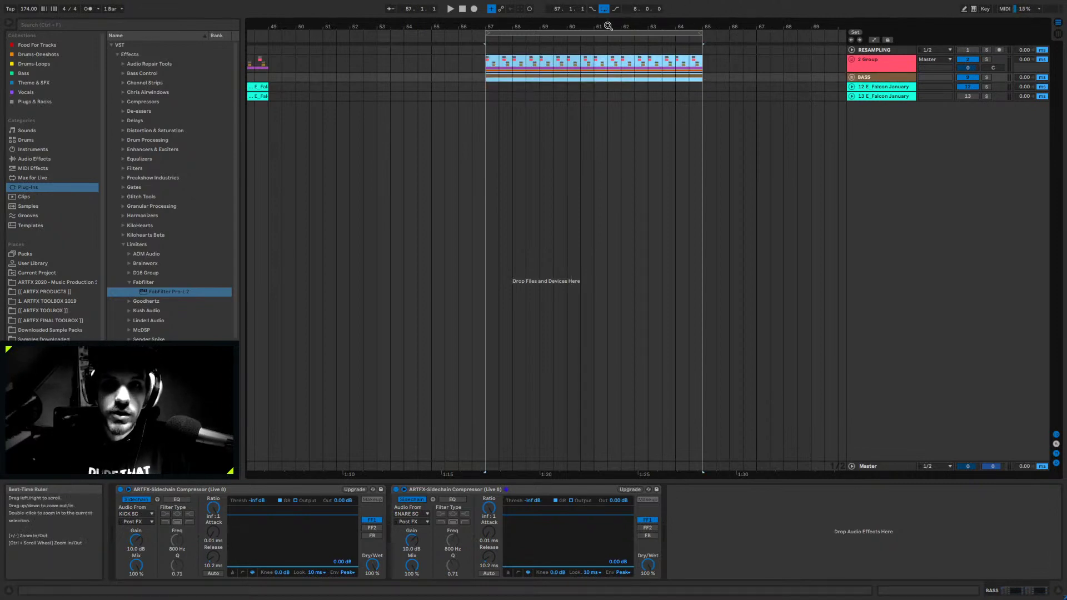
left_click_drag(722, 26, 722, 56)
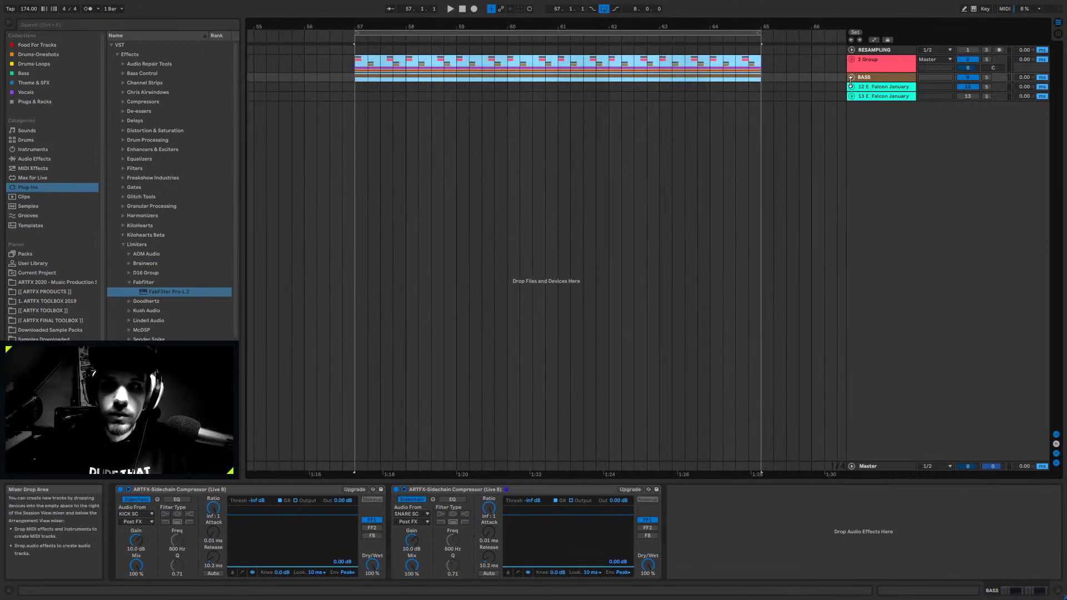
left_click(868, 65)
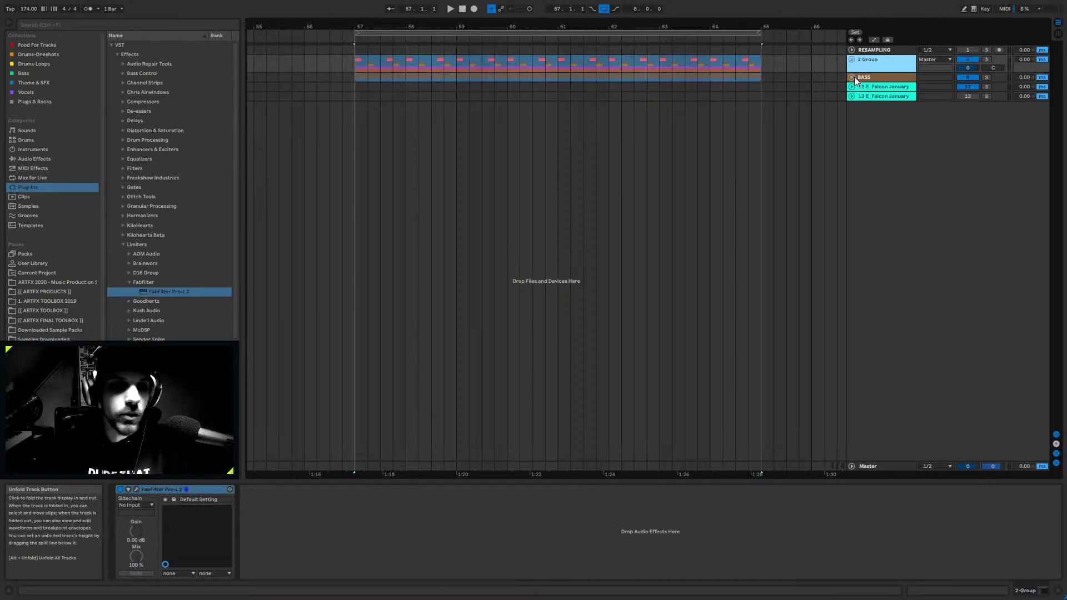
- Unfold the BASS group, select the empty 11 Serum_x64 lane from bar 57 to just past bar 65, and fold 10 Serum_x64
left_click(851, 78)
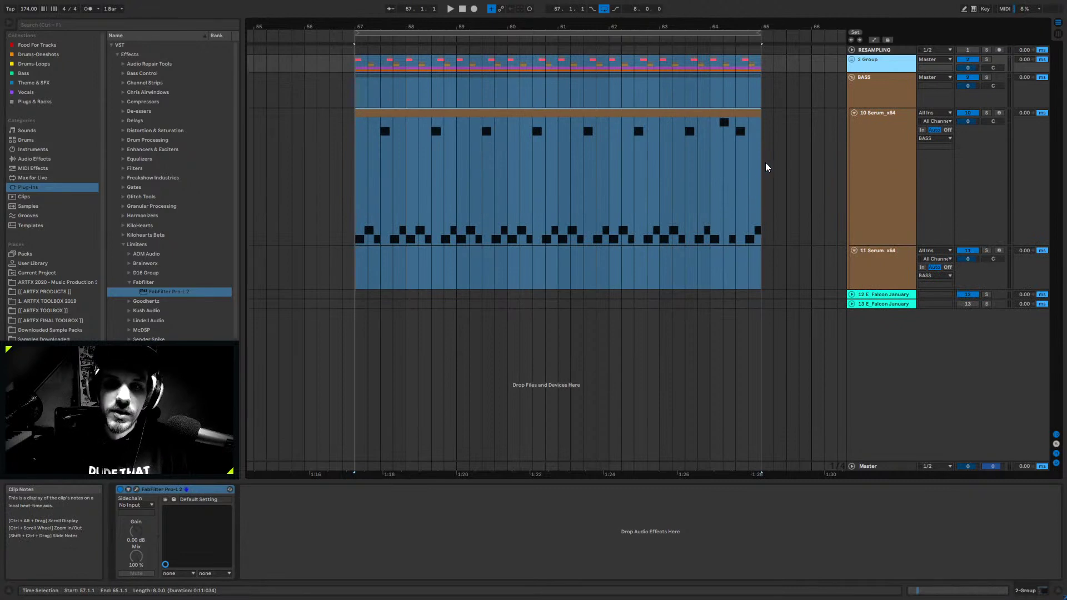
left_click_drag(766, 167, 406, 177)
left_click_drag(359, 272, 782, 283)
left_click(898, 256)
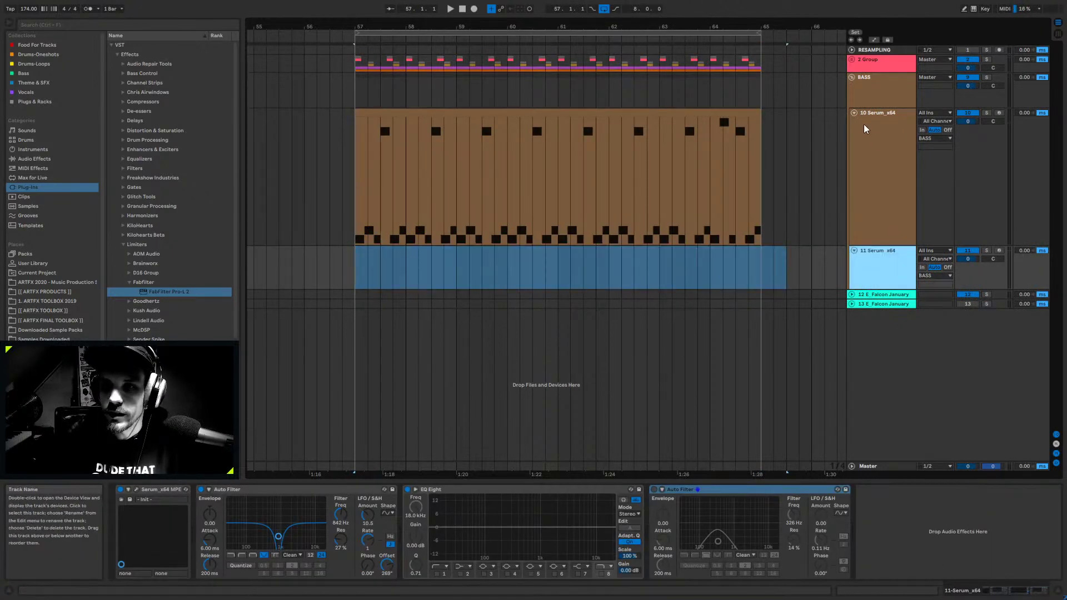
left_click(854, 113)
left_click(881, 112)
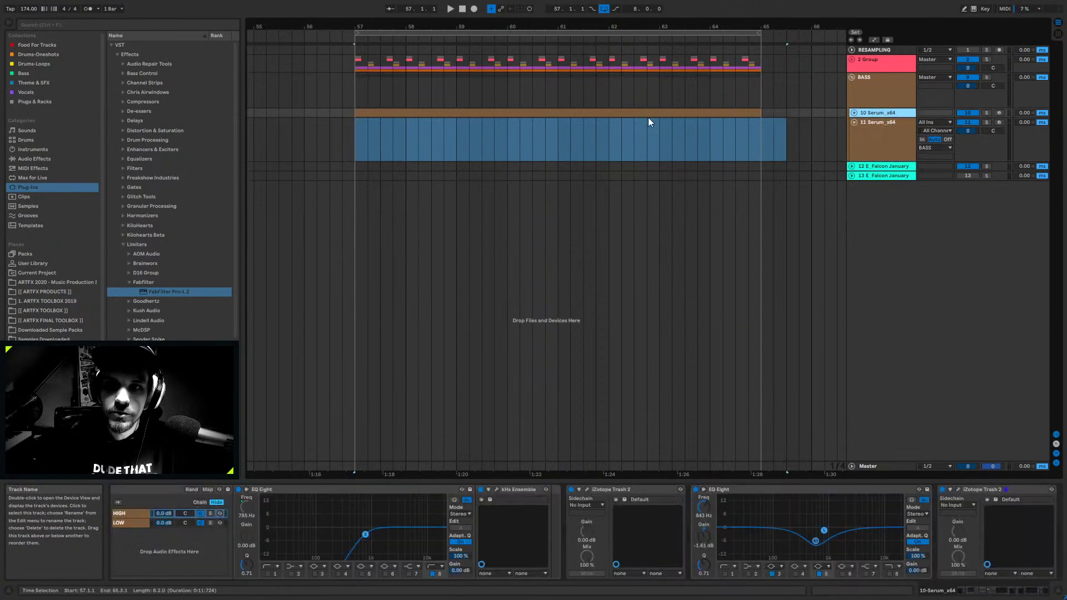
- Select the eight-bar clip on 10 Serum_x64 from bar 57, unfold the track and open the clip in the note editor
left_click_drag(763, 112, 455, 111)
left_click(356, 113)
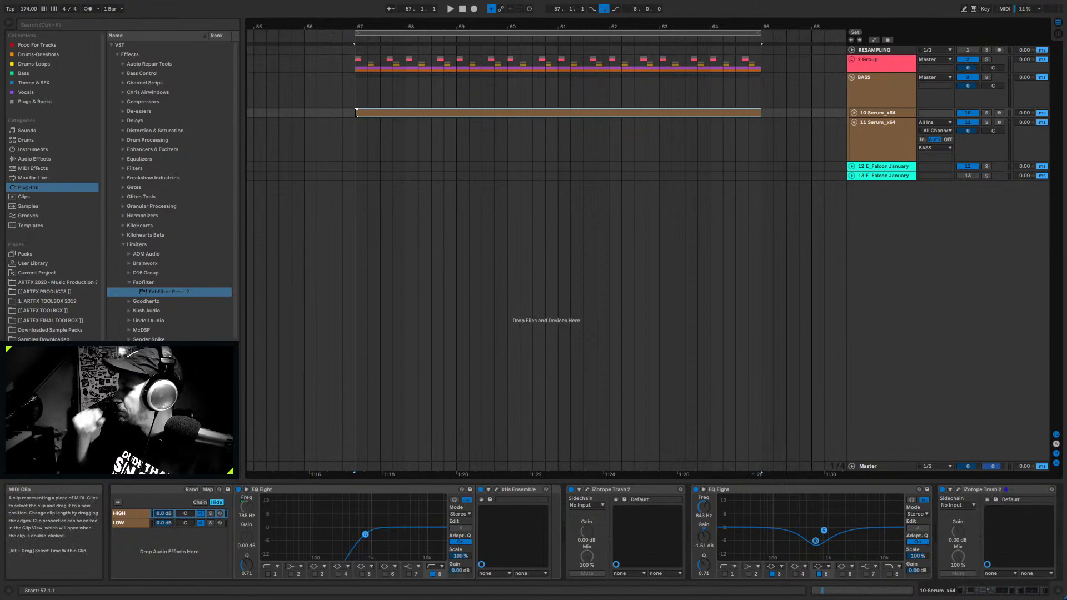
left_click(853, 113)
double_click(637, 114)
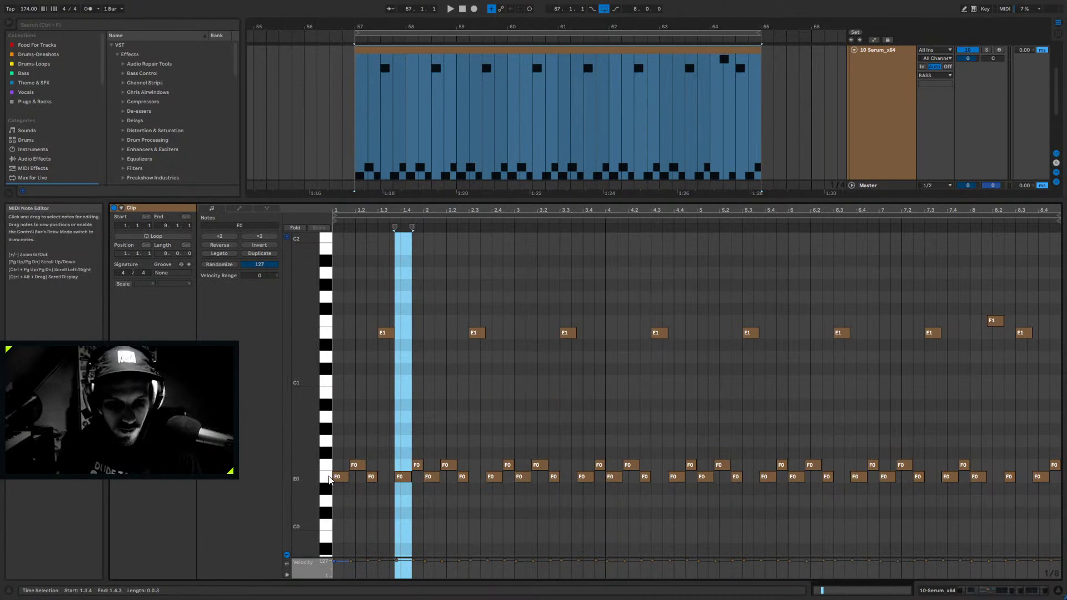
- Examine the bassline's pitches by selecting all E0 notes and then all F0 notes in the 10 Serum_x64 clip
left_click_drag(326, 389, 300, 389)
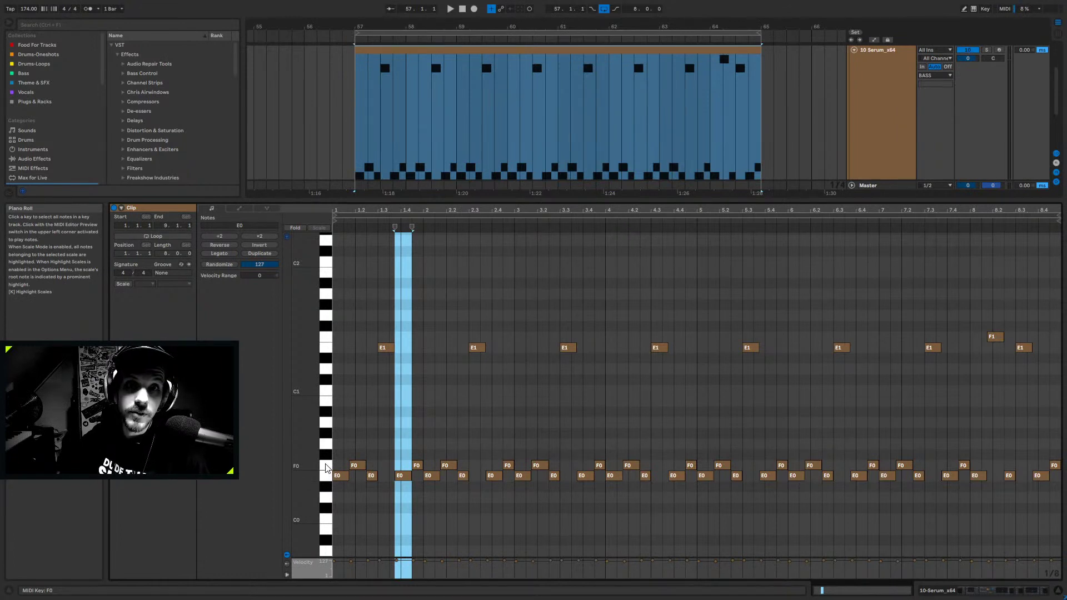
left_click(325, 478)
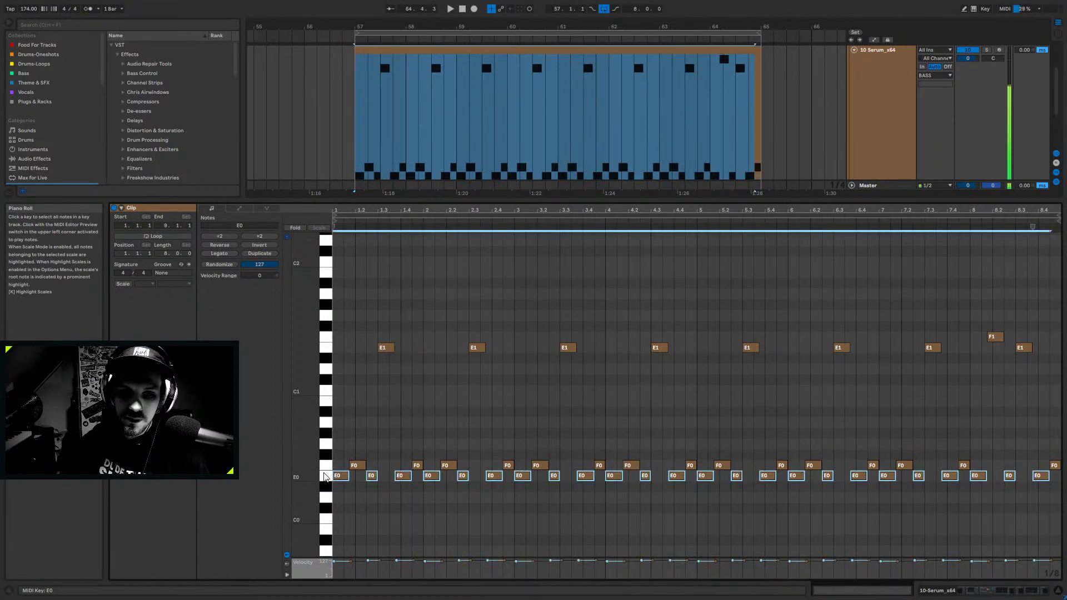
left_click(326, 471)
left_click(327, 475)
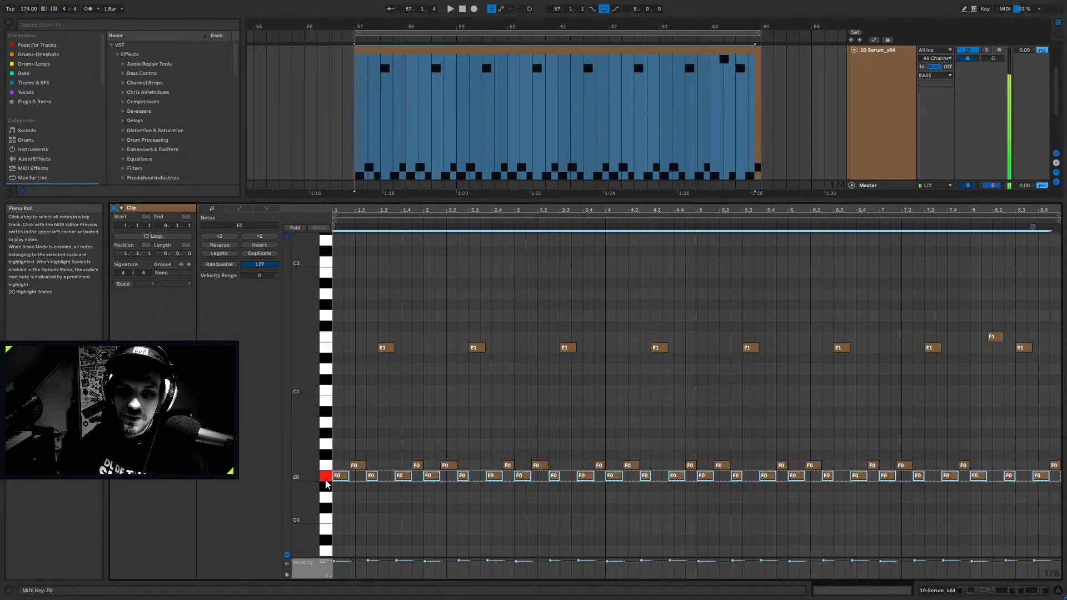
left_click(326, 466)
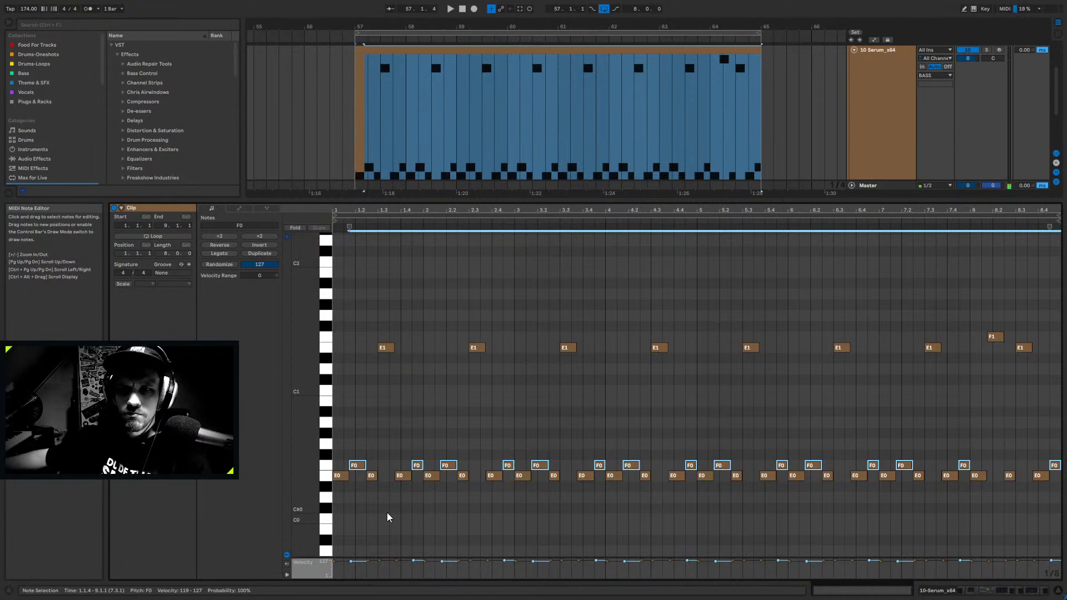
- Arm 10 Serum_x64 for recording, select its eight-bar clip and audition piano roll keys up to C1
left_click(879, 92)
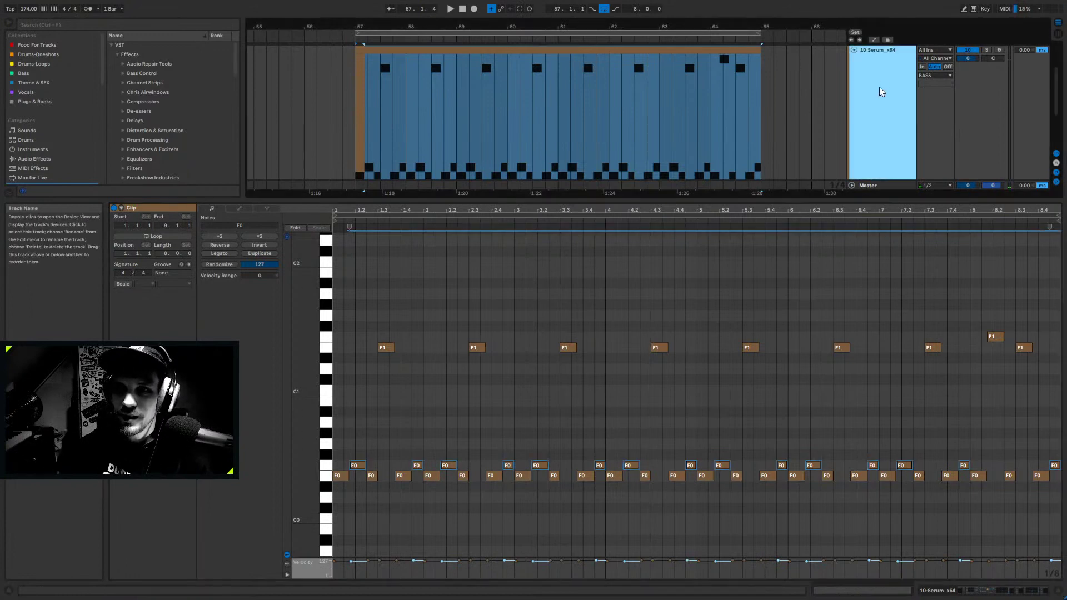
scroll(881, 89, "up", 1)
left_click(998, 89)
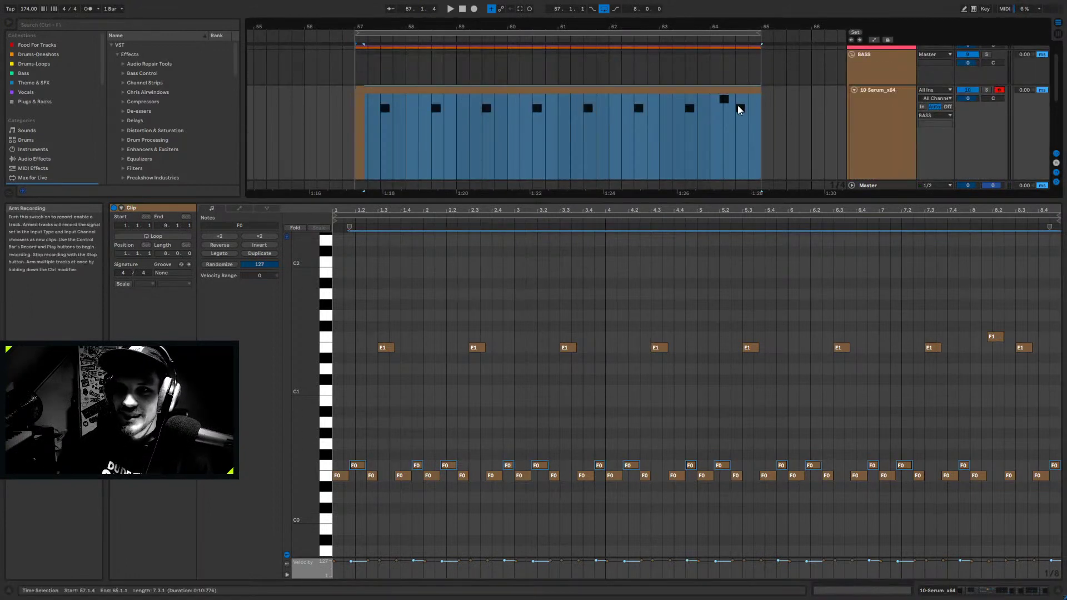
left_click(525, 89)
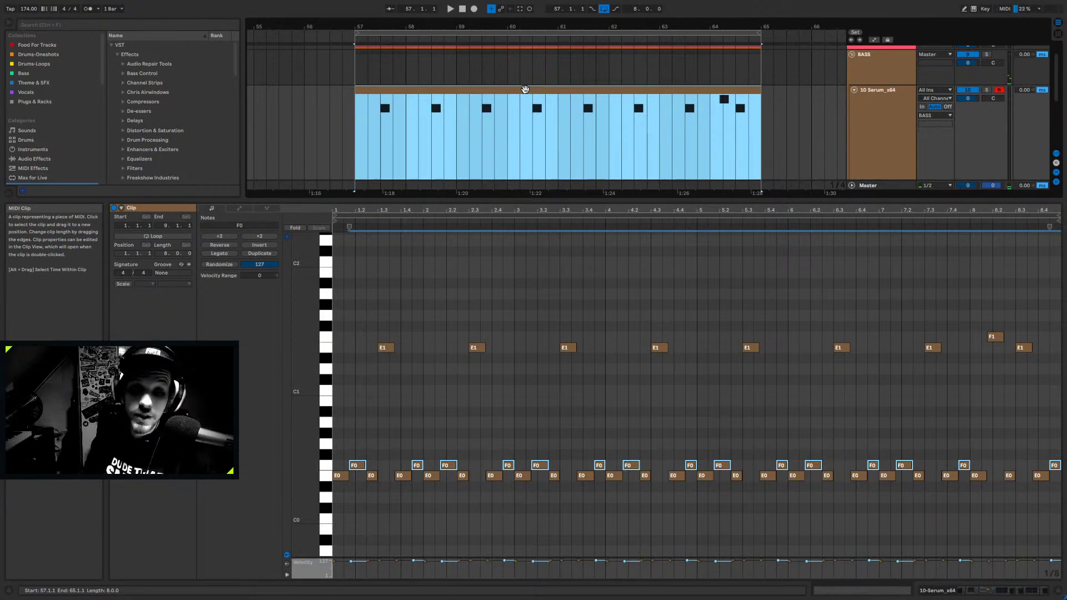
left_click(326, 405)
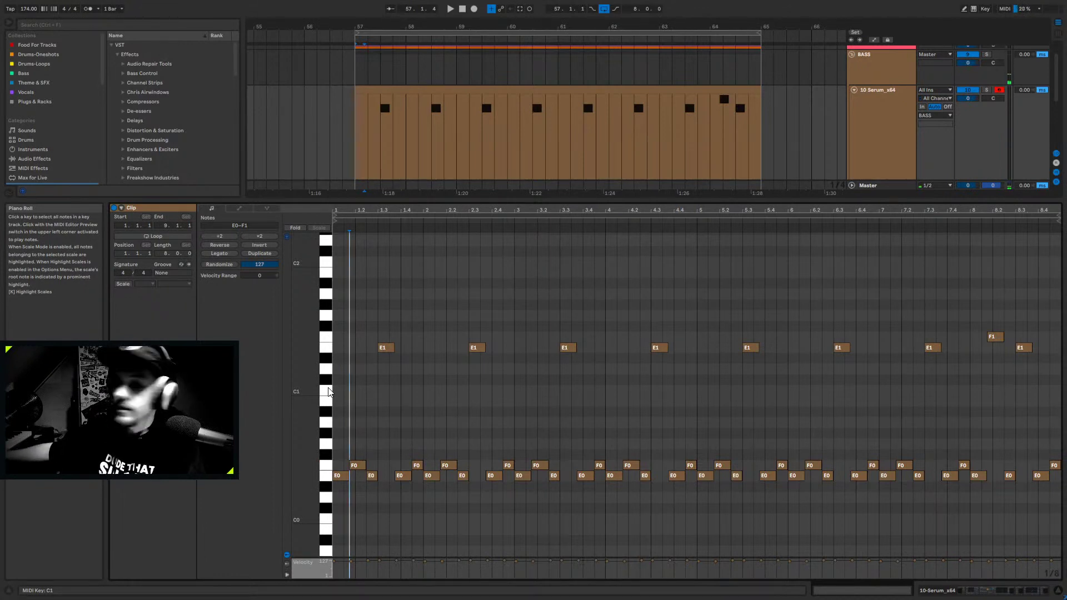
left_click(328, 392)
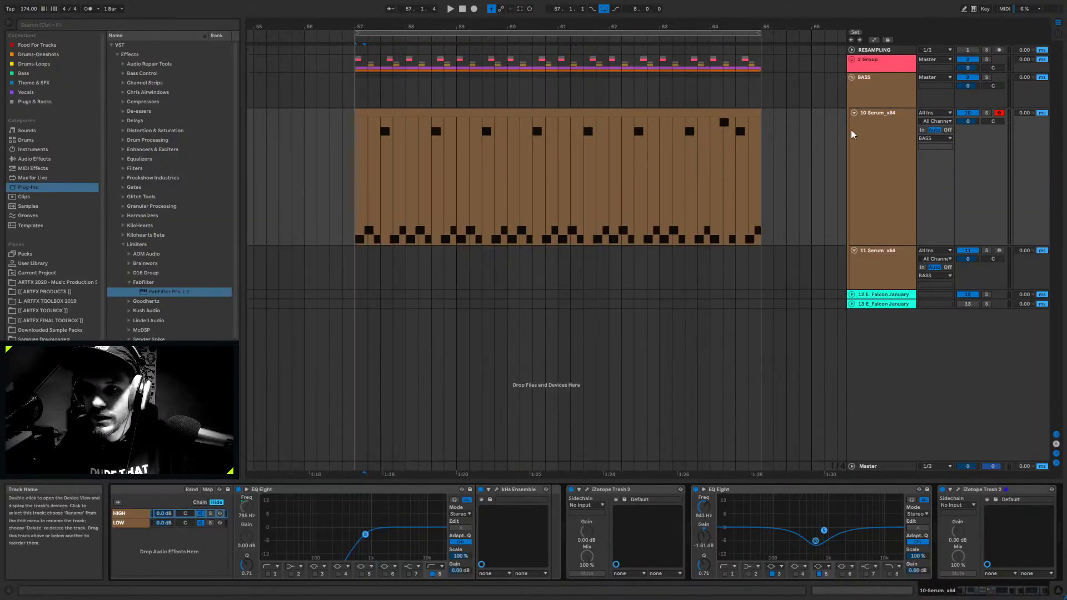
- Fold both Serum_x64 tracks, unfold the drum group and examine the devices on the group, APK1_Kick 44 and Snare 3
left_click(851, 114)
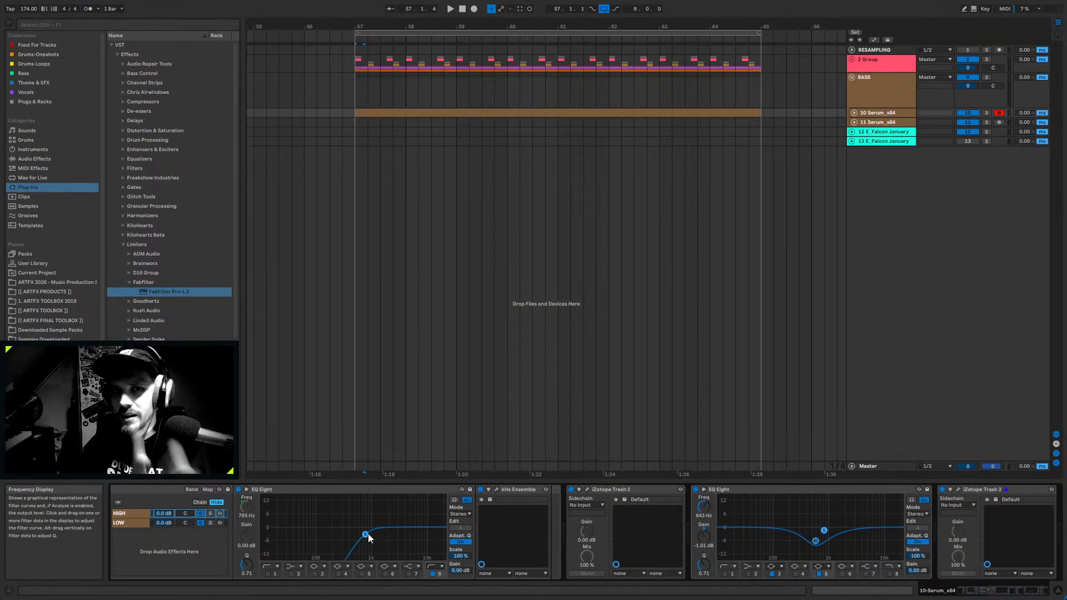
left_click(871, 61)
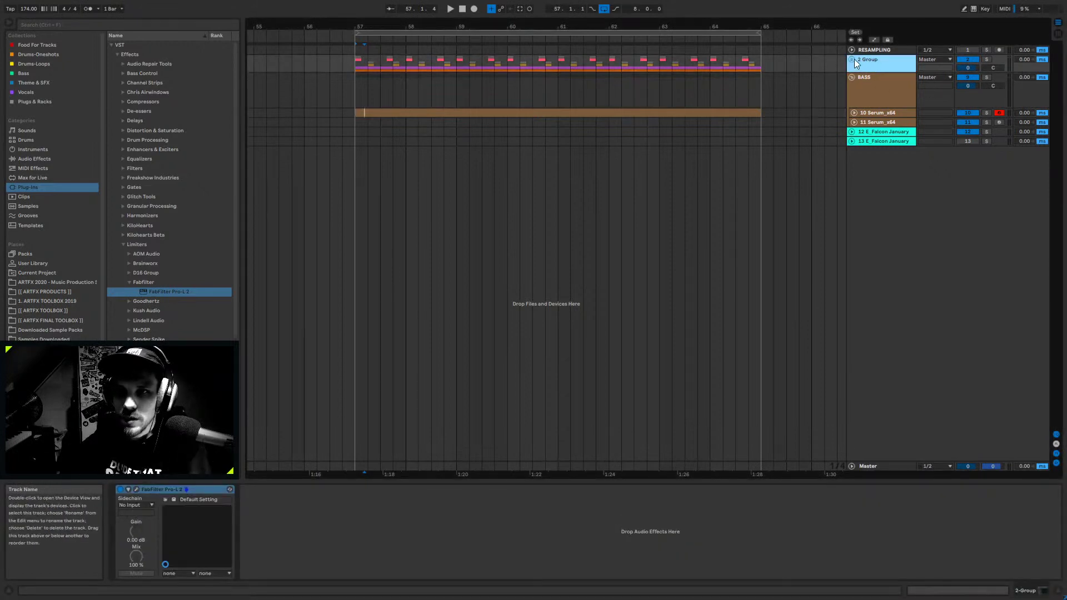
left_click(851, 59)
left_click(882, 112)
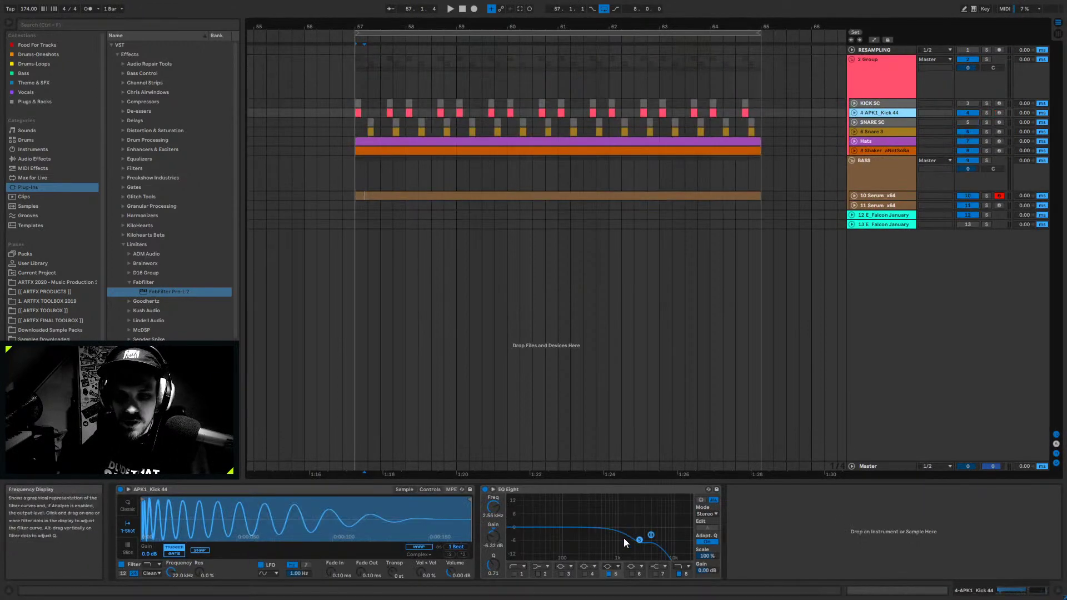
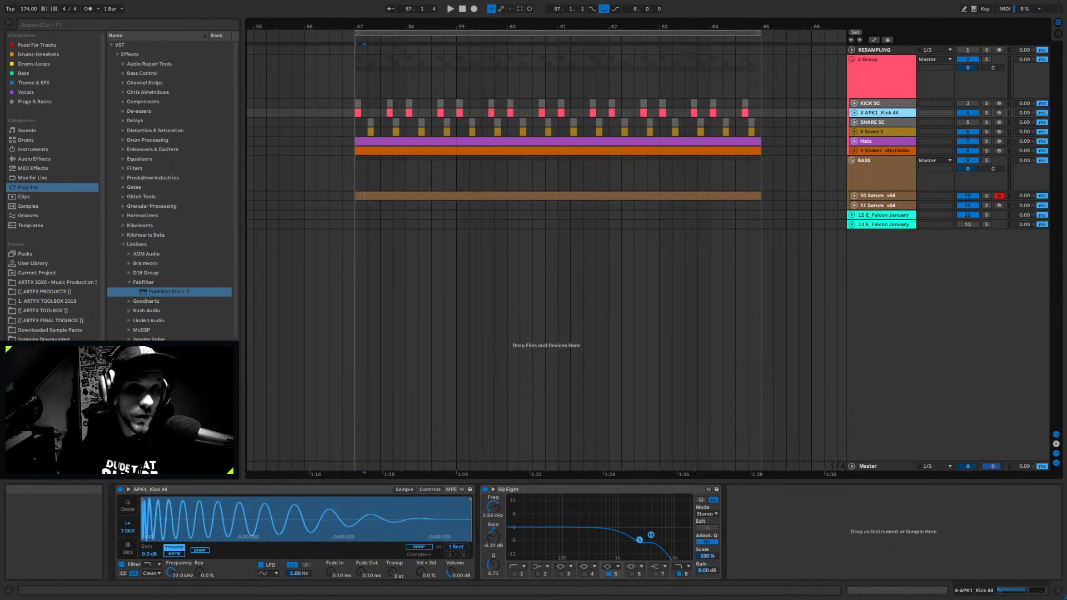
left_click(882, 132)
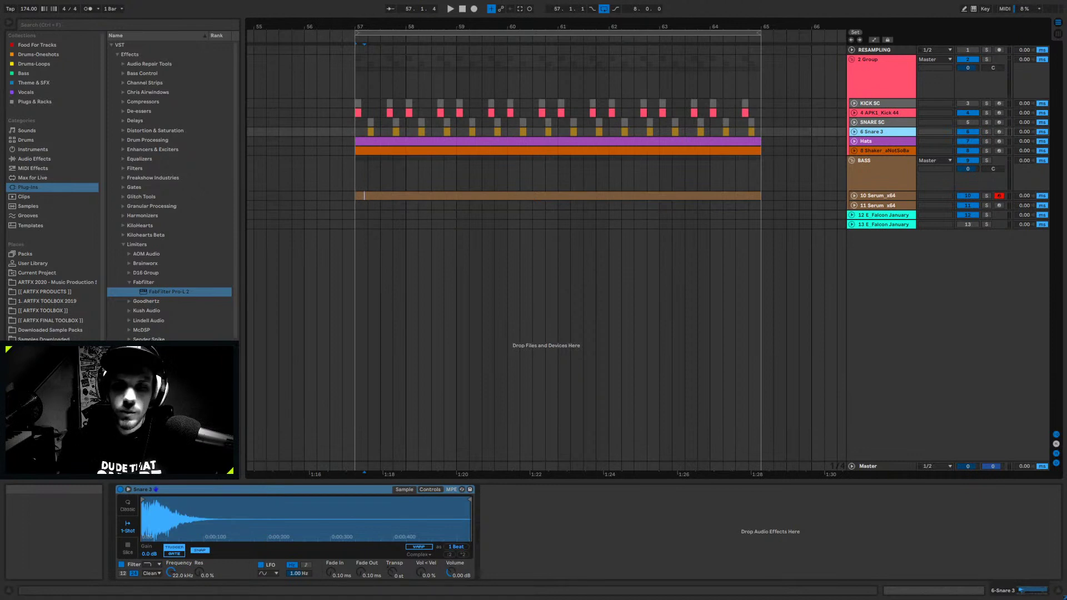
- Unfold 10 Serum_x64 and reduce its track height to roughly a third
left_click(872, 195)
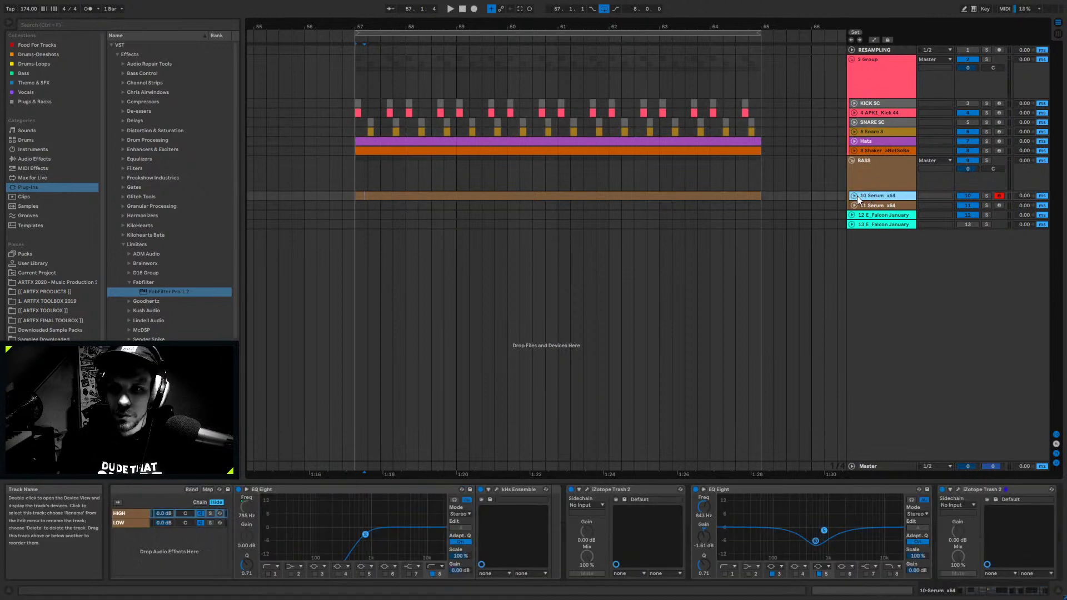
left_click(855, 196)
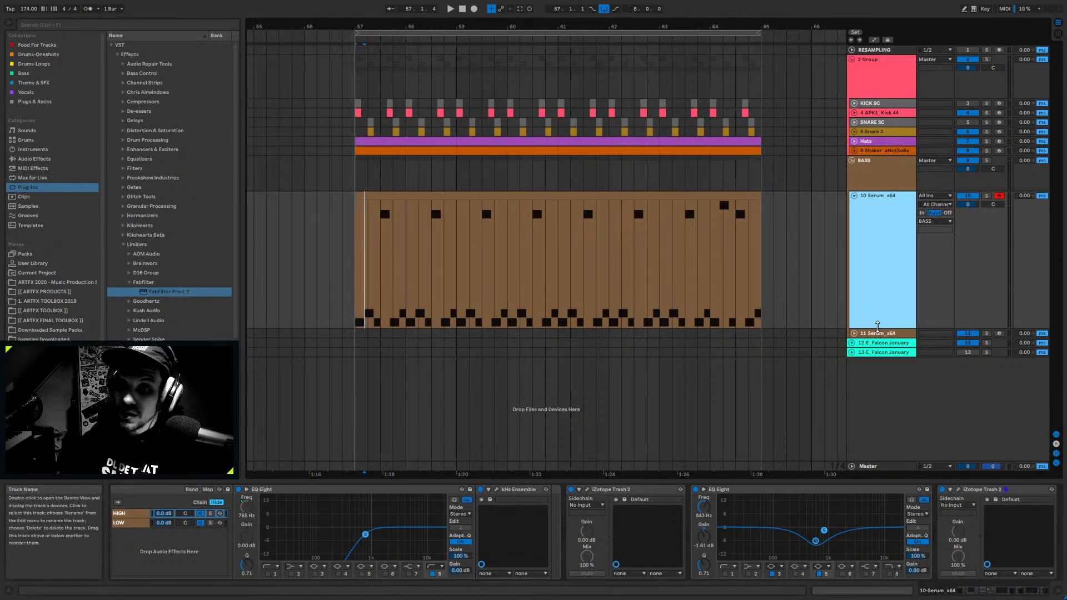
left_click_drag(880, 329, 884, 234)
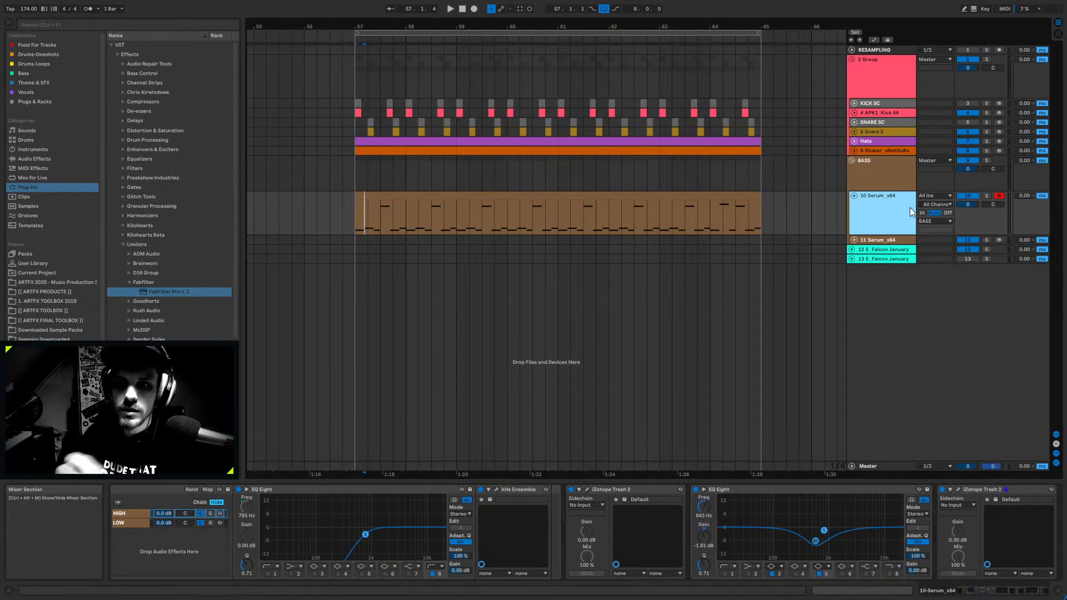
- Open Serum on 10 Serum_x64, examine oscillator A's wavetable editor with its Import and Process options, and close the window
left_click(981, 596)
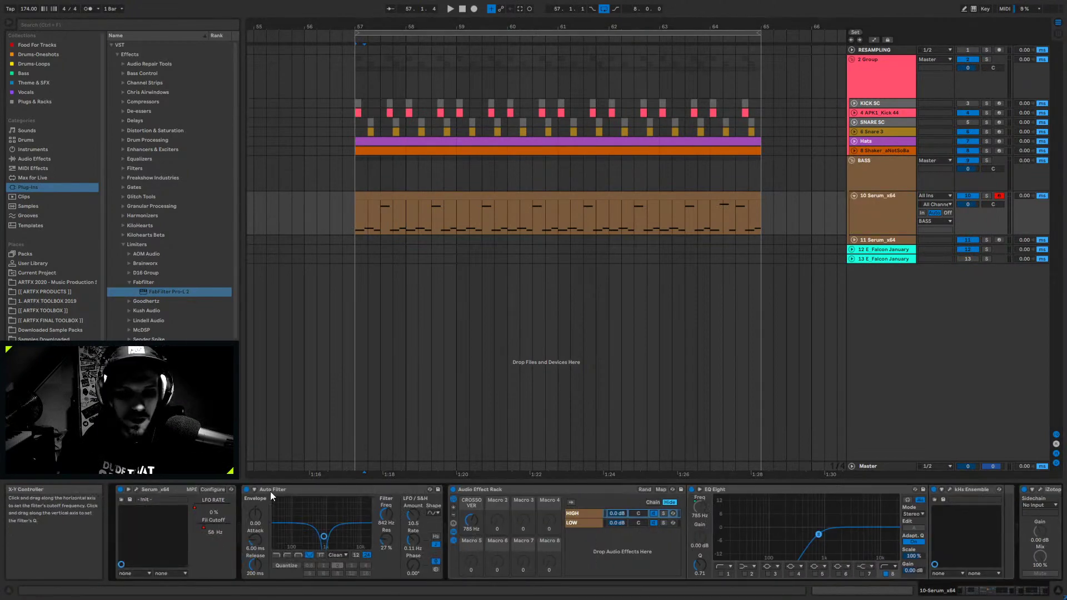
left_click(135, 489)
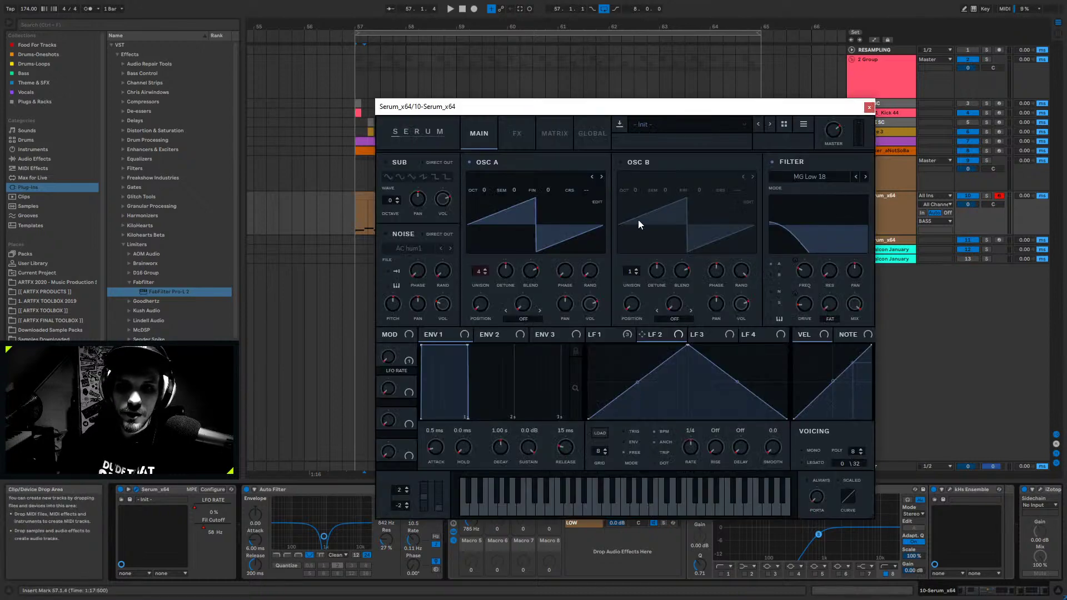
left_click(594, 202)
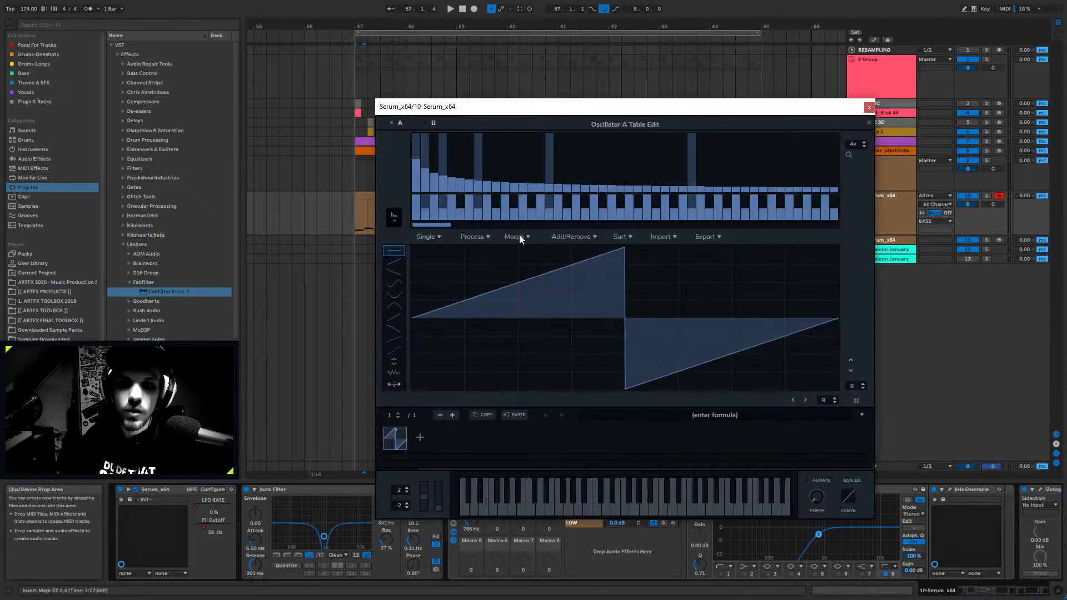
left_click(659, 237)
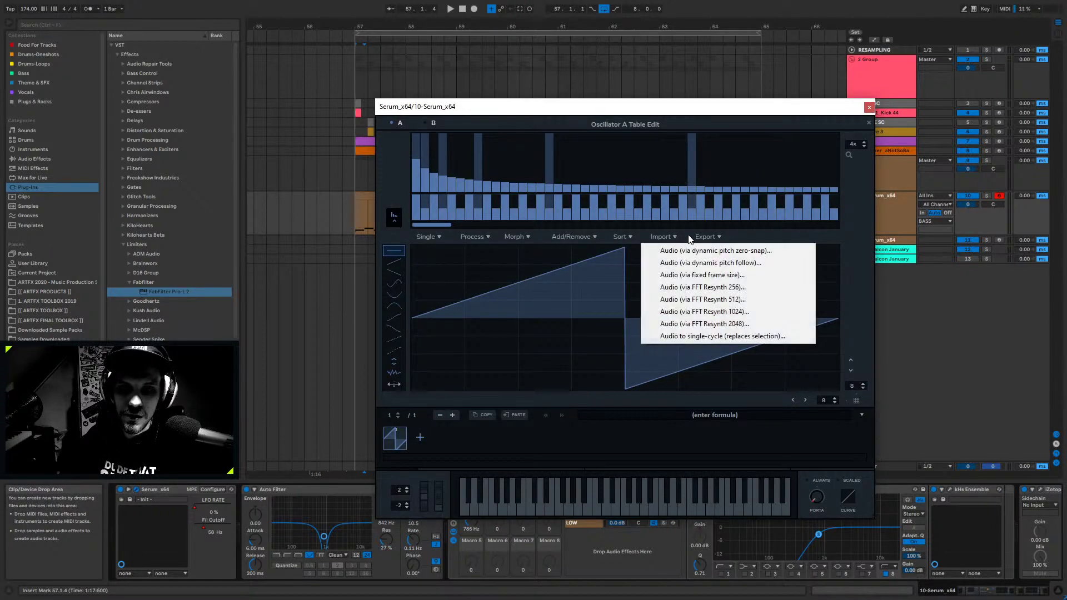
left_click(473, 237)
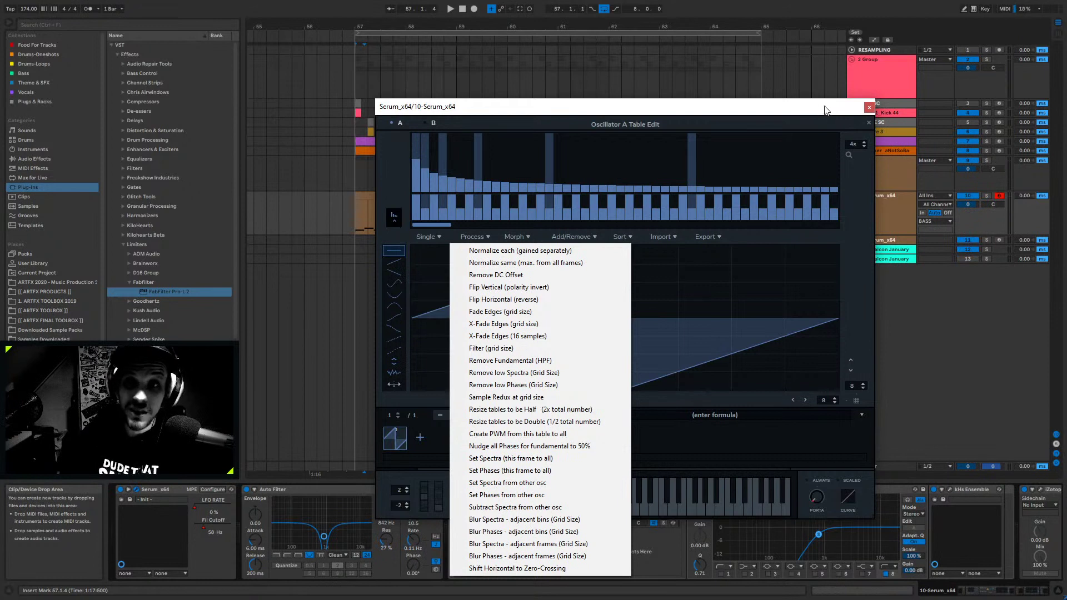
left_click(854, 115)
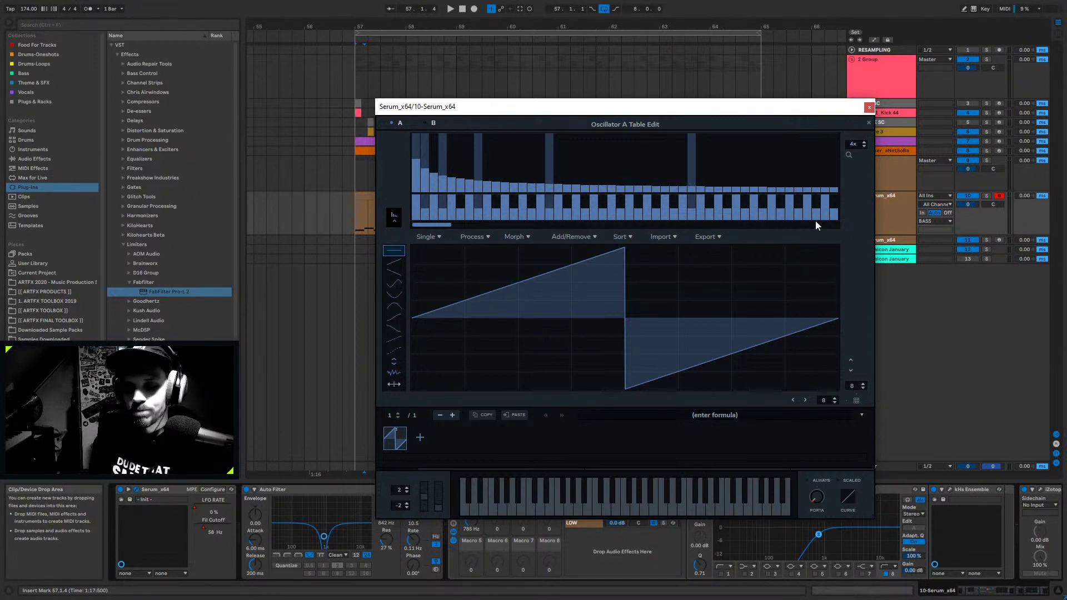
left_click(867, 123)
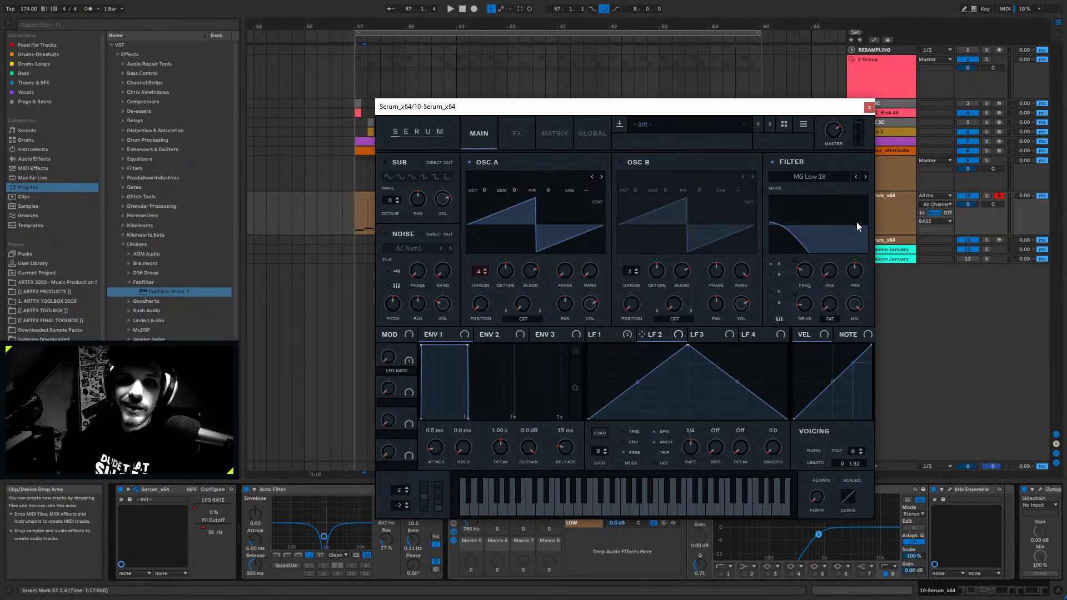
left_click(870, 109)
- Show the BASS group's devices and insert a new MIDI track below 13 E_Falcon January
left_click(888, 213)
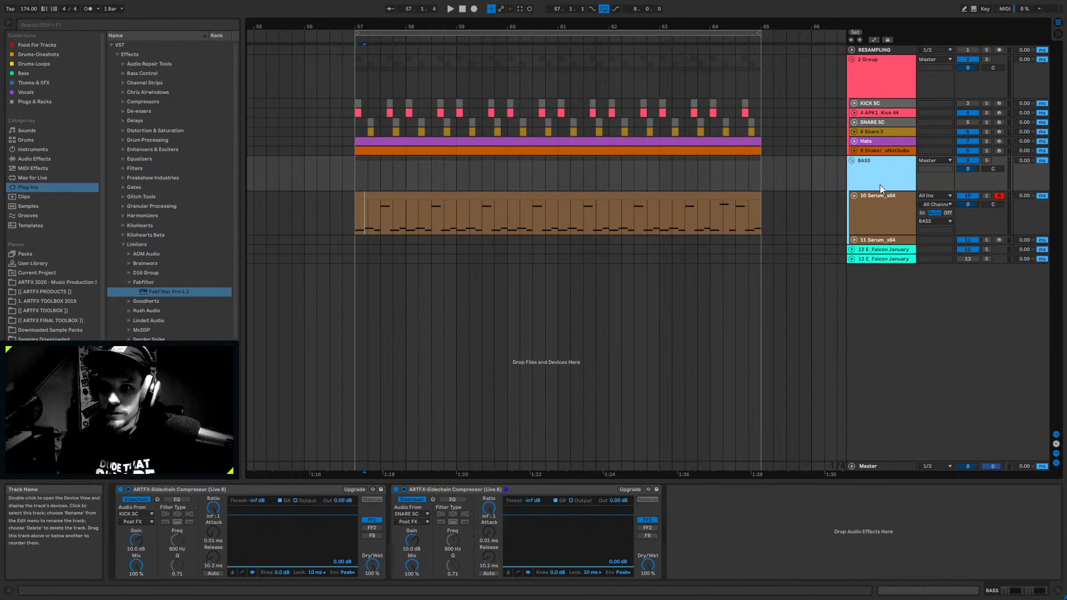
left_click(577, 232)
right_click(896, 302)
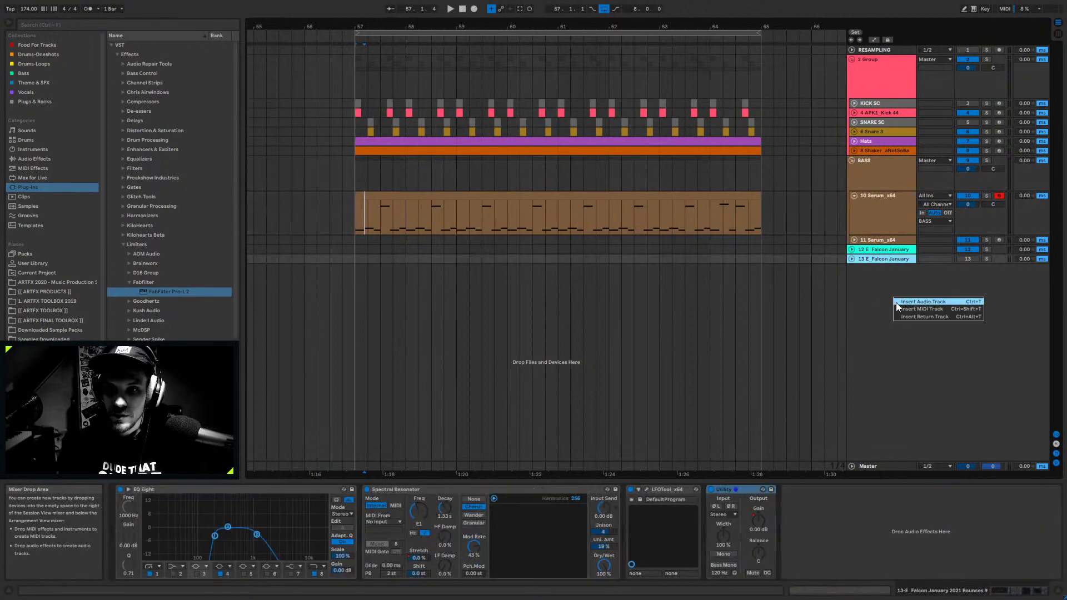
key("Escape")
key("ctrl+shift+t")
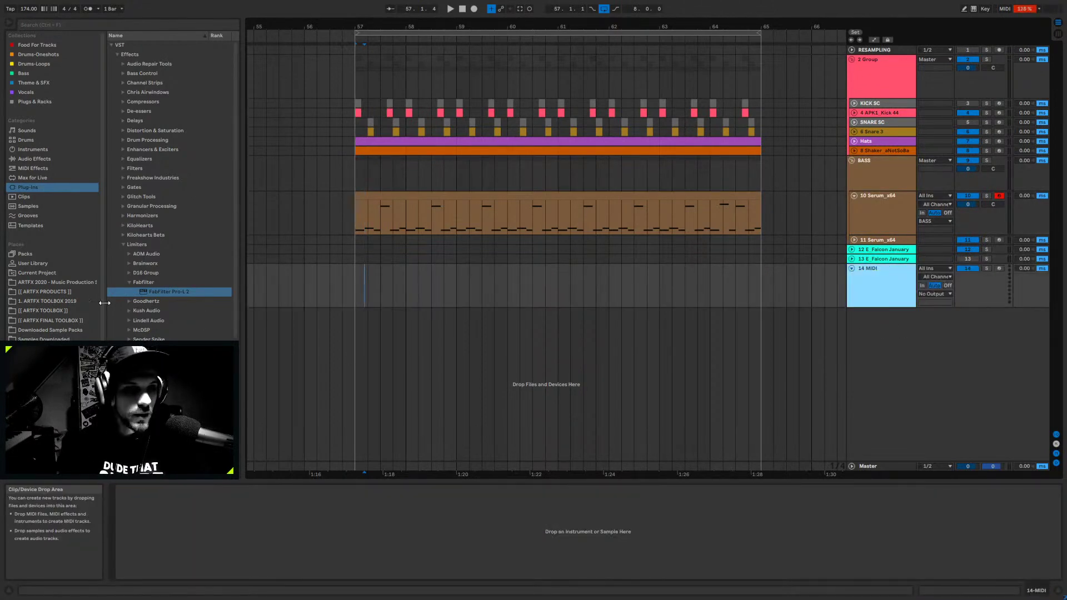
- Load Serum_x64 from the VST synths onto the new MIDI track and close its plug-in window
left_click(30, 187)
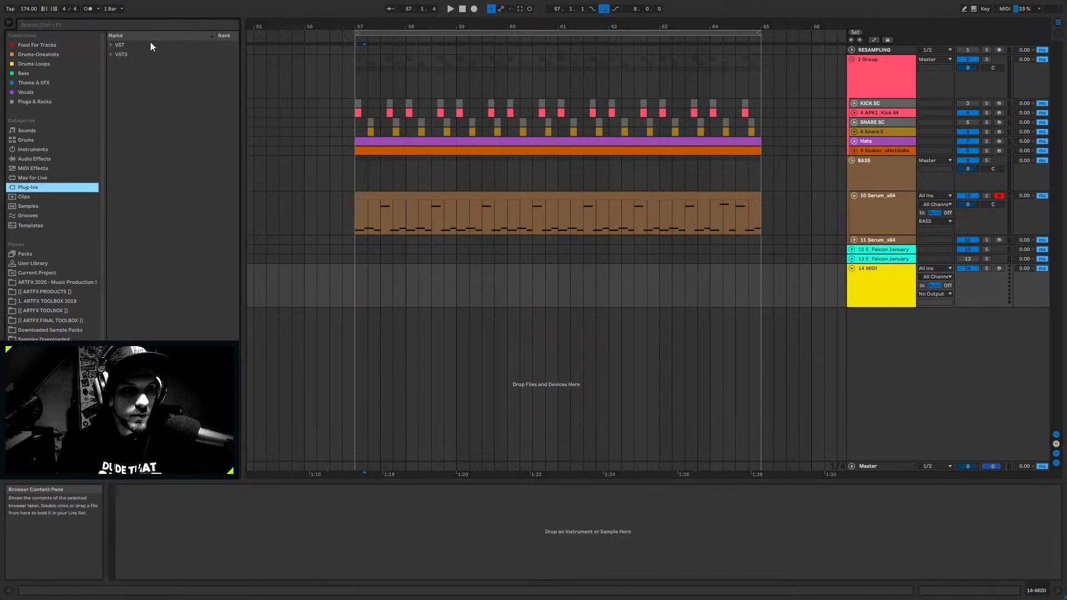
left_click(111, 44)
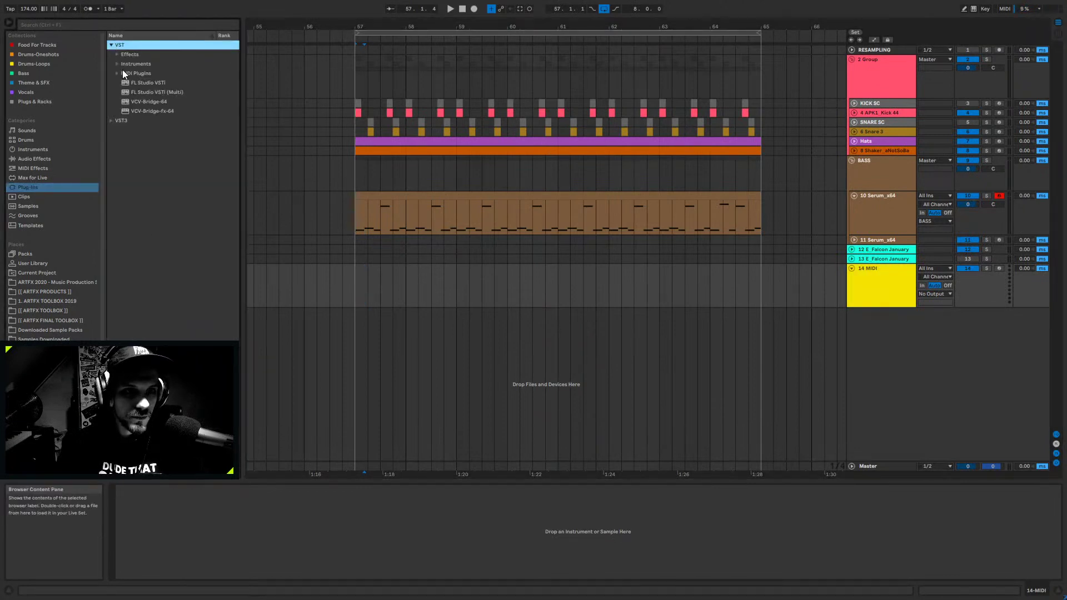
left_click(122, 69)
left_click(125, 139)
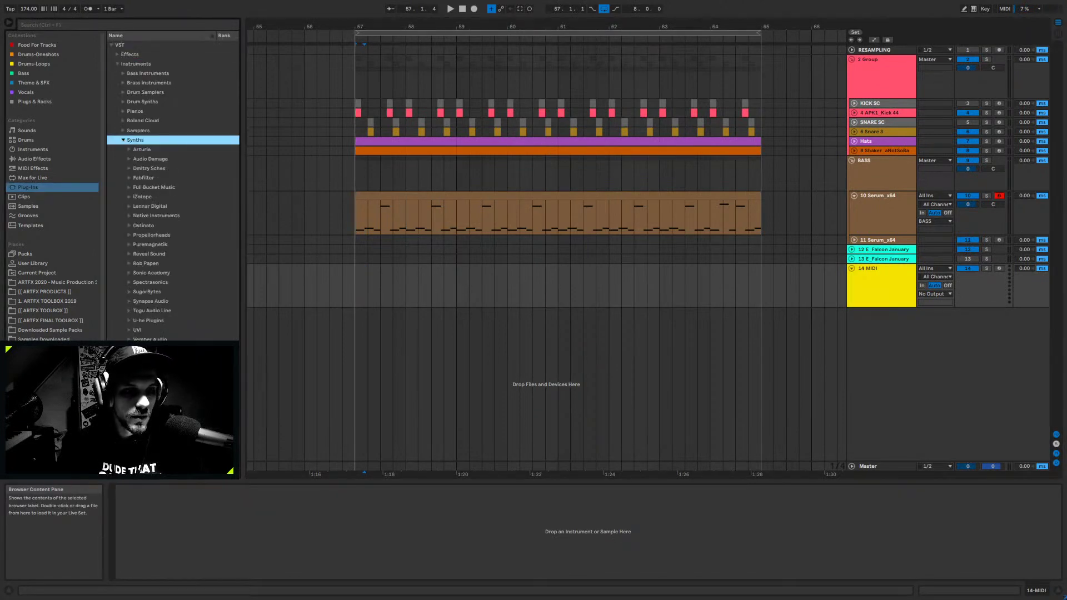
left_click(717, 289)
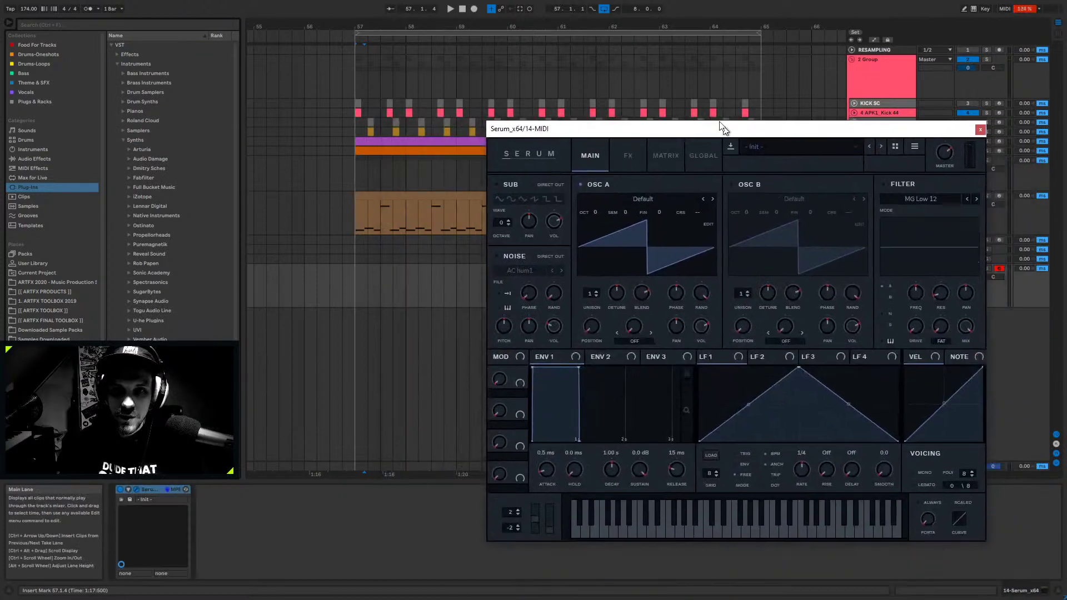
left_click_drag(723, 128, 706, 136)
left_click(963, 138)
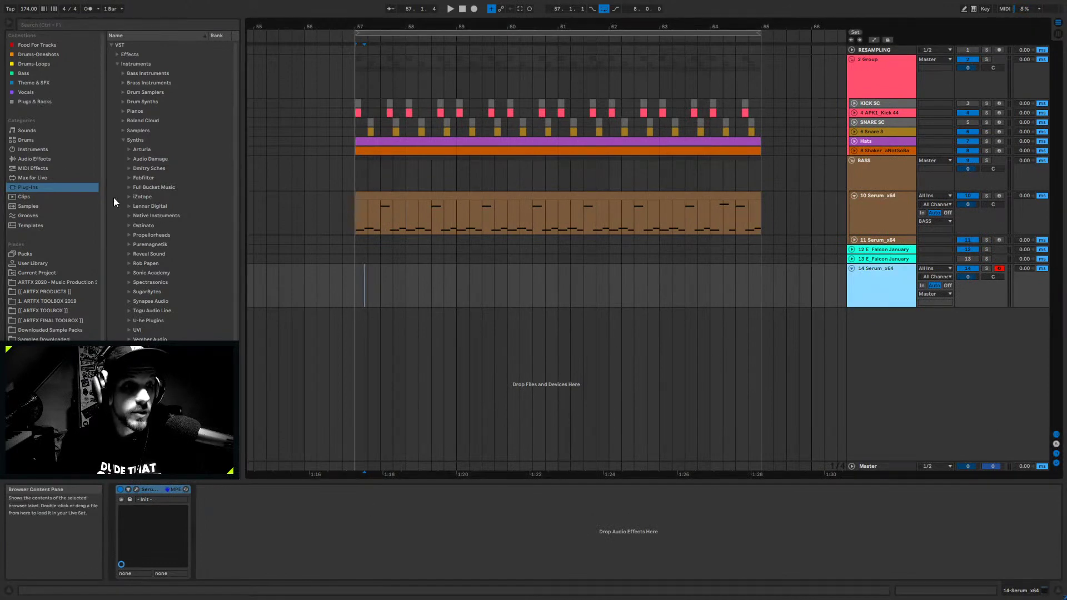
- Add an Audio Effect Rack after Serum on 14 Serum_x64, show its chain list and create two chains
left_click(40, 158)
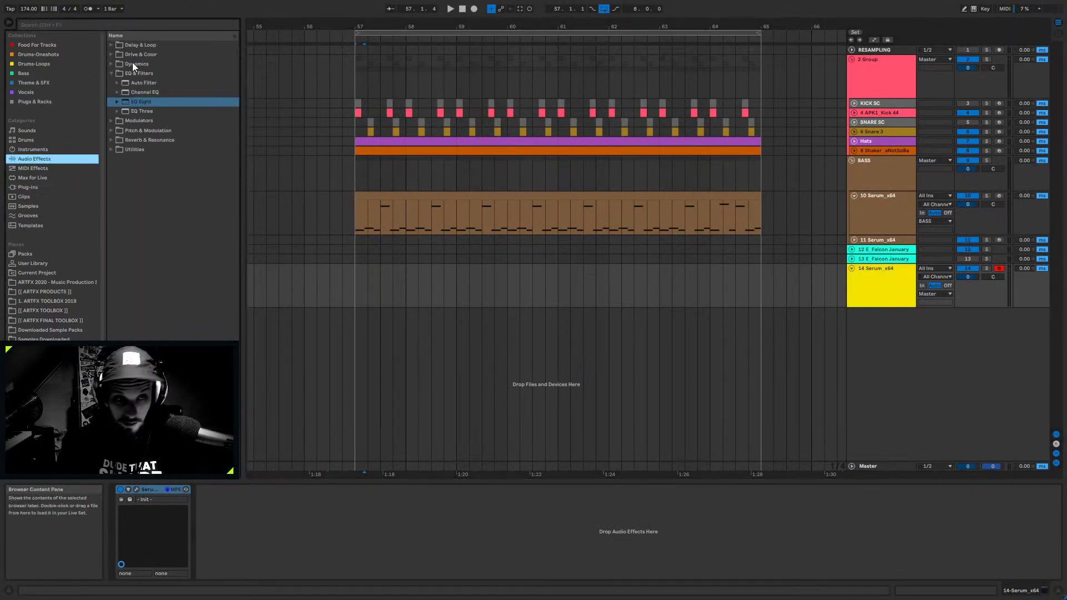
left_click(112, 148)
key("Down")
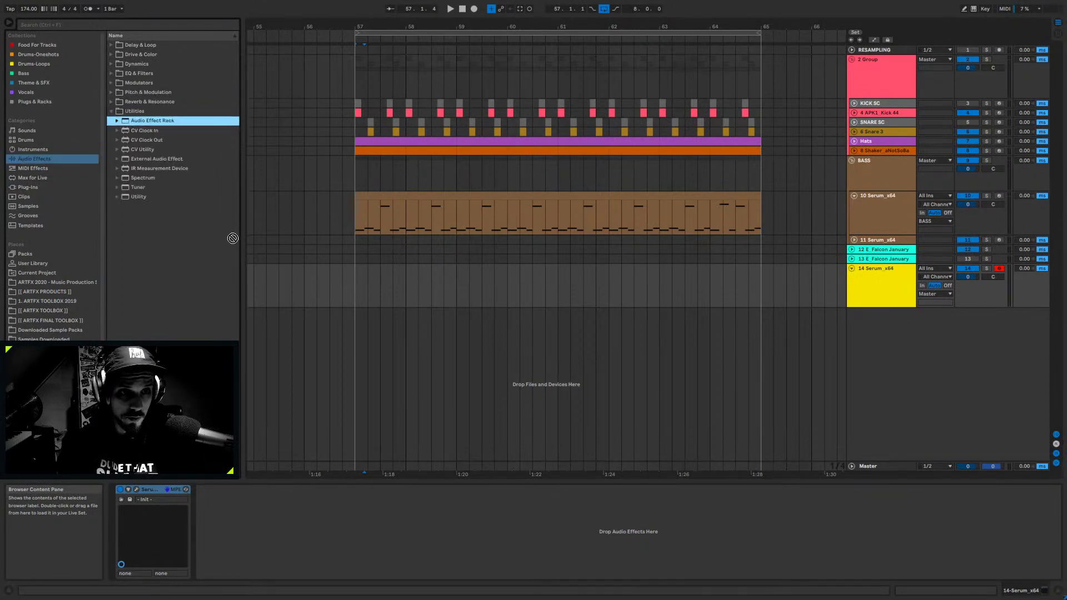
left_click_drag(232, 238, 365, 516)
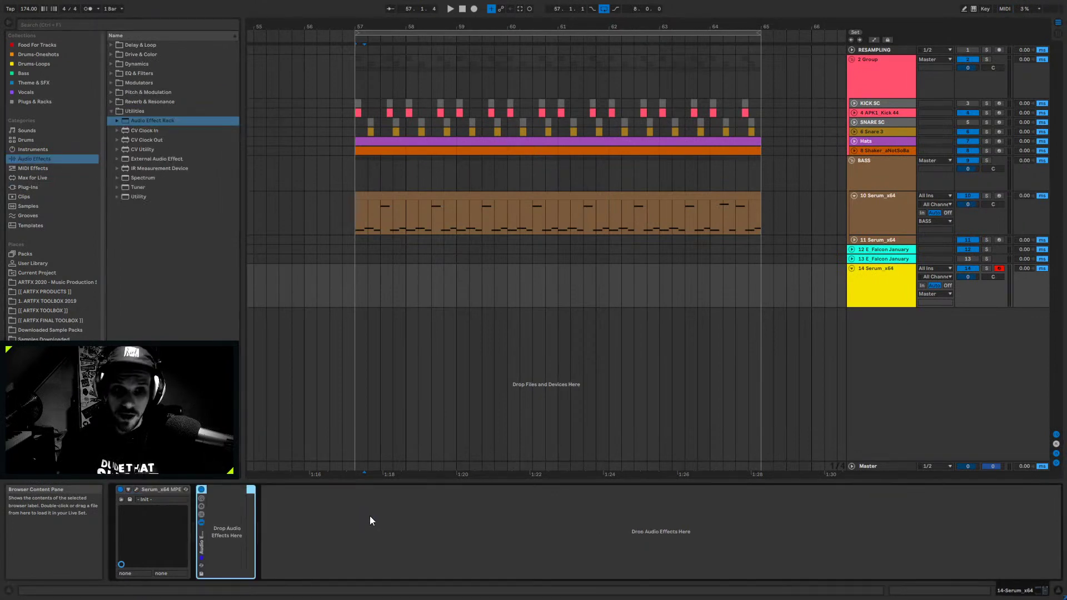
left_click(201, 515)
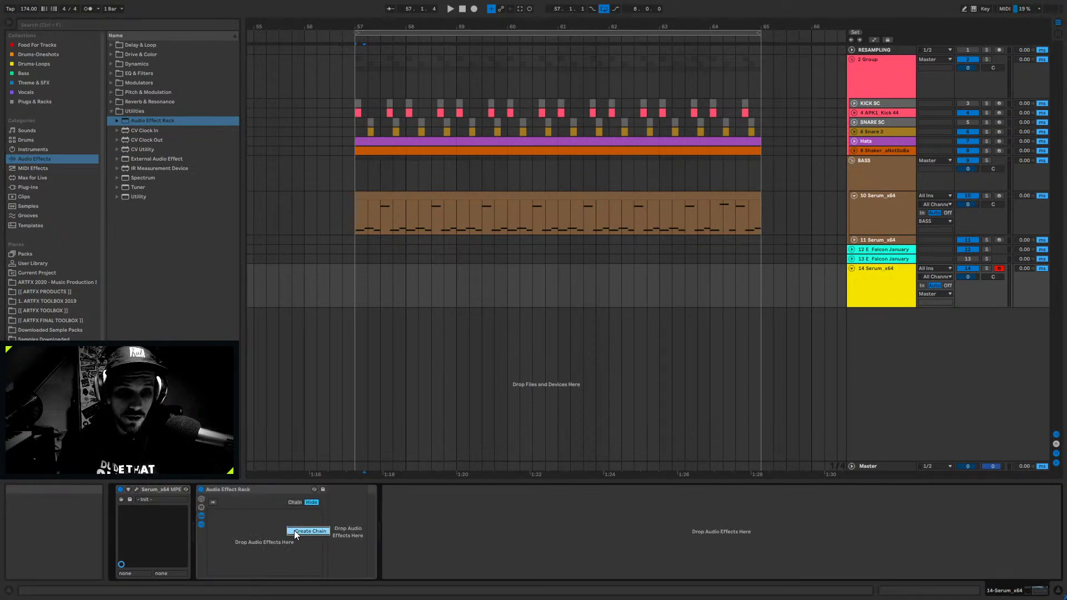
left_click(294, 530)
left_click(281, 535)
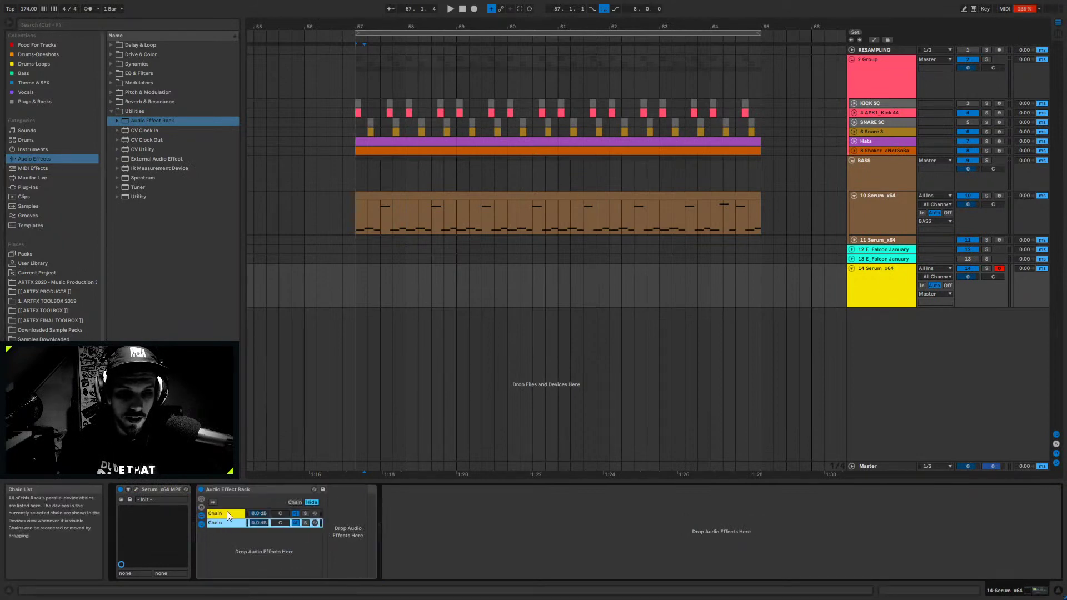
- Insert EQ Eight on the rack's first chain and set its high-cut filter to about 198 Hz
left_click(227, 515)
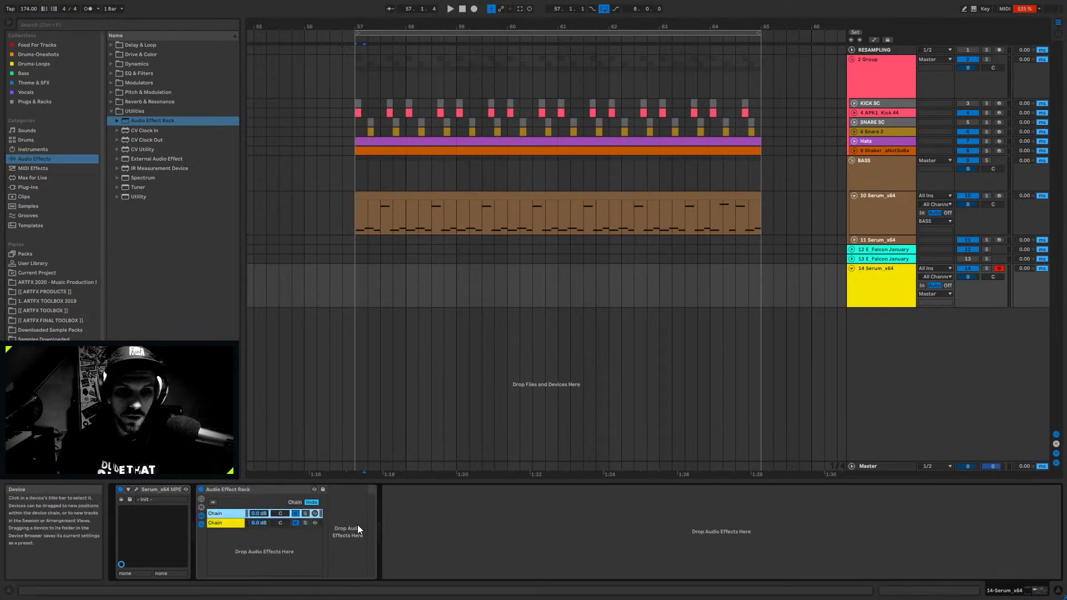
left_click(113, 73)
left_click_drag(133, 101, 338, 502)
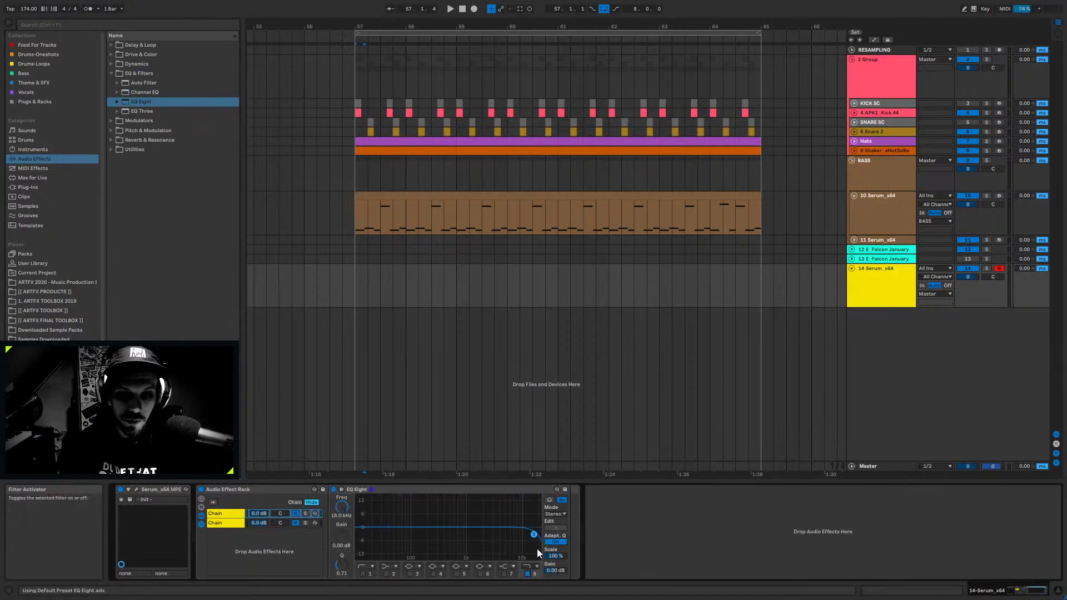
left_click_drag(534, 535, 428, 534)
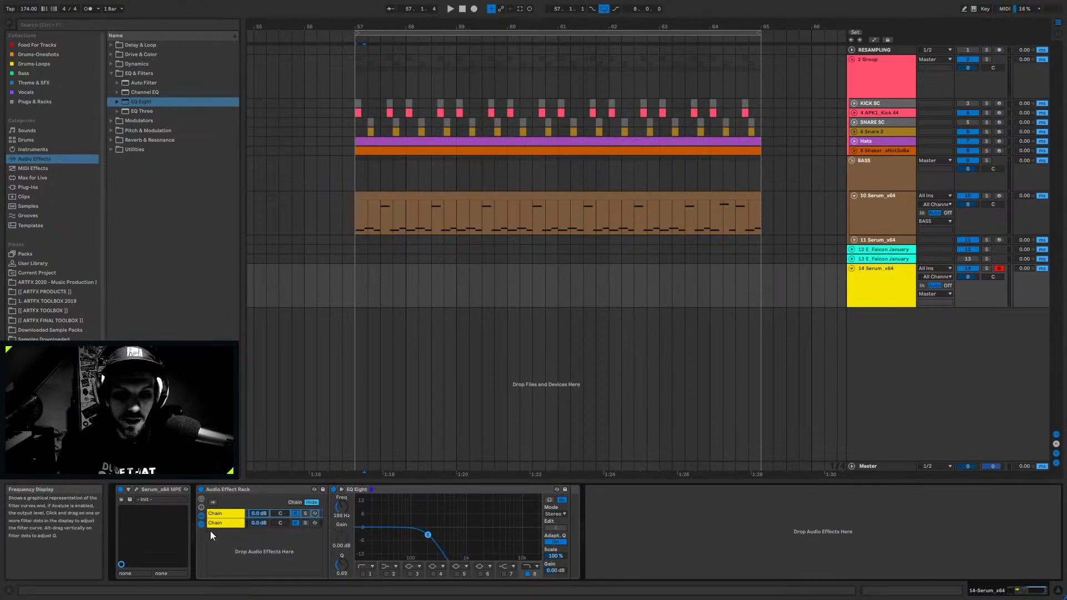
- Insert EQ Eight on the rack's second chain and enable filter 1 as a low cut at about 211 Hz
left_click(226, 522)
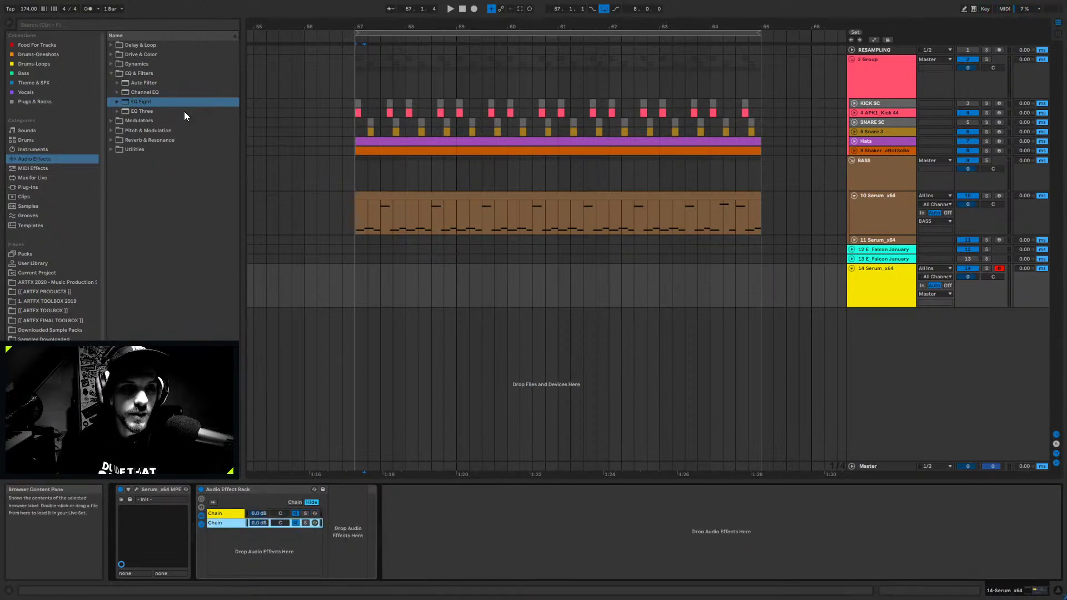
left_click_drag(134, 100, 425, 536)
left_click(363, 573)
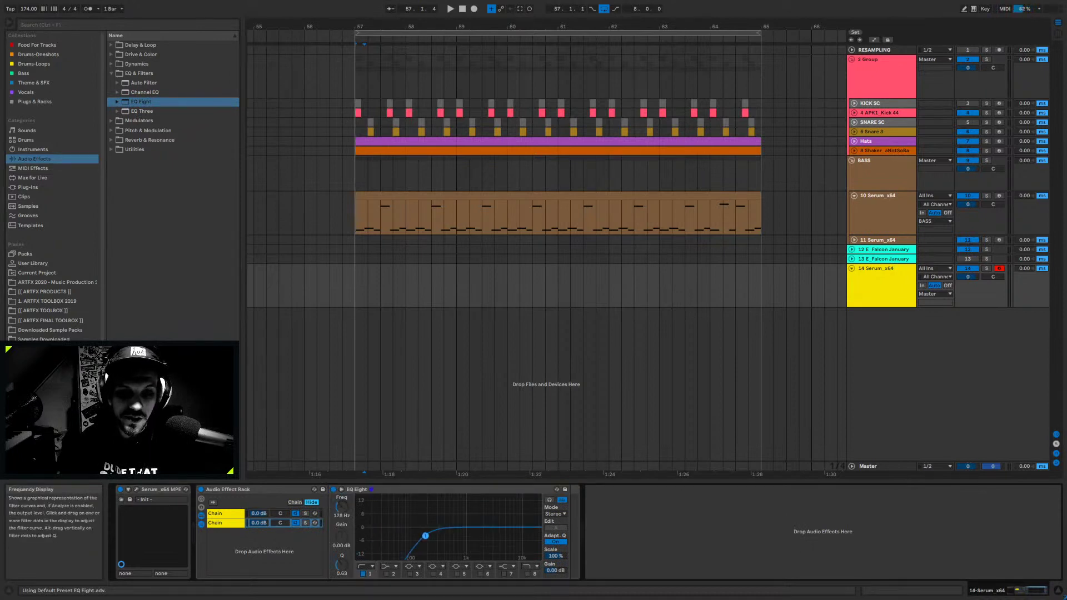
- Solo the low-frequency chain and the high-frequency chain in turn to audition each band
left_click(213, 513)
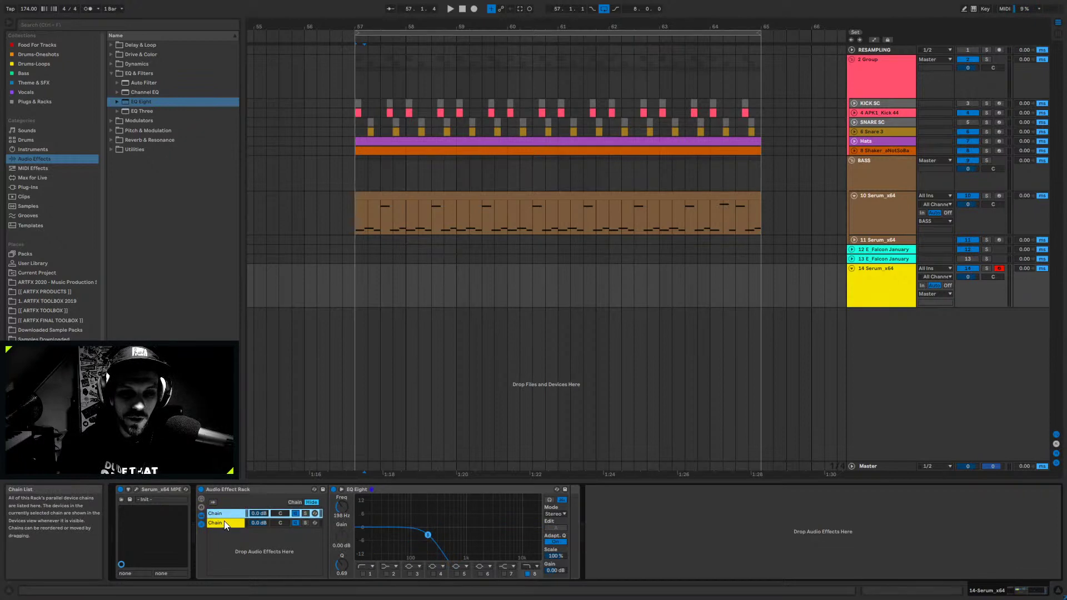
left_click(305, 514)
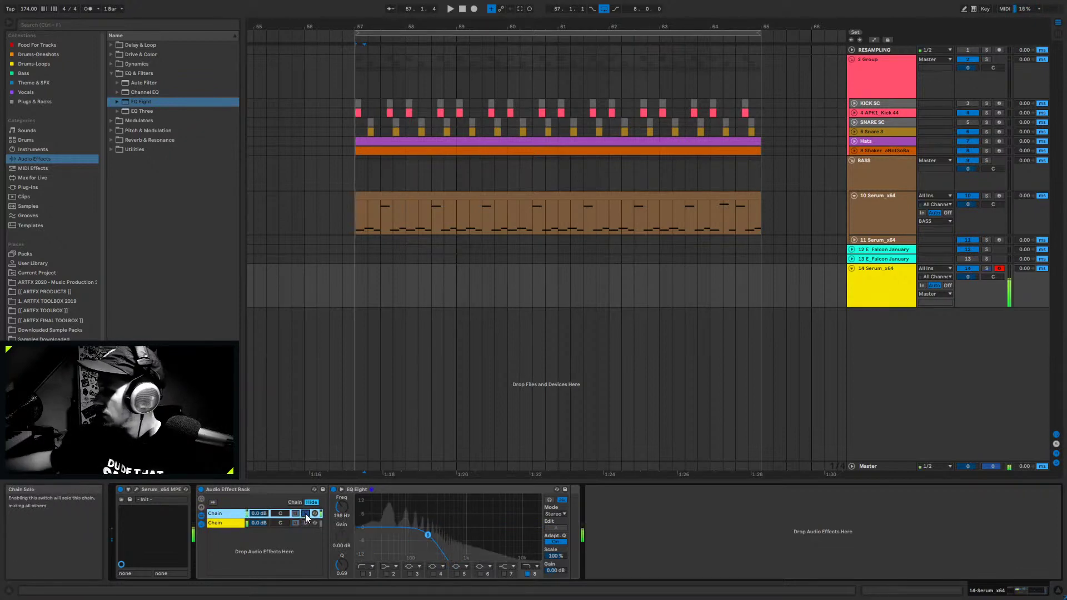
left_click(308, 525)
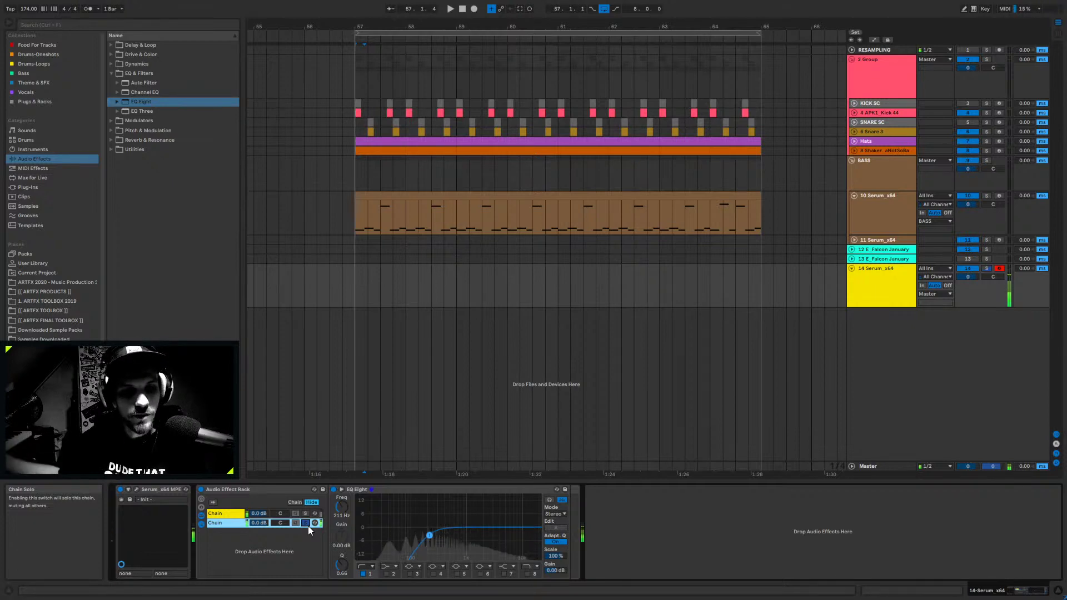
- Show Serum's plug-in window, close it, and delete the 14 Serum_x64 track
left_click(159, 488)
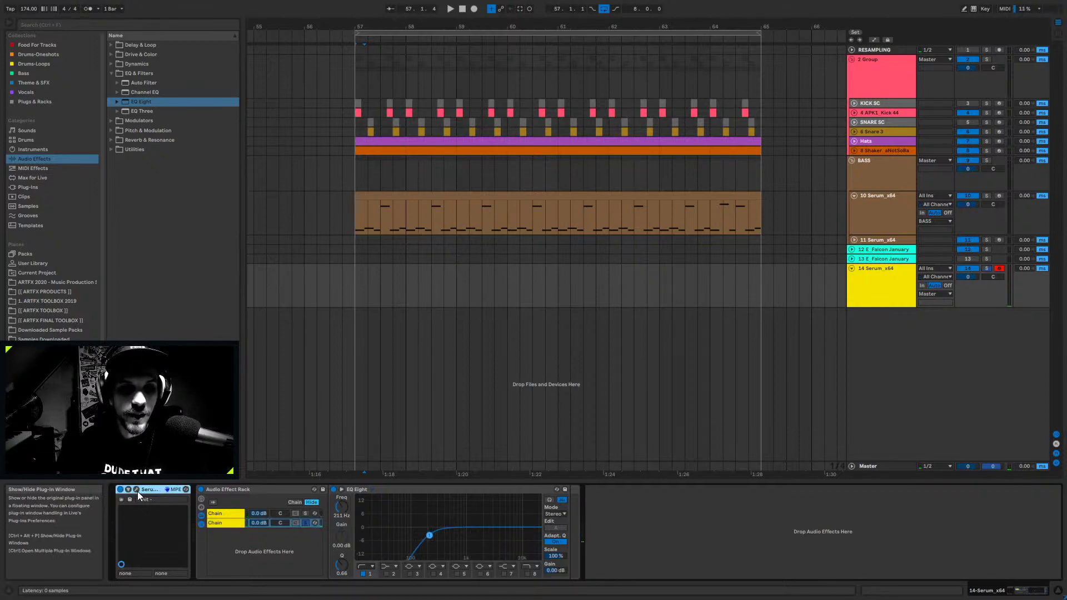
left_click(137, 489)
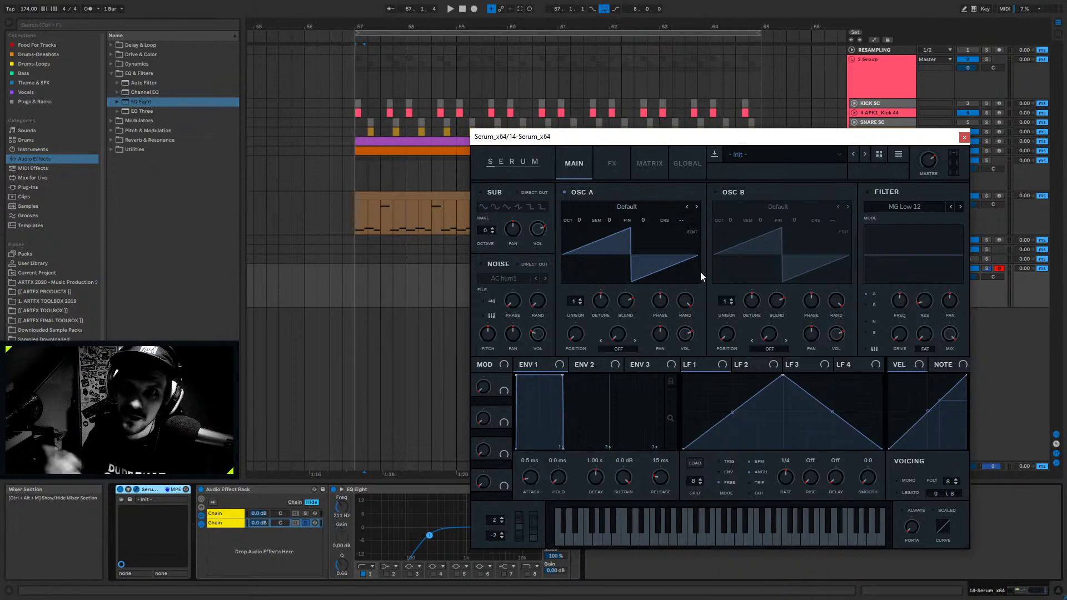
left_click(965, 138)
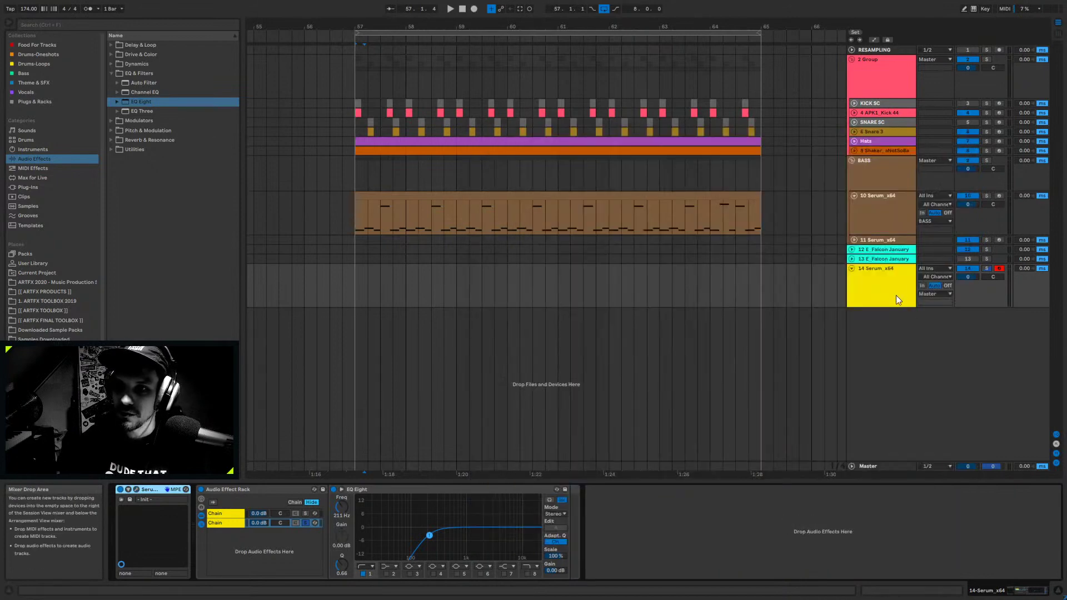
left_click(896, 276)
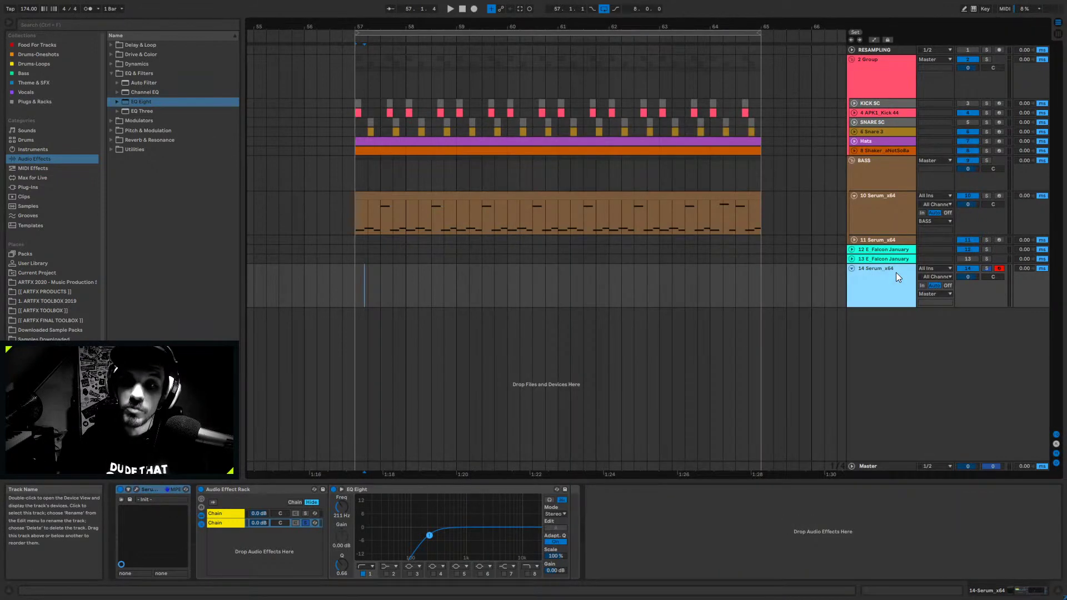
key("Delete")
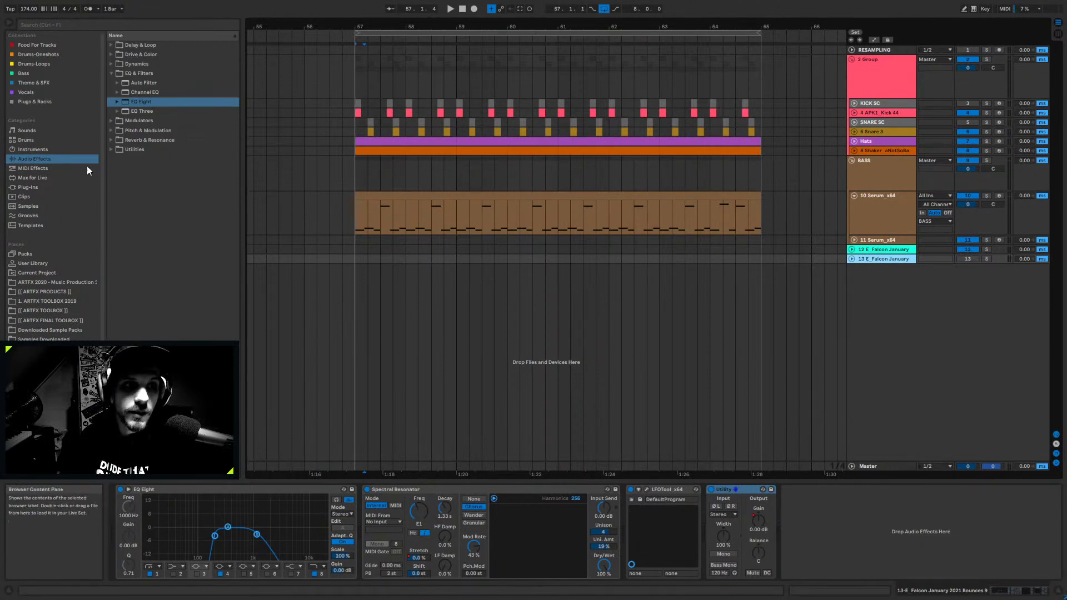
left_click(34, 187)
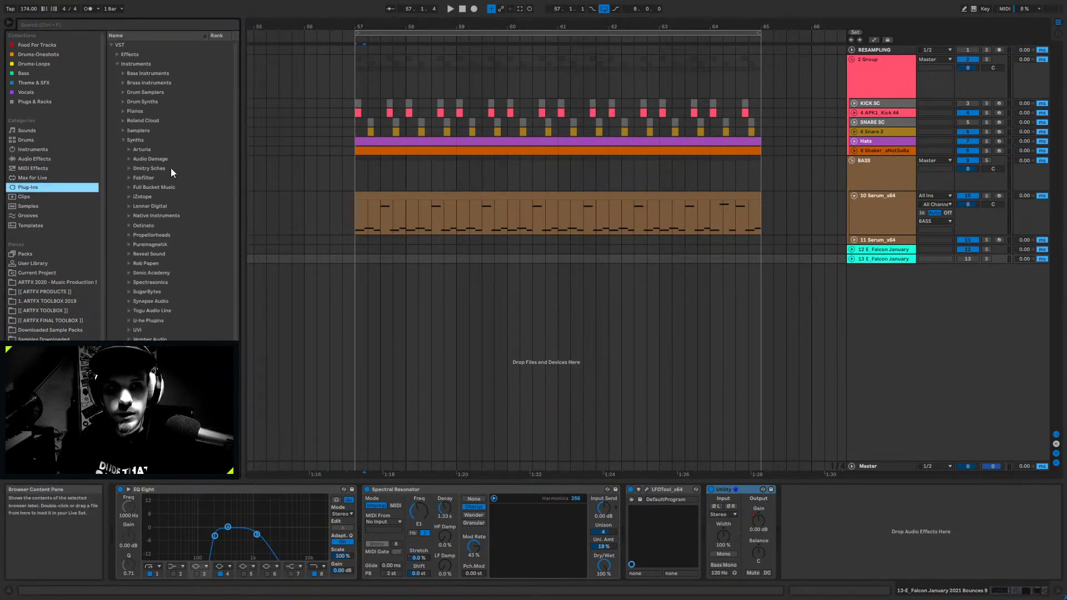
left_click(126, 140)
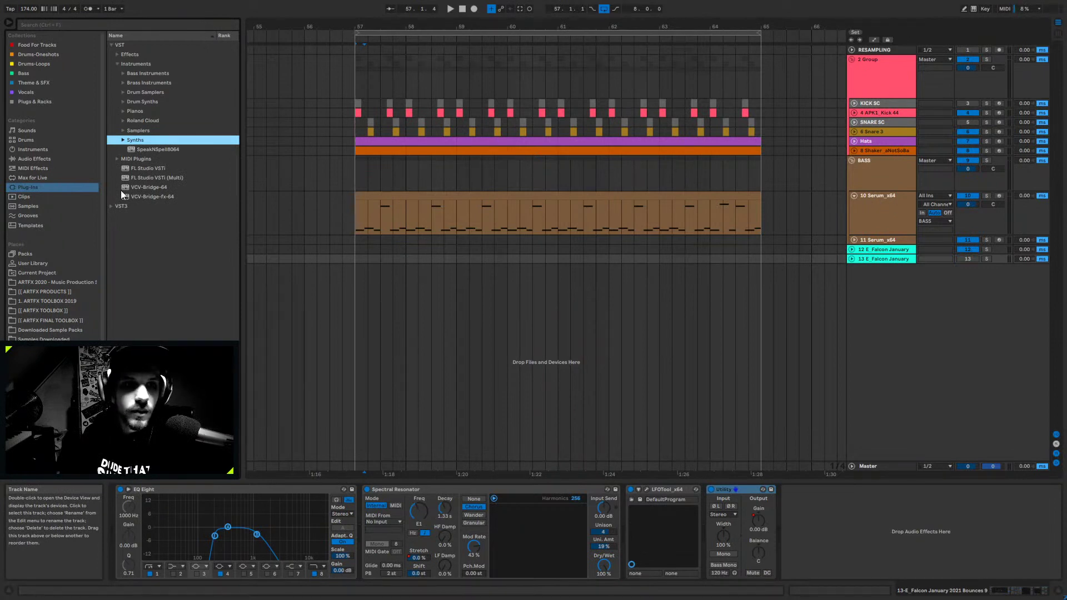
left_click(116, 64)
left_click(117, 54)
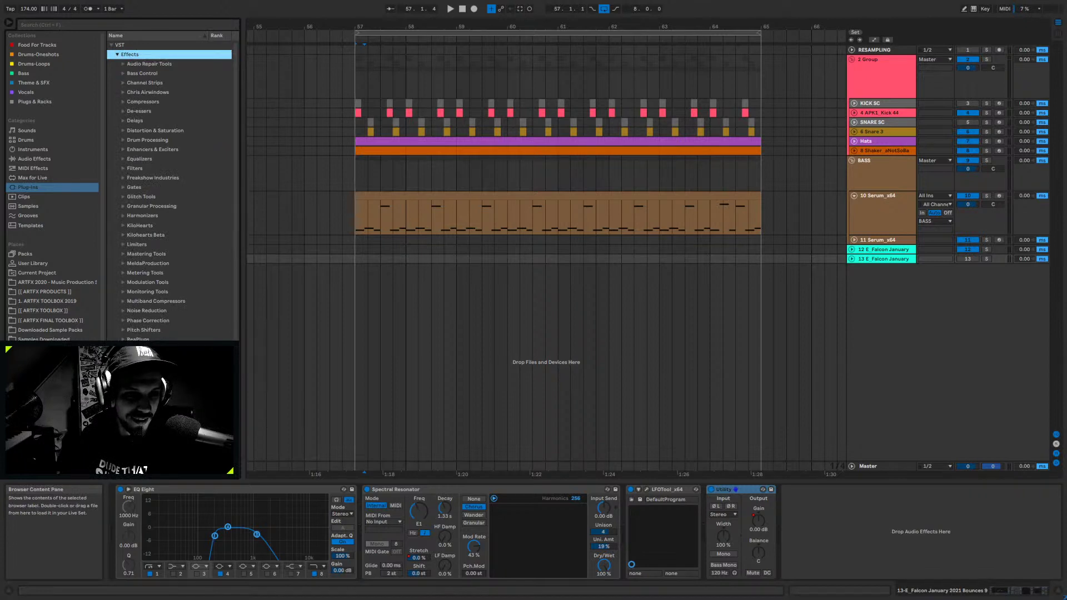
left_click(122, 206)
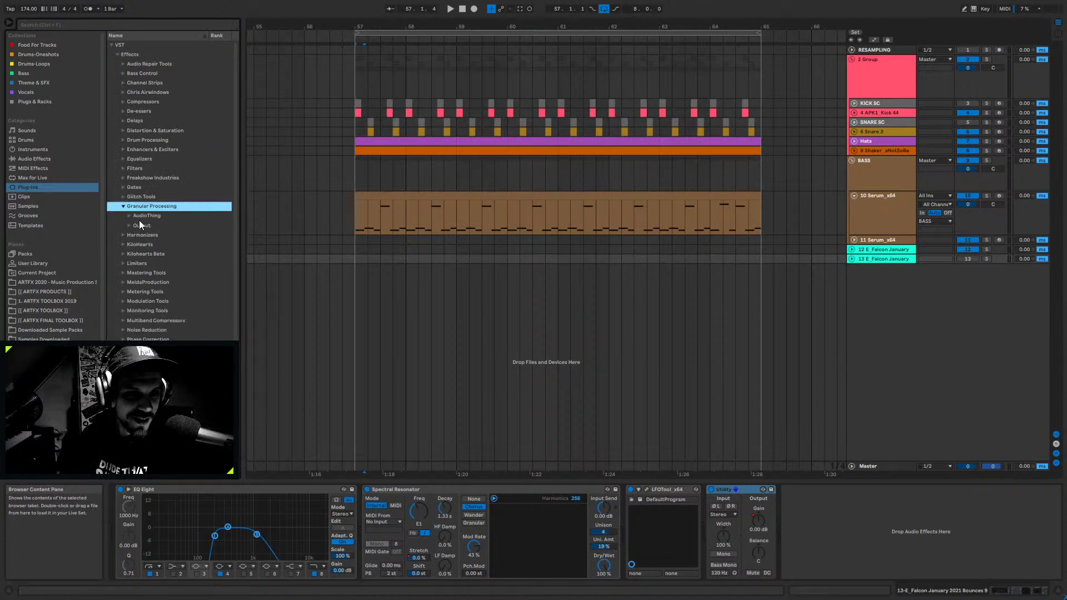
left_click(129, 226)
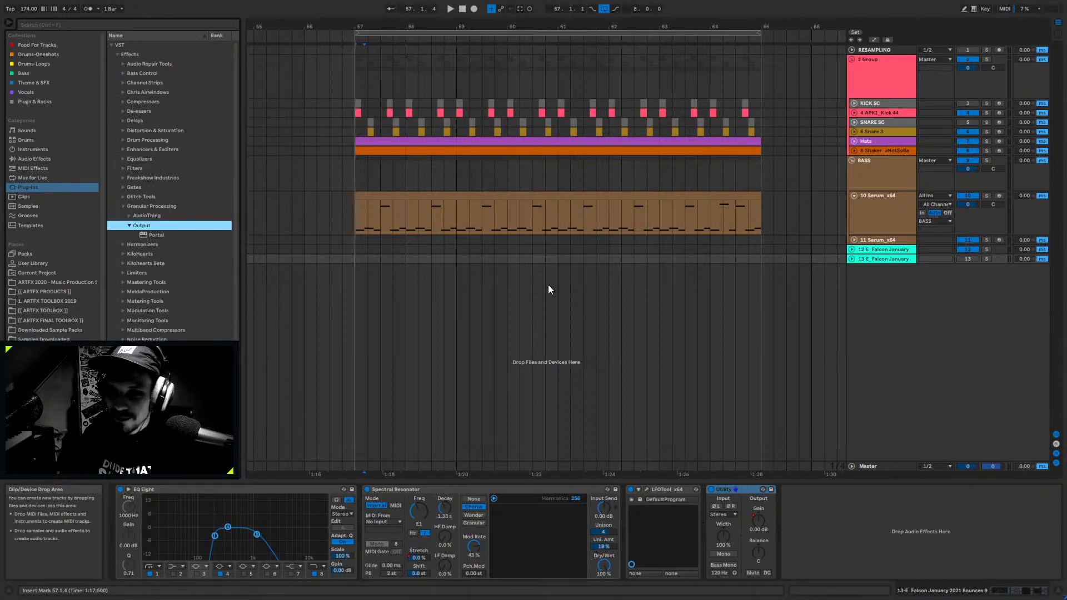
left_click_drag(155, 235, 918, 540)
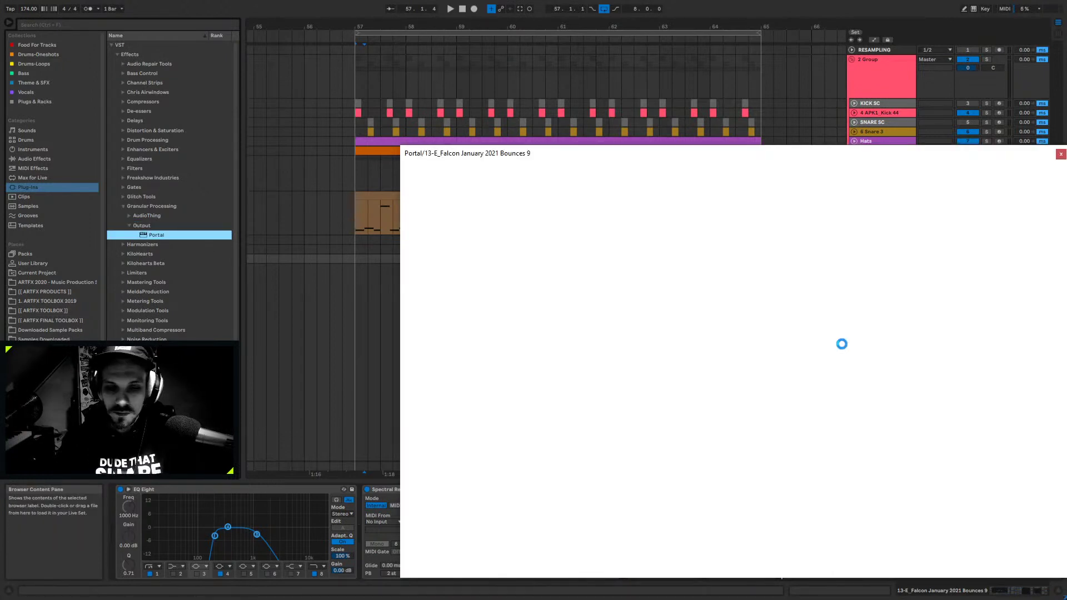
left_click_drag(745, 154, 514, 4)
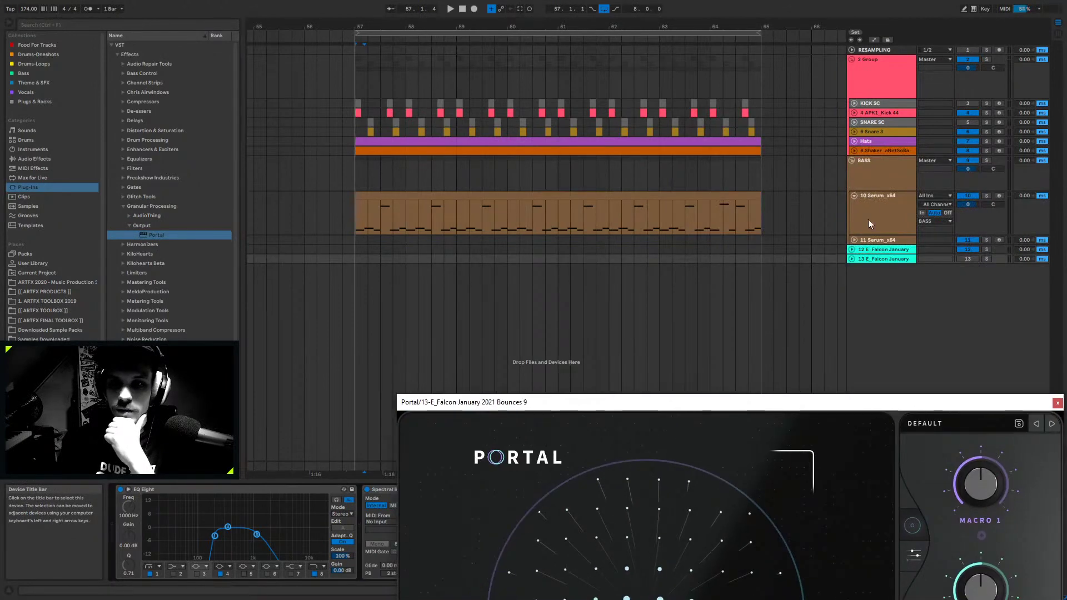
- Examine the device chains of both Serum tracks, the BASS group, 12 E_Falcon January and the Shaker track
left_click(868, 219)
left_click(888, 241)
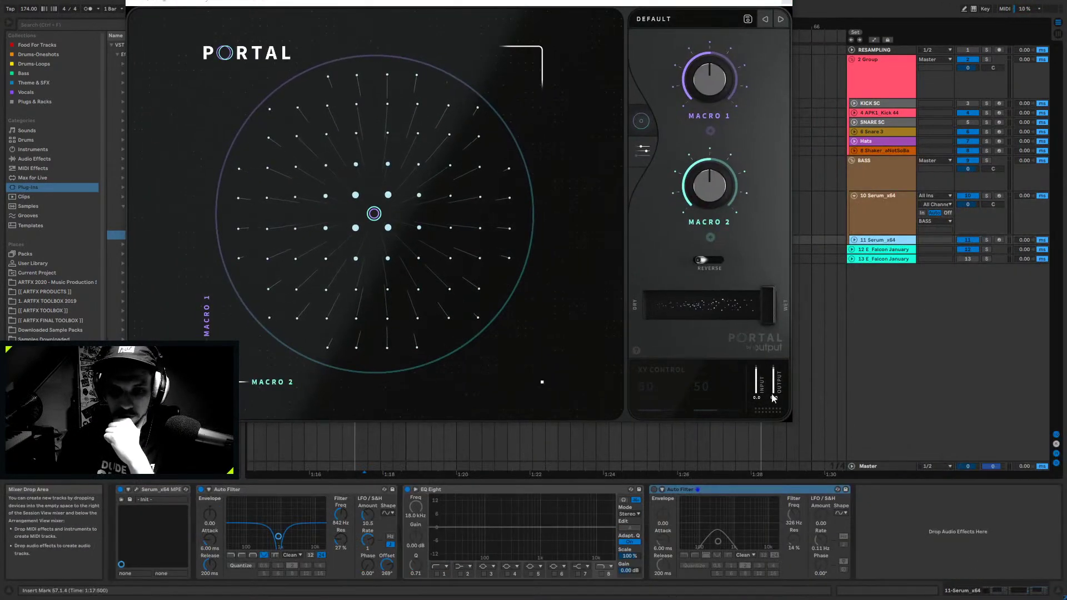
left_click(893, 177)
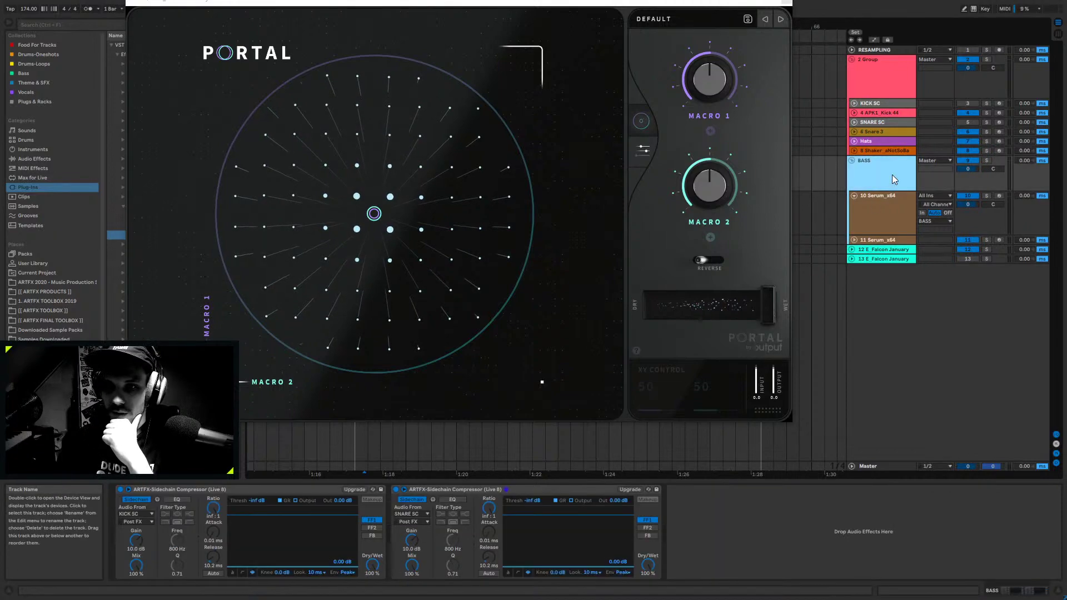
left_click(892, 226)
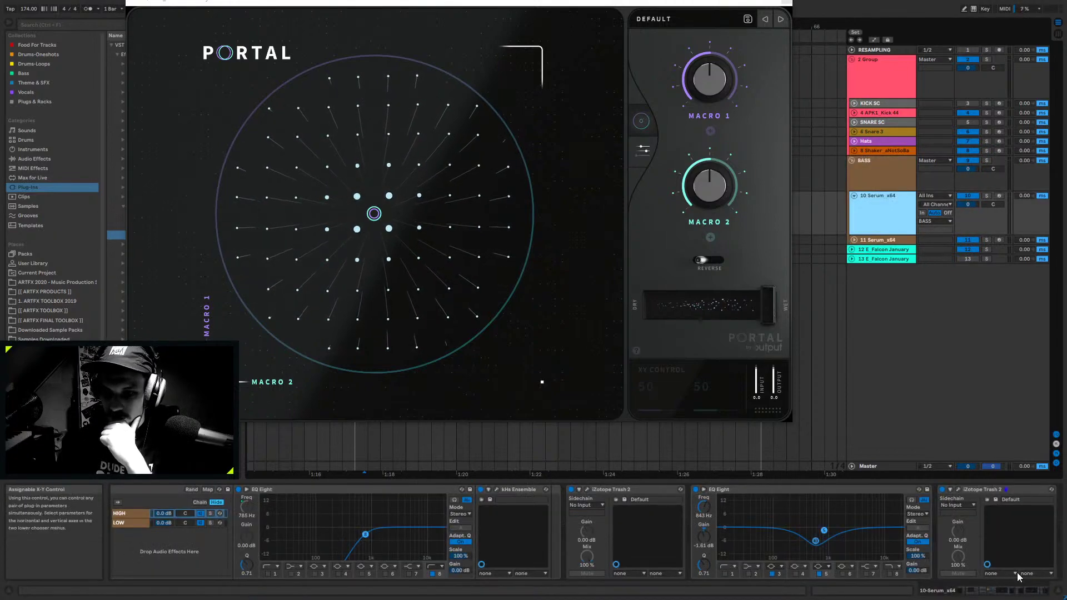
left_click(1042, 592)
left_click(878, 250)
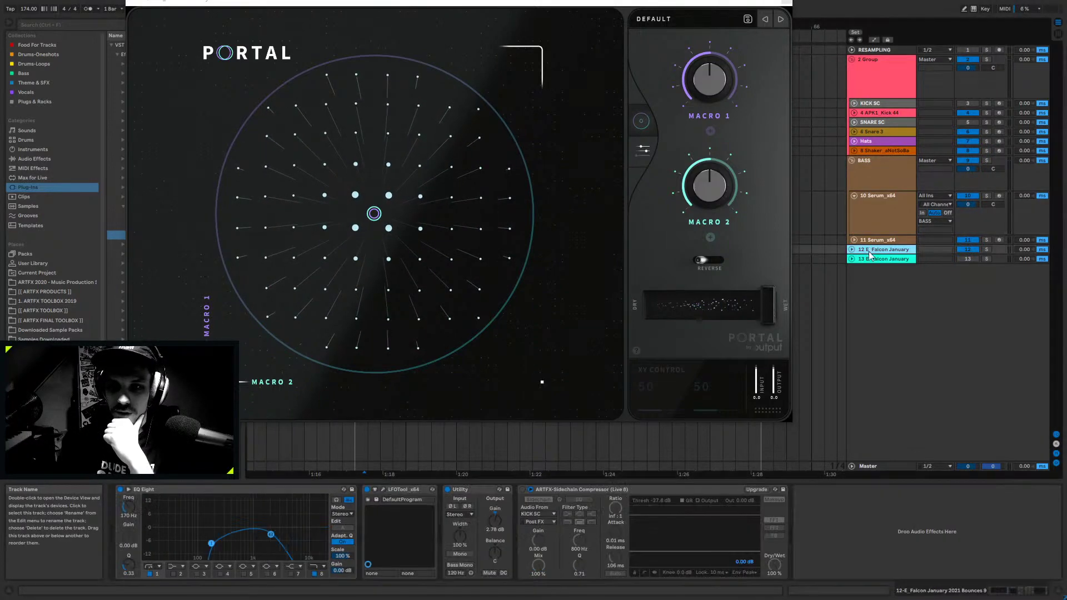
left_click(885, 151)
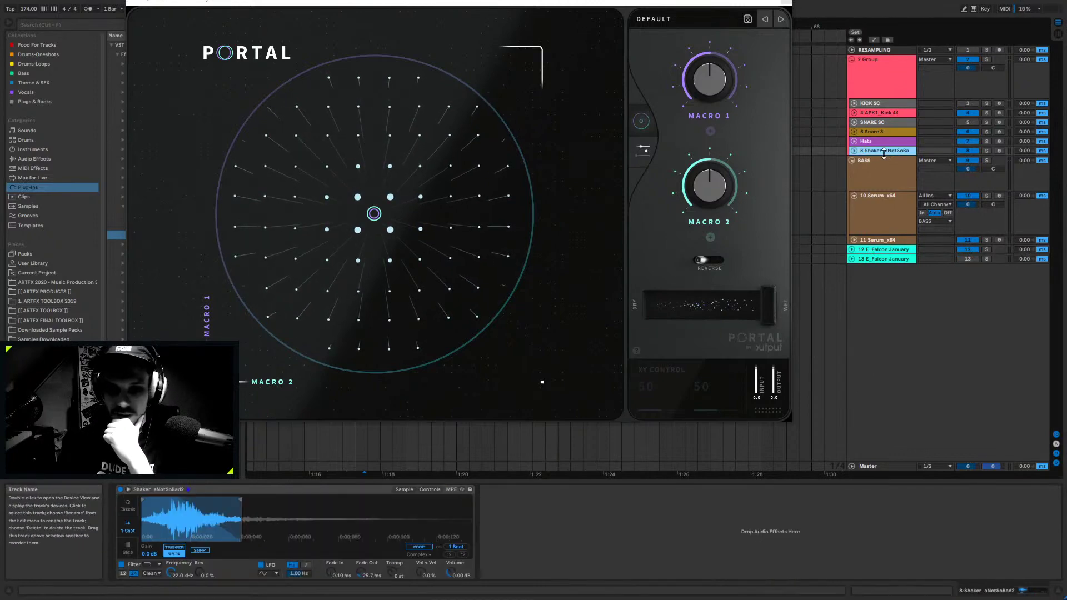
- Bring the Portal window fully into view and examine its preset library and grain controls
left_click_drag(602, 6, 827, 118)
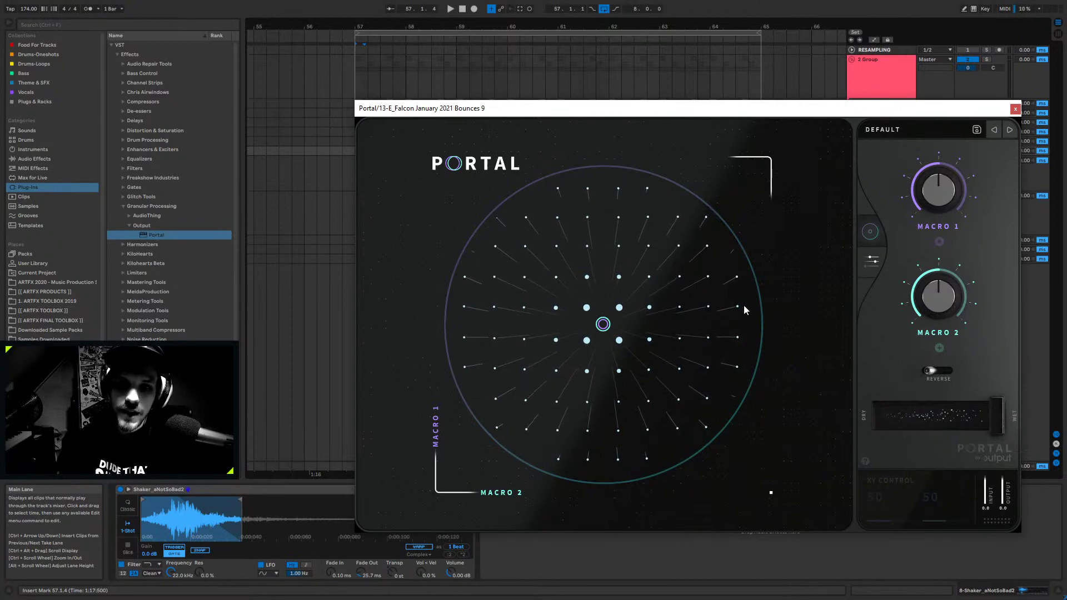
left_click(902, 131)
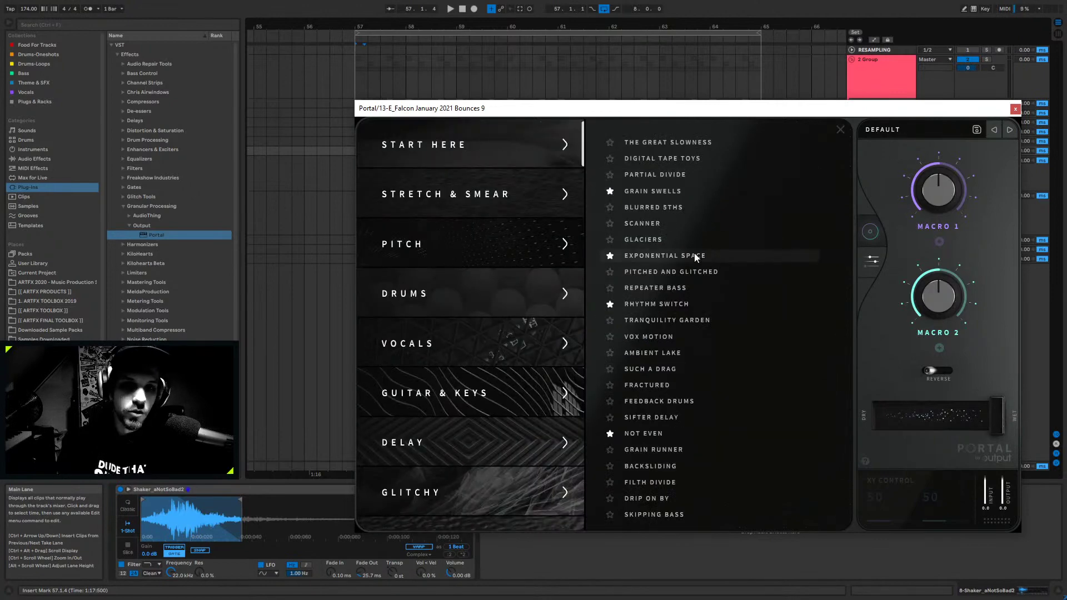
left_click(841, 130)
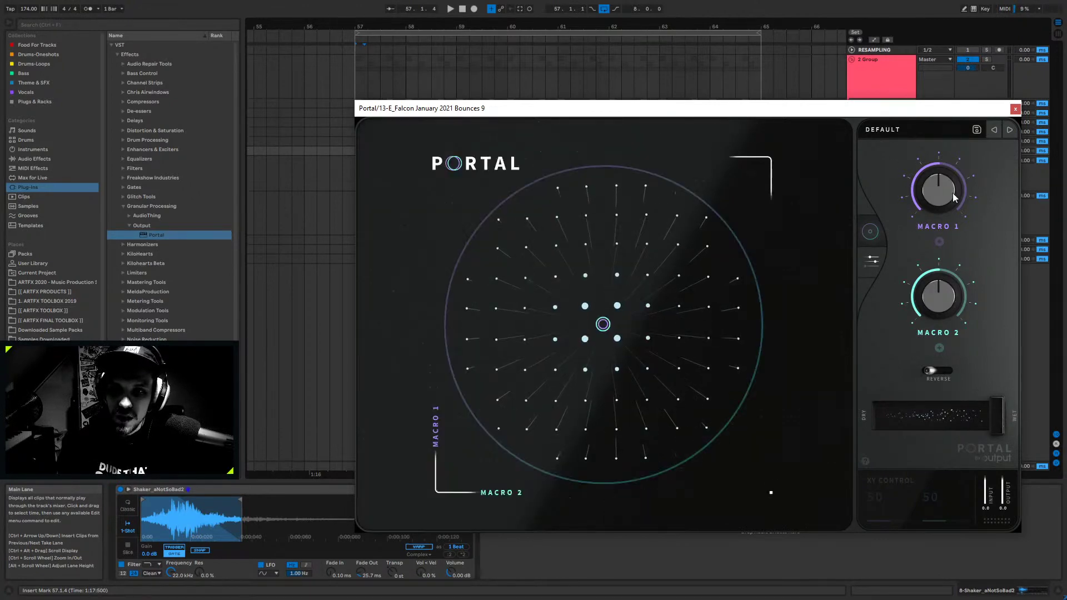
left_click(873, 262)
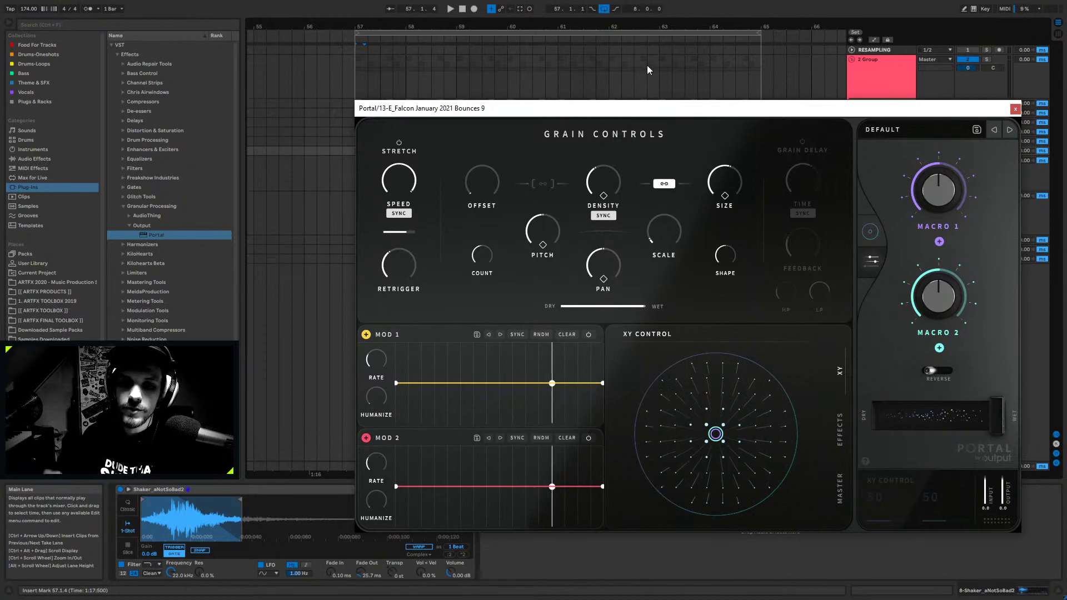
left_click(884, 130)
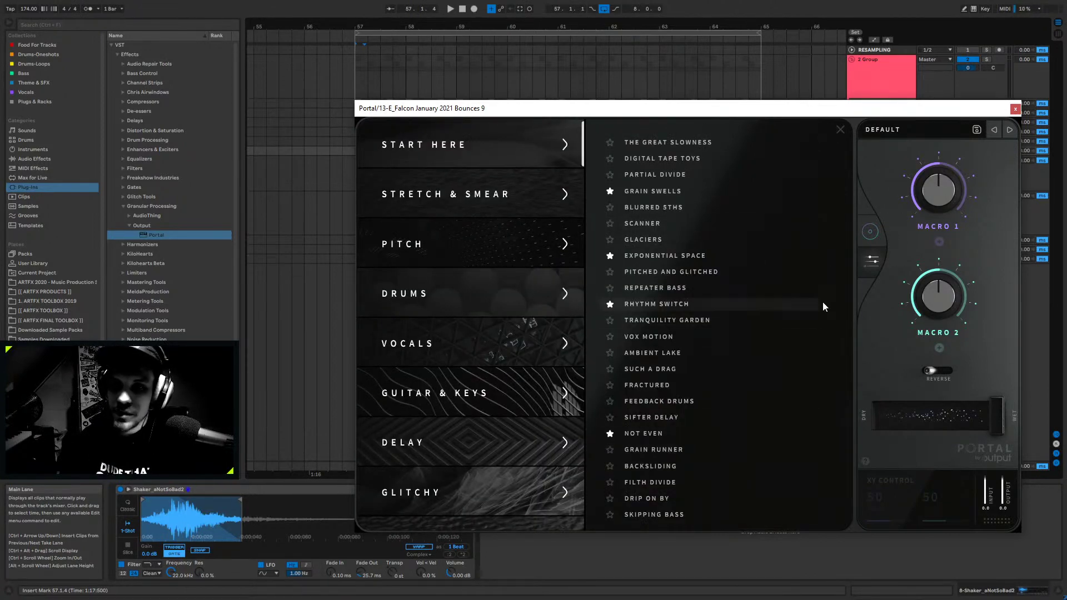
- Return to Portal's main view, move the XY control to about 32 and 65, and close the plug-in window
left_click(870, 231)
mouse_move(612, 362)
left_mouse_down()
mouse_move(645, 349)
mouse_move(589, 319)
mouse_move(646, 252)
mouse_move(577, 424)
mouse_move(745, 333)
mouse_move(605, 376)
left_mouse_up()
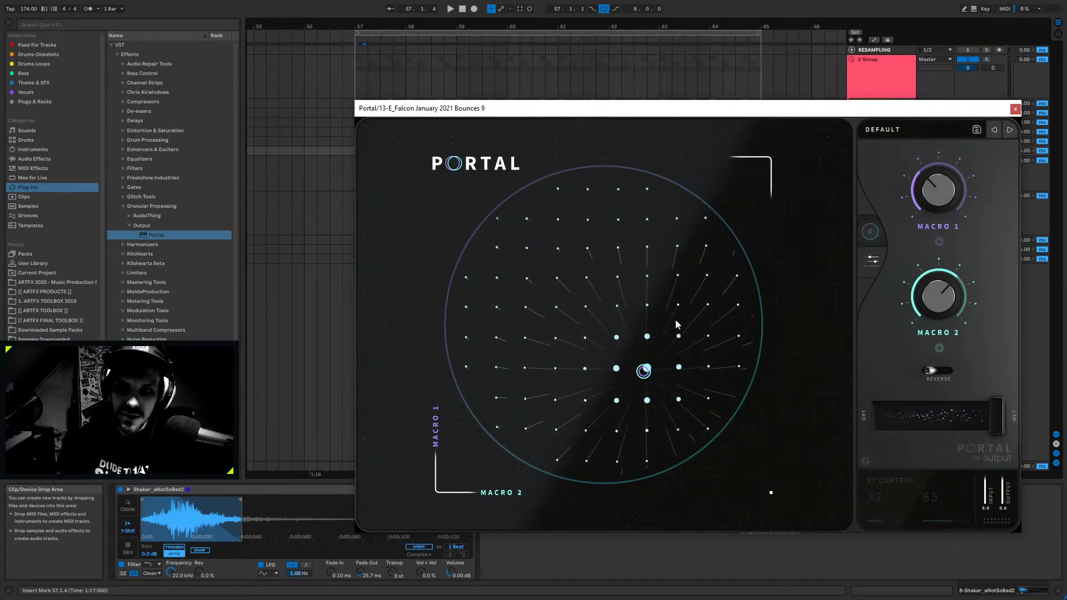
left_click(1015, 109)
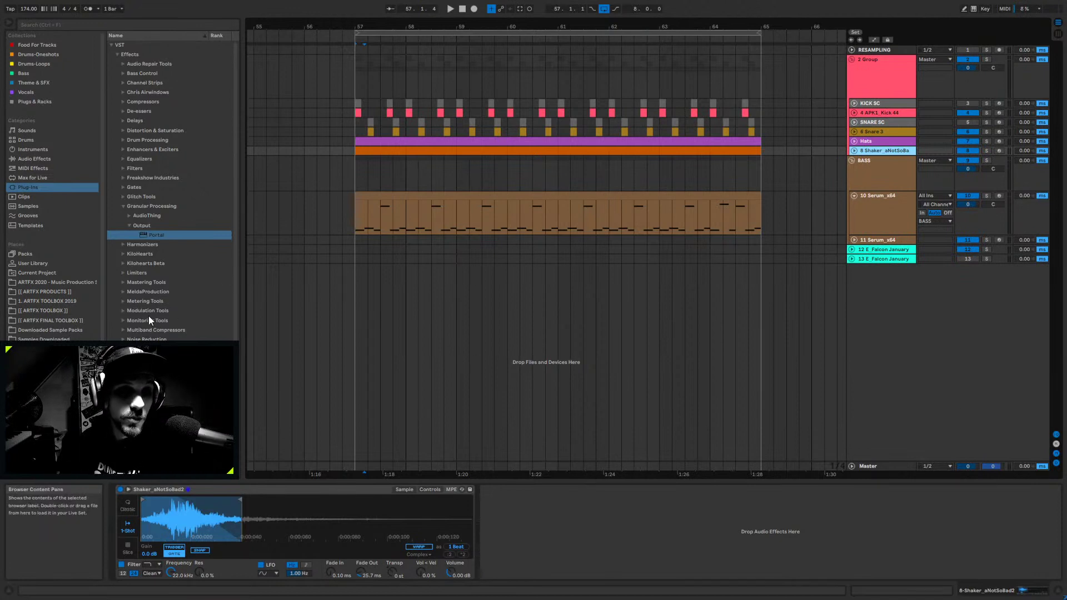
left_click(124, 293)
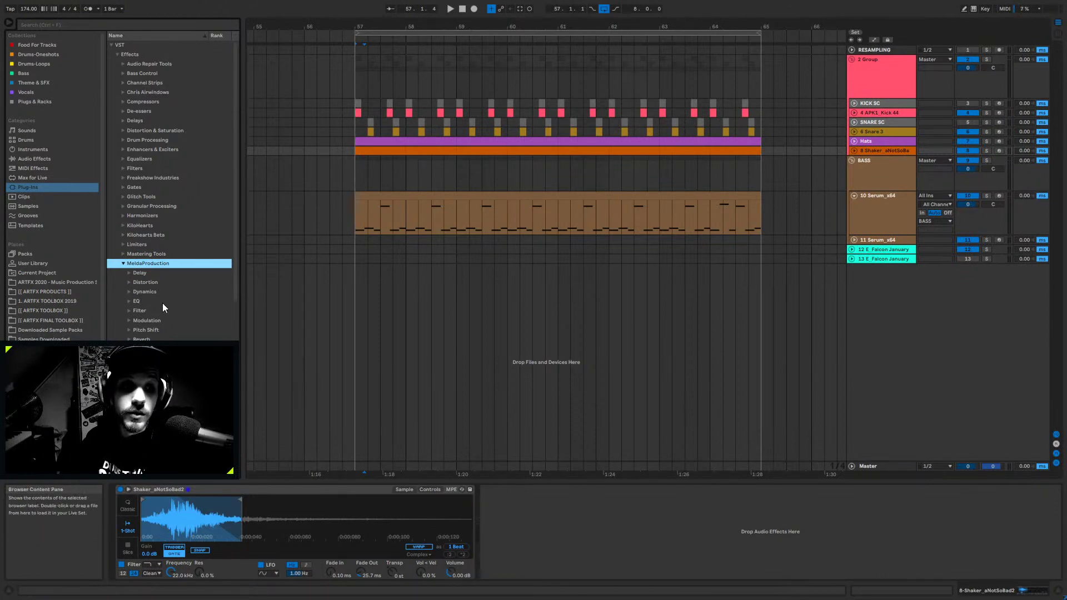
left_click(135, 264)
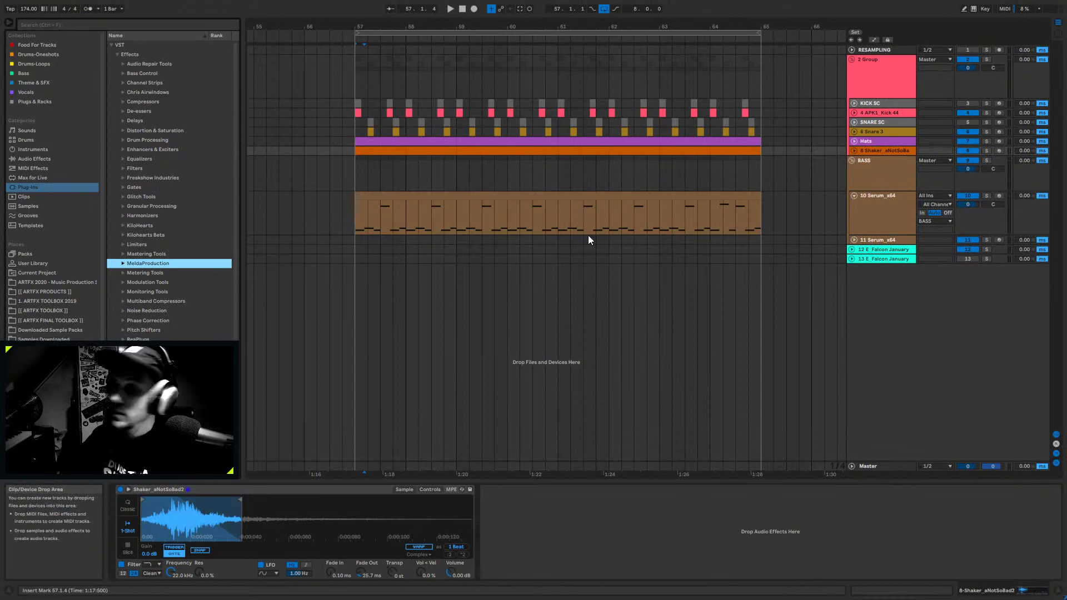